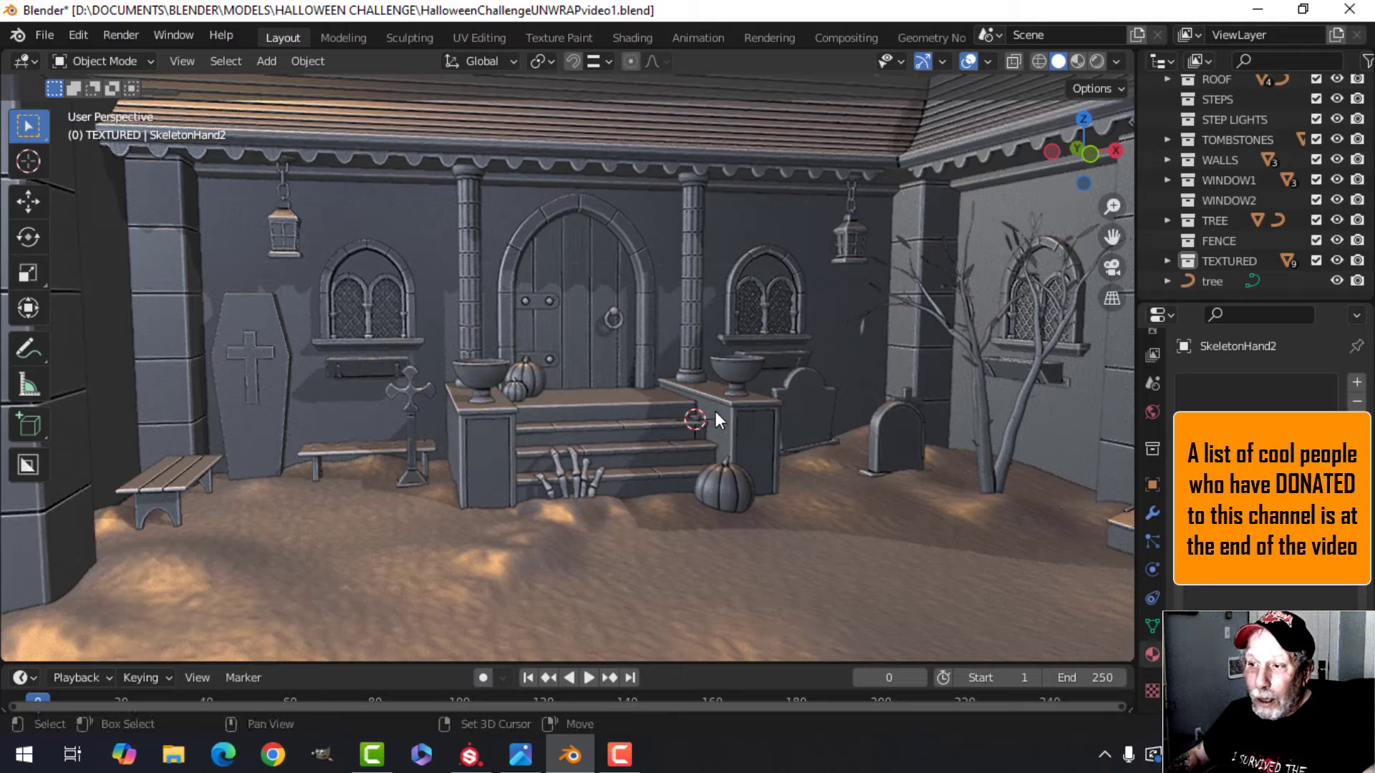
Step: Select all objects in the TEXTURED collection, isolate them in local view, and deselect everything
middle_drag(715, 412, 671, 428)
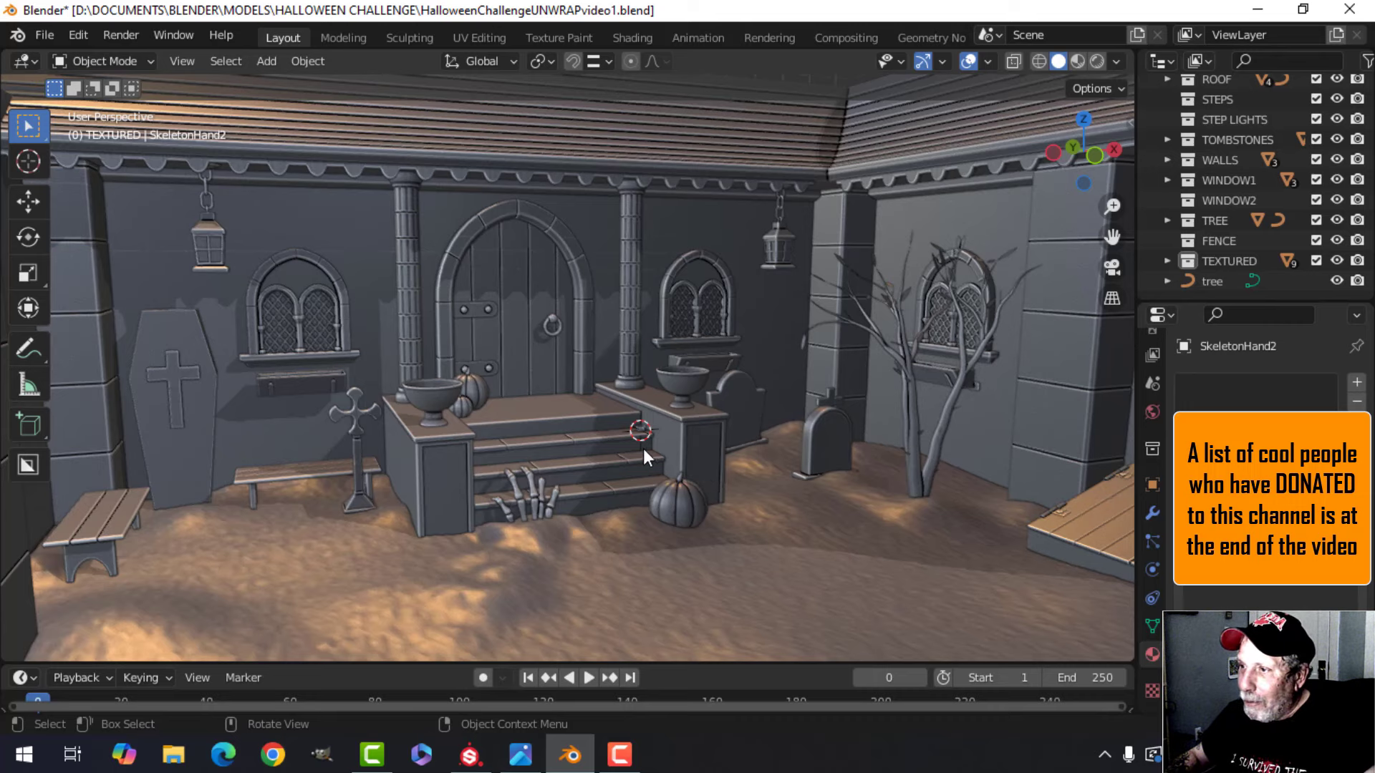
middle_drag(644, 449, 672, 448)
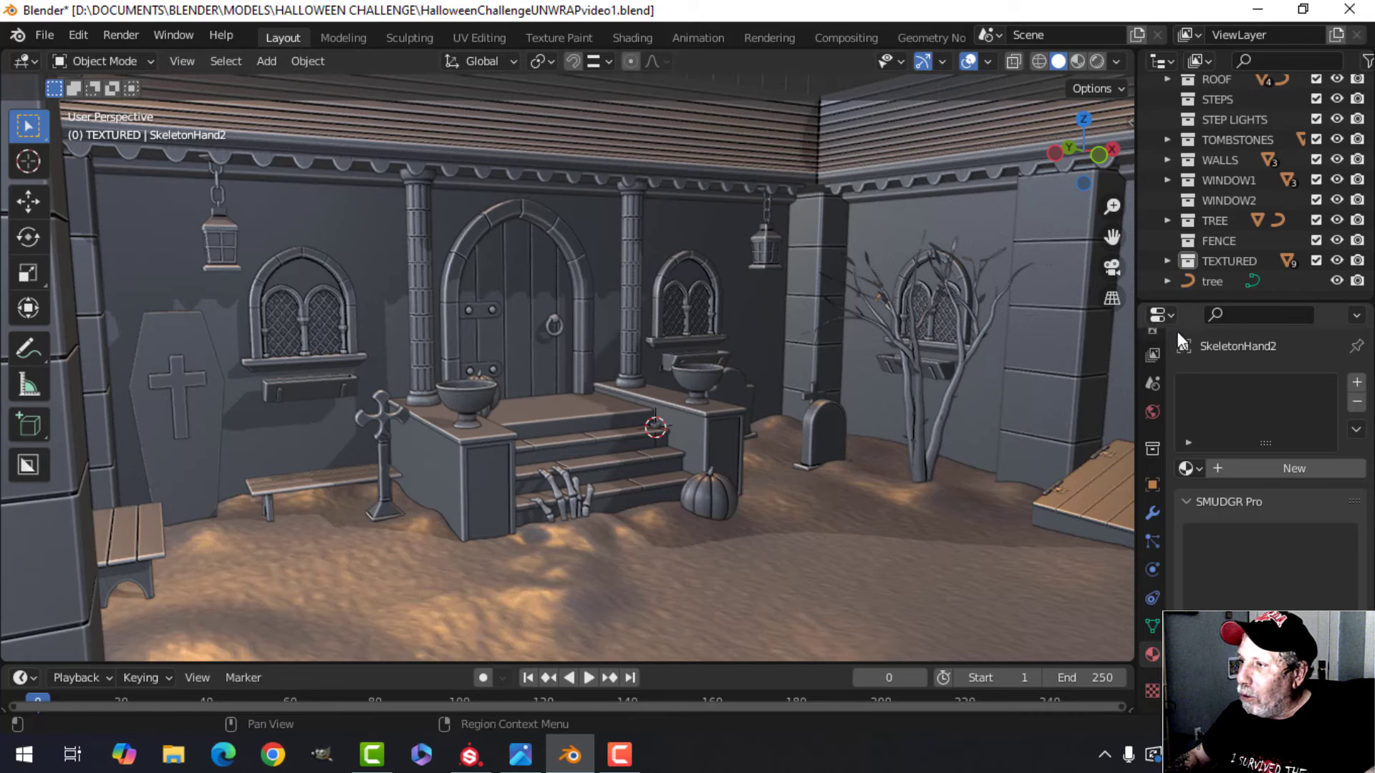
scroll(682, 375, down, 6)
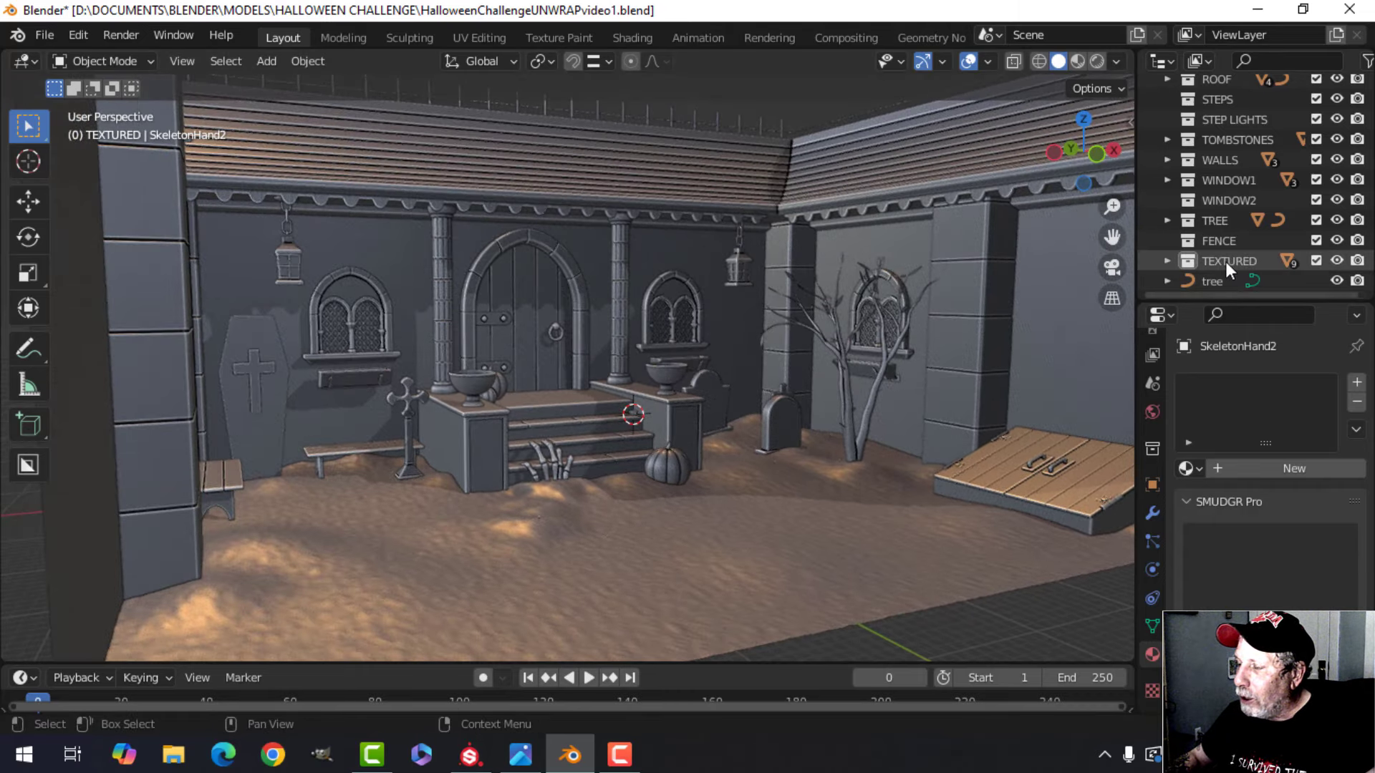
right_click(1230, 261)
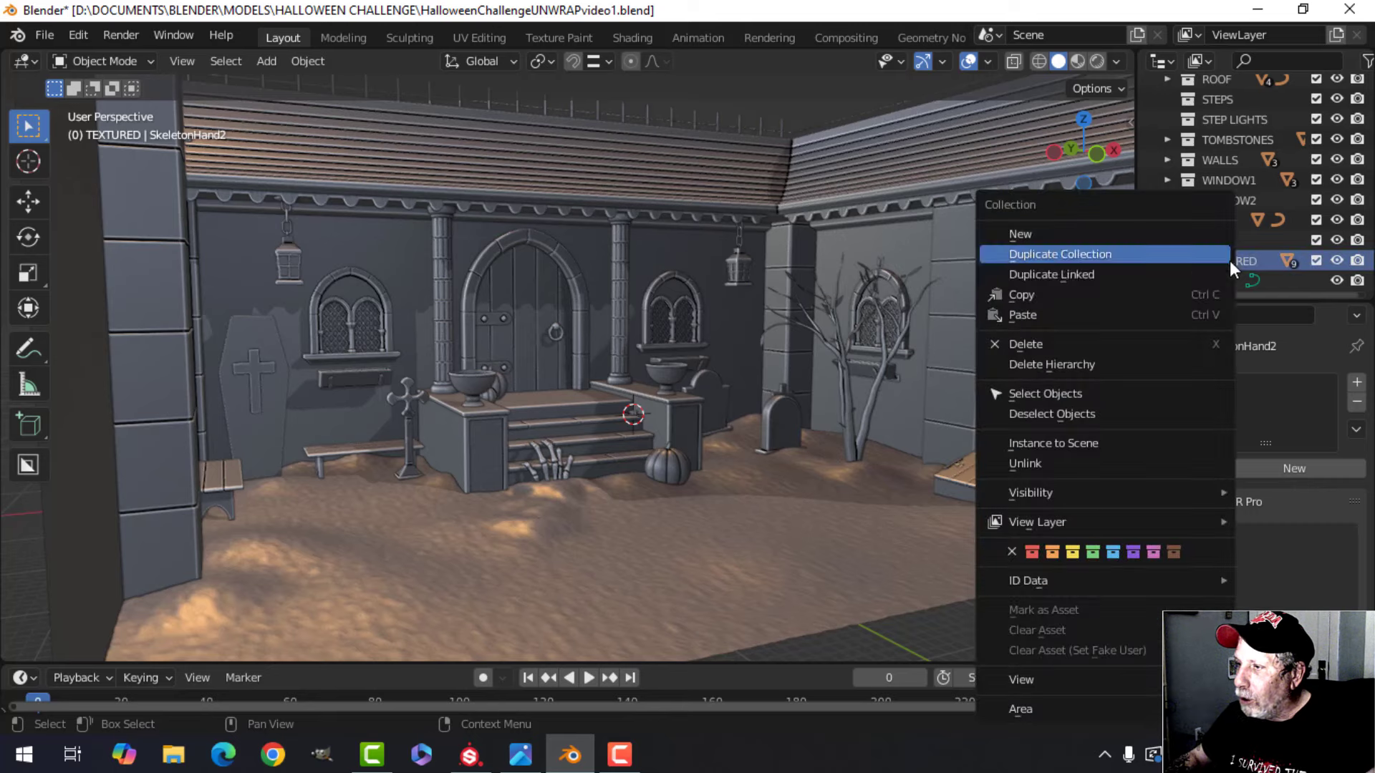
click(1080, 393)
key(KP_Divide)
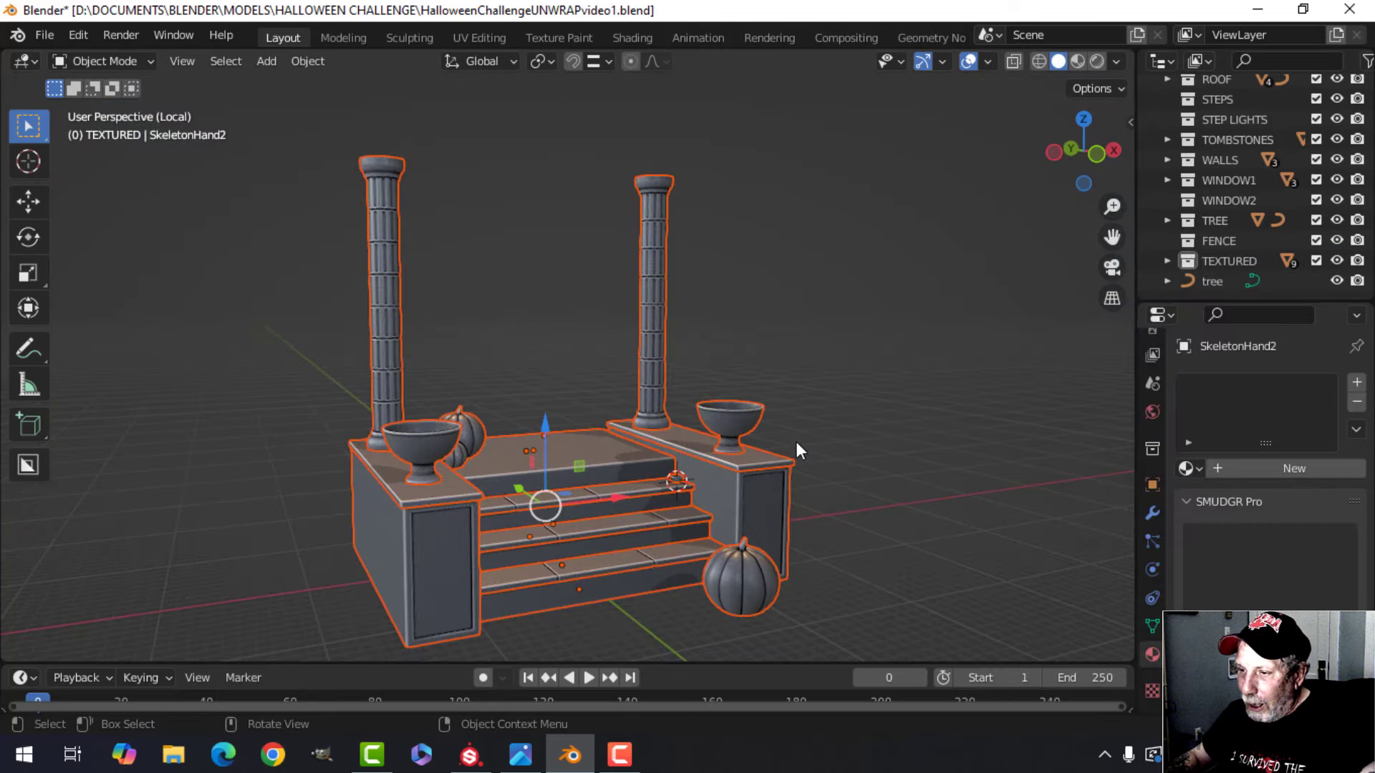
middle_drag(797, 441, 623, 404)
key(alt+a)
scroll(623, 404, up, 4)
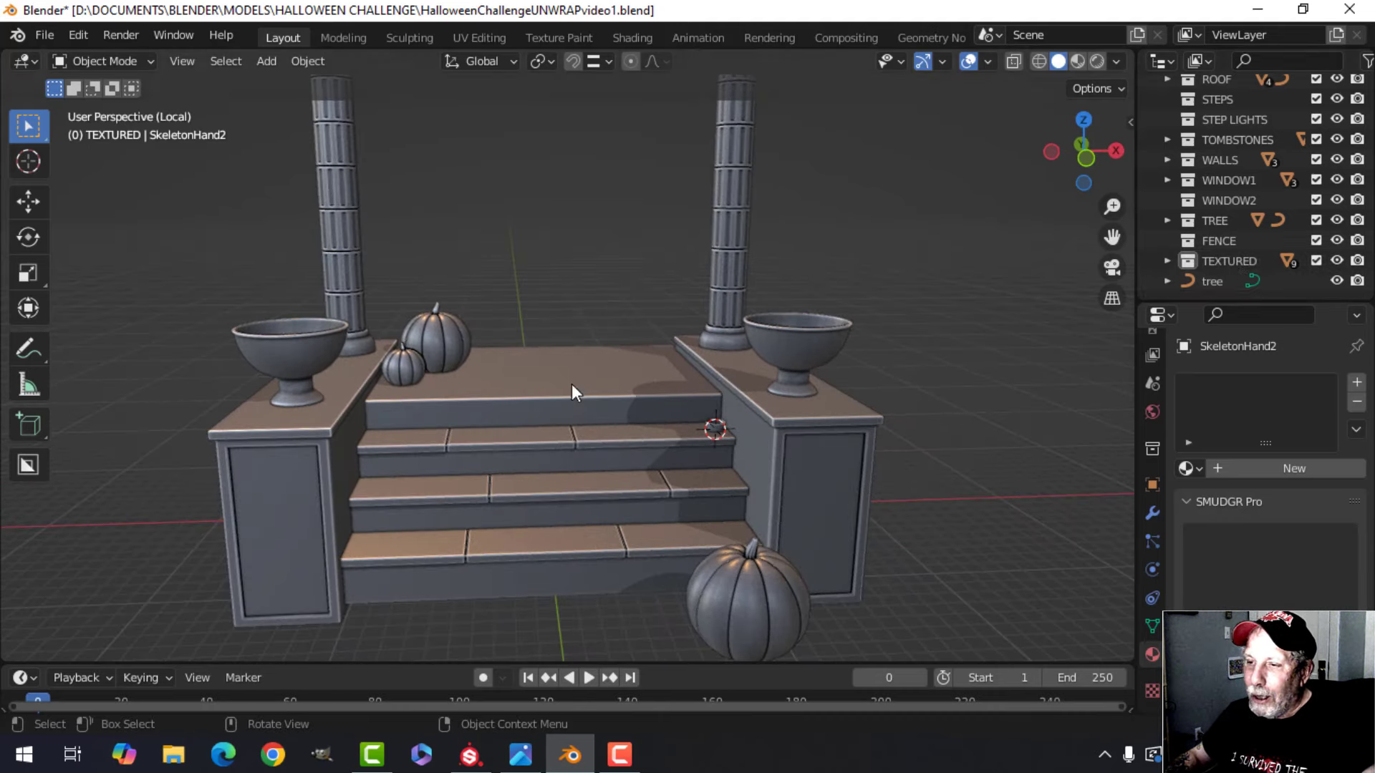
middle_drag(571, 384, 599, 381)
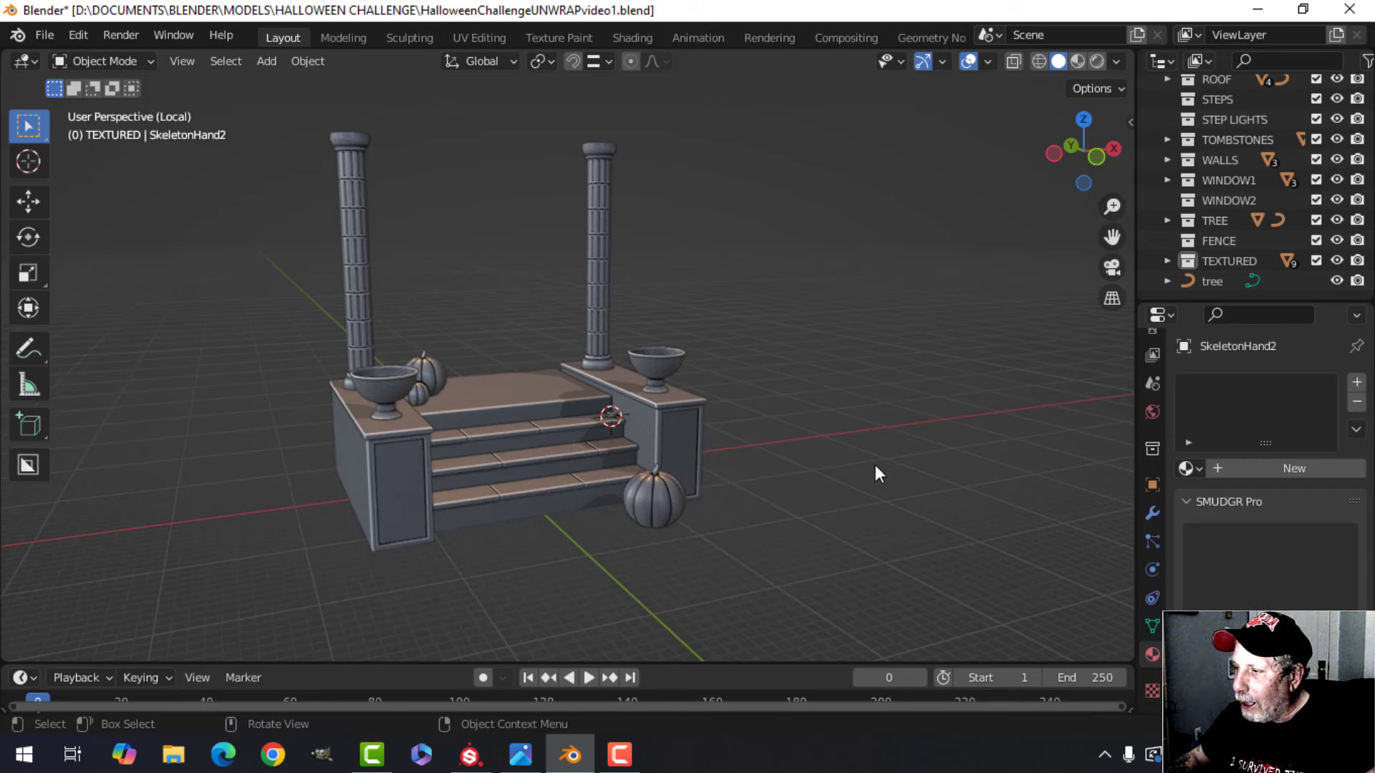
Step: Replace BaseMaterial on the side walls flanking the stairs with a new material named Steps
click(677, 449)
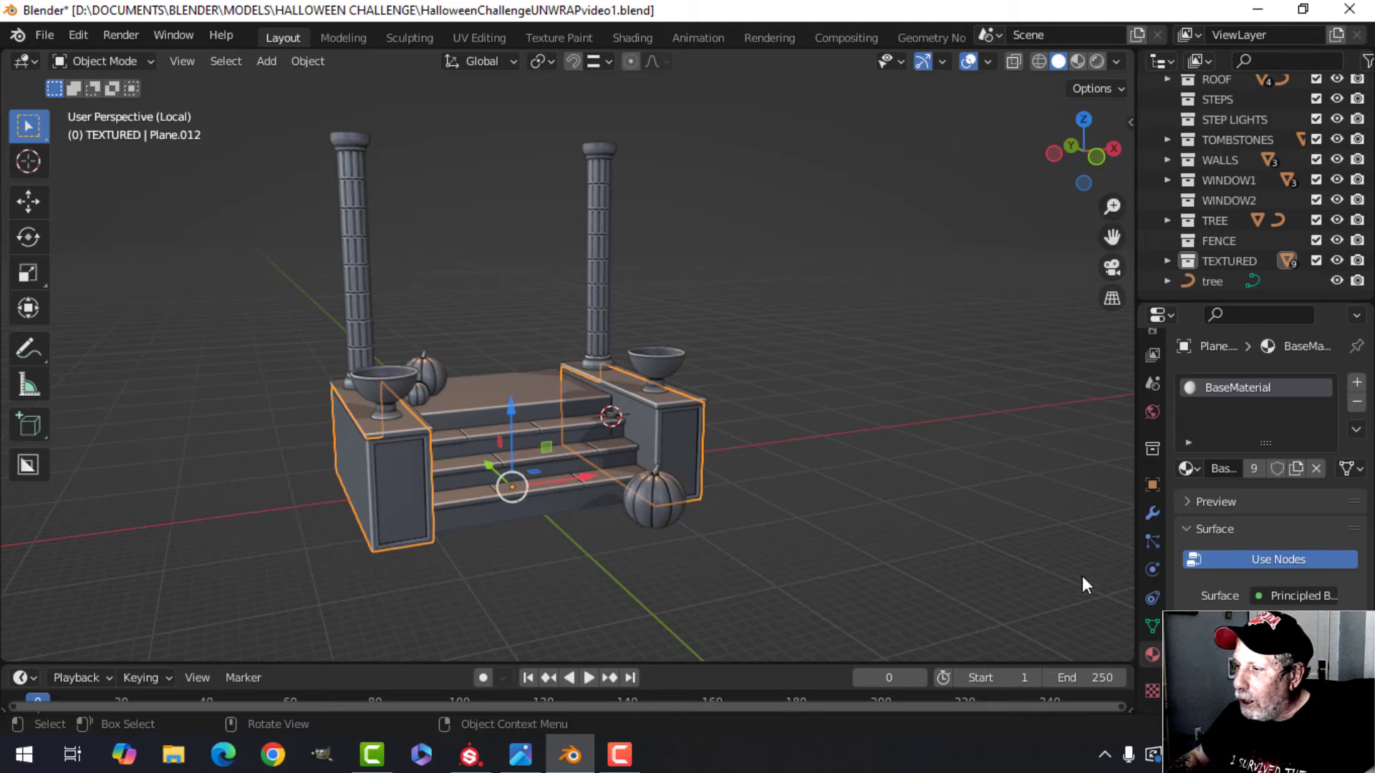
scroll(602, 457, up, 2)
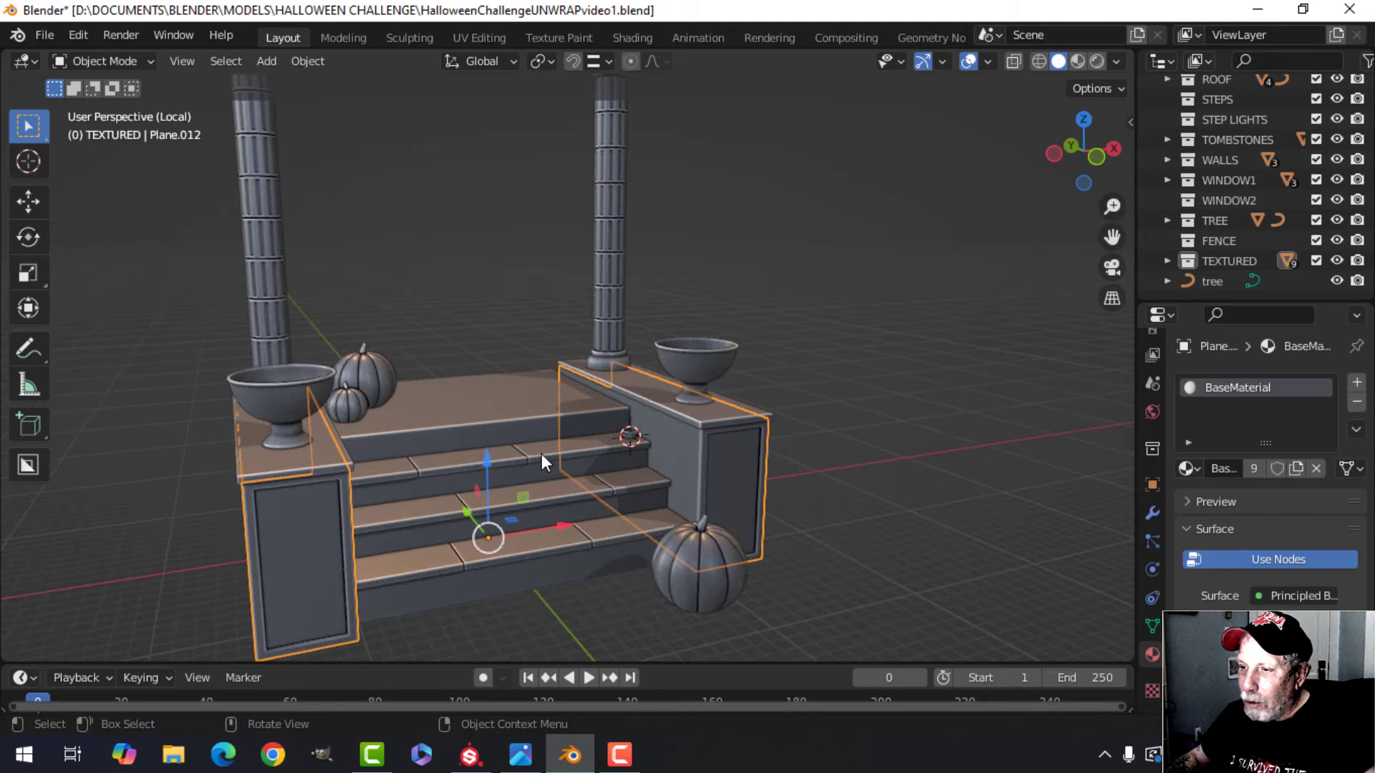
middle_drag(541, 454, 580, 440)
click(1152, 514)
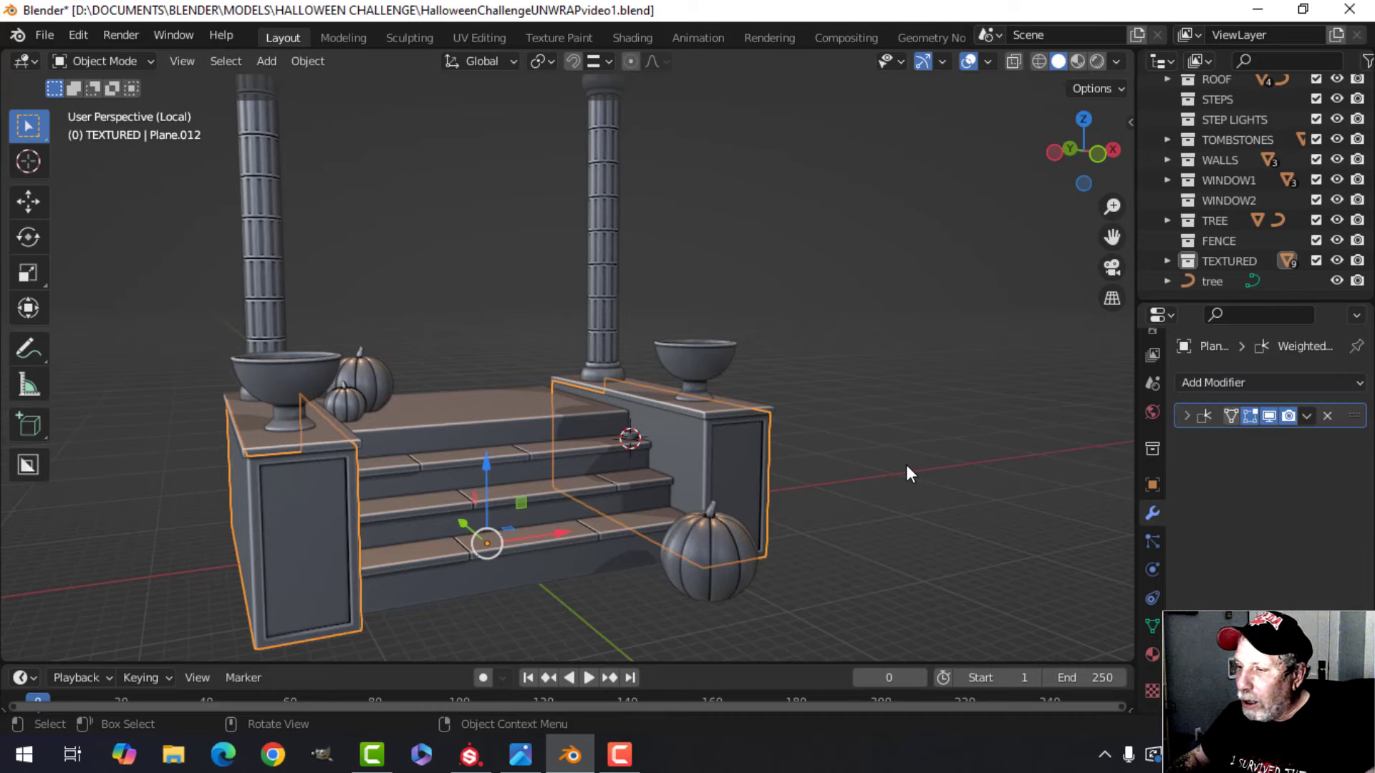
mouse_move(773, 469)
middle_down()
mouse_move(727, 451)
mouse_move(651, 452)
mouse_move(784, 452)
middle_up()
click(1153, 654)
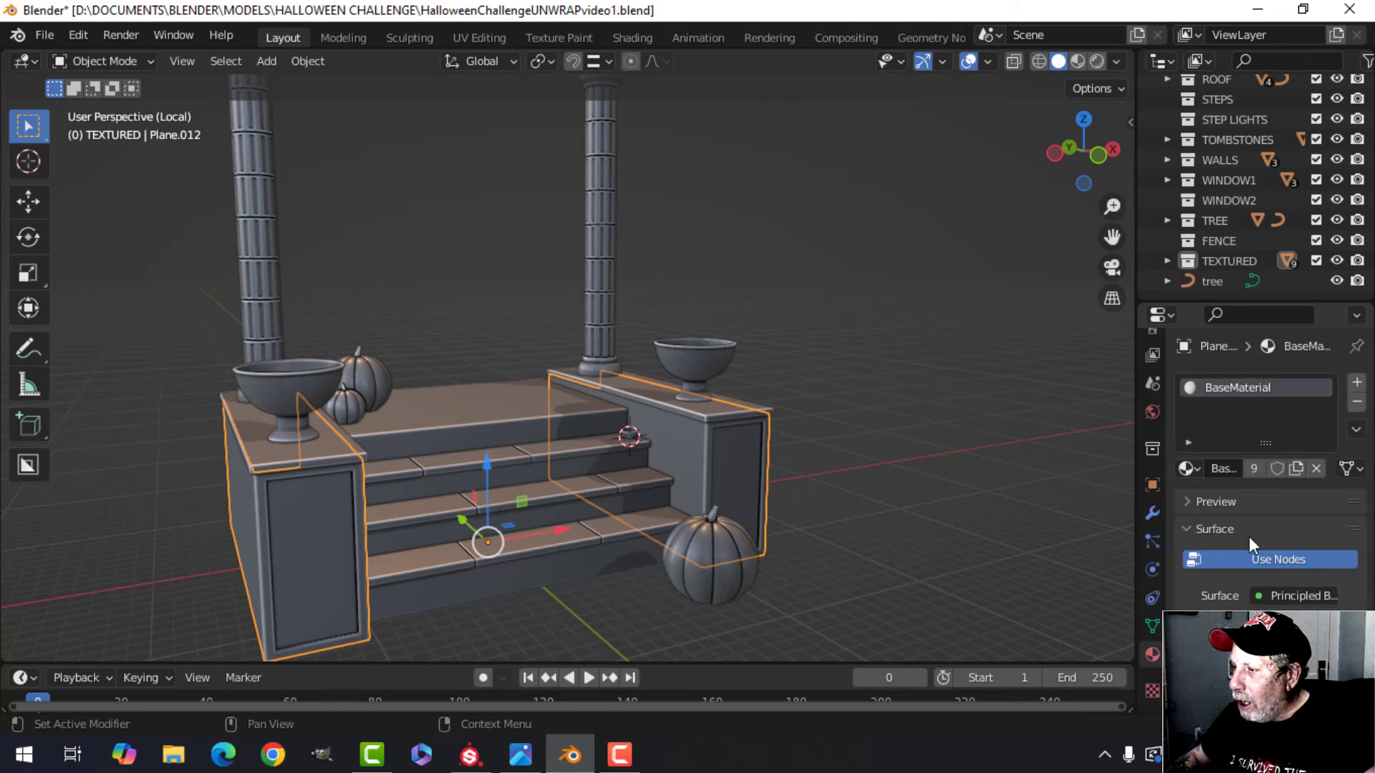
click(1357, 402)
click(1288, 469)
double_click(1261, 387)
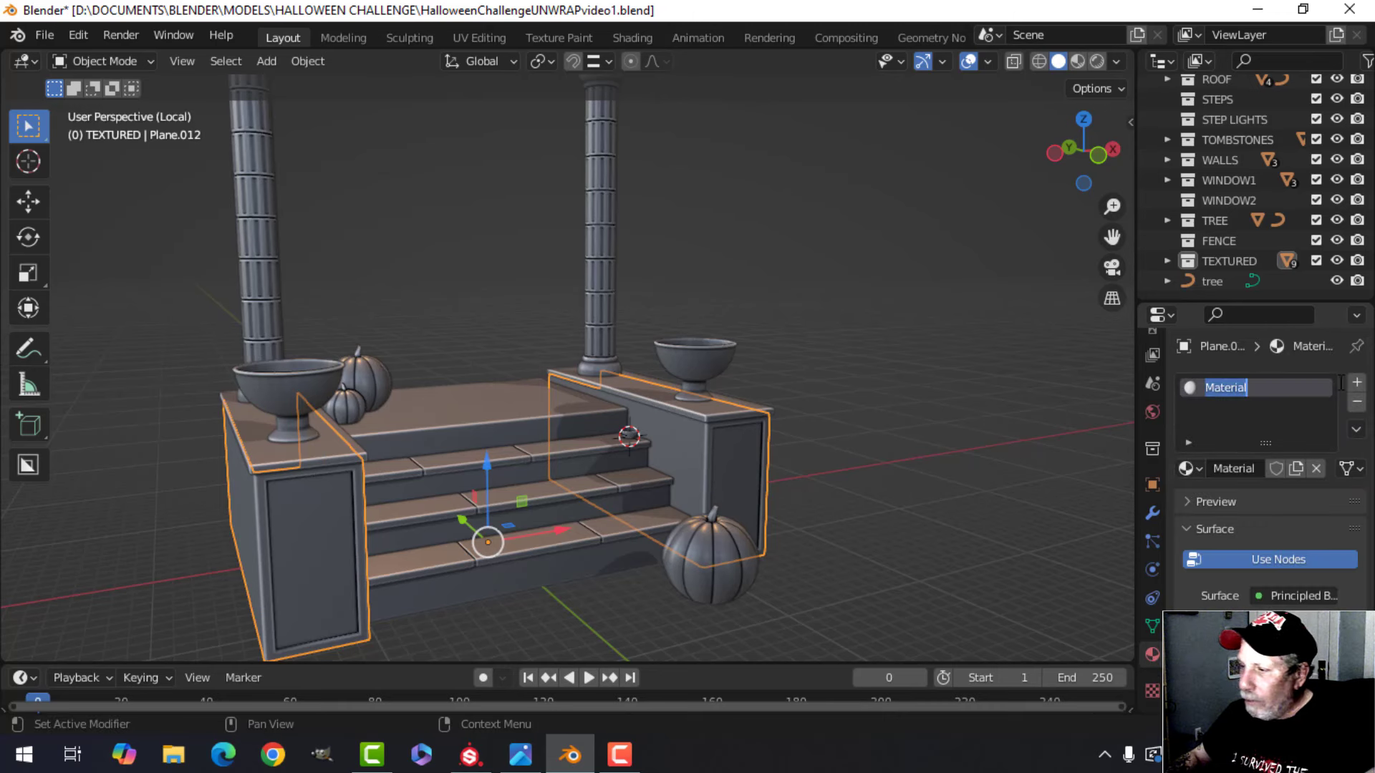
text(Steps)
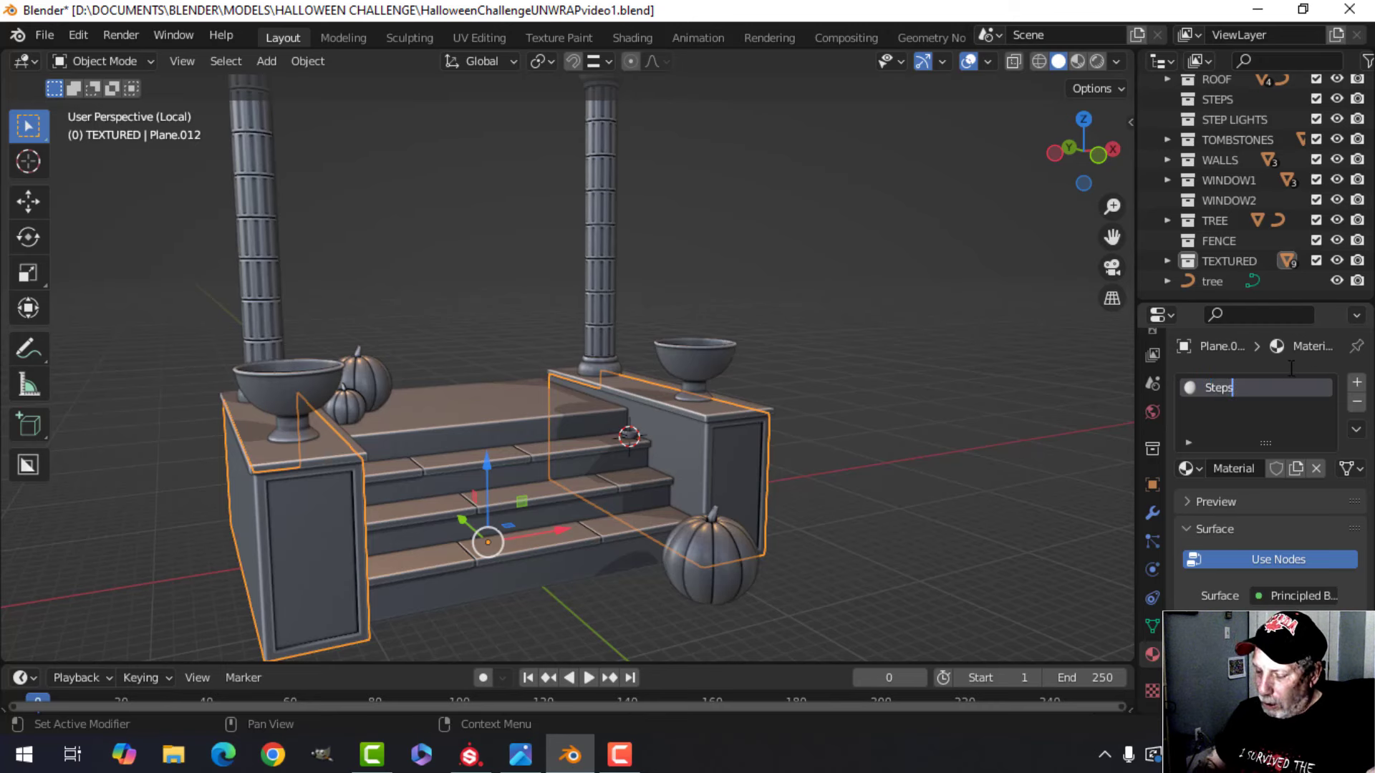
key(Return)
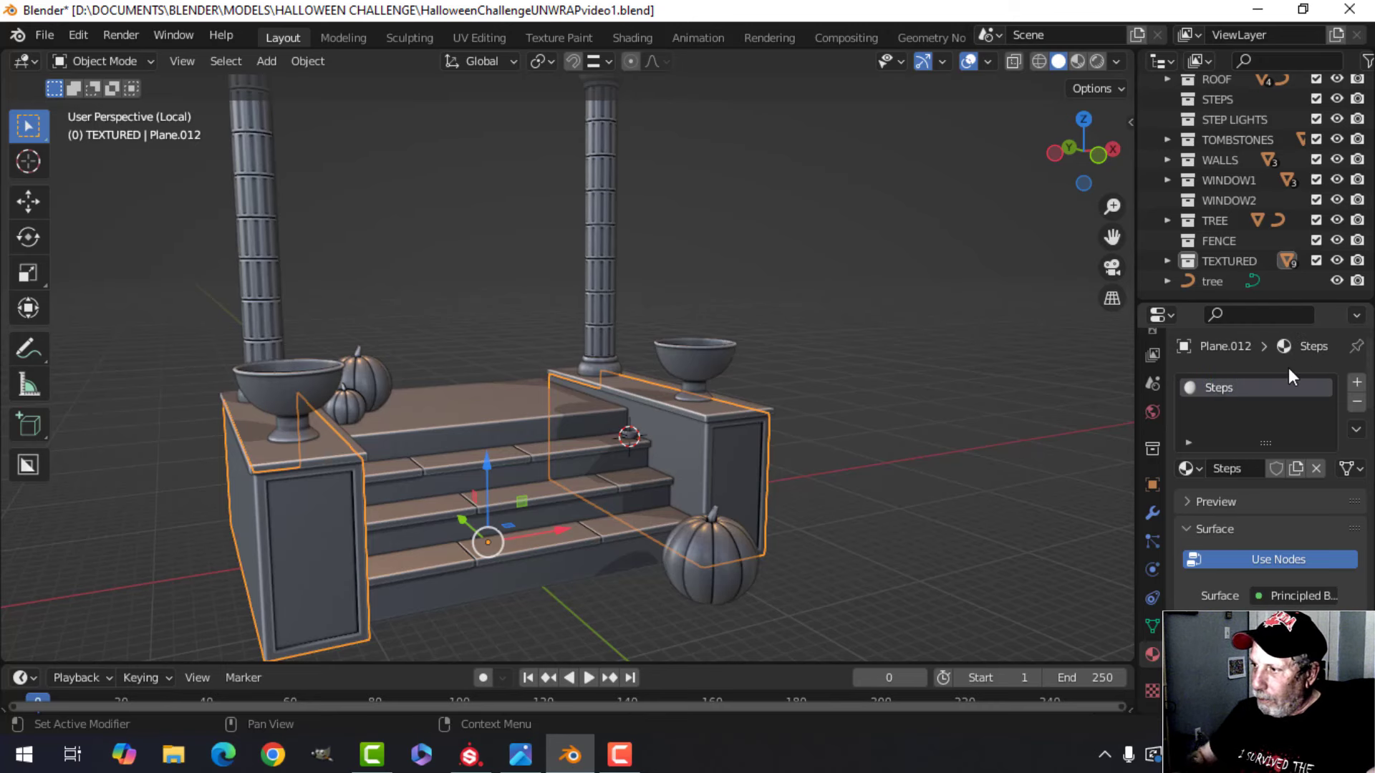
Step: Link the side walls' Steps material to the stair body and the cap slabs on the side walls
click(514, 397)
scroll(583, 445, up, 2)
shift+click(598, 509)
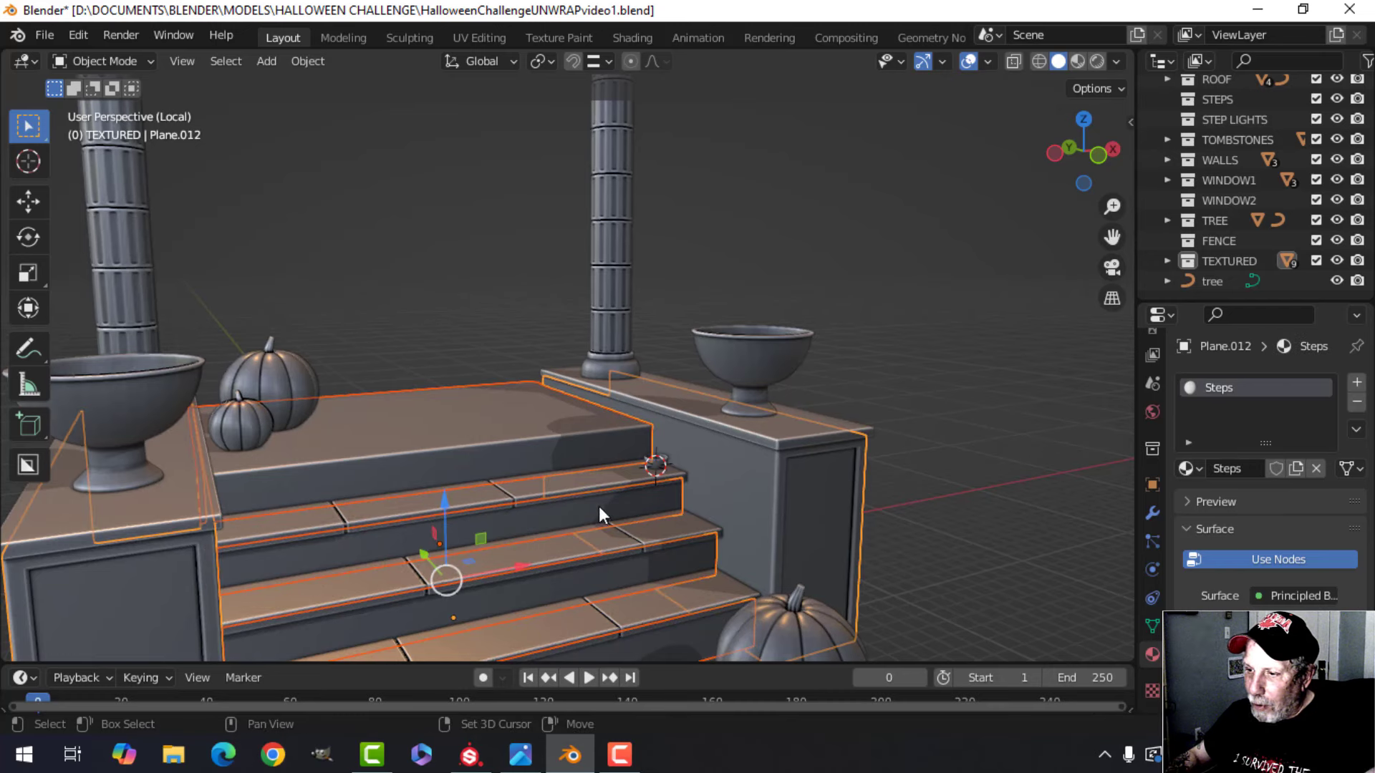
shift+click(863, 469)
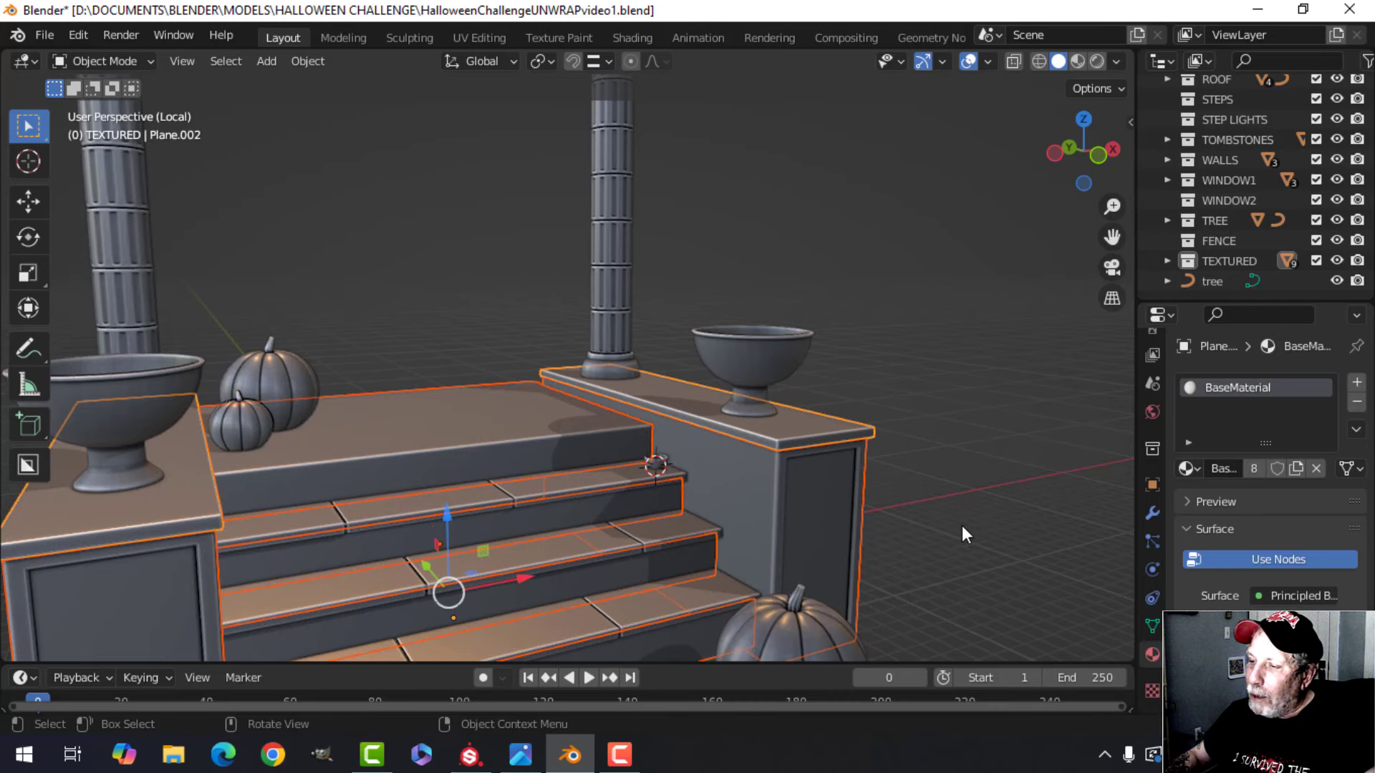
shift+click(828, 496)
key(ctrl+l)
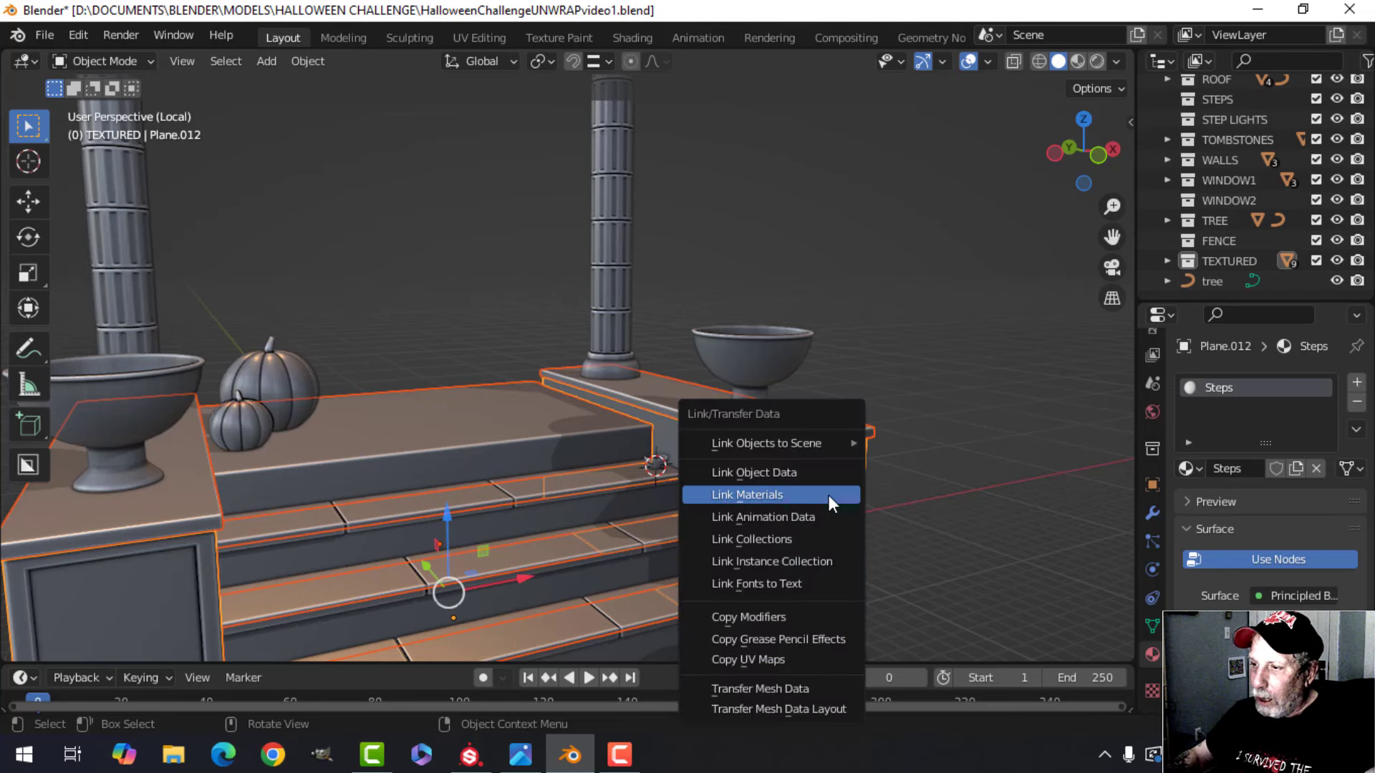
click(828, 495)
key(alt+a)
click(517, 417)
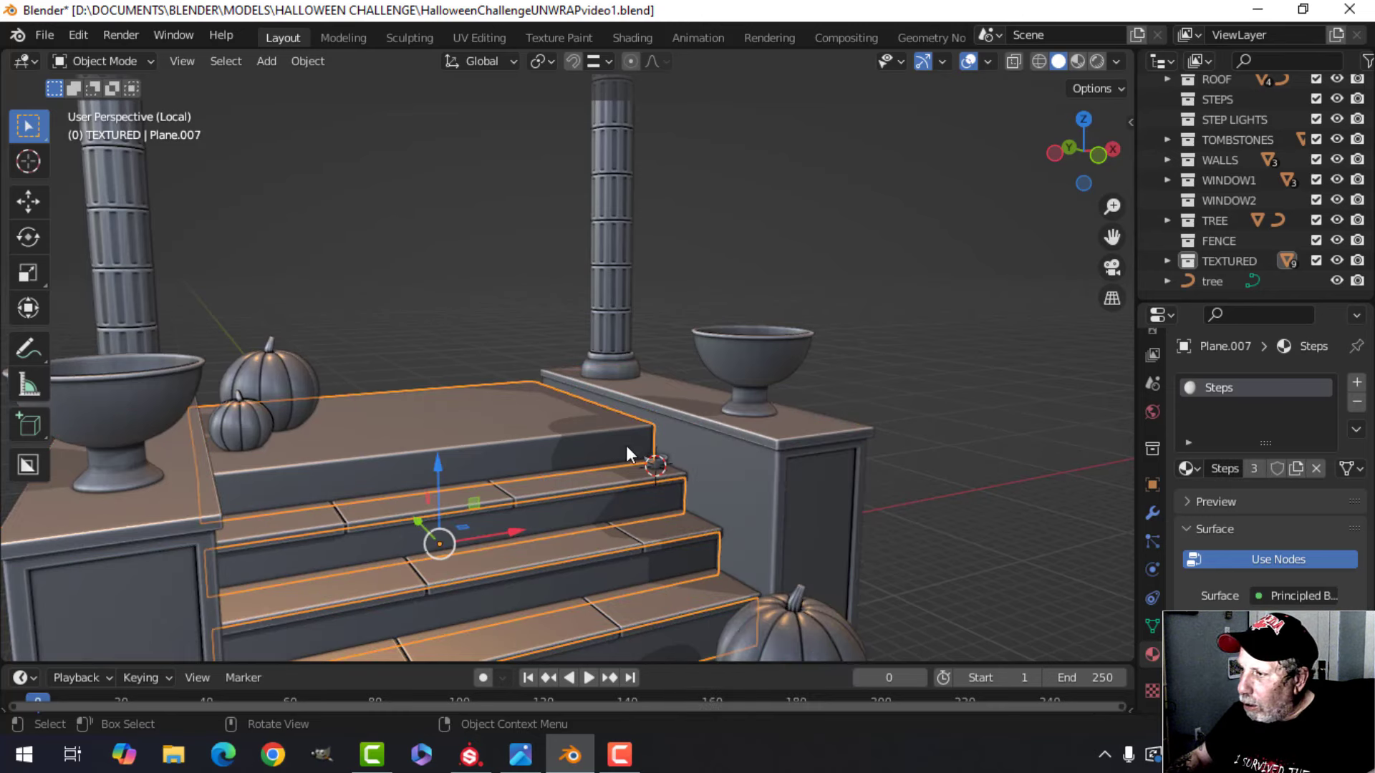
Step: Assign the existing Steps material to the stair treads
scroll(630, 449, down, 2)
key(alt+a)
middle_drag(638, 457, 571, 454)
click(648, 493)
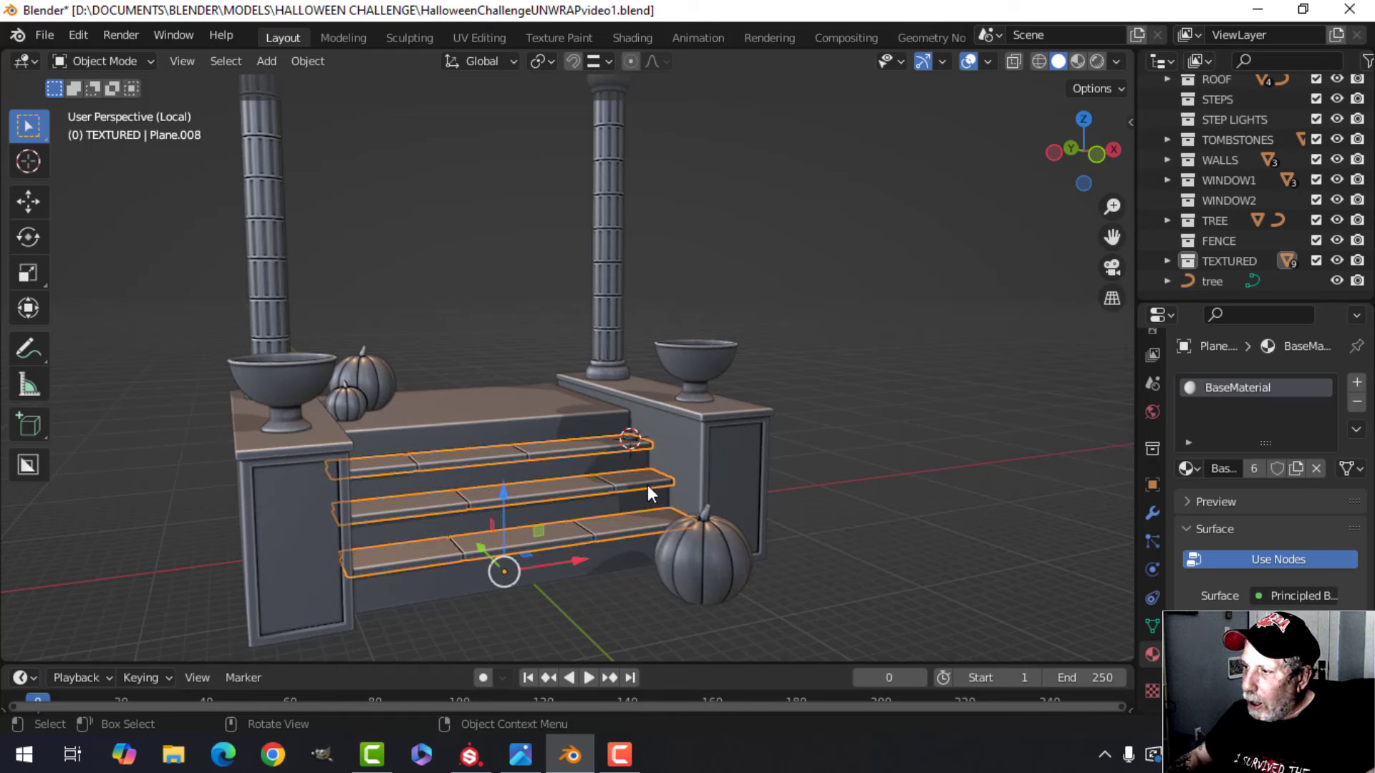
click(1187, 469)
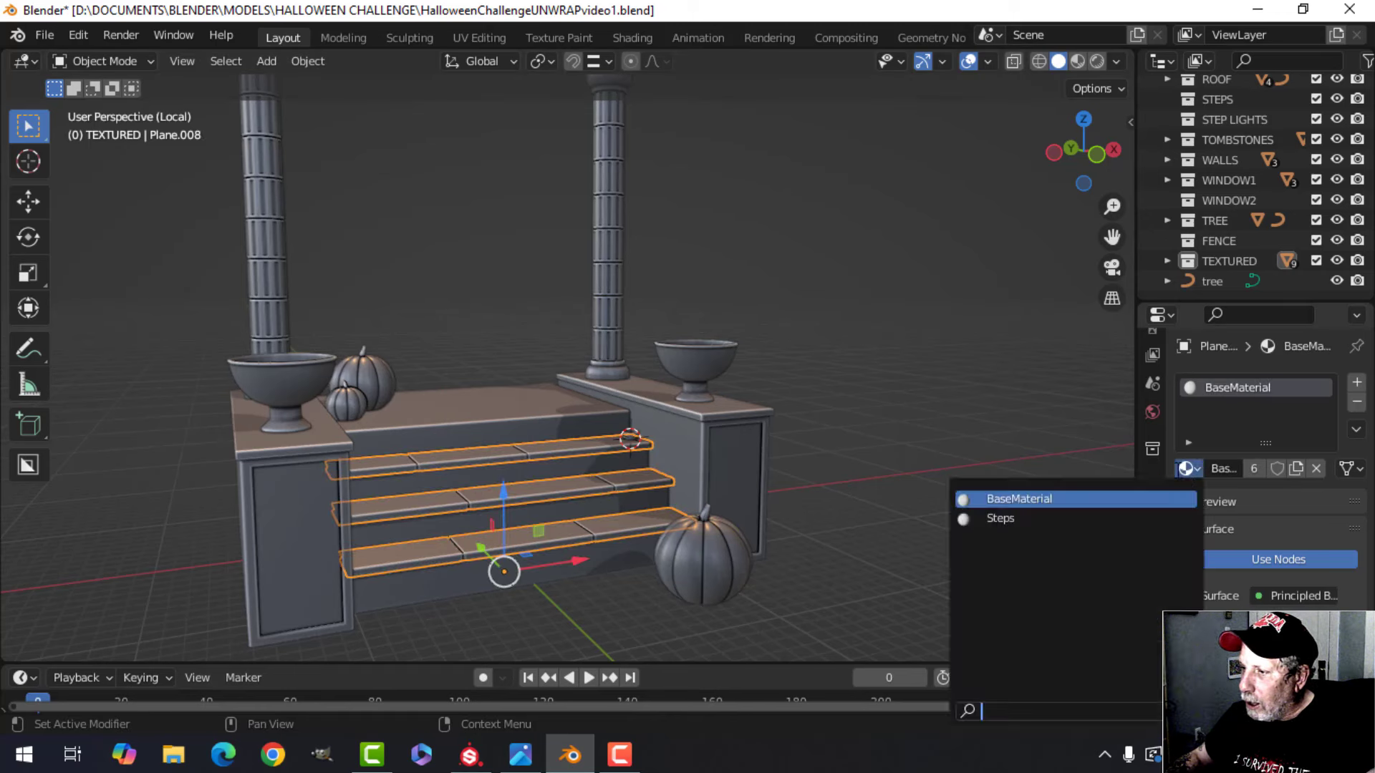
click(1039, 519)
Step: Check the material on the stair body, cap slabs and side walls, and save the file
click(599, 464)
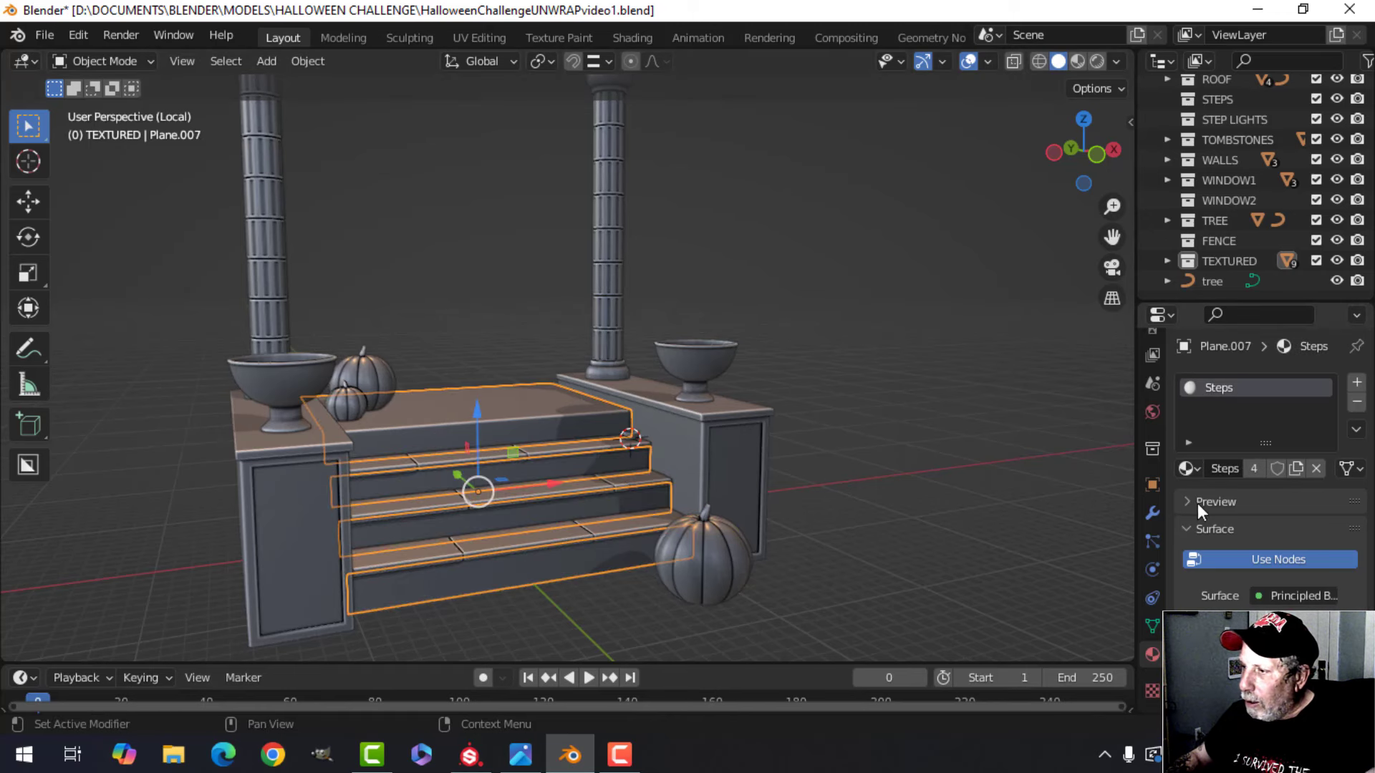
click(692, 474)
click(721, 406)
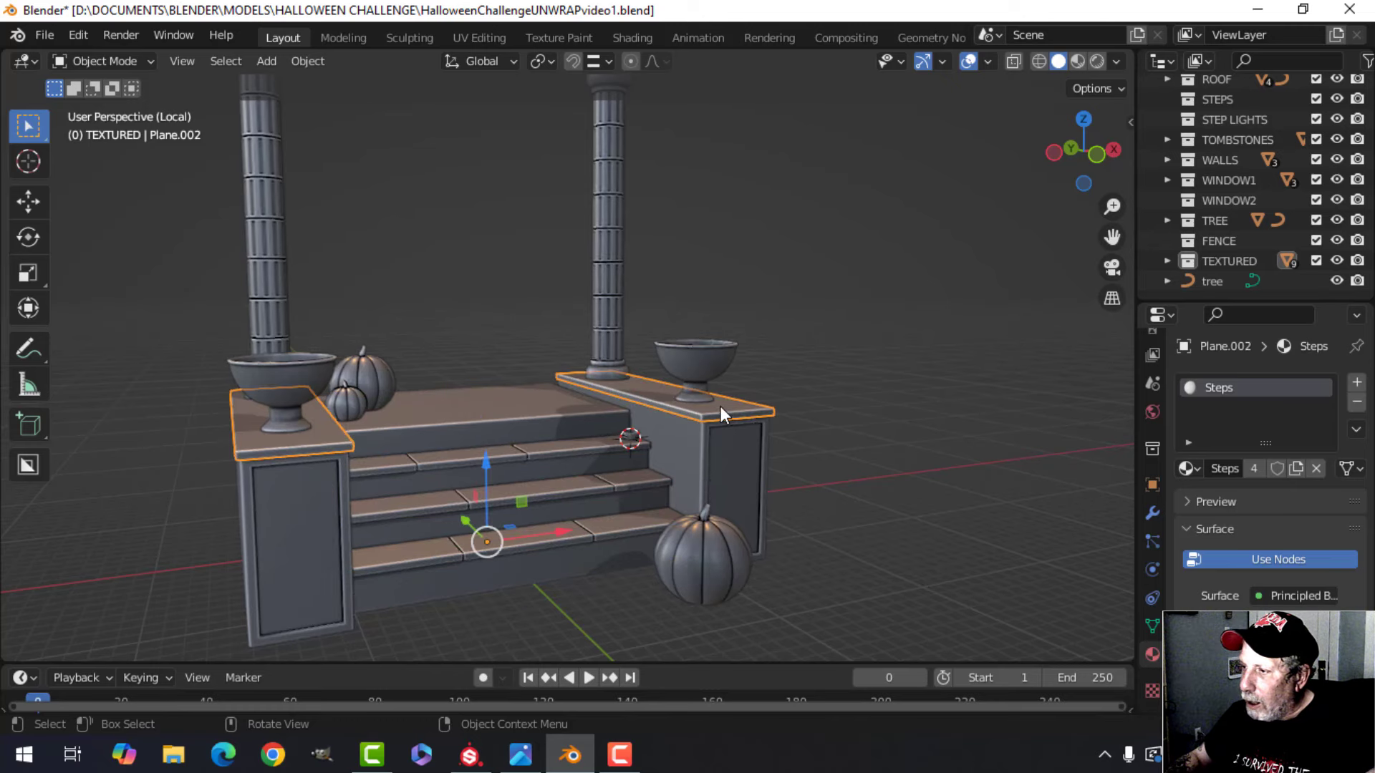
click(722, 441)
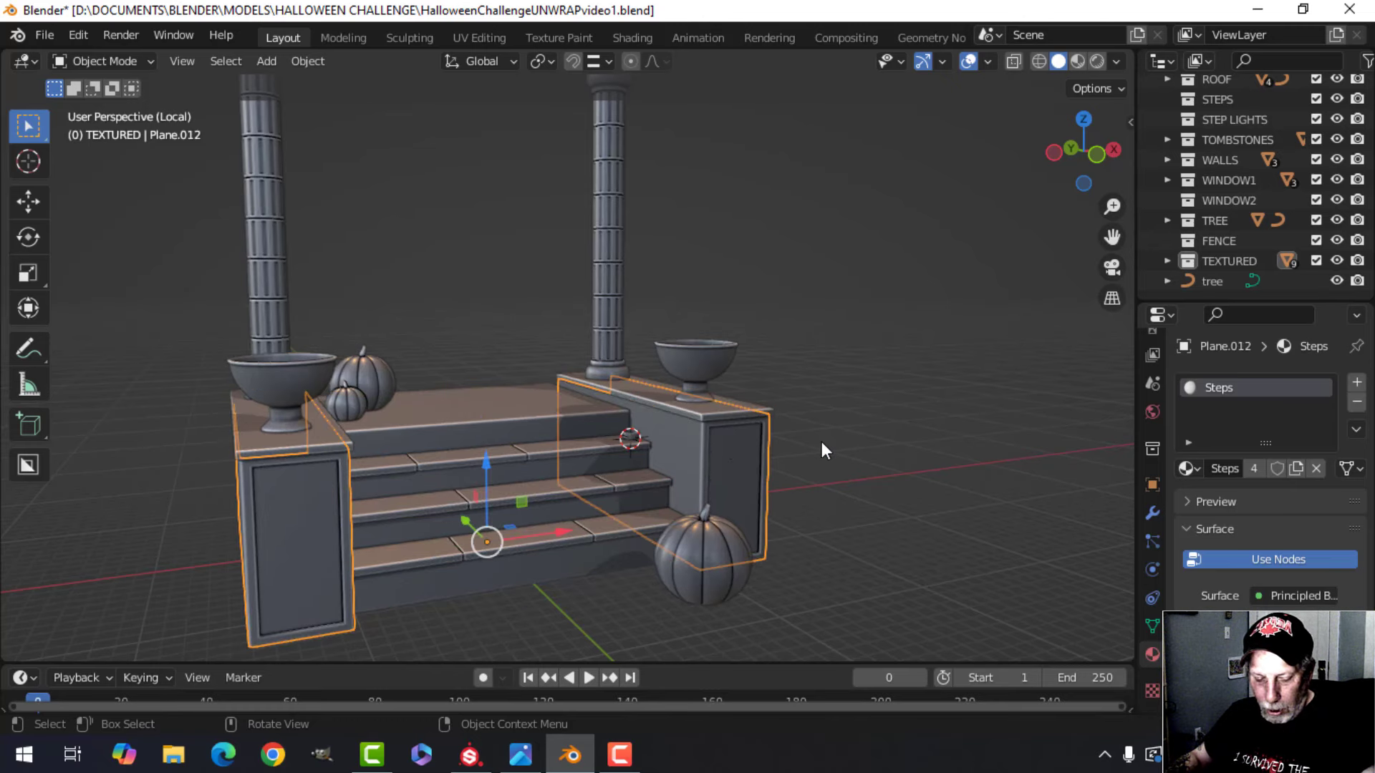
click(822, 444)
key(ctrl+s)
Step: Replace BaseMaterial on the two fluted columns with a new material named Pillar
middle_drag(668, 437, 727, 431)
scroll(636, 402, up, 4)
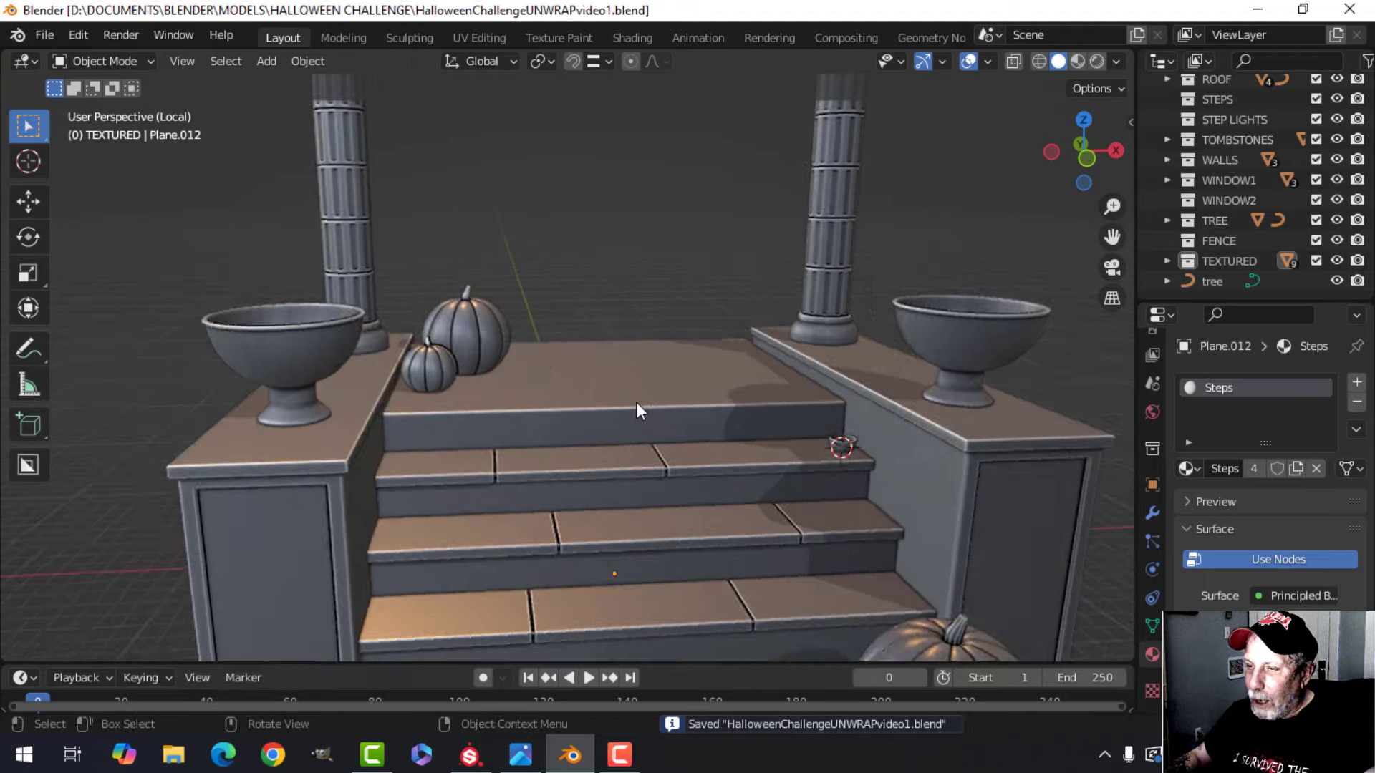
click(379, 265)
middle_drag(607, 349, 687, 373)
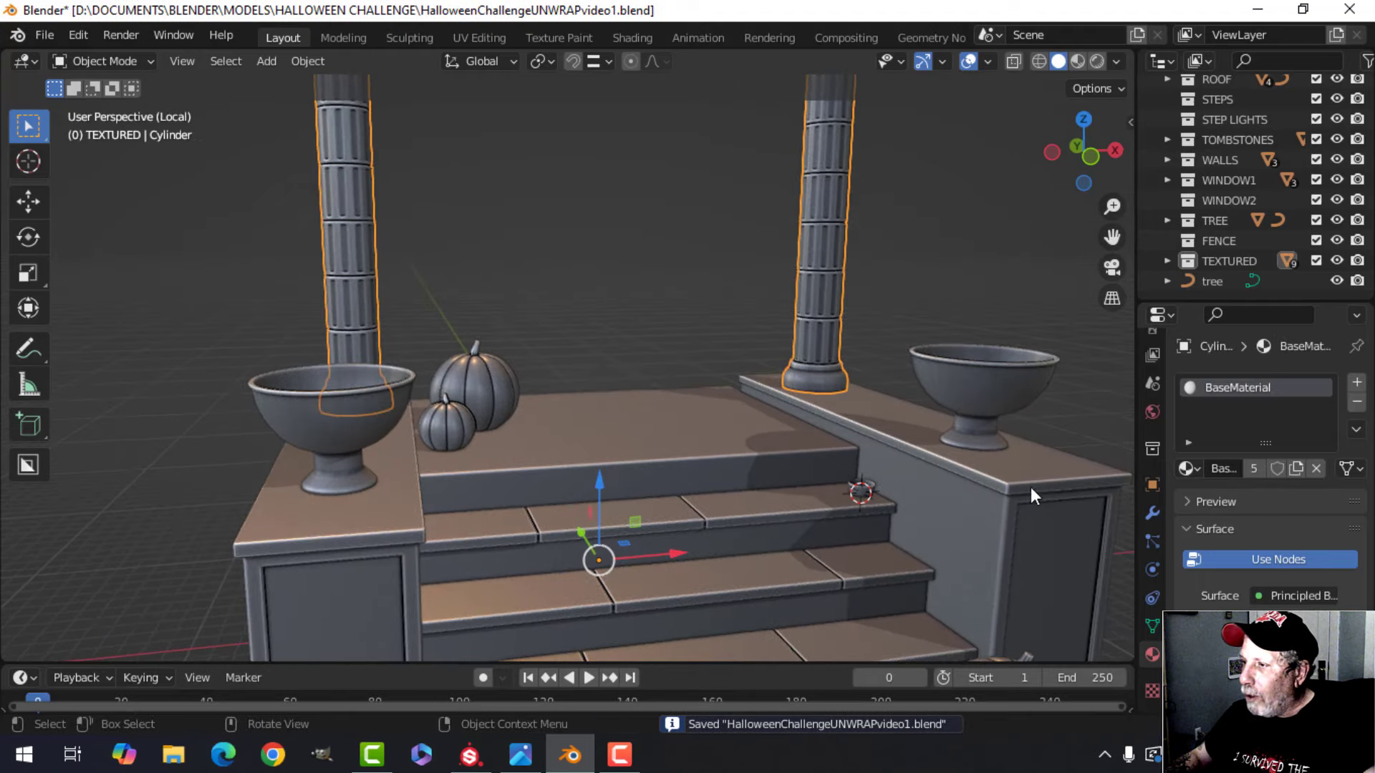
click(1356, 403)
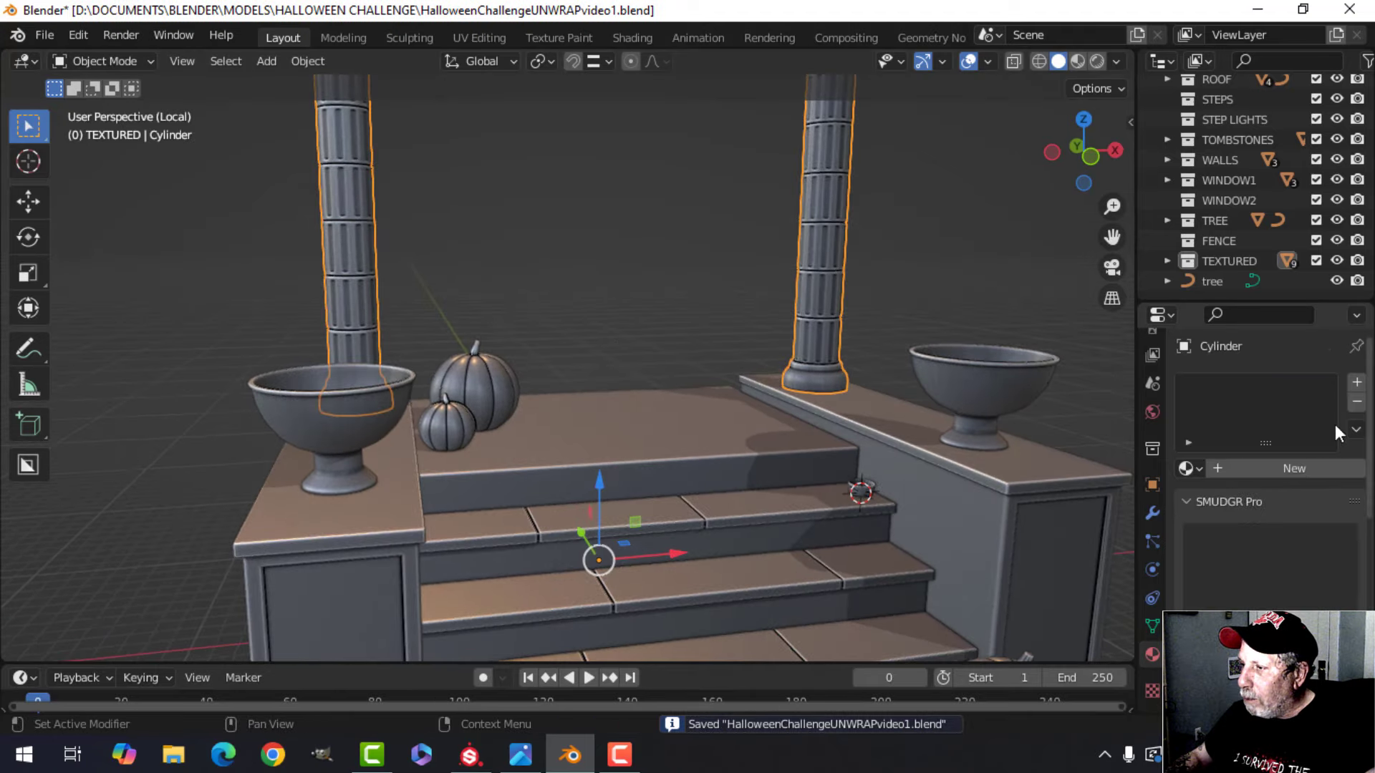
click(1278, 469)
double_click(1315, 394)
text(Pi)
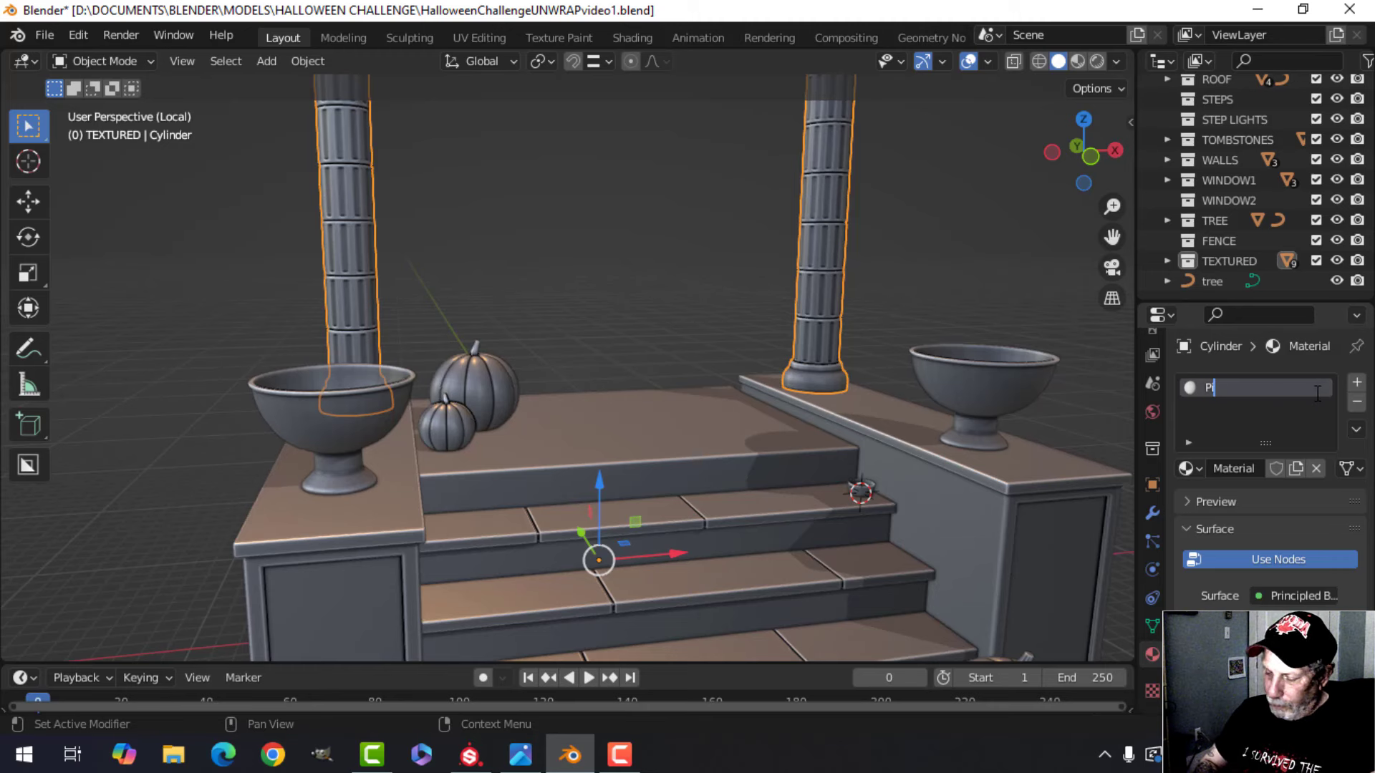
text(llar)
key(Return)
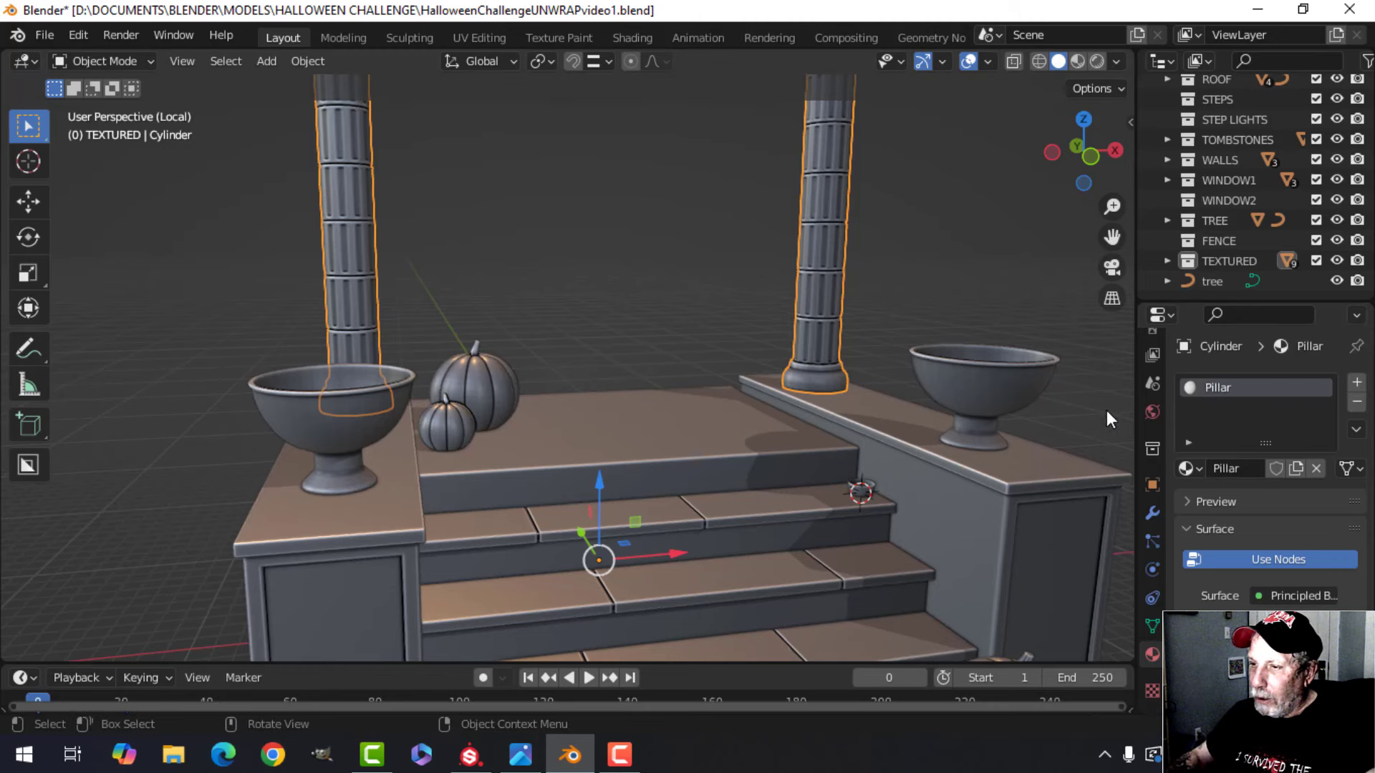
Step: Replace BaseMaterial on the pair of pumpkins on the landing with a new material named Pumpkin
click(504, 398)
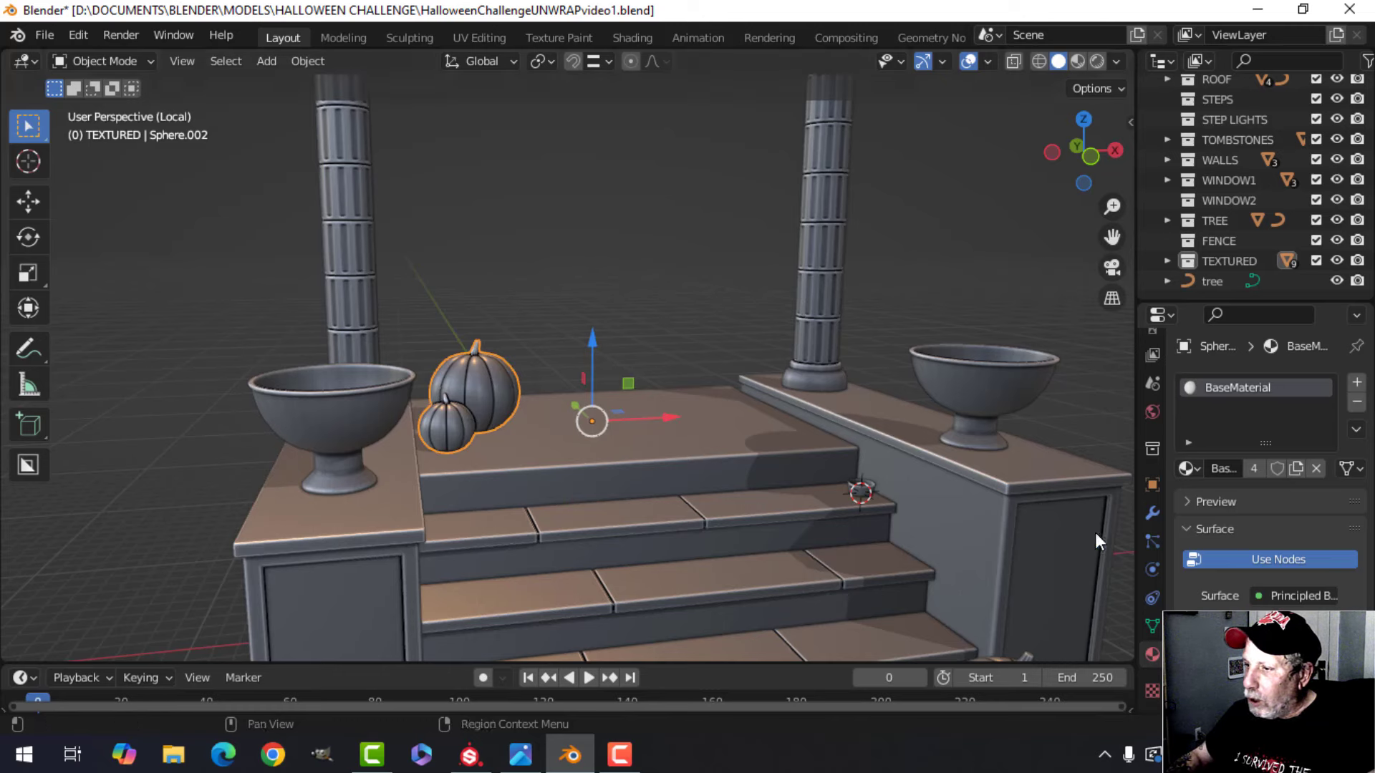
scroll(888, 526, down, 3)
shift+middle_drag(884, 525, 906, 487)
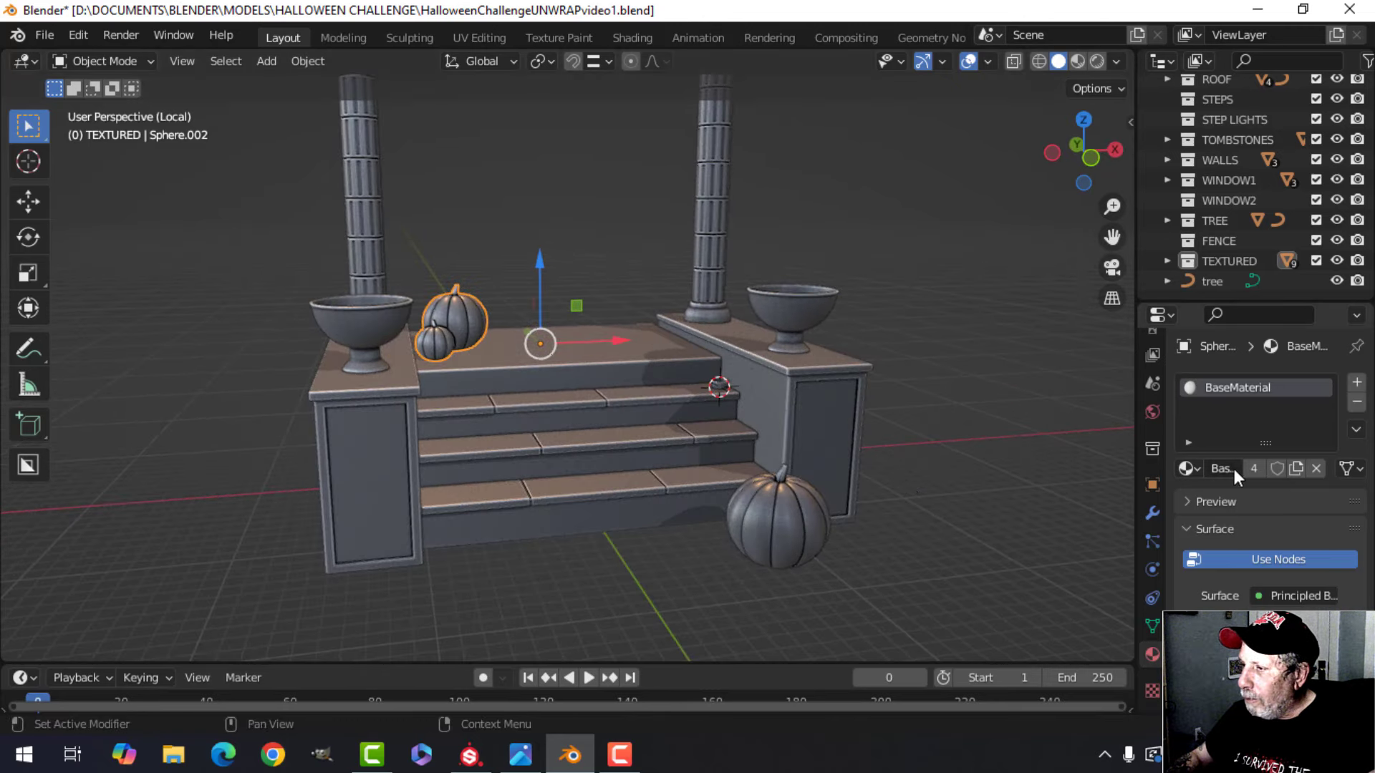
click(1357, 402)
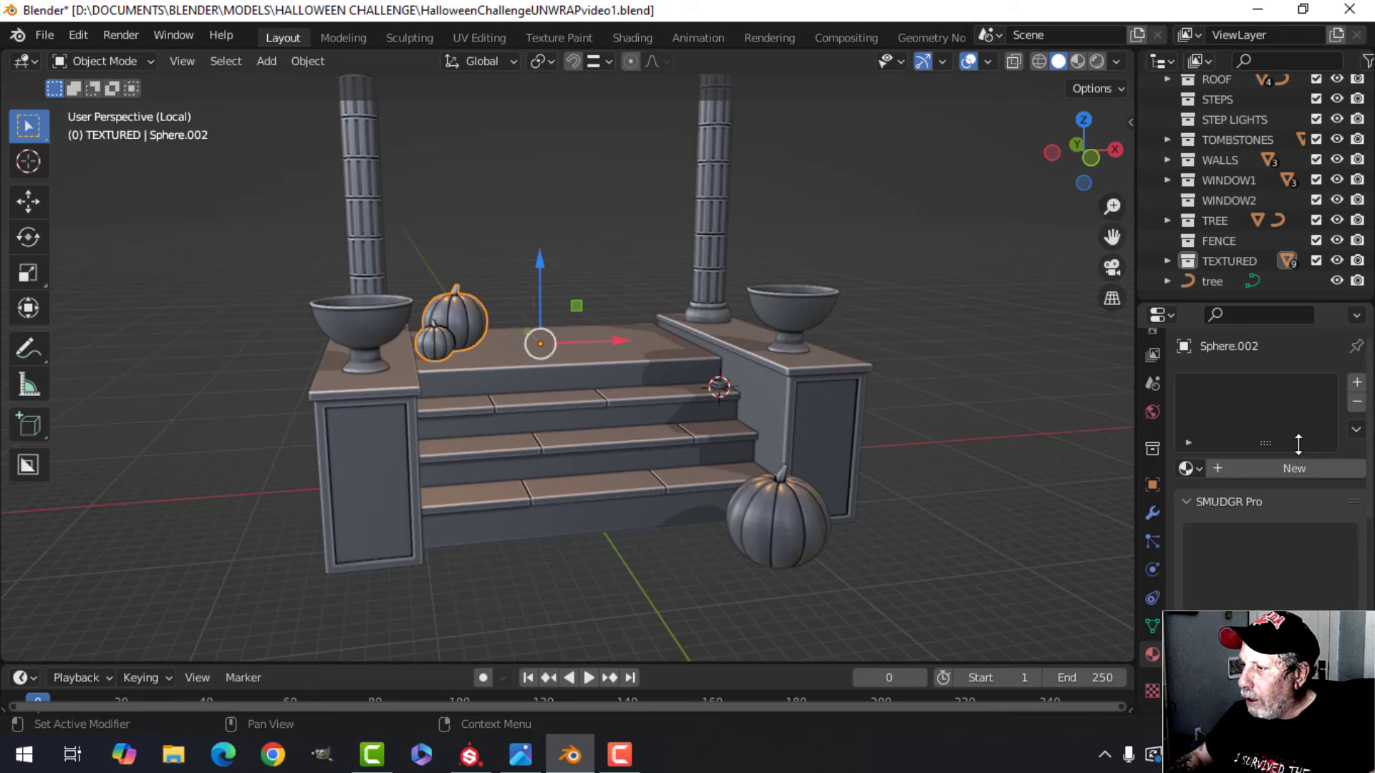
click(1270, 471)
double_click(1248, 393)
text(P)
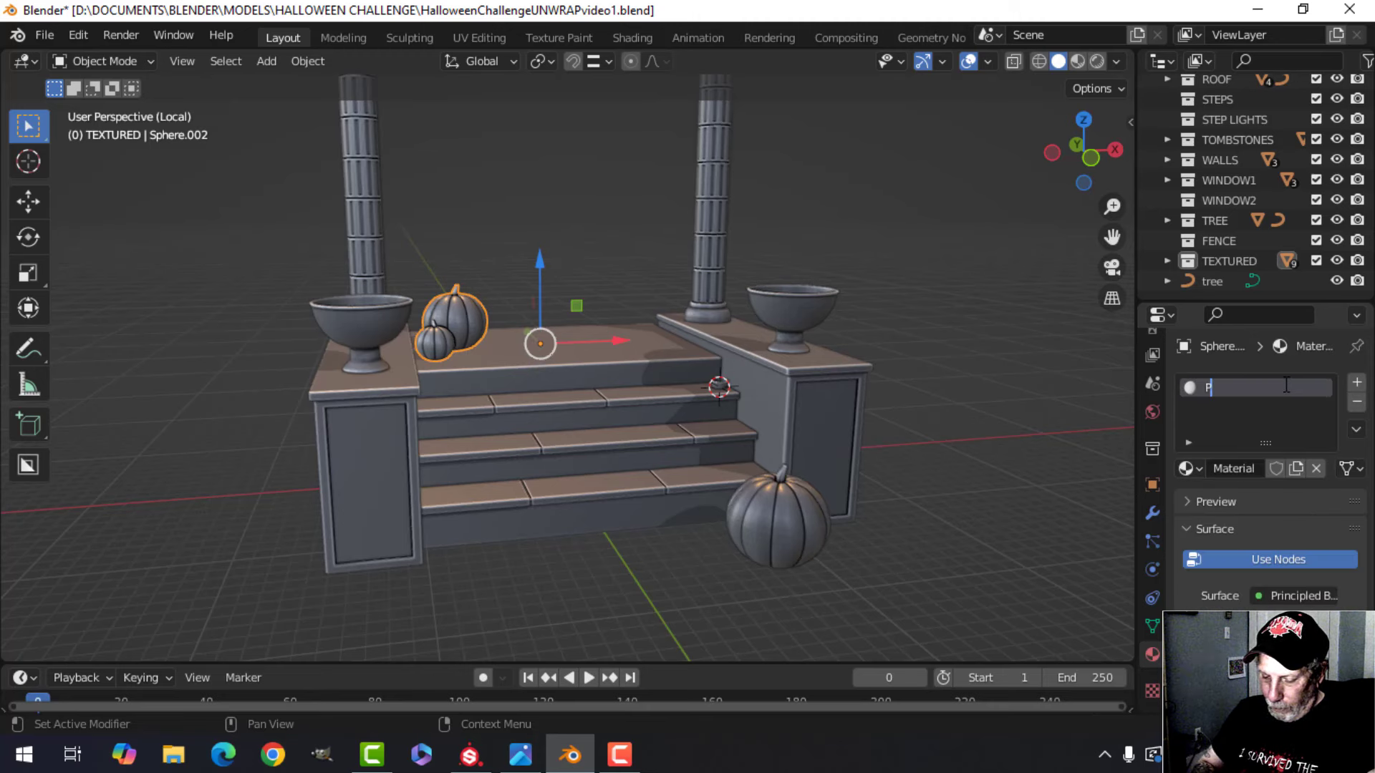
text(umpkin)
key(Return)
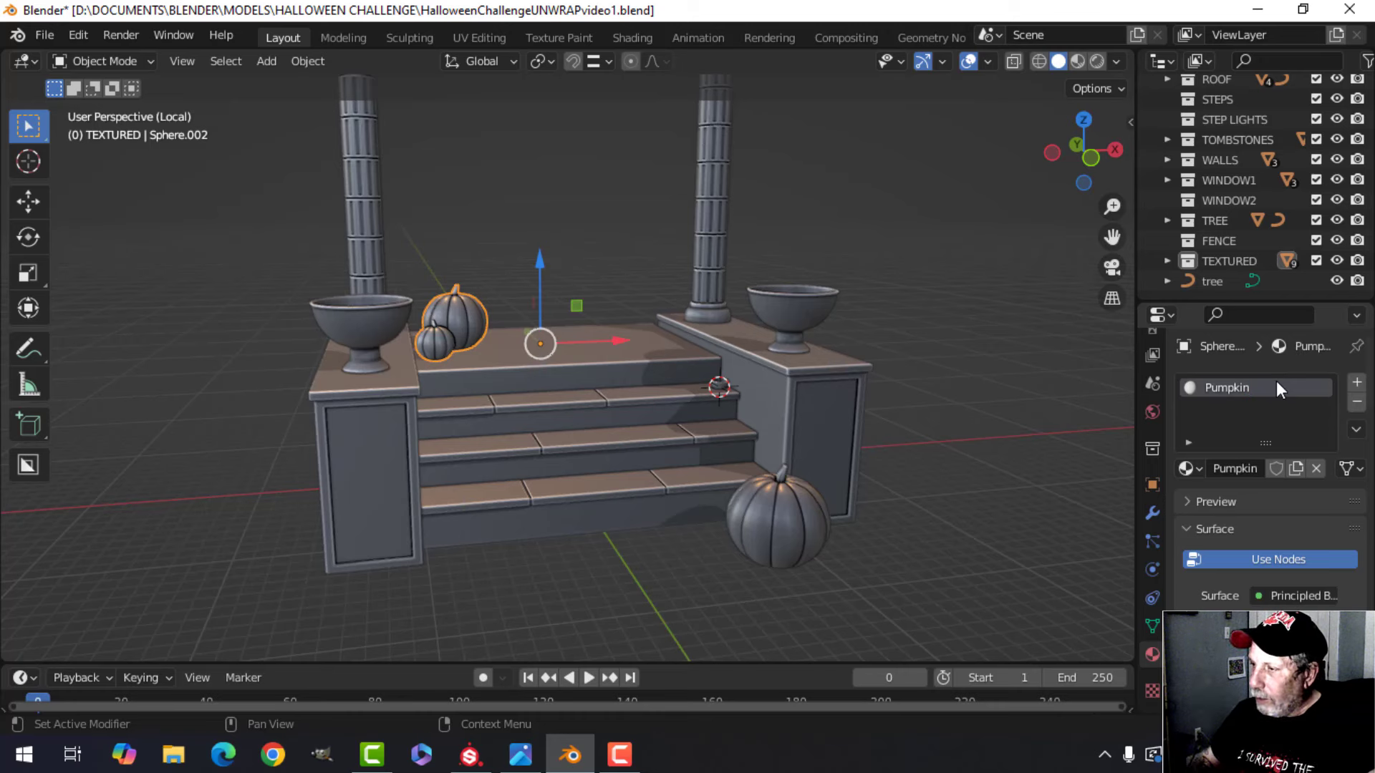
Step: Assign the existing Pumpkin material to the large pumpkin at the foot of the stairs
click(816, 522)
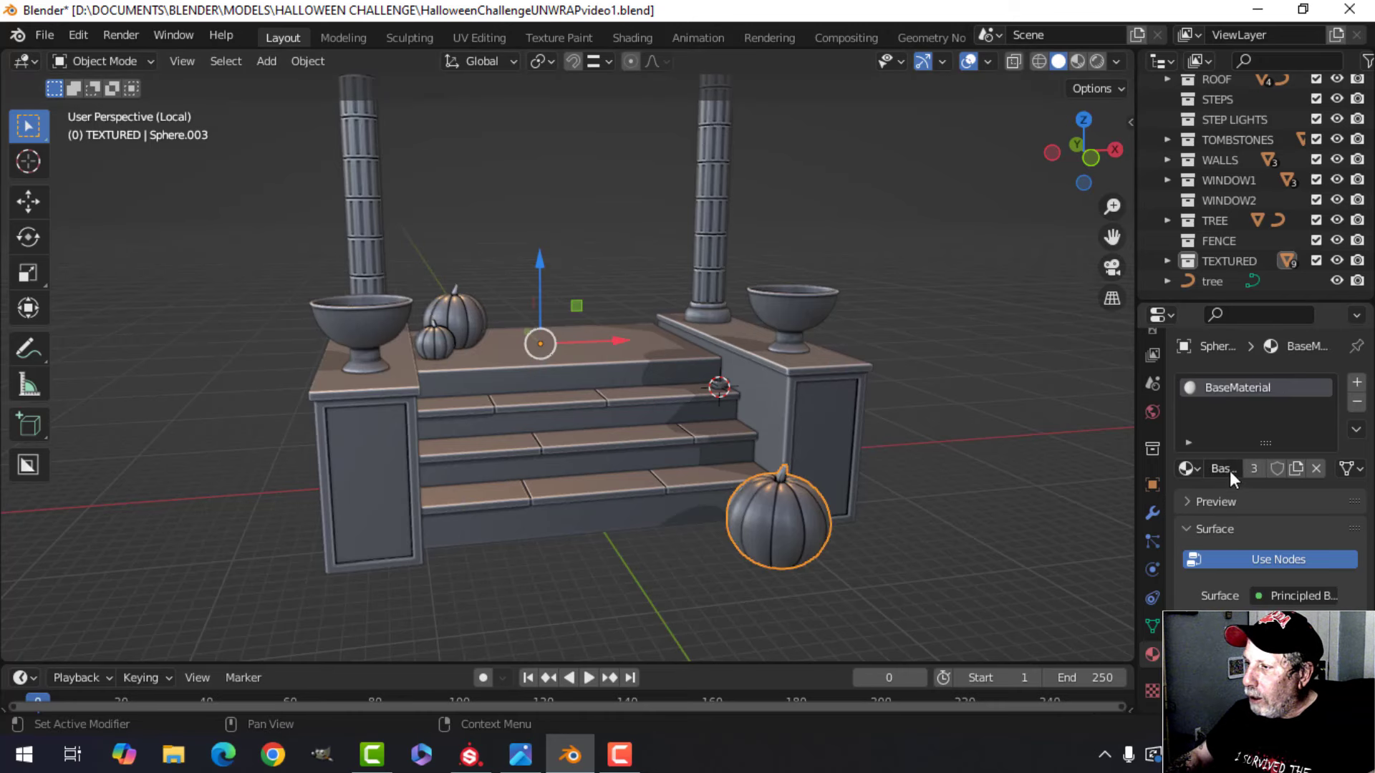
click(1196, 469)
click(1002, 538)
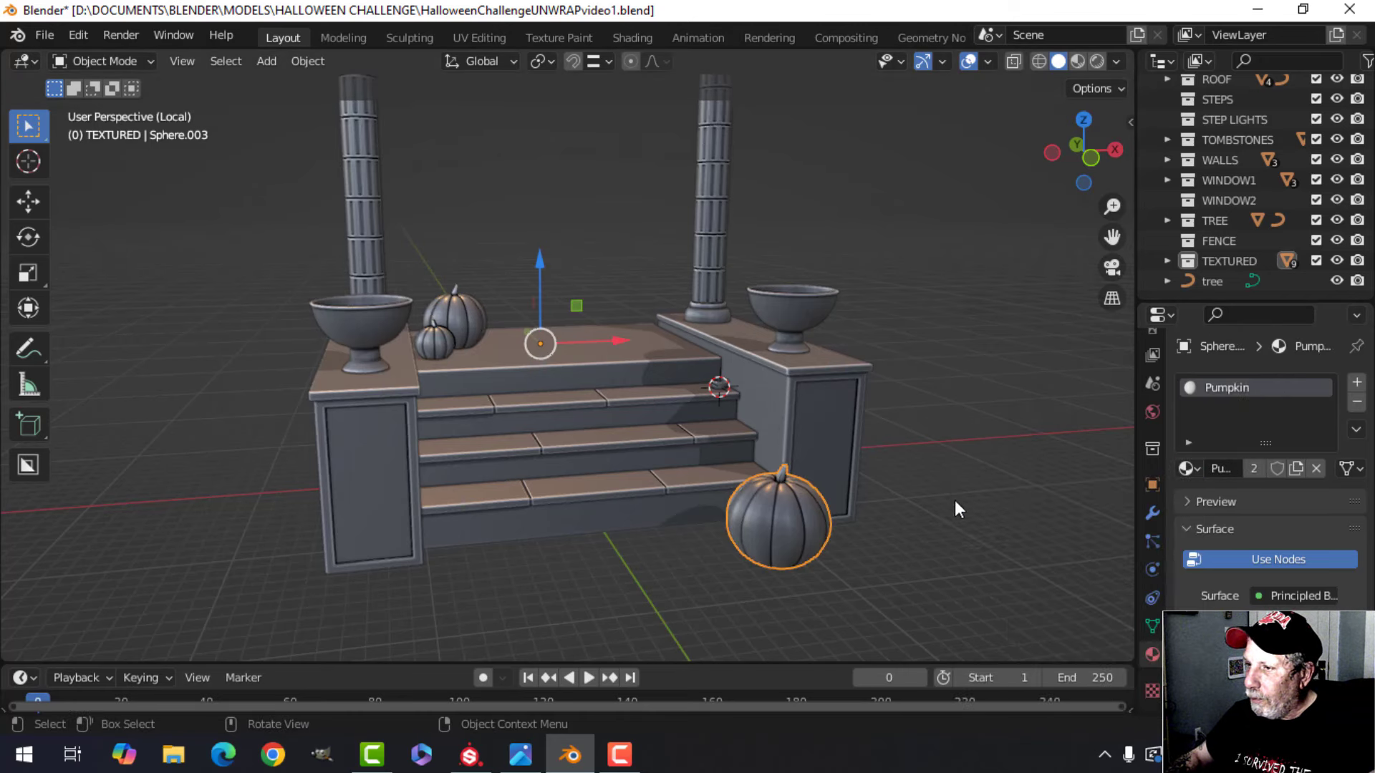
Step: Replace BaseMaterial on the two bowls on the side walls with a new material named Bowl
key(alt+a)
click(350, 325)
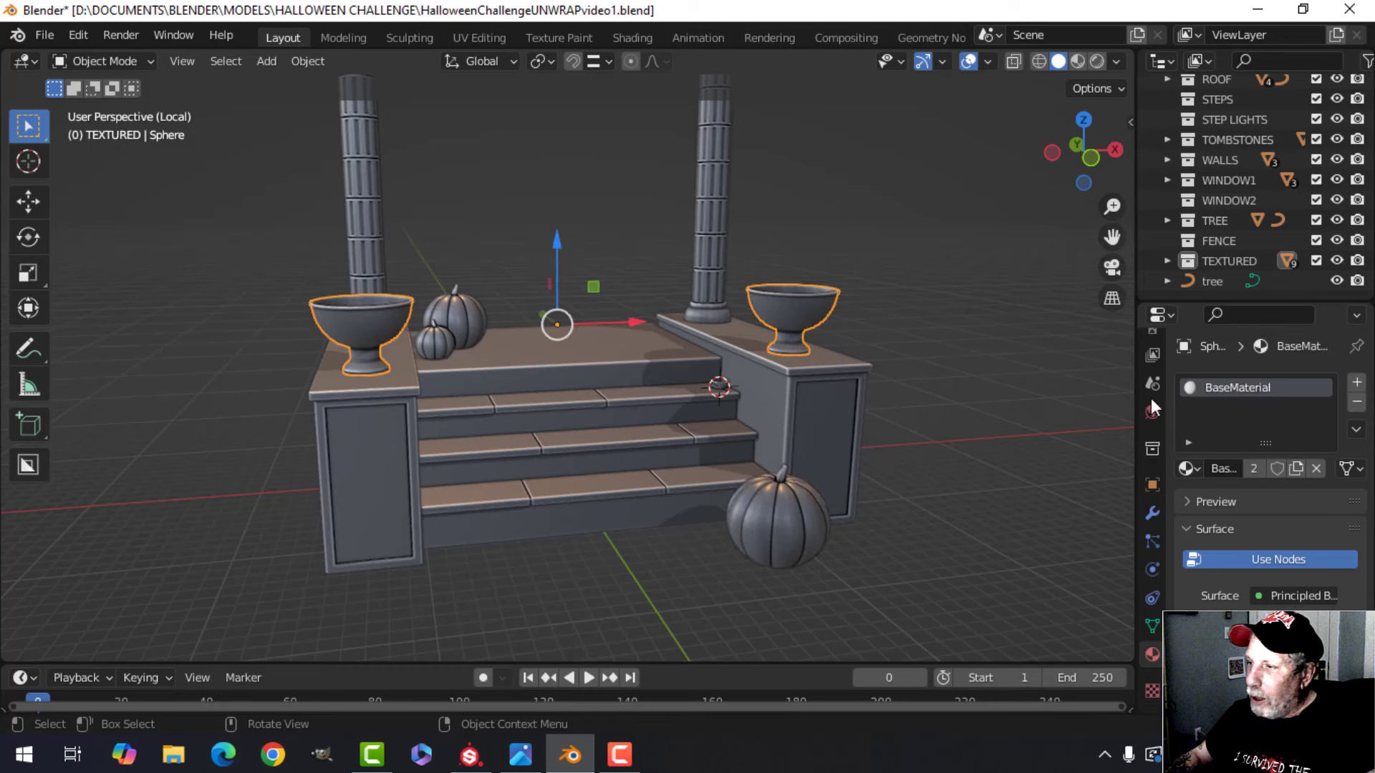
click(1358, 402)
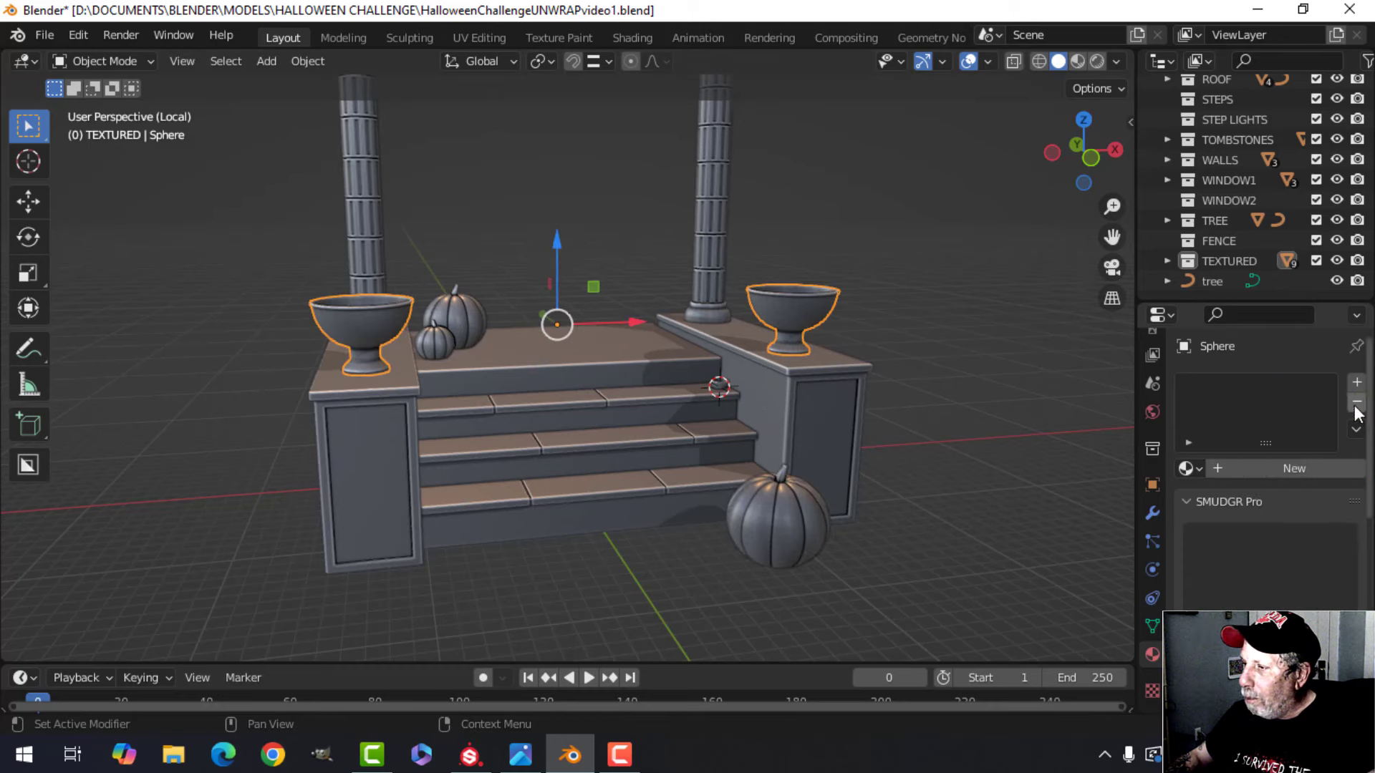
click(1289, 467)
double_click(1254, 391)
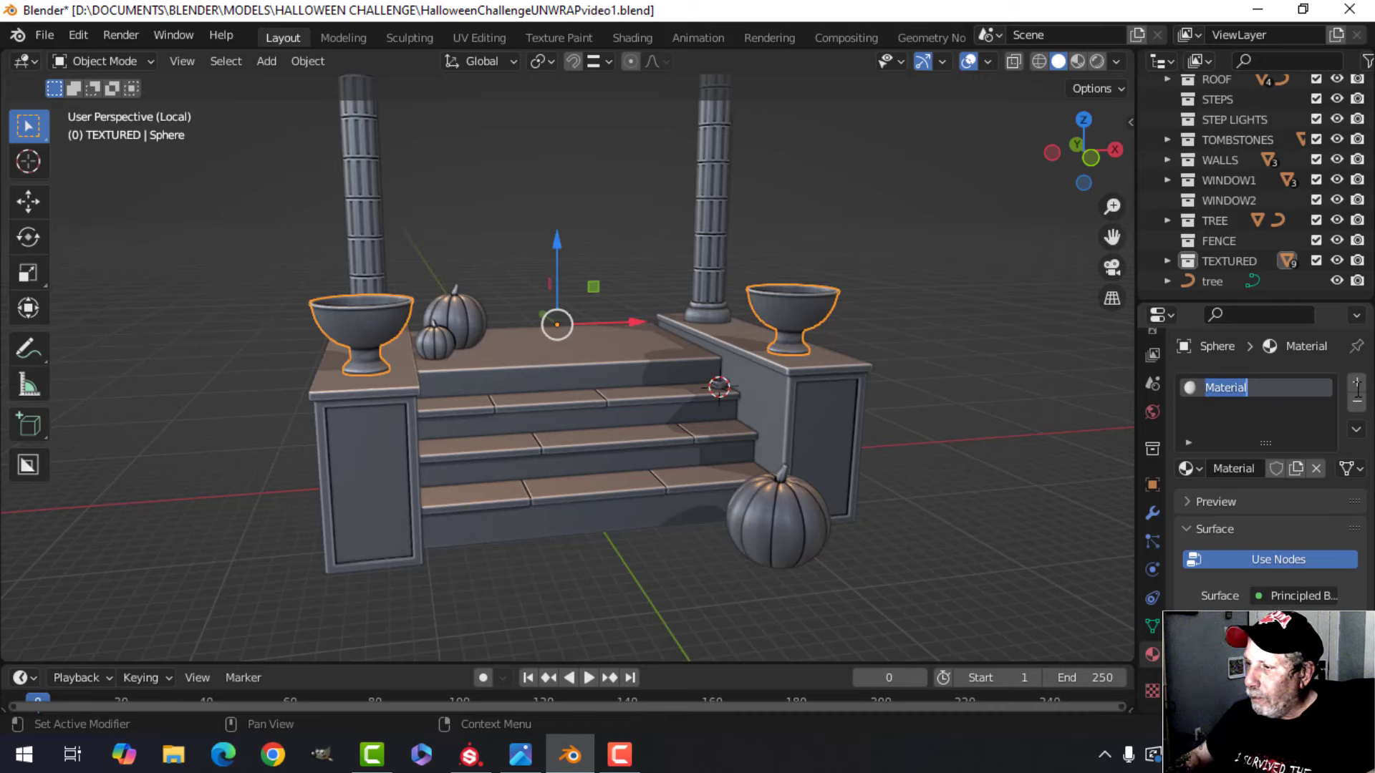
text(Bowl)
key(Return)
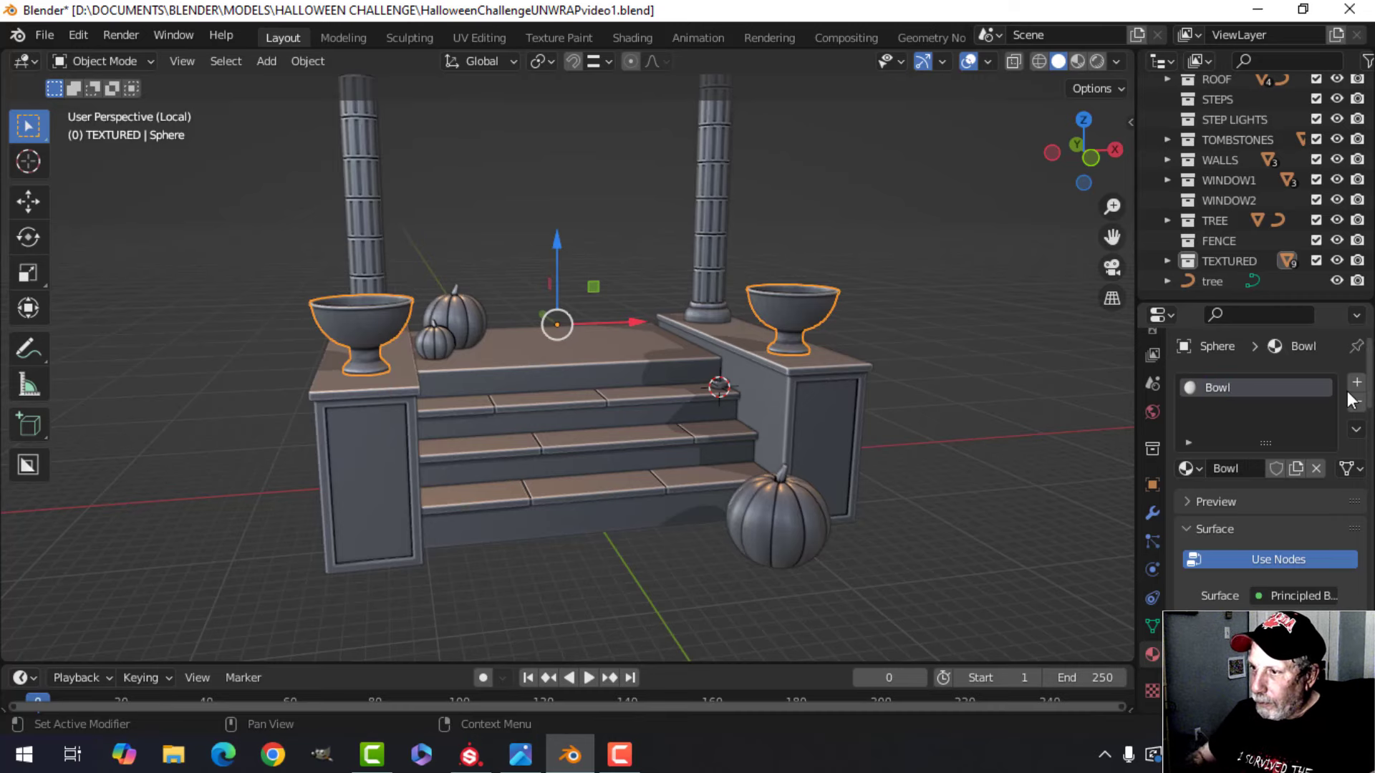
Step: Replace BaseMaterial on the small tea light on the stair tread with a new material named TeaLight
scroll(863, 408, up, 4)
click(885, 403)
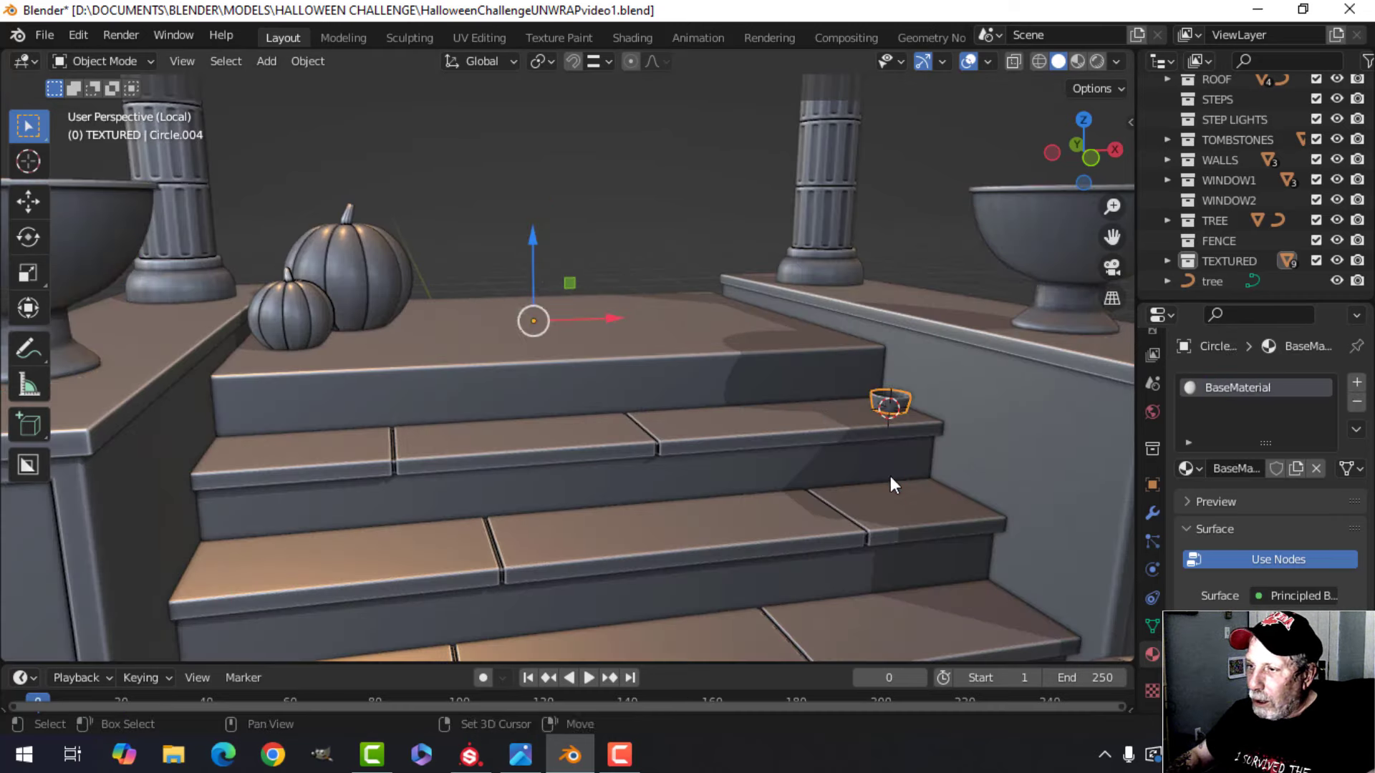
scroll(891, 475, down, 4)
shift+middle_drag(688, 418, 630, 422)
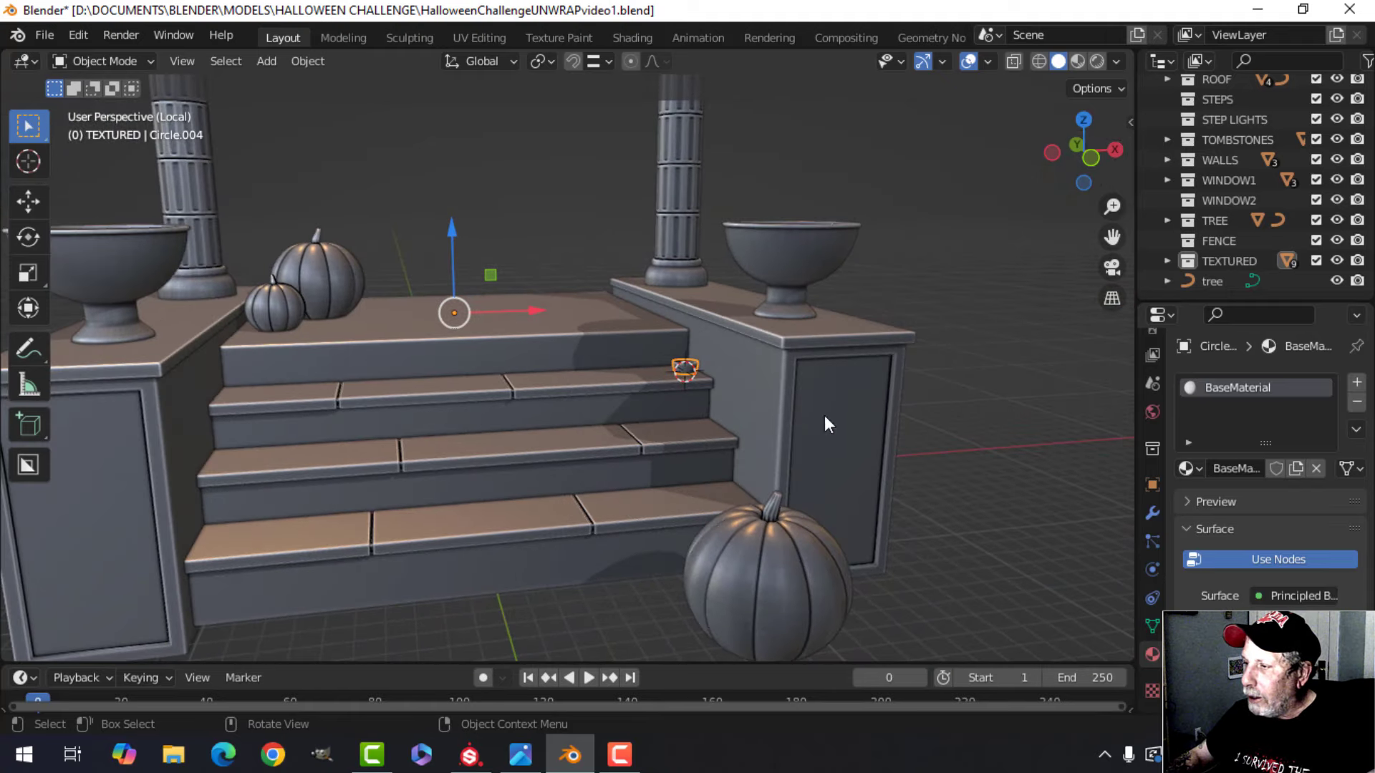
click(1357, 402)
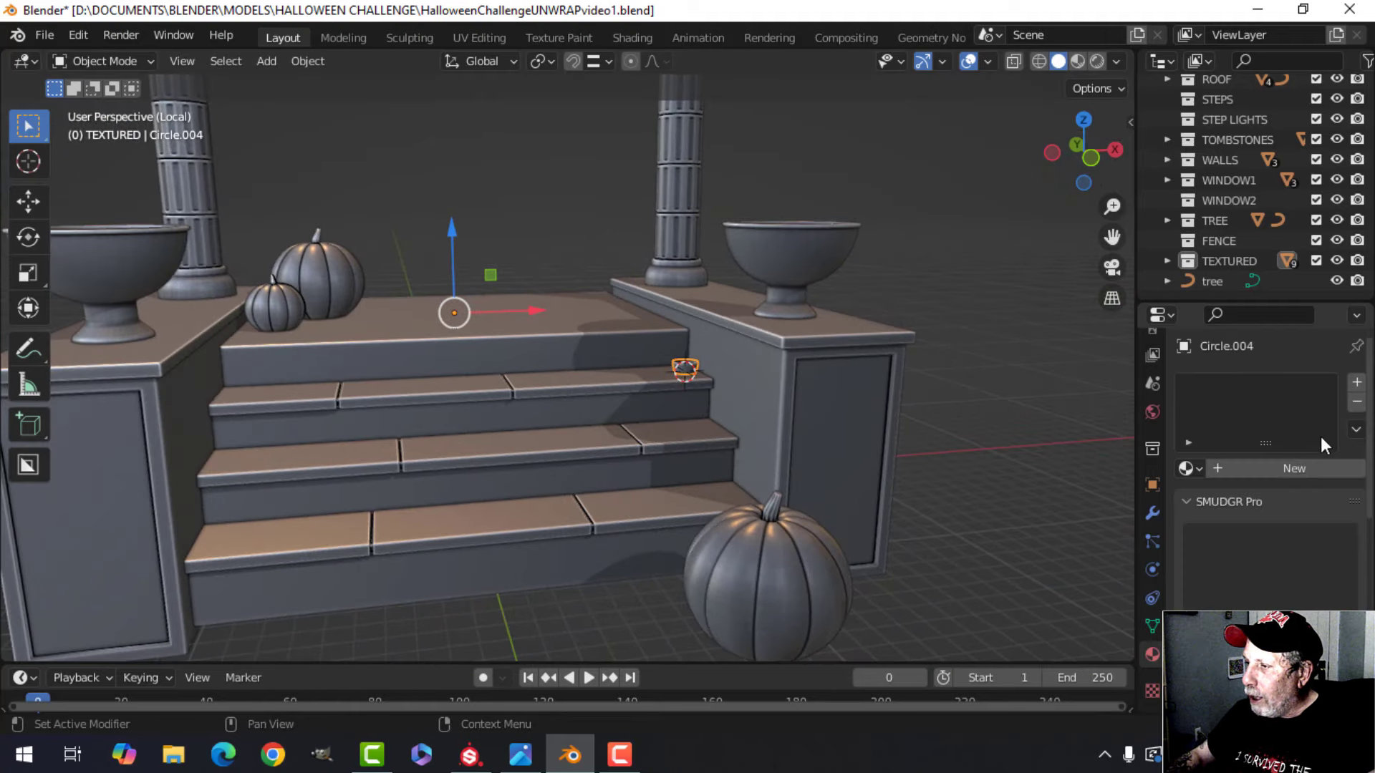
click(1289, 469)
double_click(1249, 385)
text(T)
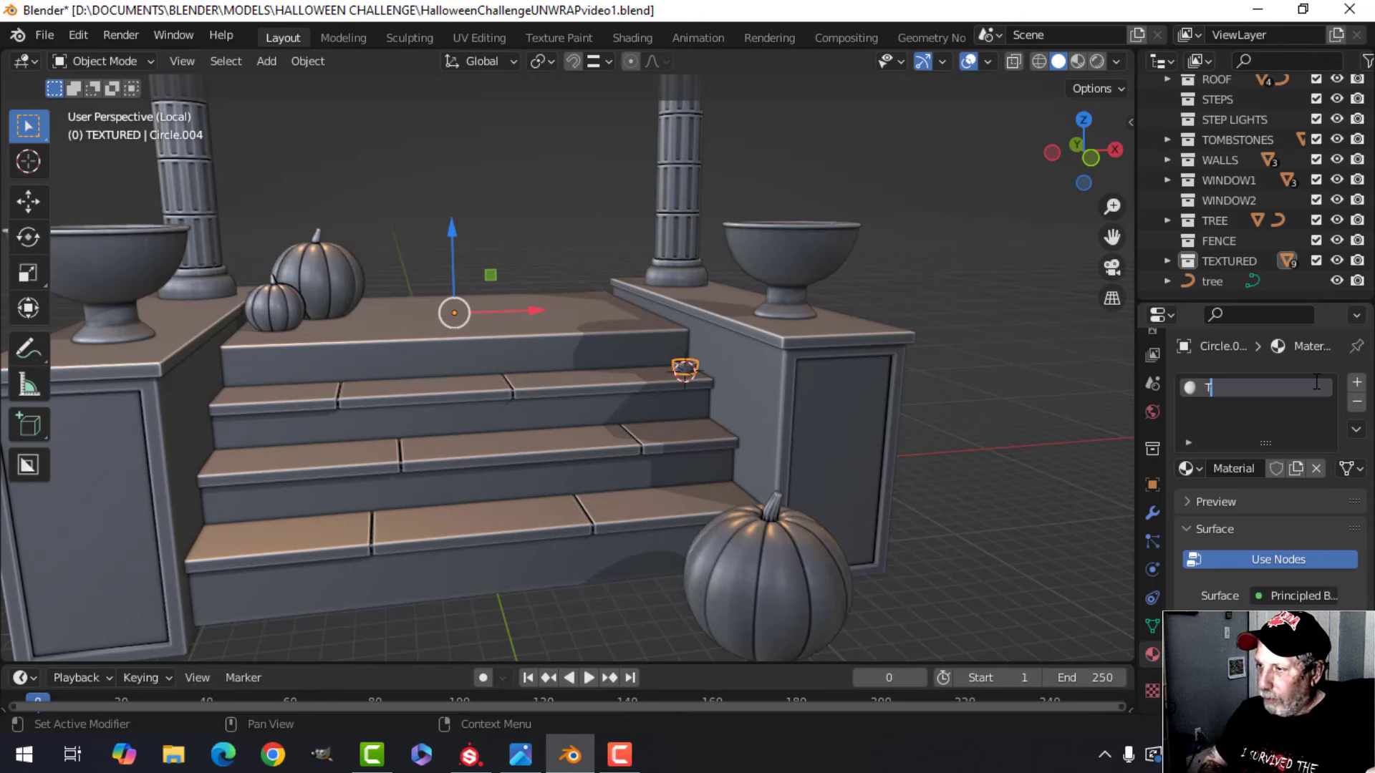
text(eaLight)
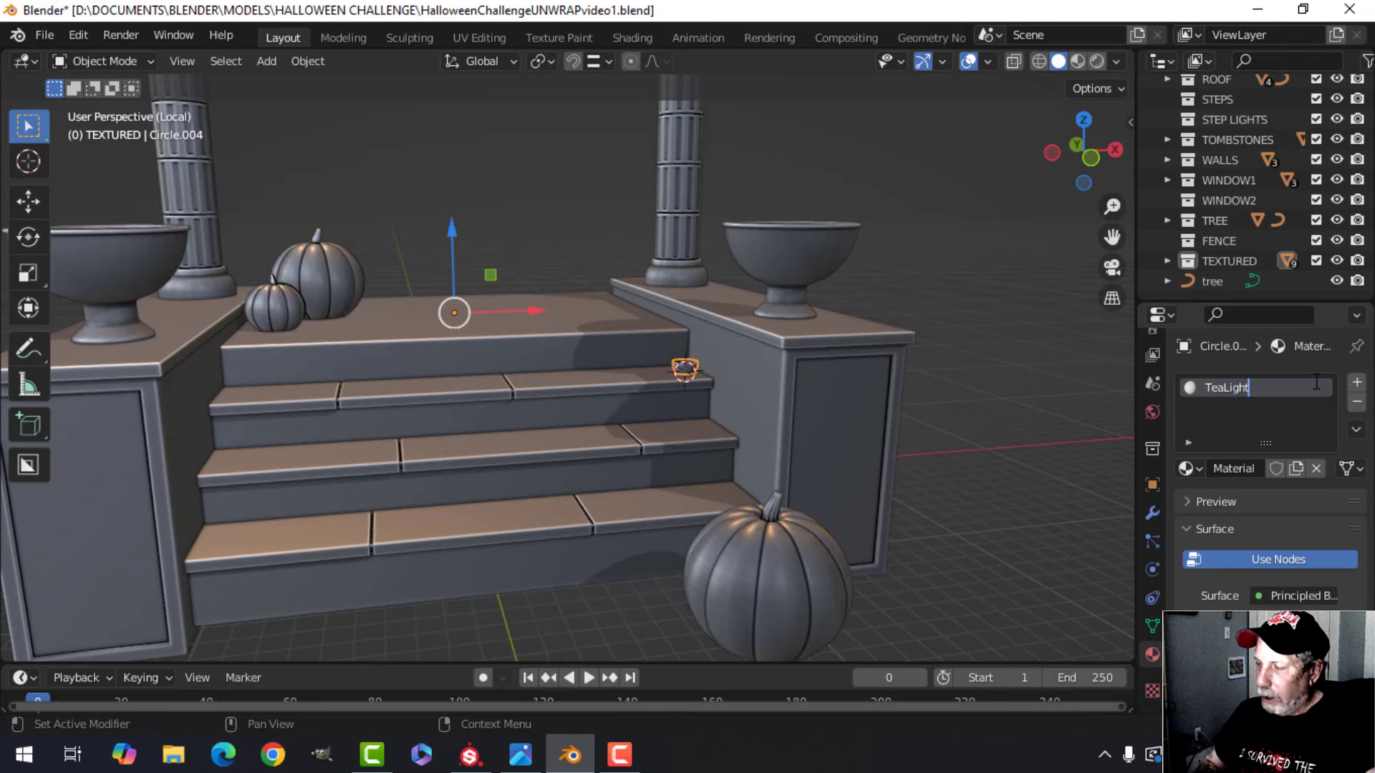
key(Return)
Step: Save the file, switch to the UV Editing workspace and leave local view to show the full scene
scroll(452, 401, down, 2)
middle_drag(453, 406, 591, 392)
key(ctrl+s)
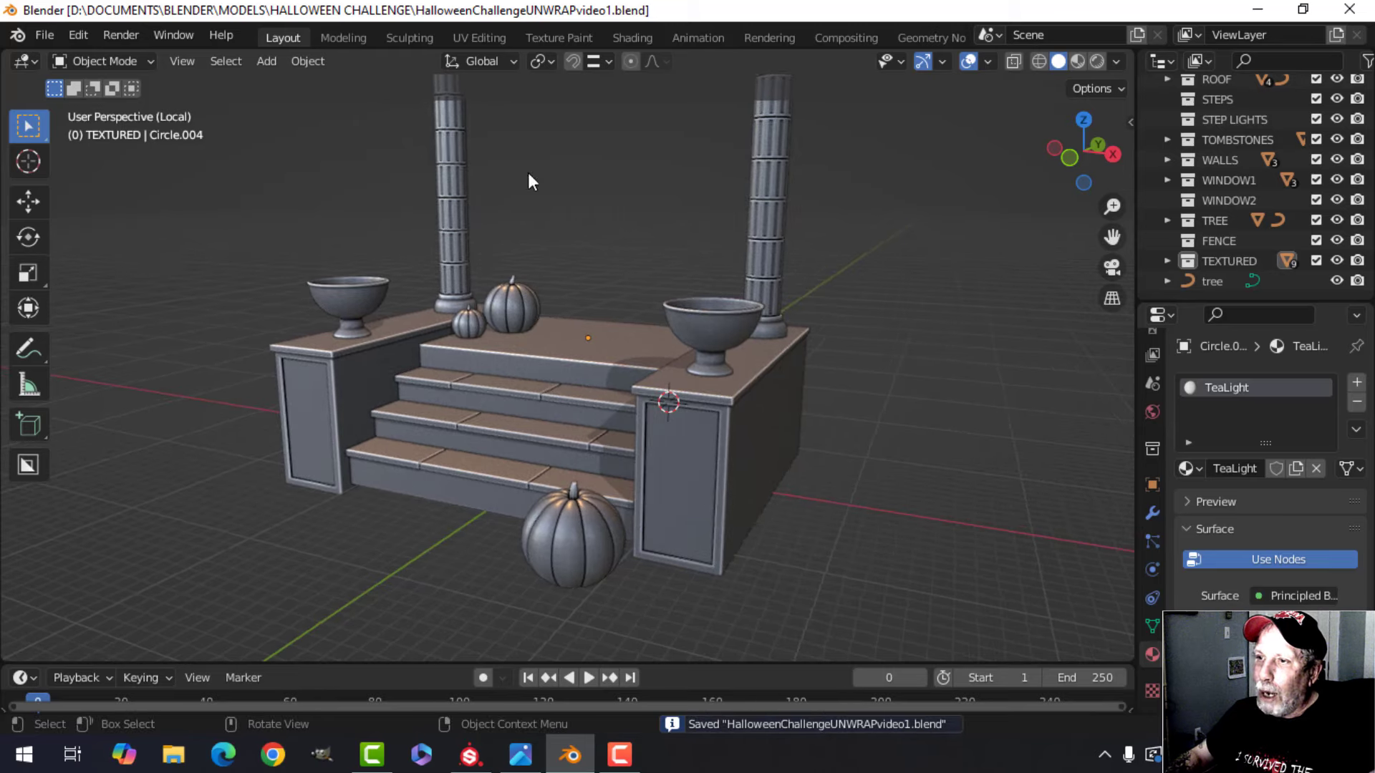
click(482, 37)
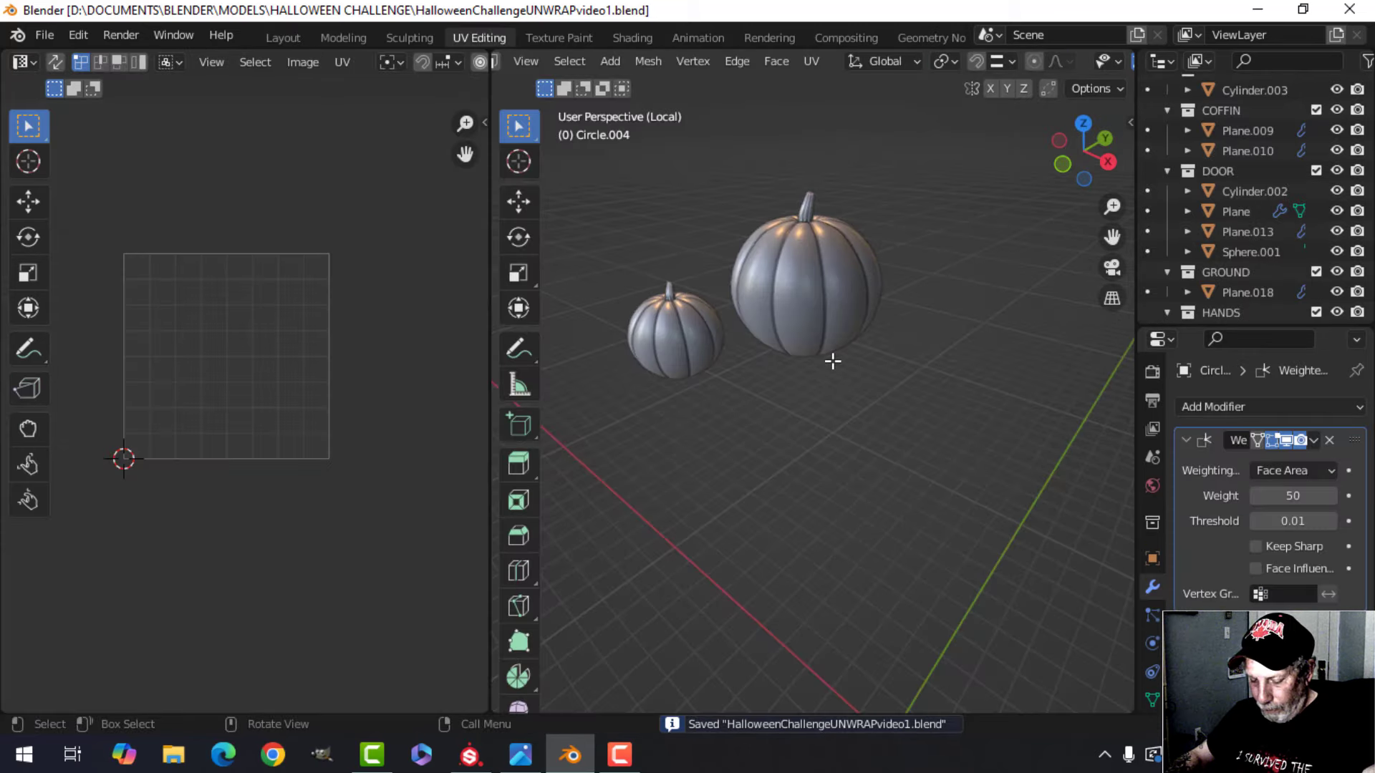
key(KP_Divide)
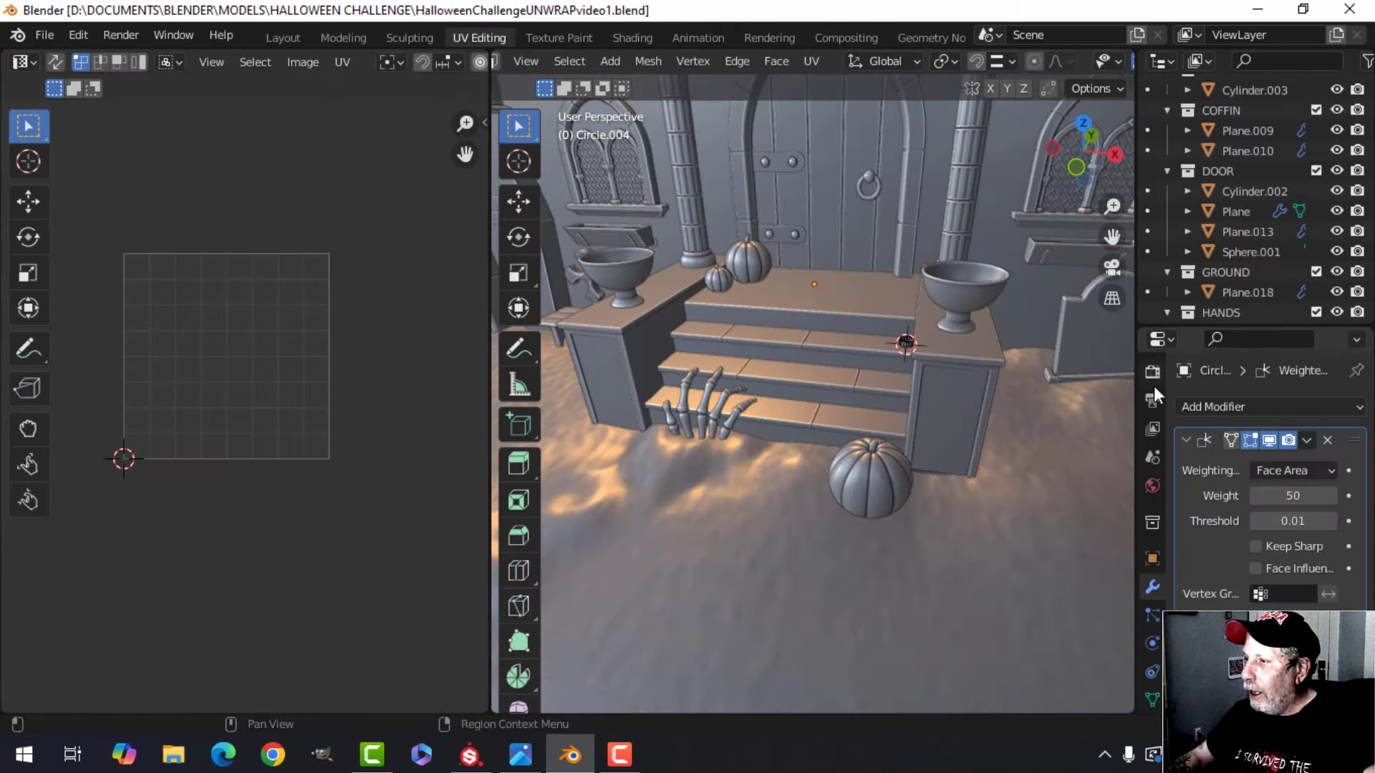
Step: Try to isolate all objects of the TEXTURED collection in local view
scroll(1239, 273, down, 8)
scroll(1239, 272, down, 10)
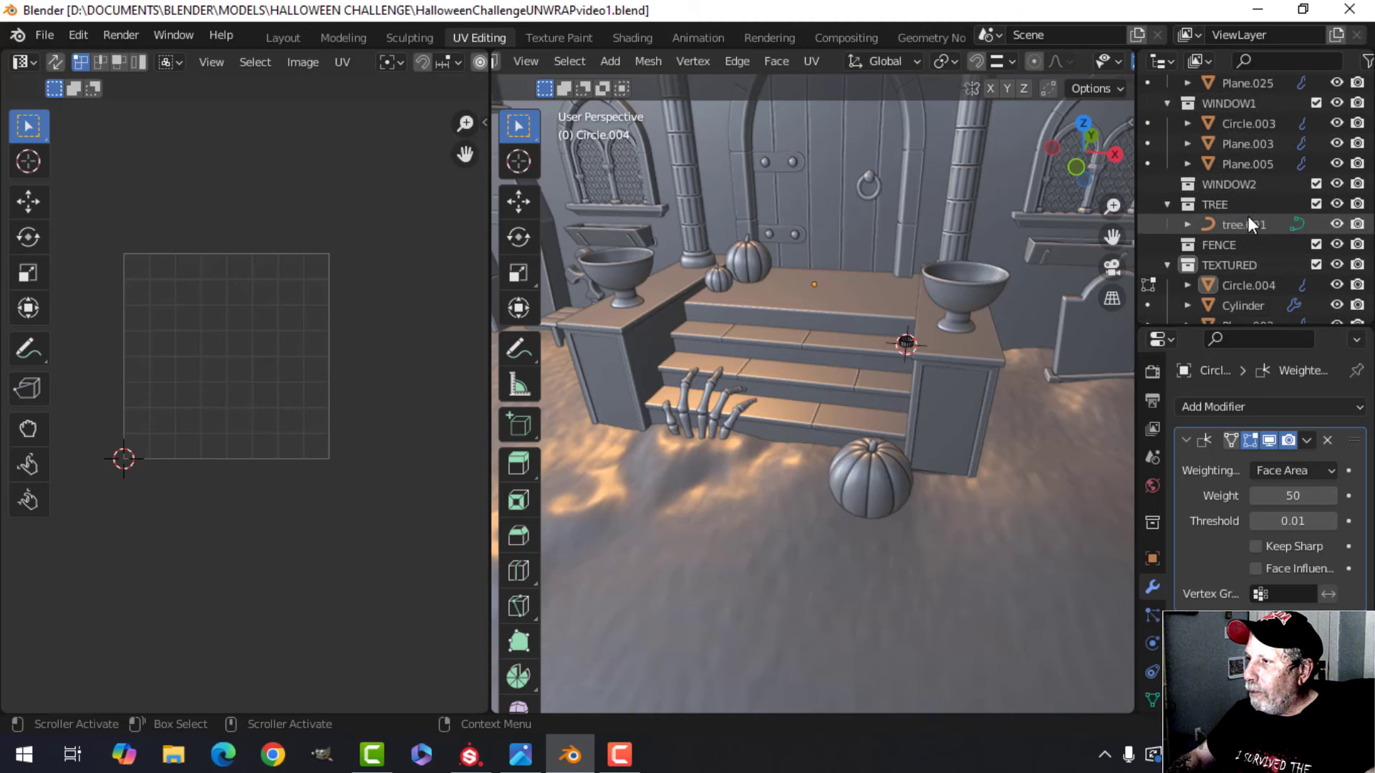
right_click(1229, 264)
click(1149, 267)
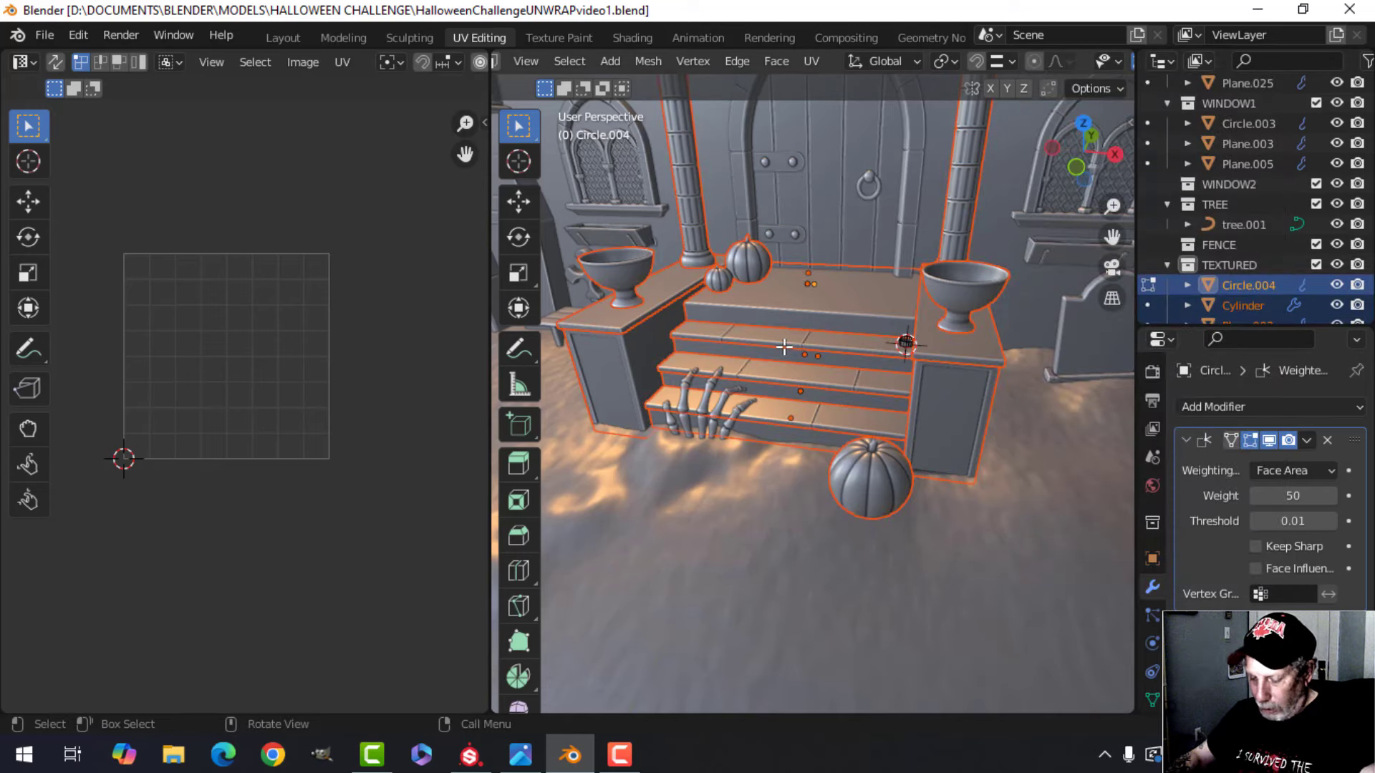
key(KP_Divide)
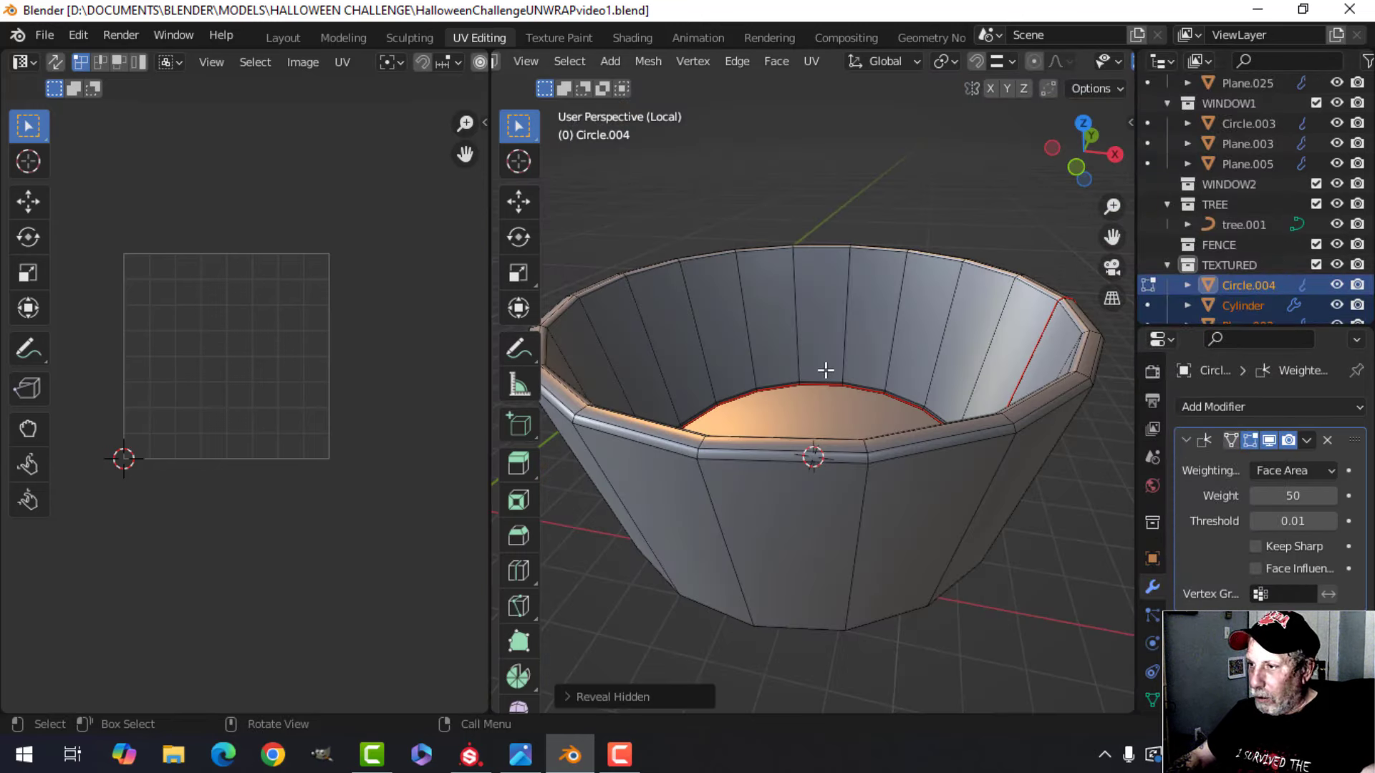
Step: Return to Object Mode in the full scene and show the list of UV maps for the bowls
key(Tab)
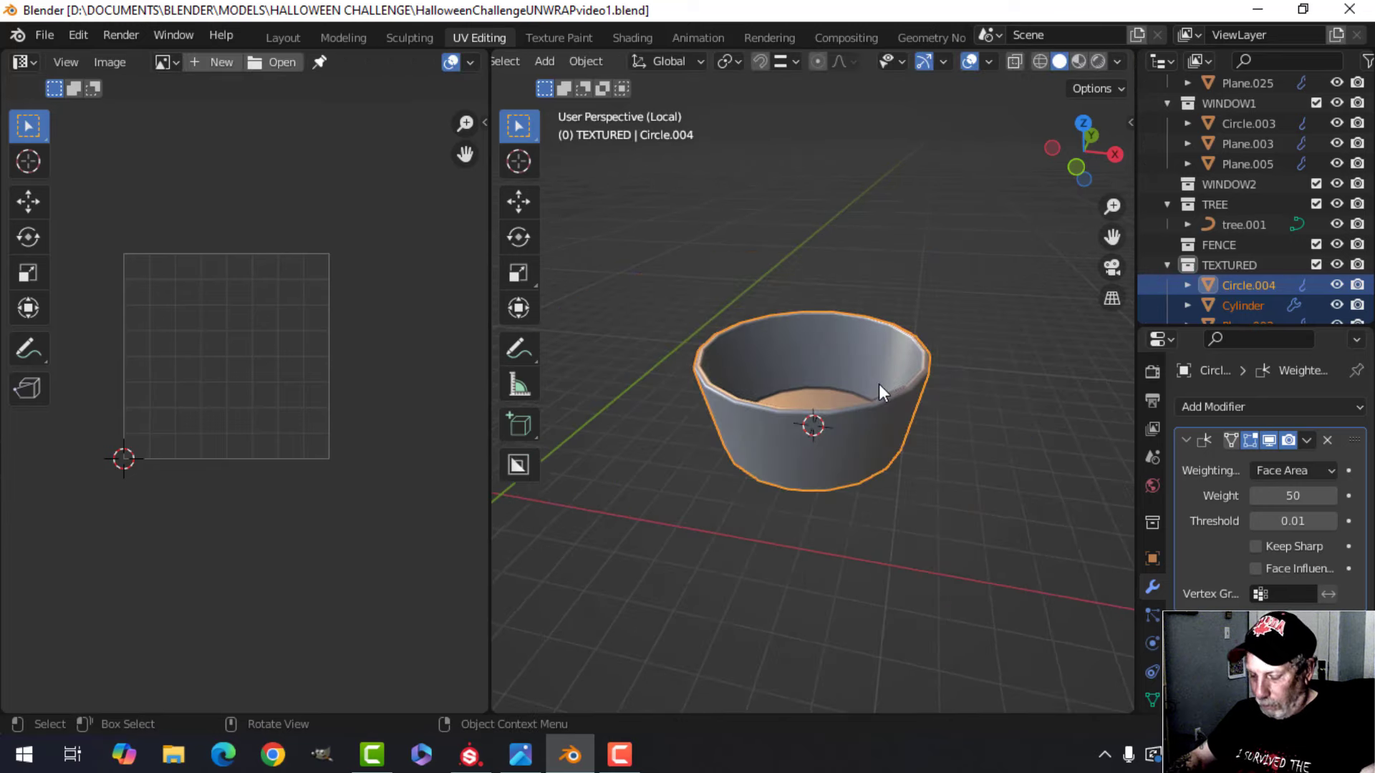
key(KP_Divide)
middle_drag(943, 371, 894, 369)
click(900, 316)
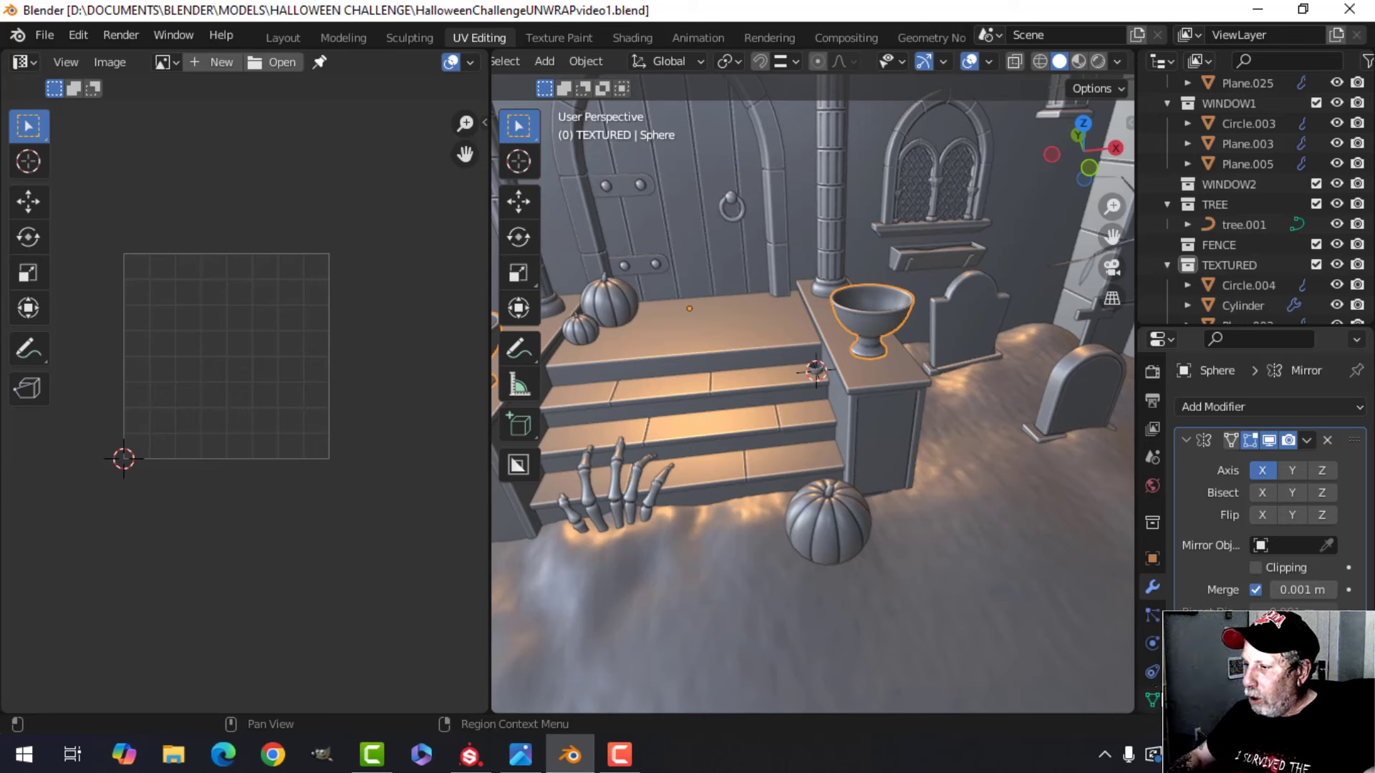
click(1153, 700)
scroll(1267, 487, down, 3)
click(1187, 490)
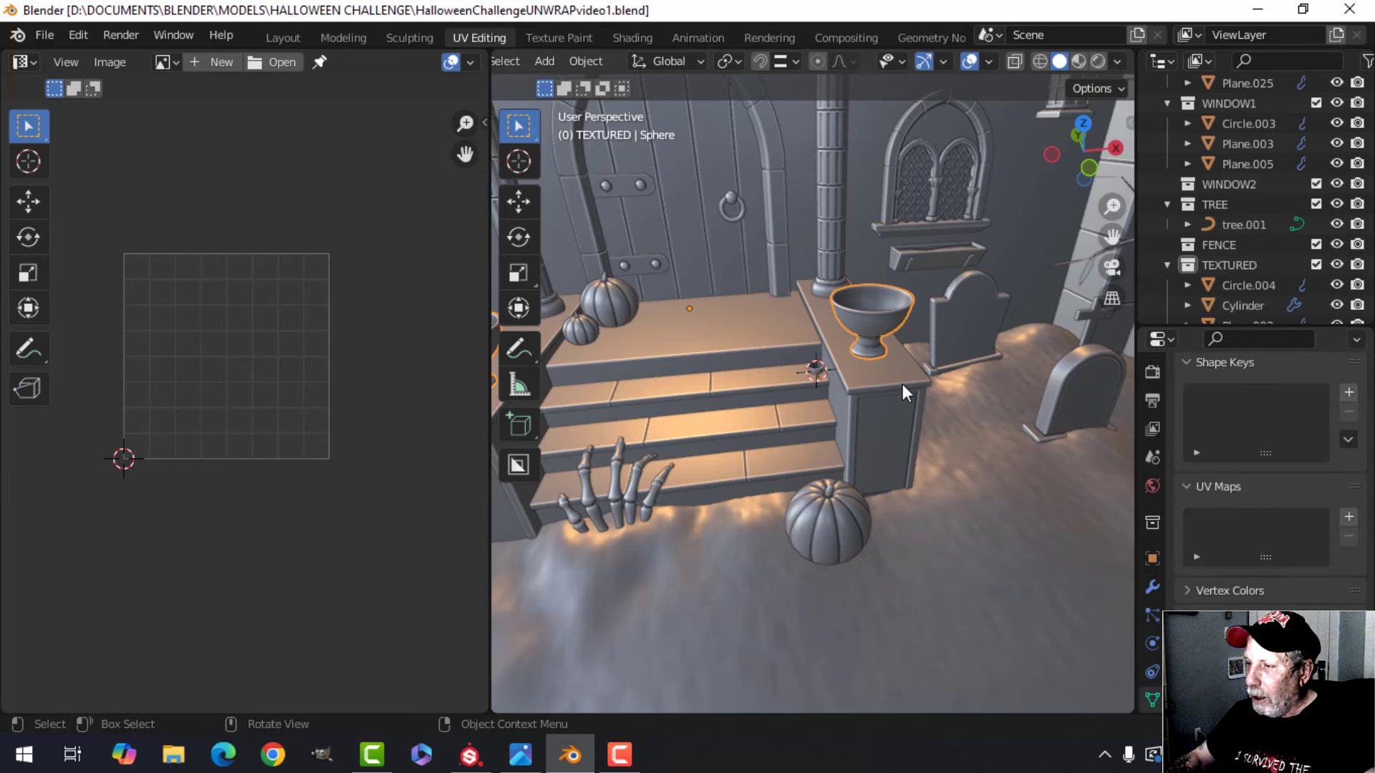
Step: Select all objects of the TEXTURED collection and isolate them in local view
right_click(1220, 263)
click(1121, 267)
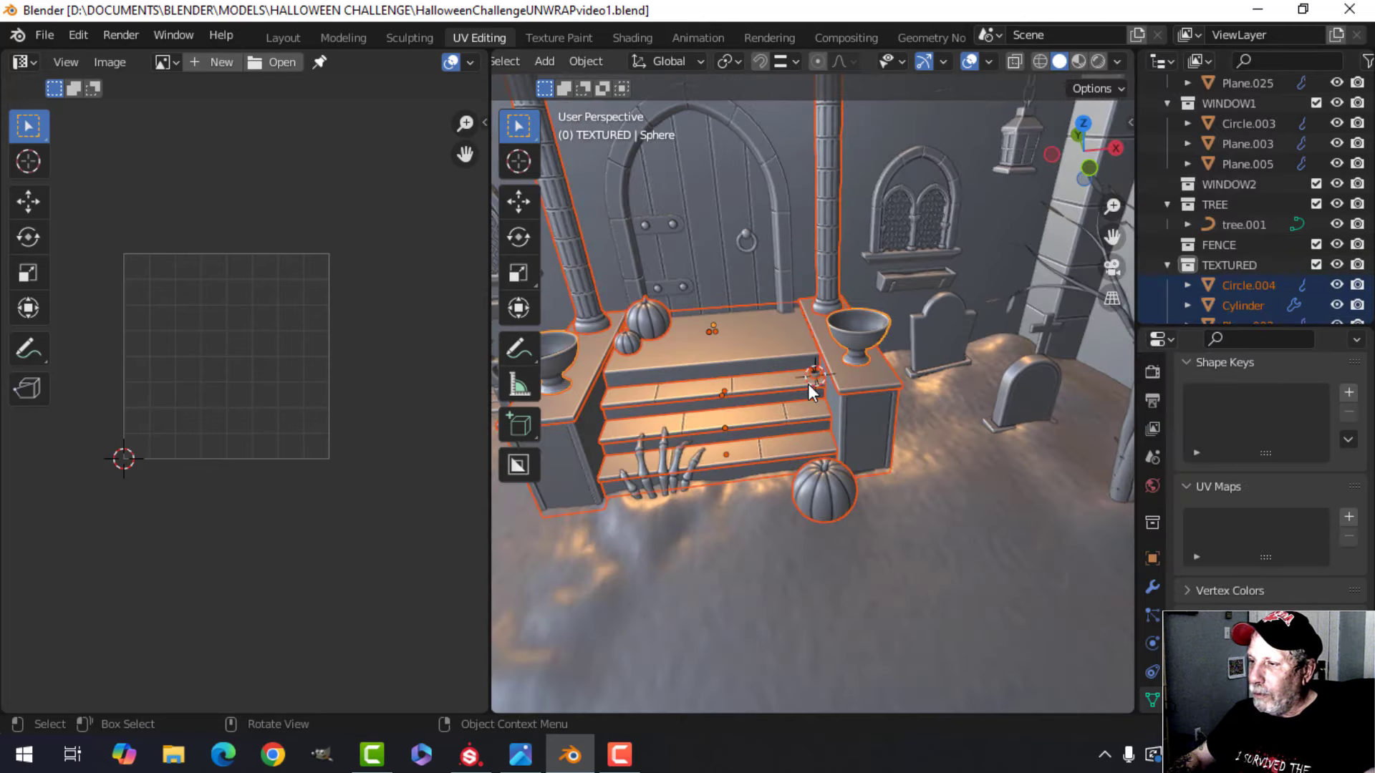
key(KP_Divide)
Step: Remove the UV map named UVMap from the fluted columns and from the stair body
middle_drag(814, 399, 910, 391)
click(925, 329)
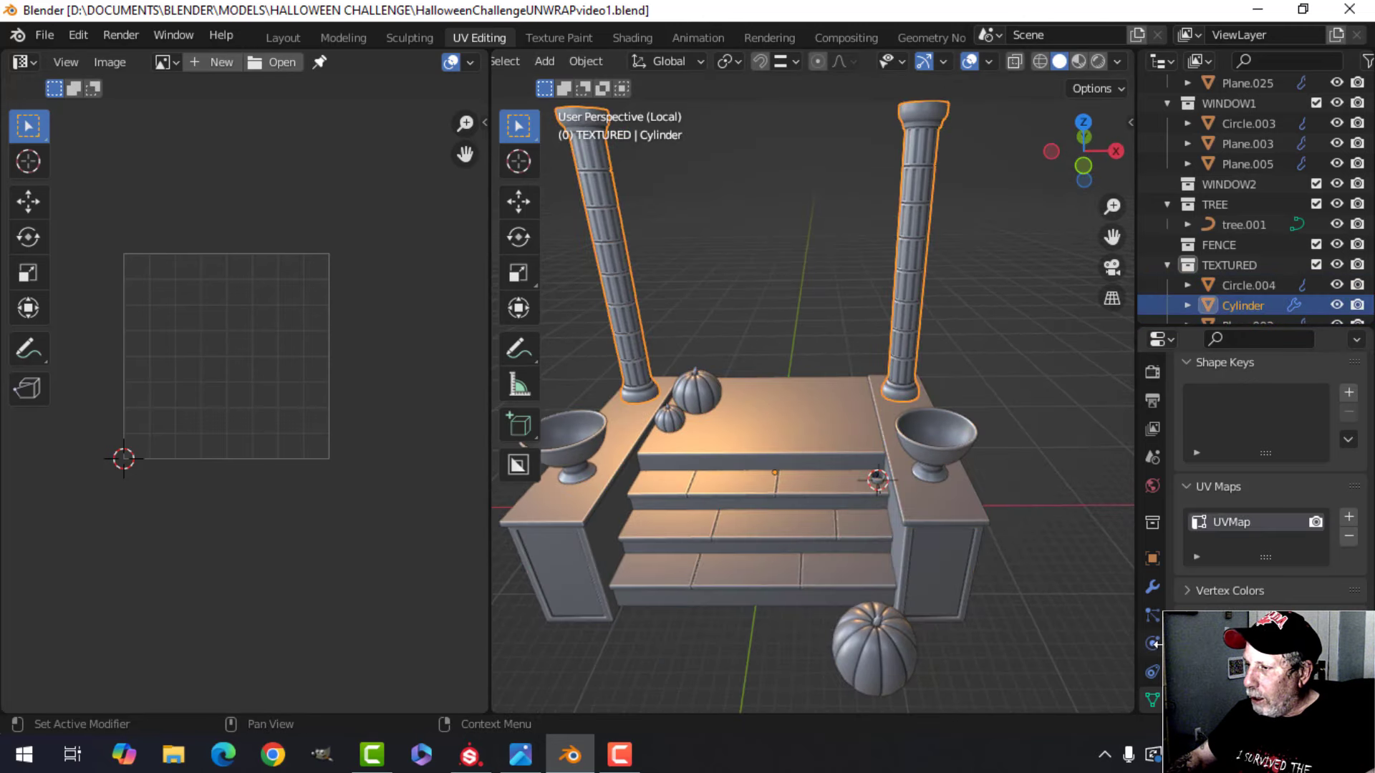
scroll(1249, 595, down, 2)
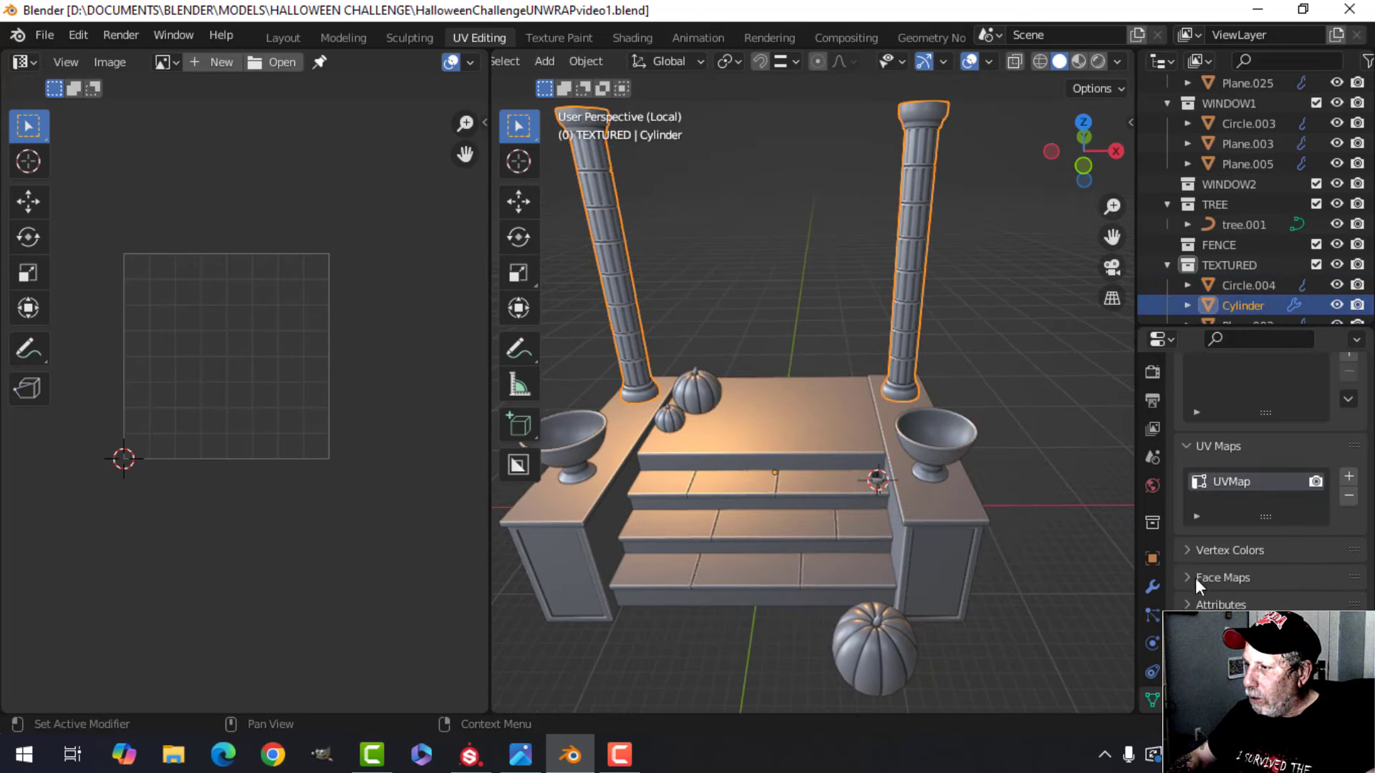
click(1348, 496)
click(844, 407)
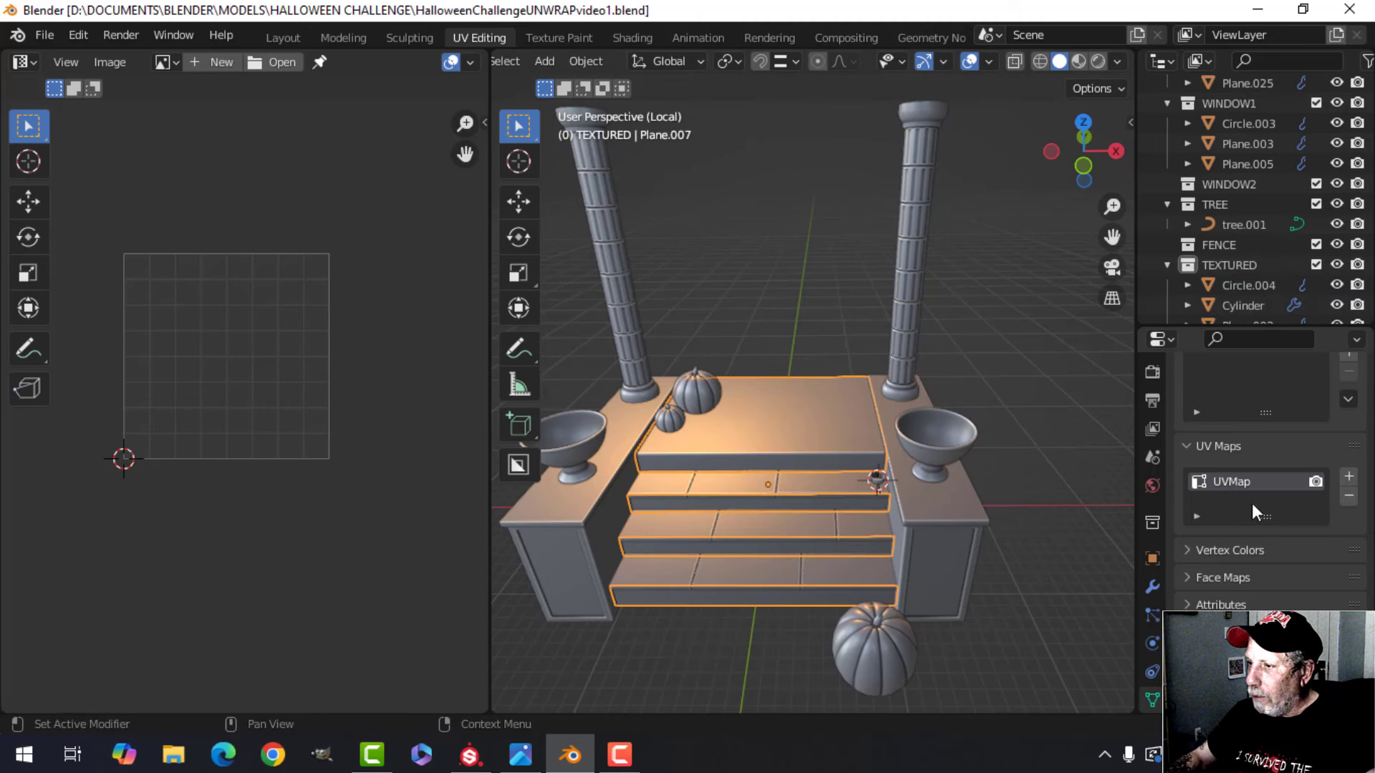
click(1348, 496)
Step: Remove the UV map from the cap slabs and from the side walls beneath them
click(964, 522)
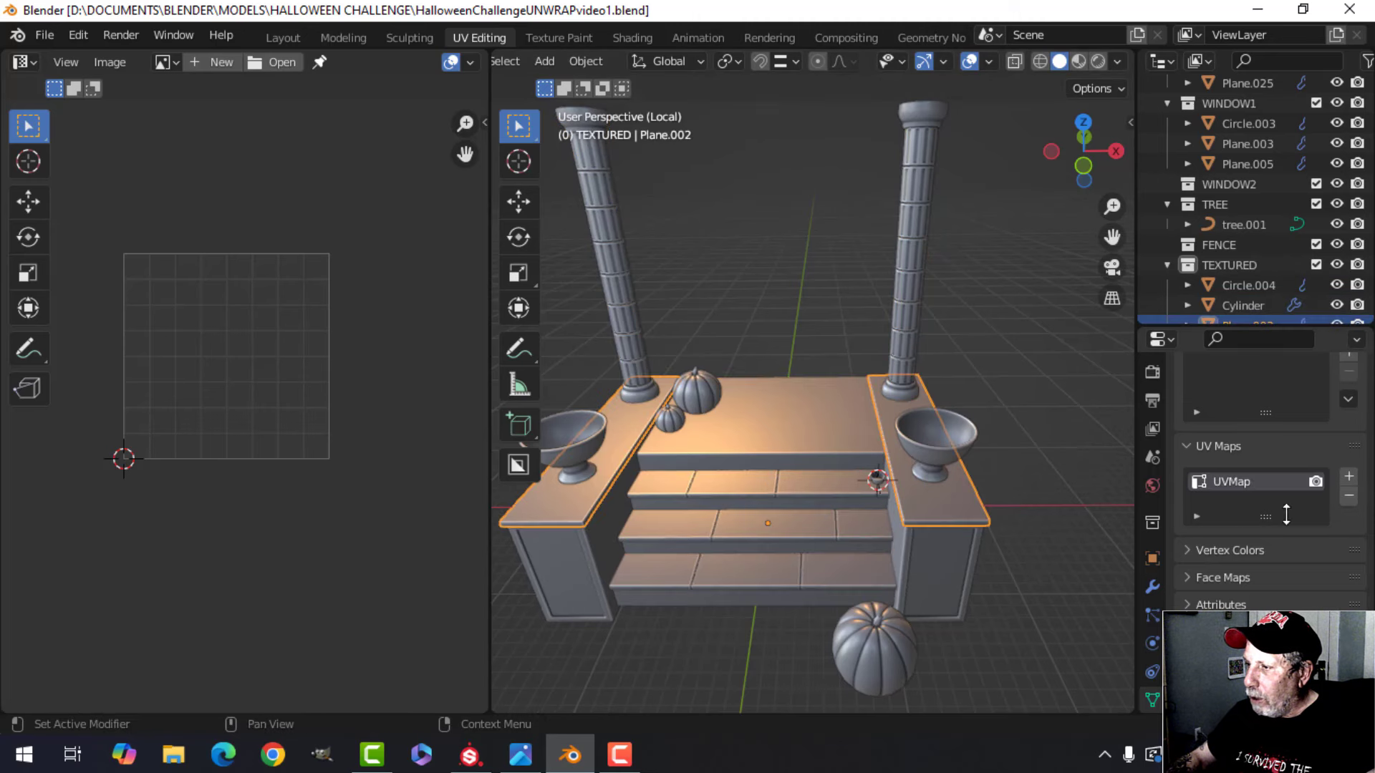
click(1350, 497)
click(960, 556)
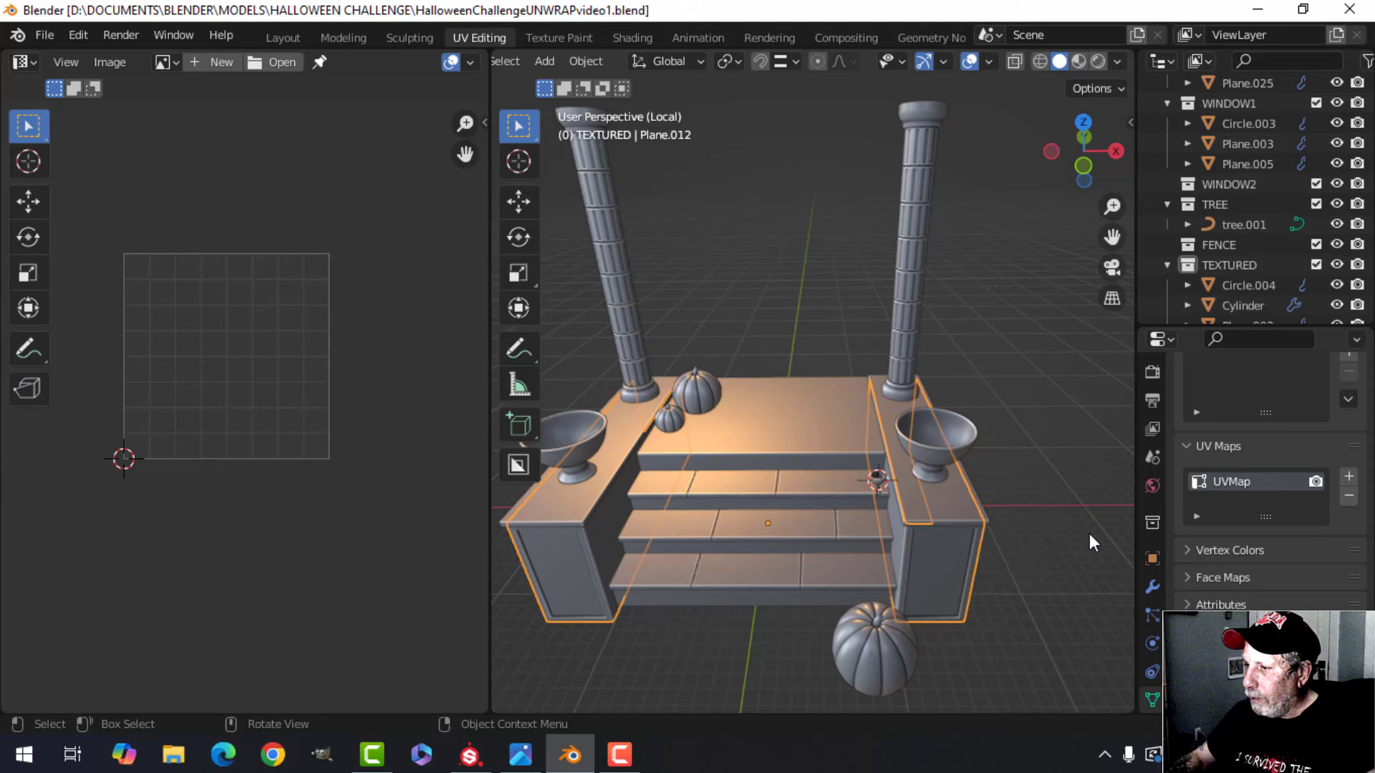
click(1348, 495)
Step: Remove the UV map from the pair of pumpkins on the landing and from the large pumpkin by the stairs
click(669, 421)
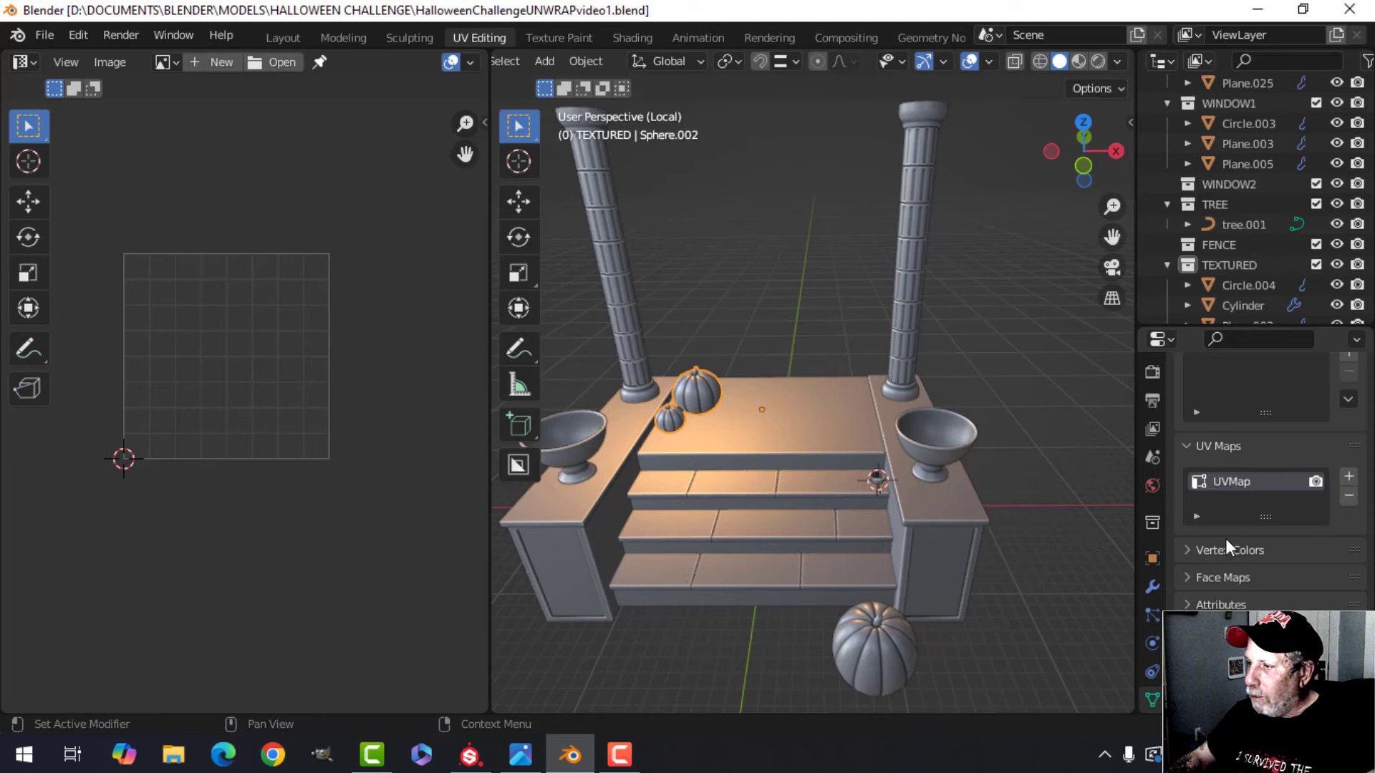
click(1348, 496)
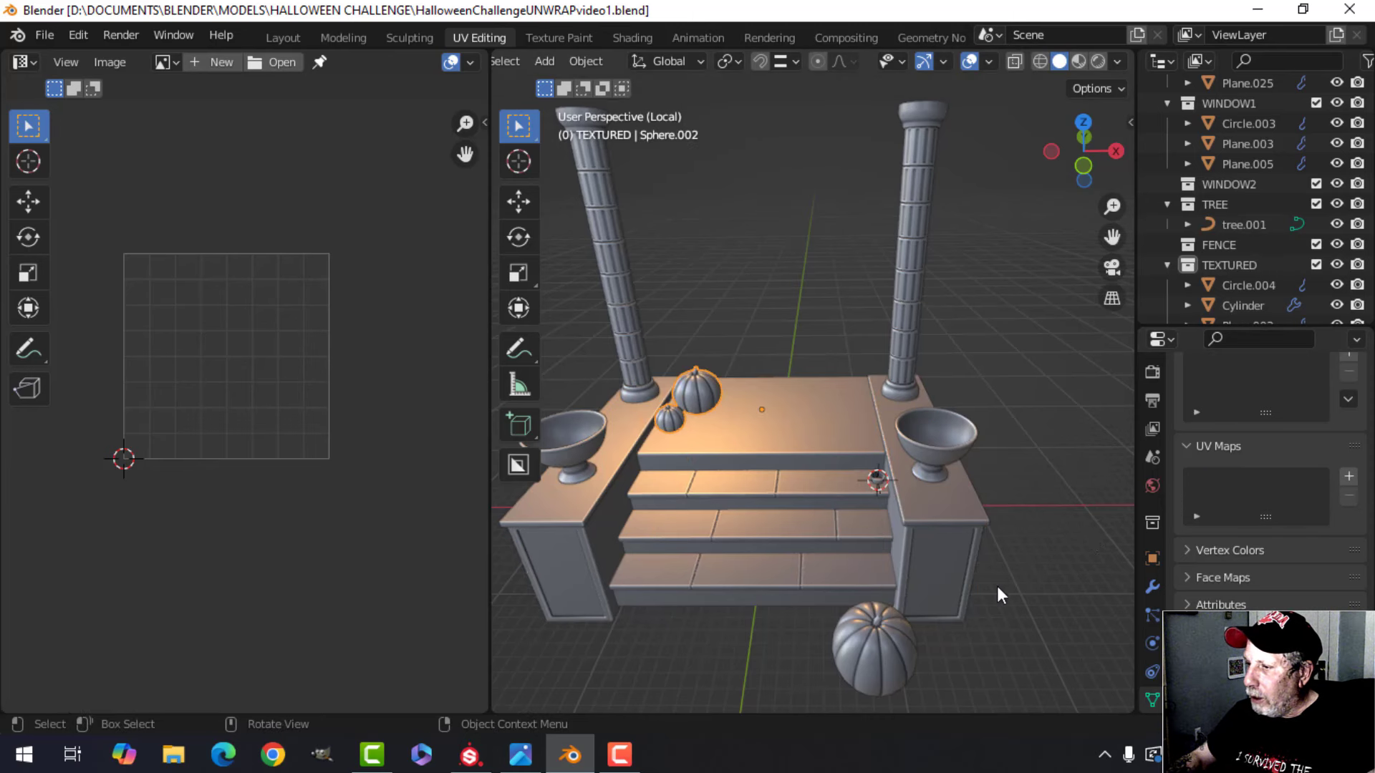
click(886, 642)
click(1349, 496)
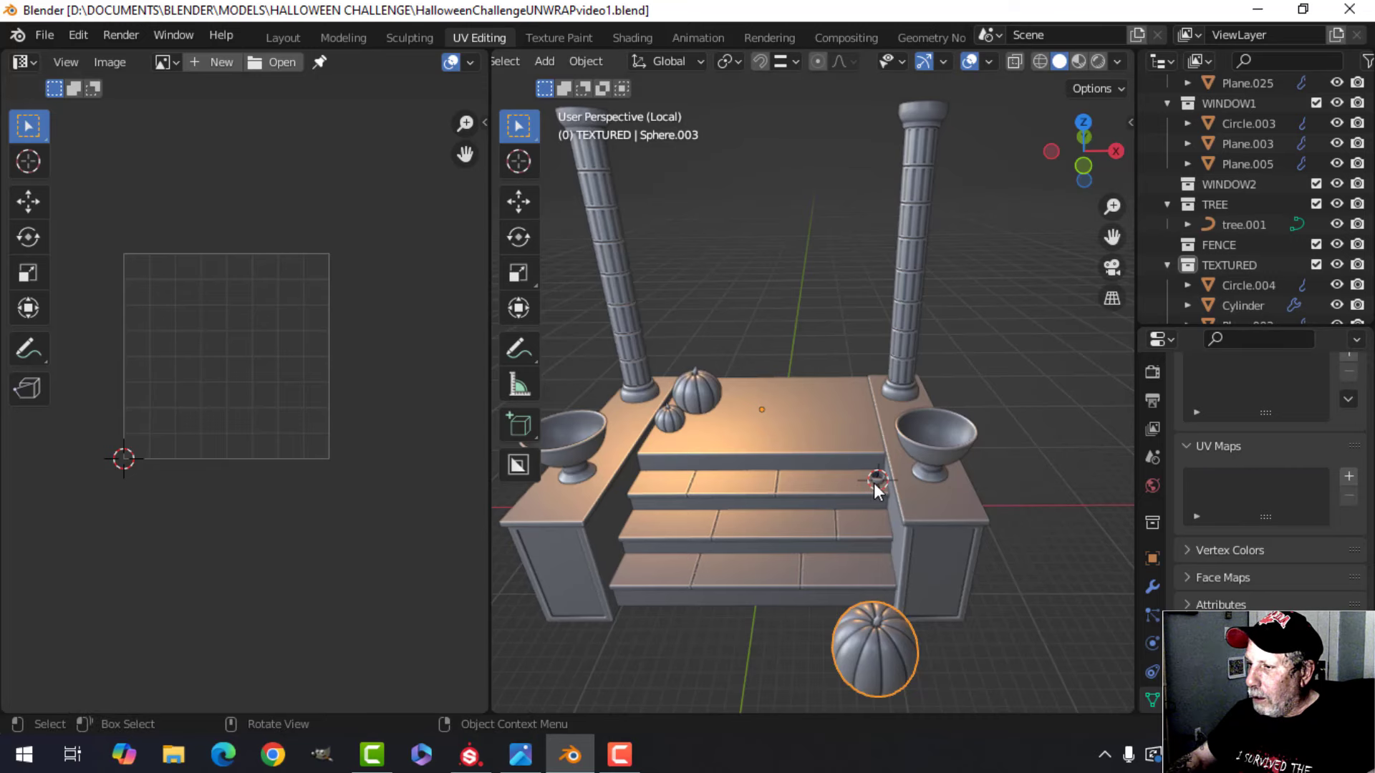
Step: Remove the UV map from the tread slabs on the steps
click(873, 486)
scroll(888, 502, up, 3)
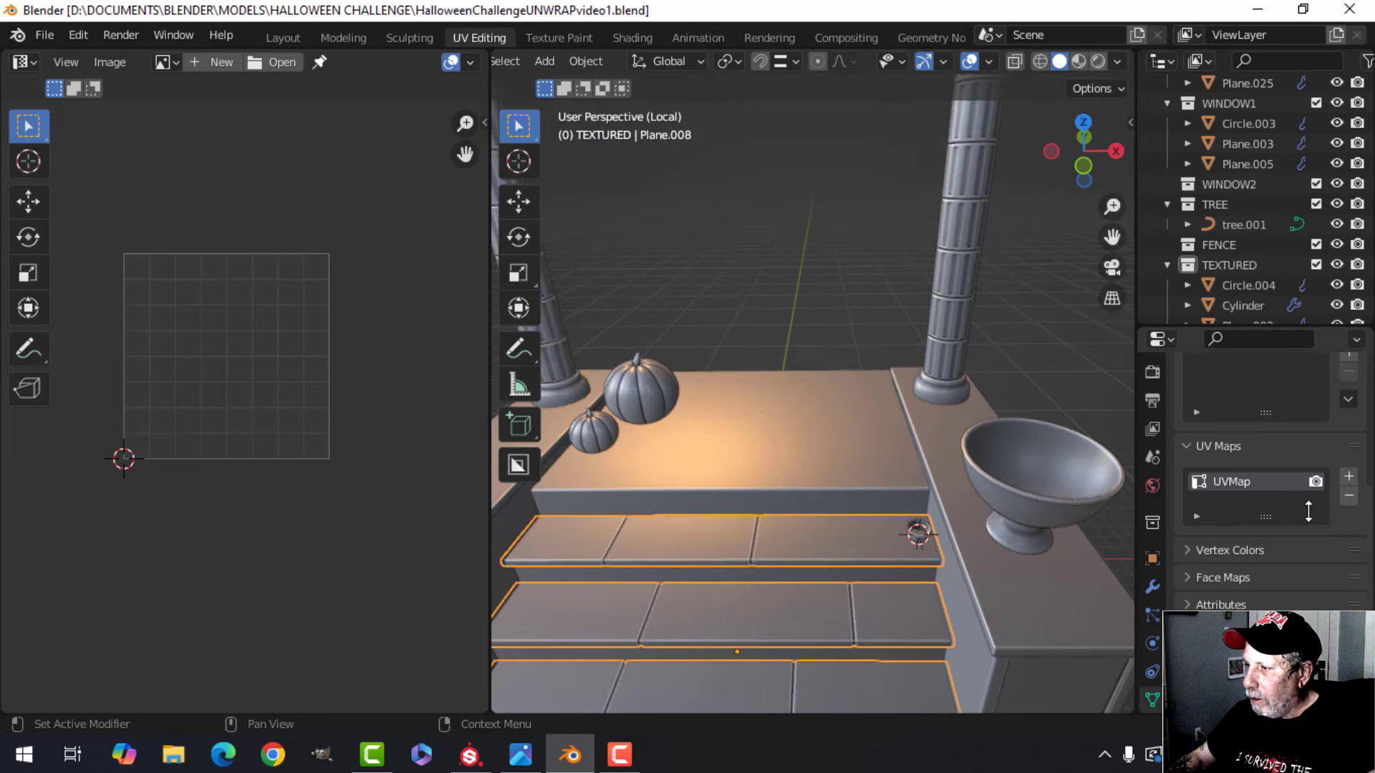
click(1349, 496)
shift+middle_drag(867, 555, 794, 533)
click(639, 629)
click(1348, 496)
Step: Check the bowls for remaining UV maps and bring up their material settings
scroll(849, 545, down, 1)
click(788, 465)
scroll(875, 519, down, 3)
key(alt+a)
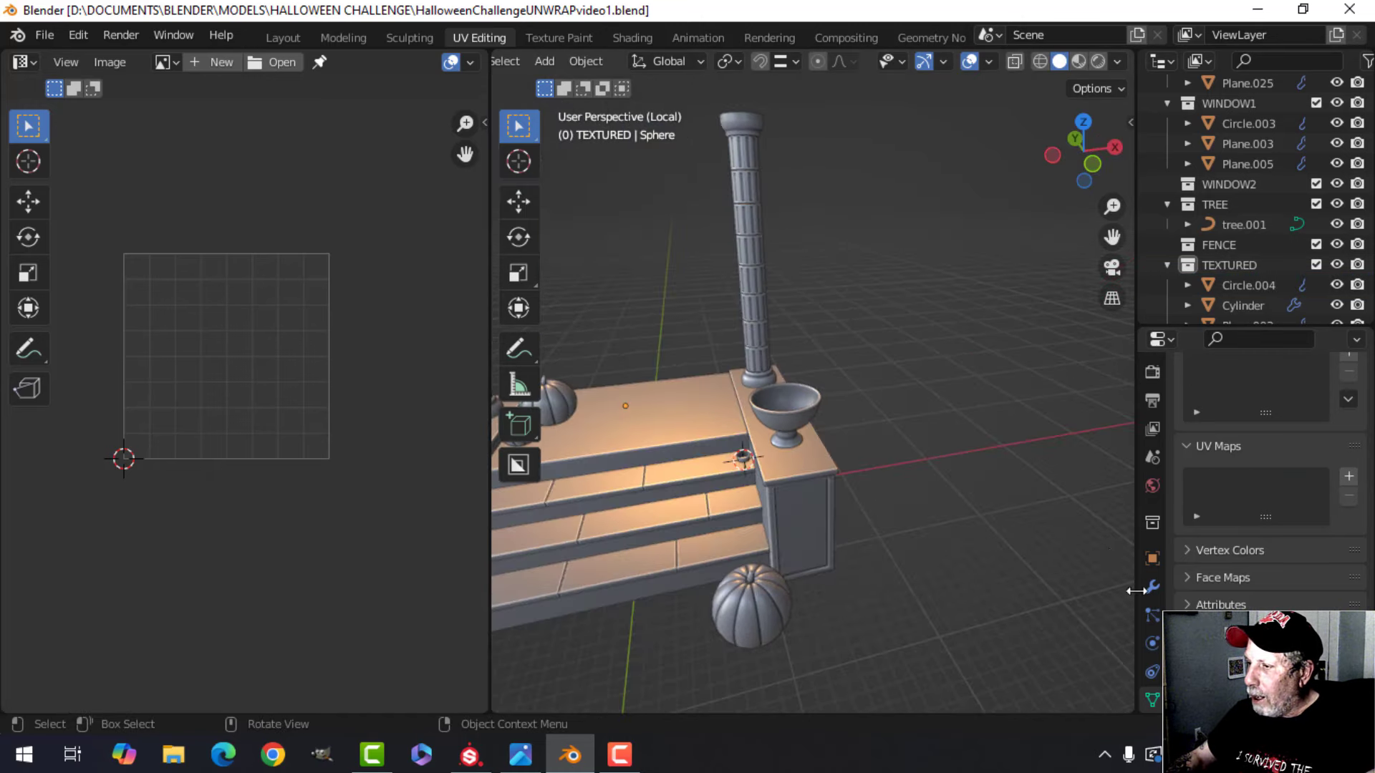
click(802, 407)
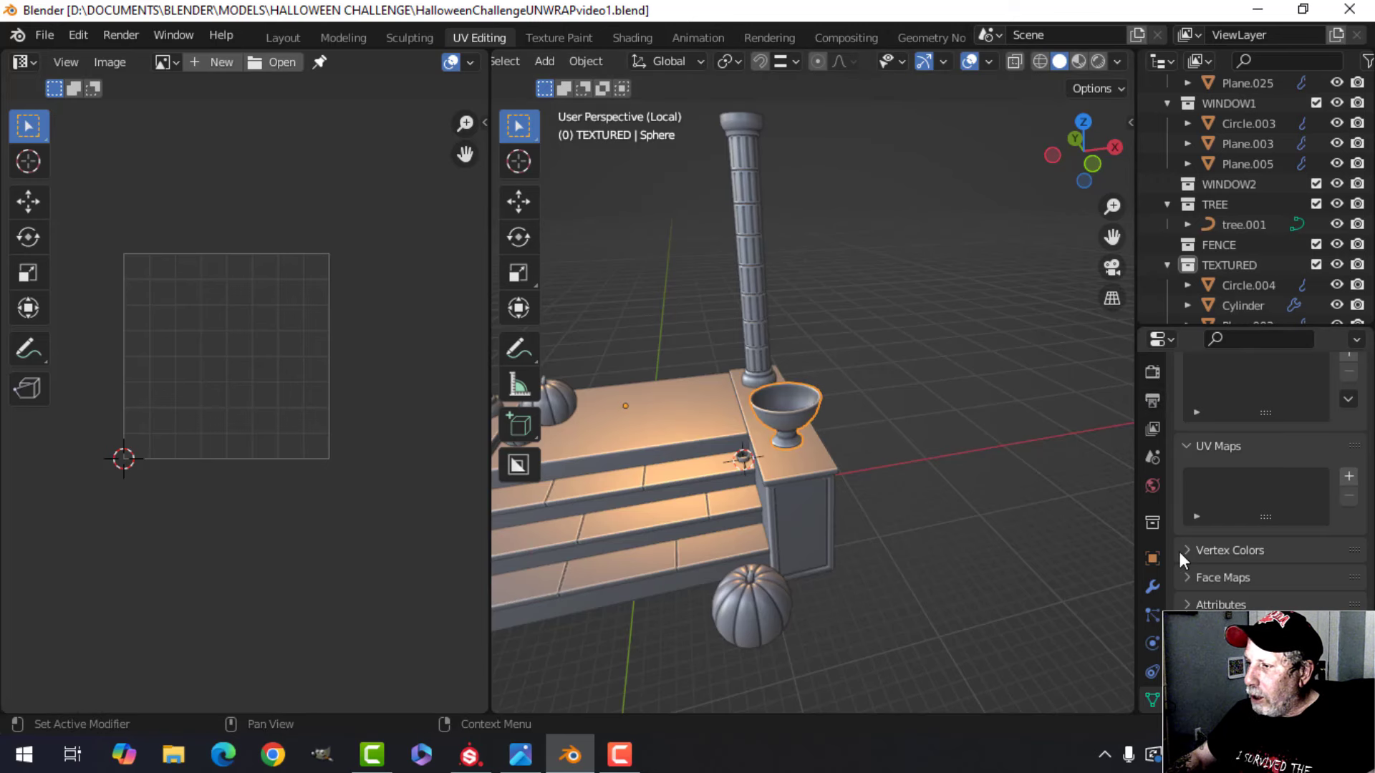
scroll(1157, 552, down, 2)
click(1150, 657)
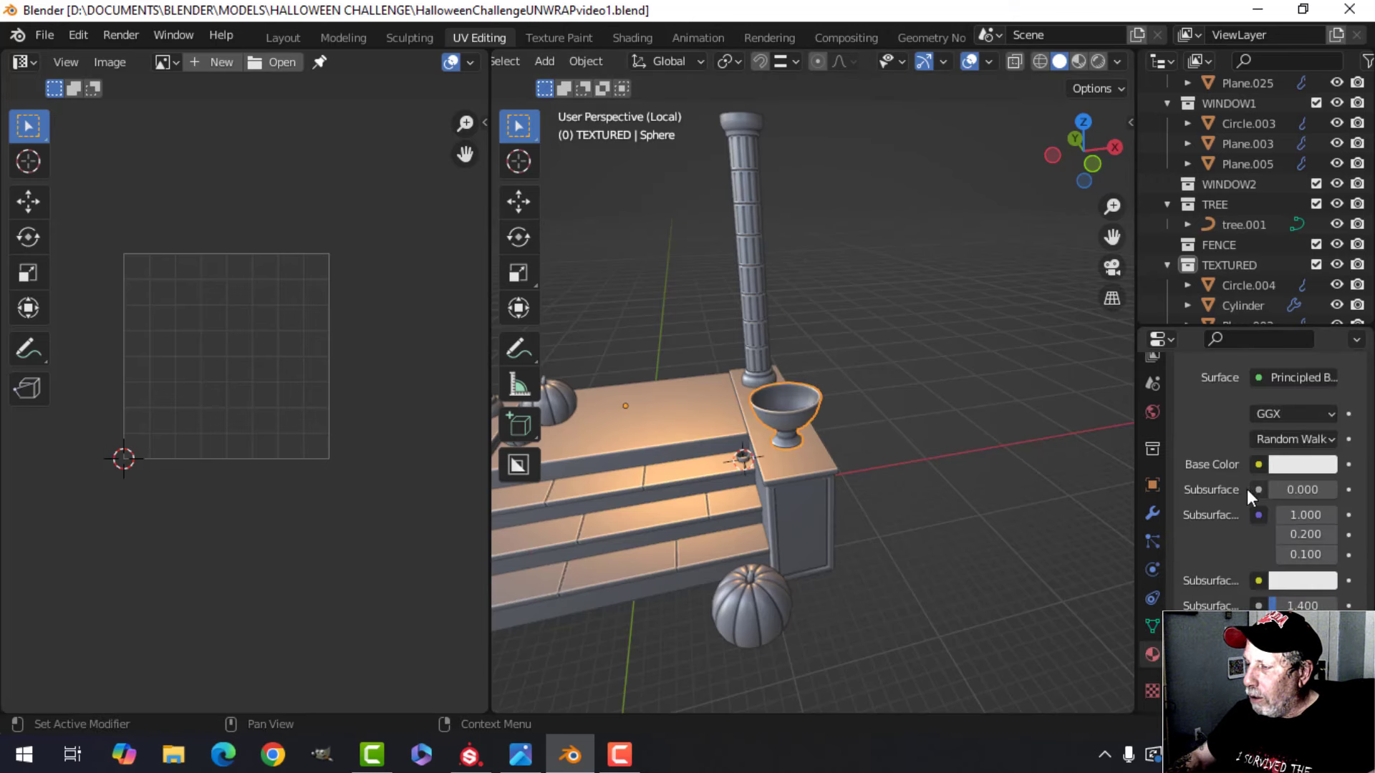
scroll(1248, 488, up, 5)
Step: Unwrap the mesh of the two paneled side walls in Edit Mode with the standard Unwrap method
middle_drag(808, 478, 815, 437)
click(818, 436)
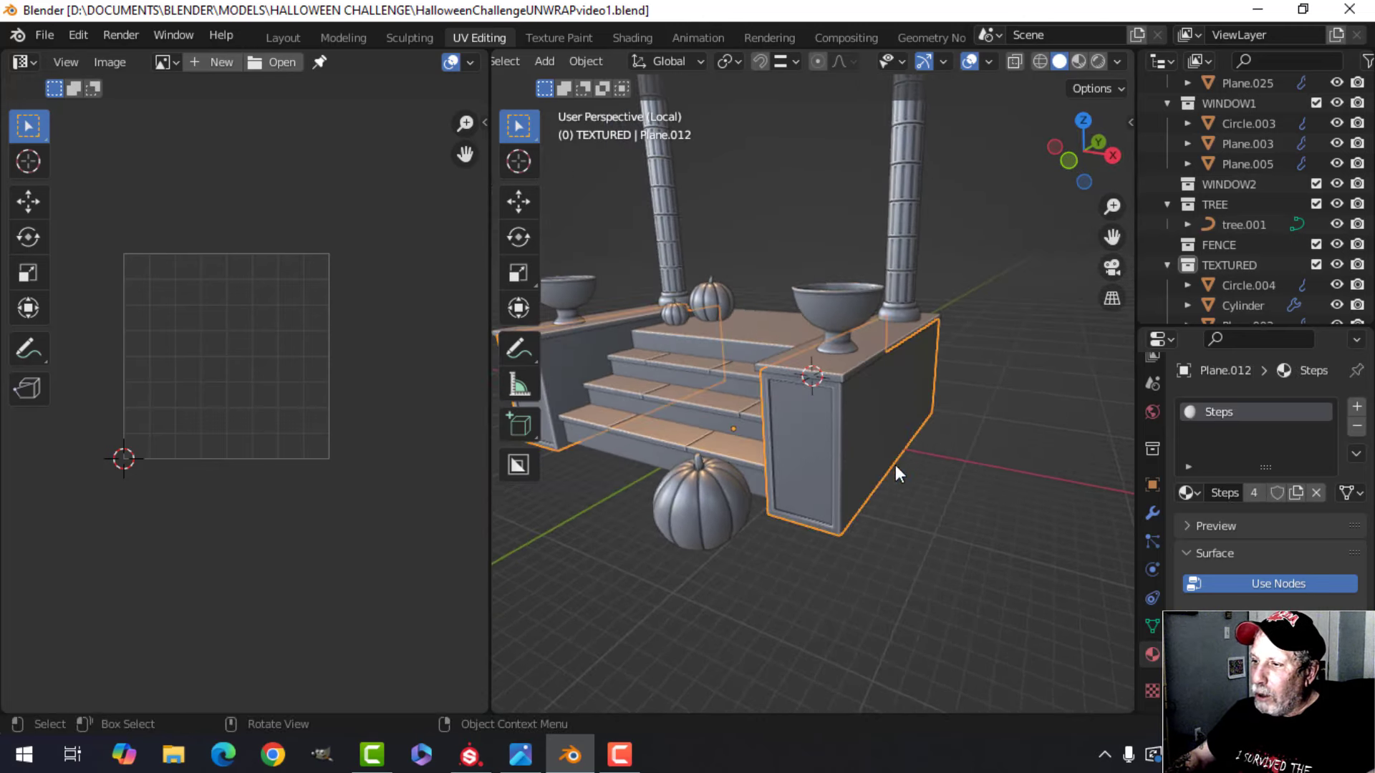
middle_drag(895, 467, 814, 437)
key(Tab)
key(u)
click(814, 436)
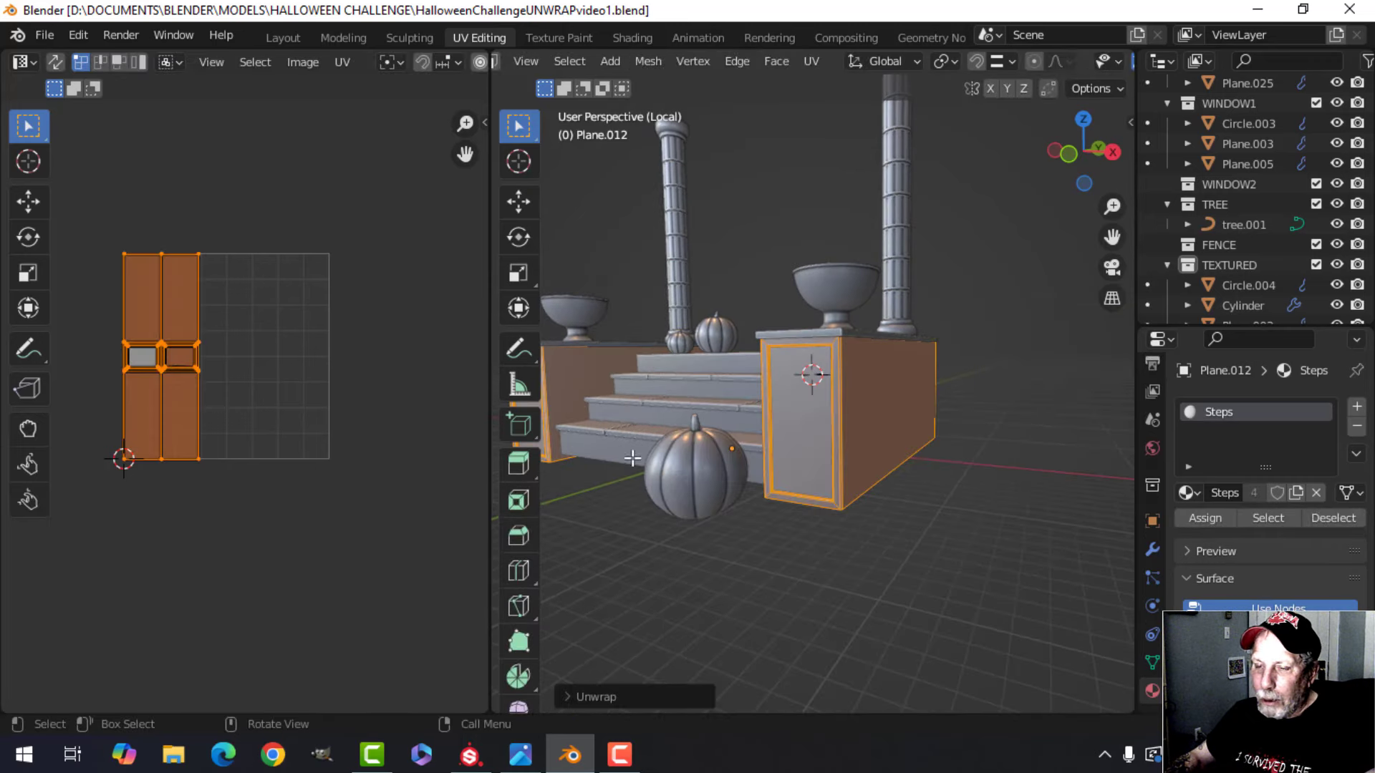
Step: Unwrap the two paneled side walls with Smart UV Project using an island margin of 0.002
scroll(287, 427, up, 4)
scroll(286, 426, down, 1)
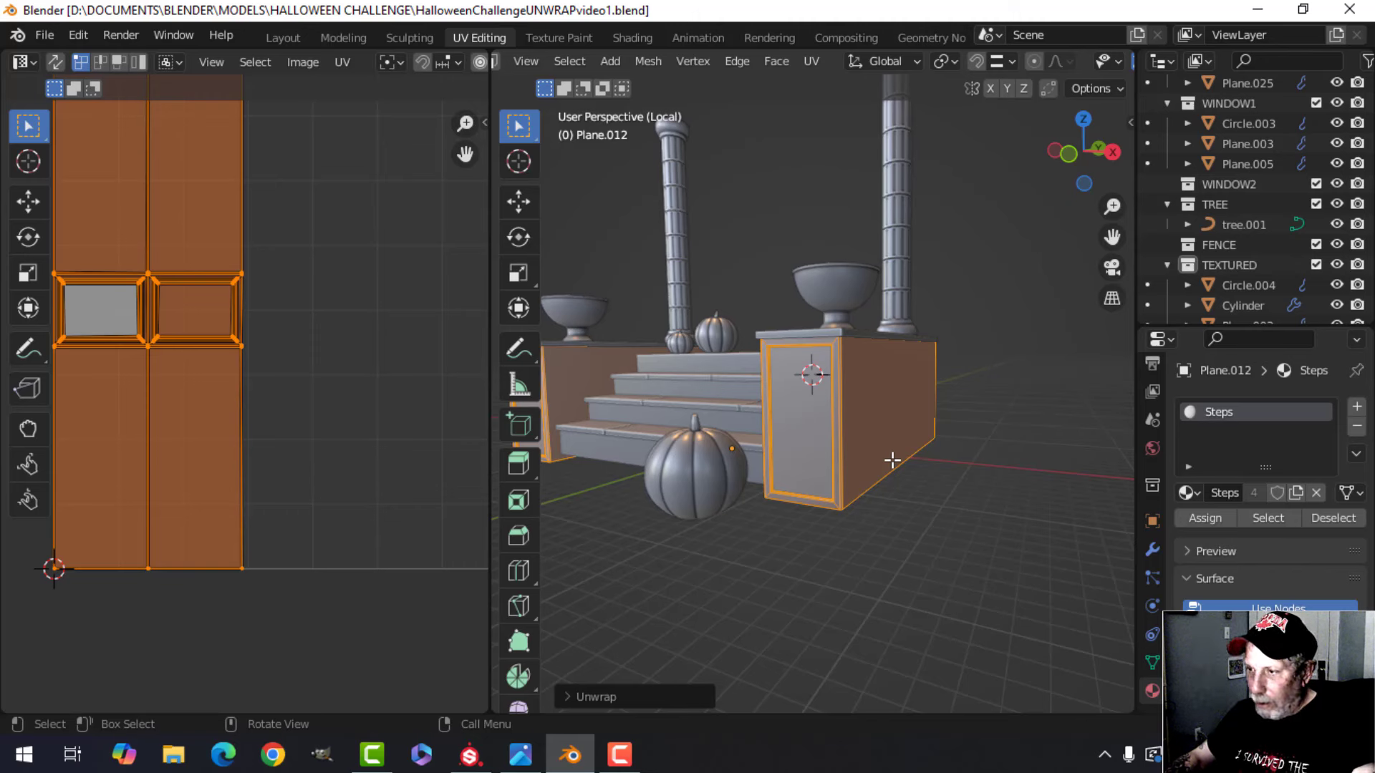
key(u)
click(822, 472)
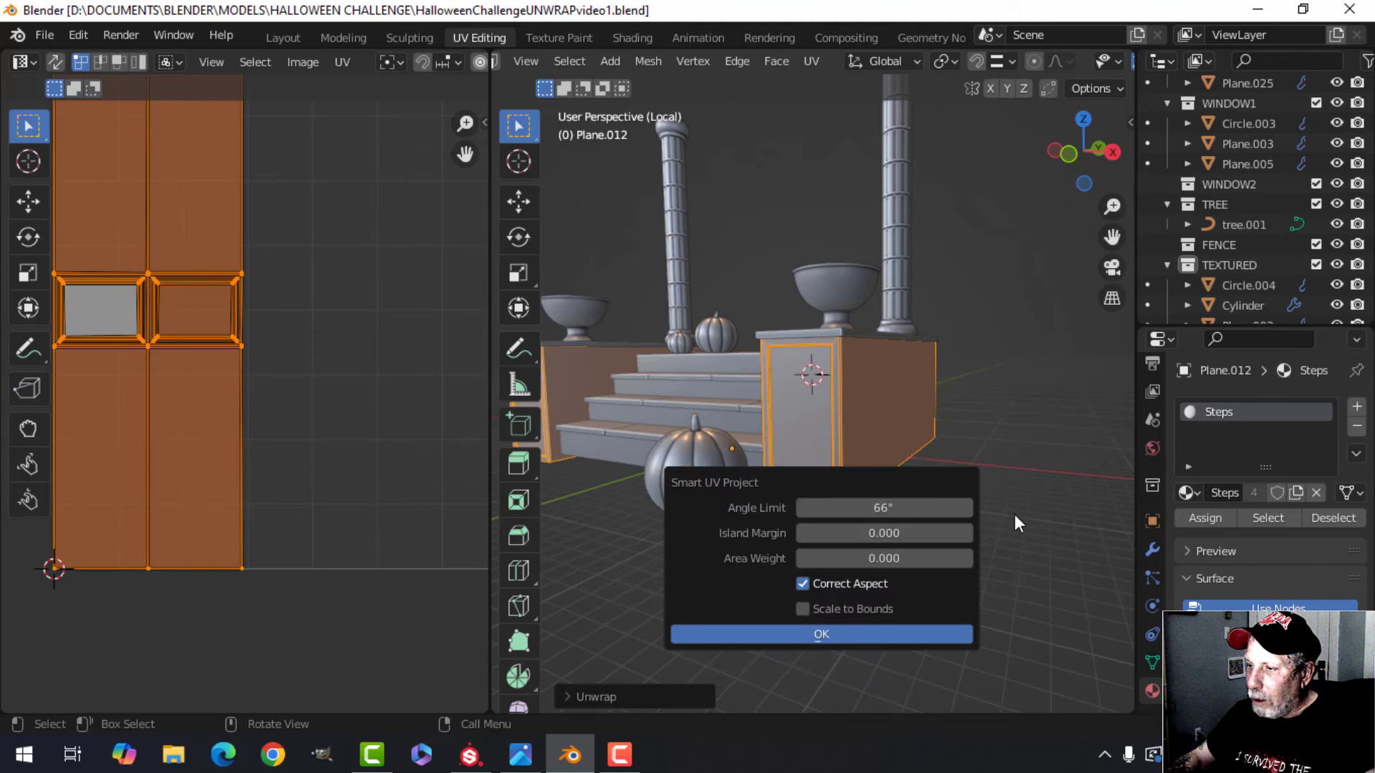
click(897, 536)
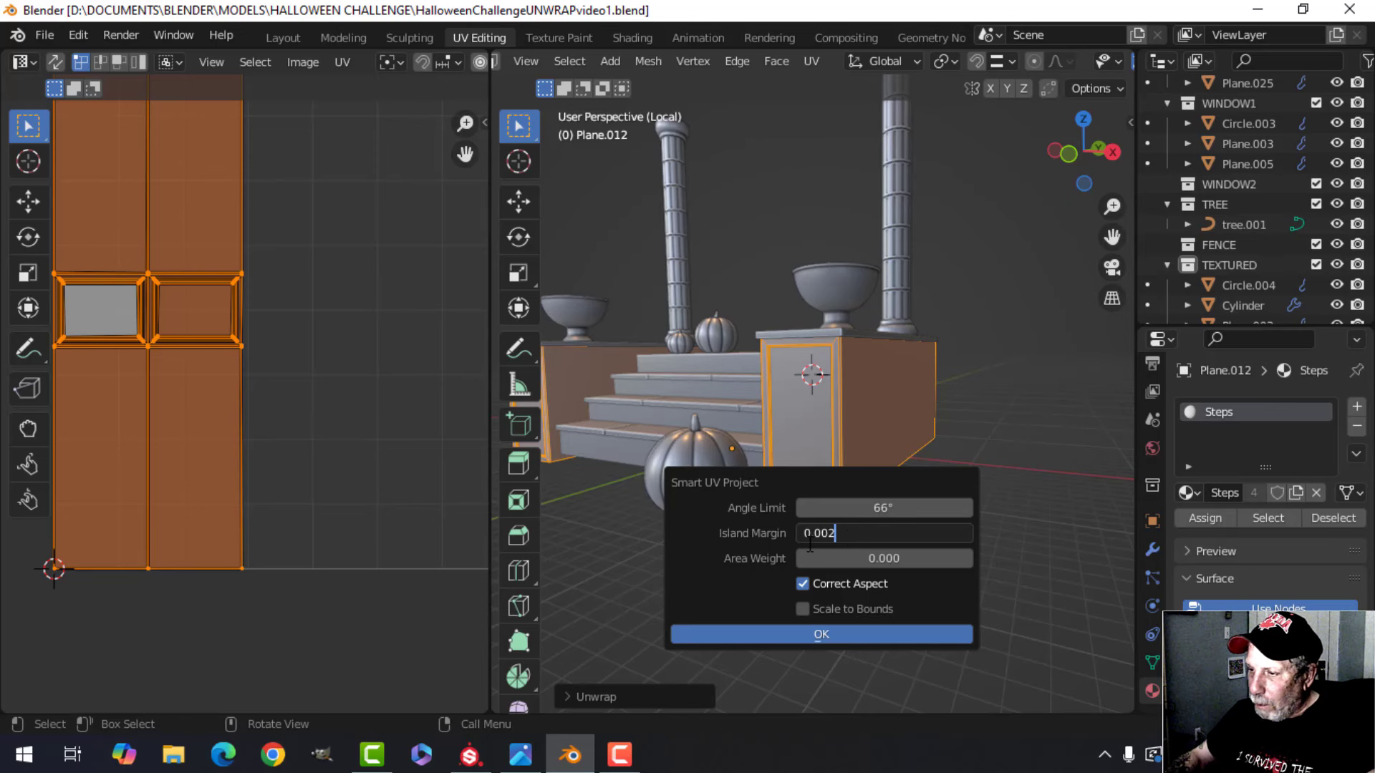
key(Return)
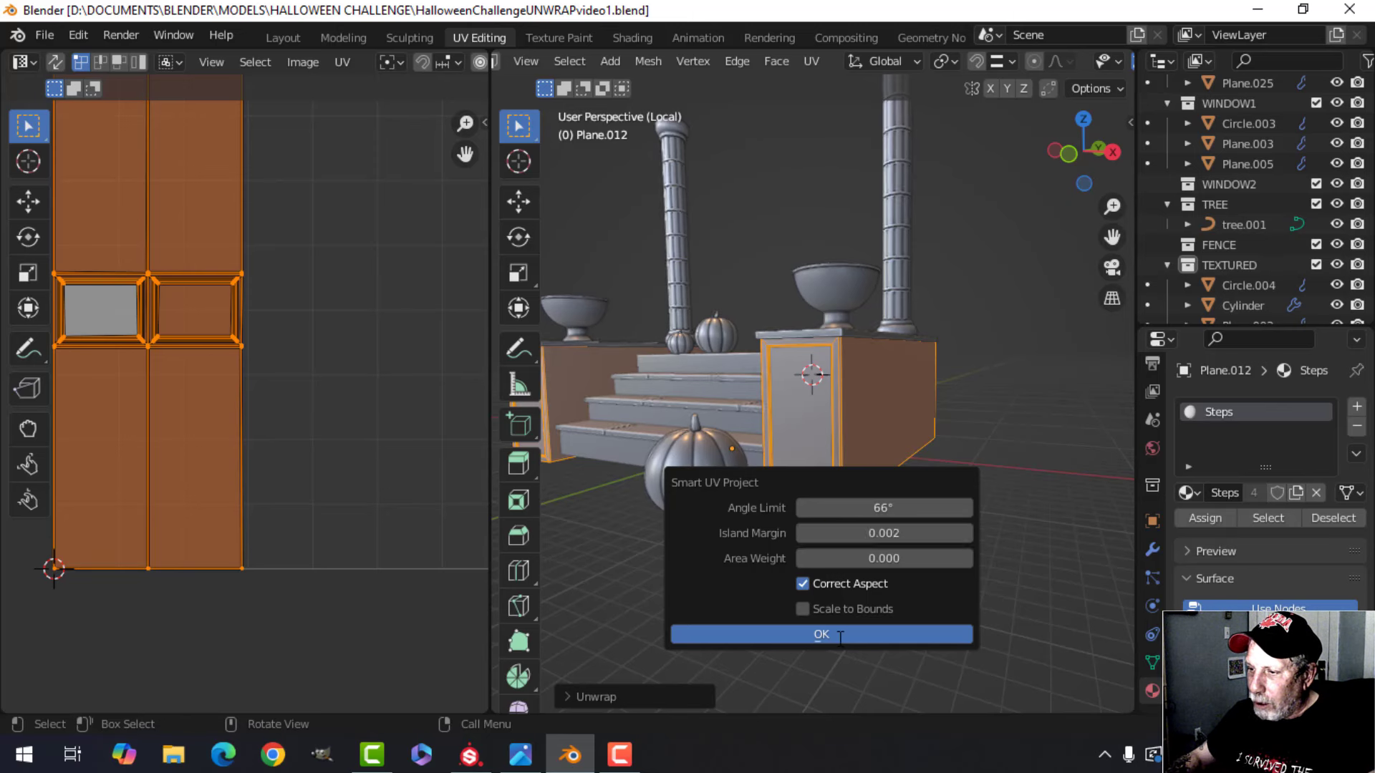
click(841, 637)
scroll(424, 436, down, 3)
scroll(348, 434, up, 8)
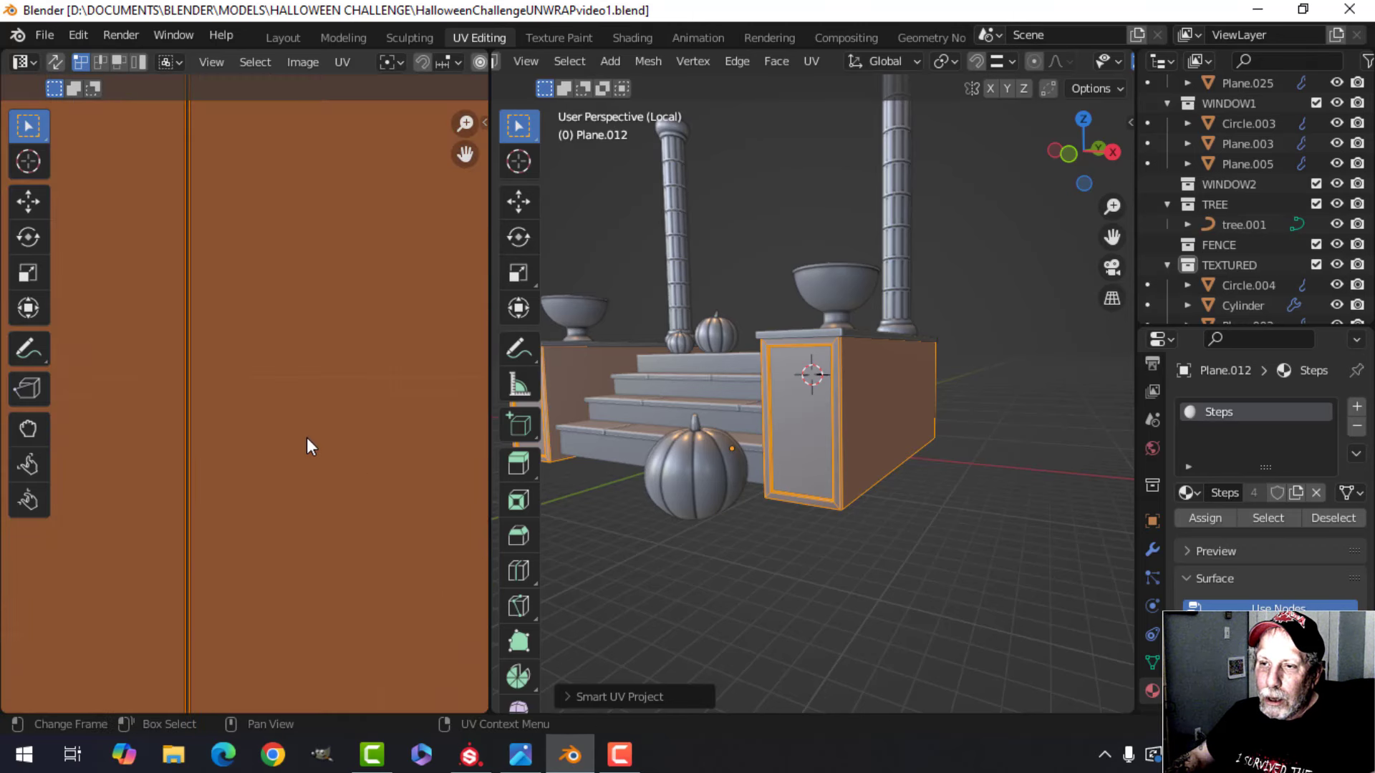
scroll(307, 440, down, 5)
scroll(301, 423, down, 3)
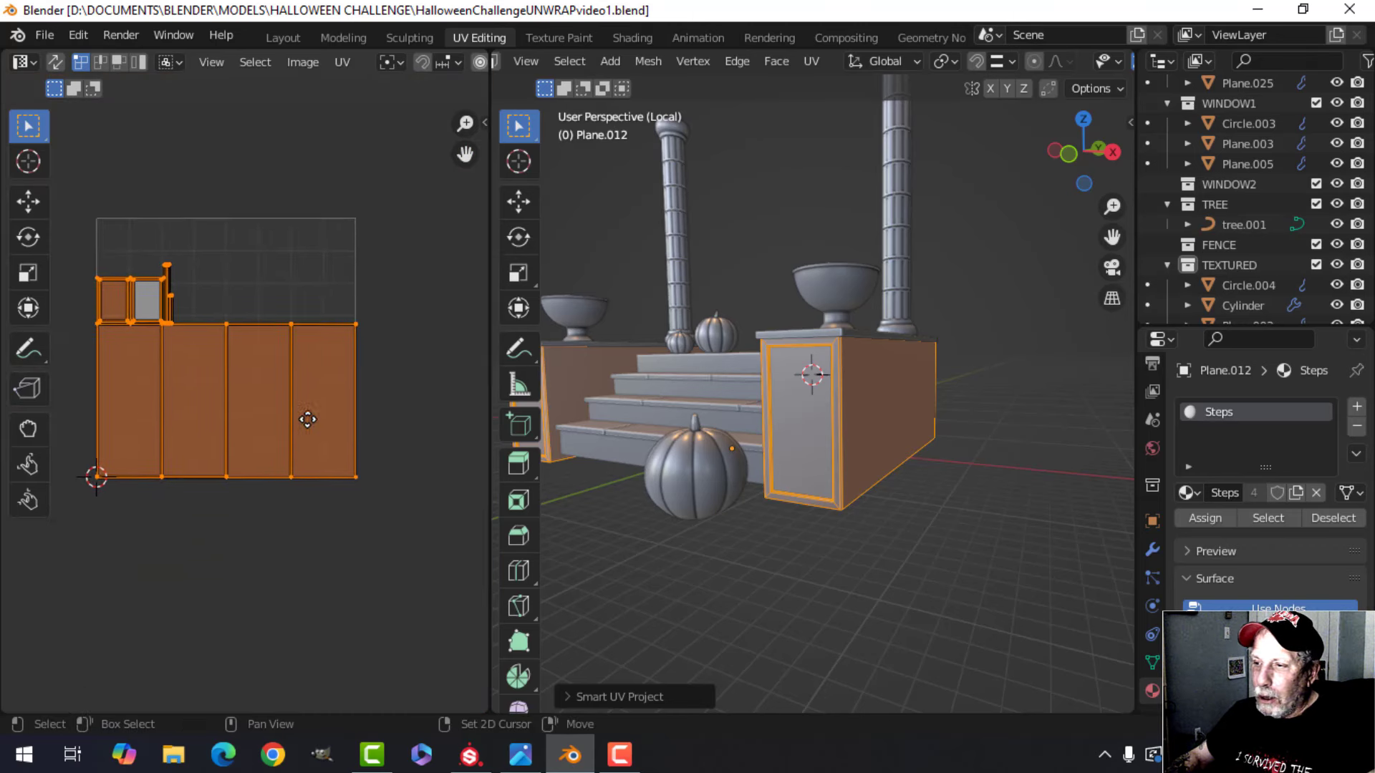
Step: Unwrap the cap slabs on top of the side walls with Smart UV Project, keeping the 0.002 island margin
middle_drag(680, 459, 784, 380)
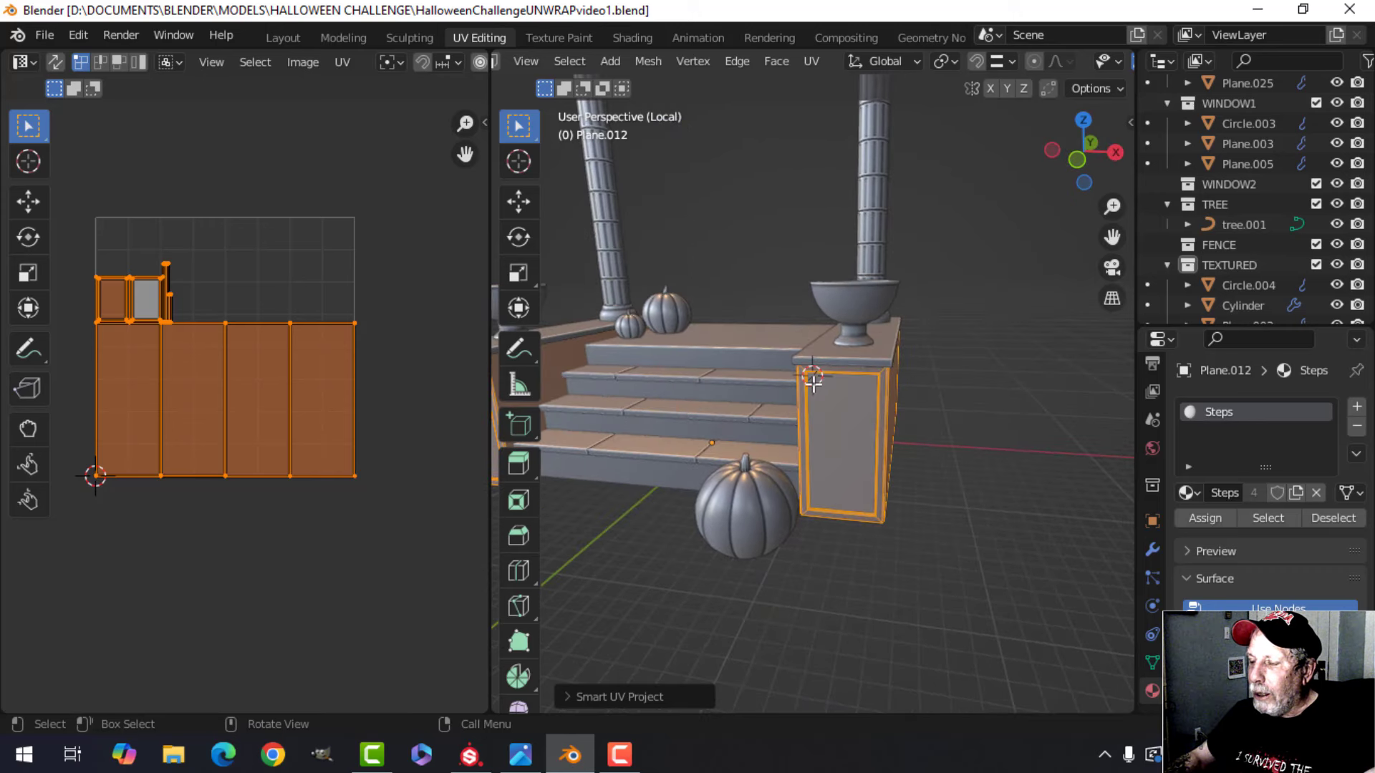
key(Tab)
click(858, 354)
key(Tab)
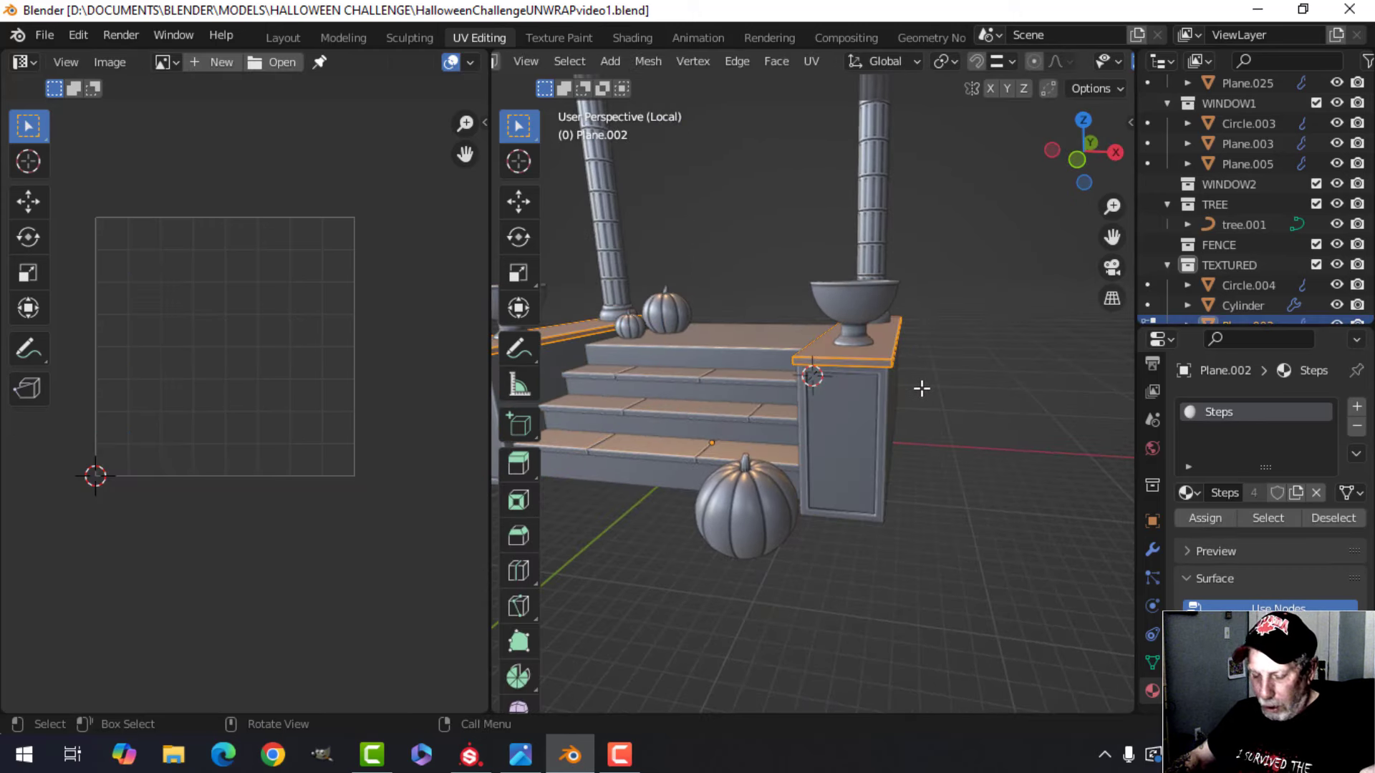
key(u)
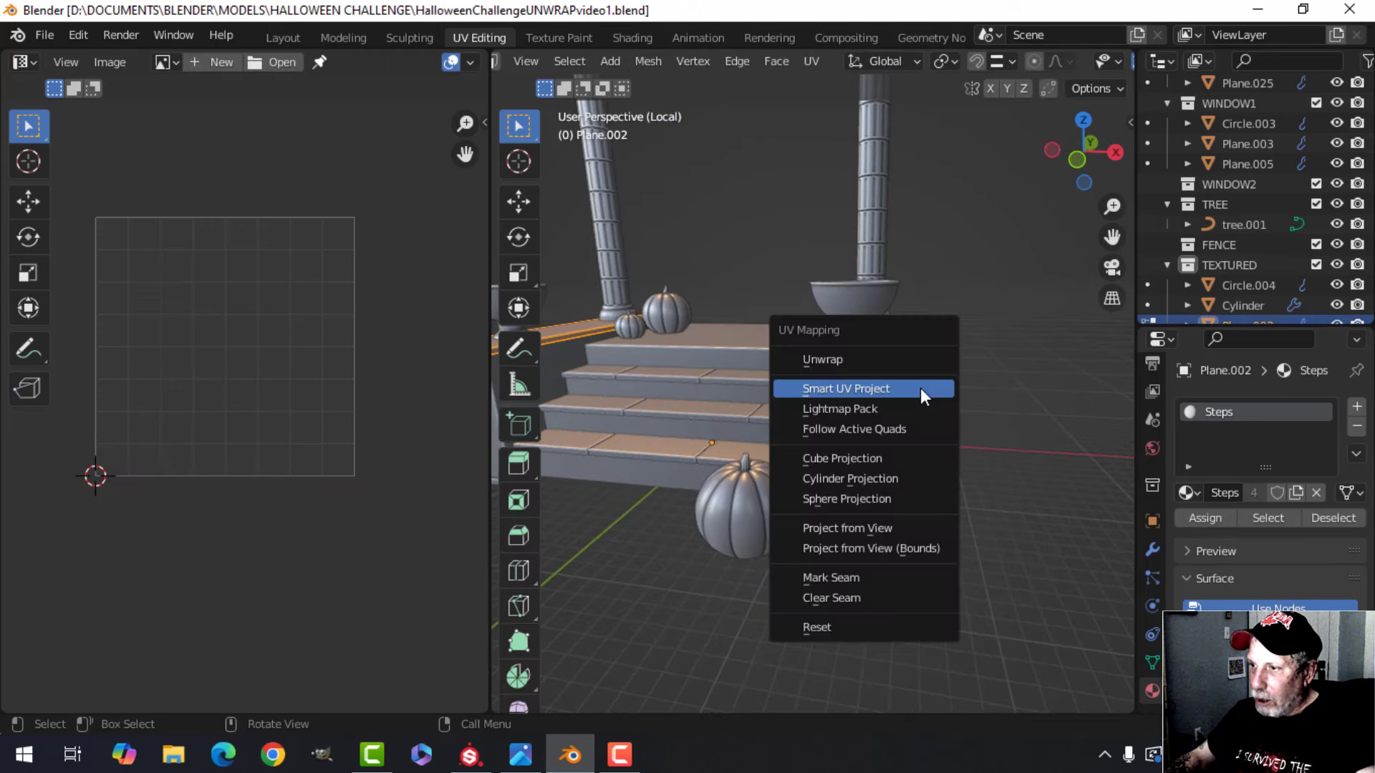
click(859, 387)
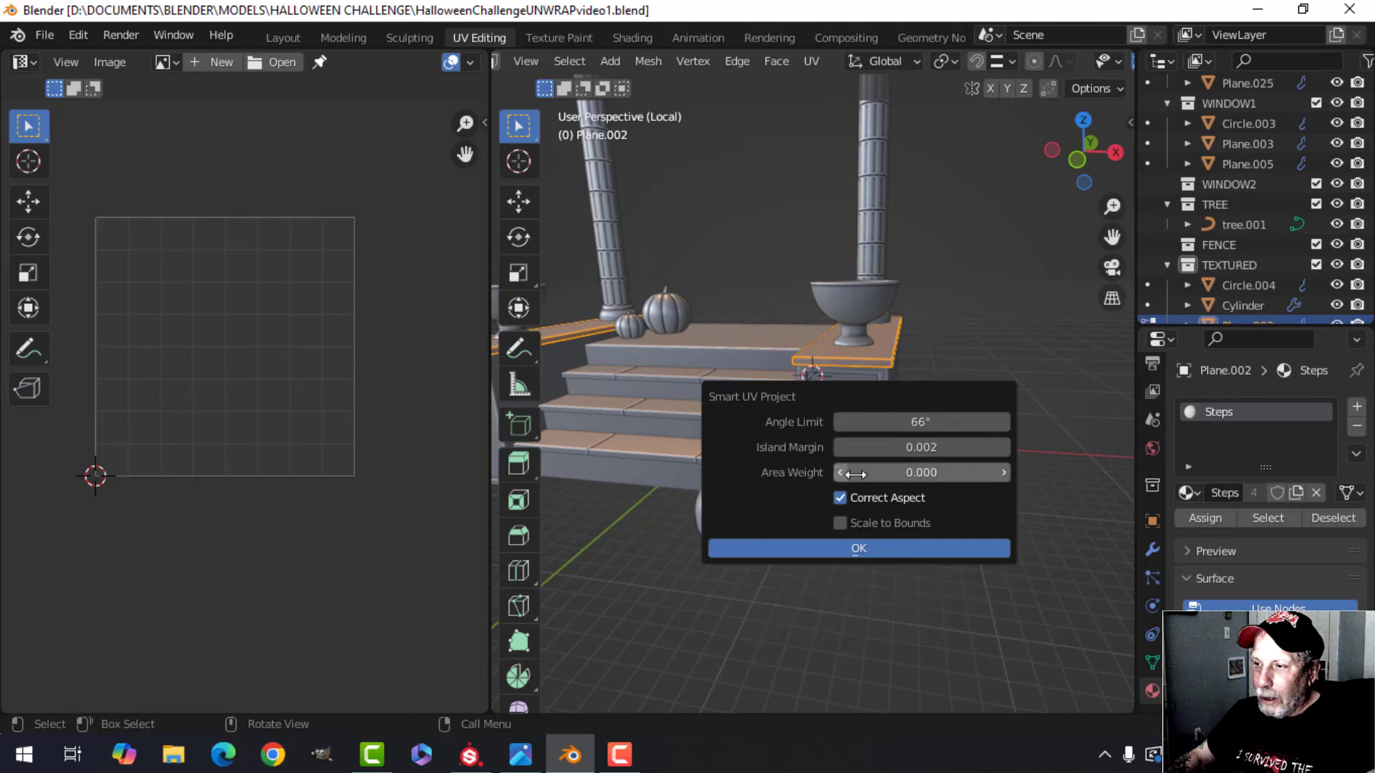
click(904, 548)
key(Tab)
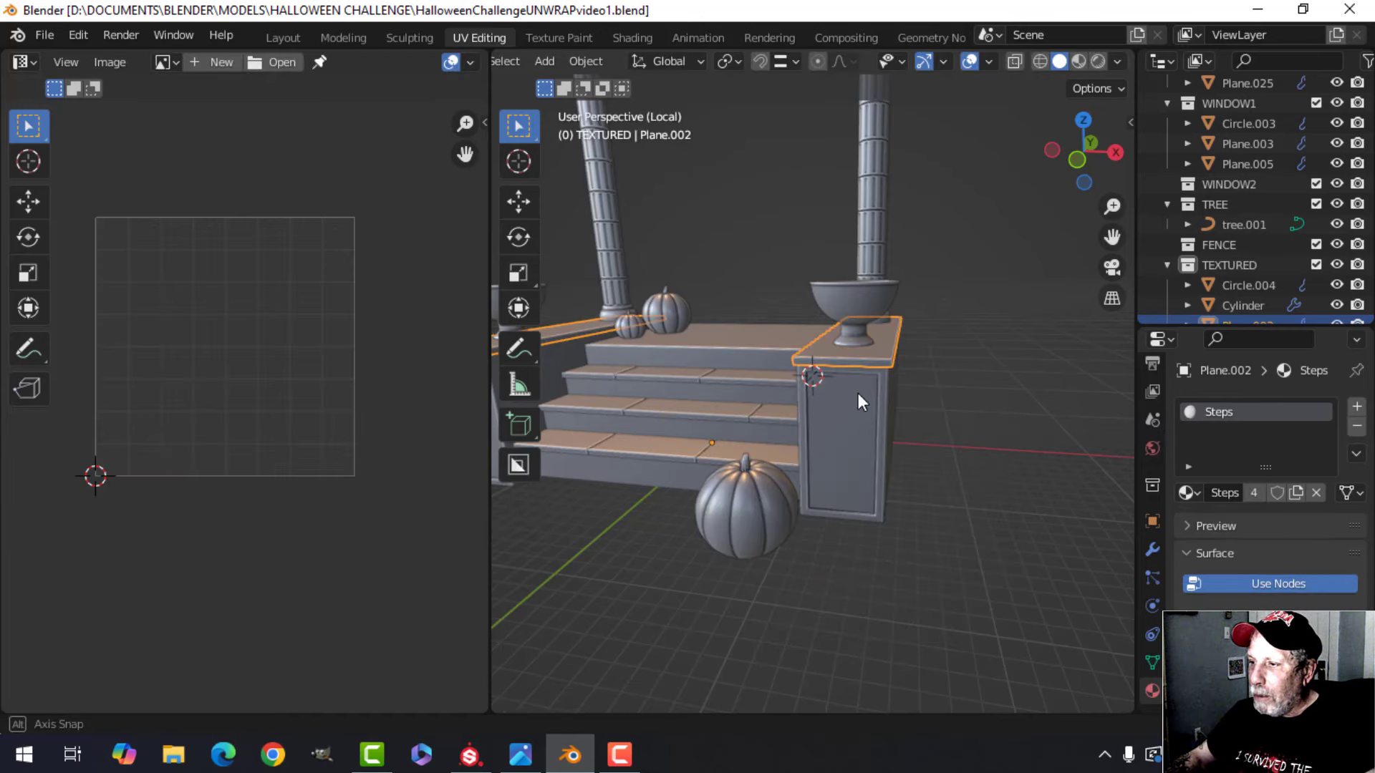
Step: Unwrap the main stair body, including the landing and risers, with Smart UV Project
middle_drag(858, 393, 896, 414)
click(790, 330)
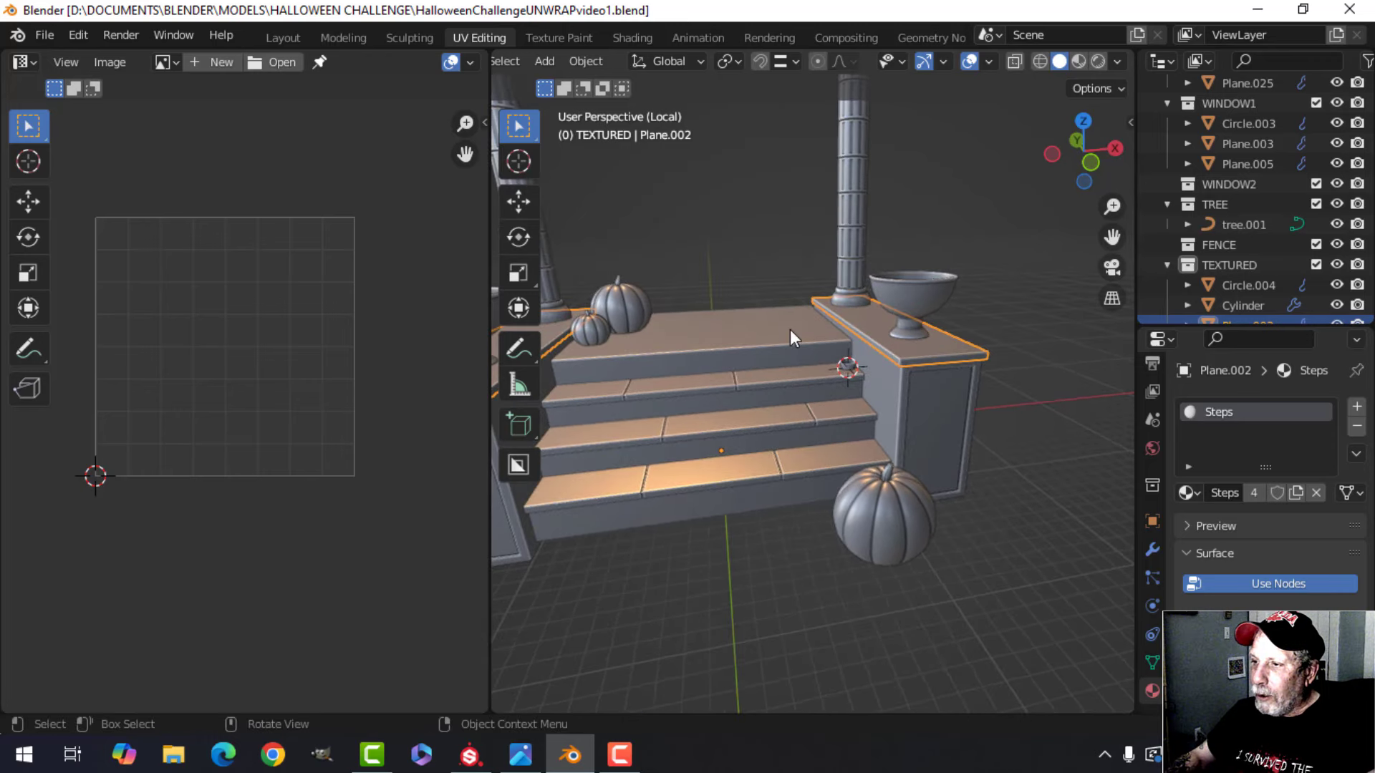
key(Tab)
key(u)
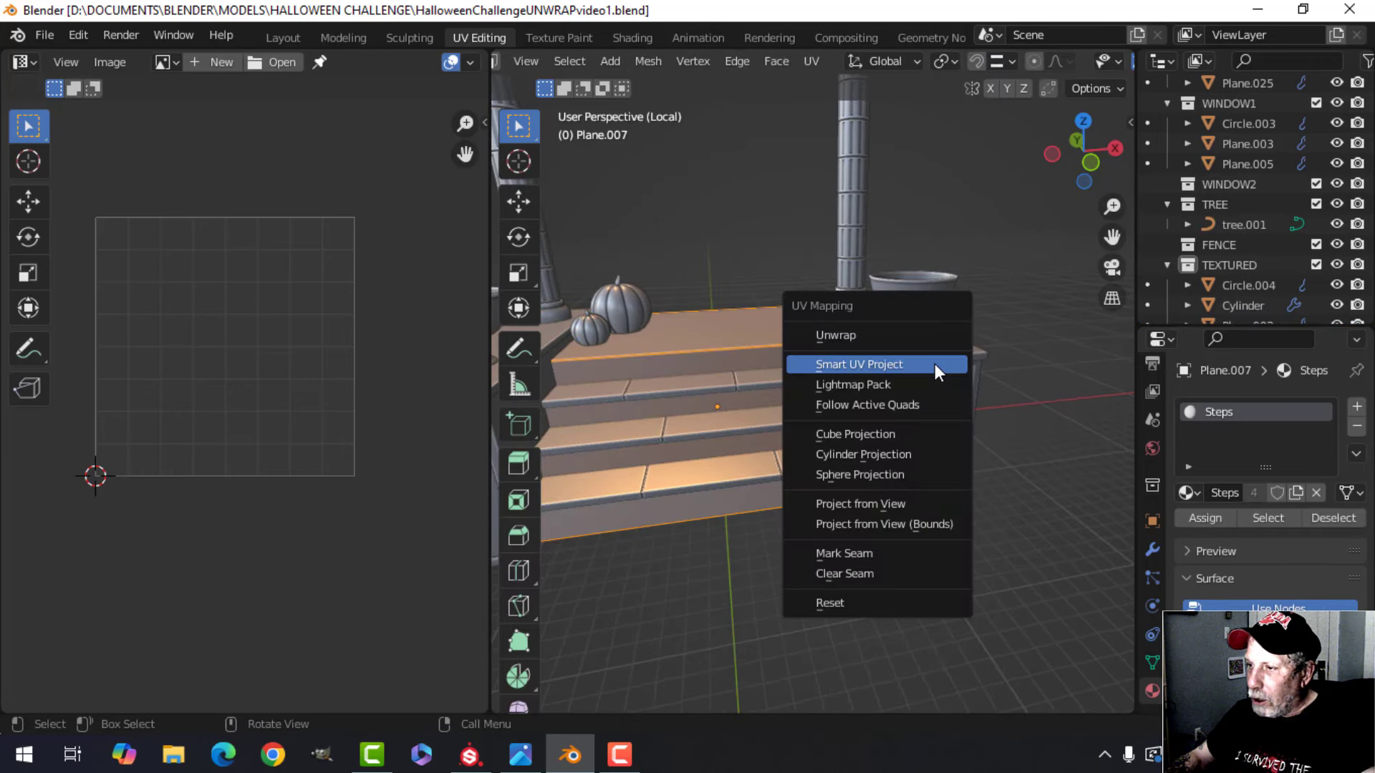
click(934, 363)
click(965, 522)
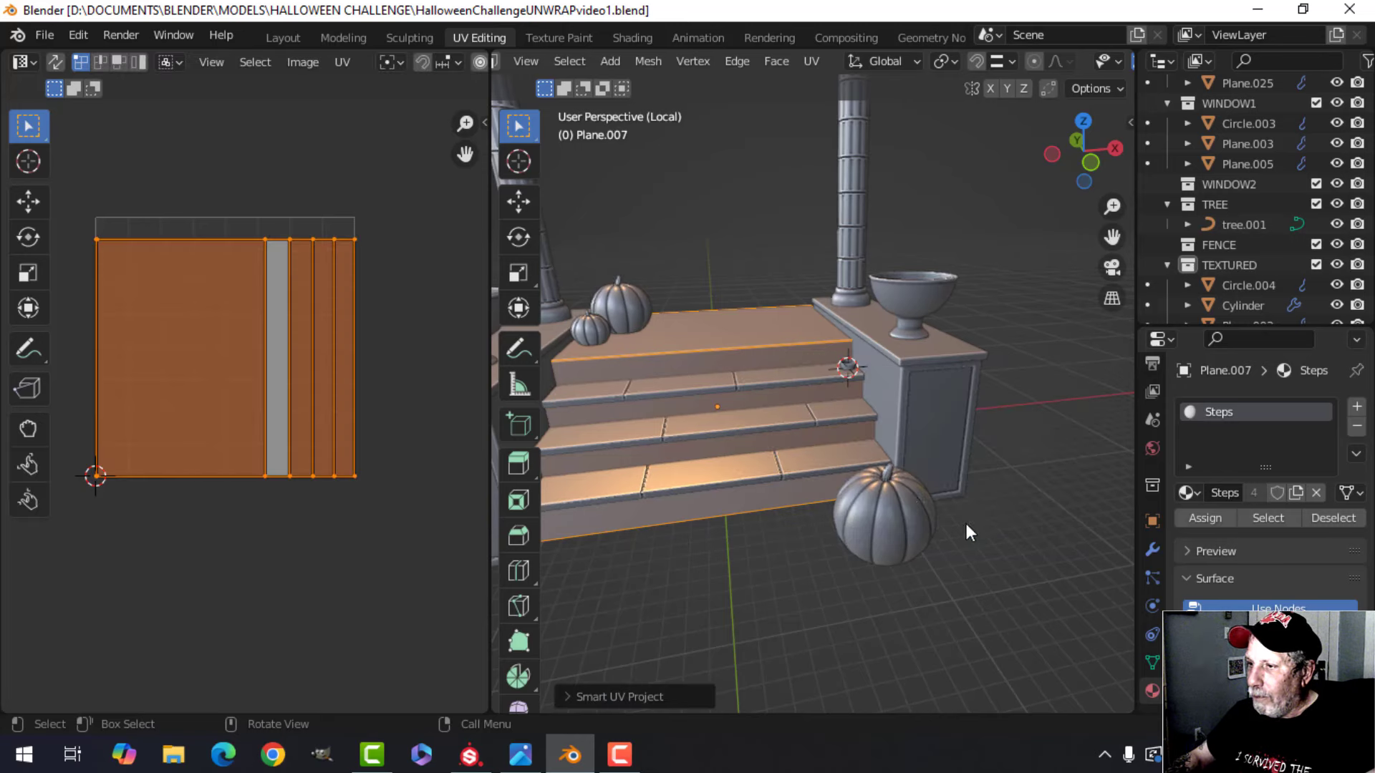
key(Tab)
Step: Unwrap the tread slabs on the steps with Smart UV Project at the 0.002 island margin
click(823, 375)
key(Tab)
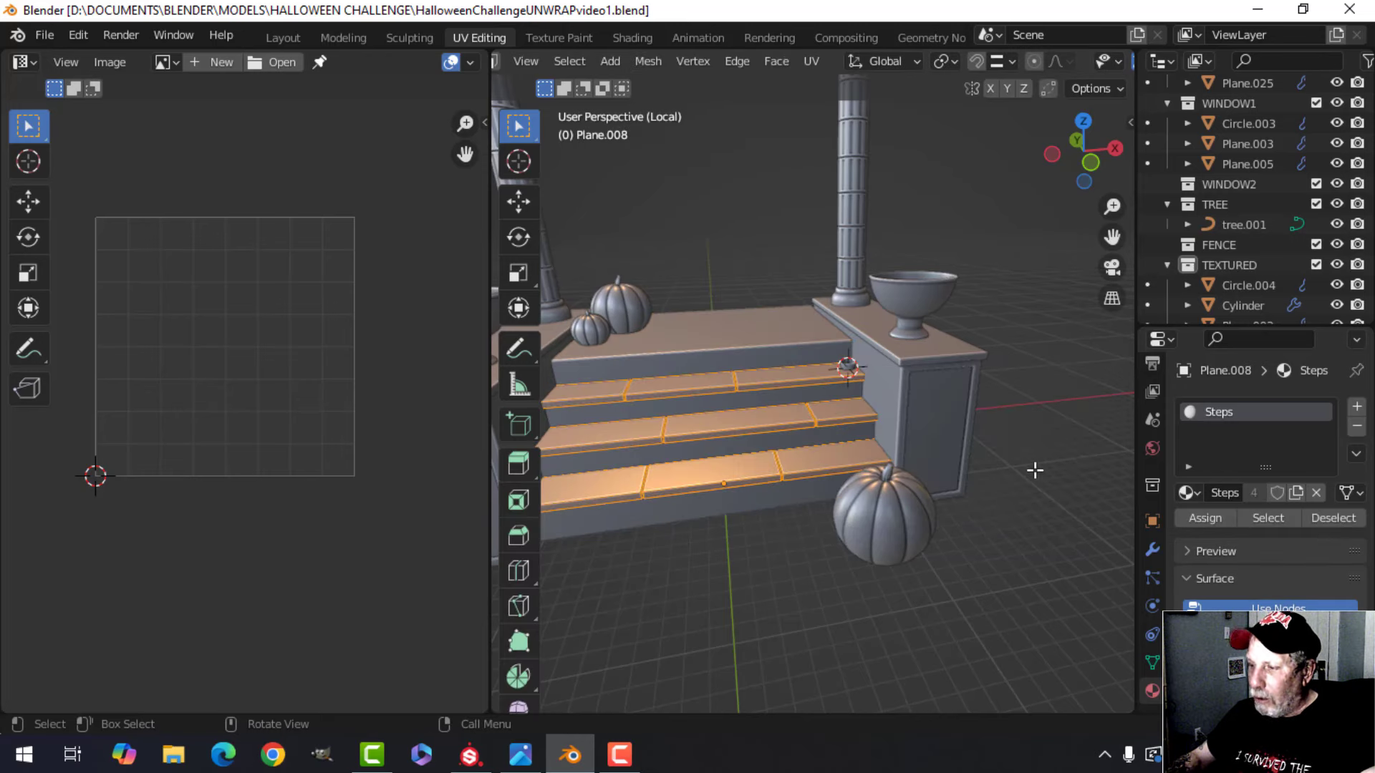
key(u)
click(1029, 469)
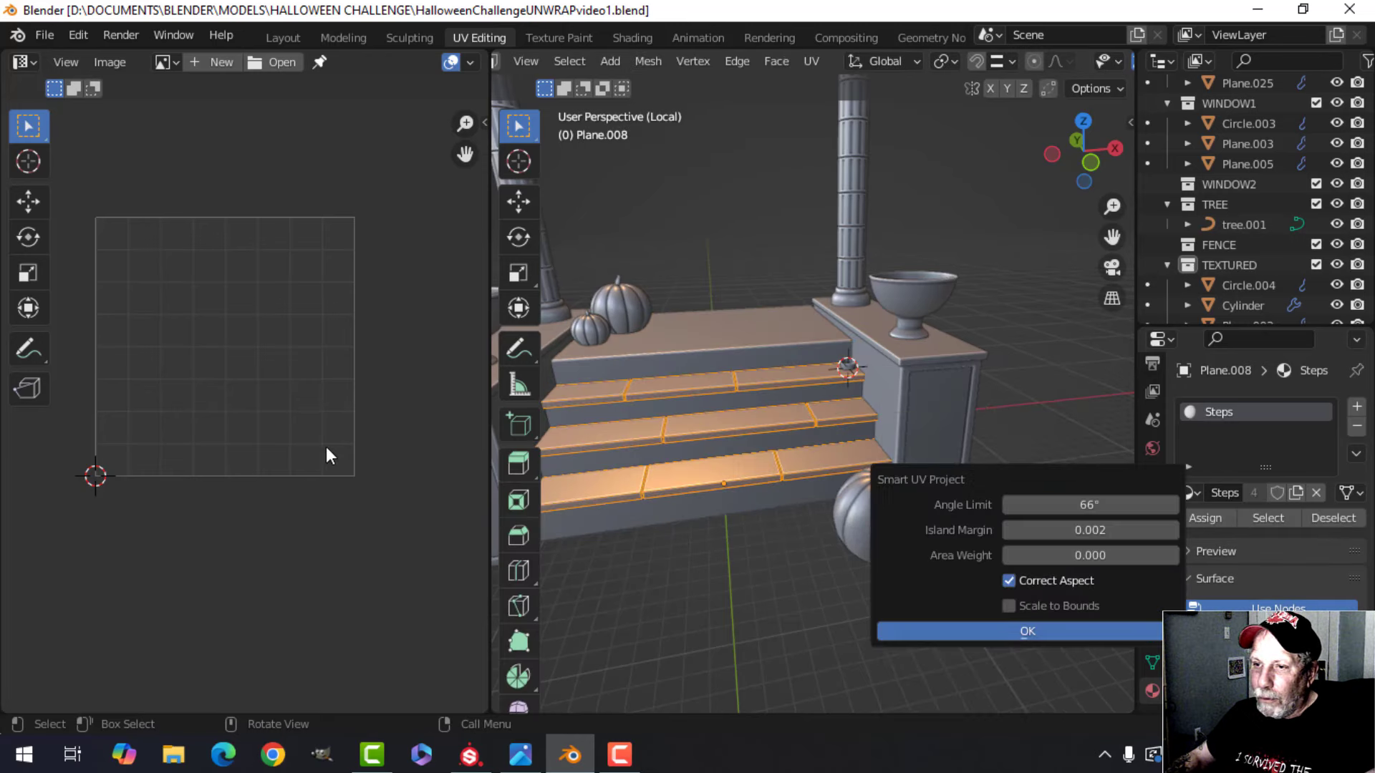
click(999, 629)
scroll(301, 373, up, 3)
scroll(304, 376, down, 4)
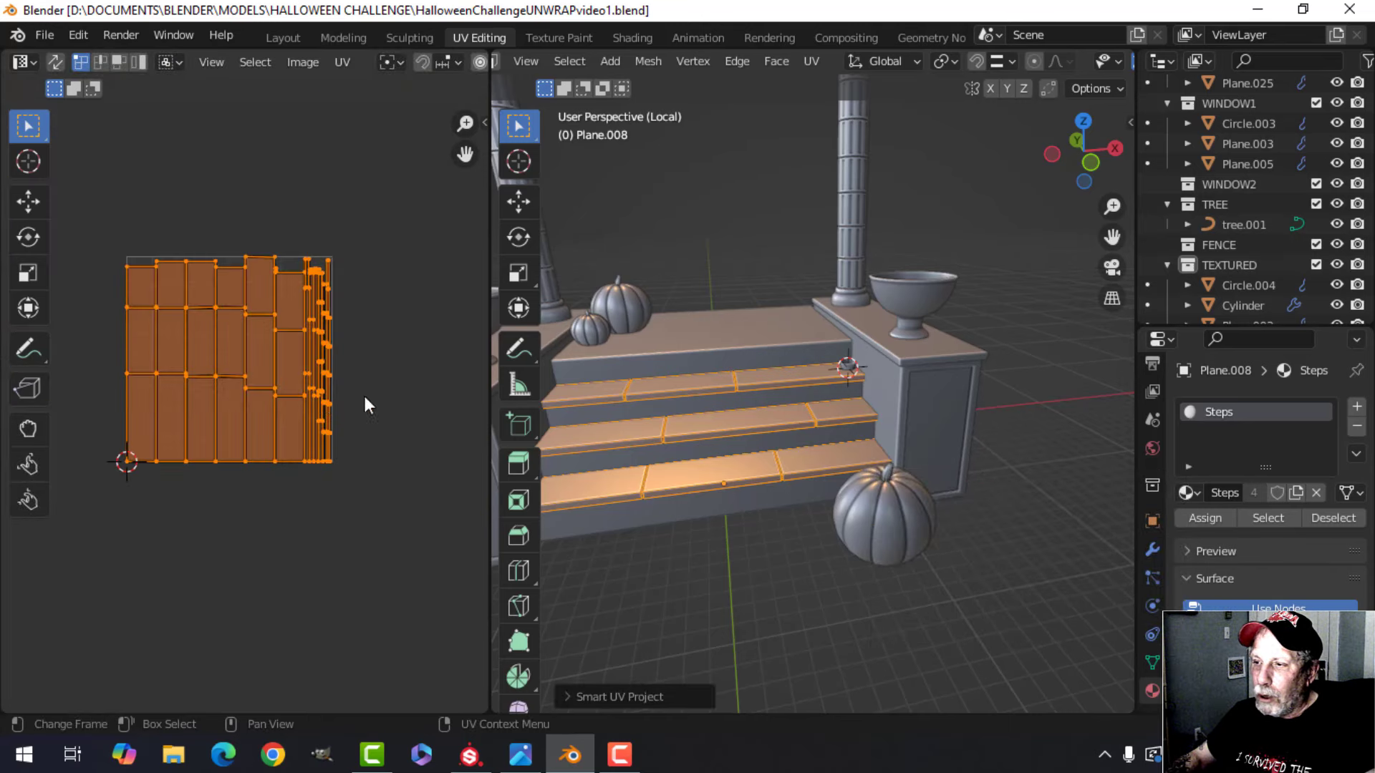
key(Tab)
Step: Add the wall caps, stair body and side walls to the selected tread slabs and bring all four objects into Edit Mode together
middle_drag(1000, 398, 836, 391)
shift+click(723, 302)
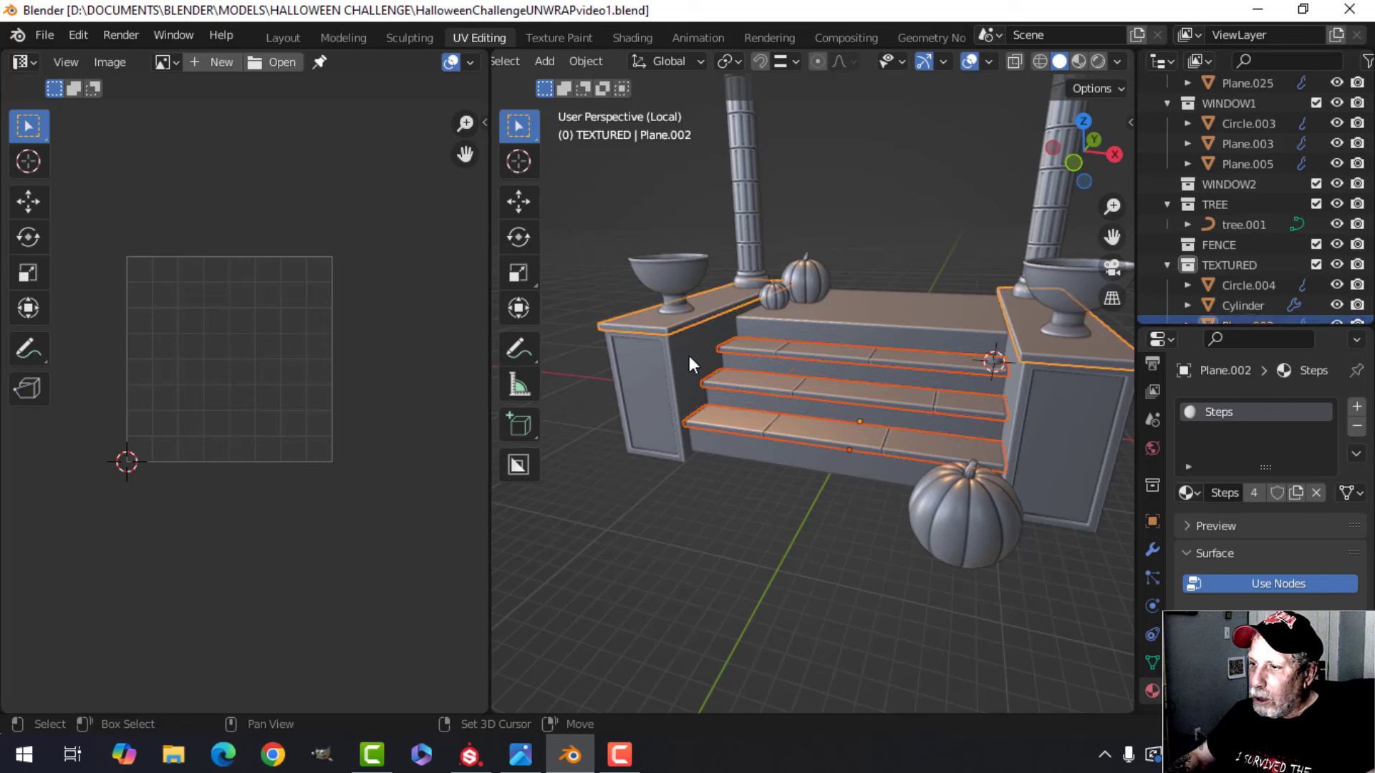
shift+click(689, 355)
shift+click(854, 302)
shift+click(1067, 430)
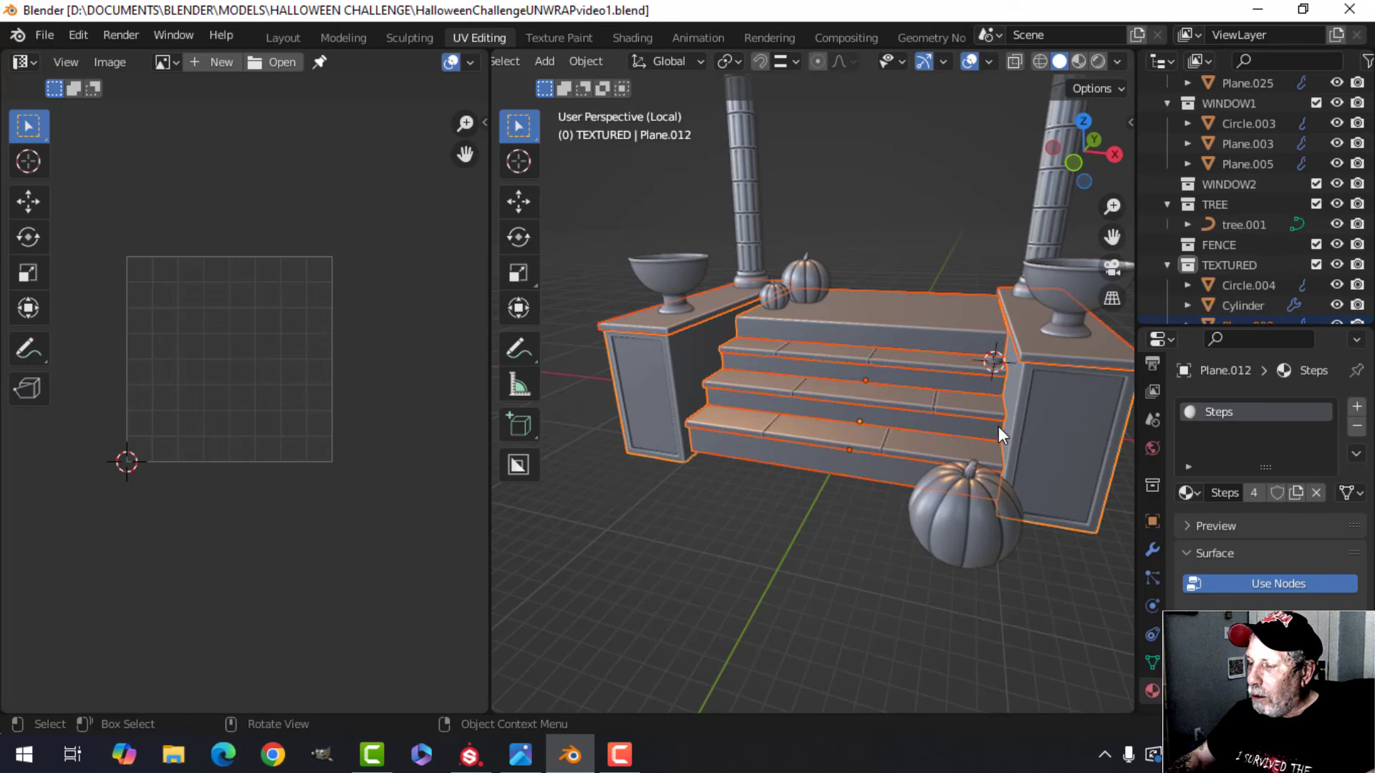
key(Tab)
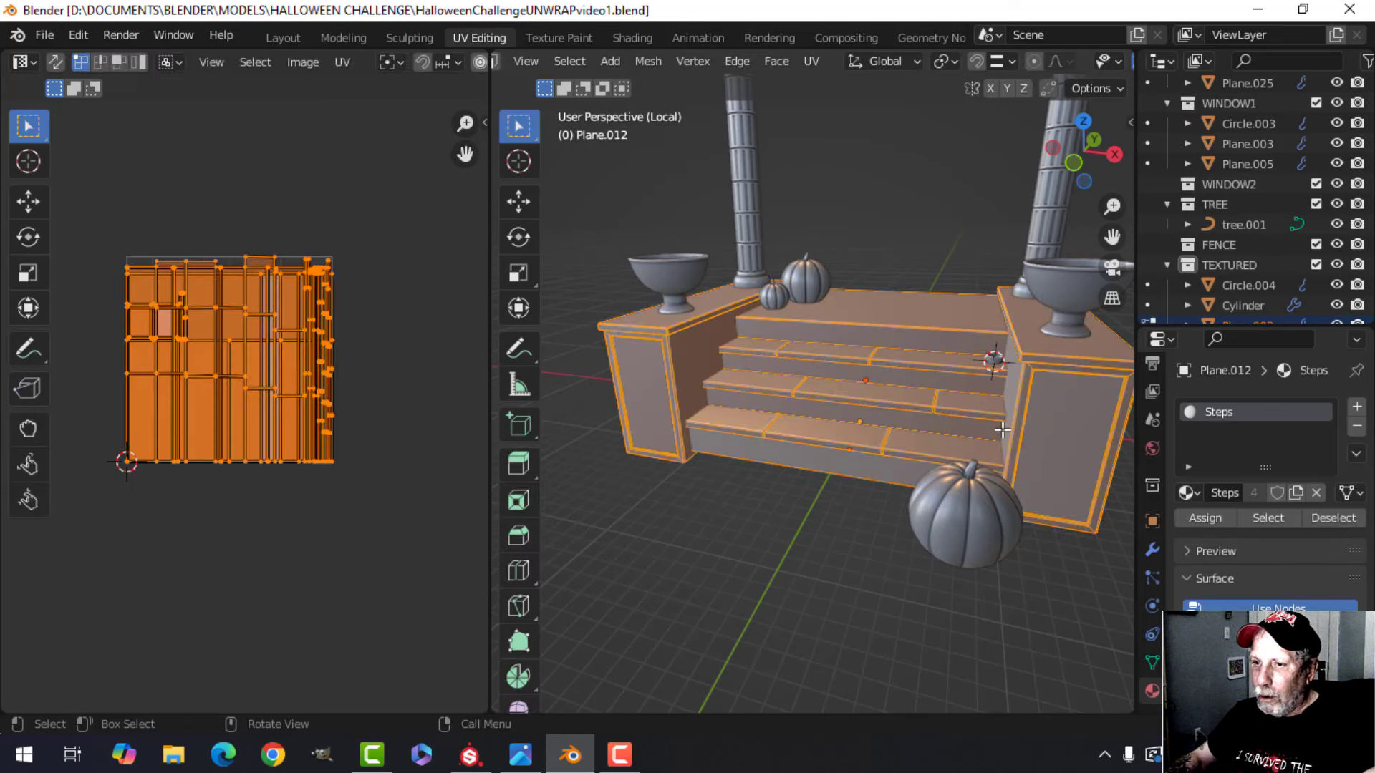
scroll(346, 400, up, 5)
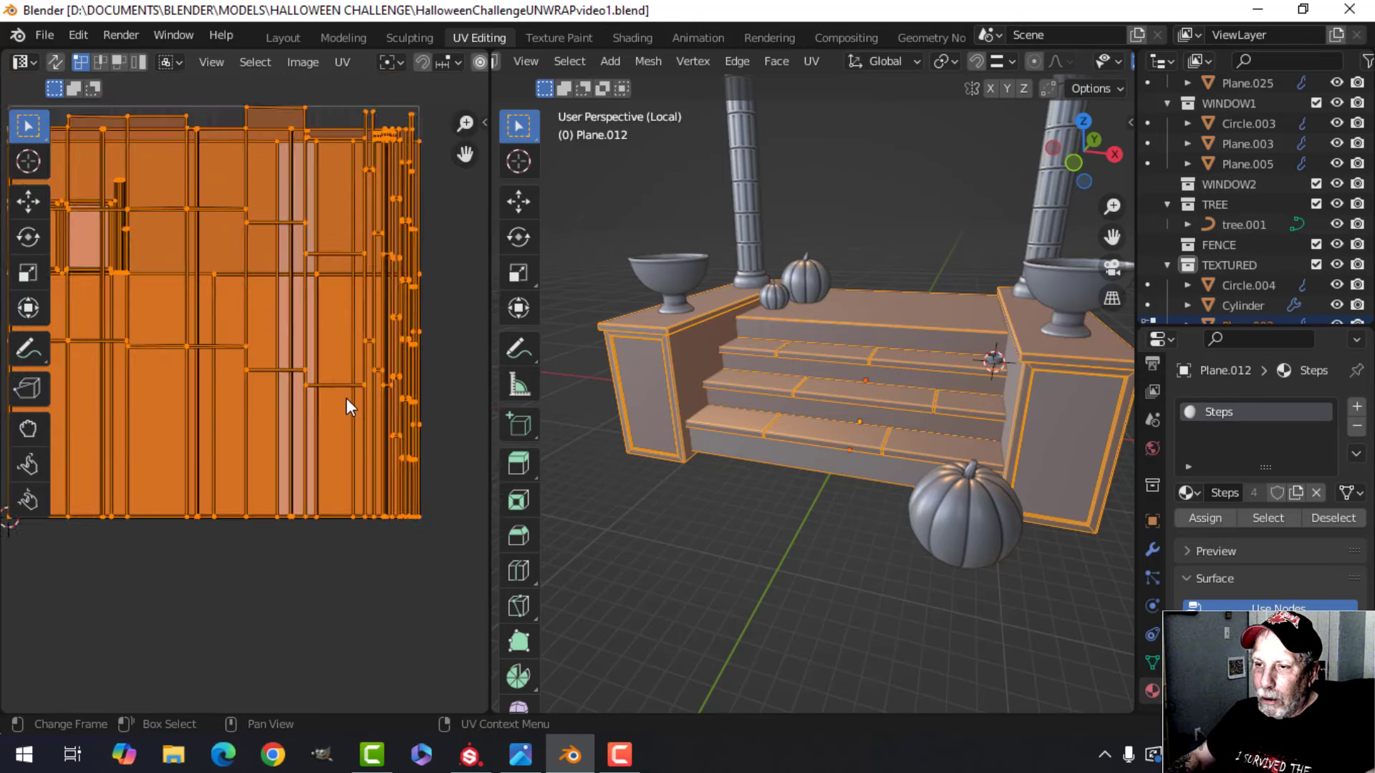
scroll(346, 398, down, 5)
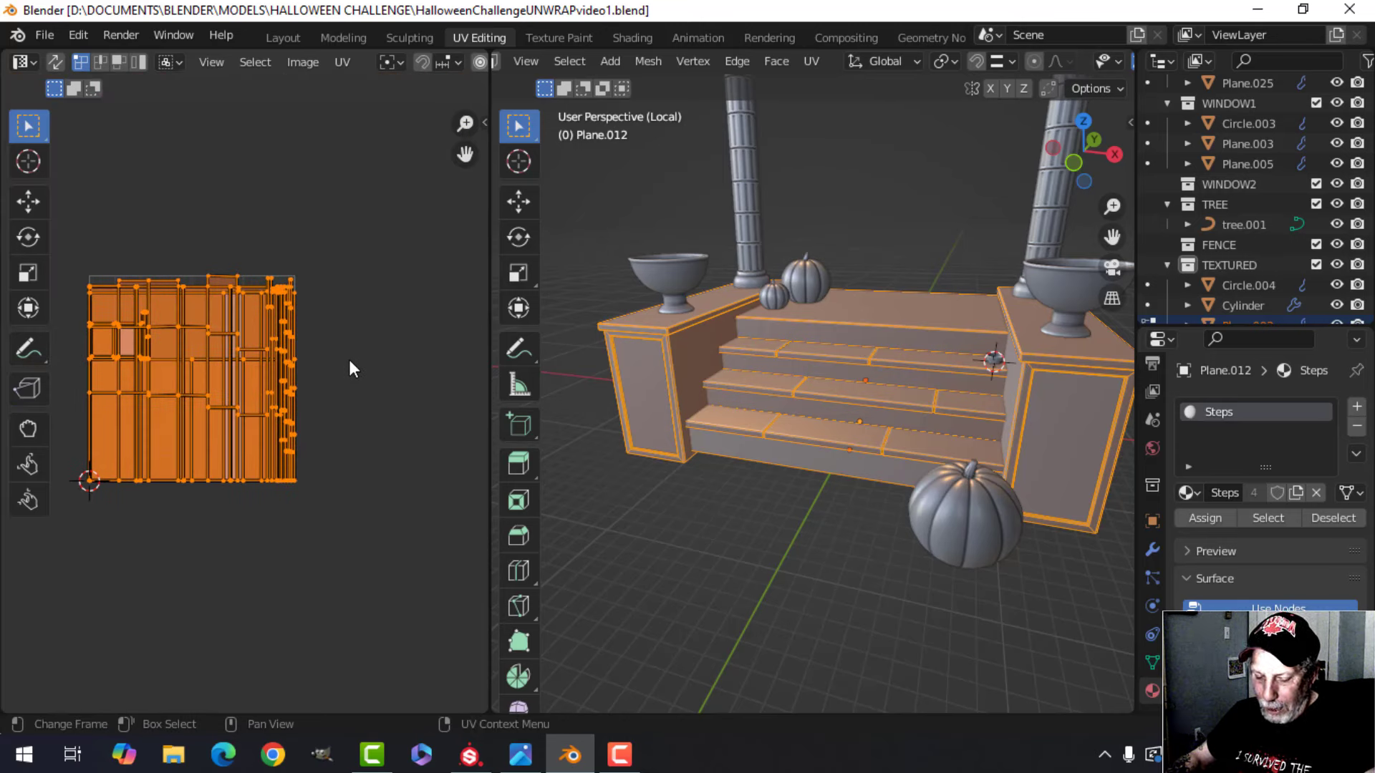
Step: Pack the combined UV islands of the stair objects into a single tile with UVPackmaster3 and return to Object Mode
key(n)
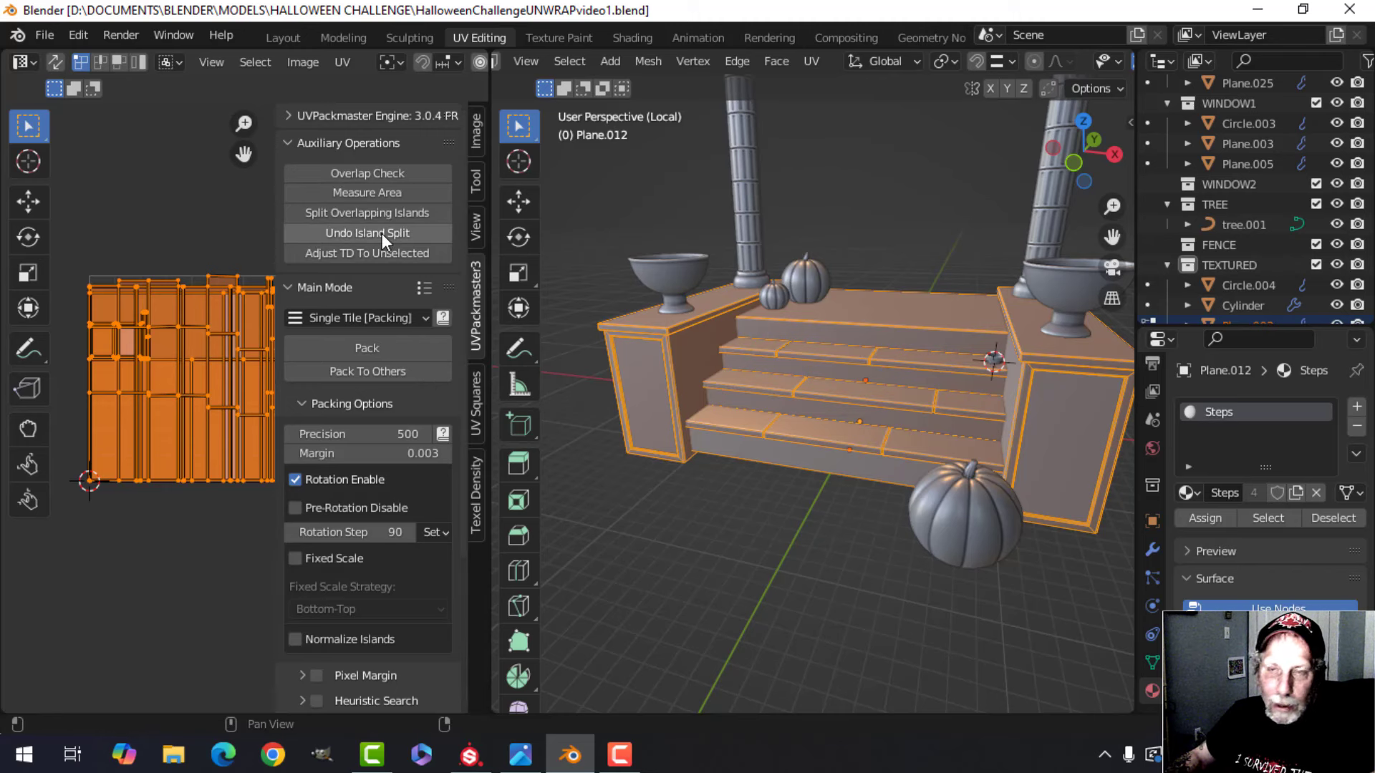
click(383, 346)
key(n)
scroll(350, 371, up, 3)
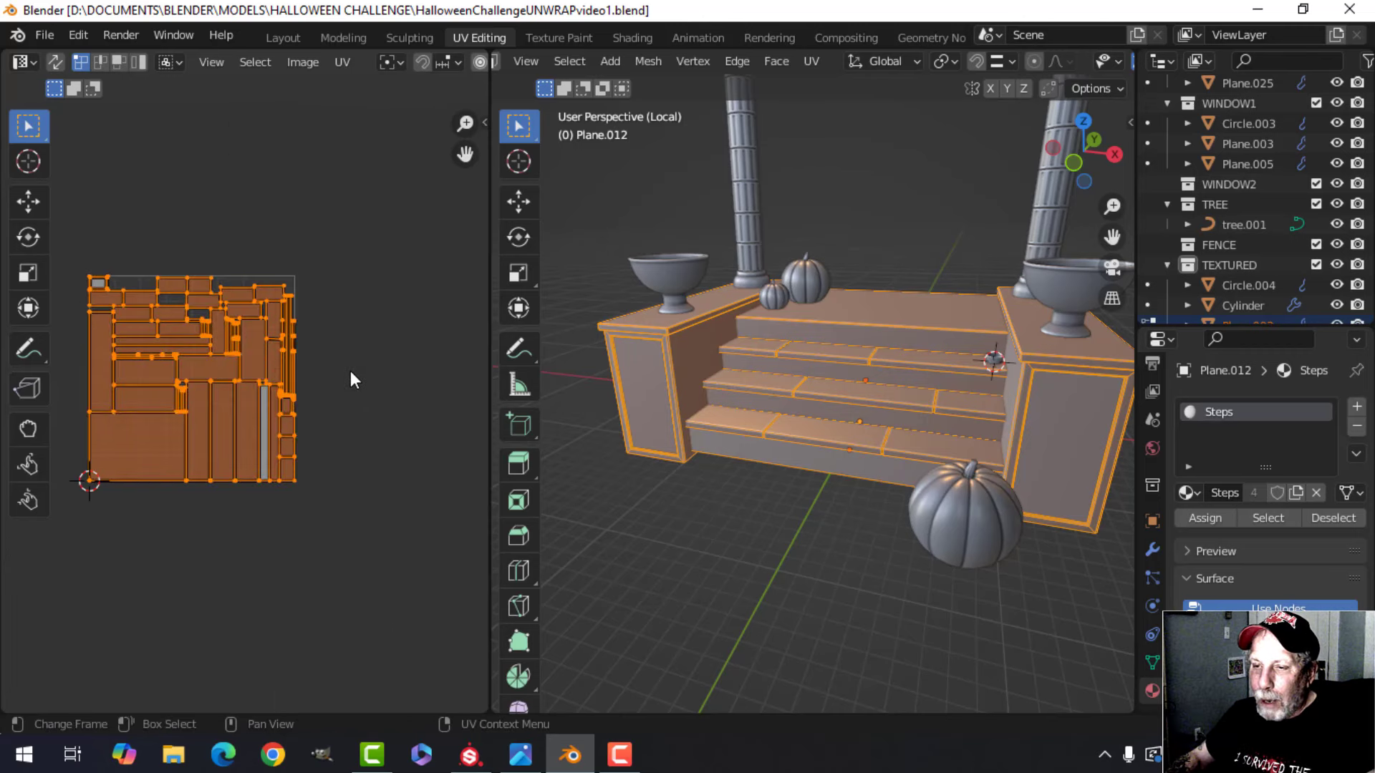
key(Tab)
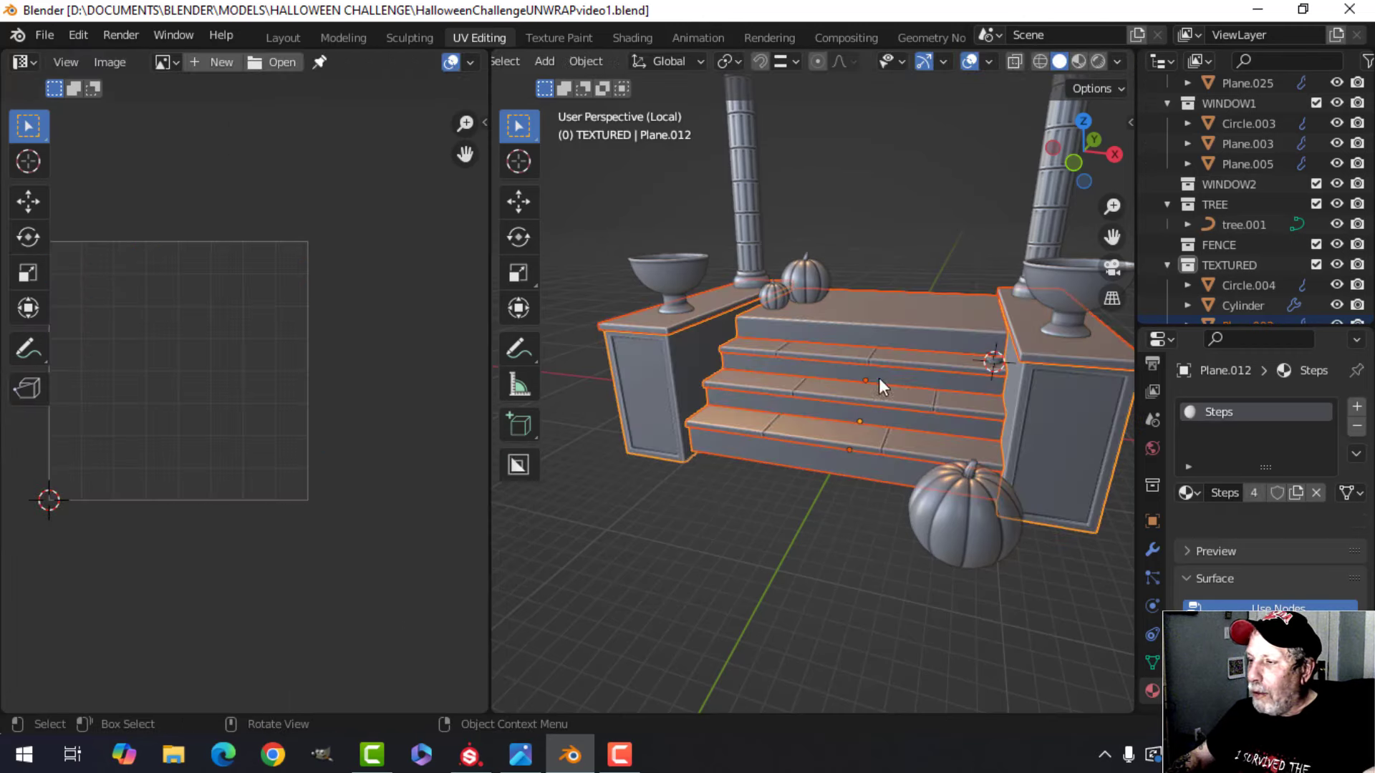
middle_drag(879, 377, 742, 363)
scroll(896, 351, down, 3)
scroll(819, 372, up, 4)
scroll(790, 362, down, 3)
middle_drag(749, 362, 815, 356)
scroll(208, 344, down, 1)
middle_drag(631, 383, 694, 376)
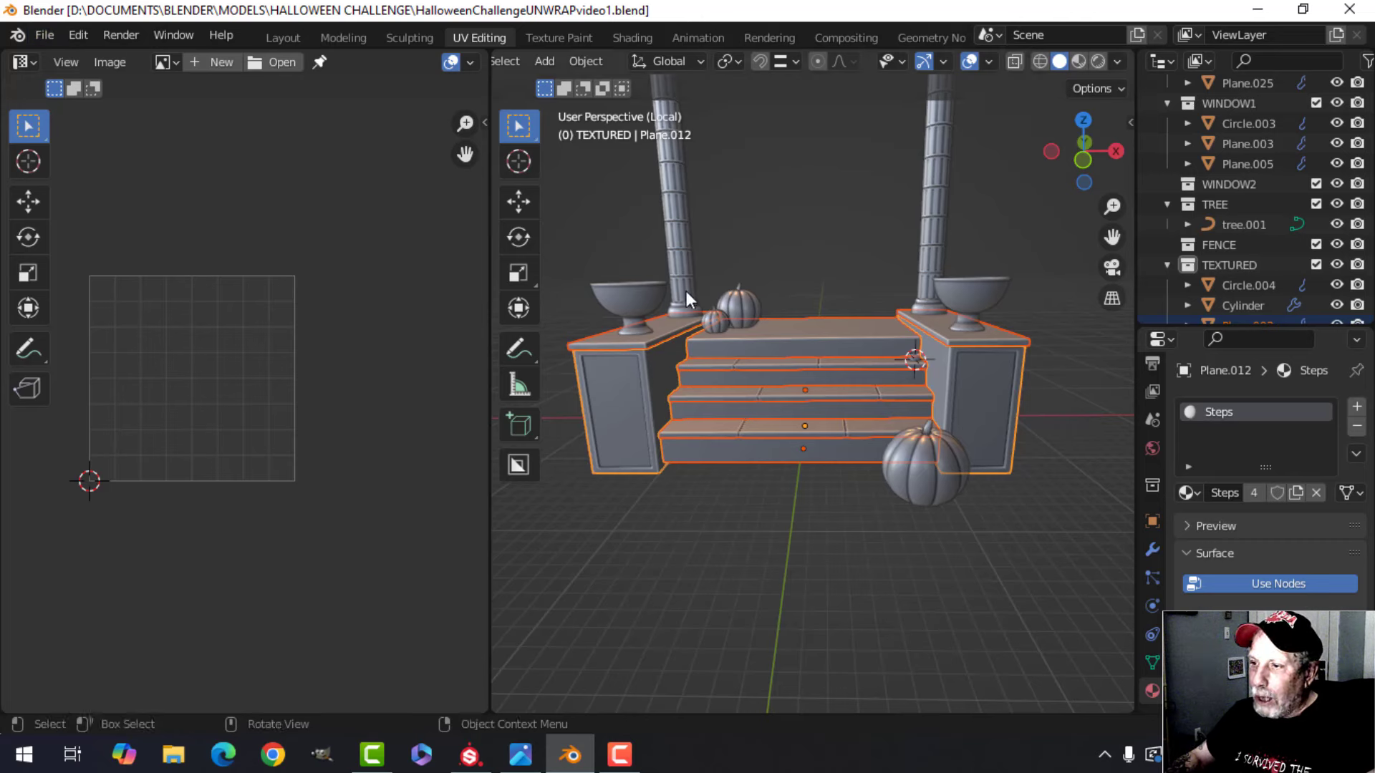
Step: Export only the selected stair objects as Steps.fbx into the EXPORT HALLOWEEN VIDEO folder
click(44, 34)
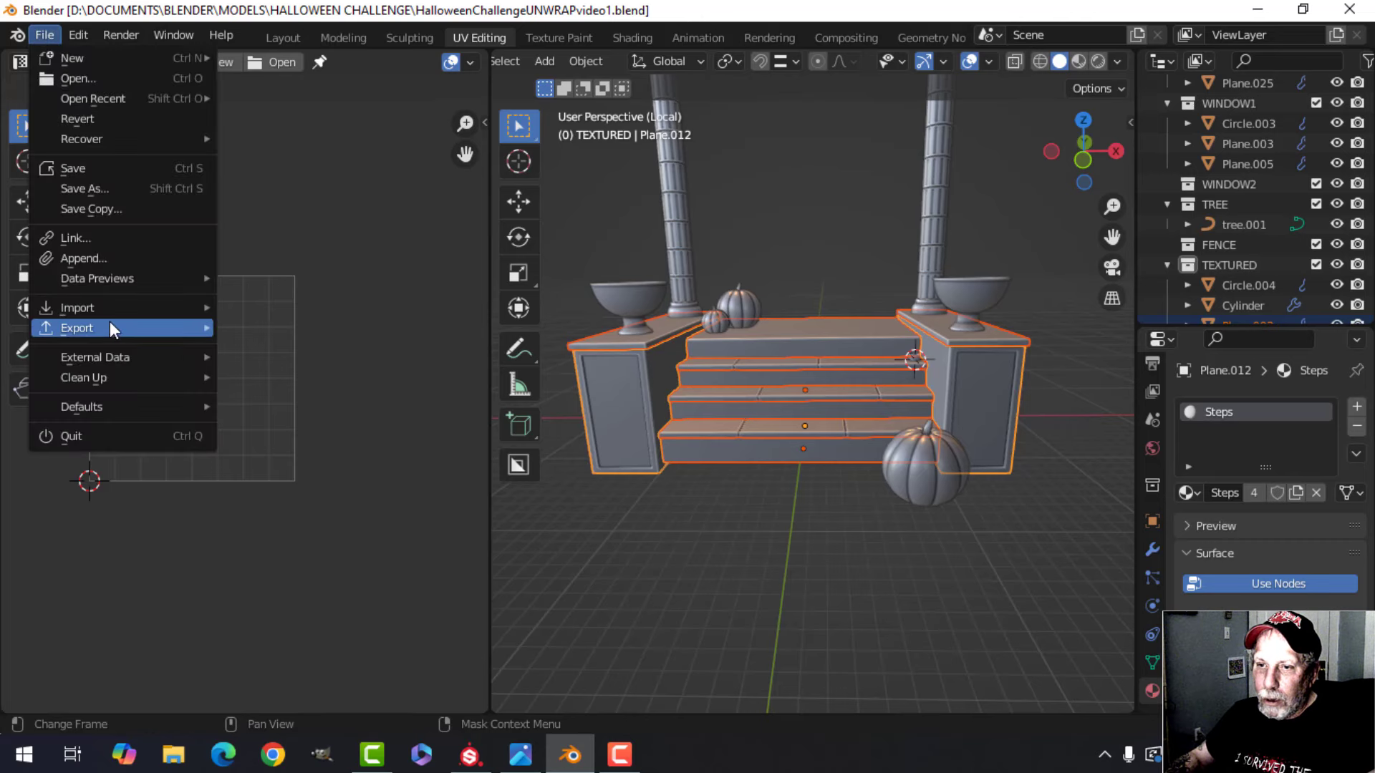
mouse_move(109, 324)
click(289, 508)
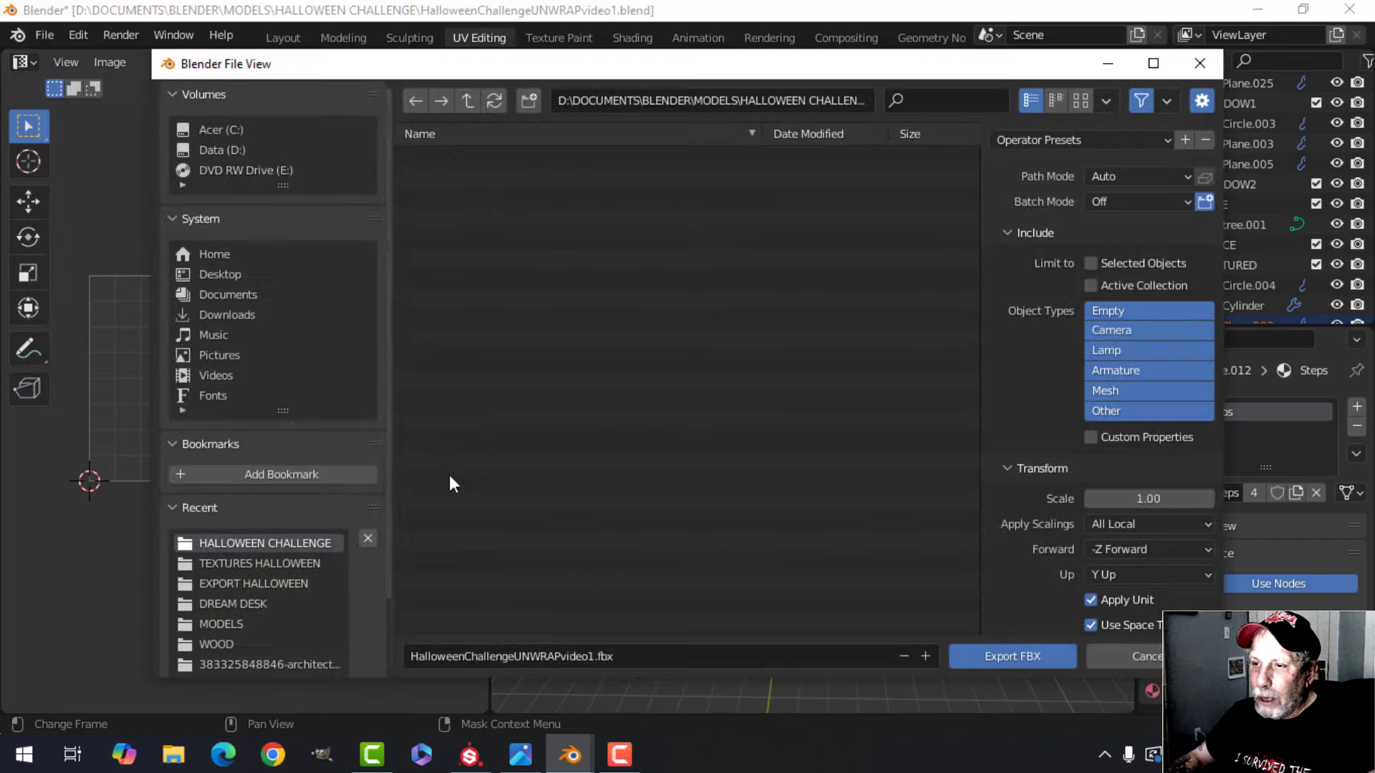
click(465, 101)
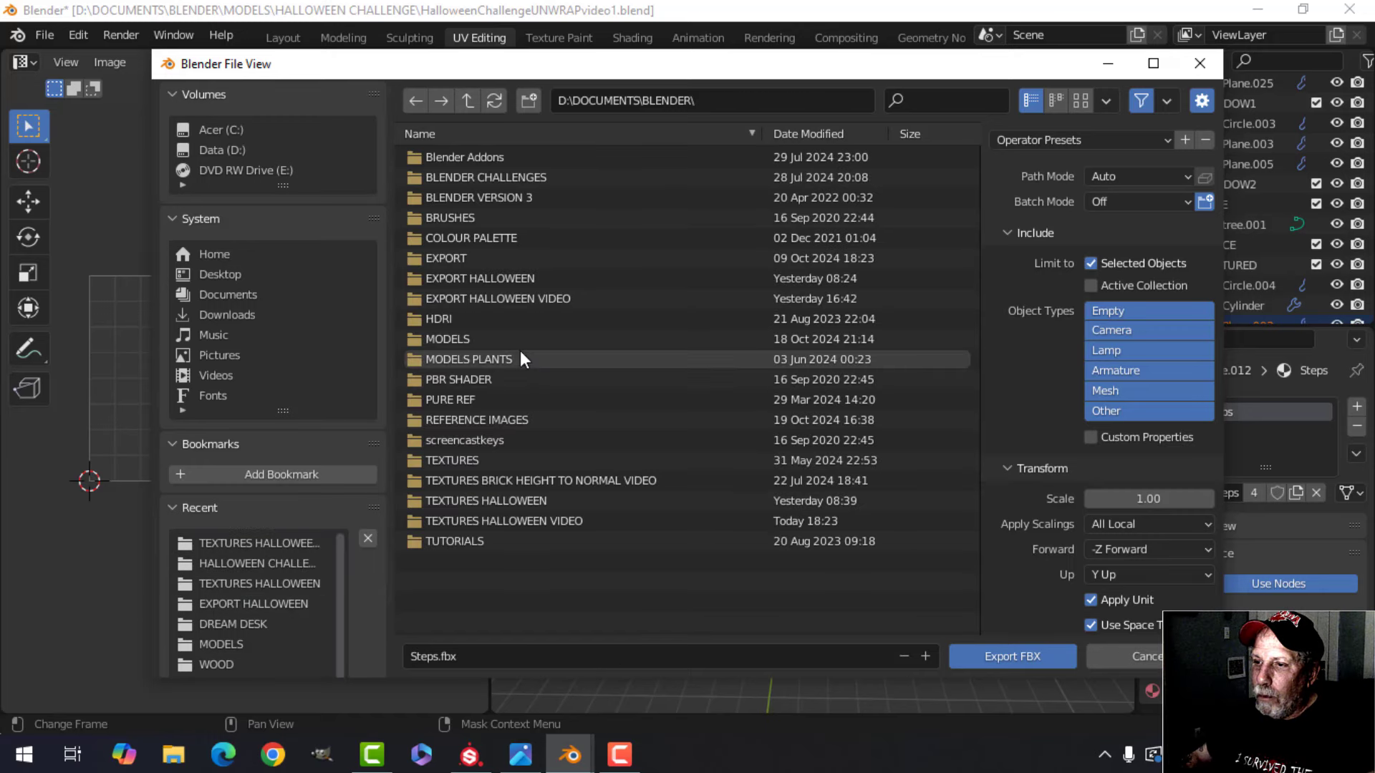
click(503, 299)
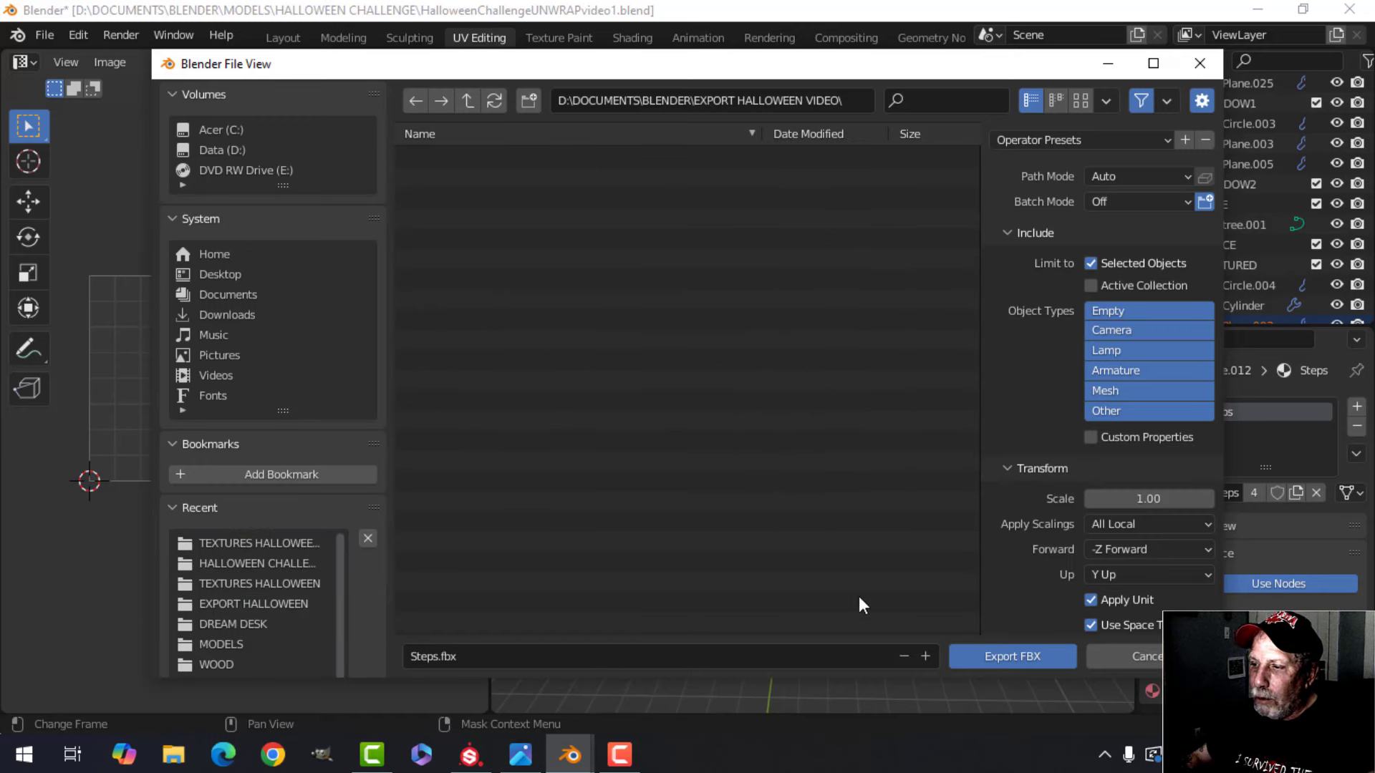
click(1006, 649)
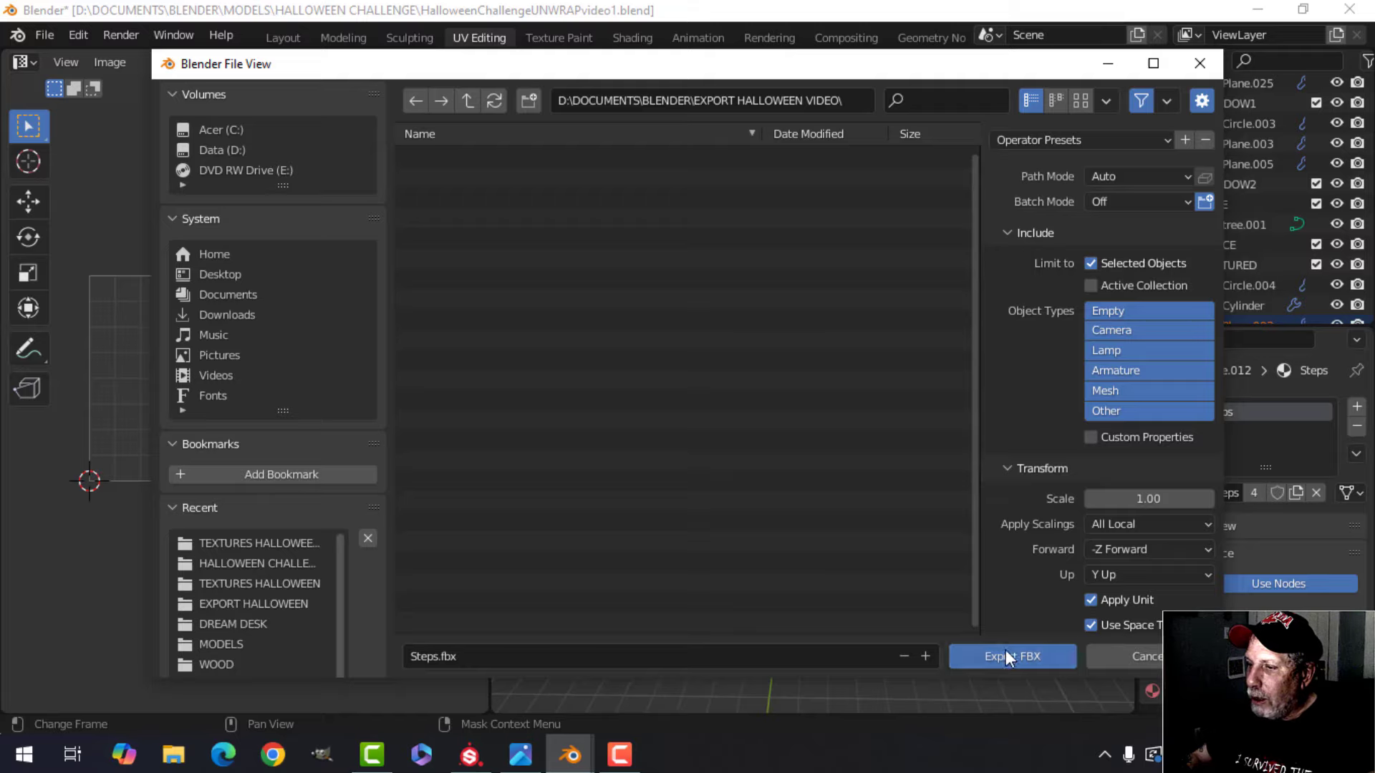
Step: Switch to Substance Painter and start a new project with the normal map format set to OpenGL
click(472, 754)
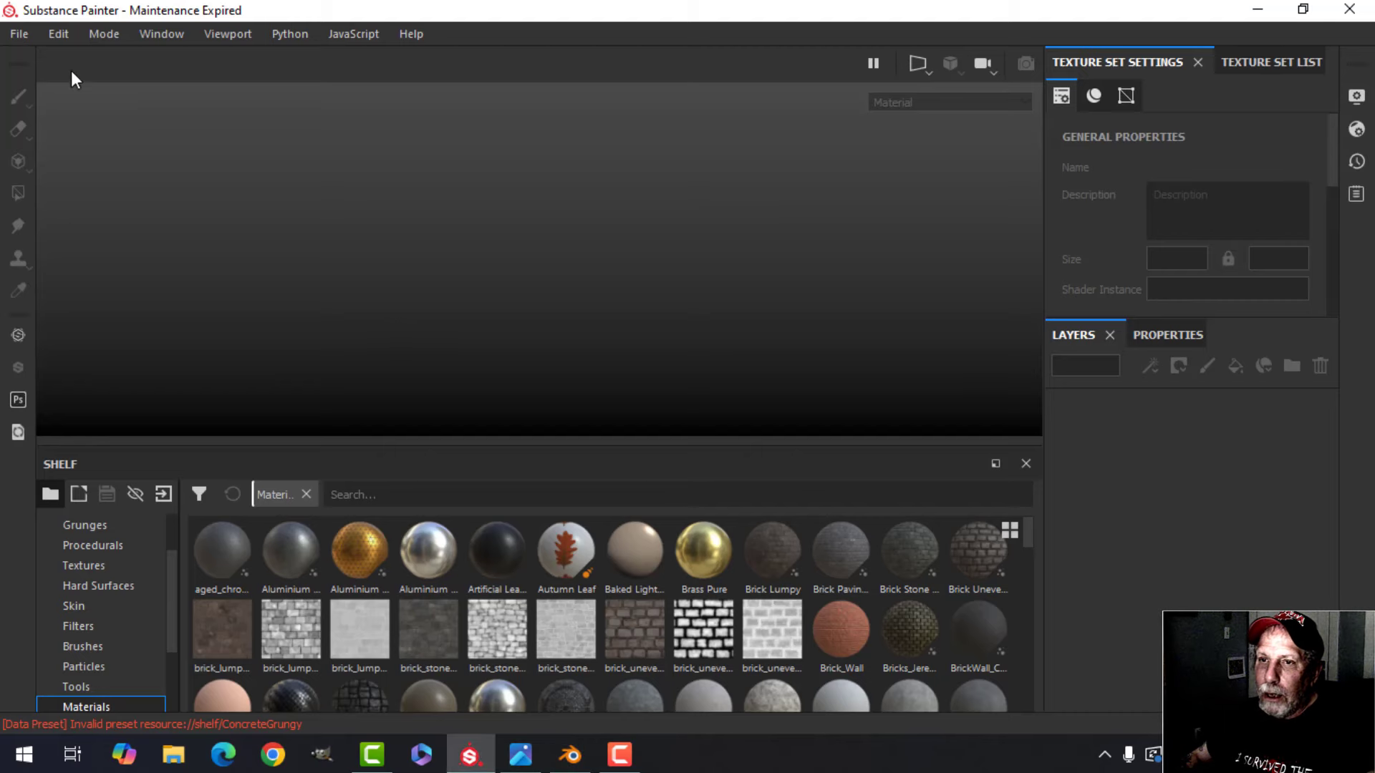
click(19, 34)
click(39, 53)
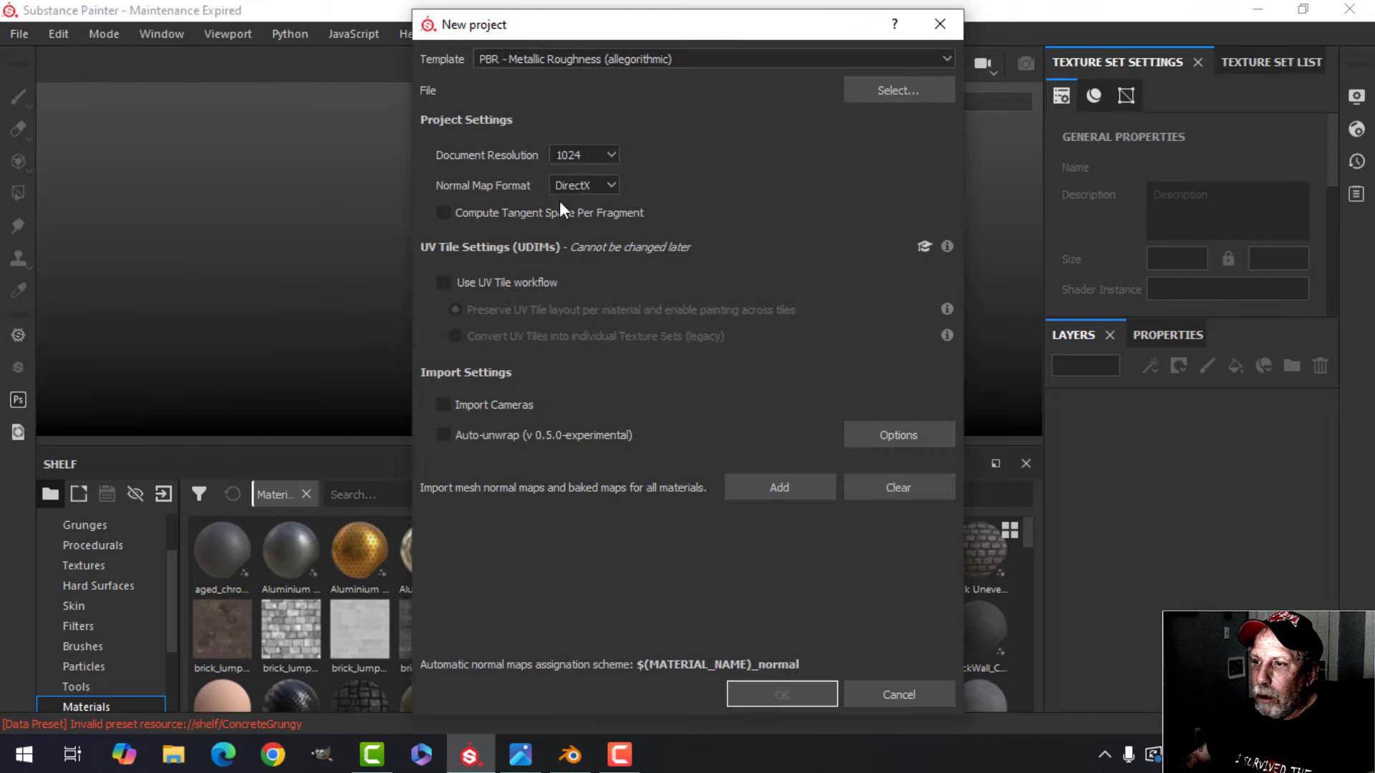
click(584, 184)
click(579, 217)
Step: Load Steps.fbx from the EXPORT HALLOWEEN VIDEO folder as the project mesh and create the project
click(897, 92)
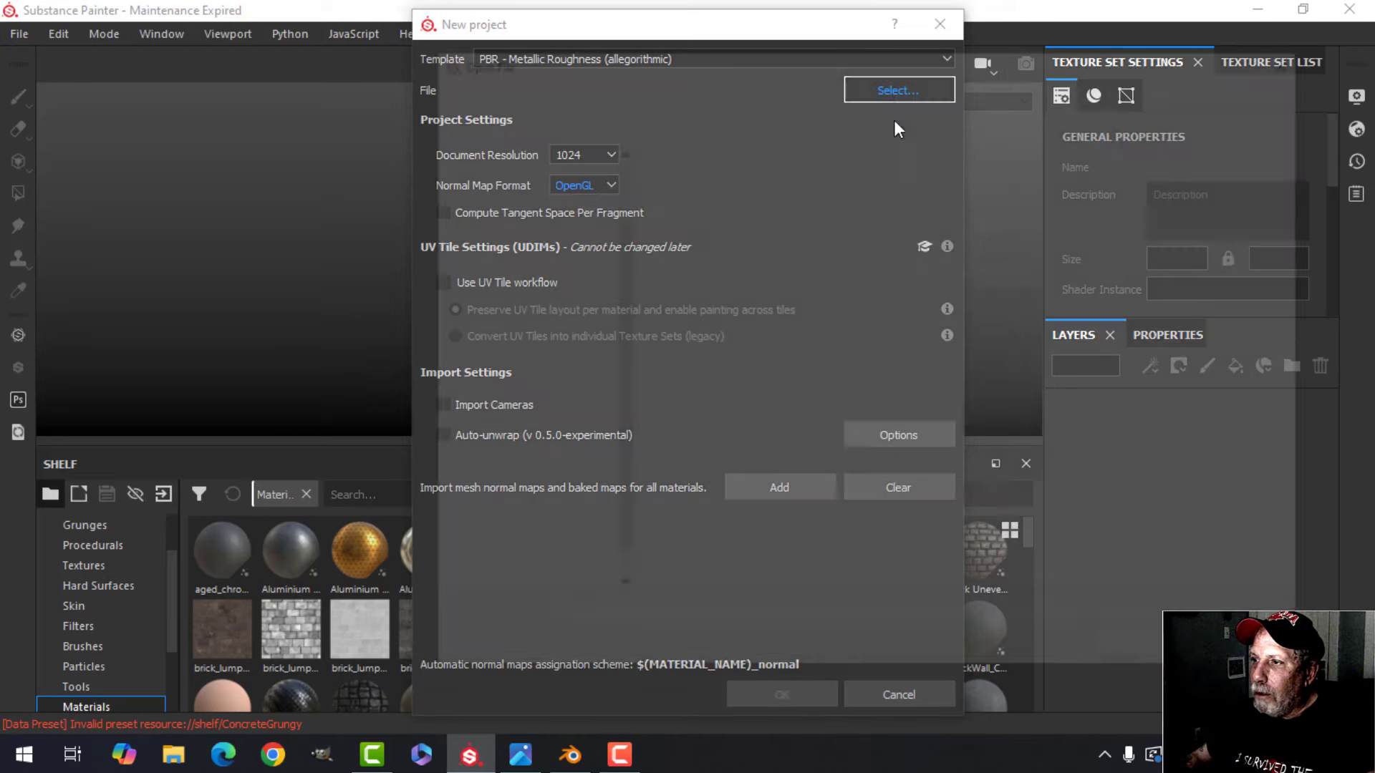
click(809, 87)
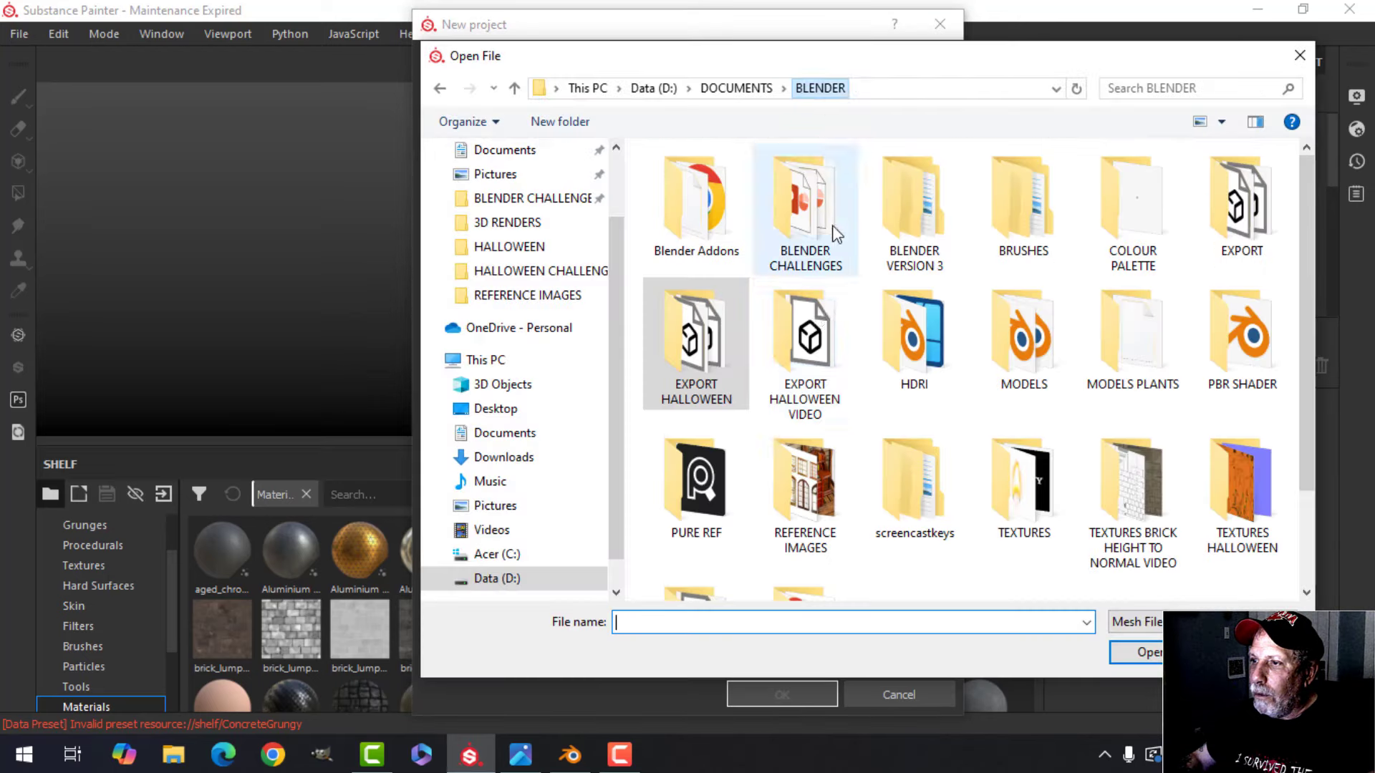
double_click(808, 347)
click(691, 181)
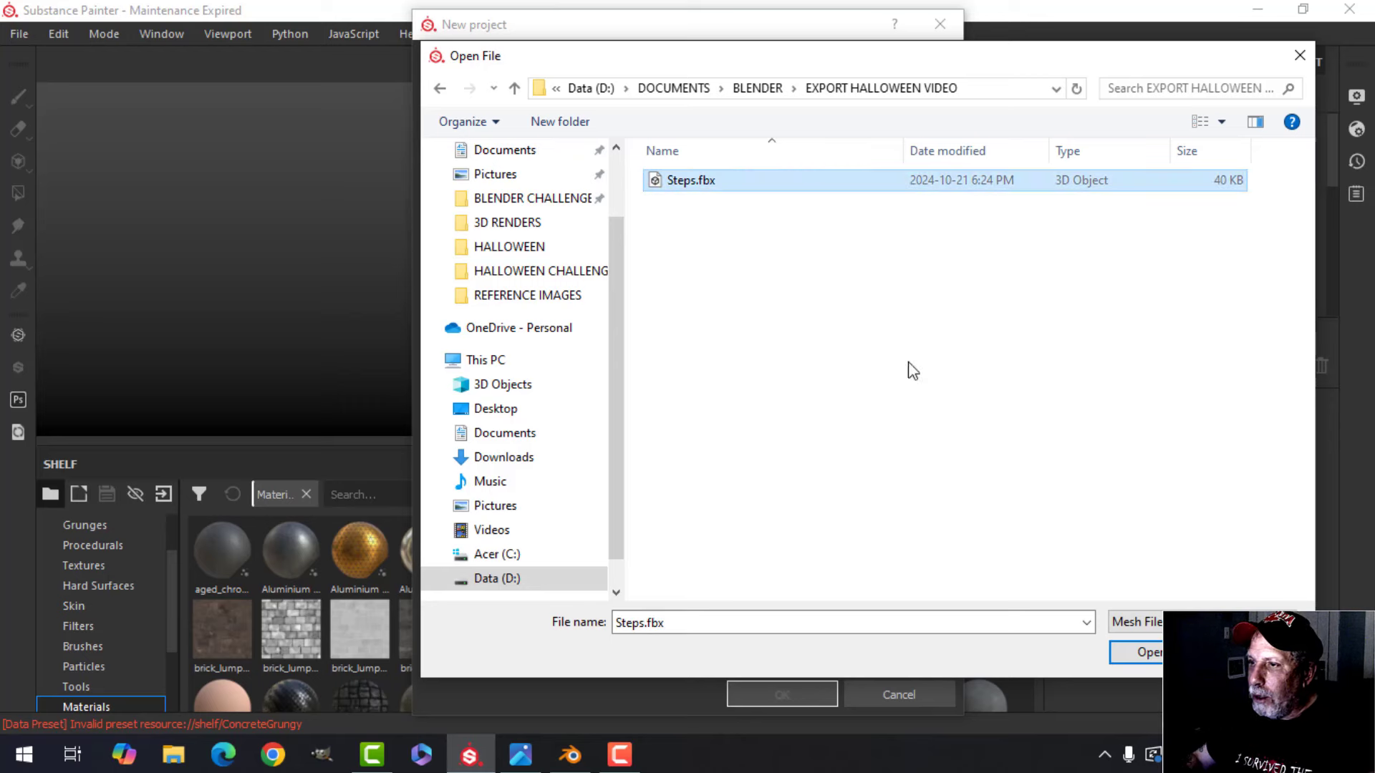
click(1119, 653)
click(810, 692)
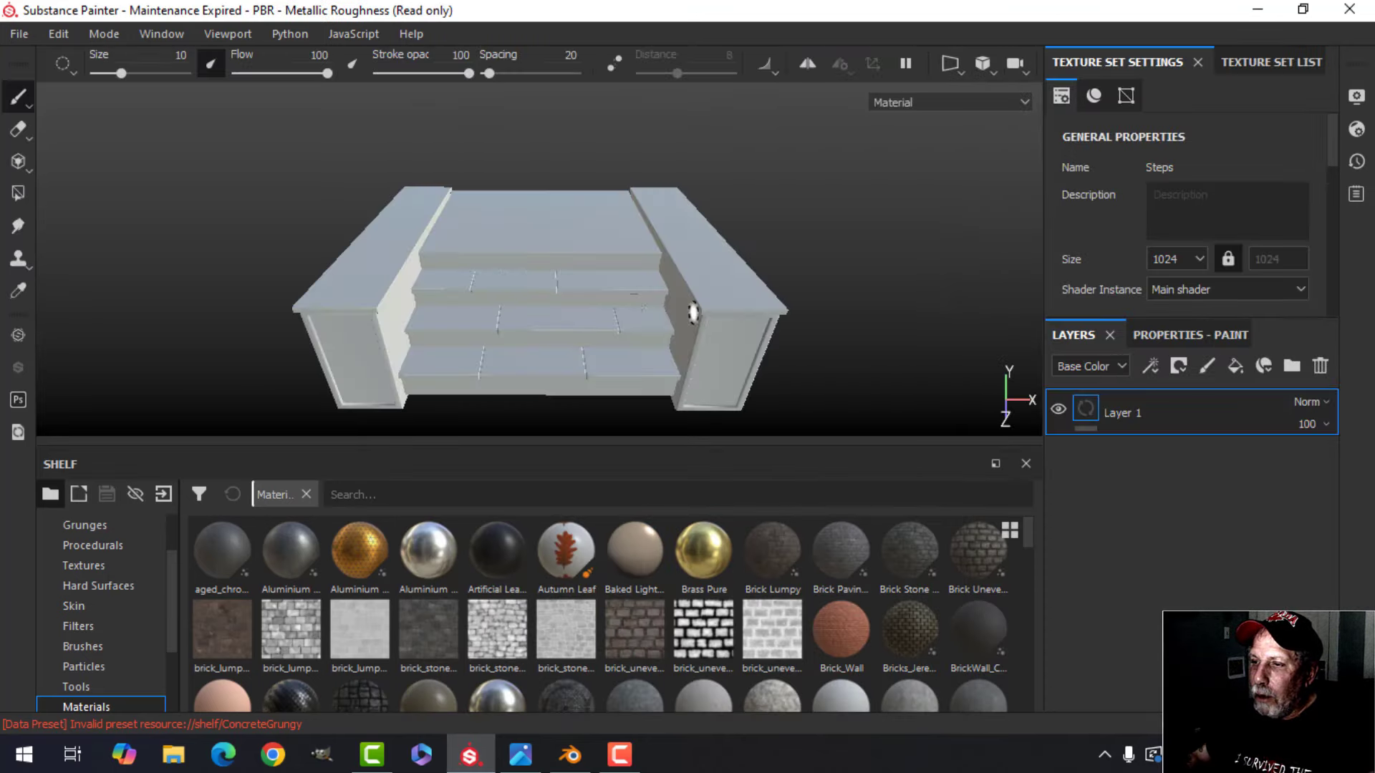
Step: Bake the stair mesh maps at an output size of 2048, leaving out the ID and Thickness maps
alt+drag(693, 312, 570, 256)
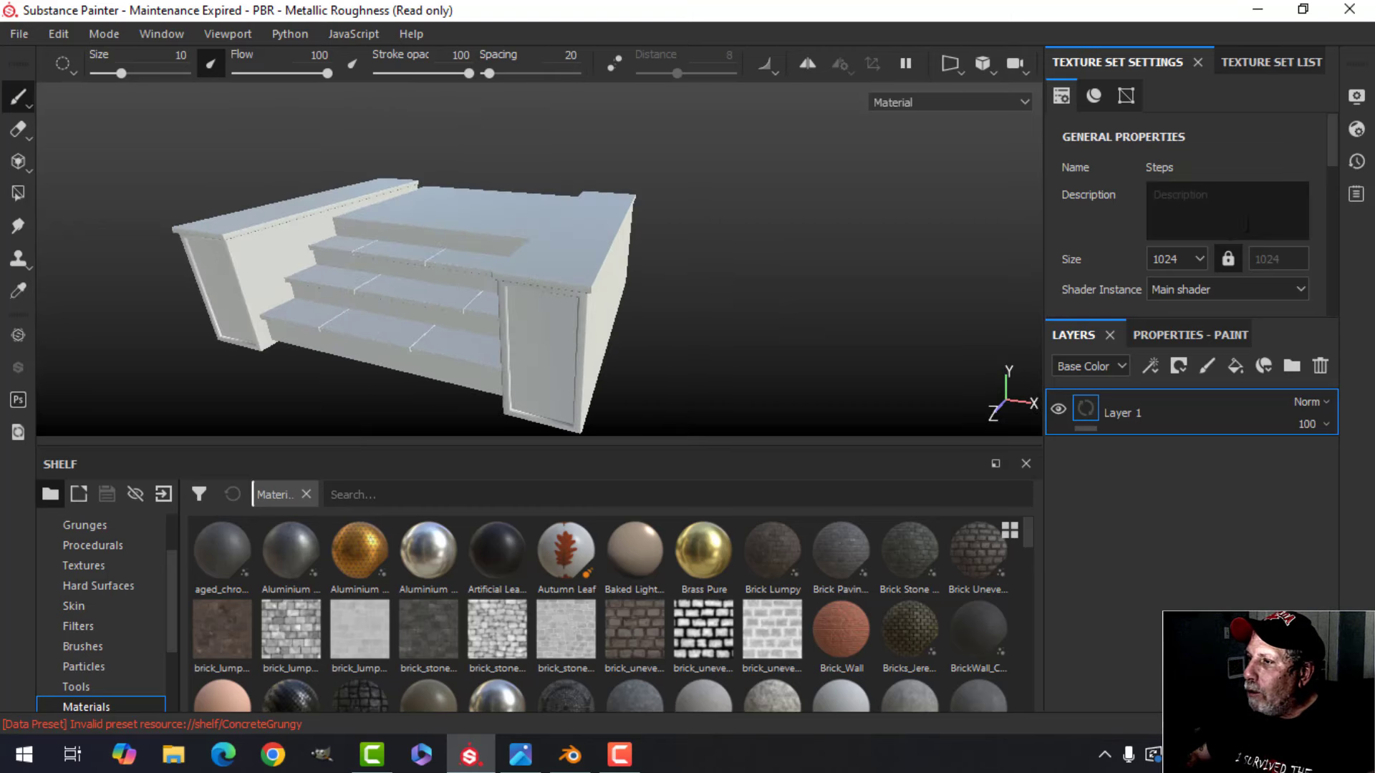
scroll(1226, 242, down, 8)
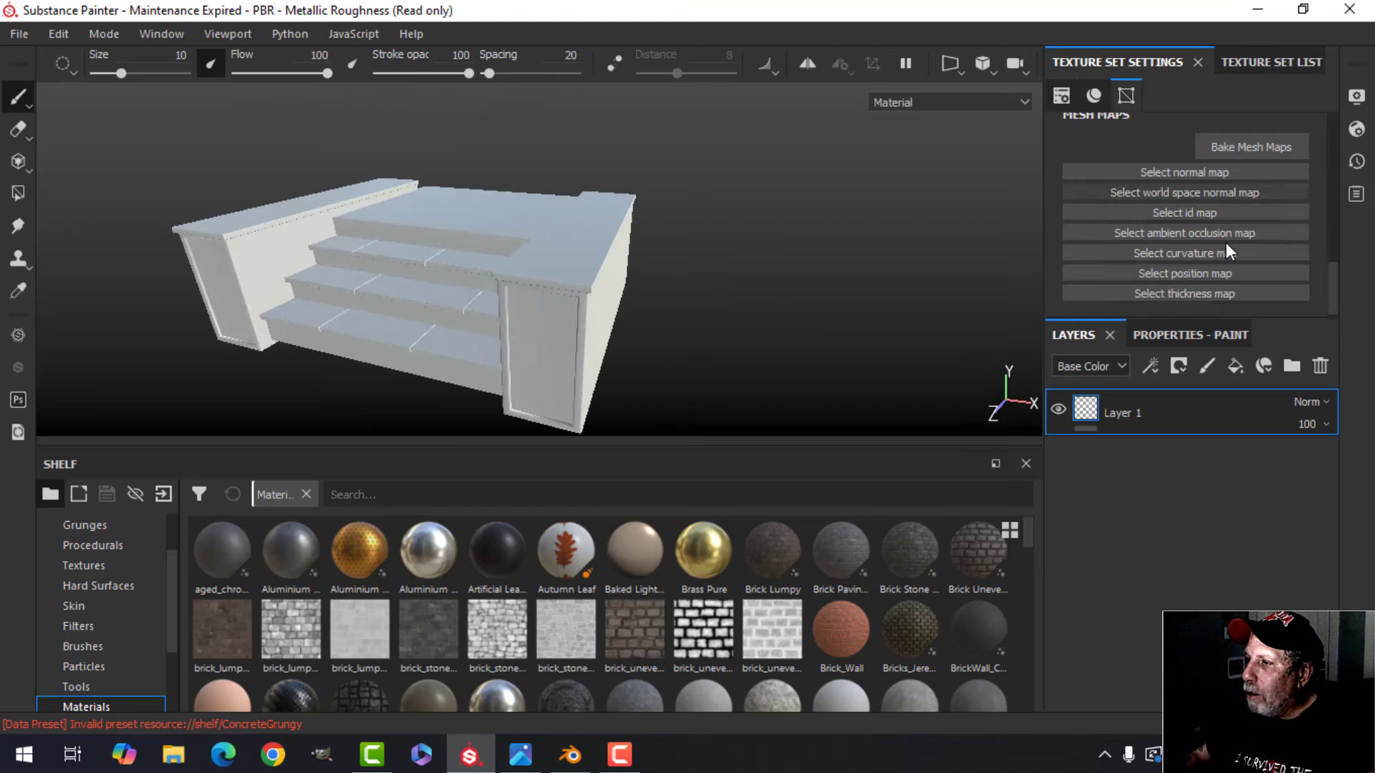
click(1221, 147)
click(699, 96)
click(656, 186)
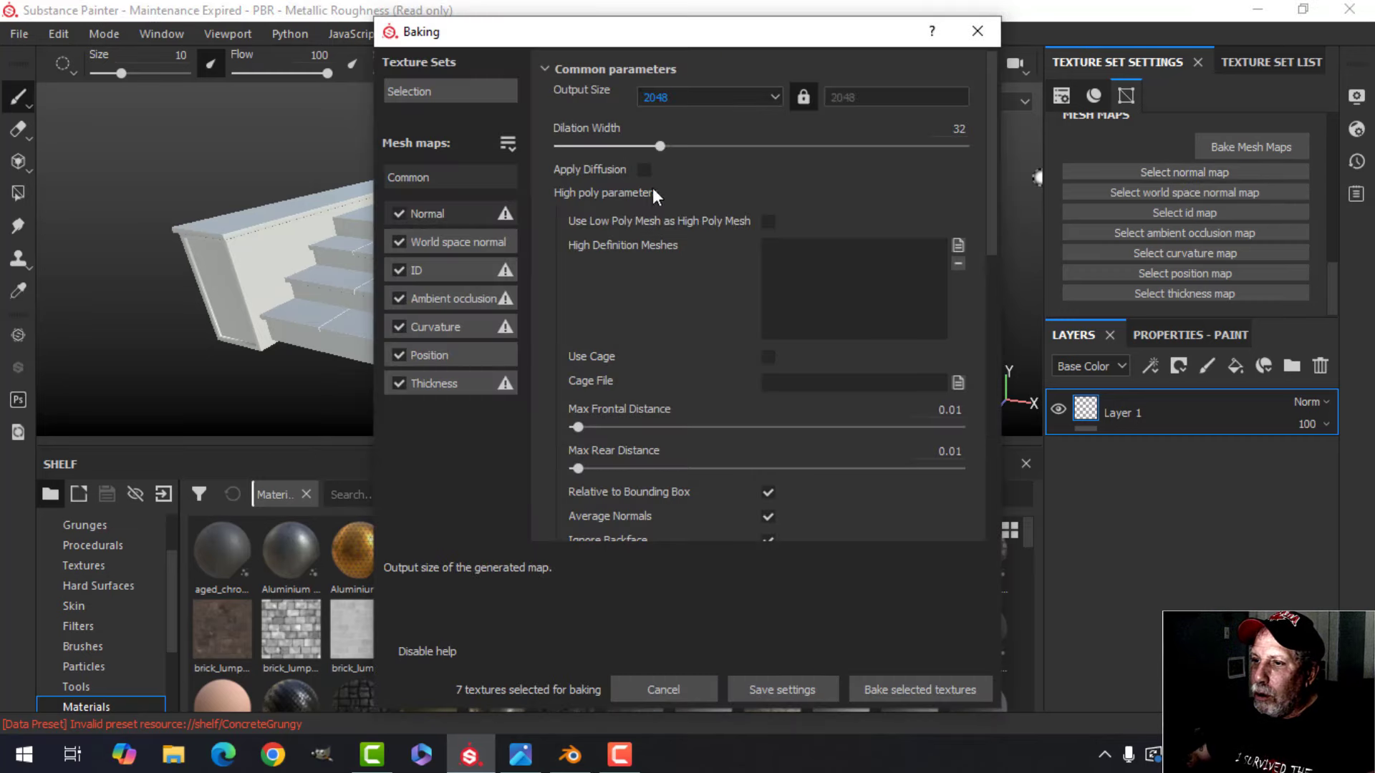
click(399, 269)
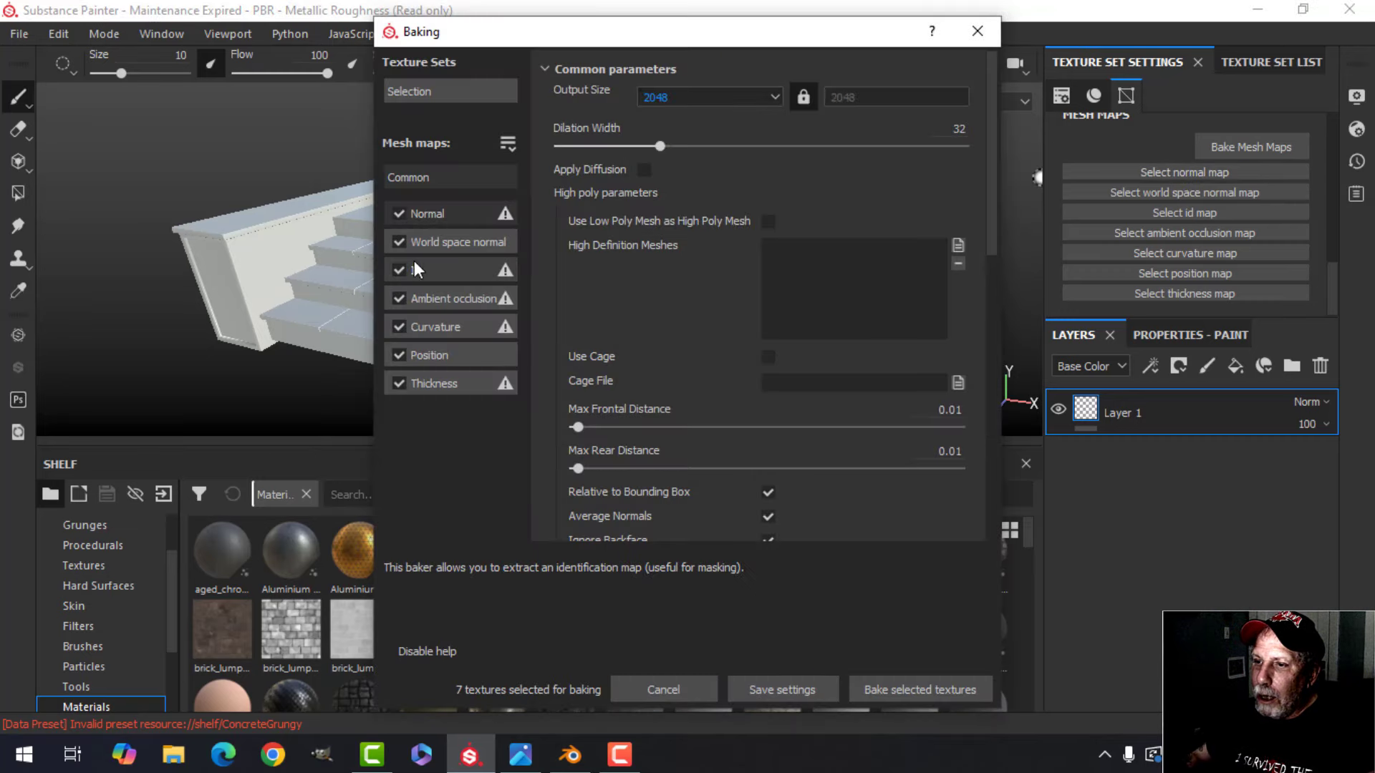
click(401, 385)
click(902, 690)
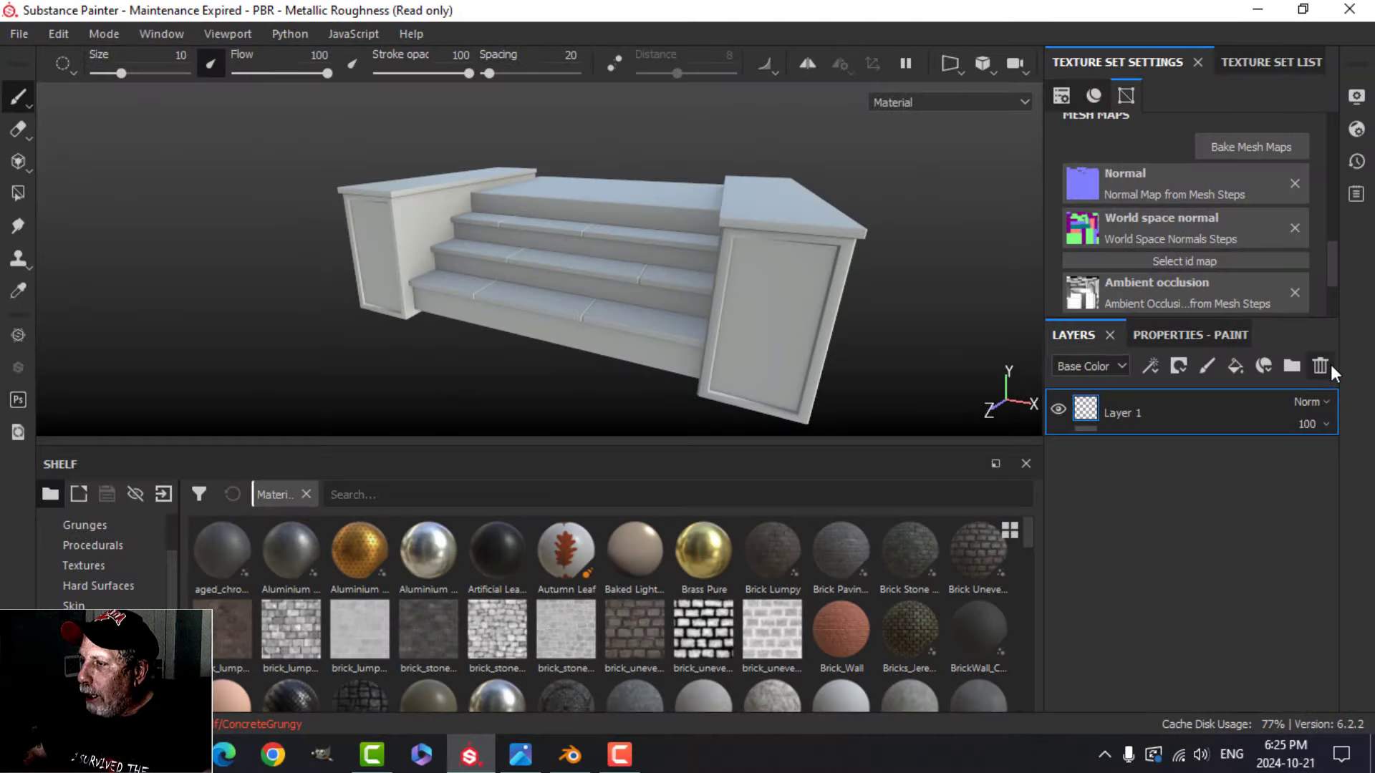
Step: Delete the default paint layer and apply the Concrete Dusty material to the stairs
click(1325, 366)
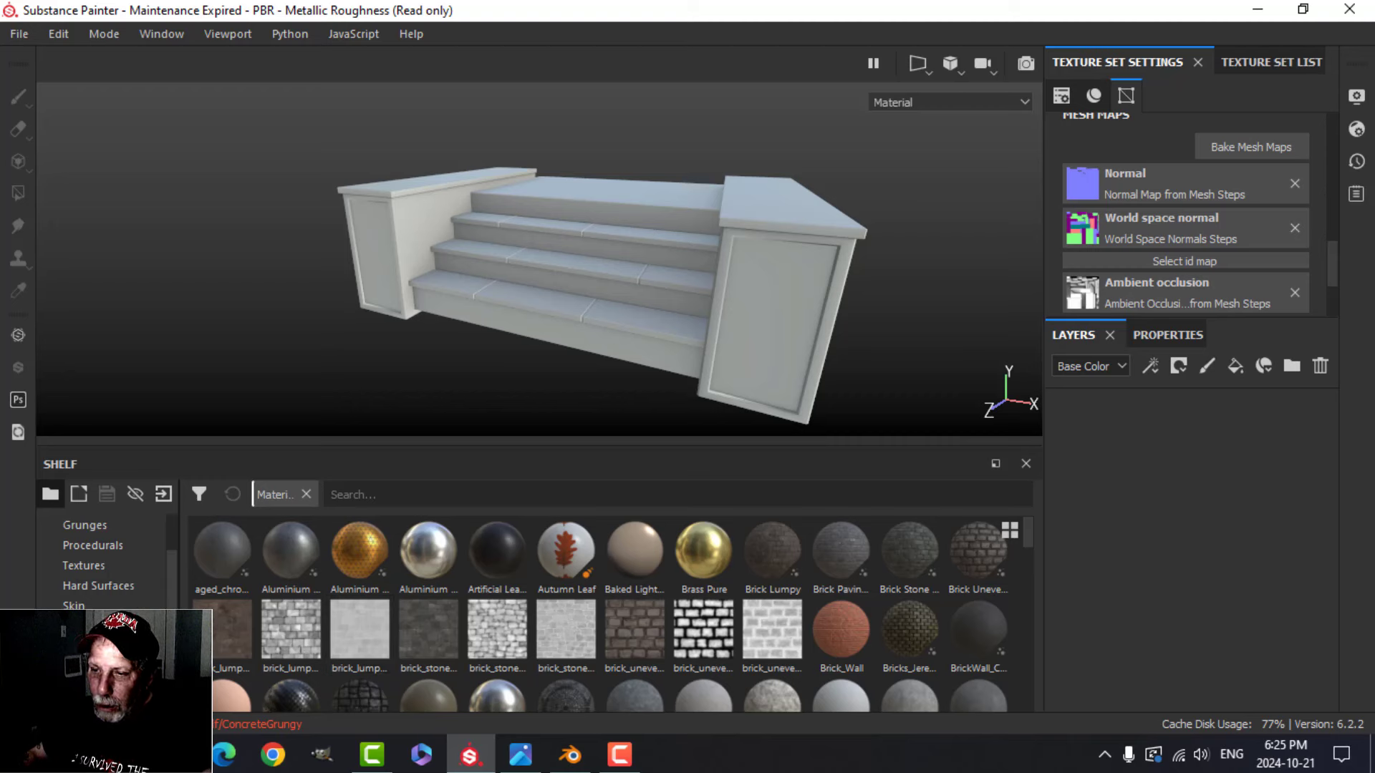
text(conc)
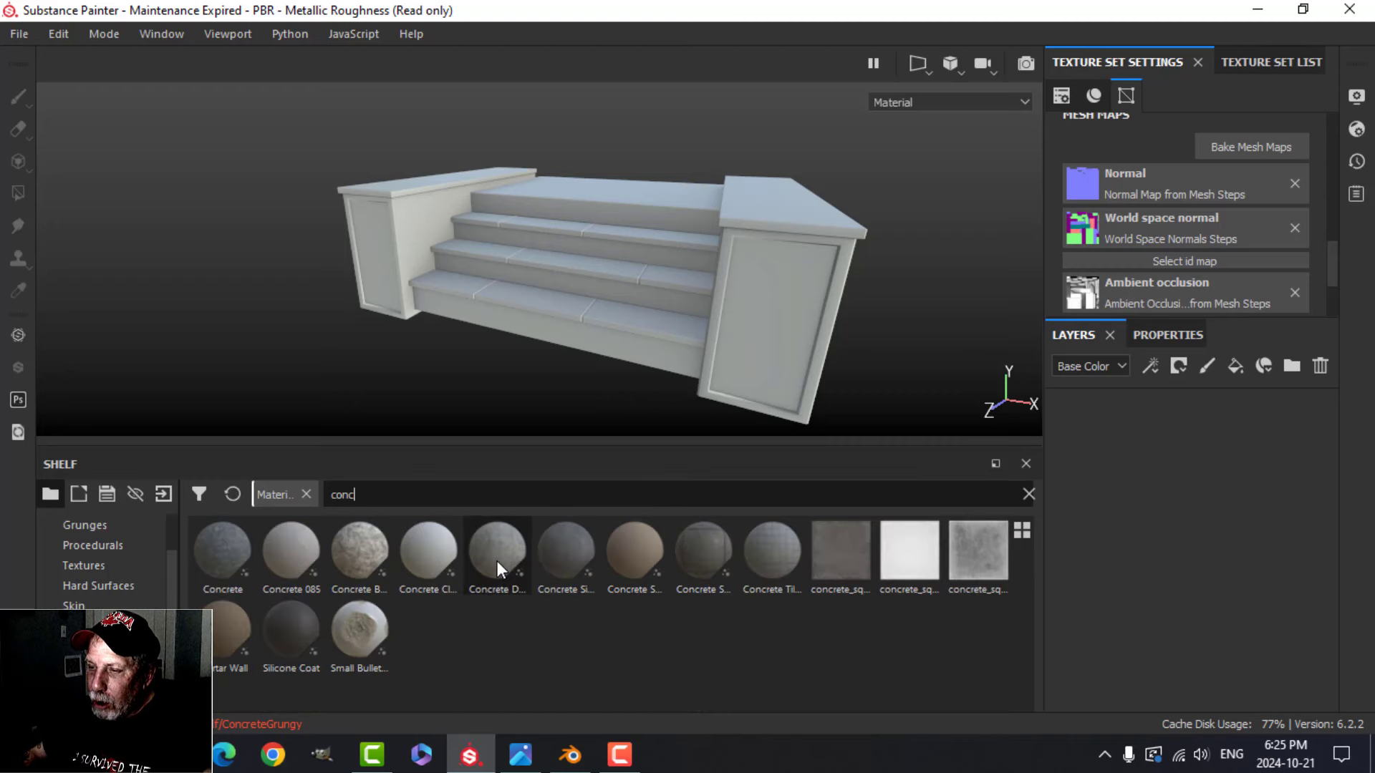
drag(497, 560, 829, 291)
alt+right_drag(788, 306, 669, 291)
mouse_move(669, 291)
alt+mouse_down()
mouse_move(623, 329)
mouse_move(633, 312)
mouse_move(676, 315)
alt+mouse_up()
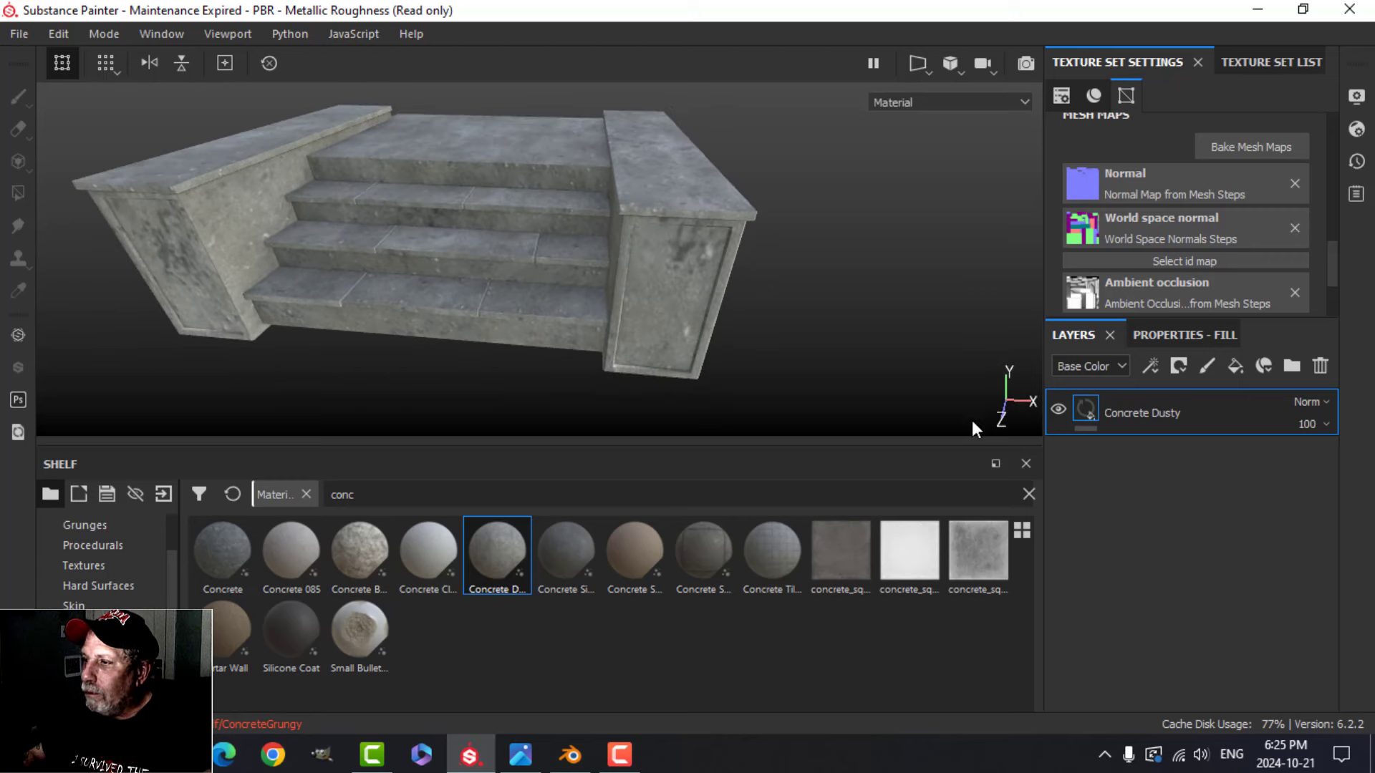
Step: Switch the Concrete Dusty layer to Tri-planar projection and hide its 3D projection manipulator
click(1174, 412)
click(1162, 439)
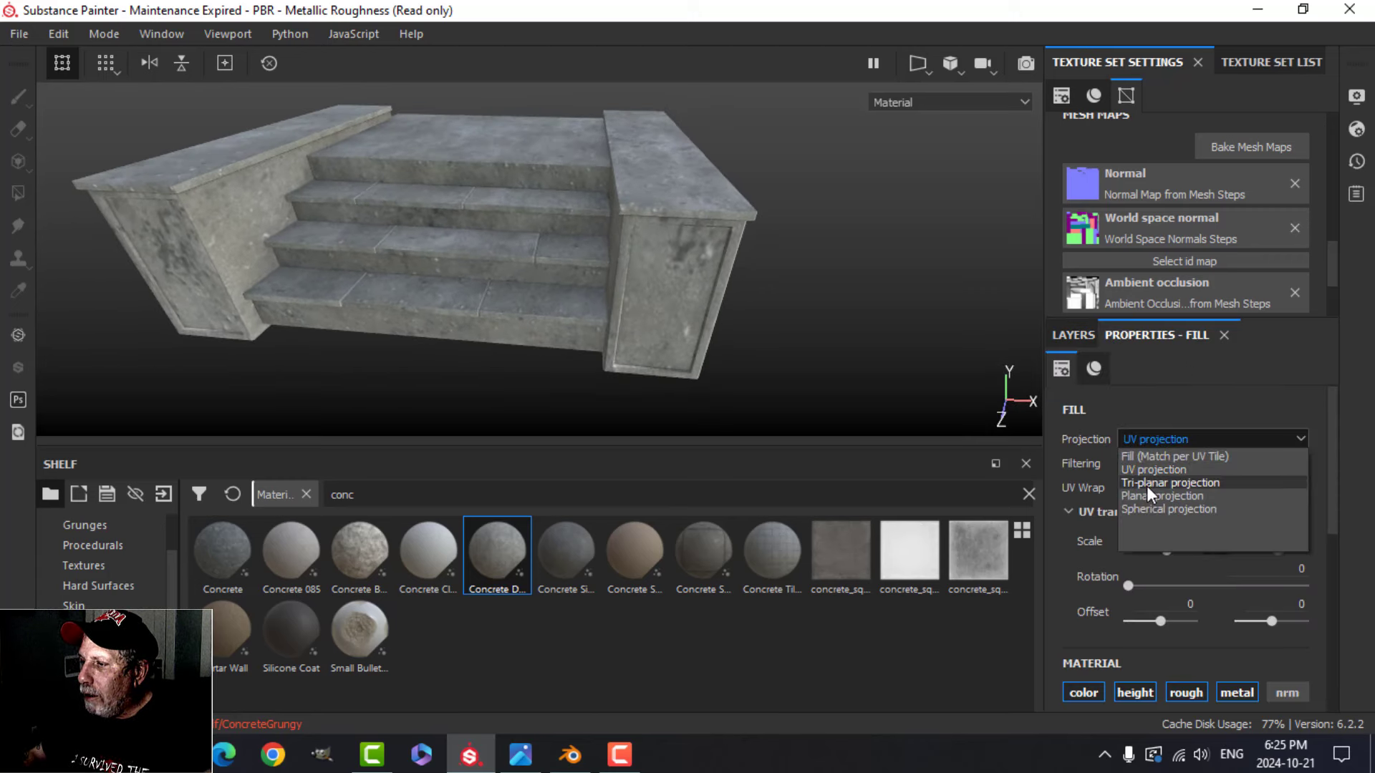
click(1170, 483)
alt+drag(645, 400, 513, 304)
click(62, 63)
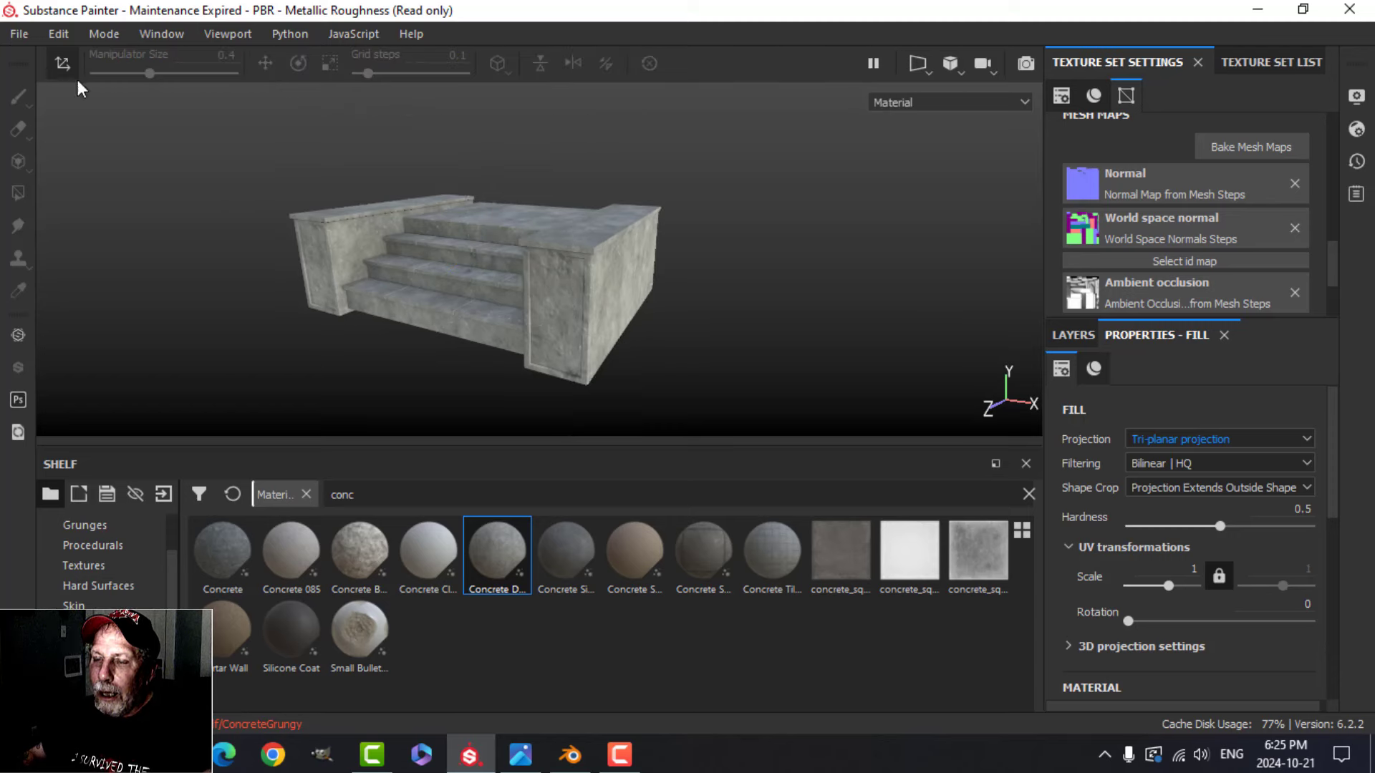
alt+drag(716, 315, 616, 342)
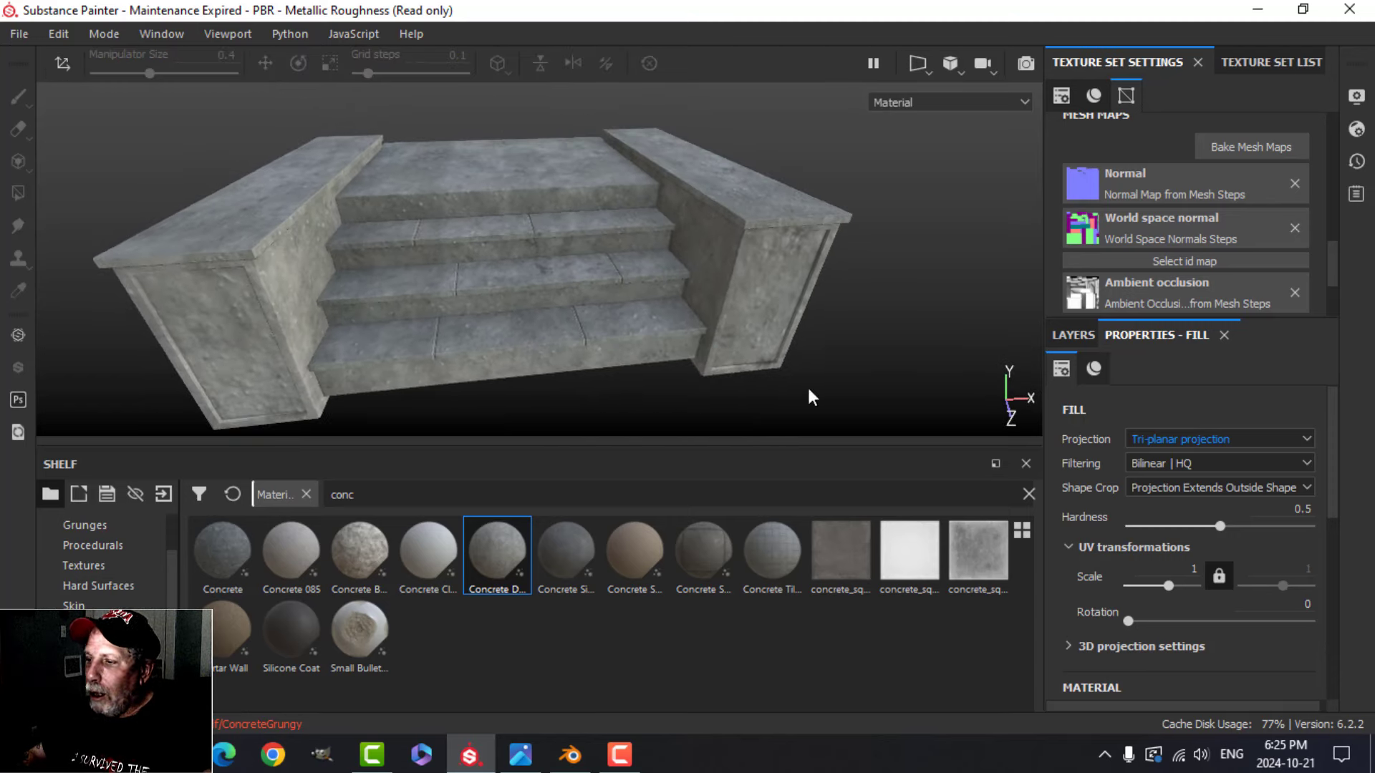
Step: Reduce the Concrete Dusty material's Dirt Amount to 0.24
scroll(1228, 607, down, 6)
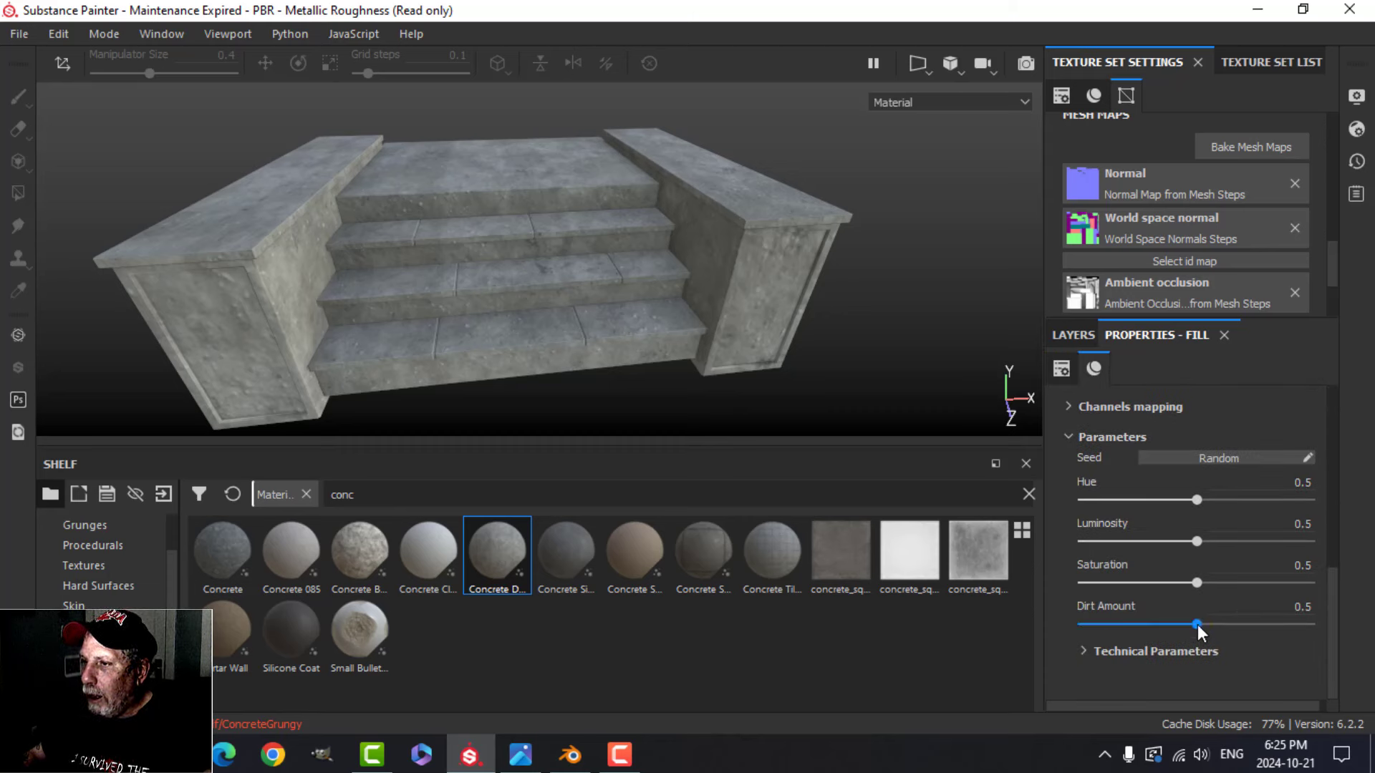
drag(1198, 625, 1136, 626)
alt+drag(535, 299, 632, 304)
Step: Add a fill layer above Concrete Dusty and limit it to the color and roughness channels
click(1074, 335)
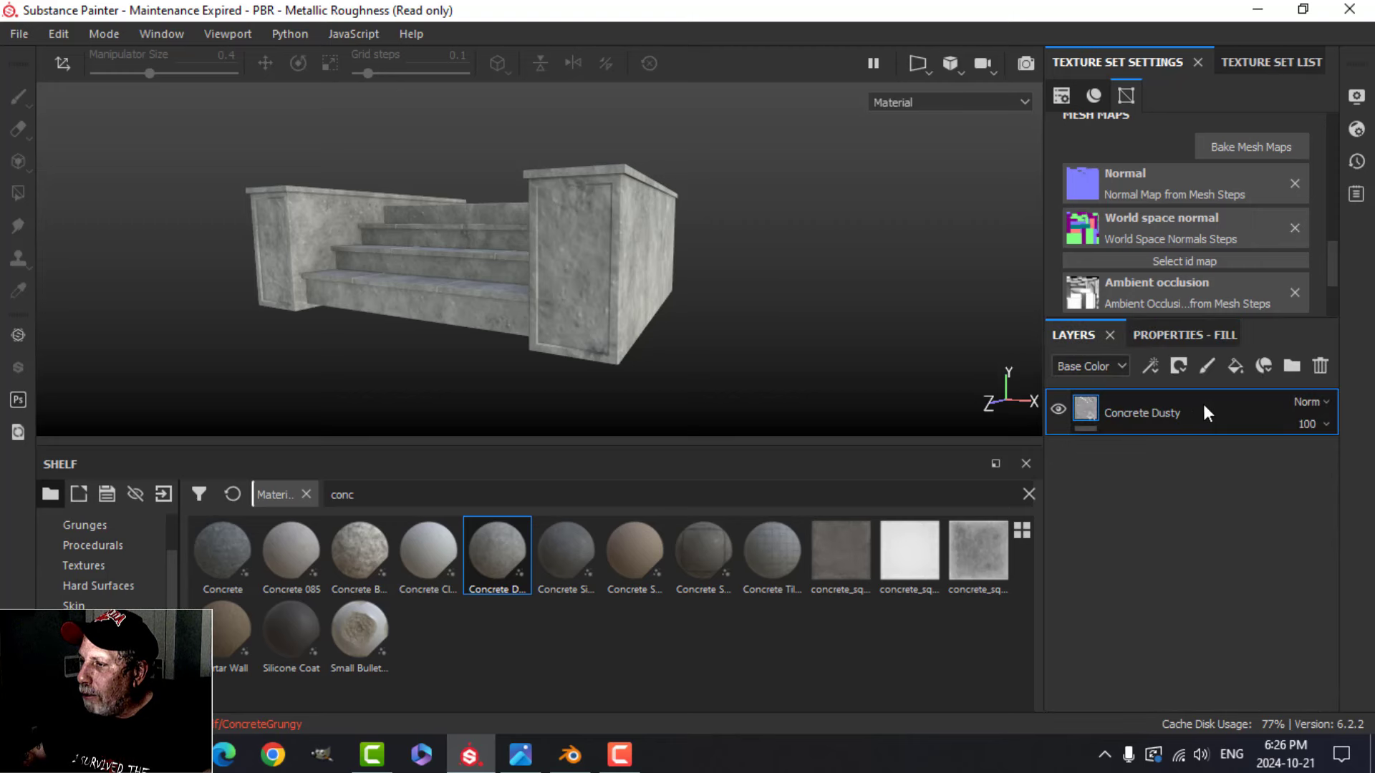
click(1200, 335)
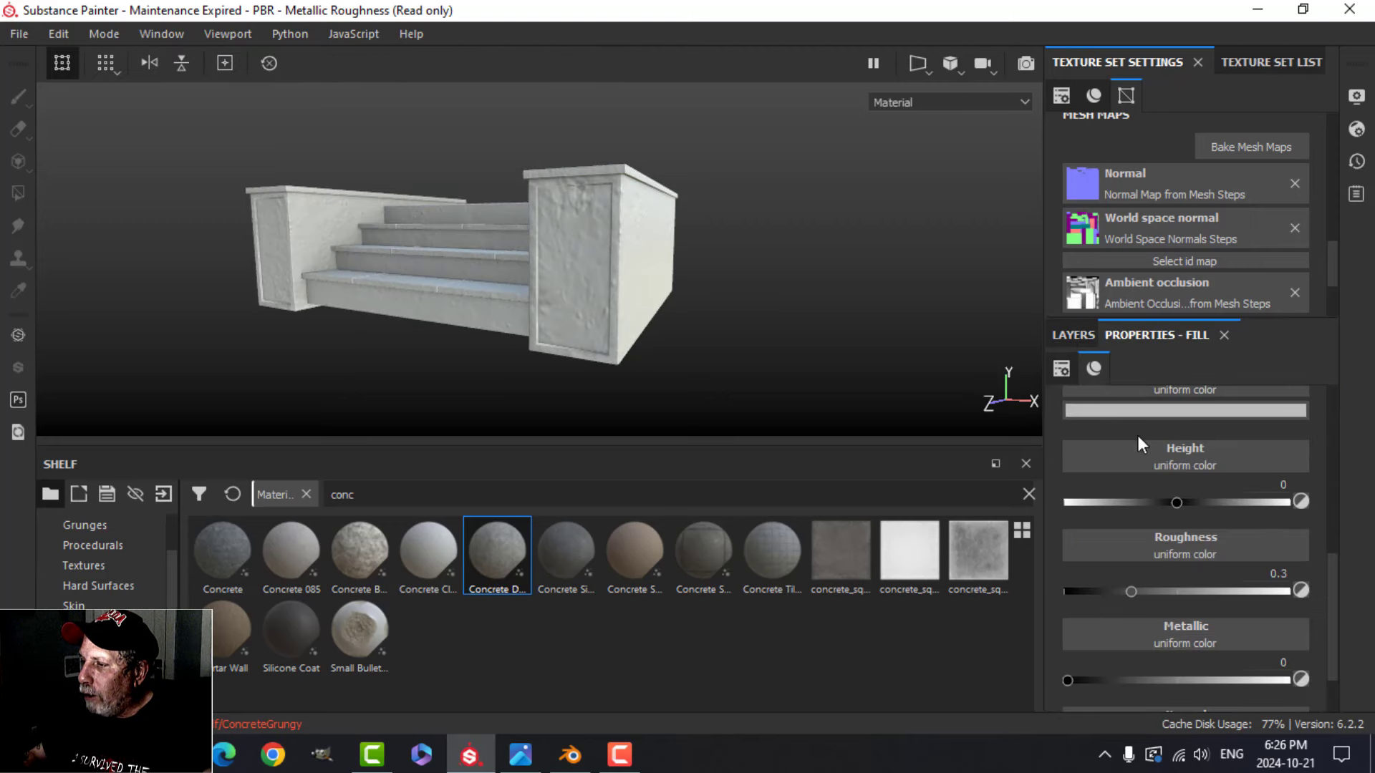
scroll(1139, 444, up, 3)
alt+click(1088, 511)
click(1193, 514)
scroll(1202, 579, down, 2)
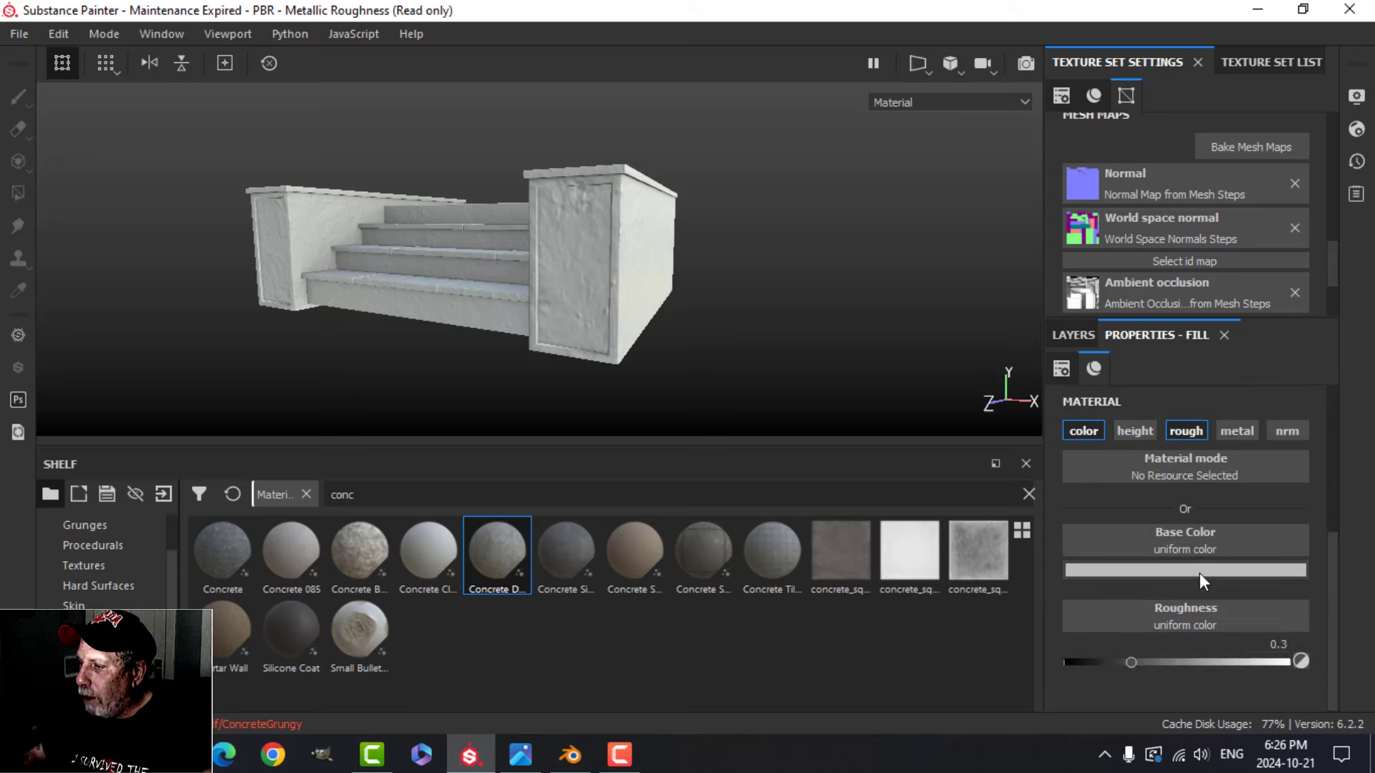
Step: Set the fill layer's roughness to 1 and its base color to a very dark brown
drag(1143, 663, 1314, 666)
click(1220, 573)
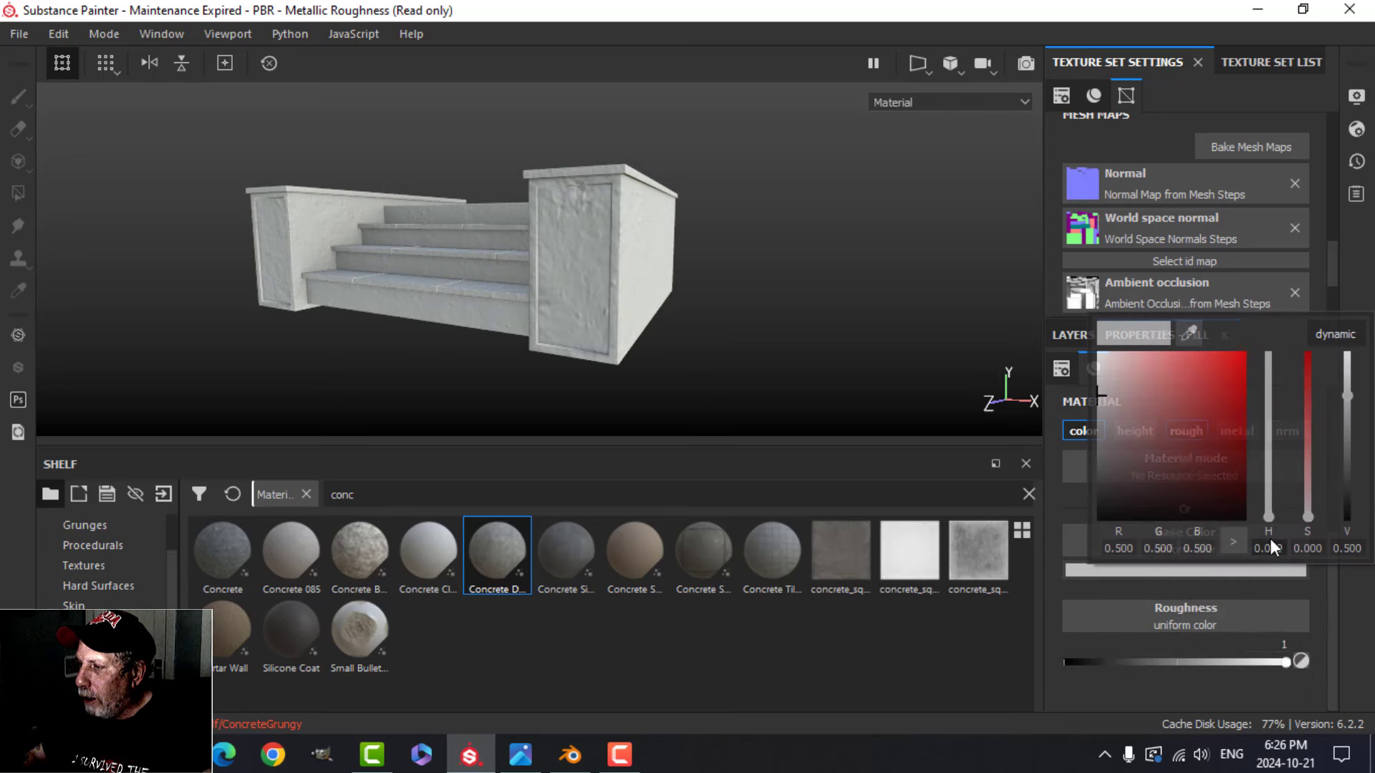
drag(1271, 509, 1270, 505)
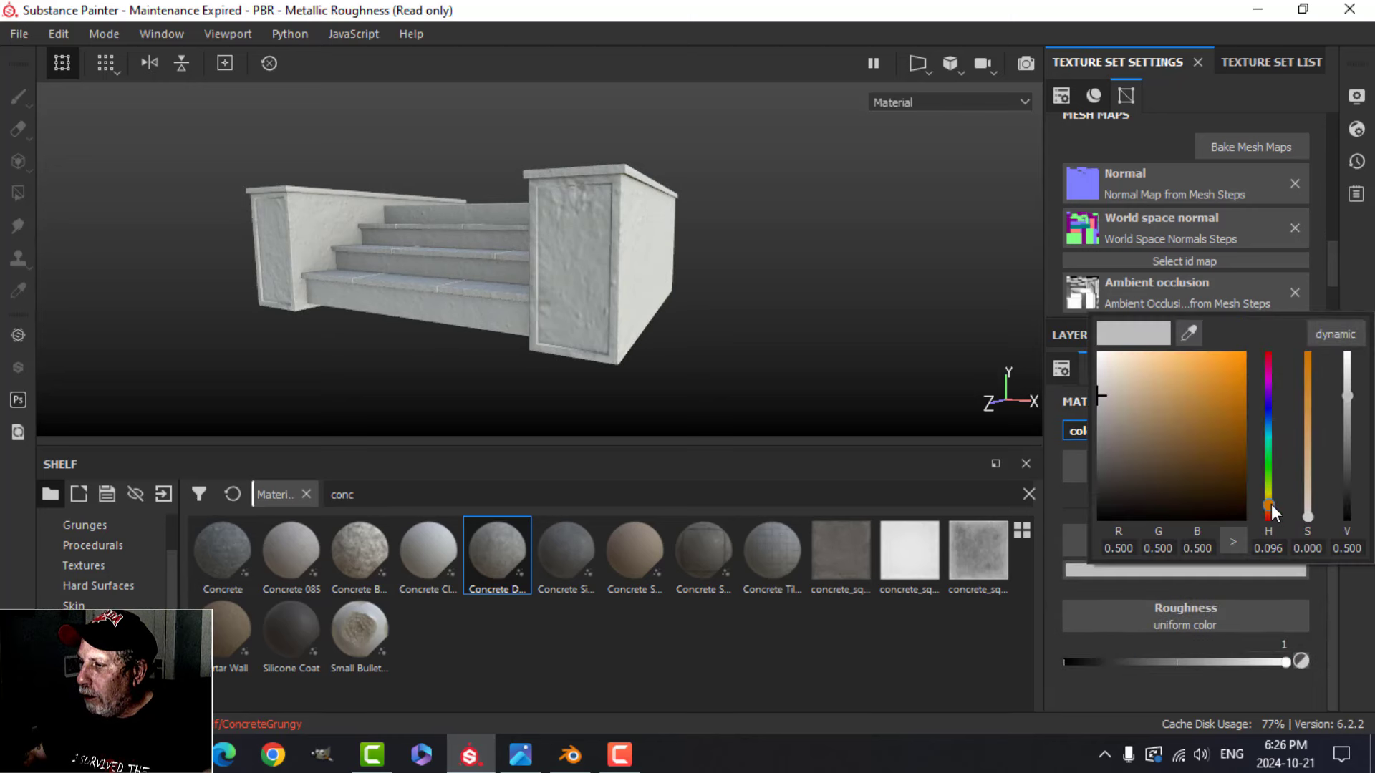
click(1218, 497)
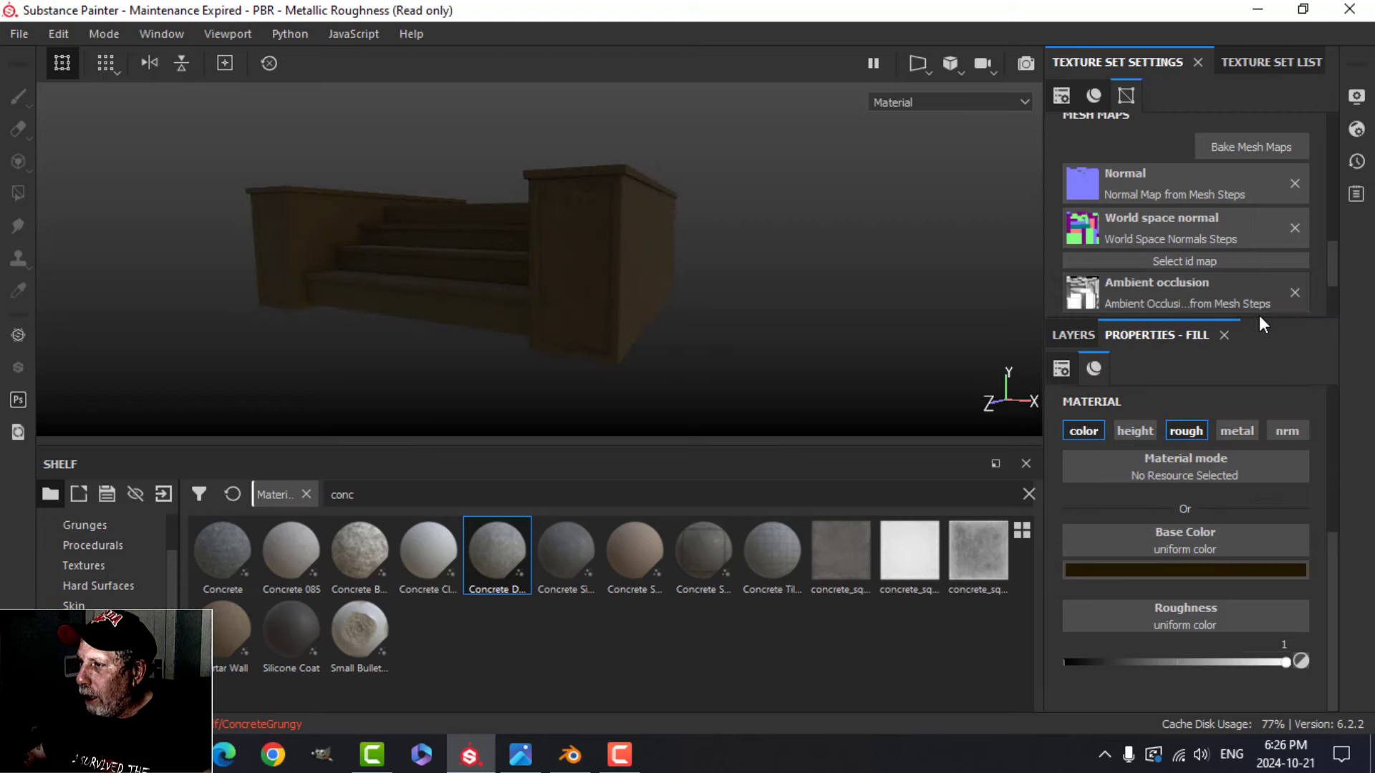
Step: Give the dark brown fill layer a black mask and drive it with a Dirt generator
click(1072, 335)
click(1179, 366)
click(1197, 410)
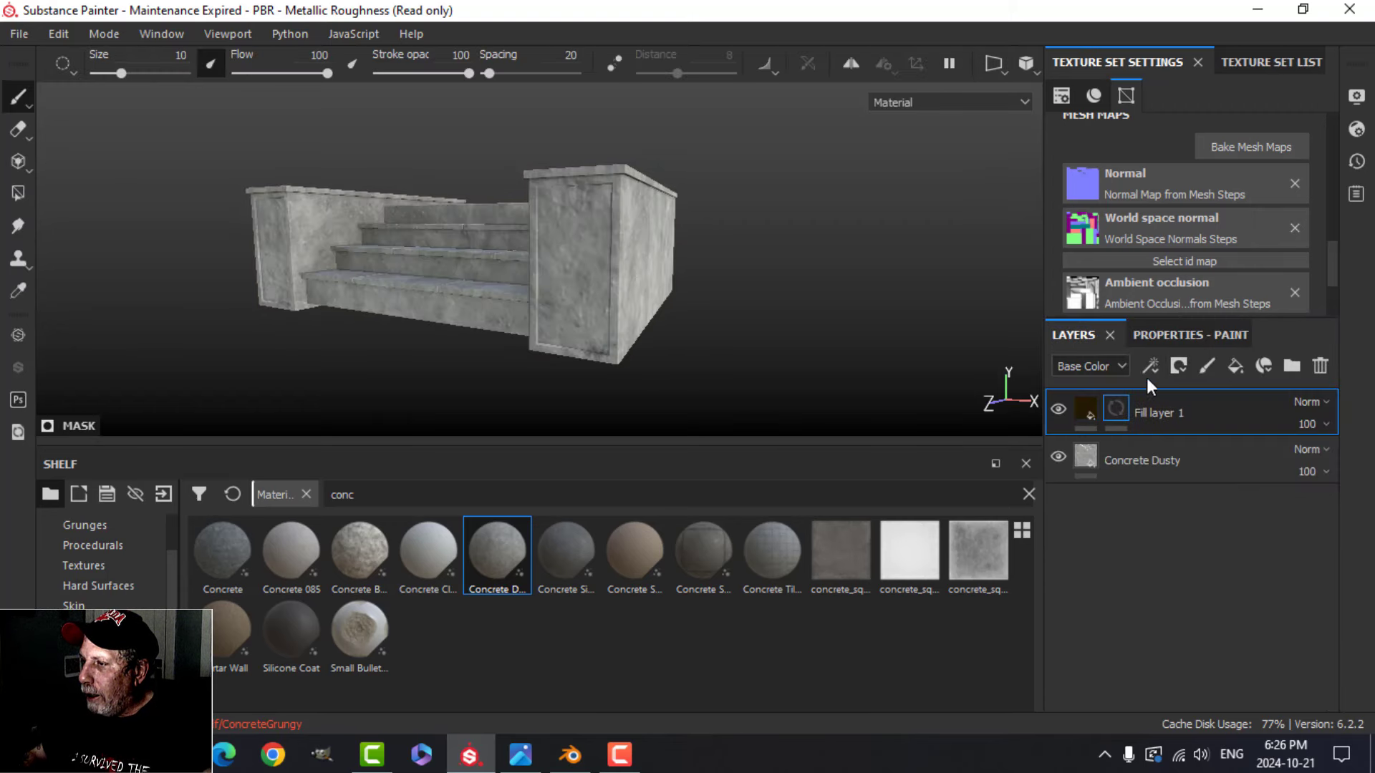
click(1151, 364)
click(1189, 391)
click(1192, 335)
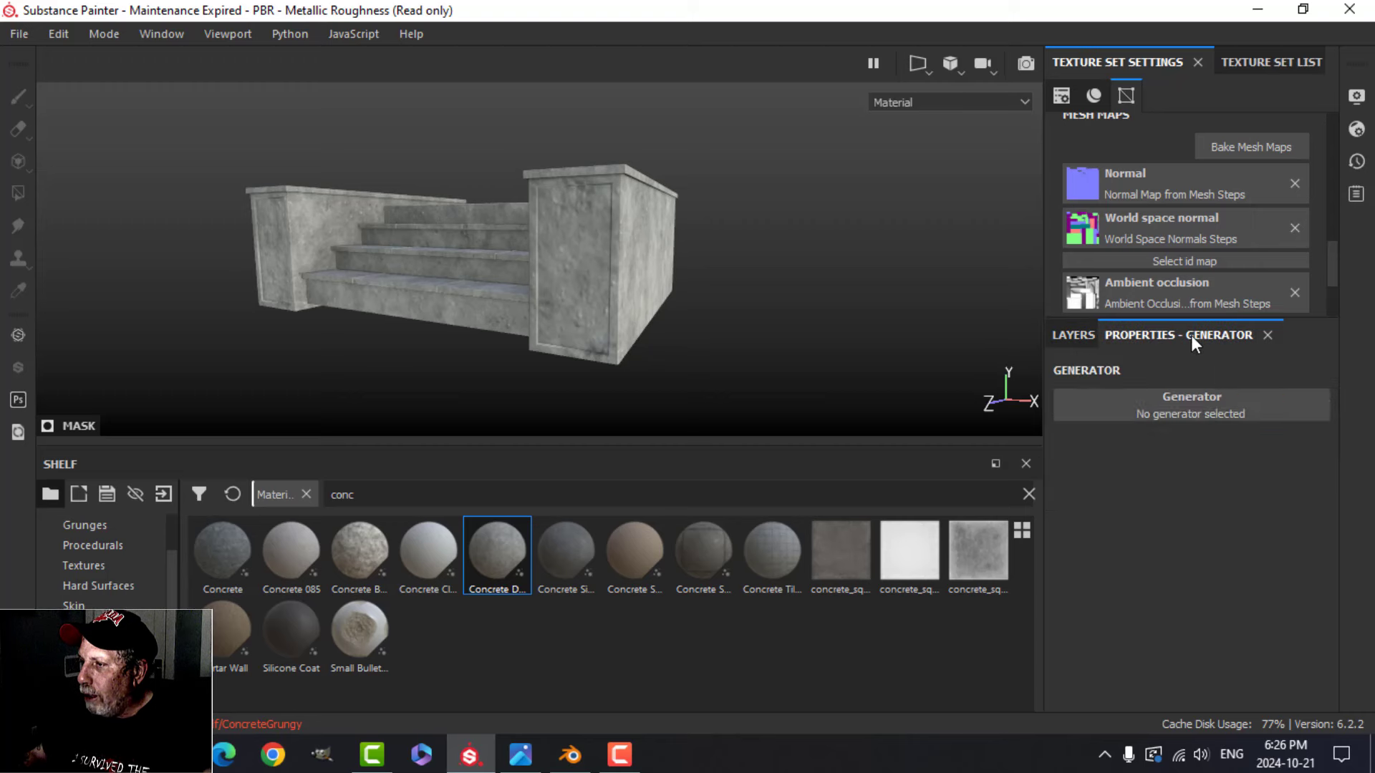
click(1189, 399)
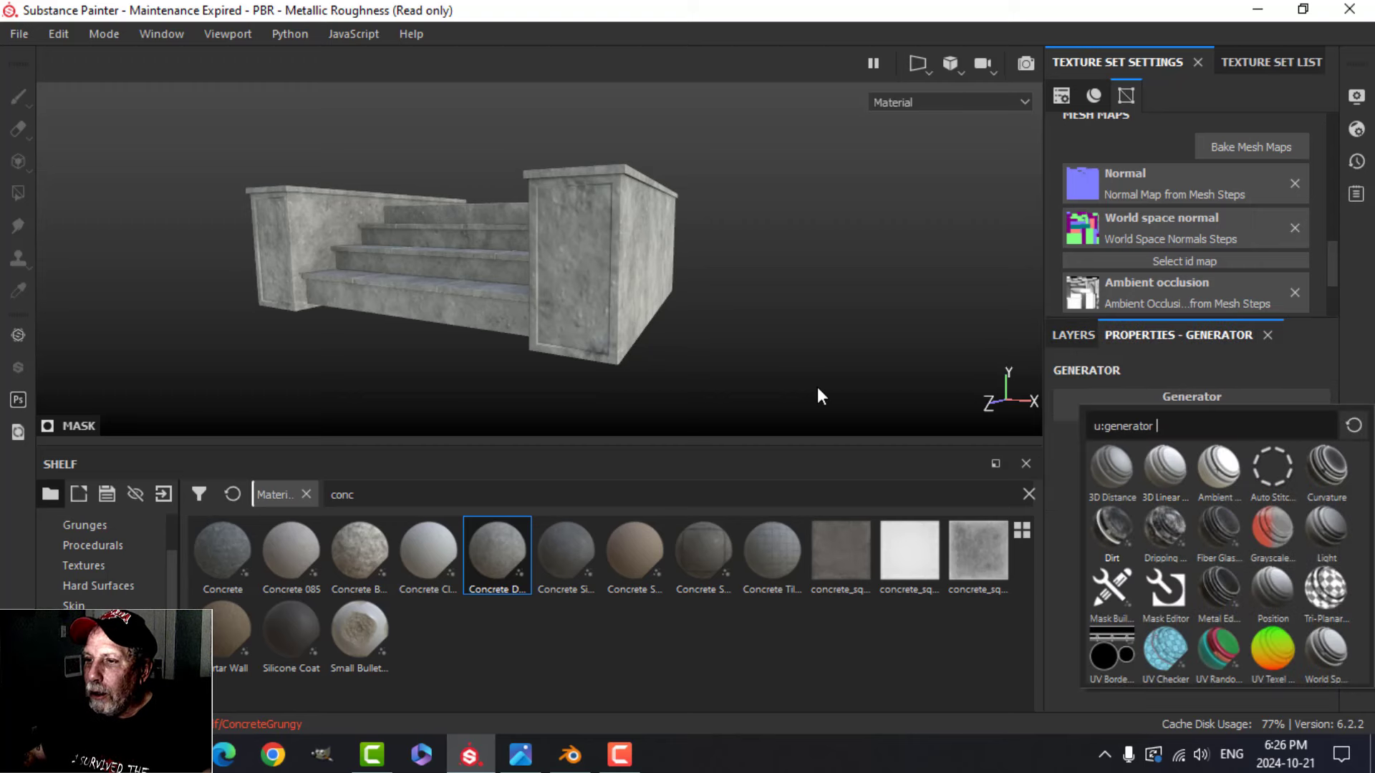
Step: Set the Dirt generator's Dirt Level to 0.45
drag(1247, 556, 1173, 560)
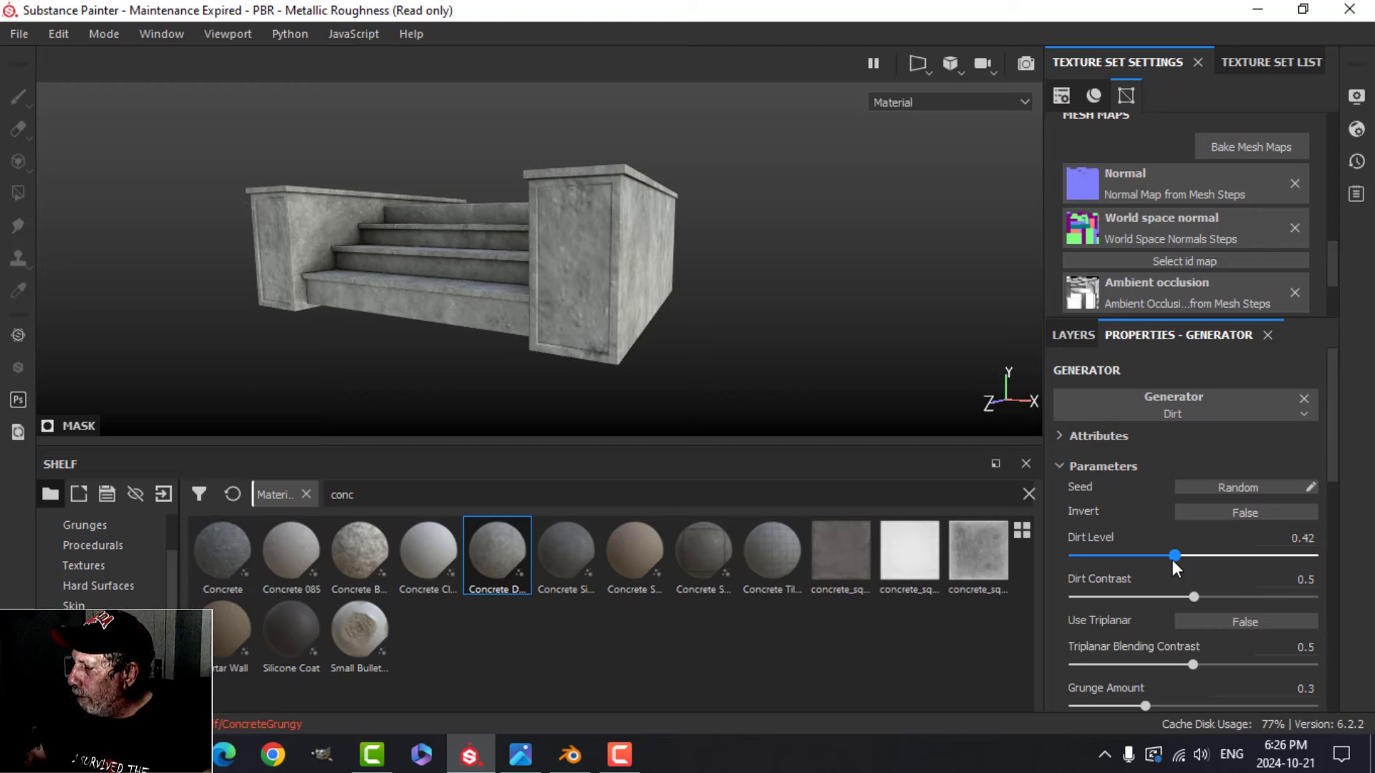
alt+drag(537, 230, 657, 281)
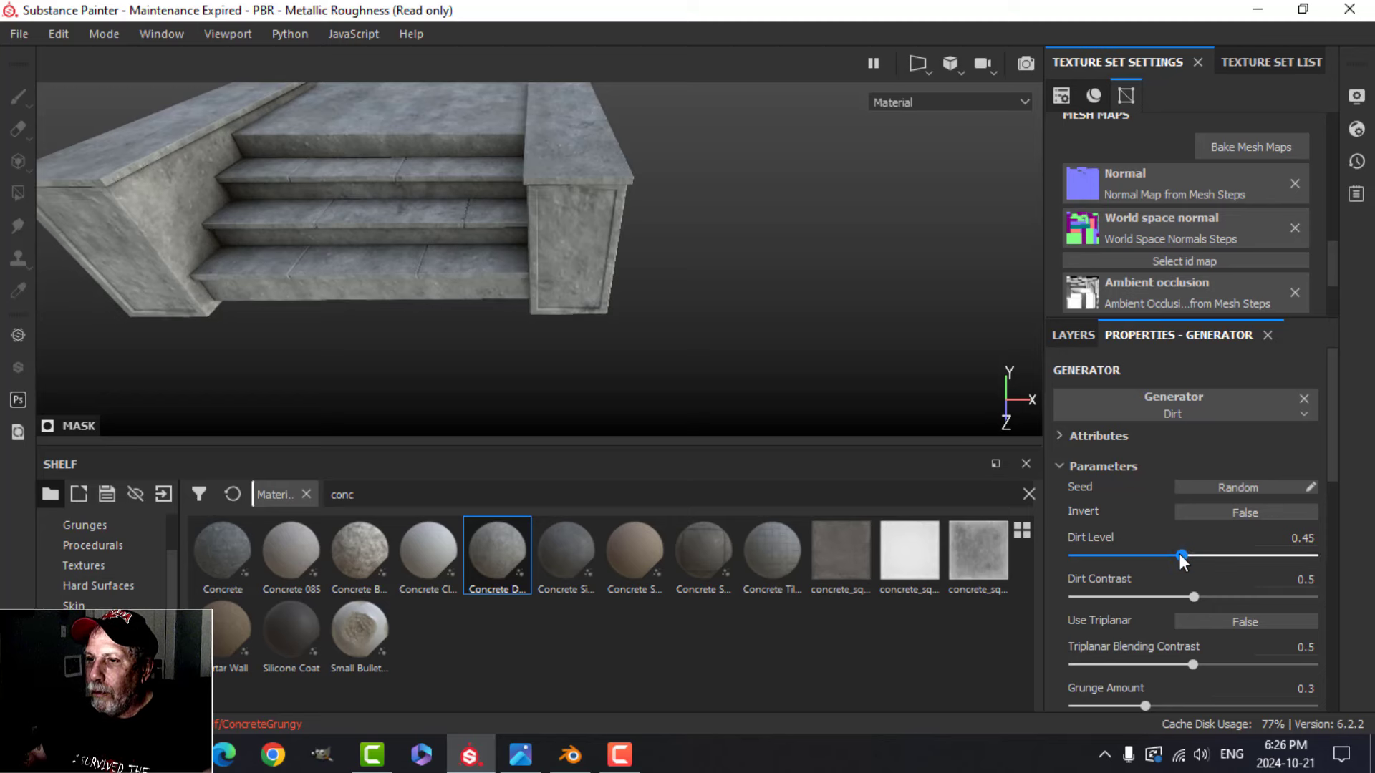
alt+drag(591, 344, 577, 276)
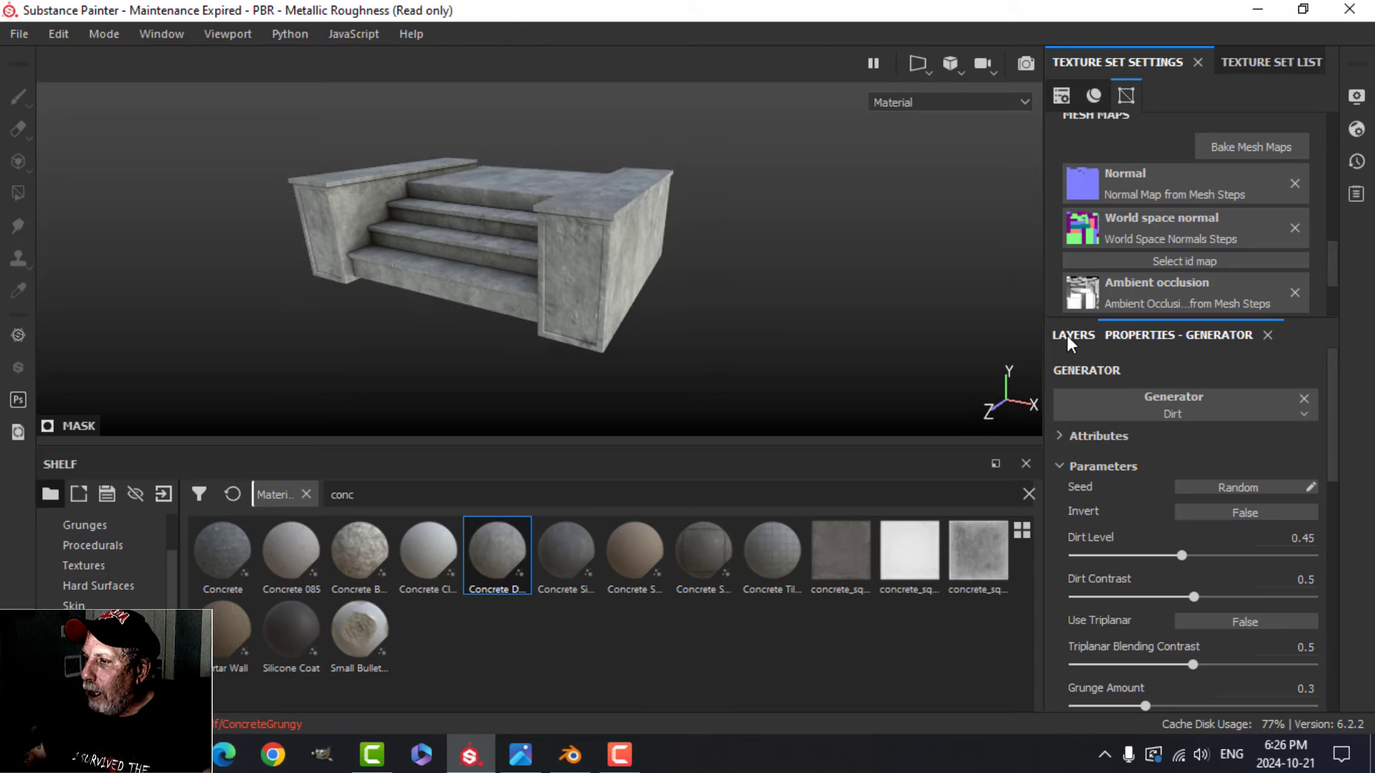
Step: Set Concrete Dusty's Height Position to 0.32, Height Range to 0.1 and Normal Intensity to 0.16, and return to the layer stack
click(1068, 335)
click(1127, 488)
click(1176, 335)
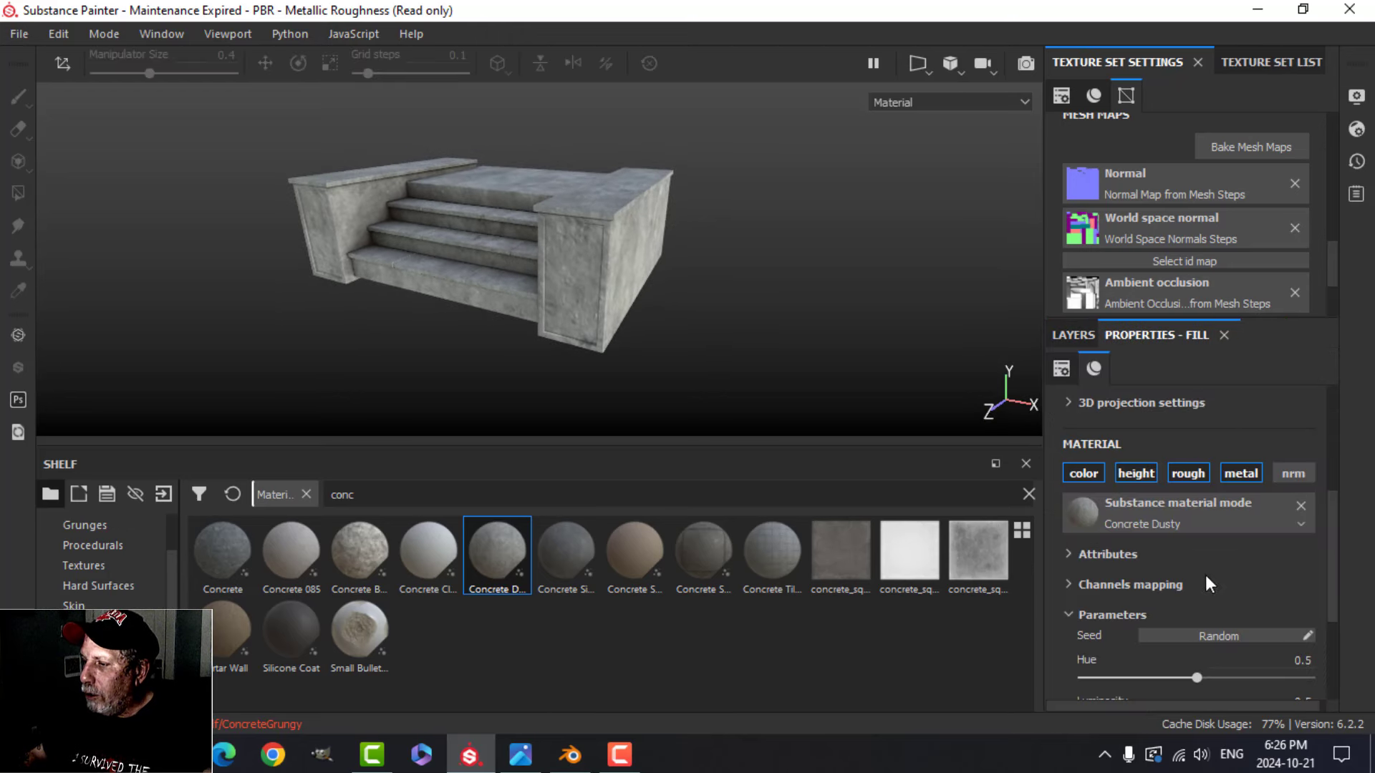
scroll(1206, 583, down, 3)
click(1110, 649)
scroll(1145, 644, down, 2)
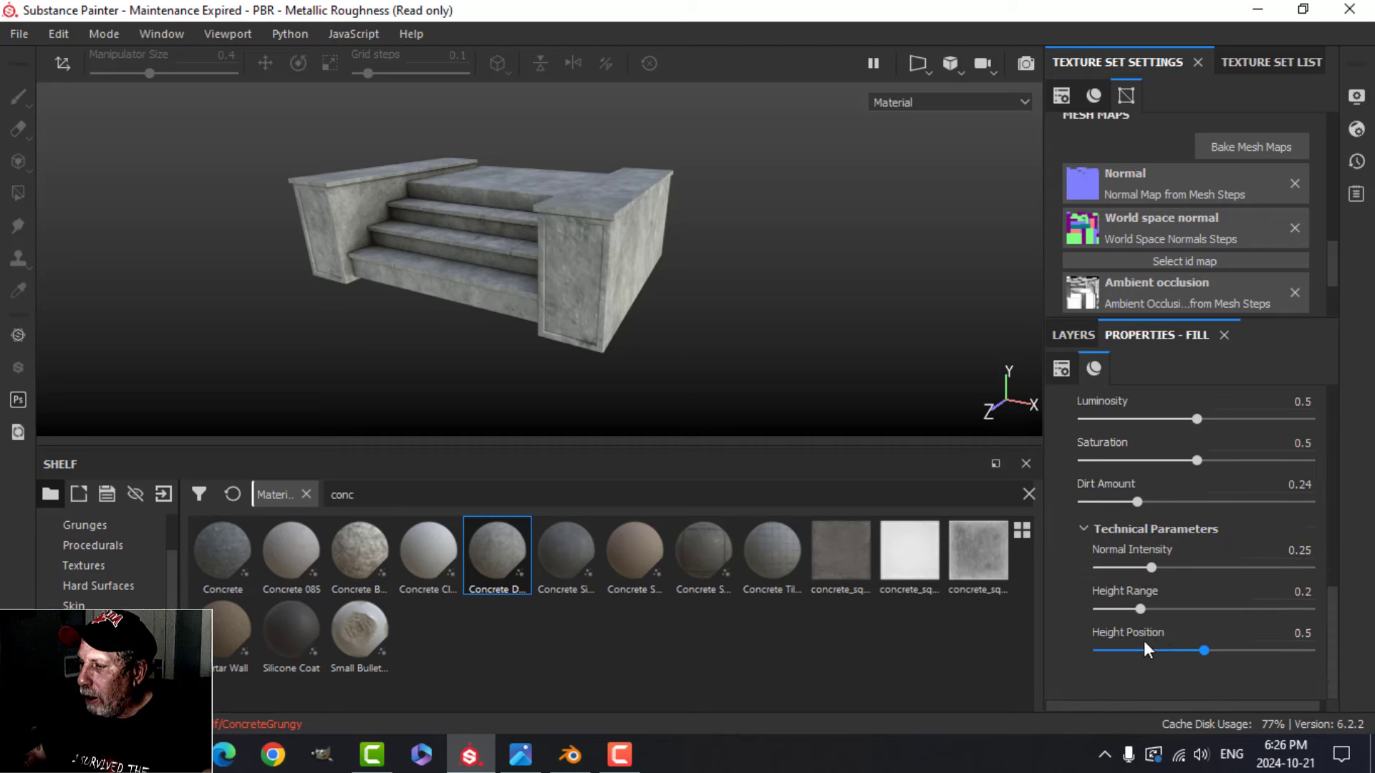
scroll(1198, 591, up, 3)
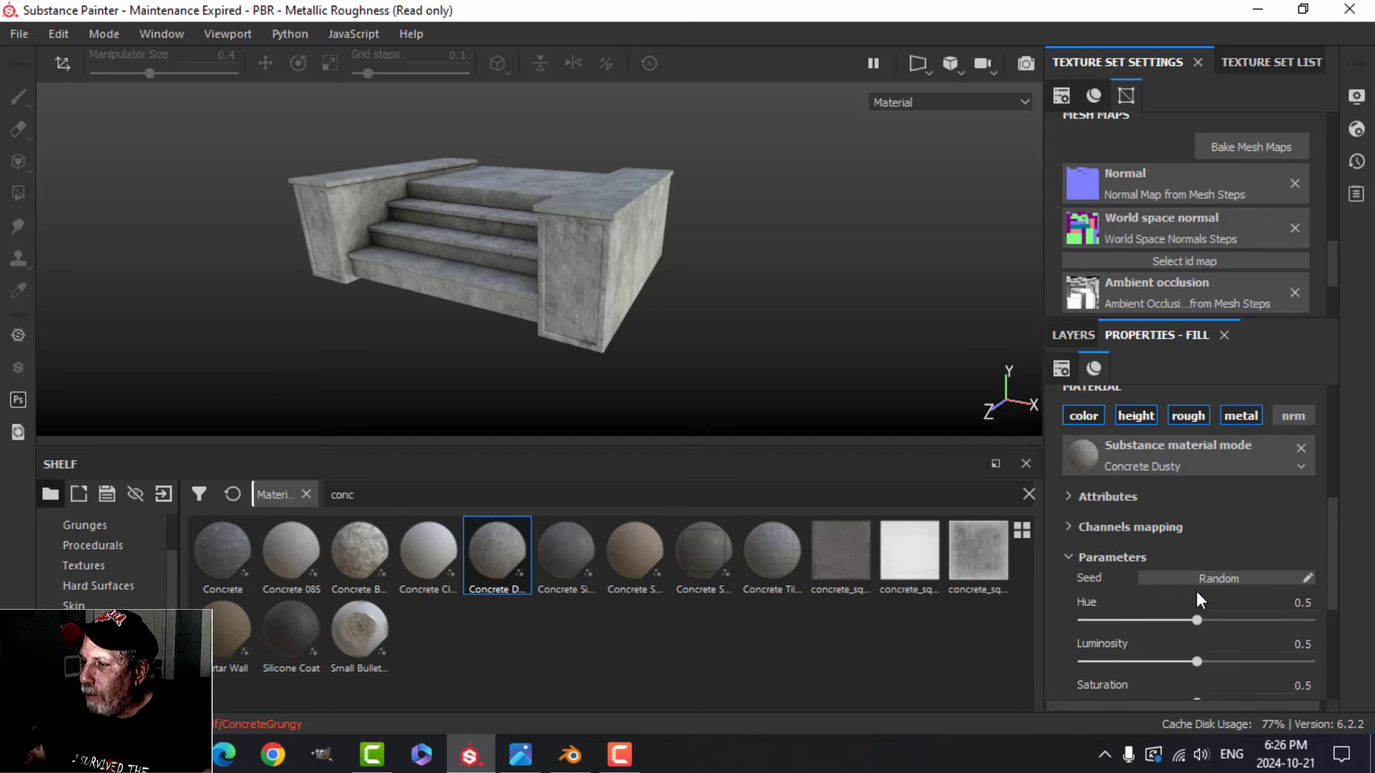
scroll(1196, 591, down, 3)
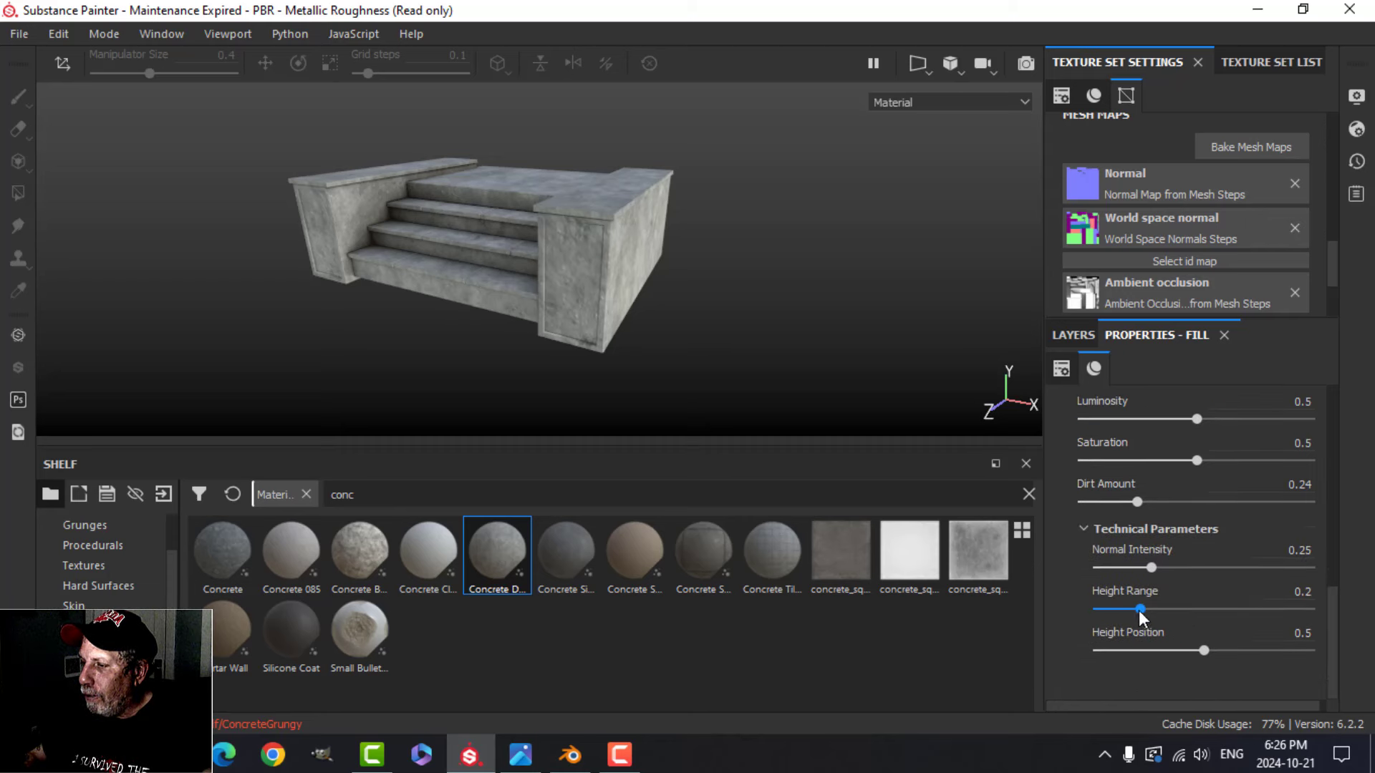
drag(1205, 650, 1132, 614)
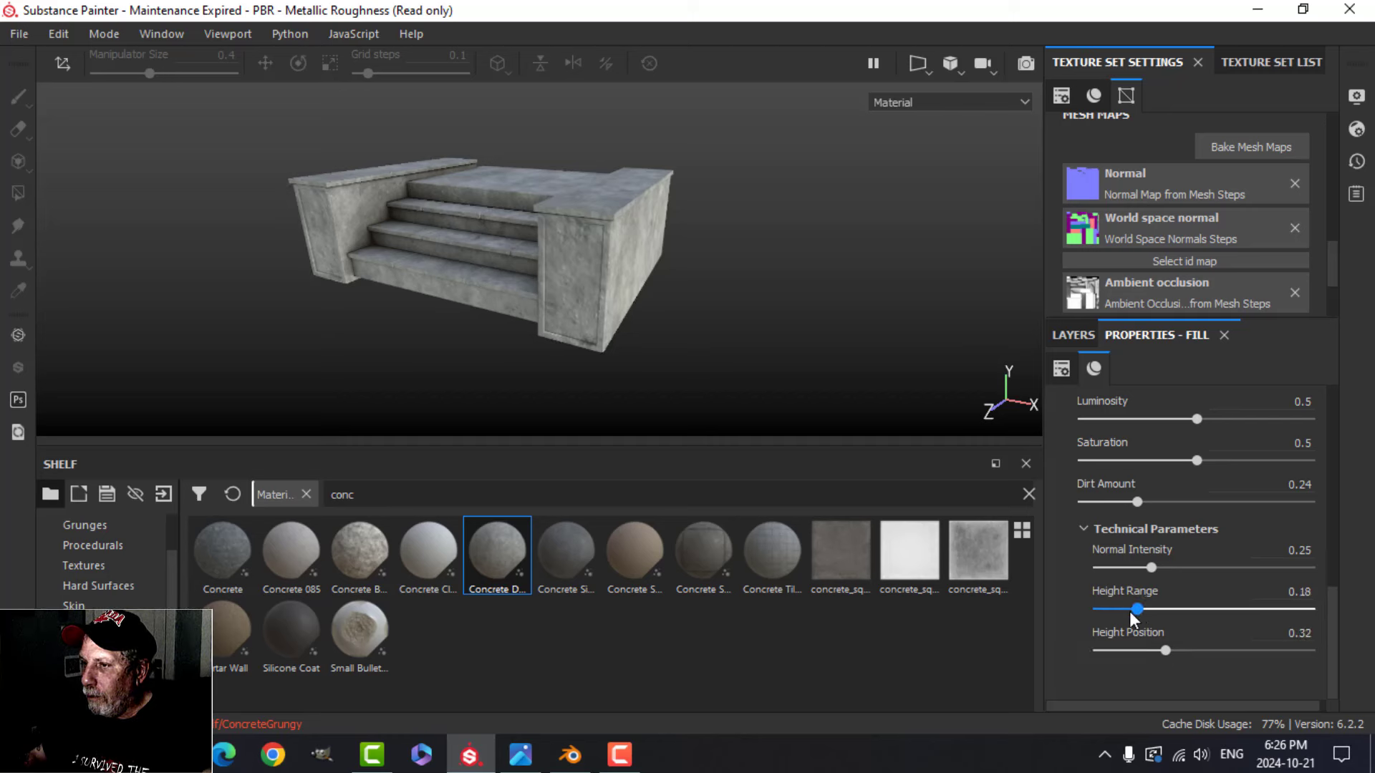
click(1136, 568)
alt+drag(650, 243, 690, 296)
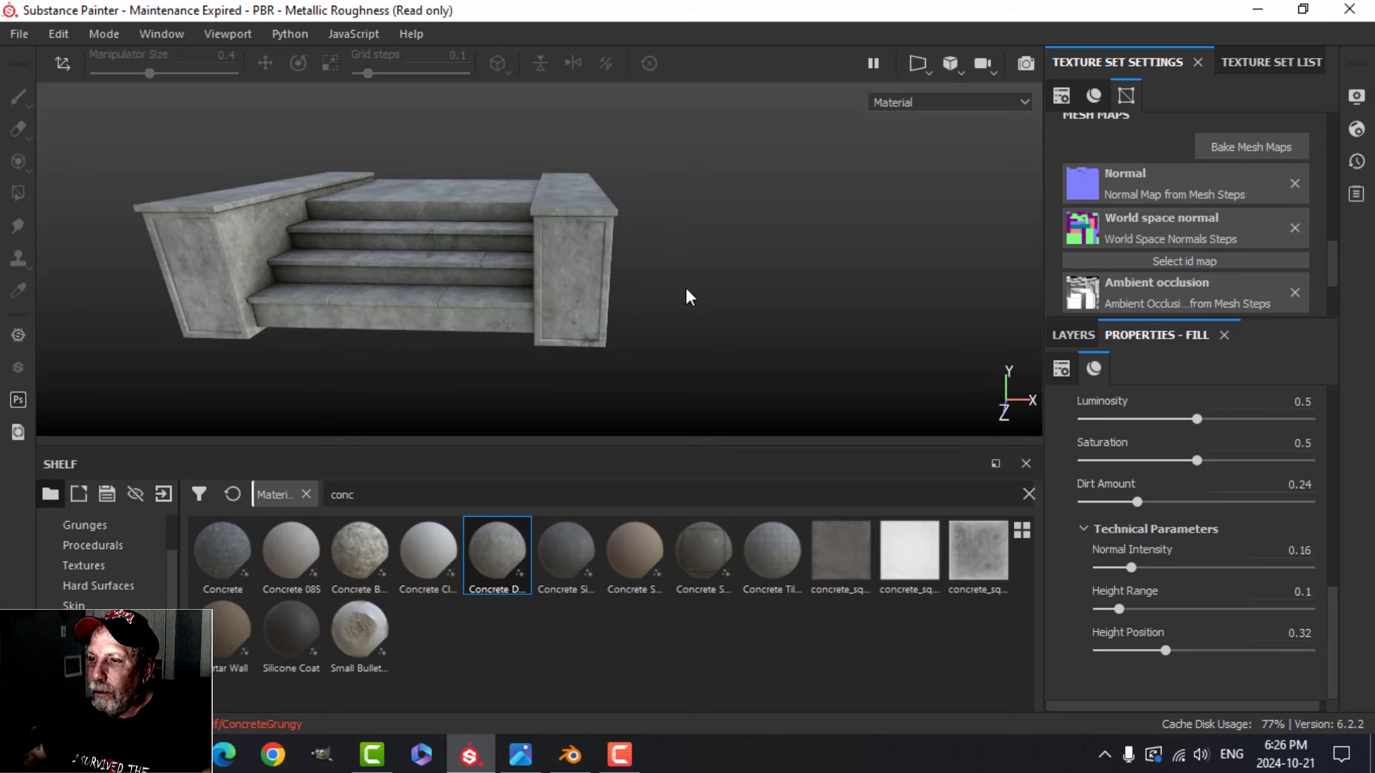
click(1070, 338)
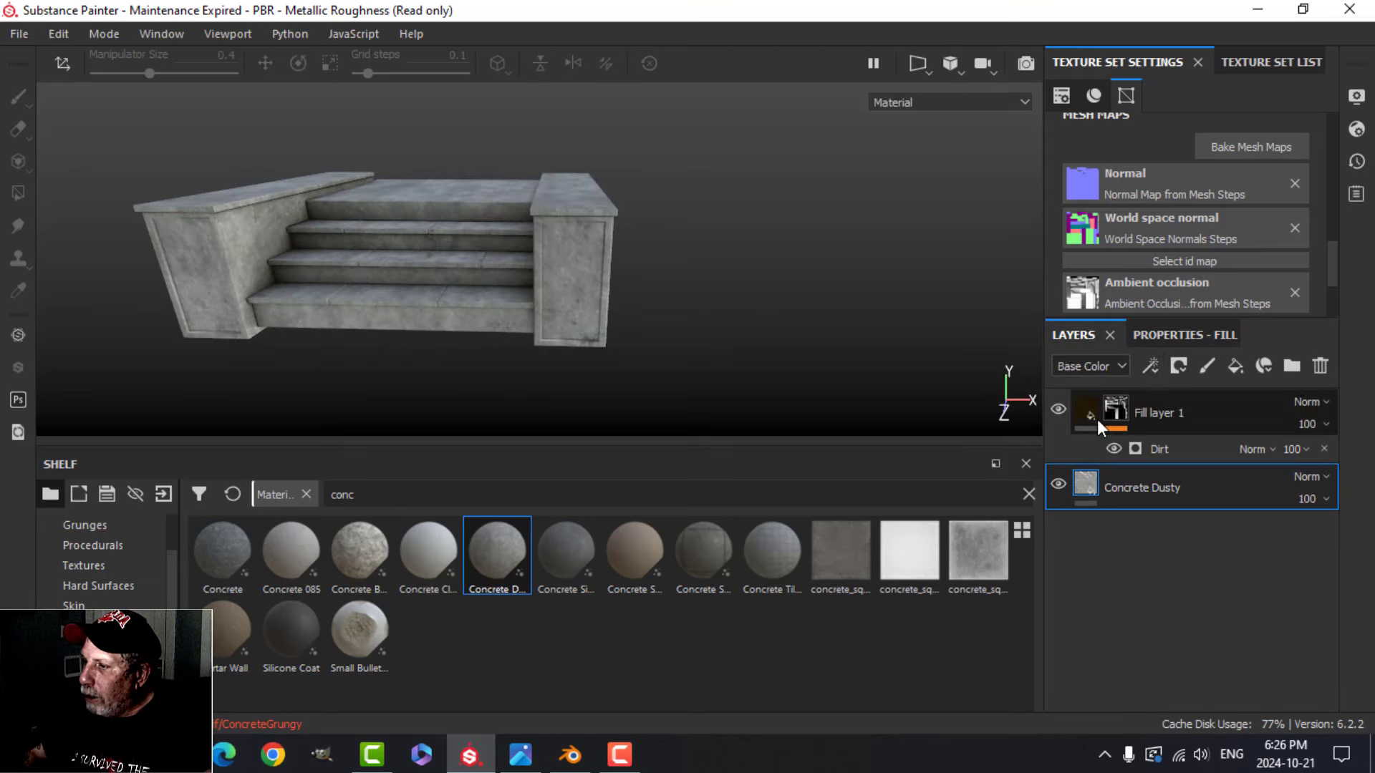
Step: Rename the dark brown fill layer as "dirt"
click(1158, 418)
double_click(1158, 418)
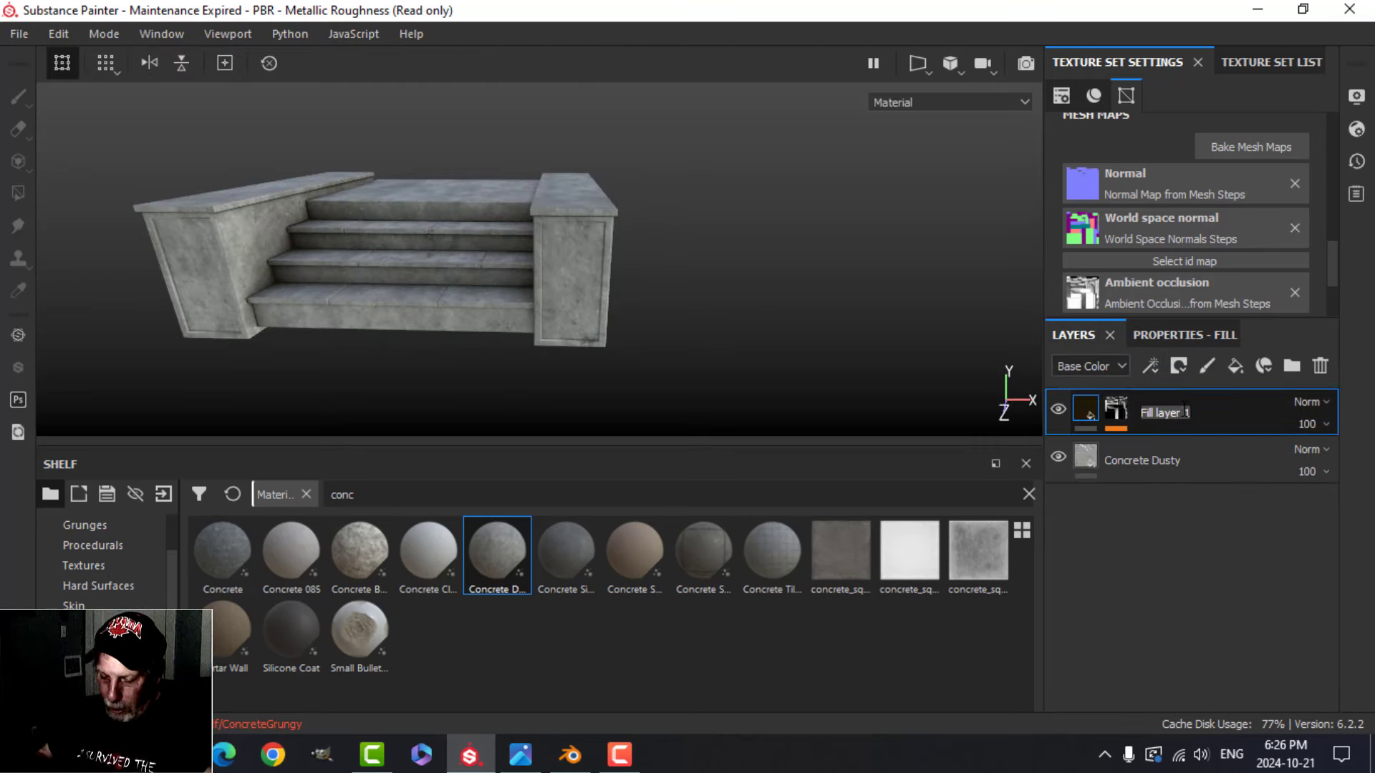
text(dirt)
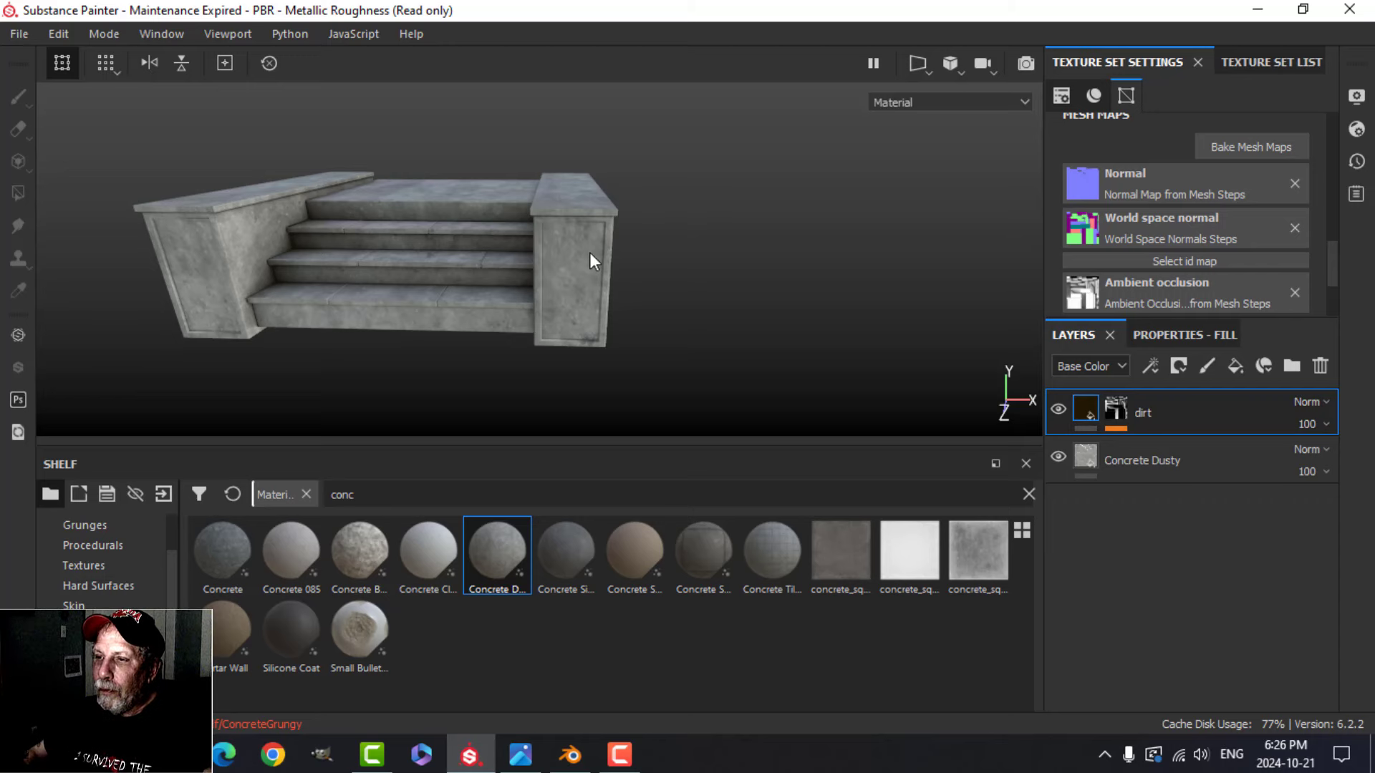
alt+drag(590, 252, 688, 307)
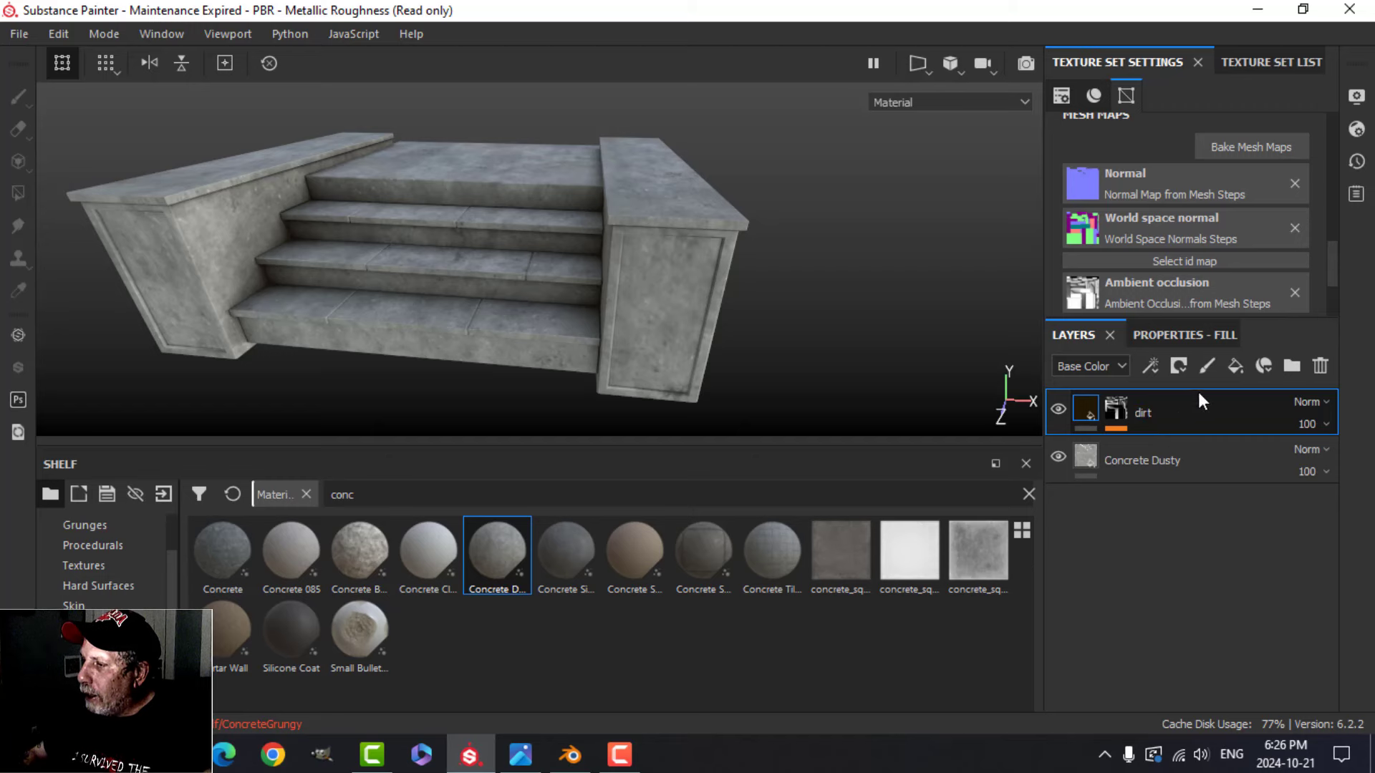
Step: Duplicate the dirt layer and remove the Dirt generator from the copy's mask
click(1237, 366)
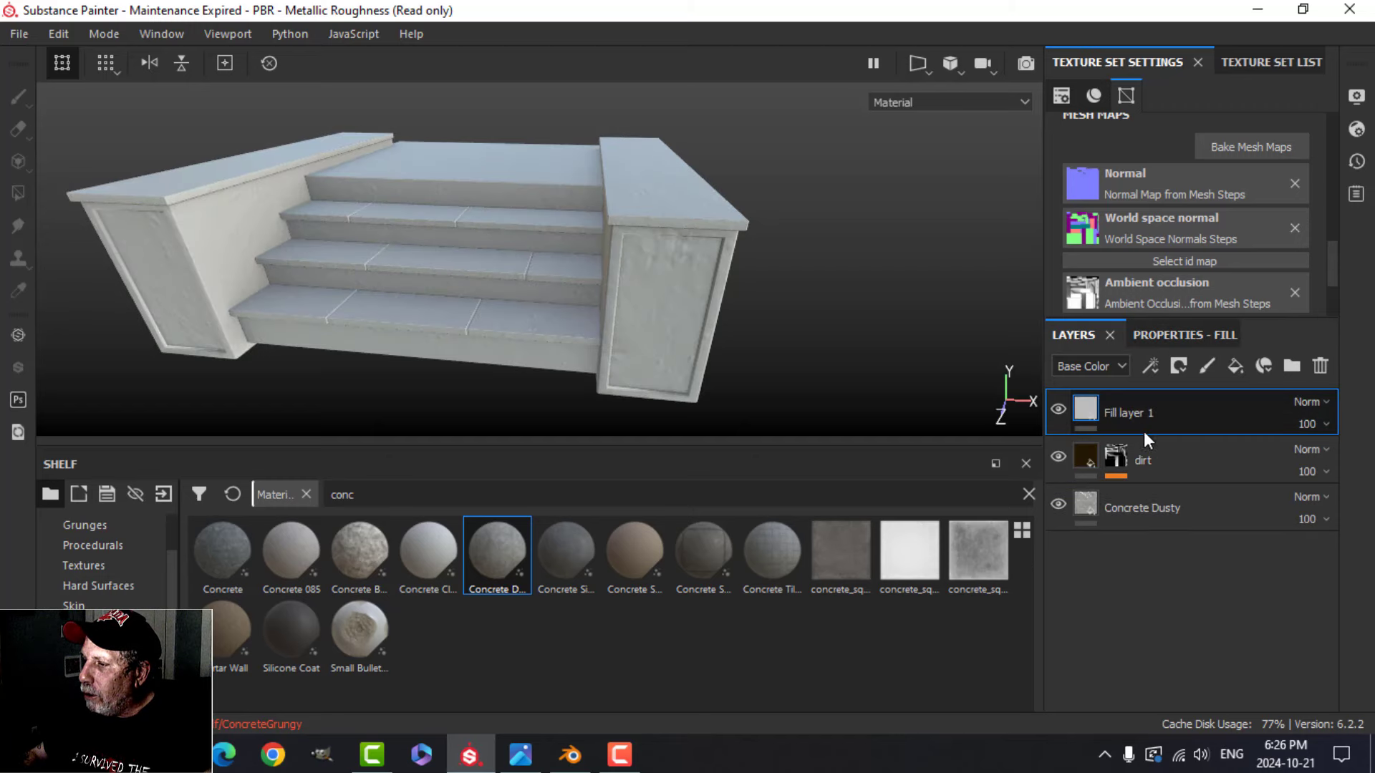
click(1321, 366)
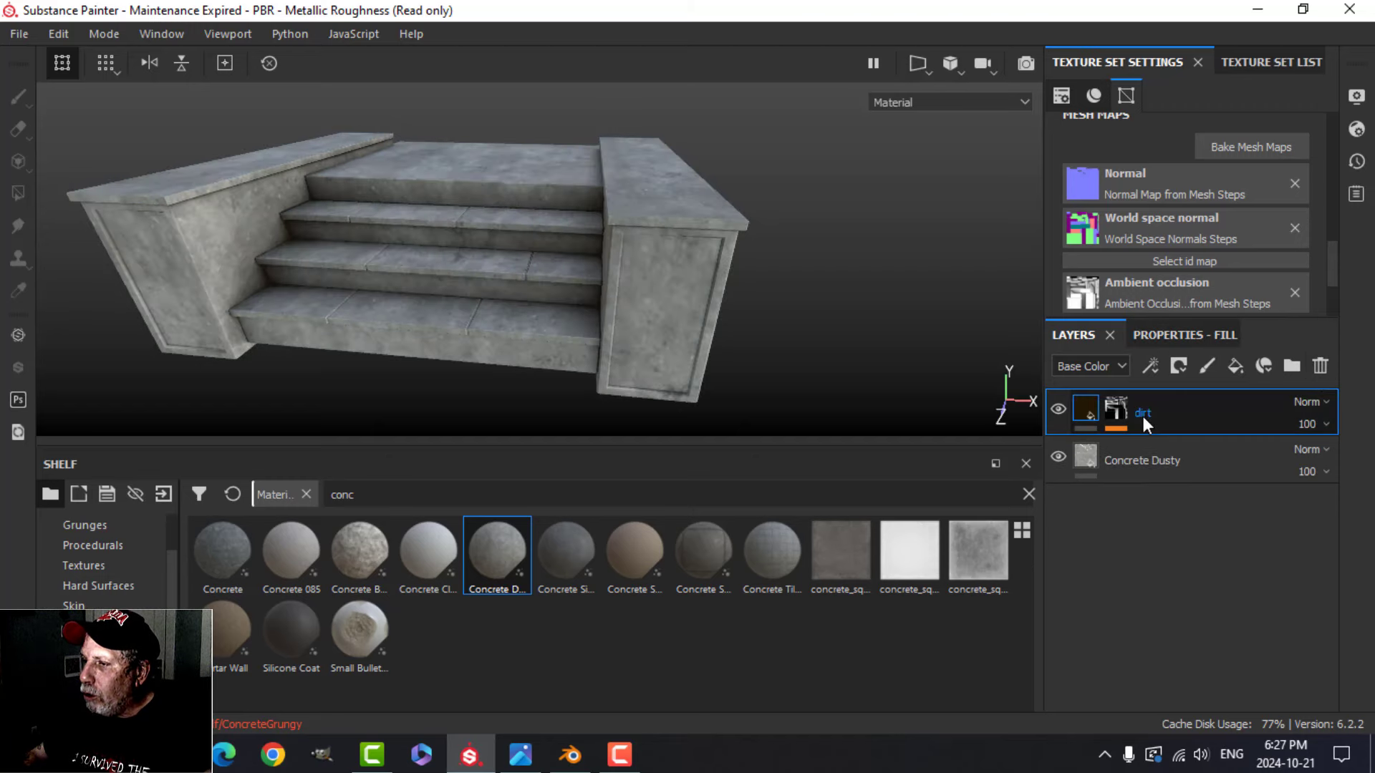
right_click(1143, 416)
click(940, 402)
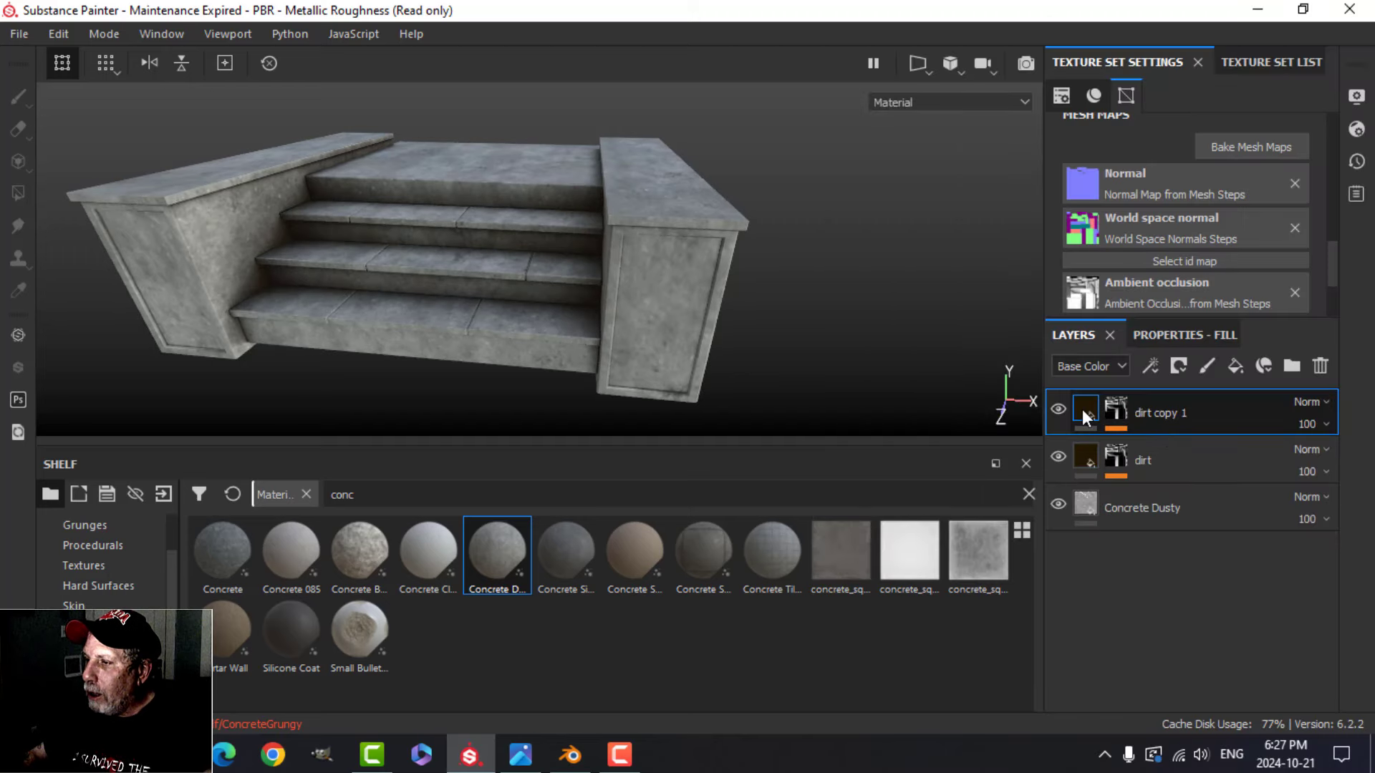
click(1125, 411)
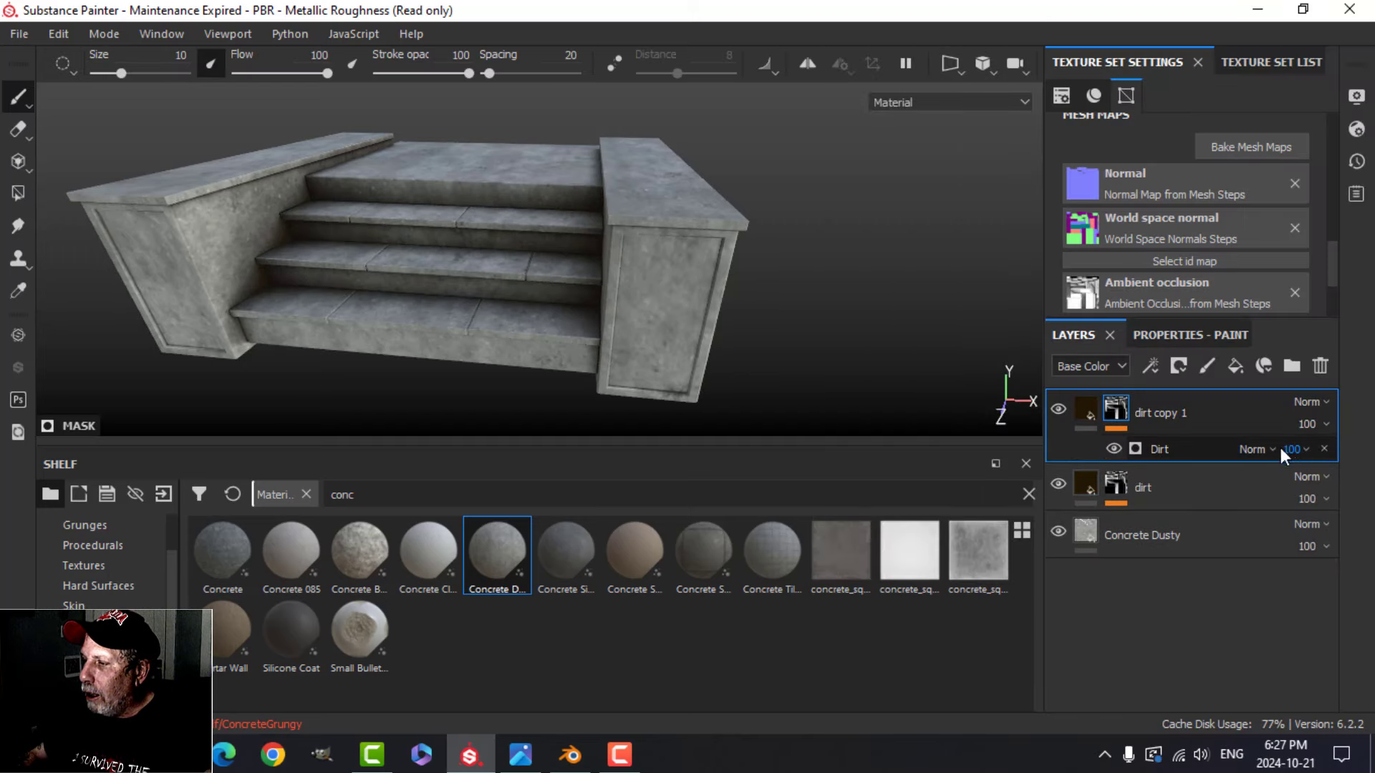
click(1325, 448)
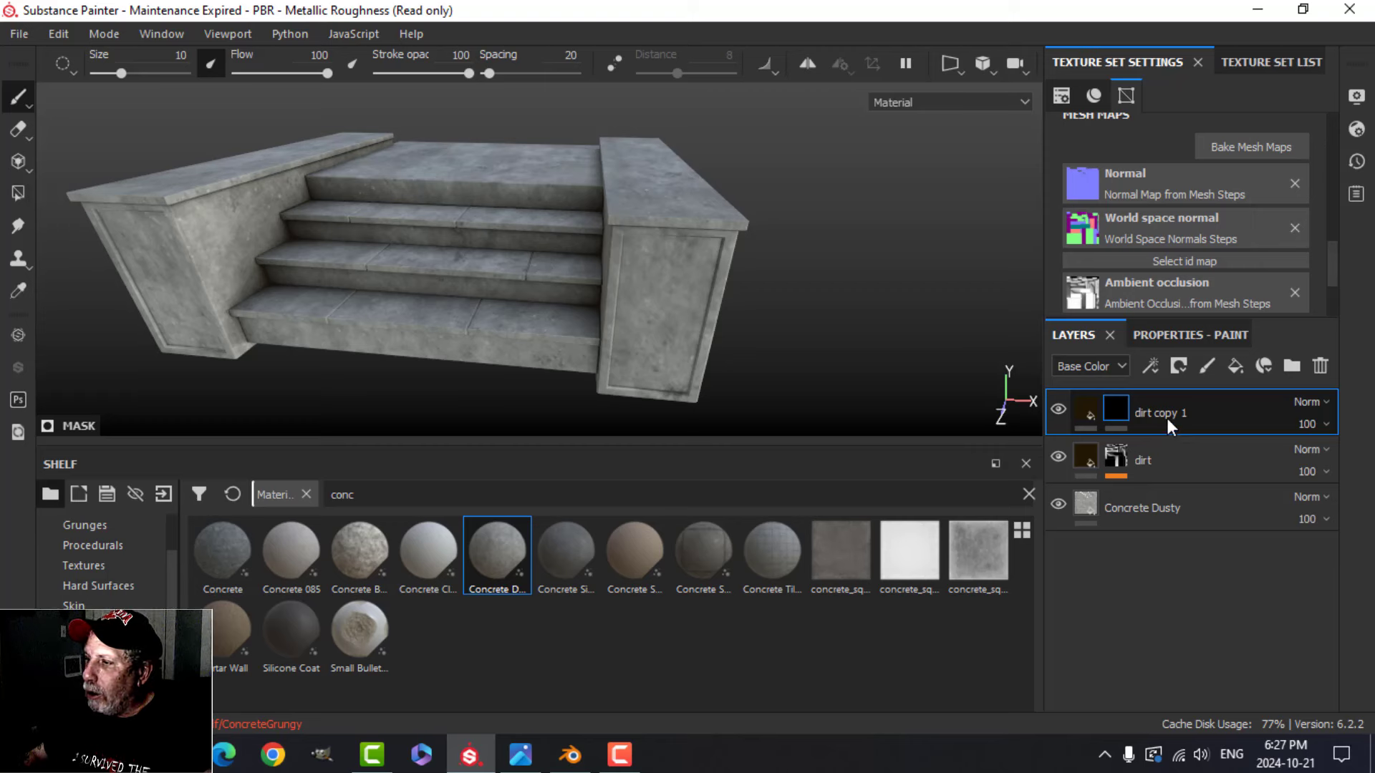
Step: Add a Metal Edge Wear generator to the mask of the dirt layer's copy
click(1150, 367)
click(1190, 391)
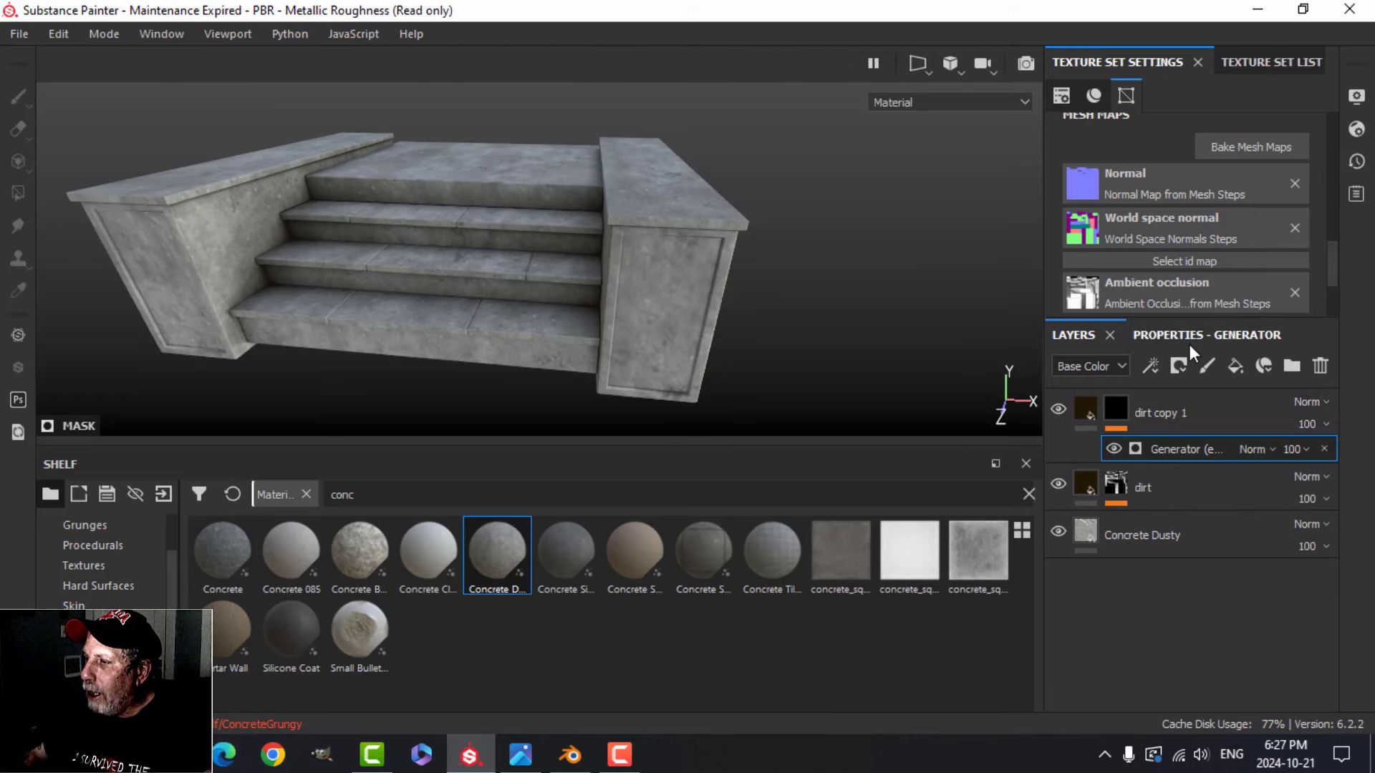
click(1186, 401)
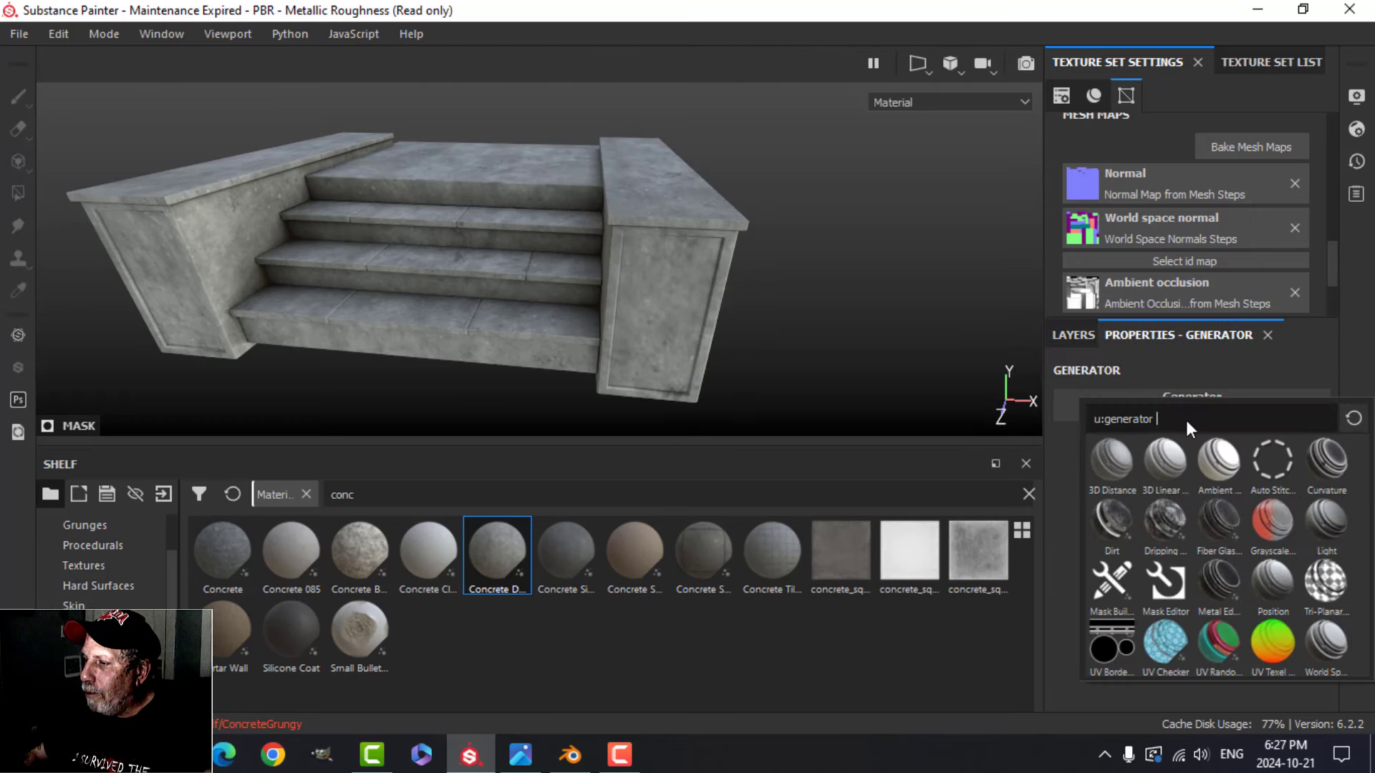
click(1210, 581)
alt+drag(685, 257, 848, 384)
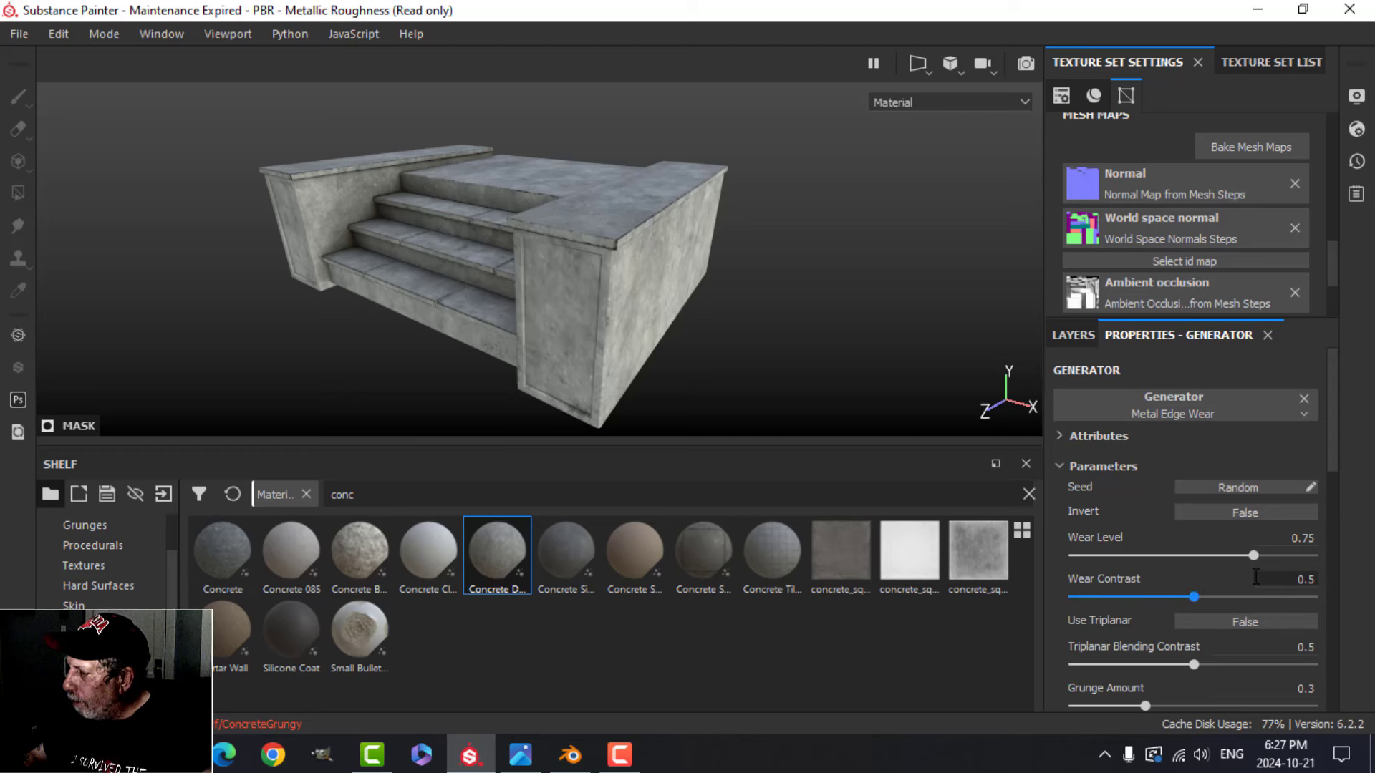
Step: Set the Metal Edge Wear generator's Wear Level to 0.85, Wear Contrast to 0, Grunge Amount to 0.06 and Grunge Scale to 3
drag(1257, 554, 1274, 560)
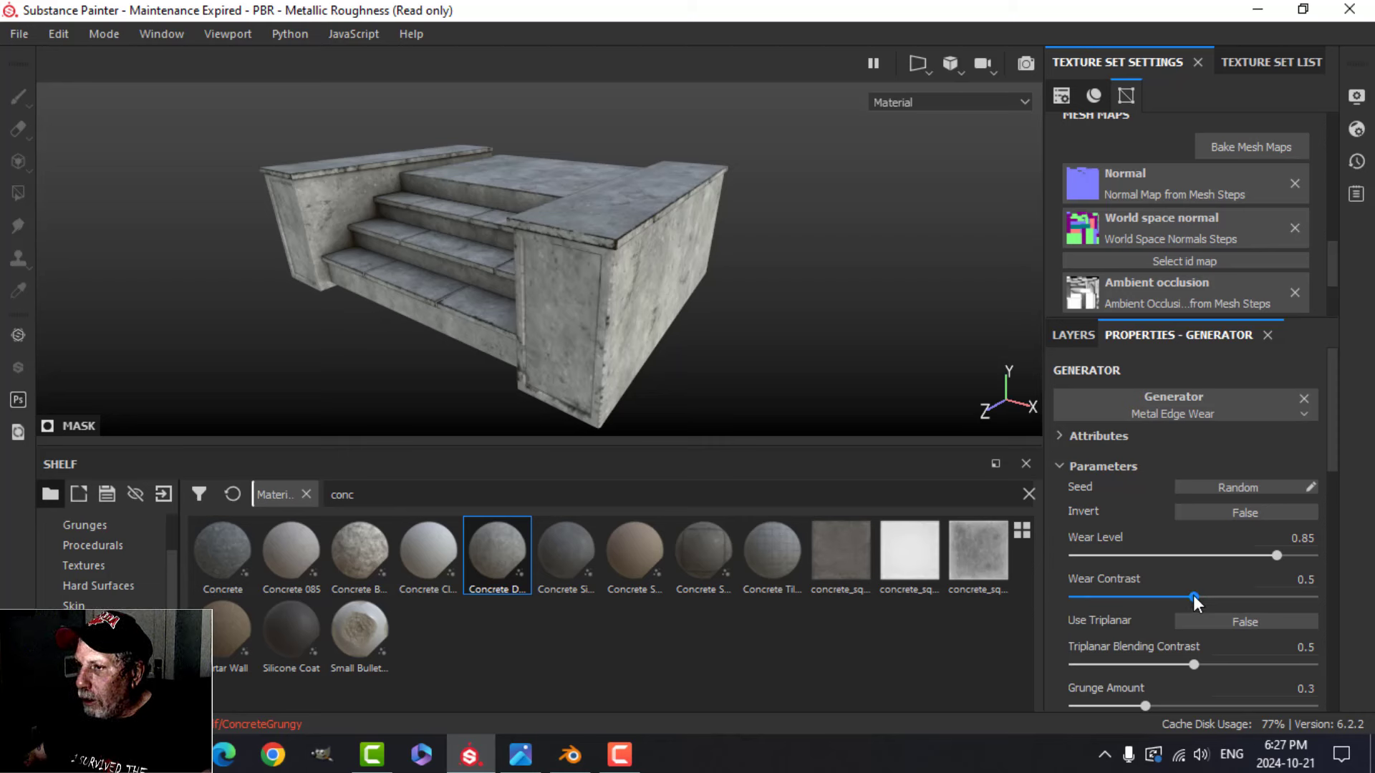
drag(1191, 596, 1042, 596)
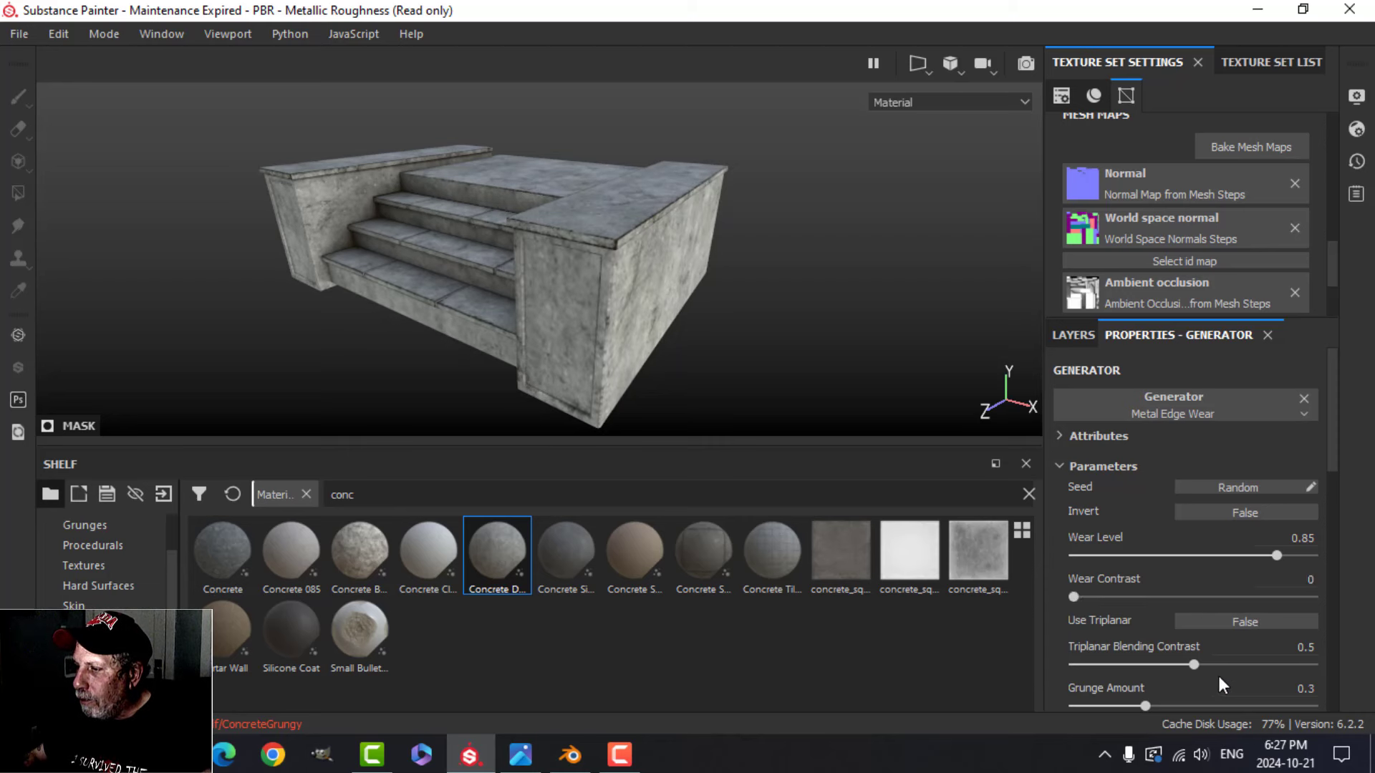
scroll(1211, 673, down, 2)
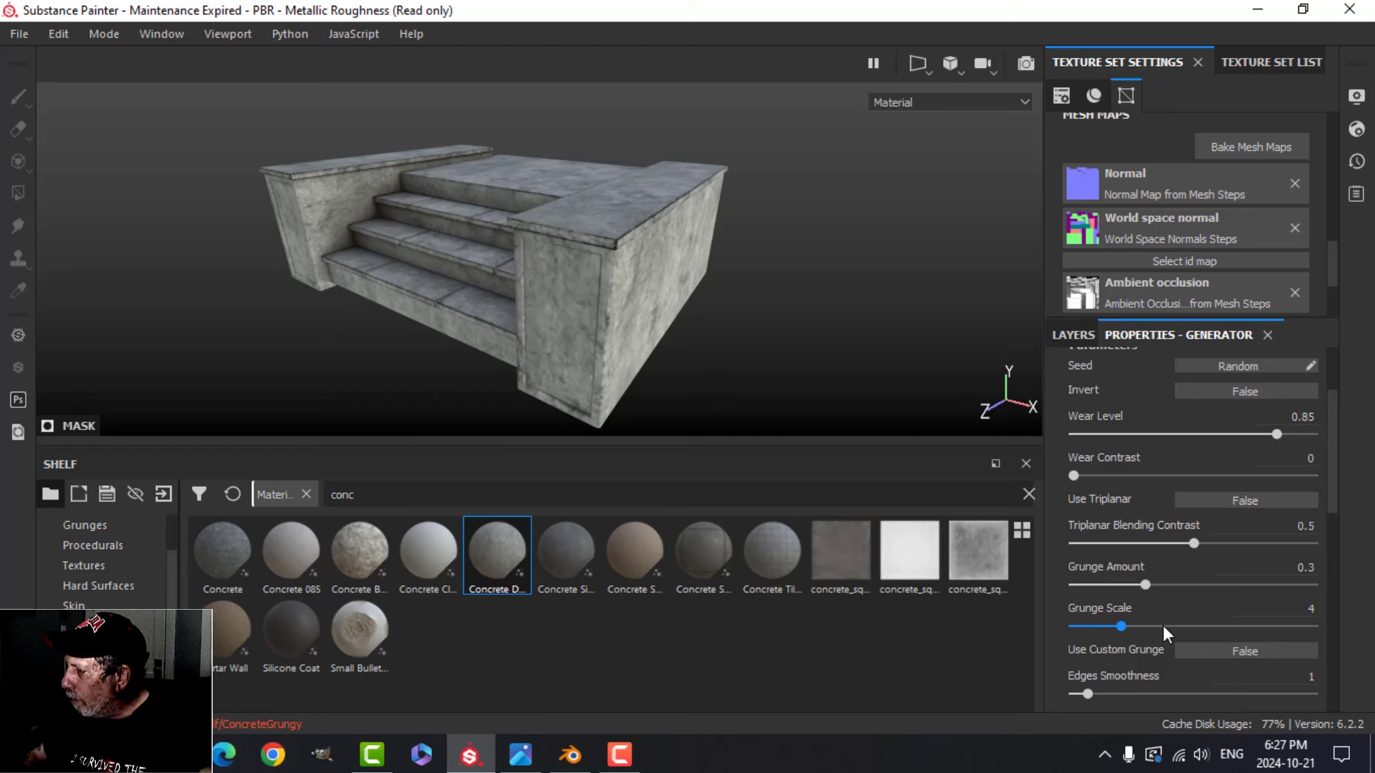
scroll(1163, 625, down, 1)
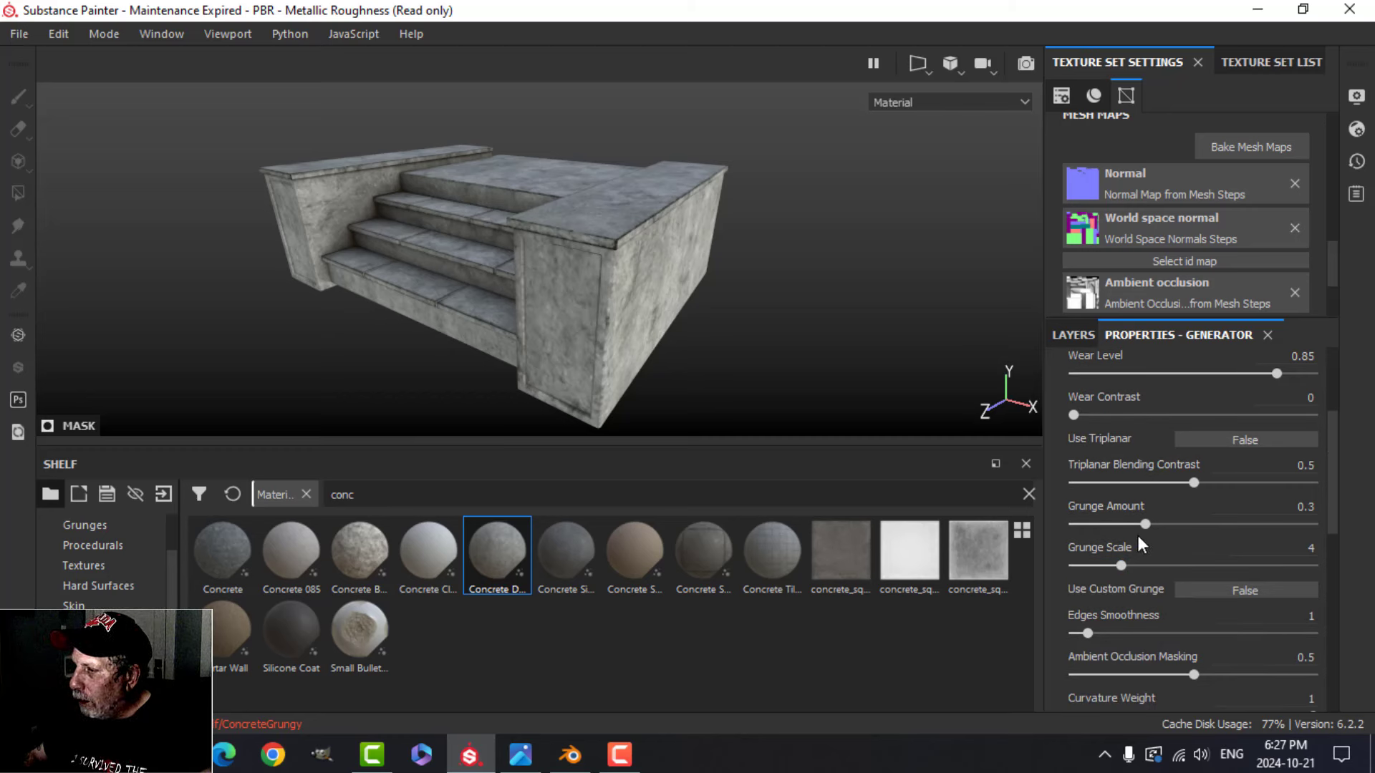
drag(1144, 524, 1104, 524)
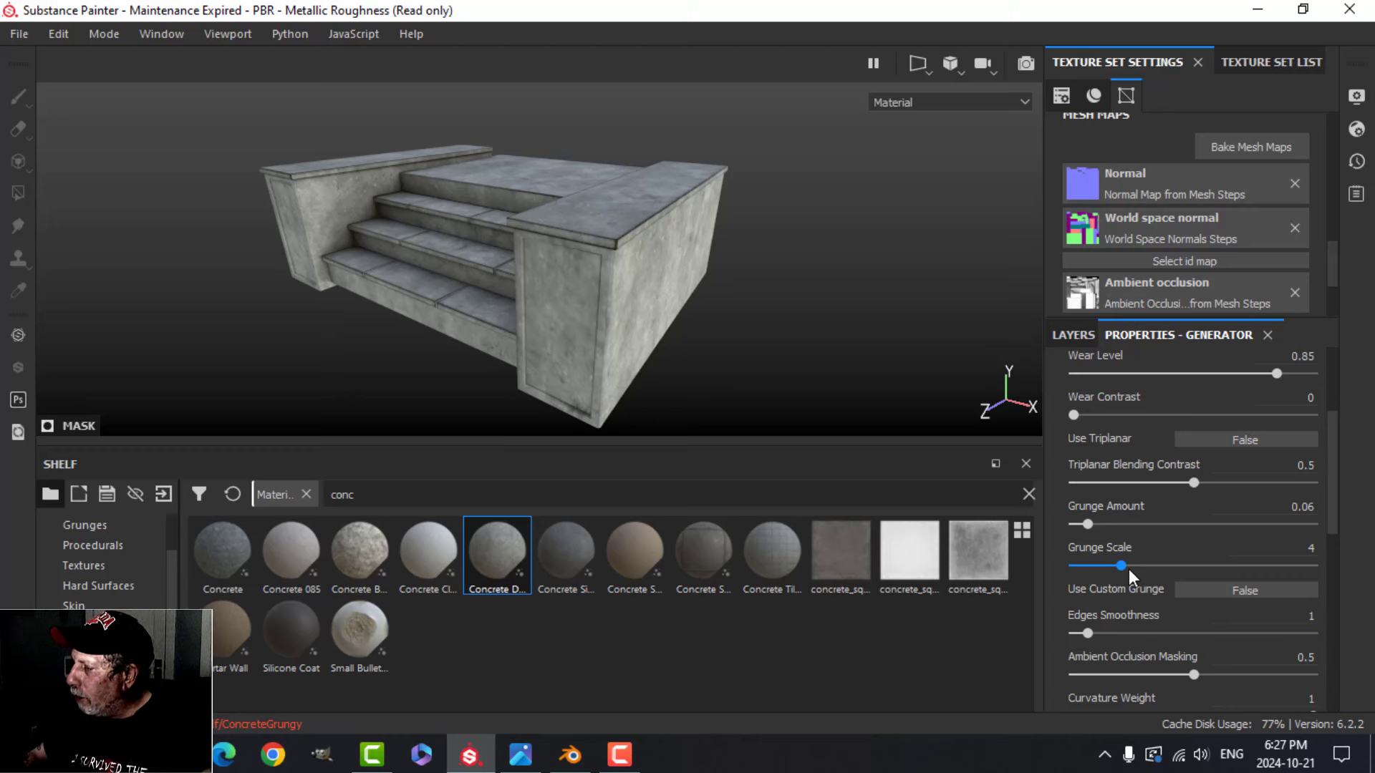
drag(1123, 564, 1098, 565)
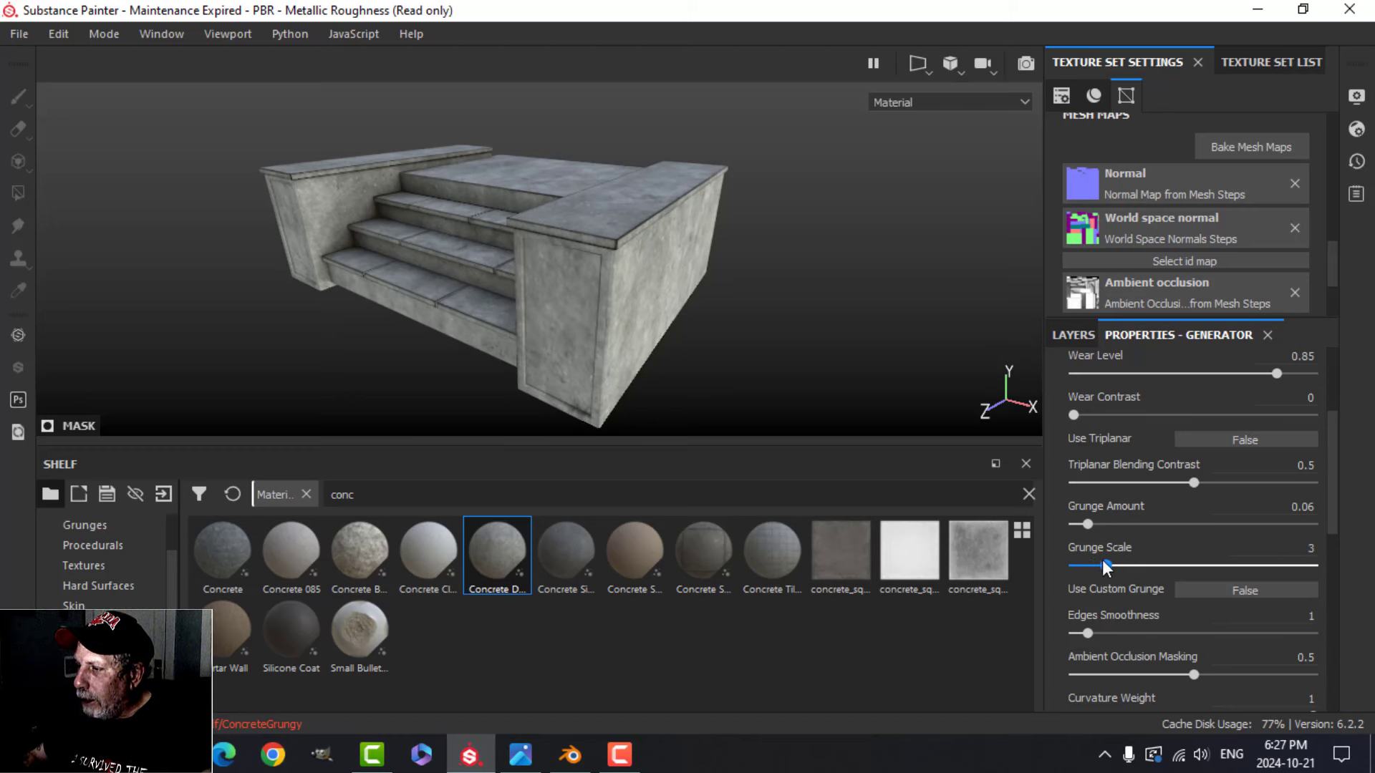
Step: Lower the opacity of the Metal Edge Wear generator in the dirt copy's mask
click(1082, 334)
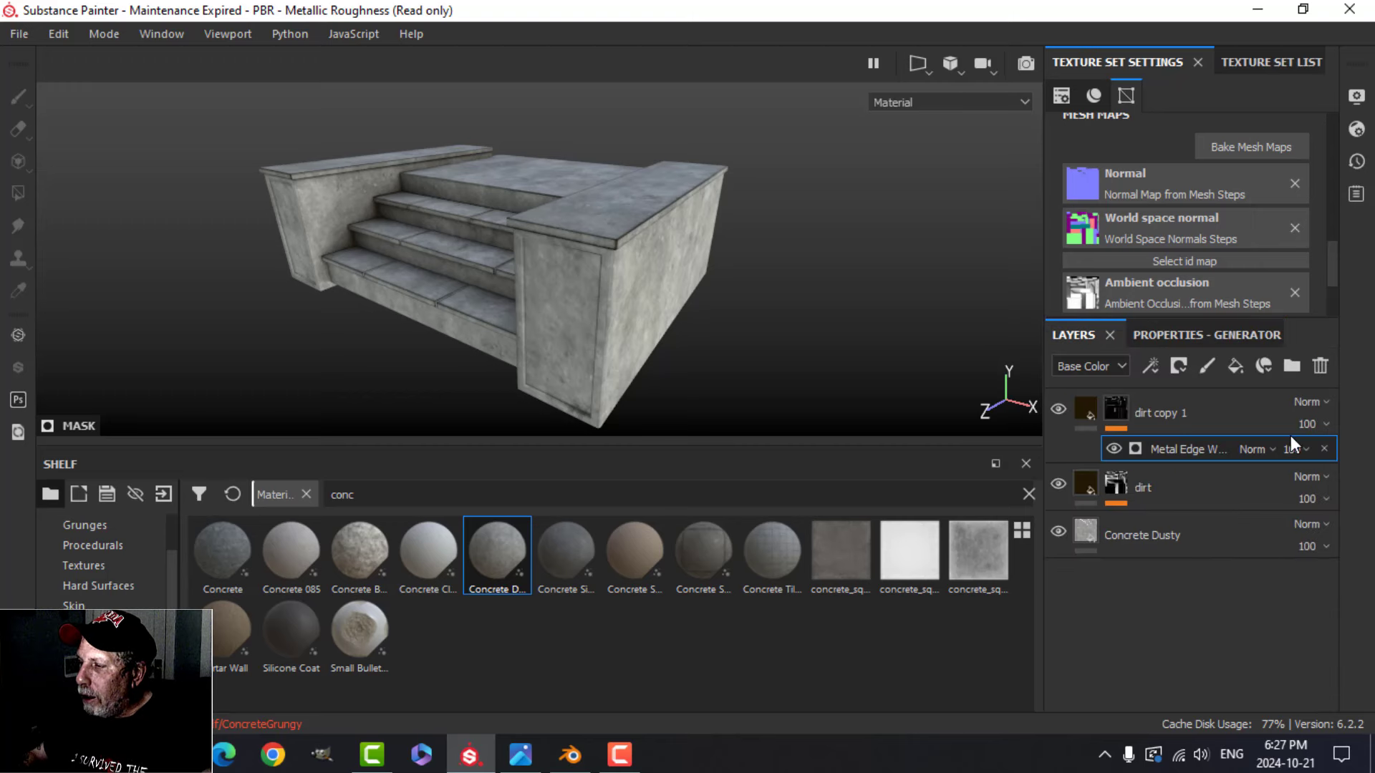
click(1305, 448)
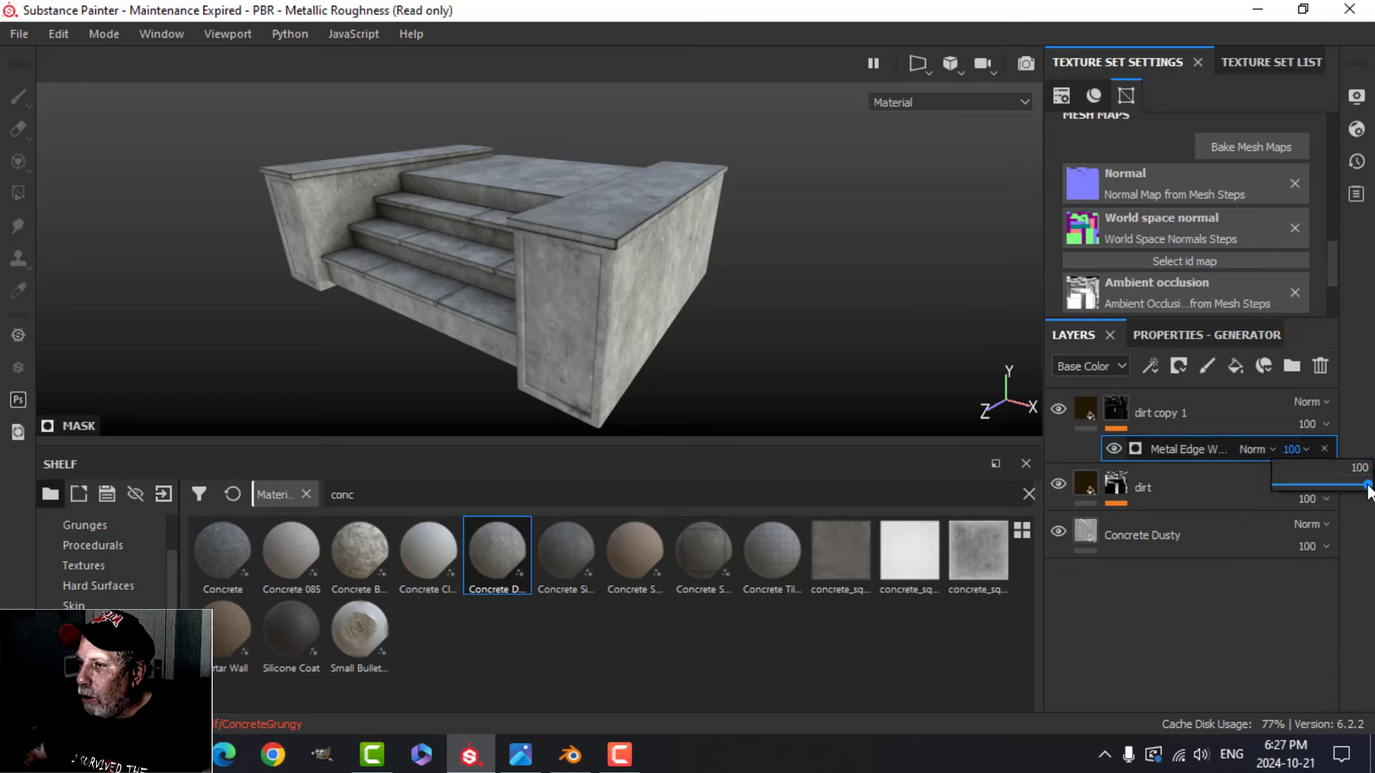
drag(1368, 485, 1335, 485)
alt+drag(623, 298, 728, 320)
Step: Add a fill layer above the dirt copy, keep only its height channel active and set Height to -0.4170
click(1085, 408)
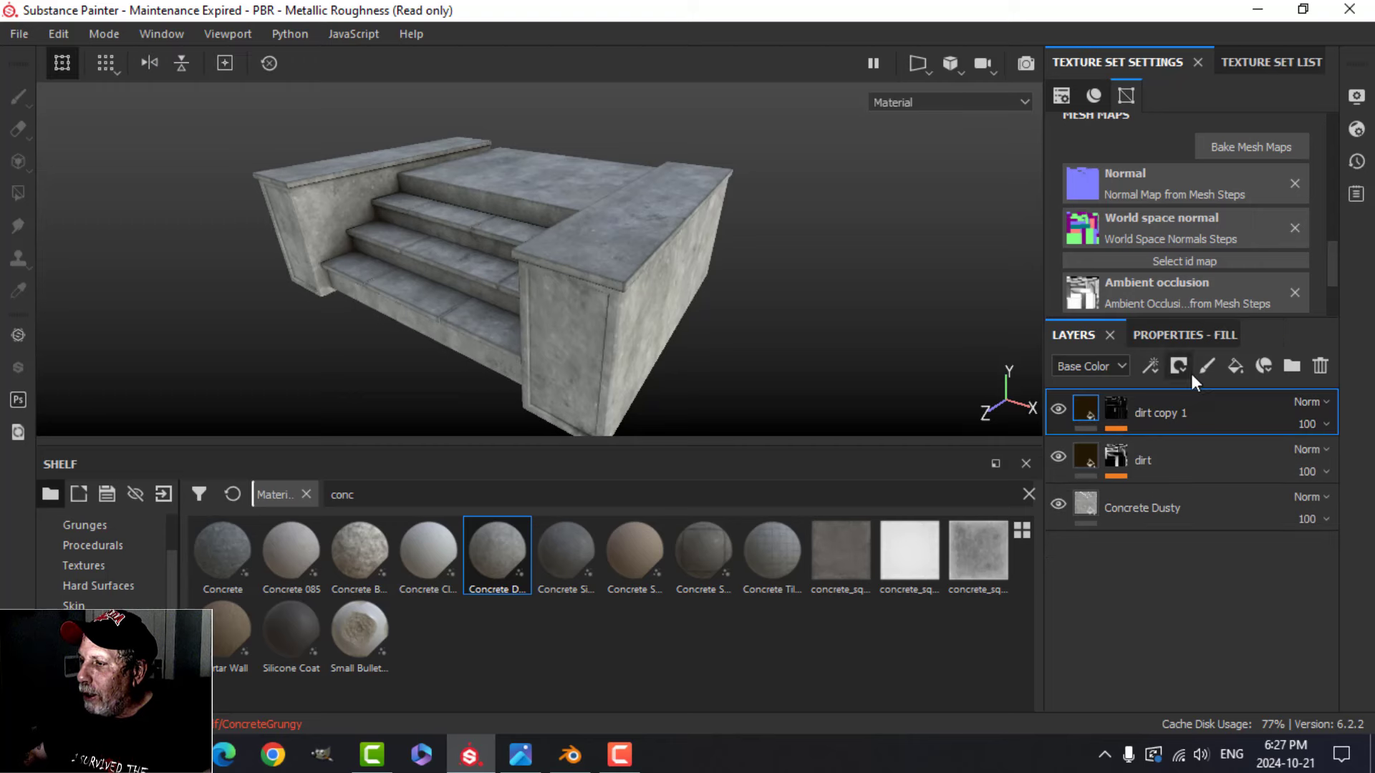
click(1205, 333)
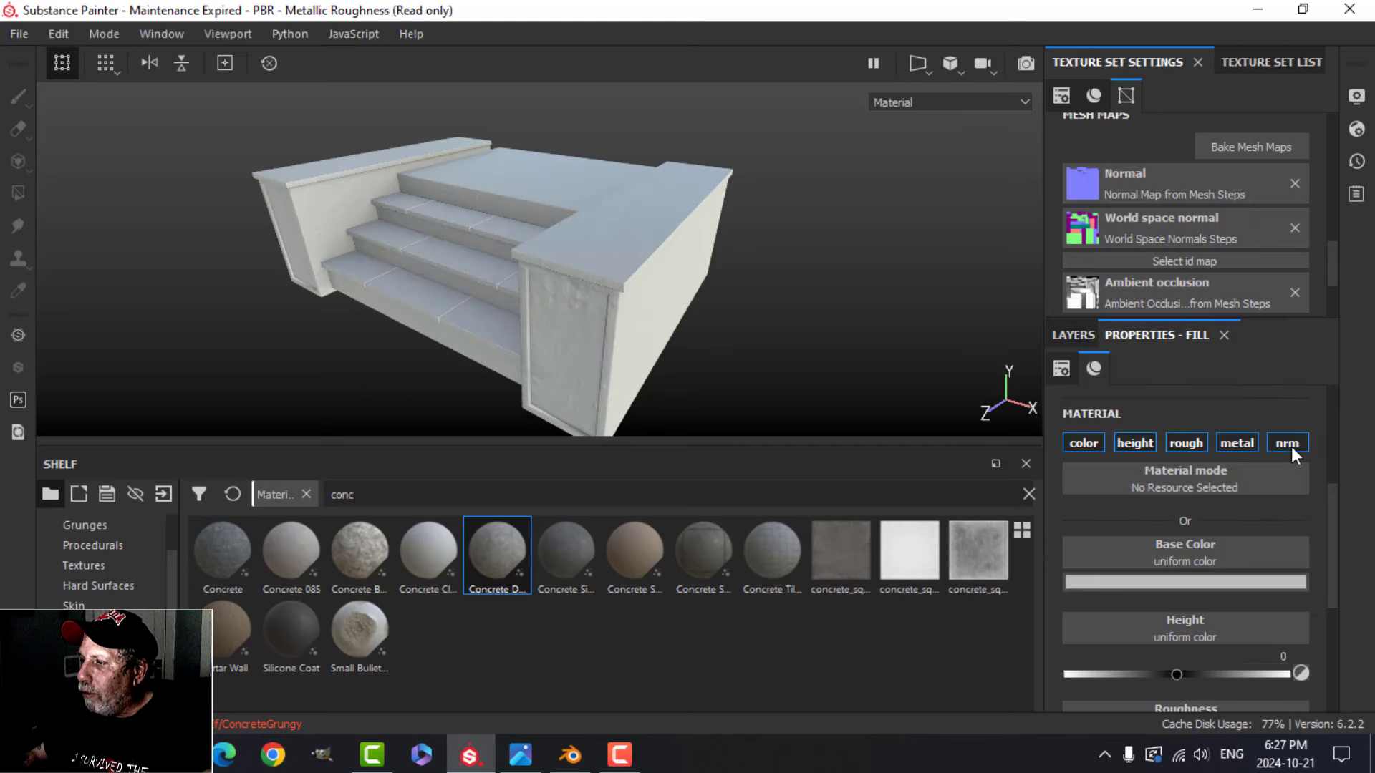
click(1137, 443)
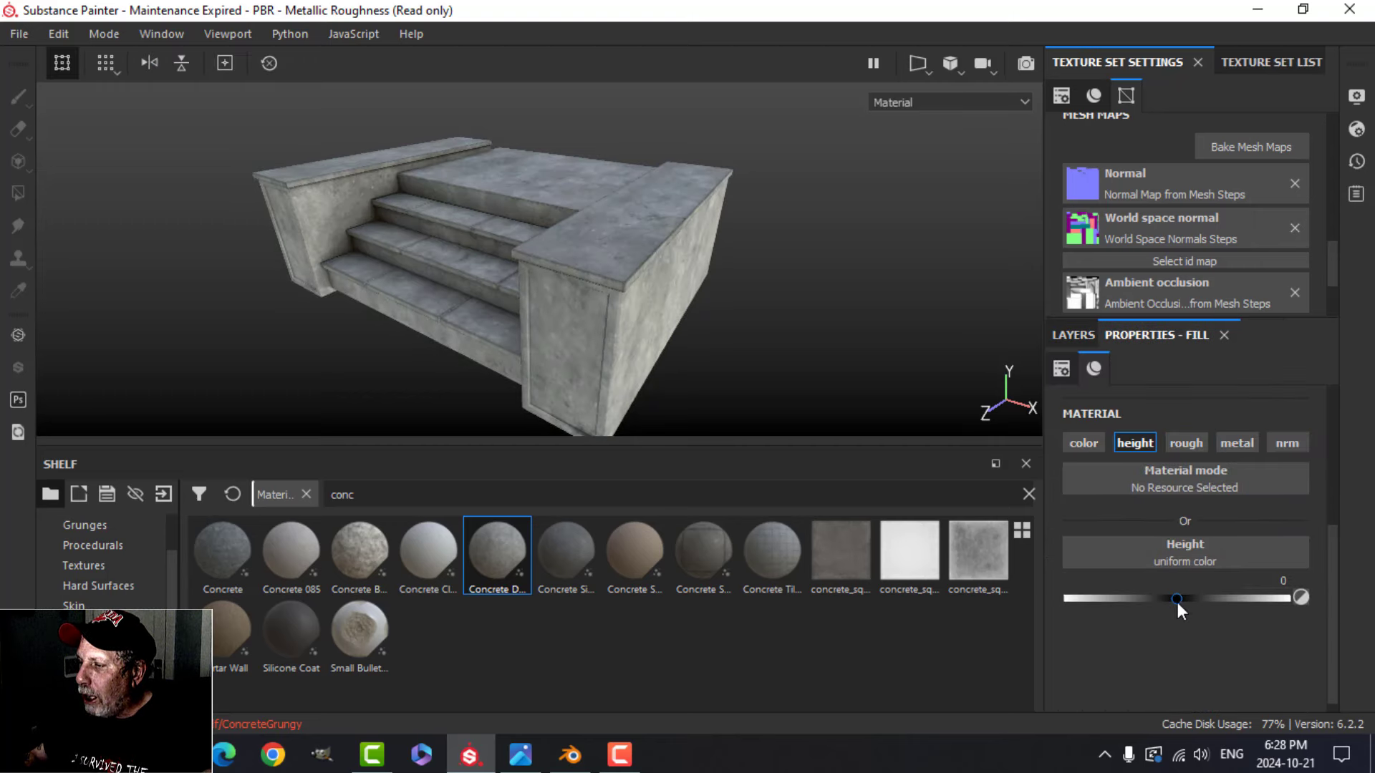
drag(1176, 603, 1128, 606)
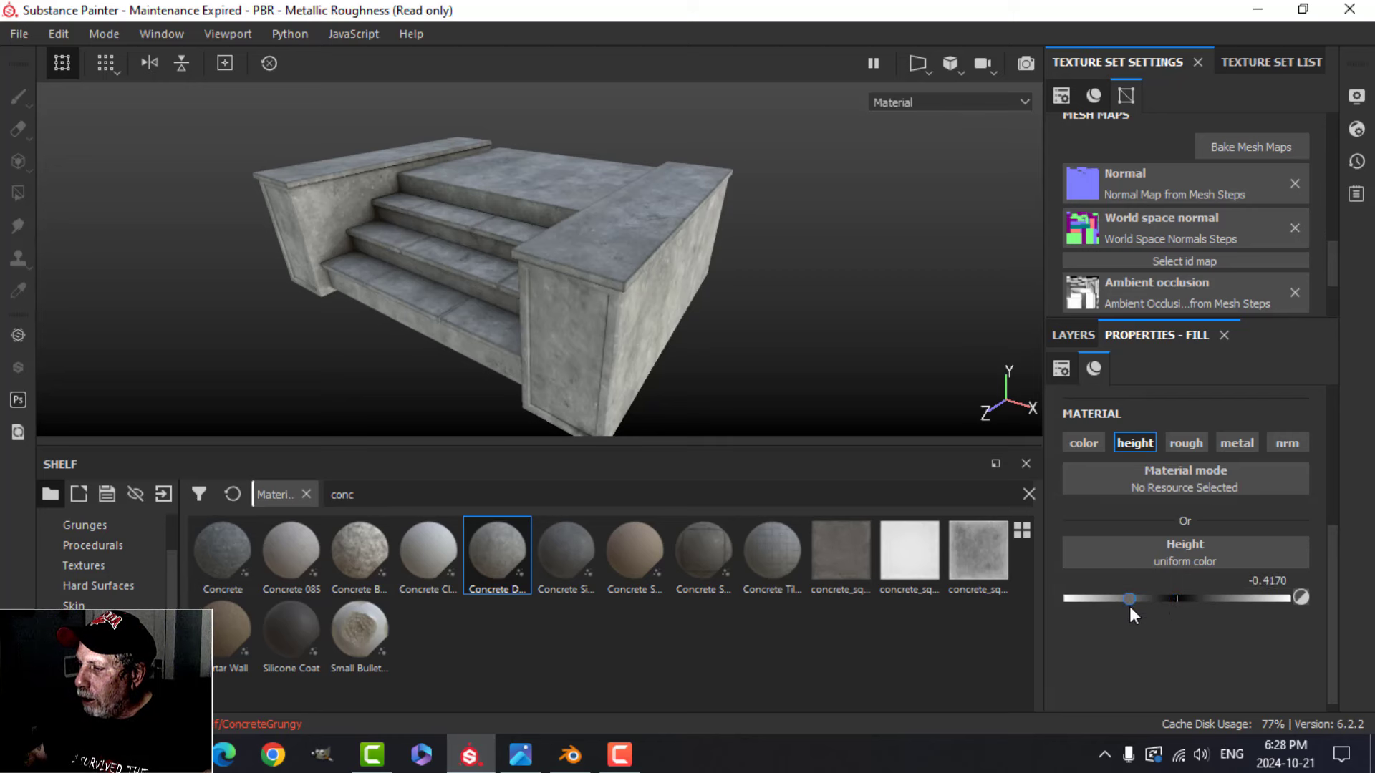
Step: Give the height-only fill layer a black mask and add a Paint effect to that mask
click(1074, 336)
click(1180, 366)
click(1205, 410)
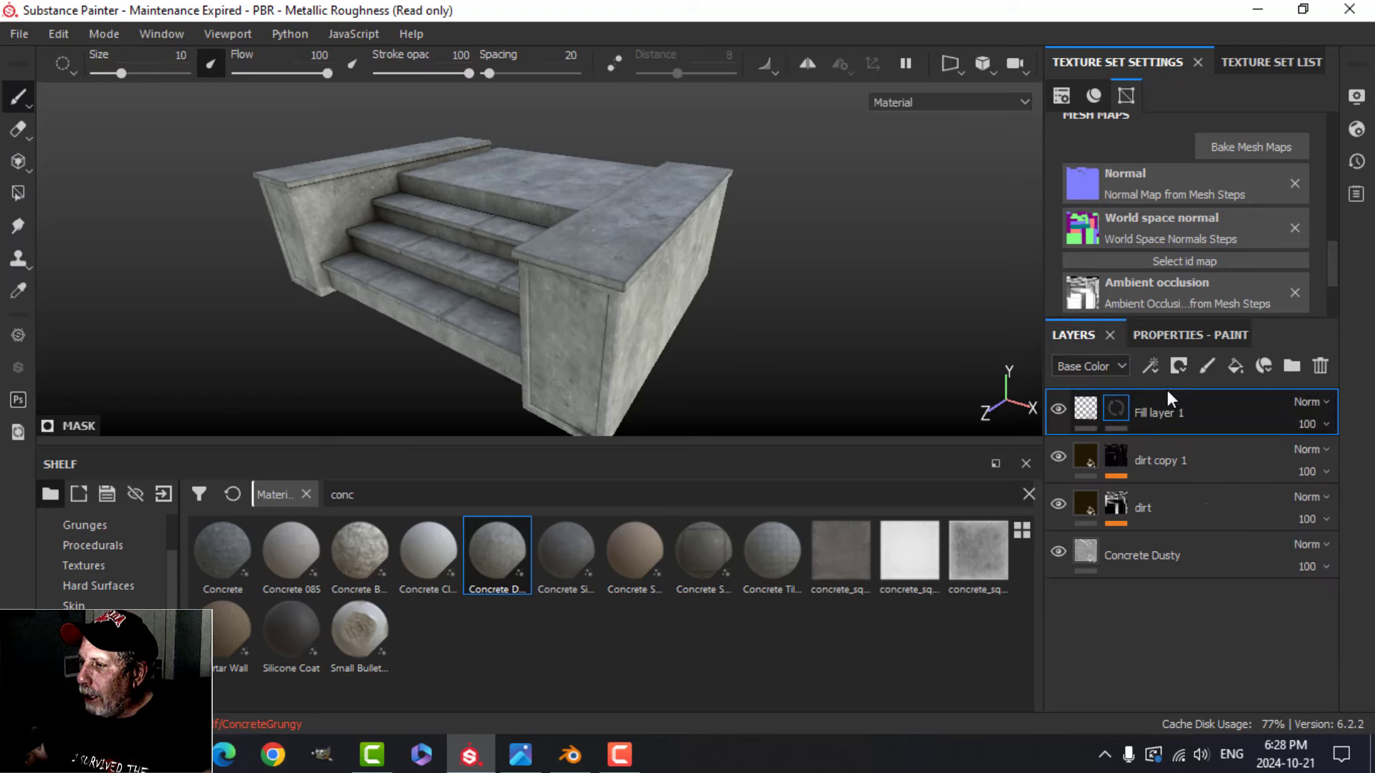
click(1153, 367)
click(1194, 412)
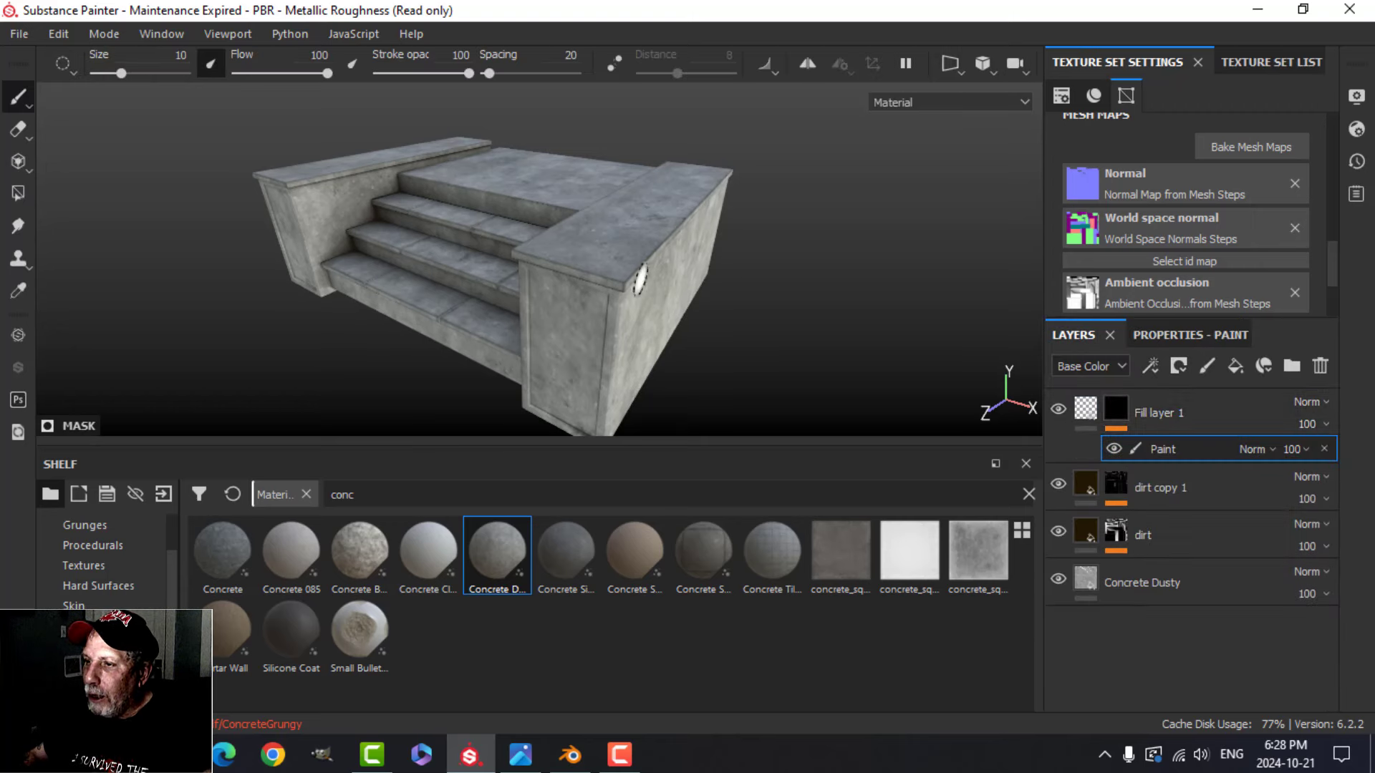
Step: Search the shelf's brushes for "dirt" and choose the Dirt 1 brush
scroll(107, 565, up, 1)
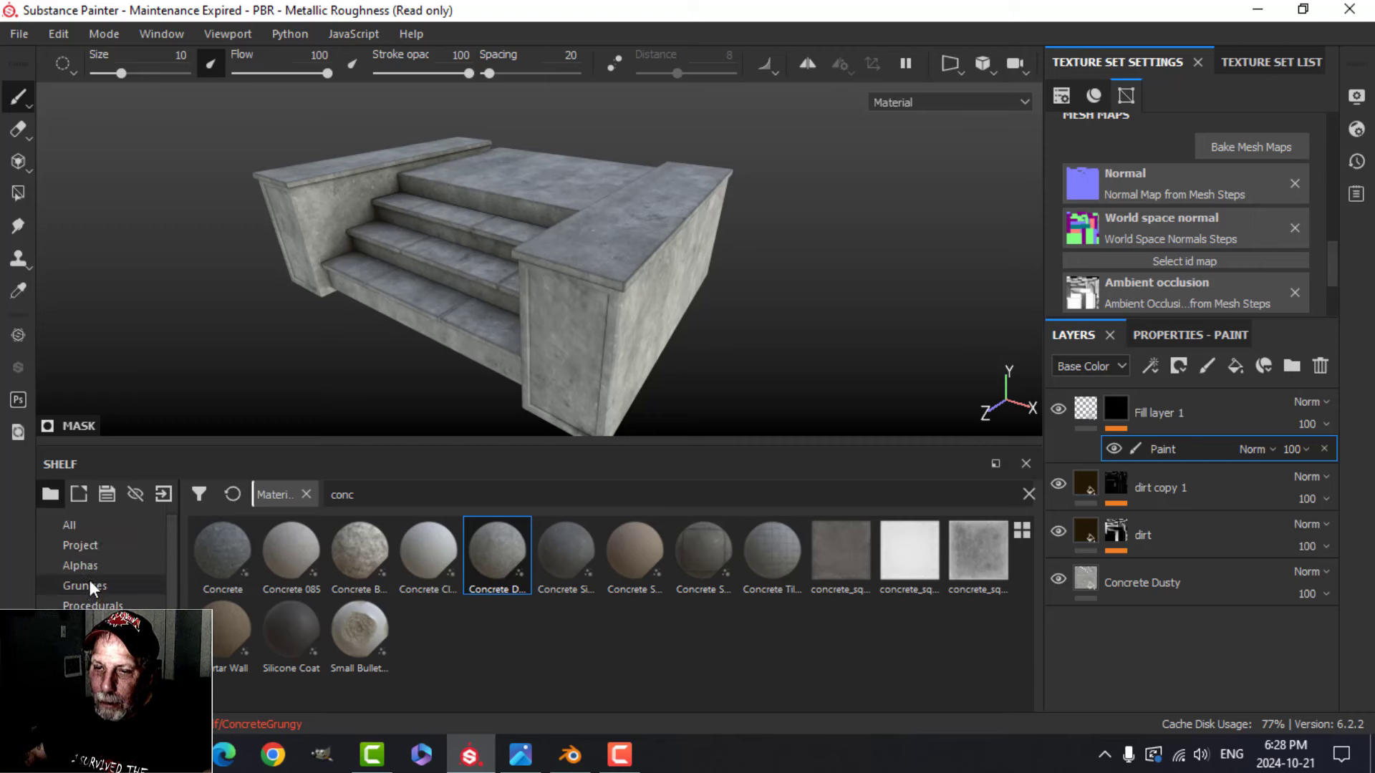
scroll(104, 598, down, 1)
click(83, 646)
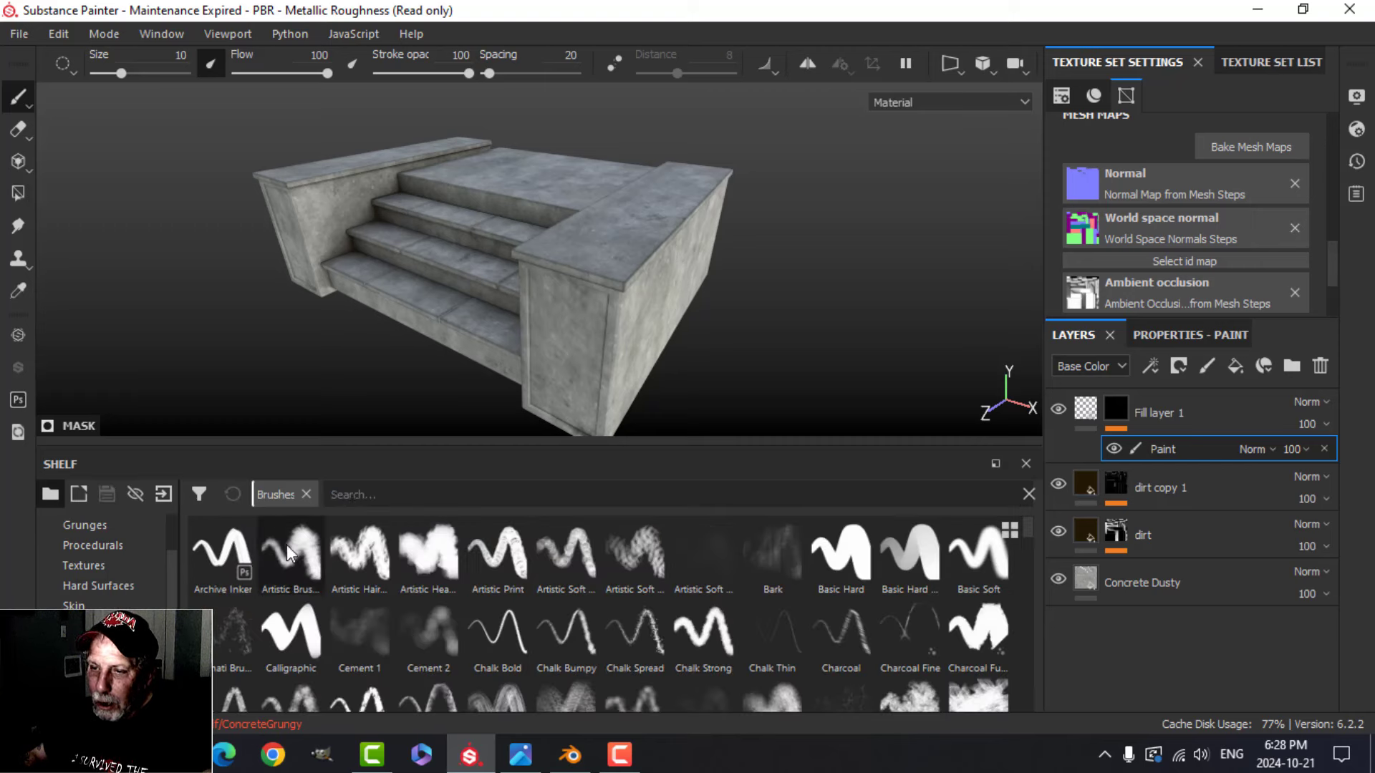
click(372, 494)
text(dirt)
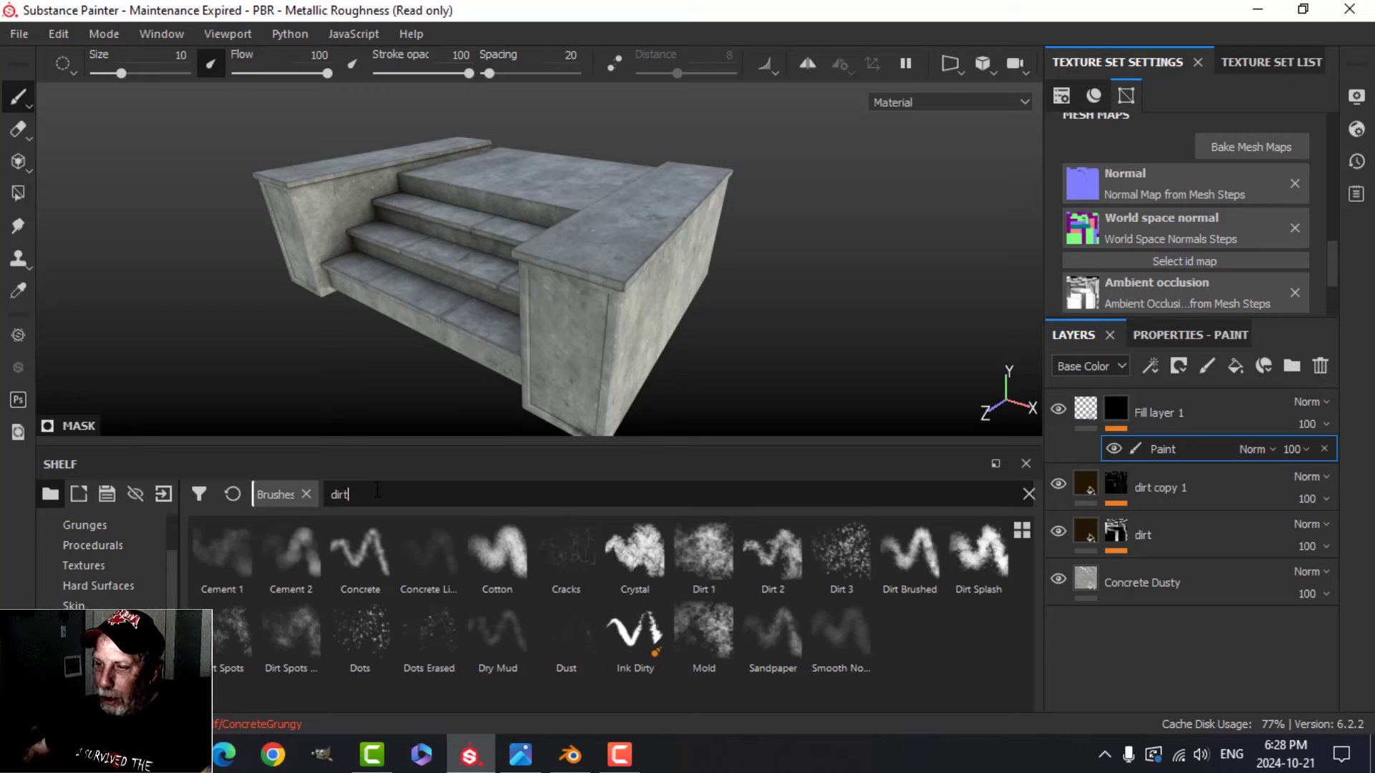
click(704, 556)
Step: Set the Dirt 1 brush's size to about 12.89 and its flow to 69, with the pillar's front edge in view
scroll(659, 285, up, 3)
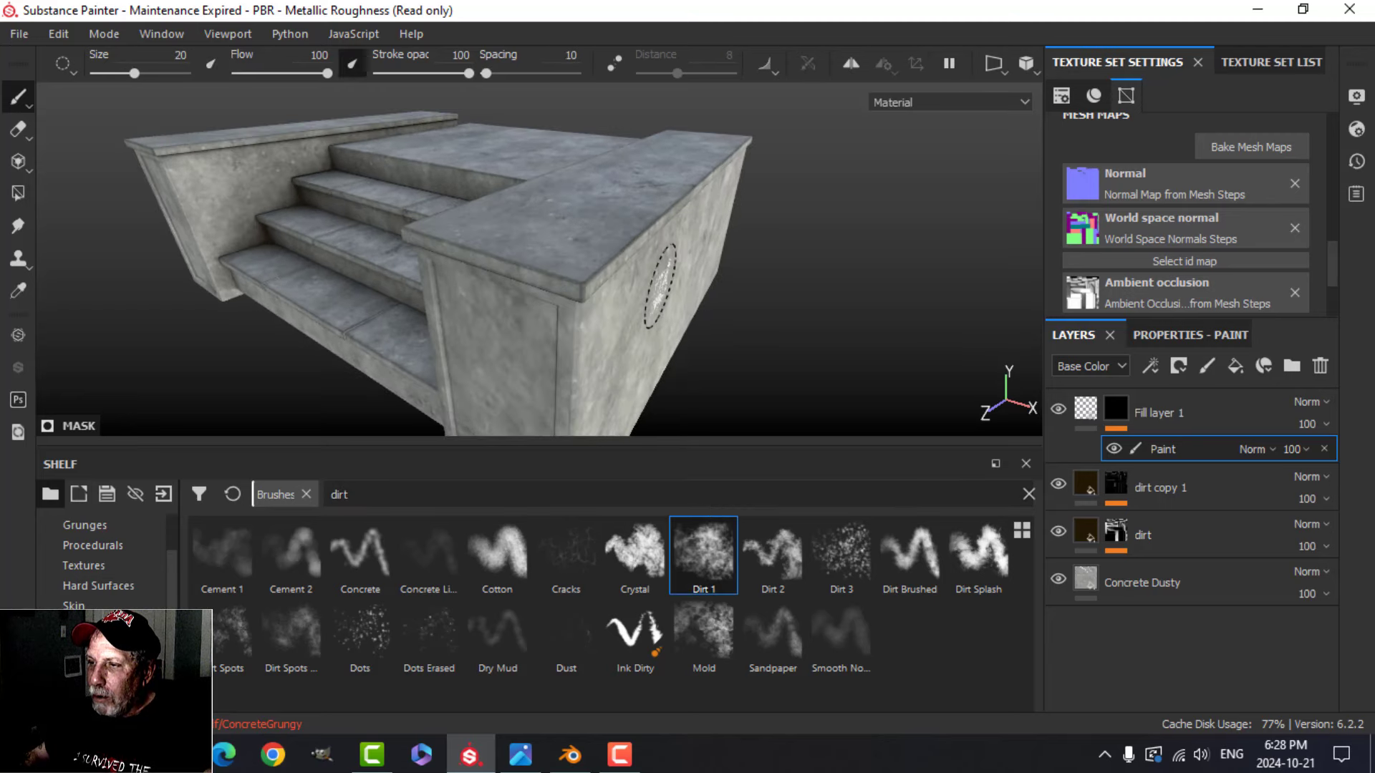
scroll(672, 307, up, 4)
alt+drag(608, 310, 681, 303)
scroll(598, 367, down, 4)
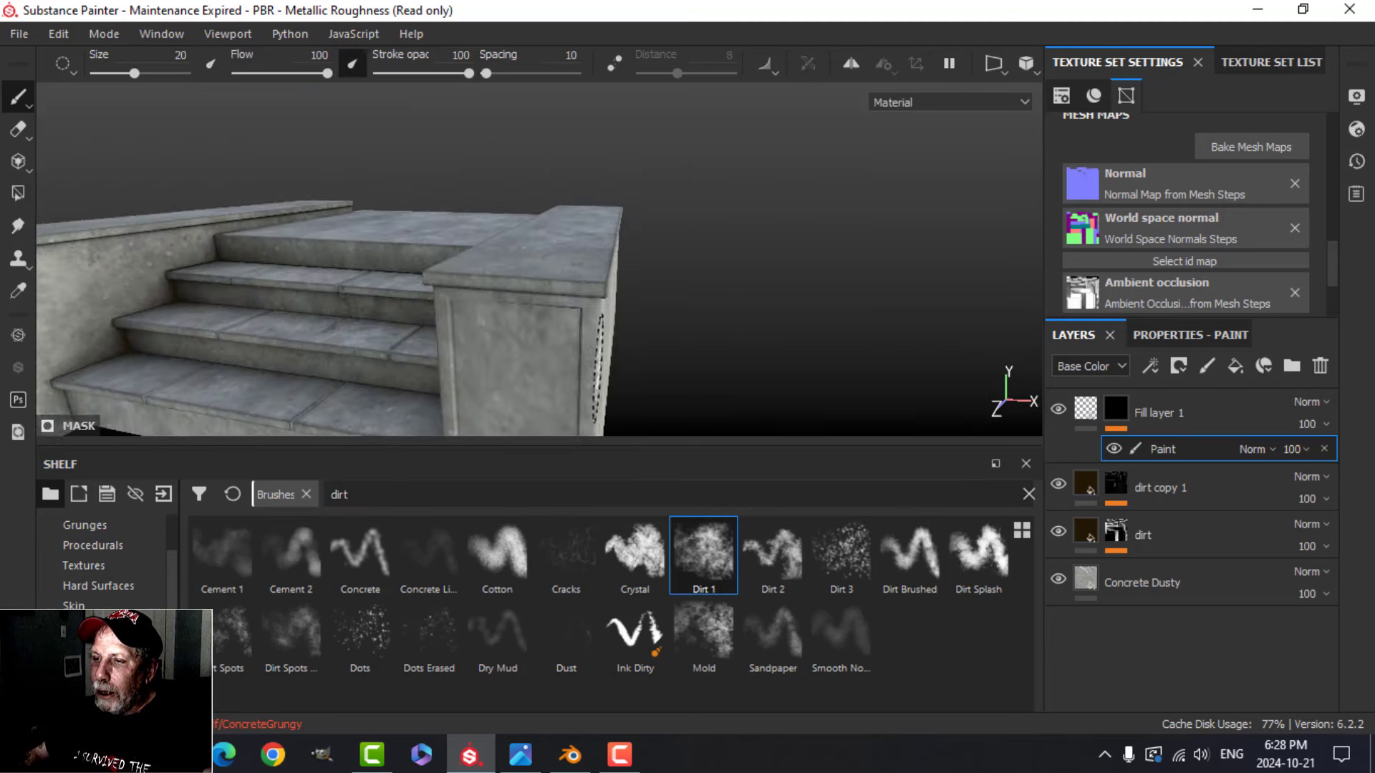
mouse_move(578, 268)
alt+mouse_down()
mouse_move(642, 251)
mouse_move(702, 298)
alt+mouse_up()
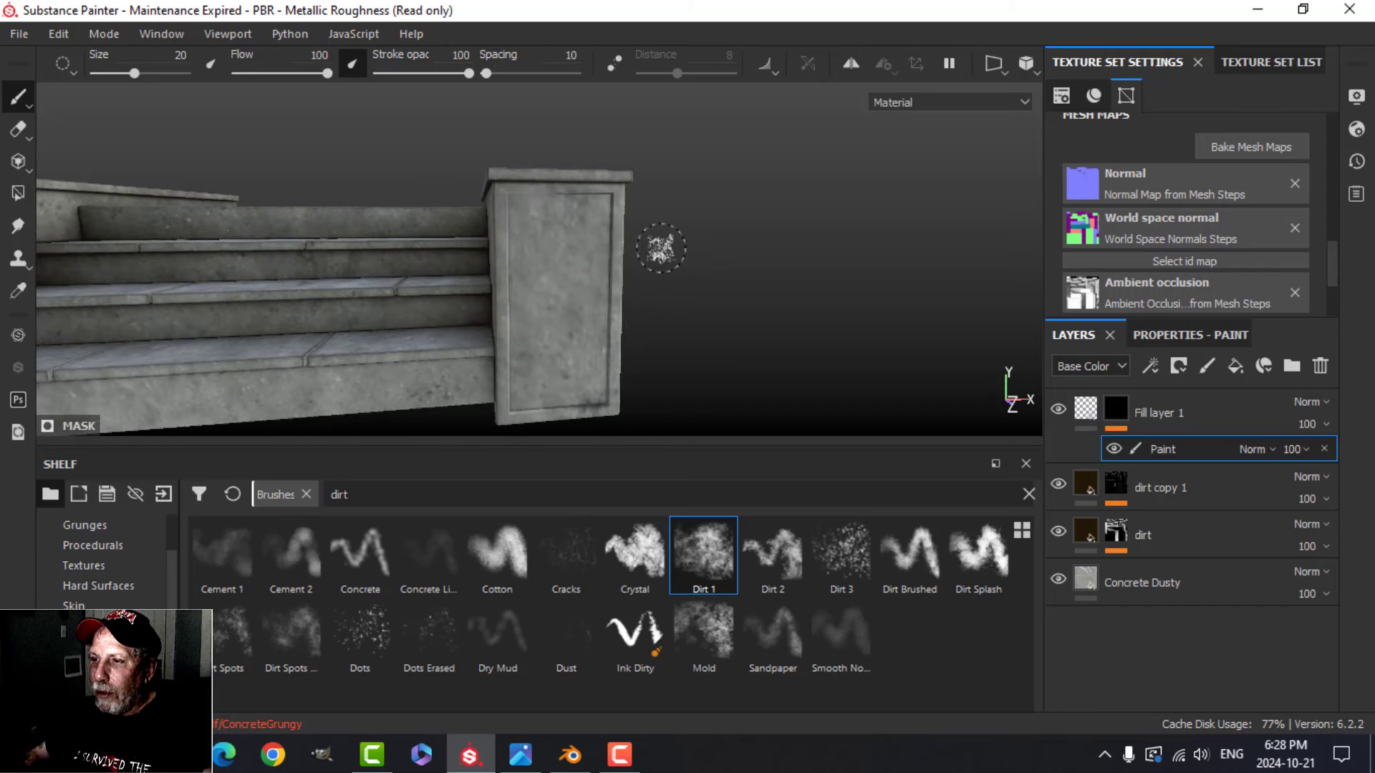
alt+drag(660, 248, 739, 301)
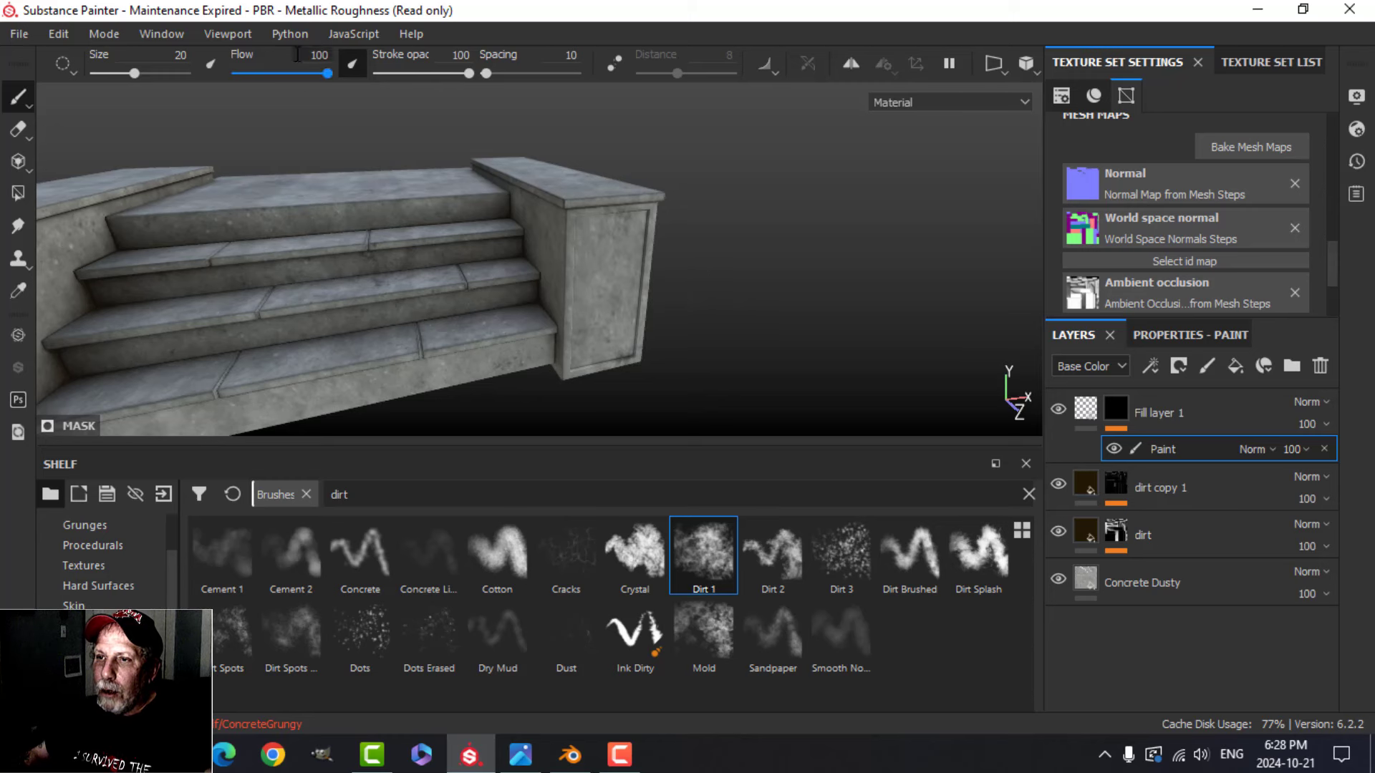
ctrl+right_drag(755, 245, 750, 245)
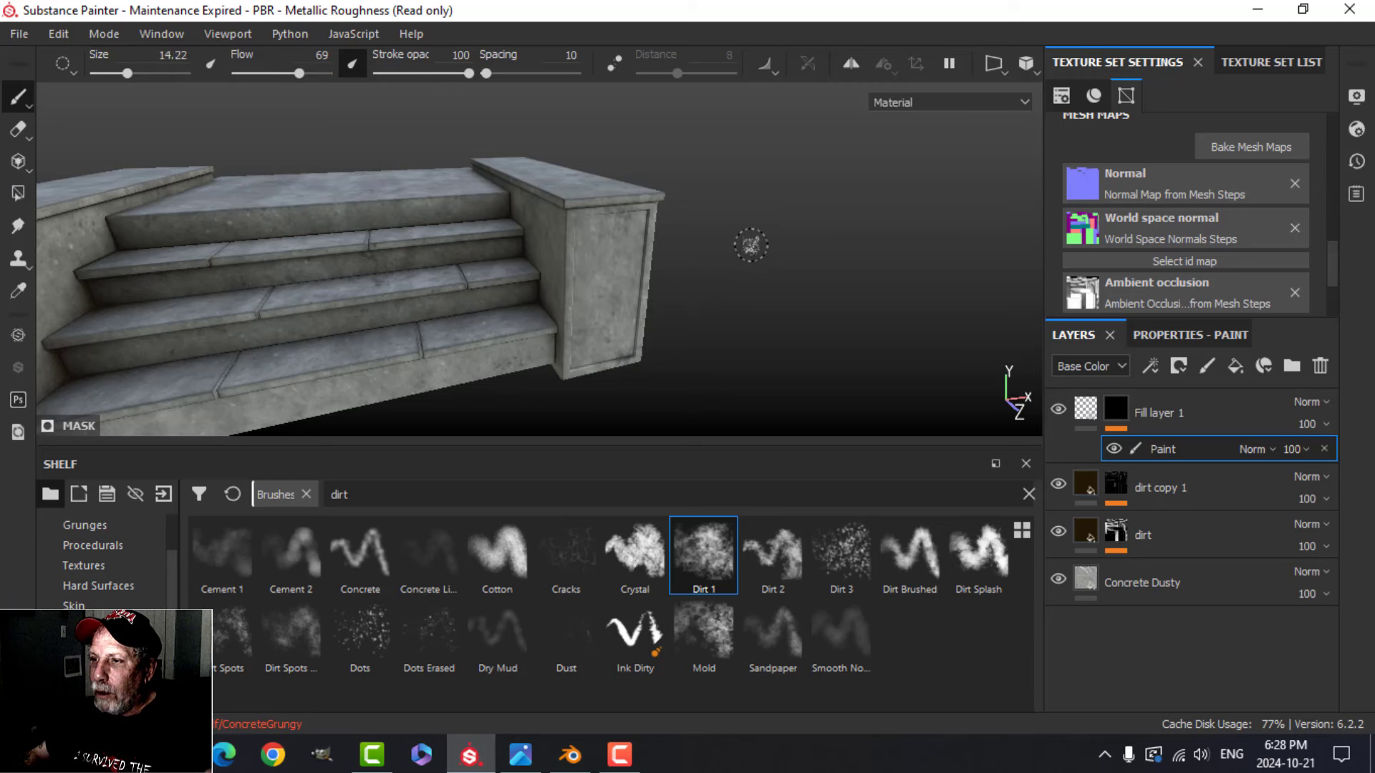
mouse_move(553, 261)
alt+mouse_down()
mouse_move(593, 244)
mouse_move(547, 198)
alt+mouse_up()
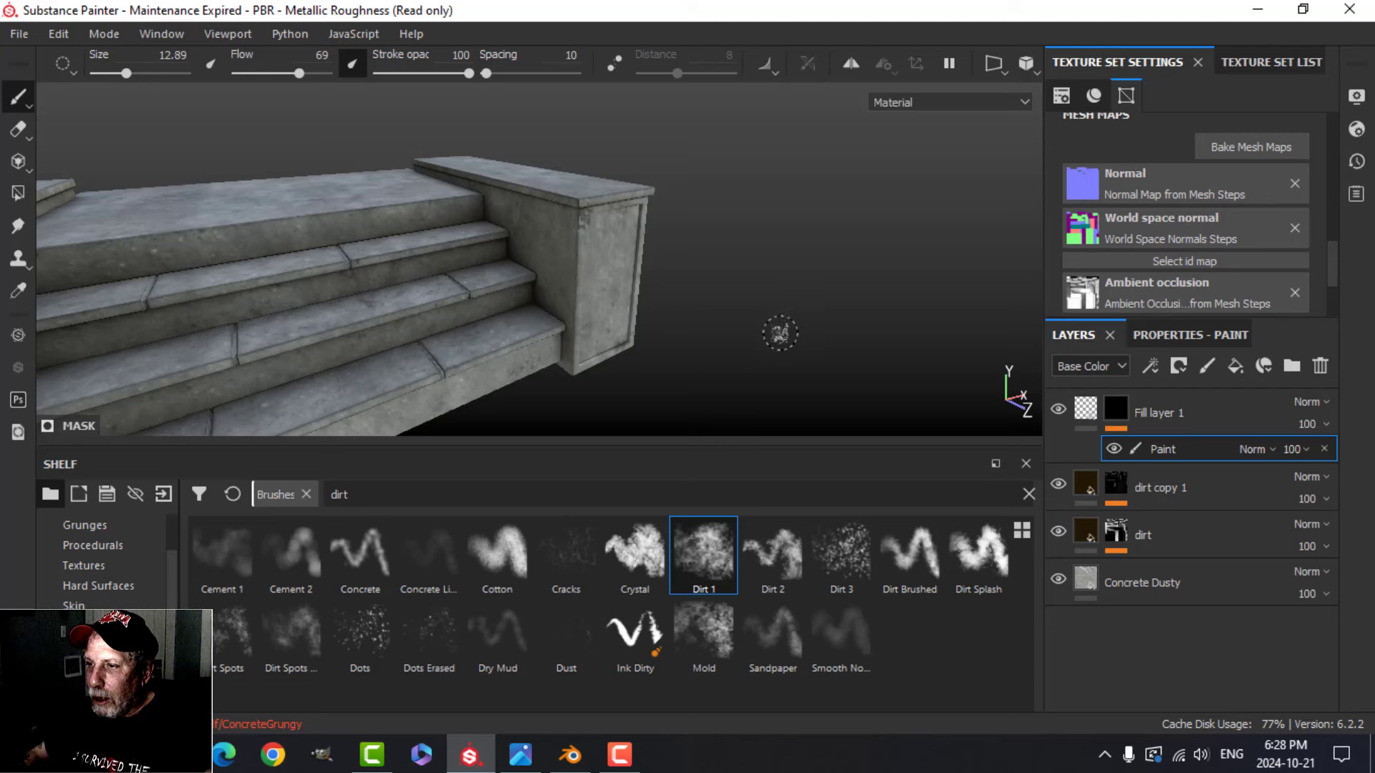
alt+drag(786, 324, 706, 324)
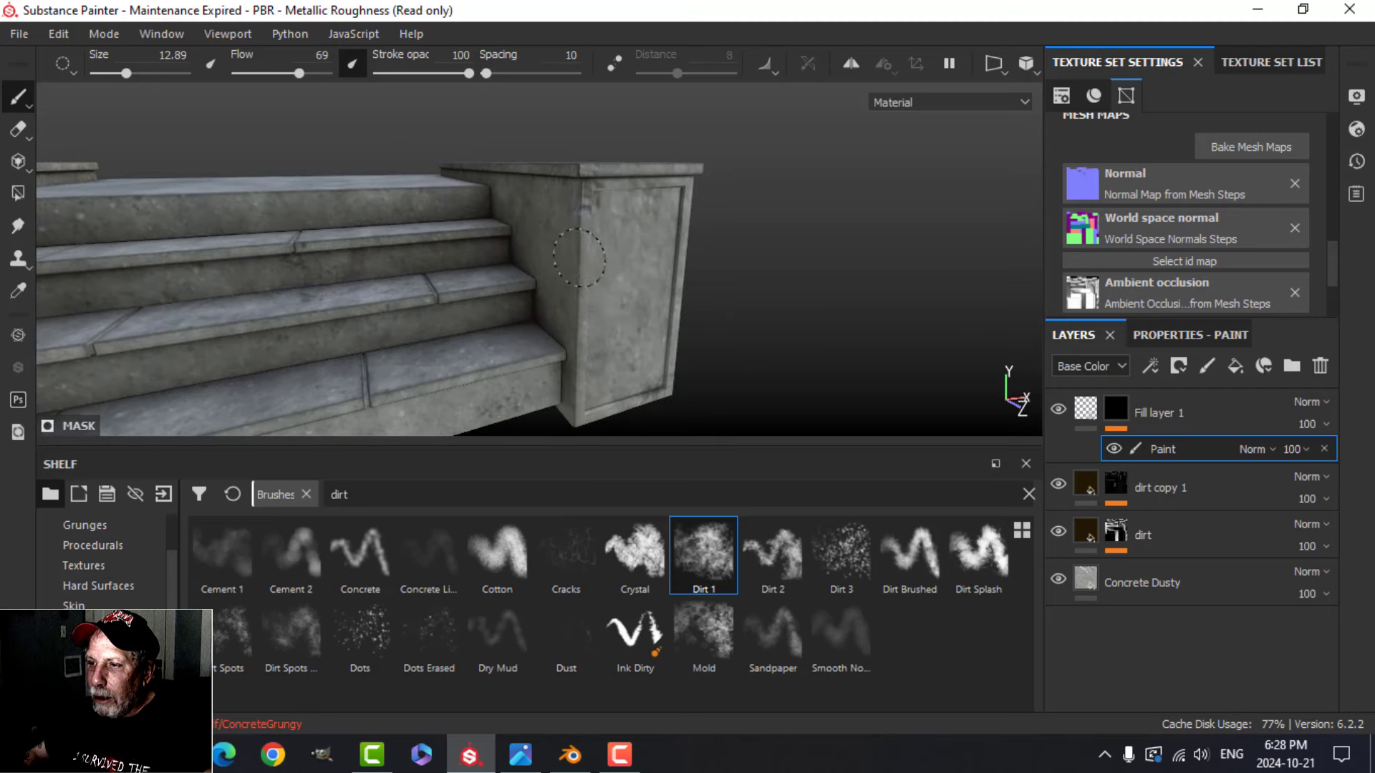
Step: Paint height damage on the stairs and pillar edges with the Dirt 2 brush, enlarging the brush size to 39.3
mouse_move(579, 257)
alt+mouse_down()
mouse_move(609, 337)
mouse_move(712, 332)
mouse_move(542, 351)
mouse_move(484, 331)
mouse_move(666, 303)
mouse_move(415, 207)
mouse_move(638, 242)
mouse_move(444, 244)
mouse_move(645, 265)
alt+mouse_up()
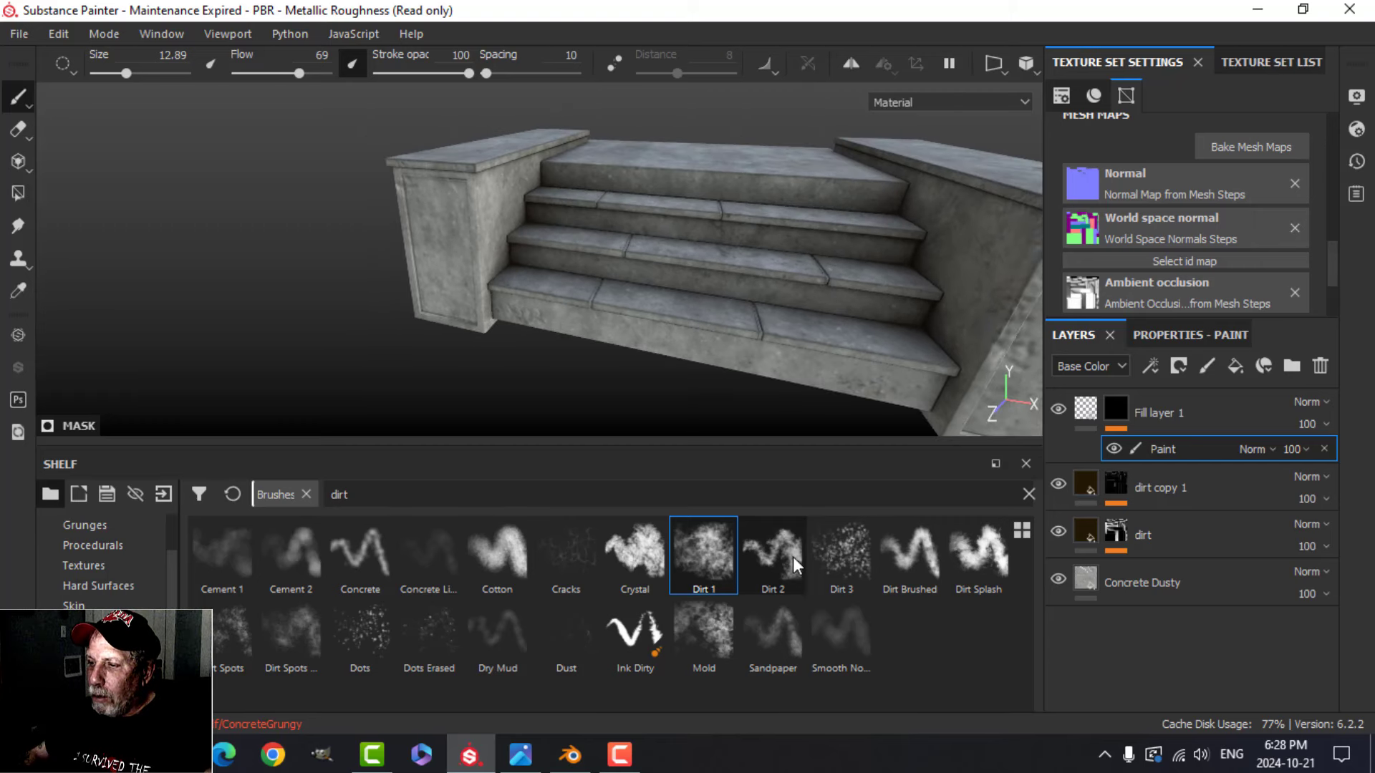
click(772, 555)
alt+drag(501, 250, 513, 259)
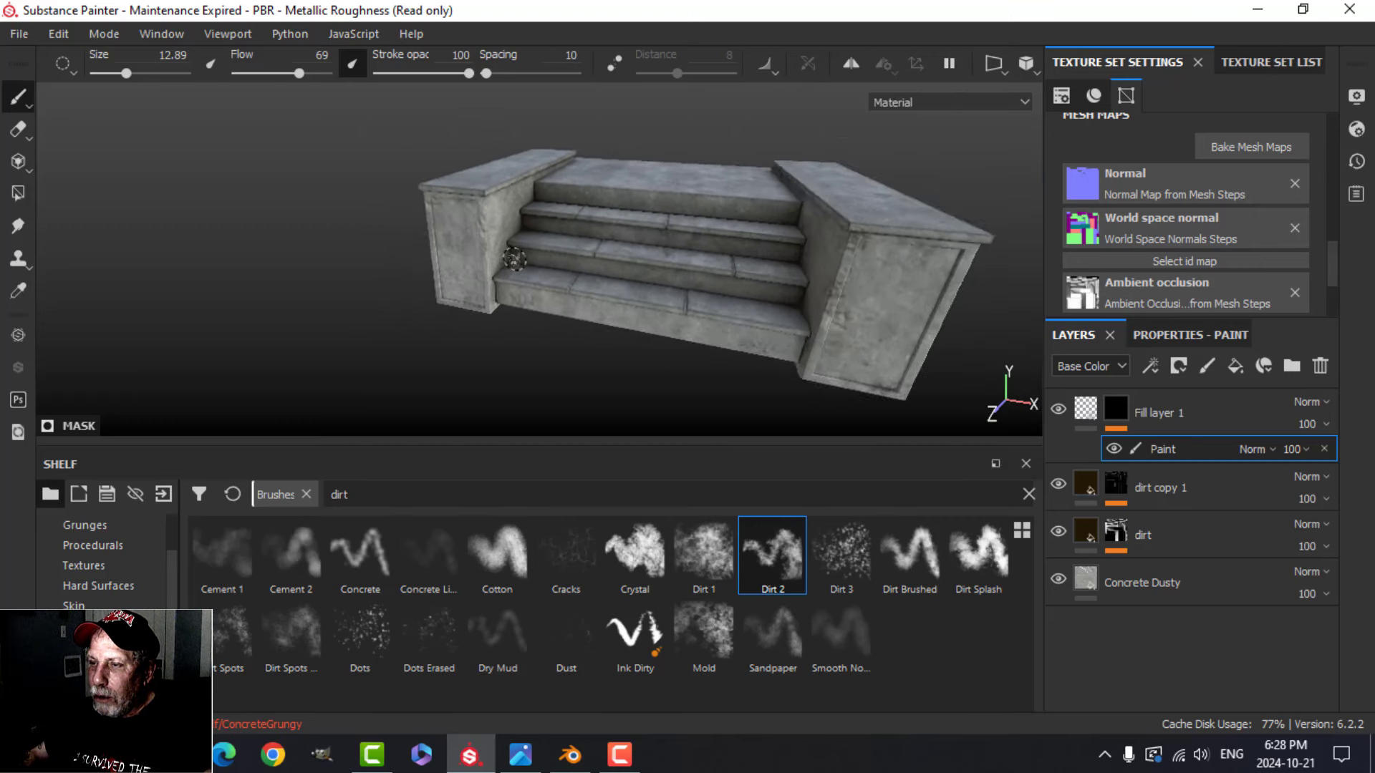
scroll(515, 259, up, 3)
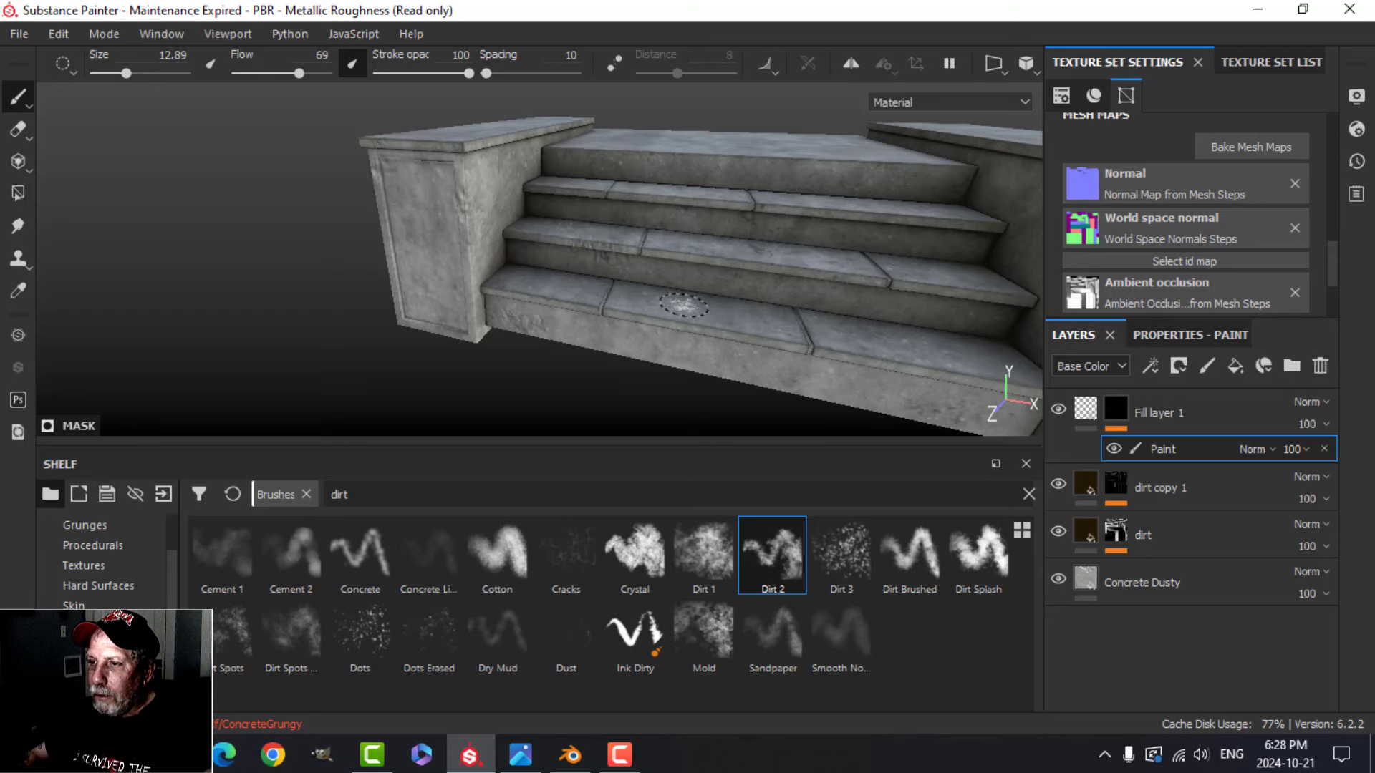
mouse_move(684, 306)
alt+mouse_down()
mouse_move(716, 337)
mouse_move(582, 249)
mouse_move(709, 301)
mouse_move(681, 276)
mouse_move(700, 277)
alt+mouse_up()
ctrl+right_drag(700, 277, 704, 281)
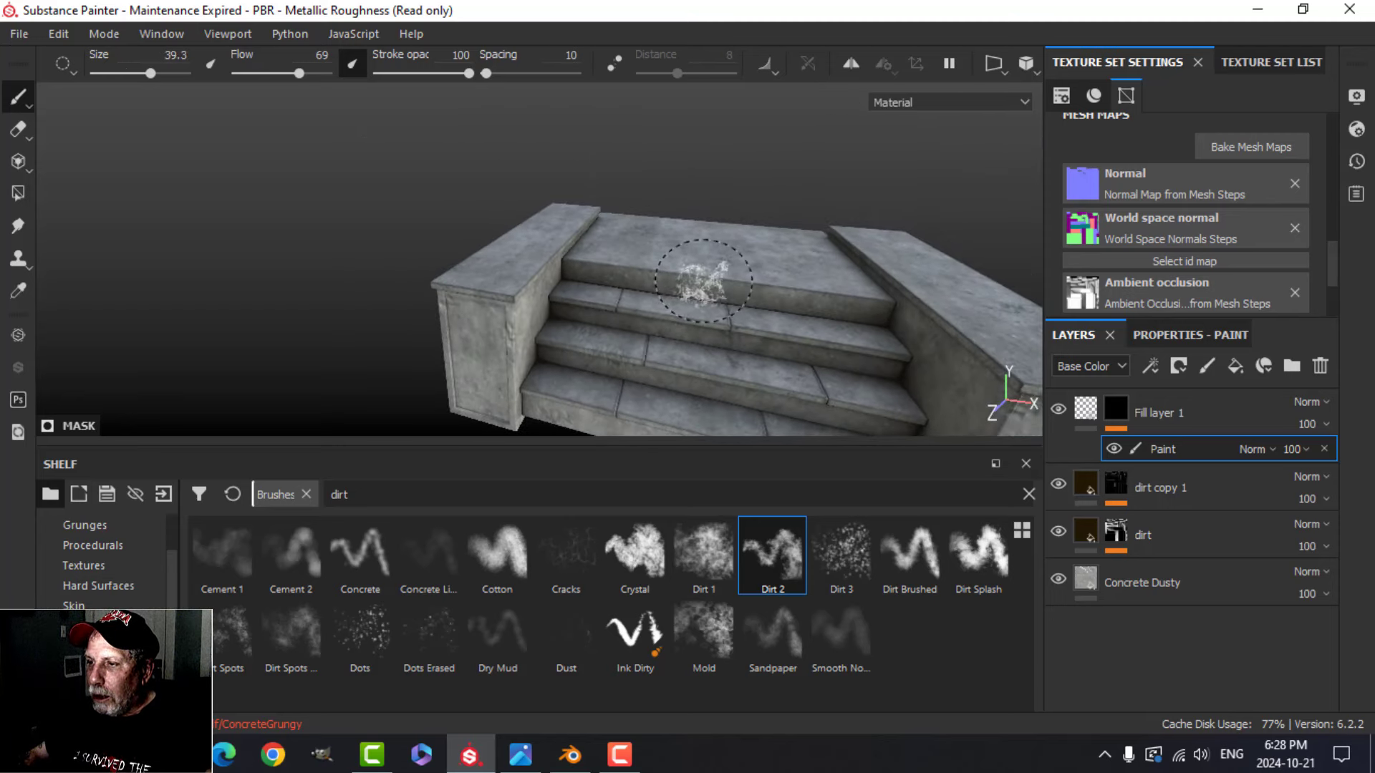
mouse_move(866, 294)
alt+mouse_down()
mouse_move(753, 319)
mouse_move(693, 362)
alt+mouse_up()
Step: Choose the Dirt Splash brush, set its size to about 32.17 and dab damage onto the side pillar's front corner
click(973, 560)
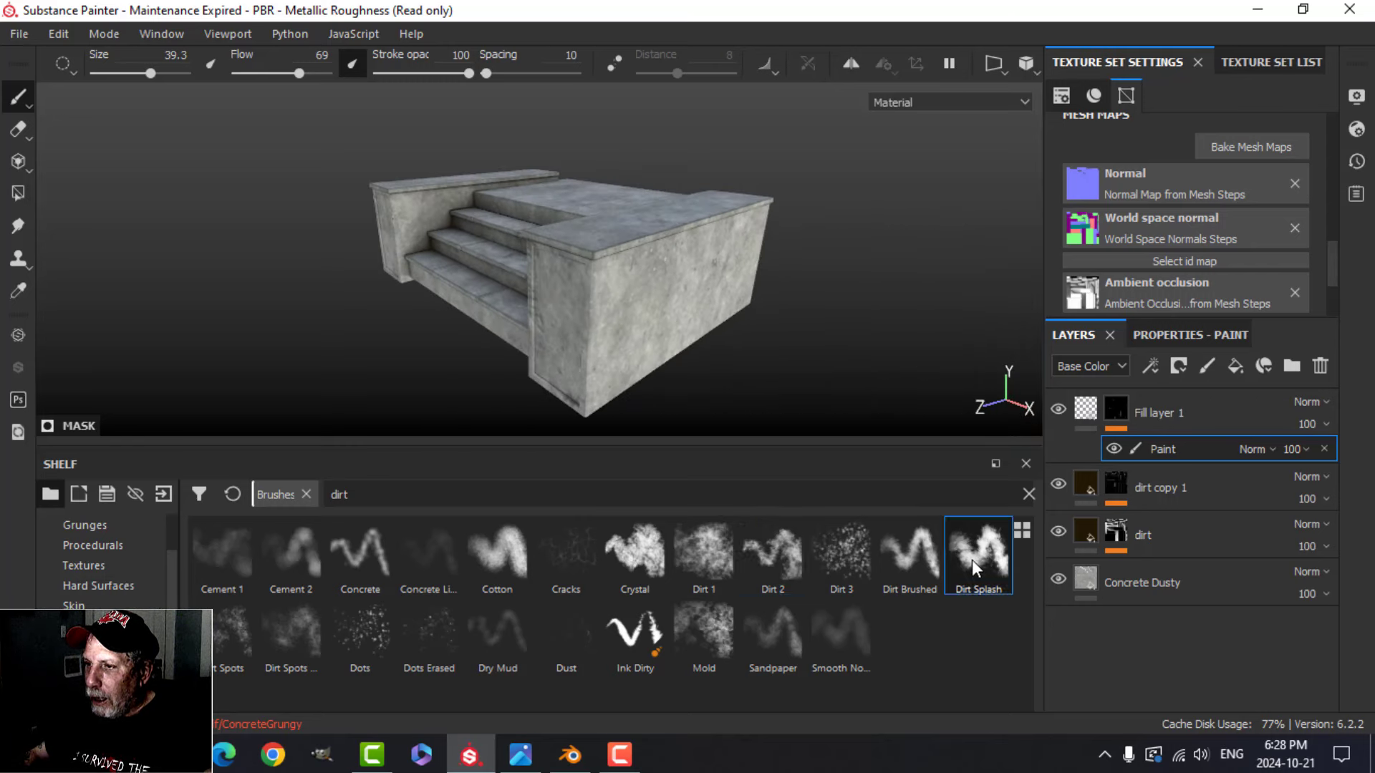
ctrl+right_drag(607, 284, 620, 285)
click(607, 289)
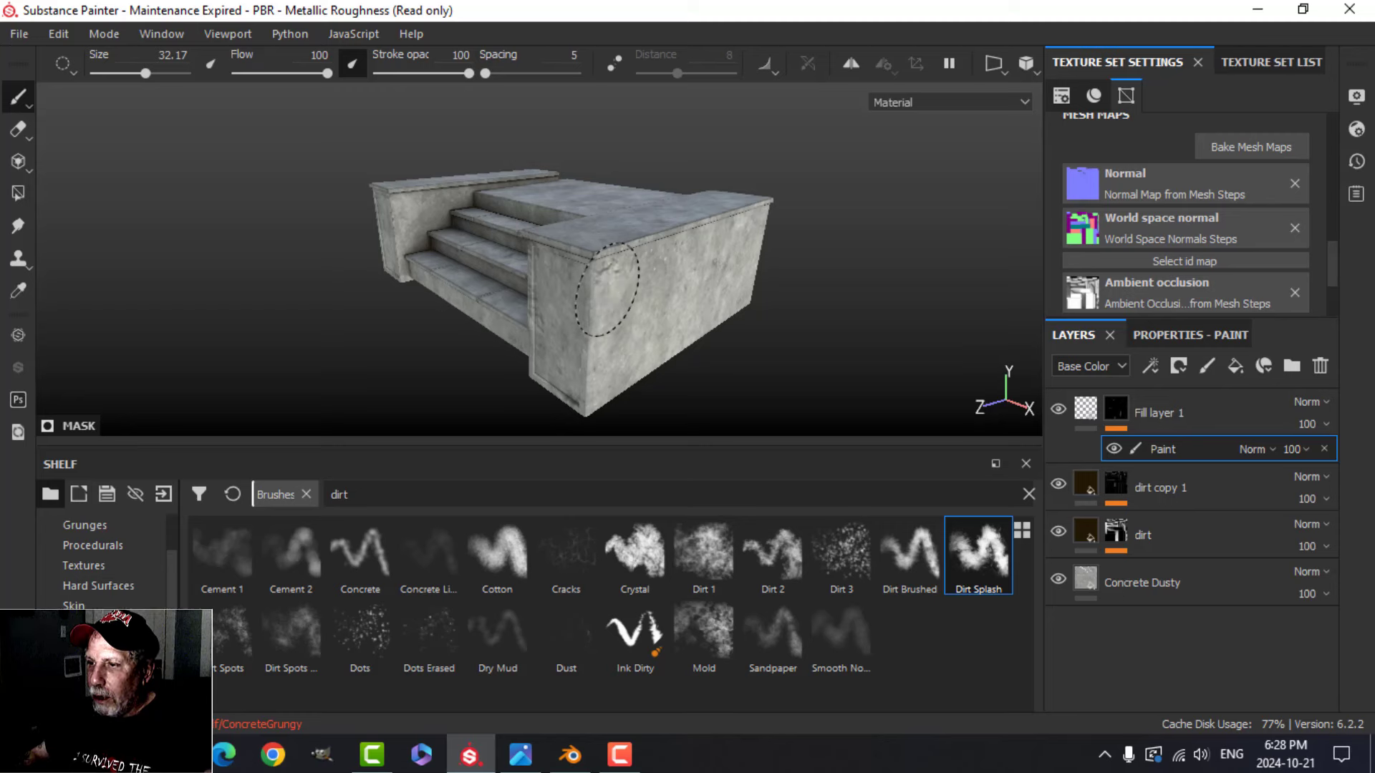
alt+drag(608, 290, 645, 337)
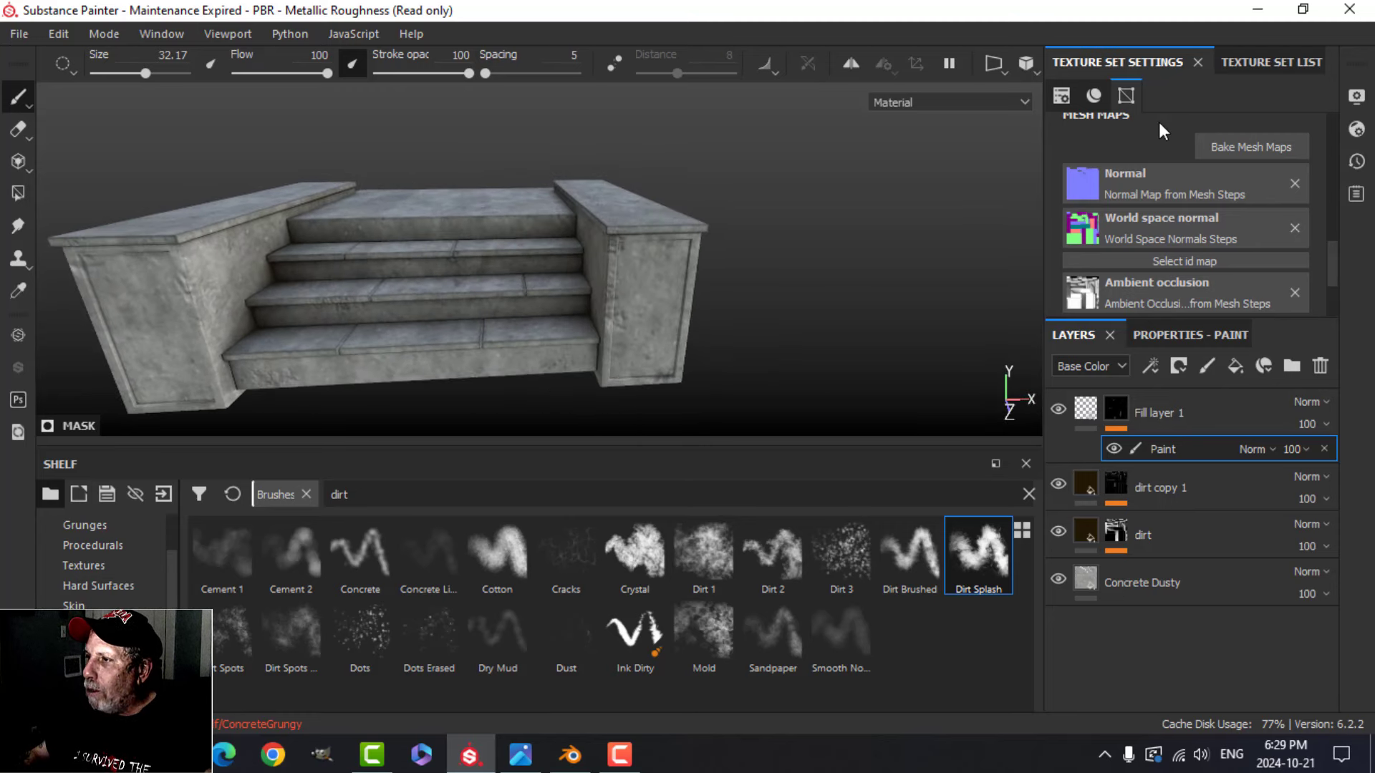
Step: Set the Steps texture set's size to 2048
scroll(1161, 137, up, 10)
click(1166, 260)
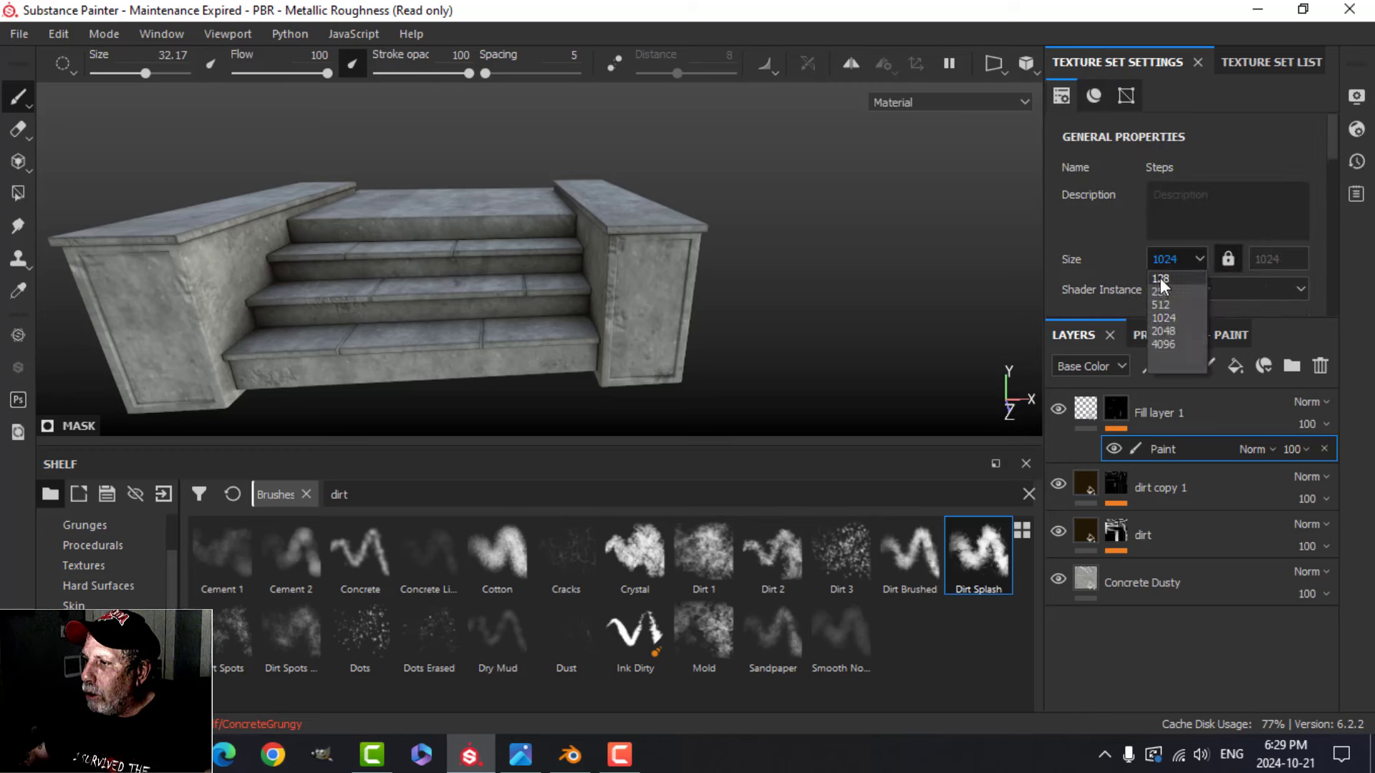
click(1165, 331)
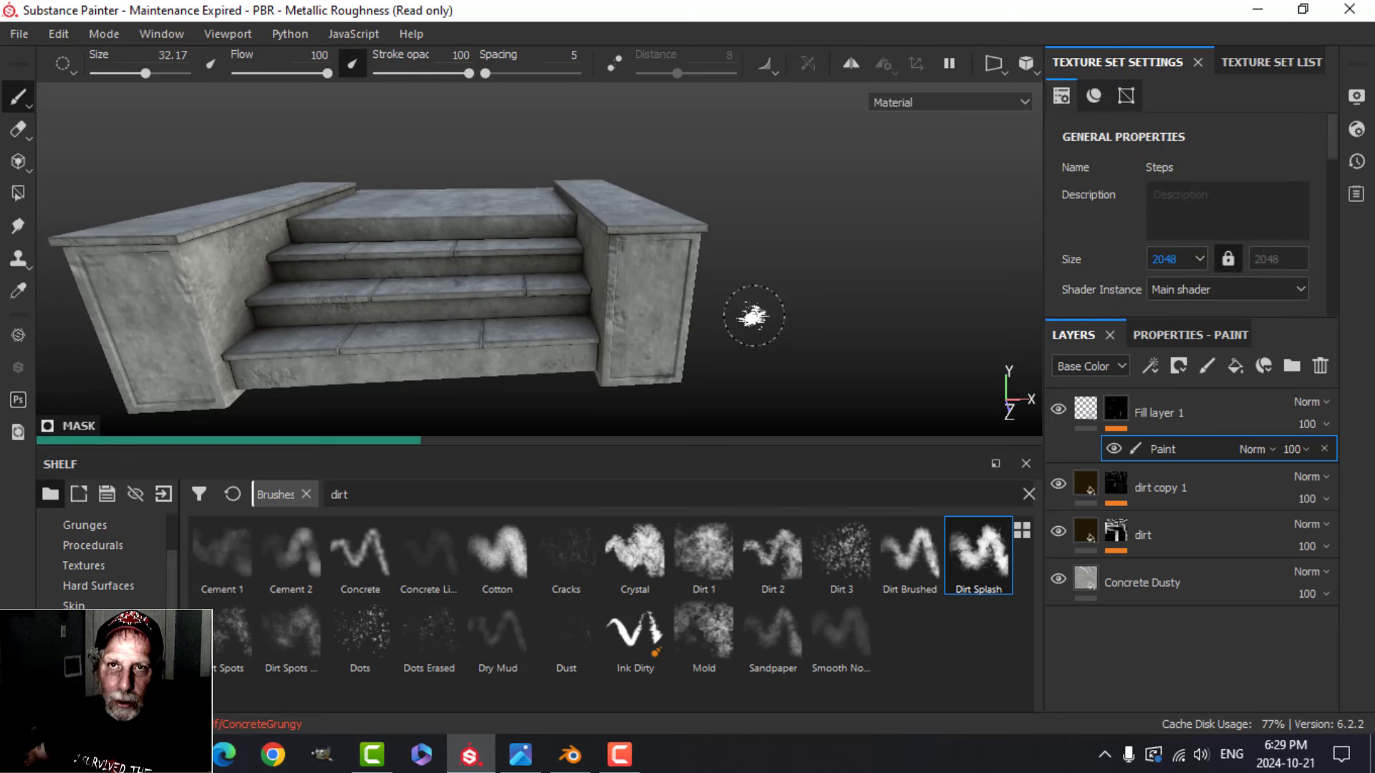
Step: Lower the opacity of the Paint effect in Fill layer 1's mask to 56
mouse_move(750, 315)
alt+mouse_down()
mouse_move(644, 313)
mouse_move(637, 249)
mouse_move(792, 282)
mouse_move(758, 294)
alt+mouse_up()
click(1300, 451)
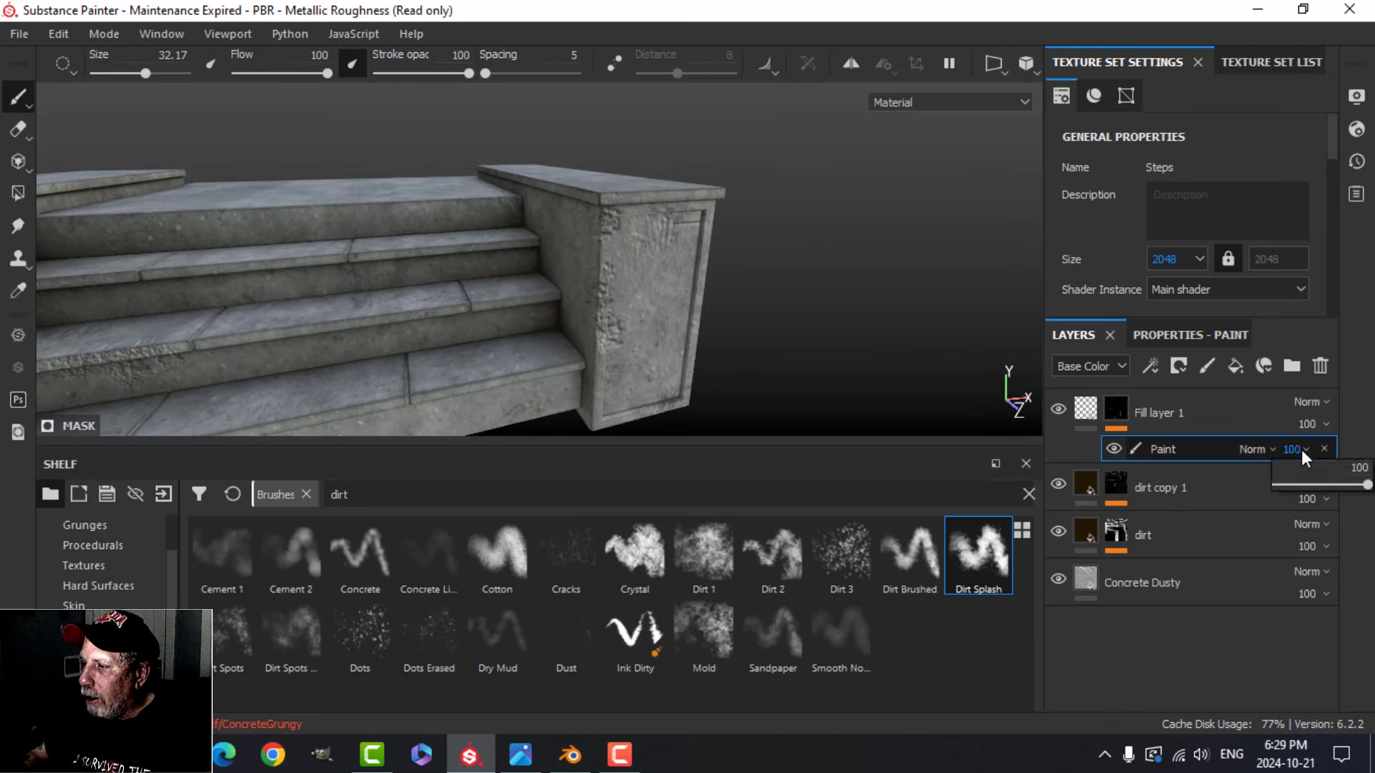
drag(1368, 490, 1352, 490)
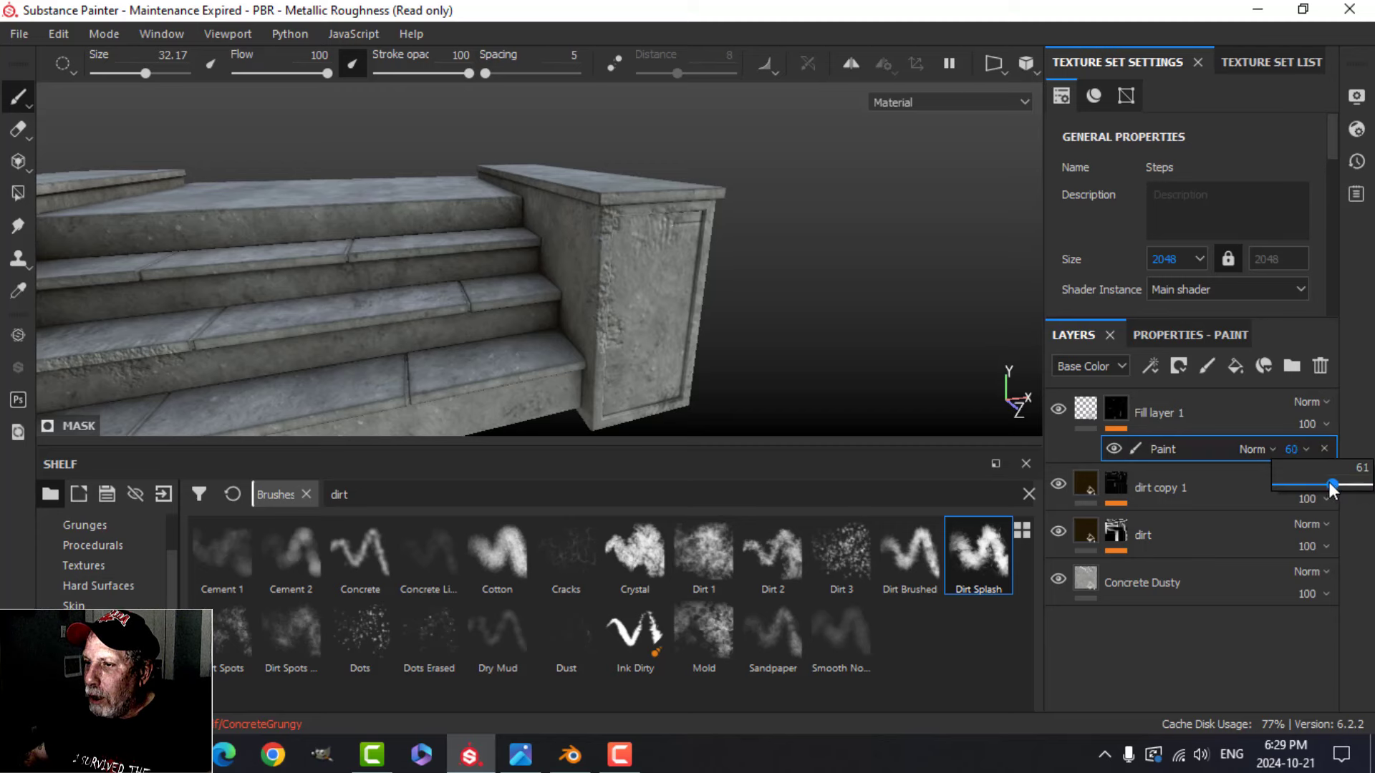
mouse_move(766, 316)
alt+mouse_down()
mouse_move(737, 298)
mouse_move(745, 353)
mouse_move(669, 329)
mouse_move(598, 279)
mouse_move(598, 307)
mouse_move(568, 322)
mouse_move(639, 344)
mouse_move(587, 298)
mouse_move(512, 313)
mouse_move(500, 301)
mouse_move(559, 280)
mouse_move(598, 298)
mouse_move(565, 322)
mouse_move(569, 304)
alt+mouse_up()
Step: Show the list of texture sets and save the project as StepsVideo in the HALLOWEEN folder
click(1264, 60)
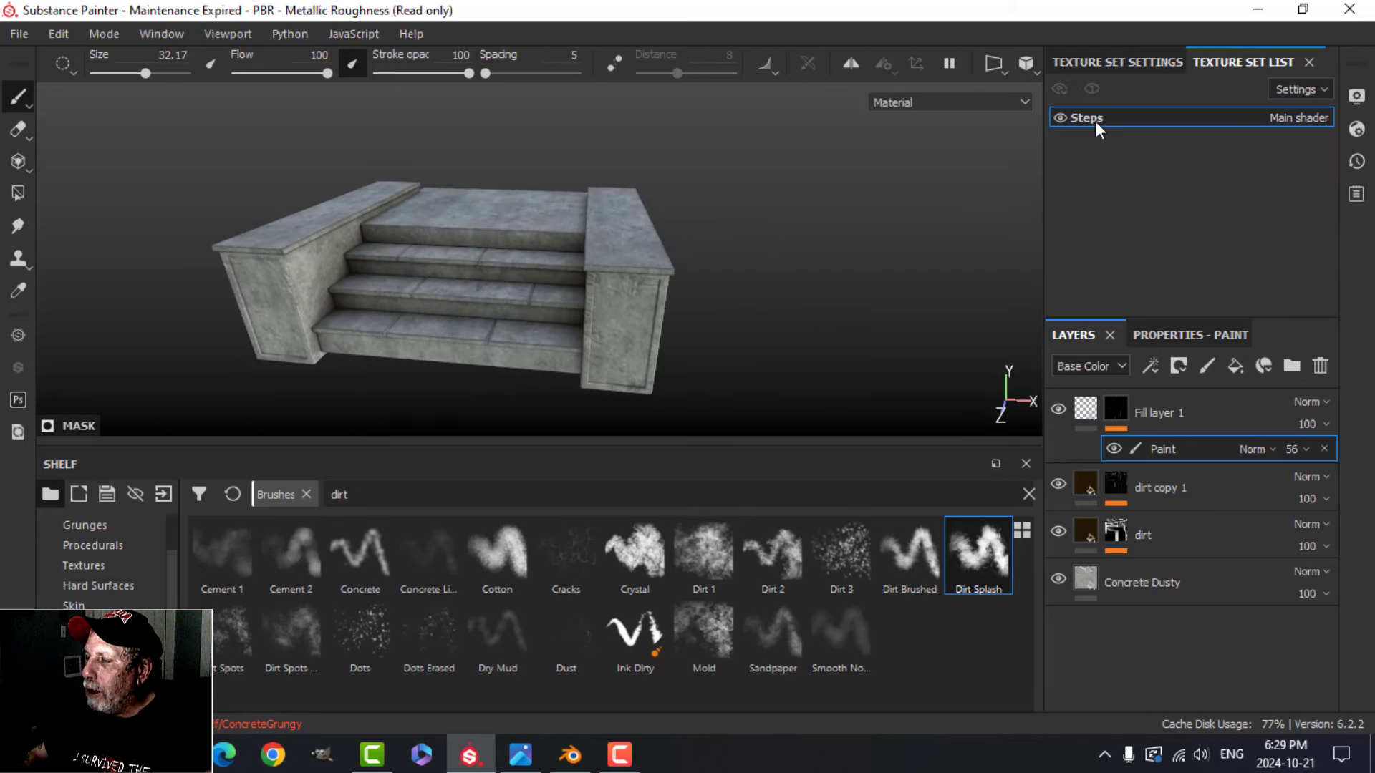
alt+drag(804, 230, 609, 264)
click(19, 34)
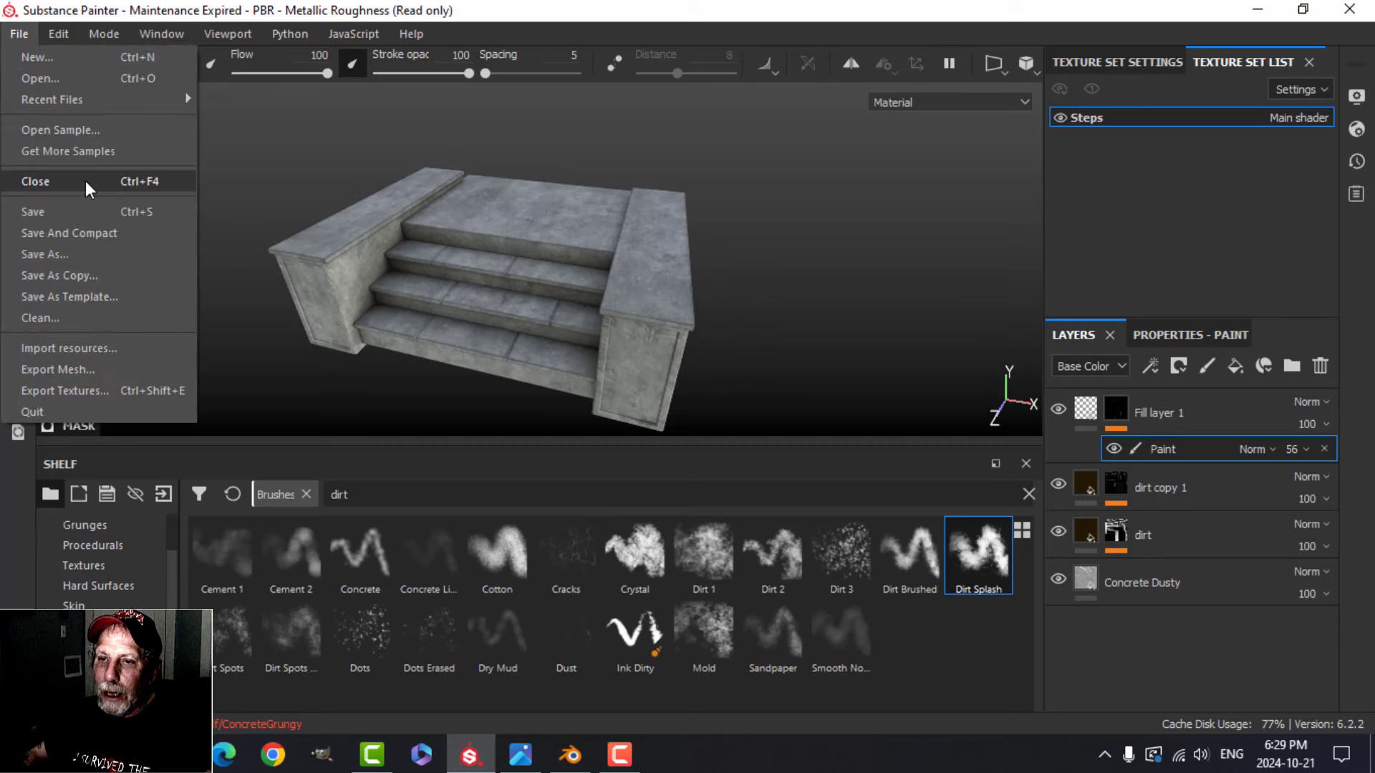
click(84, 255)
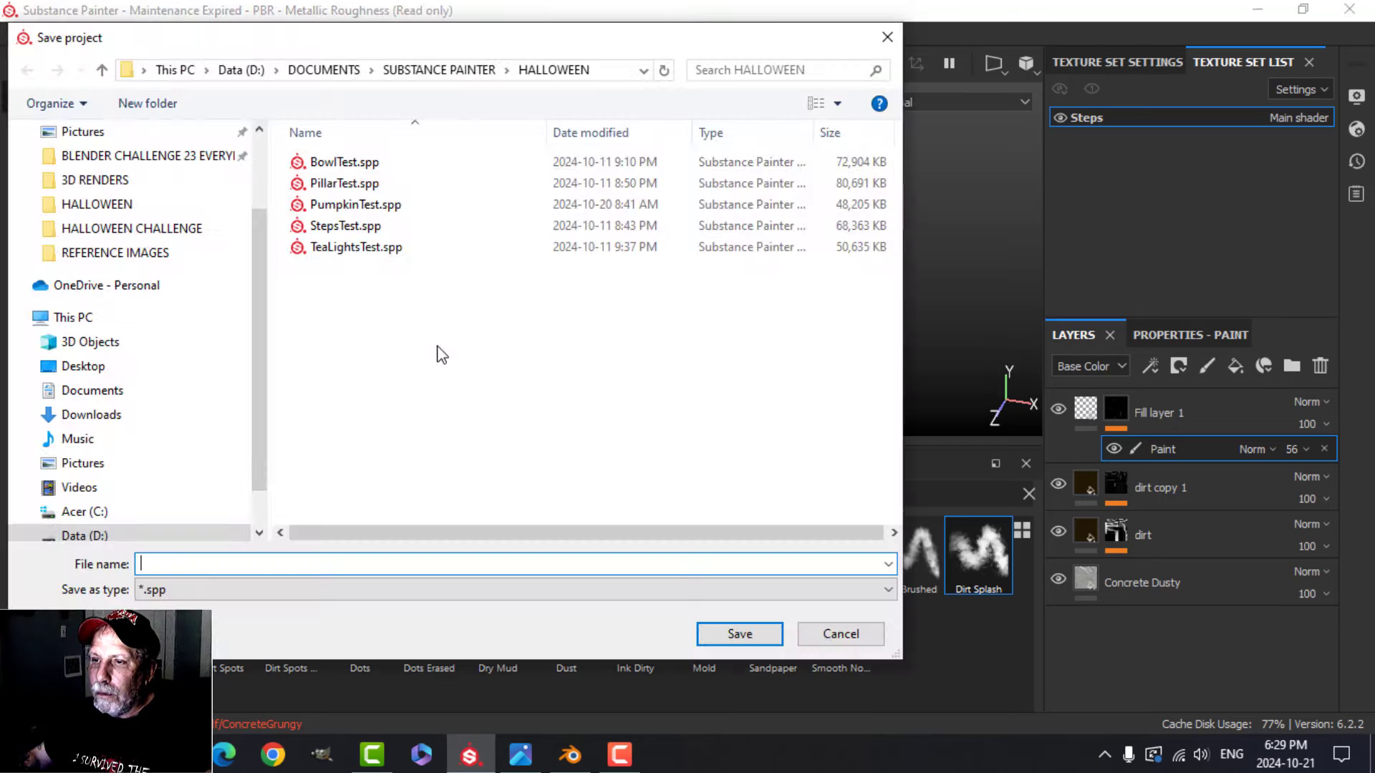
text(St)
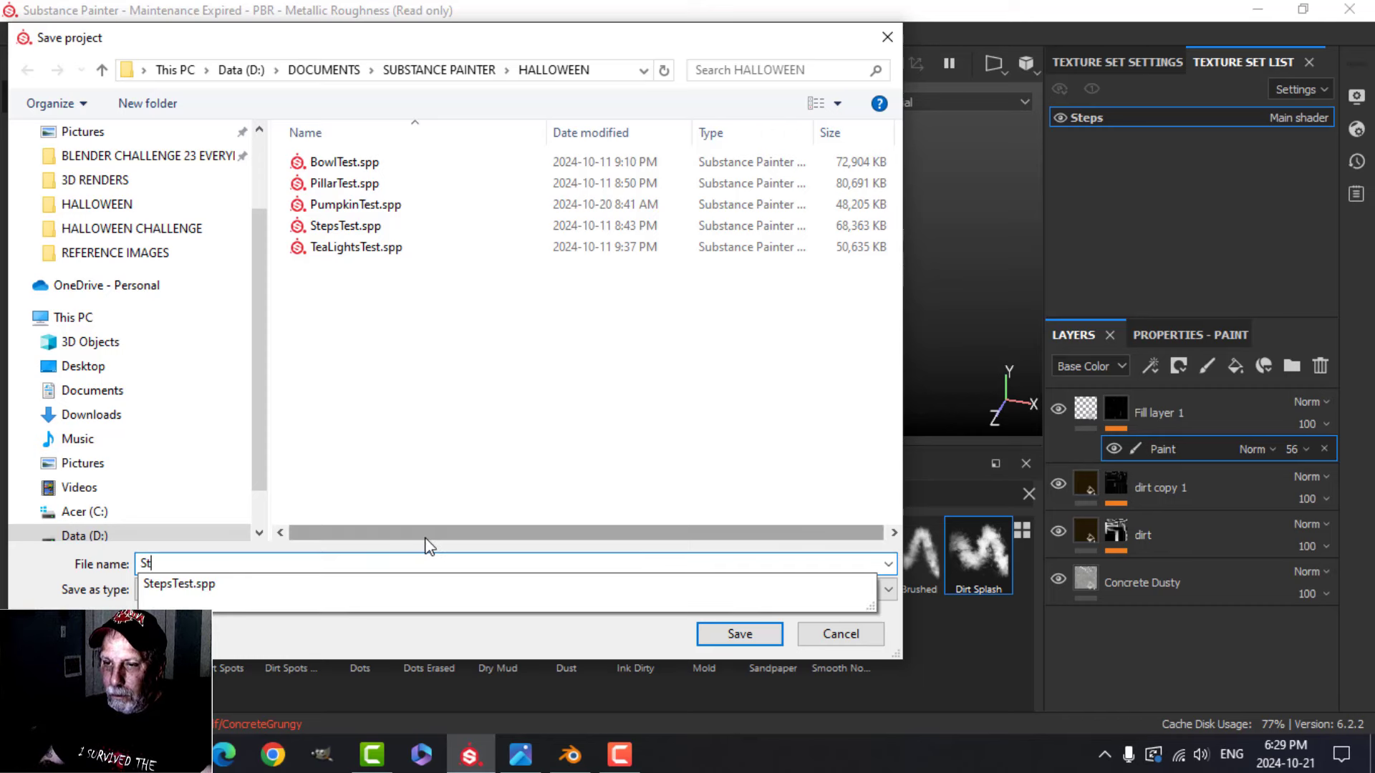
text(epsVideo)
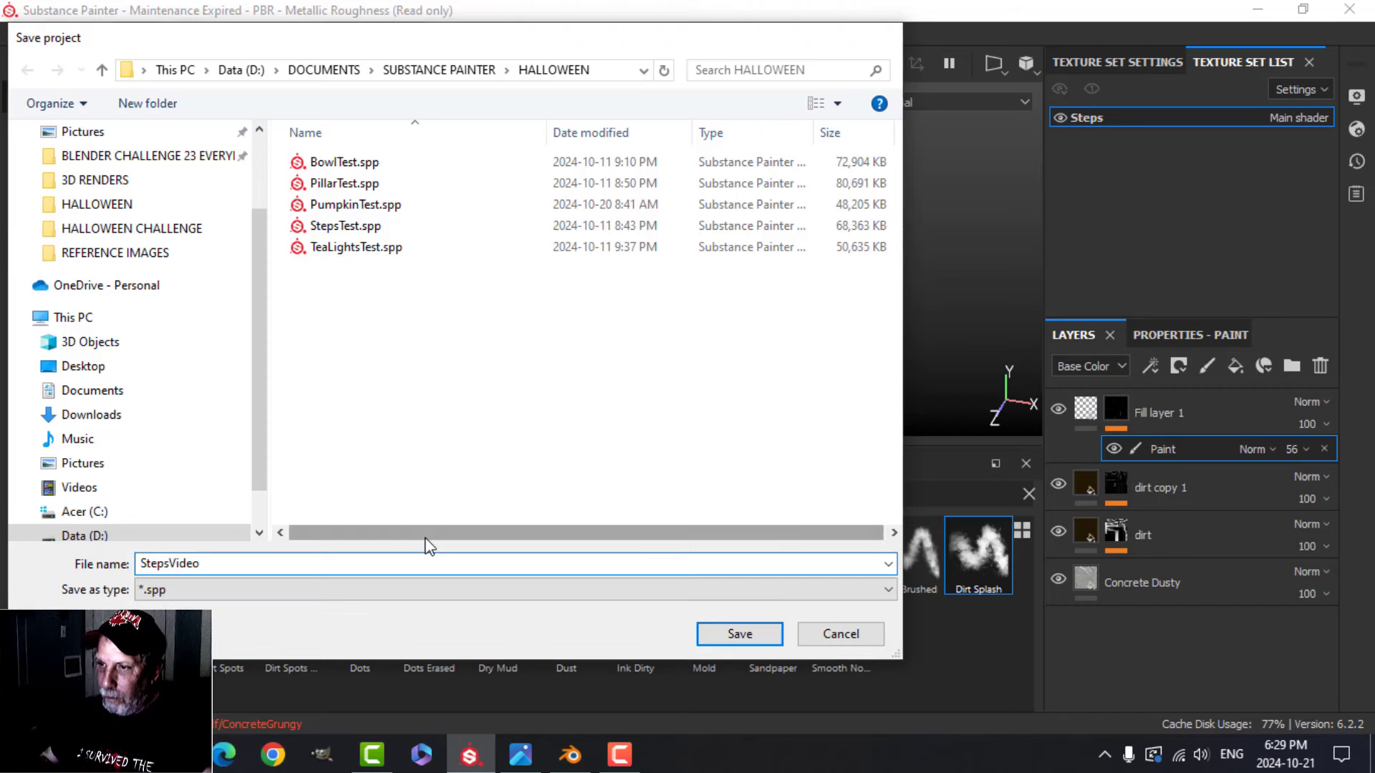
key(Return)
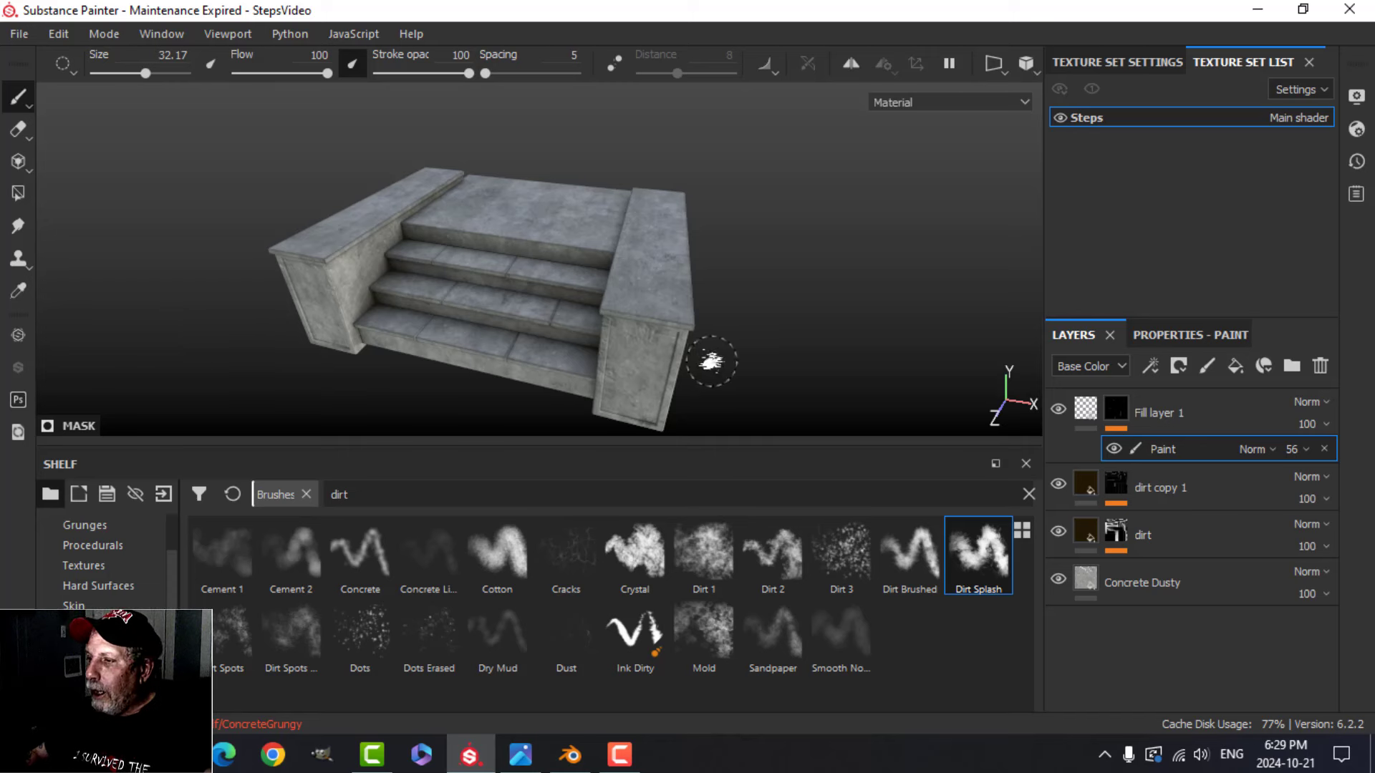
Step: Rename Fill layer 1 as "damage" and select its fill content
click(1246, 426)
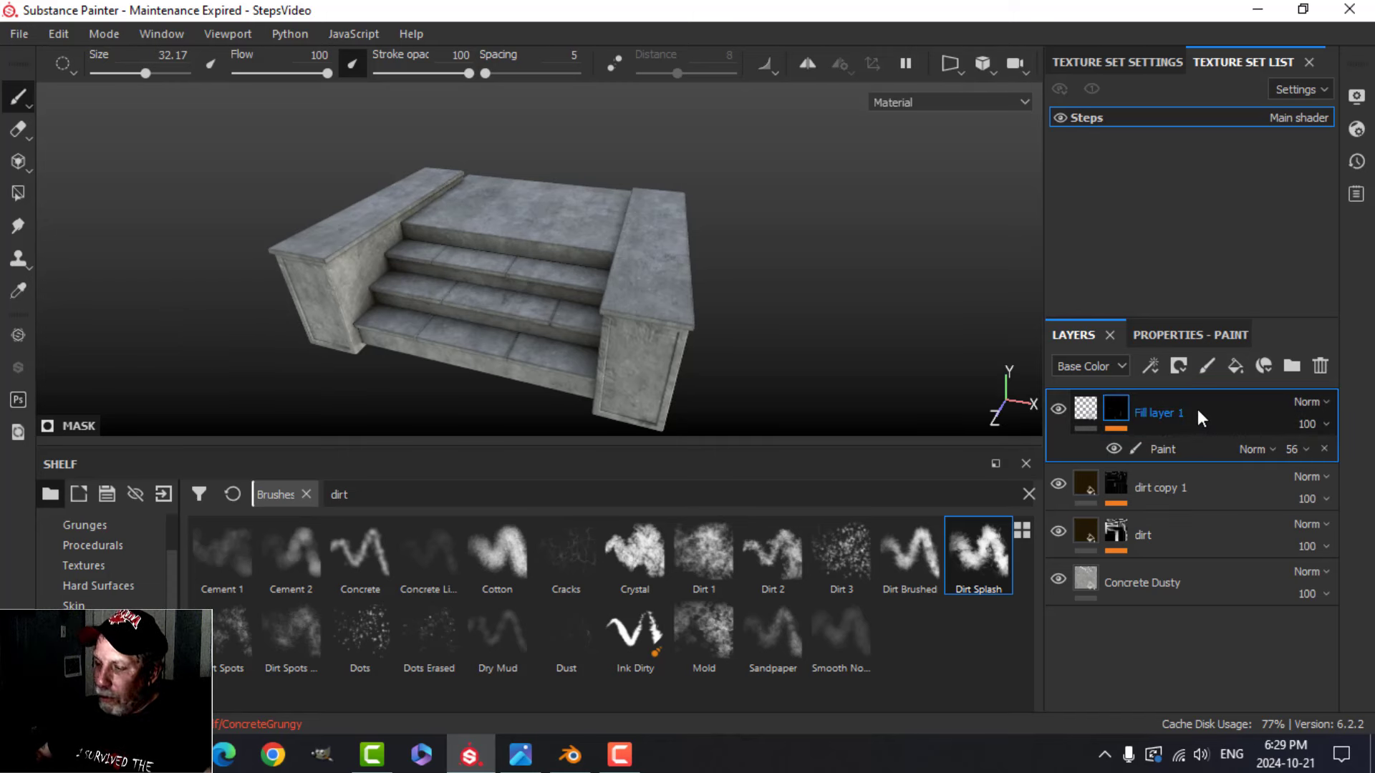
double_click(1153, 411)
text(damage)
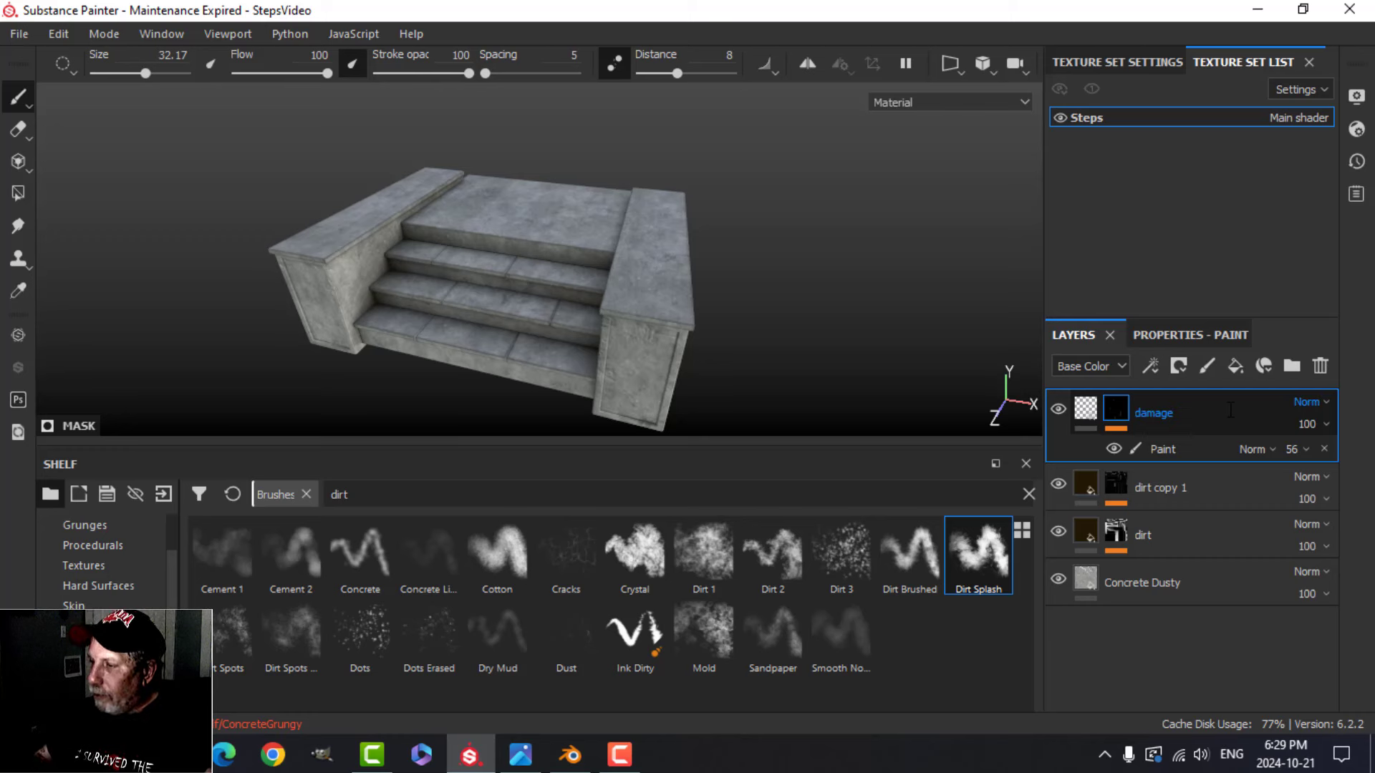
click(1087, 409)
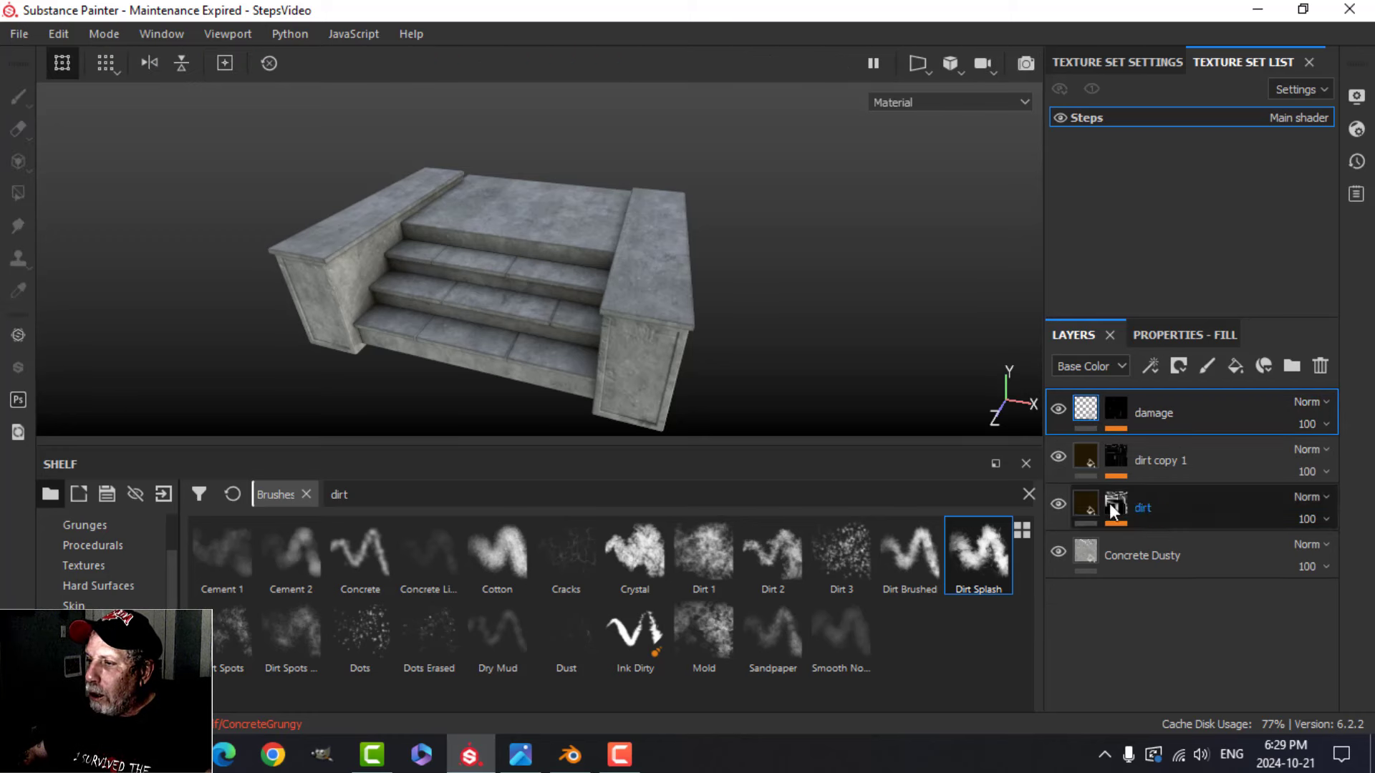
Step: Group all layers from damage down to Concrete Dusty into one folder and collapse it
alt+drag(762, 311, 721, 290)
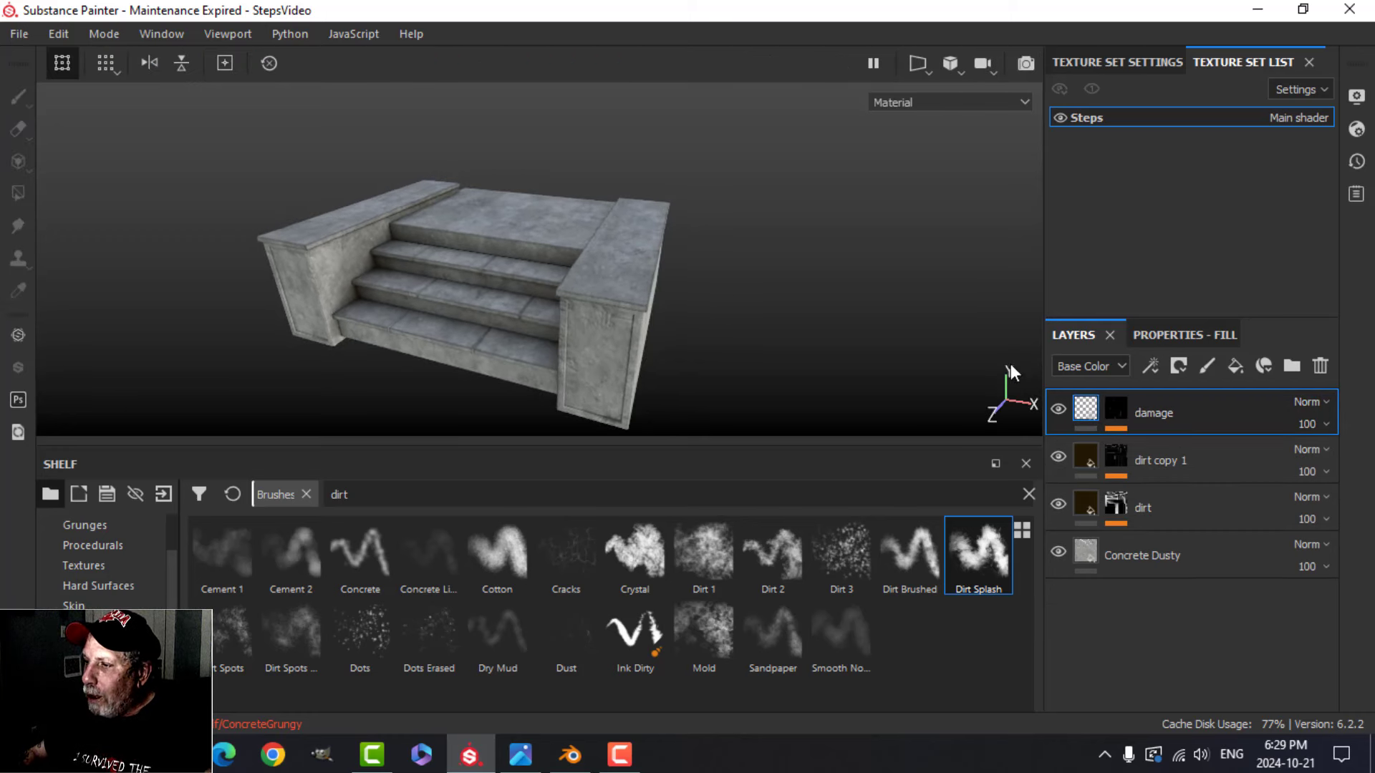
shift+click(1144, 551)
key(ctrl+g)
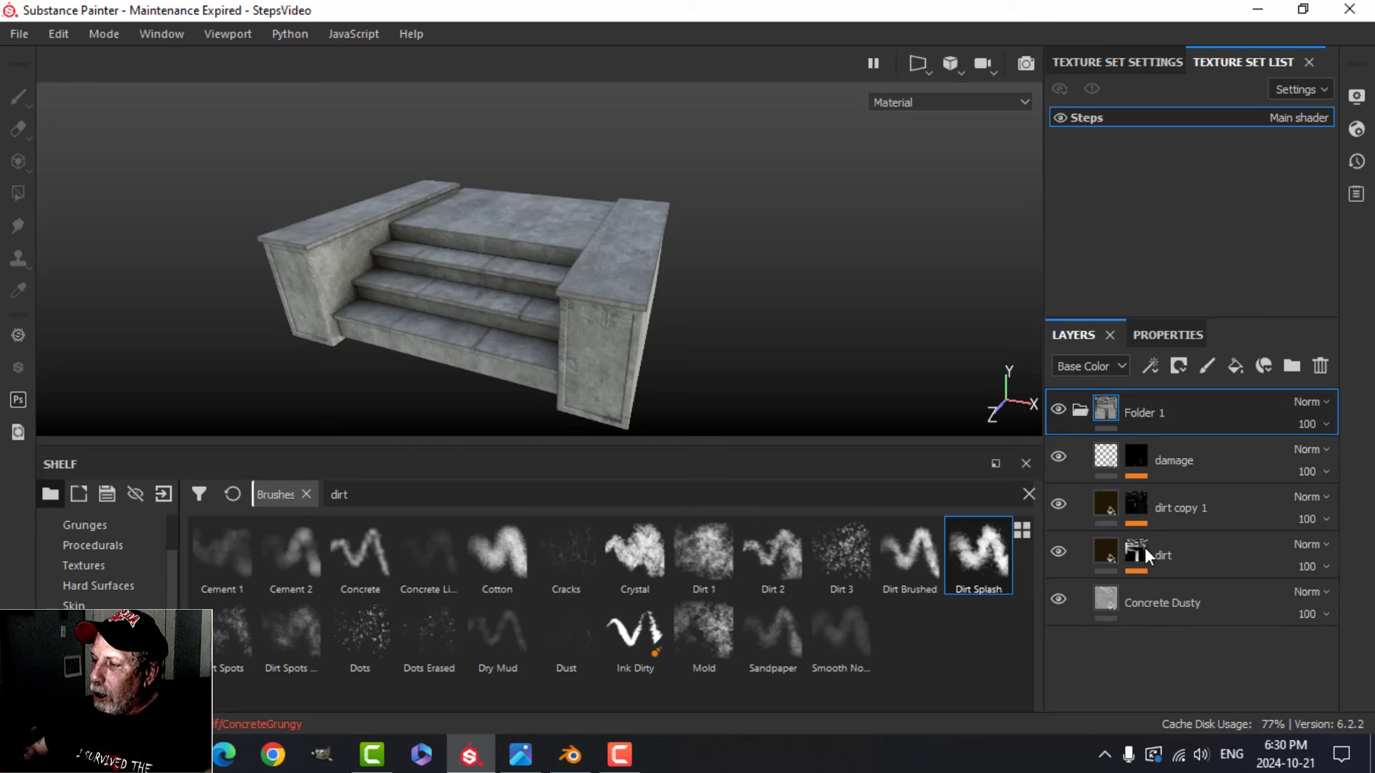
click(1080, 414)
Step: Rename the layer folder as "ConcreteHalloweenVid"
double_click(1146, 414)
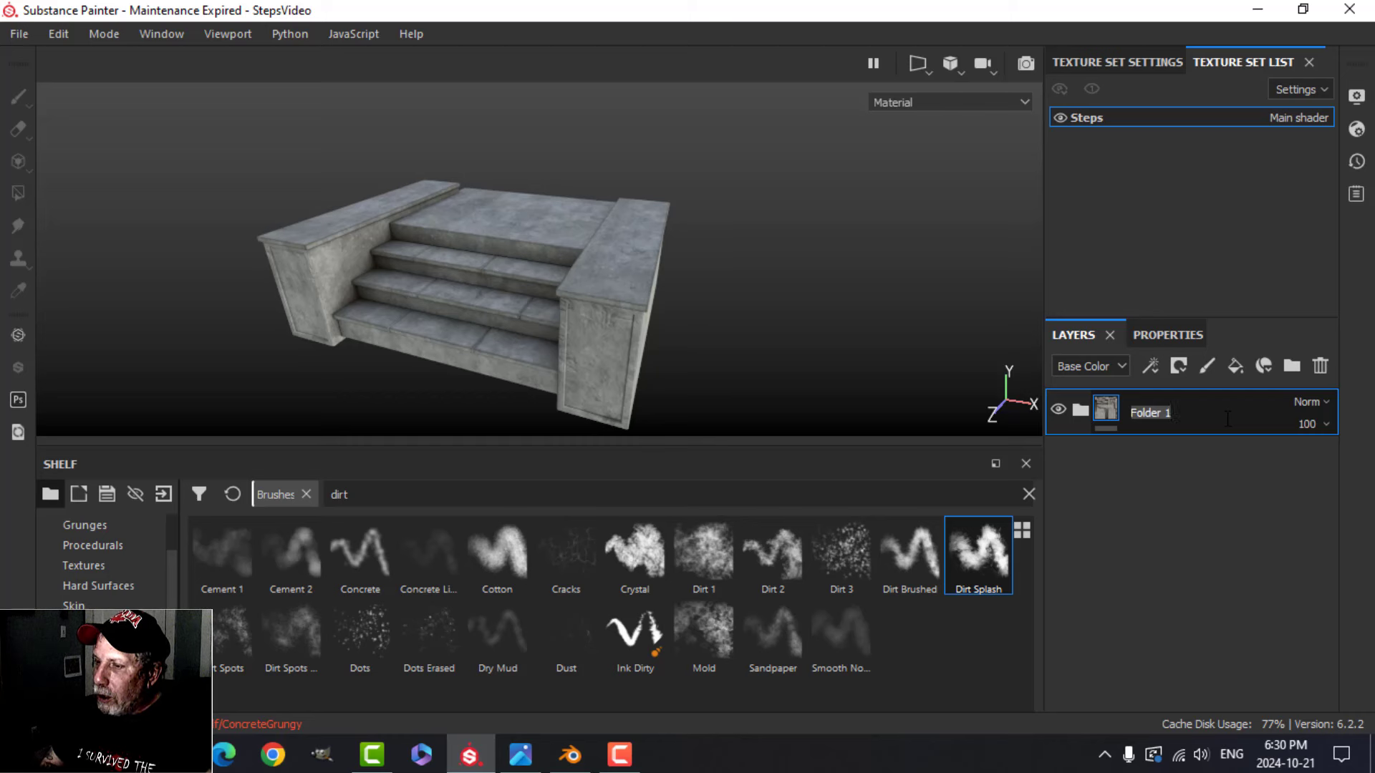
text(ConcreteH)
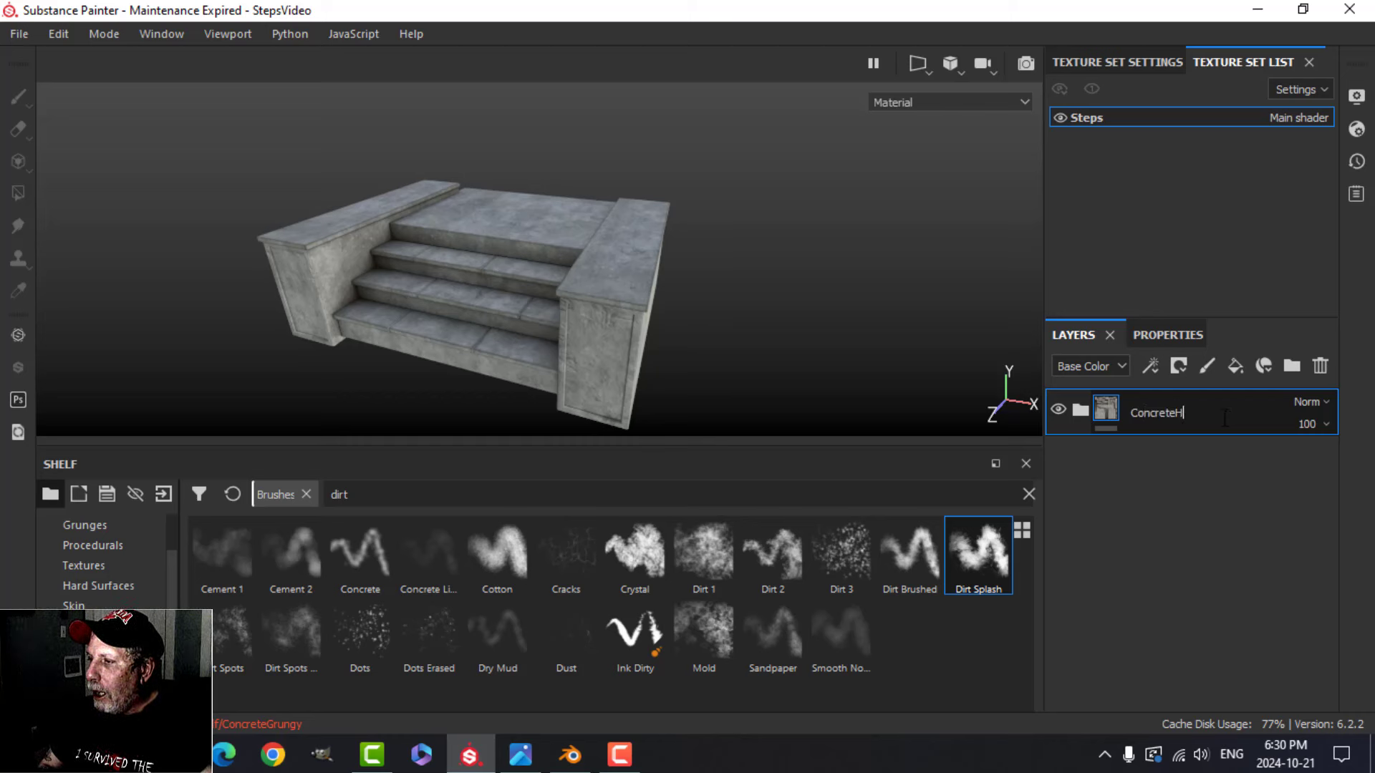
text(alloween)
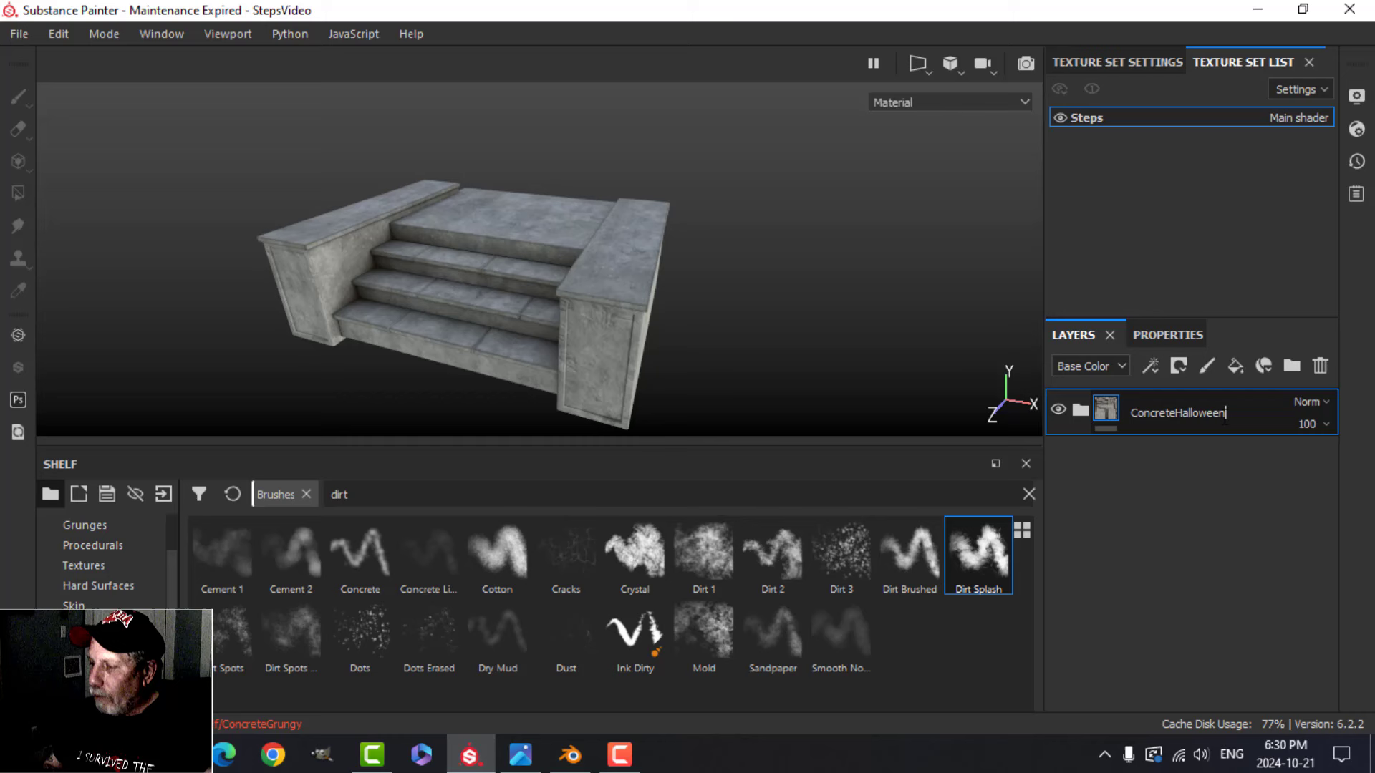
key(Return)
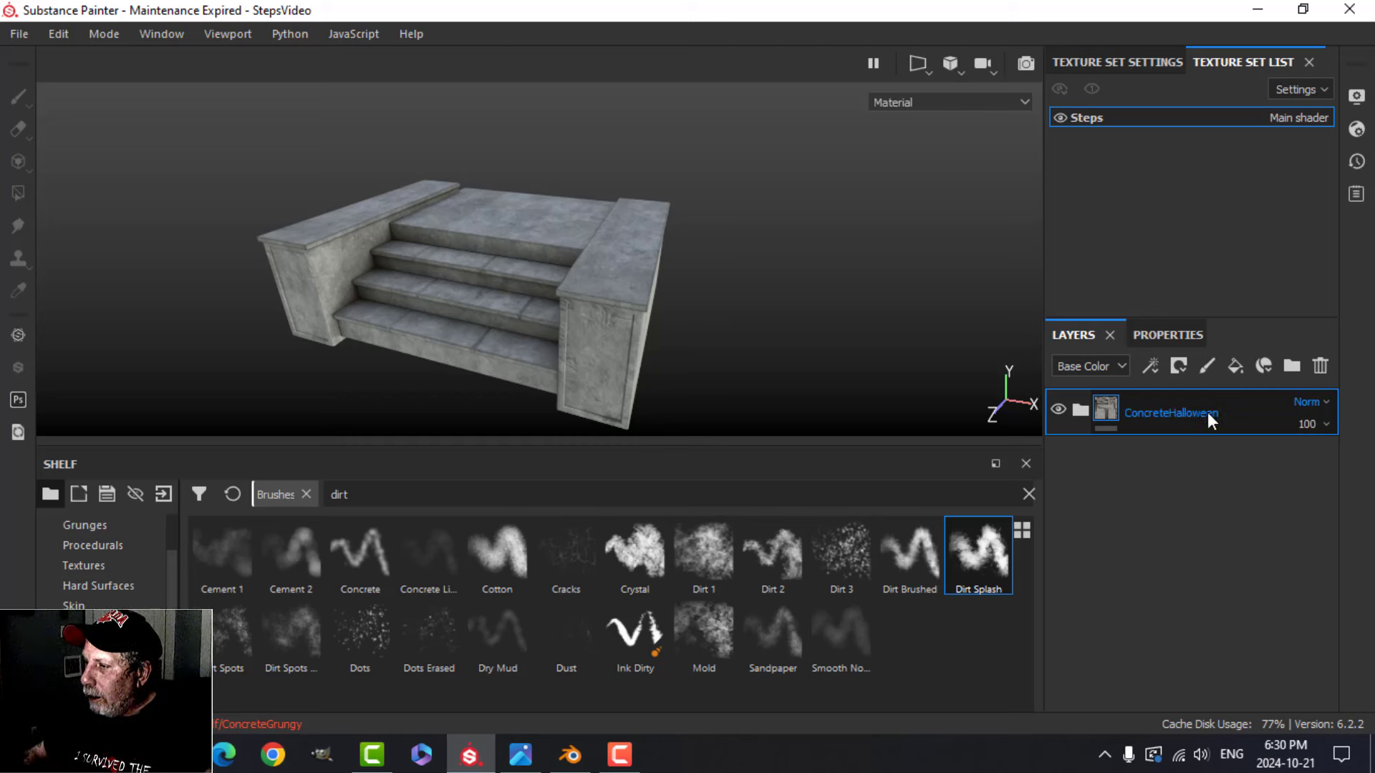
double_click(1211, 416)
click(1236, 408)
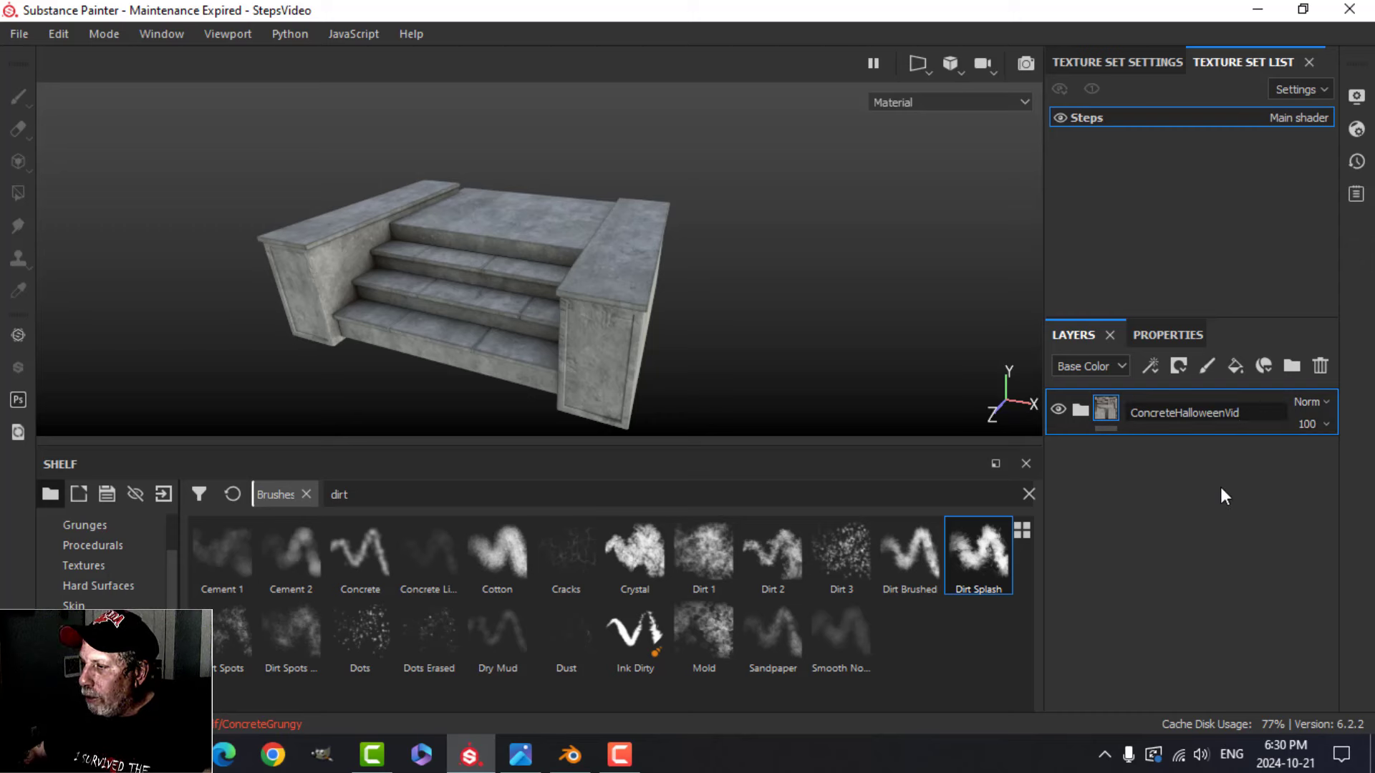
key(Return)
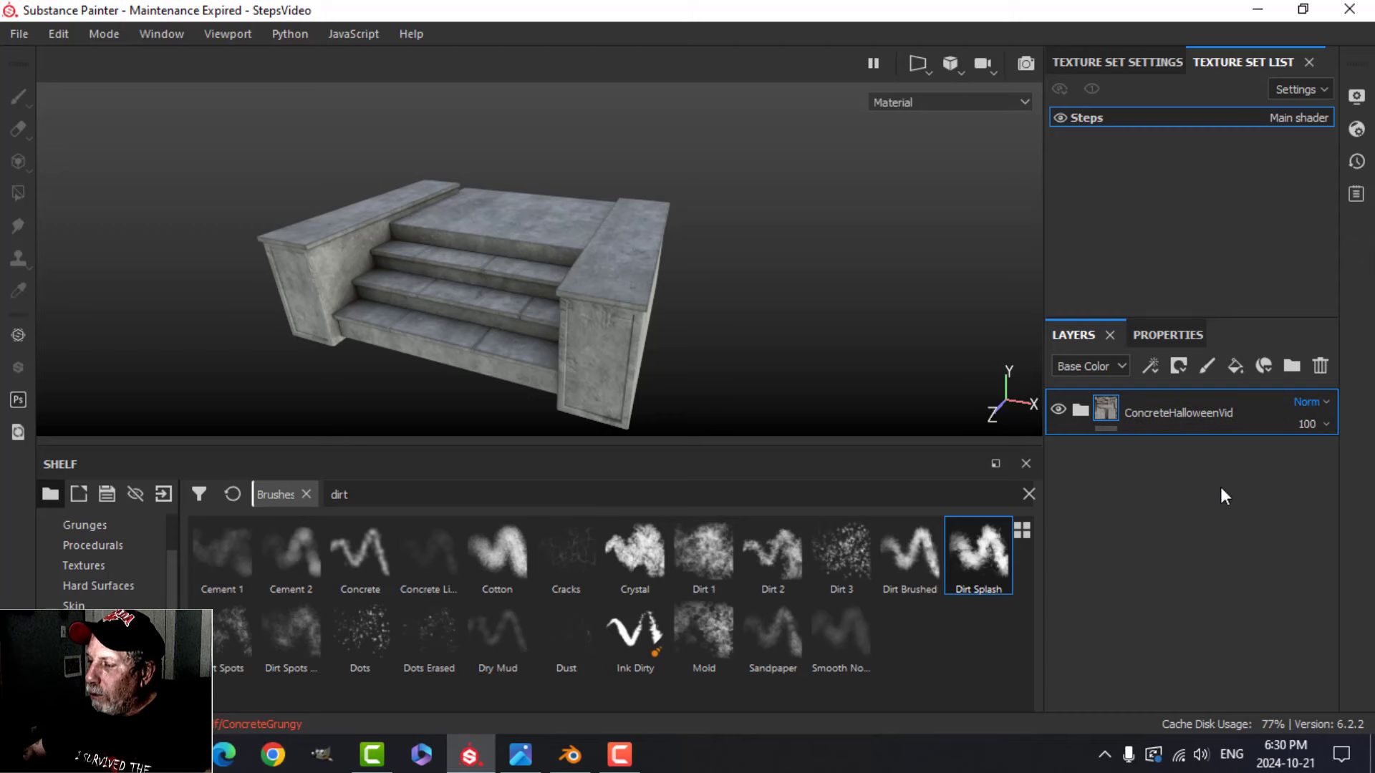
Step: Create a smart material from the ConcreteHalloweenVid folder and save the project
right_click(1179, 413)
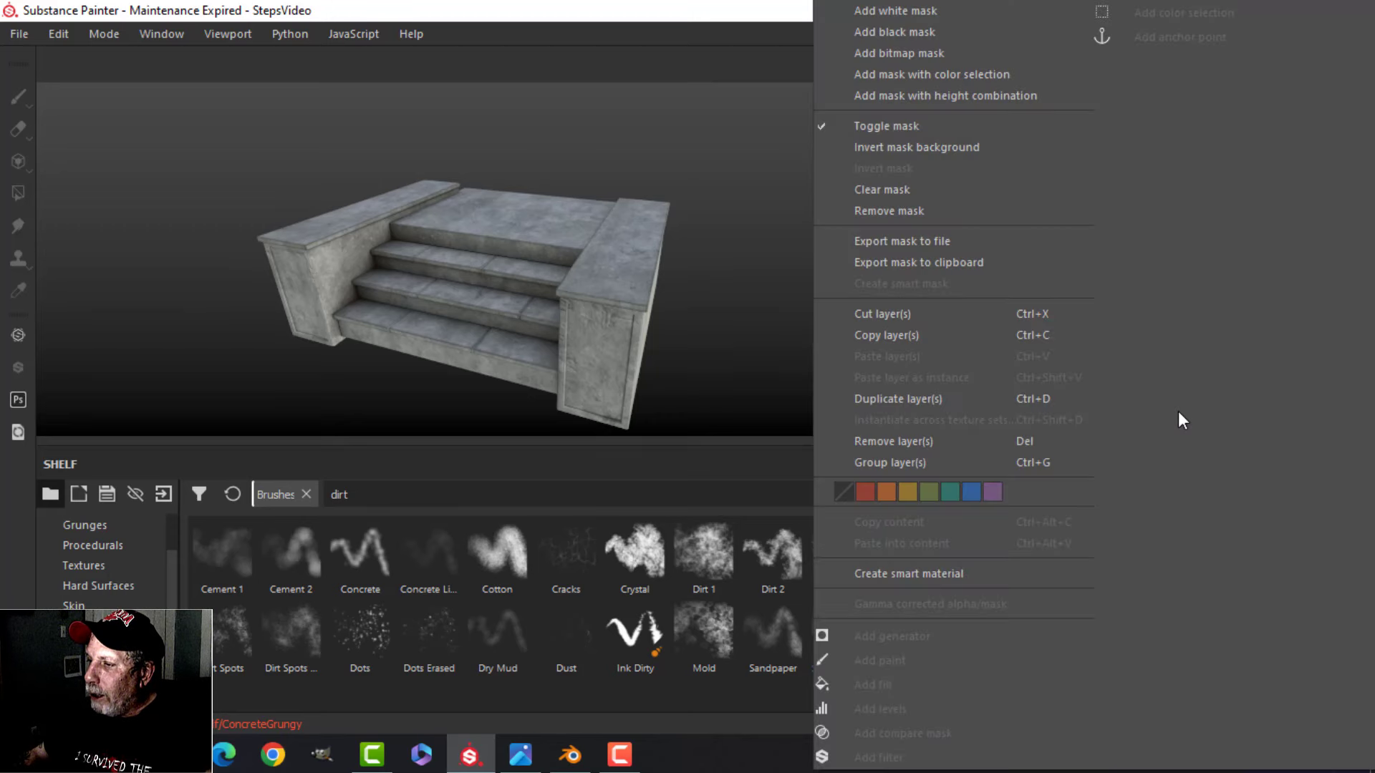
click(915, 569)
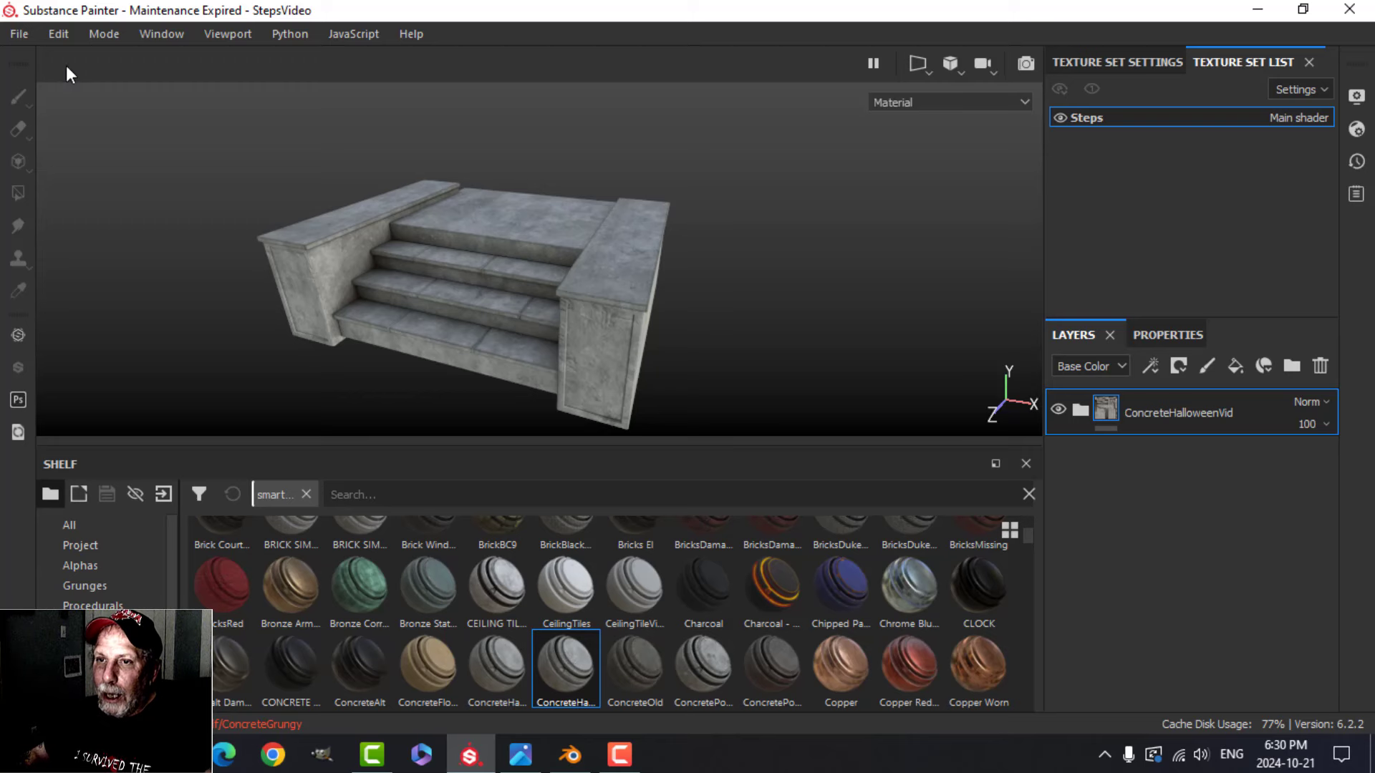
click(17, 33)
click(41, 212)
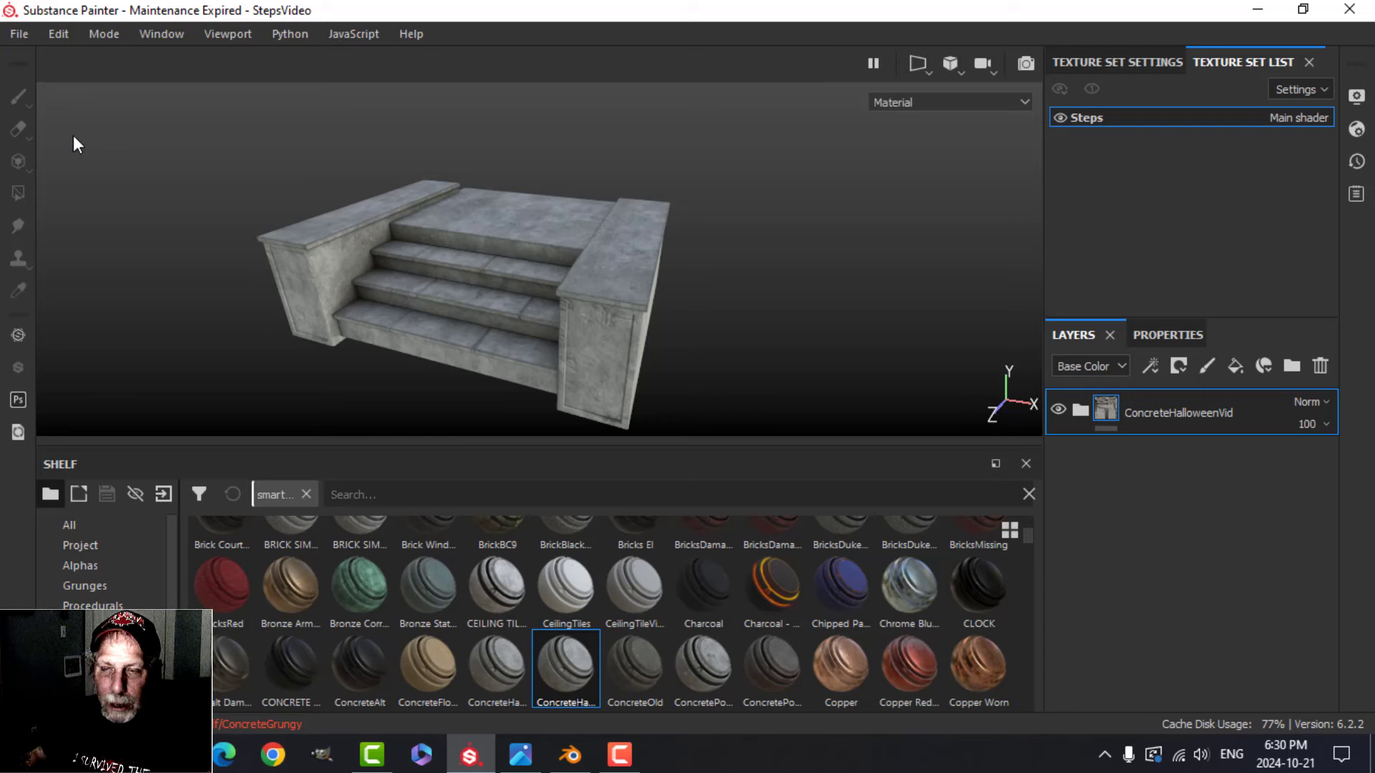
Step: Open the texture export settings and select the PBR Metallic Roughness preset among the output templates
click(19, 34)
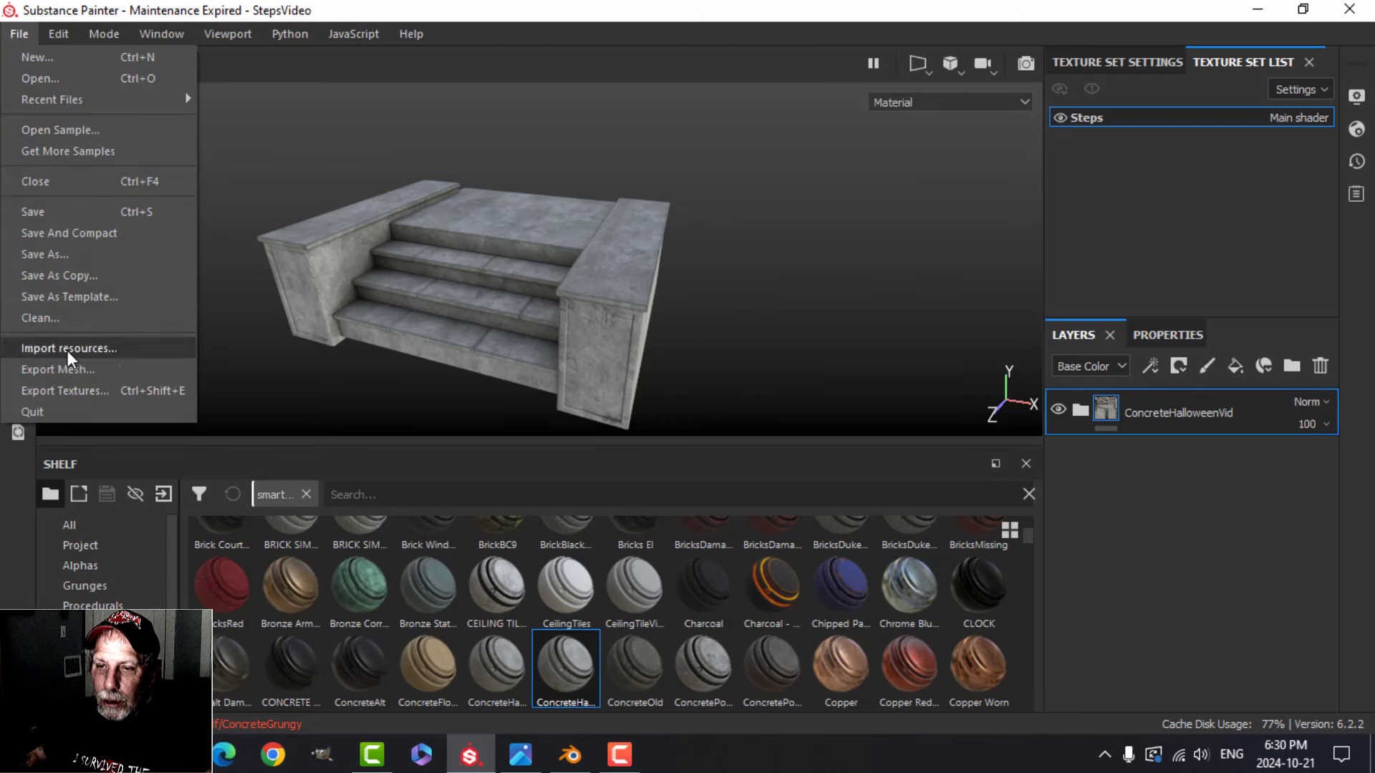
click(86, 390)
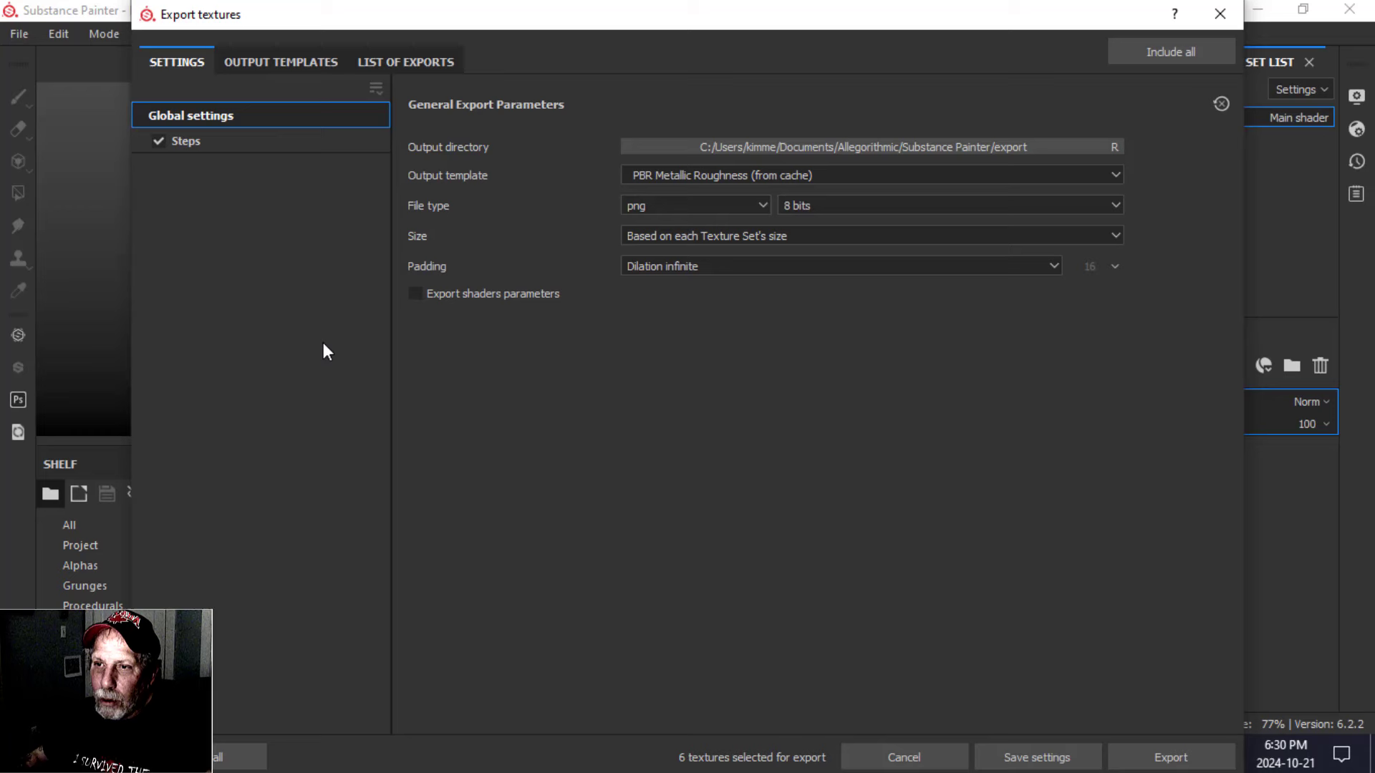
click(281, 63)
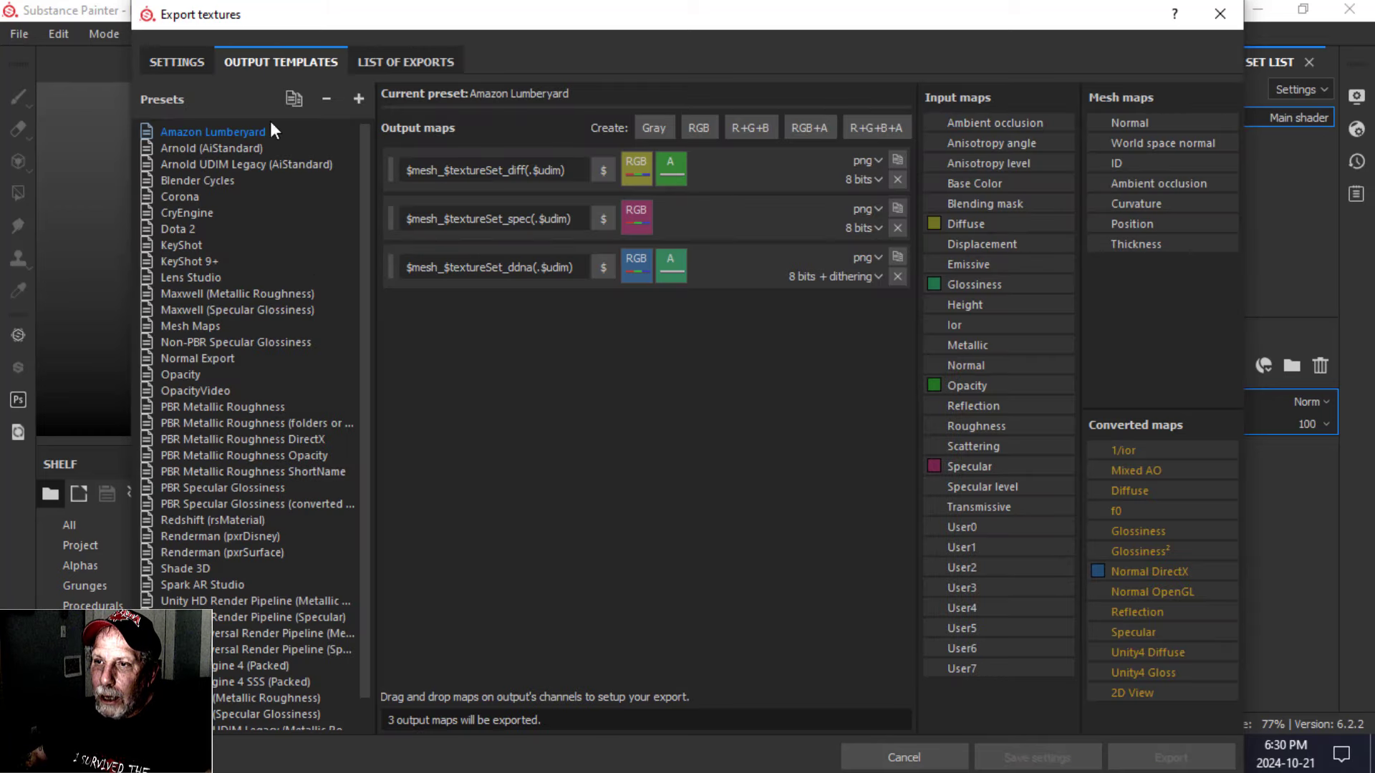
click(271, 409)
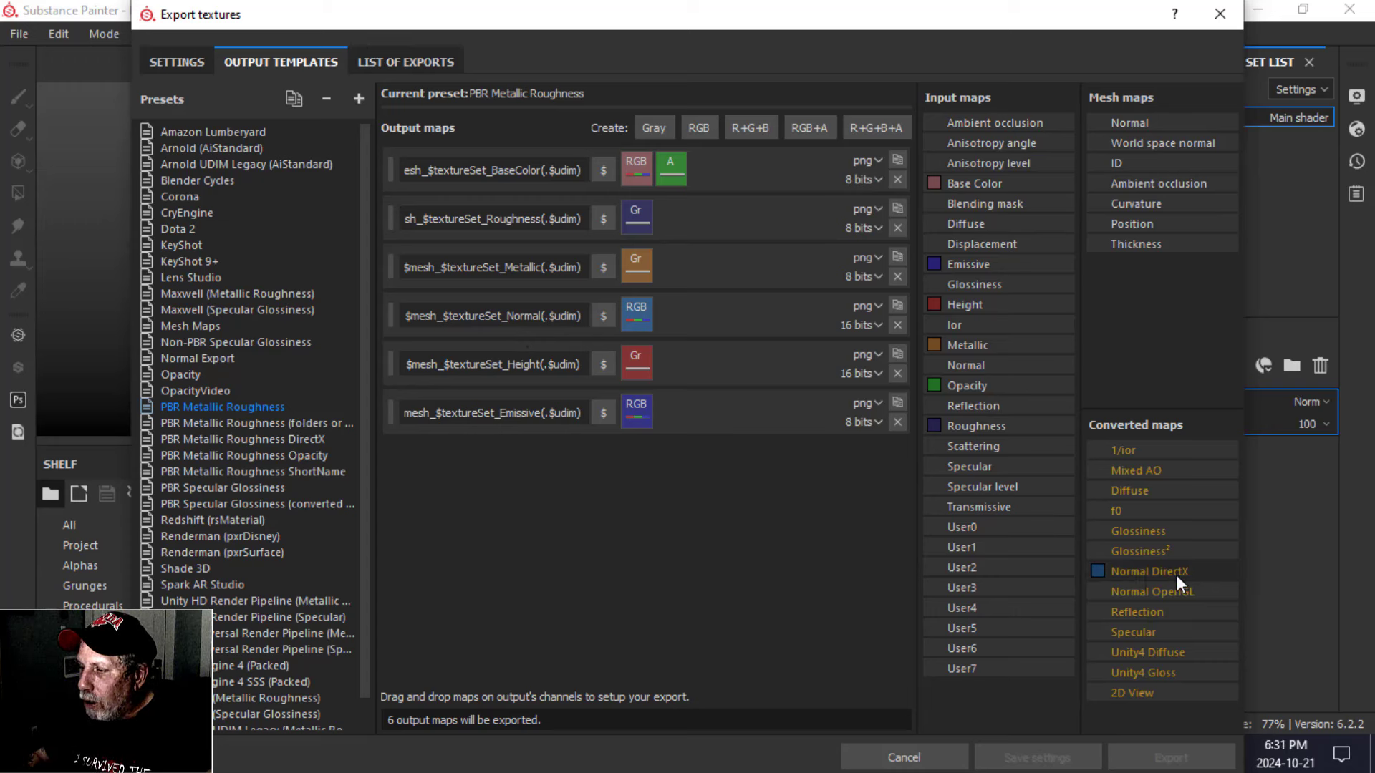
Step: Assign the converted Normal OpenGL map to the Normal output map as RGB channels
drag(1160, 593, 638, 320)
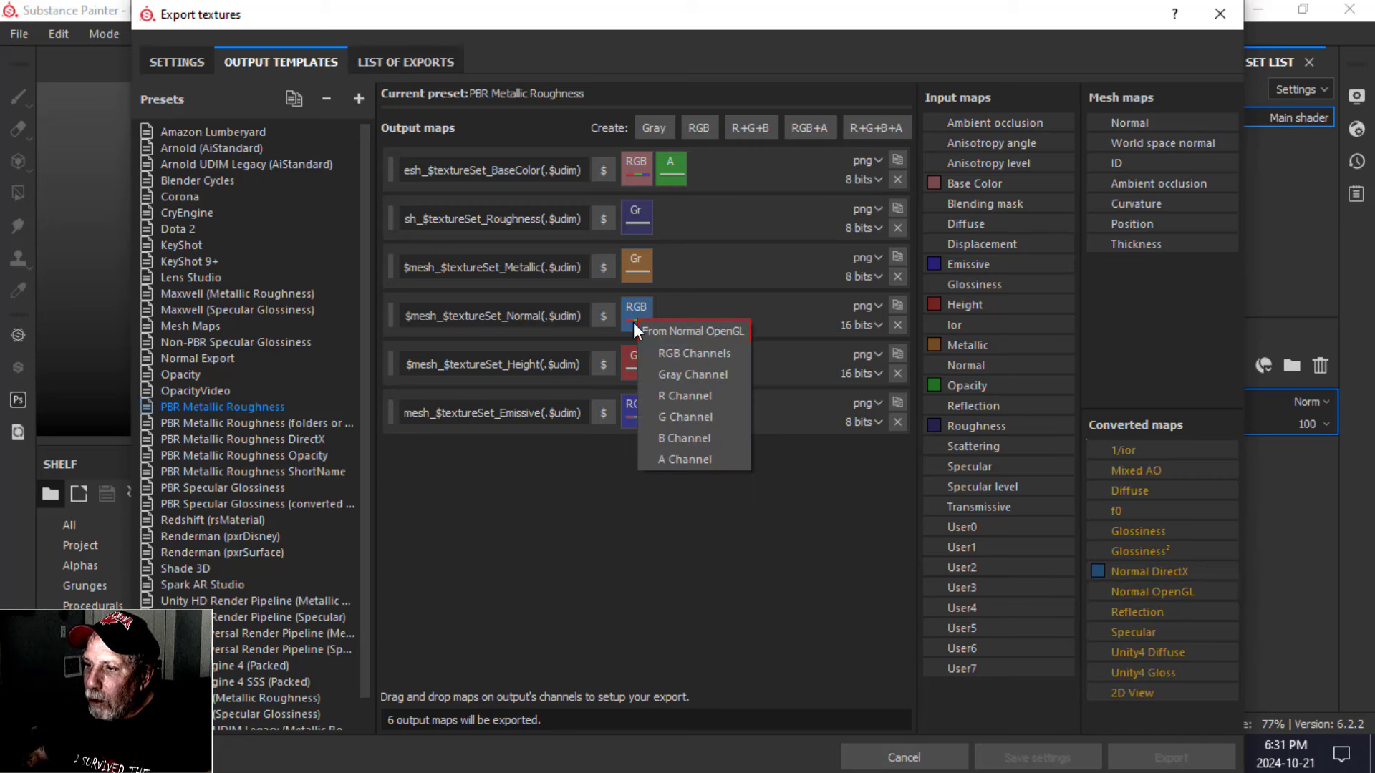
click(695, 354)
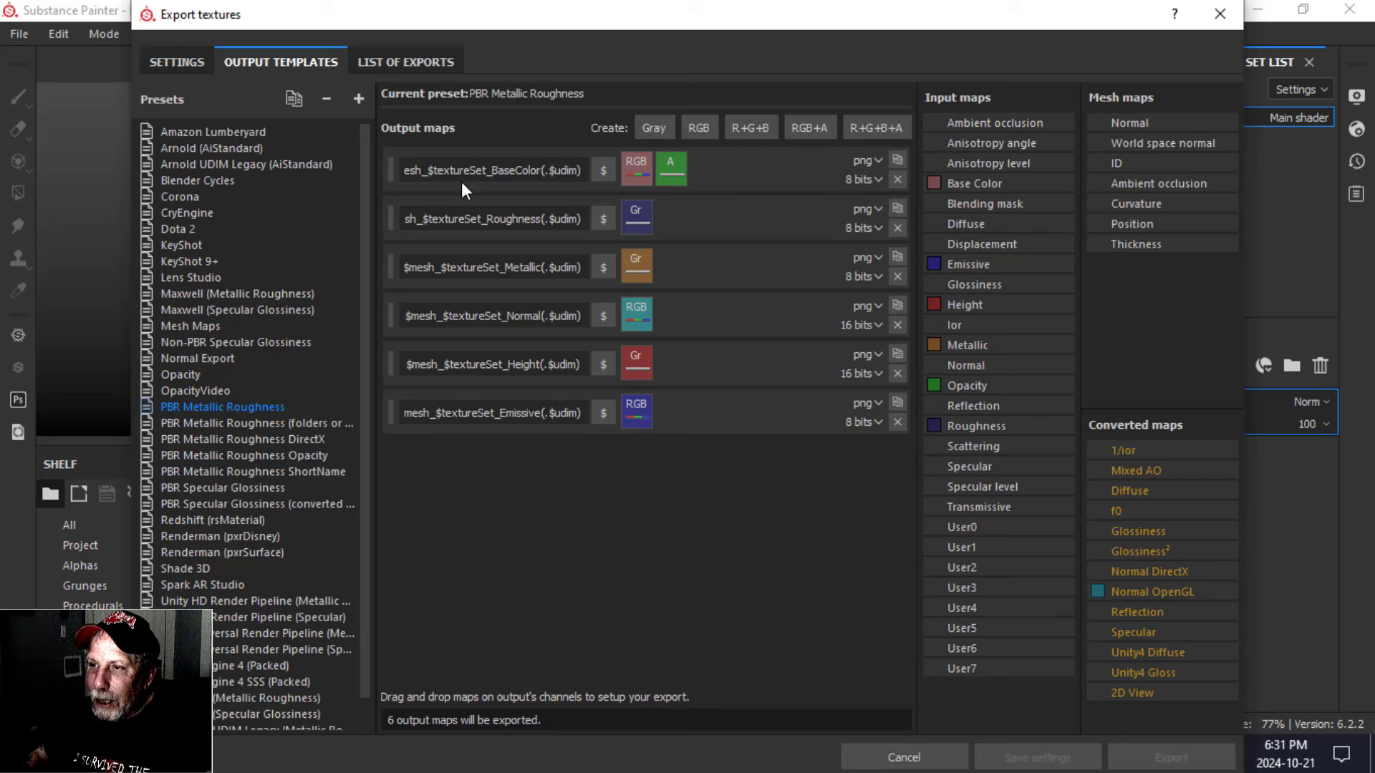
Step: Remove the "$mesh_" prefix from the file names of all six output maps, from BaseColor to Emissive
drag(431, 169, 373, 165)
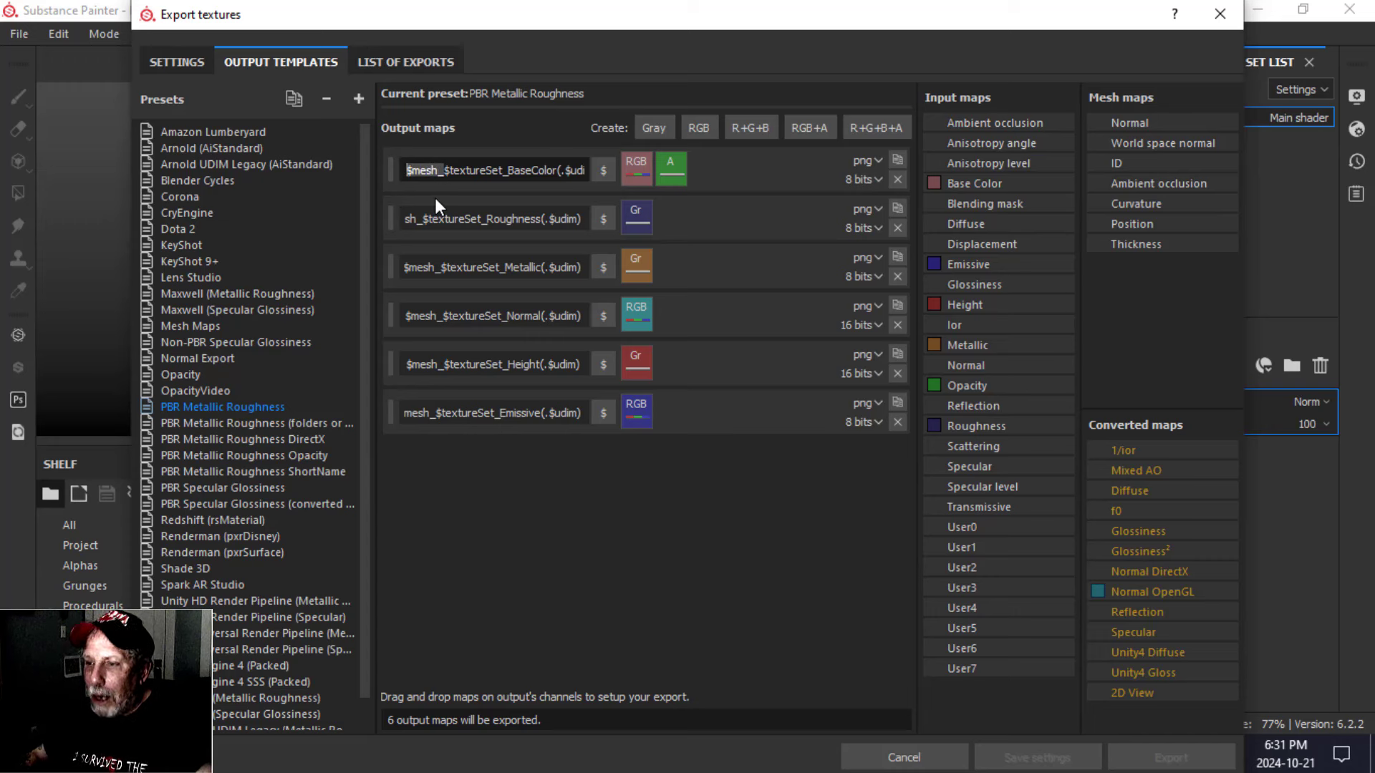
key(BackSpace)
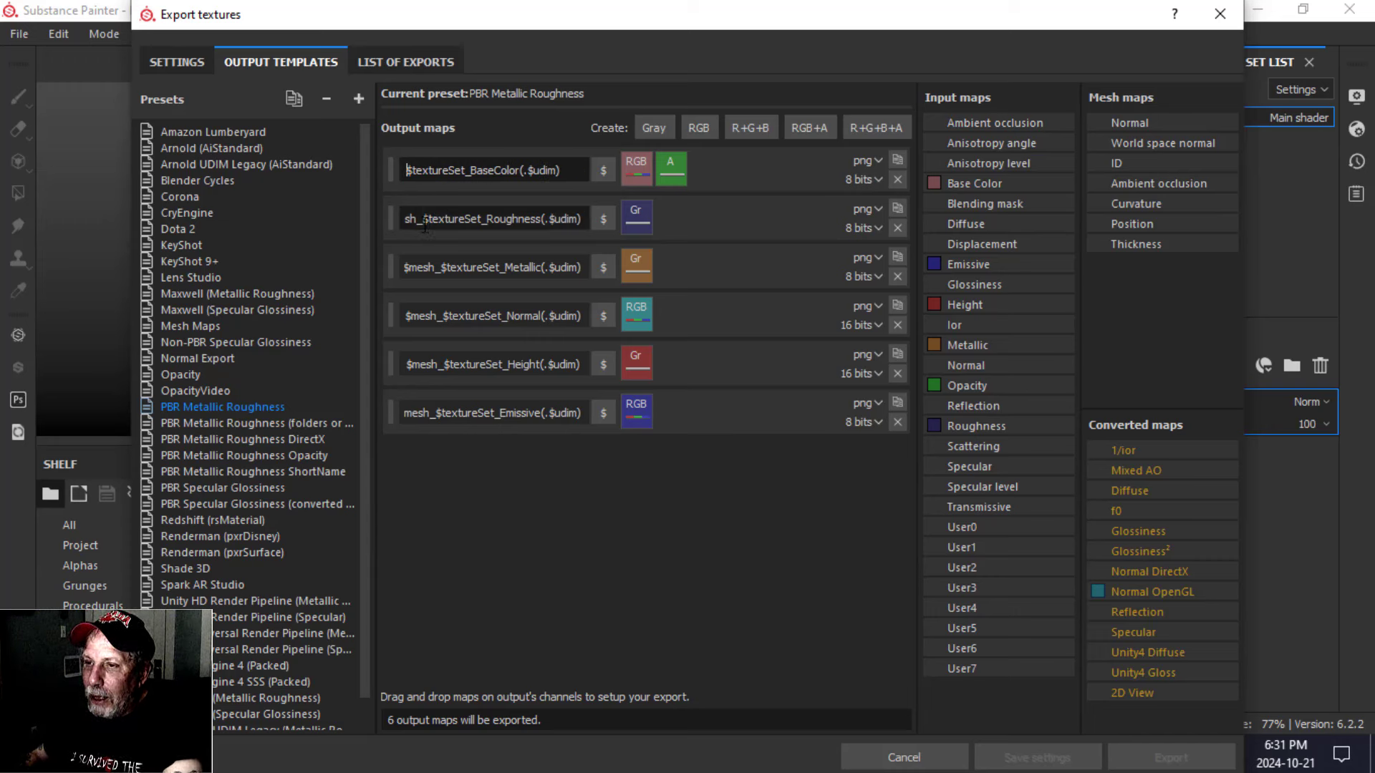
drag(427, 219, 360, 222)
key(BackSpace)
click(442, 268)
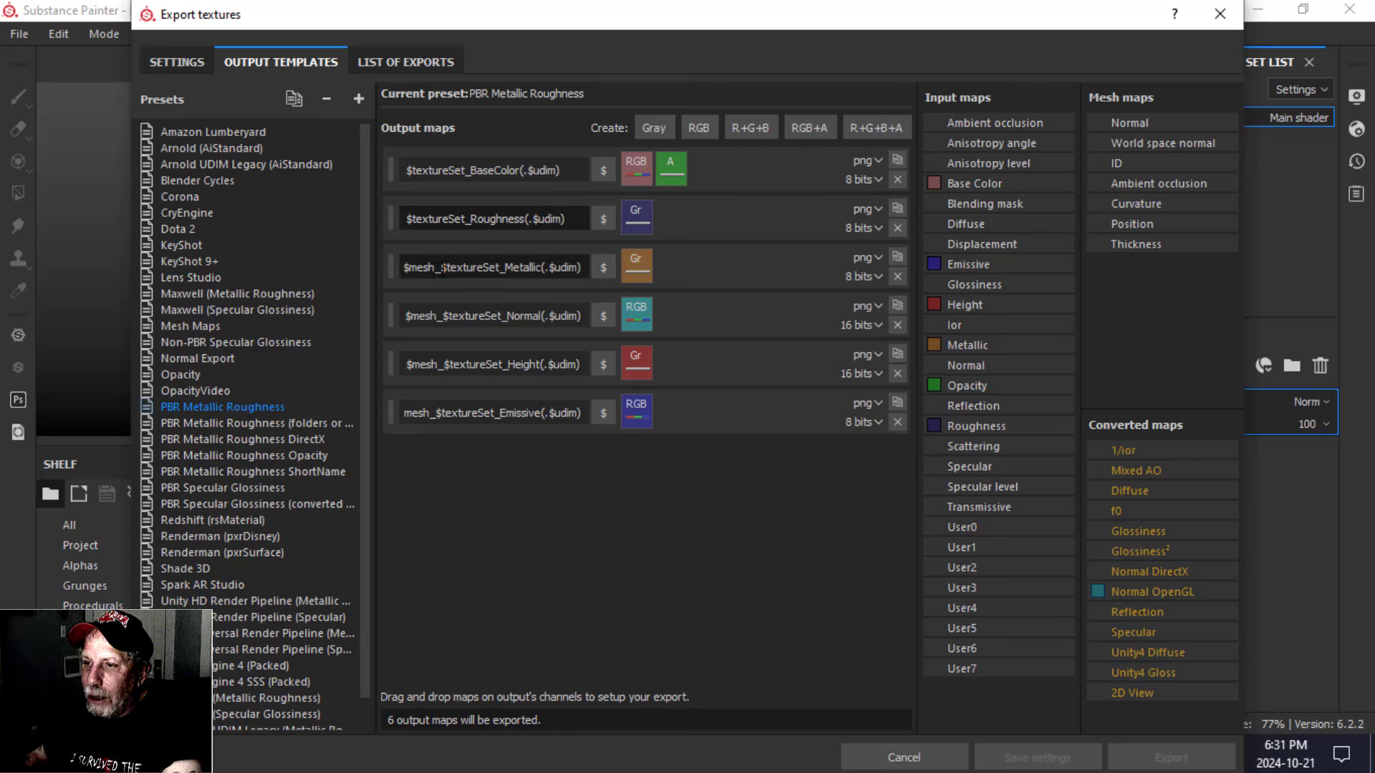
drag(436, 268, 398, 268)
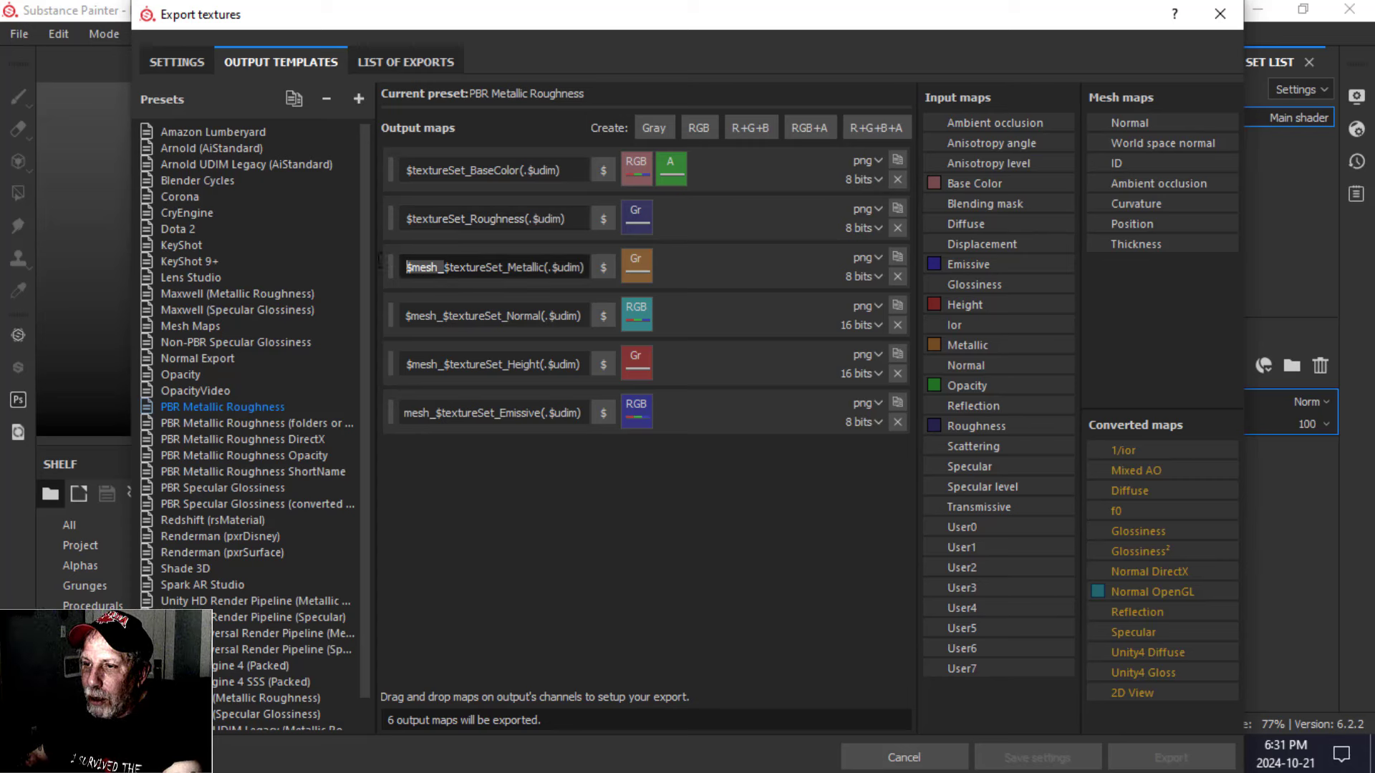
key(BackSpace)
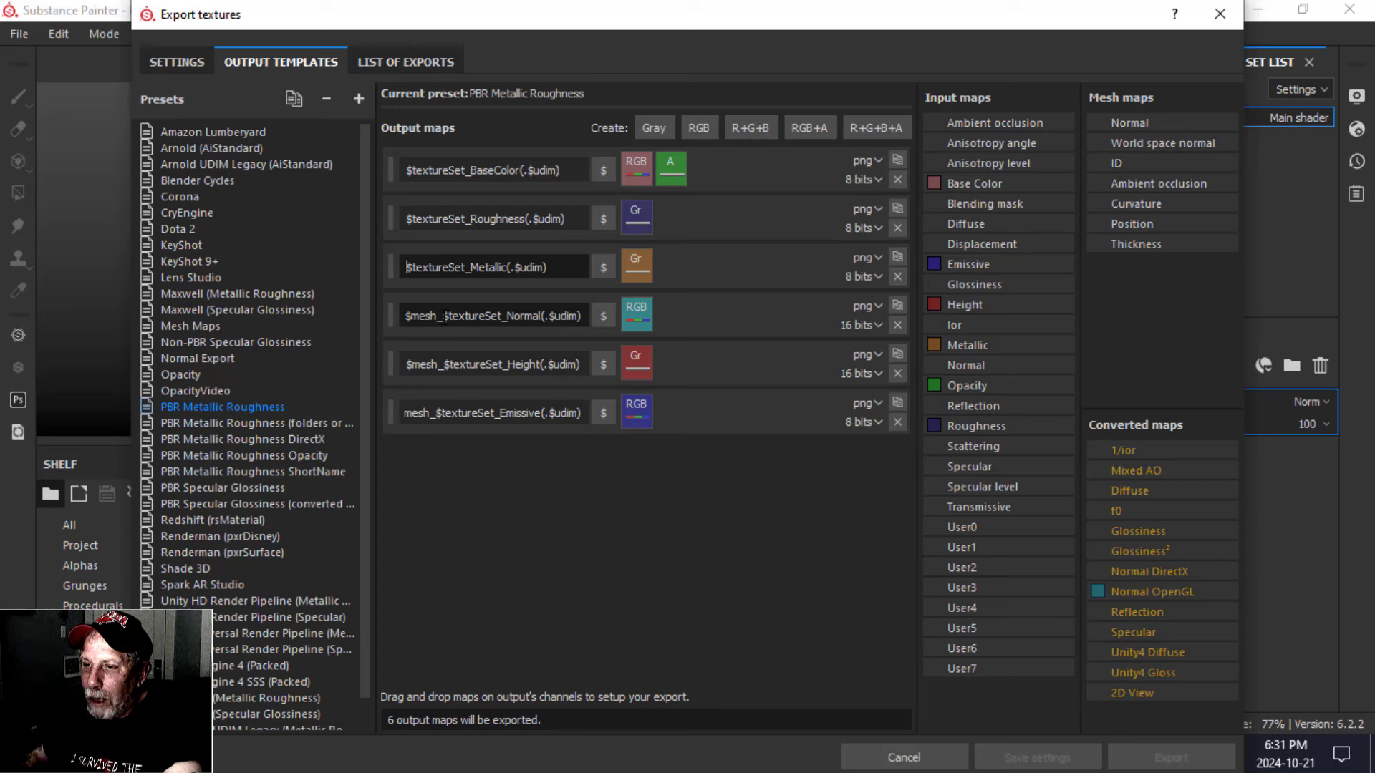
drag(443, 316, 399, 317)
key(BackSpace)
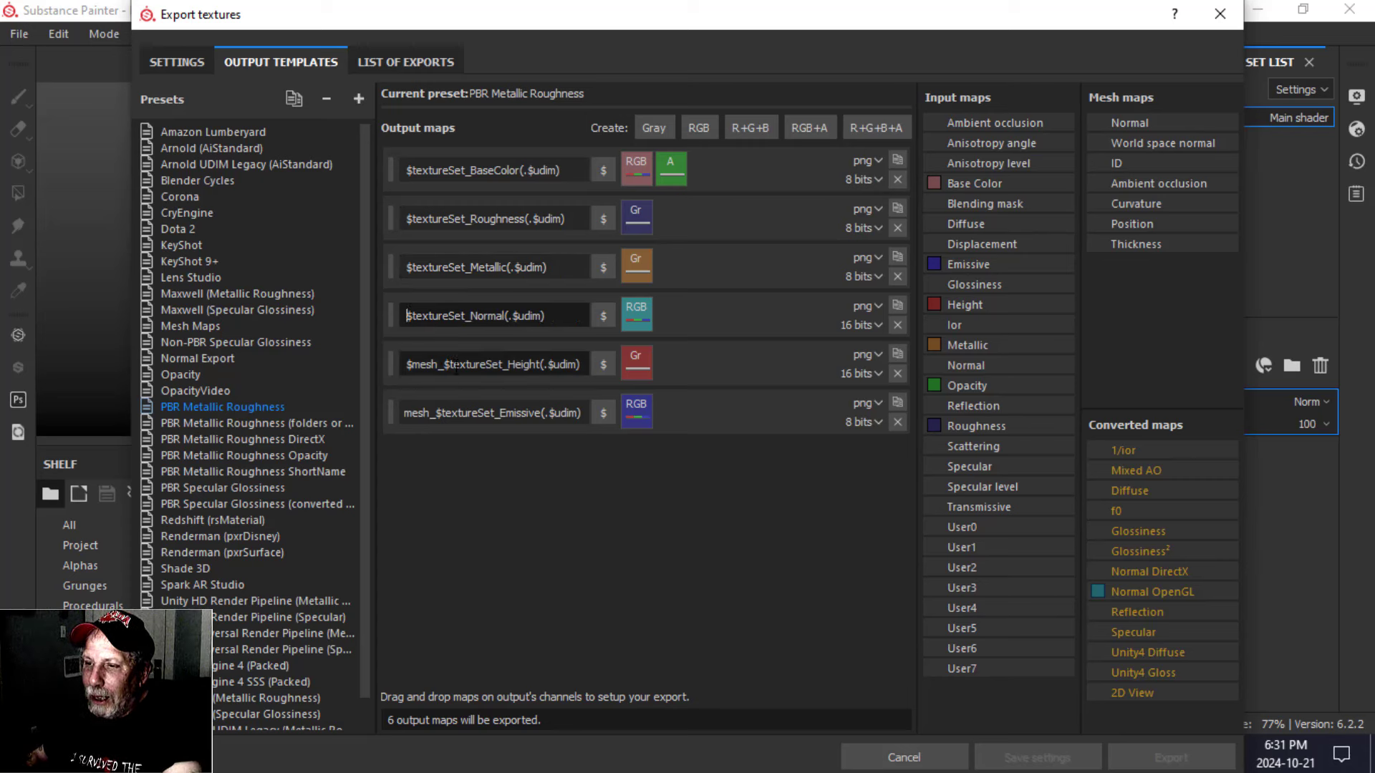
drag(444, 365, 400, 365)
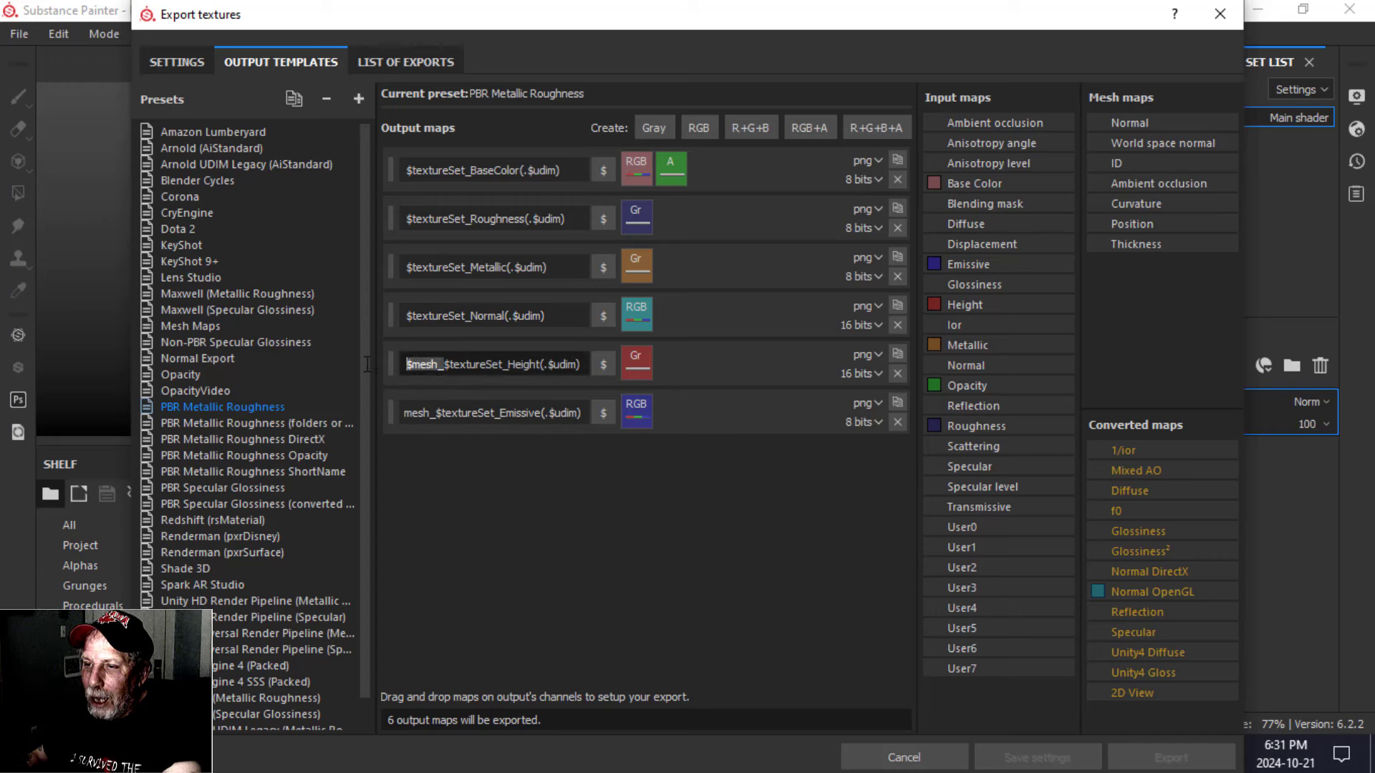
key(BackSpace)
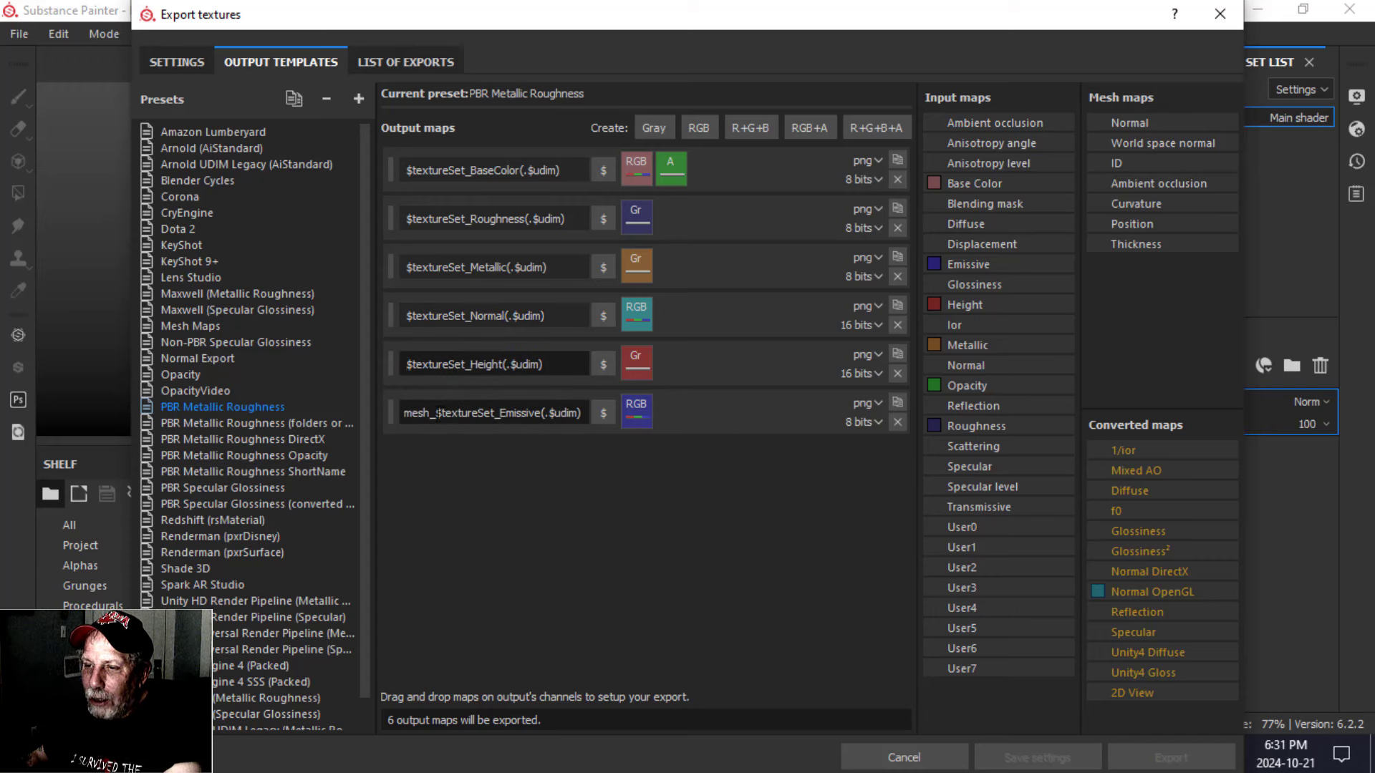
drag(437, 414, 399, 414)
key(BackSpace)
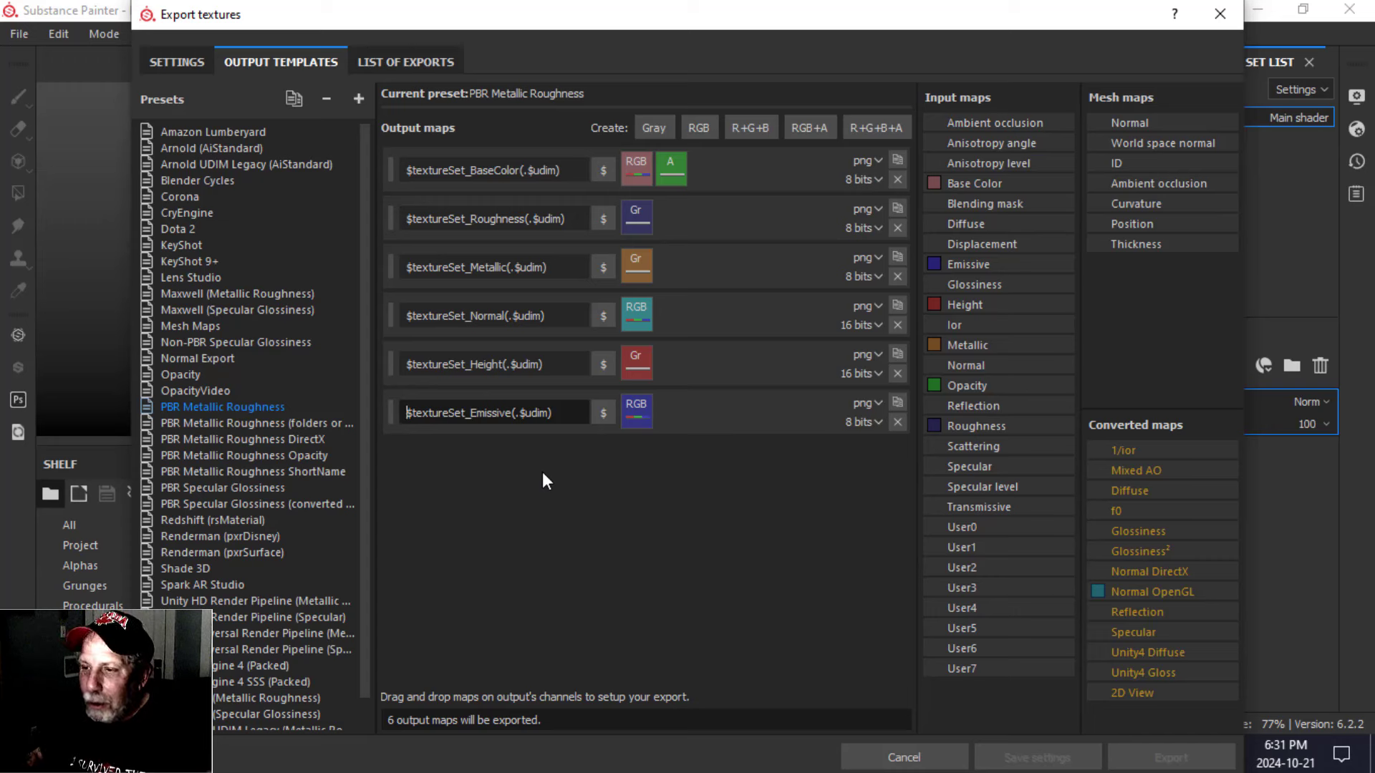
Step: Check the list of exports and set the output template to the edited PBR Metallic Roughness preset instead of the cached one
click(406, 63)
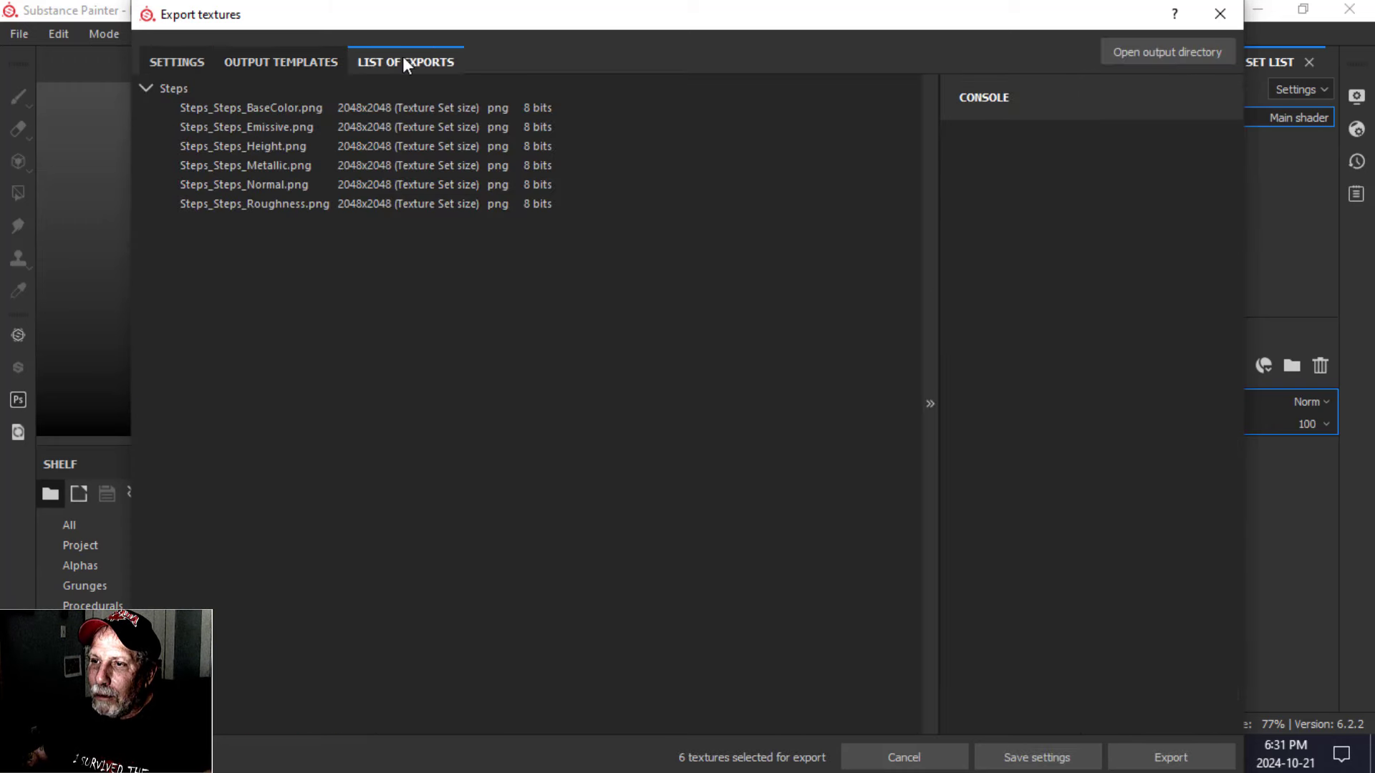
click(172, 63)
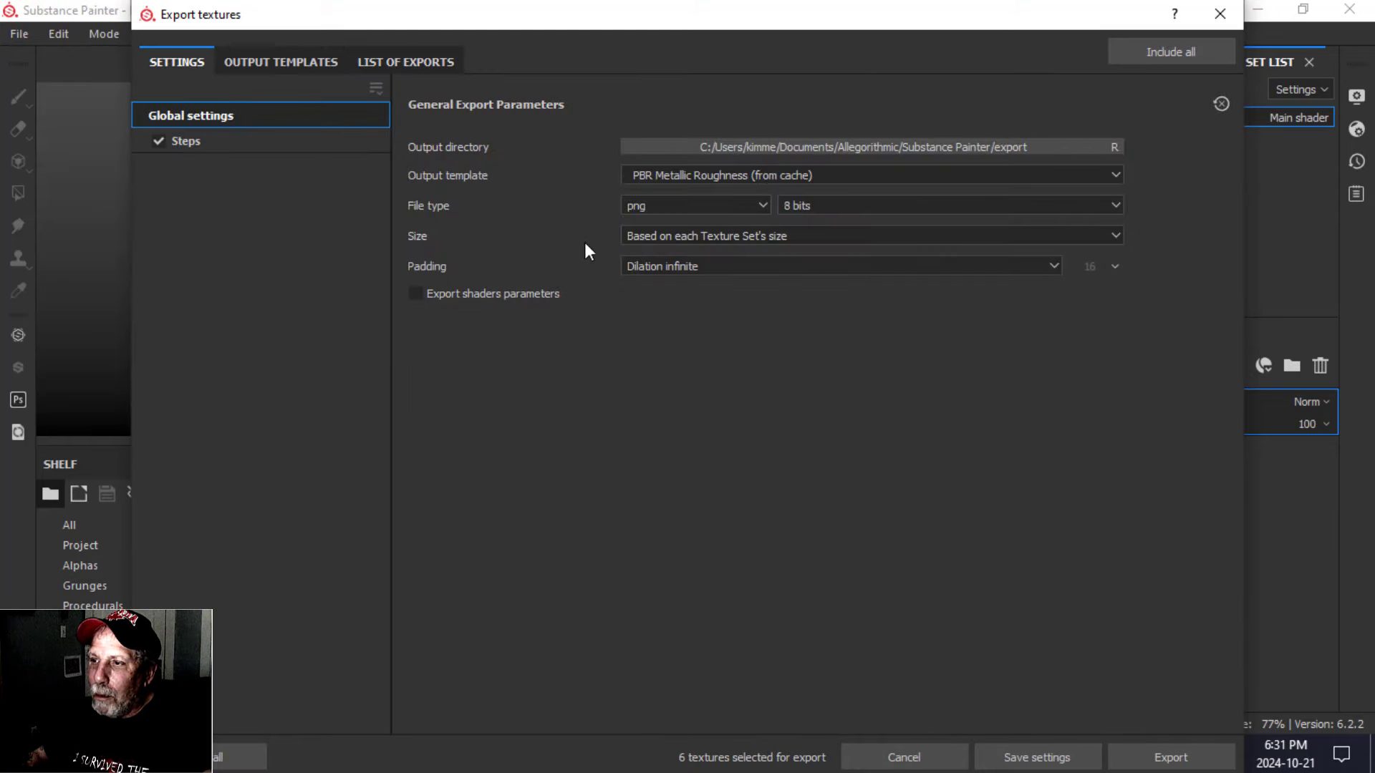
click(720, 174)
scroll(732, 235, up, 3)
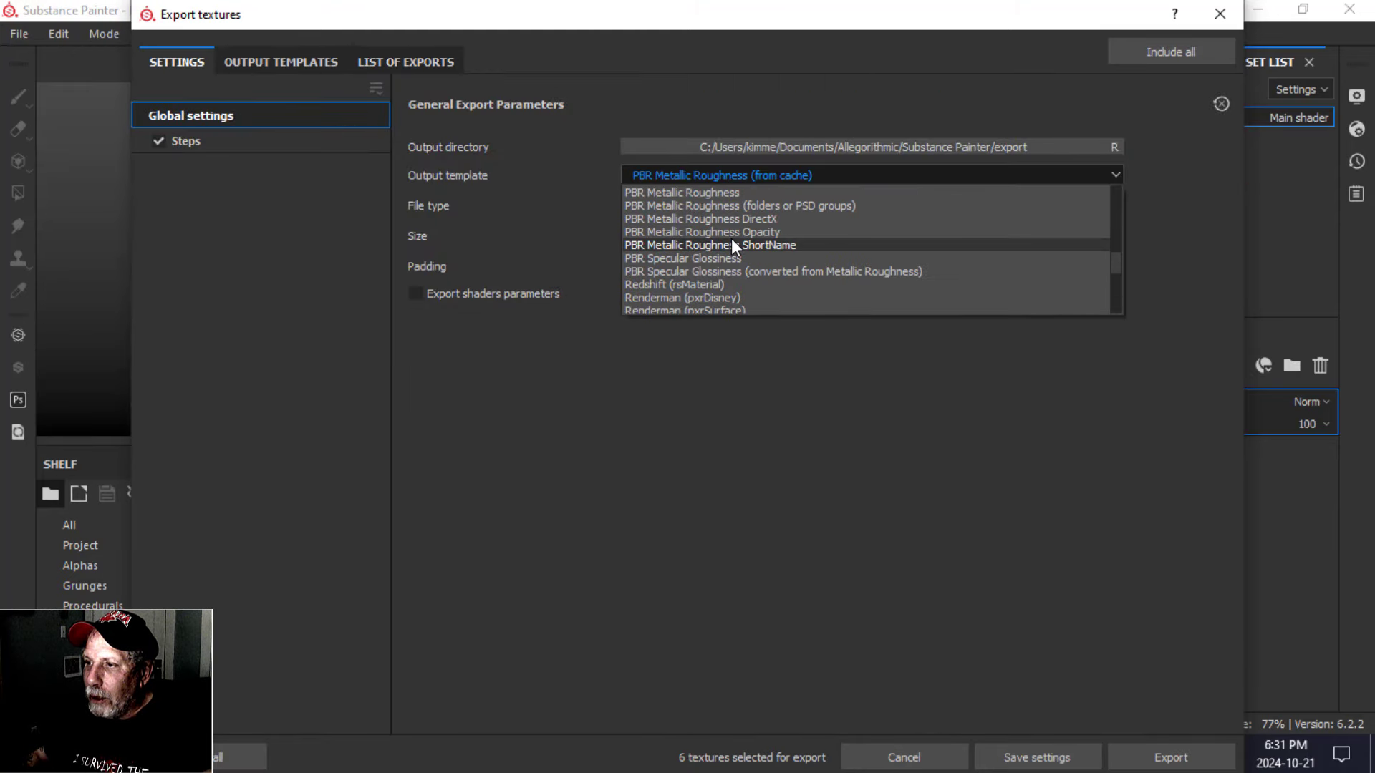
click(714, 232)
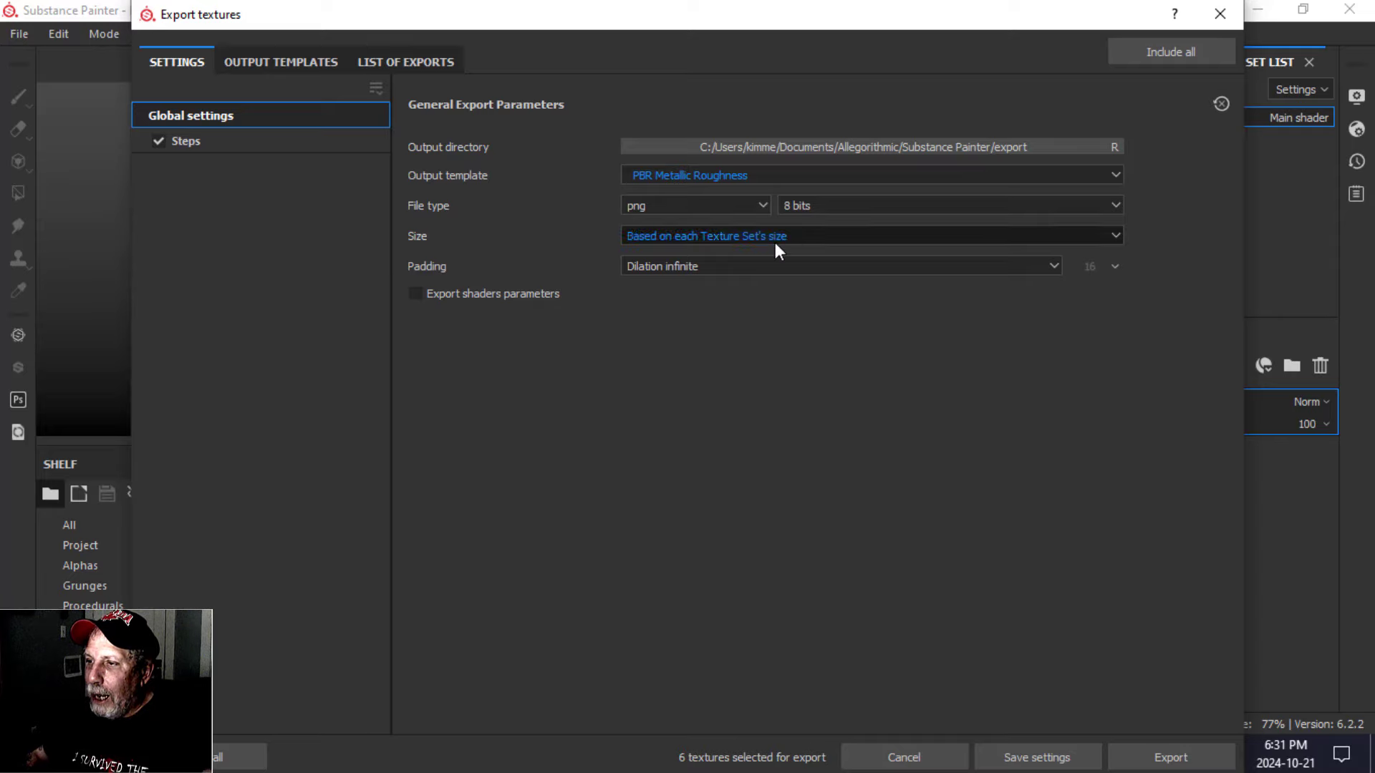
Step: Set the export output directory to D:/DOCUMENTS/BLENDER/TEXTURES HALLOWEEN VIDEO
click(759, 146)
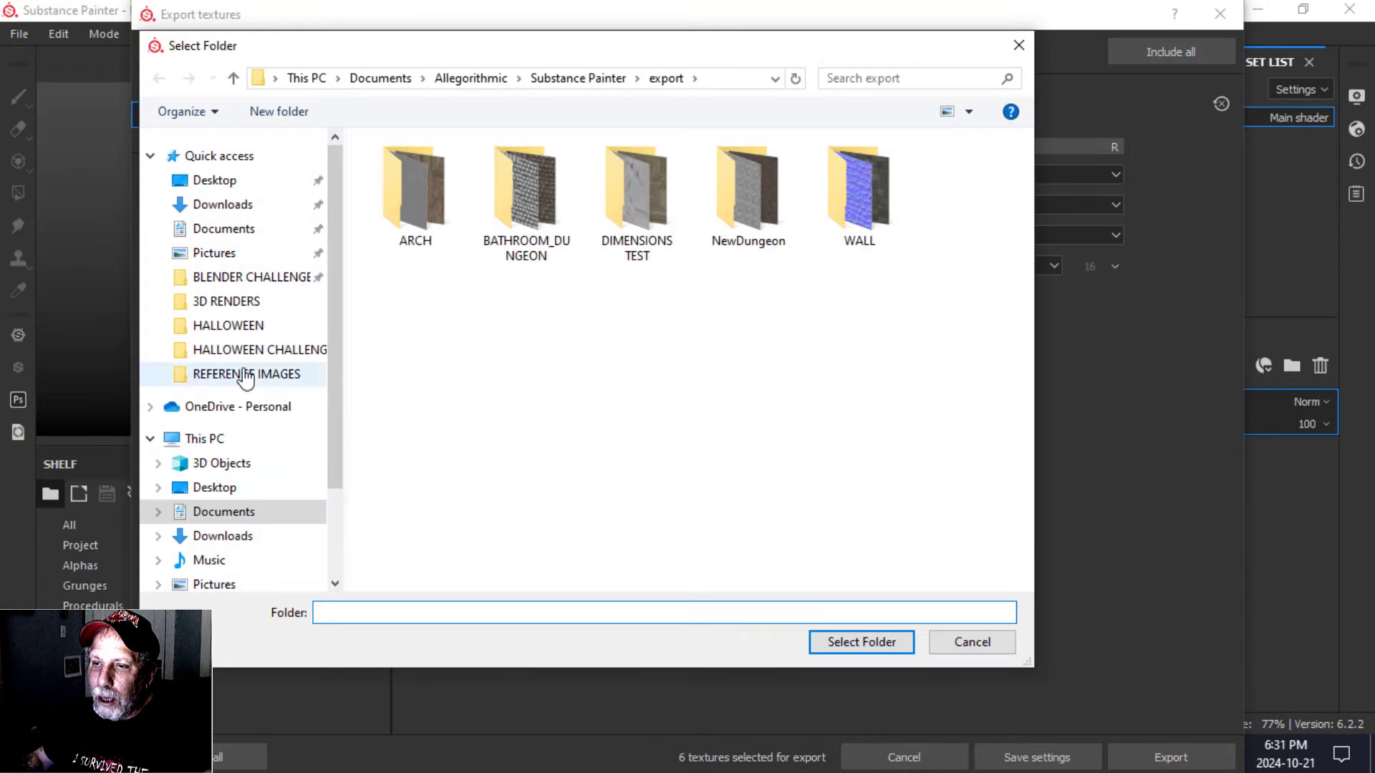
click(247, 349)
click(215, 326)
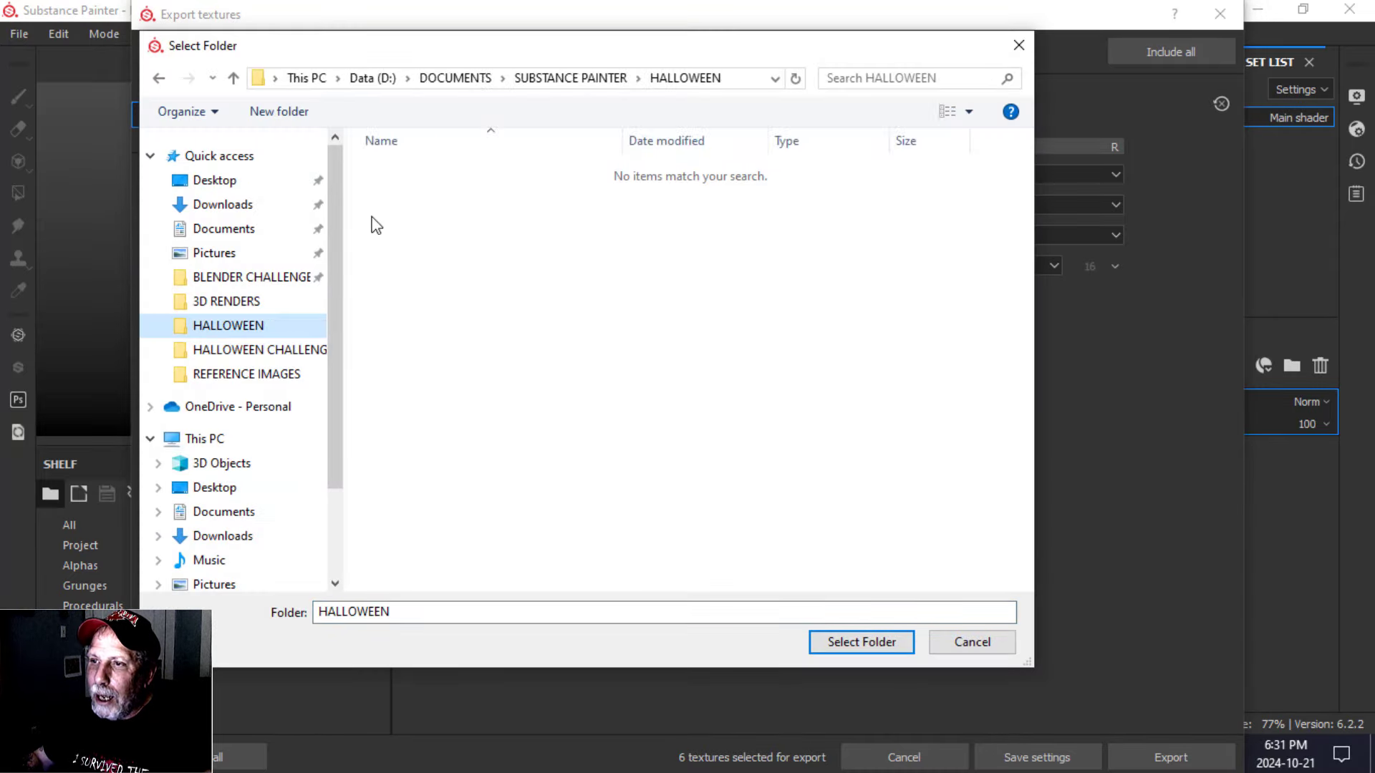
click(454, 78)
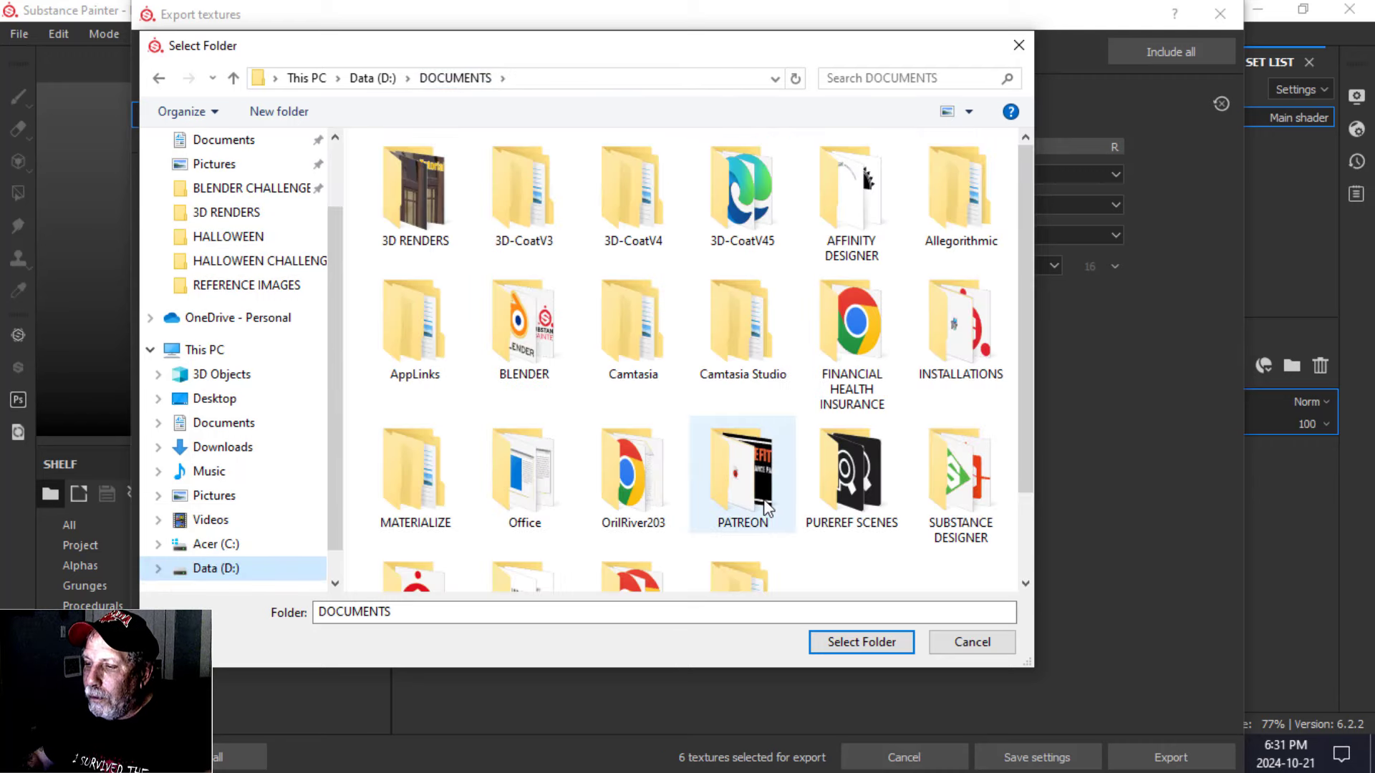
double_click(554, 387)
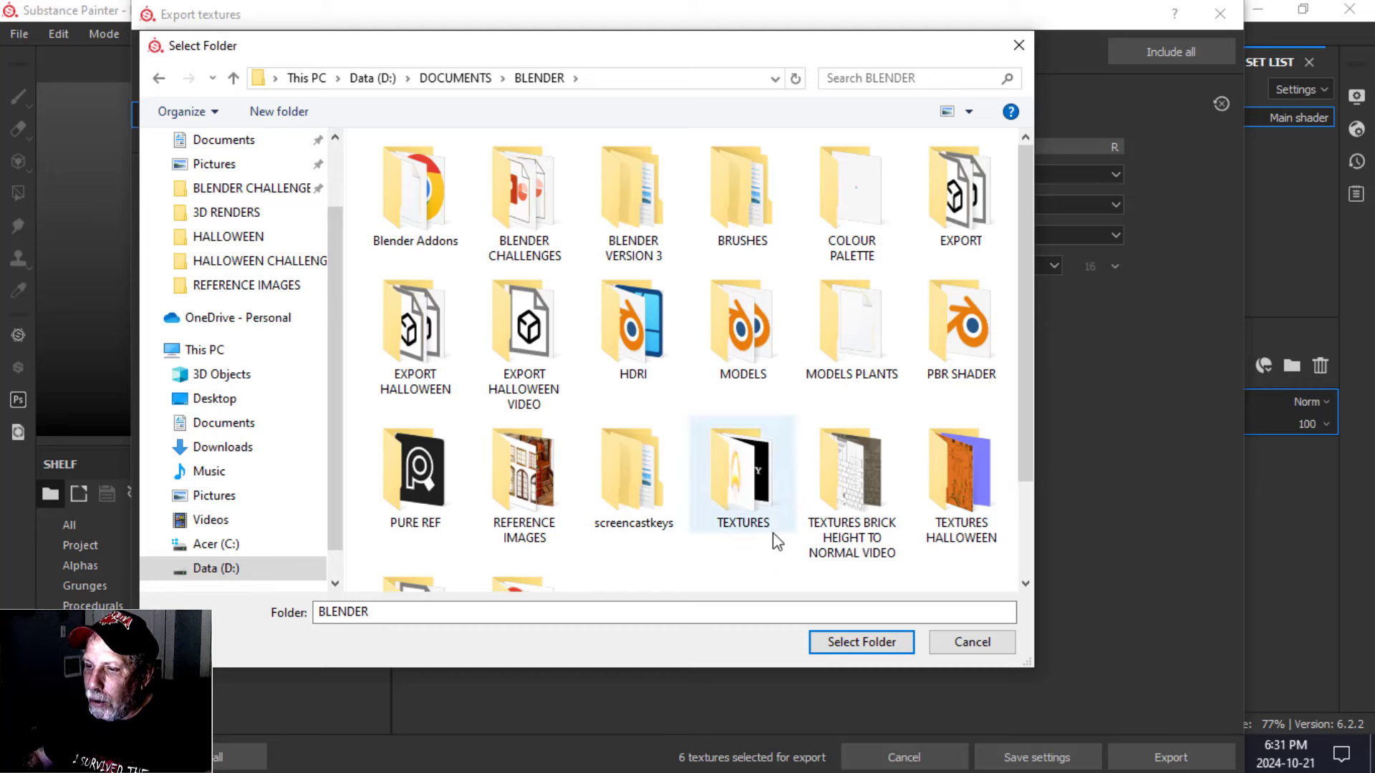
scroll(773, 532, down, 2)
click(400, 525)
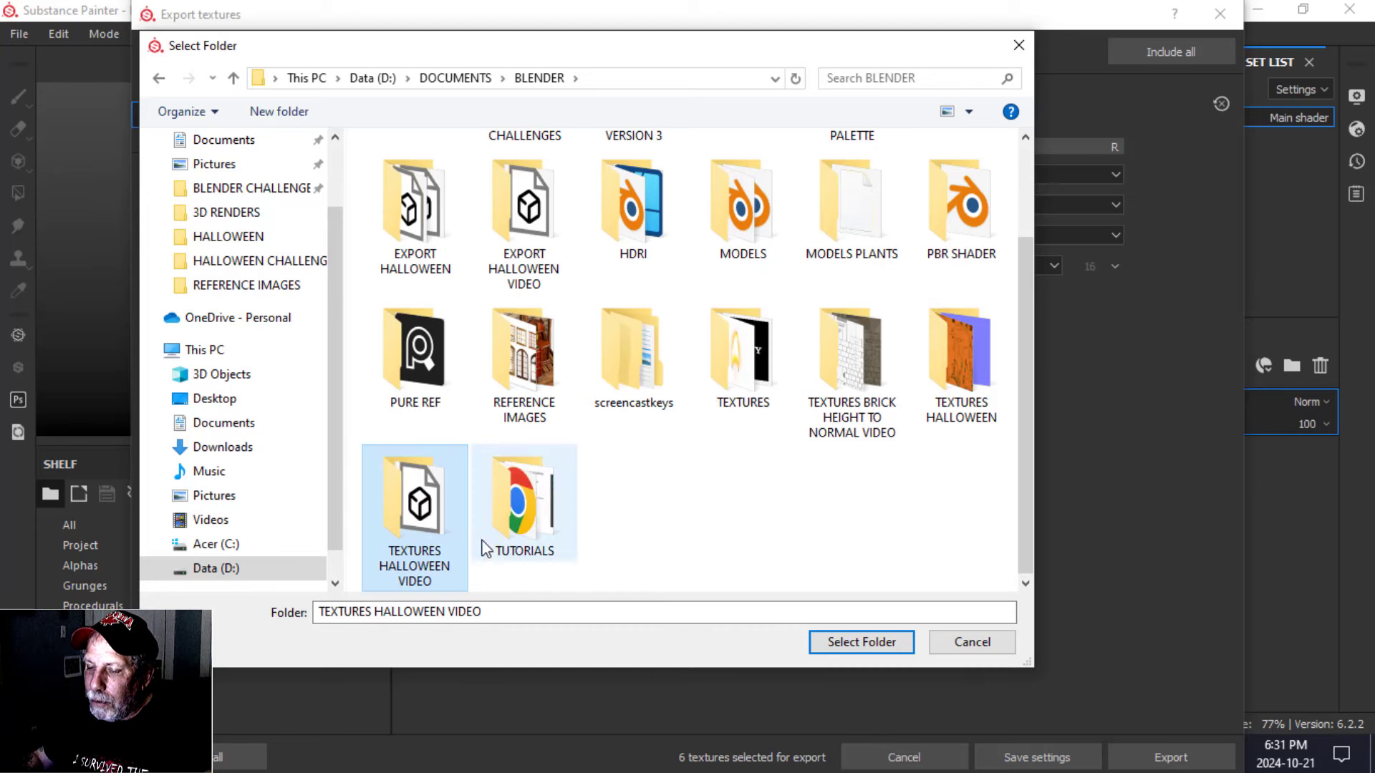
double_click(424, 513)
click(853, 642)
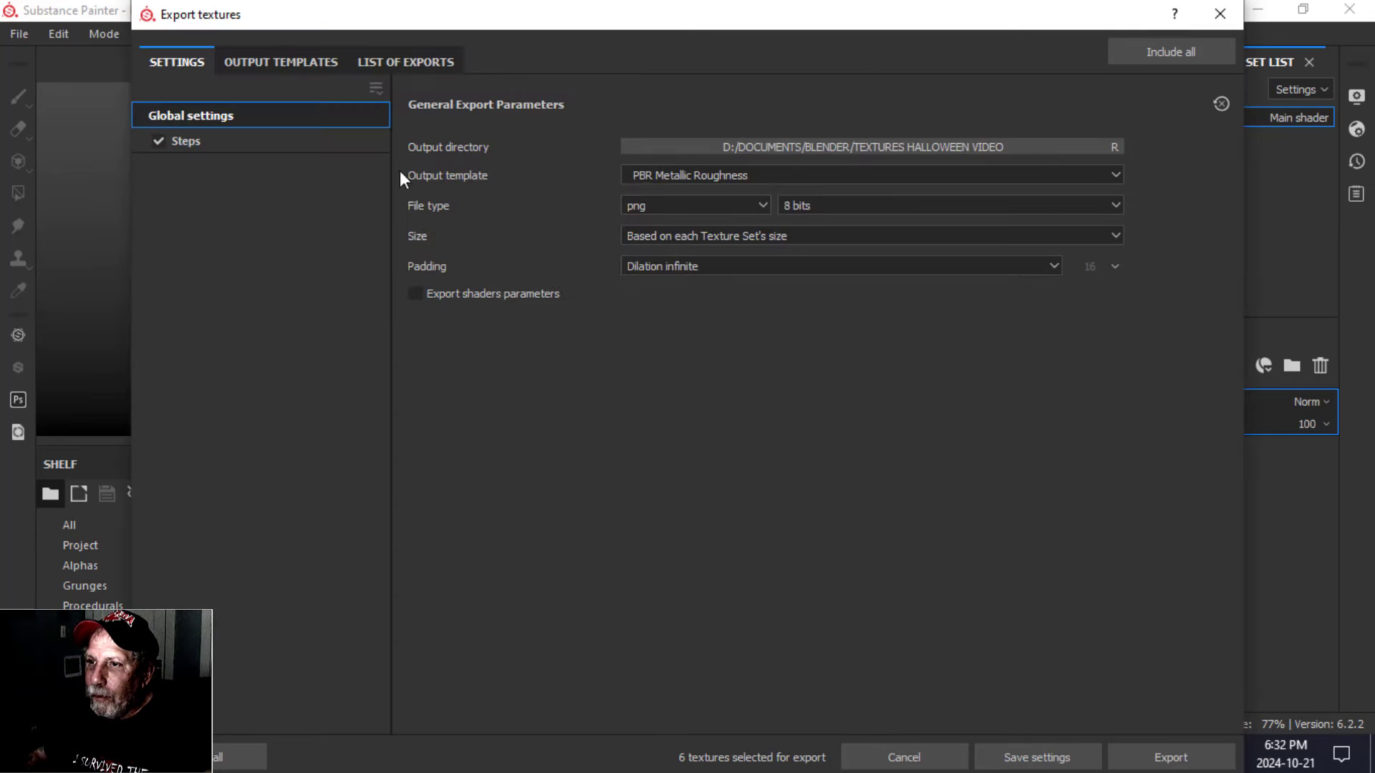
Step: Export the textures of the Steps texture set and close the export settings
drag(711, 3, 615, 3)
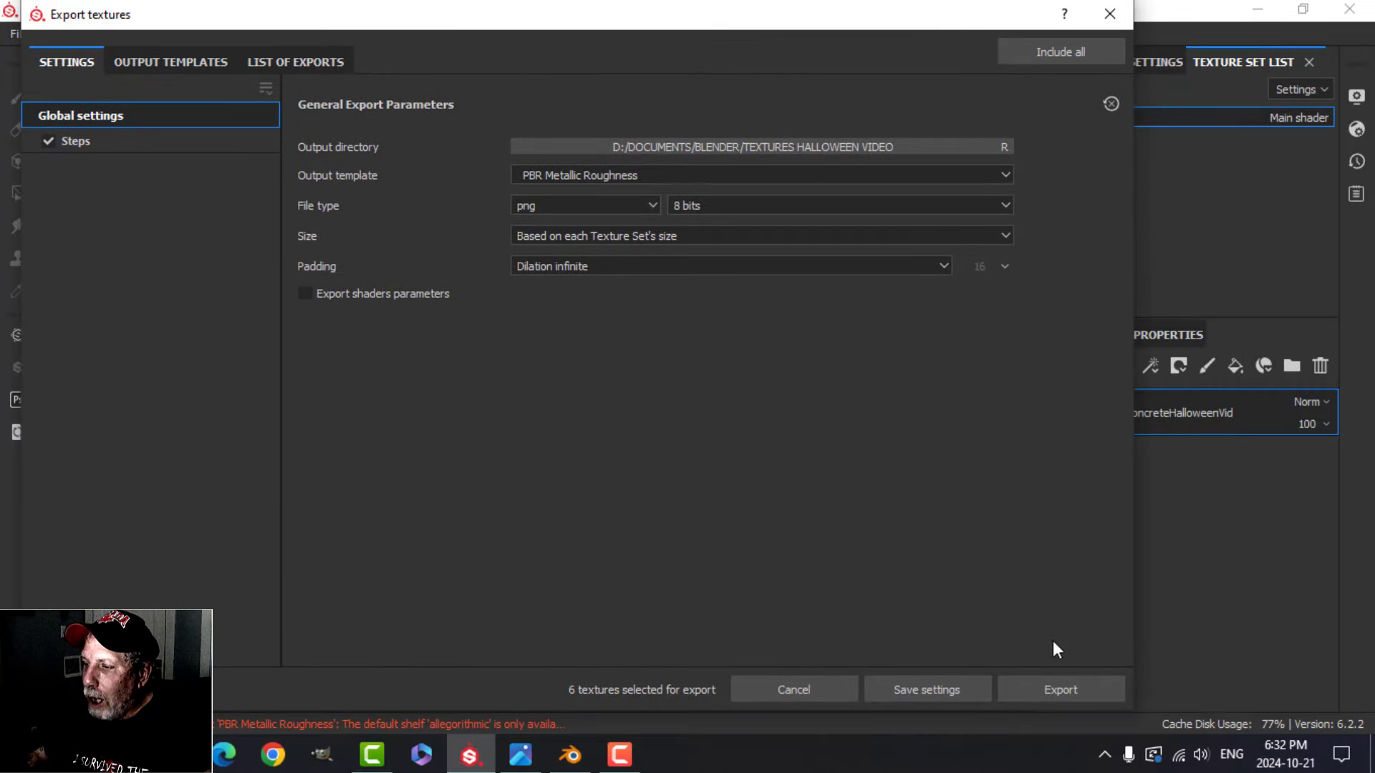
click(1060, 681)
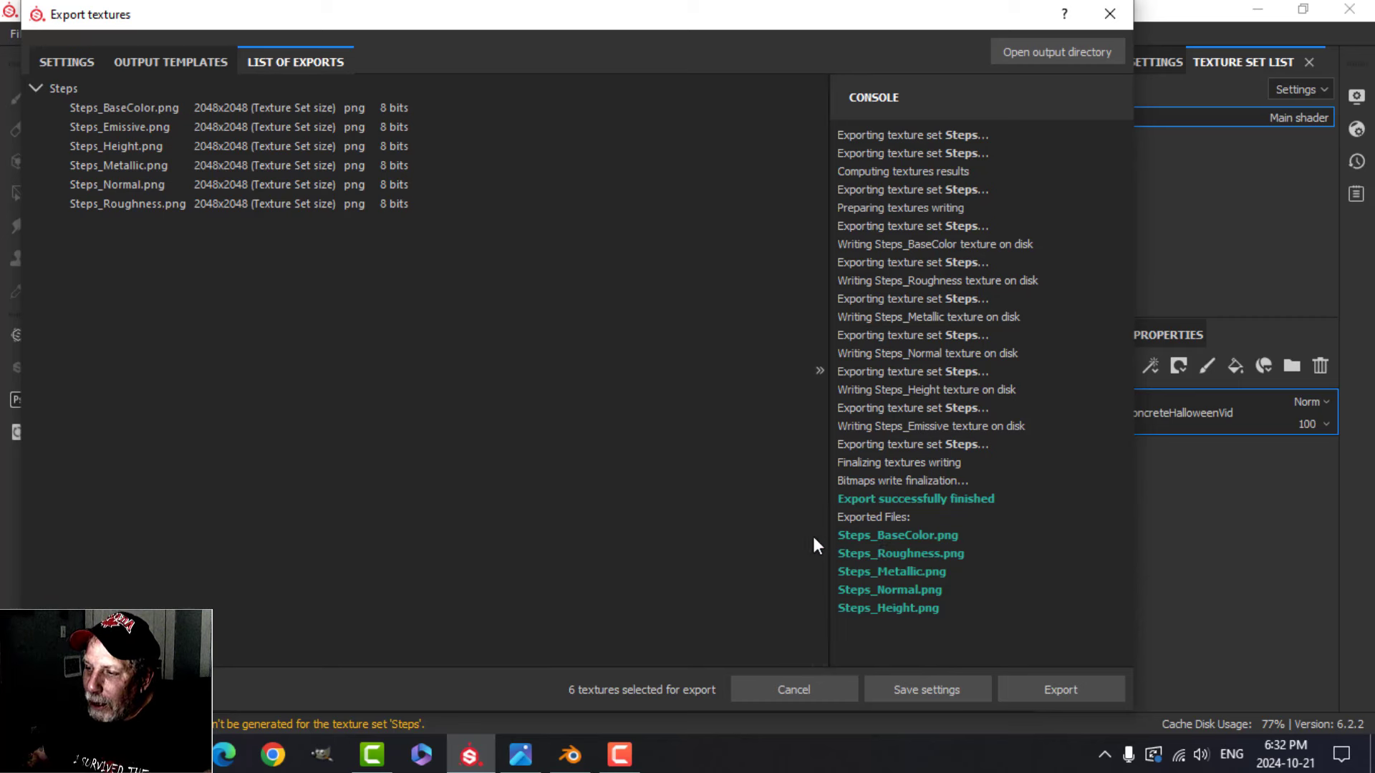
click(1109, 13)
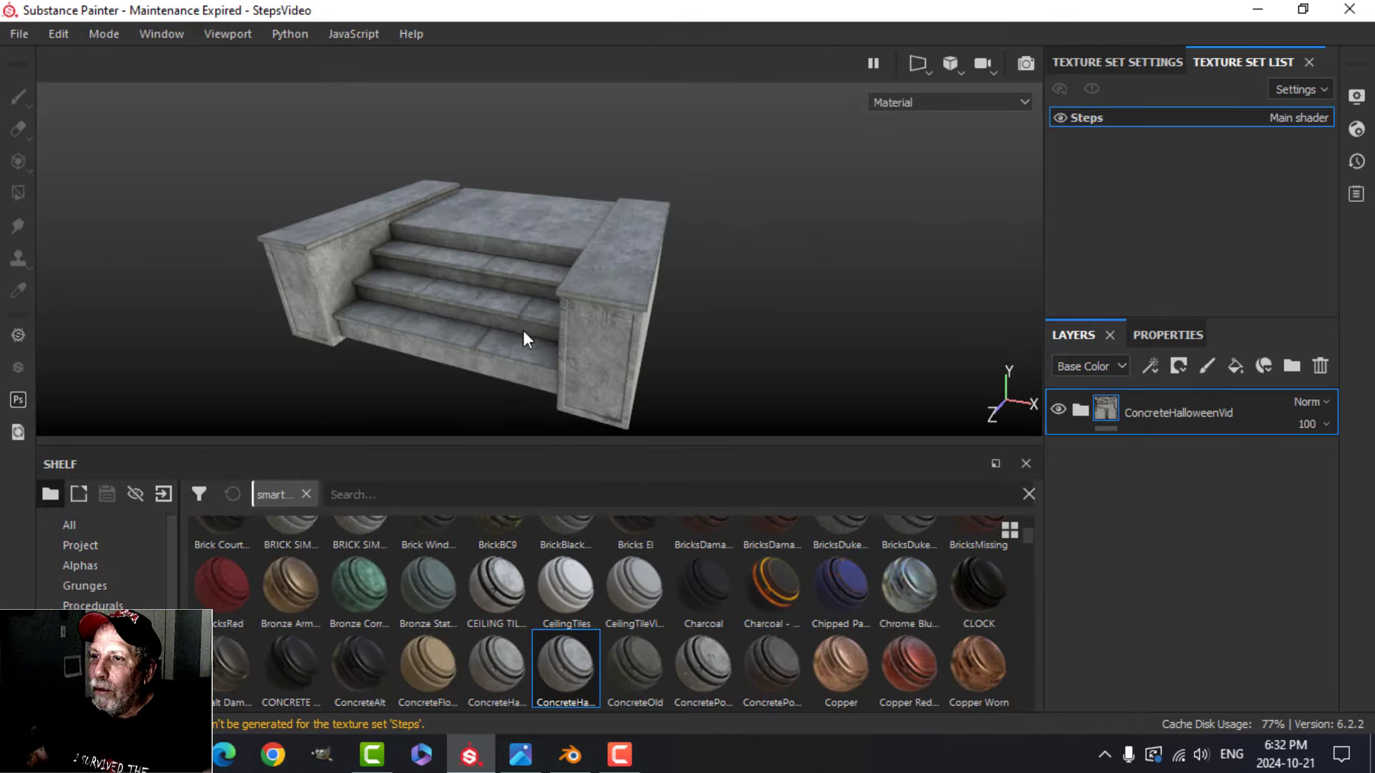
Step: Switch to Blender's Shading workspace, use solid viewport shading and isolate the selected porch steps in local view
click(1258, 10)
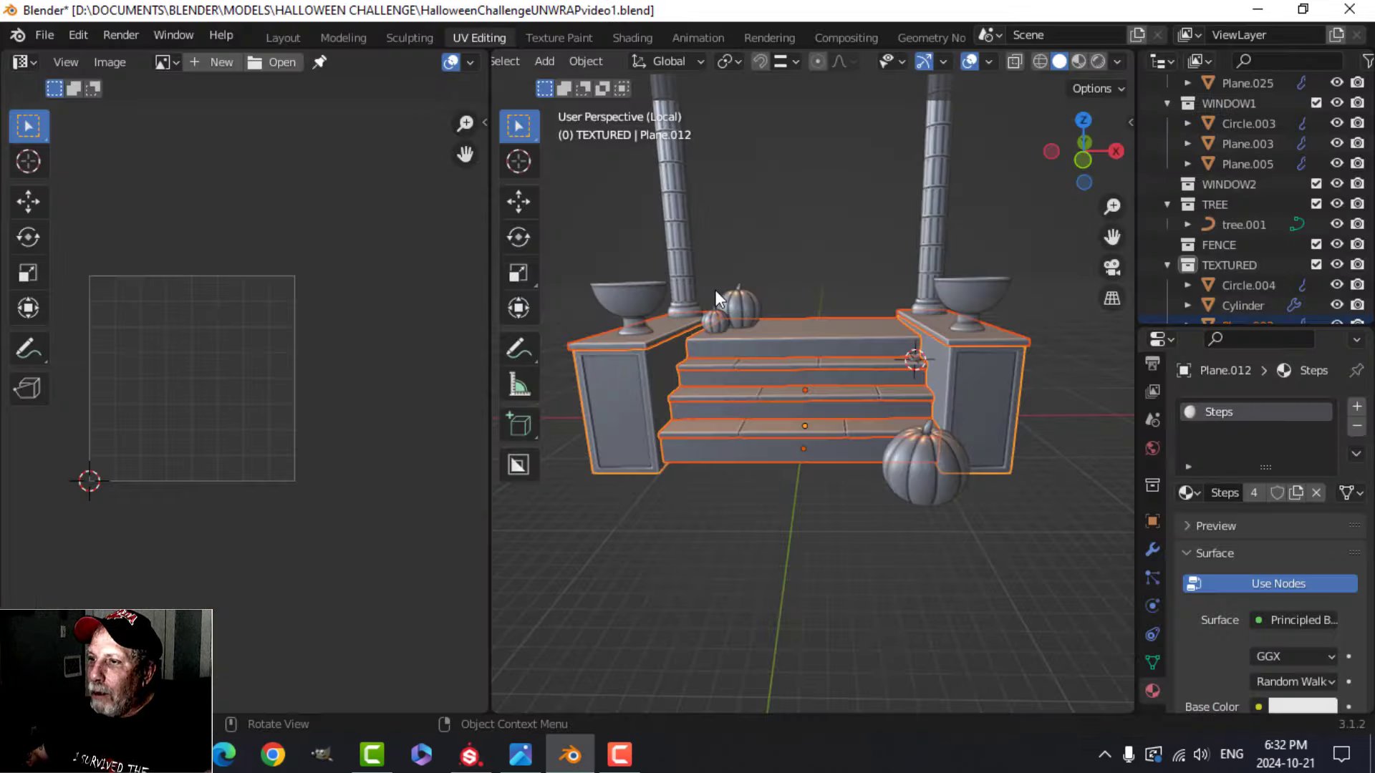
click(629, 36)
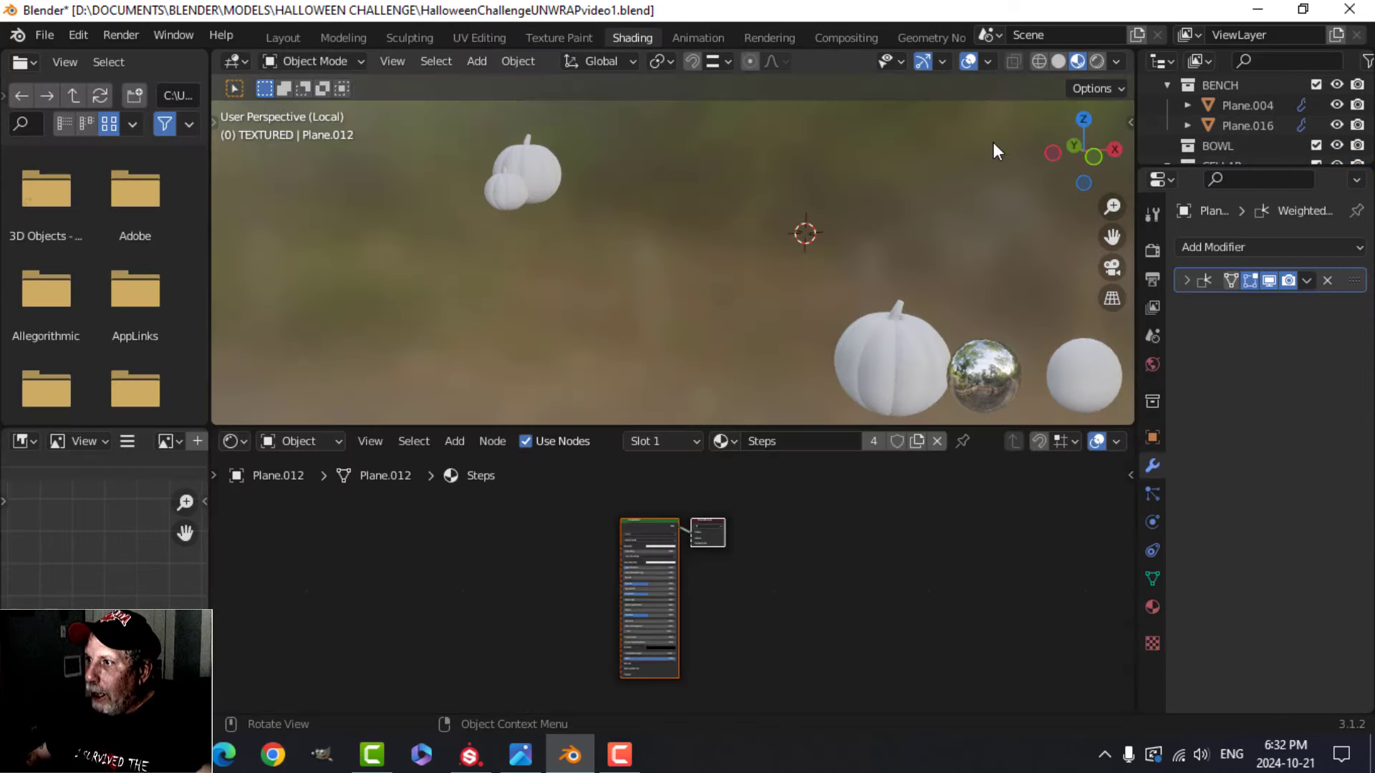
click(1059, 61)
key(KP_Divide)
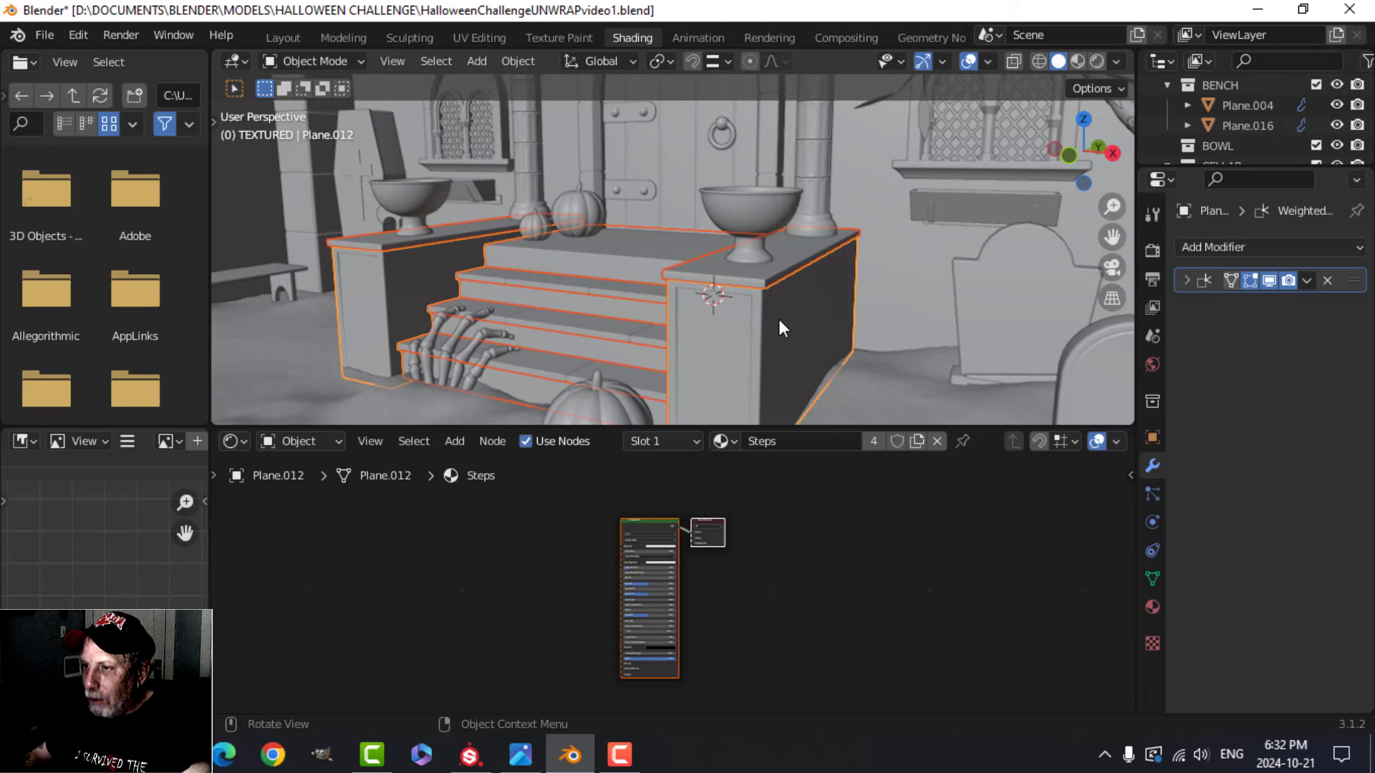
key(KP_Divide)
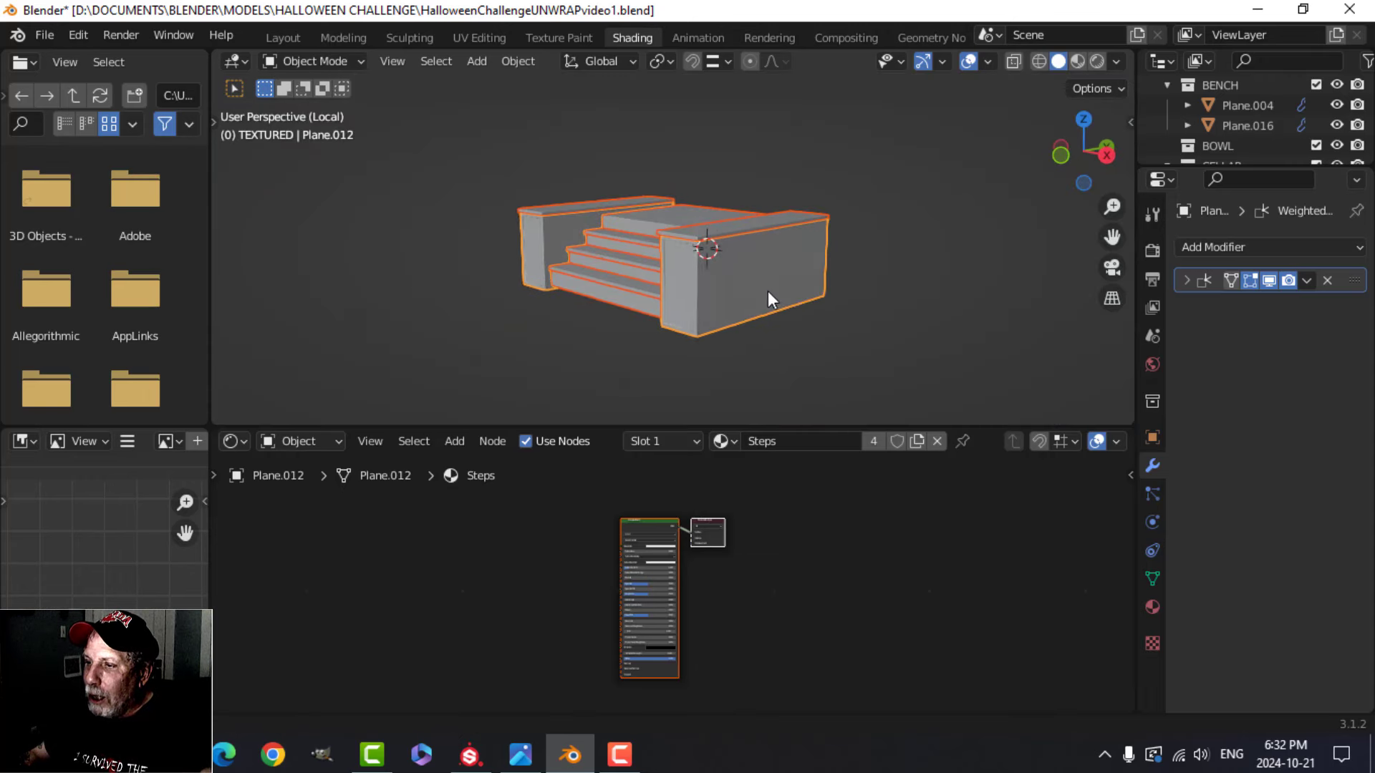
Step: Start the Principled Texture Setup on the Steps material's Principled BSDF node and open the TEXTURES HALLOWEEN VIDEO folder
click(648, 525)
scroll(785, 558, up, 2)
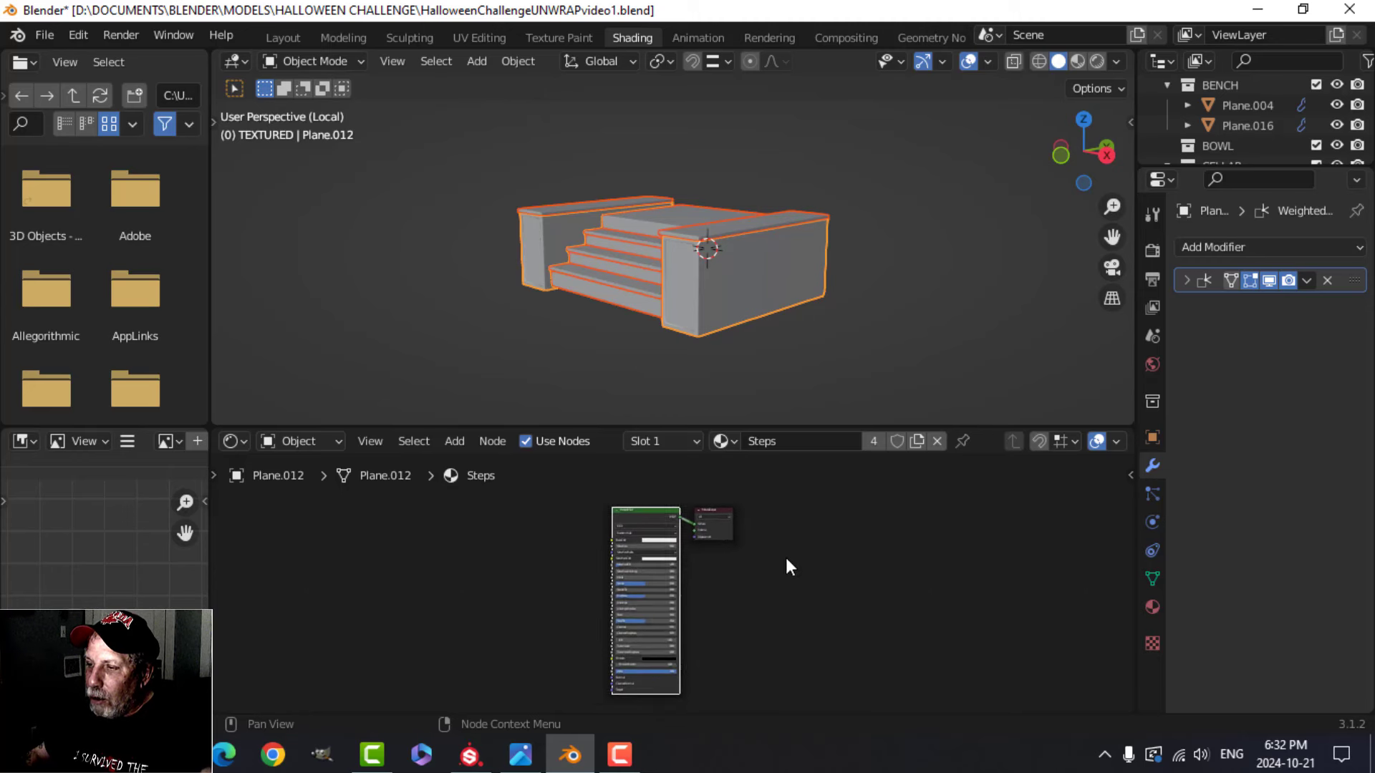
middle_drag(802, 554, 858, 566)
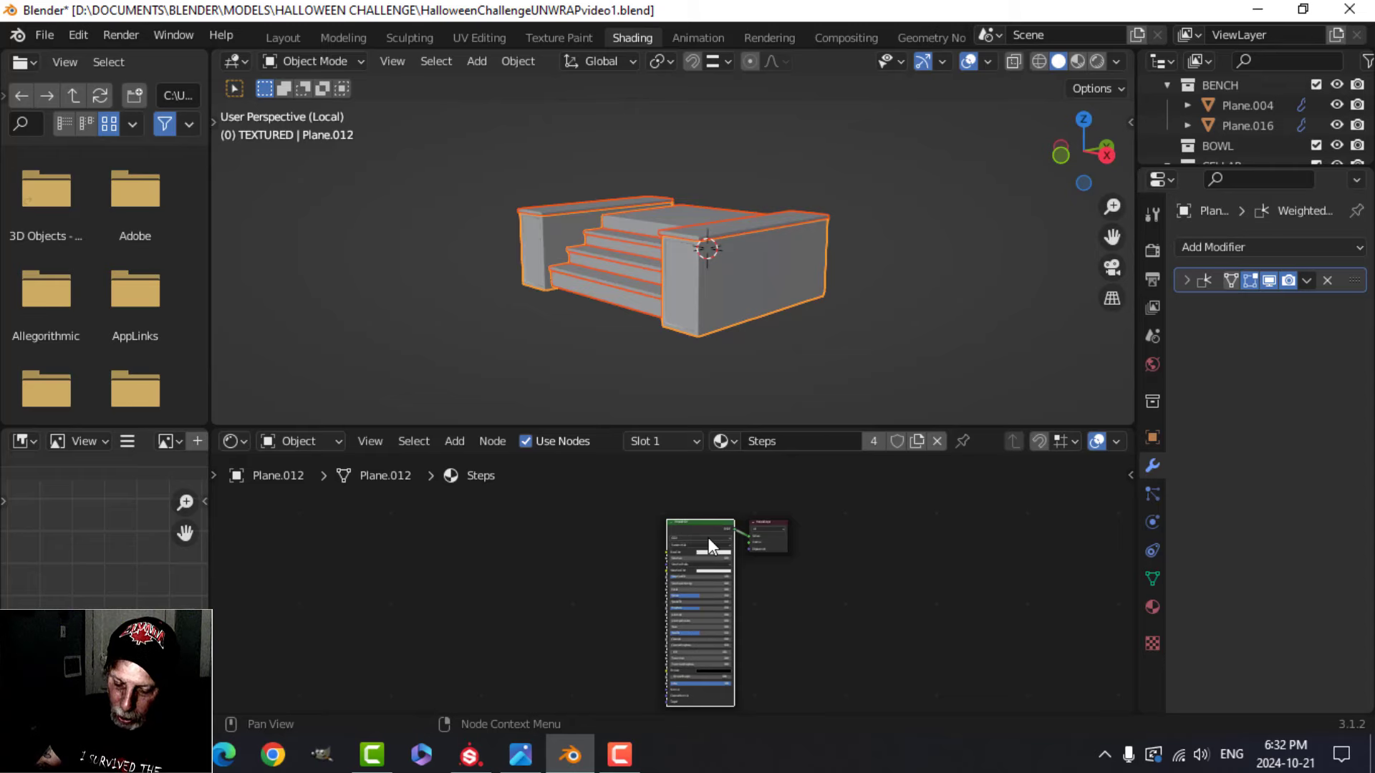
key(ctrl+shift+t)
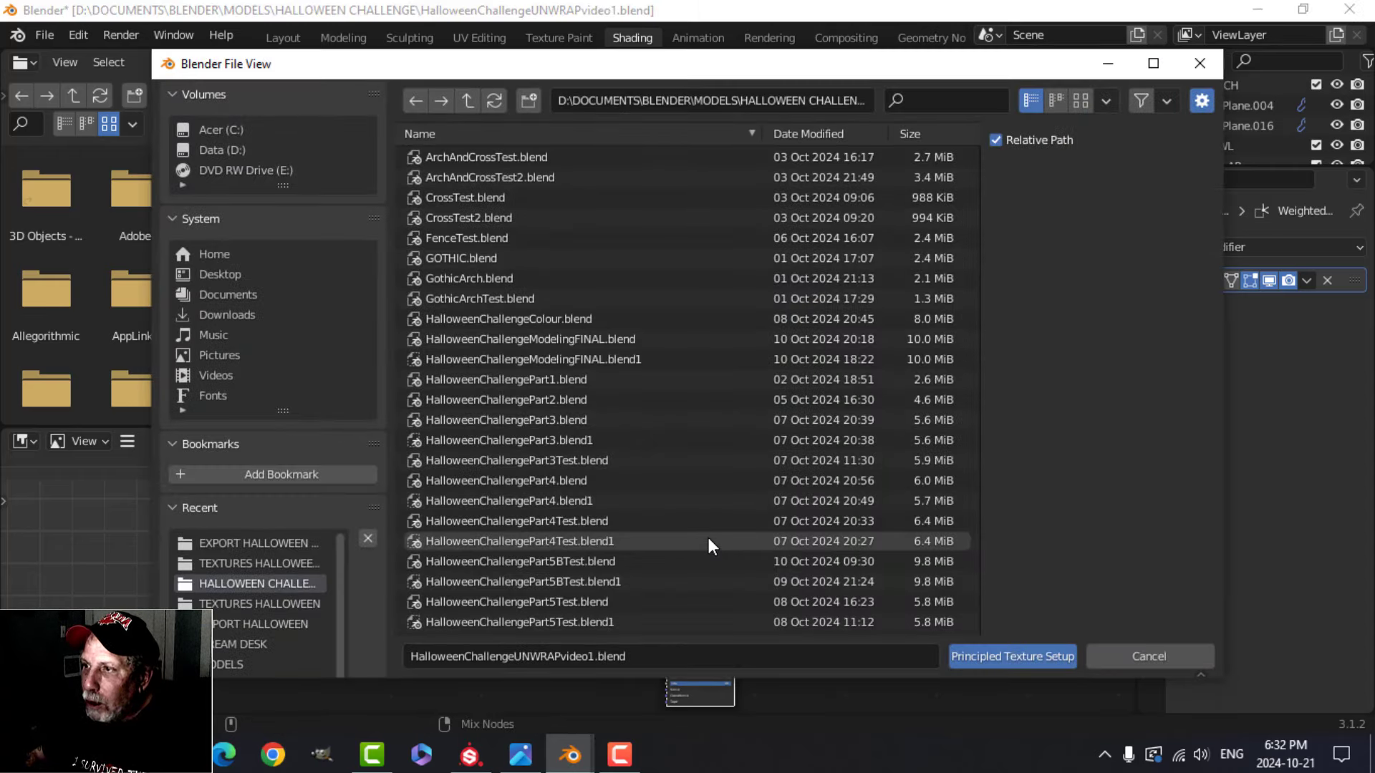
click(261, 565)
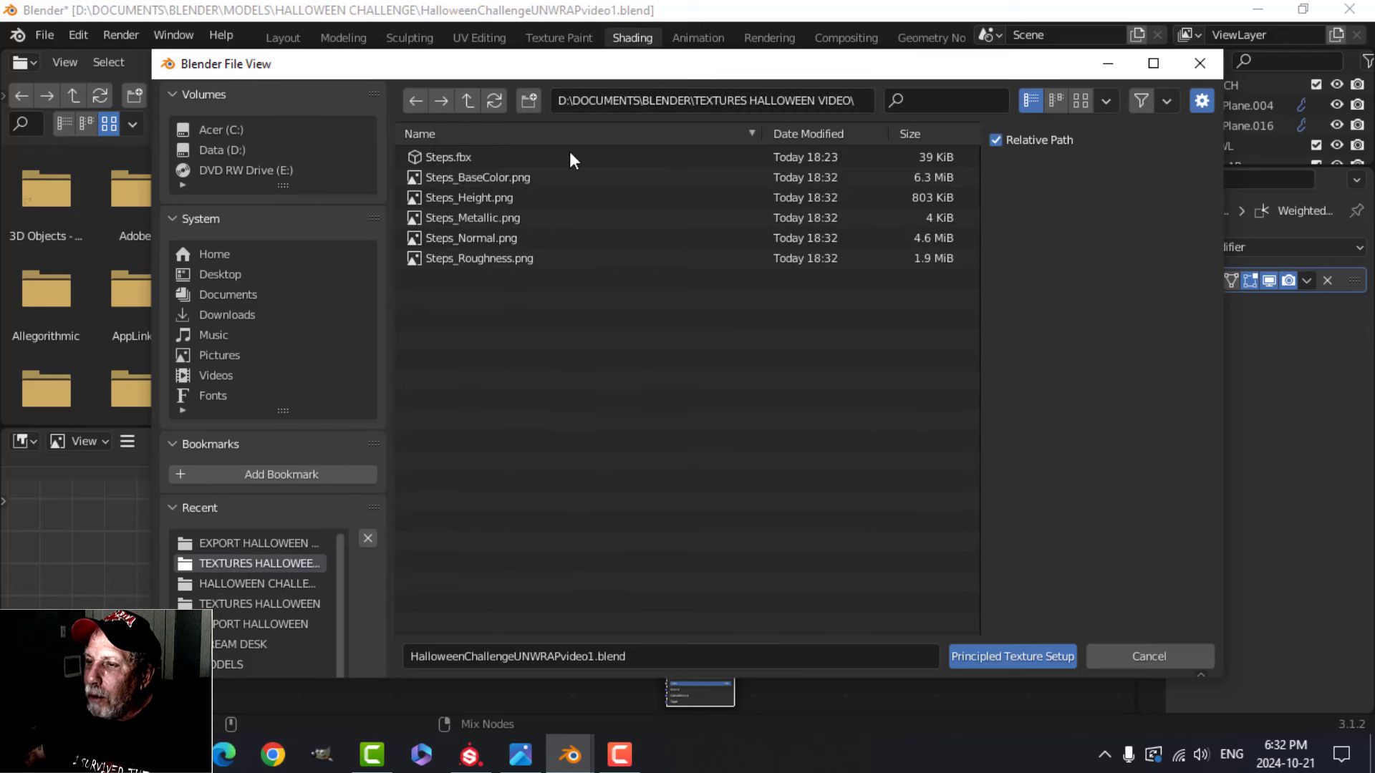
Step: Delete the Steps.fbx file from the texture folder
click(468, 157)
key(Delete)
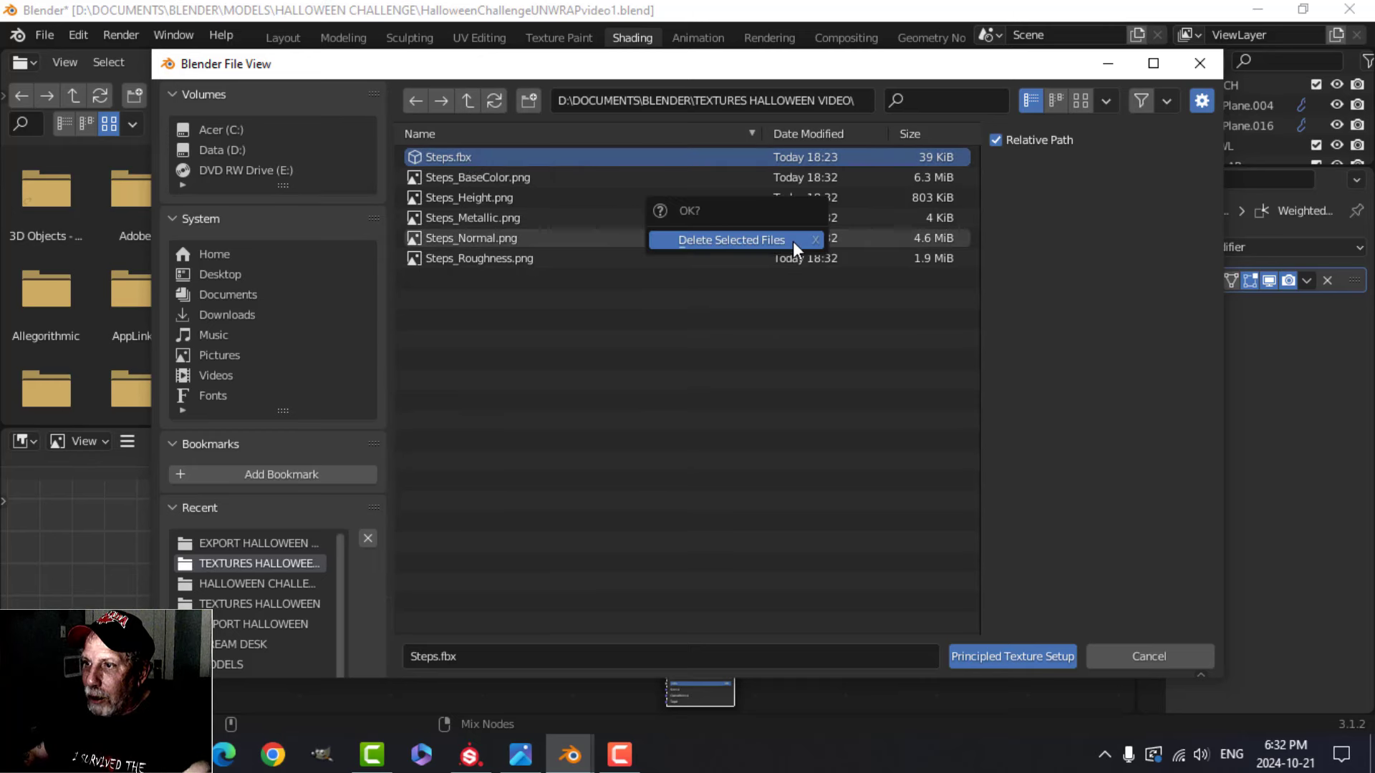
click(737, 239)
Step: Load all five Steps PNG maps, from Steps_BaseColor.png to Steps_Roughness.png, into the Steps material with Principled Texture Setup
click(496, 156)
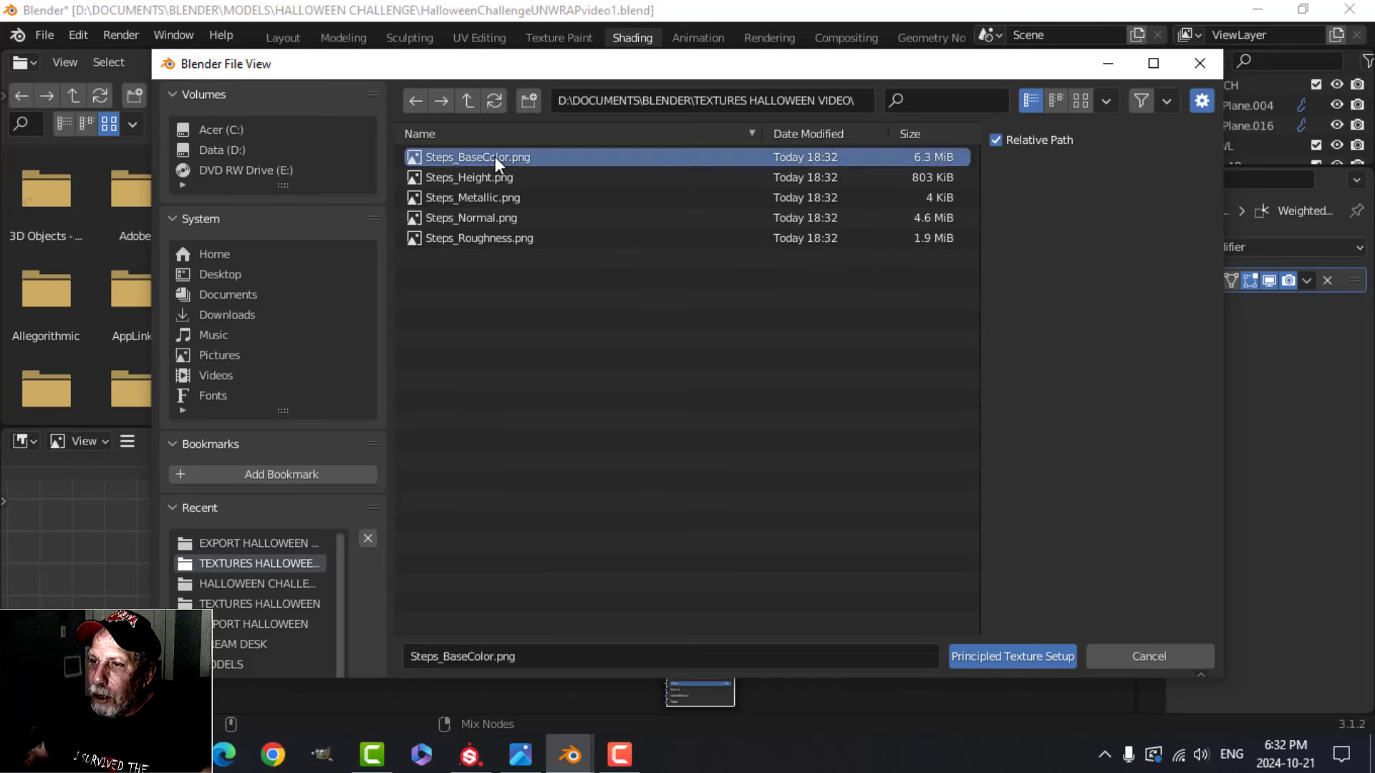
shift+click(486, 238)
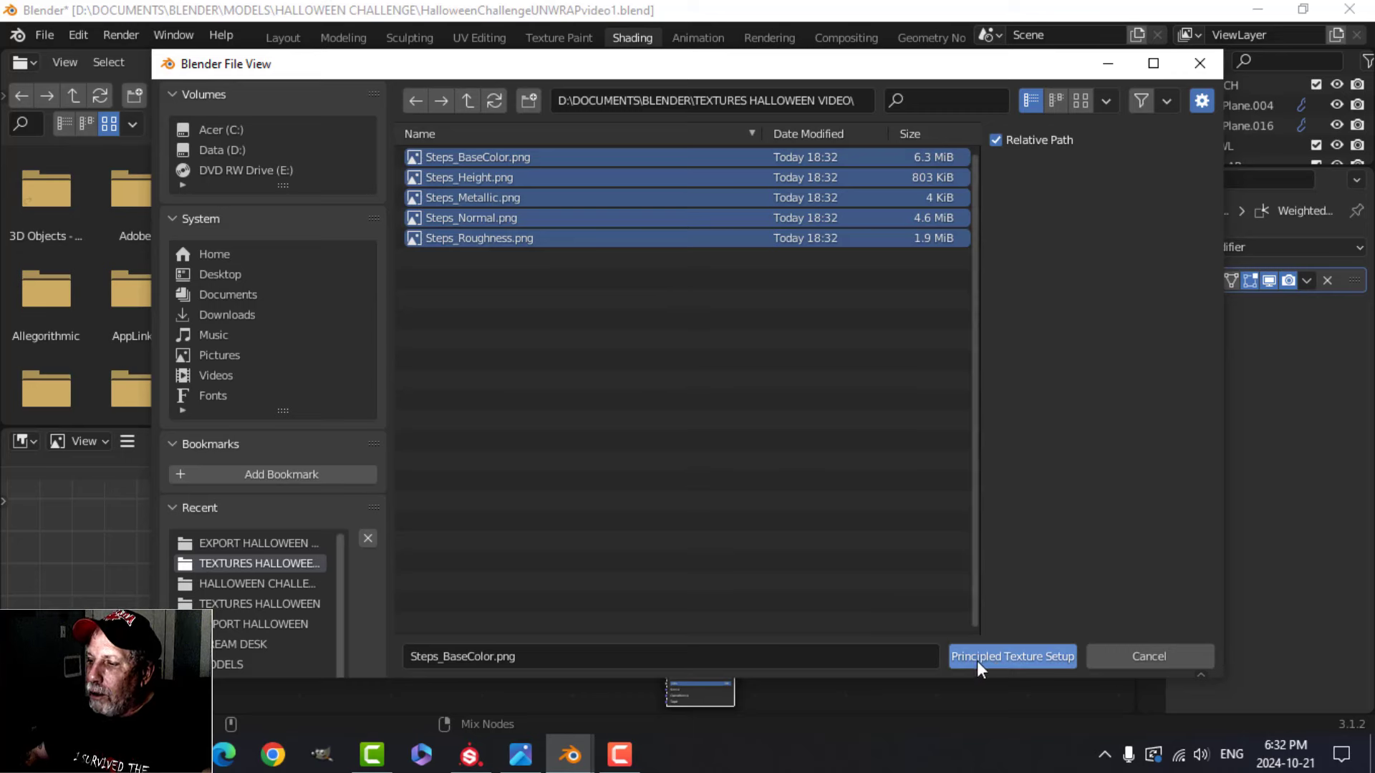
click(996, 656)
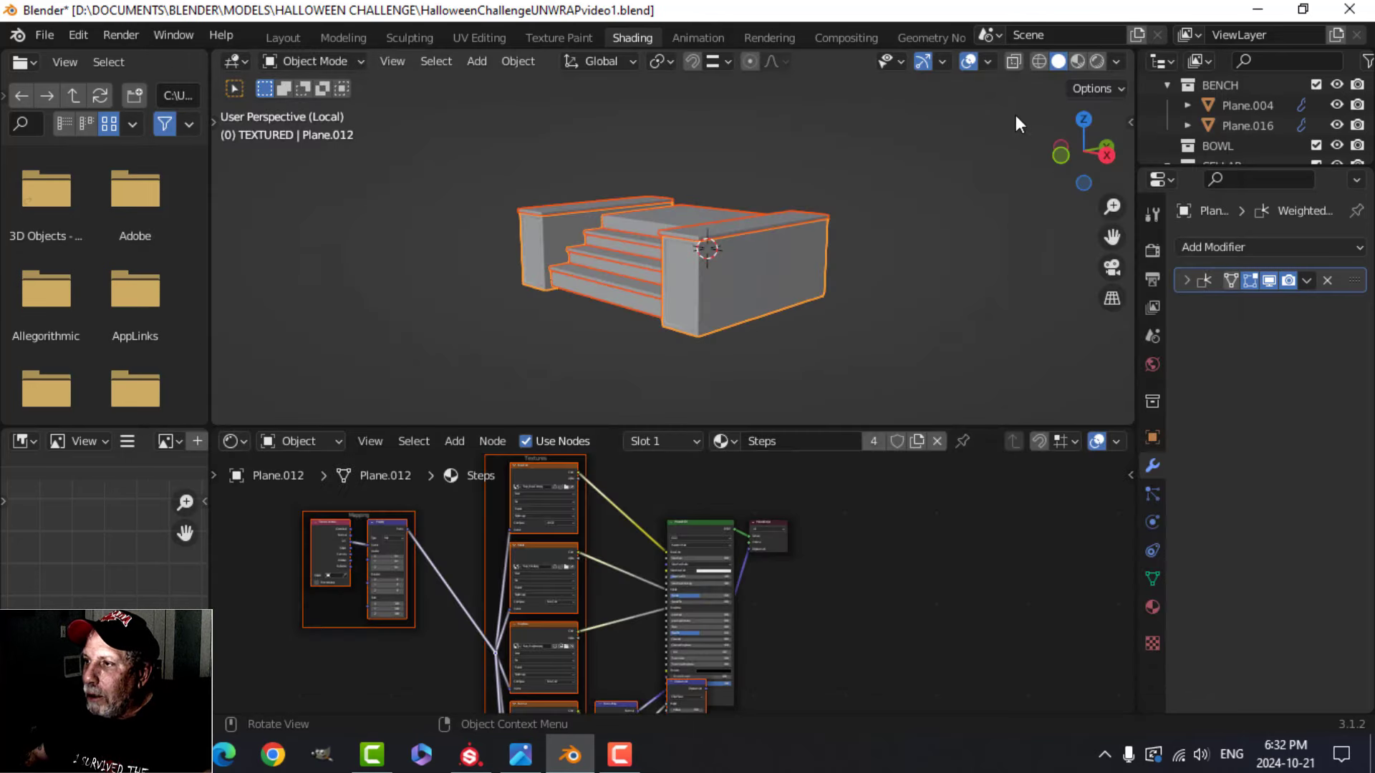
Step: Switch the viewport to material preview, deselect everything and examine the textured porch steps up close
click(1077, 60)
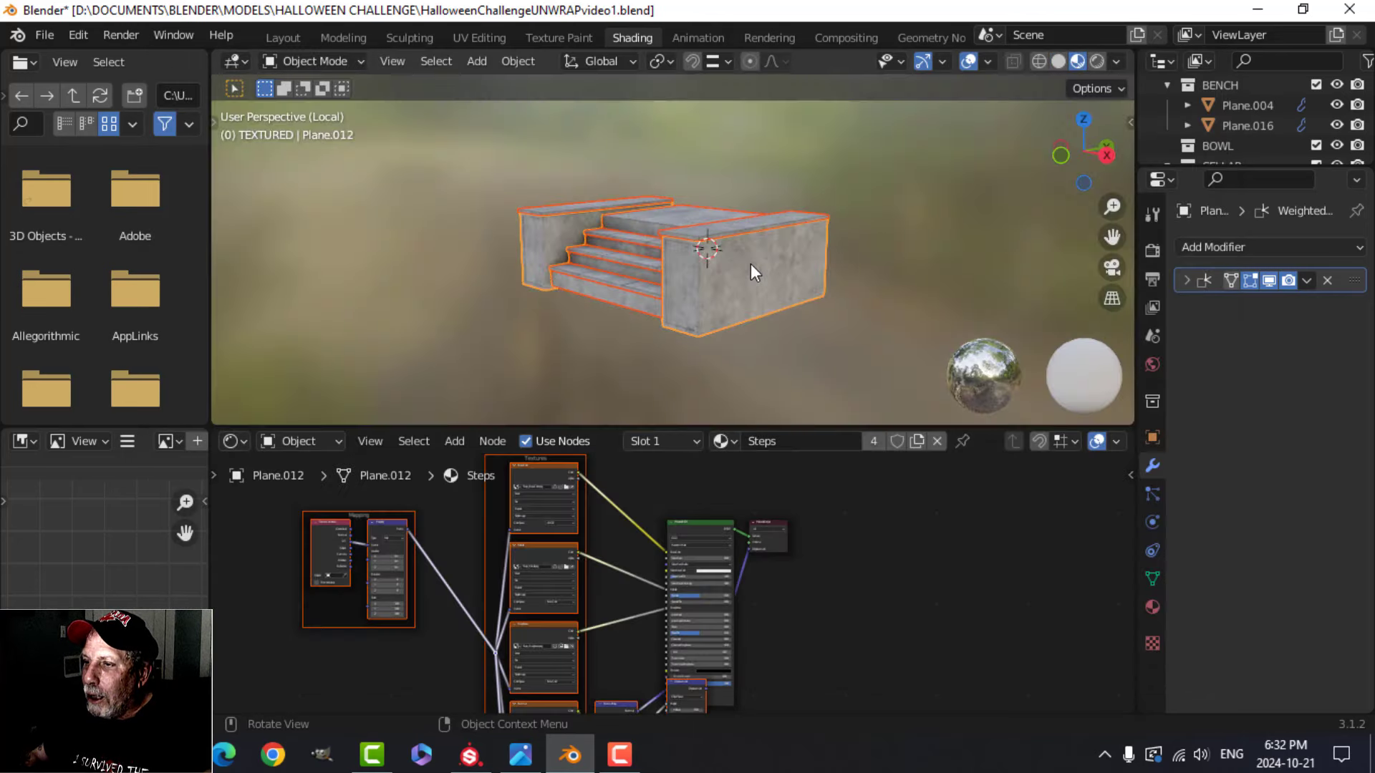
scroll(751, 263, up, 4)
key(alt+a)
middle_drag(750, 263, 696, 384)
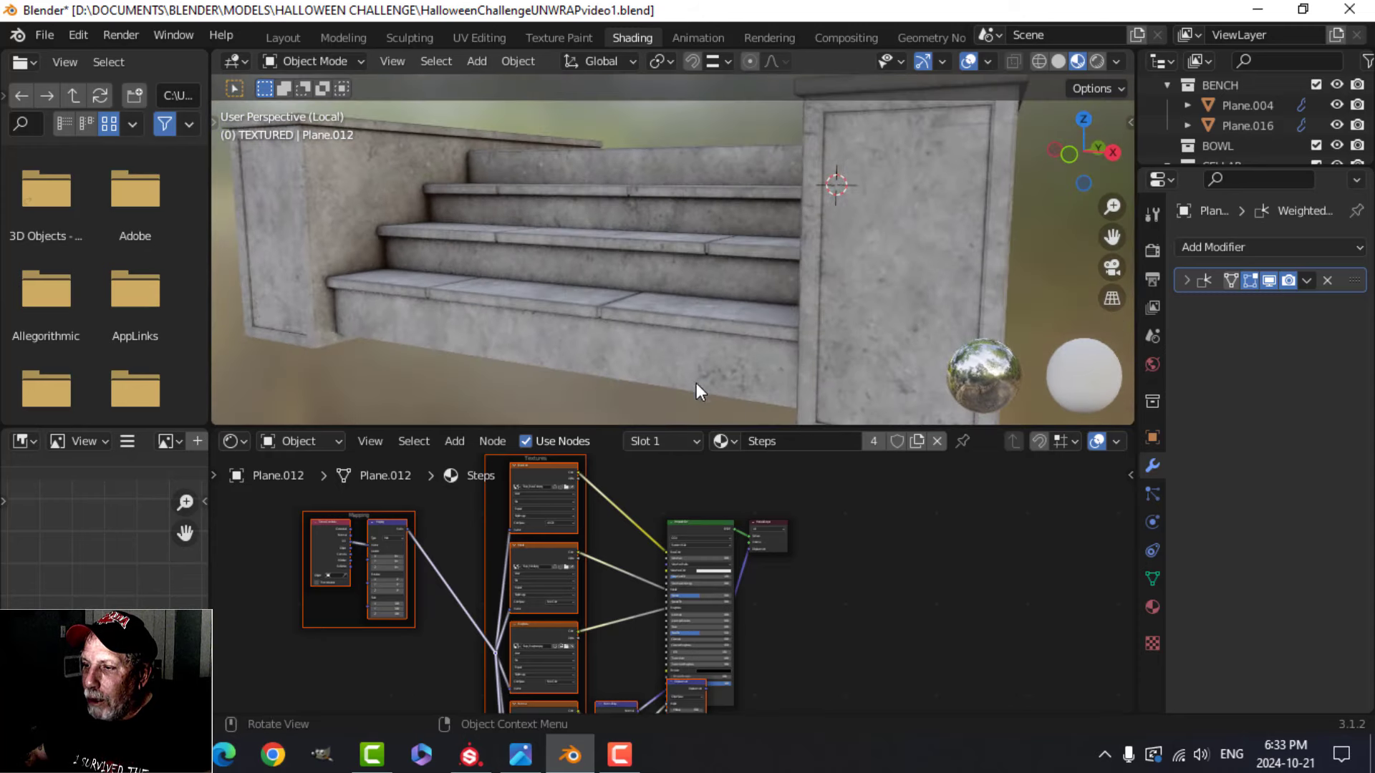
middle_drag(805, 315, 709, 283)
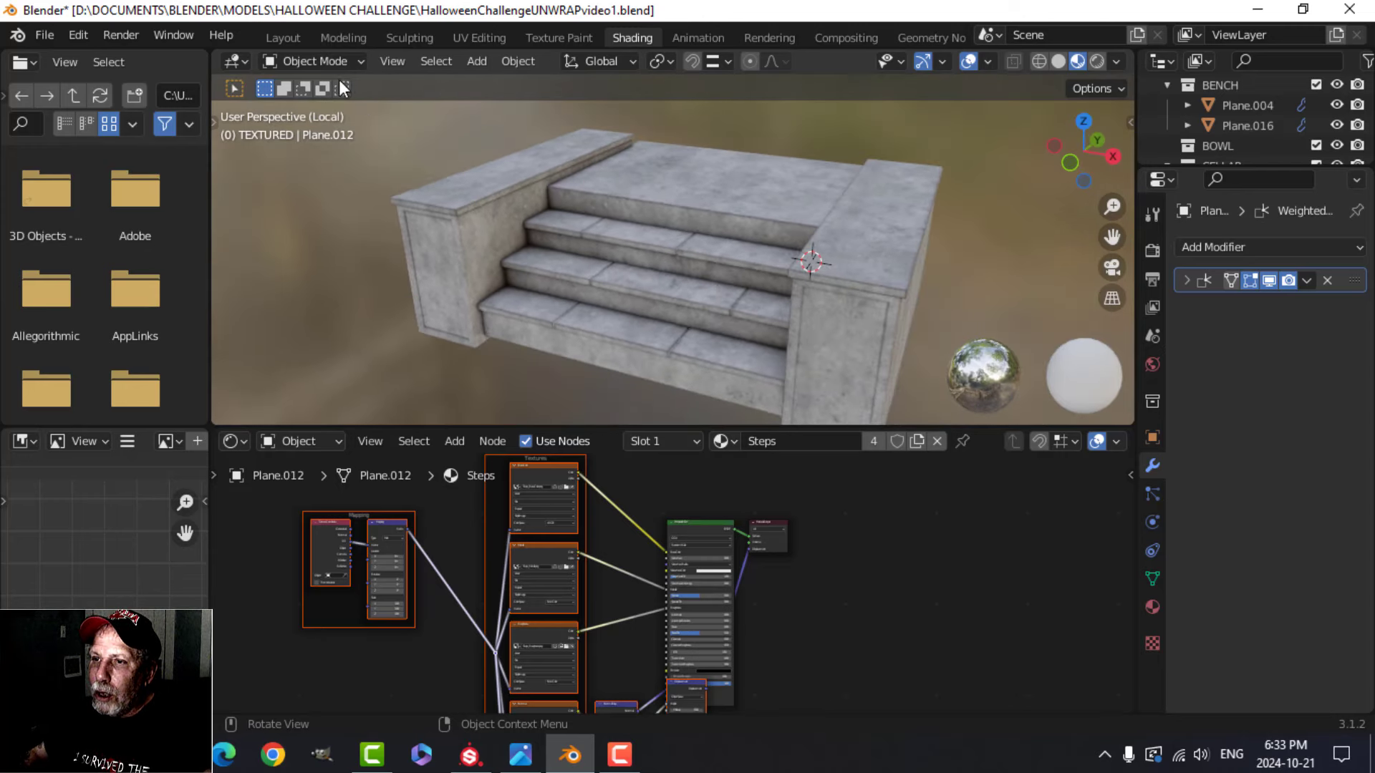
Step: Return to the Layout workspace, select the pillars, and open them in the UV Editing workspace with their whole mesh selected
click(282, 38)
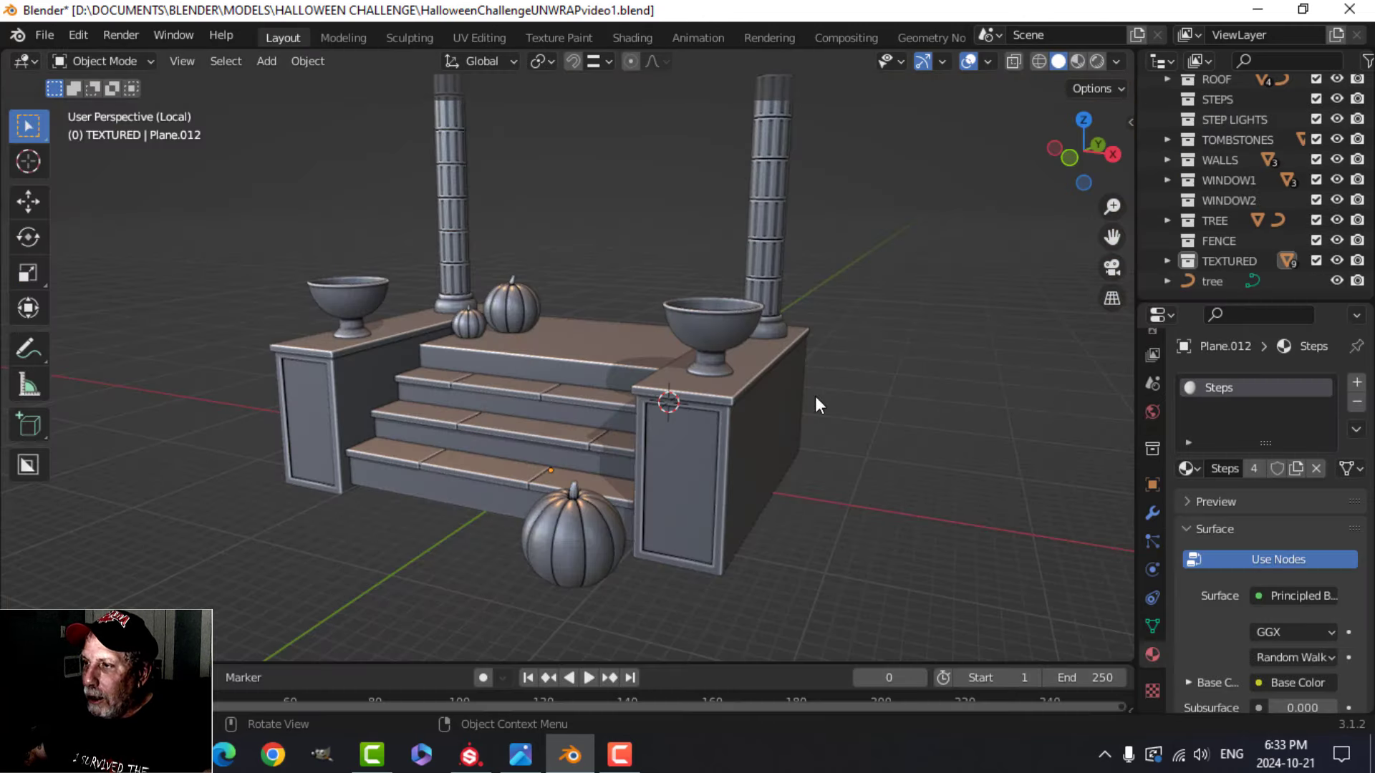
click(771, 251)
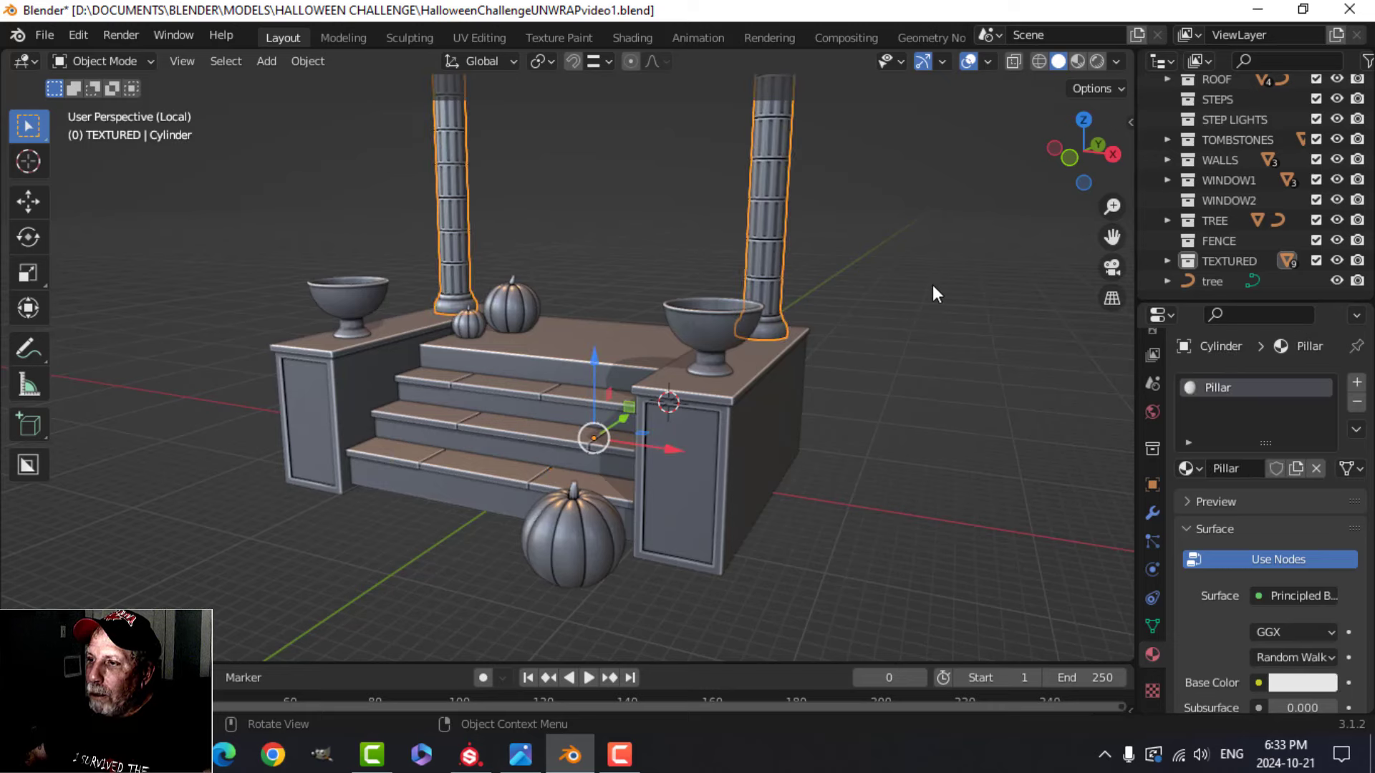
click(480, 38)
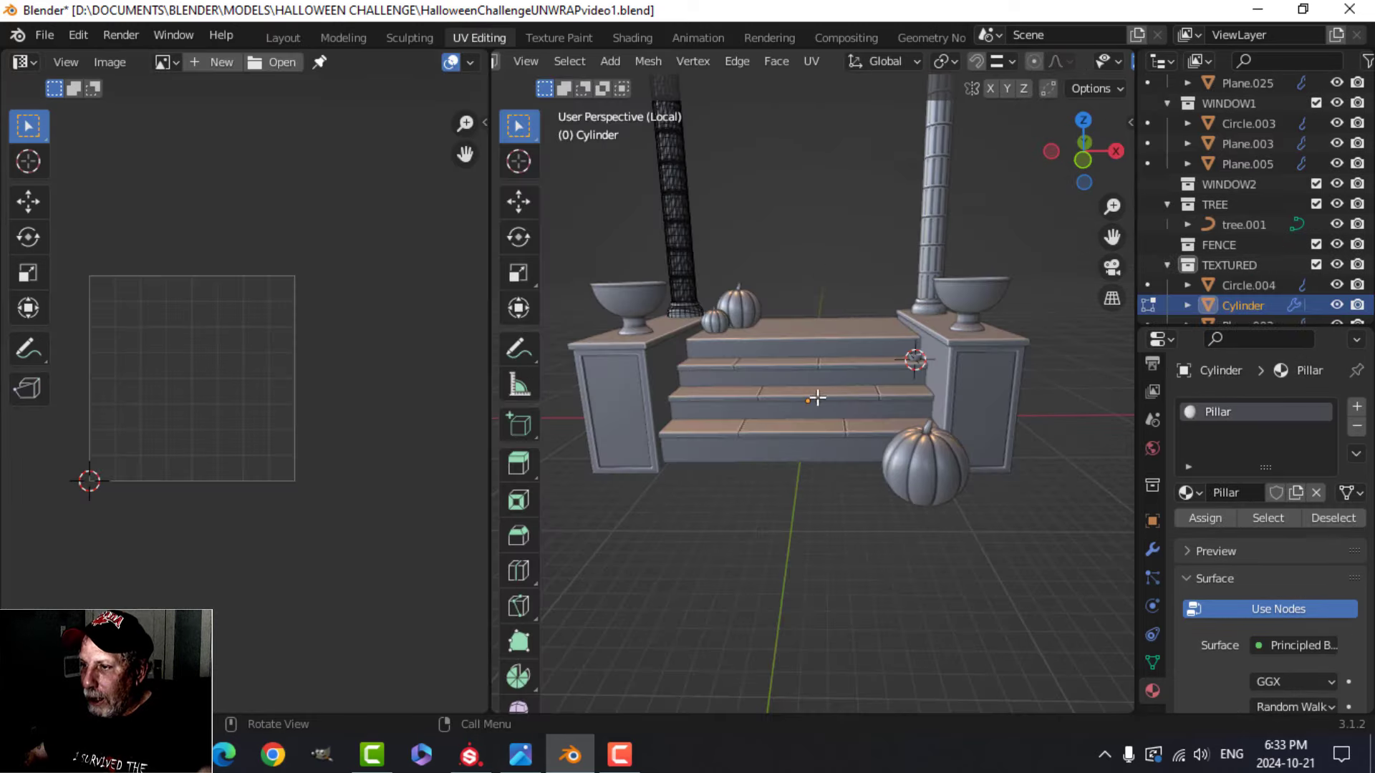
key(a)
middle_drag(735, 278, 804, 368)
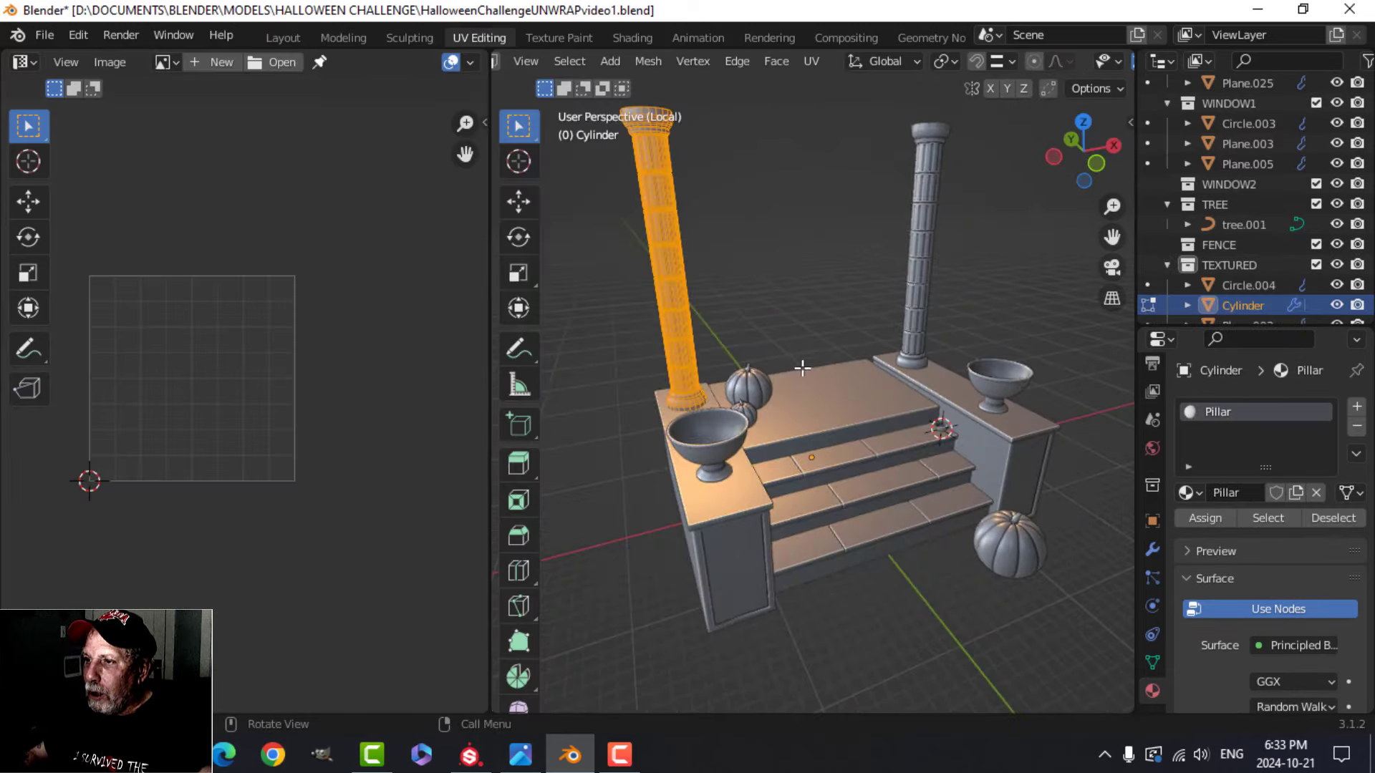
Step: Deselect the pillar mesh and examine the vertical seam down the shaft to the base
scroll(805, 368, up, 3)
shift+middle_drag(806, 319, 1010, 423)
scroll(893, 430, down, 5)
scroll(964, 411, up, 3)
click(962, 414)
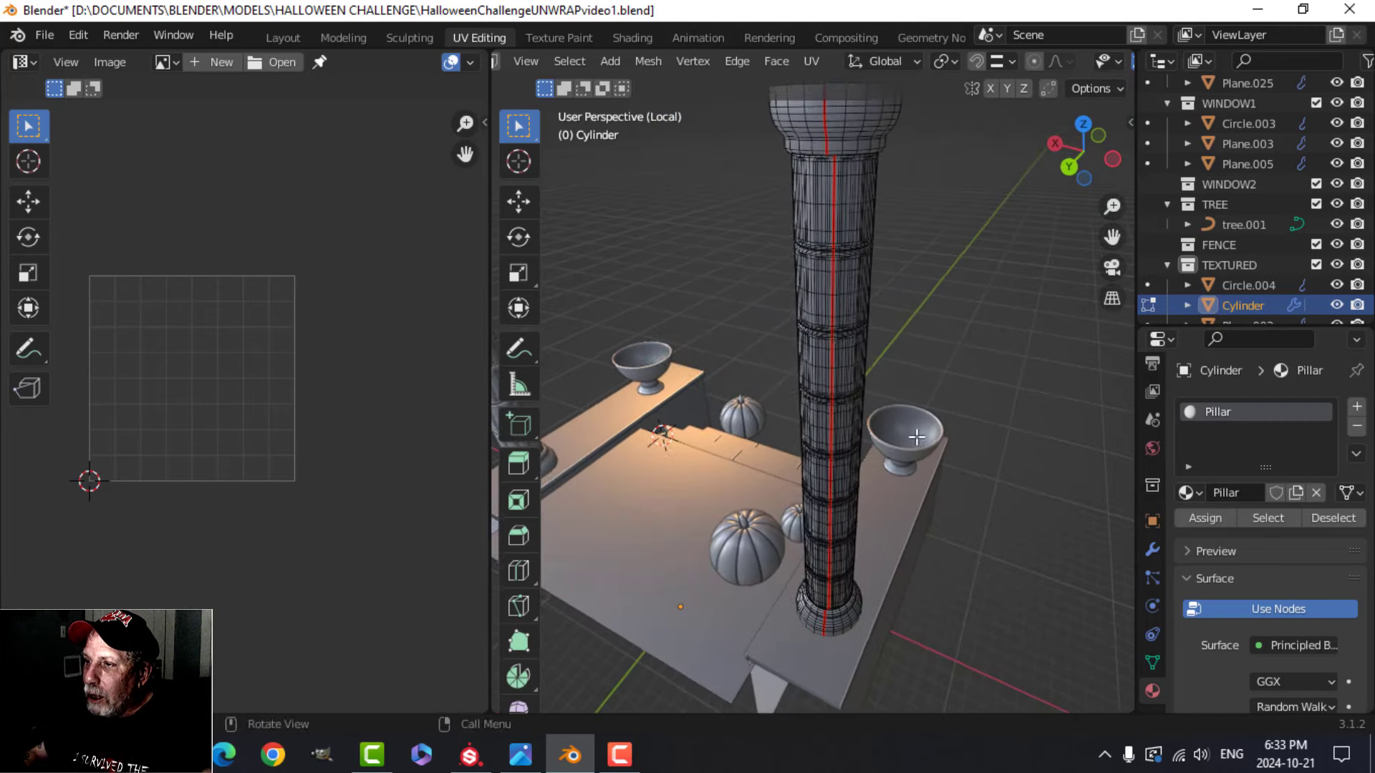
shift+middle_drag(931, 390, 851, 334)
scroll(864, 469, up, 3)
scroll(868, 480, down, 4)
middle_drag(846, 430, 816, 301)
scroll(835, 442, up, 3)
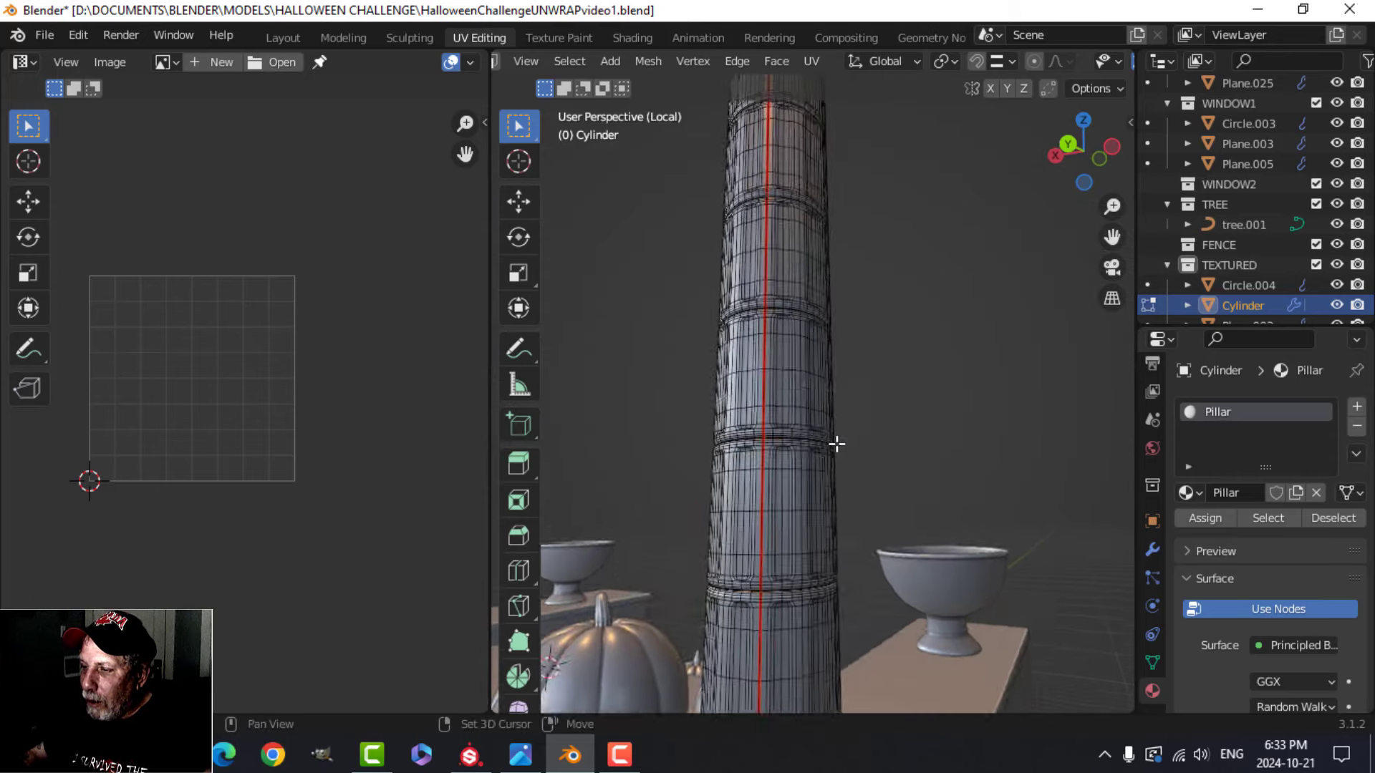
shift+middle_drag(835, 442, 823, 323)
middle_drag(824, 387, 835, 420)
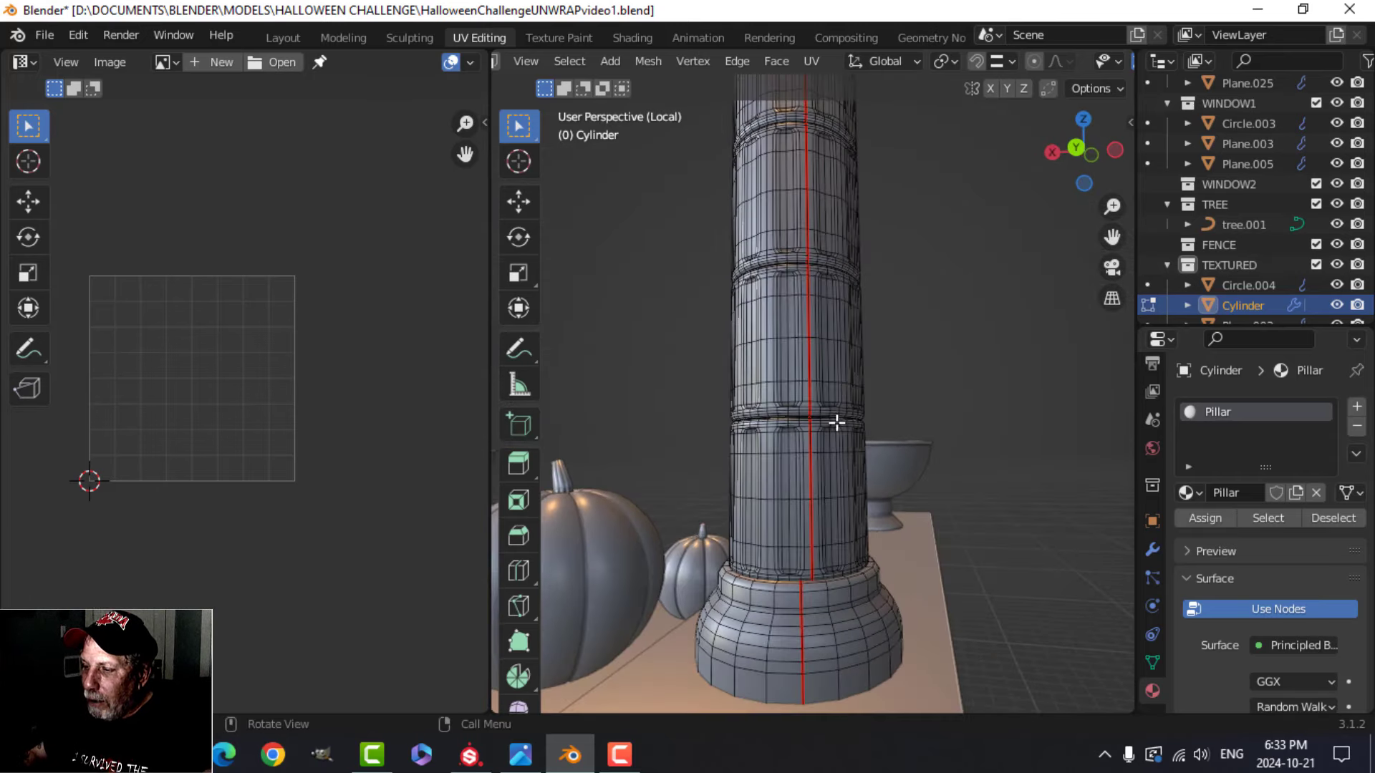
Step: Select the vertical seam edges on the pillar's base and check the matching seam on the capital
alt+click(802, 644)
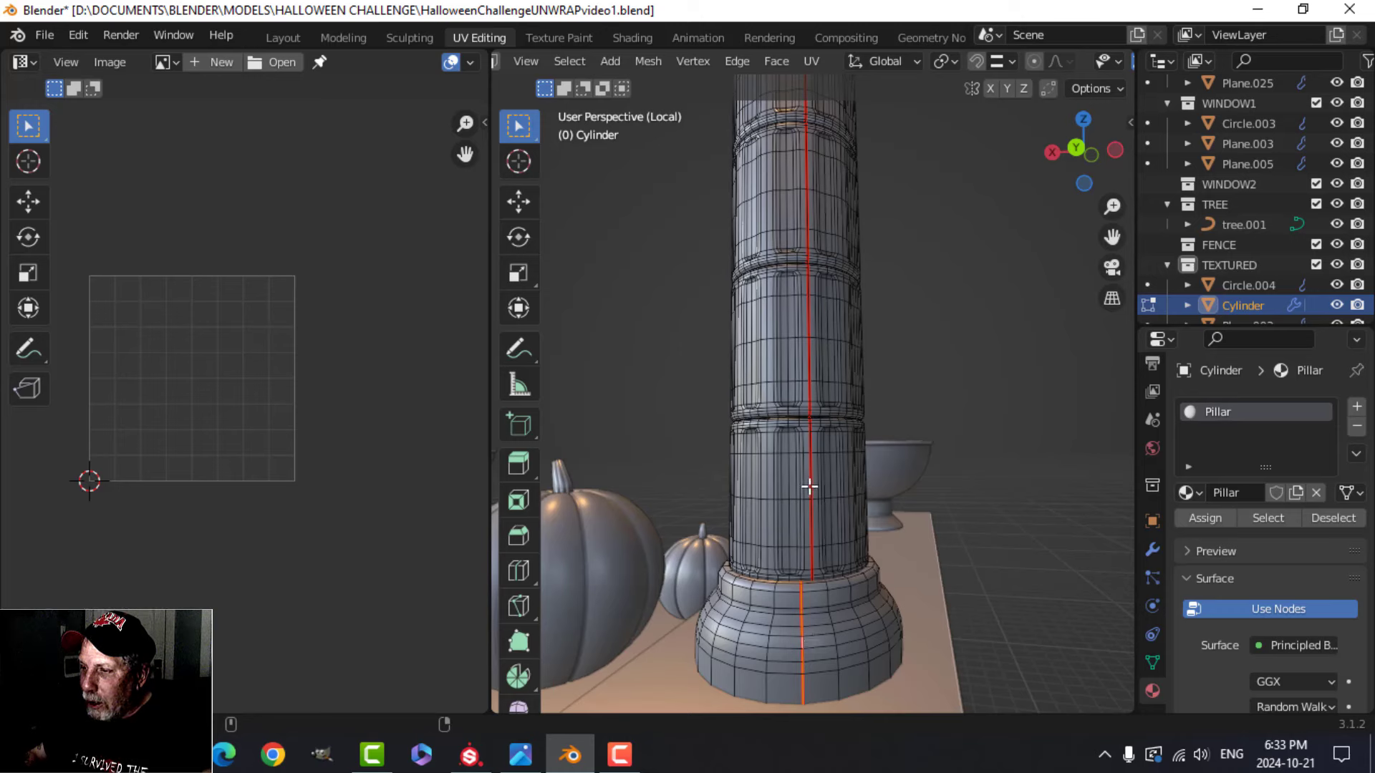
scroll(807, 485, down, 4)
middle_drag(807, 485, 887, 501)
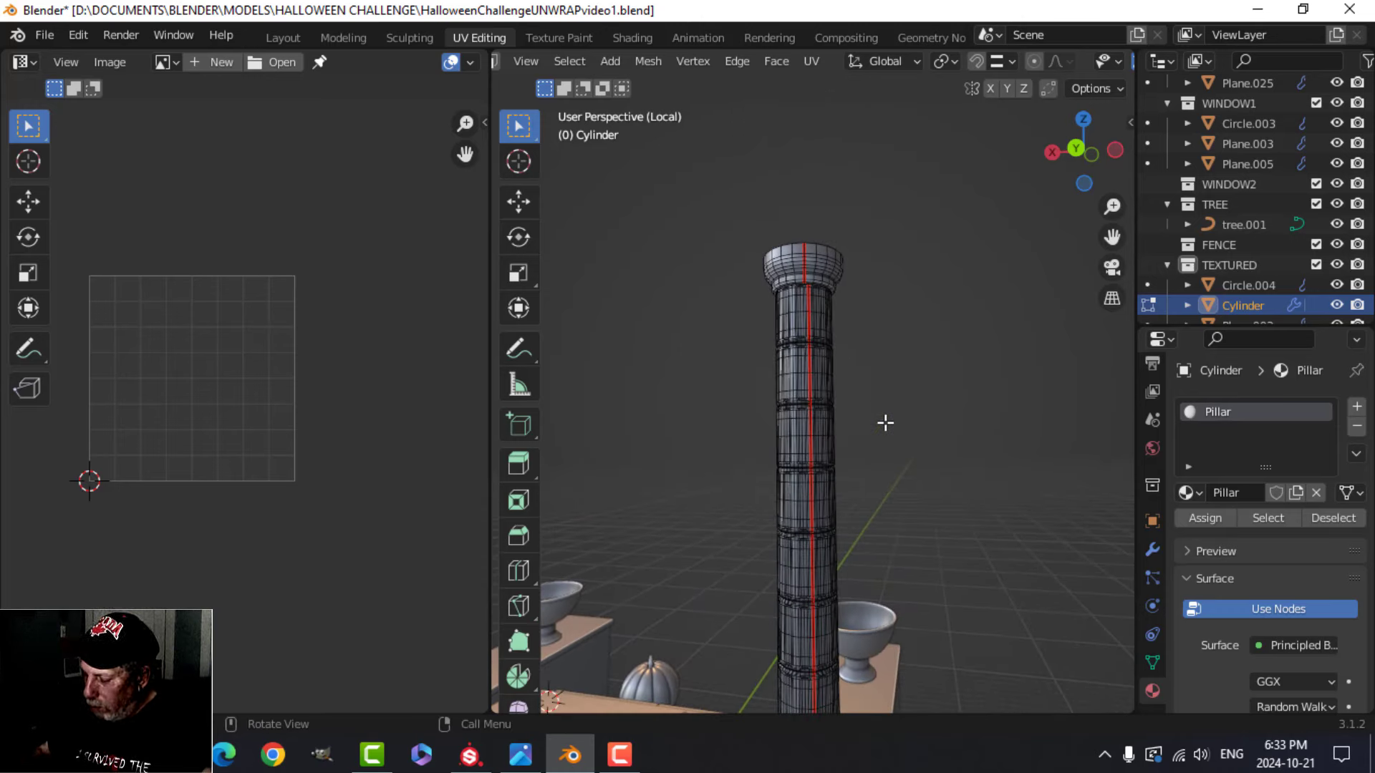
scroll(885, 422, up, 4)
middle_drag(908, 380, 779, 290)
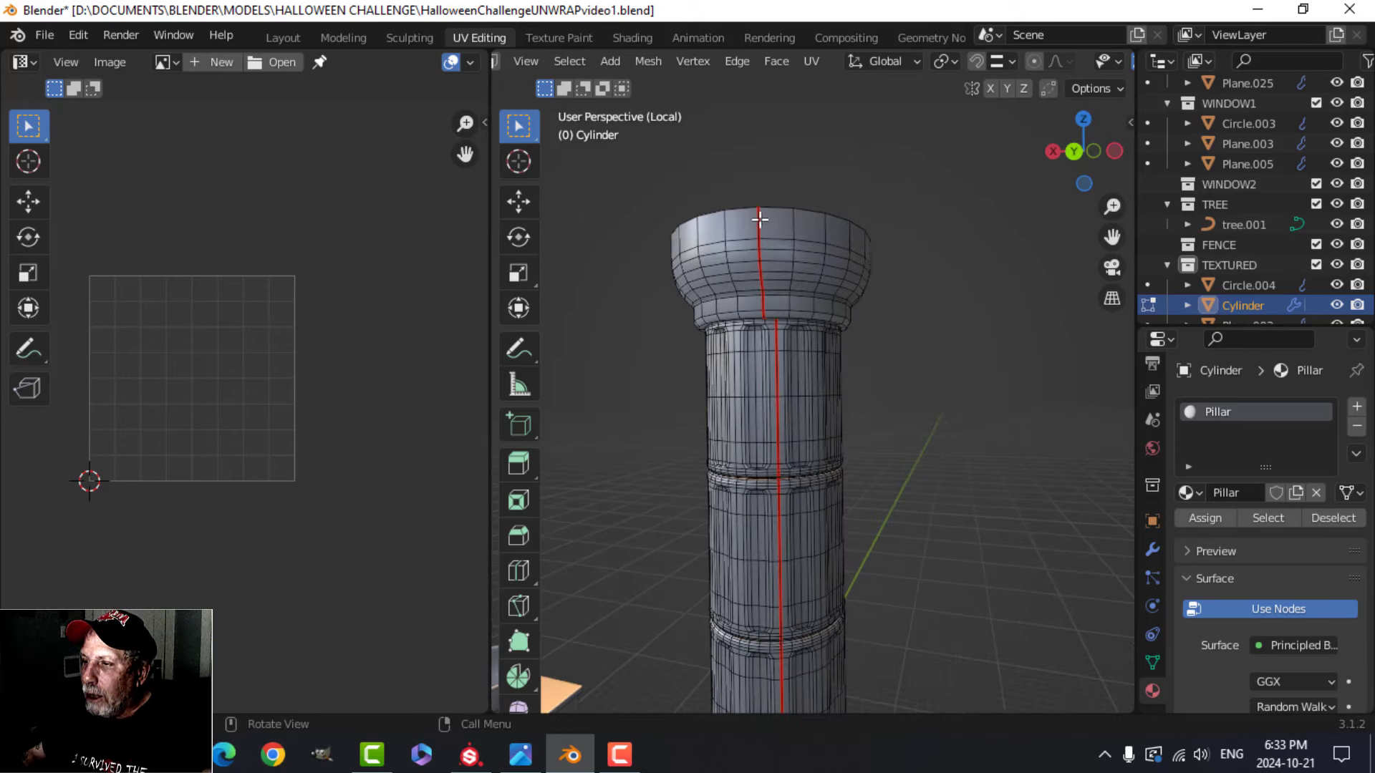
scroll(853, 436, down, 3)
middle_drag(853, 436, 844, 328)
scroll(817, 462, up, 5)
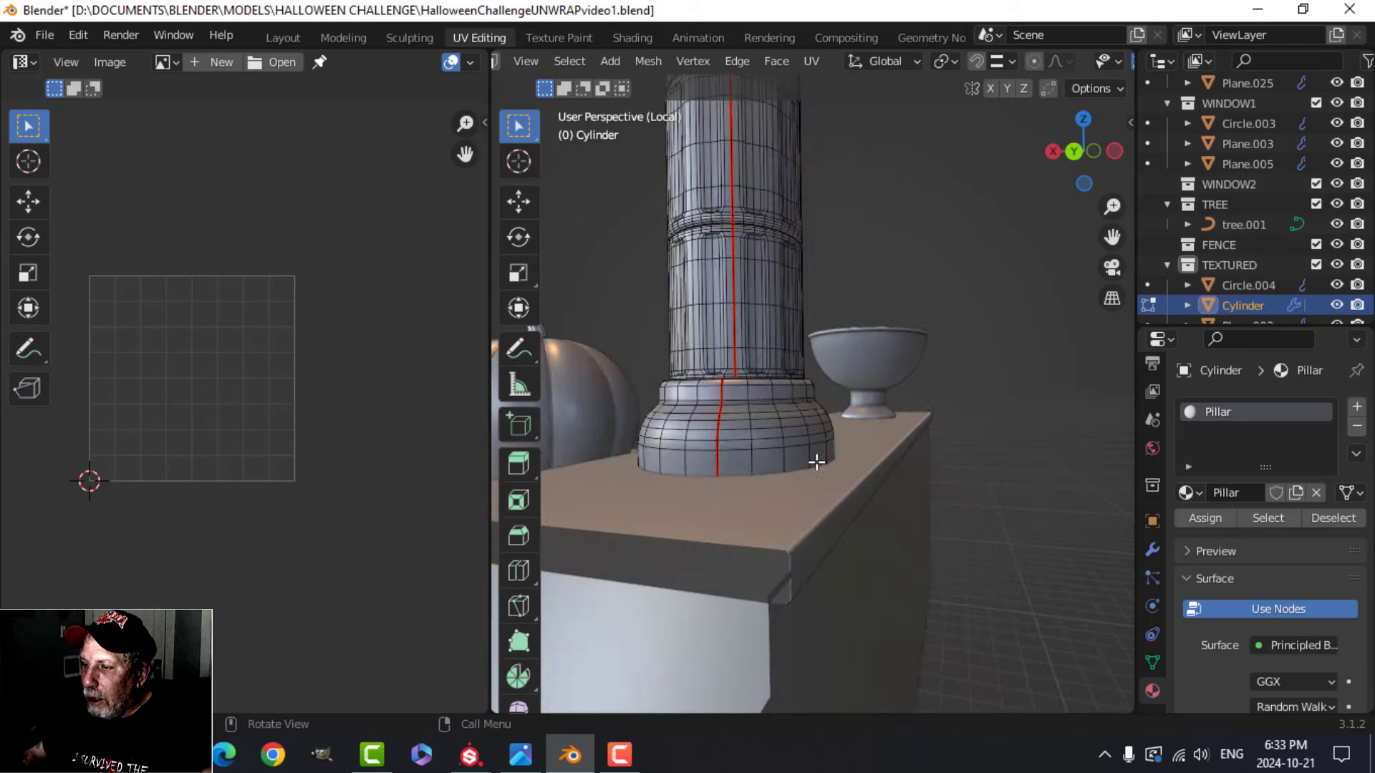
Step: Pick out the vertical seam edges of the base and the lower shaft segments to check them, and clear the selection
ctrl+click(717, 467)
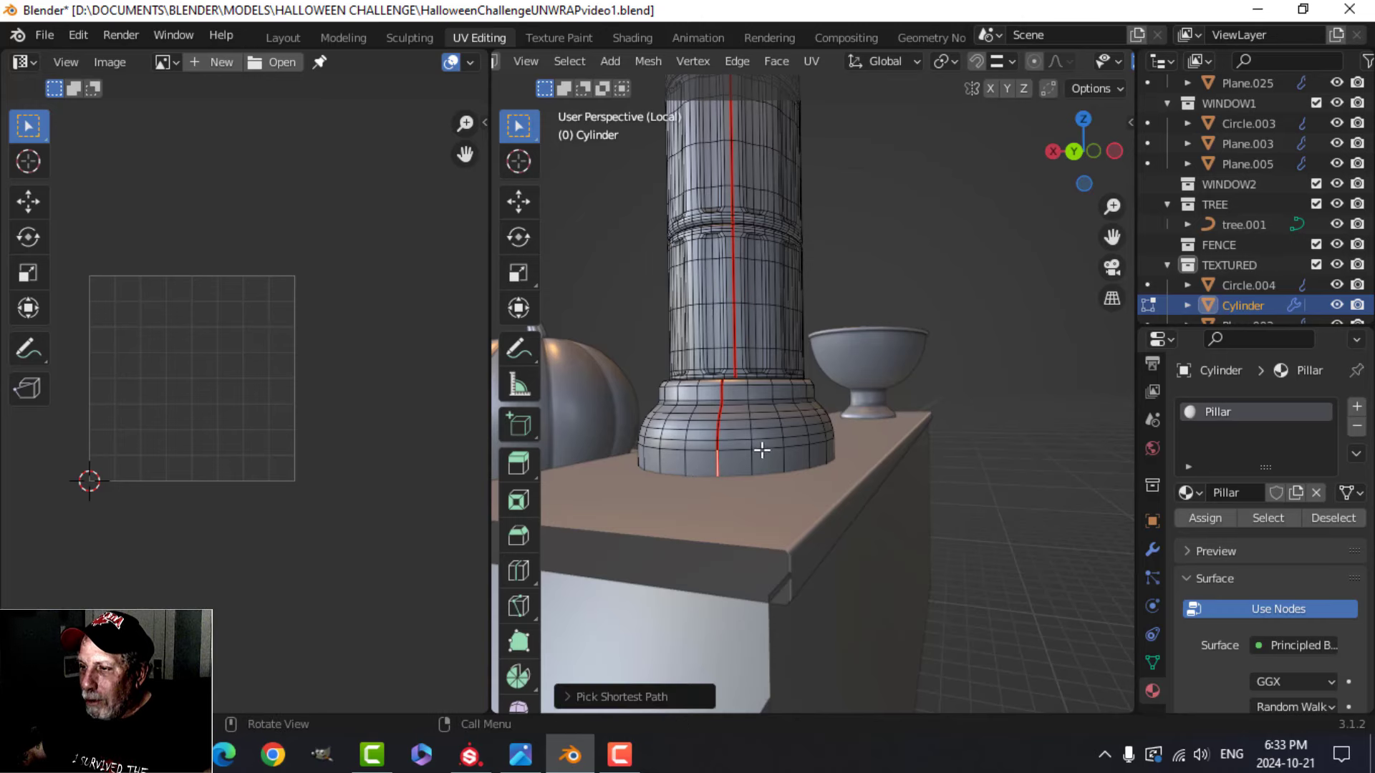
middle_drag(765, 451, 765, 516)
ctrl+click(749, 496)
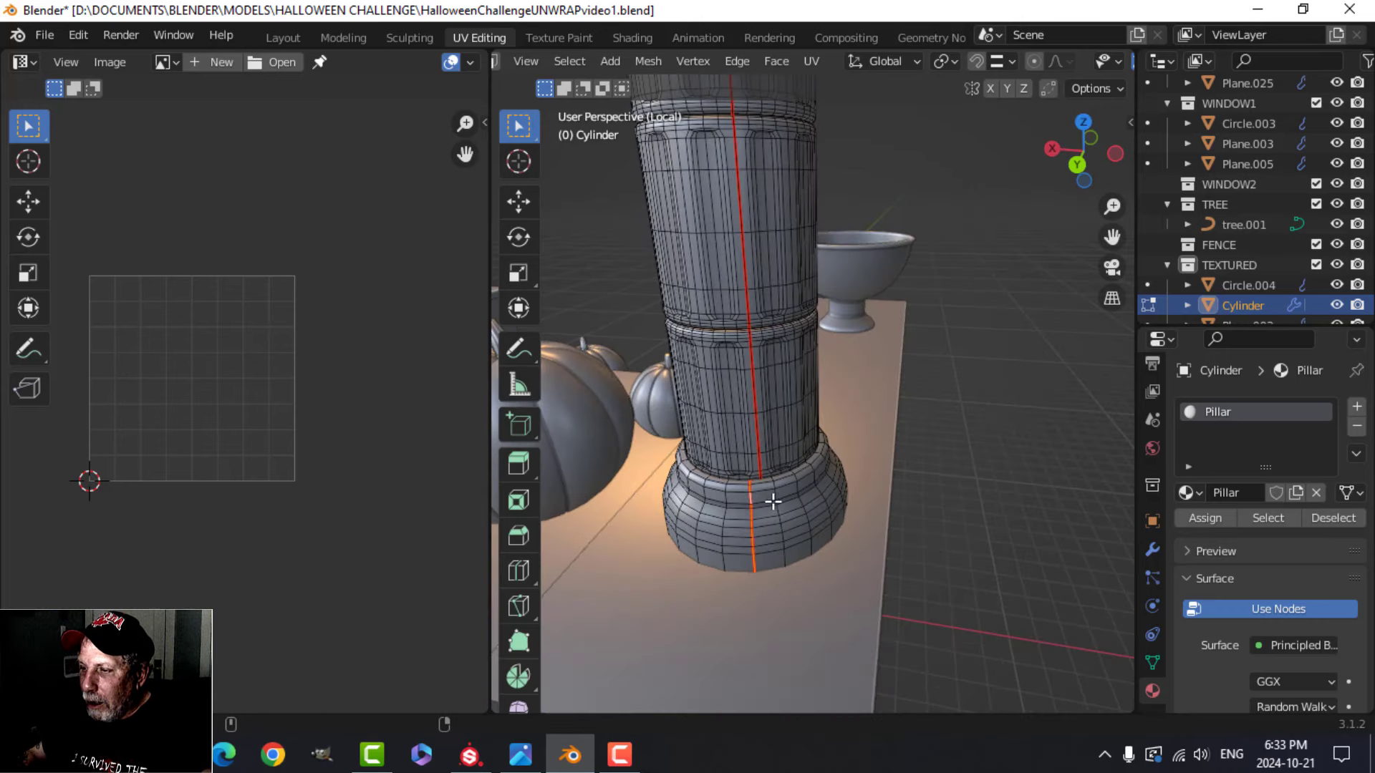
scroll(762, 403, up, 2)
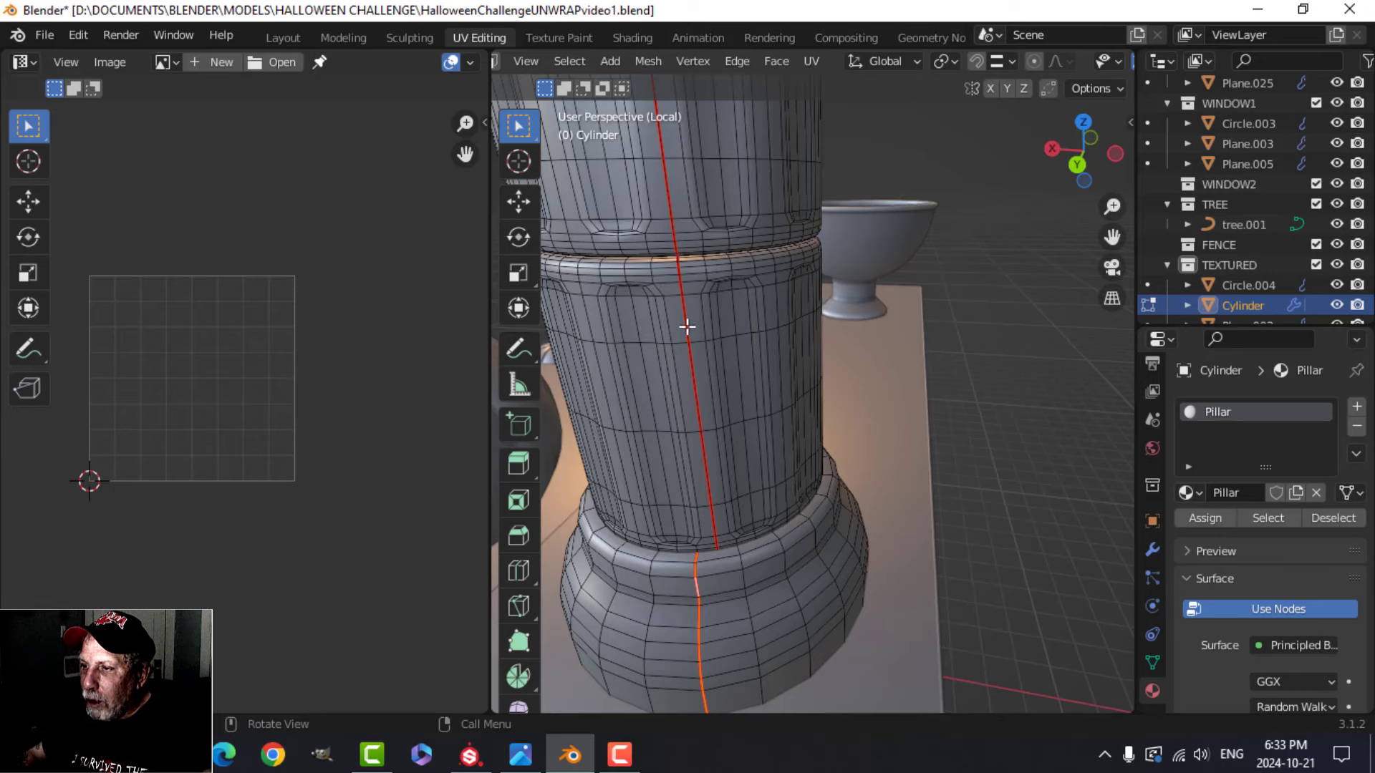
alt+shift+click(694, 328)
alt+shift+click(673, 218)
scroll(709, 236, down, 4)
shift+middle_drag(710, 236, 716, 437)
key(alt+a)
Step: Try to mark a vertical edge loop beside the existing seam on the pillar's base as a seam, and deselect it
middle_drag(788, 544, 810, 487)
scroll(772, 519, down, 3)
scroll(813, 482, up, 4)
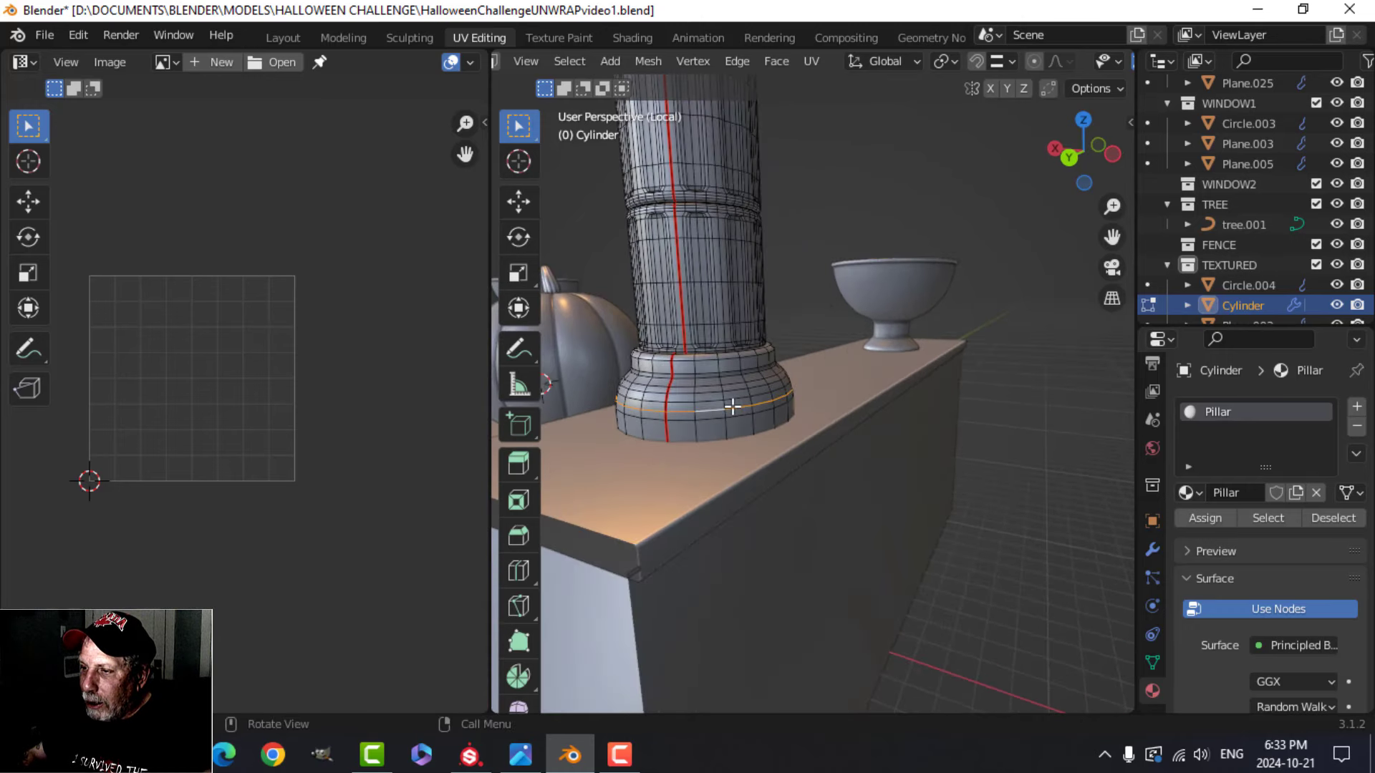
key(alt+a)
alt+click(696, 366)
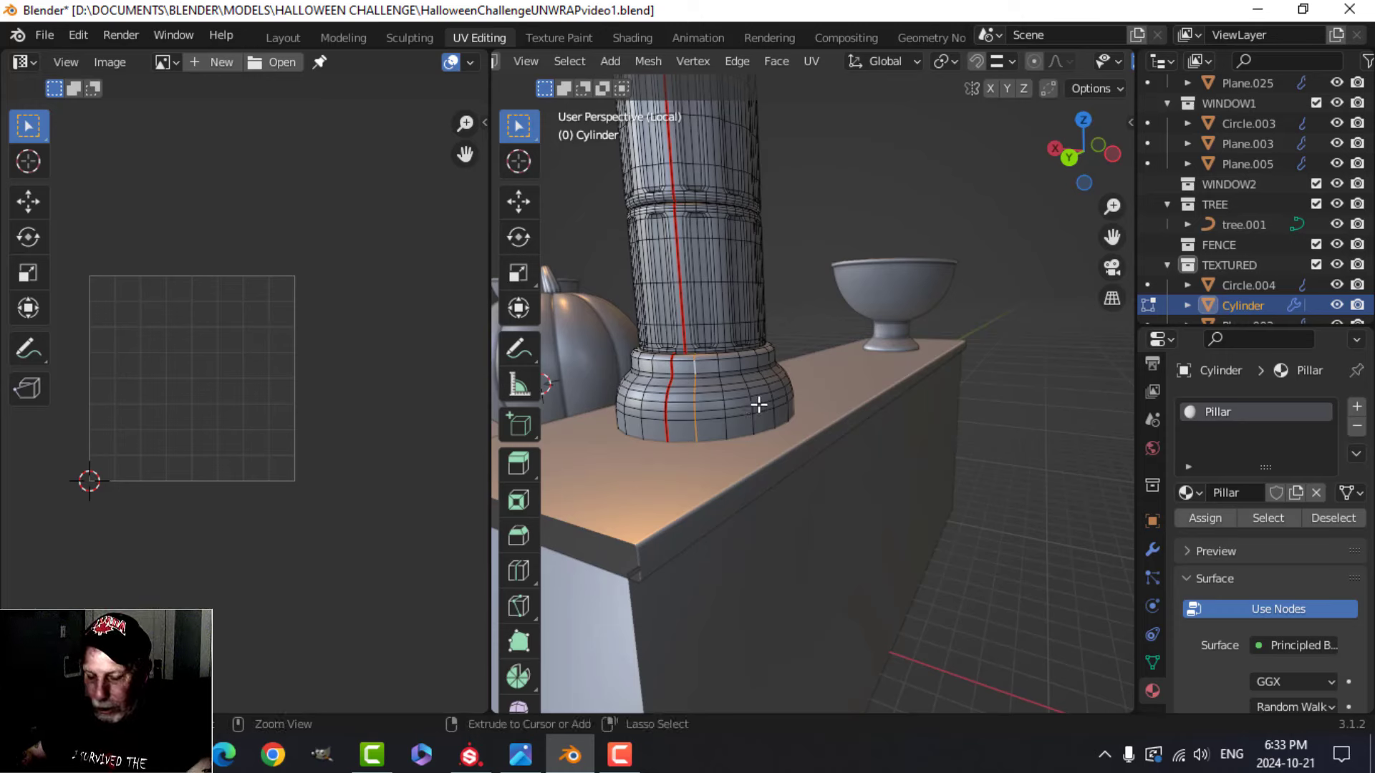
key(ctrl+e)
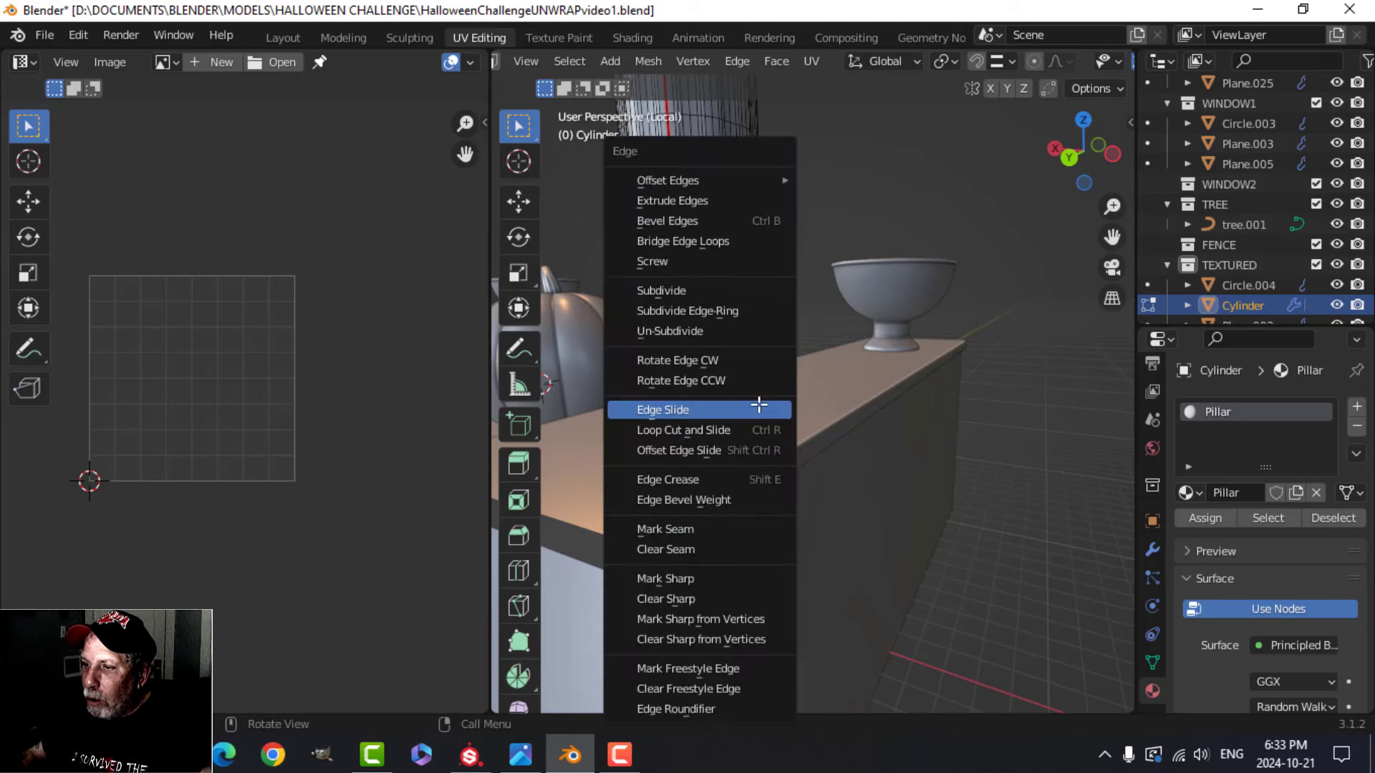
click(716, 537)
middle_drag(669, 428, 792, 479)
key(alt+a)
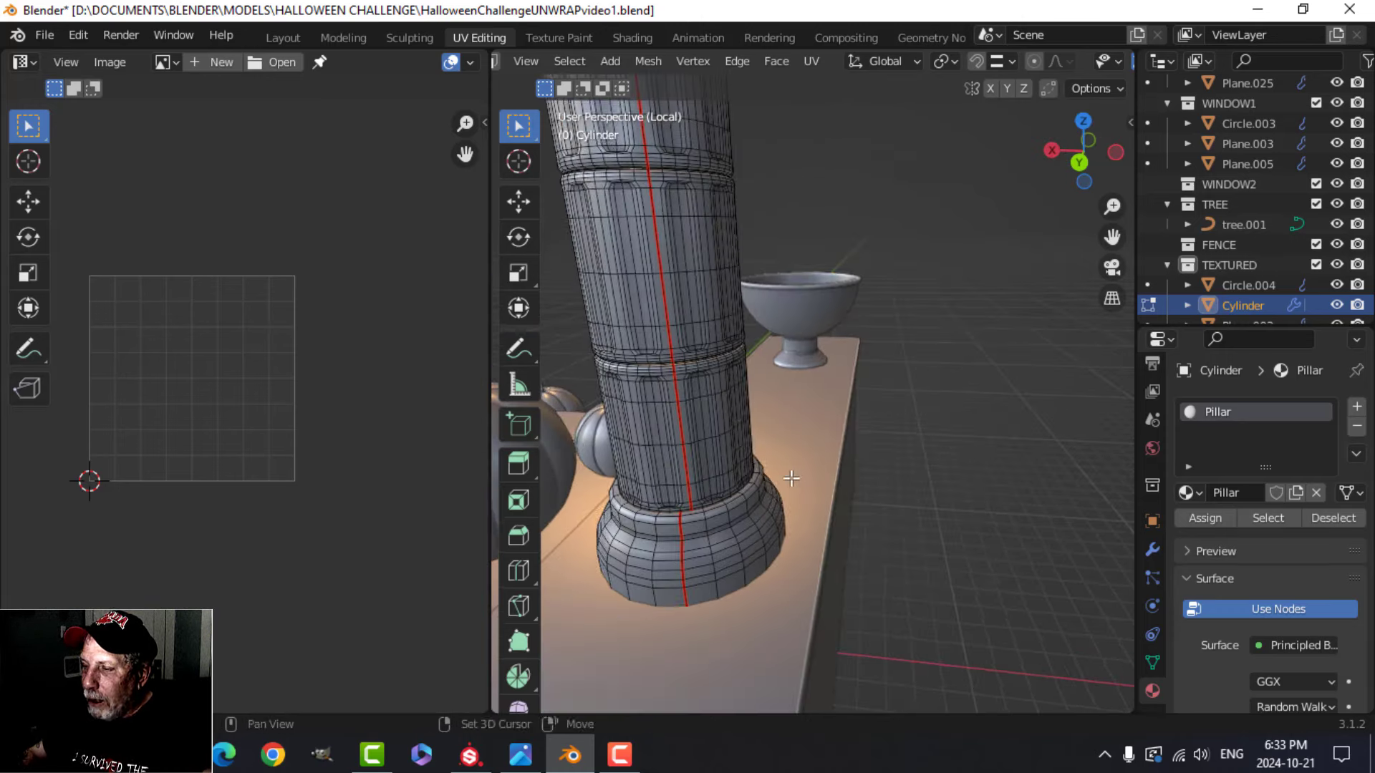
Step: Clear the seam from the vertical edge loop on the lowest segment of the pillar's shaft
alt+click(676, 392)
key(ctrl+e)
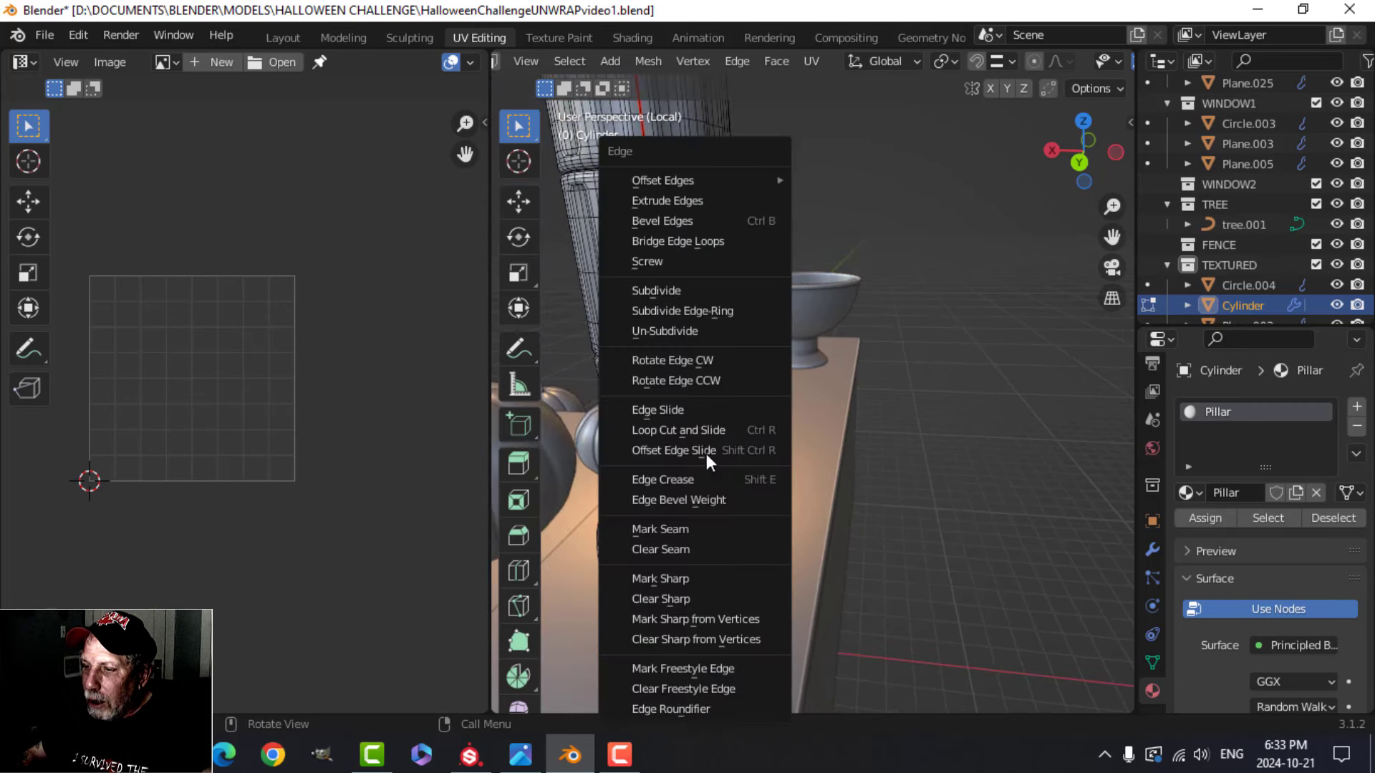
click(673, 548)
scroll(716, 437, up, 4)
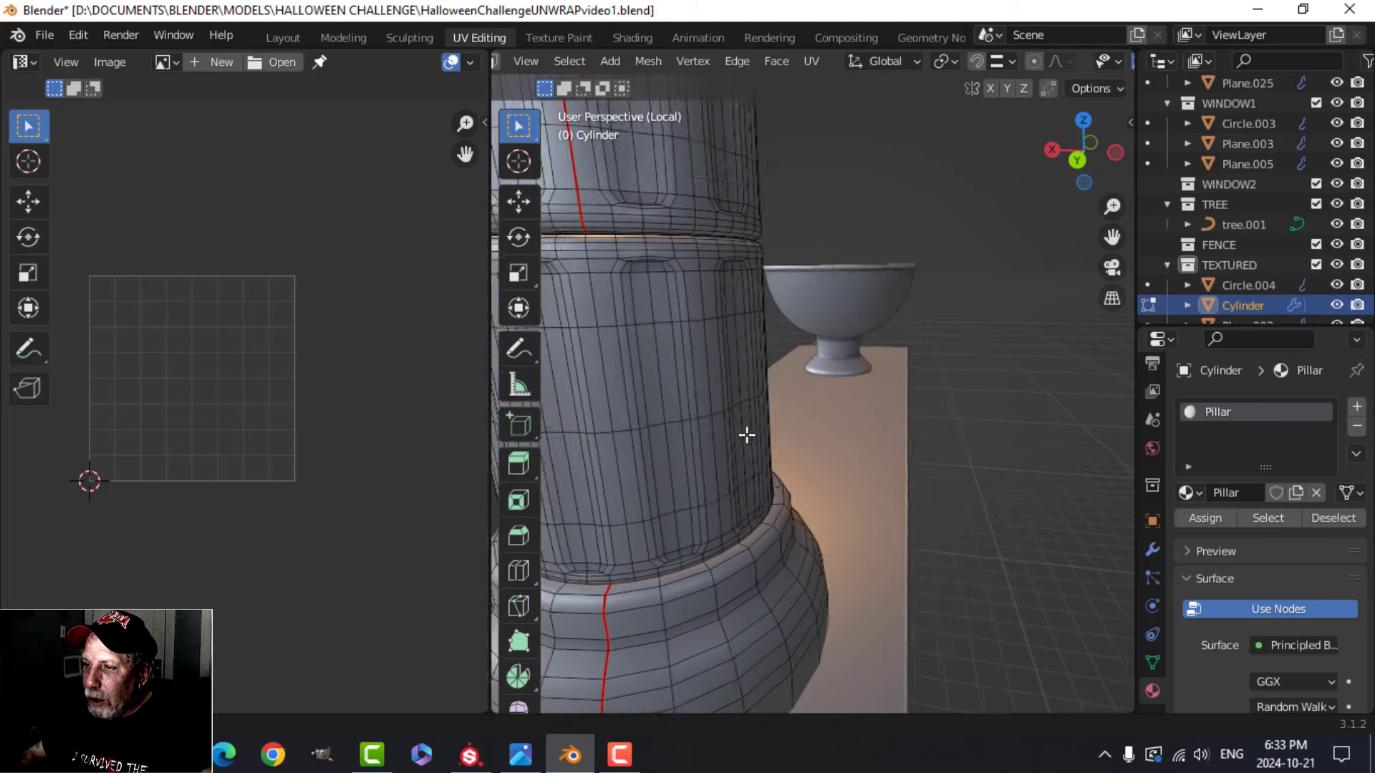
scroll(742, 434, down, 3)
shift+middle_drag(720, 433, 685, 389)
Step: Mark the vertical edge loop on the lowest shaft segment, in line with the seam above, as a seam
alt+click(704, 383)
scroll(716, 392, down, 3)
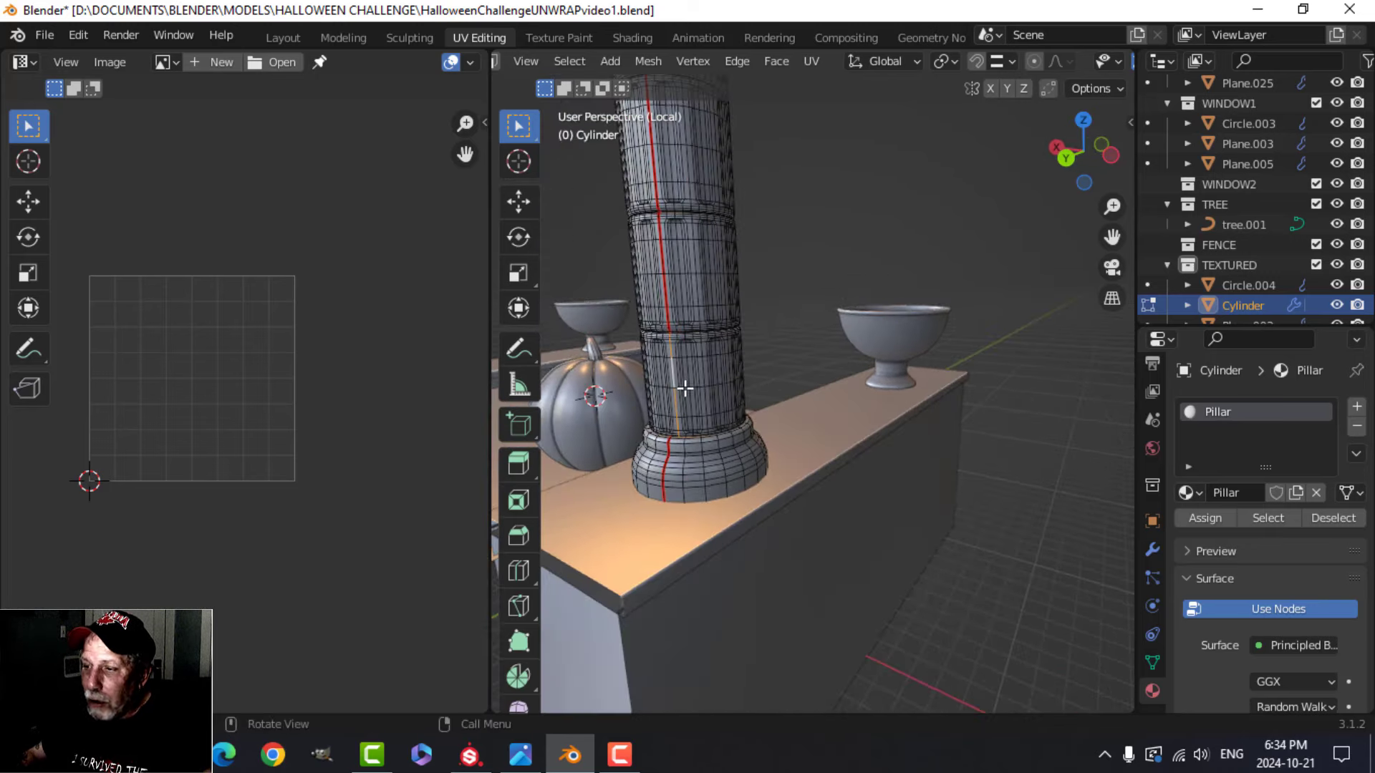
scroll(714, 307, down, 2)
middle_drag(713, 337, 818, 375)
scroll(759, 362, up, 3)
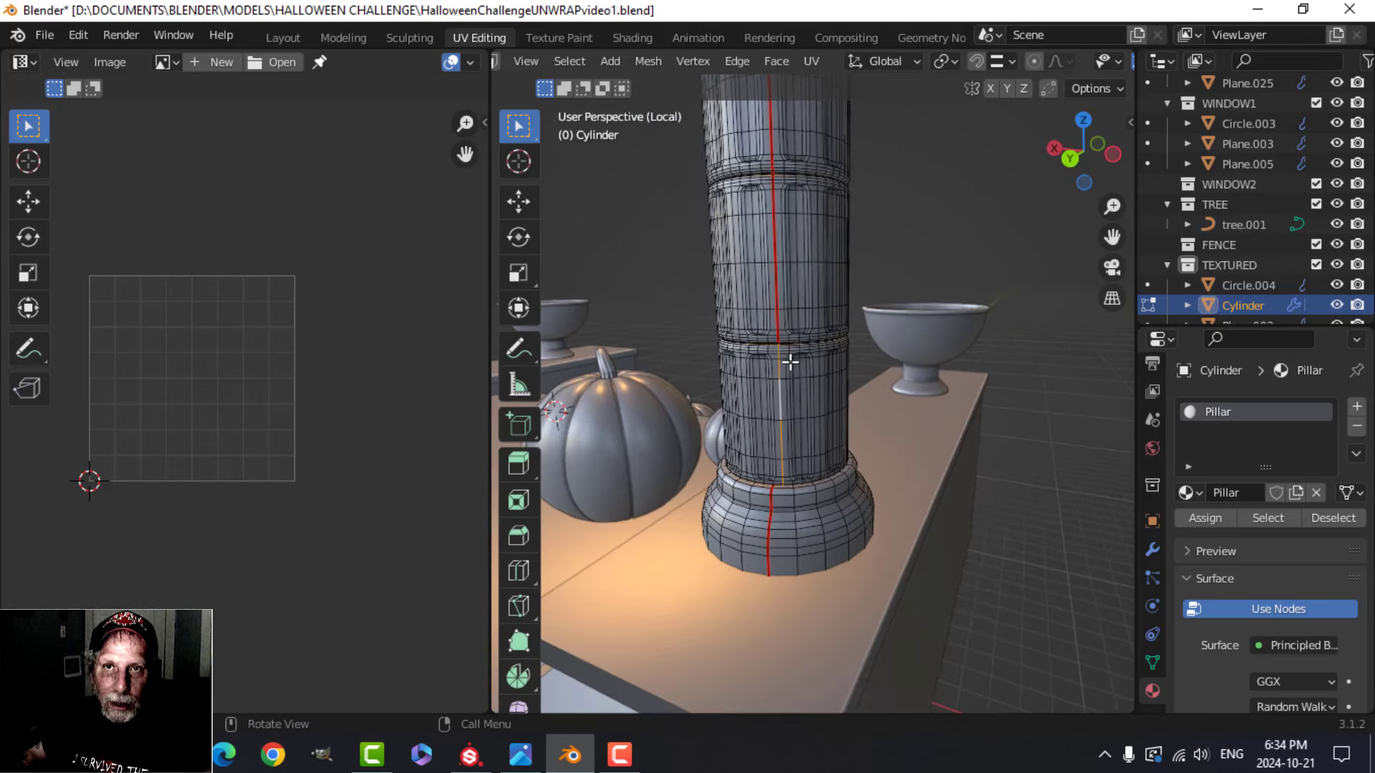
key(ctrl+e)
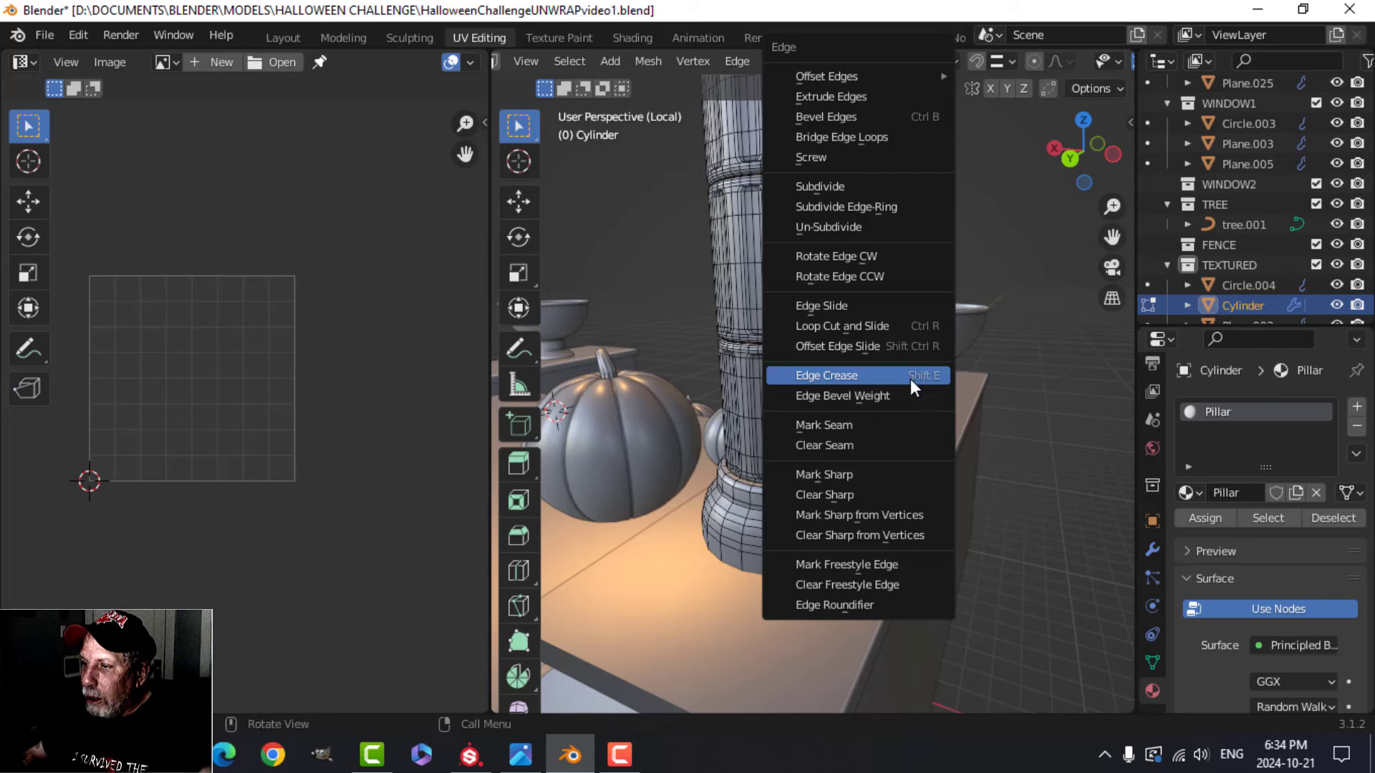
click(875, 422)
Step: Select the pillar's entire mesh and unwrap it along the marked seams
scroll(886, 371, down, 4)
key(a)
scroll(818, 304, down, 4)
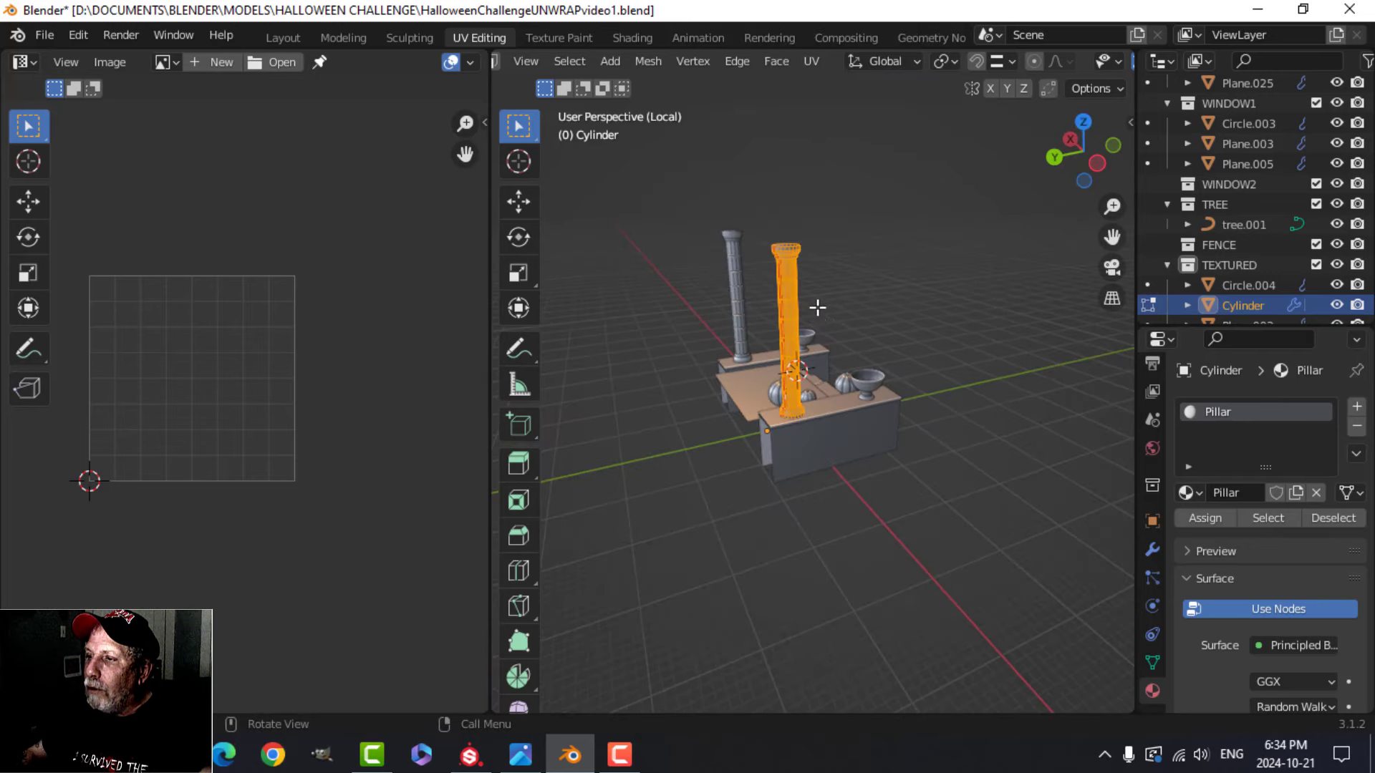
middle_drag(817, 305, 884, 403)
scroll(849, 399, up, 4)
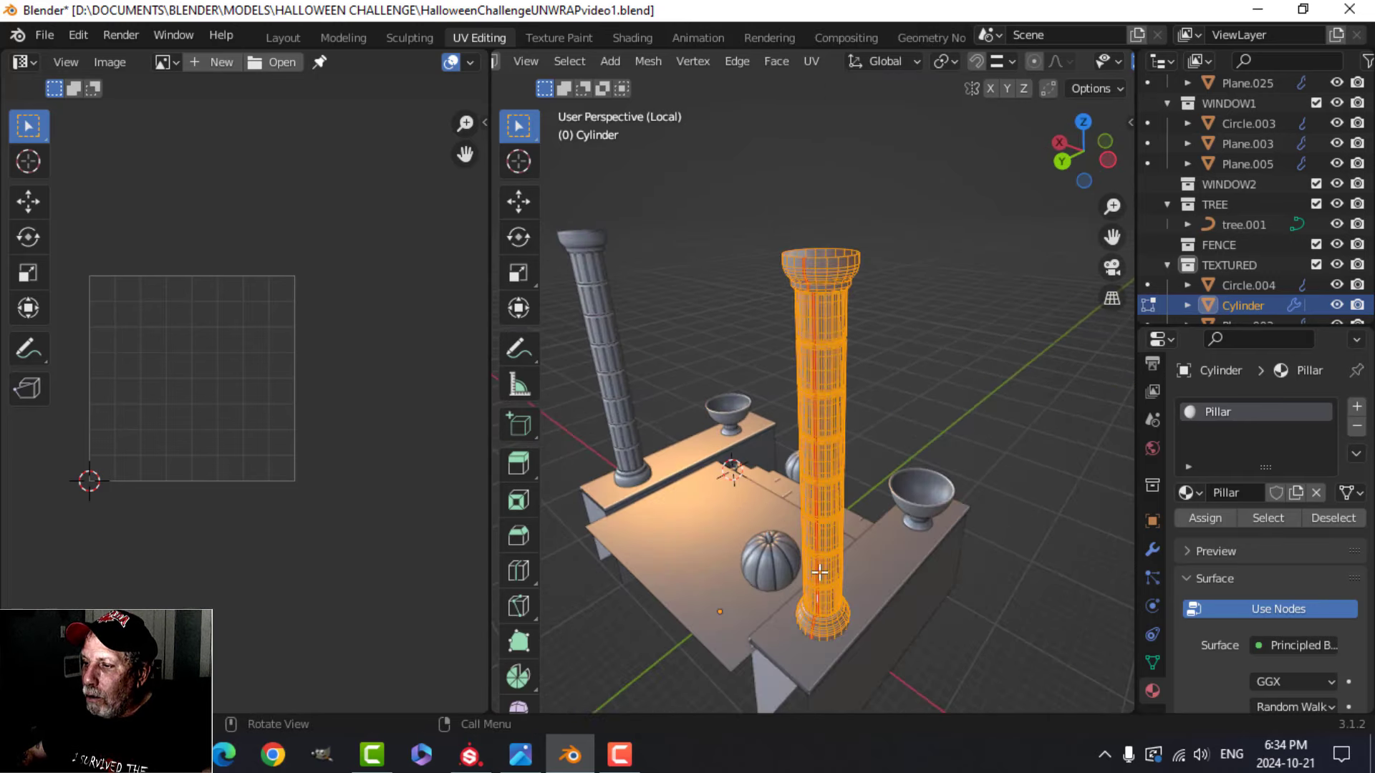
middle_drag(820, 571, 874, 408)
scroll(875, 408, down, 3)
scroll(857, 428, up, 3)
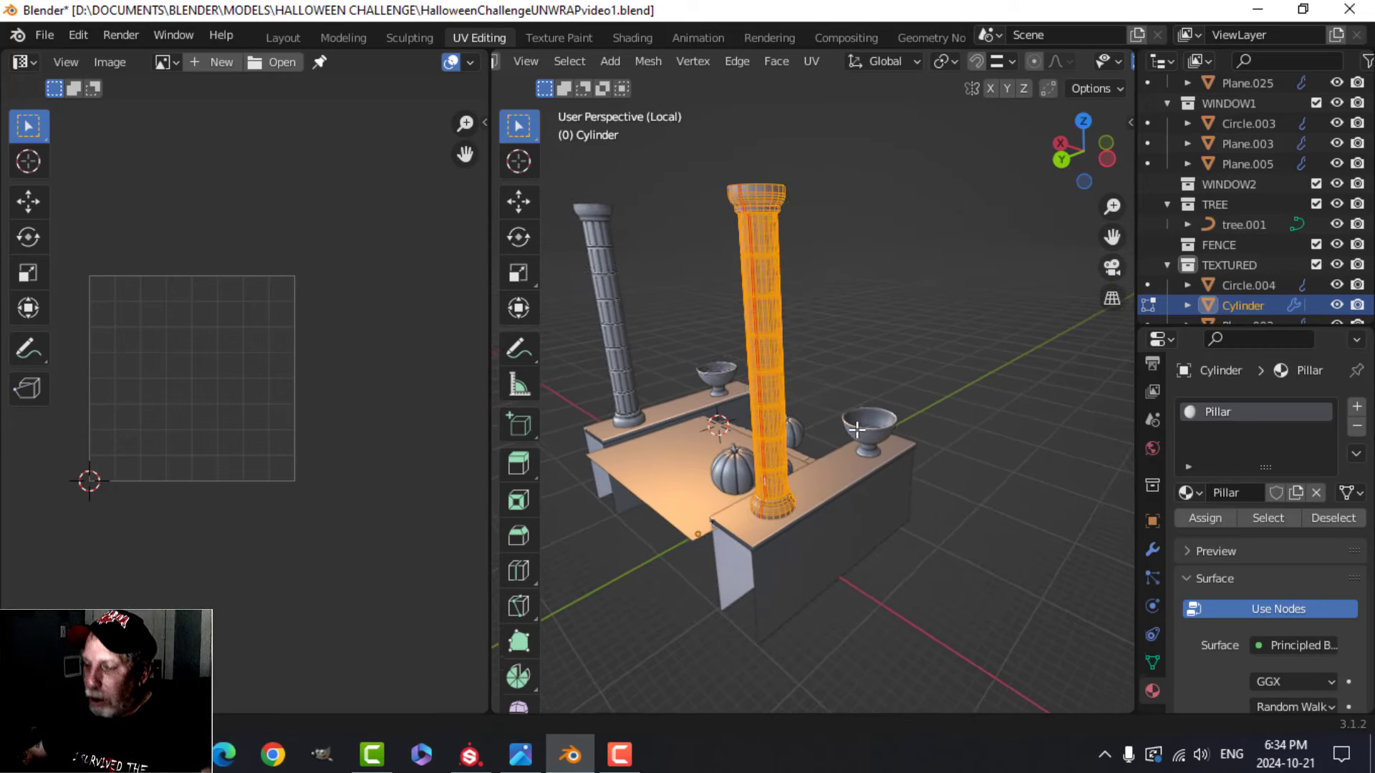
key(u)
click(791, 399)
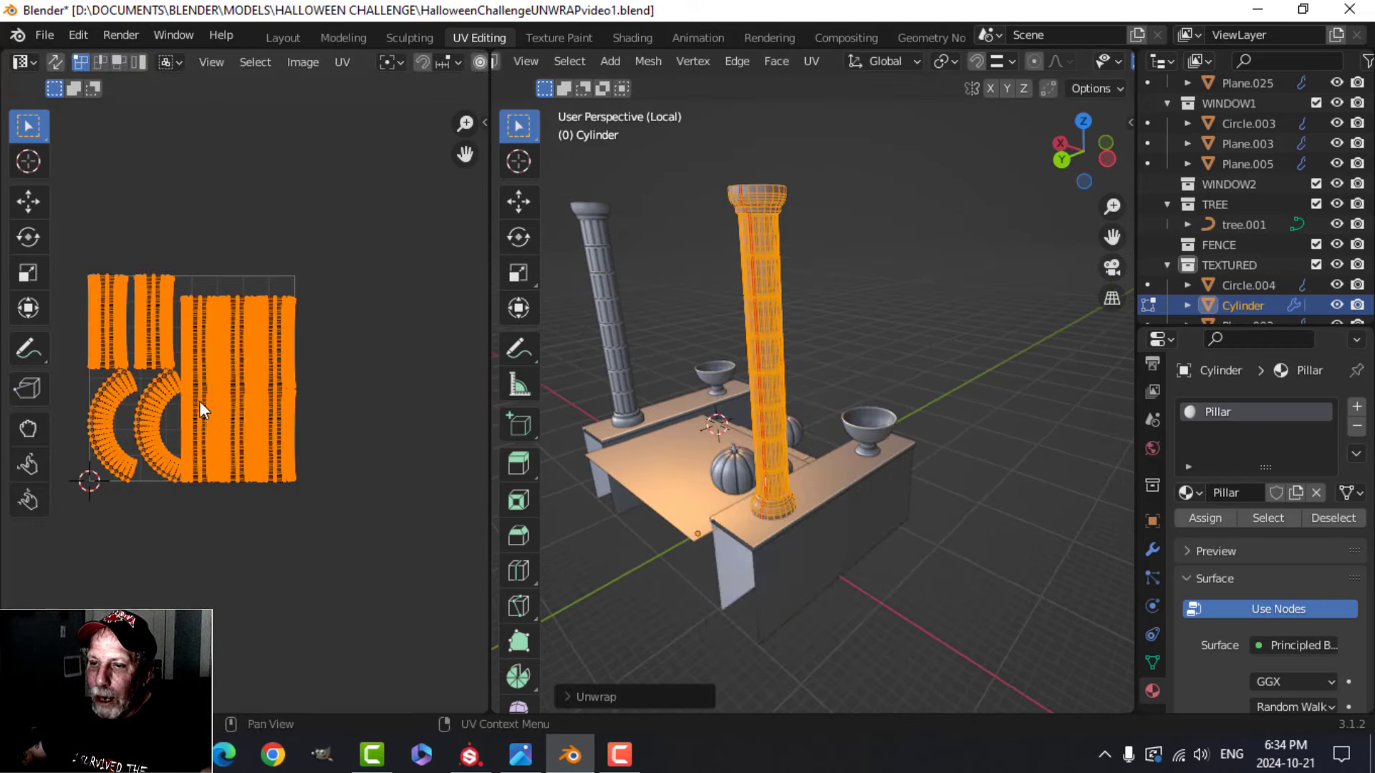
Step: Deselect the pillar's UVs and examine the unwrapped islands, looking closely at a curved one
scroll(200, 408, up, 4)
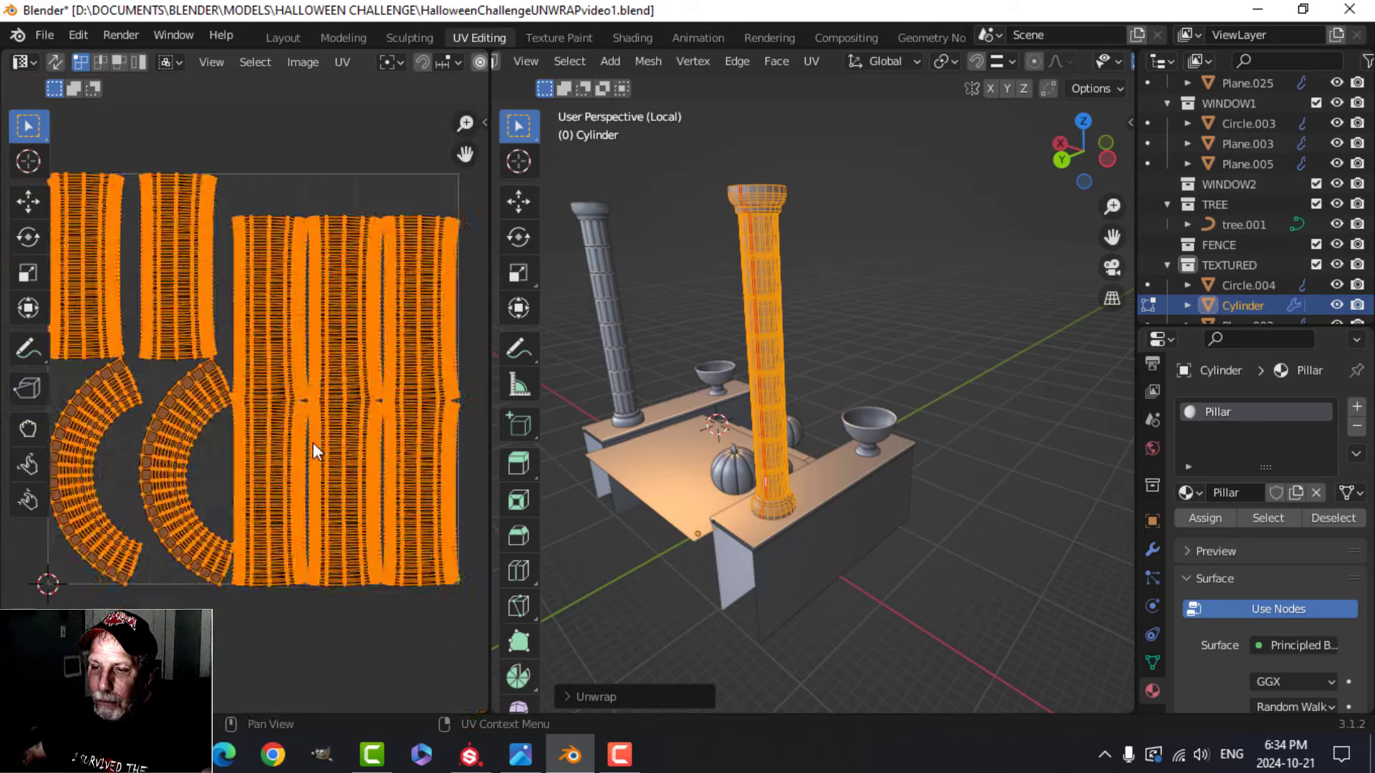
key(alt+a)
middle_drag(312, 443, 351, 395)
scroll(308, 435, down, 2)
scroll(233, 415, up, 9)
middle_drag(239, 403, 324, 396)
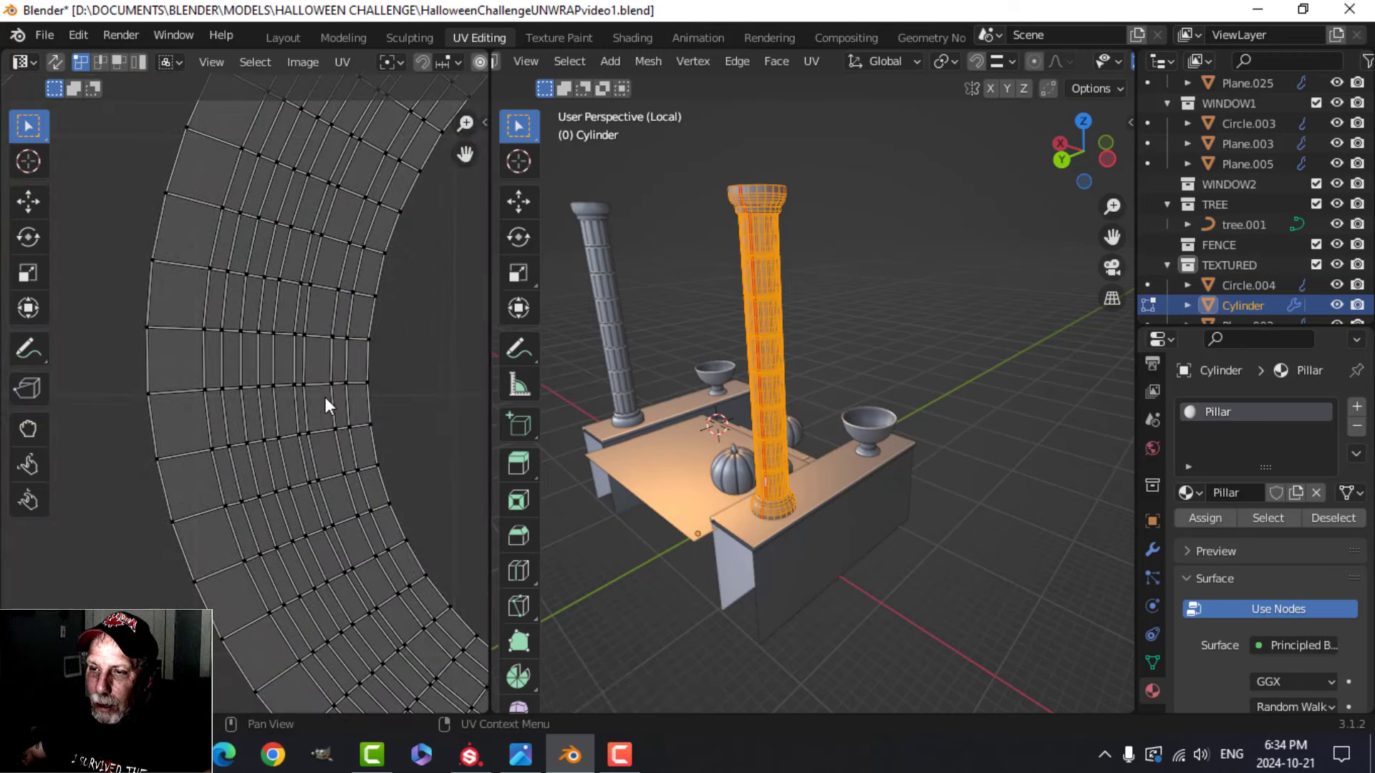
Step: Select the whole second curved UV island and straighten it with UV Squares' To Grid By Shape
scroll(312, 368, down, 1)
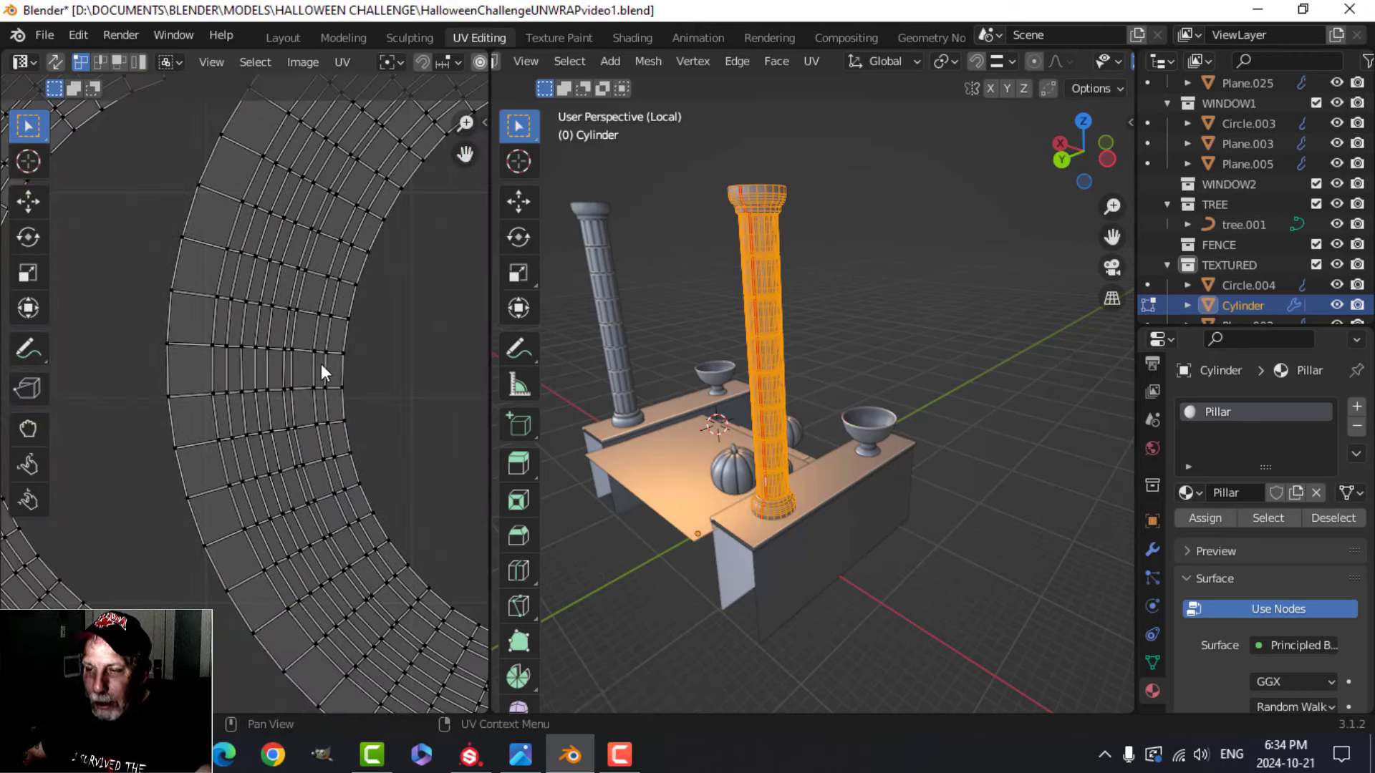
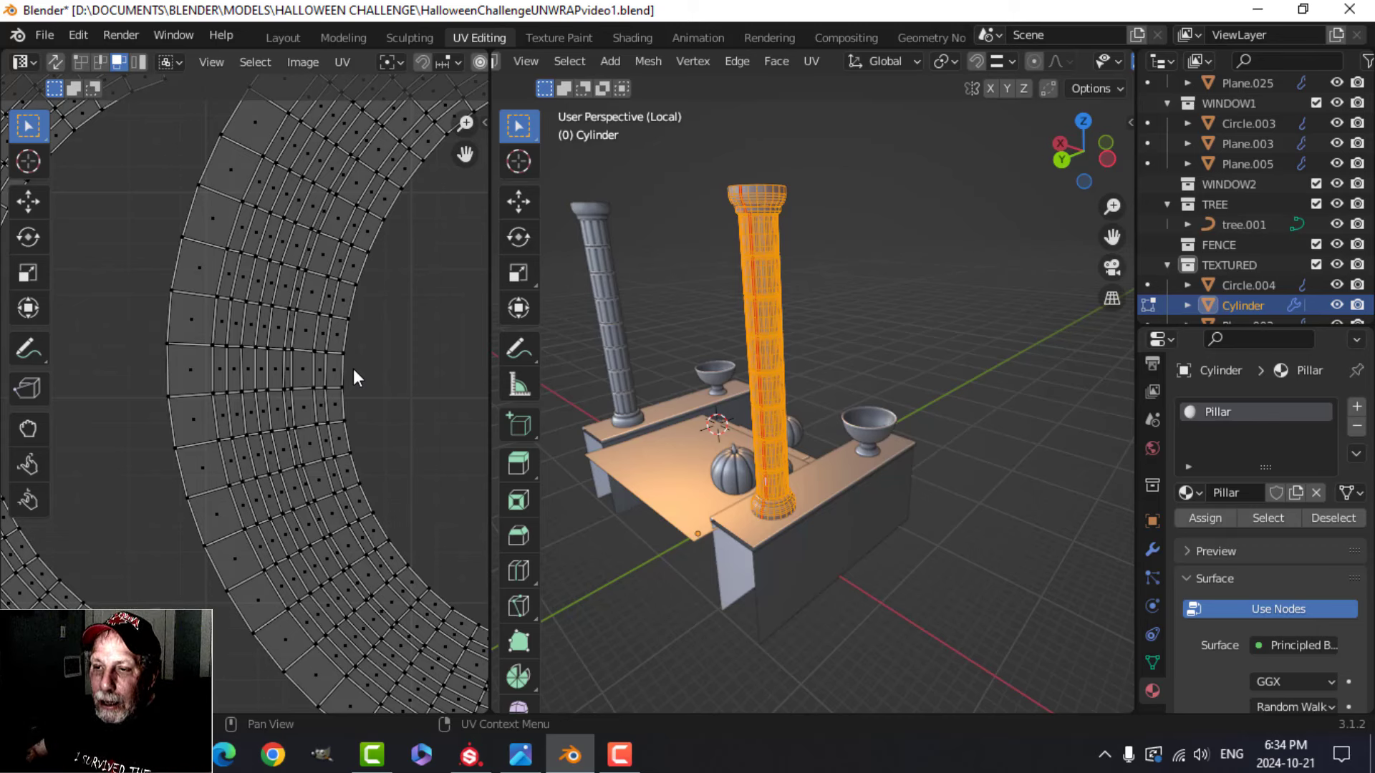
scroll(261, 393, up, 2)
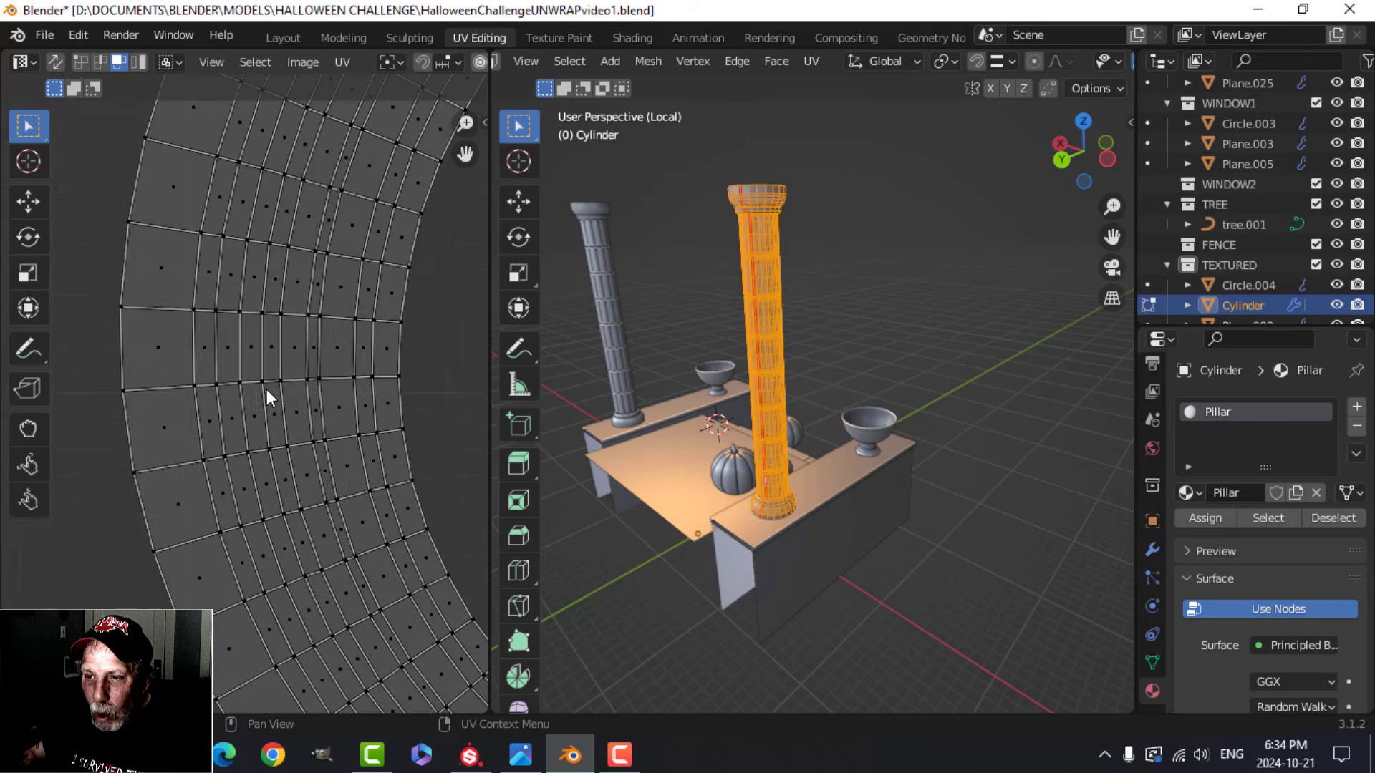
scroll(338, 411, down, 3)
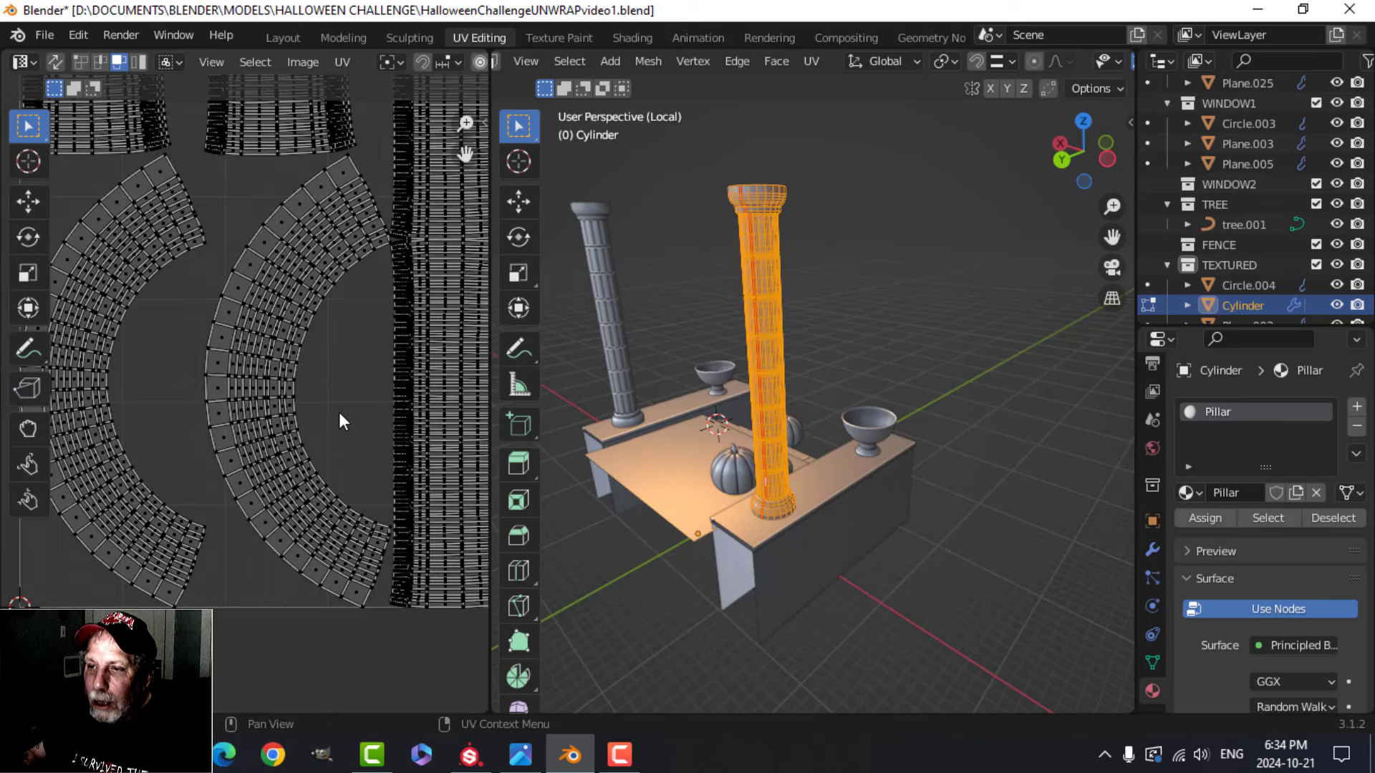
scroll(311, 411, down, 2)
drag(252, 219, 323, 374)
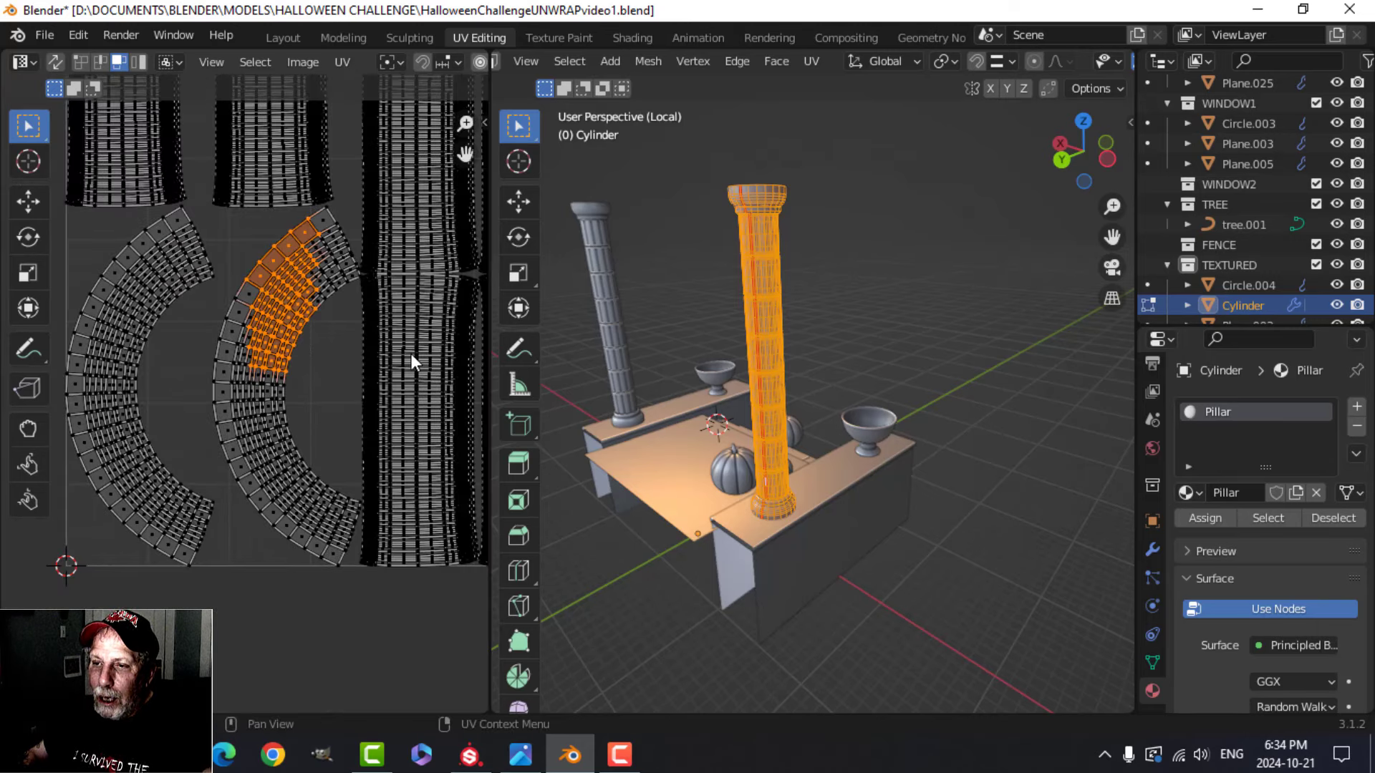
key(ctrl+l)
key(n)
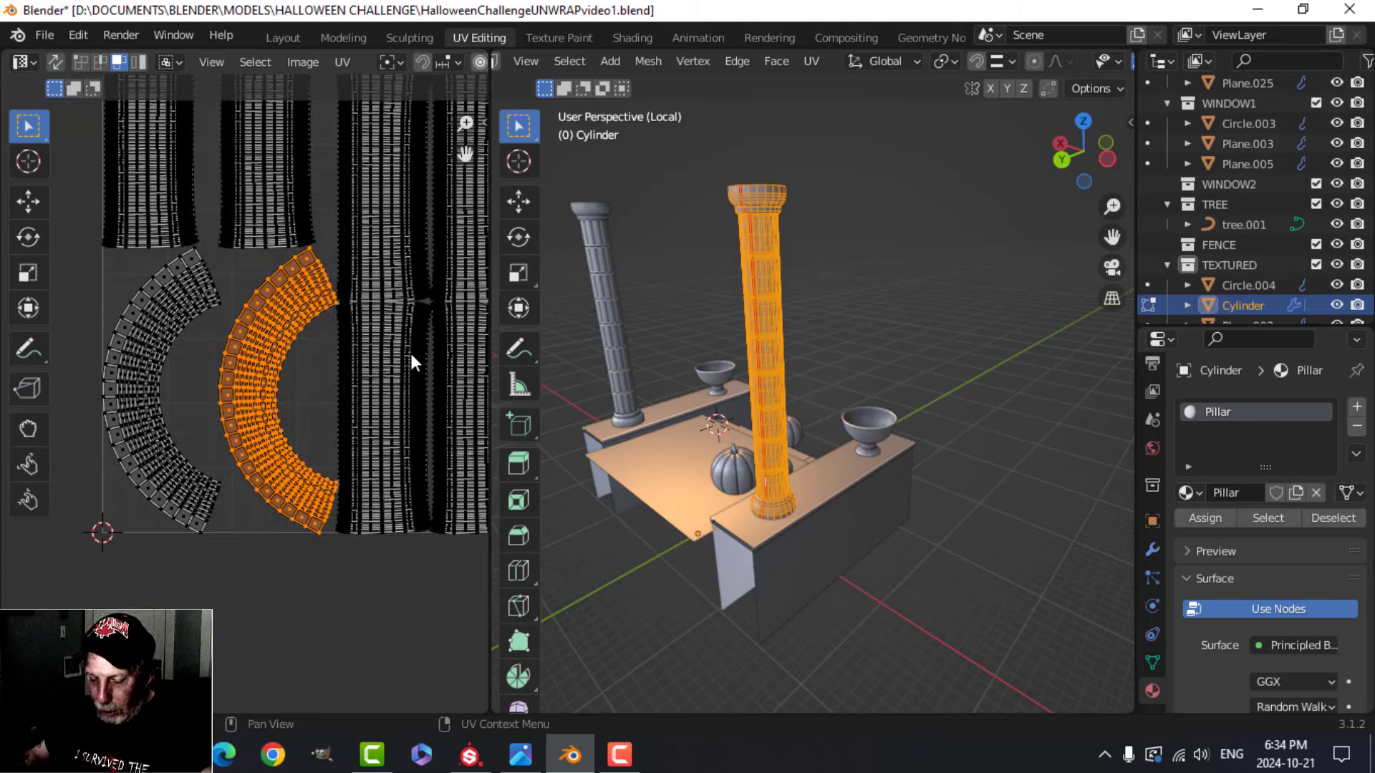
click(475, 401)
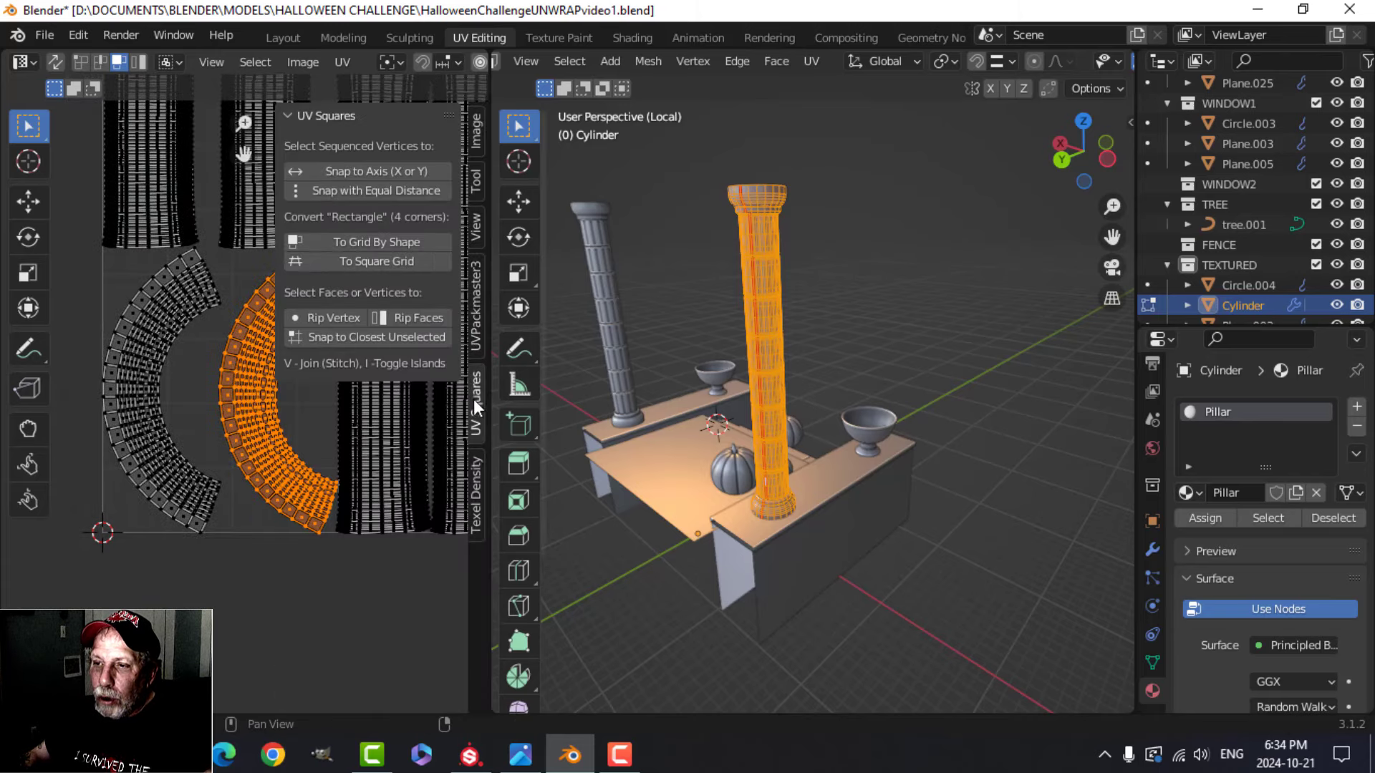
click(384, 242)
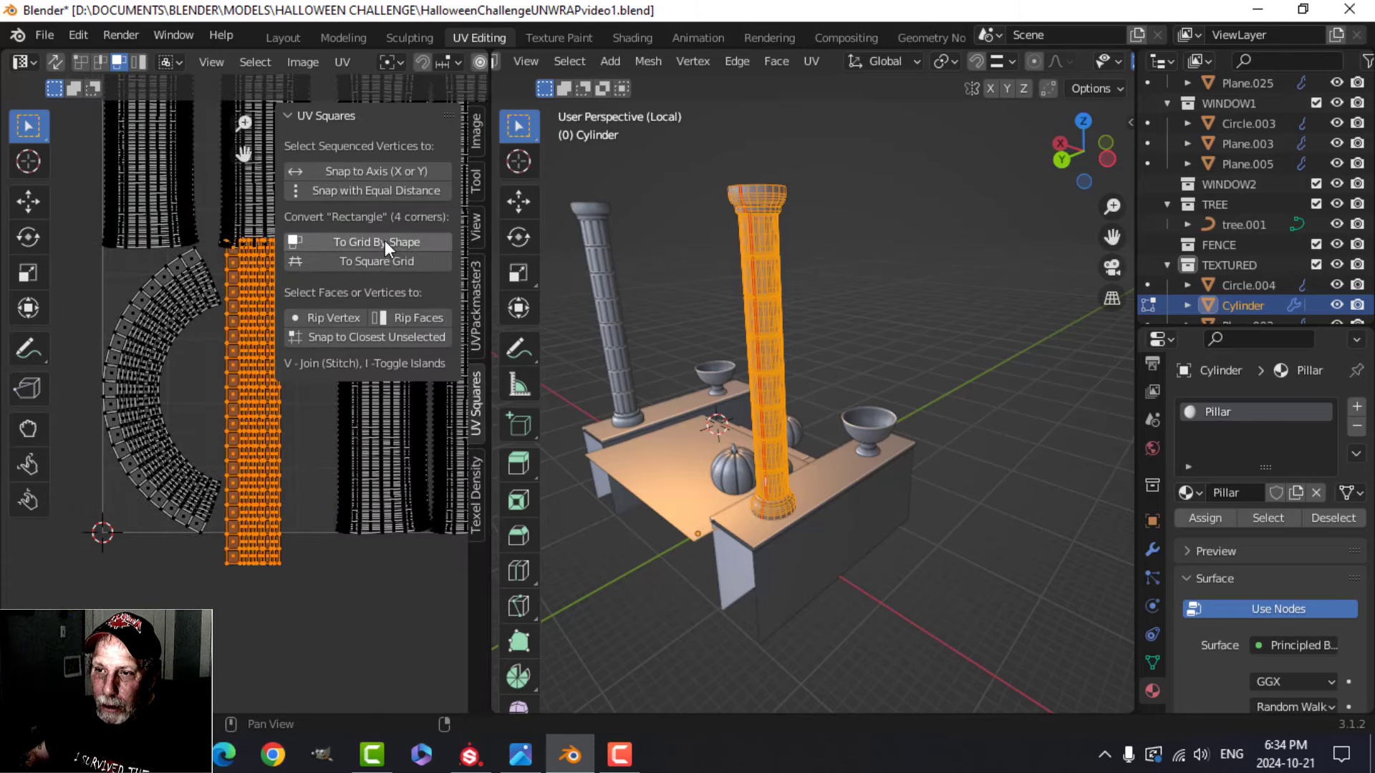
key(n)
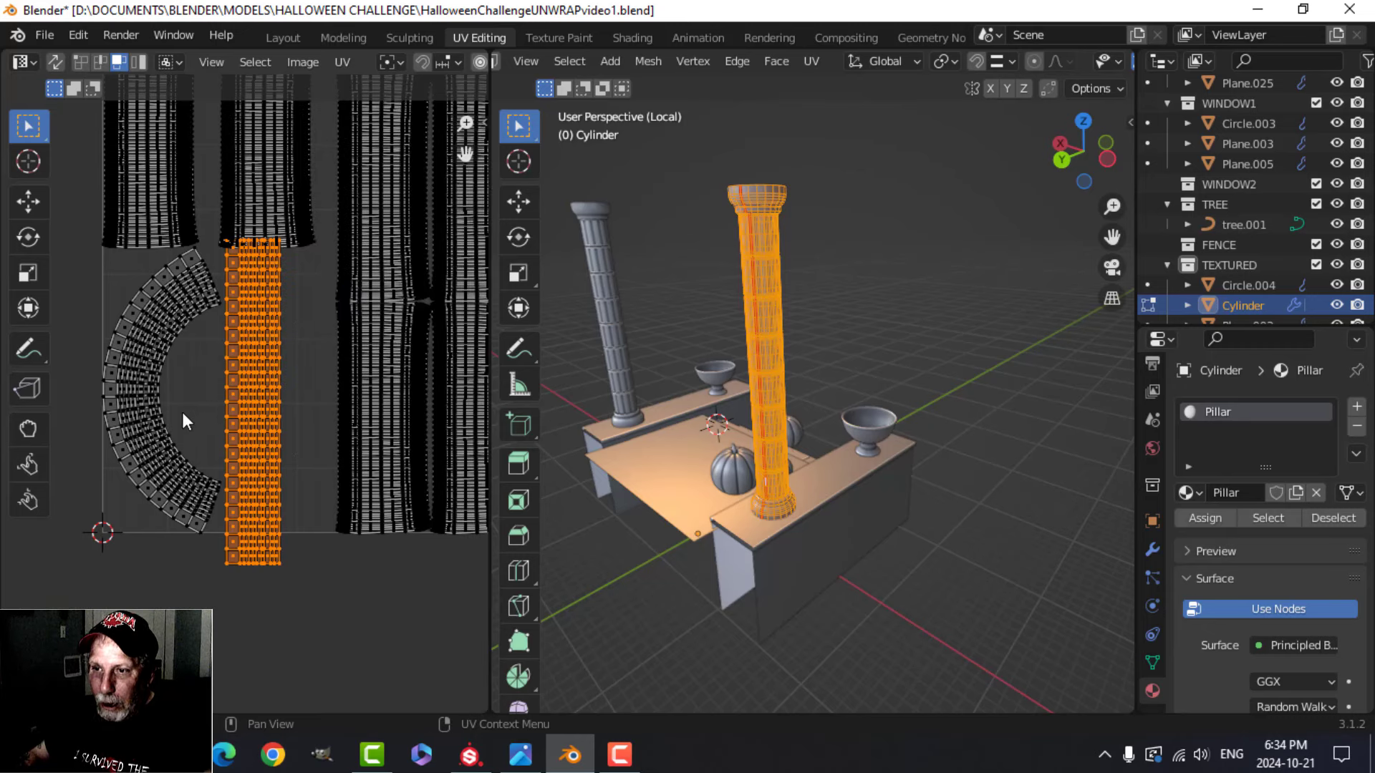
Step: Straighten the remaining curved UV island, the leftmost one, into a grid by shape as well
key(alt+a)
drag(146, 313, 184, 394)
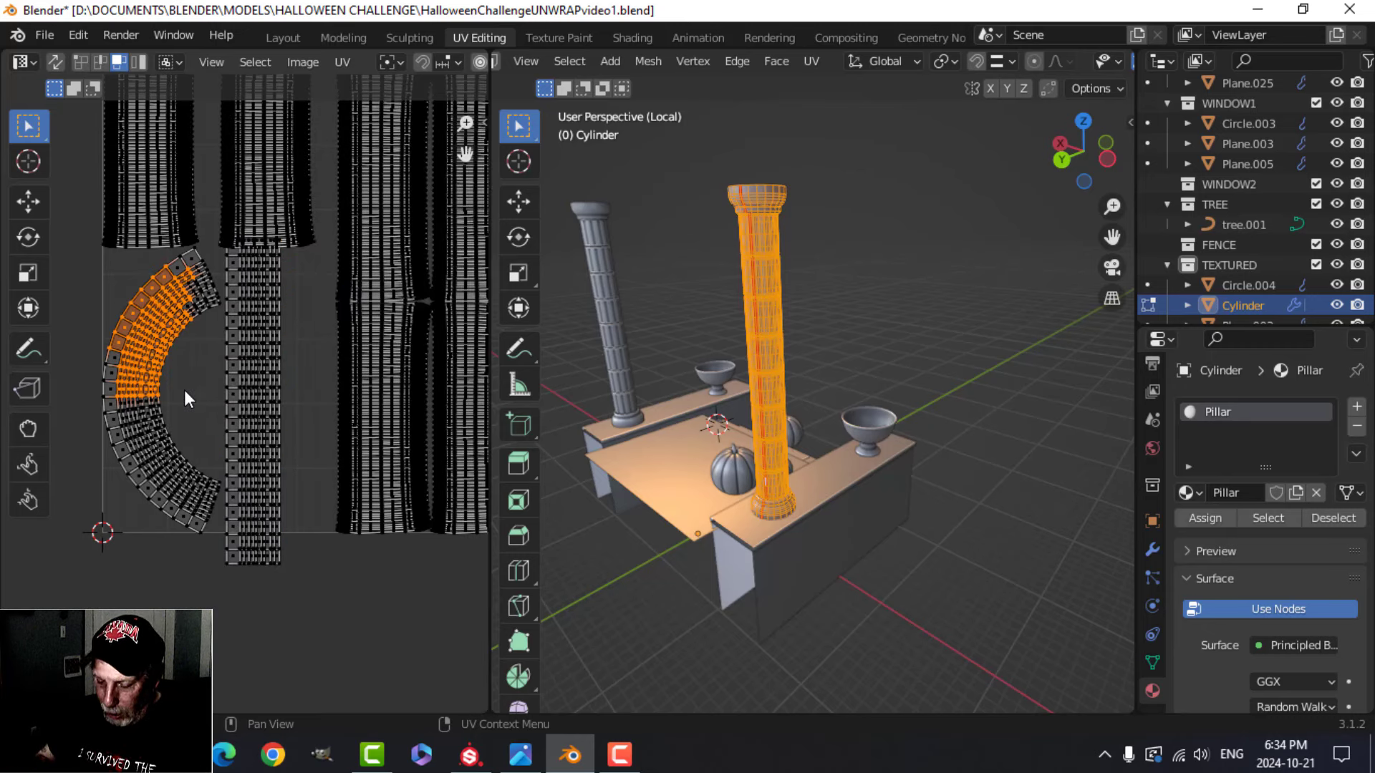
key(ctrl+l)
key(n)
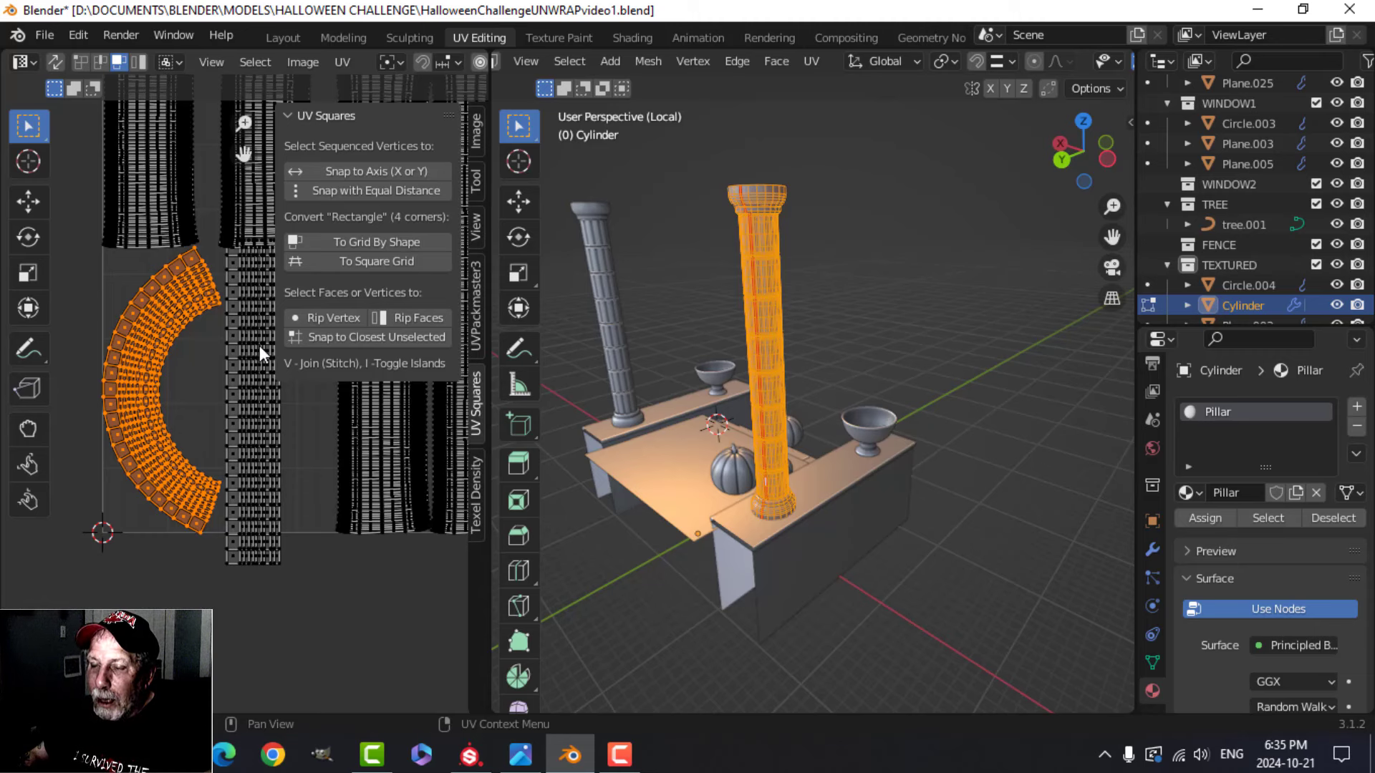
click(375, 240)
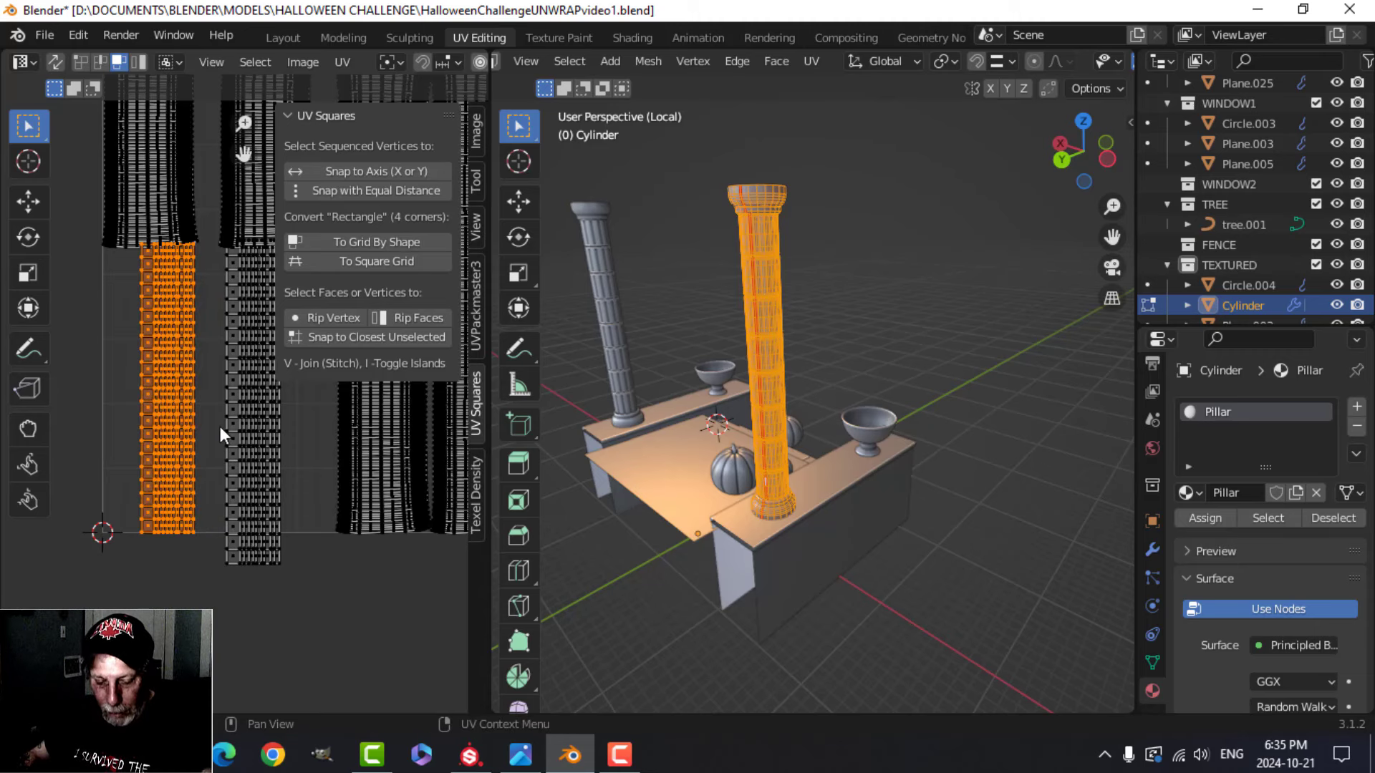
key(F3)
key(Escape)
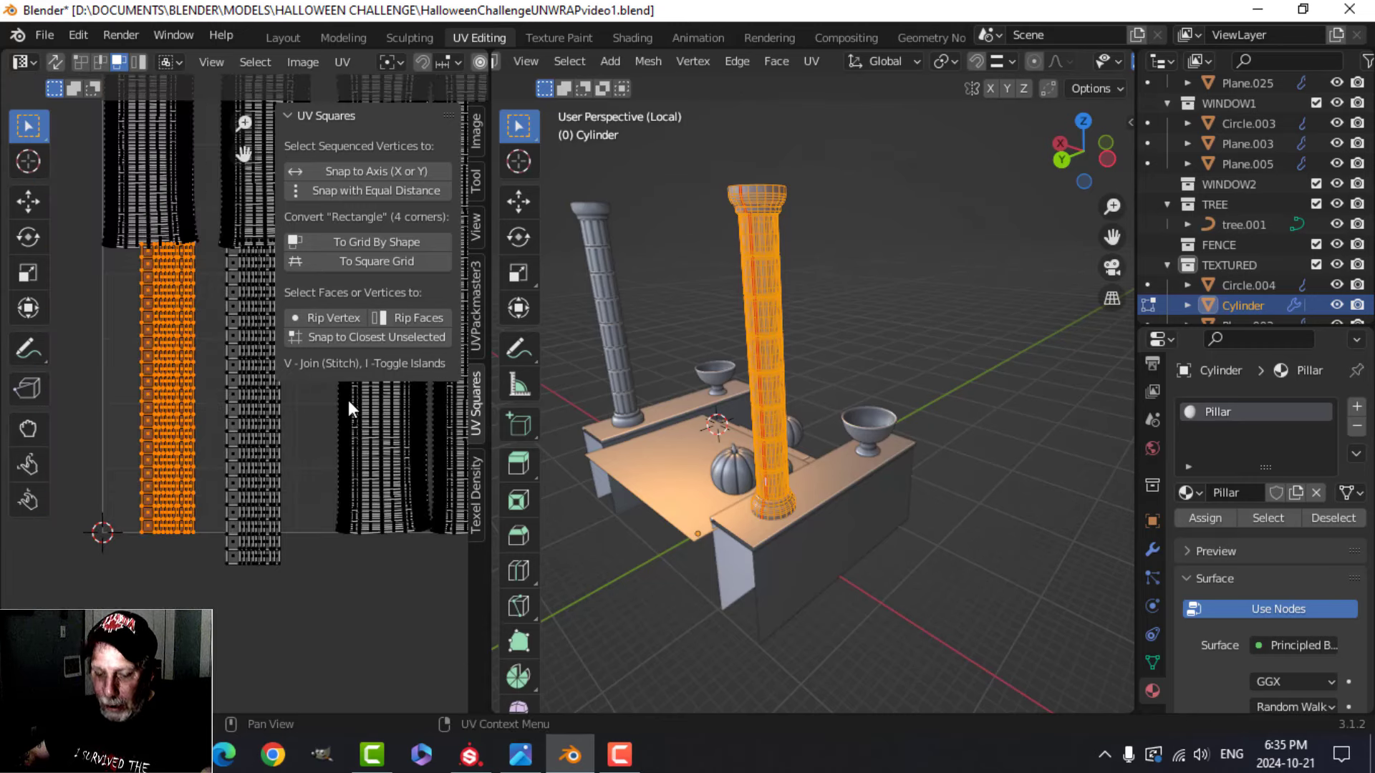
key(n)
Step: Try to convert the leftmost shaft island in the upper row of the UV layout to a grid by shape
scroll(348, 398, down, 3)
shift+middle_drag(343, 364, 324, 421)
scroll(196, 381, up, 2)
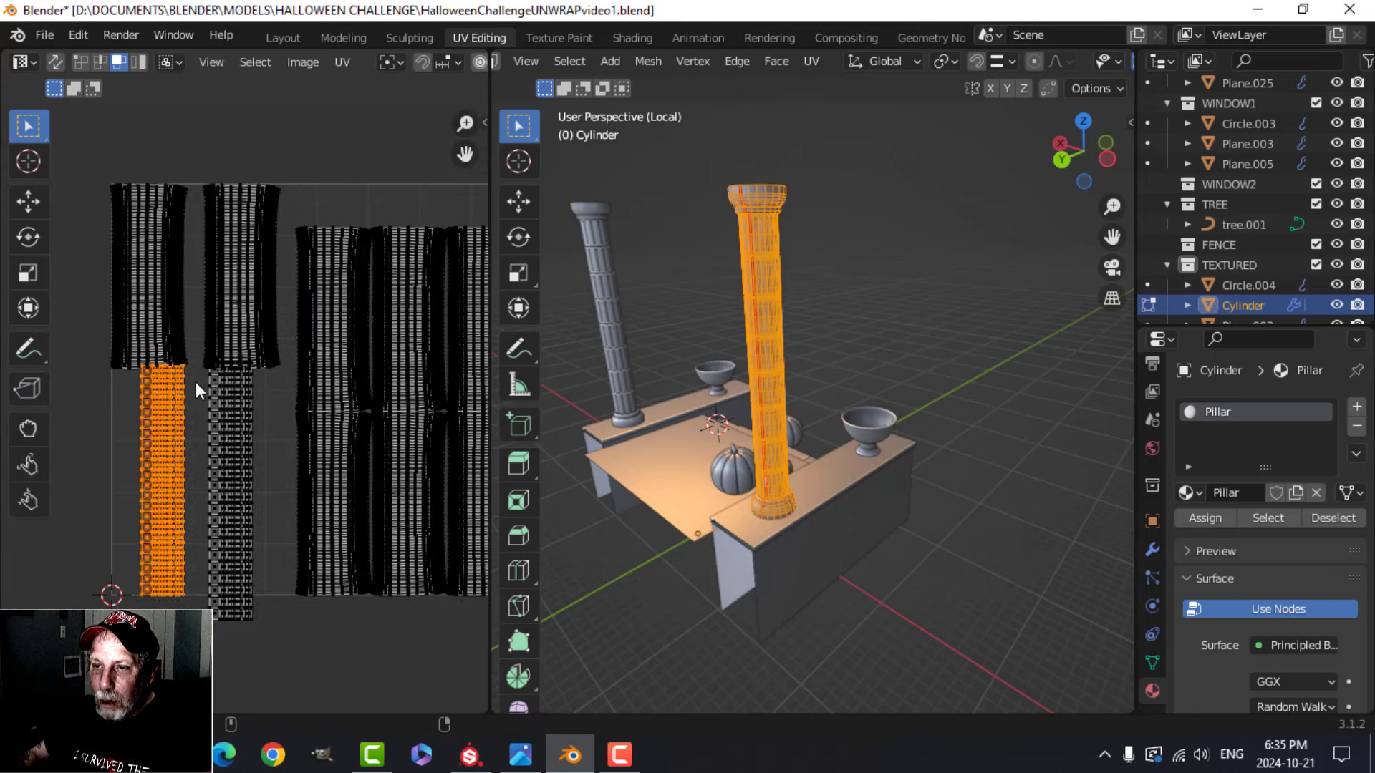
key(alt+a)
shift+middle_drag(217, 390, 296, 432)
drag(148, 179, 273, 306)
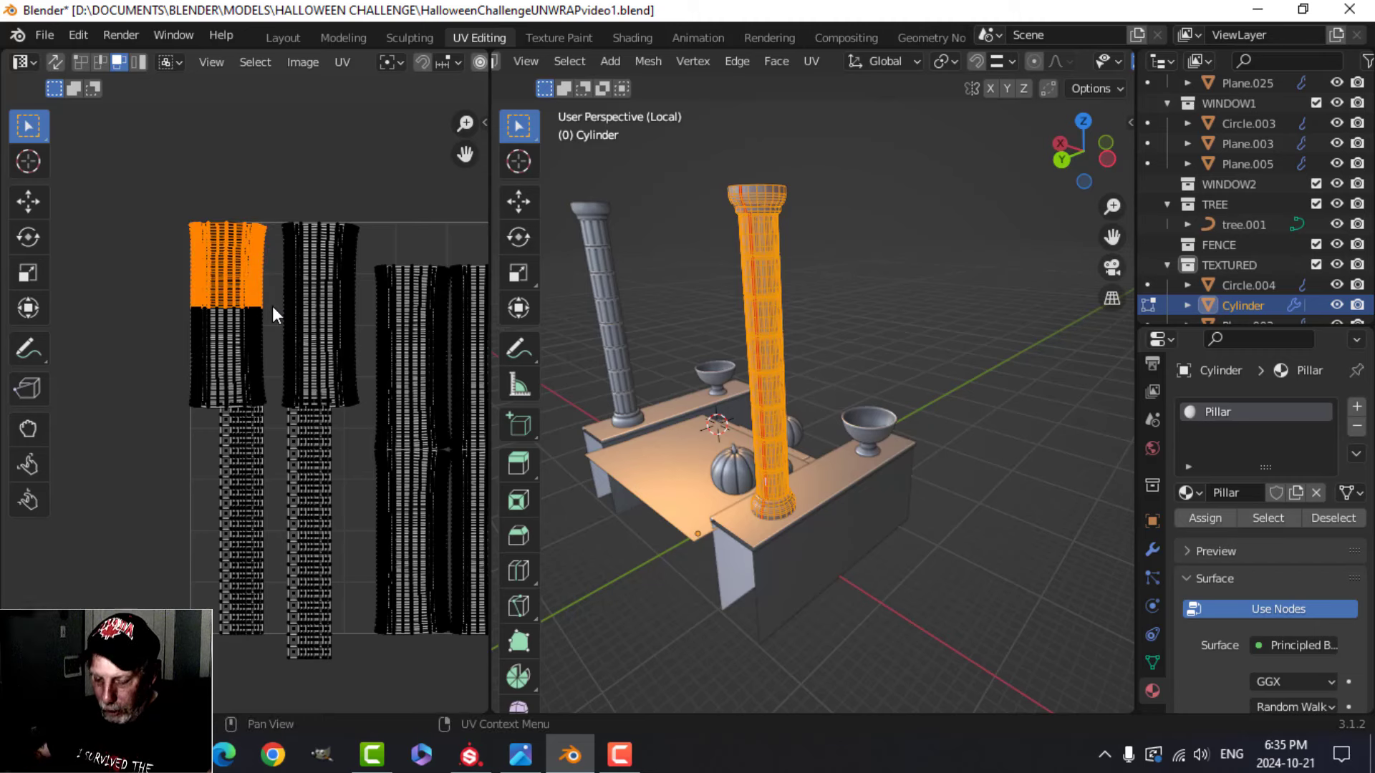
key(n)
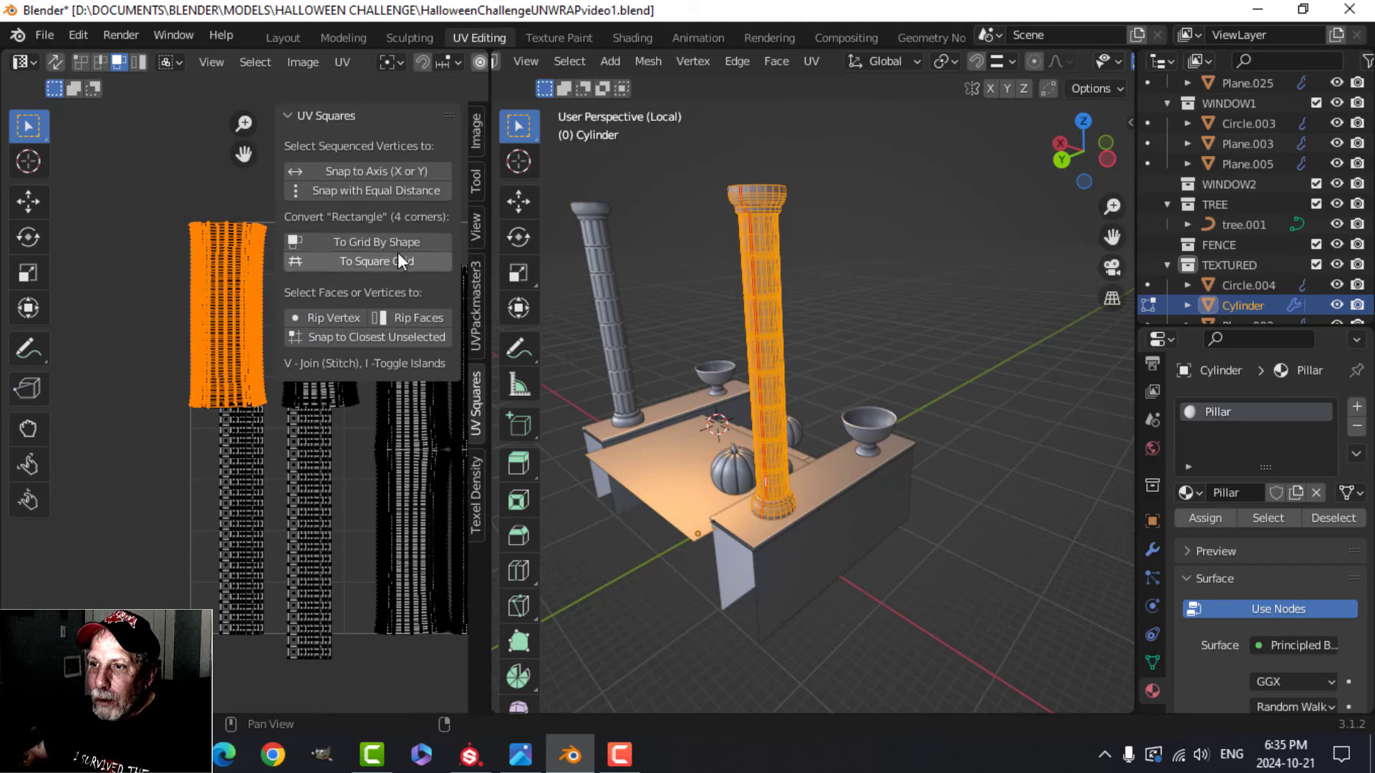
click(398, 240)
key(ctrl+z)
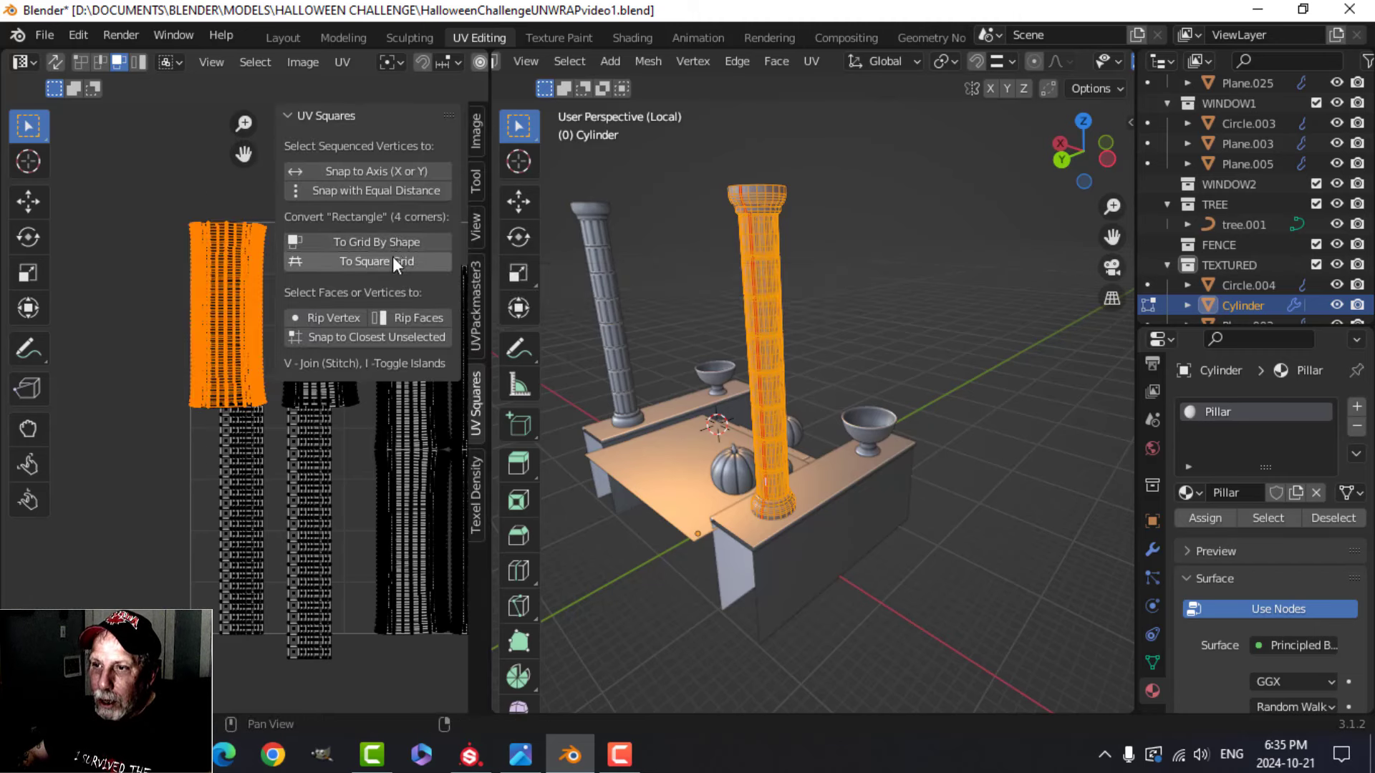
click(384, 241)
key(ctrl+z)
Step: Reselect the entire upper-left shaft island, retry the grid-by-shape conversion and undo it
click(157, 189)
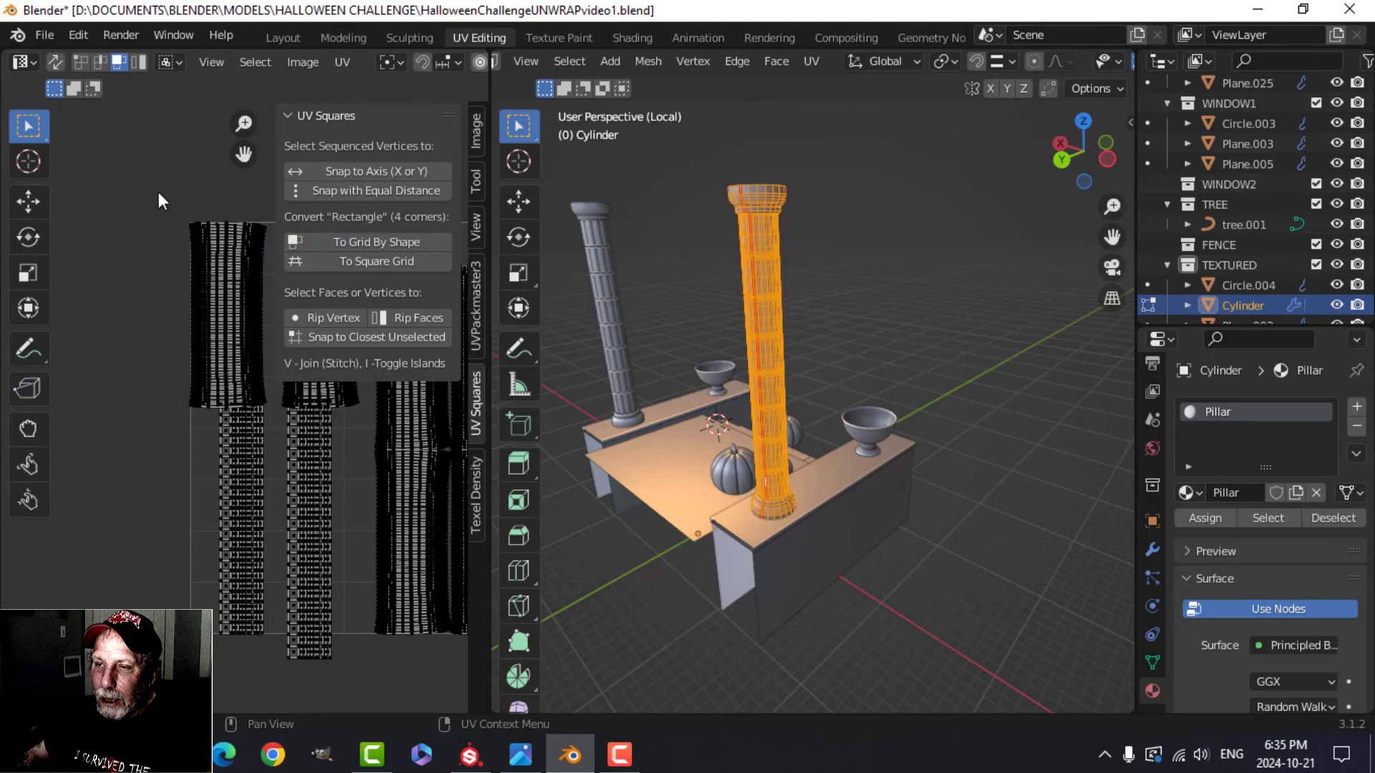
drag(158, 180, 249, 265)
key(ctrl+l)
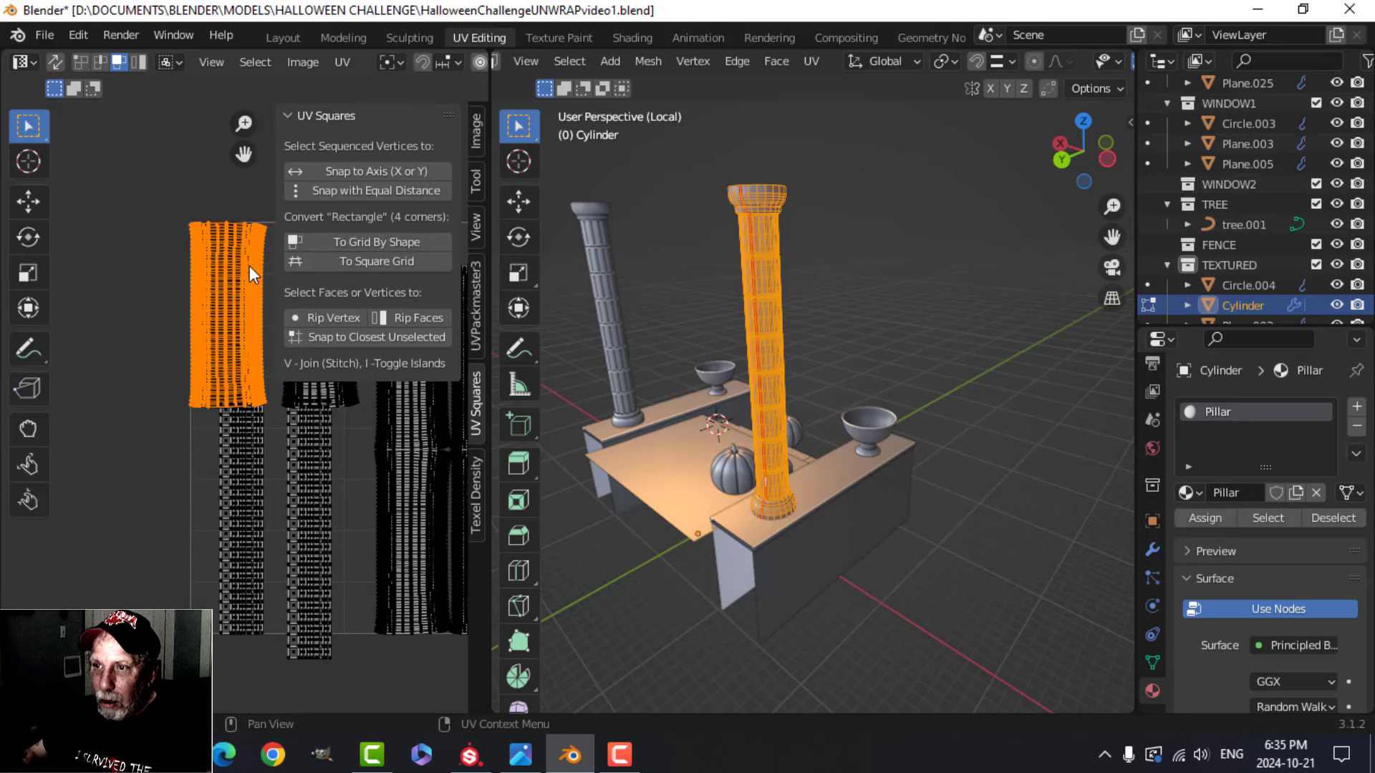
click(367, 244)
key(ctrl+z)
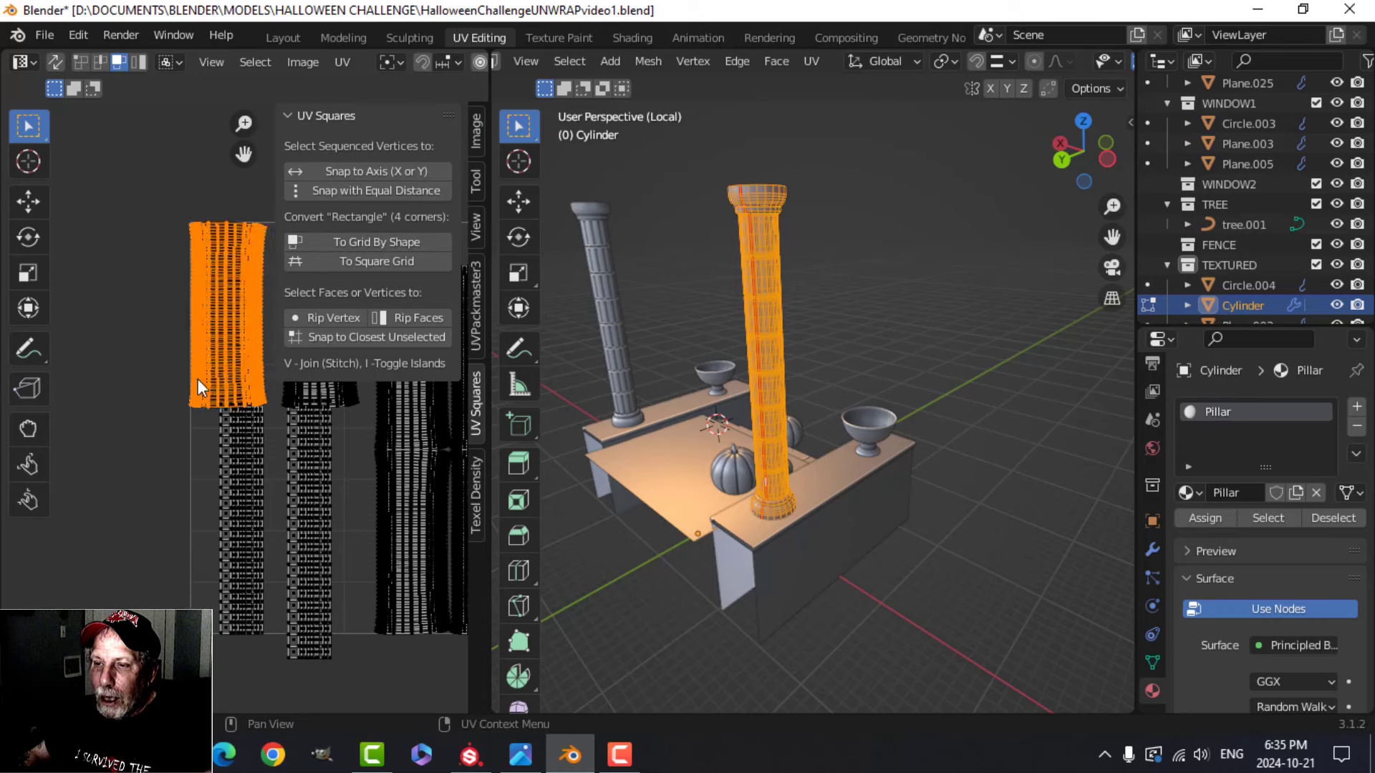
scroll(246, 407, down, 2)
key(Tab)
key(n)
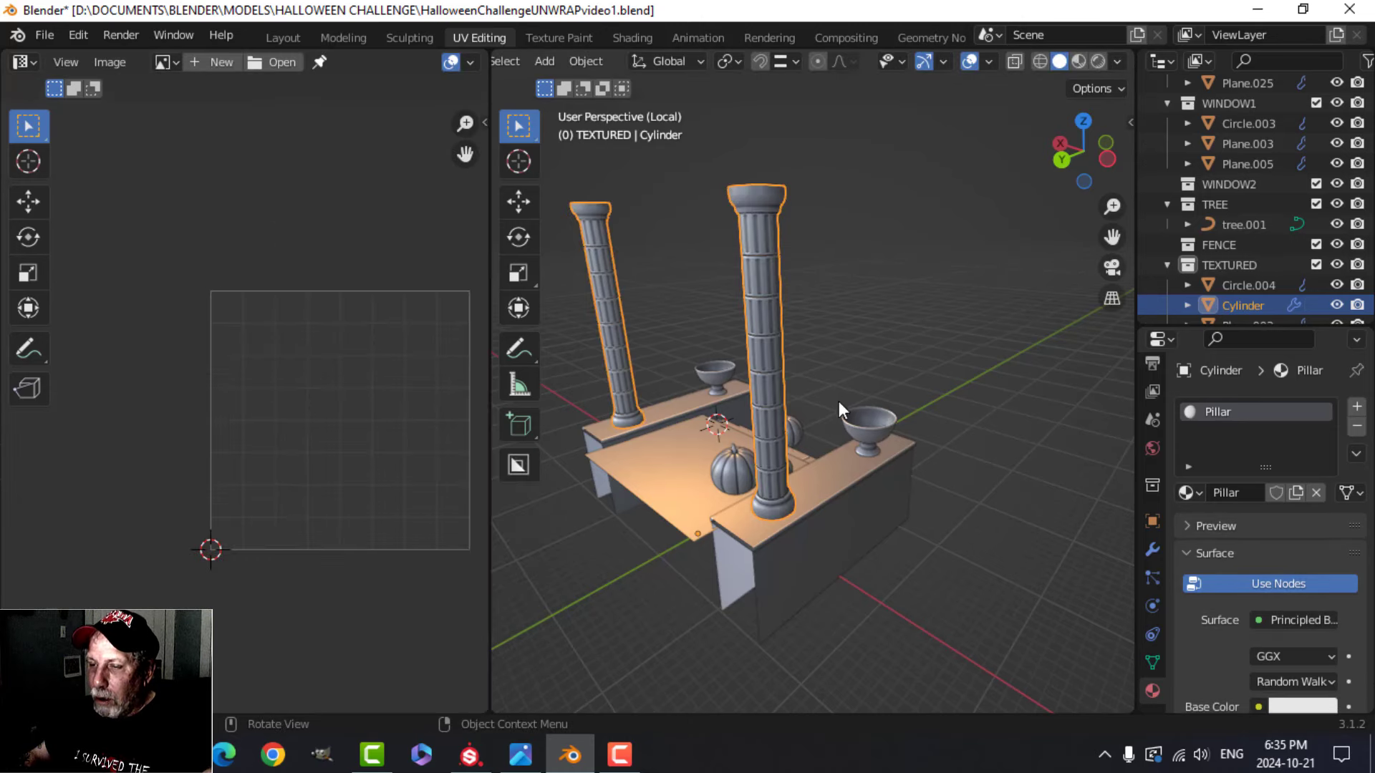
key(Tab)
scroll(426, 423, up, 1)
scroll(409, 416, down, 1)
scroll(358, 394, up, 3)
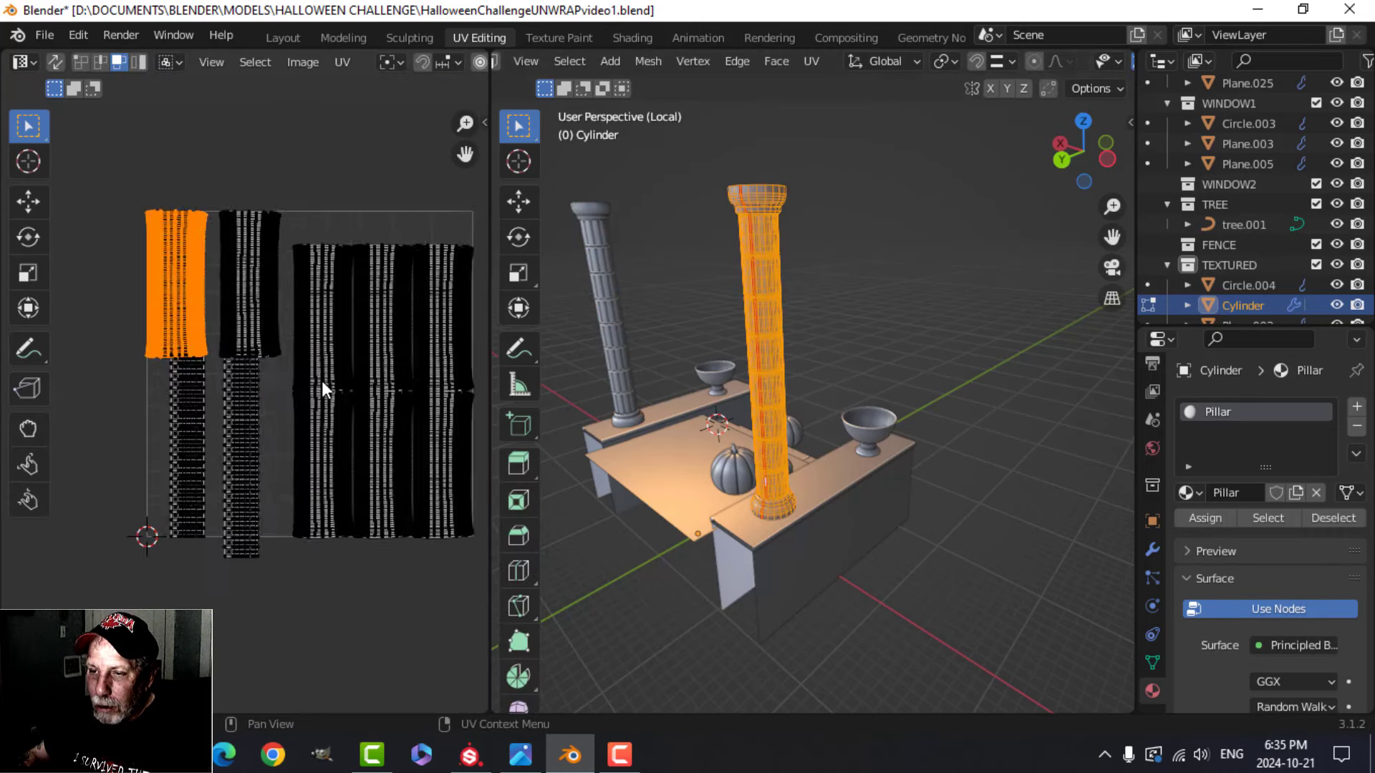
Step: Select all of the pillar's UV islands and pack them into a single tile with UVPackmaster3
key(a)
scroll(325, 377, down, 3)
scroll(287, 392, down, 1)
key(n)
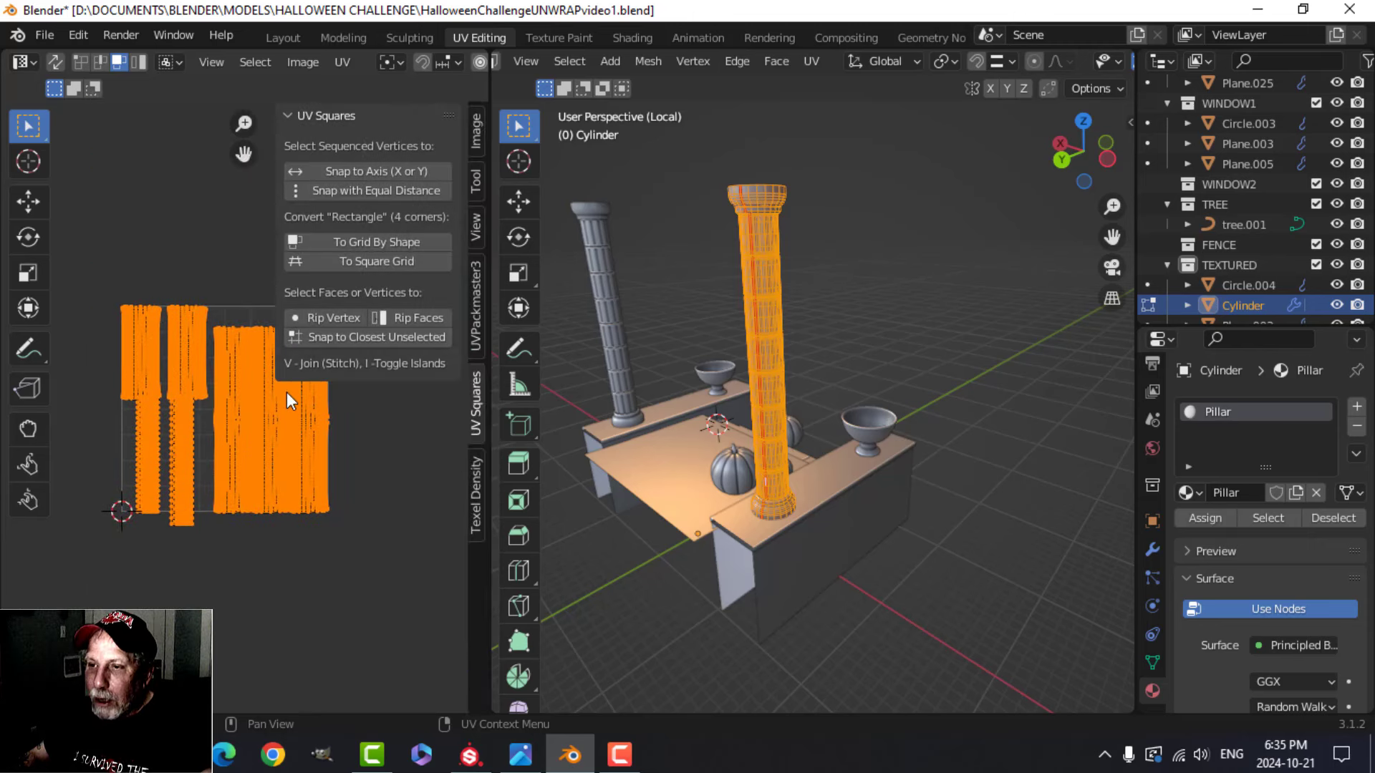
click(476, 301)
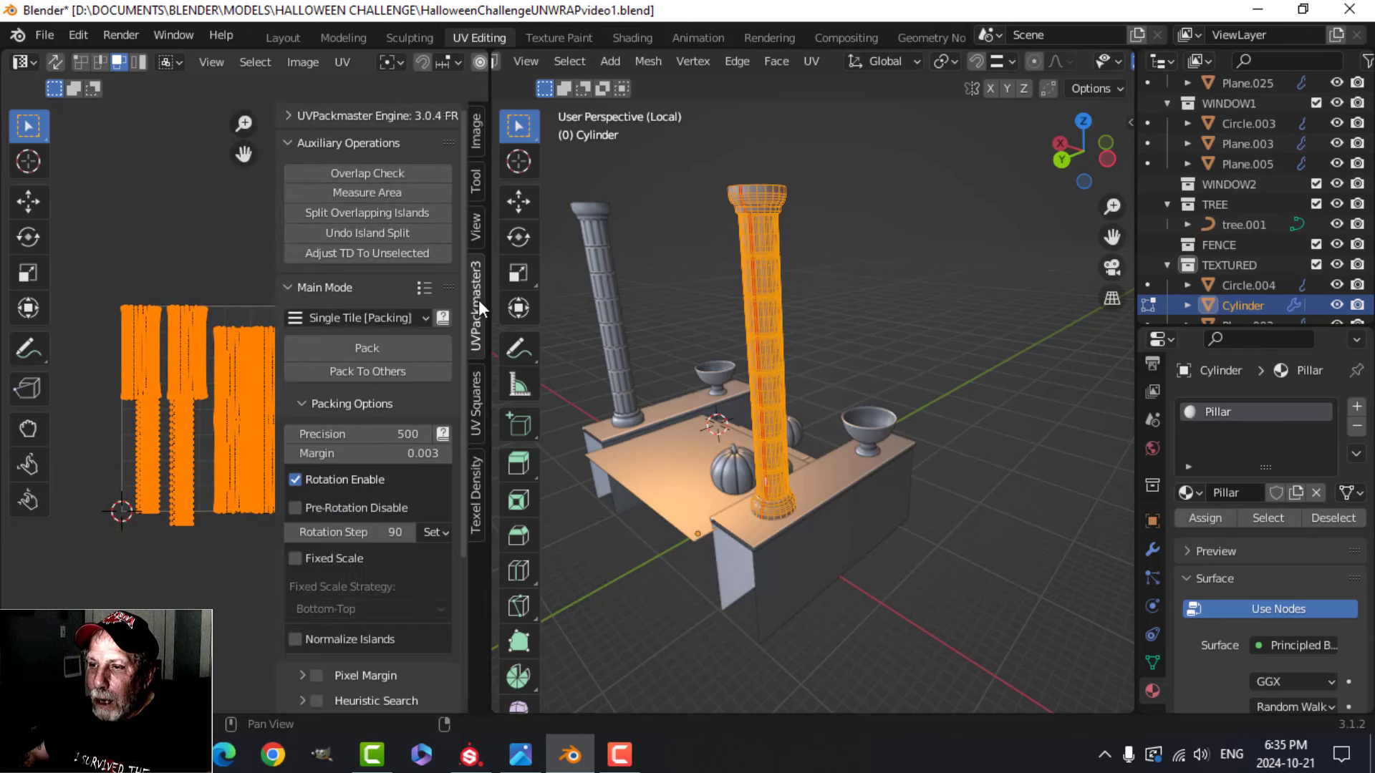
click(393, 348)
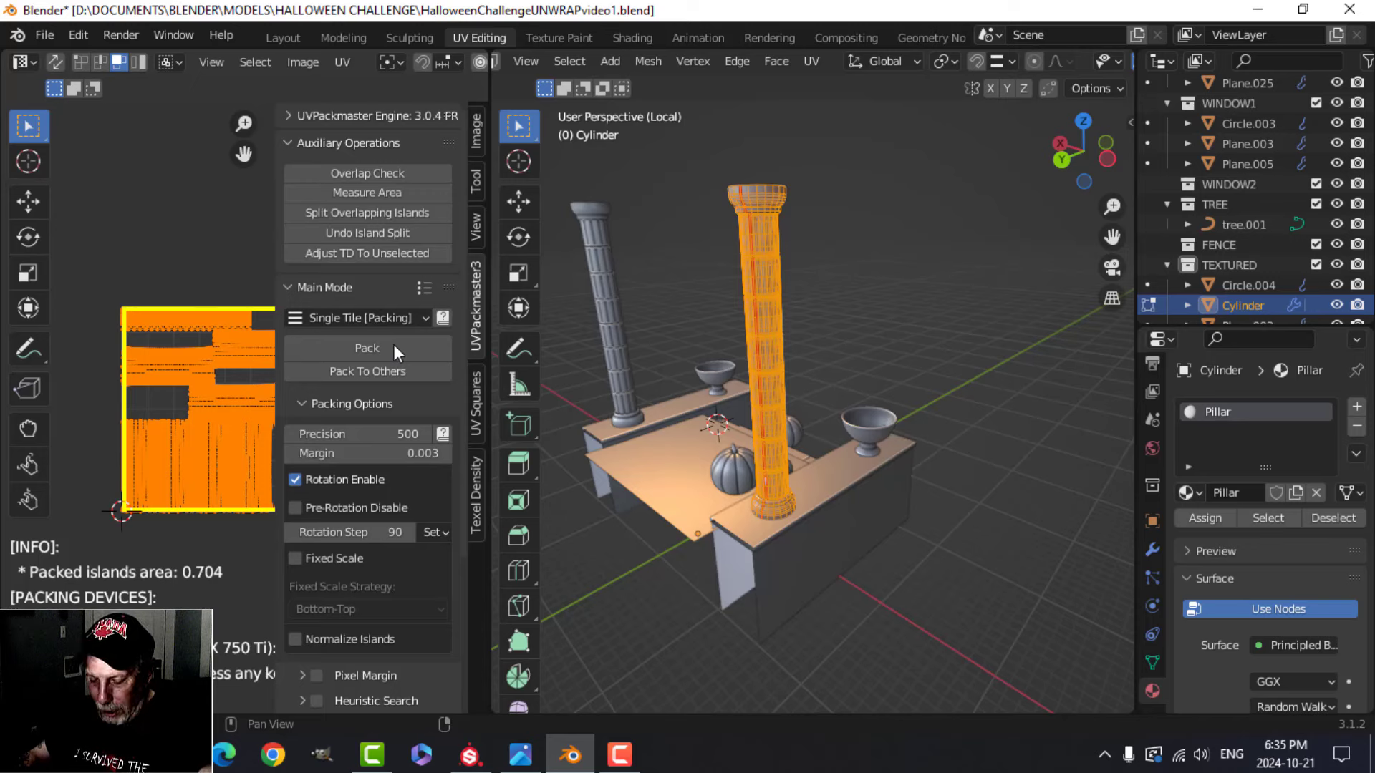
key(n)
scroll(358, 394, up, 5)
scroll(356, 383, down, 4)
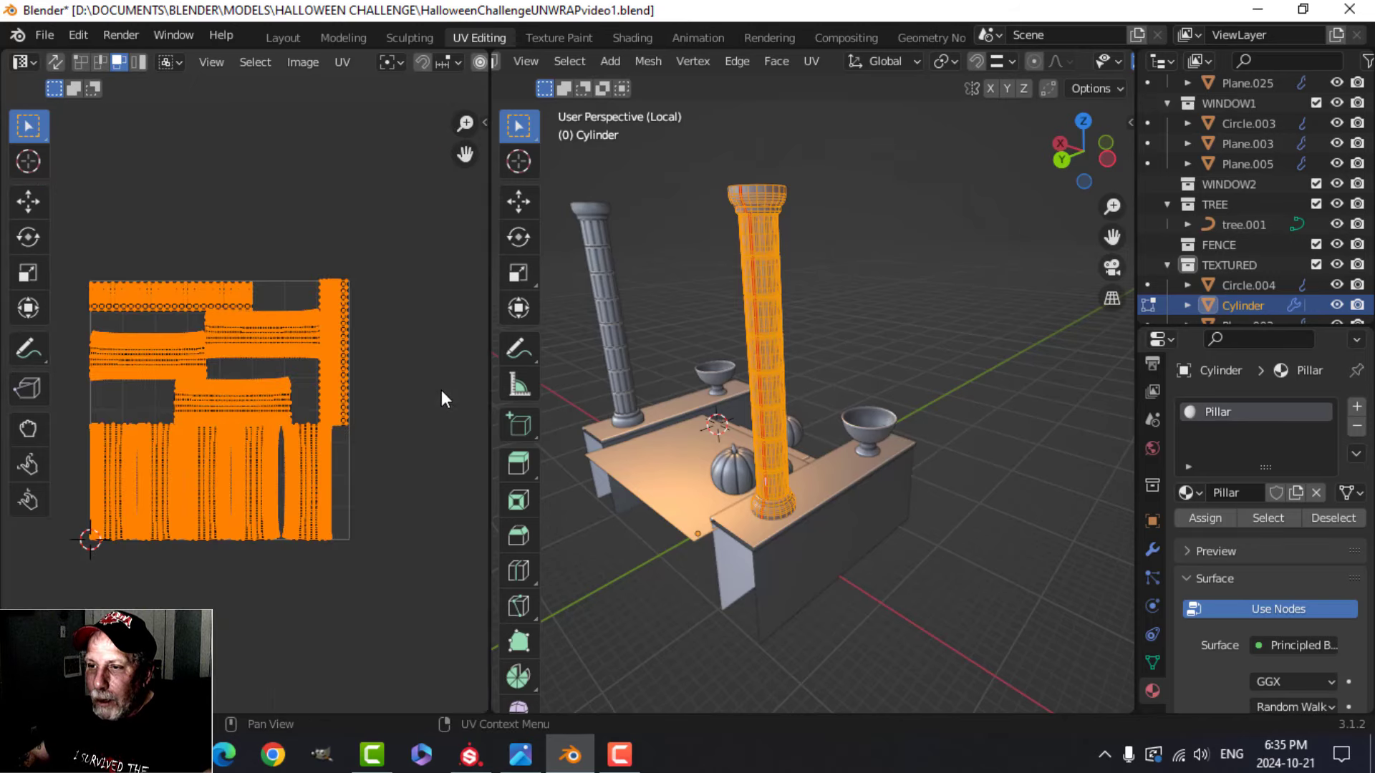
Step: Return to Object Mode and save the Blender file
key(Tab)
middle_drag(767, 393, 659, 378)
key(ctrl+s)
Step: Export the selected pillars as Pillars.fbx to the EXPORT HALLOWEEN VIDEO folder
click(44, 34)
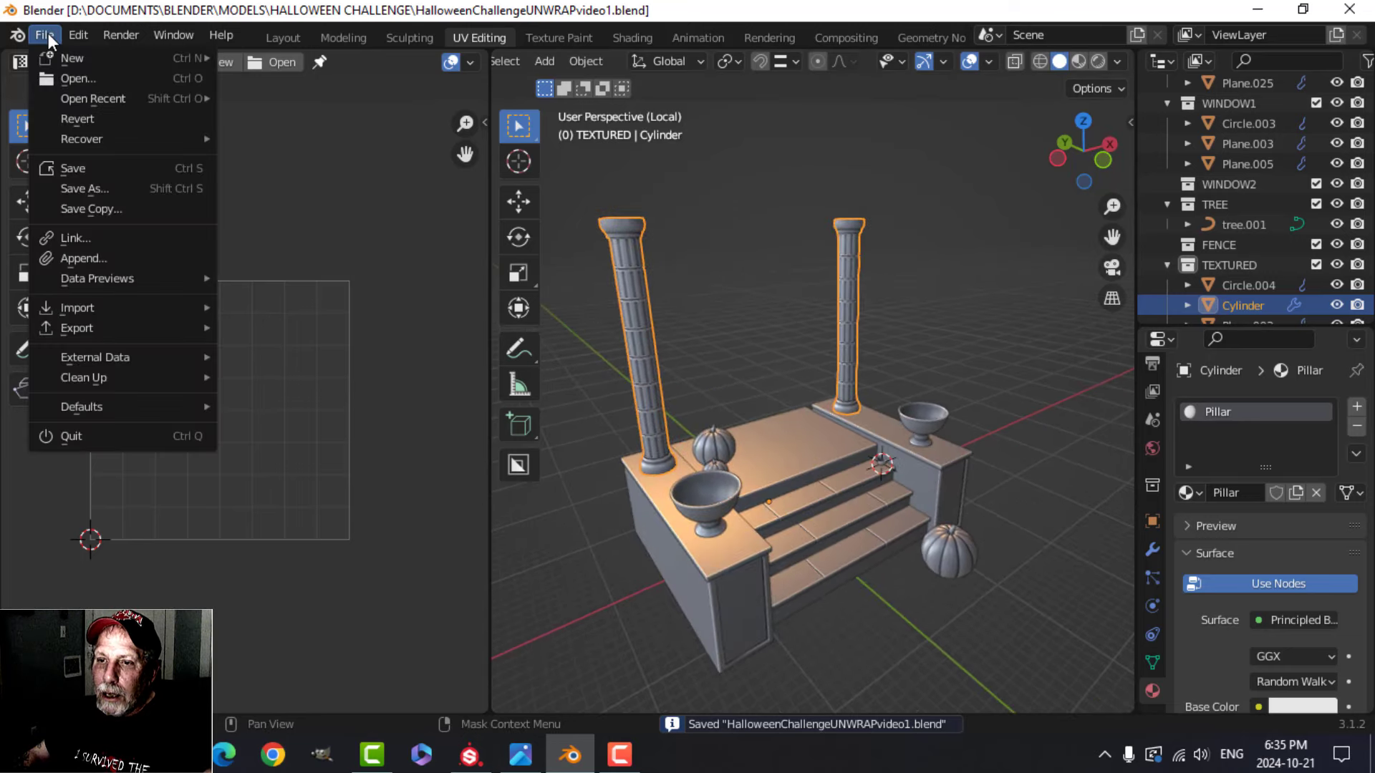
mouse_move(145, 330)
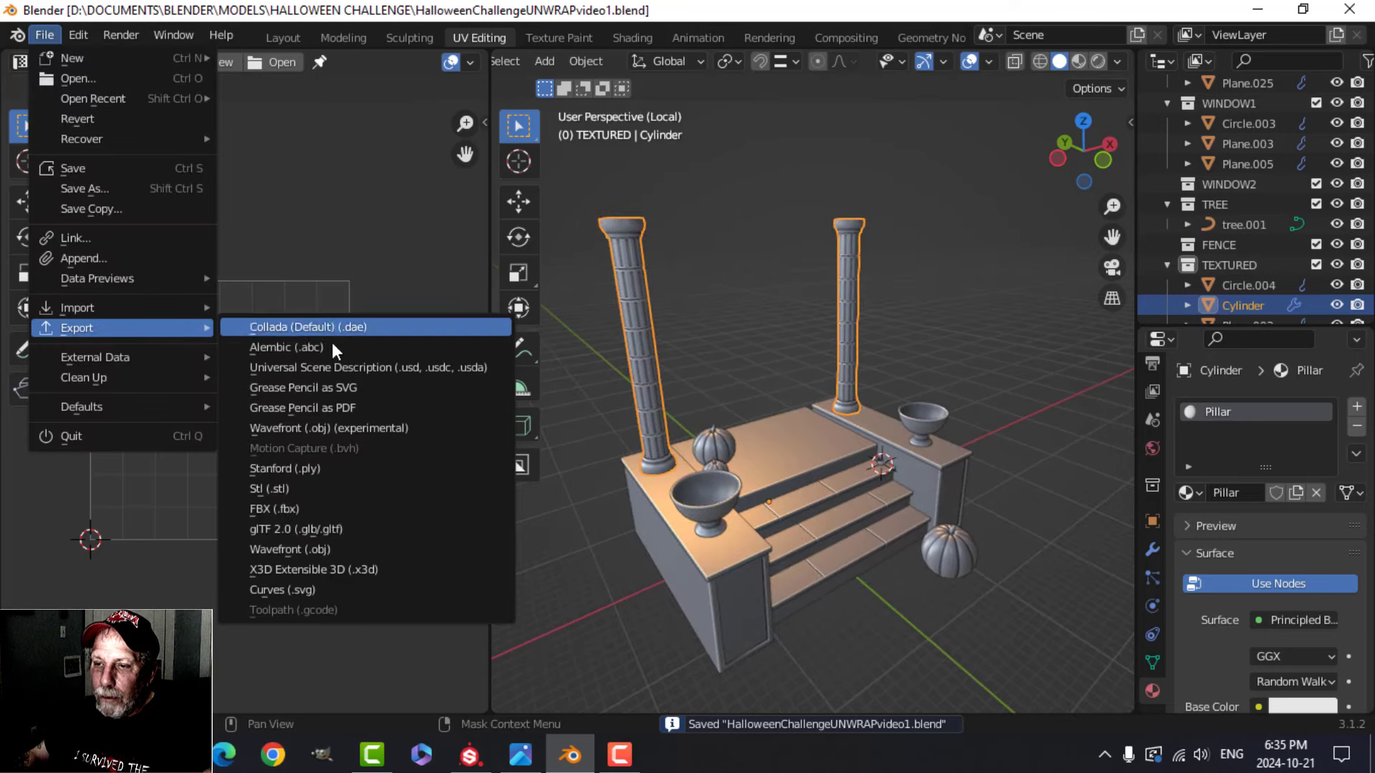
click(286, 505)
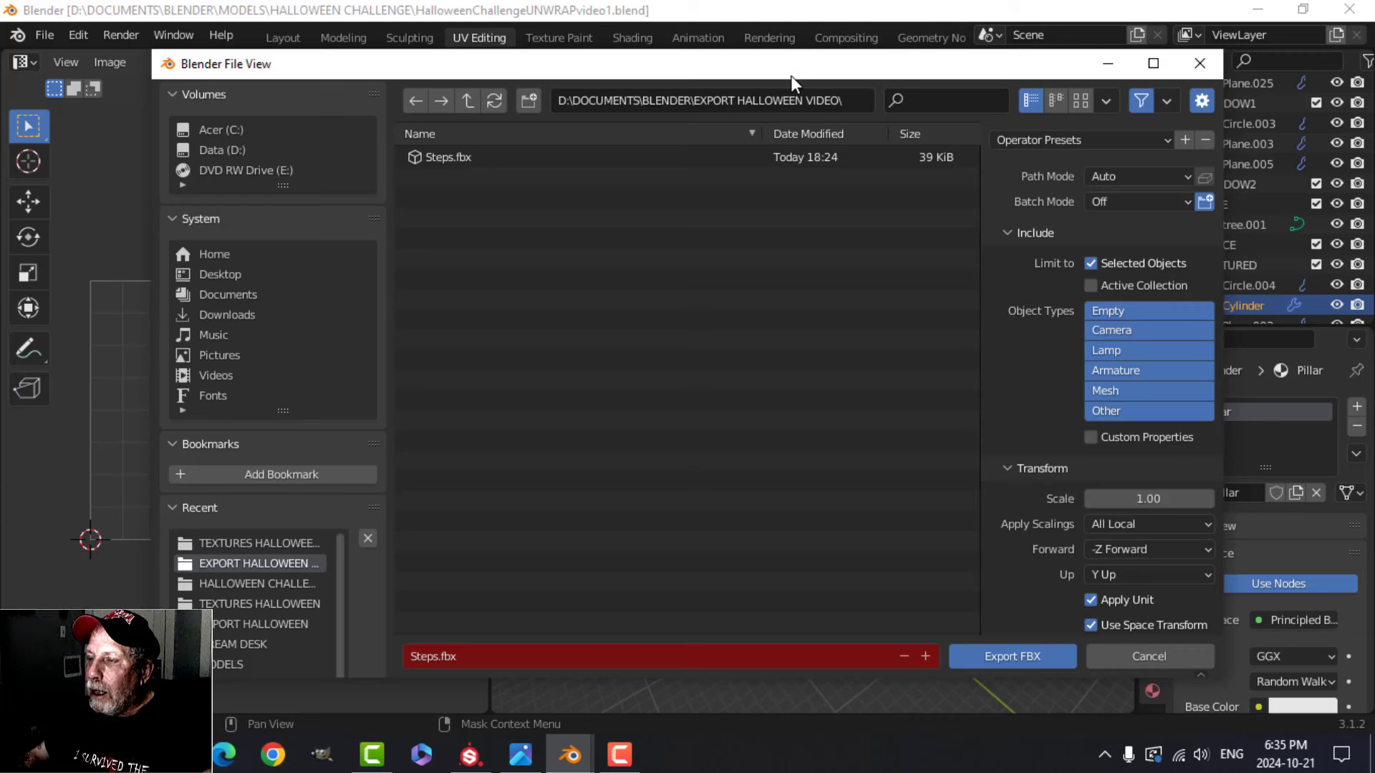
click(501, 656)
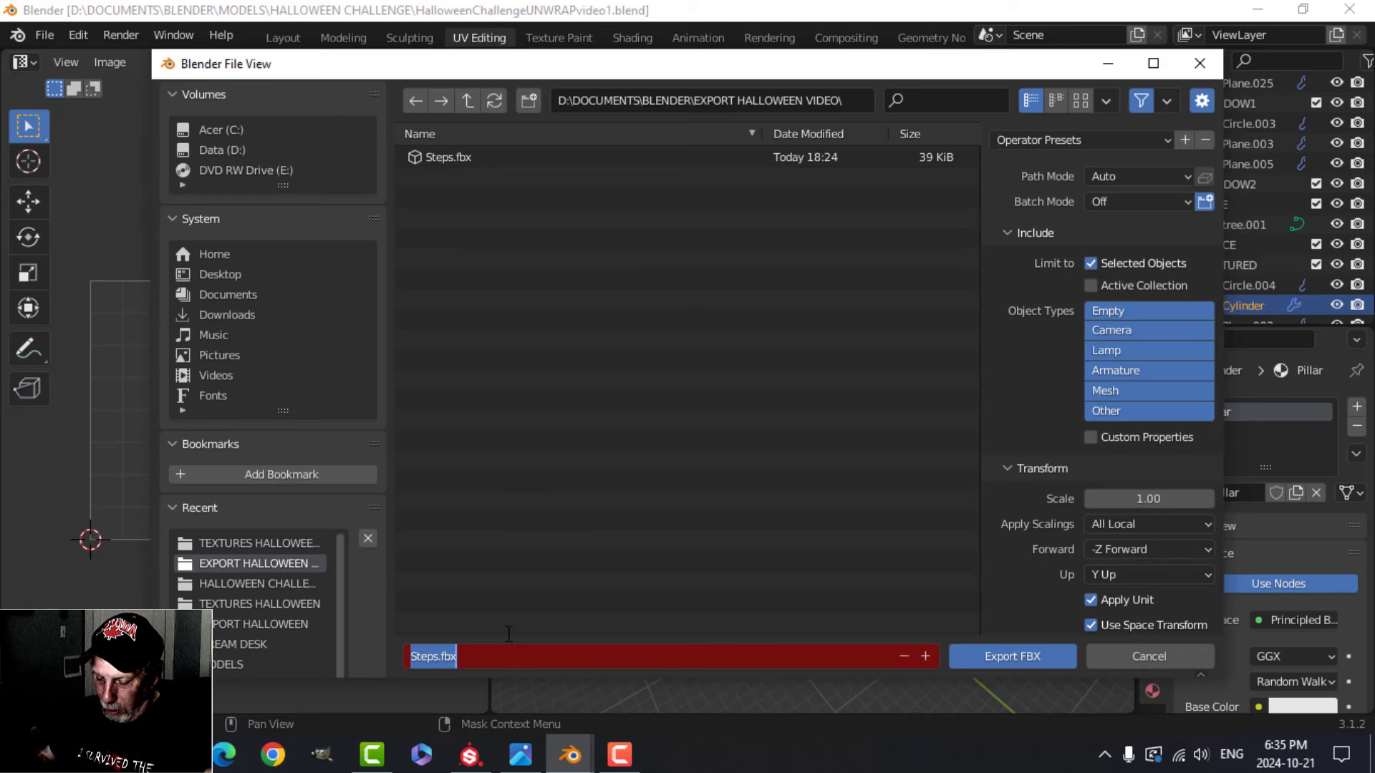
text(Pillars)
key(Return)
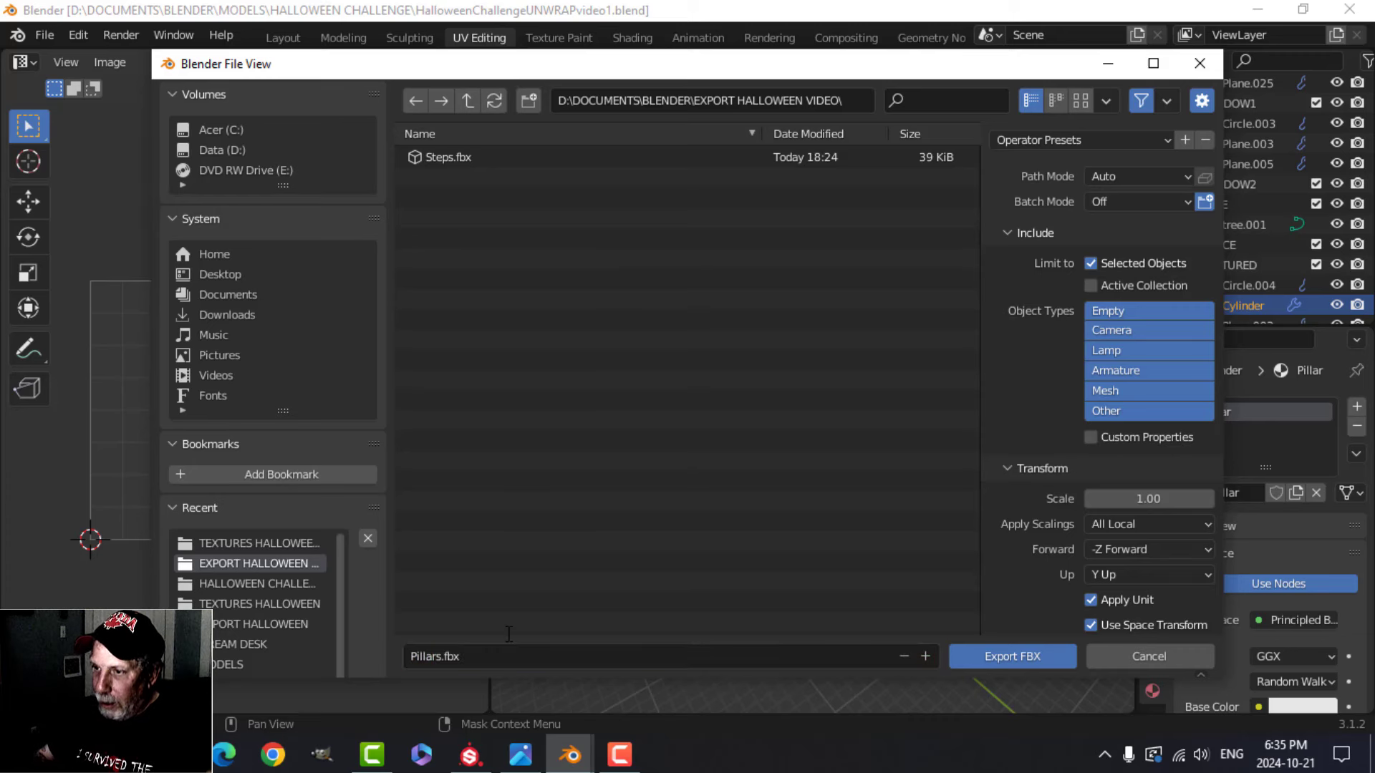
click(1017, 653)
Step: Switch to Substance Painter and create a new project from Pillars.fbx with the OpenGL normal map format
click(472, 758)
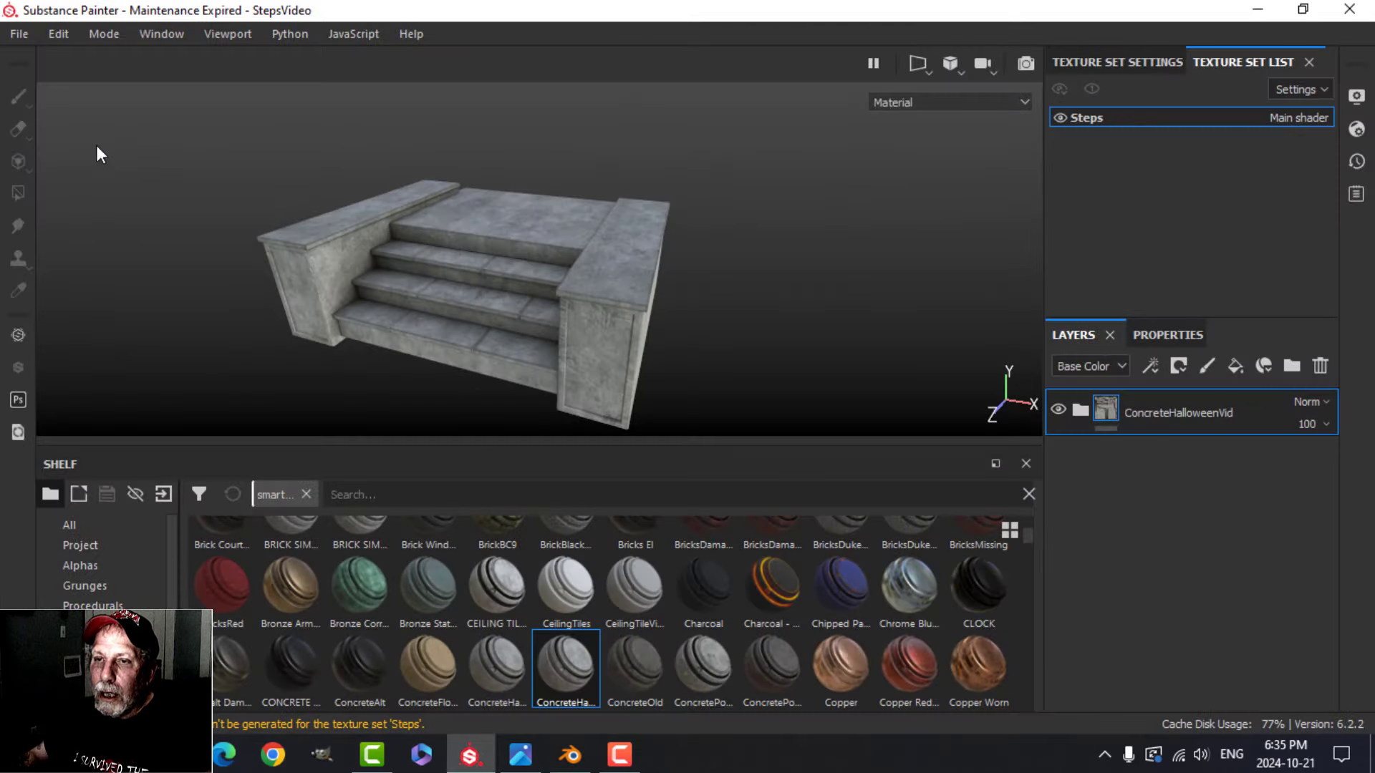
click(14, 32)
click(33, 61)
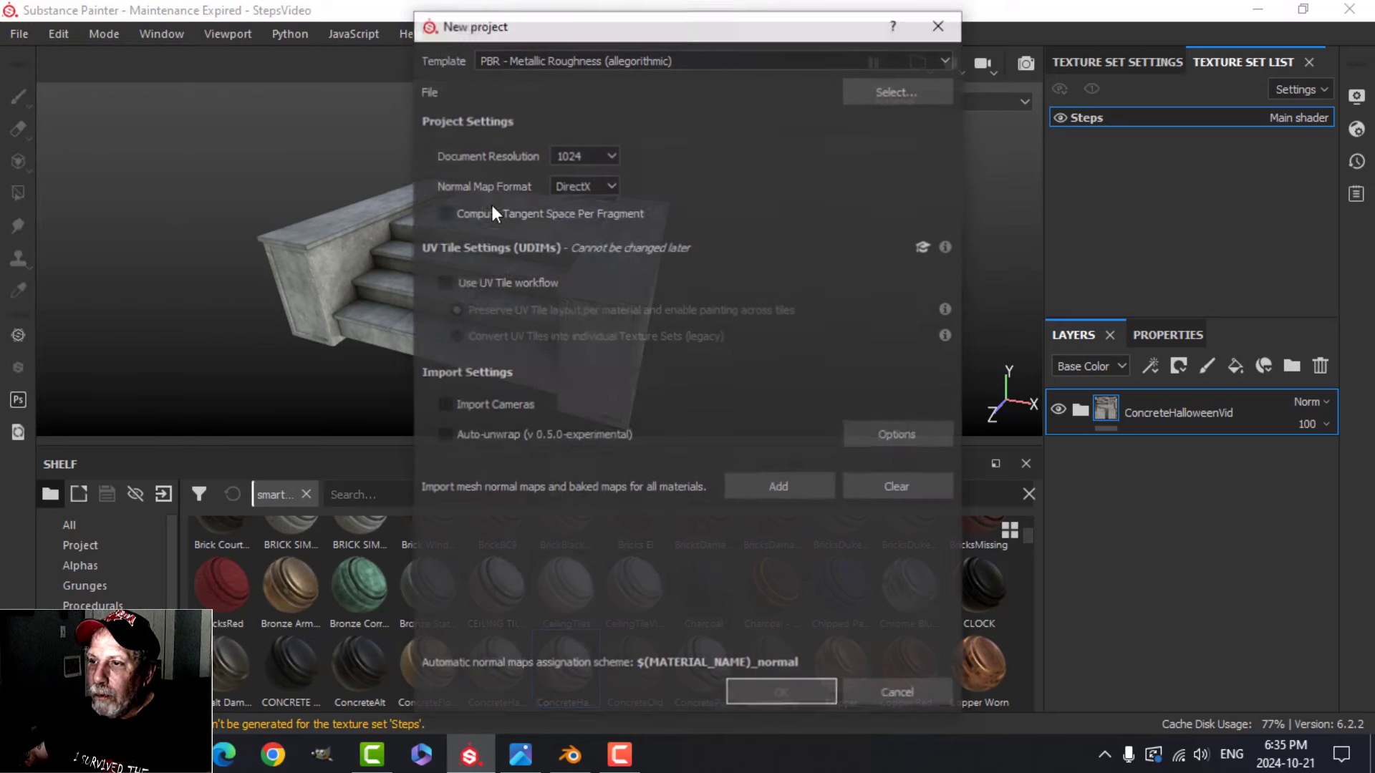
click(586, 185)
click(593, 217)
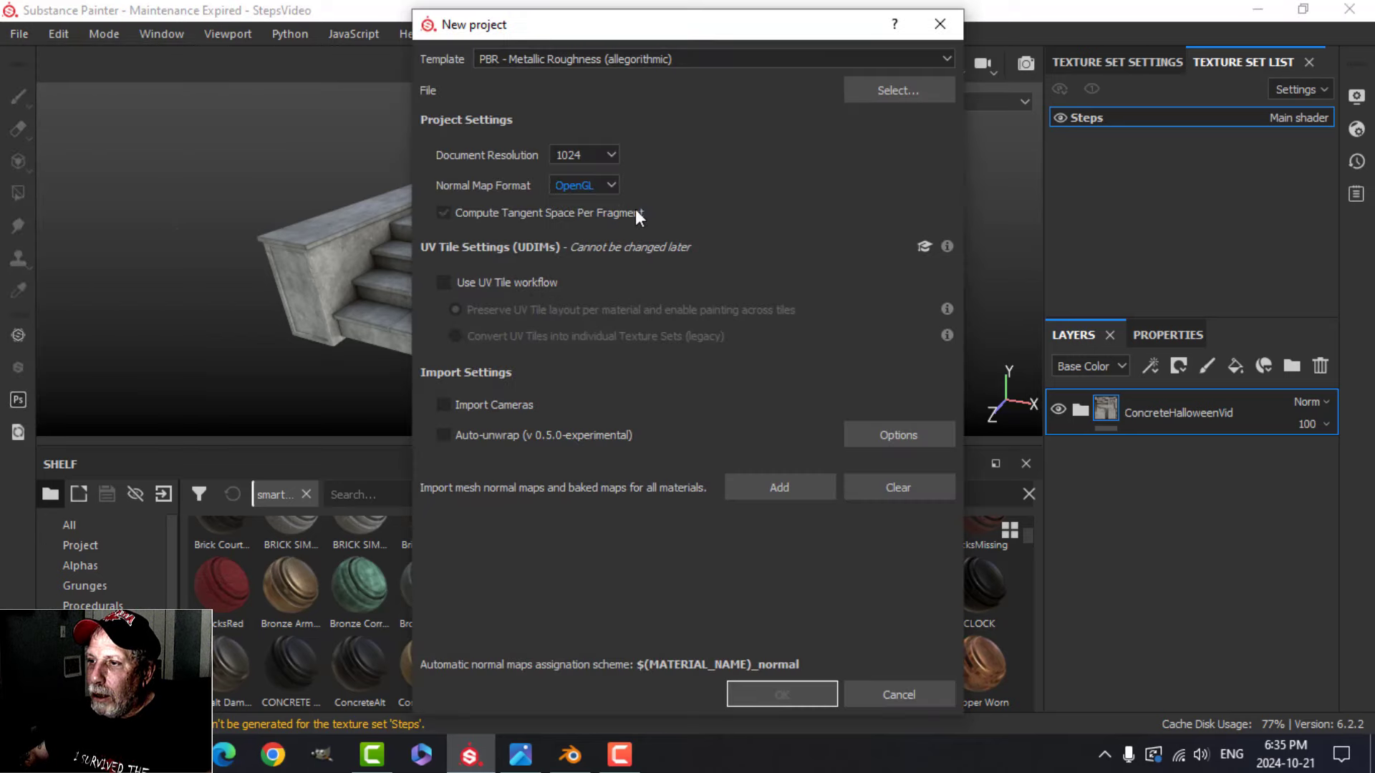
click(917, 90)
click(721, 180)
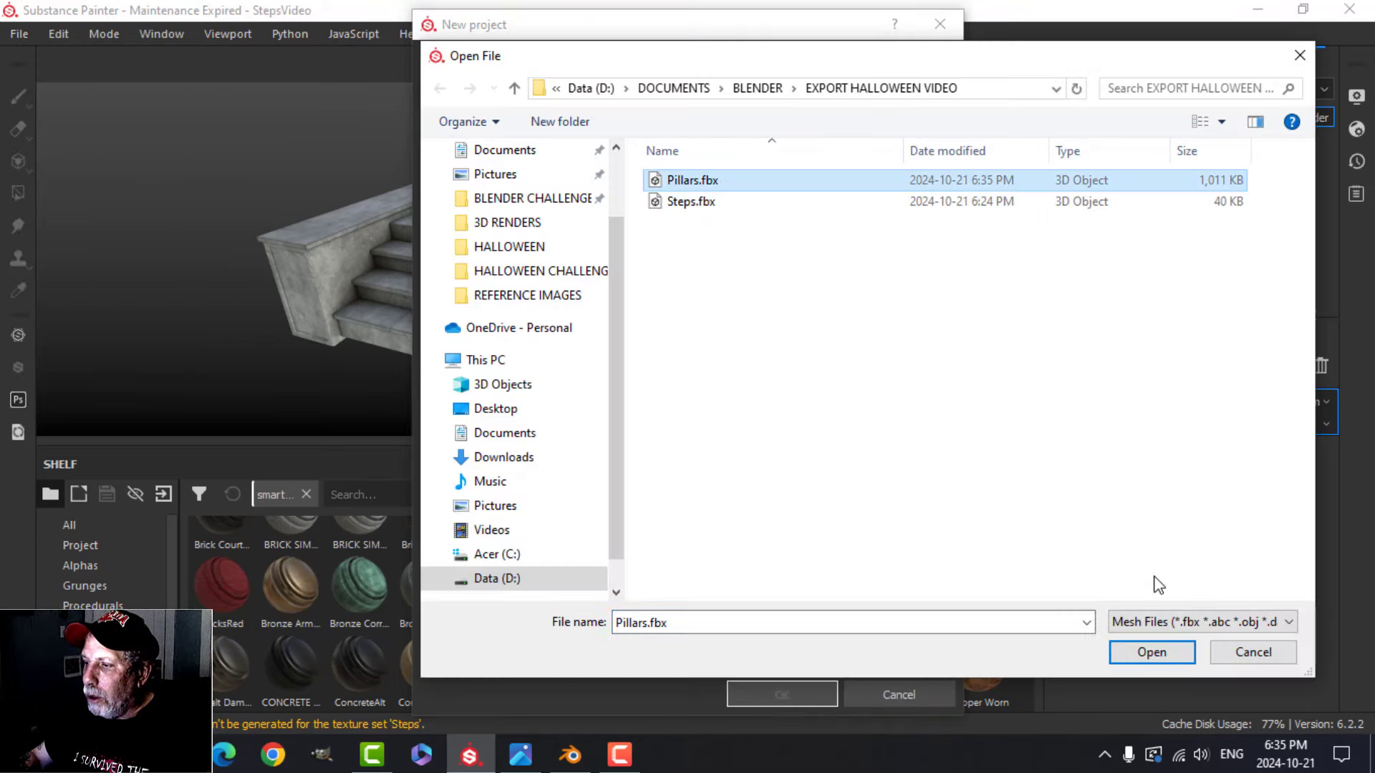
click(1151, 651)
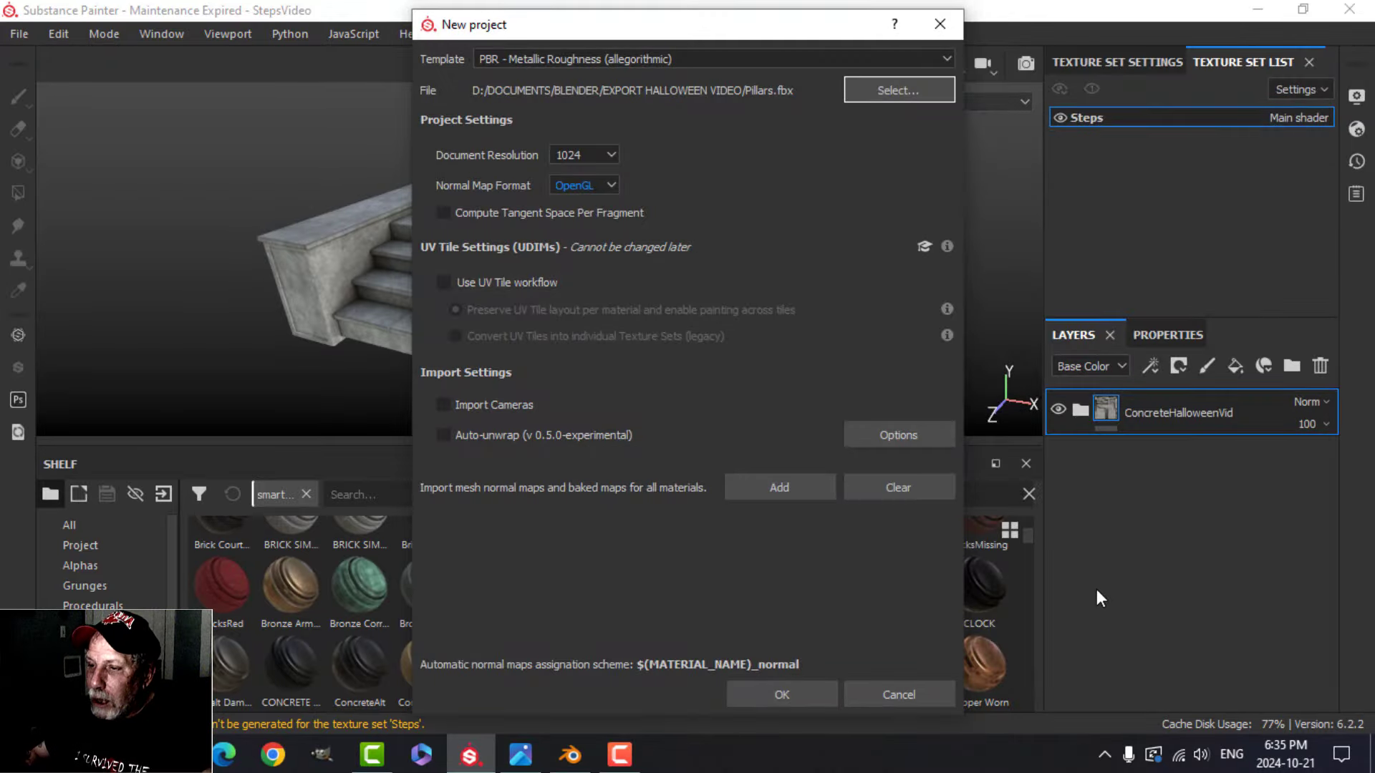
click(779, 694)
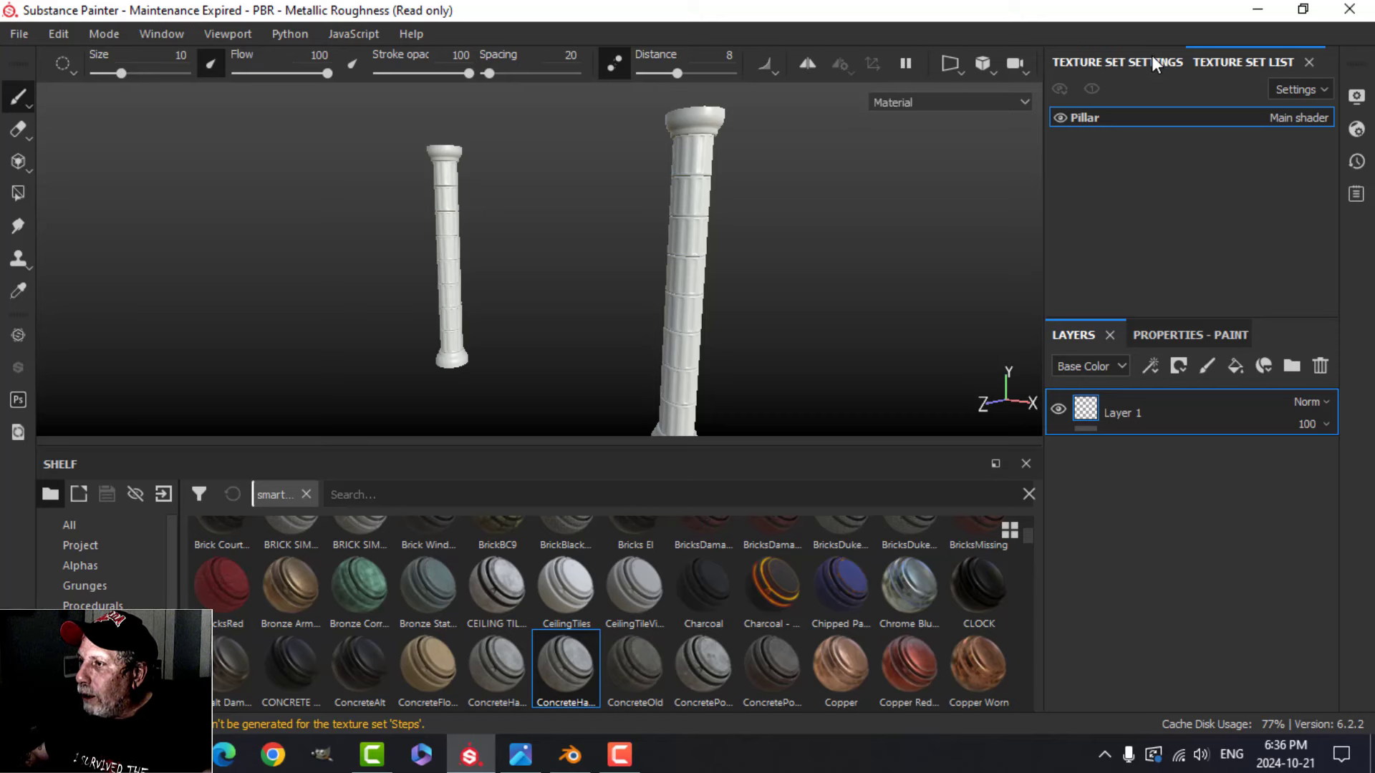
Step: Bake the Pillar texture set's mesh maps at an output size of 2048, excluding the ID and Thickness maps
click(1114, 64)
scroll(1196, 215, down, 3)
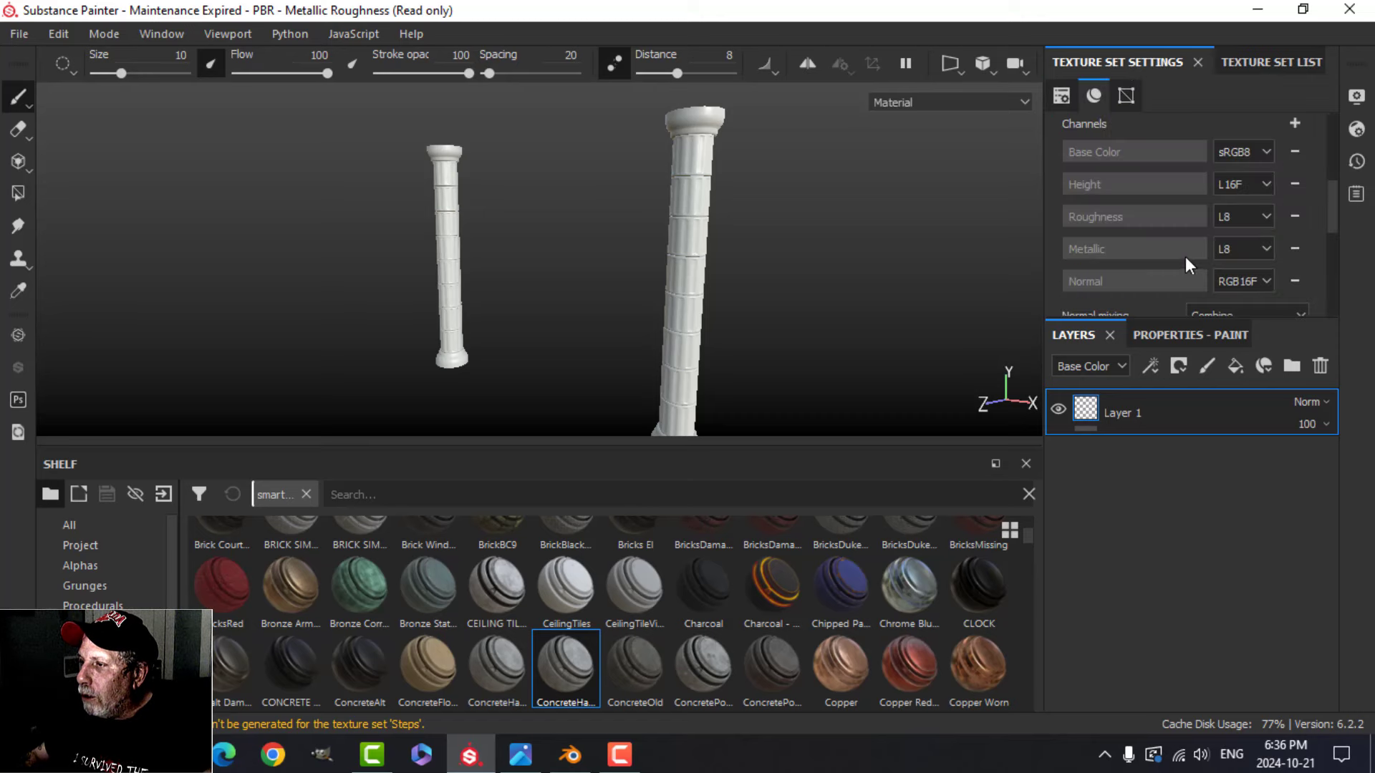
scroll(1185, 251, down, 3)
click(1230, 268)
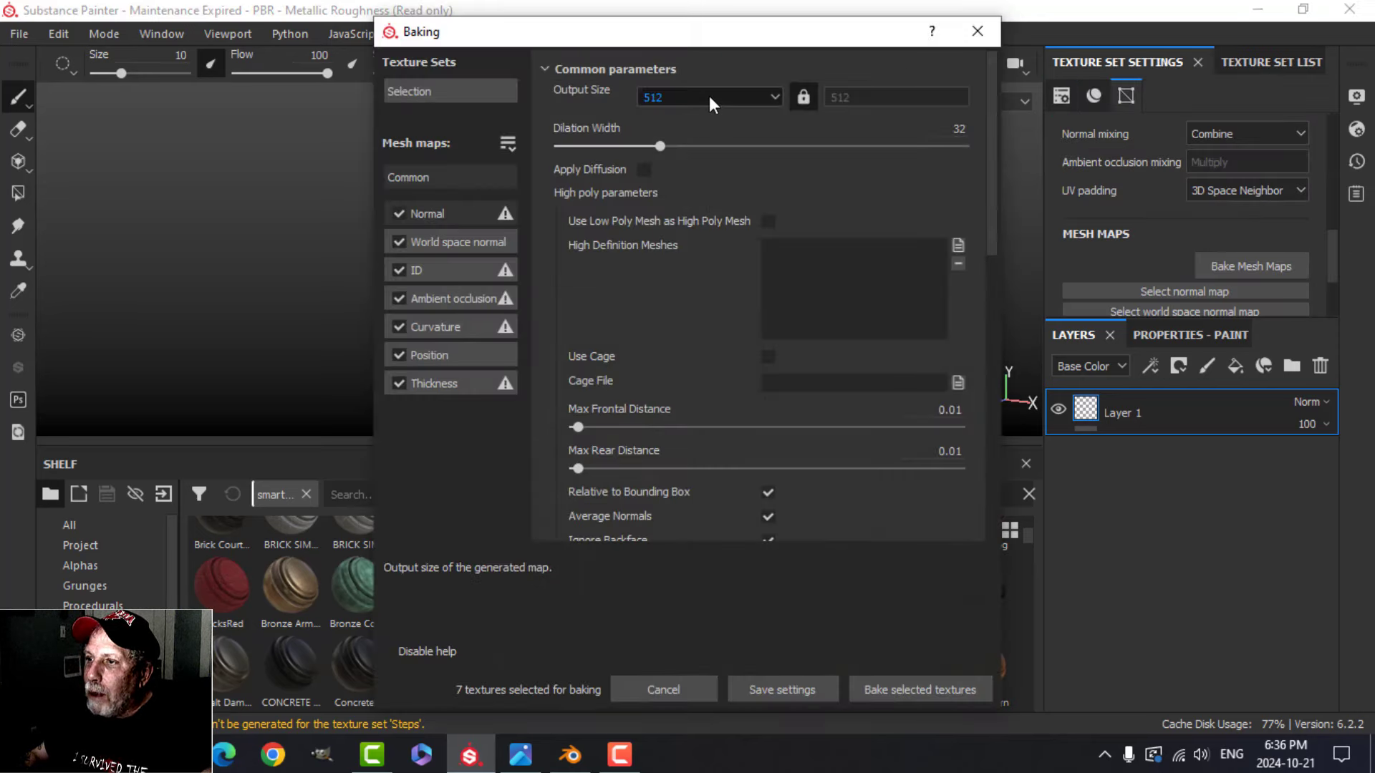
click(709, 96)
click(677, 190)
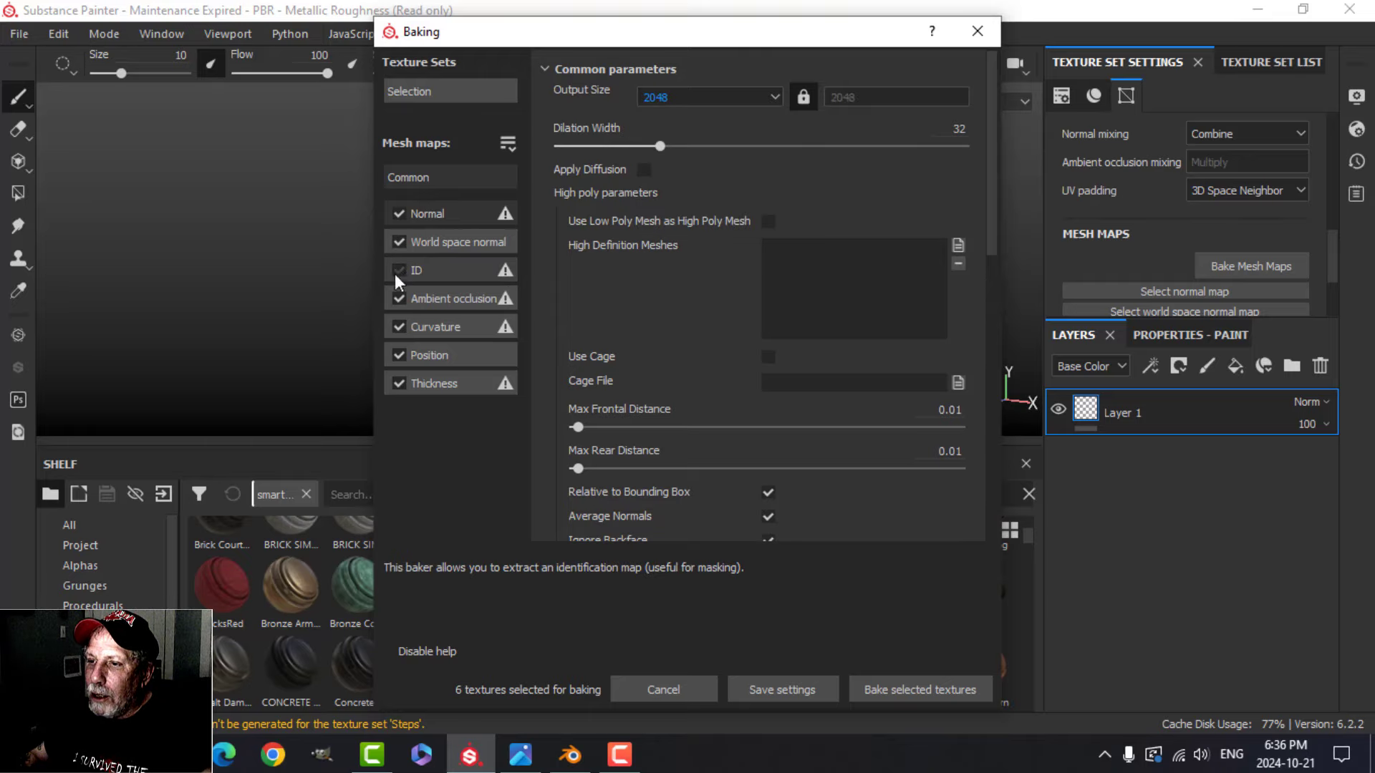
click(399, 383)
click(922, 692)
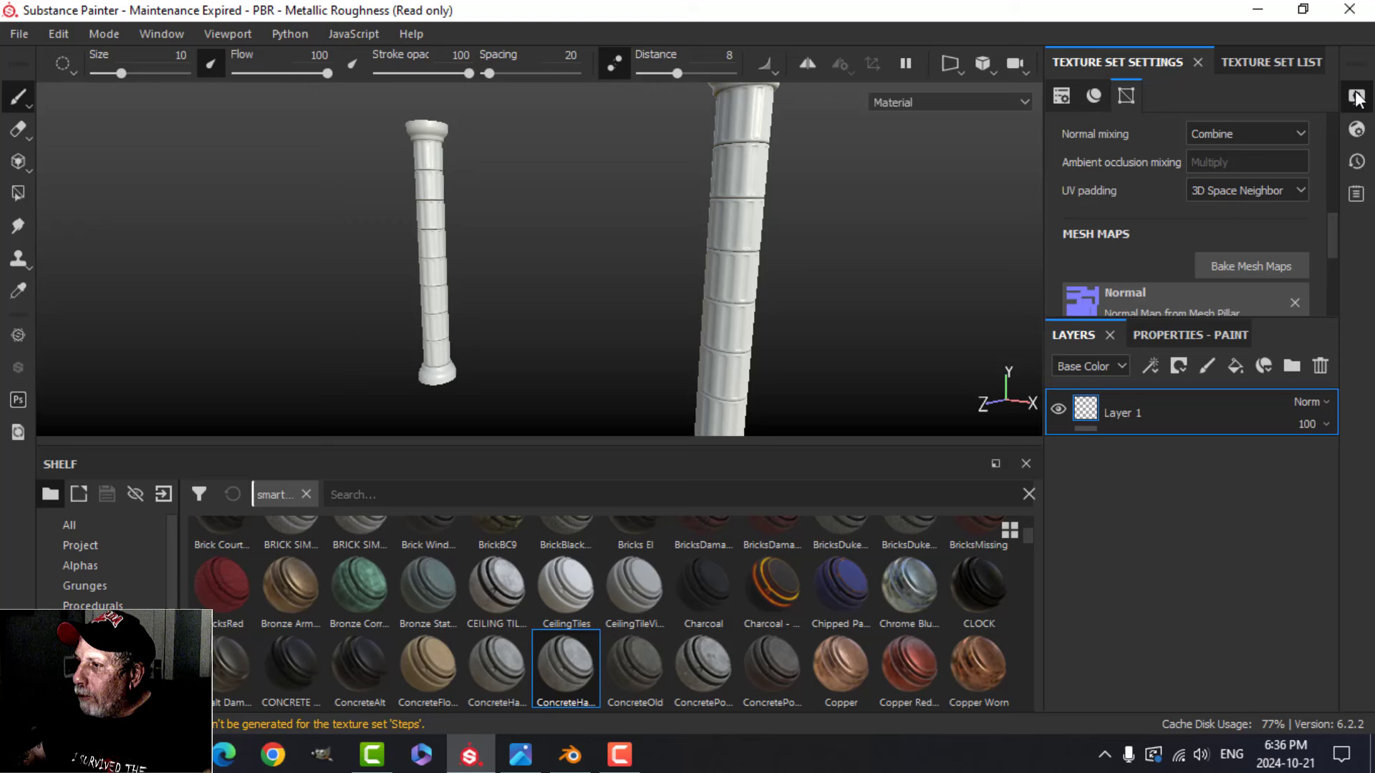
Step: Activate Temporal Anti-Aliasing in the display settings
click(1357, 96)
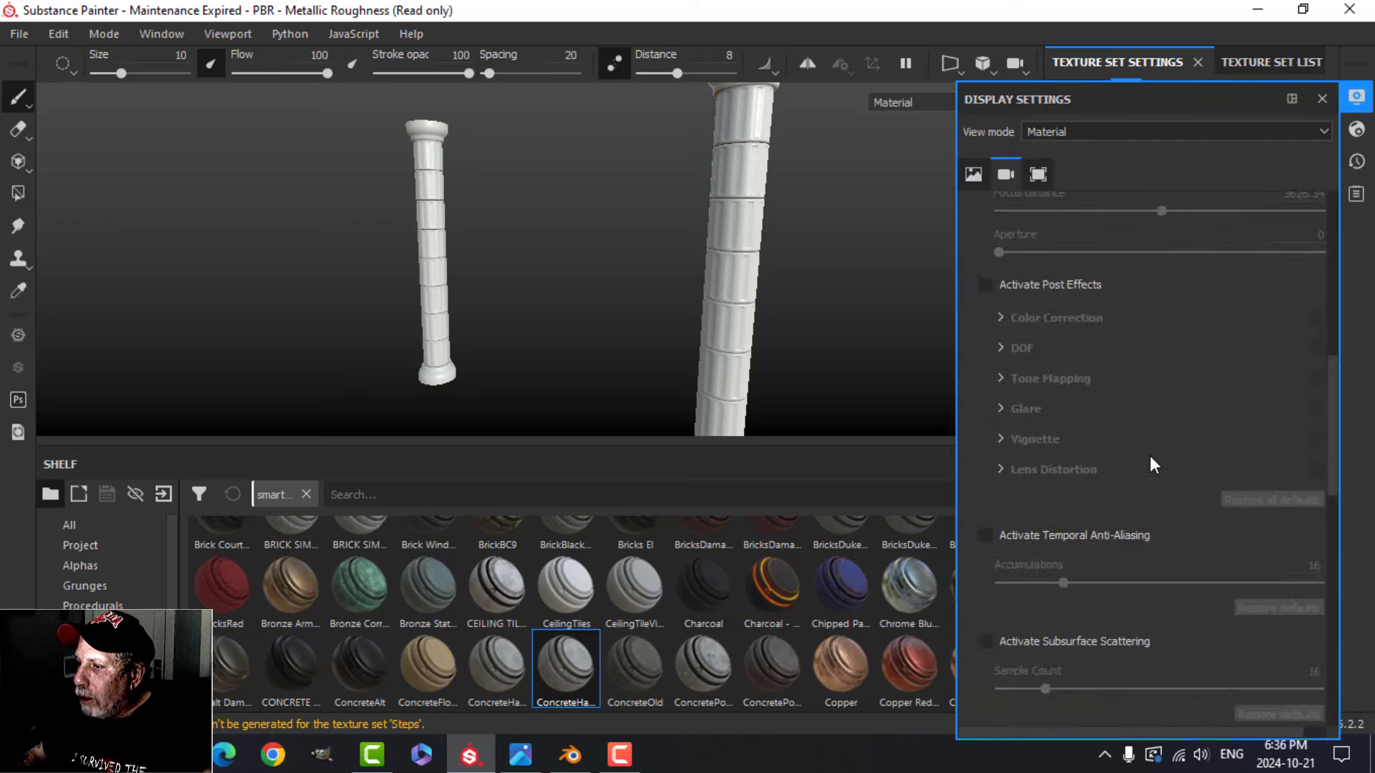
scroll(1150, 456, down, 5)
scroll(1137, 445, up, 1)
click(986, 232)
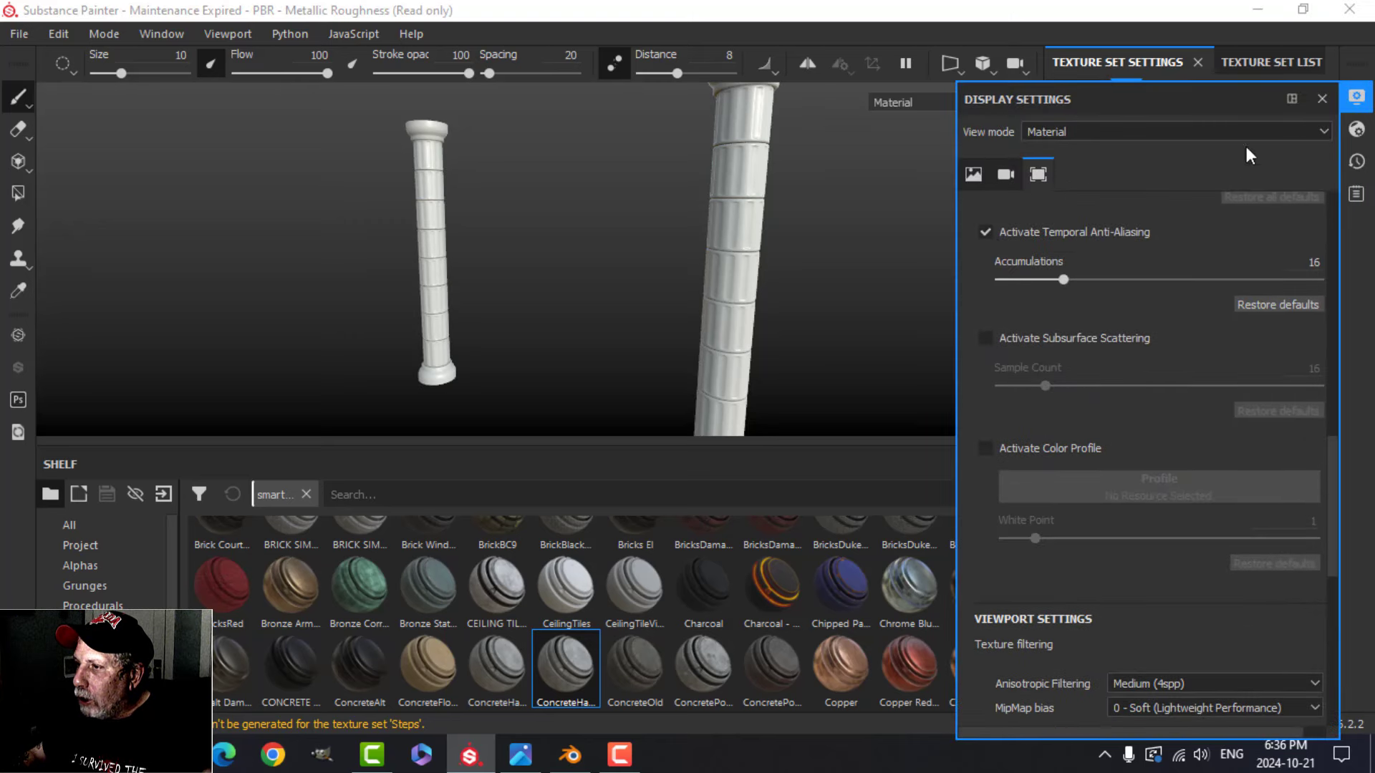
click(1322, 99)
Step: Replace the default paint layer with the ConcreteHalloweenVid smart material on the pillars
mouse_move(773, 307)
alt+mouse_down()
mouse_move(724, 332)
mouse_move(734, 295)
mouse_move(740, 344)
mouse_move(675, 209)
mouse_move(681, 273)
mouse_move(715, 258)
mouse_move(712, 344)
mouse_move(657, 320)
mouse_move(660, 338)
alt+mouse_up()
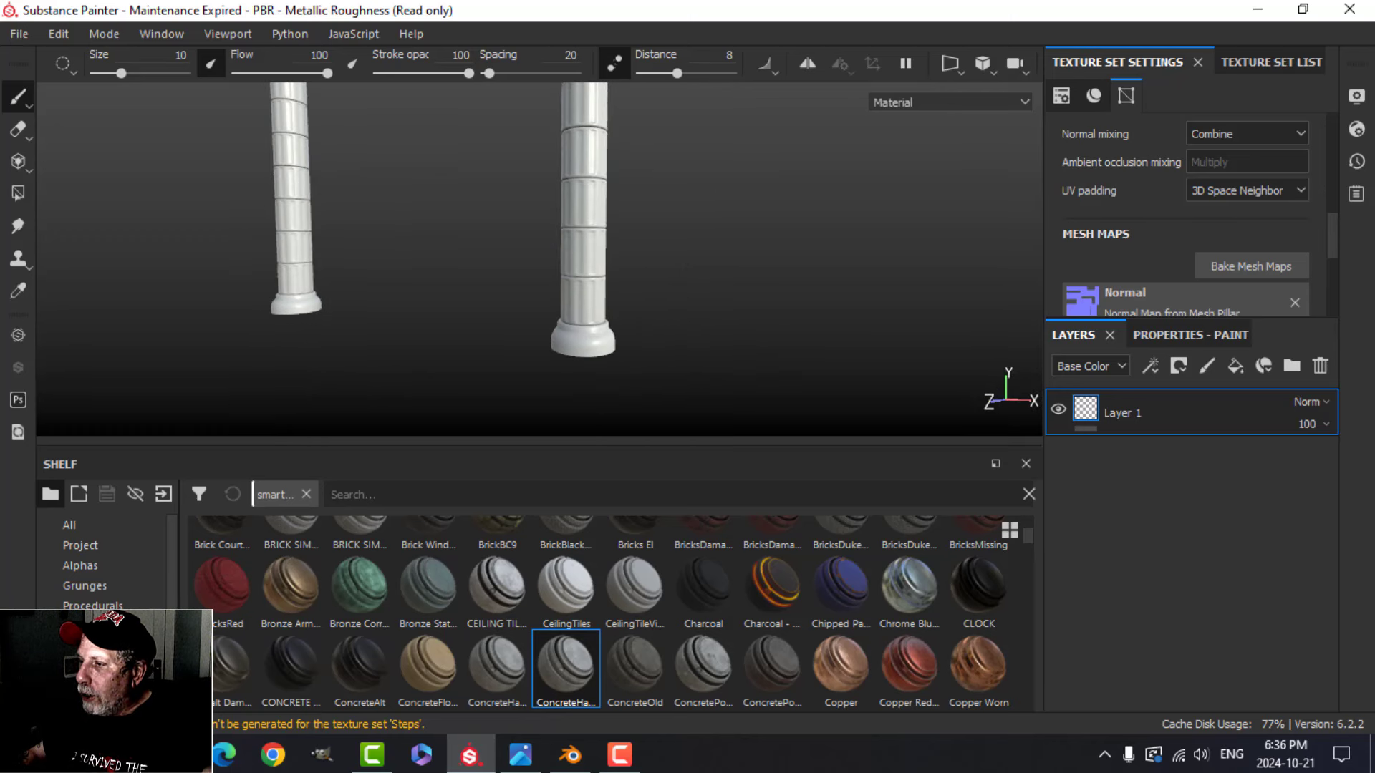
click(1321, 368)
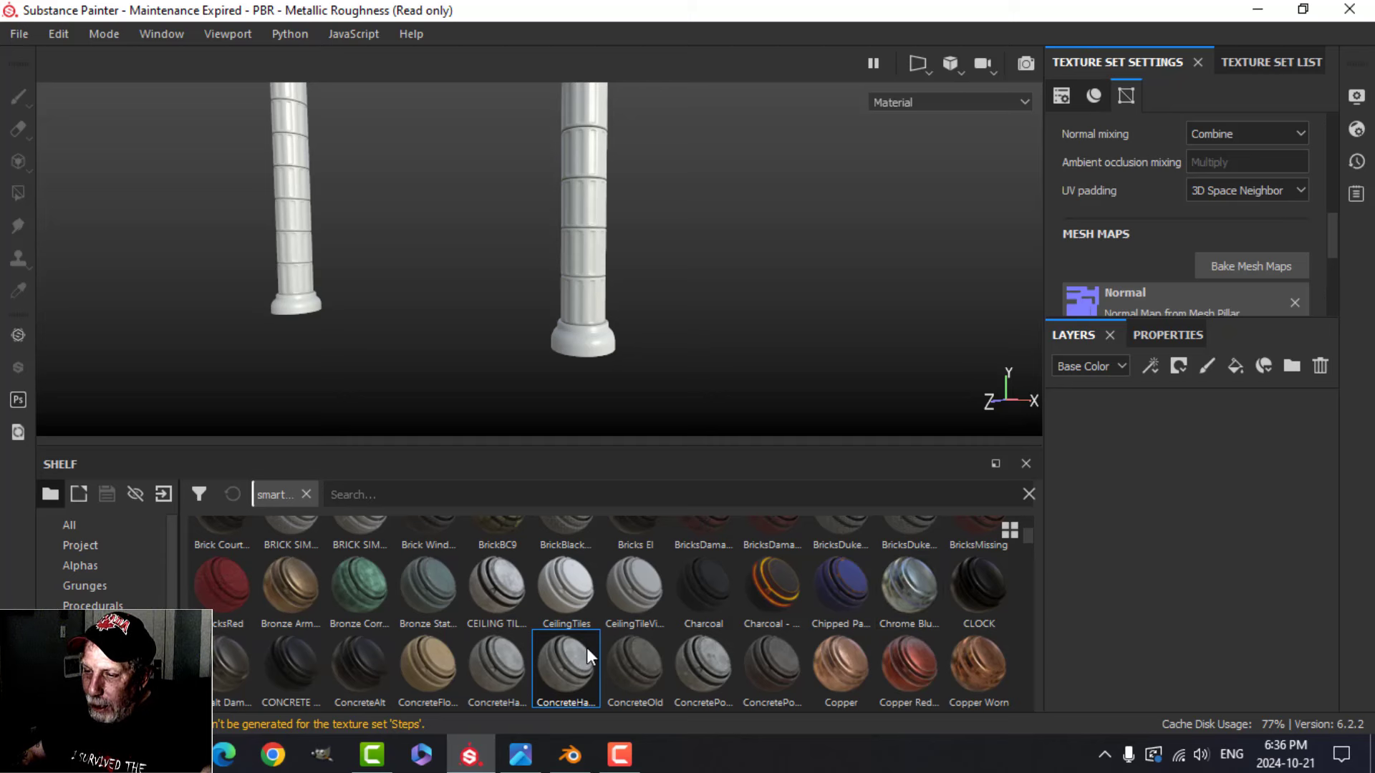
drag(559, 668, 1240, 486)
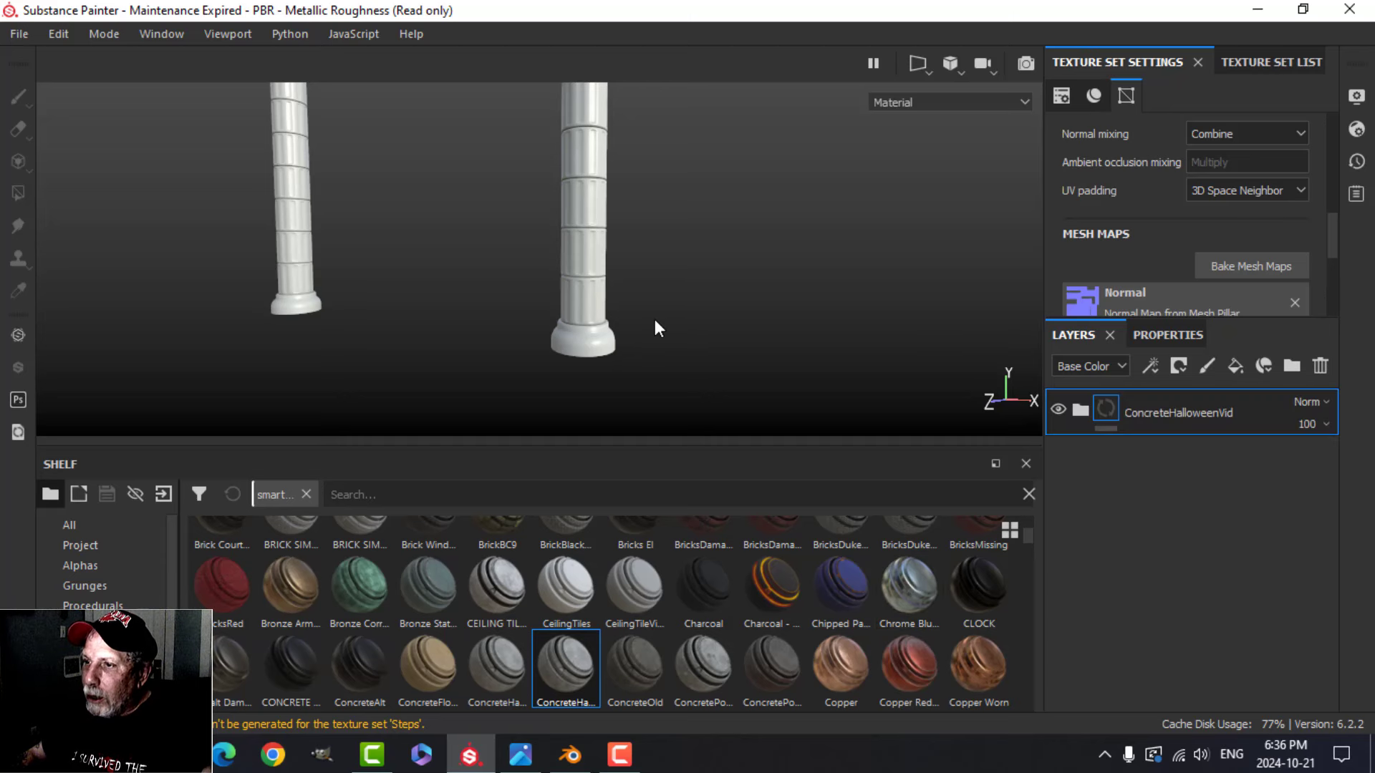
scroll(651, 320, up, 4)
alt+middle_drag(658, 286, 664, 360)
alt+drag(663, 360, 618, 185)
alt+middle_drag(618, 185, 530, 294)
Step: Expand the ConcreteHalloweenVid folder and rename the "dirt copy 1" layer to "edges"
click(1079, 412)
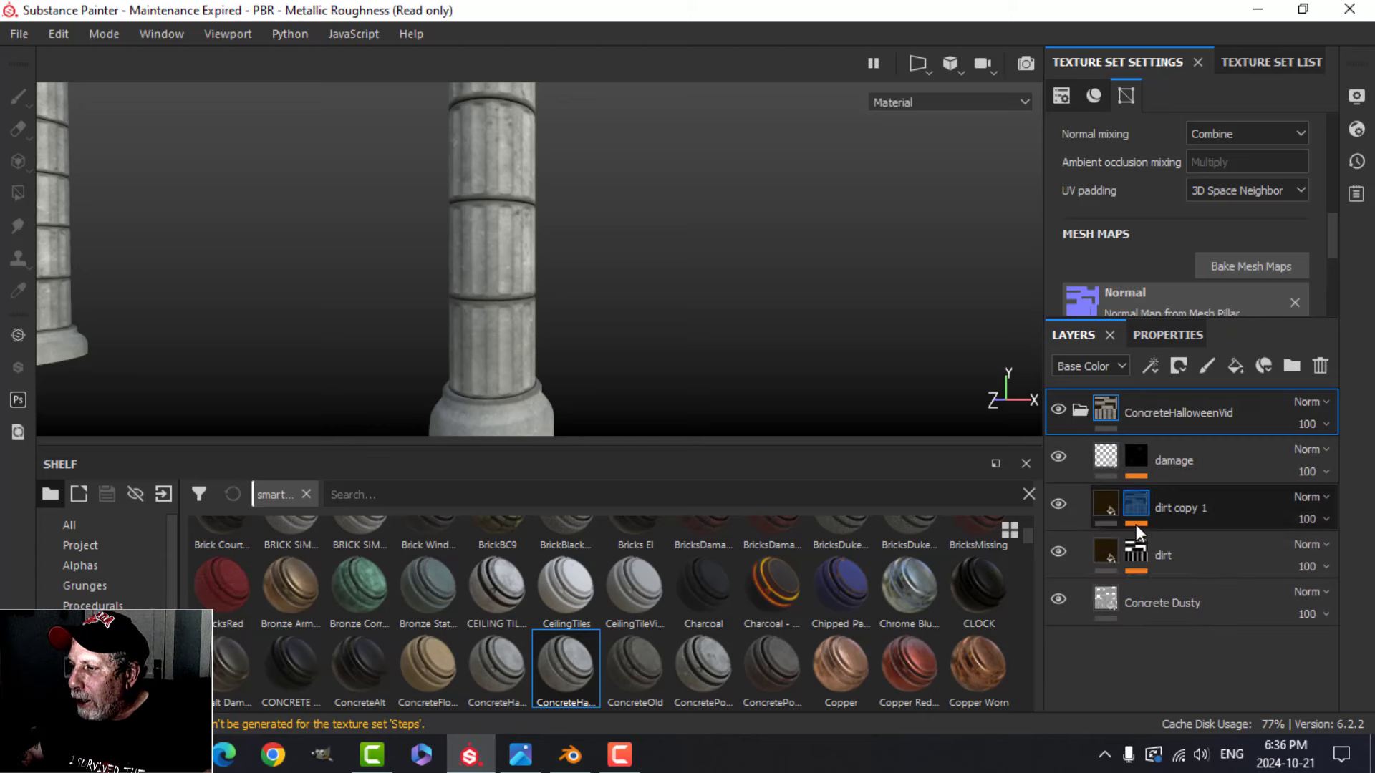
double_click(1184, 509)
text(edges)
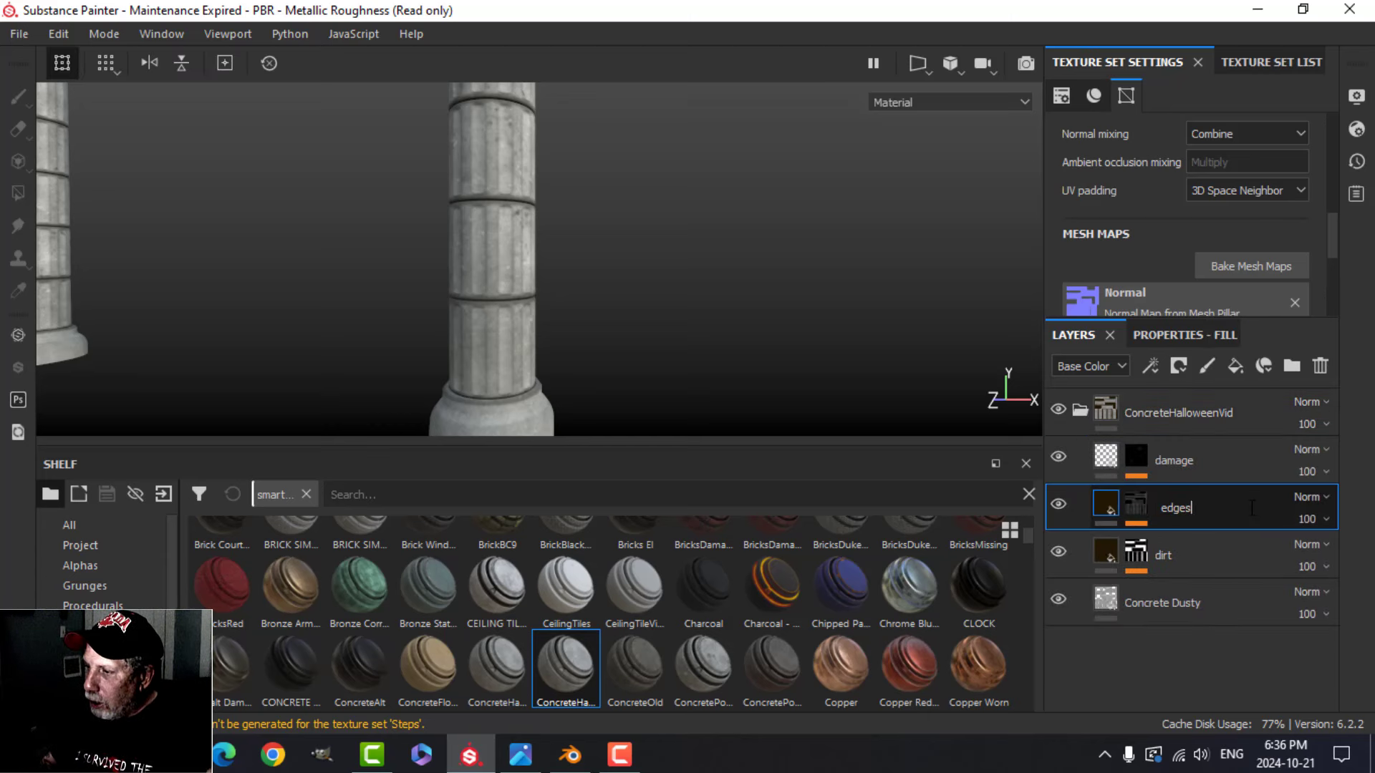
key(Return)
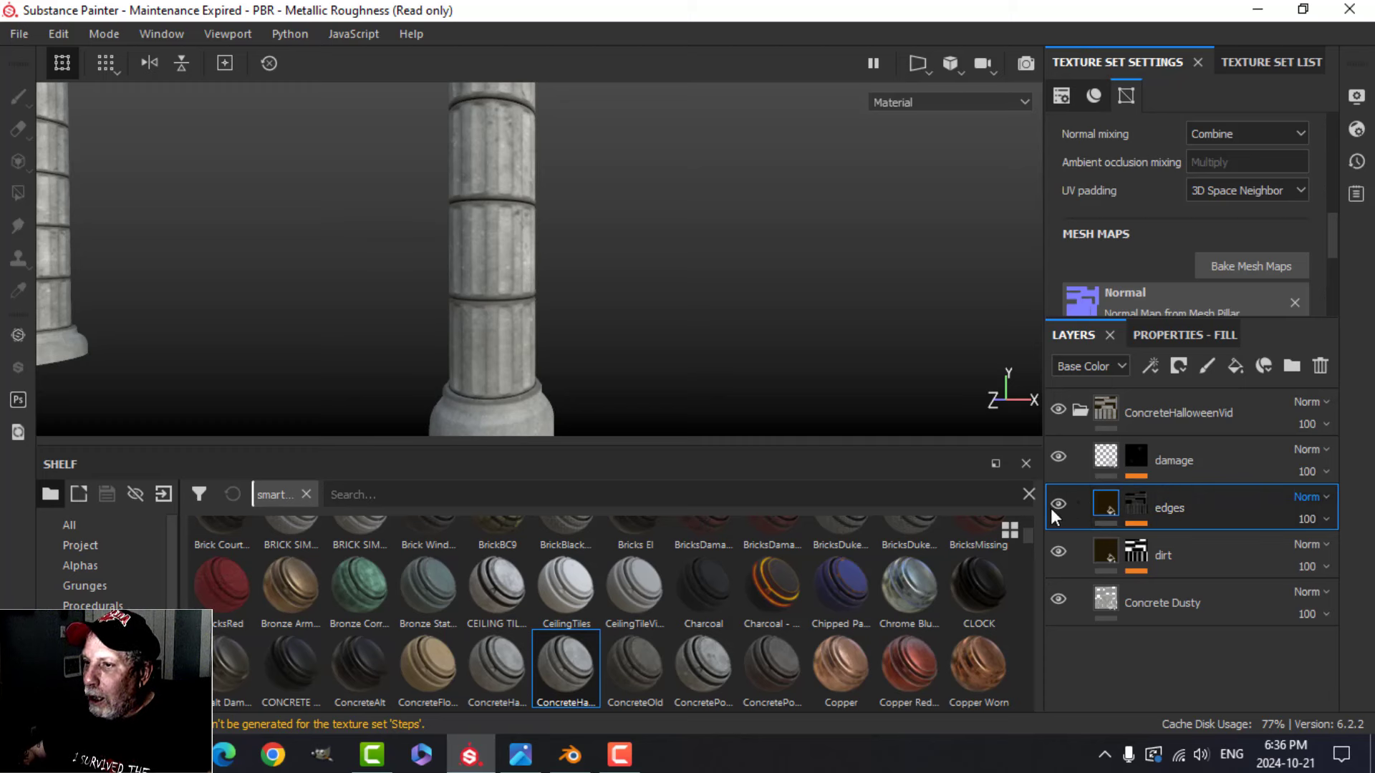
Step: Toggle the edges layer to compare its effect and set its Metal Edge Wear generator's Wear Level to 0.72
click(1058, 505)
click(1058, 504)
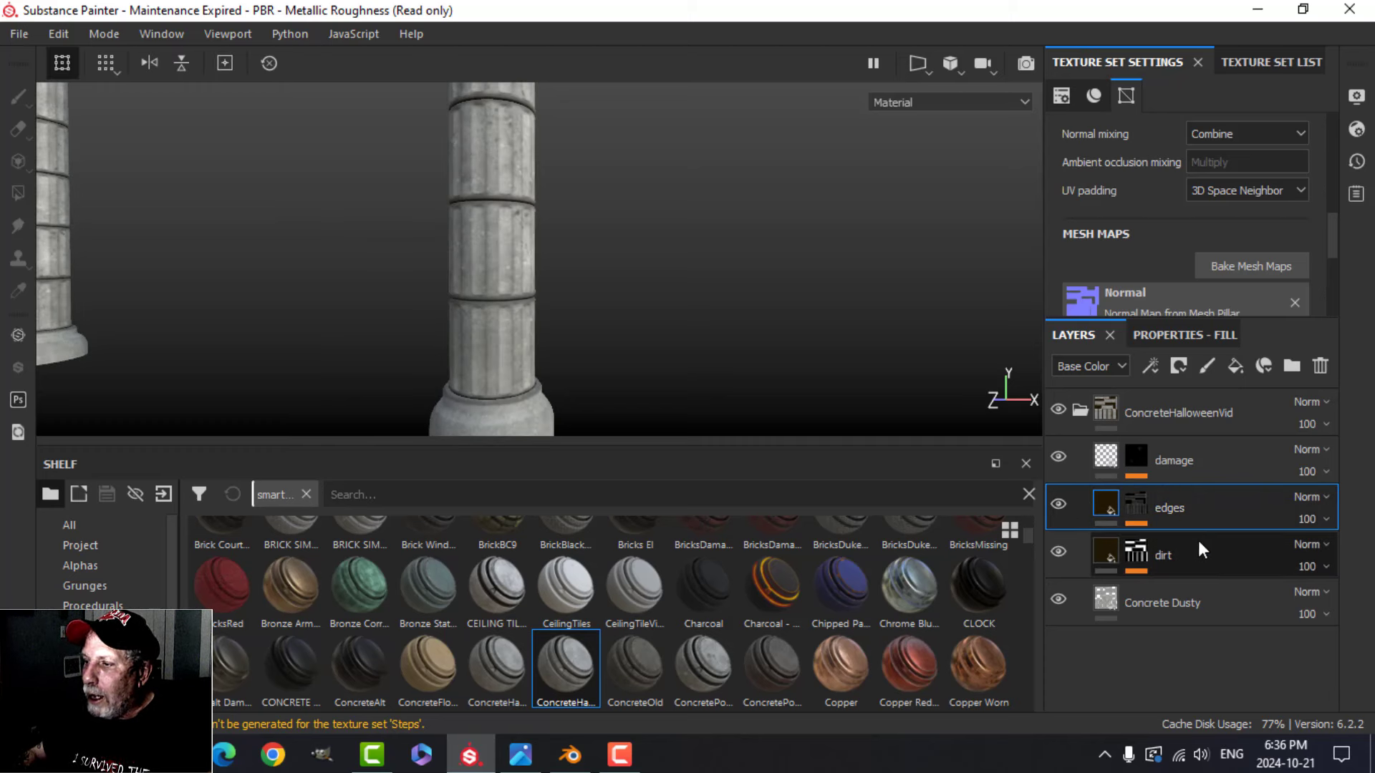
click(1136, 506)
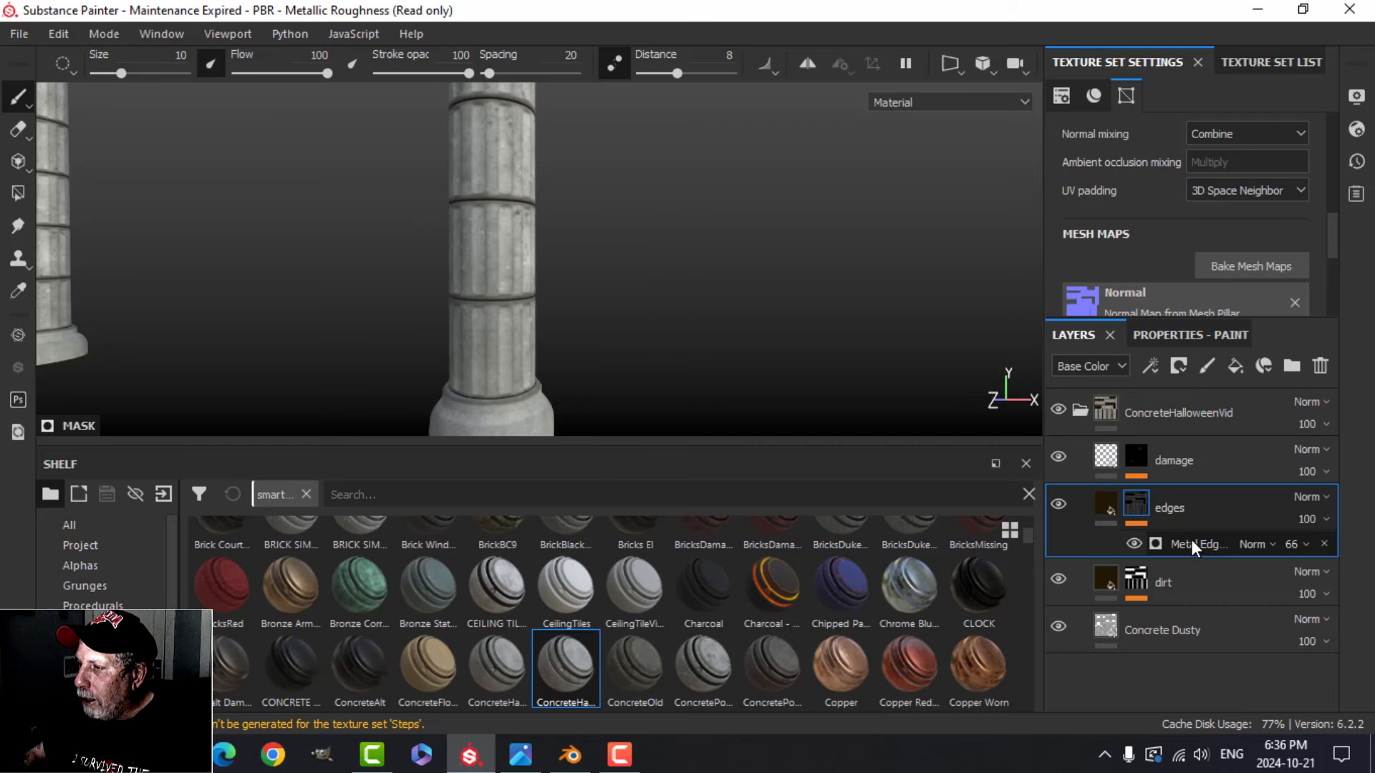
click(1194, 546)
scroll(1180, 475, up, 3)
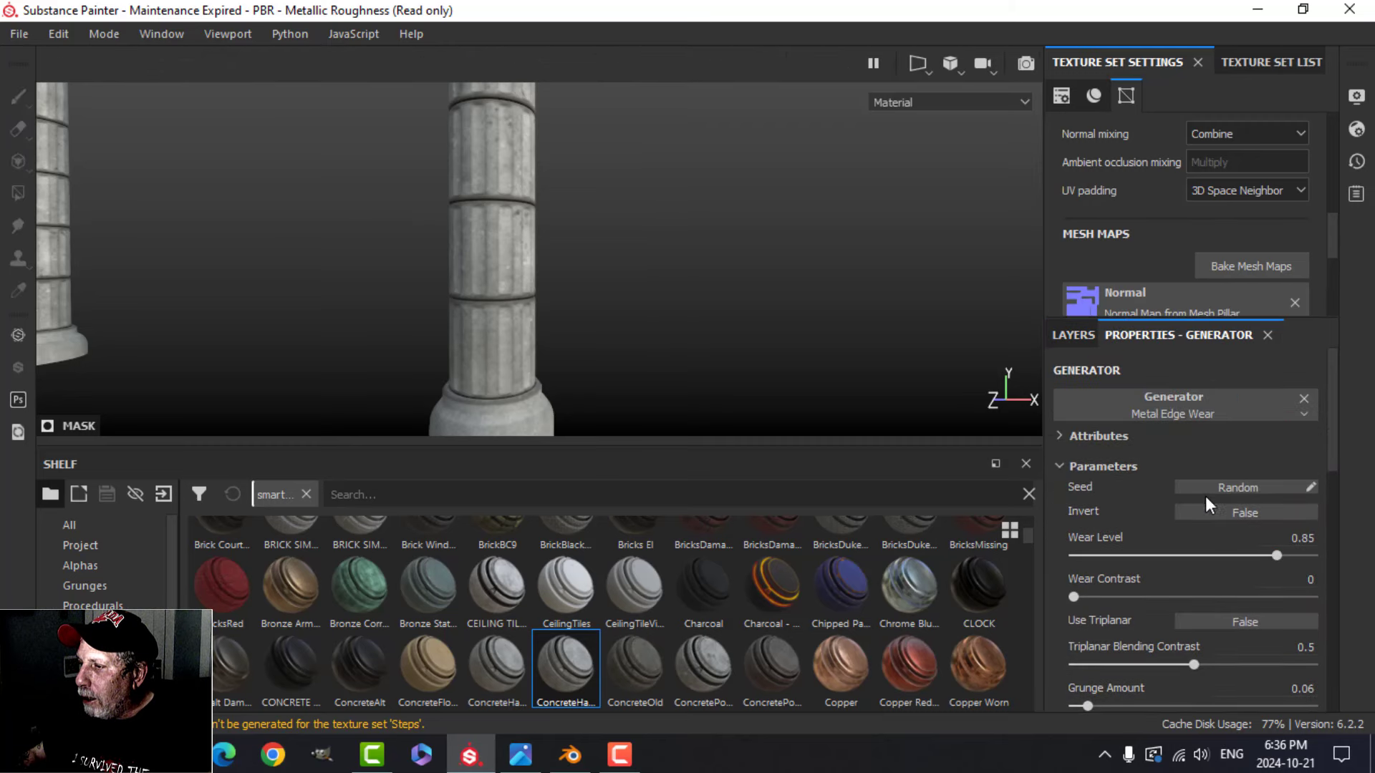
drag(1273, 555, 1247, 555)
Step: Check both pillars from a distance and save the project as Pillars
scroll(469, 245, down, 4)
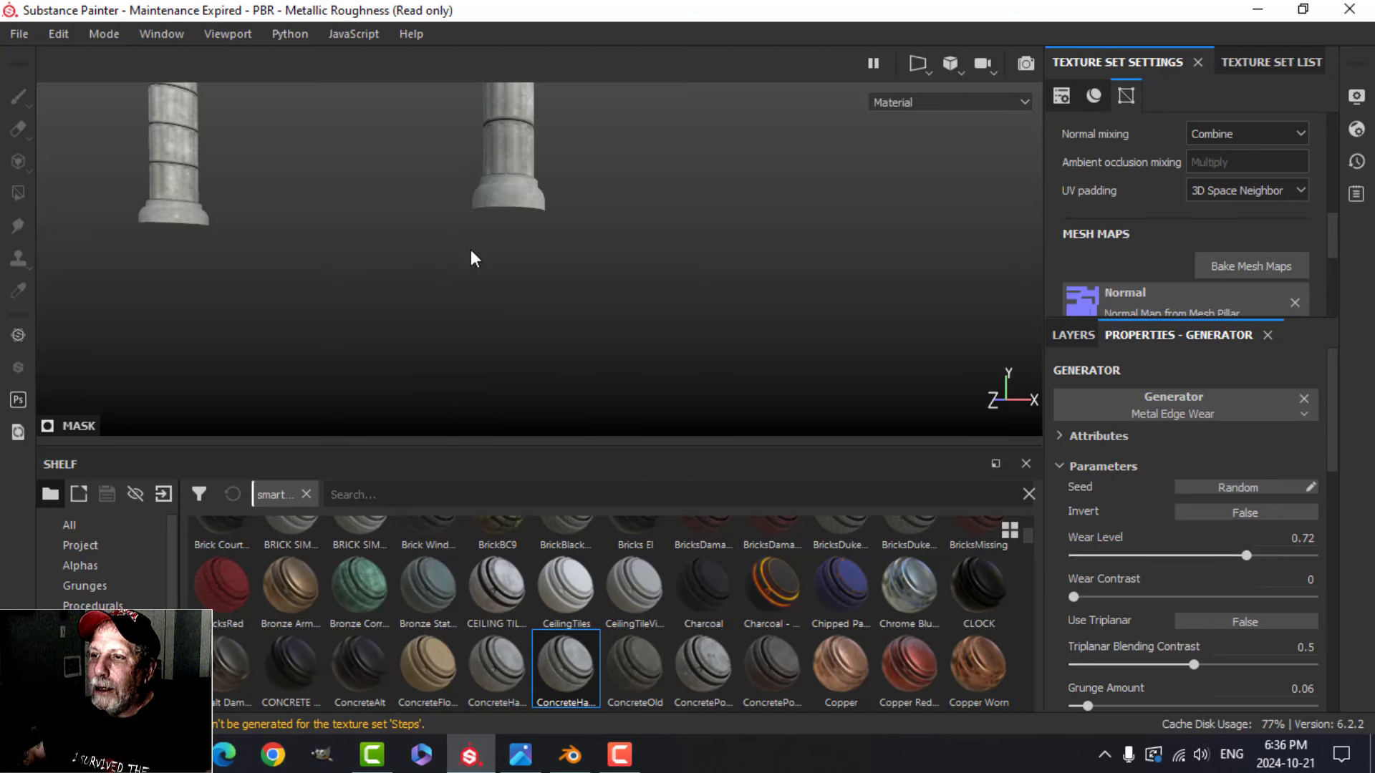
alt+middle_drag(469, 244, 535, 313)
alt+drag(564, 235, 624, 308)
mouse_move(599, 274)
alt+mouse_down()
mouse_move(592, 292)
mouse_move(601, 282)
mouse_move(580, 263)
alt+mouse_up()
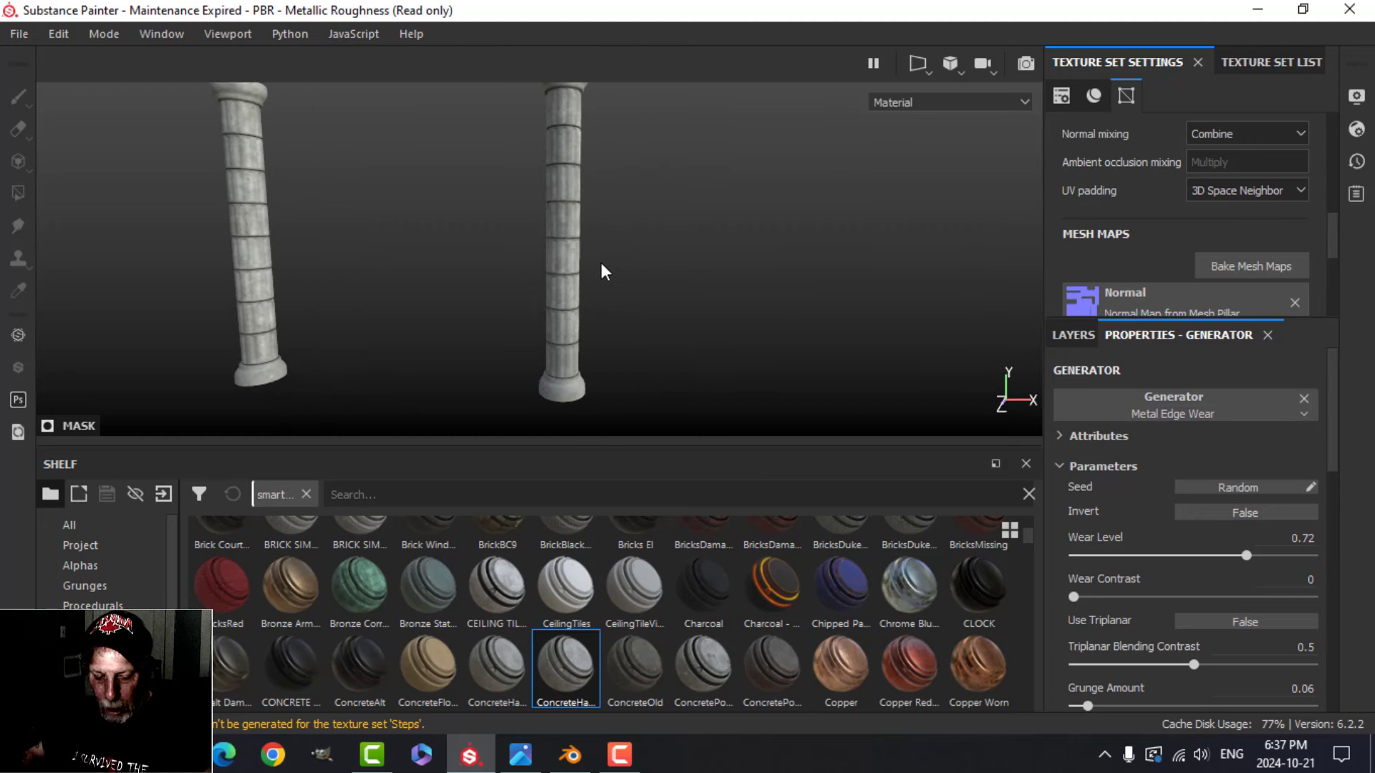
click(19, 33)
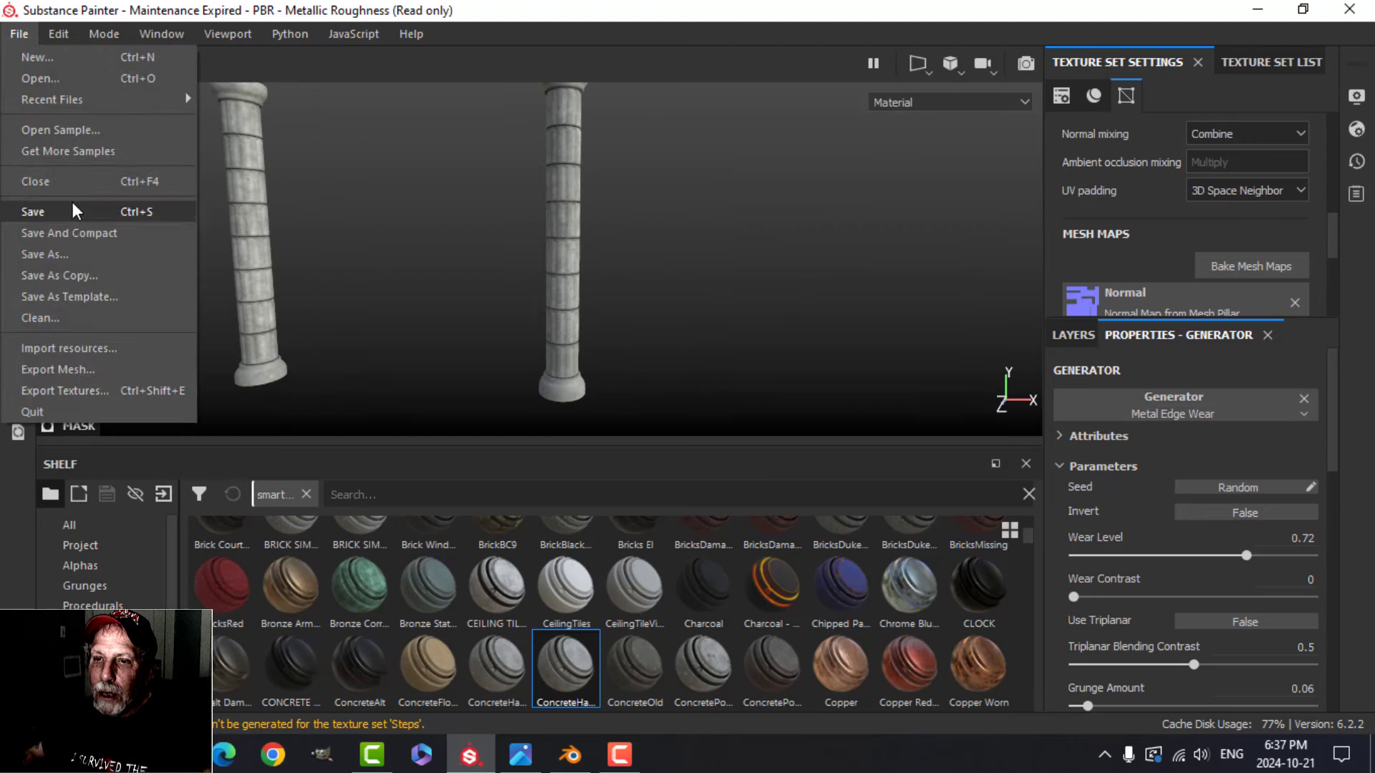
click(72, 251)
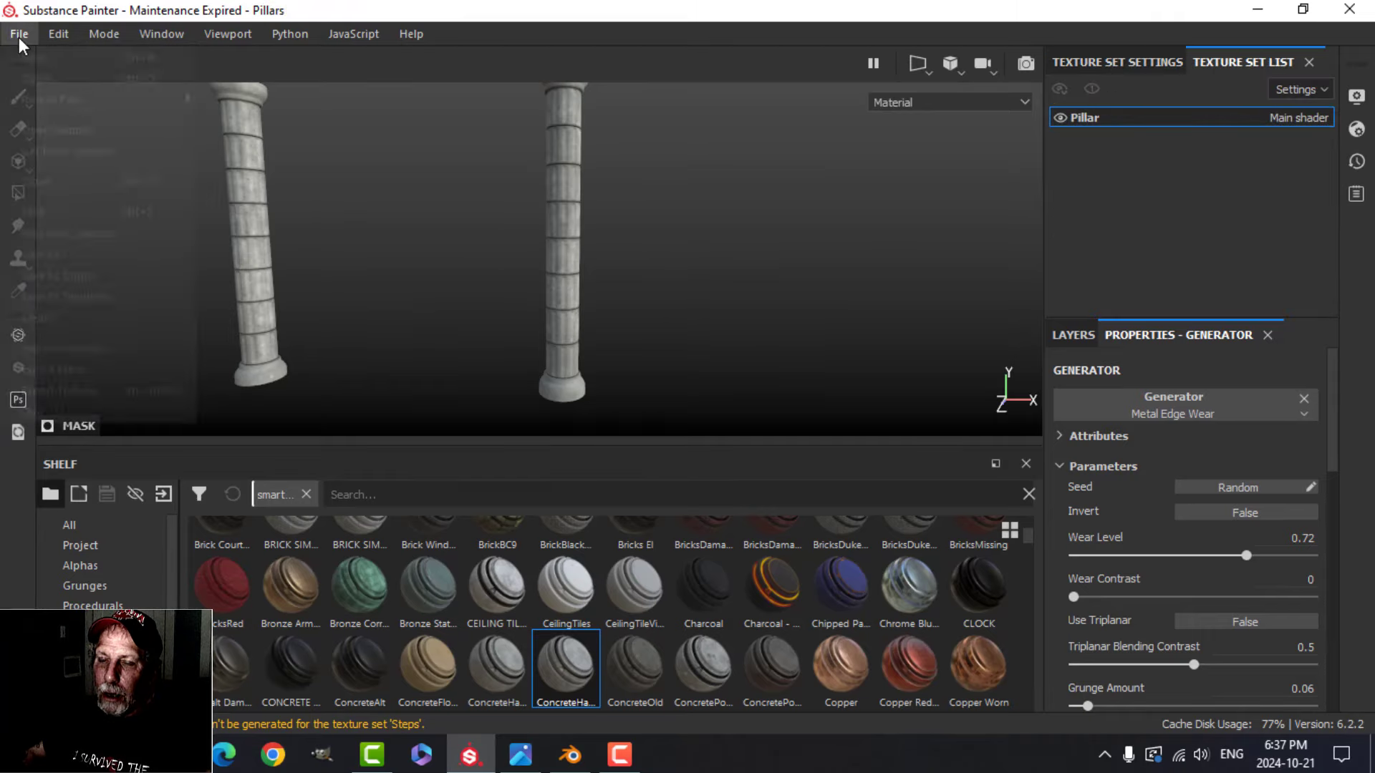
click(19, 34)
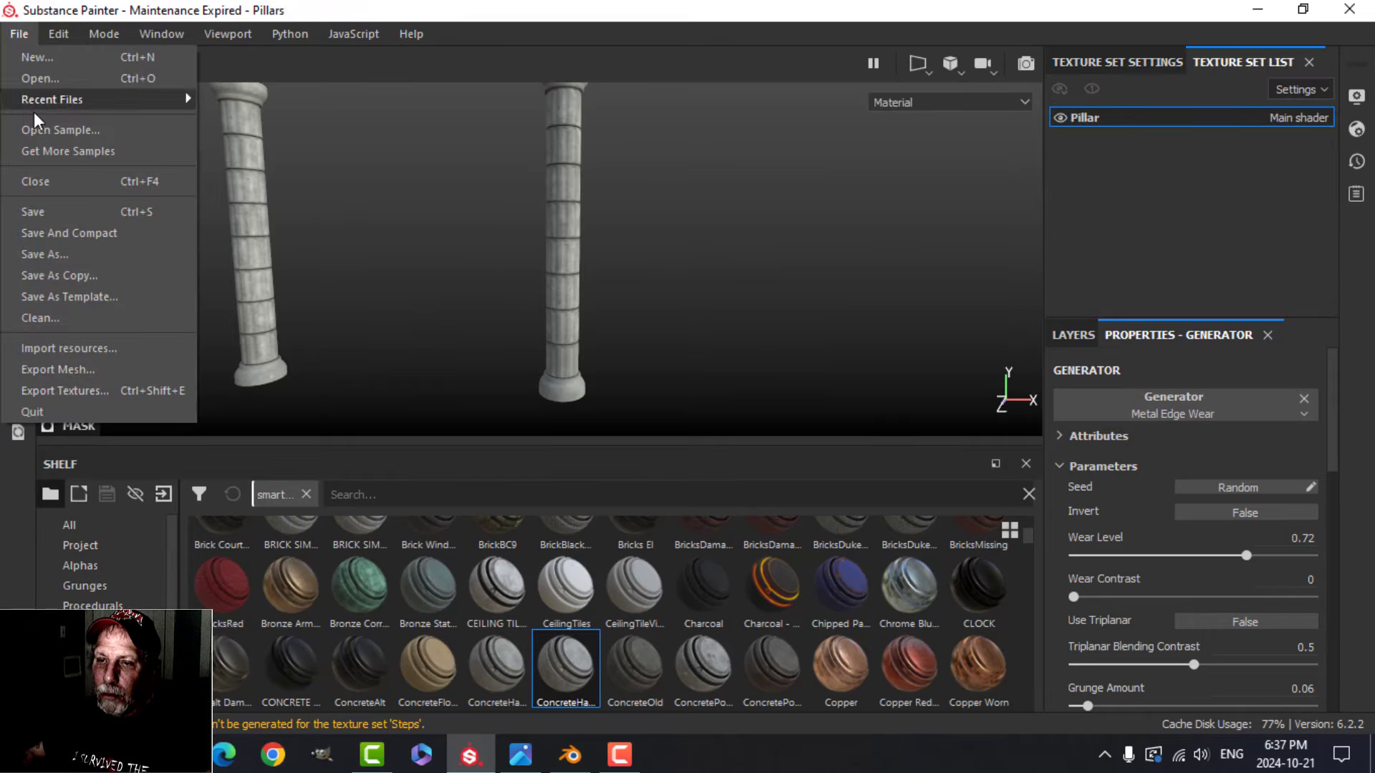
click(72, 391)
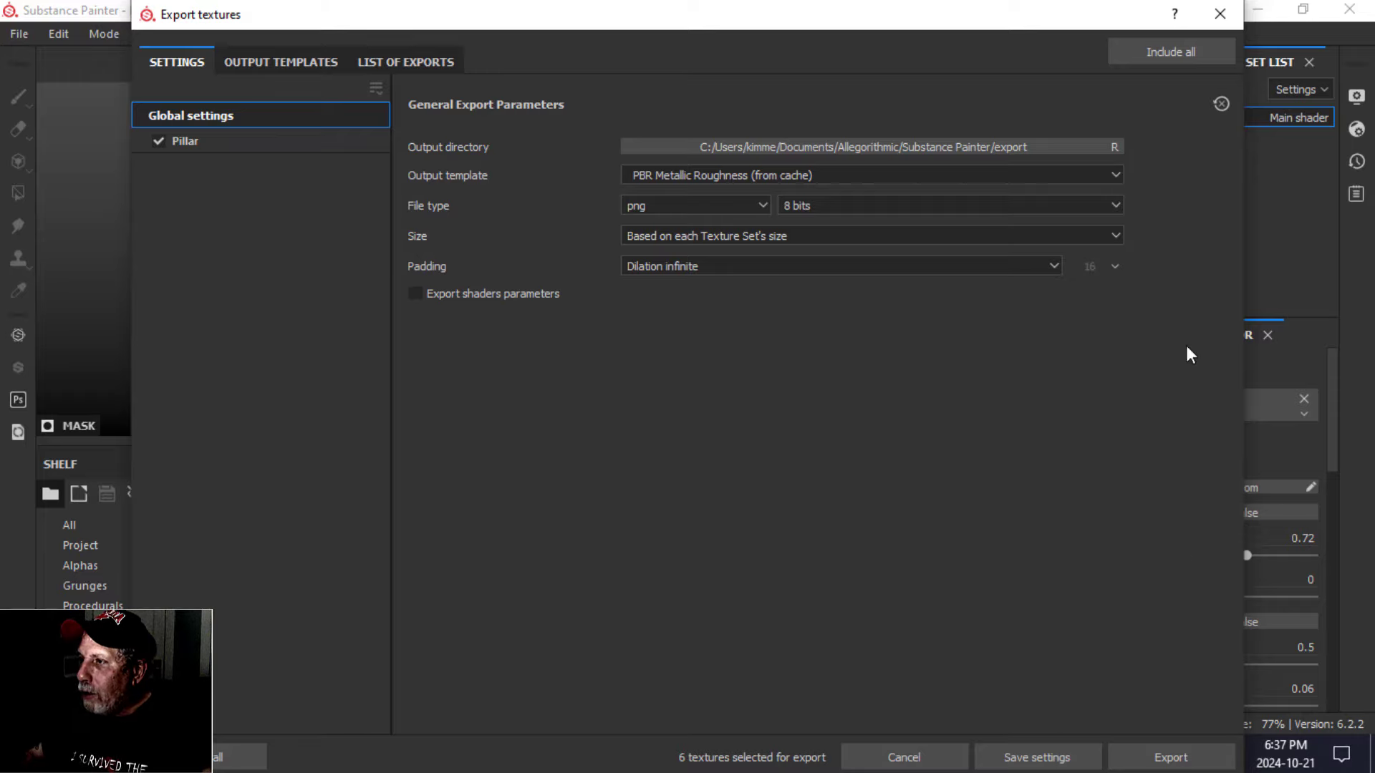
click(1219, 14)
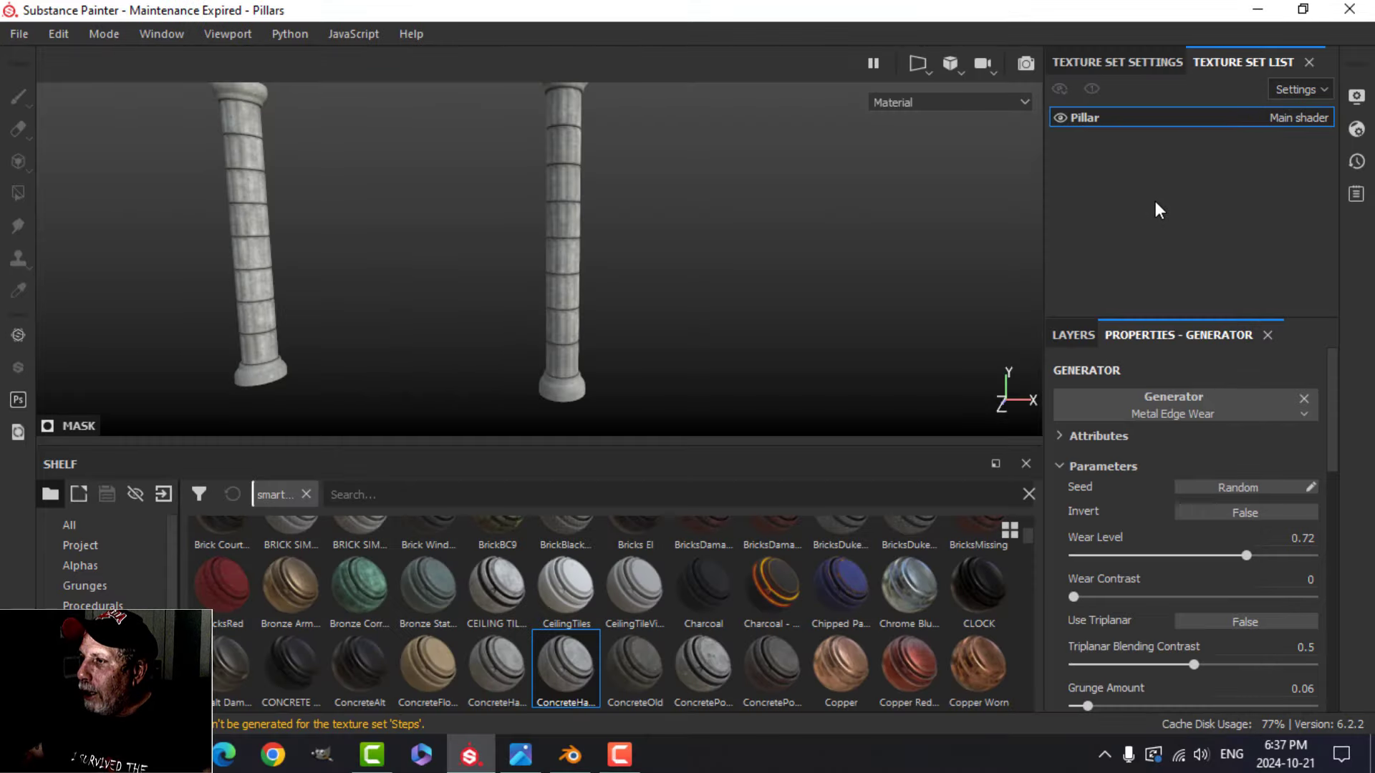
Step: Review the Pillar texture set's general properties, including its size, and inspect the concrete on the pillars up close
click(1135, 64)
alt+drag(449, 149, 579, 171)
scroll(1149, 212, up, 5)
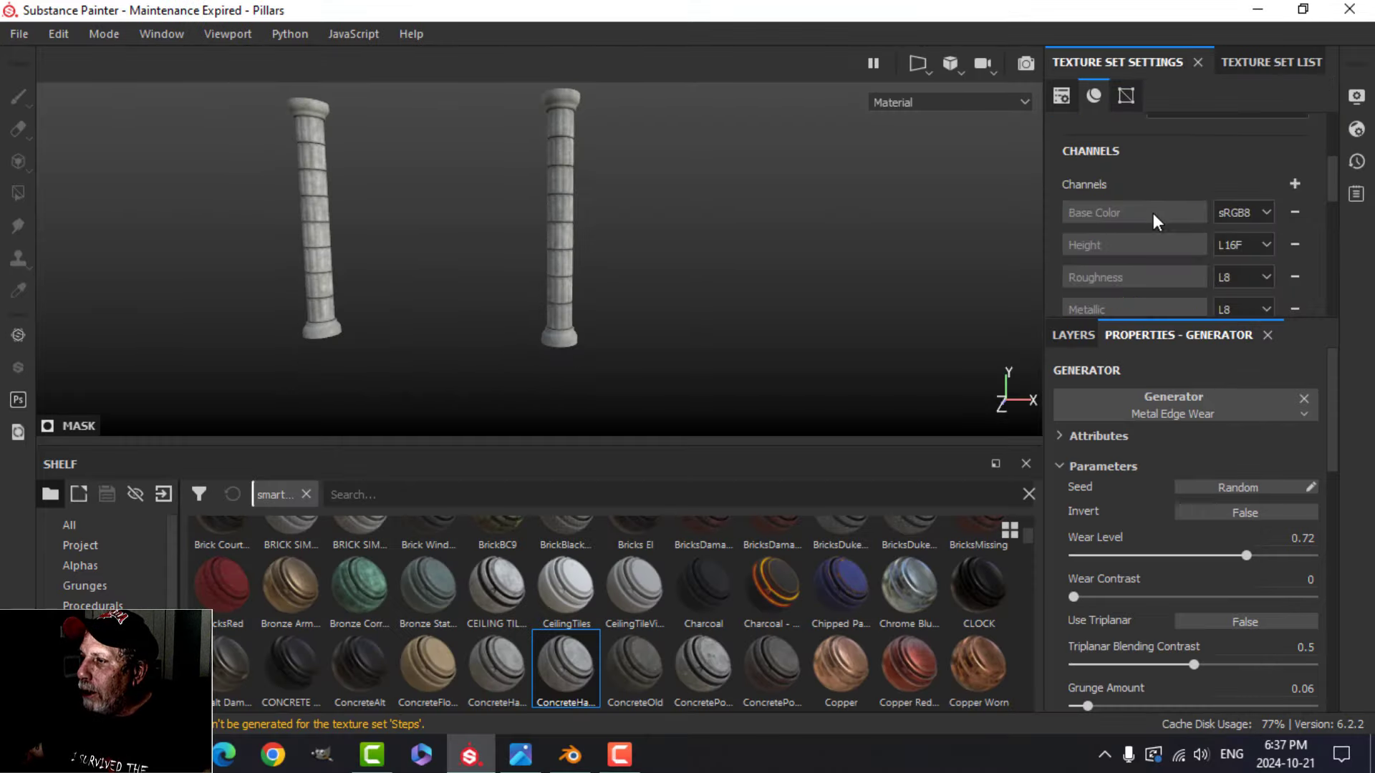
scroll(616, 172, up, 3)
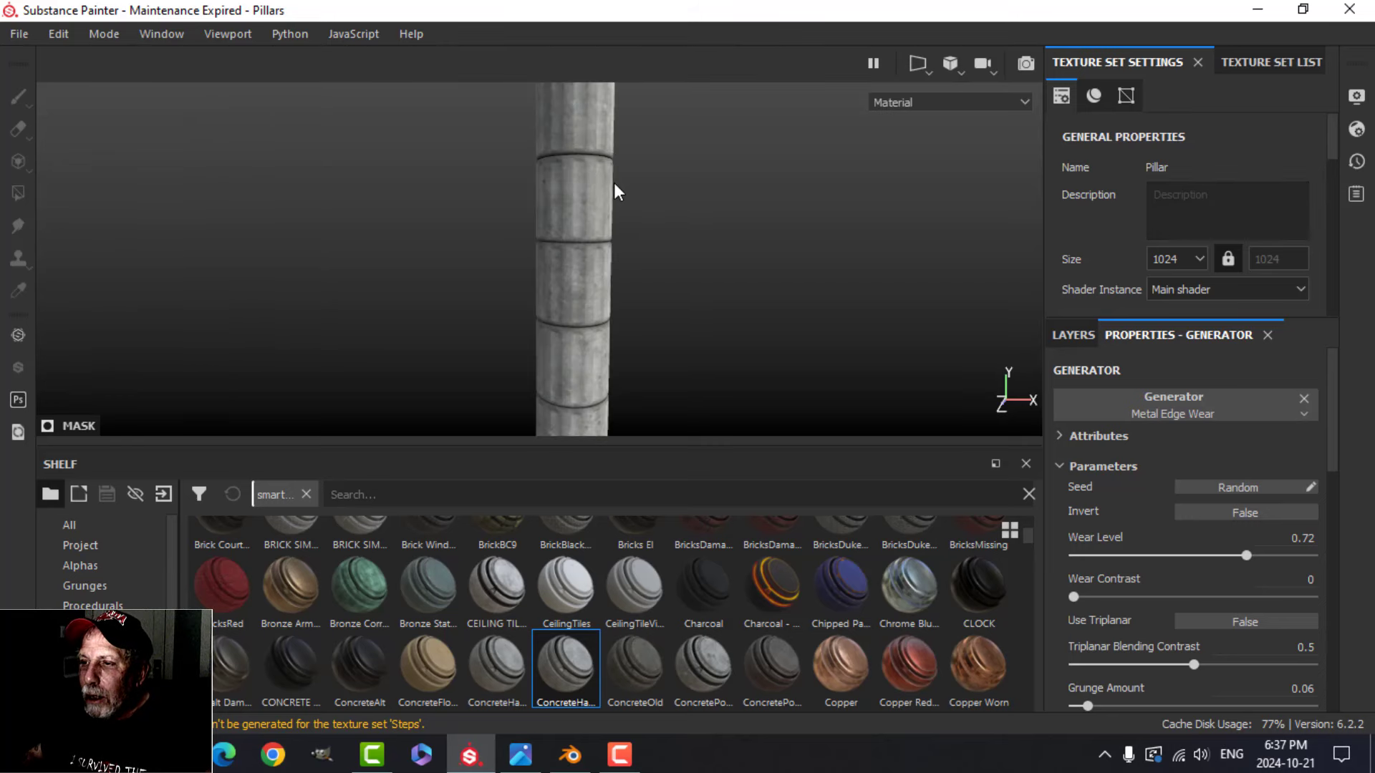
scroll(616, 183, down, 4)
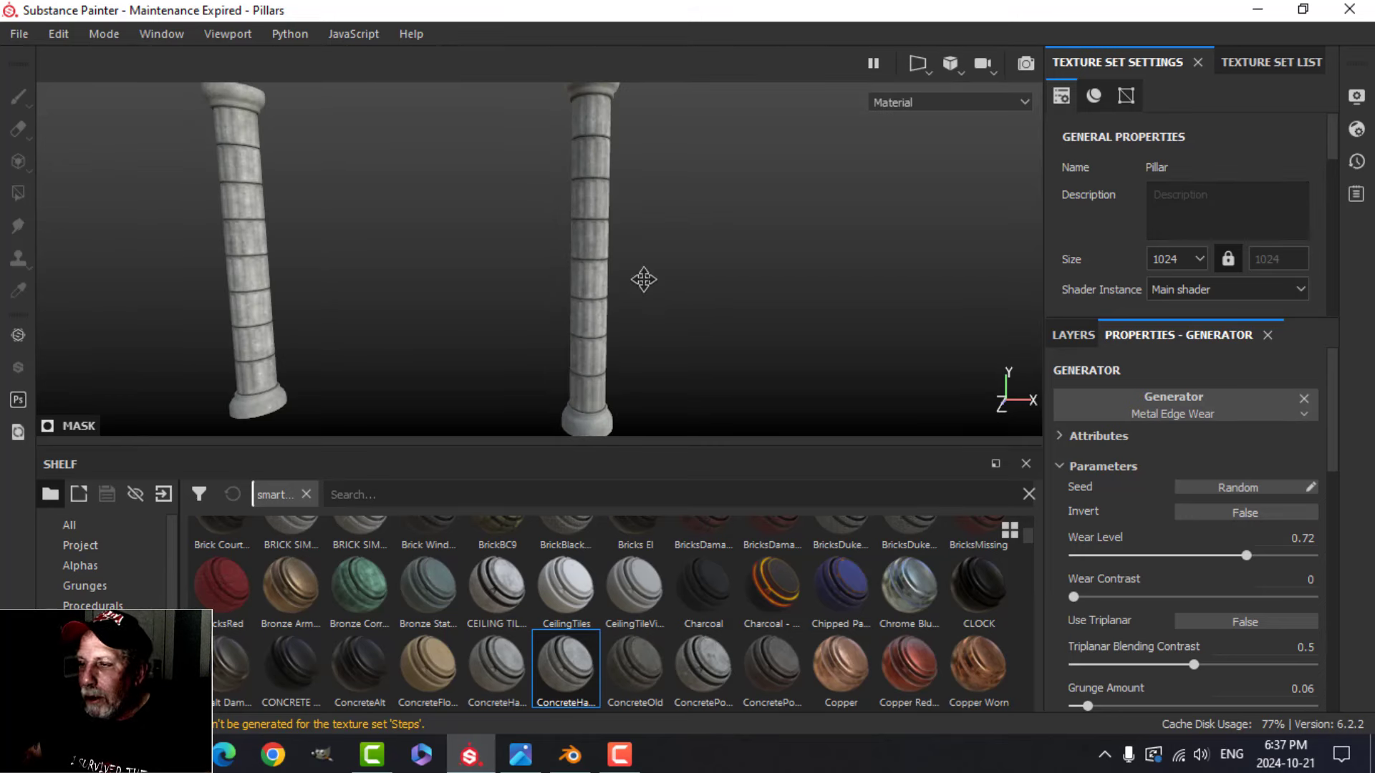
alt+middle_drag(644, 279, 637, 277)
alt+drag(638, 276, 629, 267)
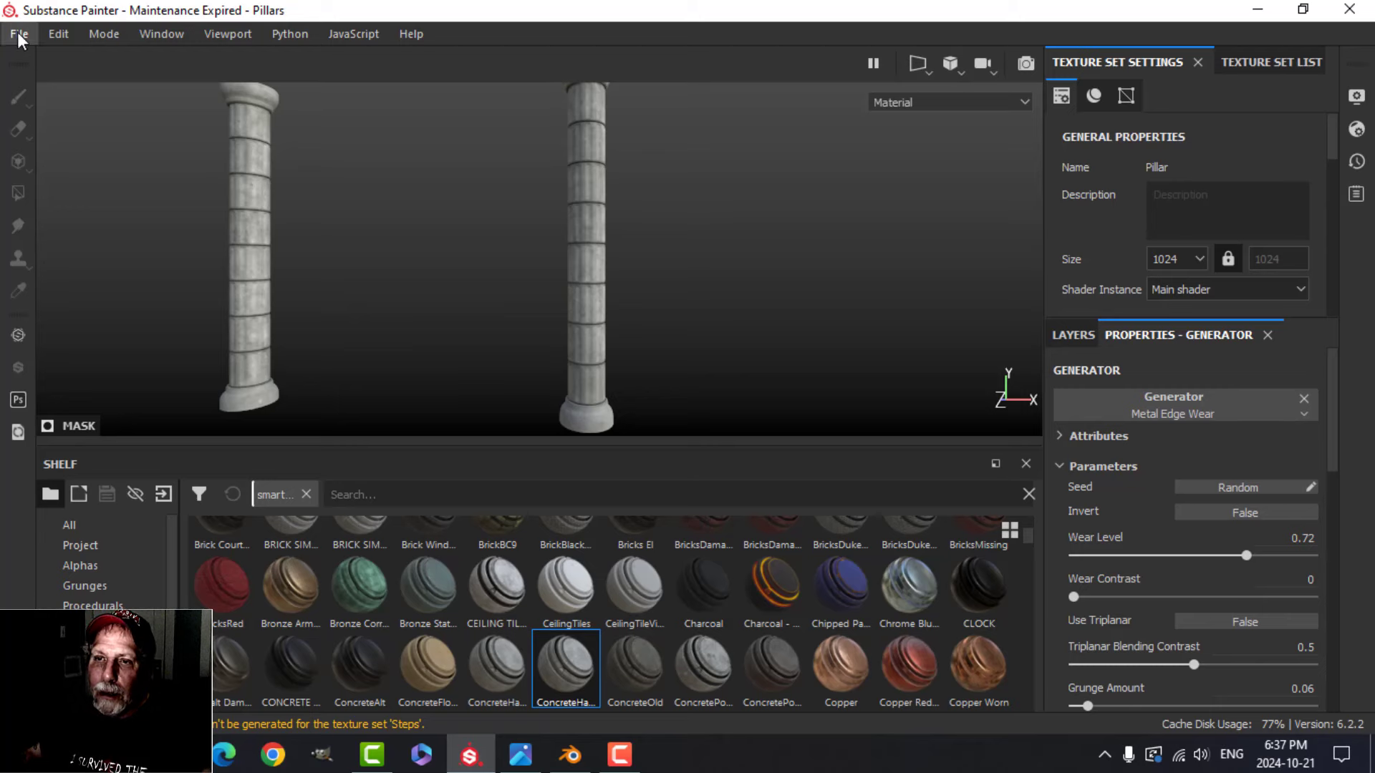
Step: Start a texture export for the Pillar texture set and set the output template to PBR Metallic Roughness ShortName
click(19, 35)
click(79, 391)
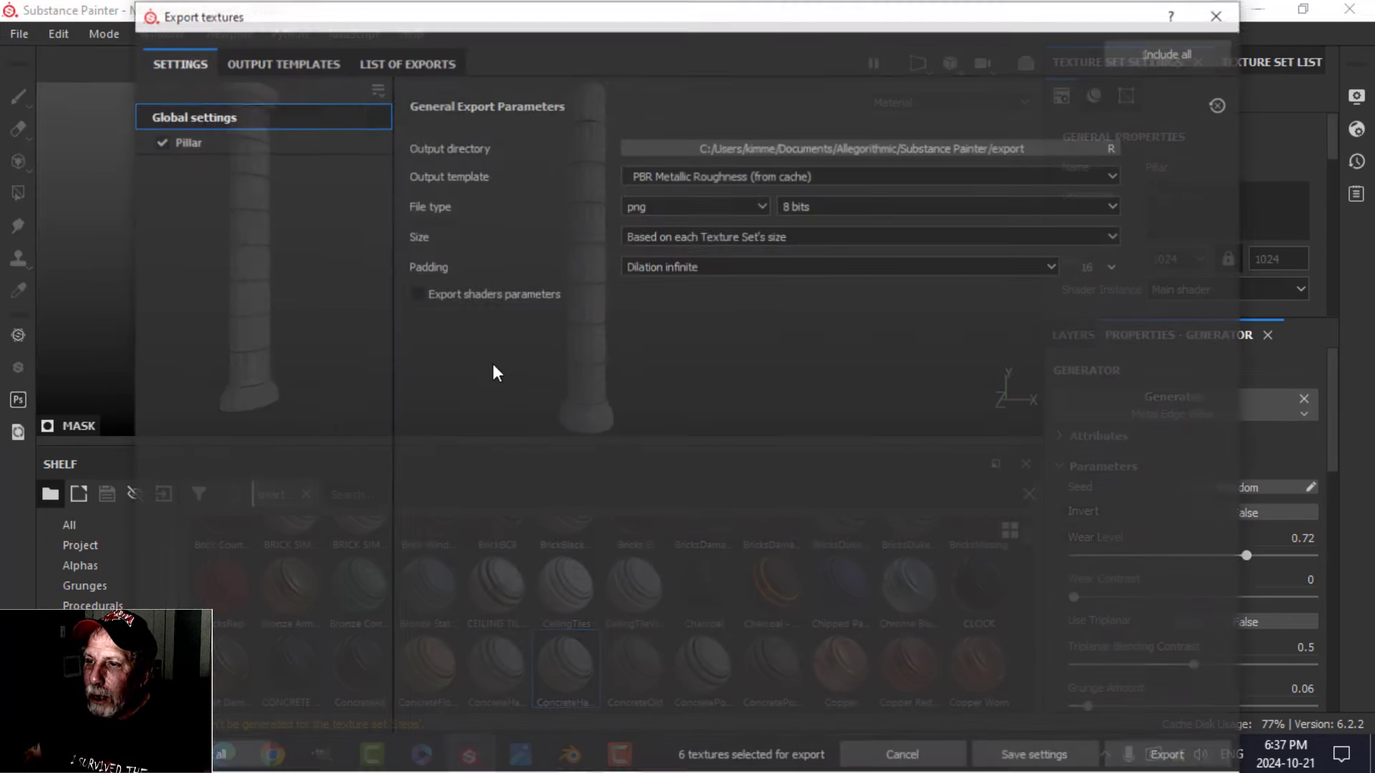
click(292, 63)
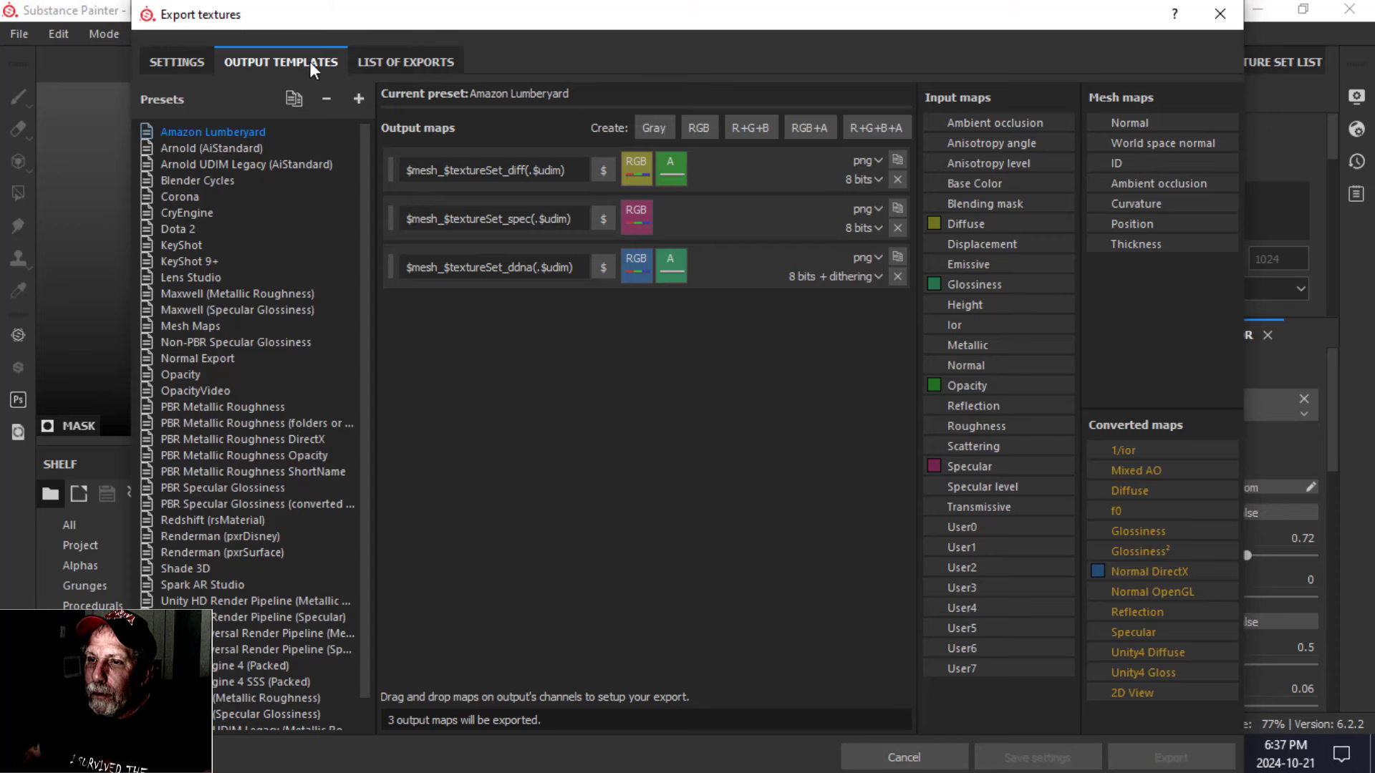
click(179, 65)
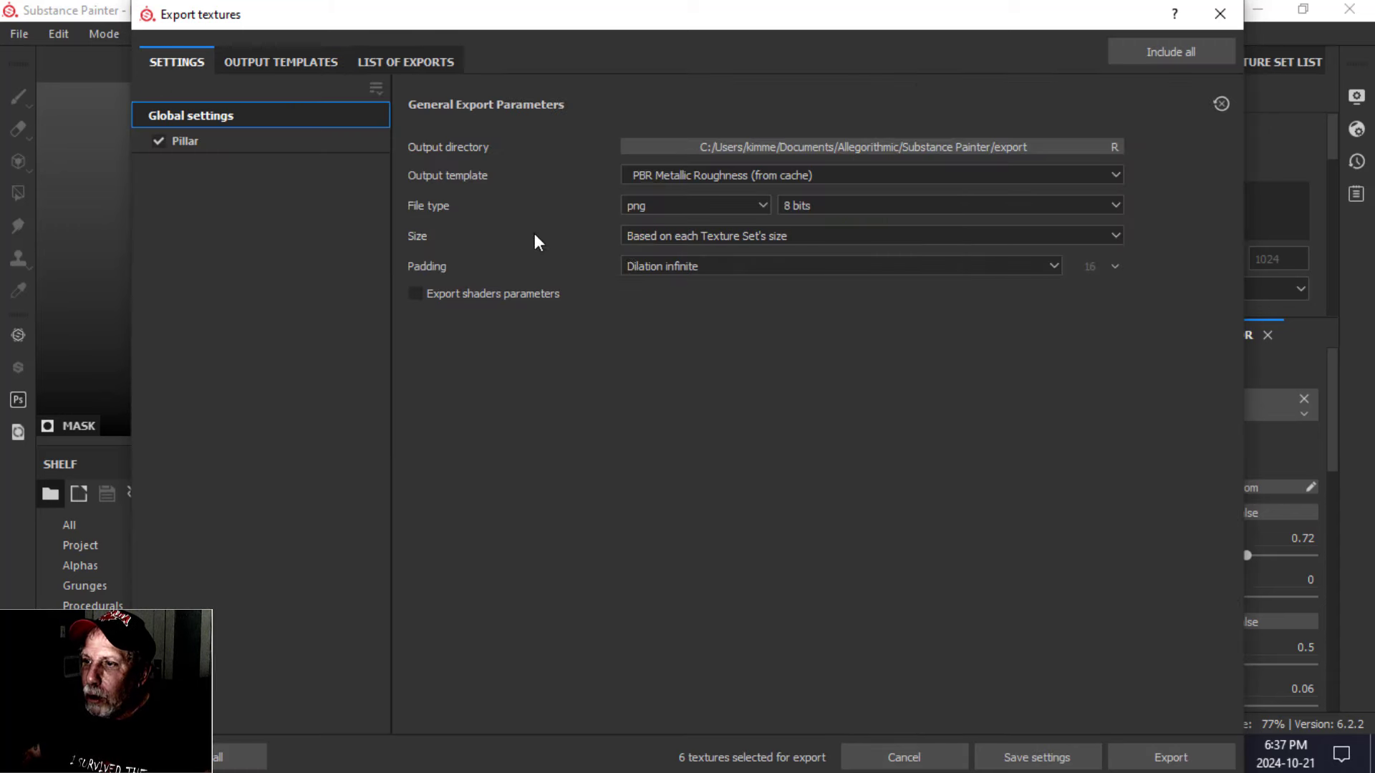
click(728, 175)
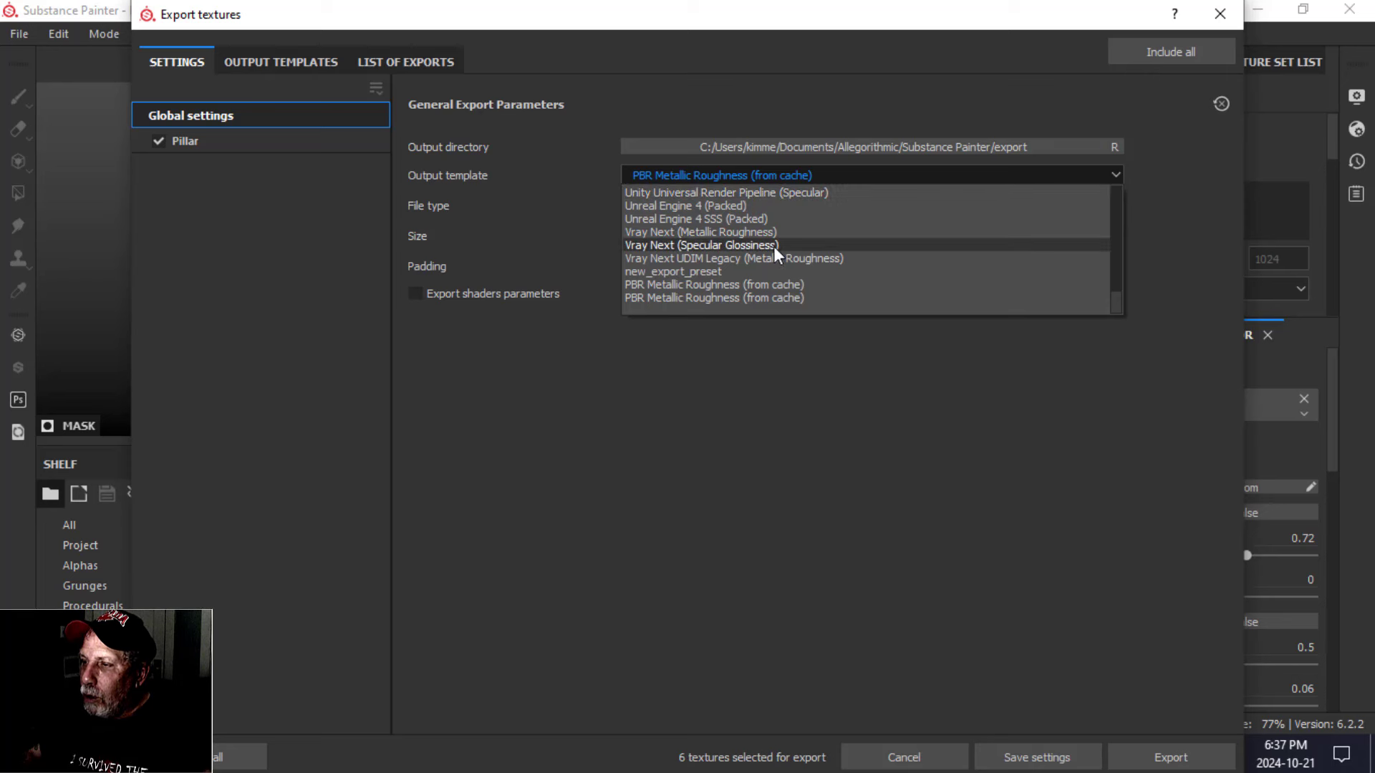
scroll(764, 280, up, 4)
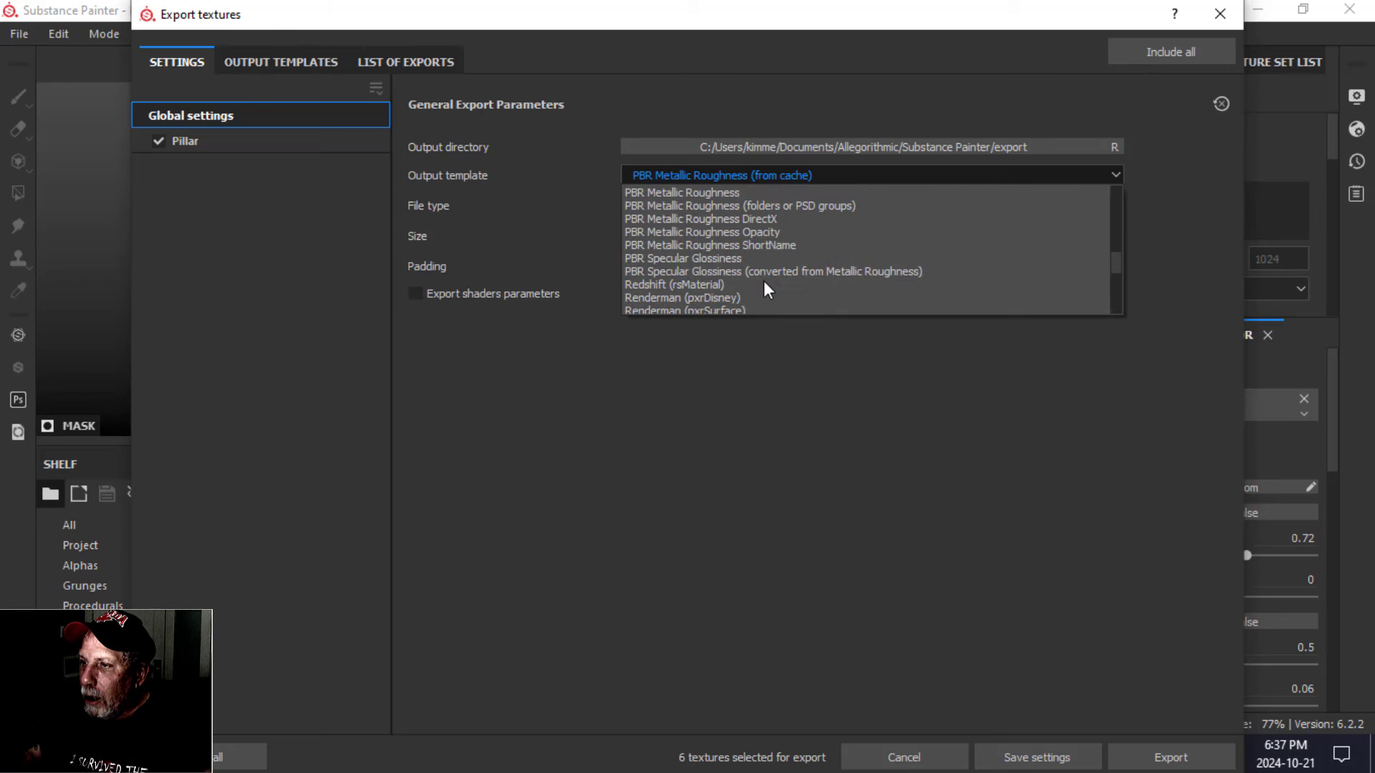
click(773, 244)
Step: Review the output maps defined in the PBR Metallic Roughness ShortName preset and return to the general export parameters
click(324, 62)
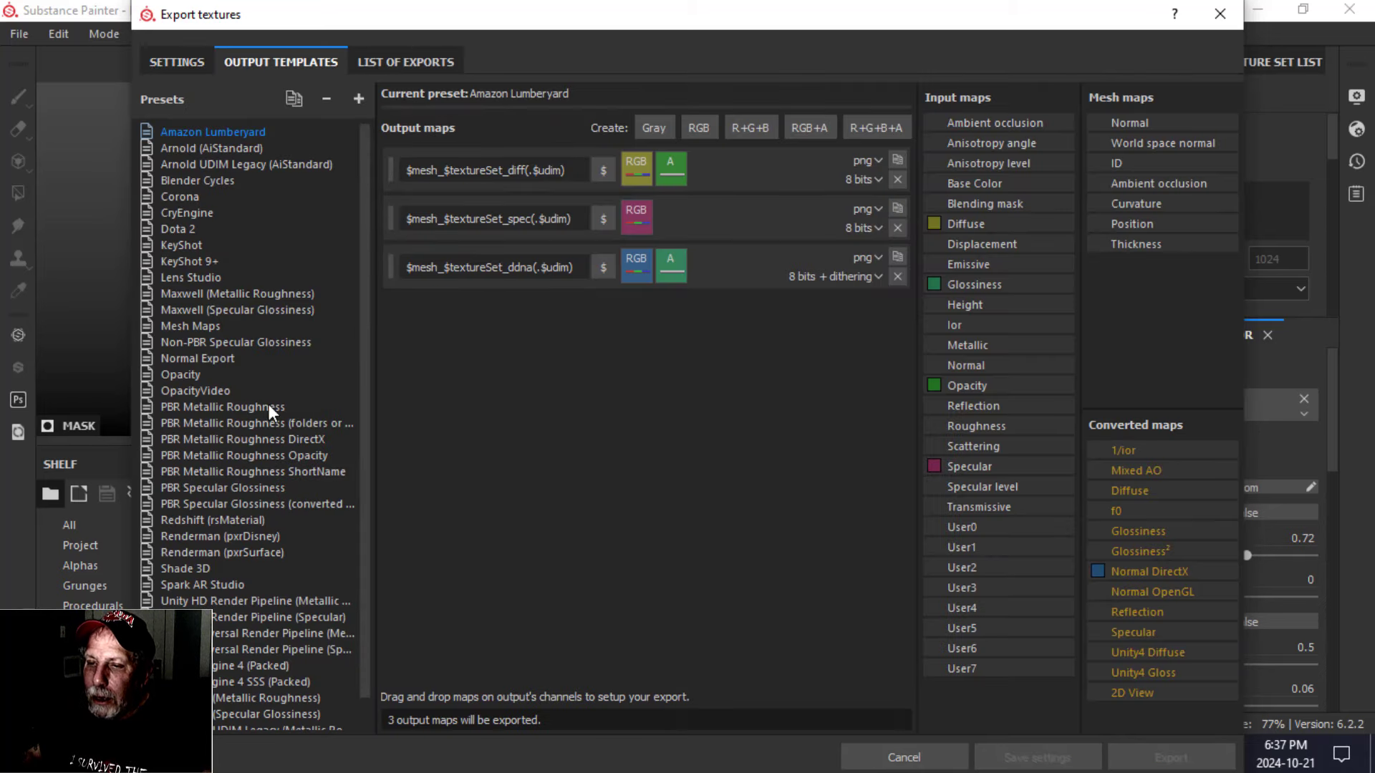
click(306, 471)
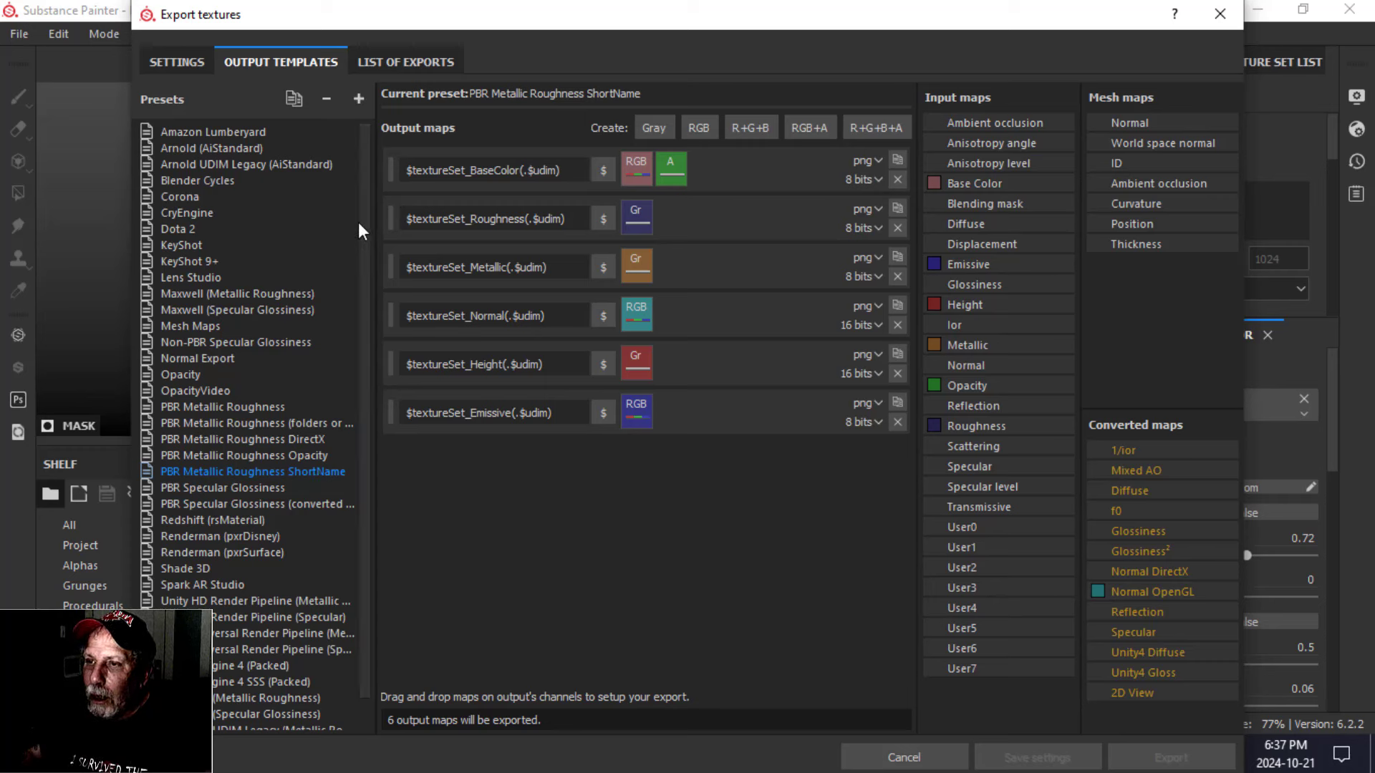
click(176, 62)
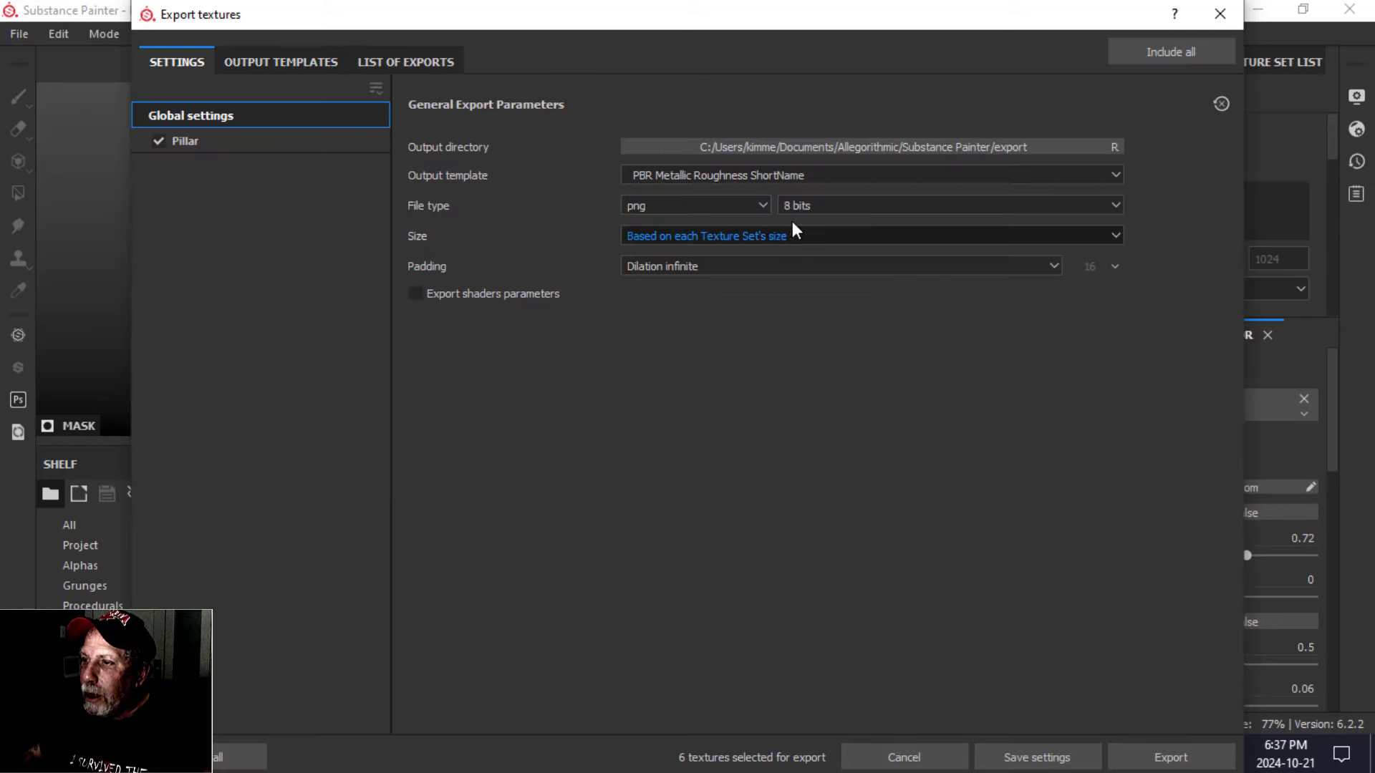
Step: Set the export's output directory to the TEXTURES HALLOWEEN VIDEO folder in D:/DOCUMENTS/BLENDER
click(862, 149)
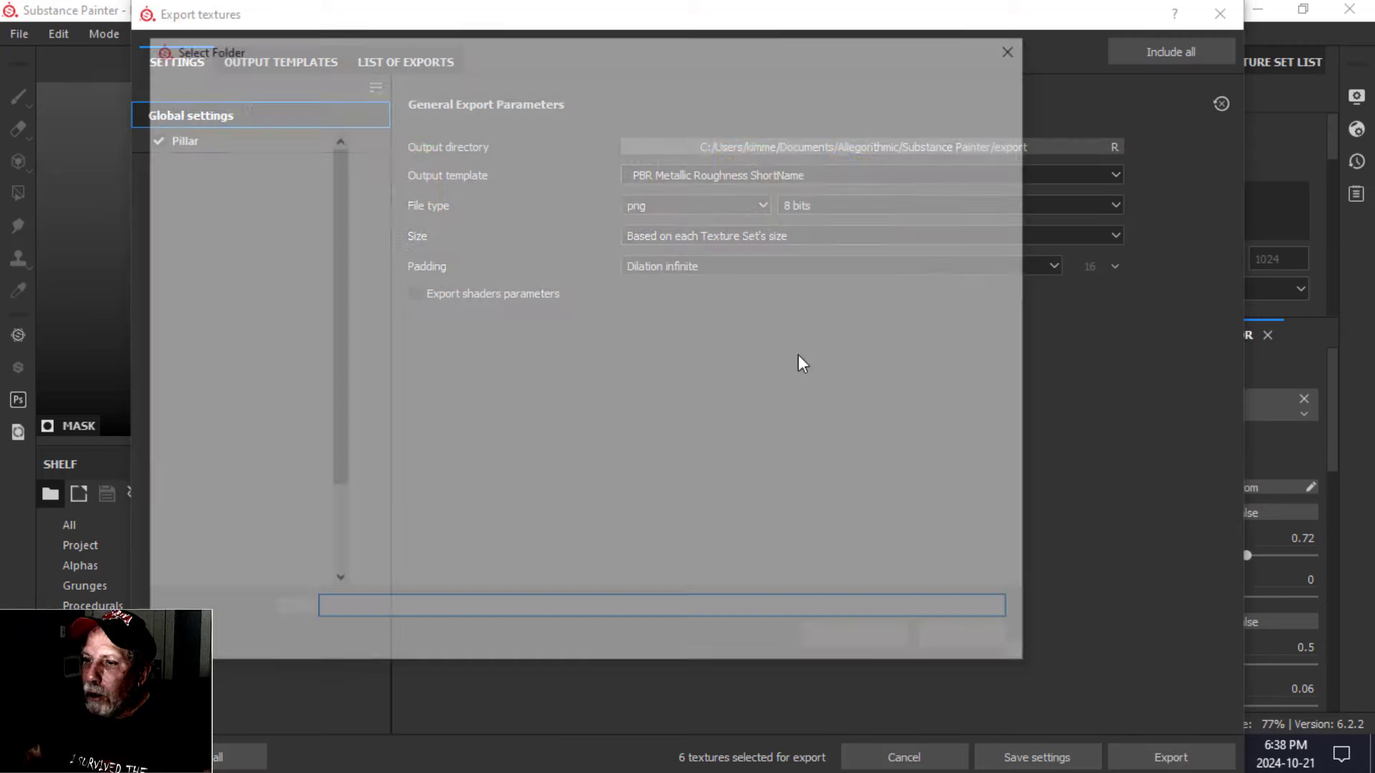
click(238, 356)
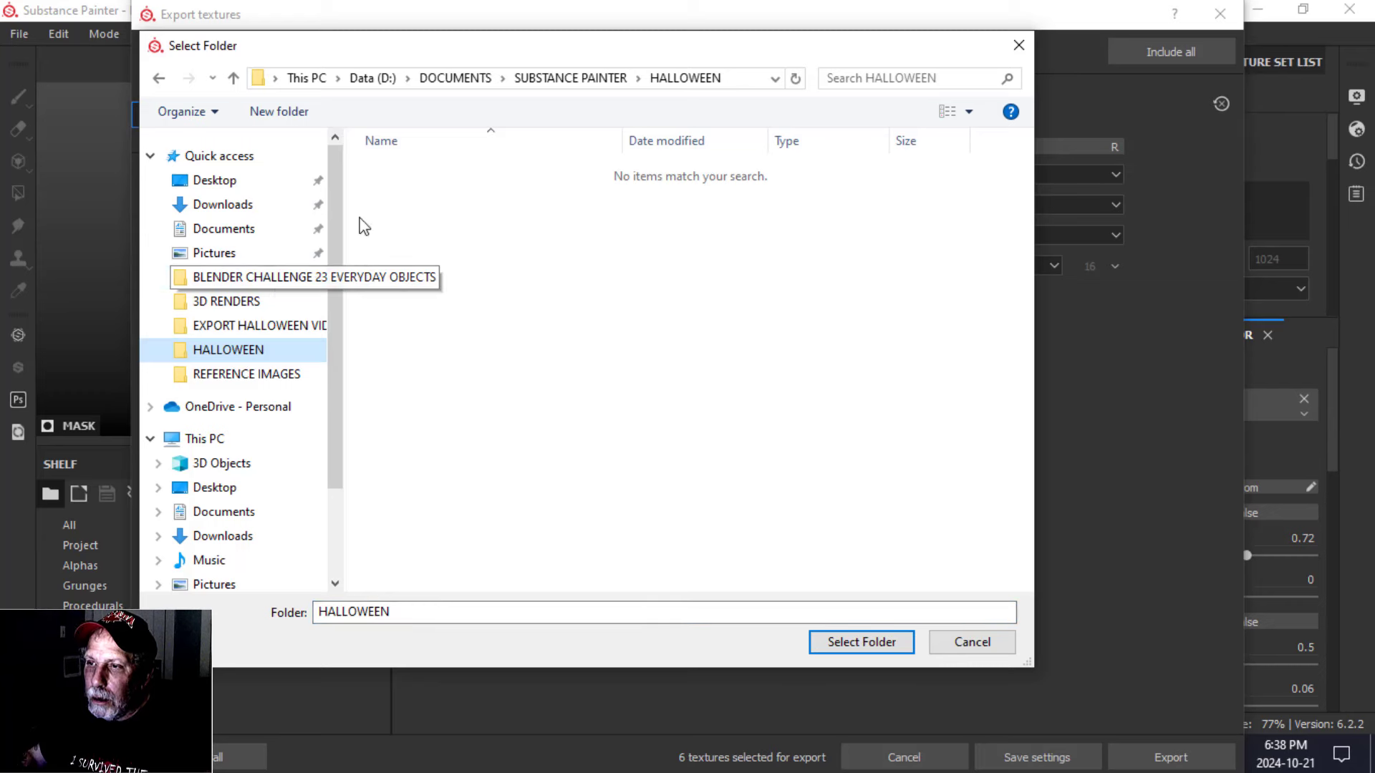
click(258, 325)
click(477, 81)
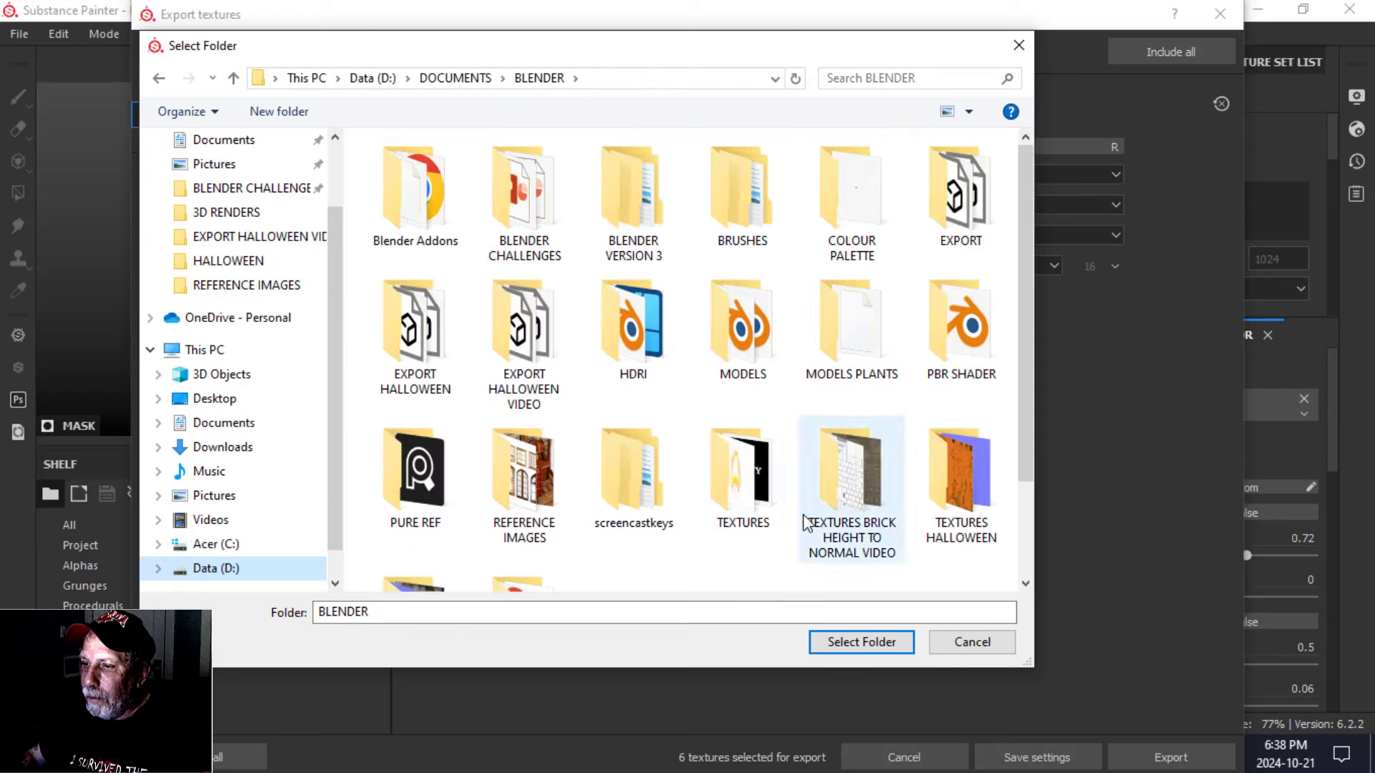
scroll(773, 523, down, 2)
click(412, 529)
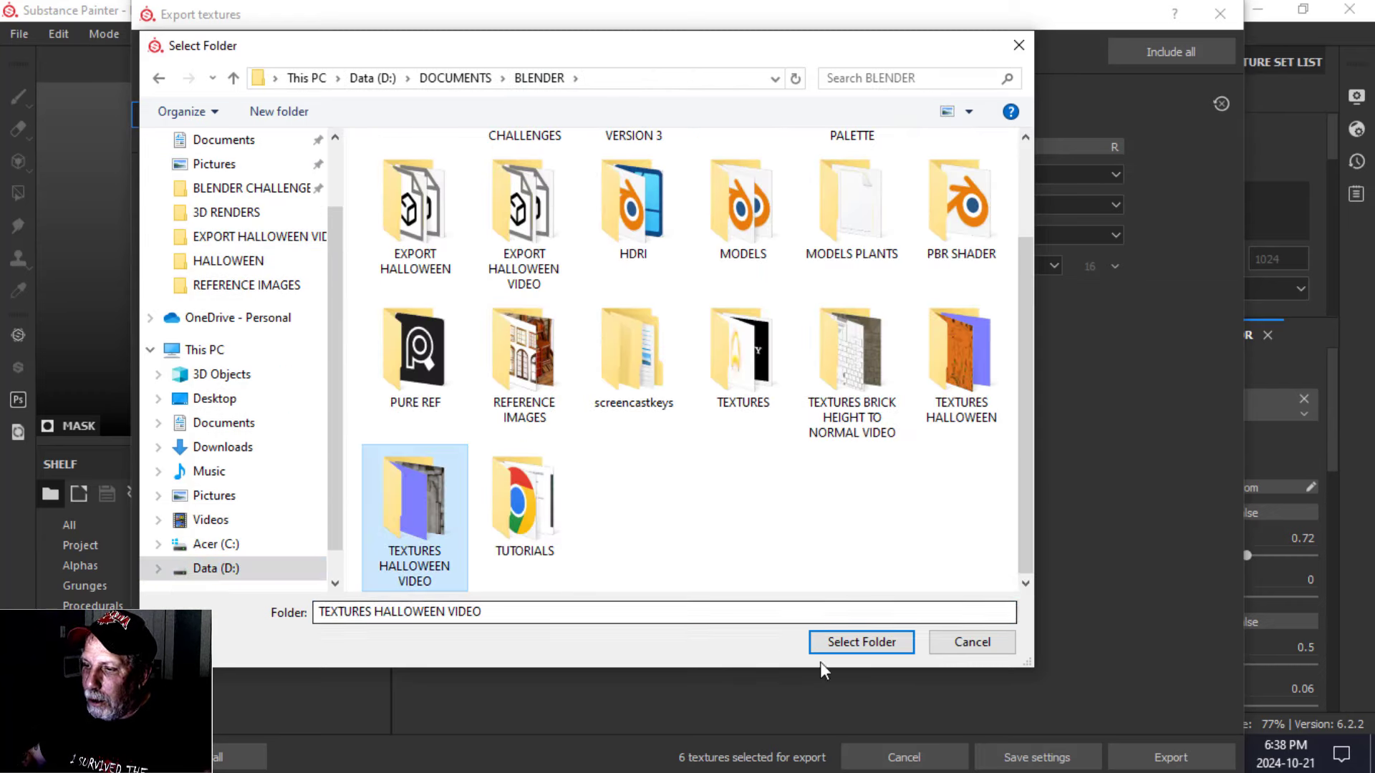
click(858, 642)
Step: Export the Pillar texture set as 8-bit PNG files at the texture set's size and close the export window
drag(835, 6, 669, 21)
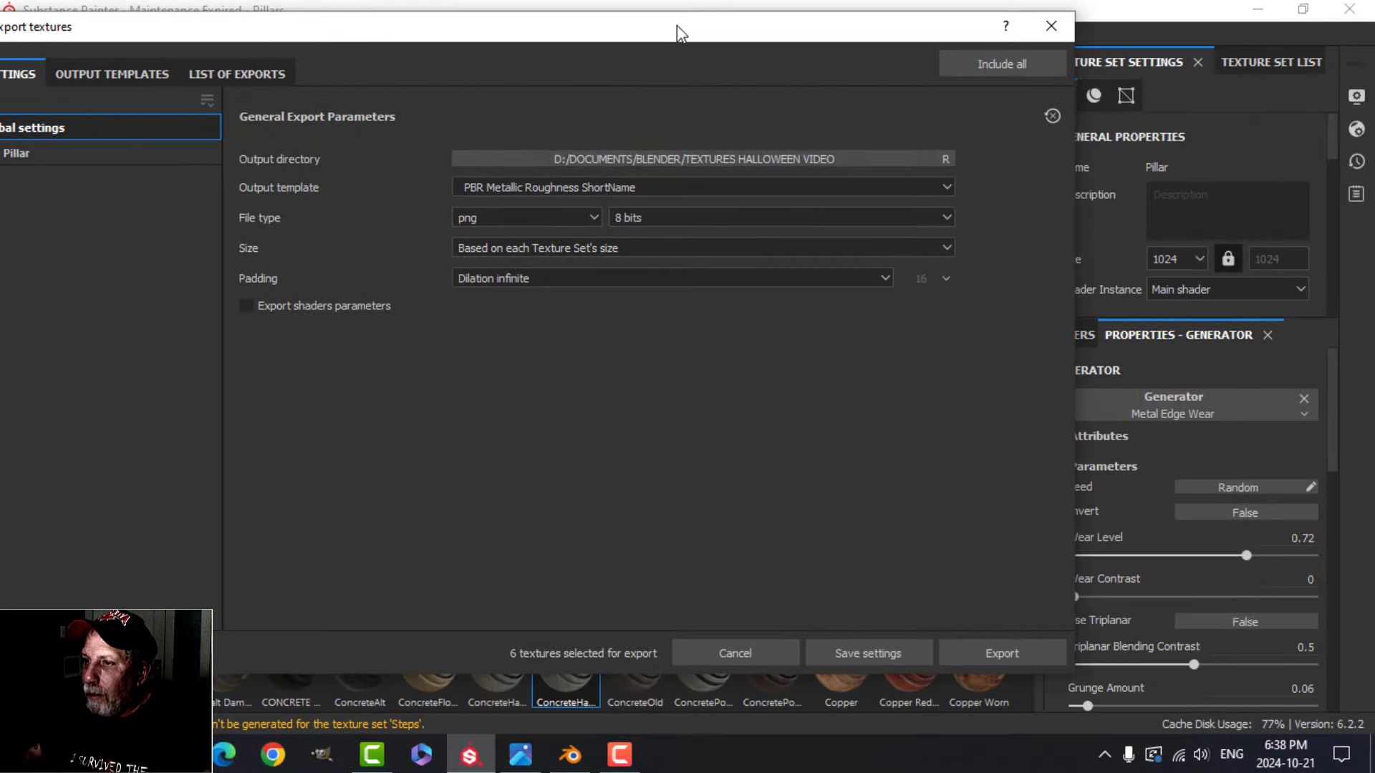
click(974, 651)
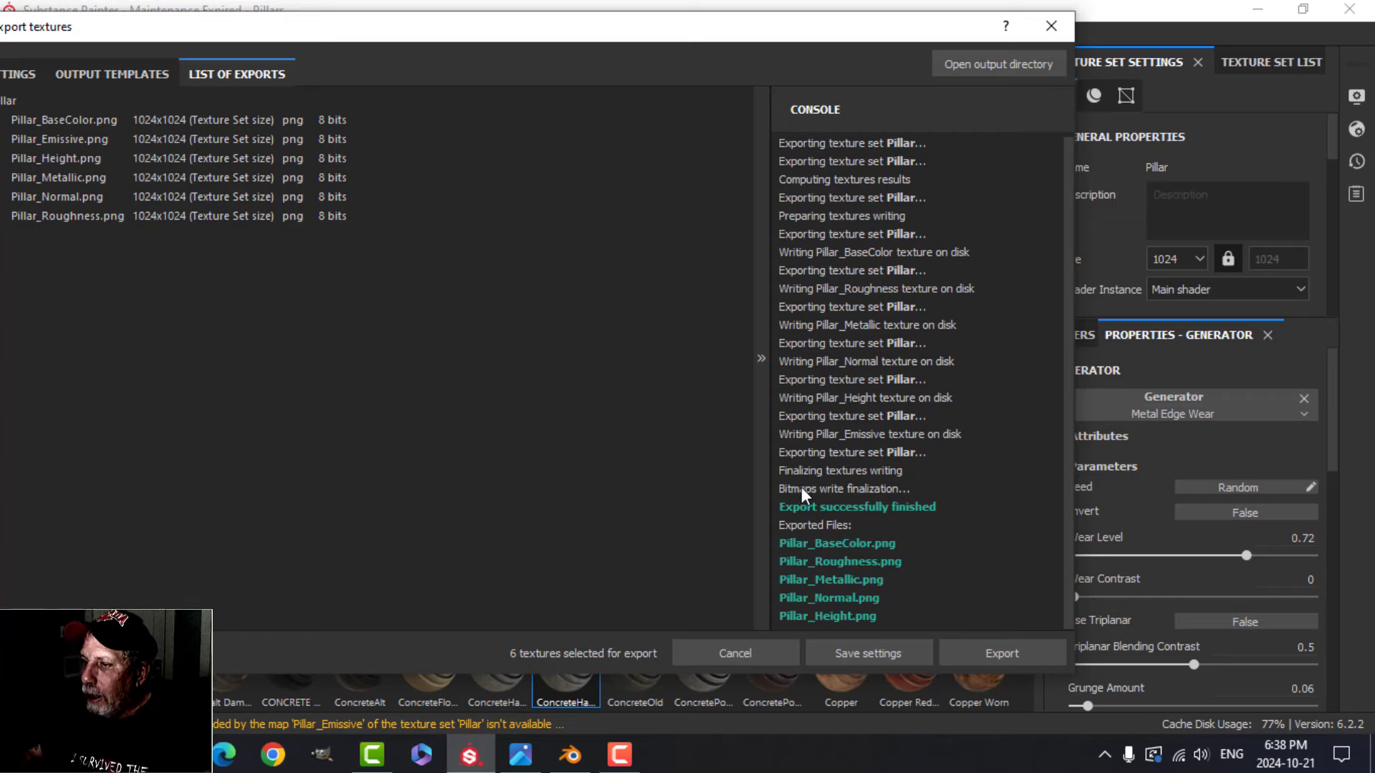
click(1051, 26)
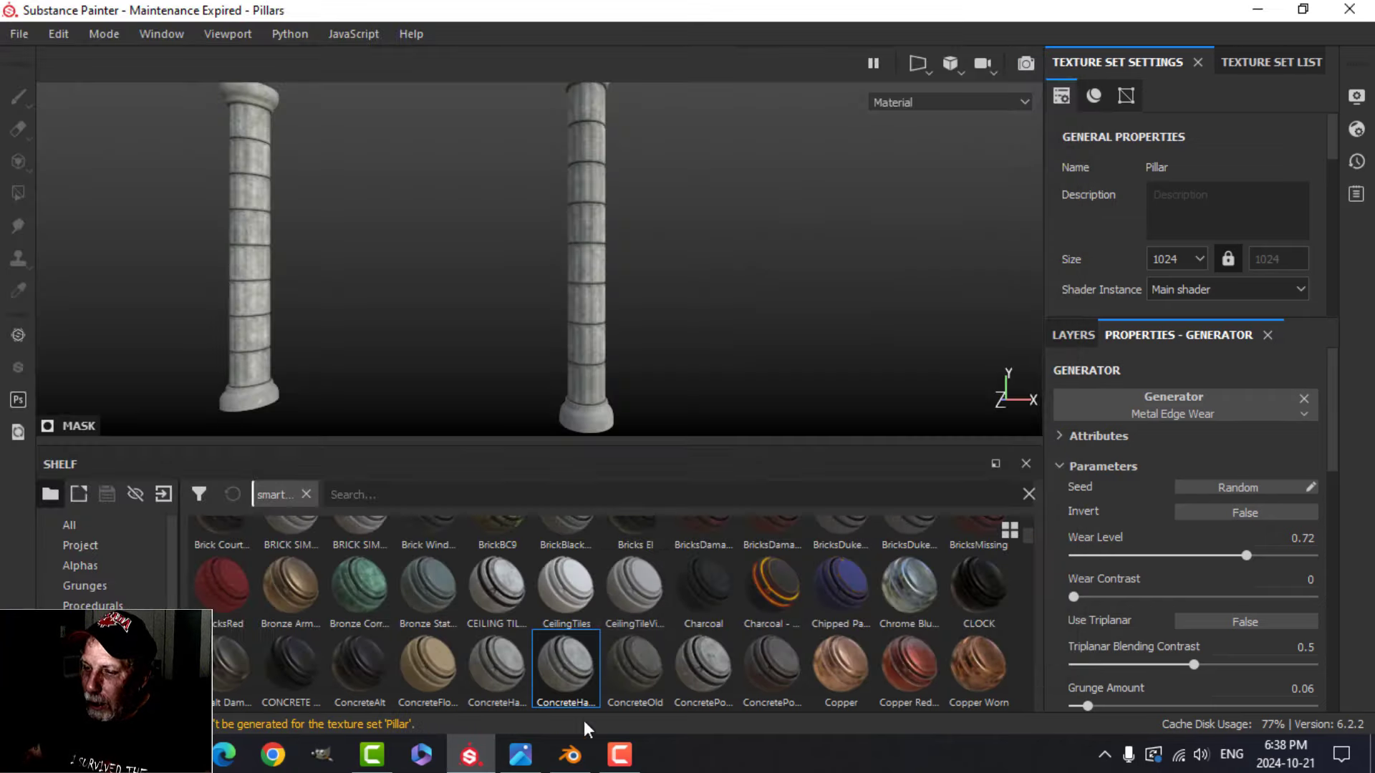
Step: Switch to Blender, go to the Shading workspace, and isolate the two pillars in solid shading
click(570, 755)
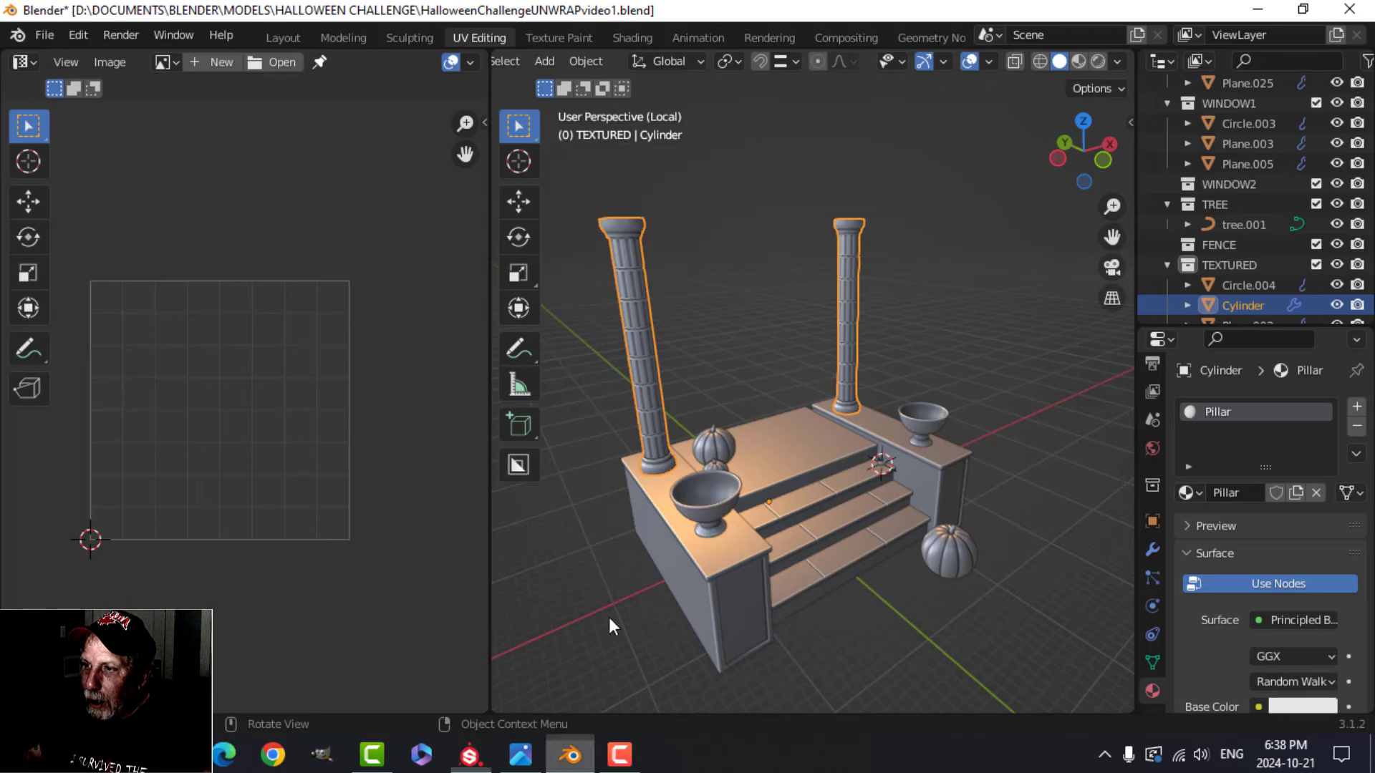
click(635, 37)
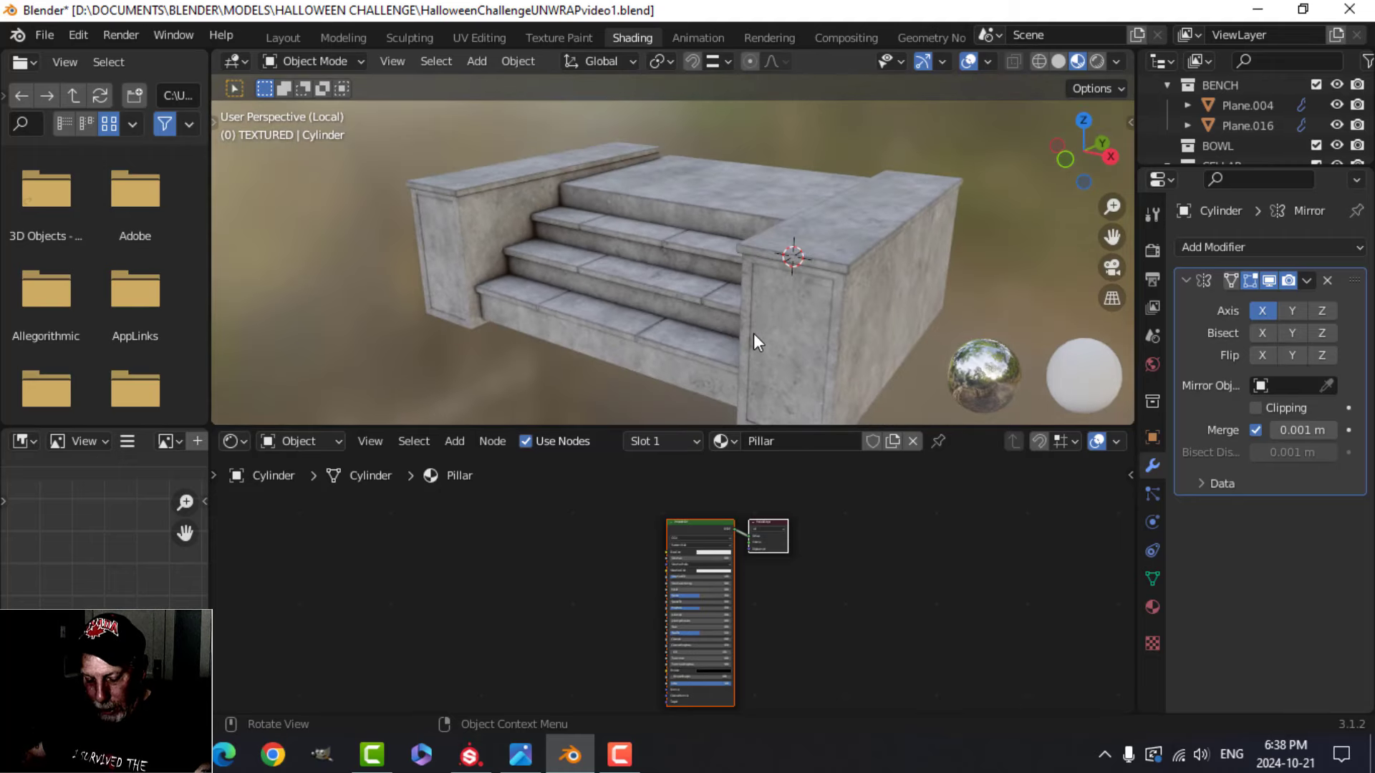
click(1058, 61)
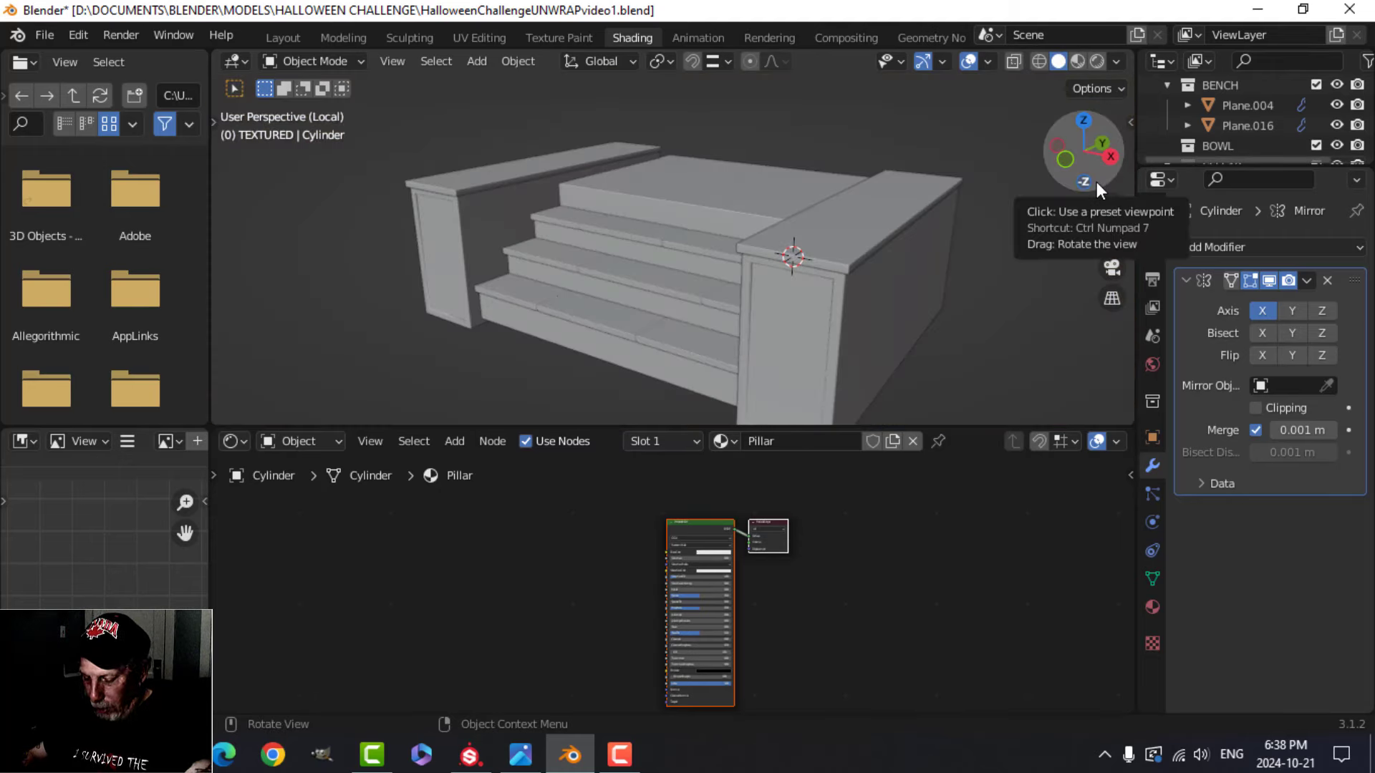
key(KP_Divide)
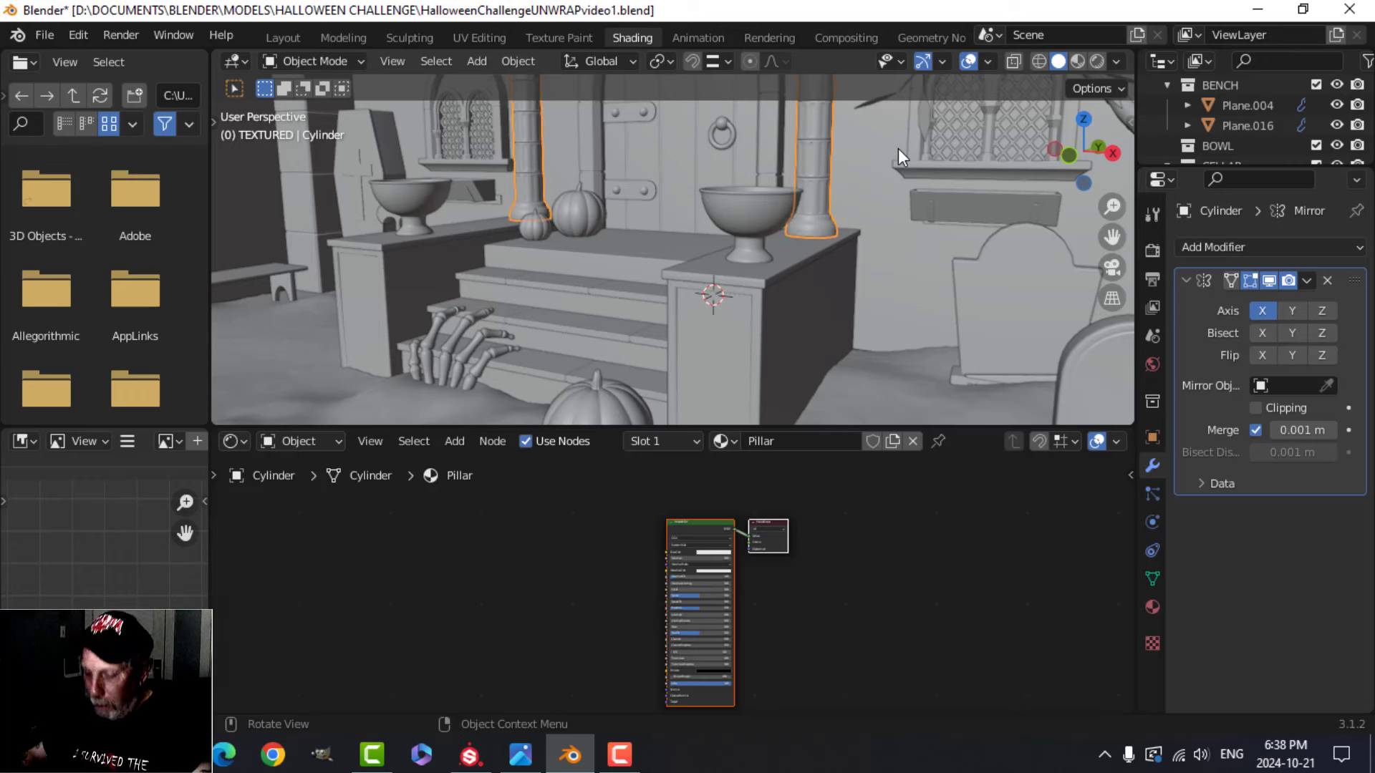
key(KP_Divide)
middle_drag(875, 237, 835, 276)
scroll(838, 272, up, 4)
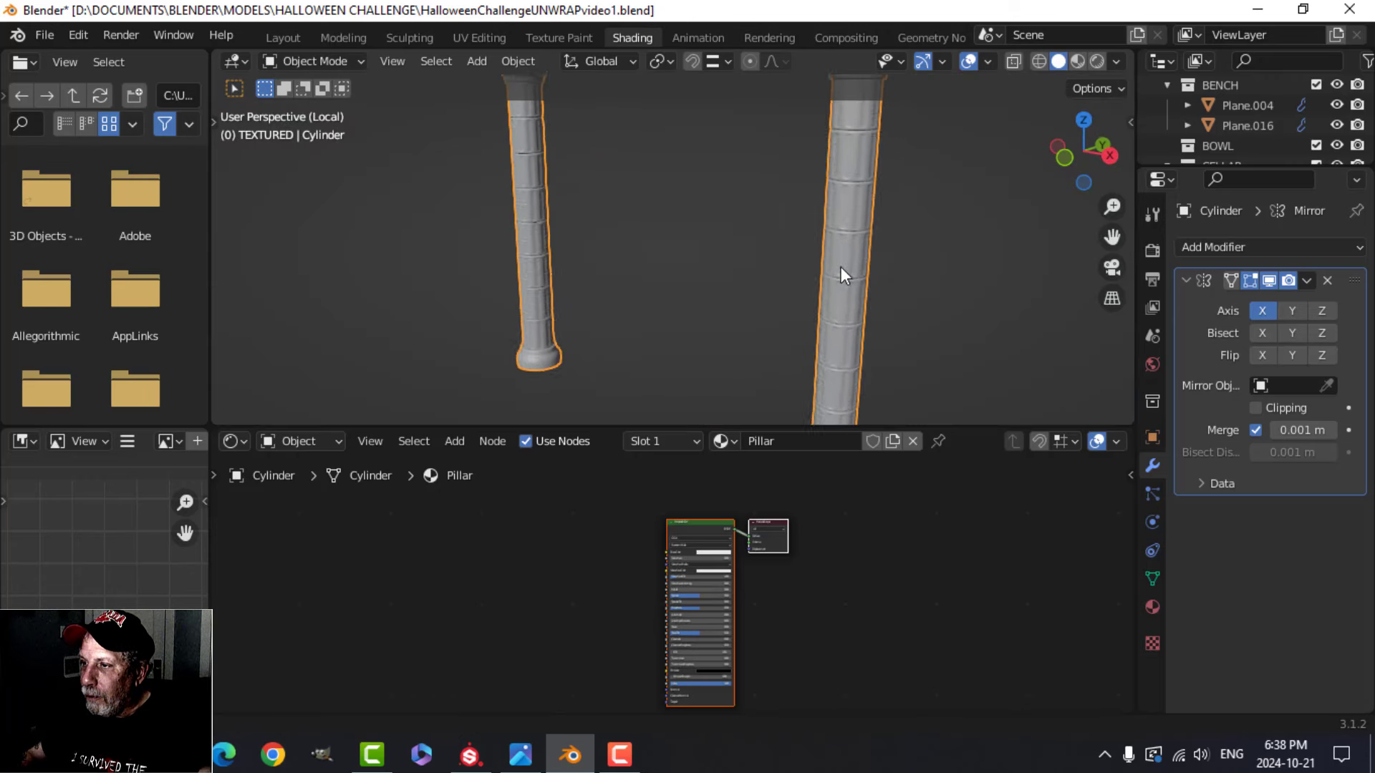
Step: Run Principled Texture Setup on the Pillar material's Principled BSDF with the Pillar BaseColor, Height, Metallic, Normal and Roughness images
click(709, 528)
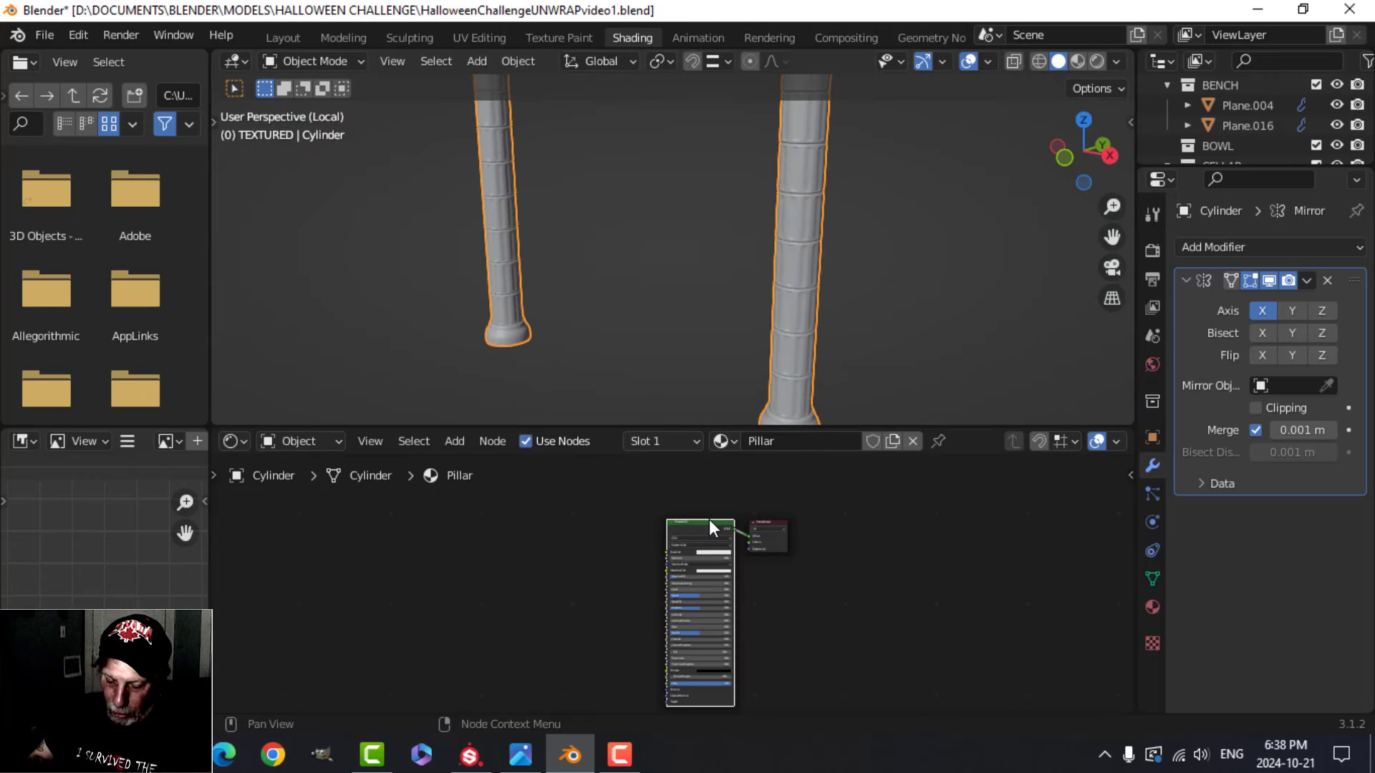
key(ctrl+shift+t)
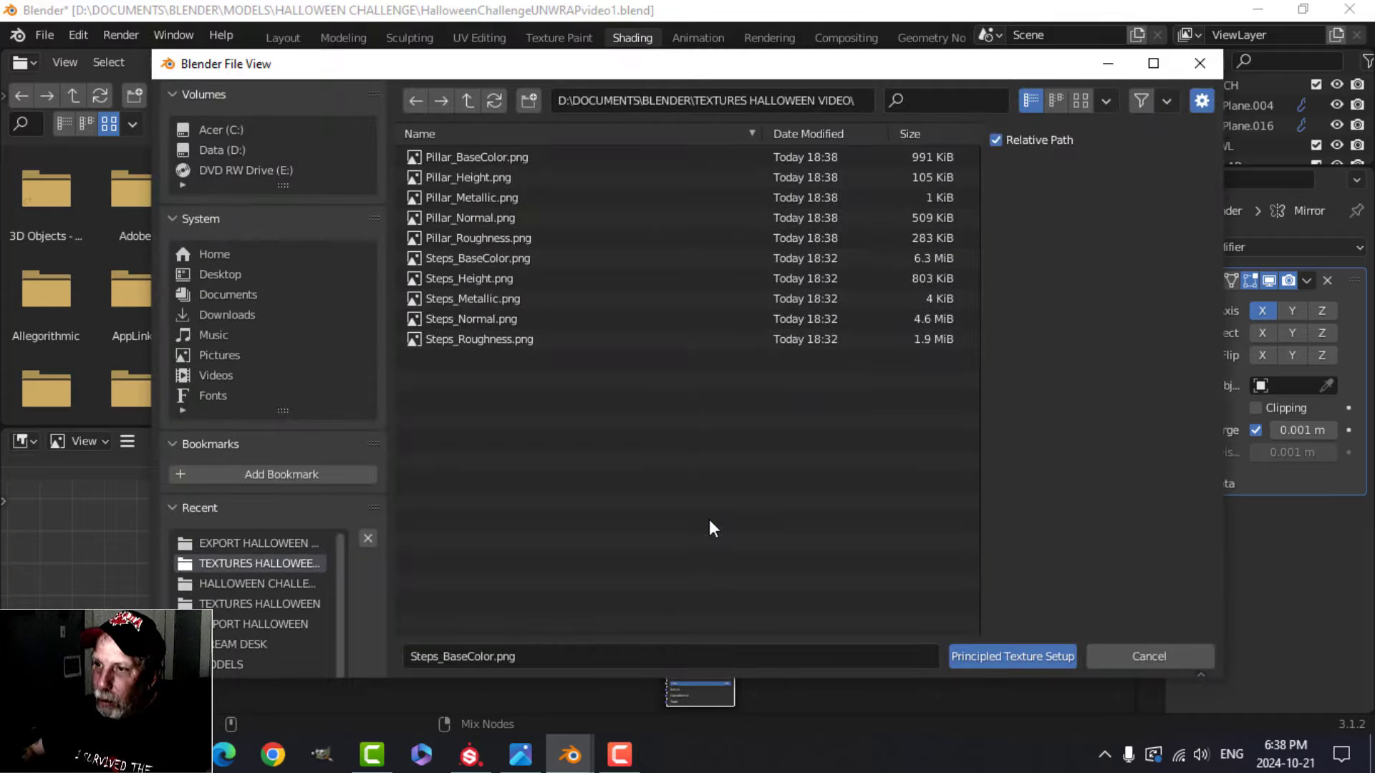
click(478, 158)
shift+click(472, 238)
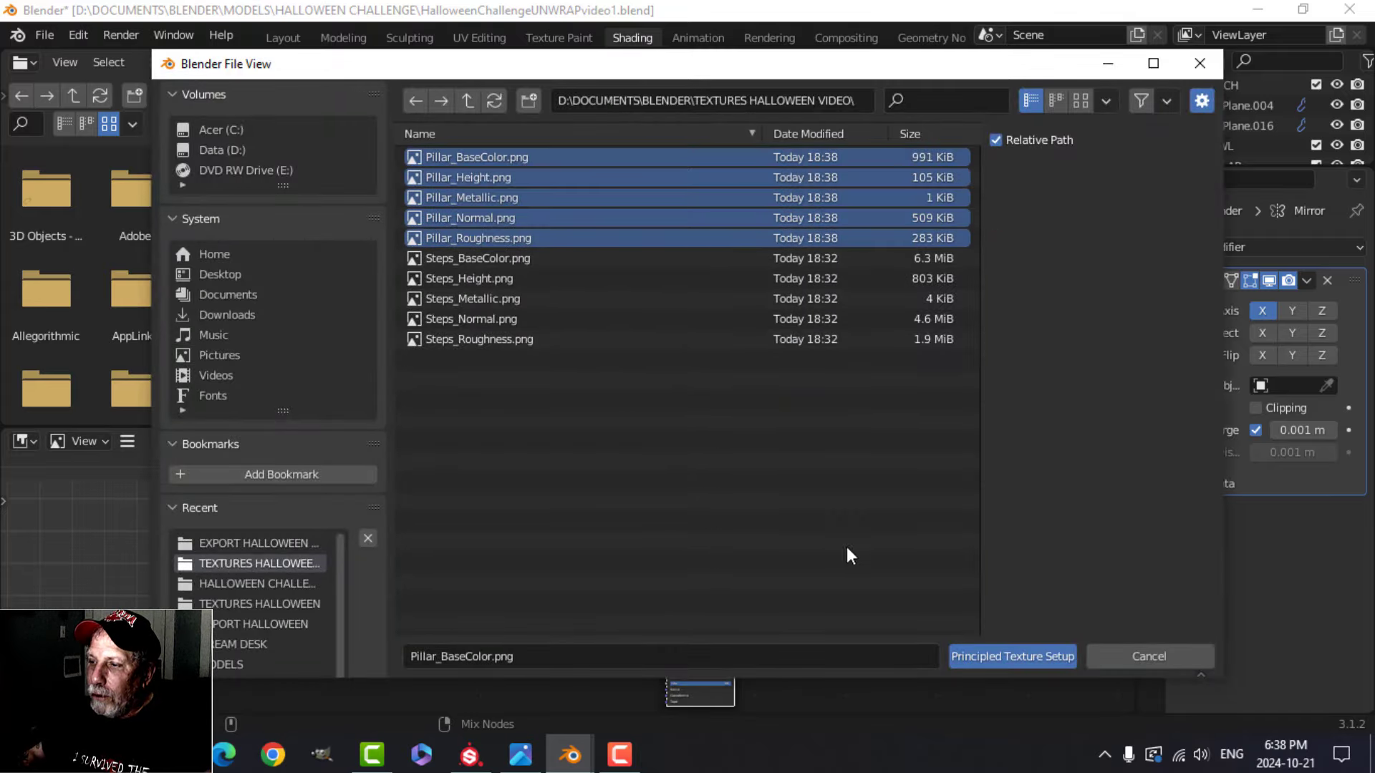
click(986, 661)
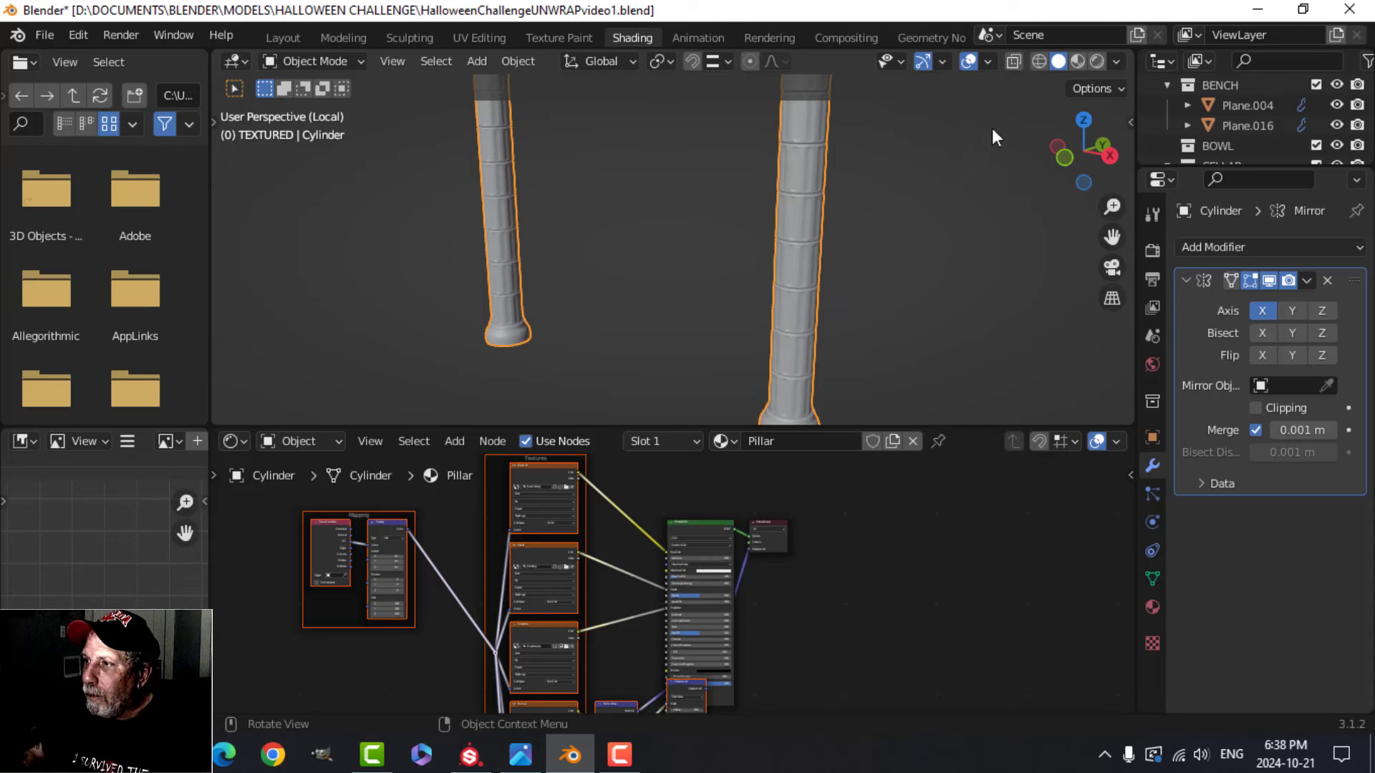
Step: Preview the pillars' concrete texture up close in Material Preview and return to solid shading
click(1078, 62)
scroll(918, 222, up, 4)
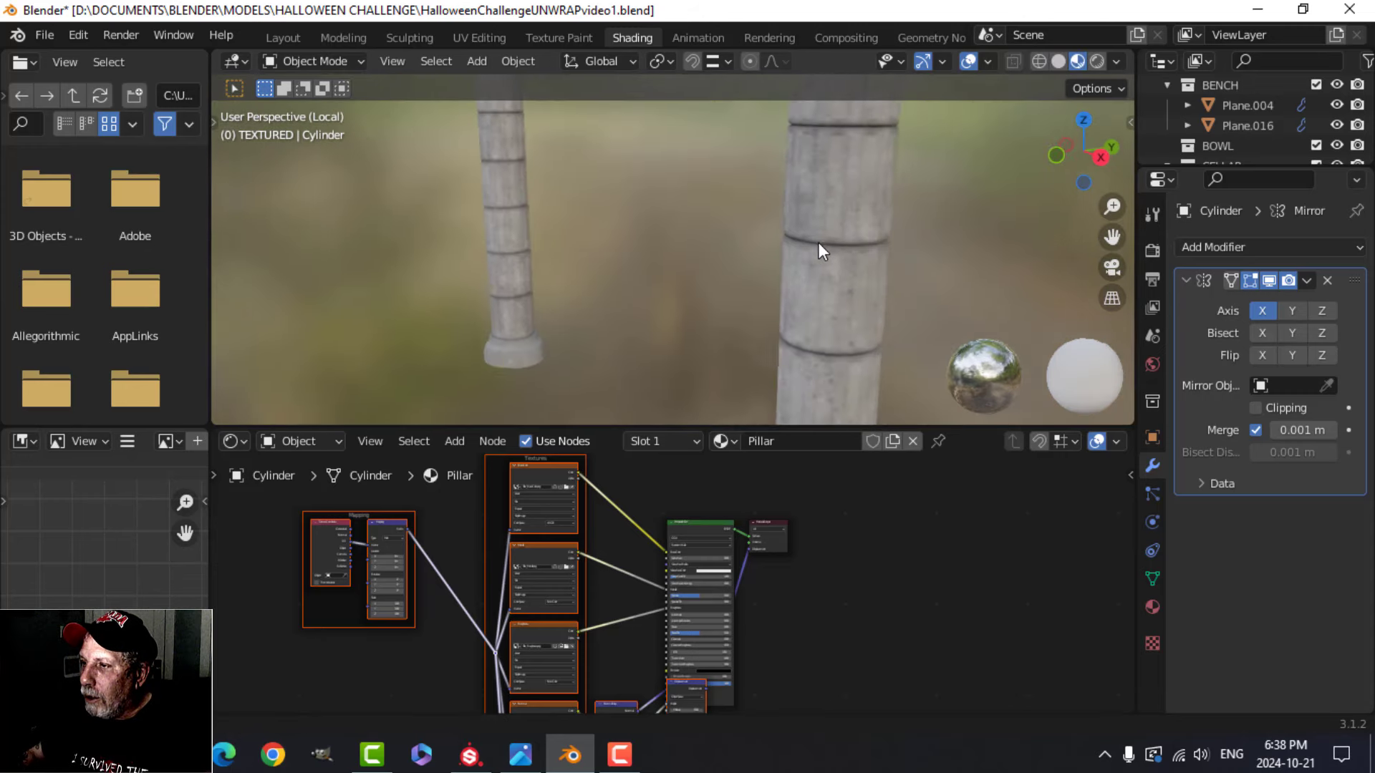
click(1058, 62)
scroll(885, 227, down, 4)
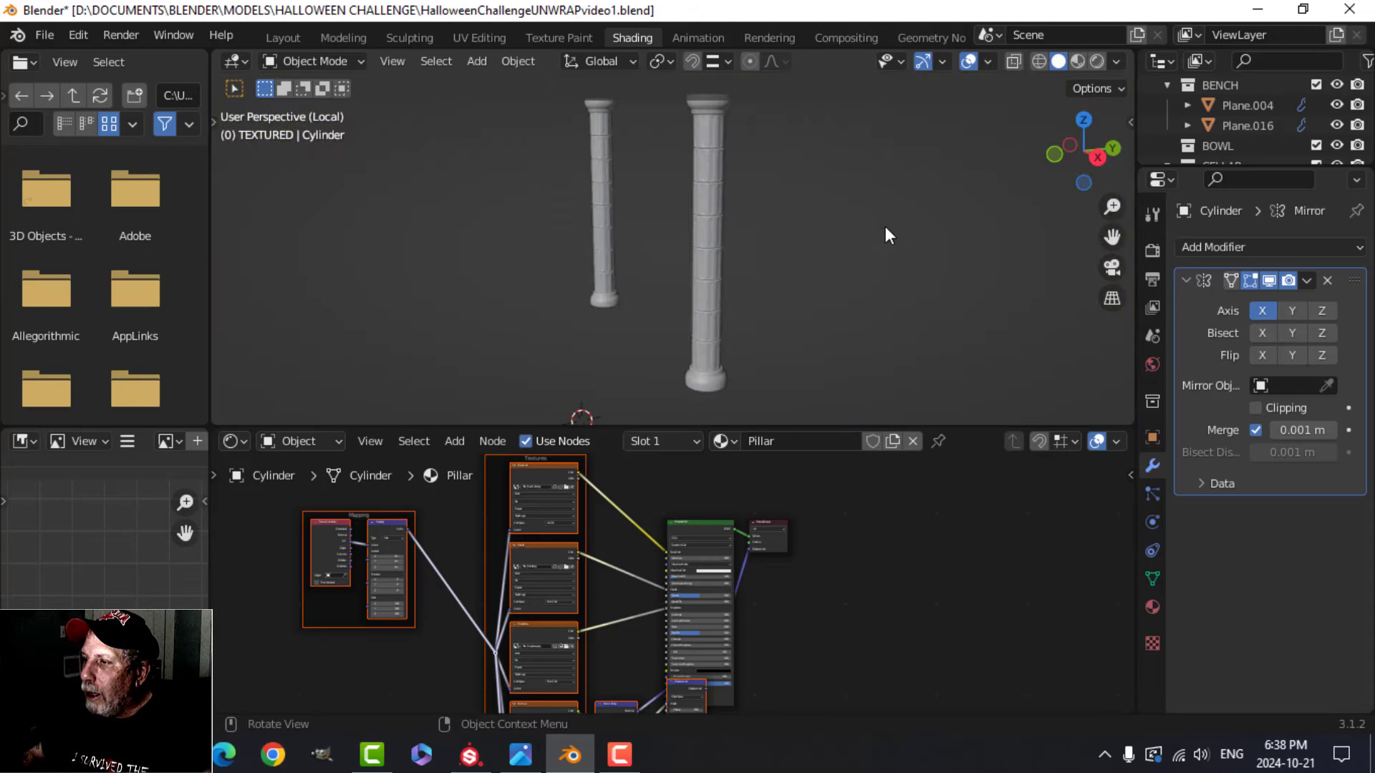
Step: Inspect the textured pillars and steps with the untextured bowls in Material Preview in the Layout workspace
click(283, 38)
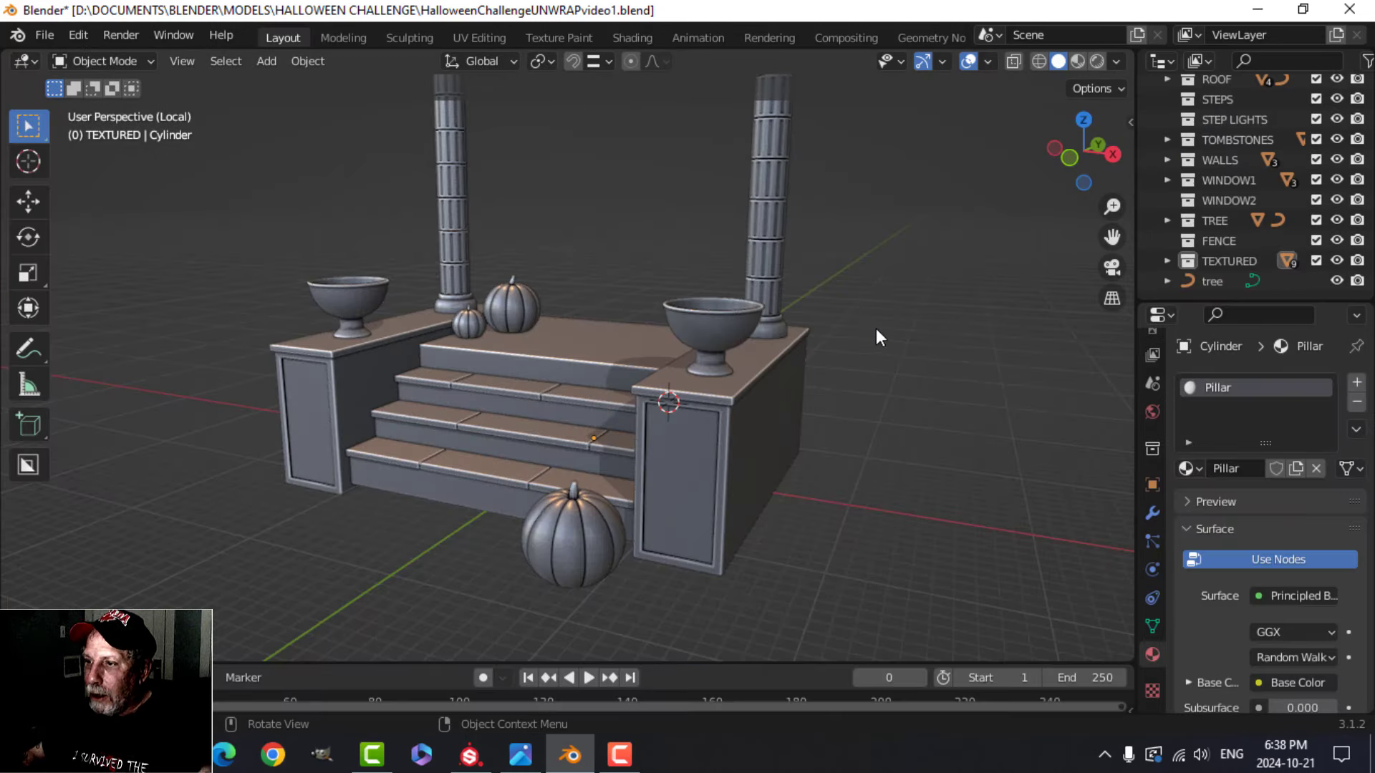
click(1083, 59)
scroll(818, 324, up, 3)
shift+middle_drag(825, 343, 729, 359)
scroll(729, 359, down, 3)
middle_drag(653, 380, 578, 401)
scroll(651, 414, down, 2)
scroll(661, 381, up, 3)
scroll(724, 393, up, 4)
scroll(591, 402, up, 2)
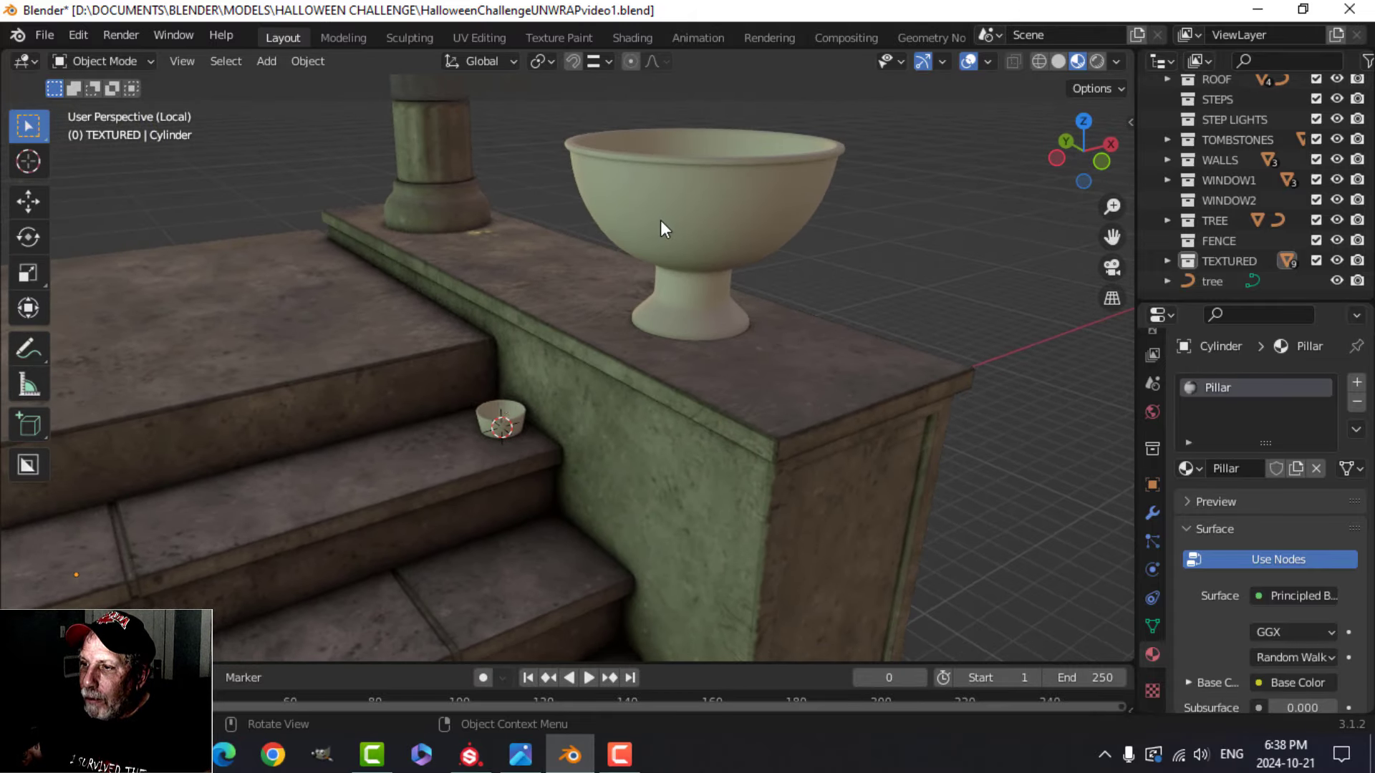
scroll(630, 380, down, 2)
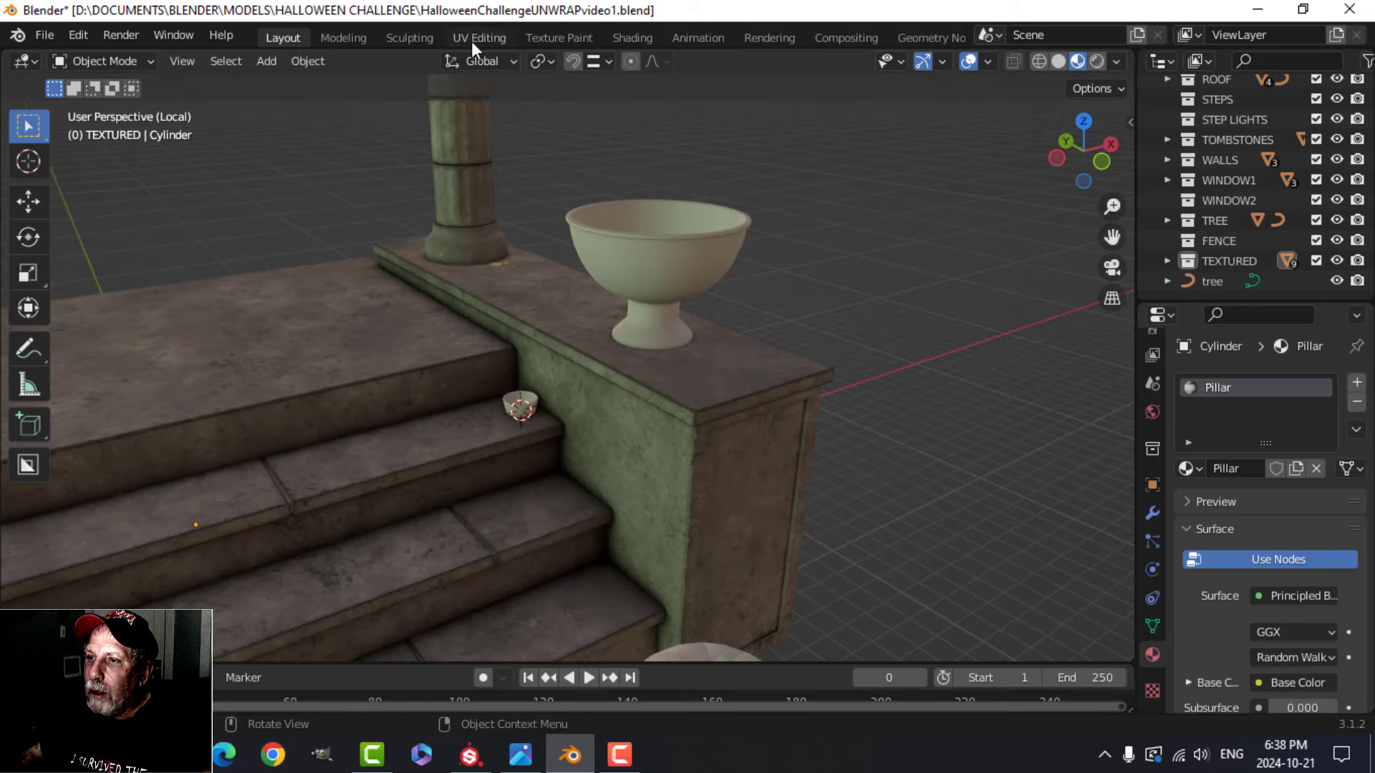
Step: In the UV Editing workspace, isolate the two bowls in local view and enter Edit Mode on them
click(496, 34)
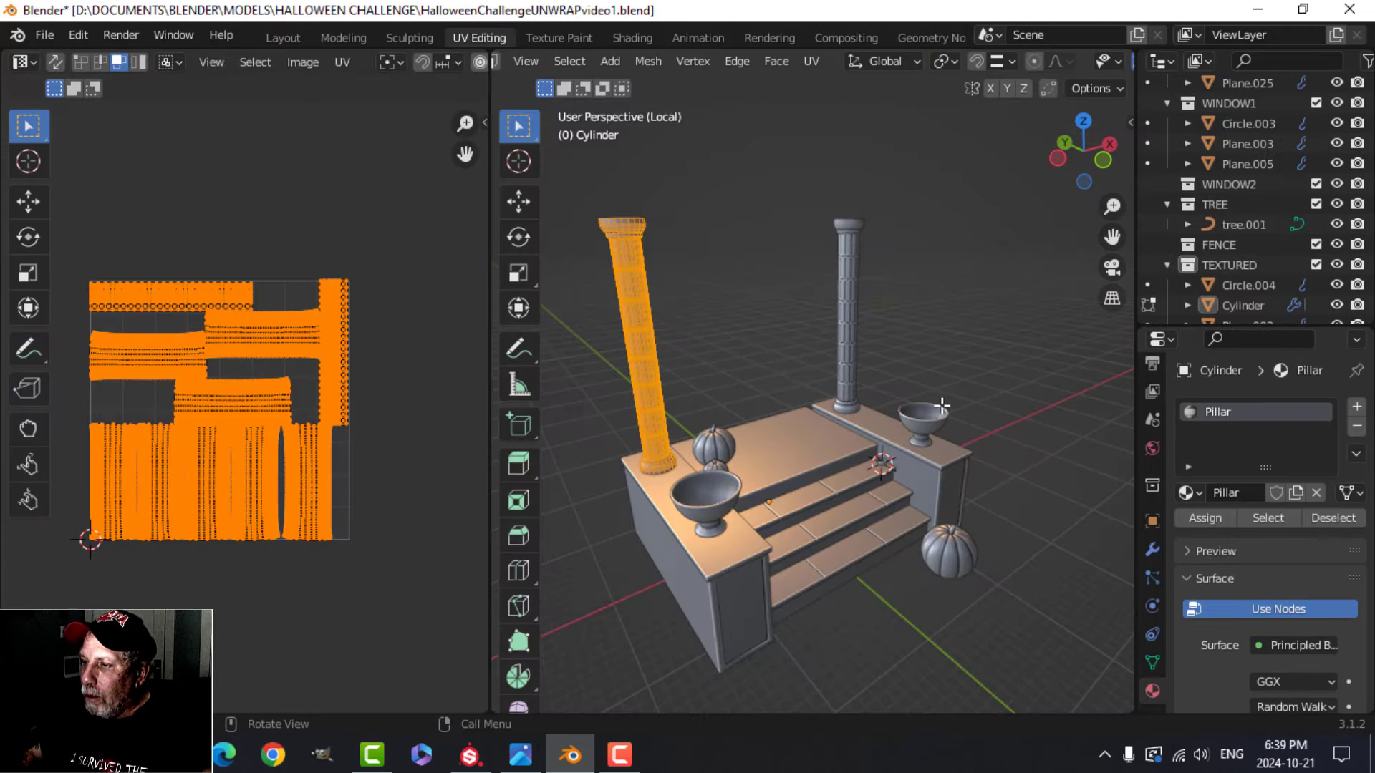
key(Tab)
click(921, 422)
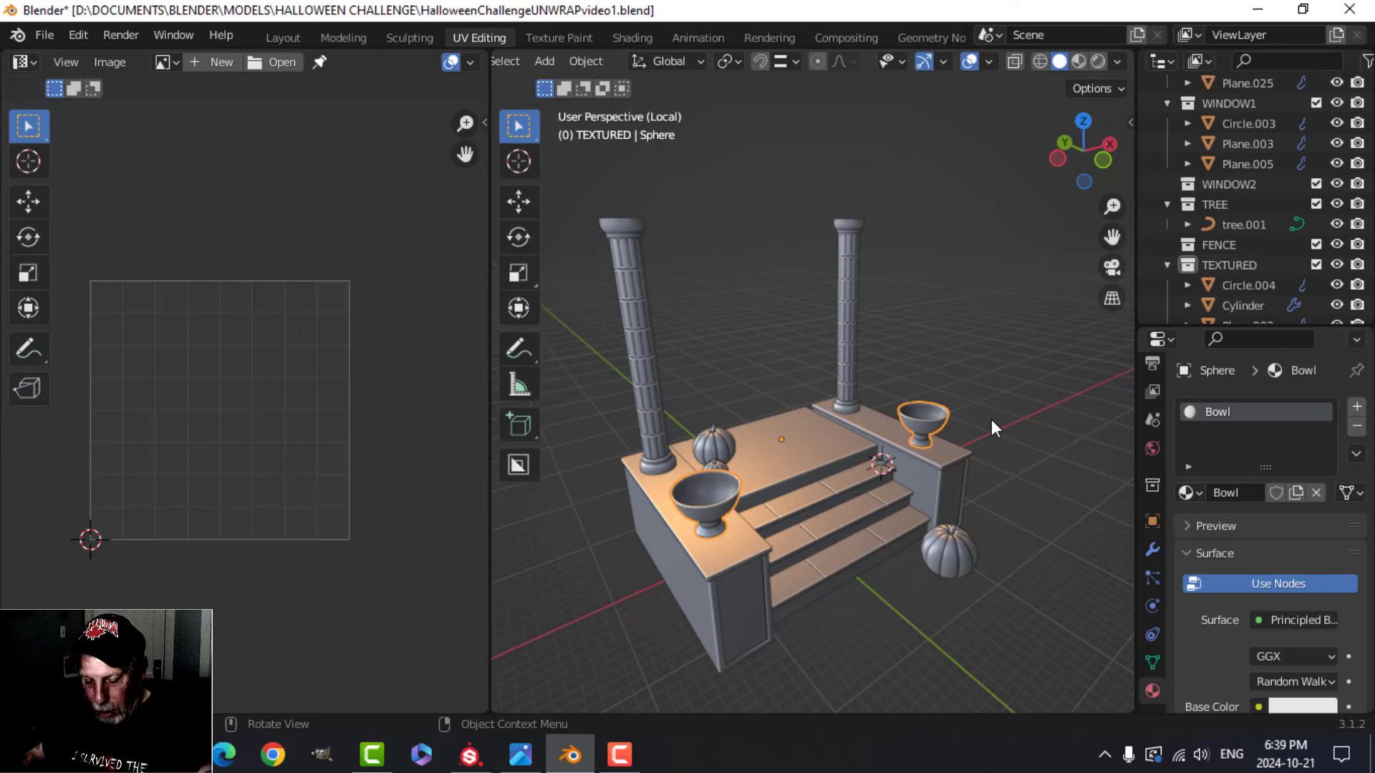
key(KP_Divide)
key(KP_Divide)
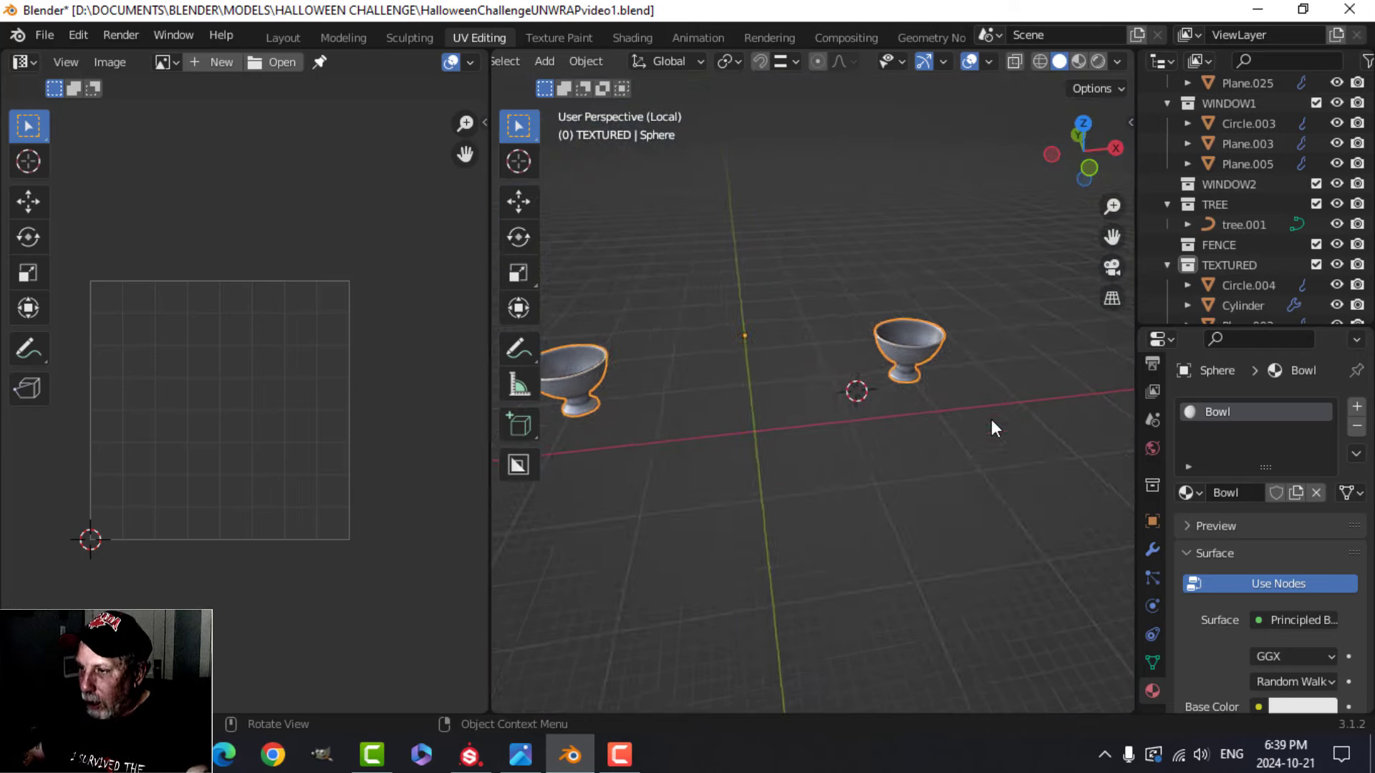
key(Tab)
Step: Examine the seams marked on the bowl's rim, body, neck, foot and interior from all around
middle_drag(1003, 417, 816, 346)
scroll(856, 387, up, 5)
scroll(855, 388, down, 6)
scroll(792, 328, up, 6)
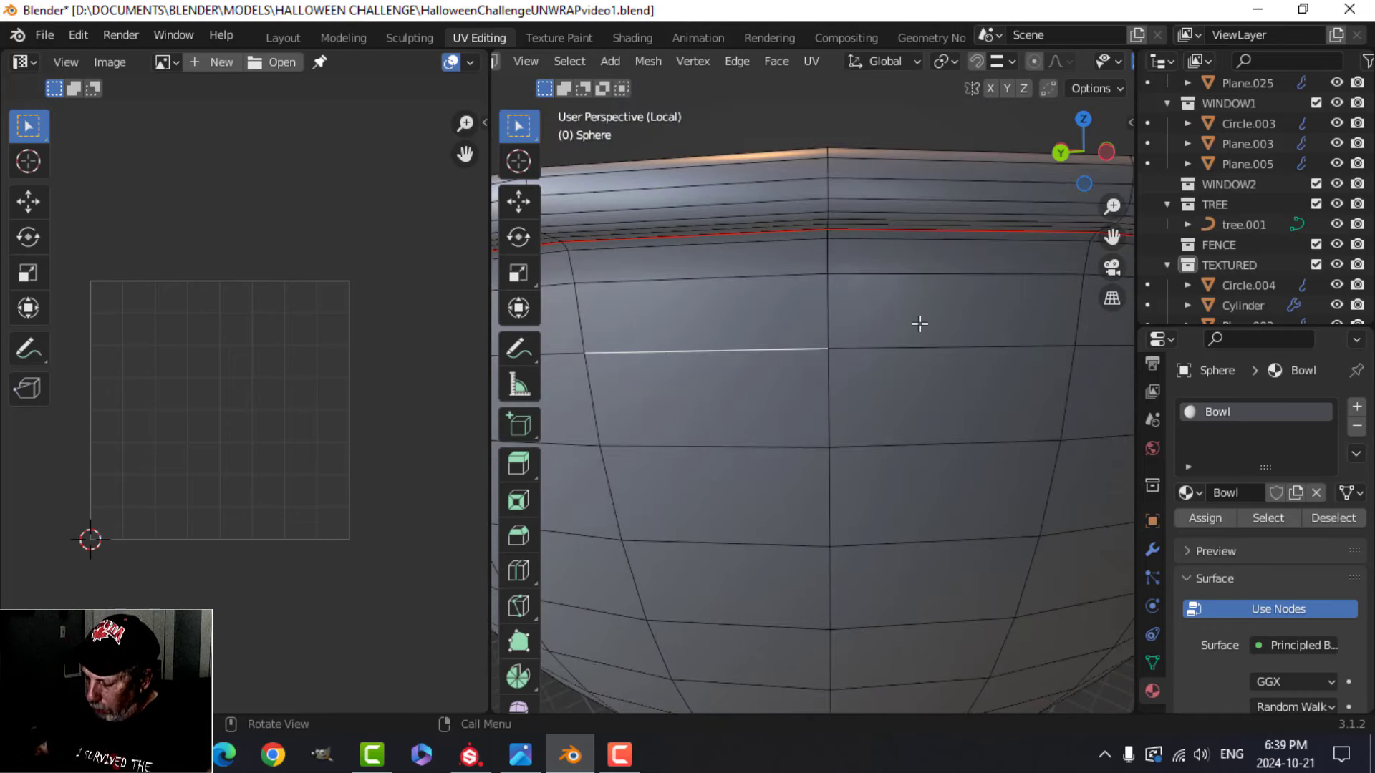
key(KP_Decimal)
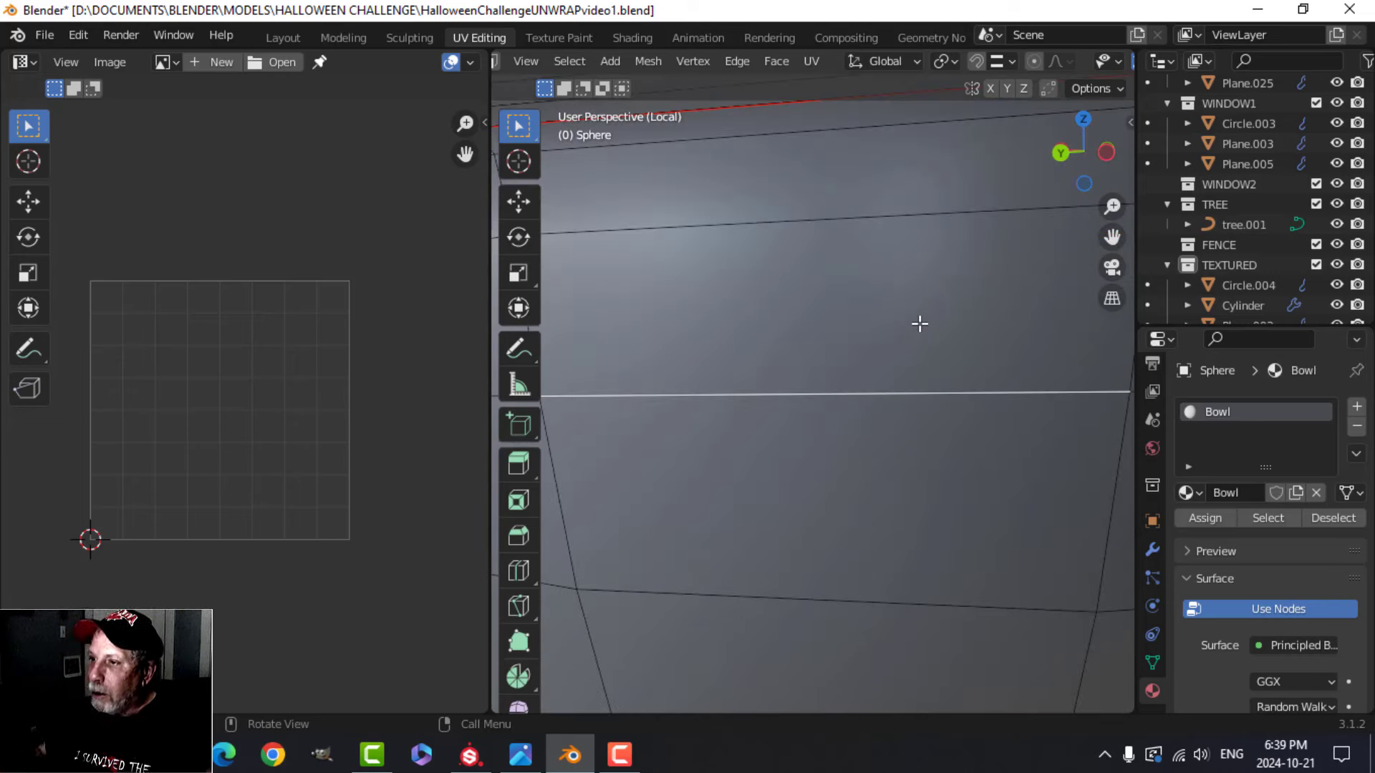
scroll(919, 323, down, 6)
middle_drag(918, 323, 765, 336)
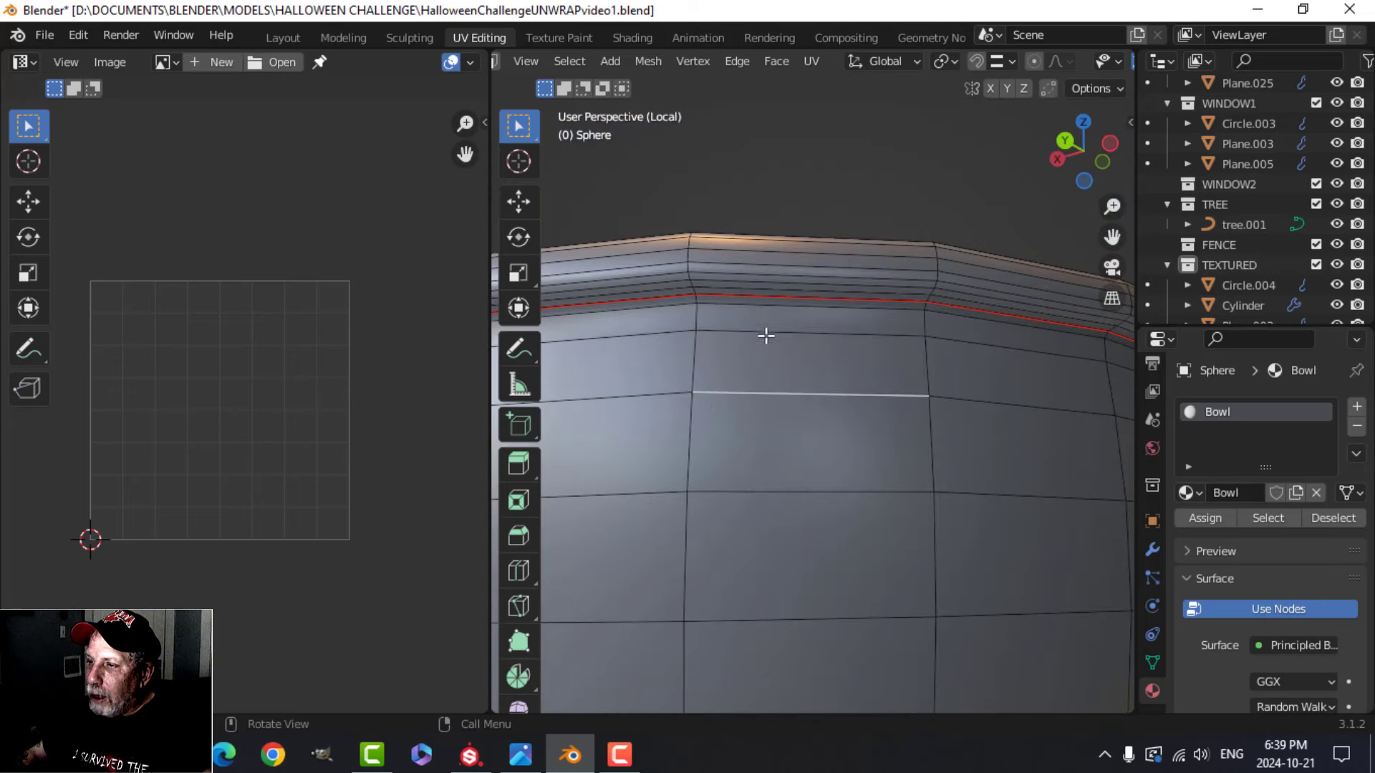
scroll(897, 314, down, 5)
middle_drag(879, 391, 792, 372)
scroll(845, 460, down, 2)
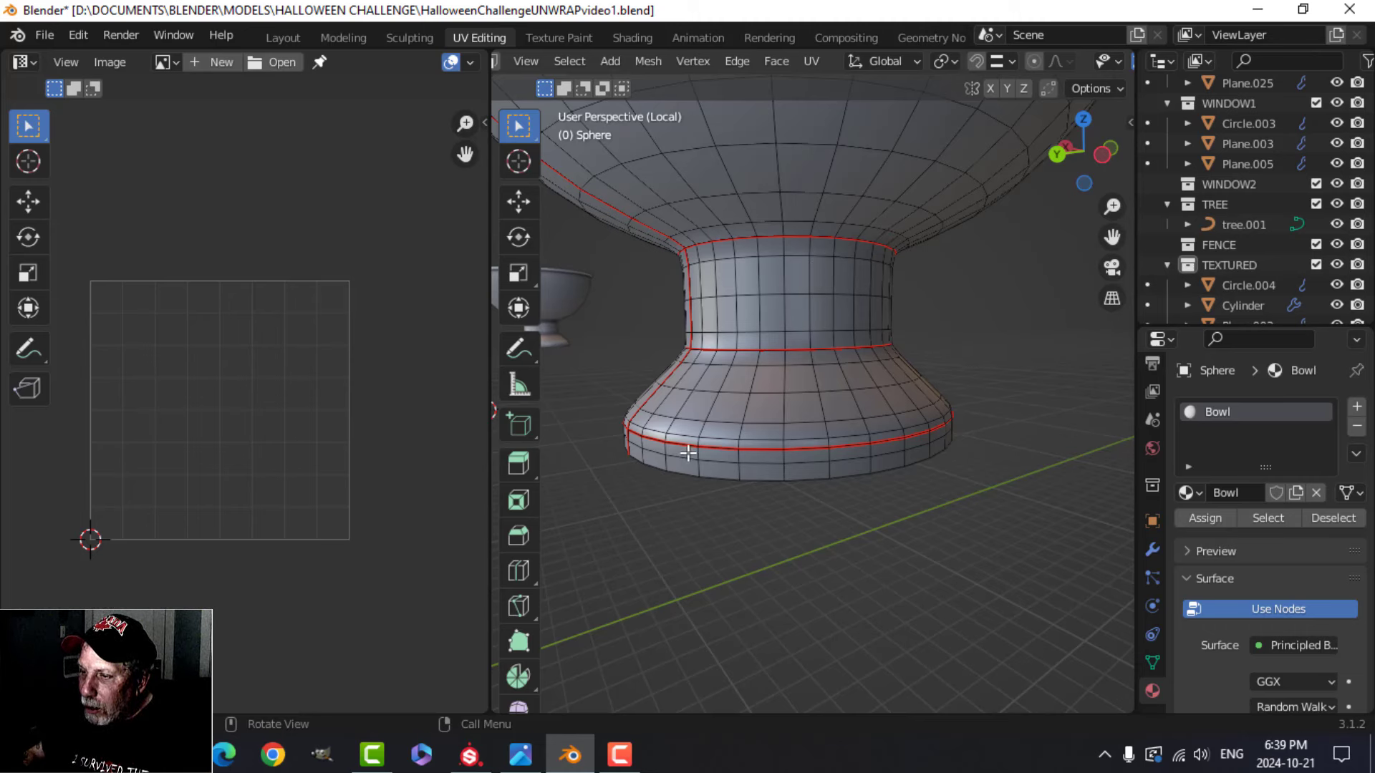
middle_drag(848, 448, 781, 469)
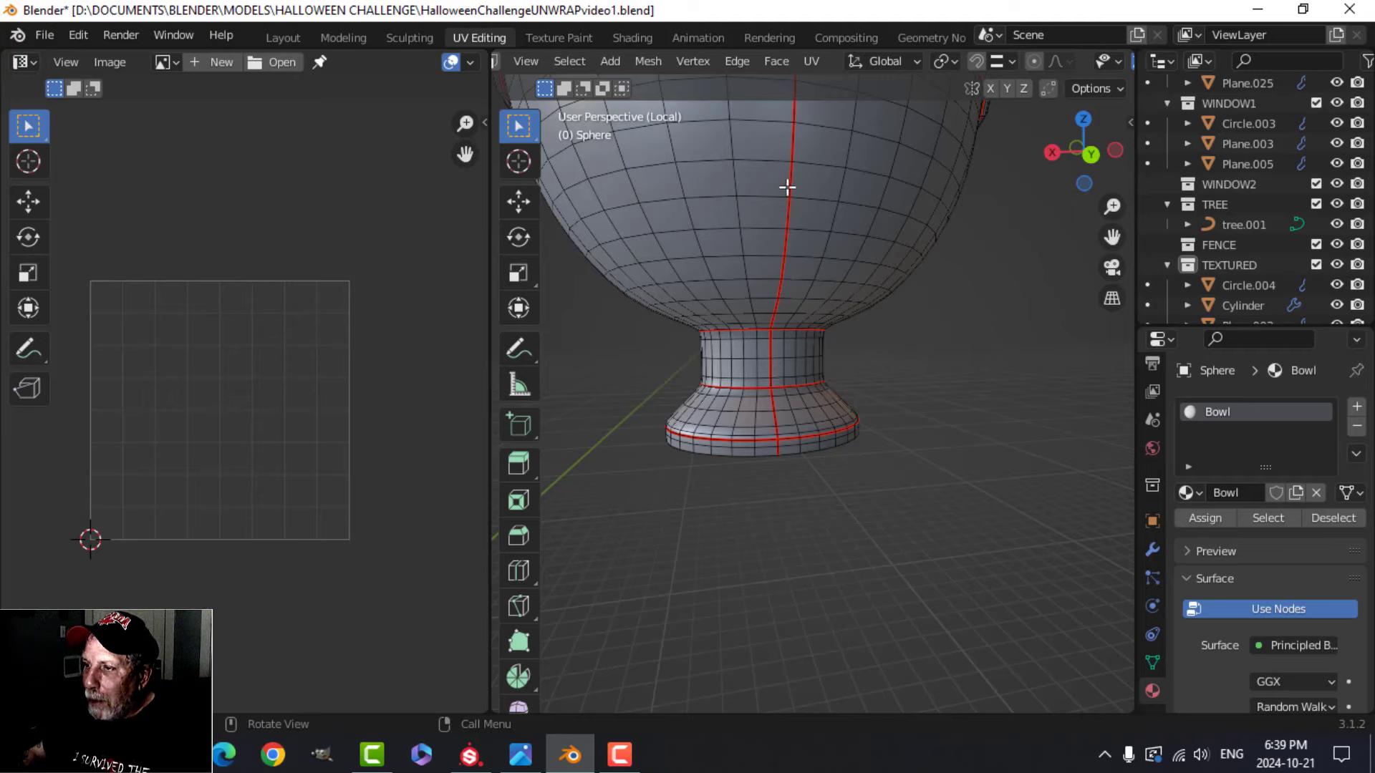
middle_drag(788, 188, 834, 495)
scroll(853, 528, up, 3)
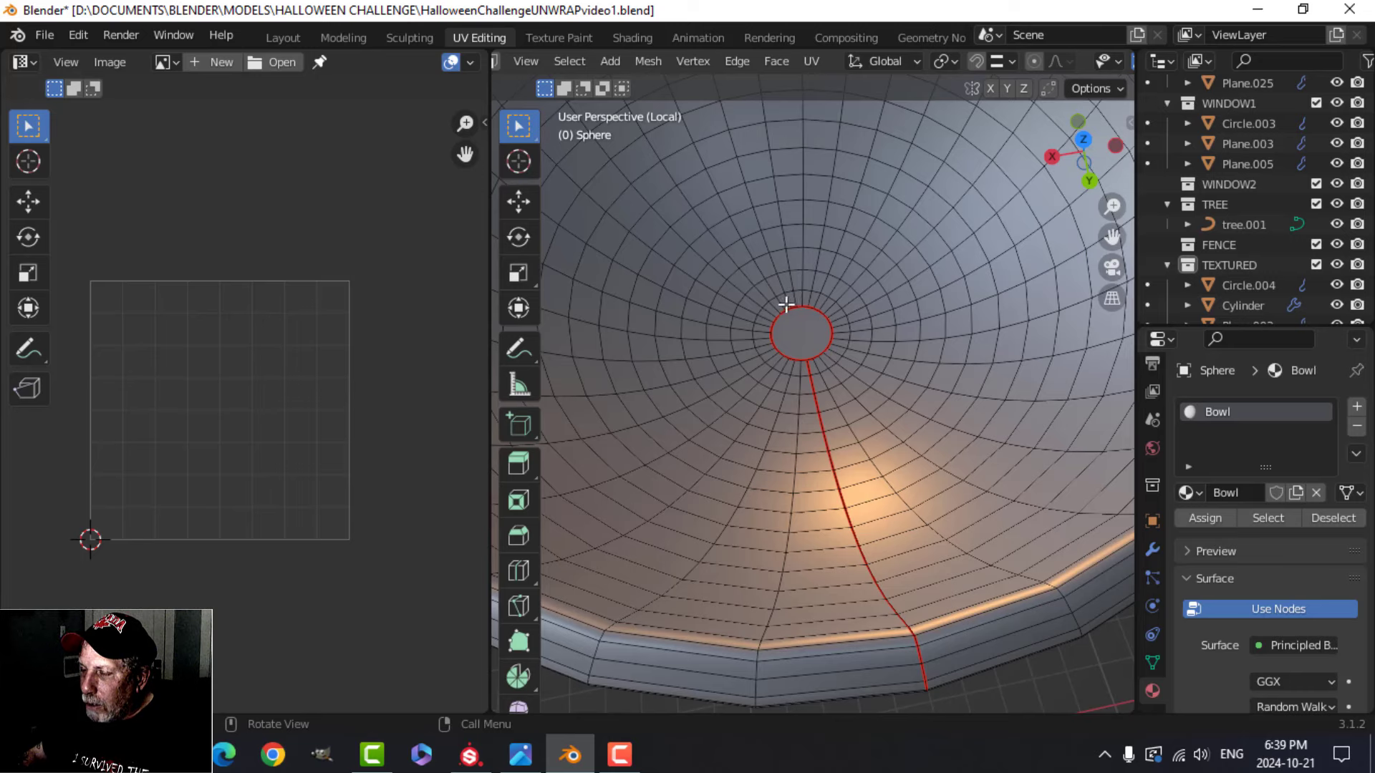
scroll(848, 360, down, 5)
middle_drag(848, 360, 881, 313)
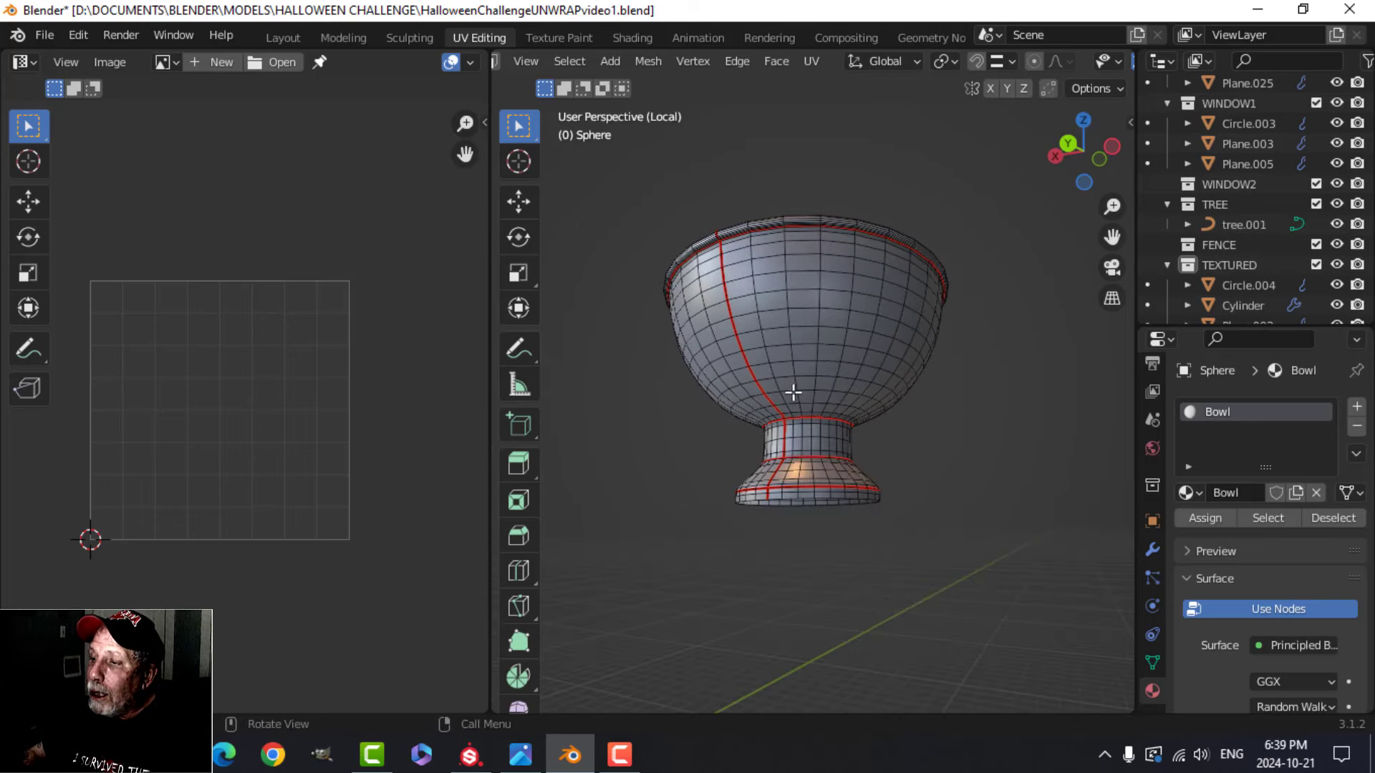
middle_drag(793, 392, 871, 389)
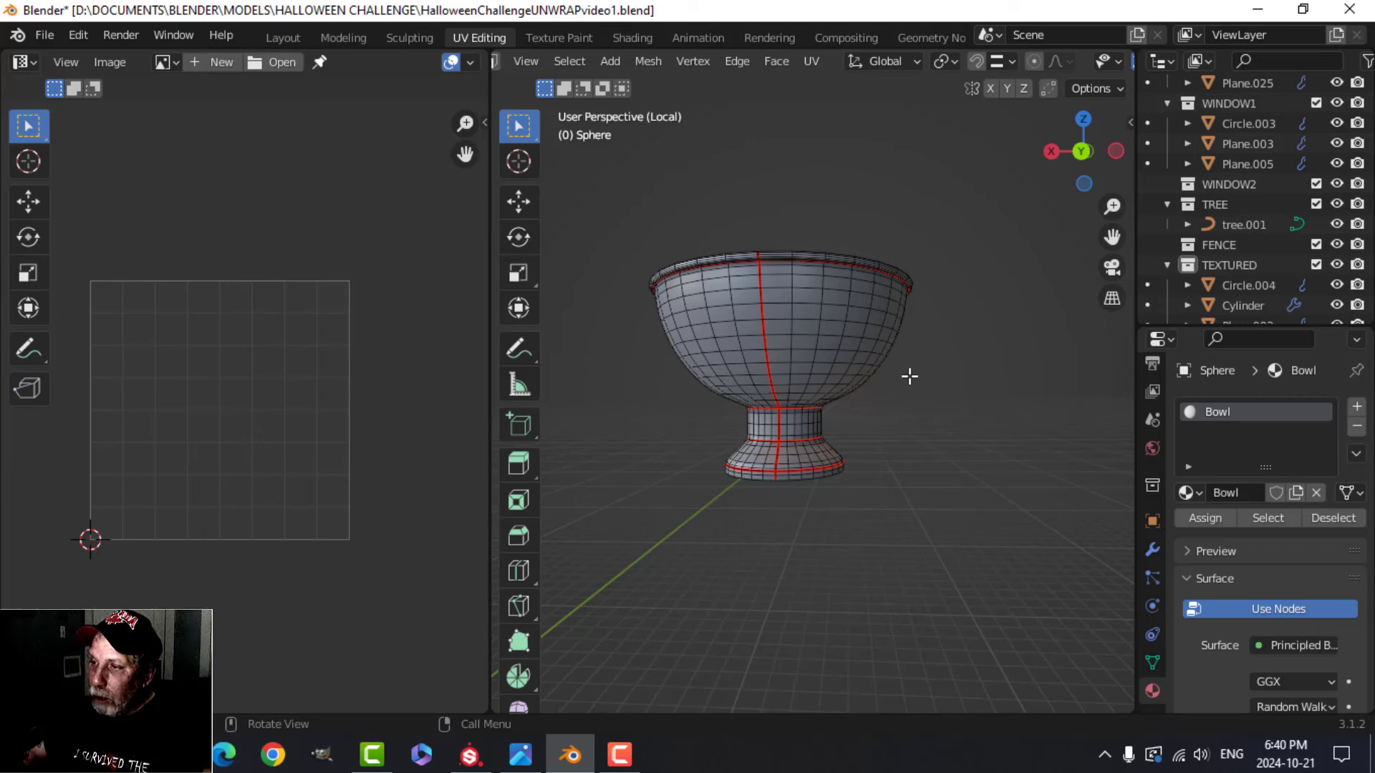
Step: Select all of the bowl's geometry and unwrap it along the marked seams
key(a)
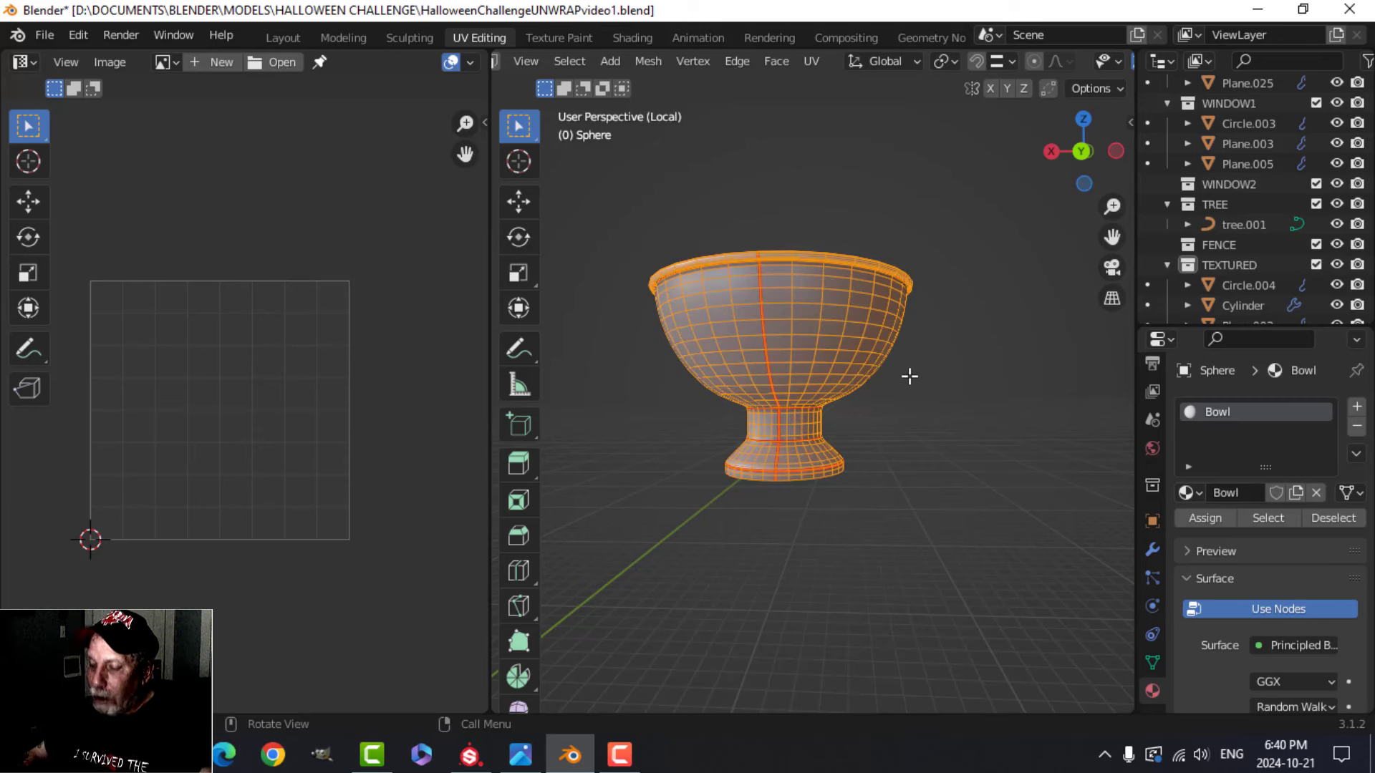
key(u)
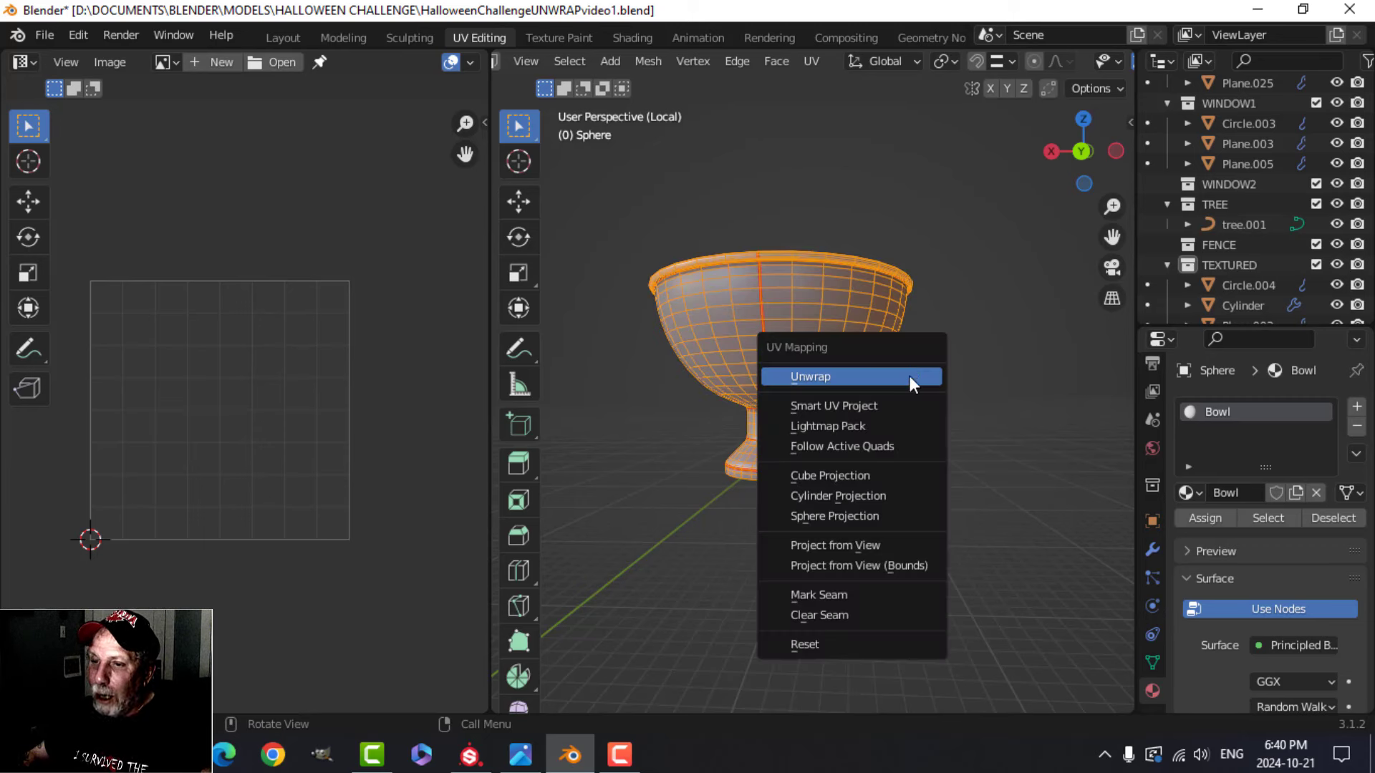
click(910, 376)
scroll(319, 484, up, 3)
scroll(311, 462, down, 1)
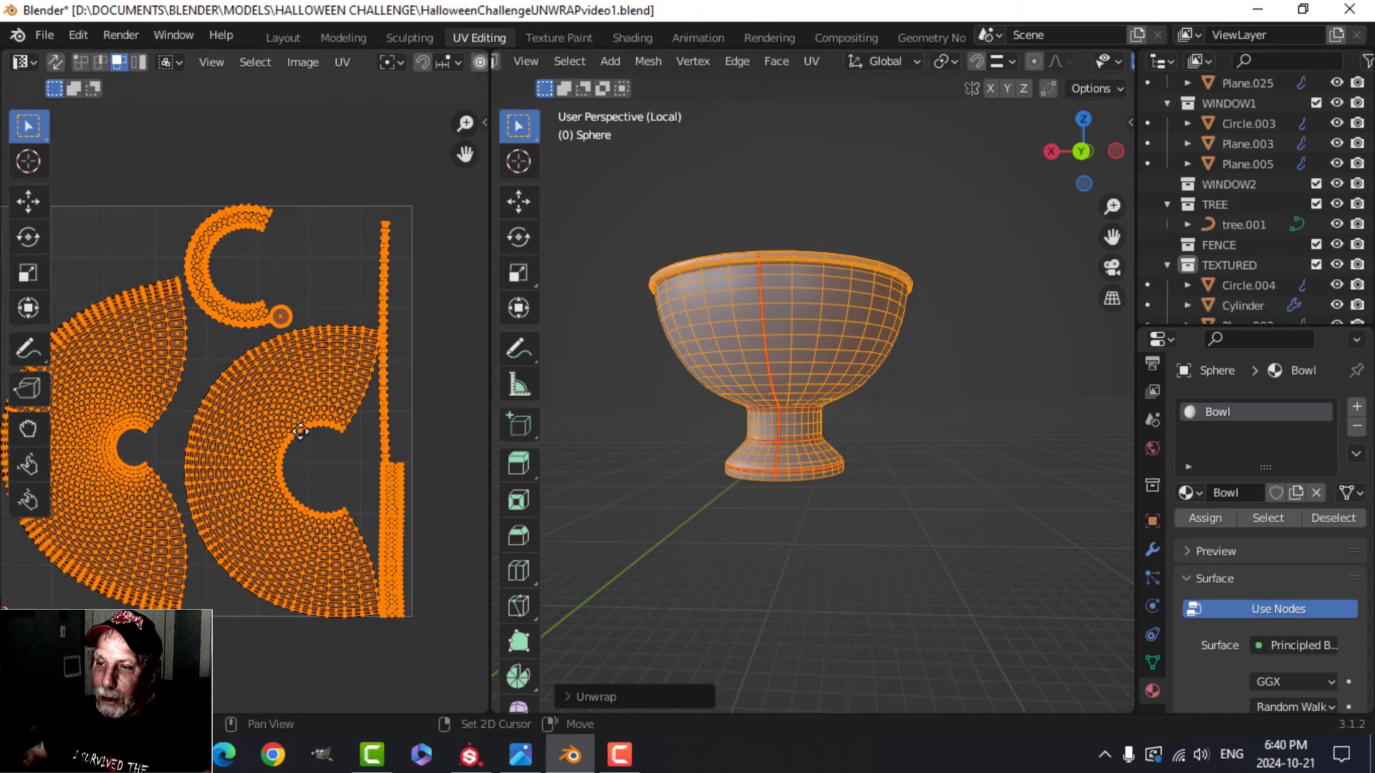
Step: Examine the bowl's unwrapped UV islands with nothing selected in the UV Editor, focusing on the large curved one
scroll(318, 428, up, 2)
shift+middle_drag(300, 431, 380, 415)
key(alt+a)
scroll(303, 449, down, 2)
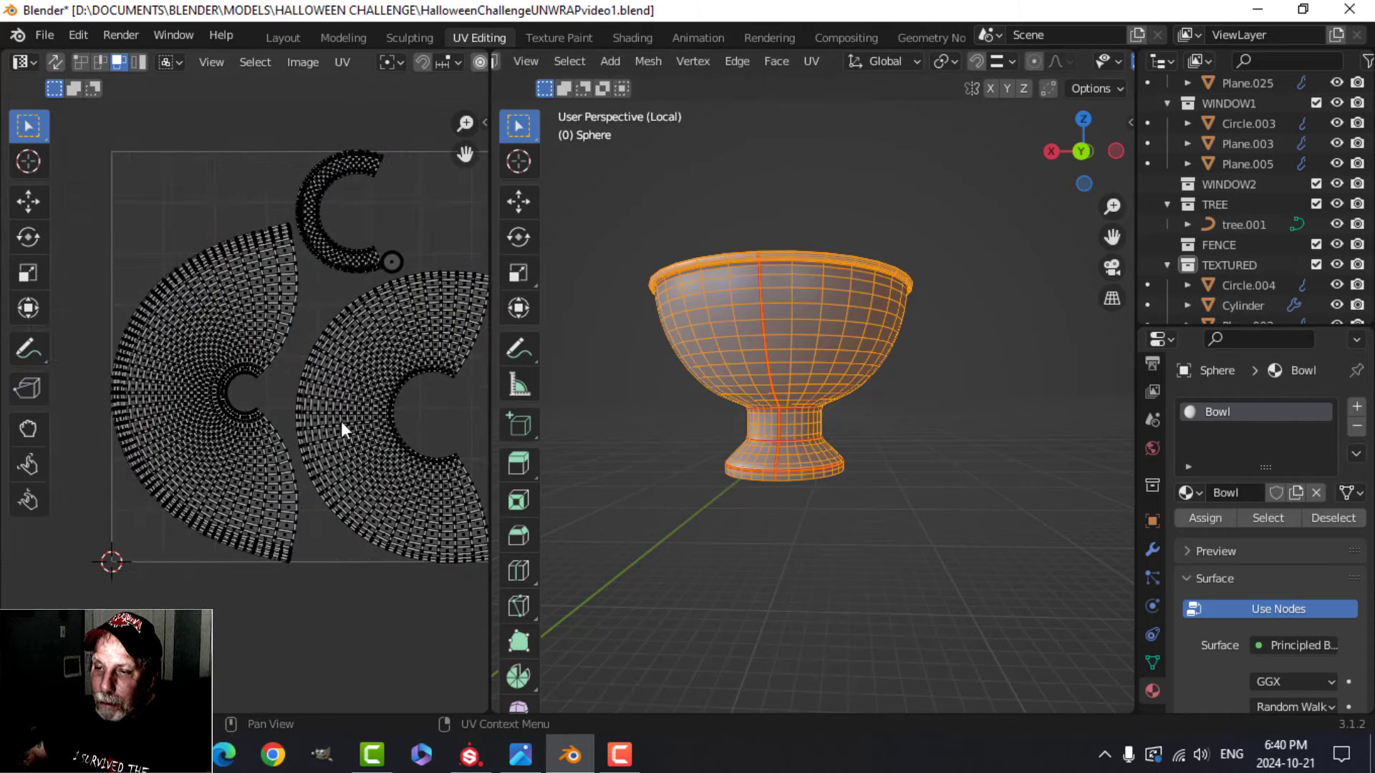
scroll(341, 421, down, 3)
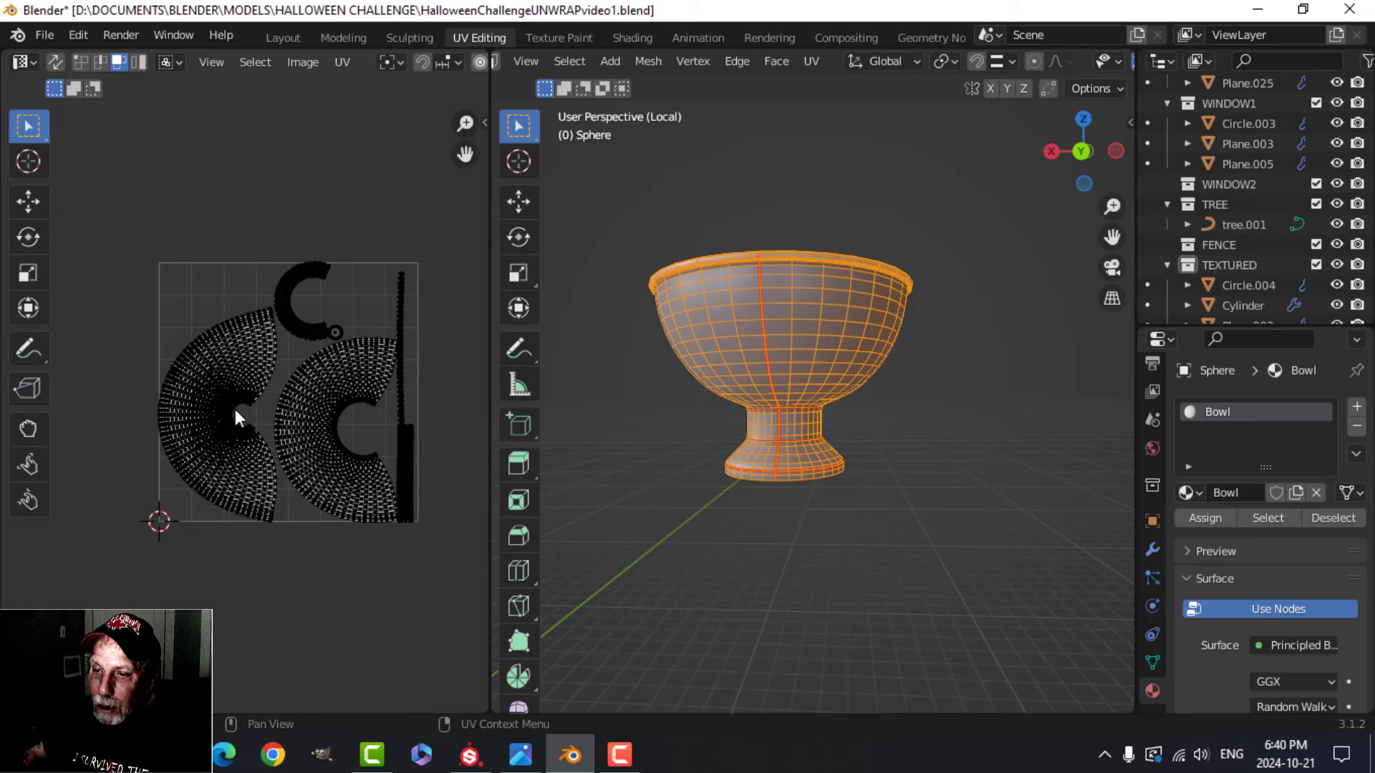
scroll(234, 410, up, 3)
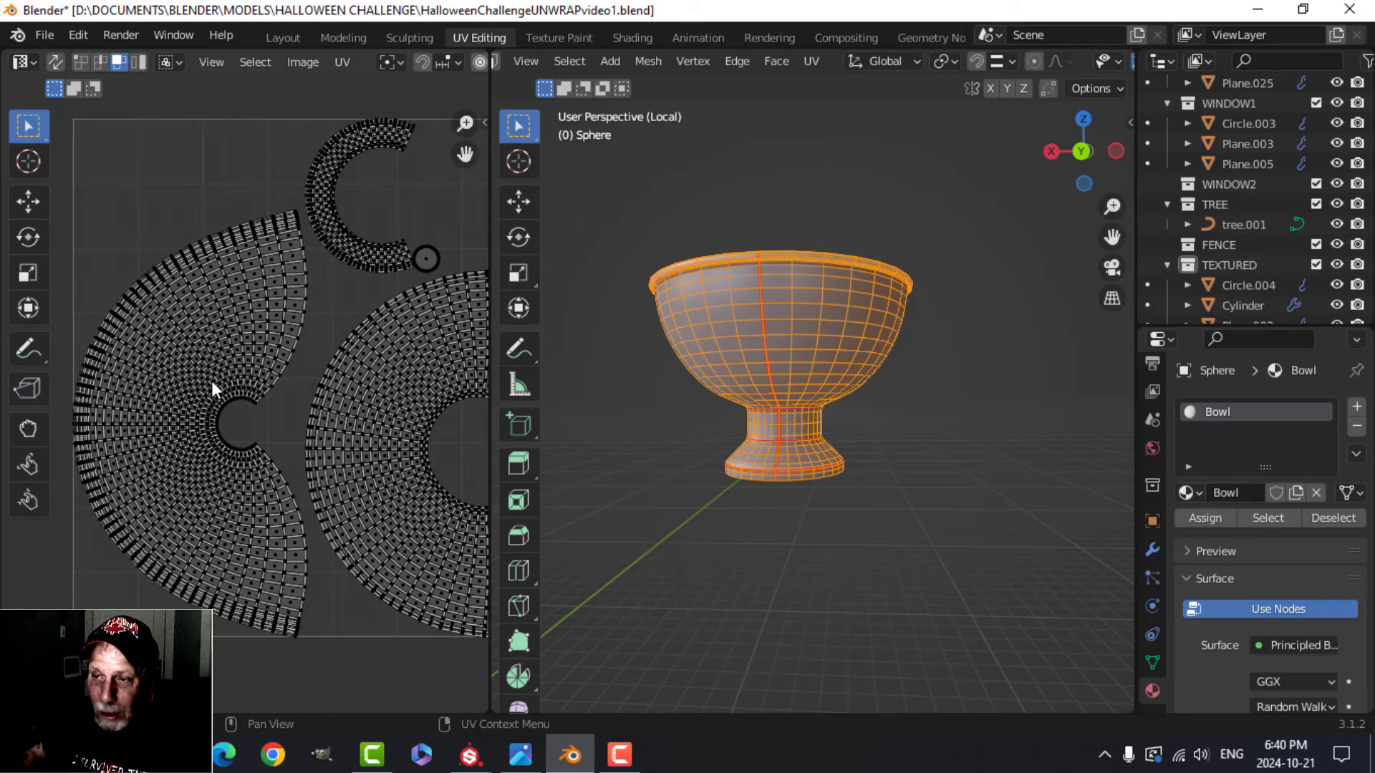
scroll(211, 387, down, 2)
scroll(218, 387, up, 3)
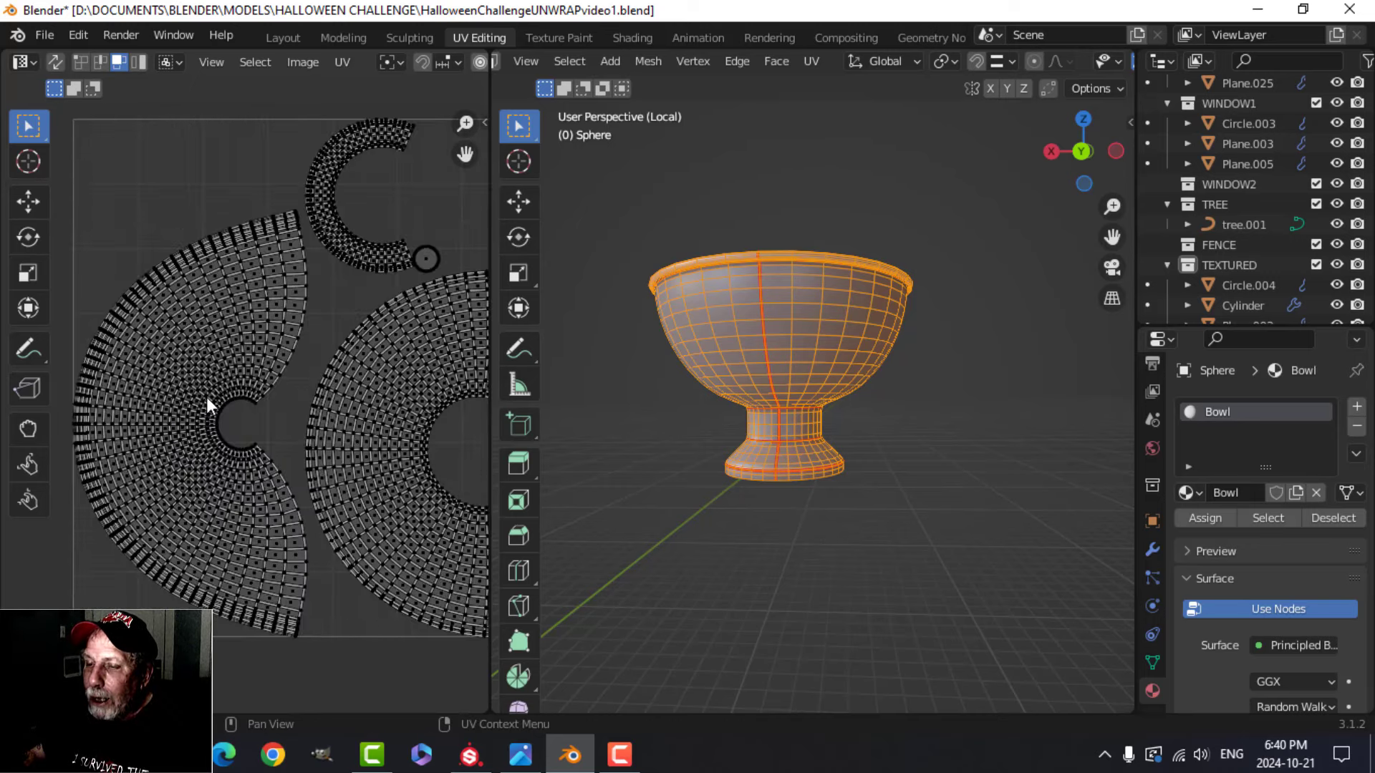
scroll(201, 393, down, 2)
middle_drag(252, 373, 304, 380)
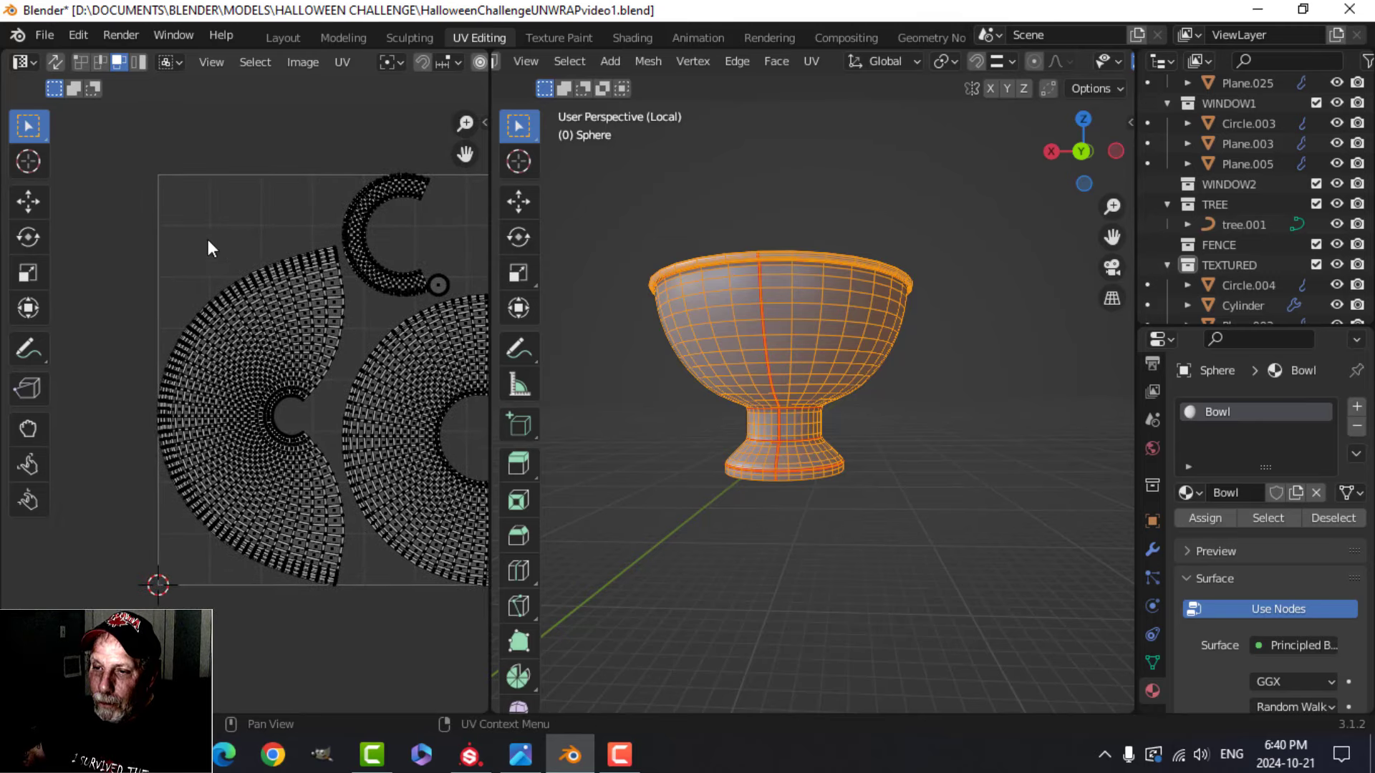
drag(199, 230, 268, 396)
scroll(268, 419, up, 3)
key(alt+a)
Step: Make the upper and lower edges of one face in the large curved UV island horizontal by scaling each to 0 along Y
scroll(291, 410, up, 4)
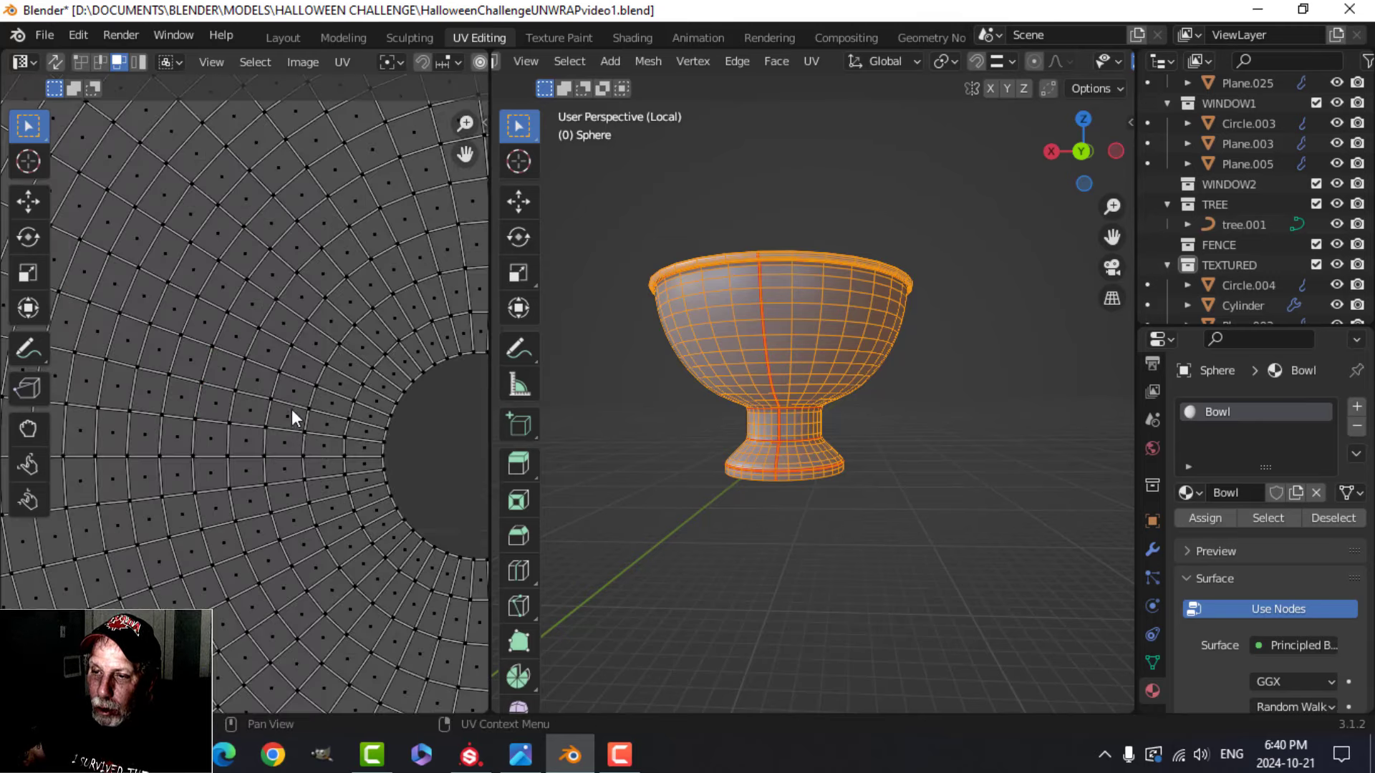
middle_drag(291, 410, 333, 371)
scroll(234, 416, up, 3)
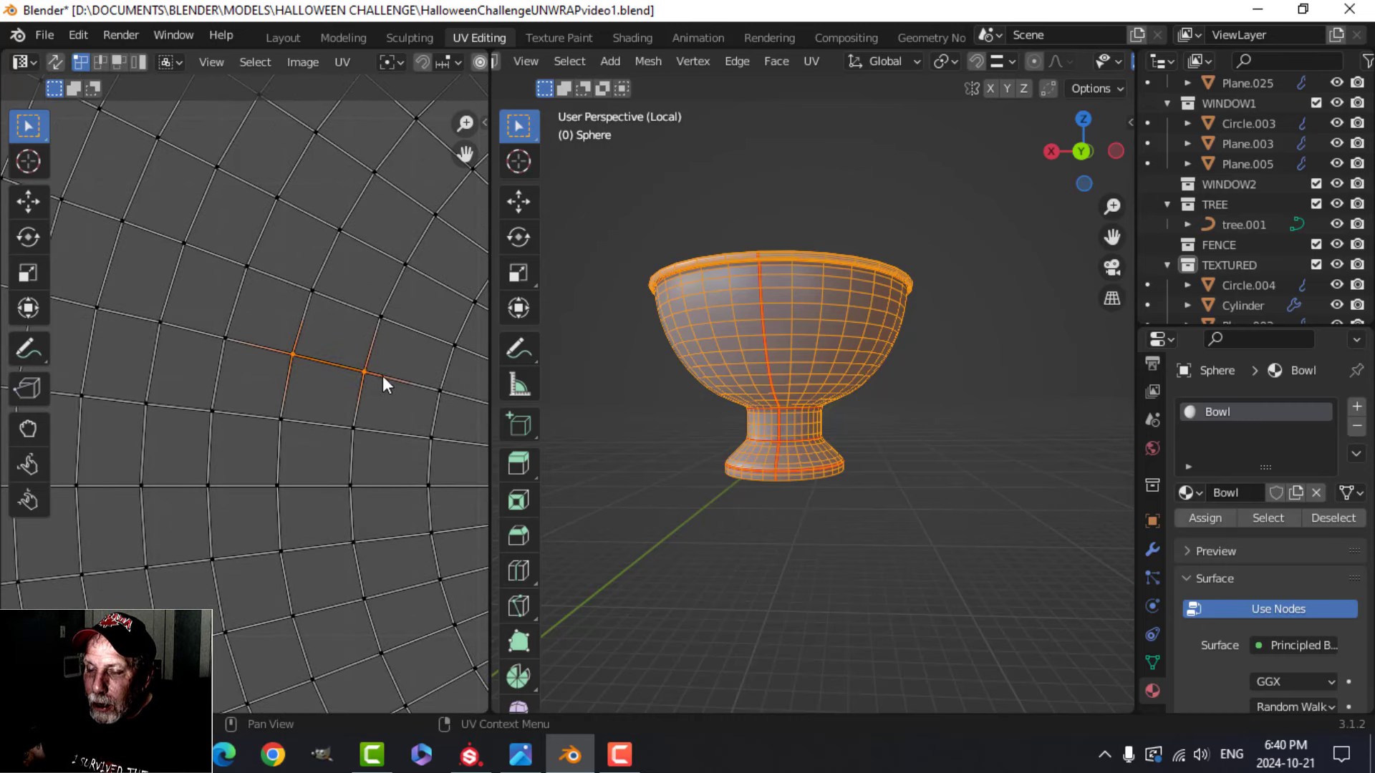
key(s)
key(y)
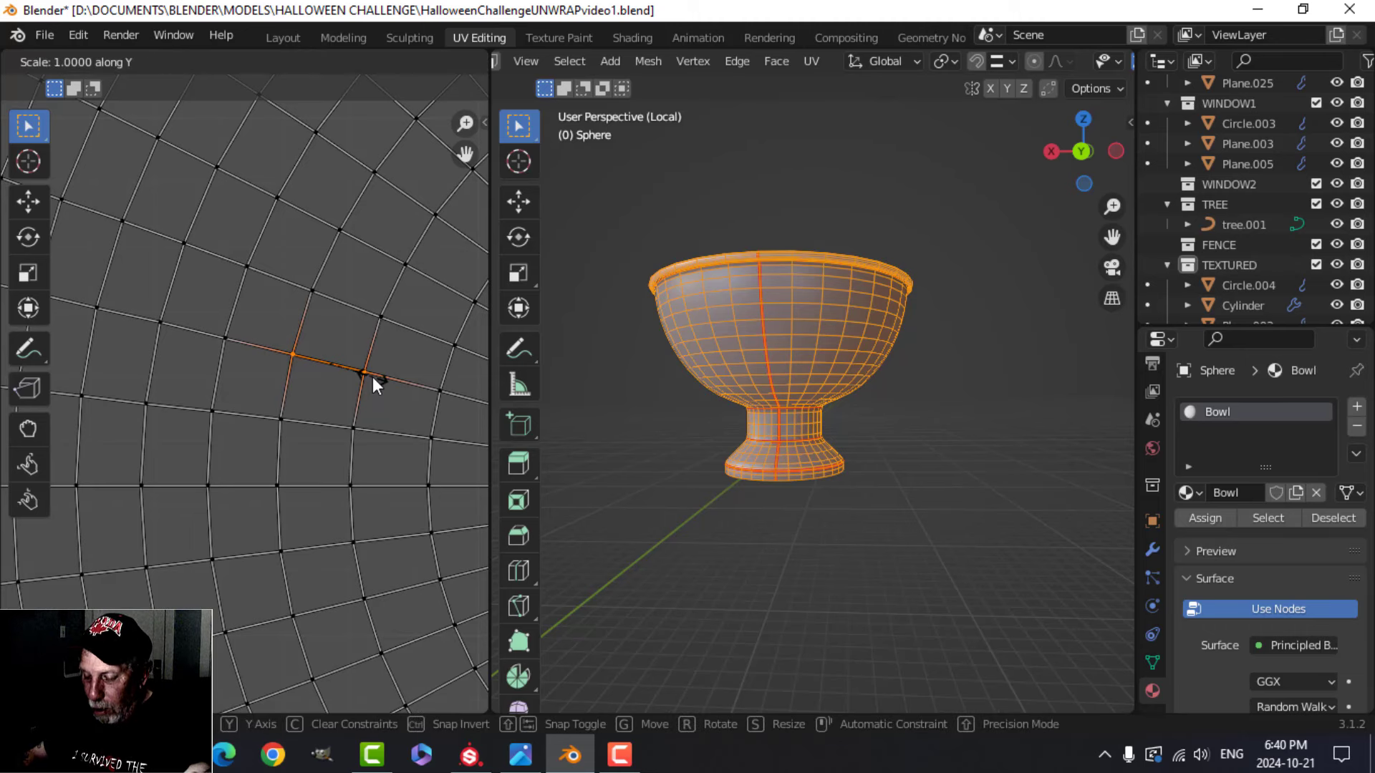
key(0)
key(Return)
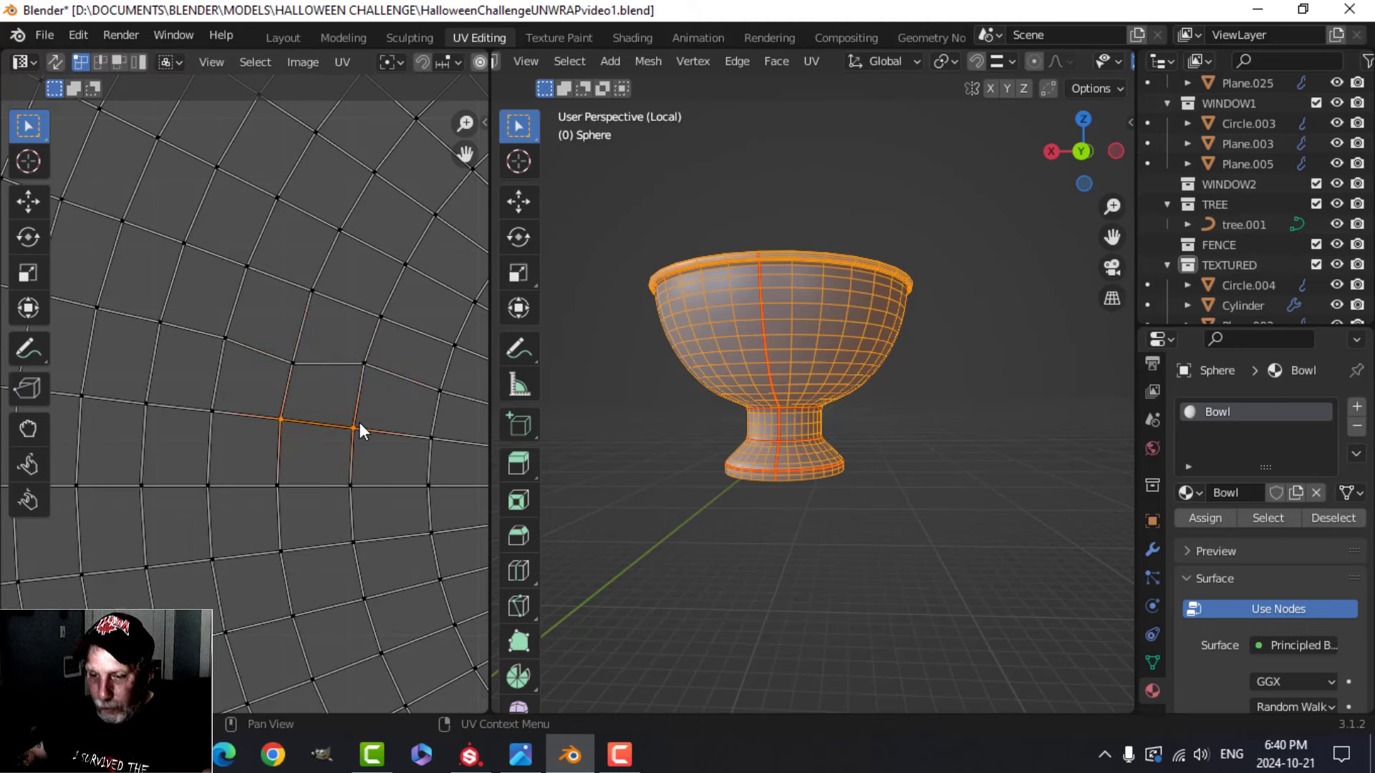
key(s)
key(y)
key(Return)
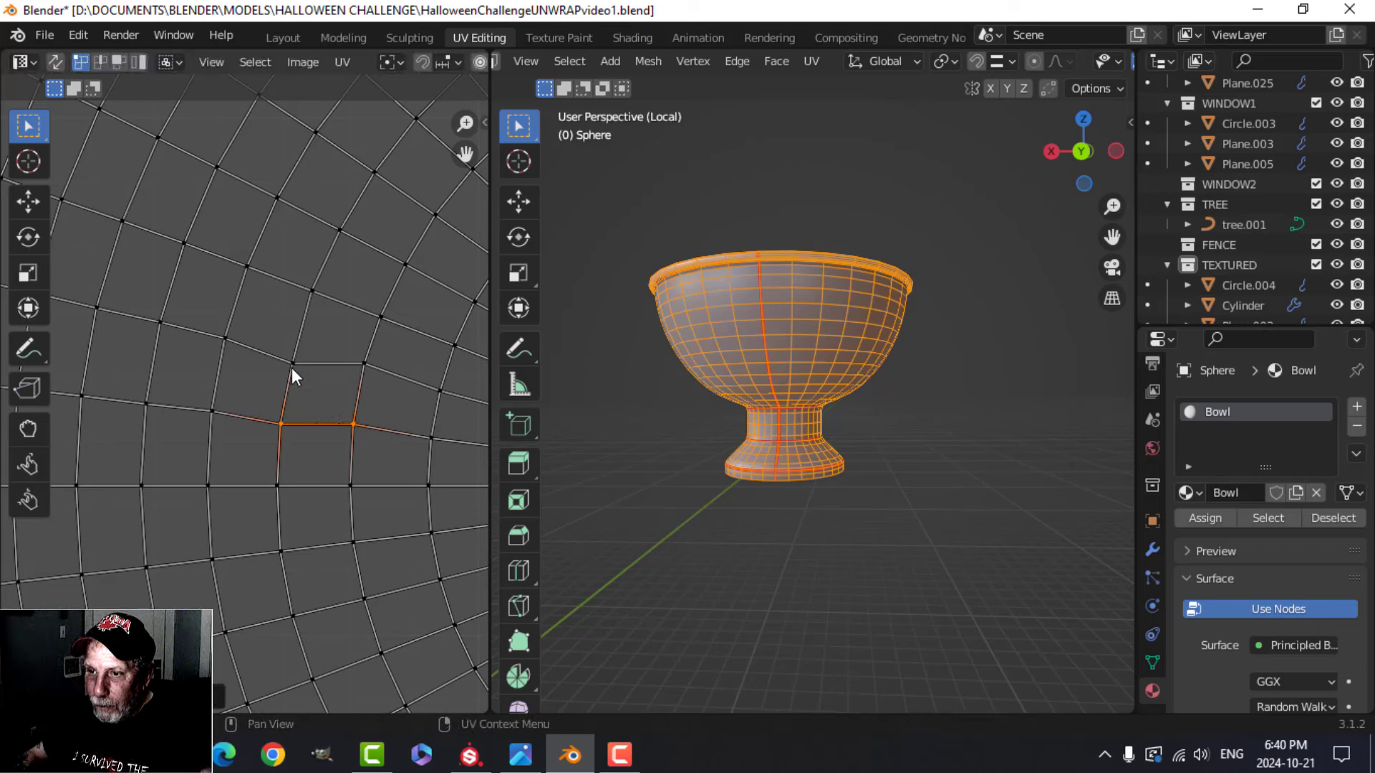
Step: Make the same UV face's two side edges vertical by scaling each to 0 along X
click(293, 363)
key(s)
key(x)
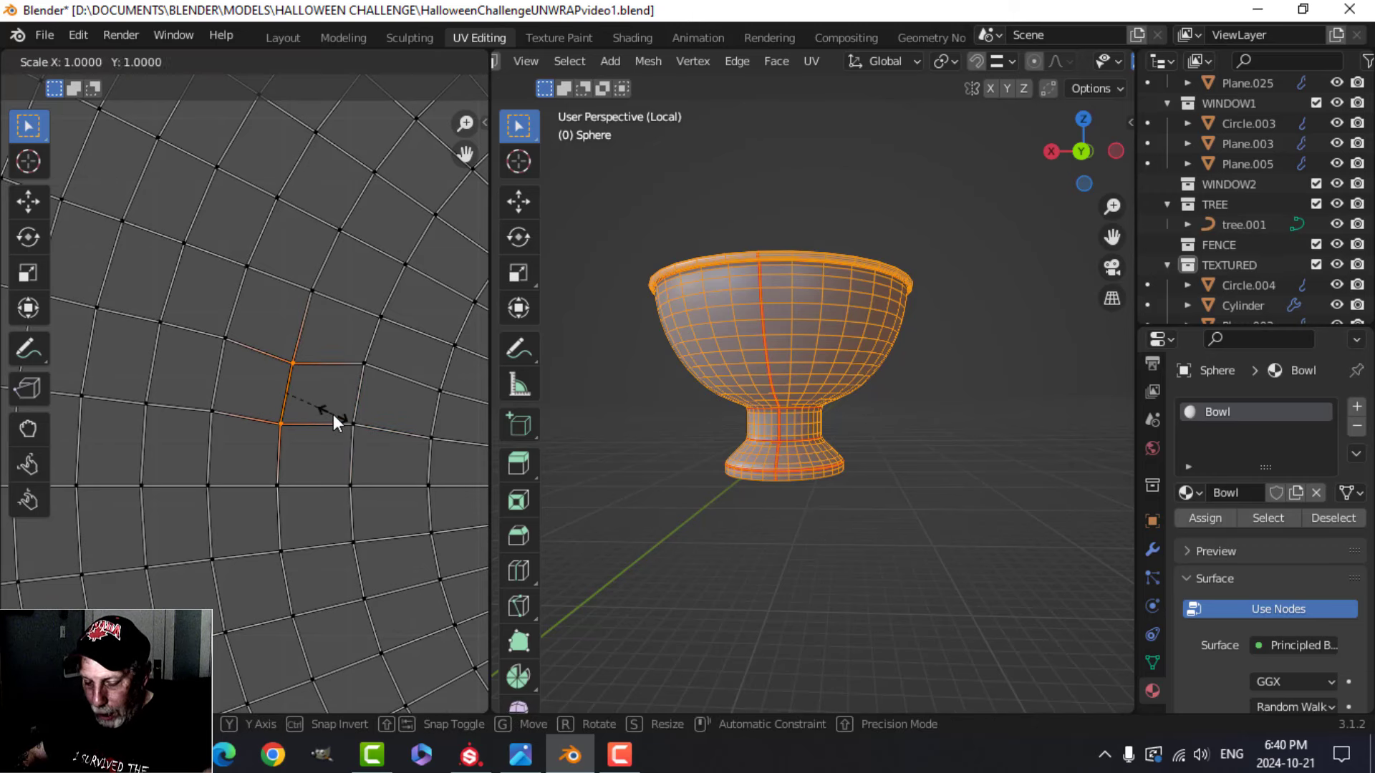
key(0)
key(Return)
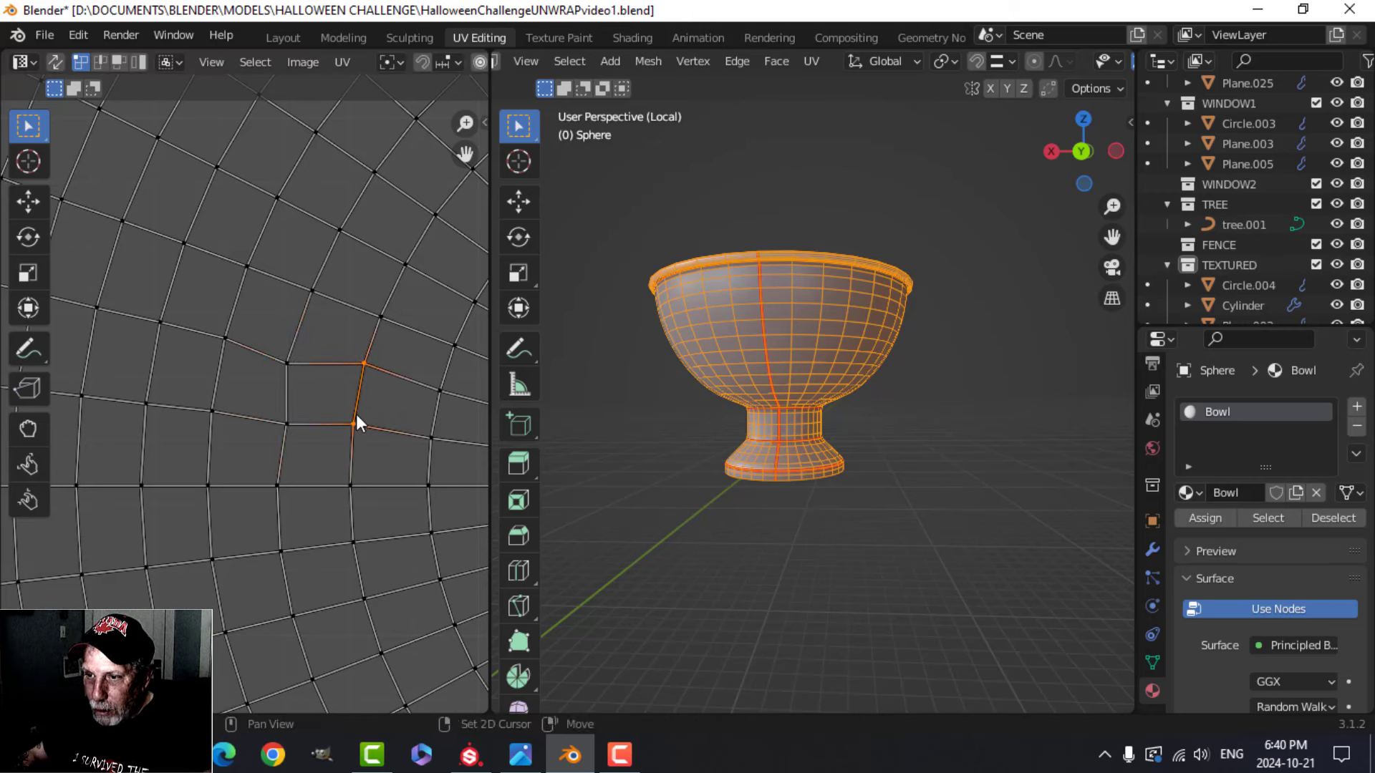
key(s)
key(x)
key(0)
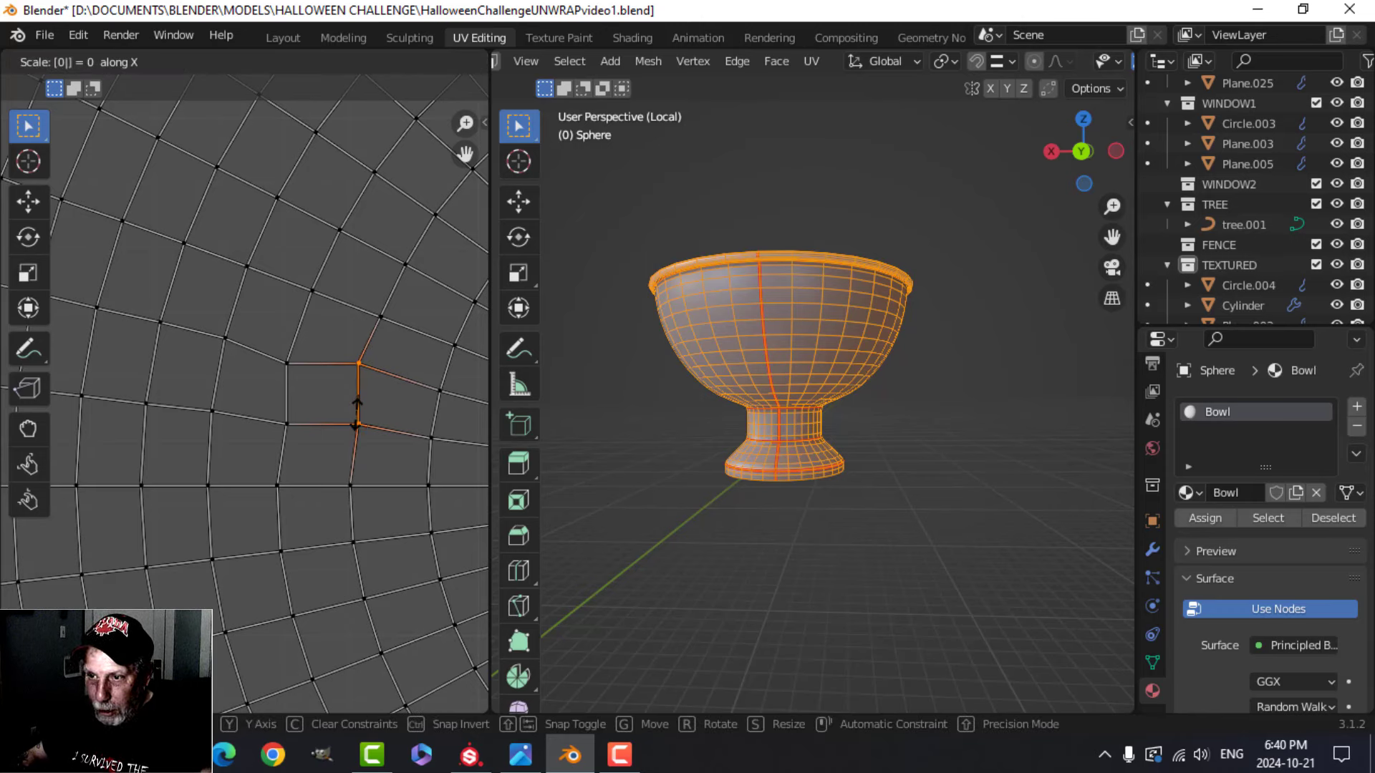
key(Return)
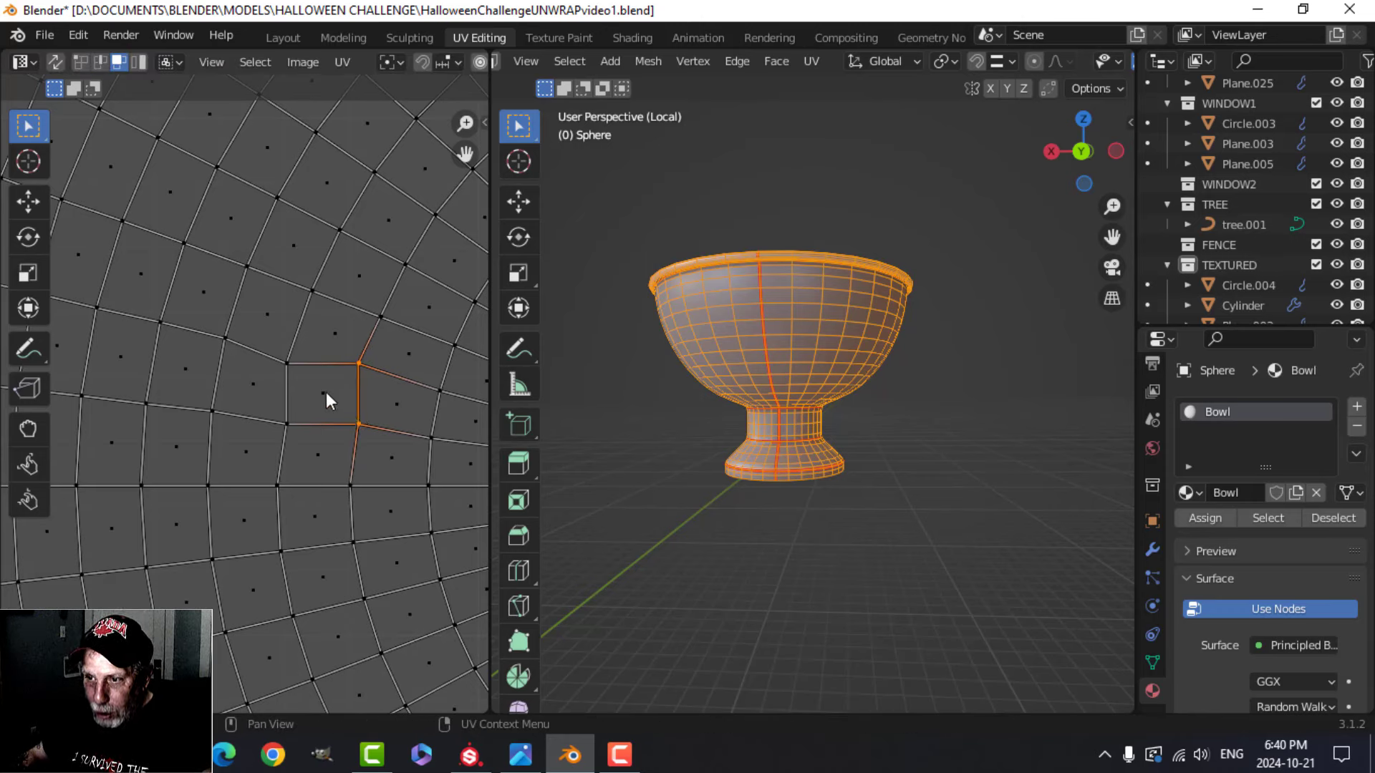
Step: With the squared face active, select its whole linked UV island and straighten it into a grid with Follow Active Quads
scroll(360, 398, down, 7)
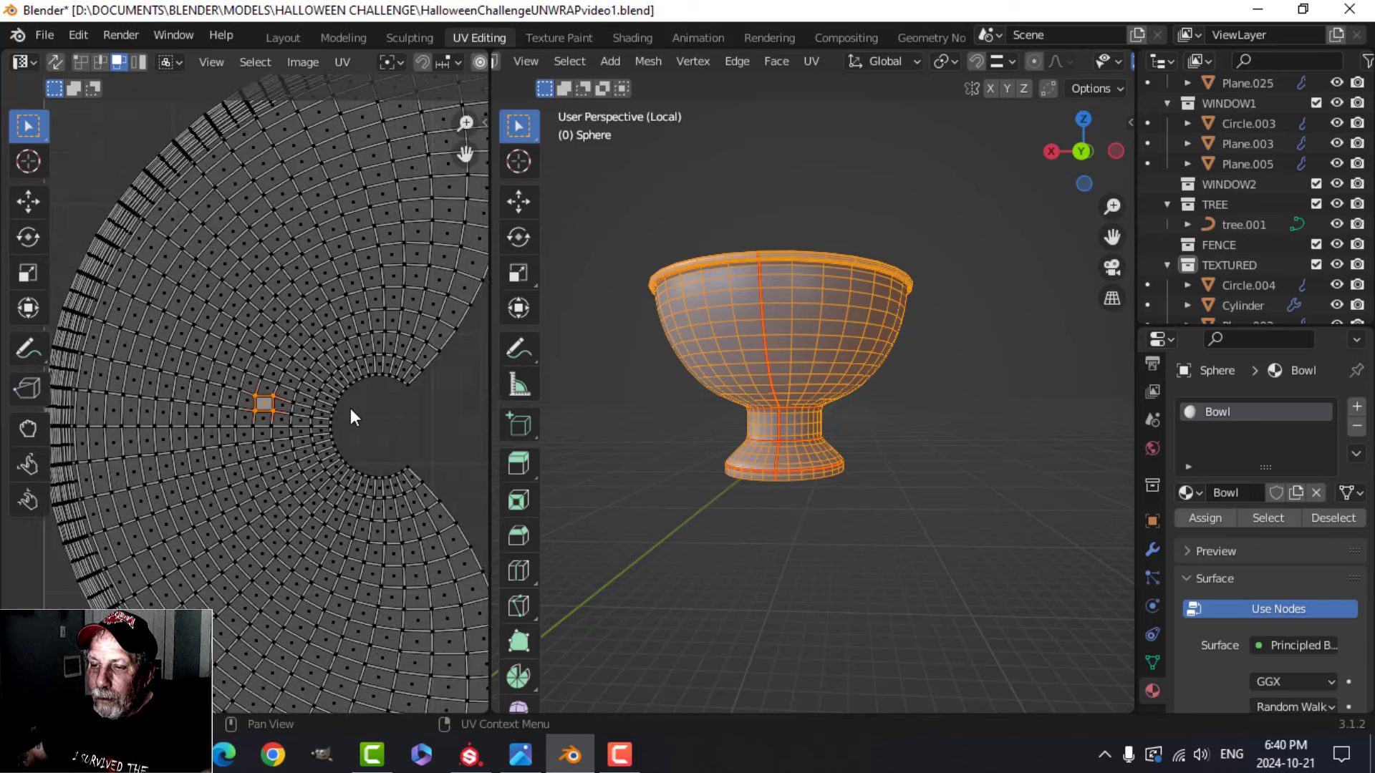
key(ctrl+l)
scroll(350, 403, down, 2)
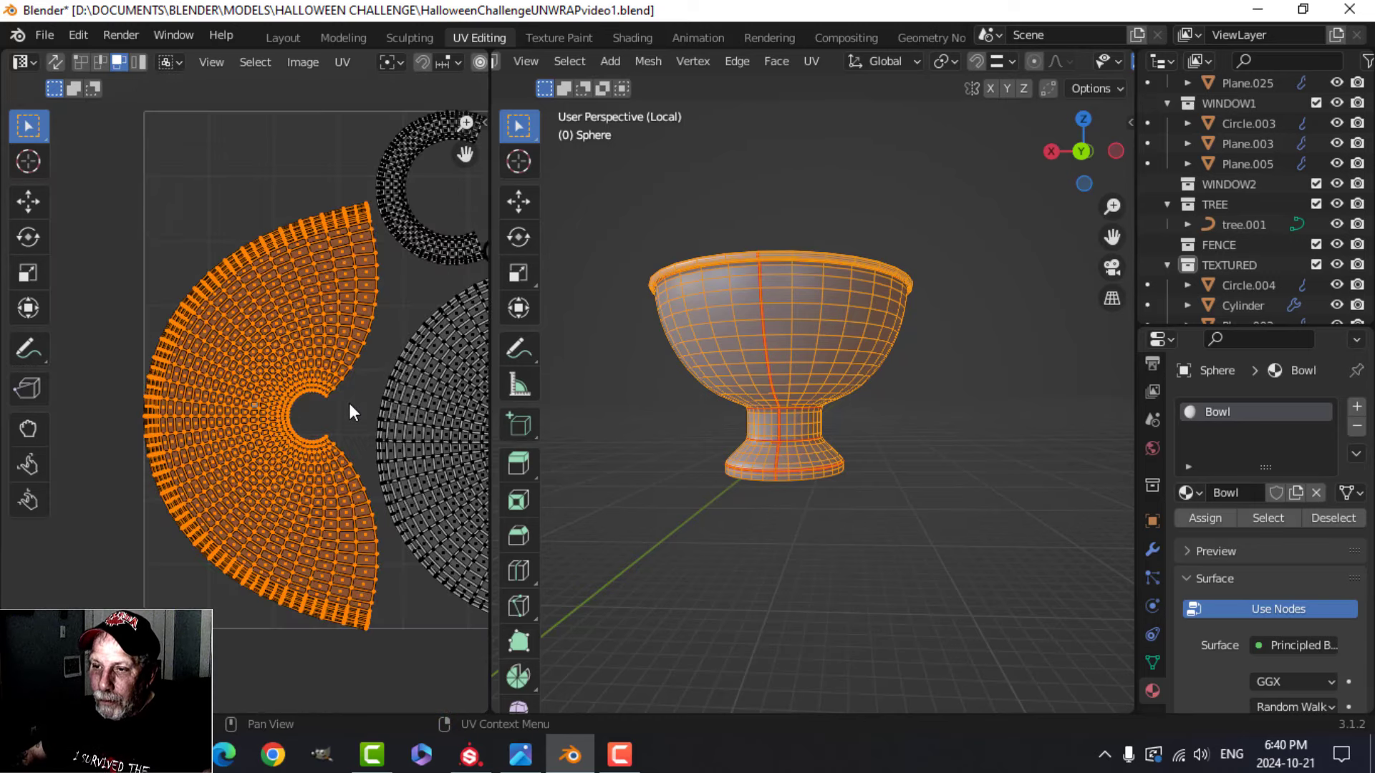
right_click(281, 316)
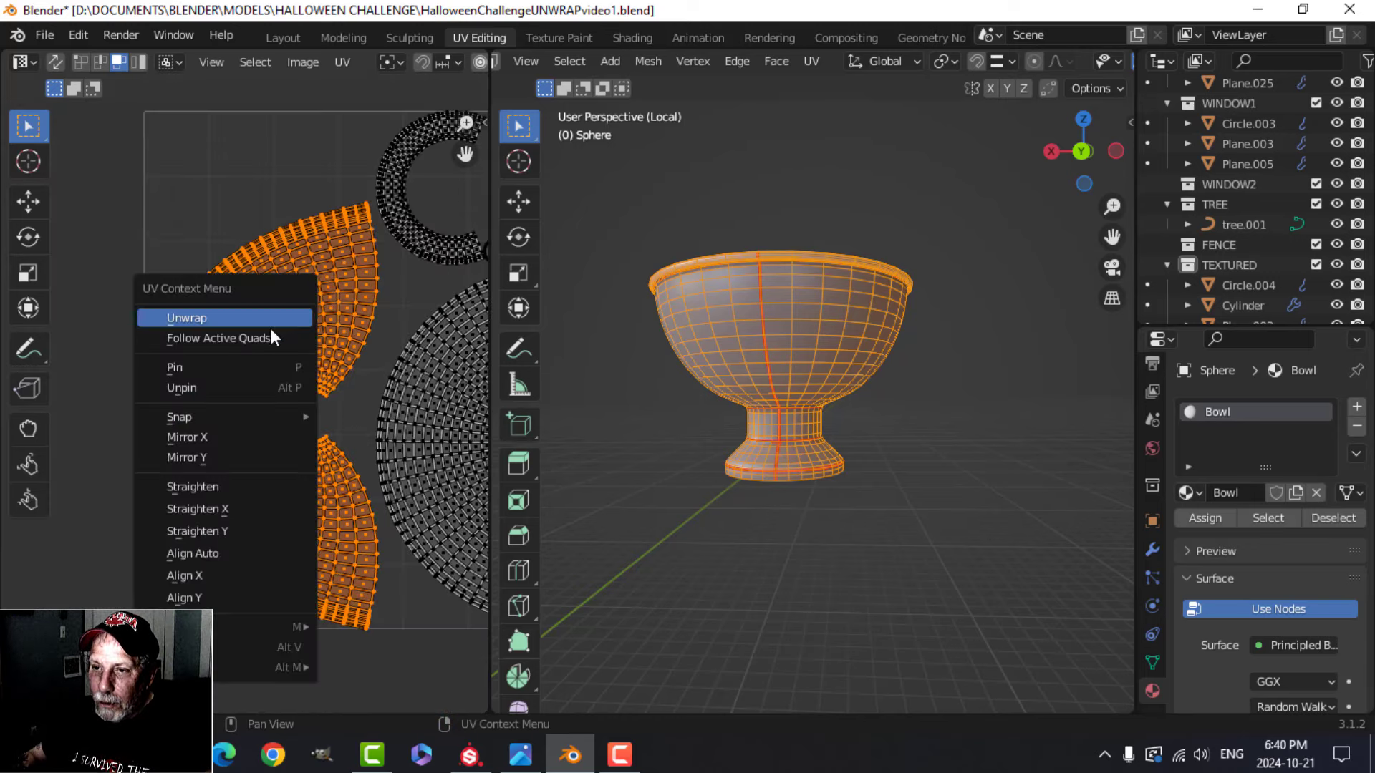
click(272, 338)
scroll(277, 406, up, 3)
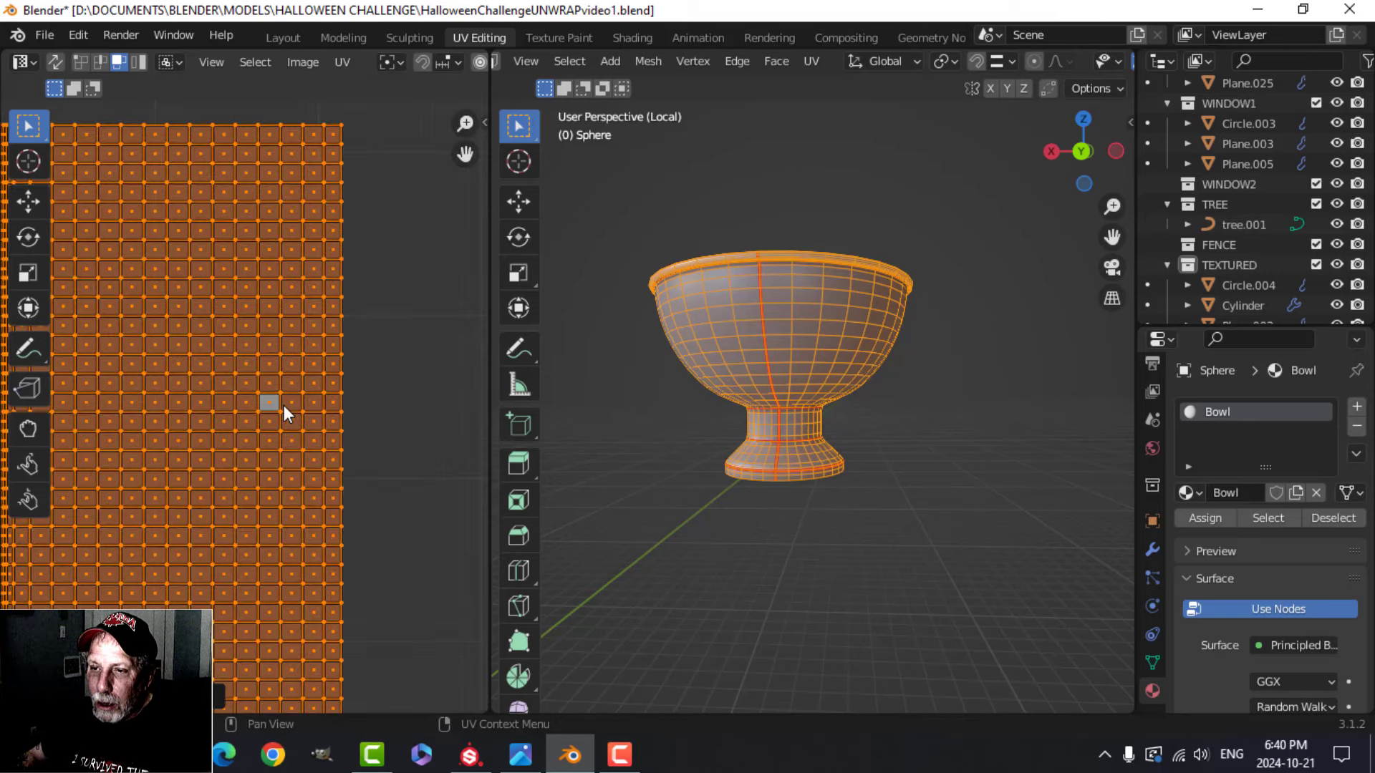
Step: Try scaling up the straightened rectangular UV island of the bowl slightly
scroll(283, 406, down, 3)
key(s)
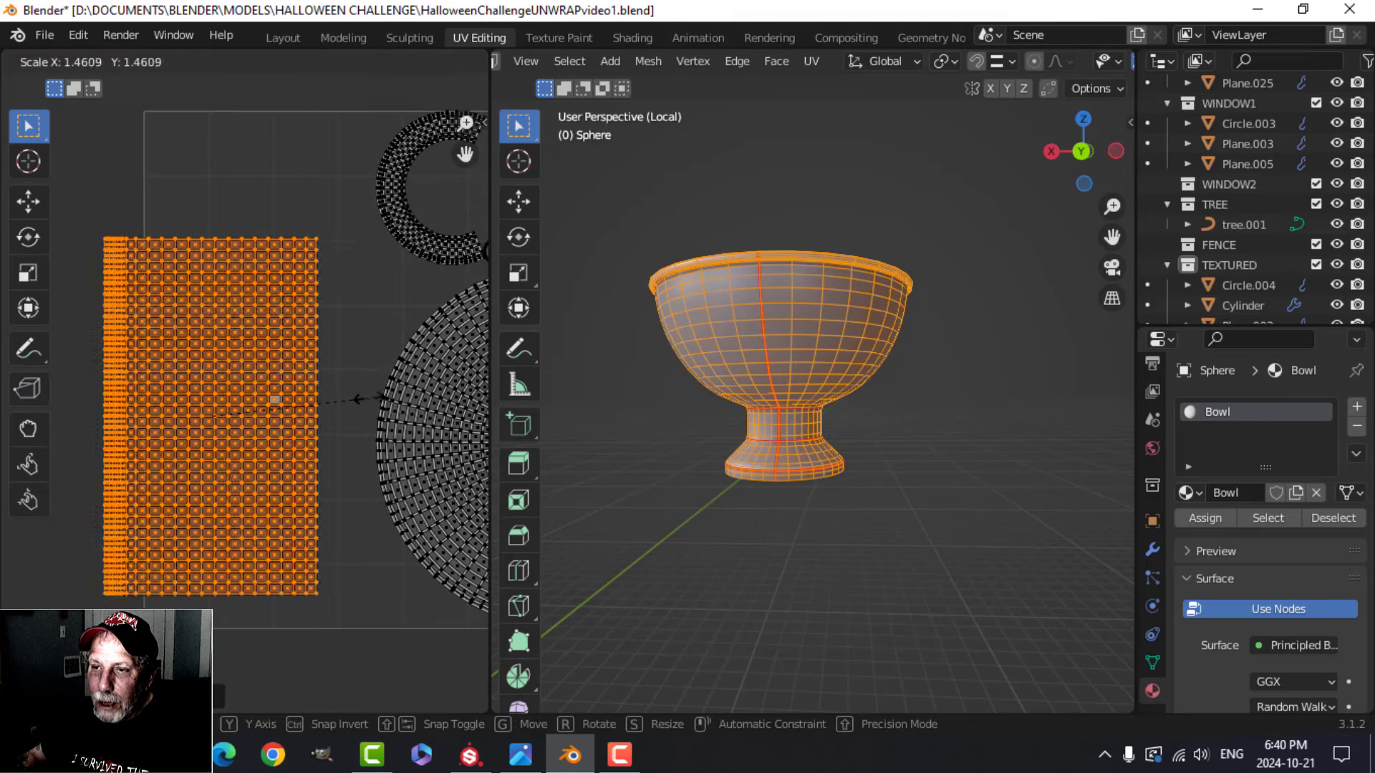
click(326, 396)
Step: Select the large curved UV island beside the rectangle and try straightening it with UV Squares' To Grid By Shape
scroll(330, 394, down, 2)
shift+middle_drag(330, 387, 250, 341)
key(alt+a)
drag(211, 277, 308, 371)
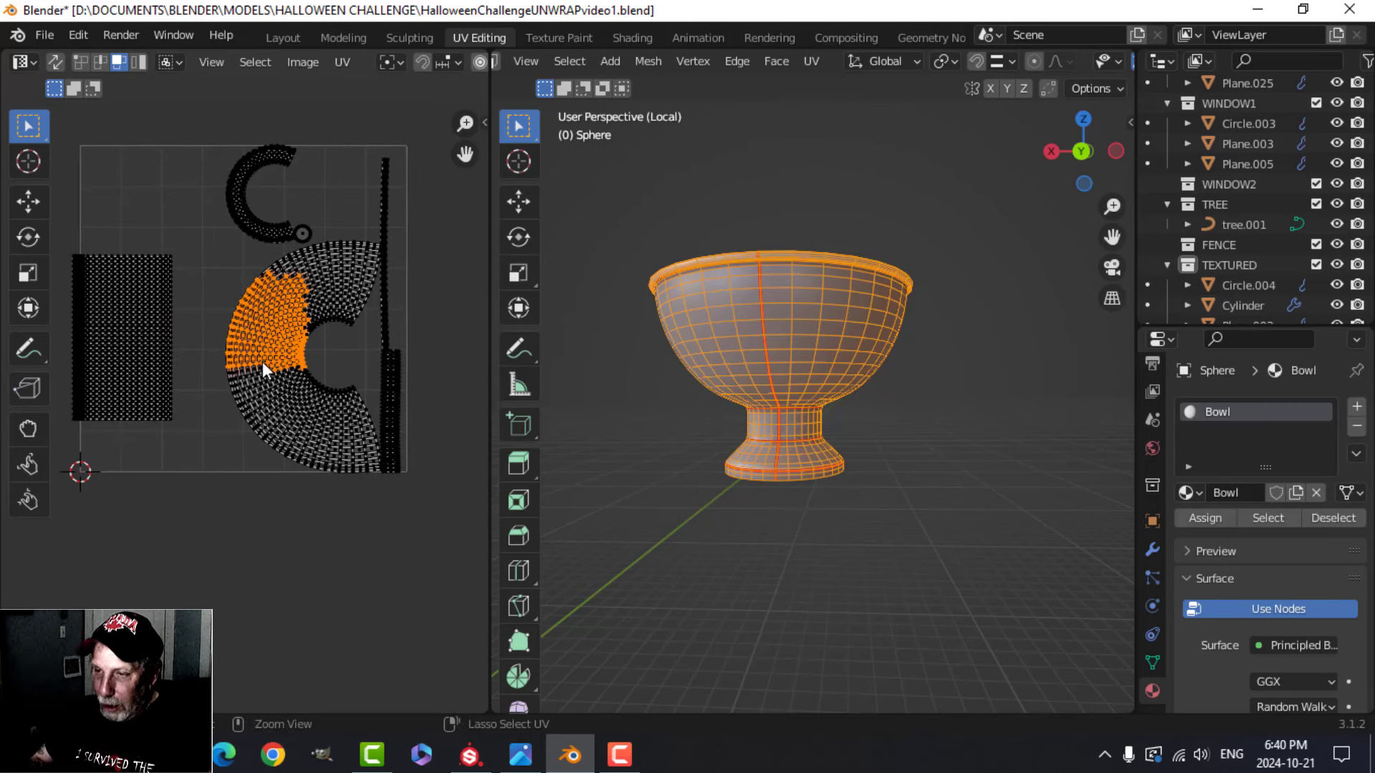
key(ctrl+l)
key(n)
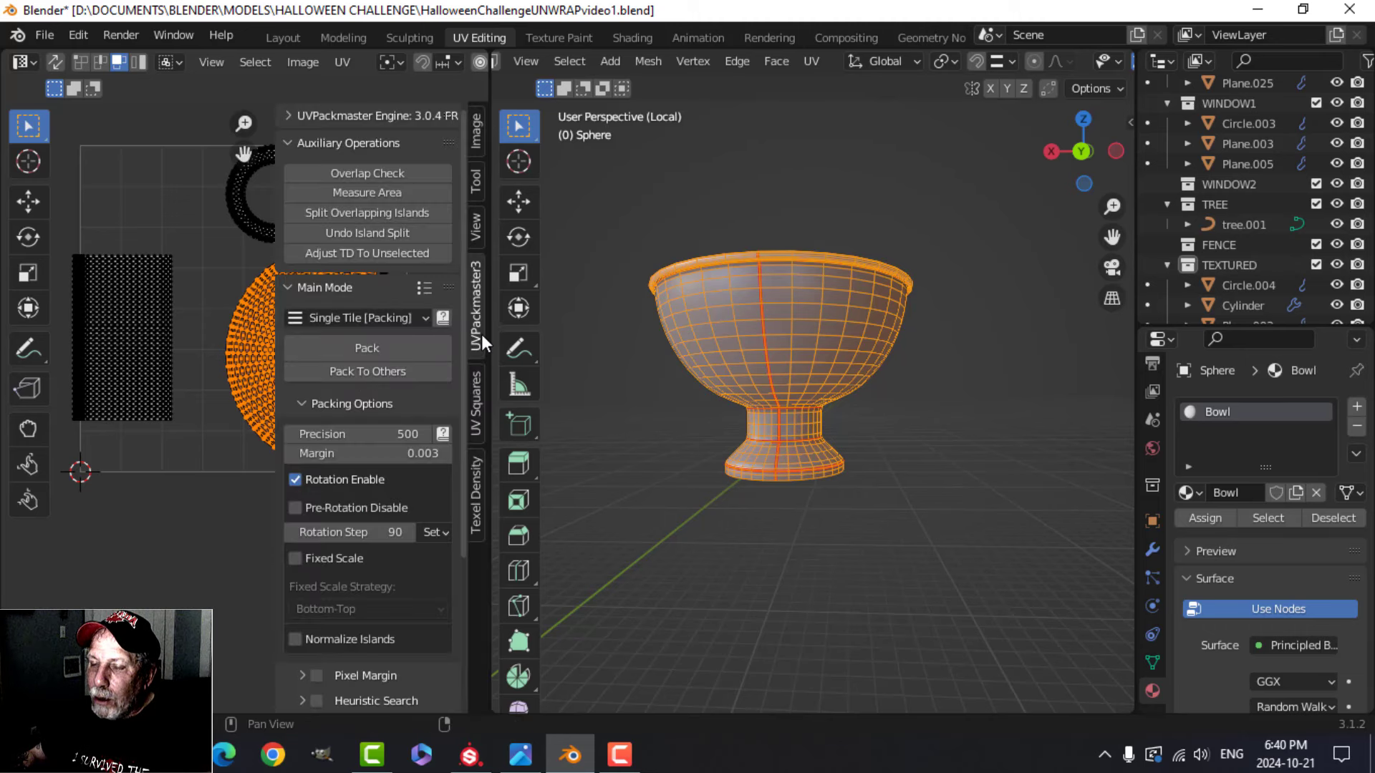
click(475, 400)
click(386, 242)
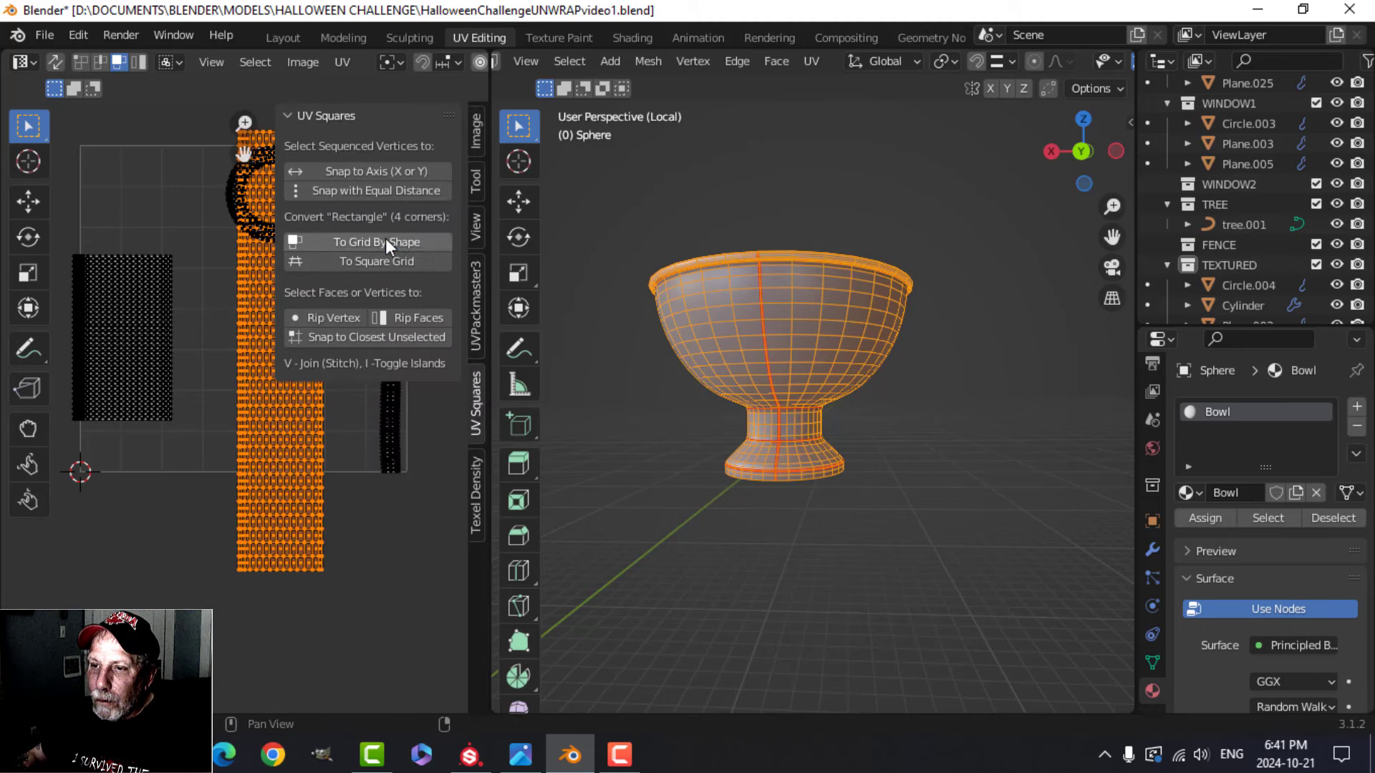
key(n)
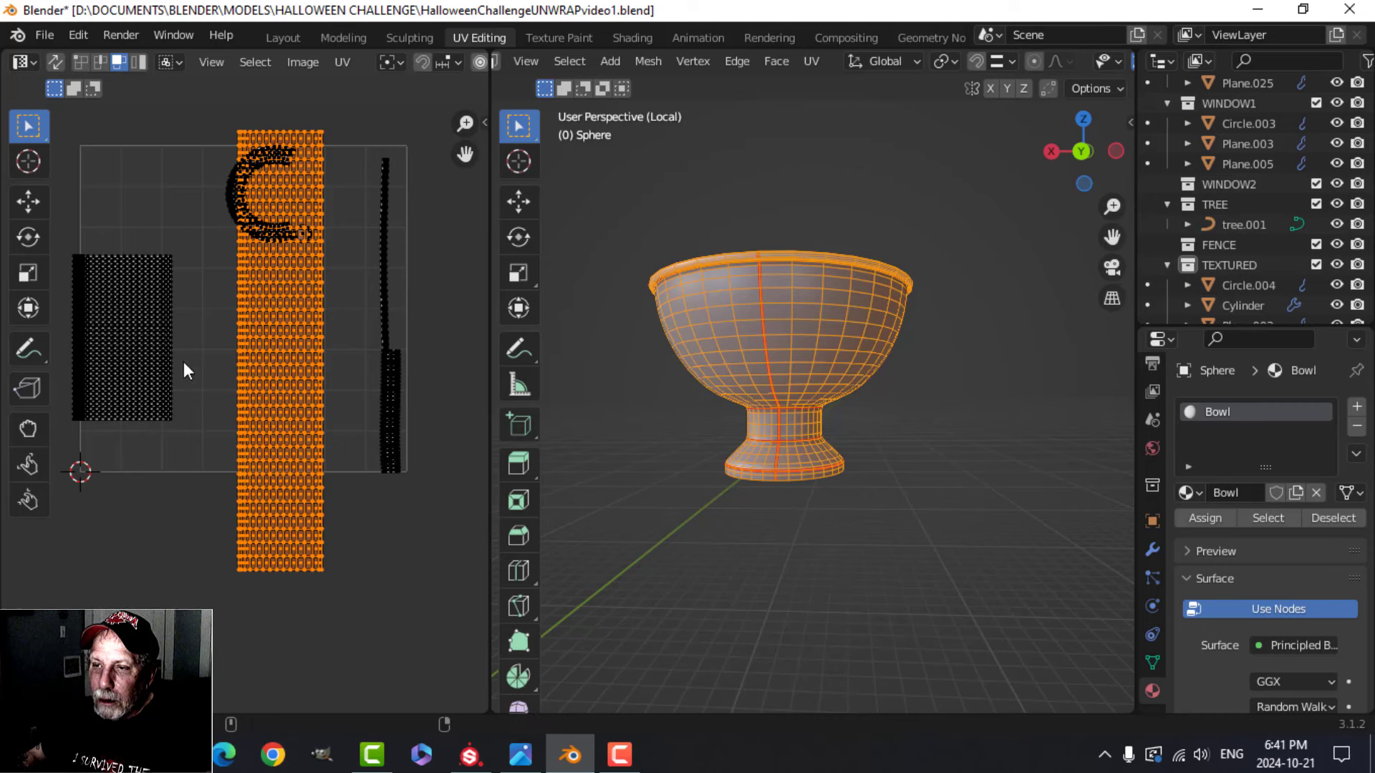
Step: Undo the grid conversions and the scaling of the two large bowl UV islands
key(alt+a)
scroll(184, 362, down, 2)
middle_drag(183, 363, 270, 354)
key(ctrl+z)
key(ctrl+z)
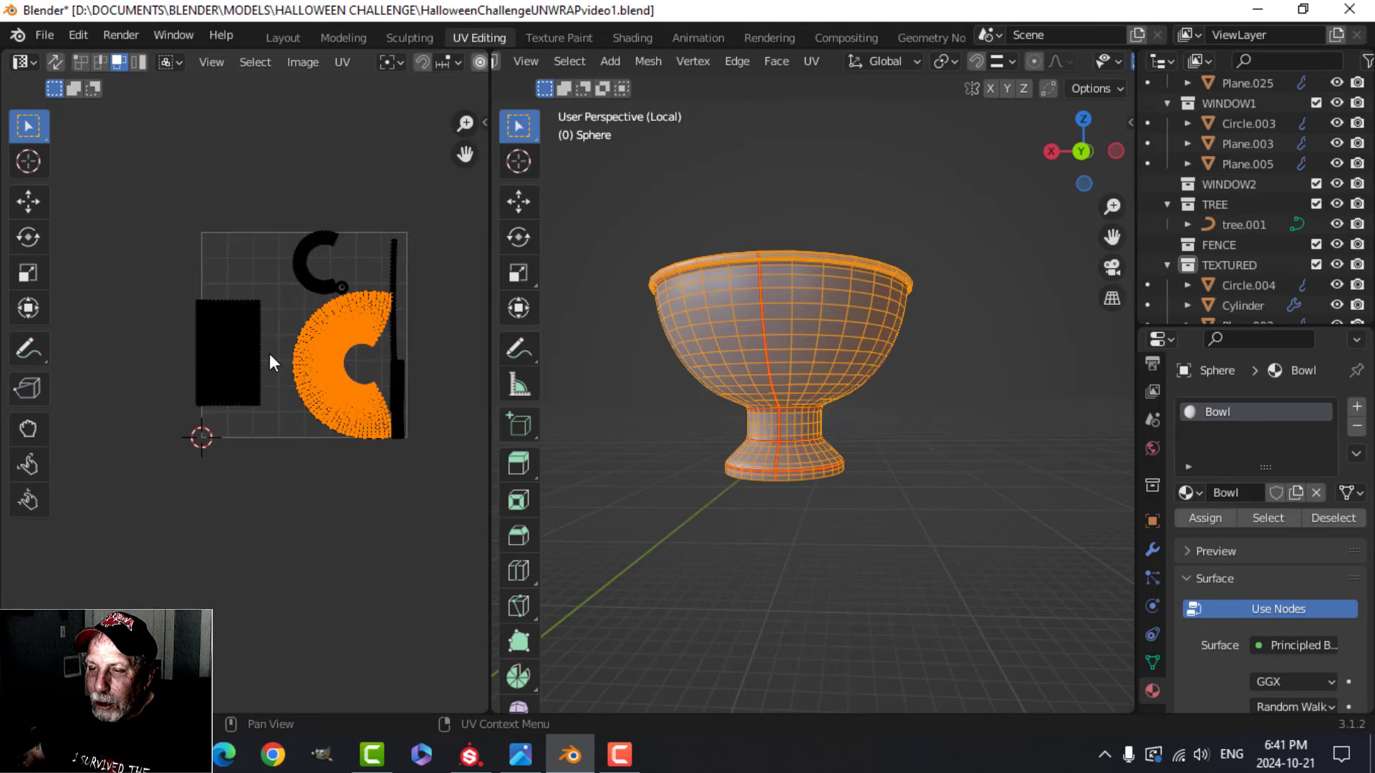
key(alt+a)
key(l)
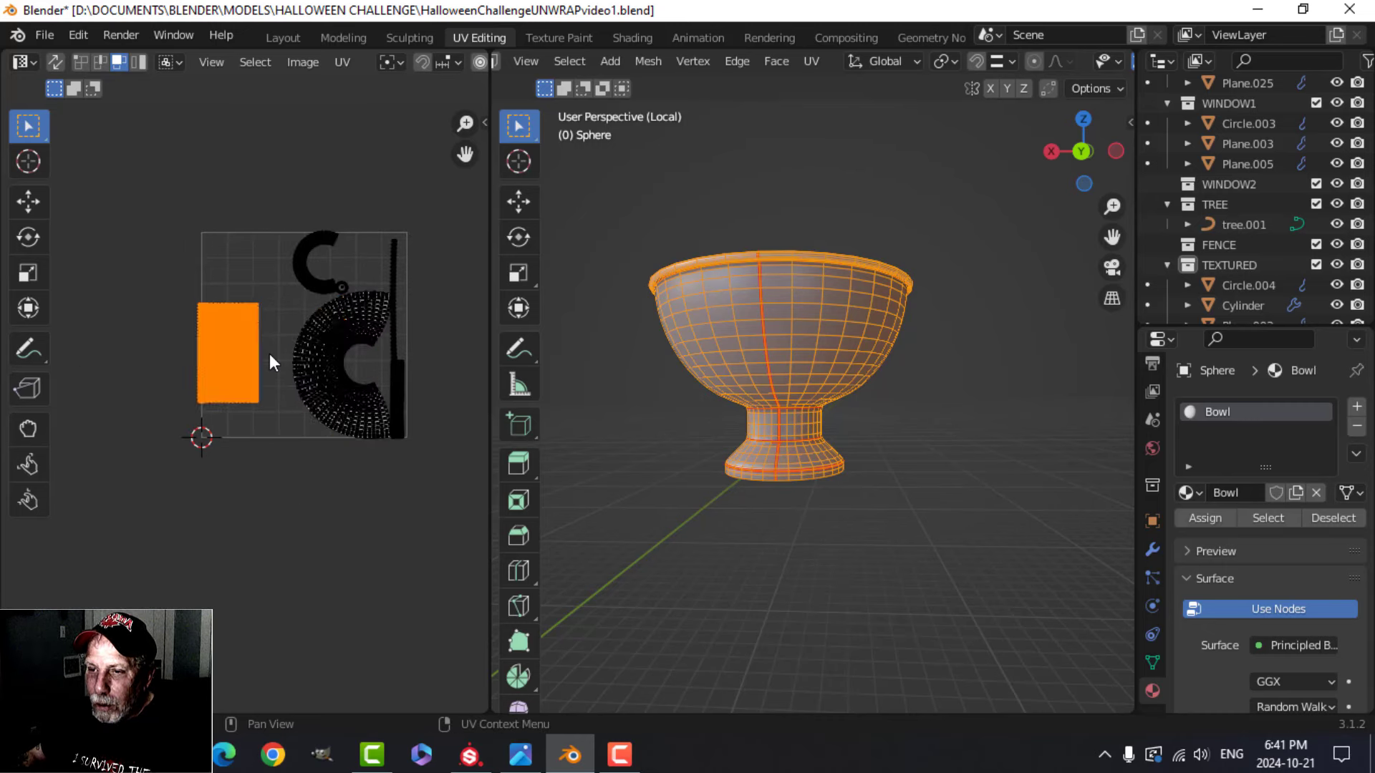
key(ctrl+z)
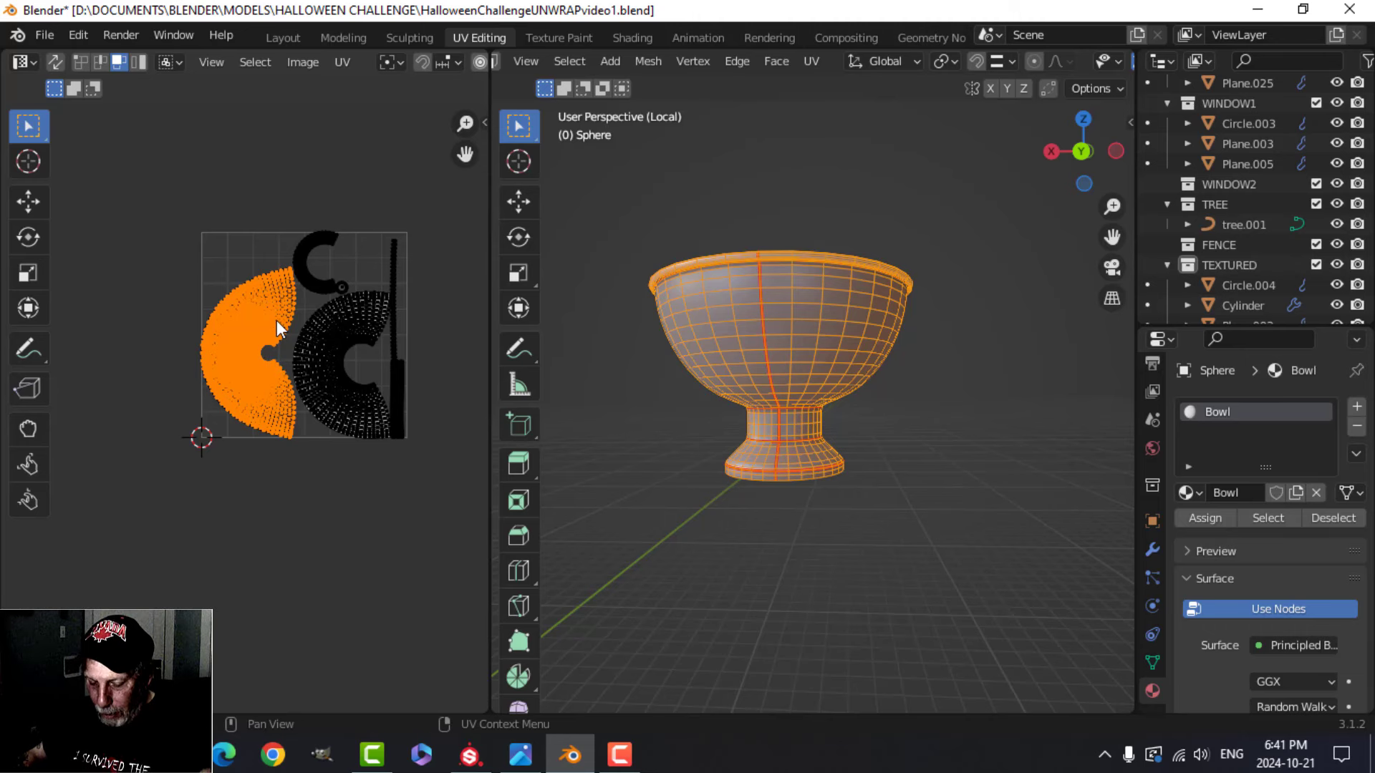
Step: Straighten the selected large fan-shaped UV island into a rectangle with UV Squares' To Grid By Shape
key(n)
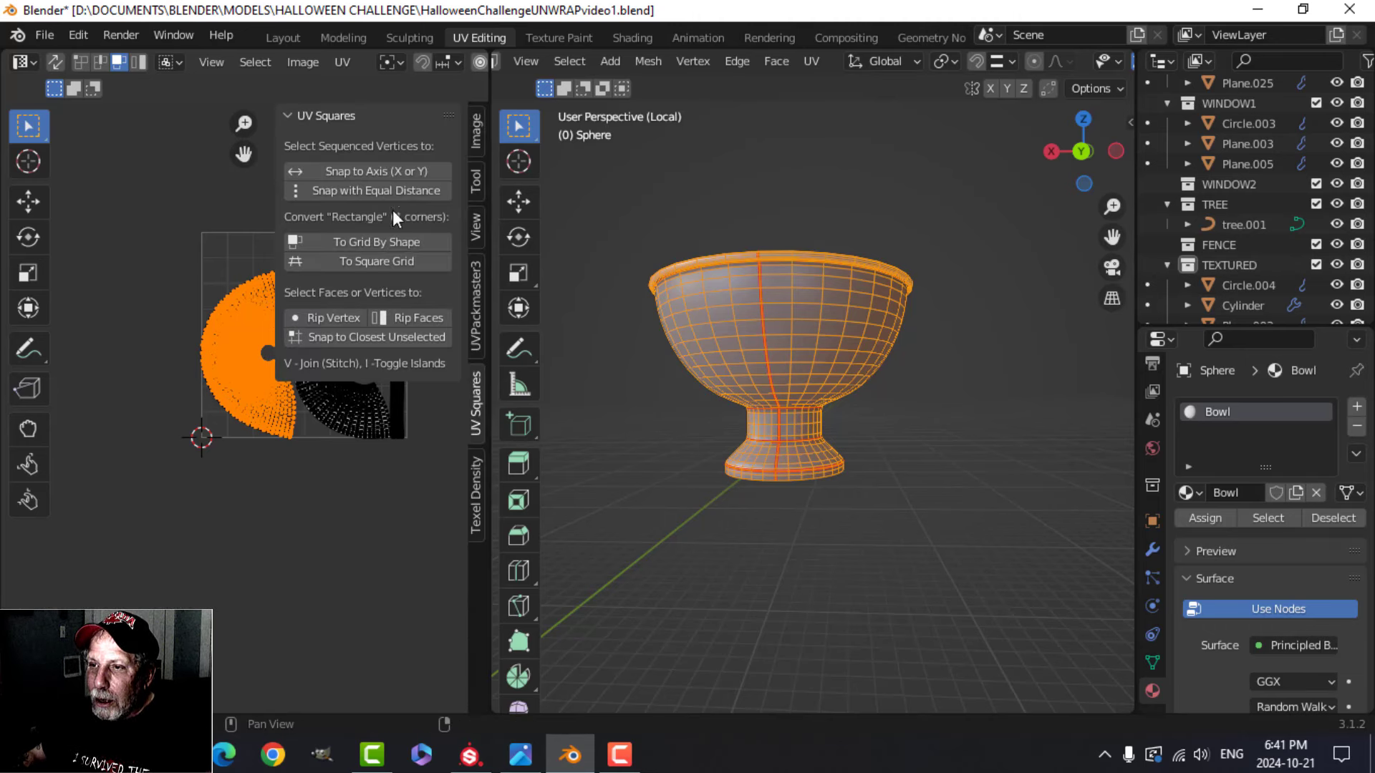
click(389, 239)
key(n)
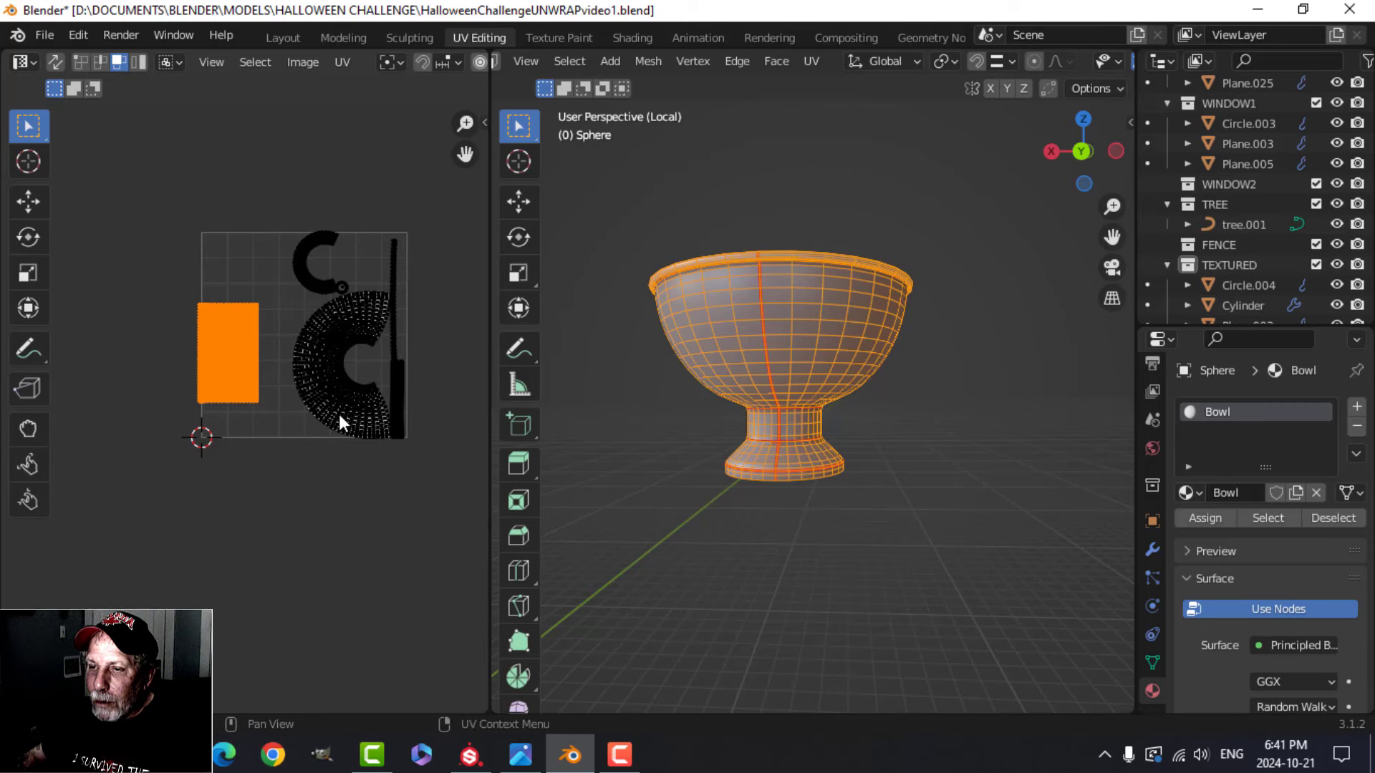
Step: Select the other large curved UV island, straighten it into a grid with UV Squares, and move it outside the UV tile
drag(295, 311, 337, 372)
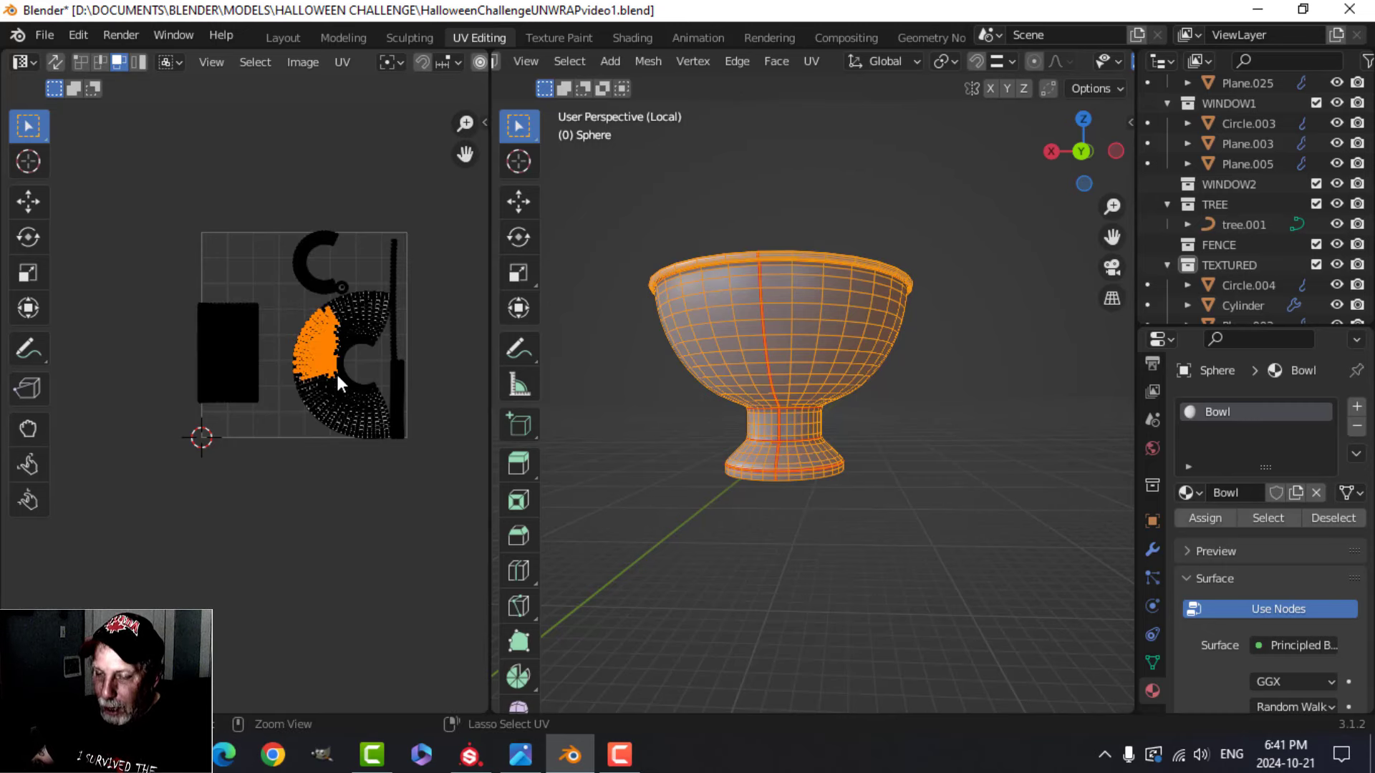
key(ctrl+l)
key(n)
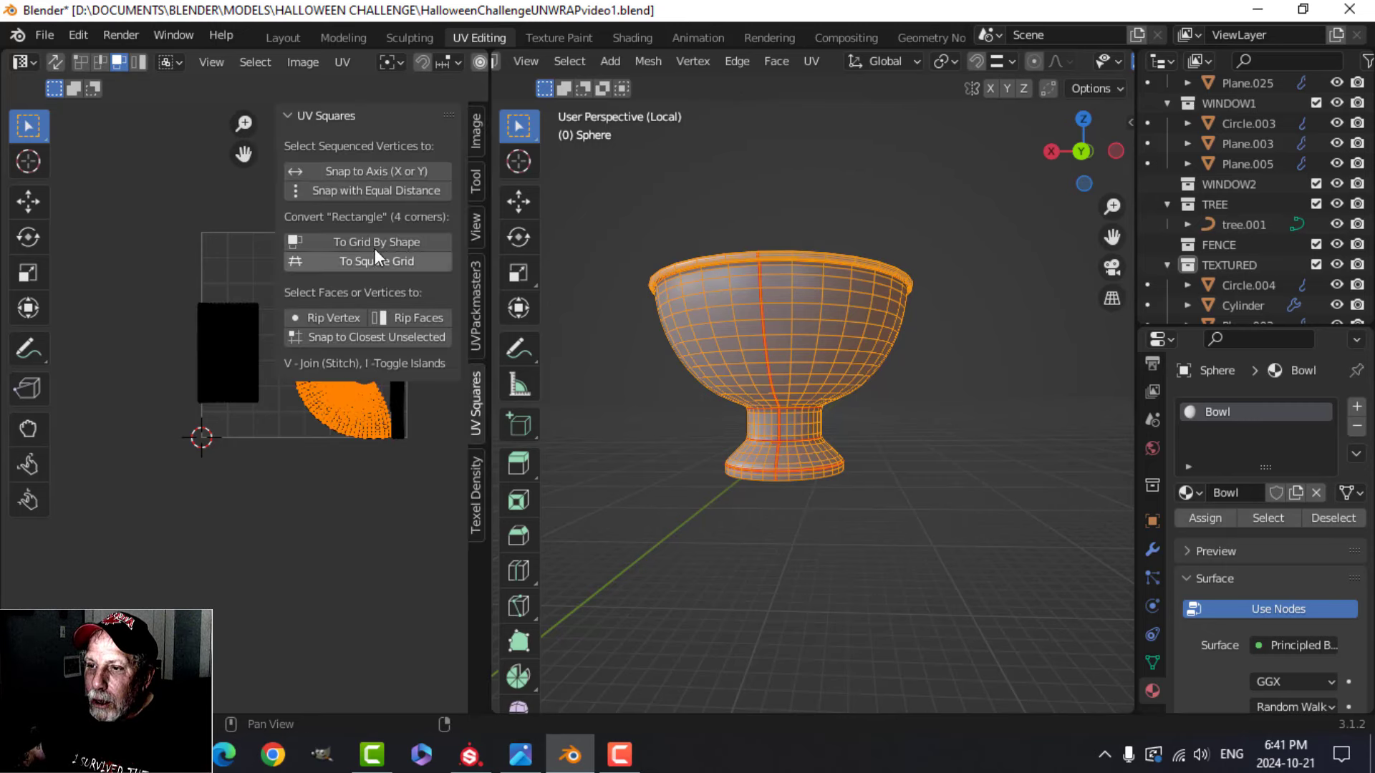
click(392, 263)
scroll(304, 415, up, 4)
key(n)
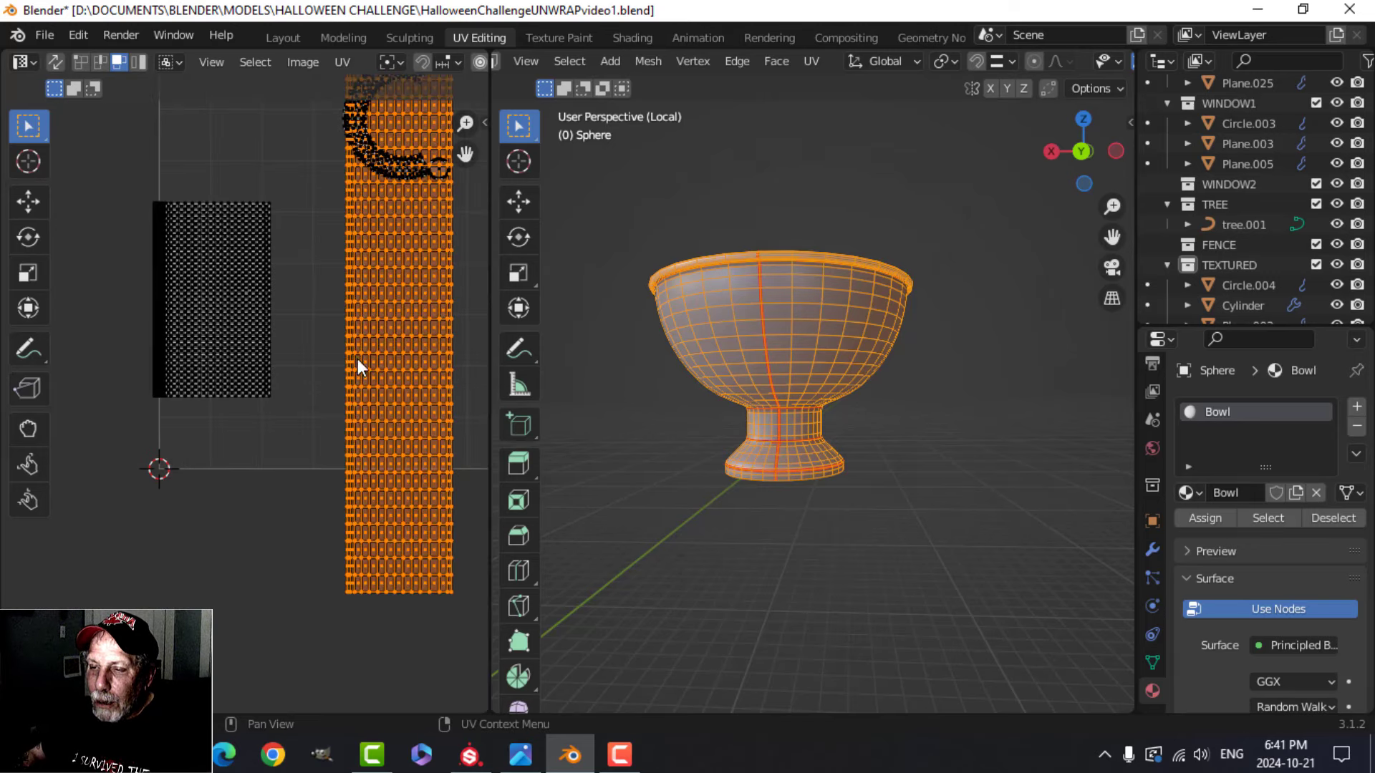
scroll(397, 394, down, 4)
key(g)
click(209, 383)
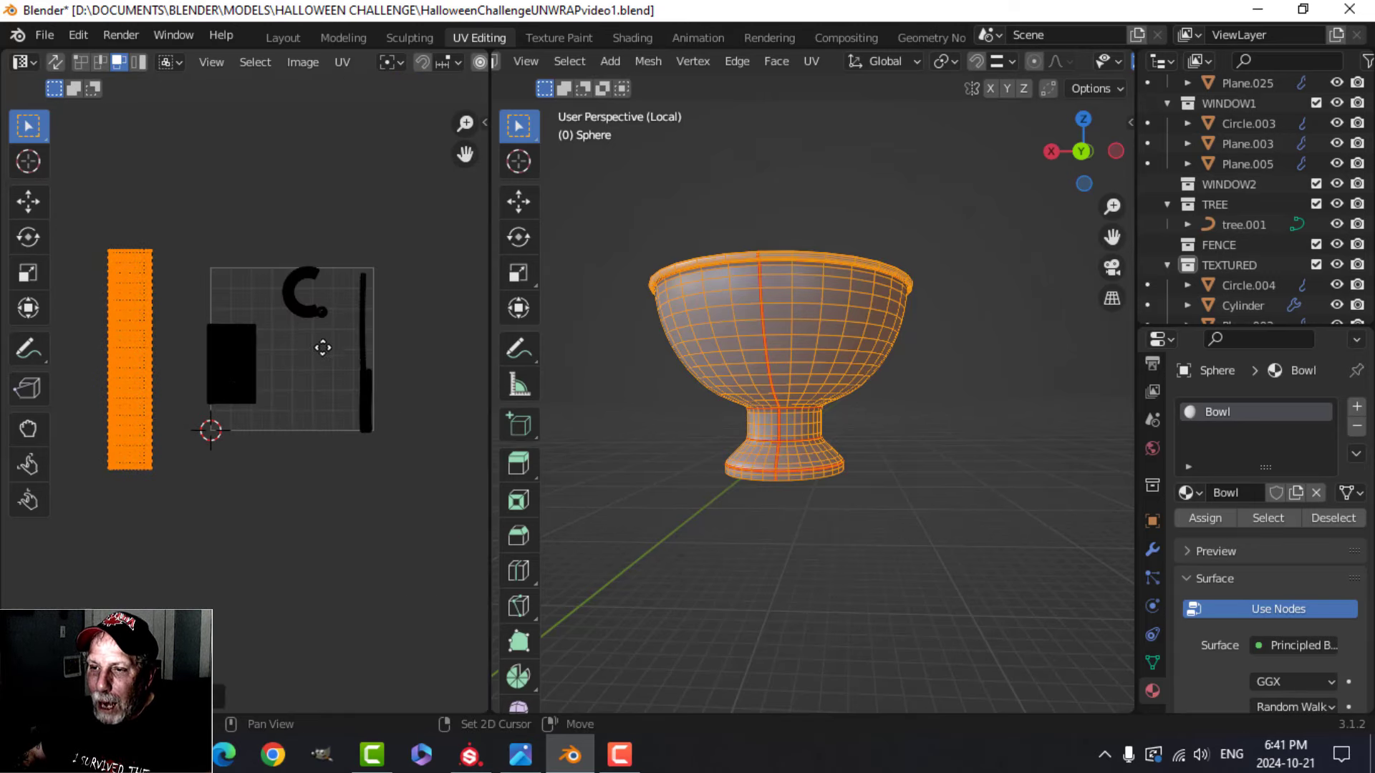
Step: Select the small C-shaped UV island and straighten it into a narrow strip with To Grid By Shape
scroll(315, 401, up, 3)
scroll(308, 404, up, 2)
drag(260, 208, 358, 333)
key(ctrl+l)
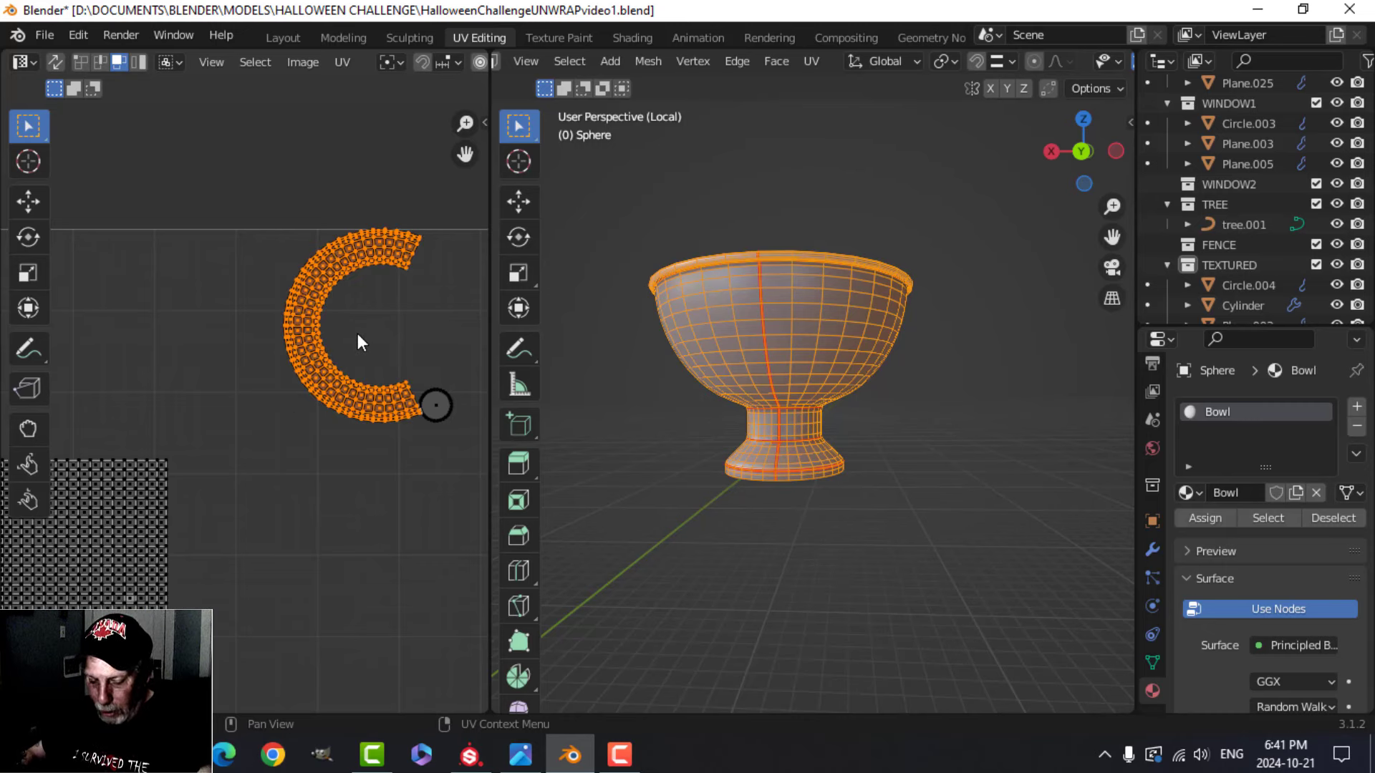
key(n)
click(402, 243)
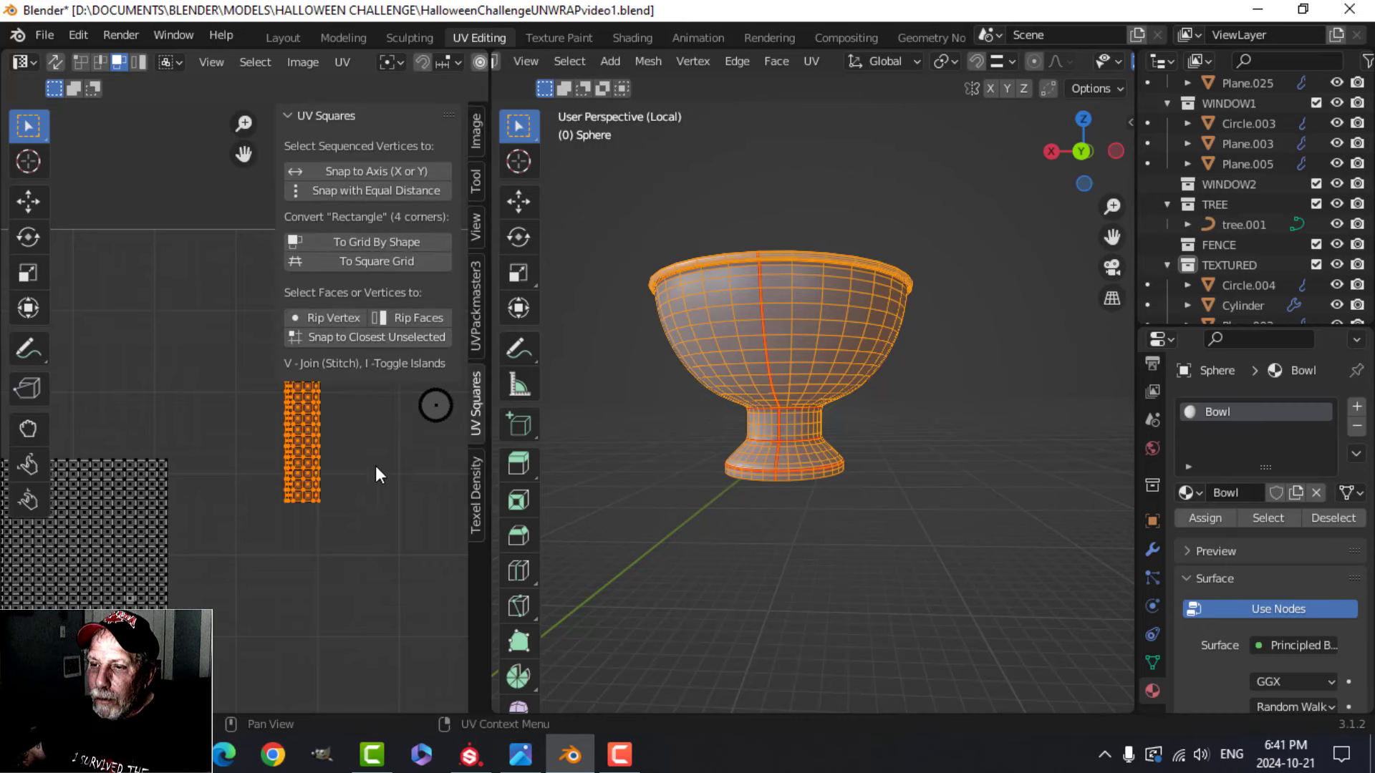
key(n)
Step: Select all the bowl's UV islands and pack them into a single tile with UVPackmaster3
scroll(396, 440, up, 3)
scroll(293, 405, down, 1)
scroll(294, 408, down, 4)
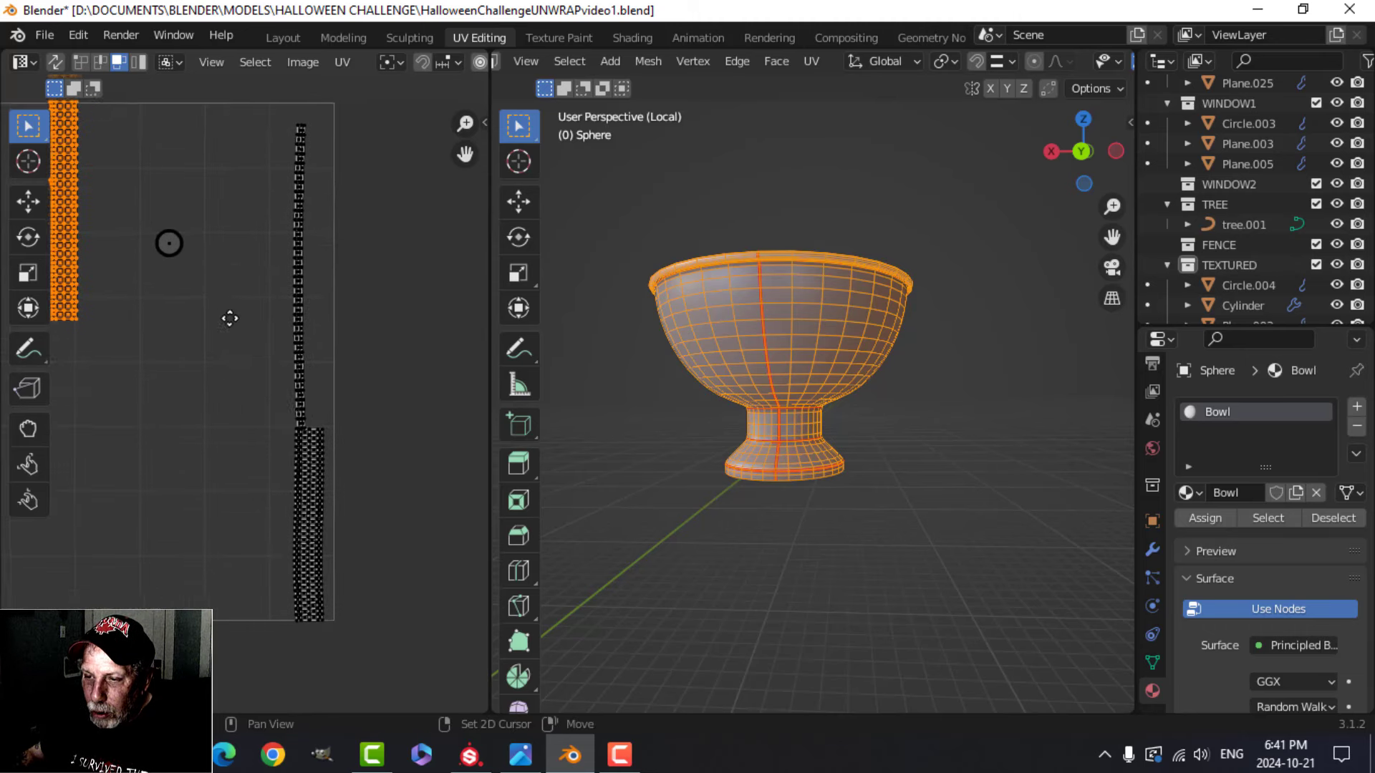
scroll(285, 427, up, 3)
scroll(299, 424, down, 4)
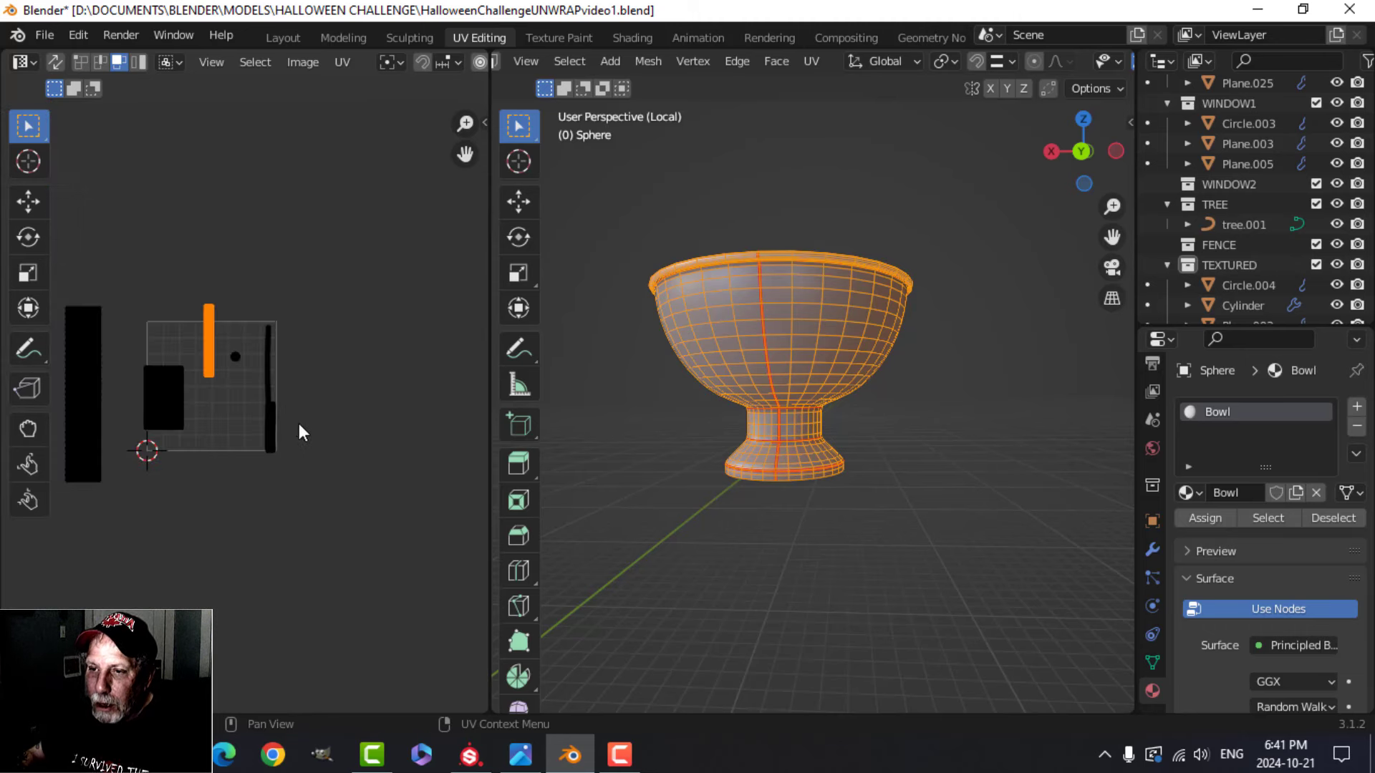
key(a)
middle_drag(316, 406, 399, 417)
key(n)
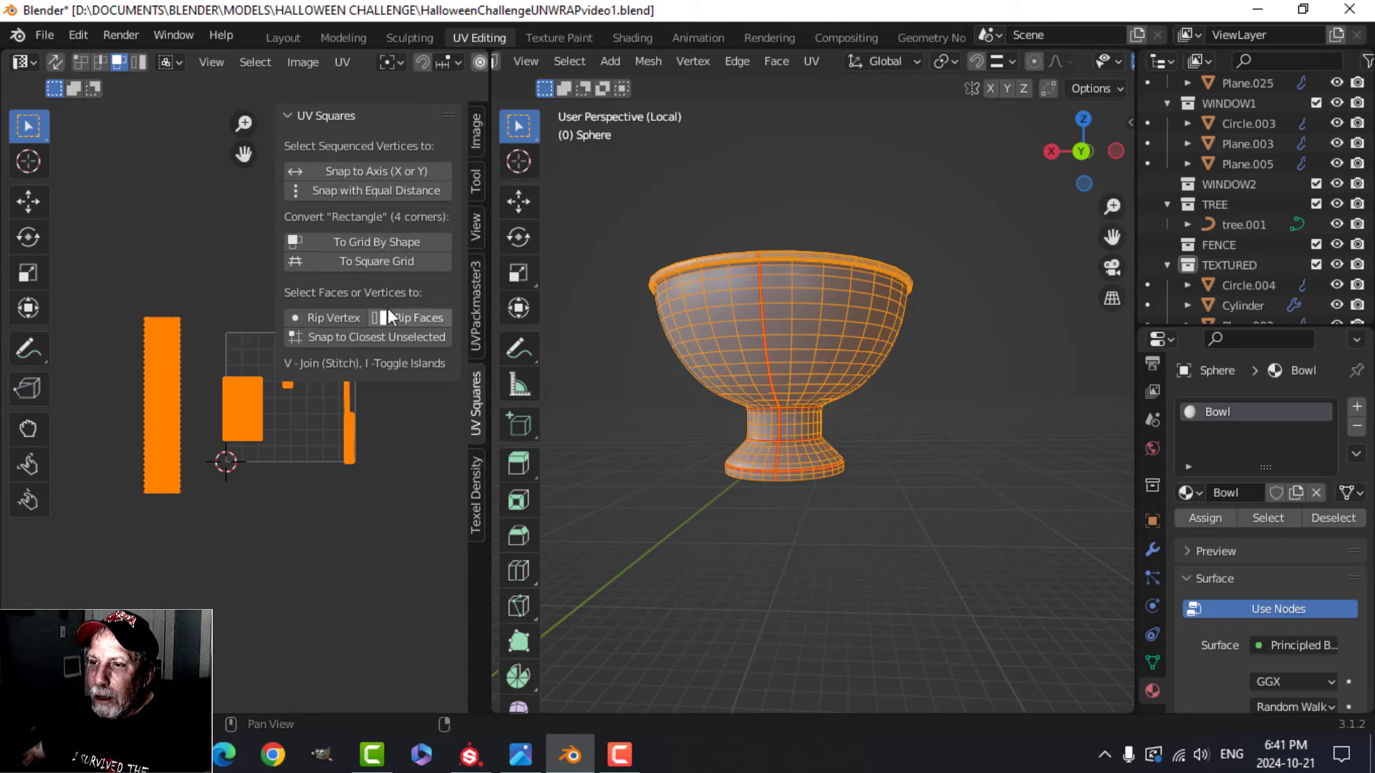
click(476, 321)
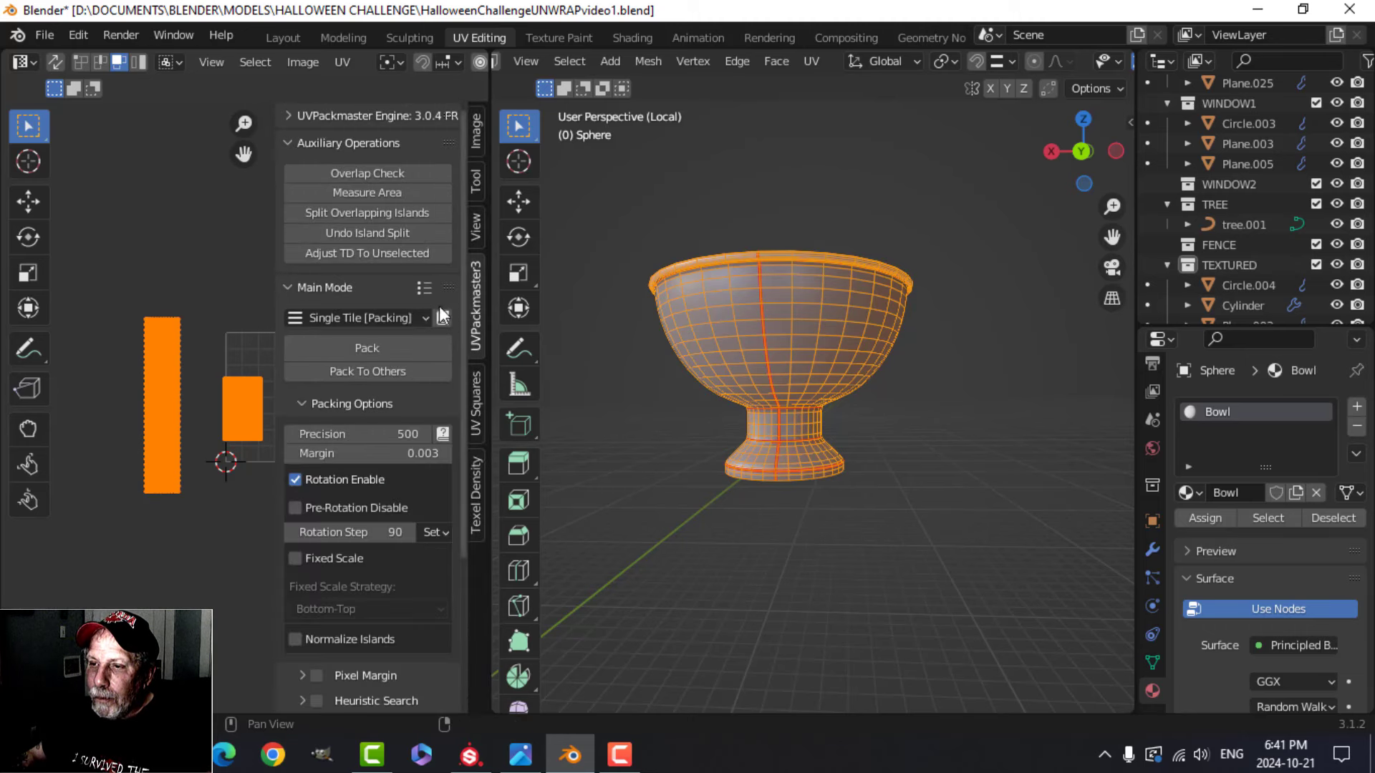
click(375, 350)
key(n)
scroll(378, 469, up, 3)
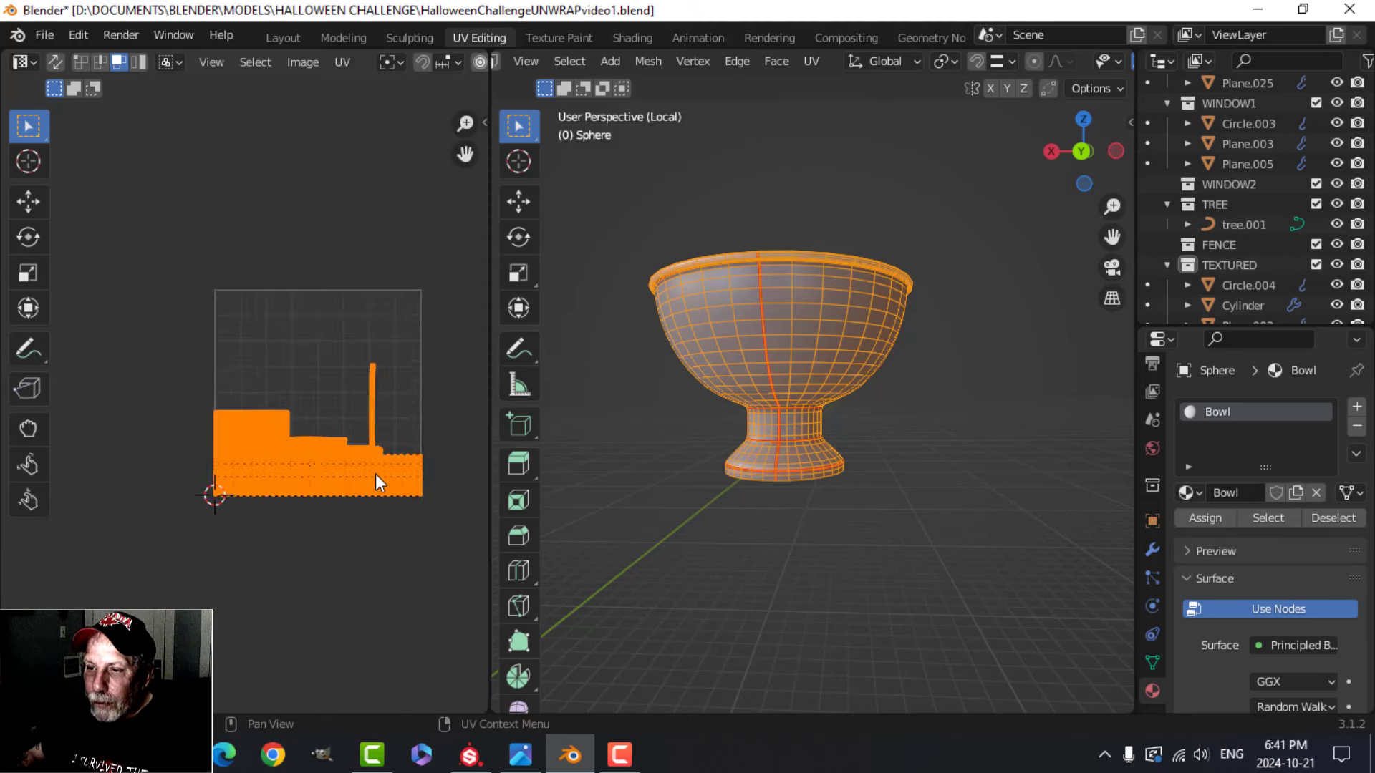
Step: Examine the arrangement of the packed UV islands and the rectangular island above the long strip
key(alt+a)
middle_drag(425, 444, 438, 376)
scroll(344, 394, up, 3)
scroll(344, 394, down, 2)
scroll(394, 391, up, 3)
scroll(392, 391, down, 3)
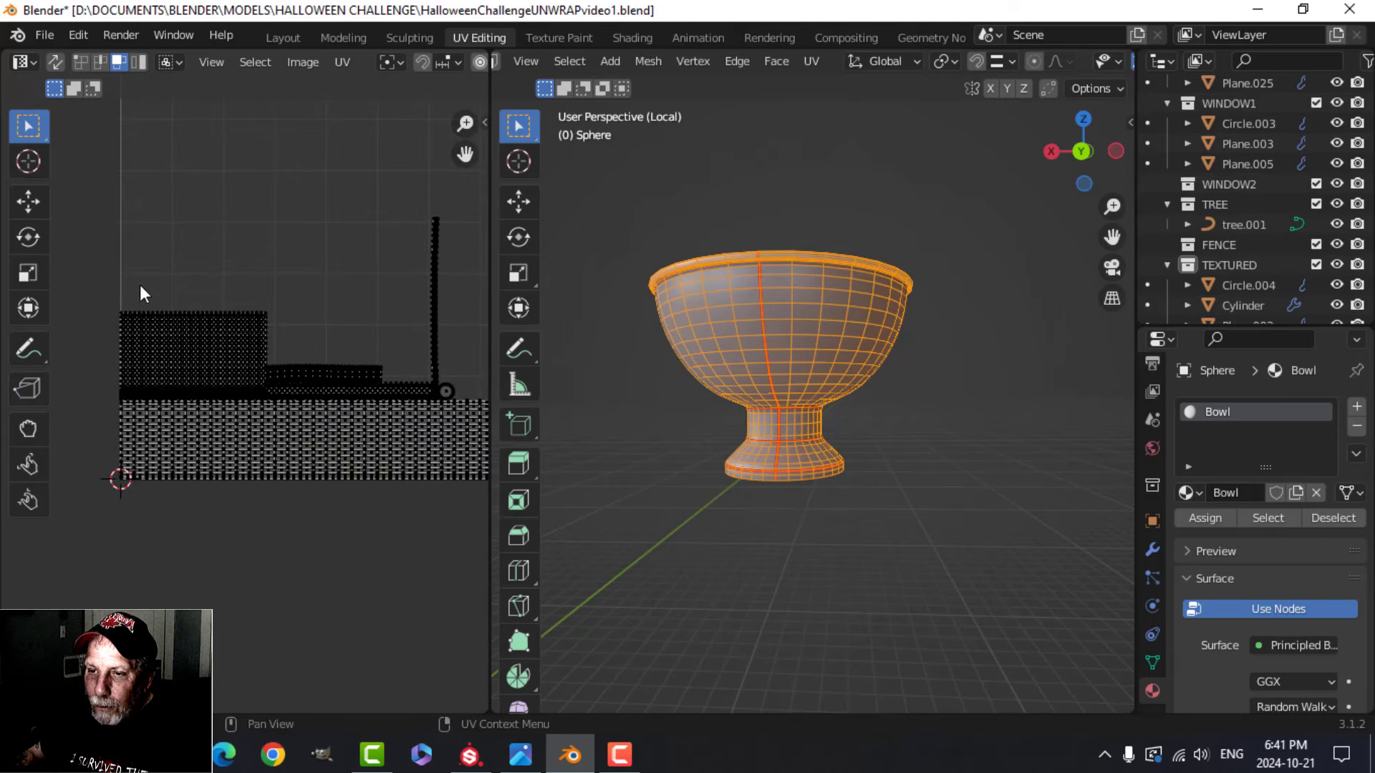
drag(115, 265, 201, 363)
click(264, 294)
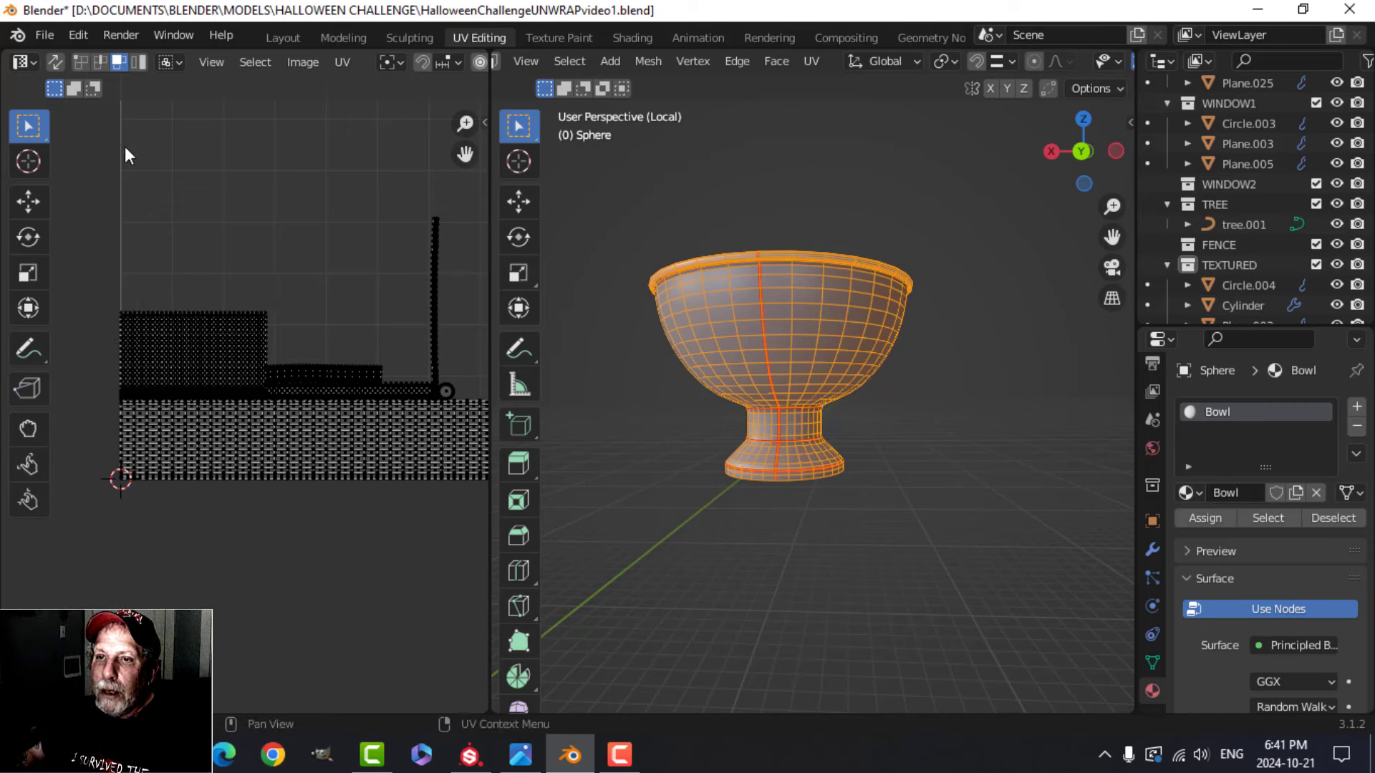
Step: Enable UV sync selection and select the rectangular island to check which bowl faces it covers
click(54, 61)
click(159, 260)
drag(110, 247, 191, 341)
key(ctrl+l)
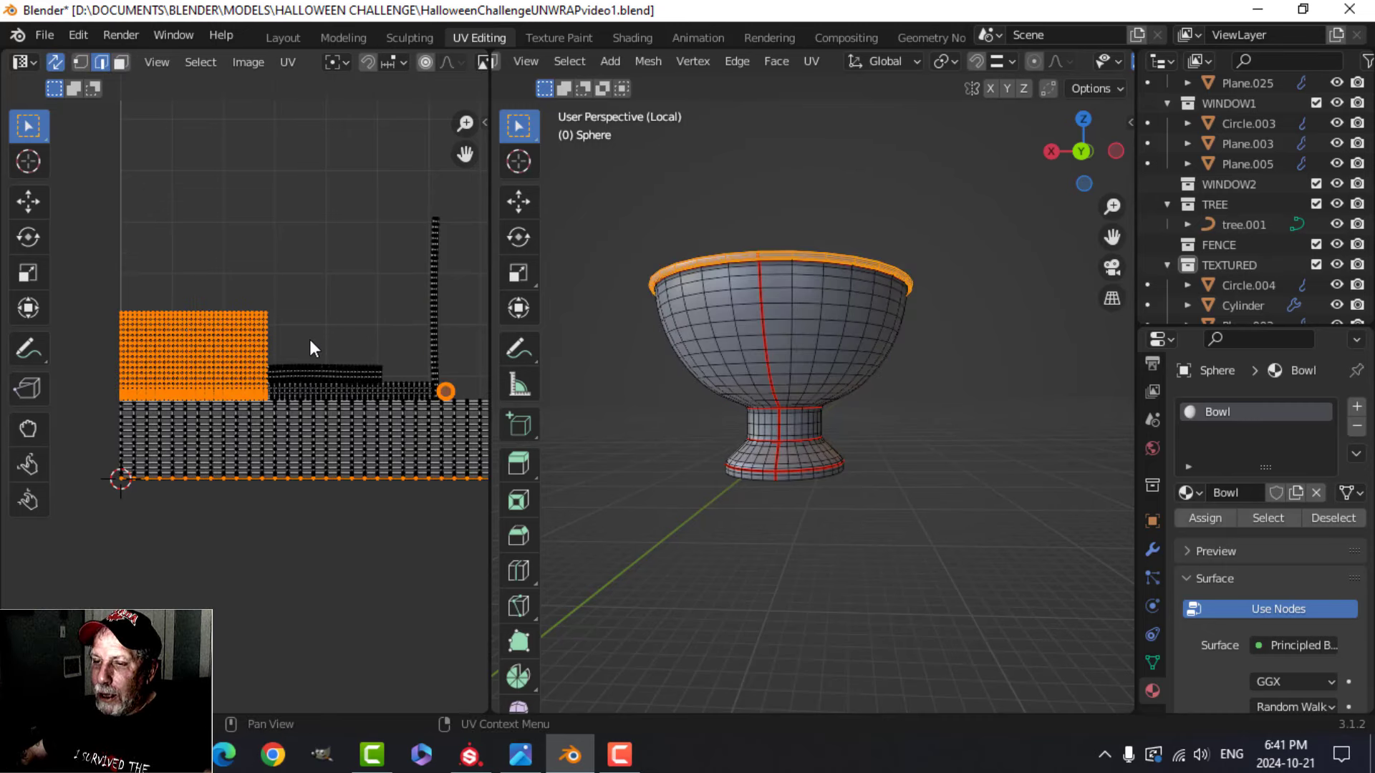
scroll(891, 315, down, 2)
middle_drag(888, 319, 834, 365)
Step: Select the long strip island to check which part of the bowl it covers
scroll(401, 409, down, 2)
middle_drag(360, 410, 332, 370)
drag(429, 388, 235, 379)
key(ctrl+l)
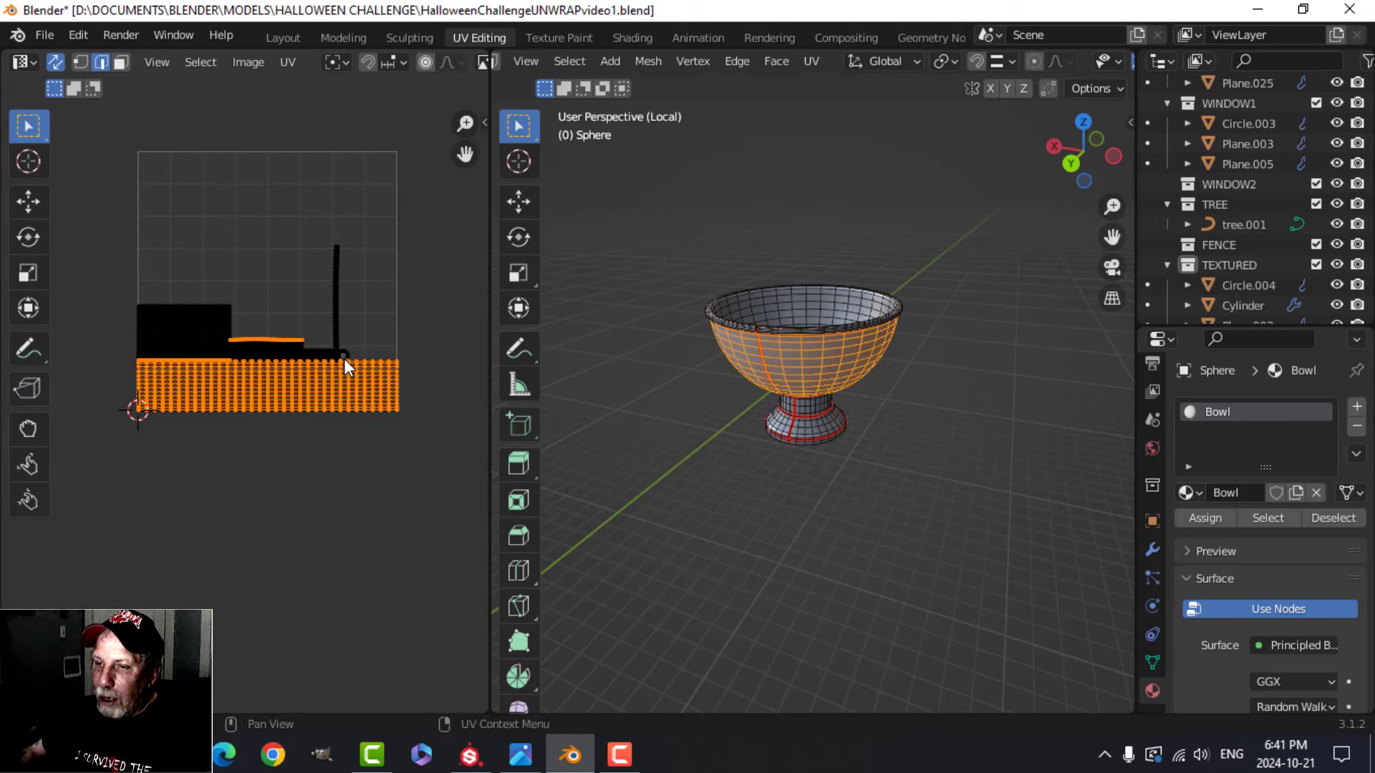
scroll(301, 390, up, 2)
scroll(282, 352, down, 2)
Step: Disable UV sync selection and move the rectangular UV island into the empty area above the packed strips
key(alt+a)
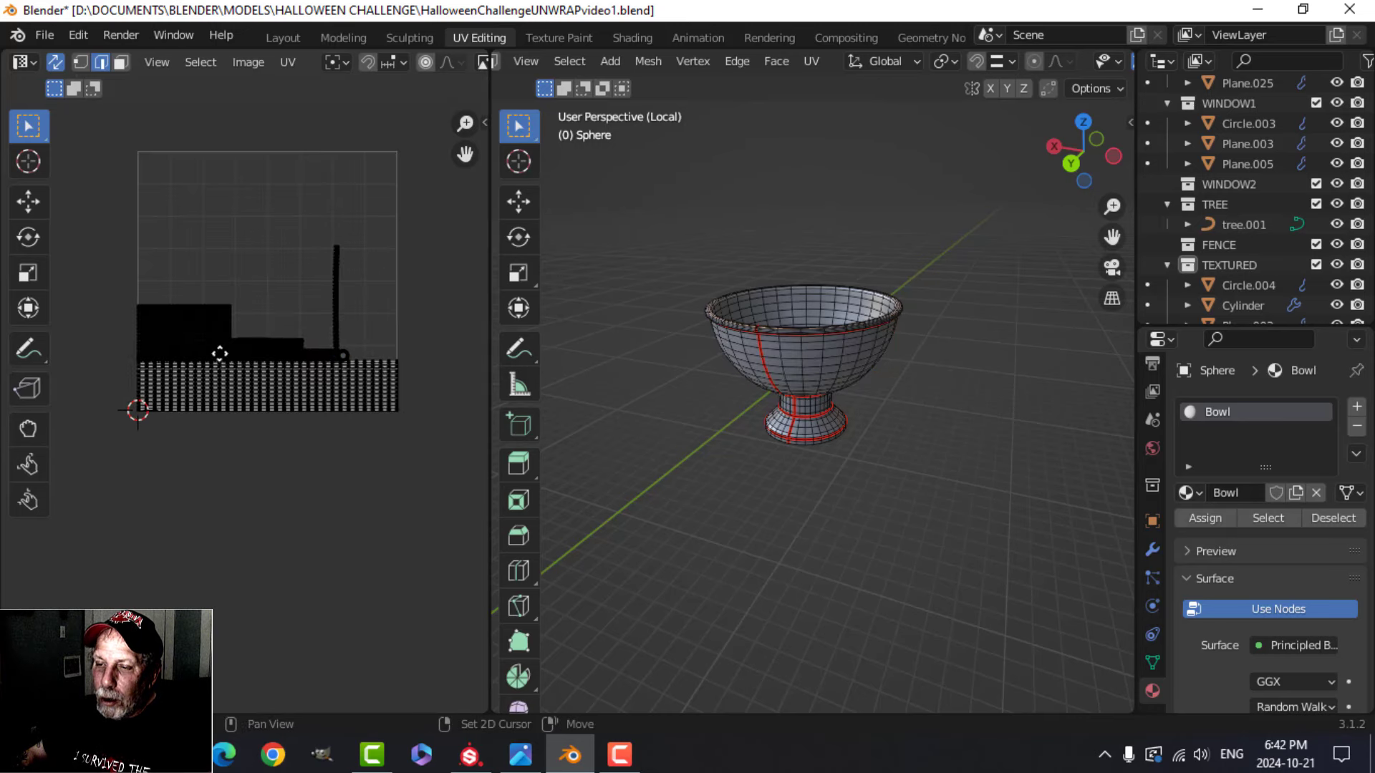
drag(123, 279, 272, 328)
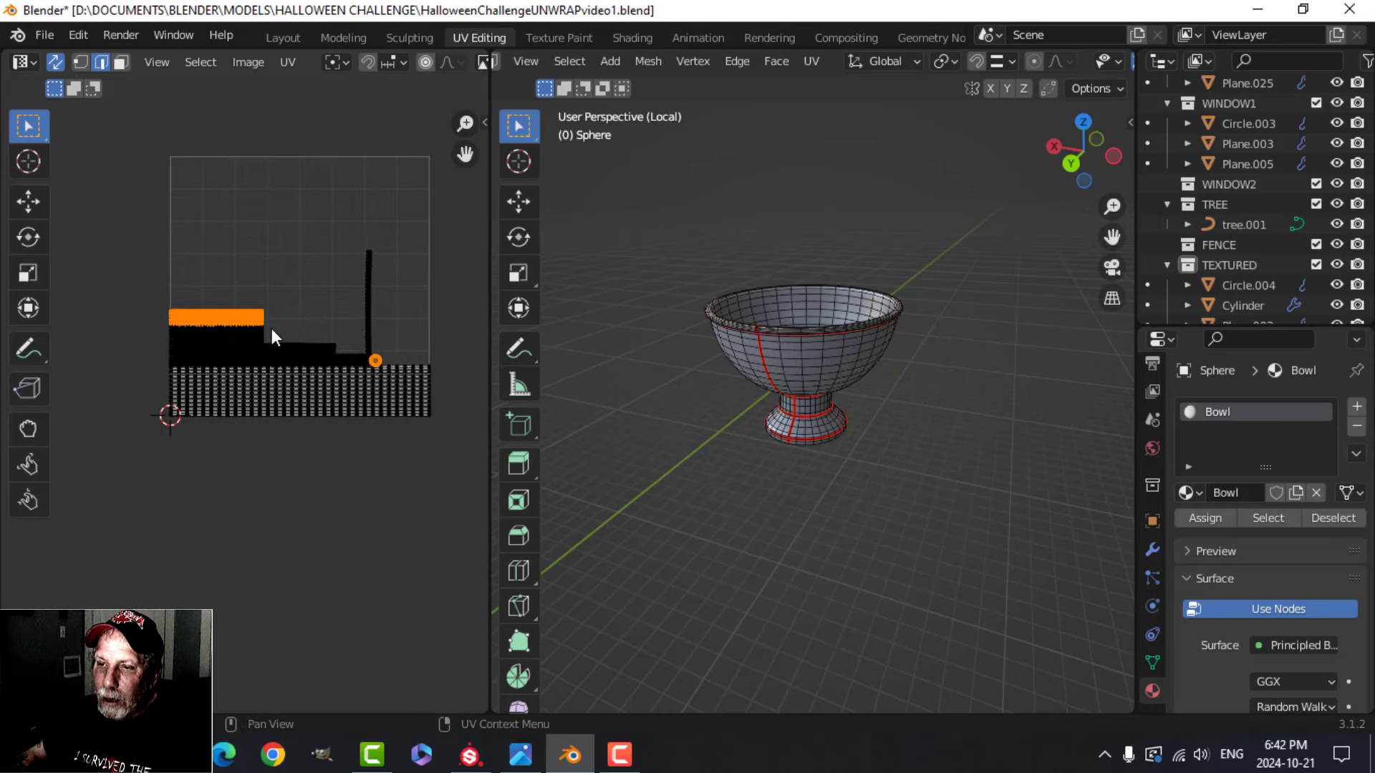
click(55, 62)
key(a)
drag(119, 268, 297, 331)
key(ctrl+l)
key(g)
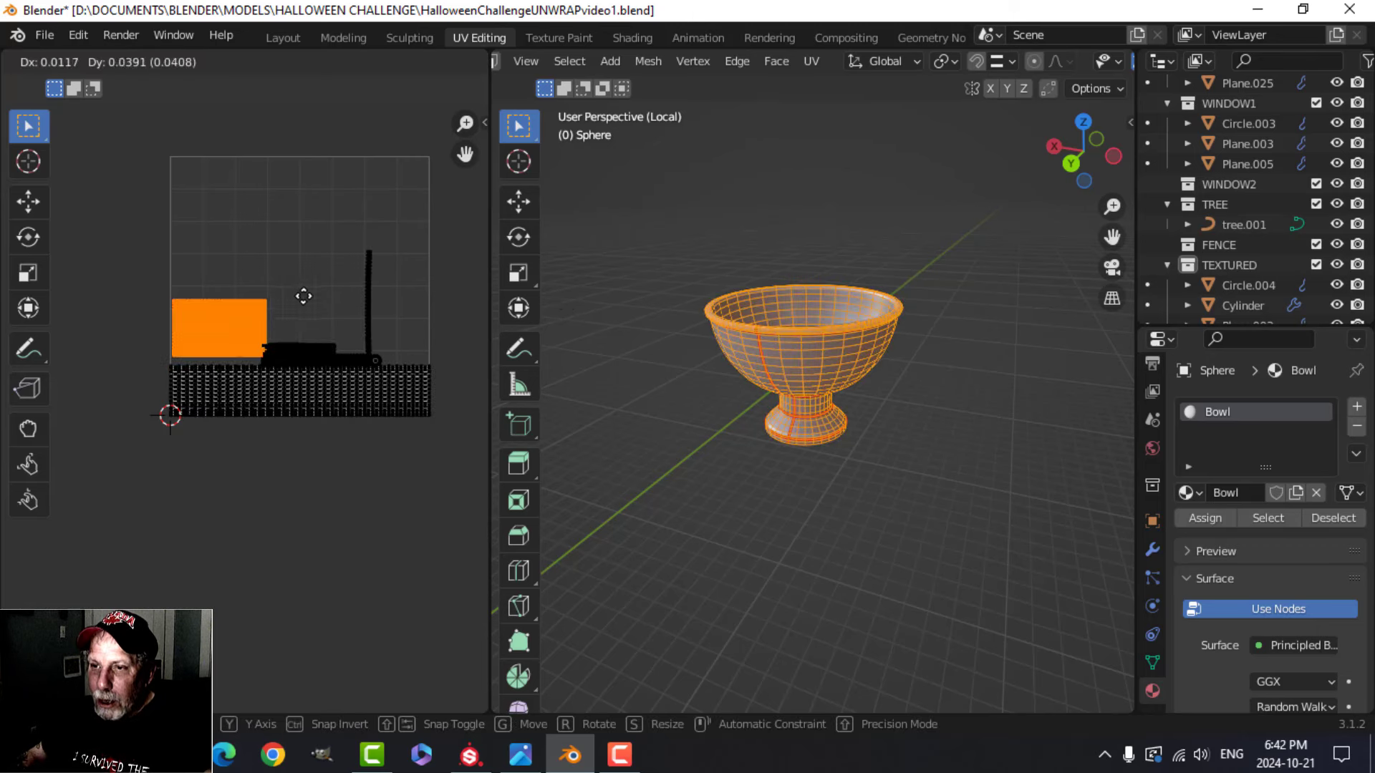
click(372, 211)
Step: Enlarge the rectangular UV island within the tile's empty area, adjust its position, and return to Object Mode
key(s)
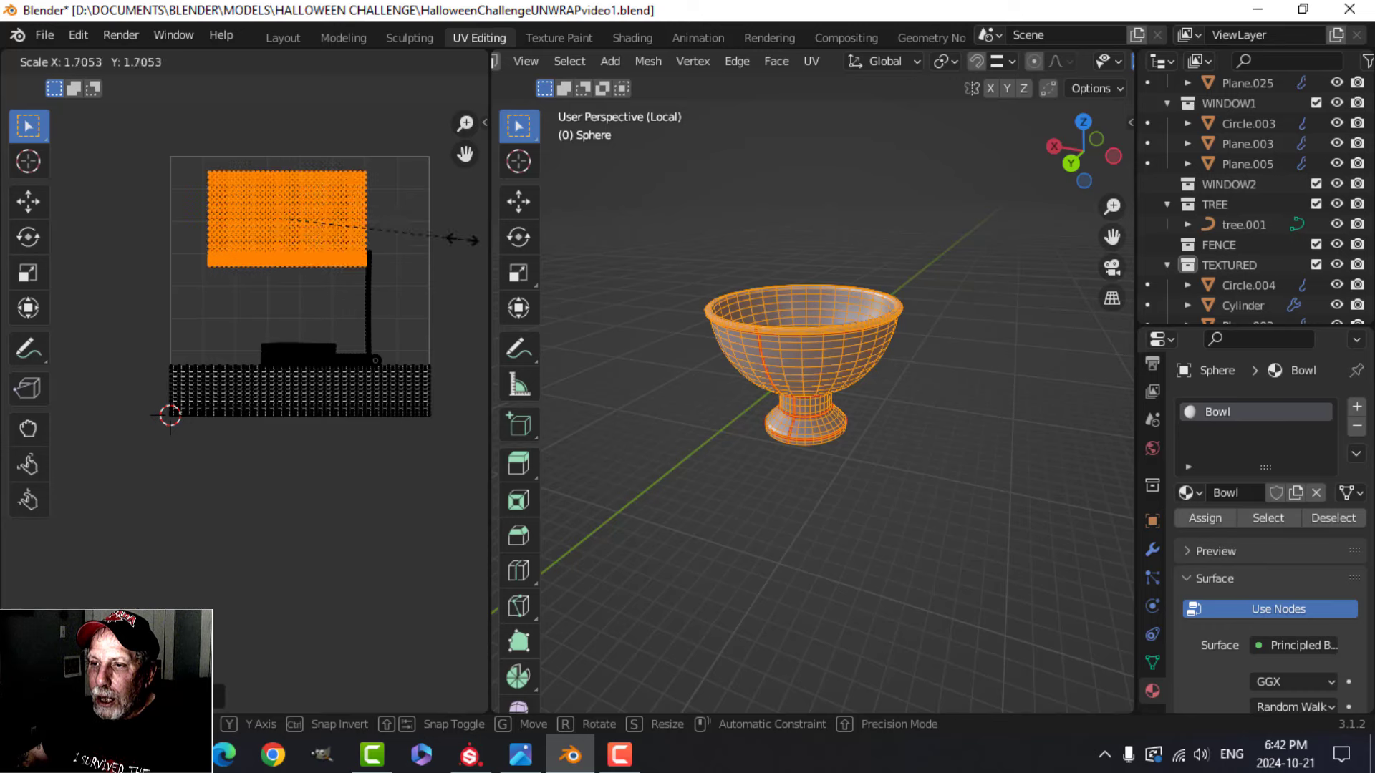
click(438, 240)
key(g)
click(423, 251)
key(Tab)
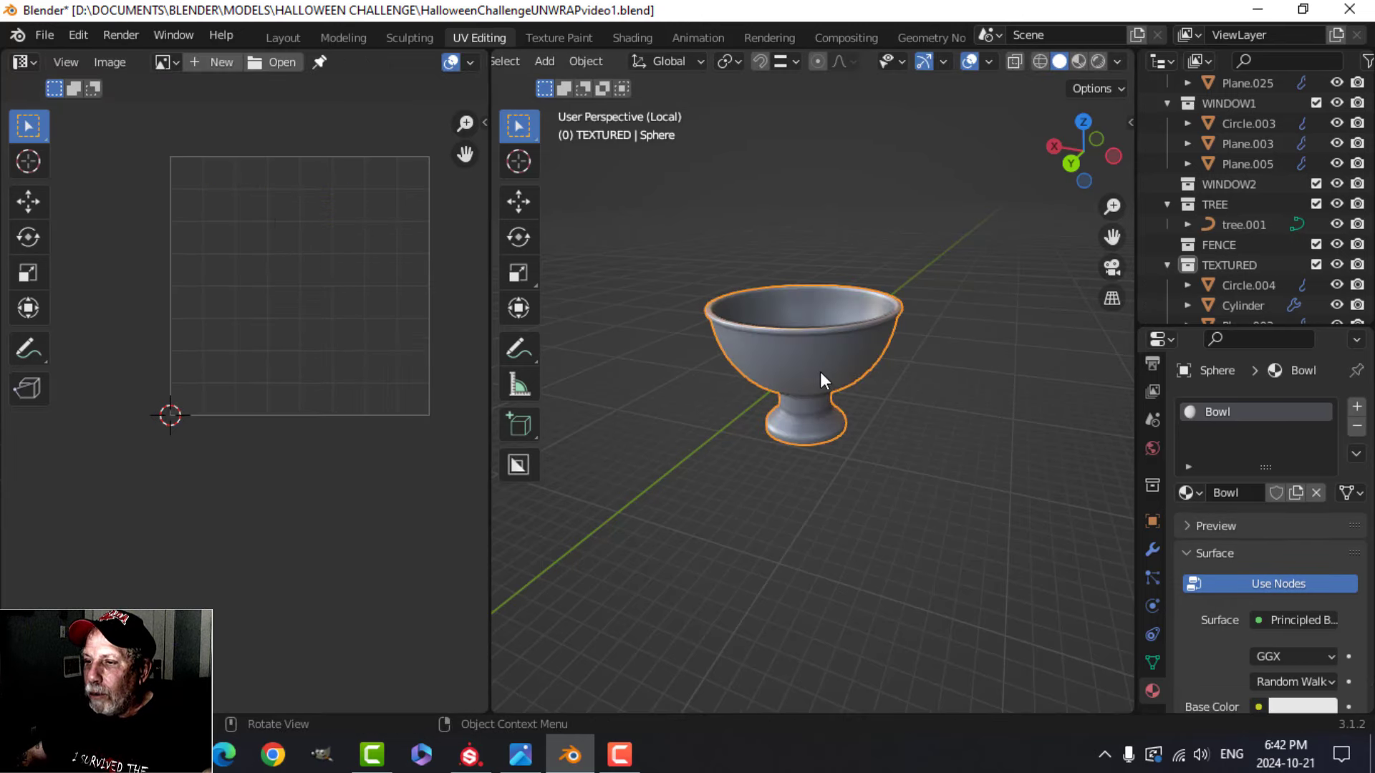
Step: Check the bowl's Mirror modifier settings and save the blend file
middle_drag(819, 371, 791, 343)
scroll(792, 344, down, 3)
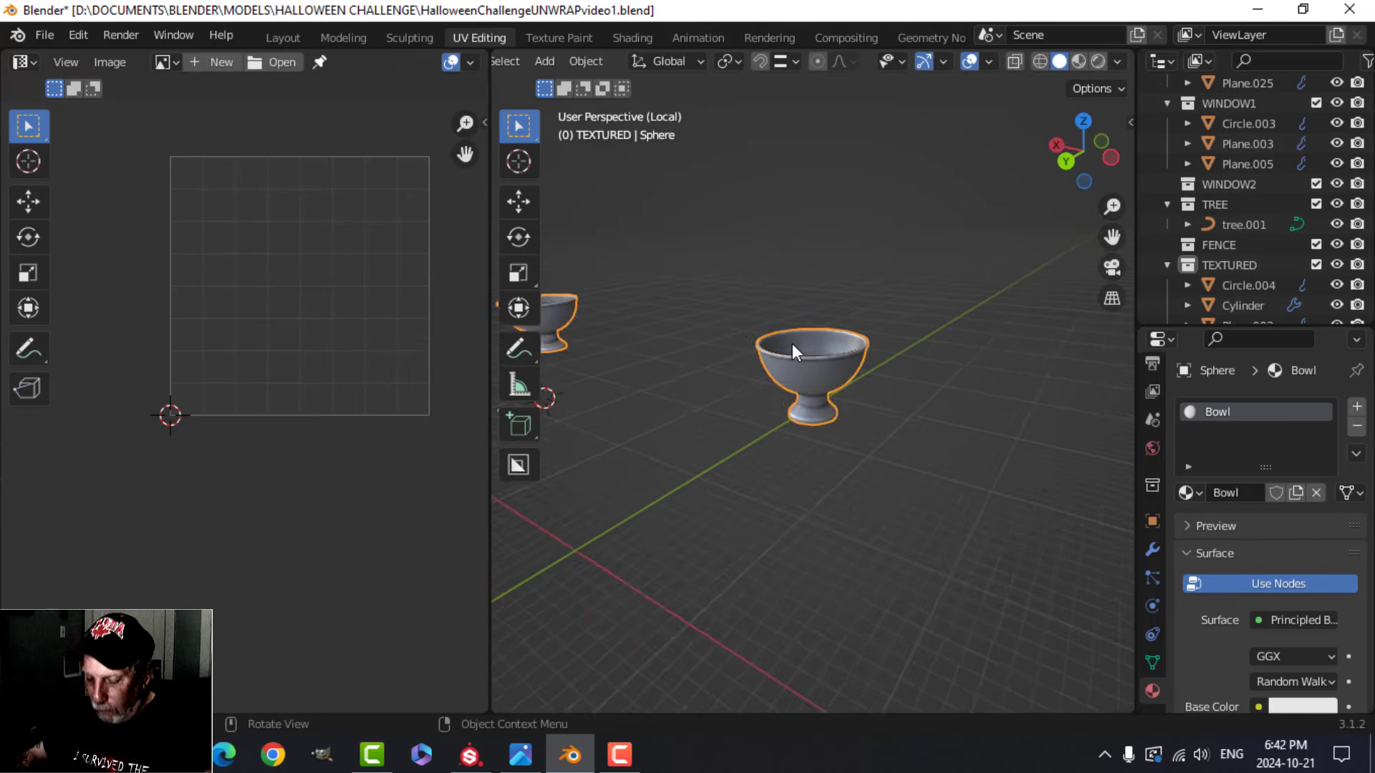
click(1153, 550)
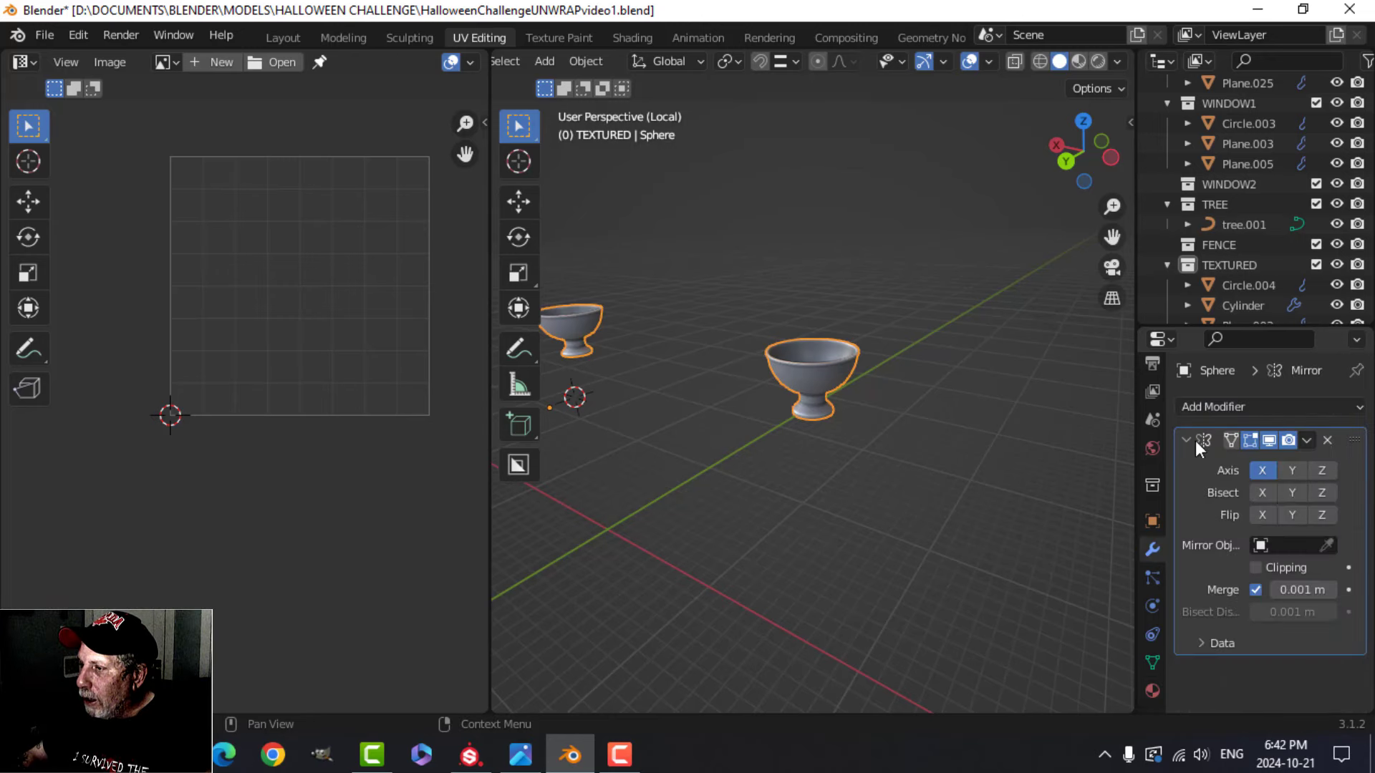
middle_drag(845, 411, 731, 414)
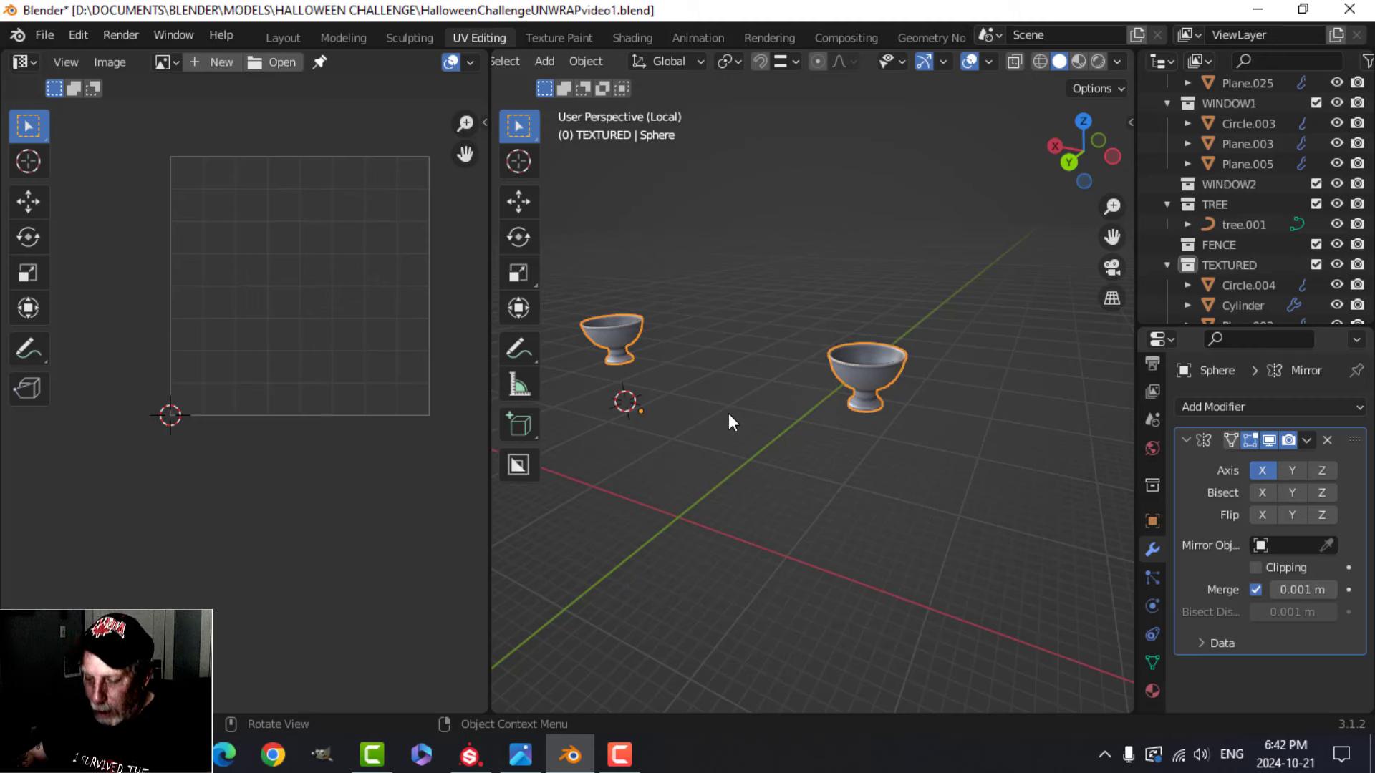
key(ctrl+s)
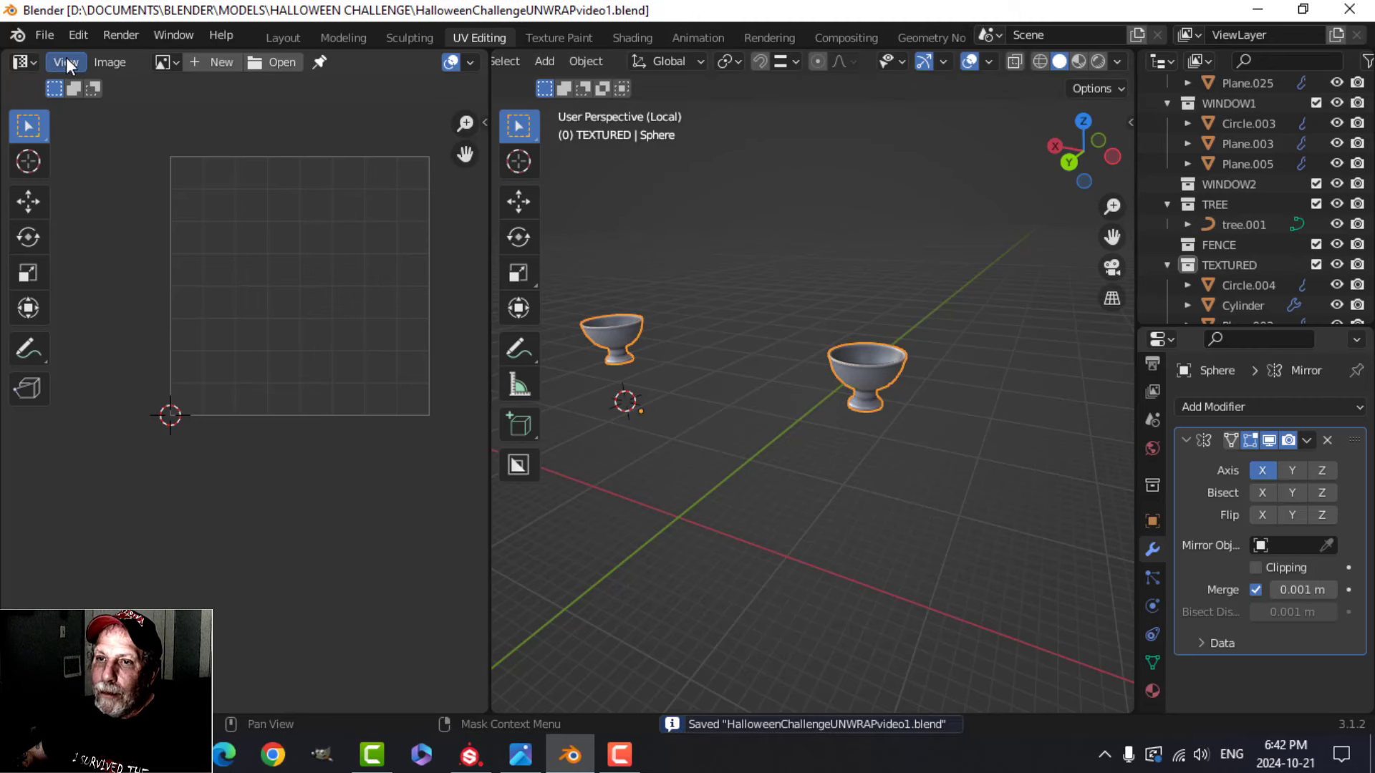
Step: Export the selected bowls as Bowl.fbx to the EXPORT HALLOWEEN VIDEO folder
click(45, 37)
mouse_move(128, 328)
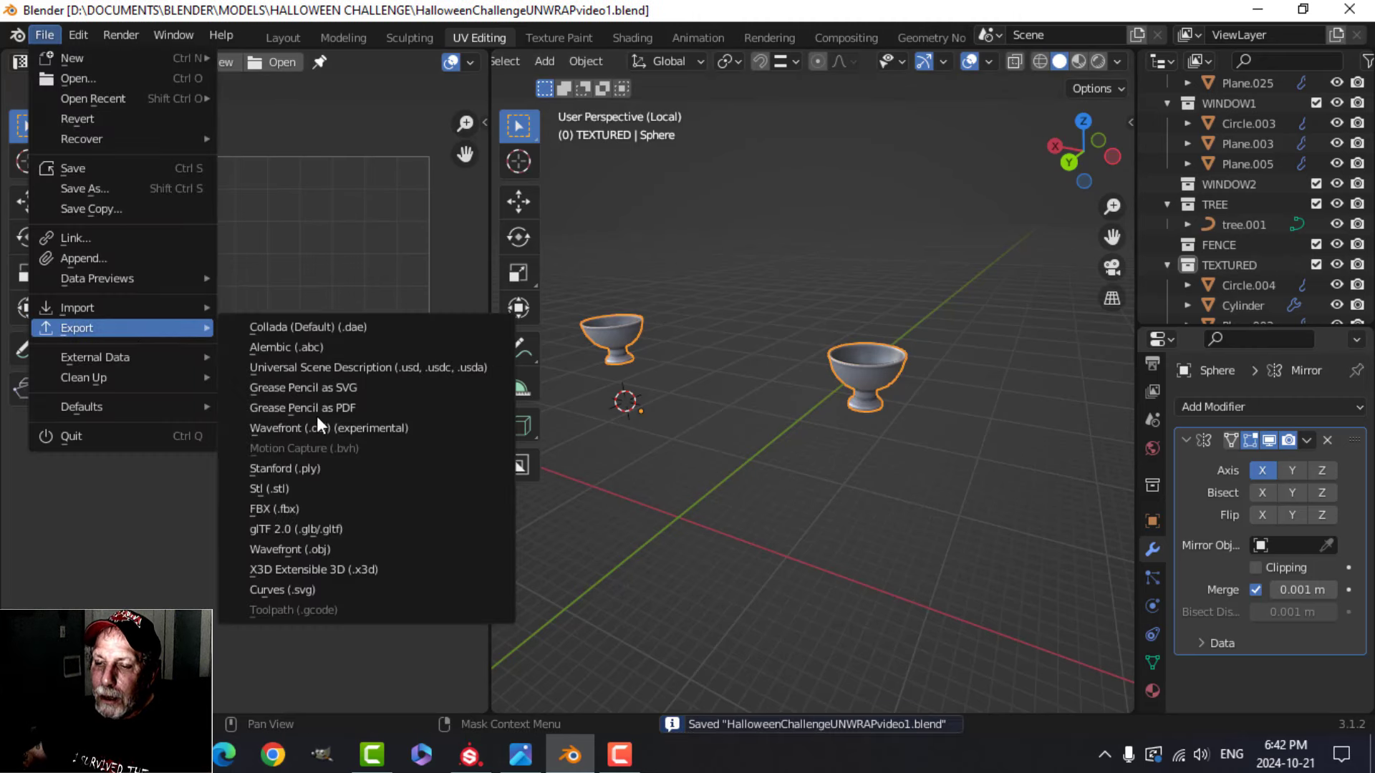
click(292, 509)
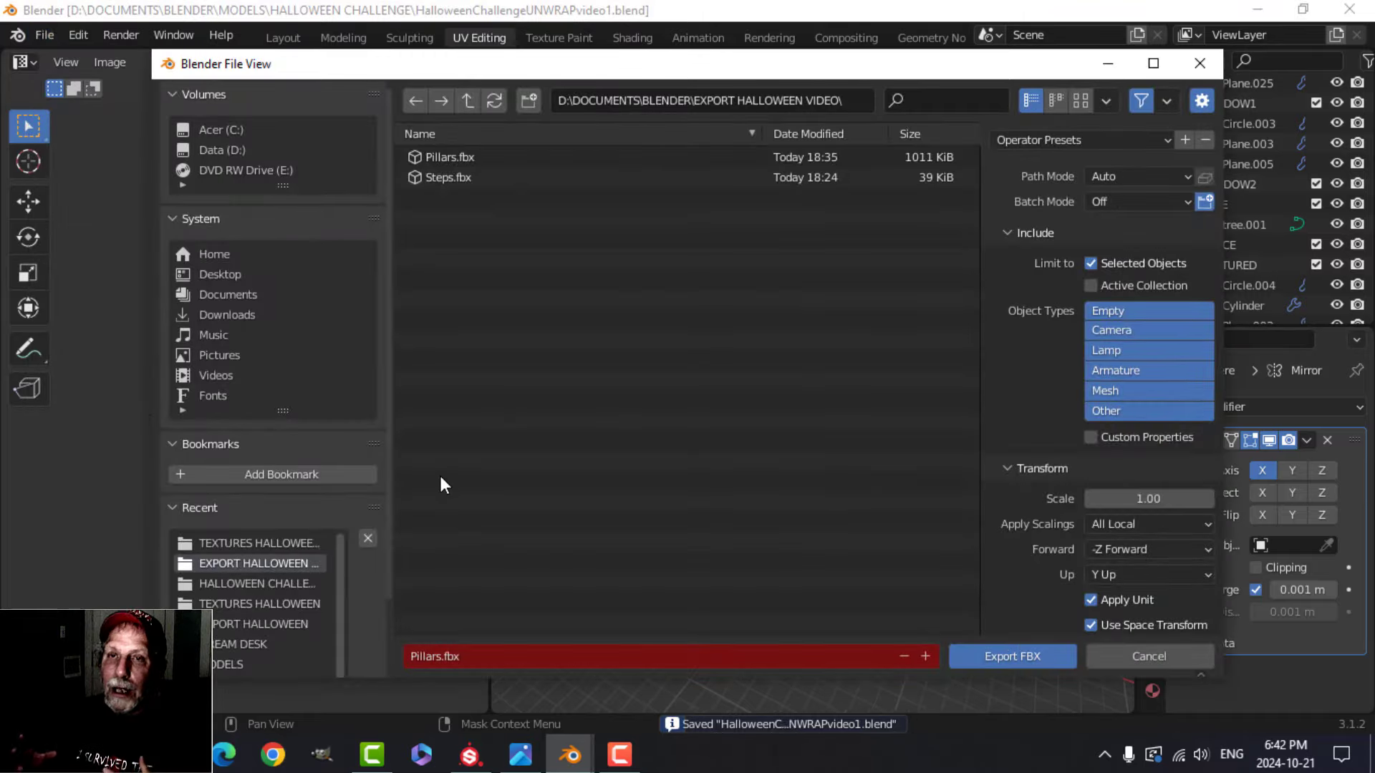
click(508, 643)
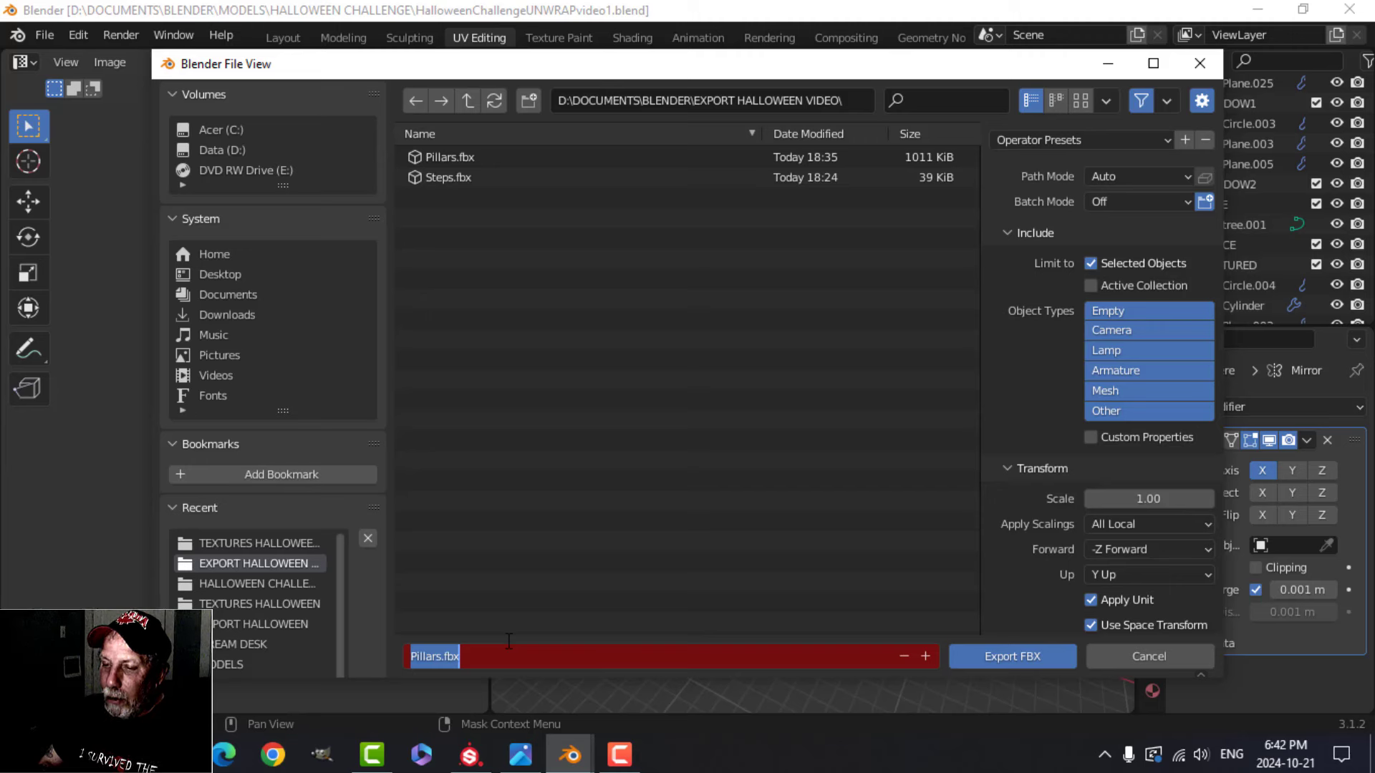
text(Bo)
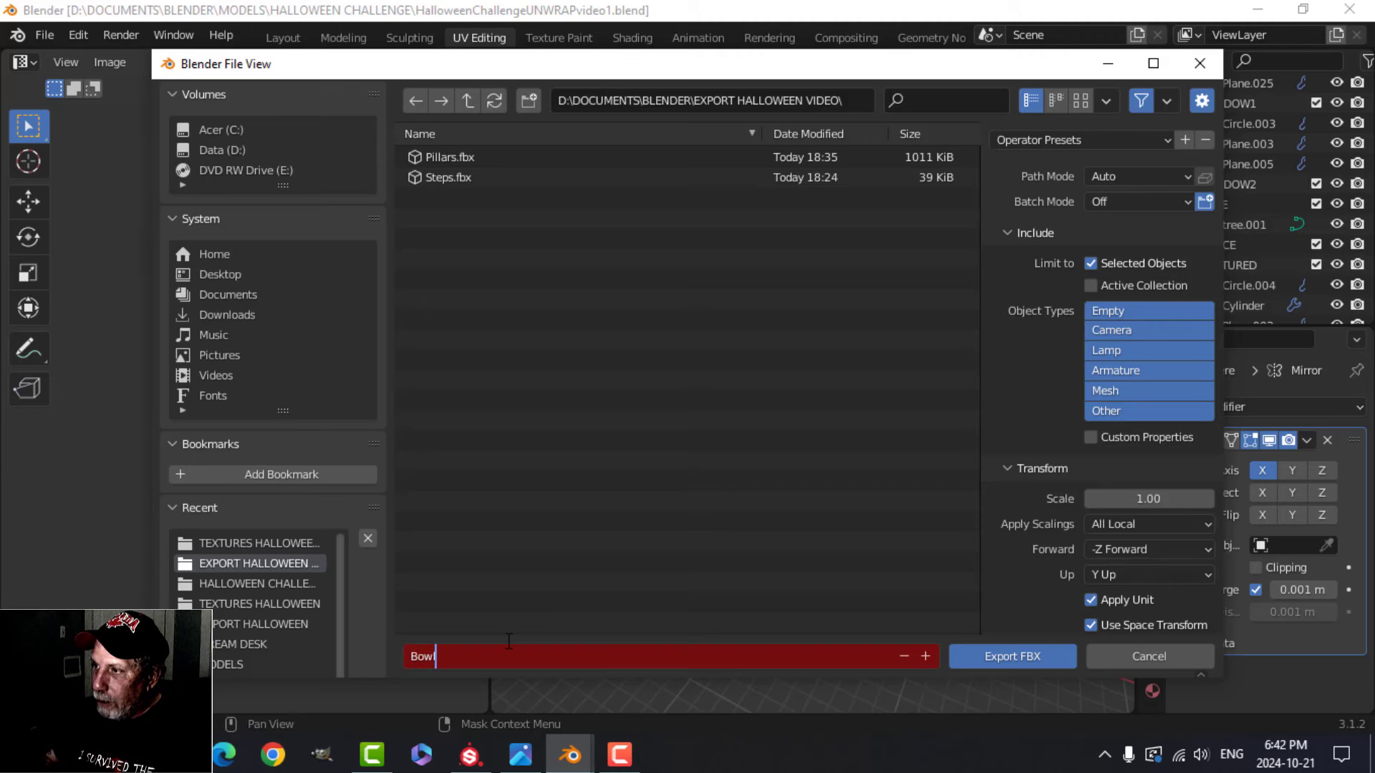
text(wl)
key(Return)
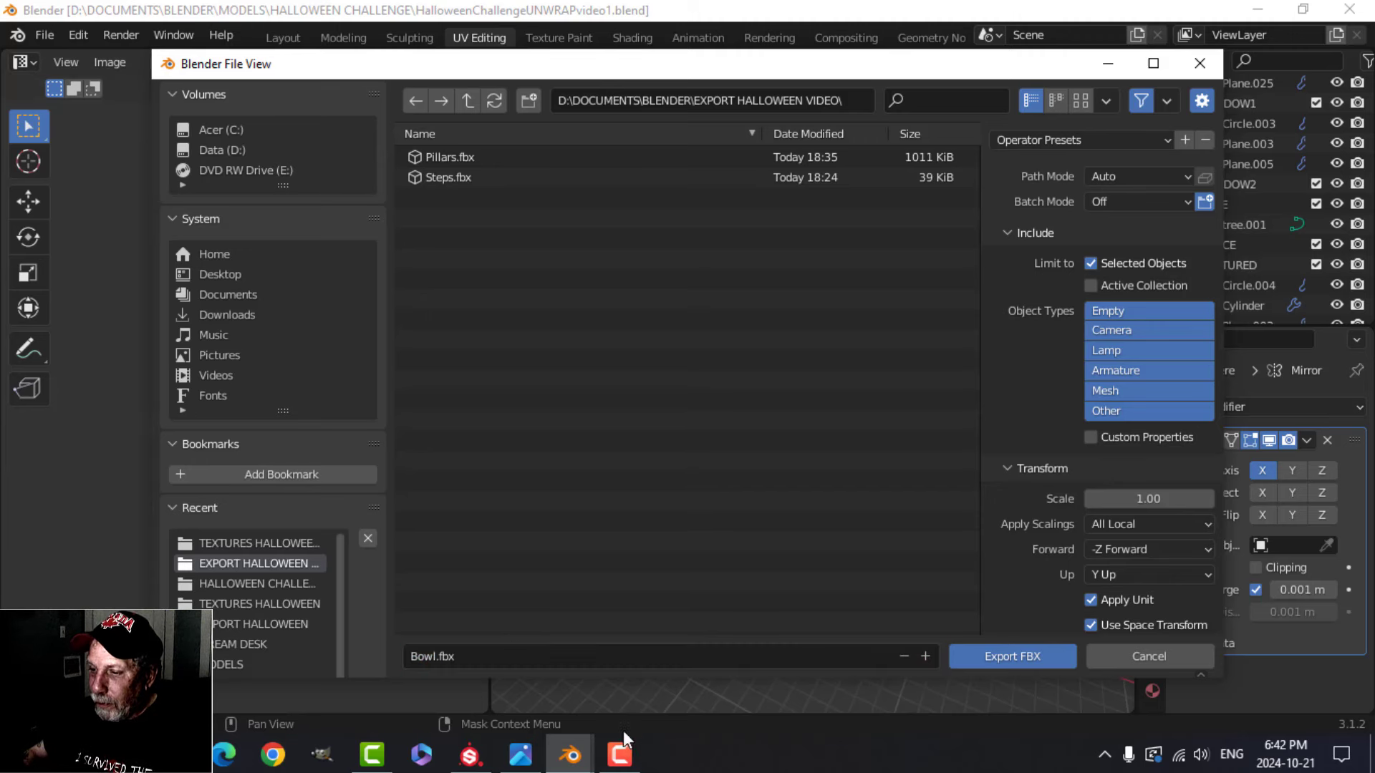
click(981, 653)
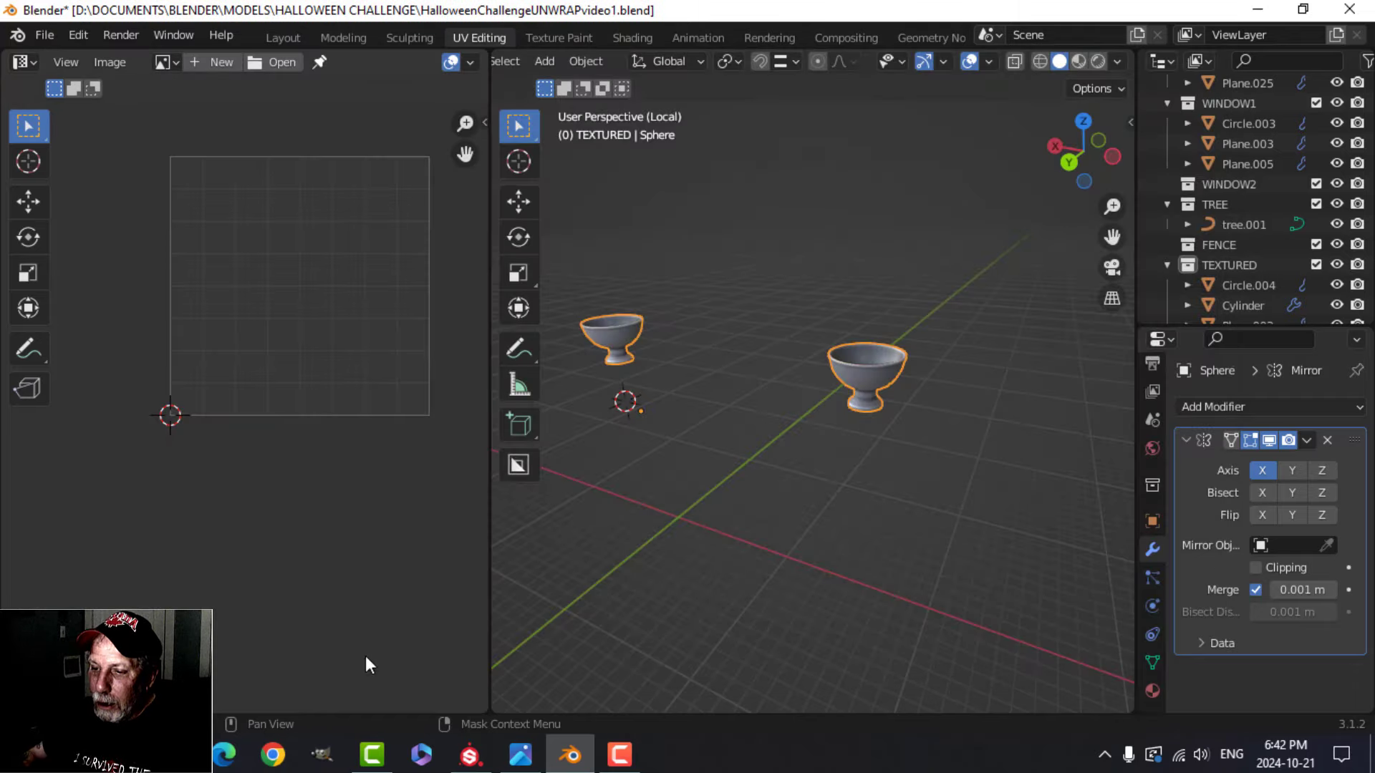
Step: Switch to Substance Painter and start a new project with the normal map format set to OpenGL
click(457, 752)
click(21, 37)
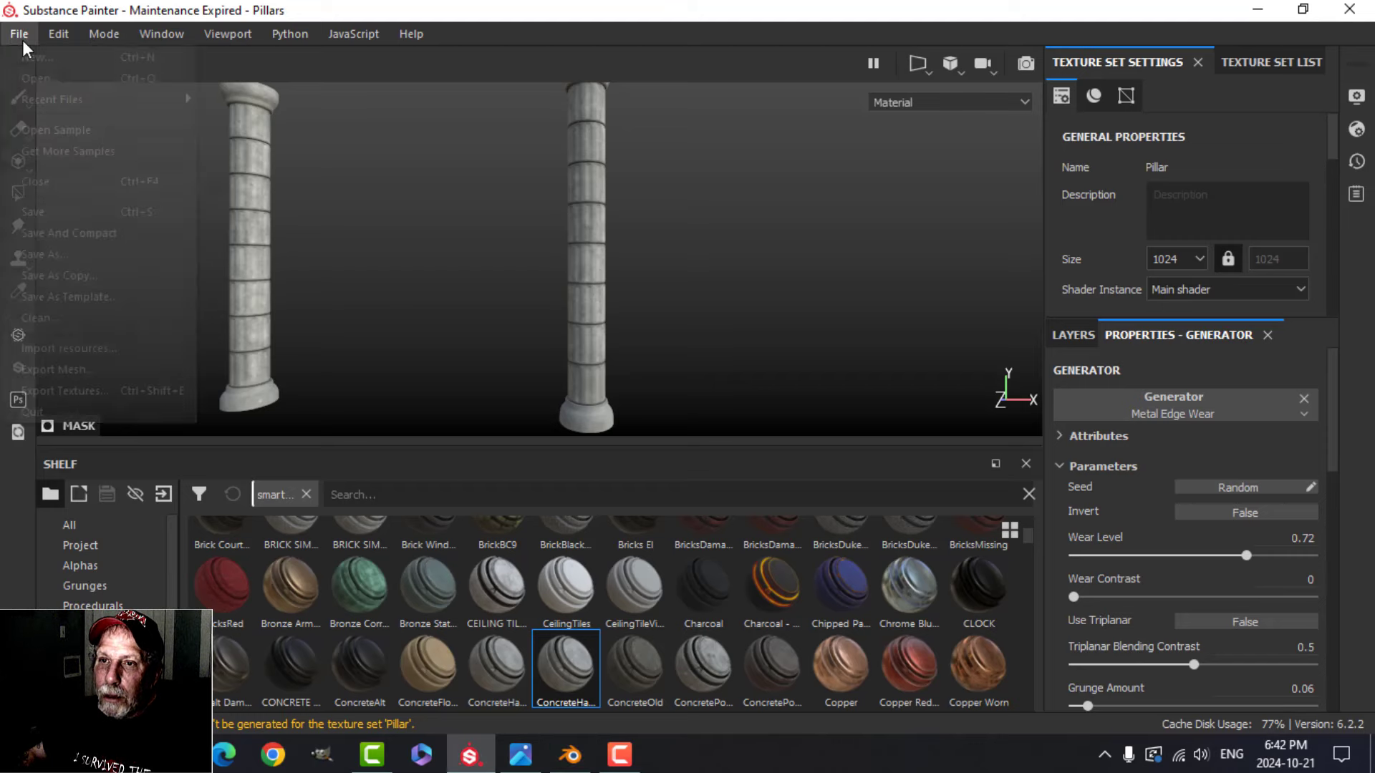
click(28, 50)
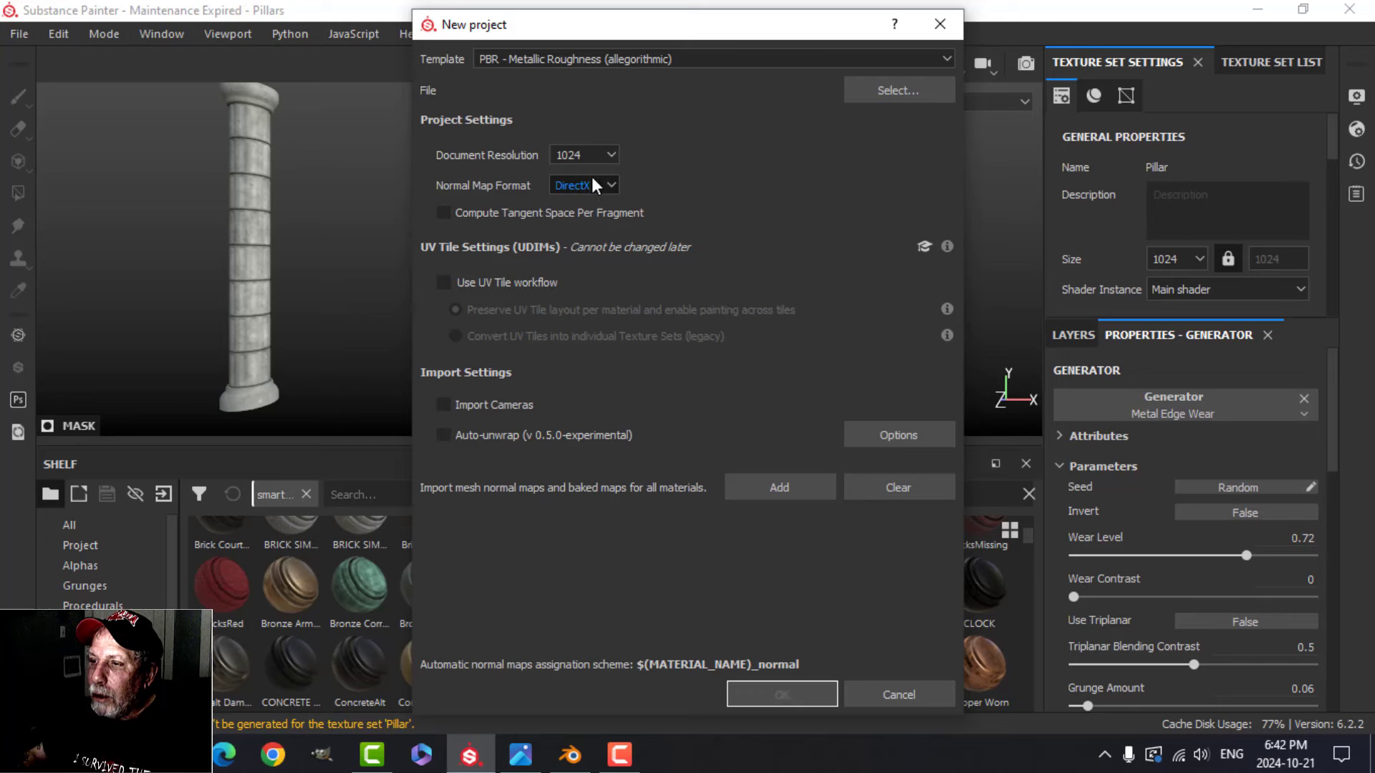
click(584, 184)
click(584, 219)
Step: Load Bowl.fbx as the new project's mesh and create the project, discarding the changes to the Pillars project
click(925, 90)
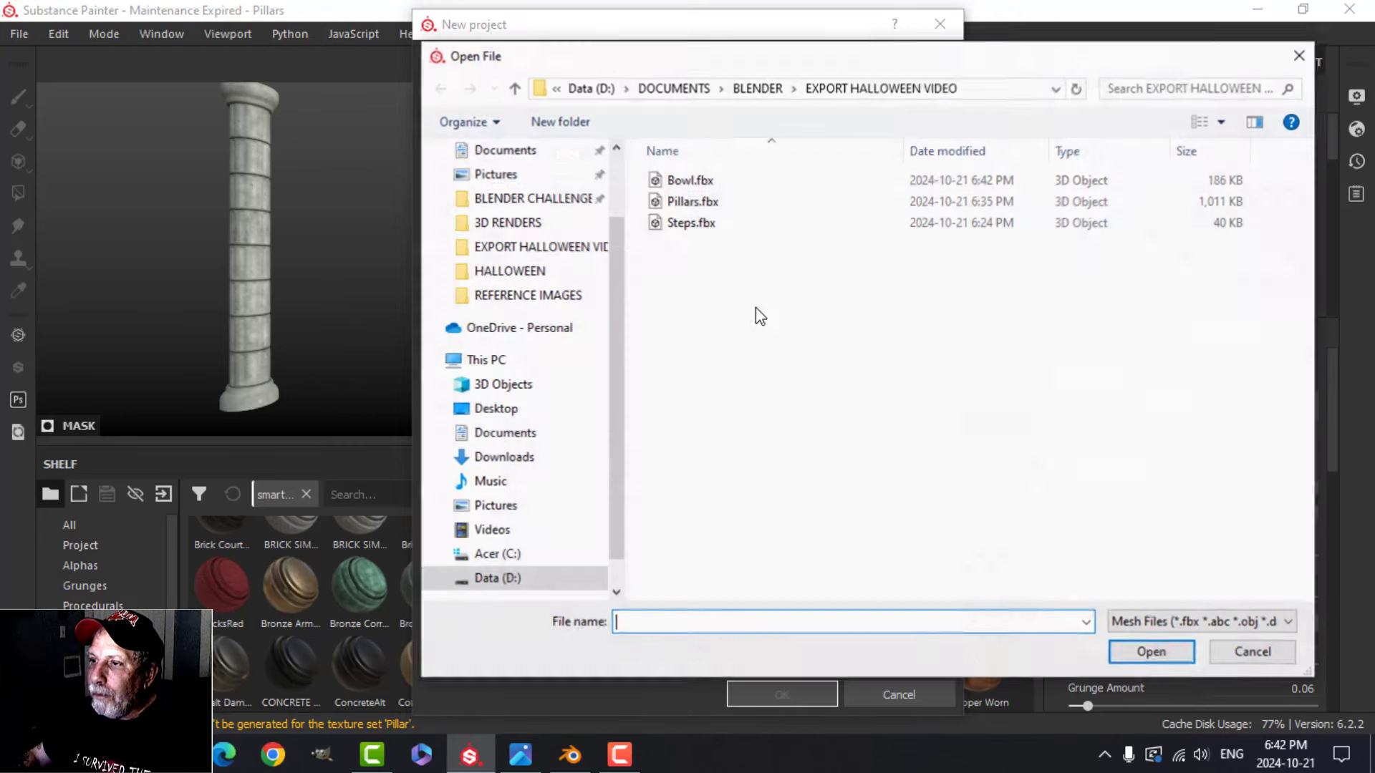
click(709, 181)
click(1113, 652)
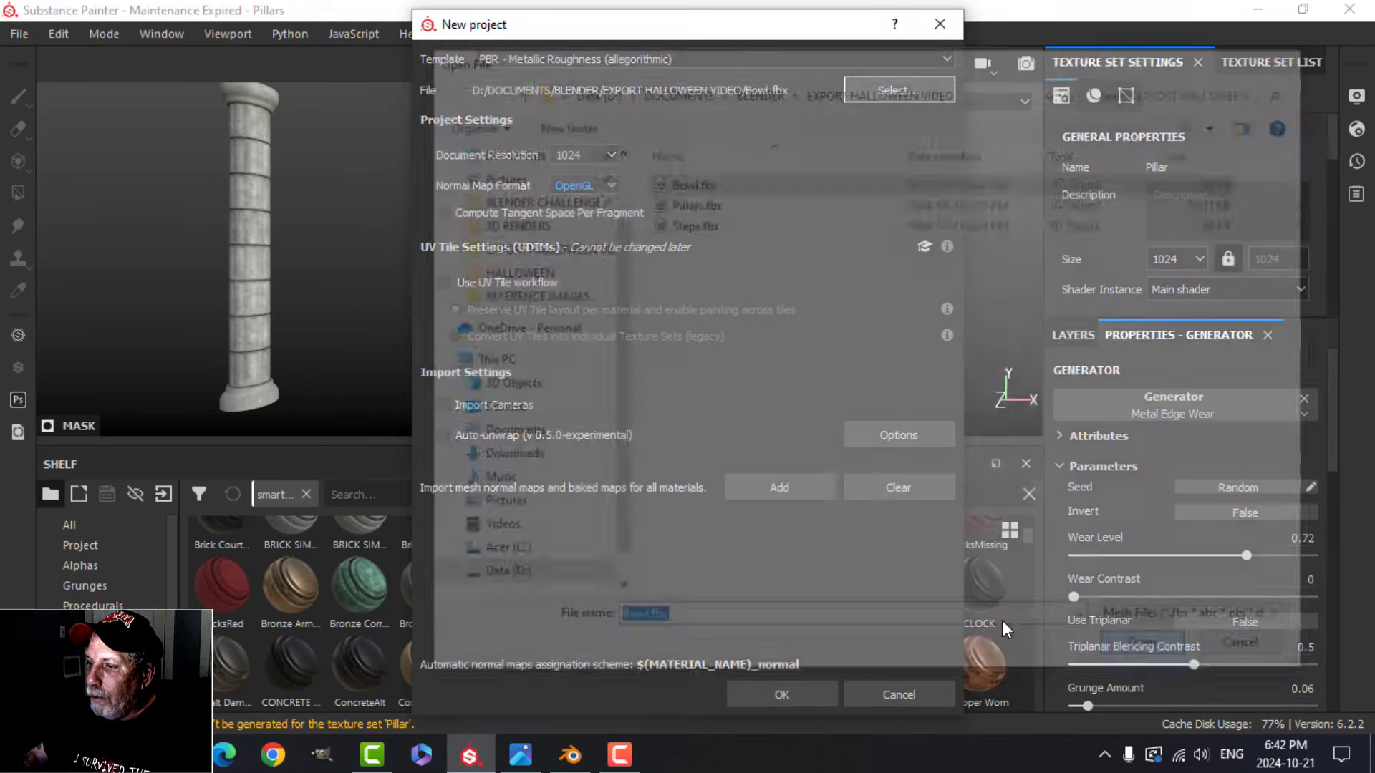
click(788, 691)
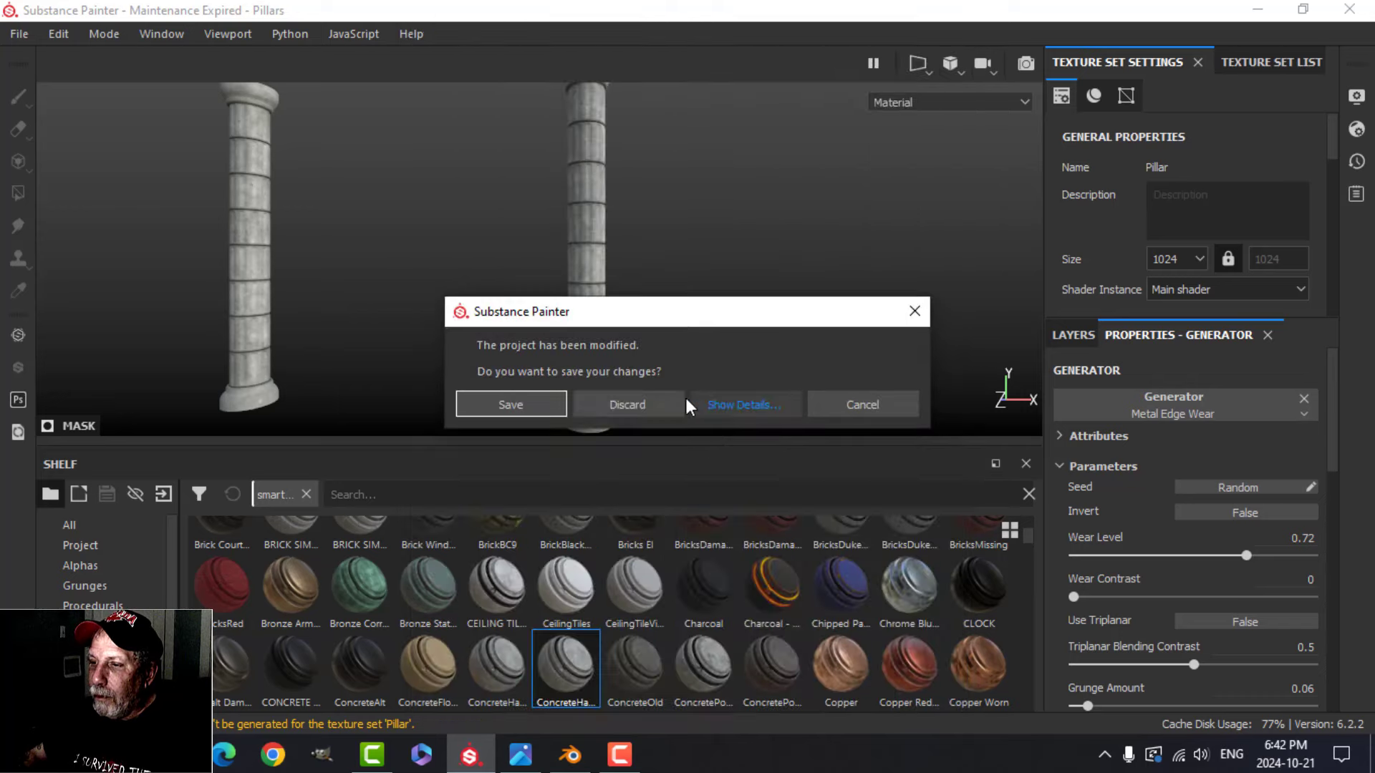
click(609, 406)
Step: Bake the bowl's mesh maps at an output size of 2048, leaving out the ID and thickness maps
scroll(676, 294, up, 4)
alt+middle_drag(815, 312, 598, 291)
scroll(599, 291, up, 3)
mouse_move(599, 291)
alt+mouse_down()
mouse_move(500, 246)
mouse_move(609, 315)
alt+mouse_up()
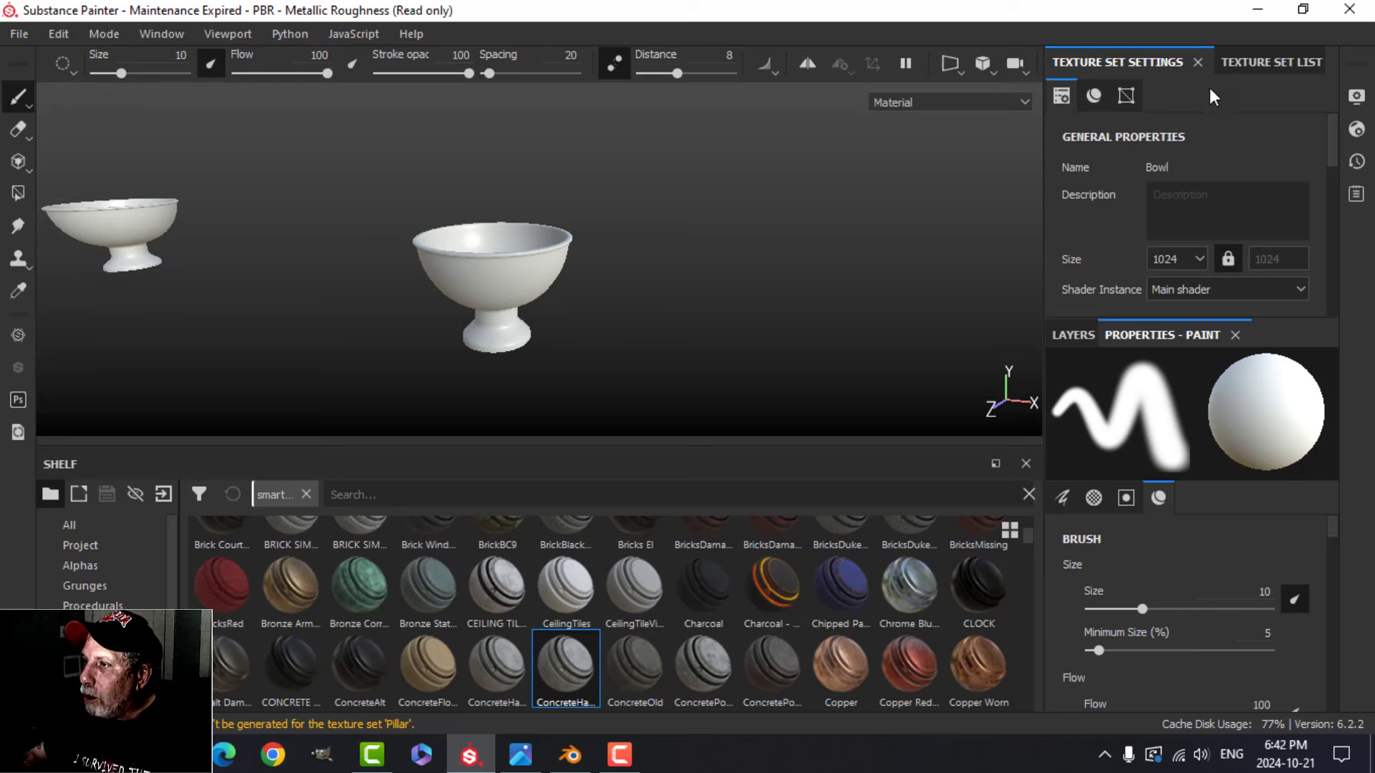
scroll(1202, 255, down, 6)
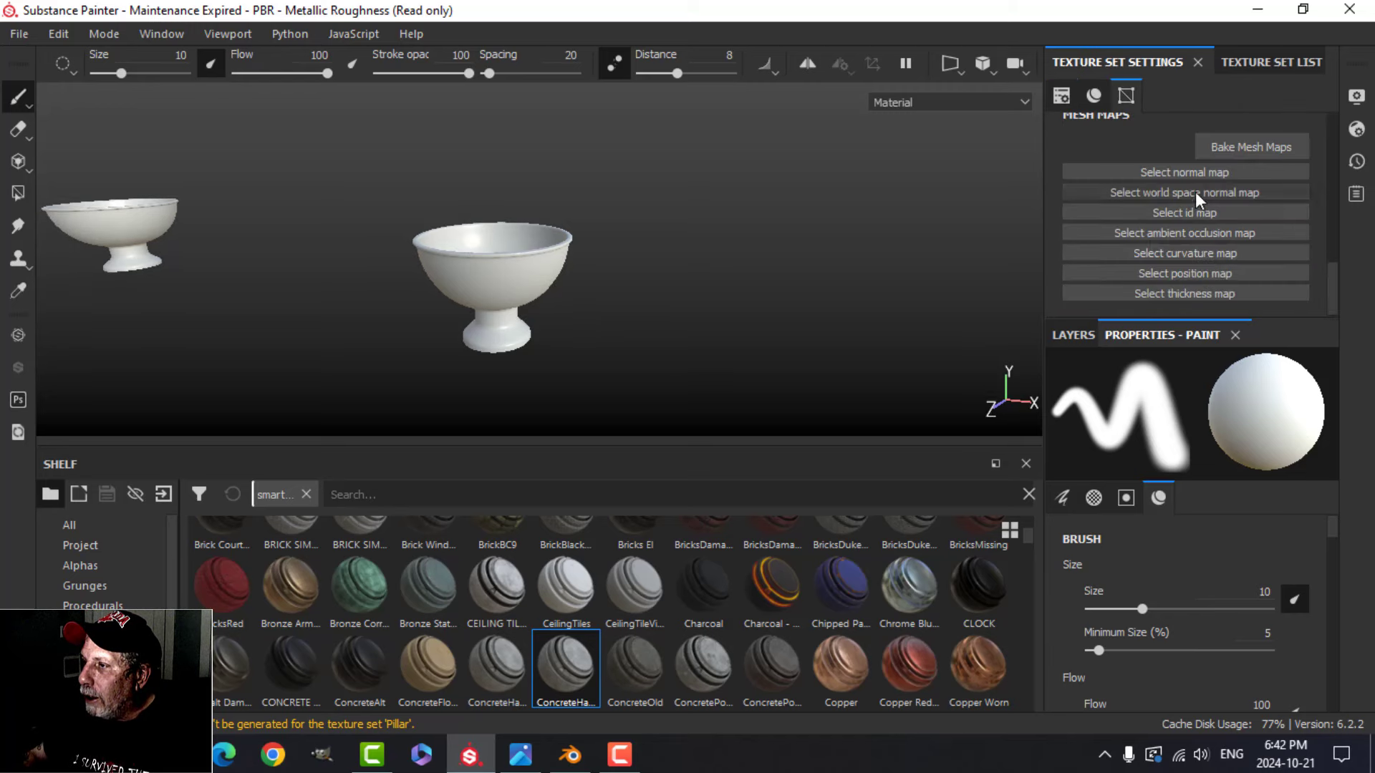
click(1225, 142)
click(702, 97)
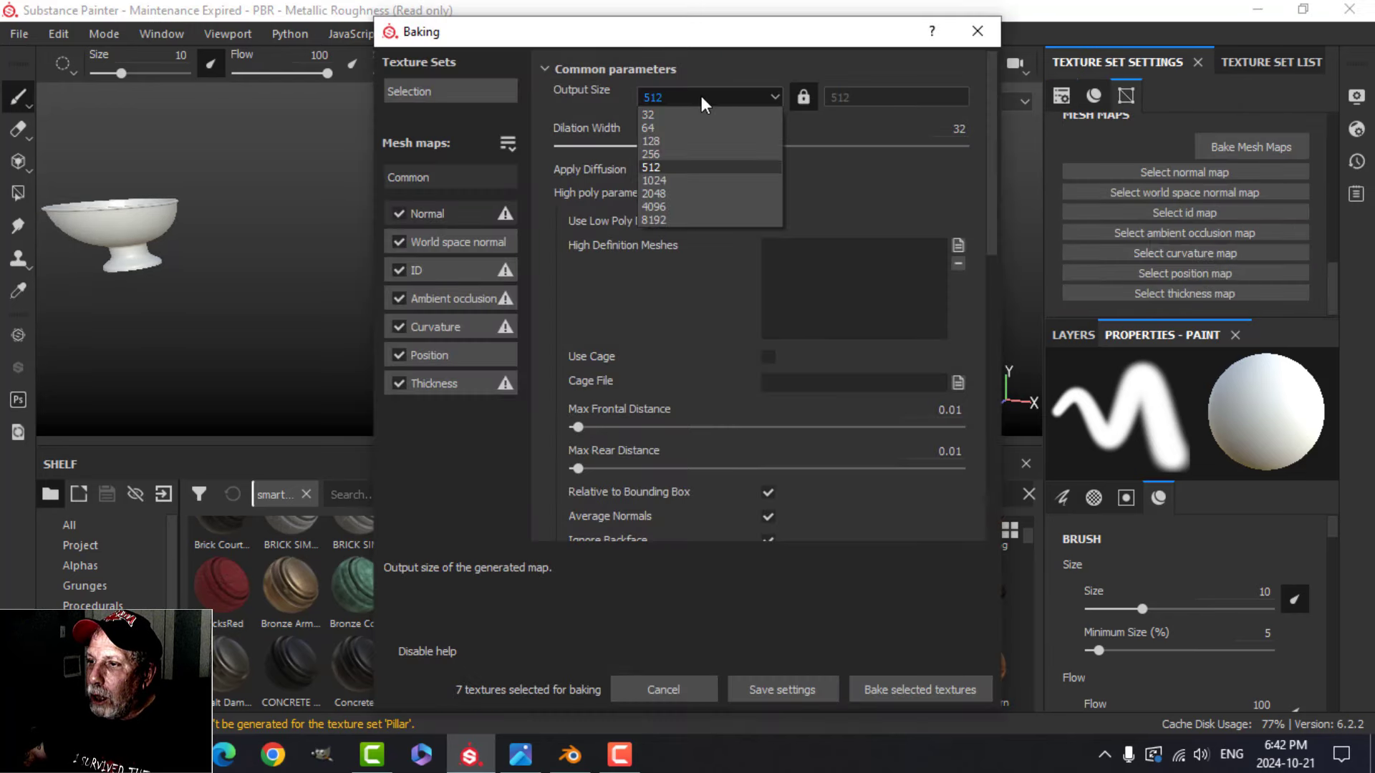
click(653, 194)
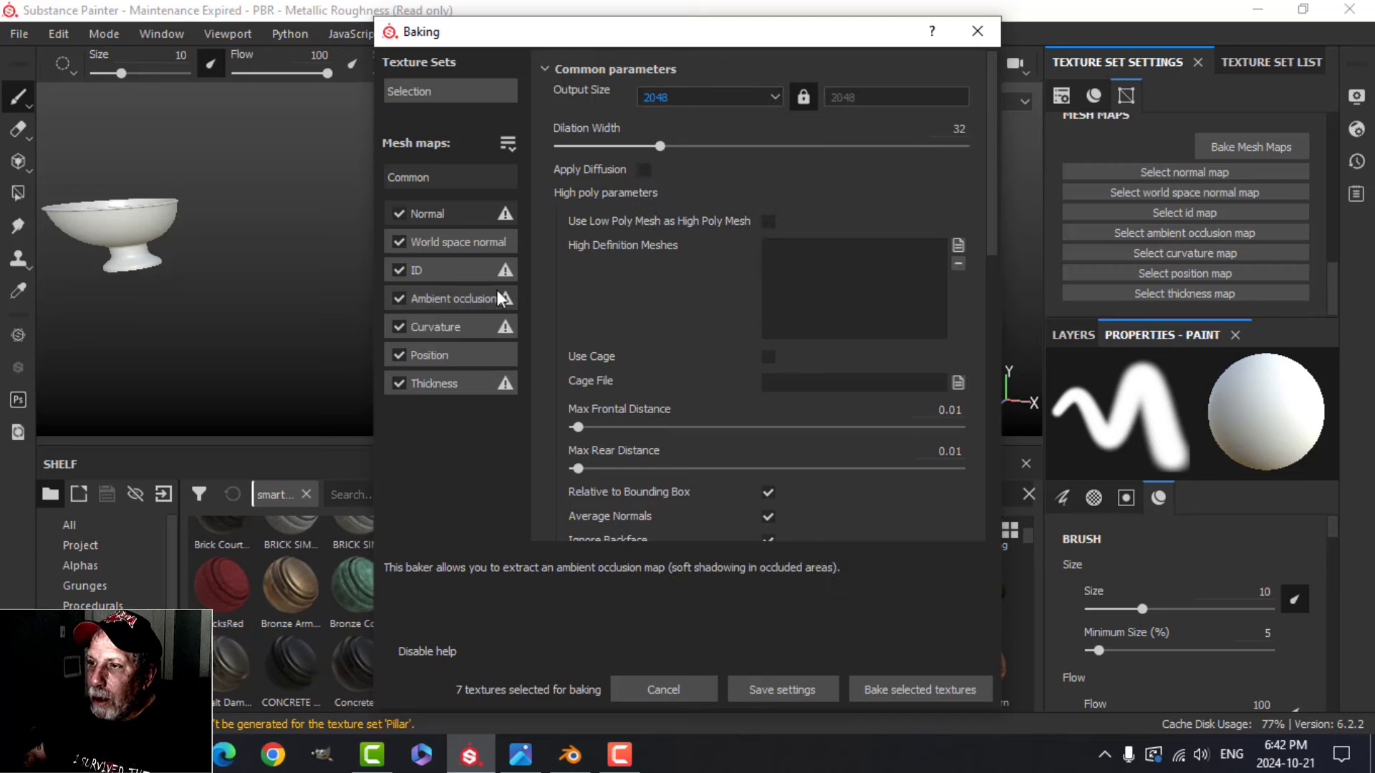
click(398, 271)
click(403, 384)
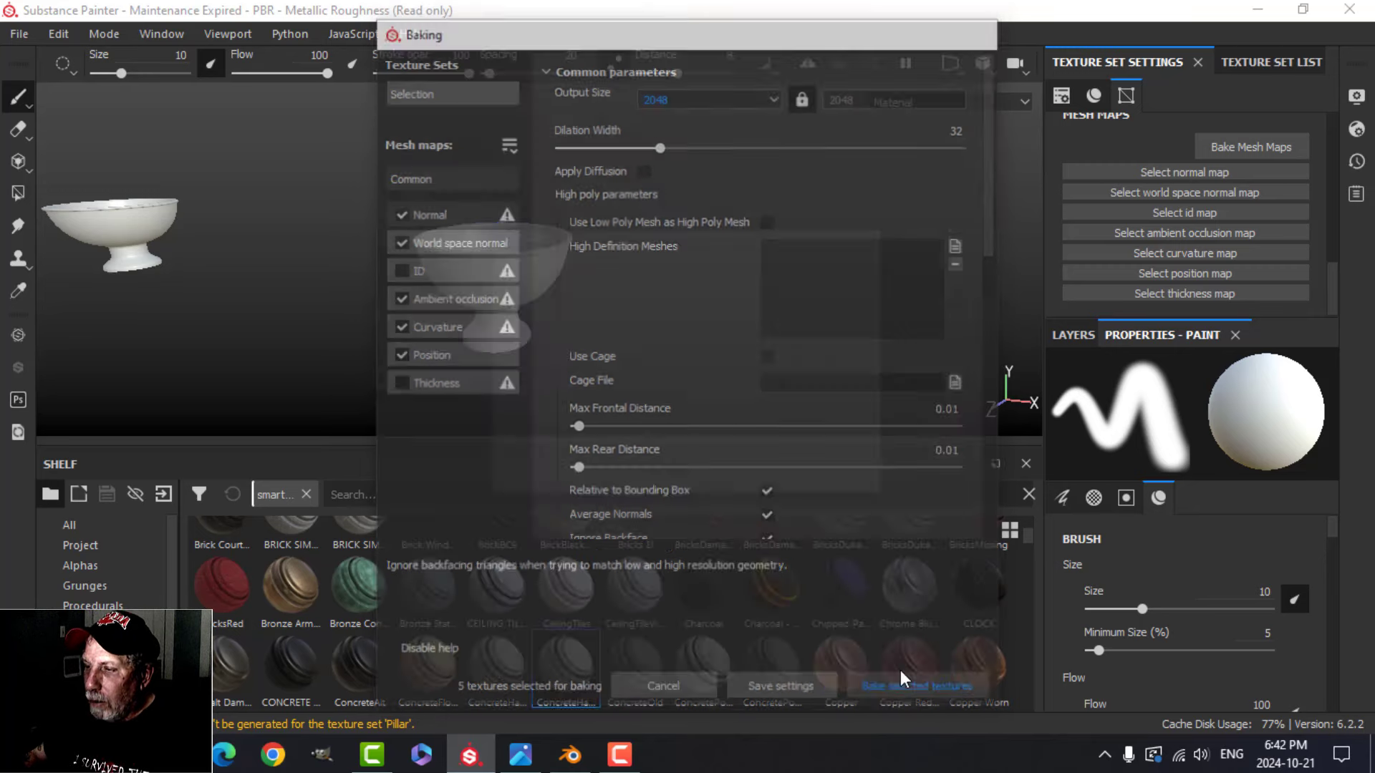
click(902, 686)
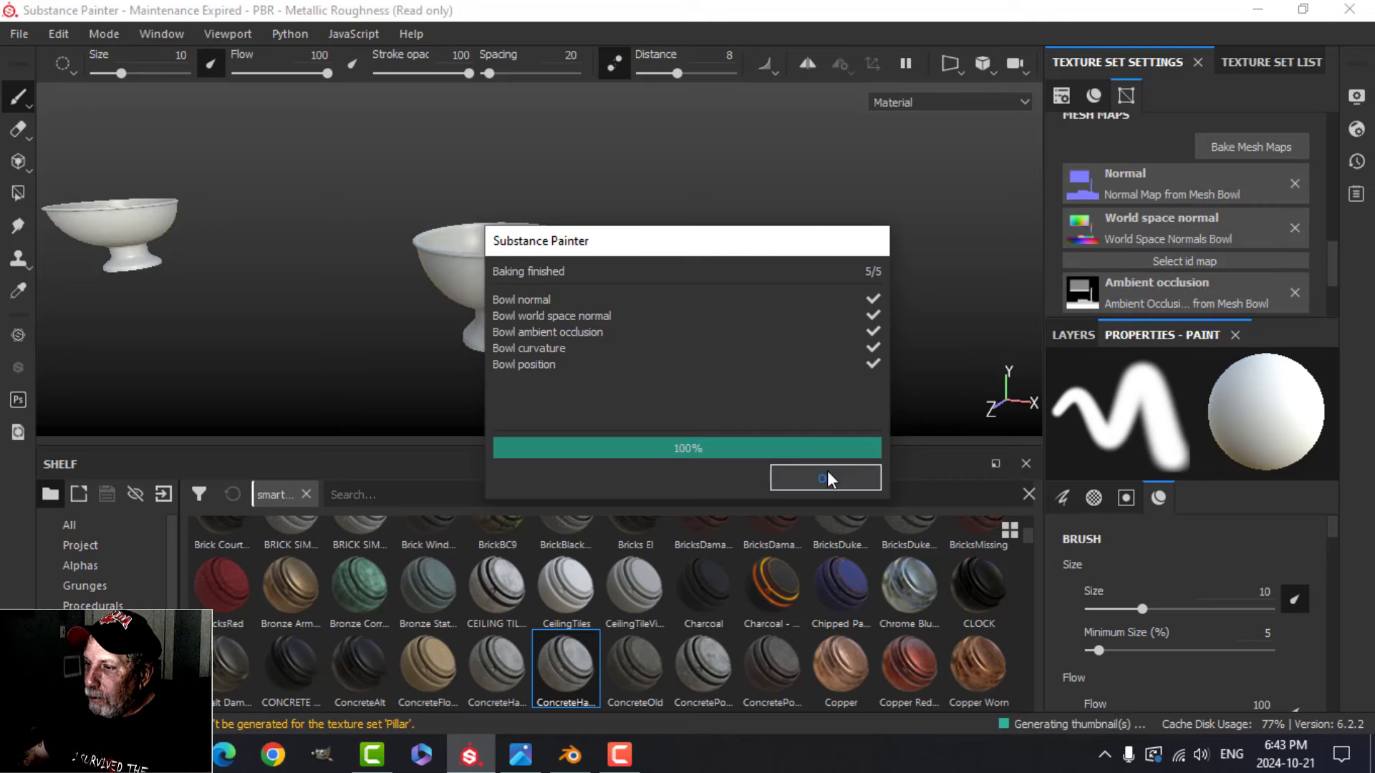
click(827, 474)
Step: Activate temporal anti-aliasing in the viewport's display settings
click(1356, 95)
scroll(1119, 313, down, 4)
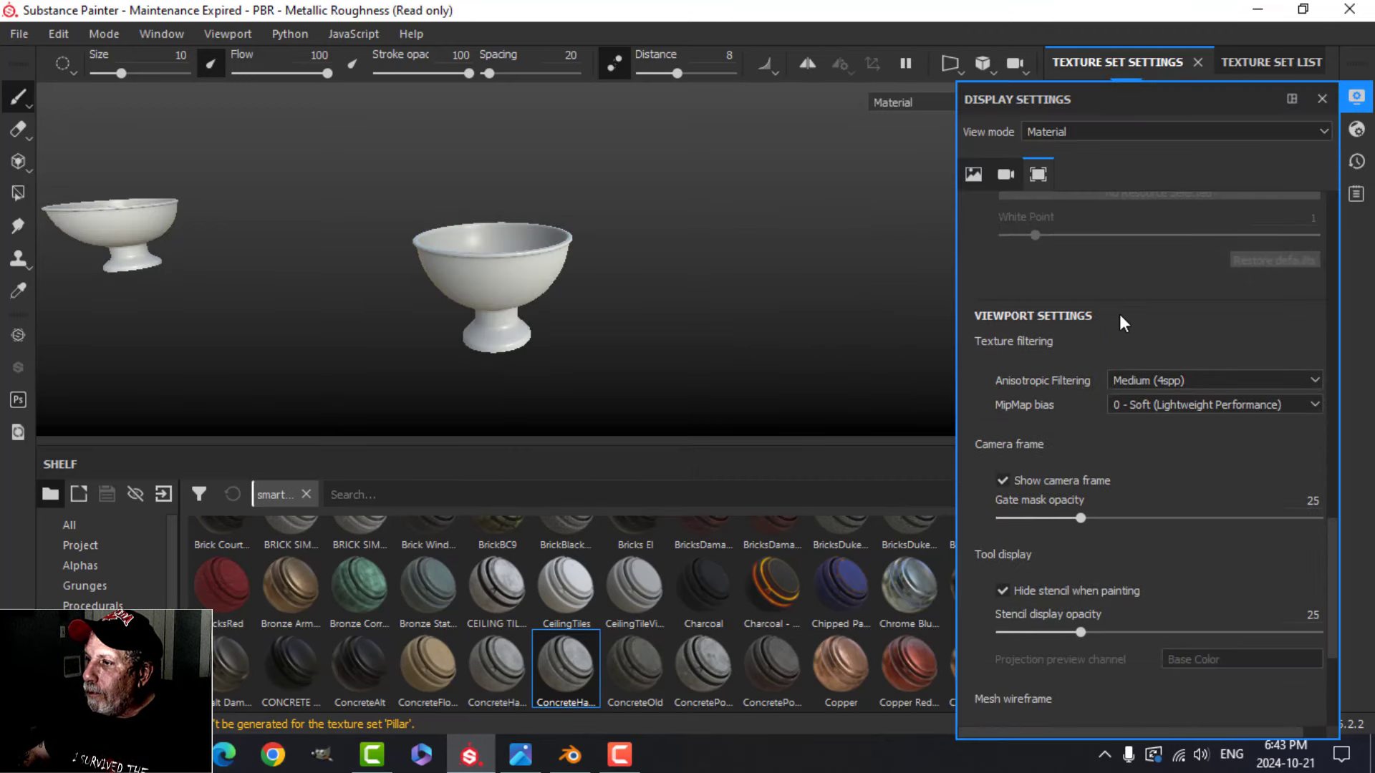
scroll(1118, 311, up, 2)
scroll(1093, 298, up, 2)
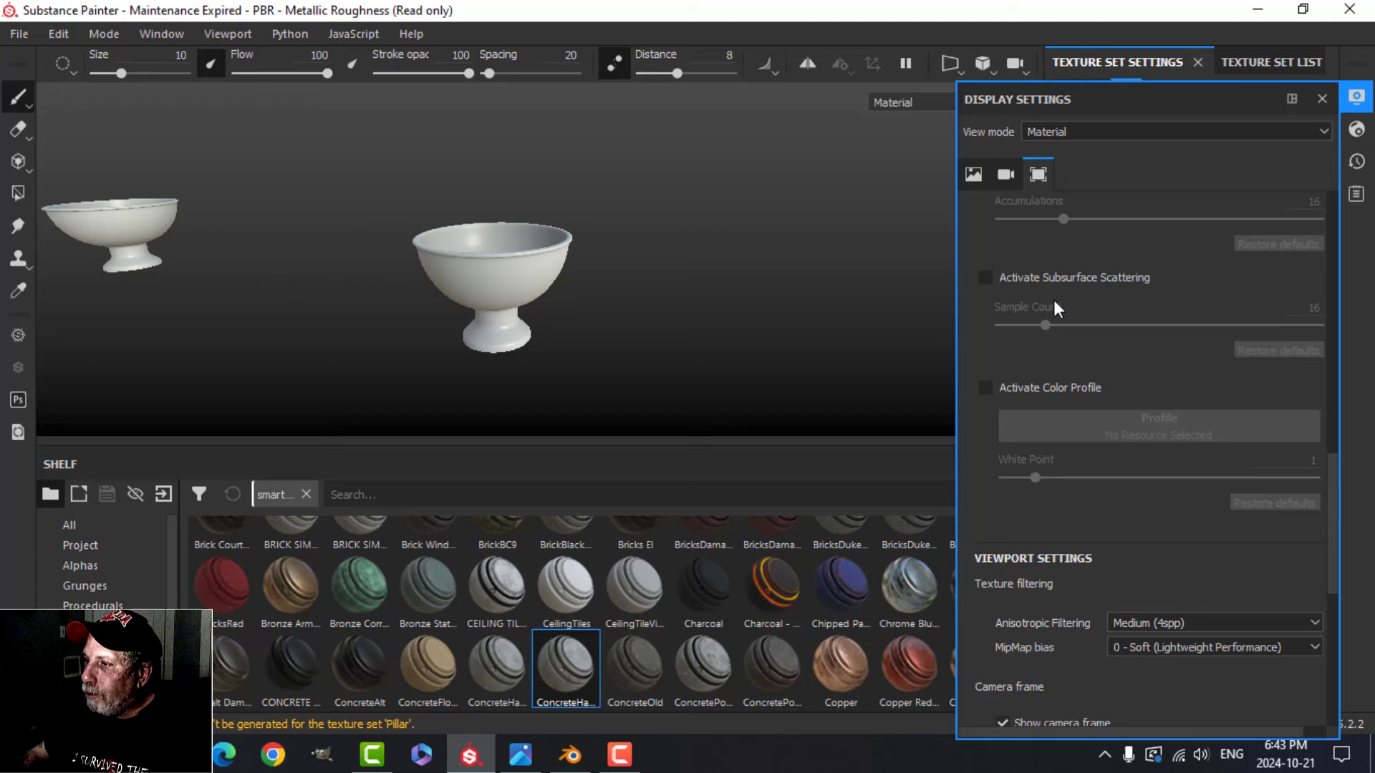
scroll(1017, 285, up, 2)
click(988, 294)
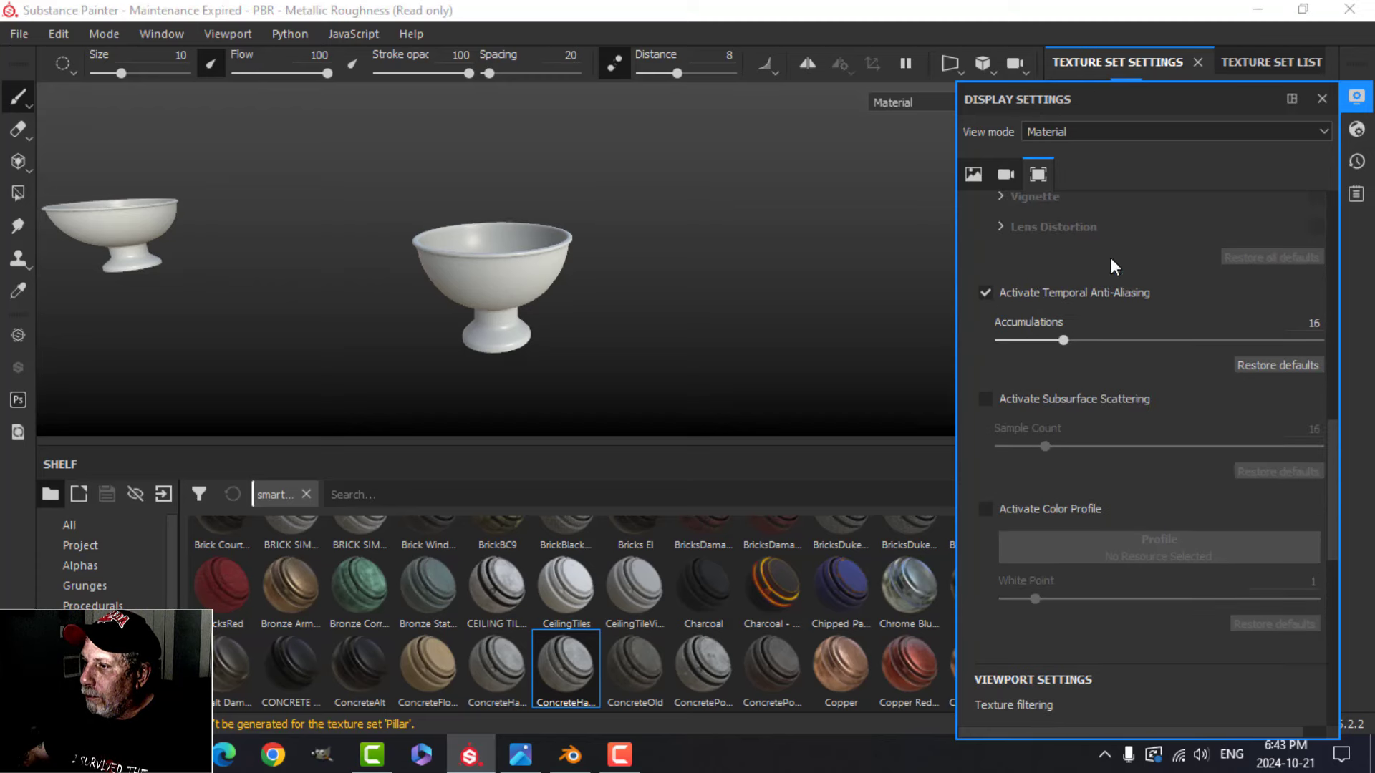
click(1355, 101)
Step: Delete the bowl's default layer and add a fill layer in its place
scroll(673, 320, up, 5)
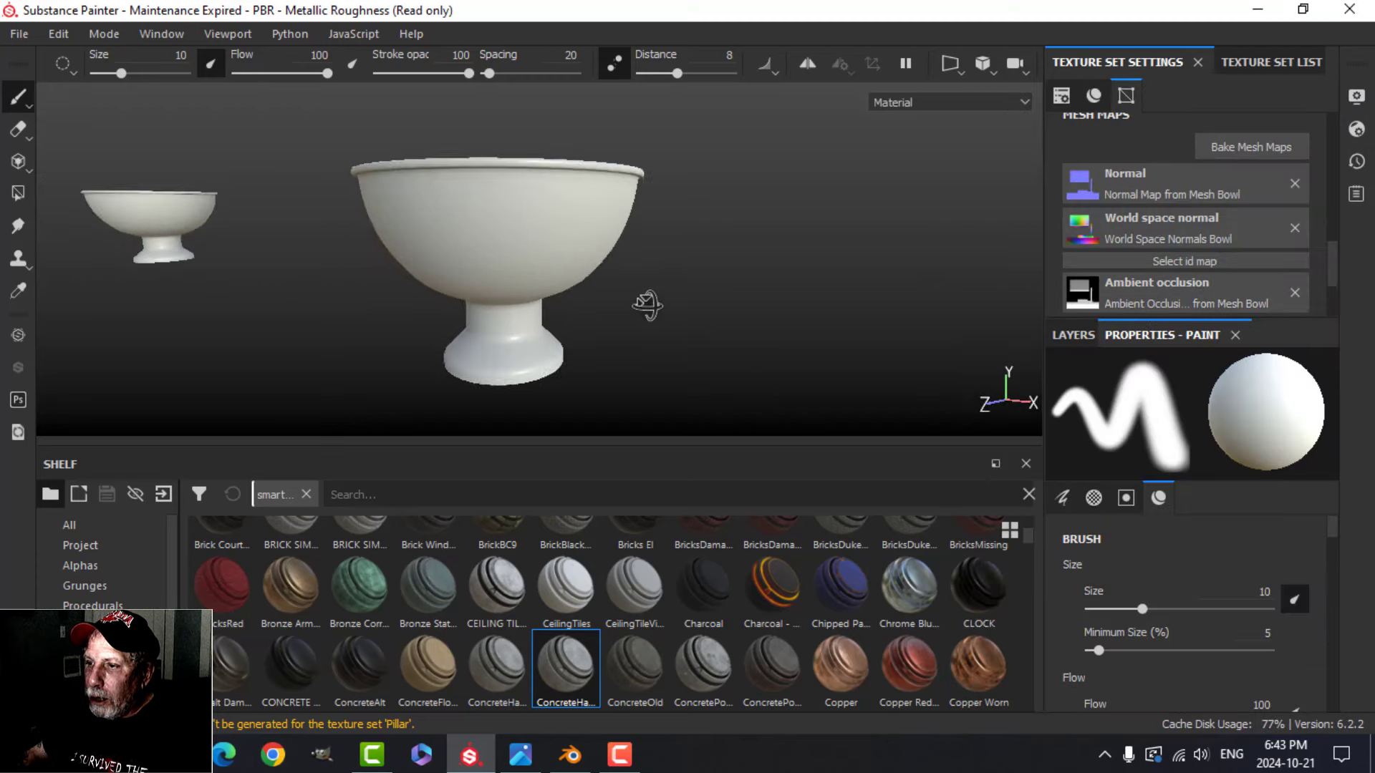
click(1075, 335)
click(1320, 366)
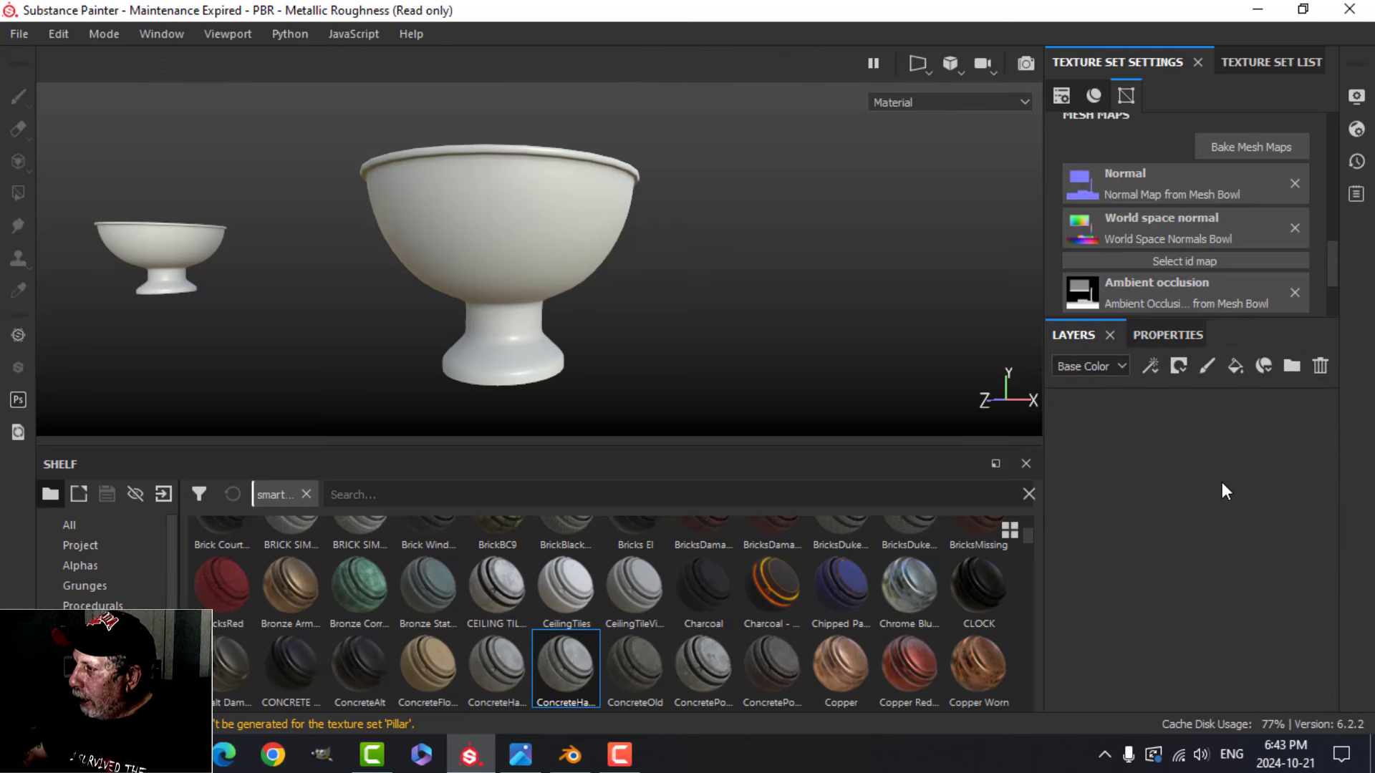
click(1237, 365)
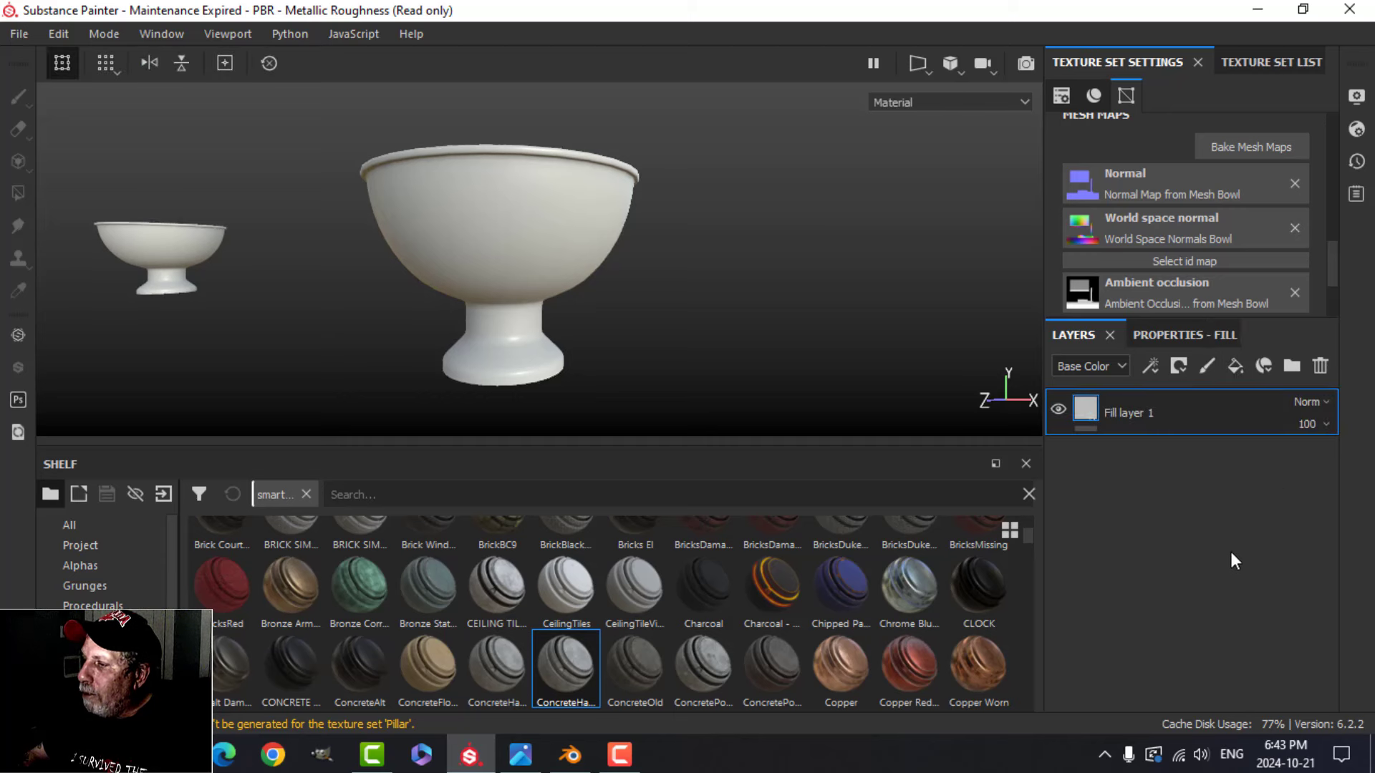
Step: Limit the fill layer to the color channel and darken its base color to a medium grey
click(1171, 335)
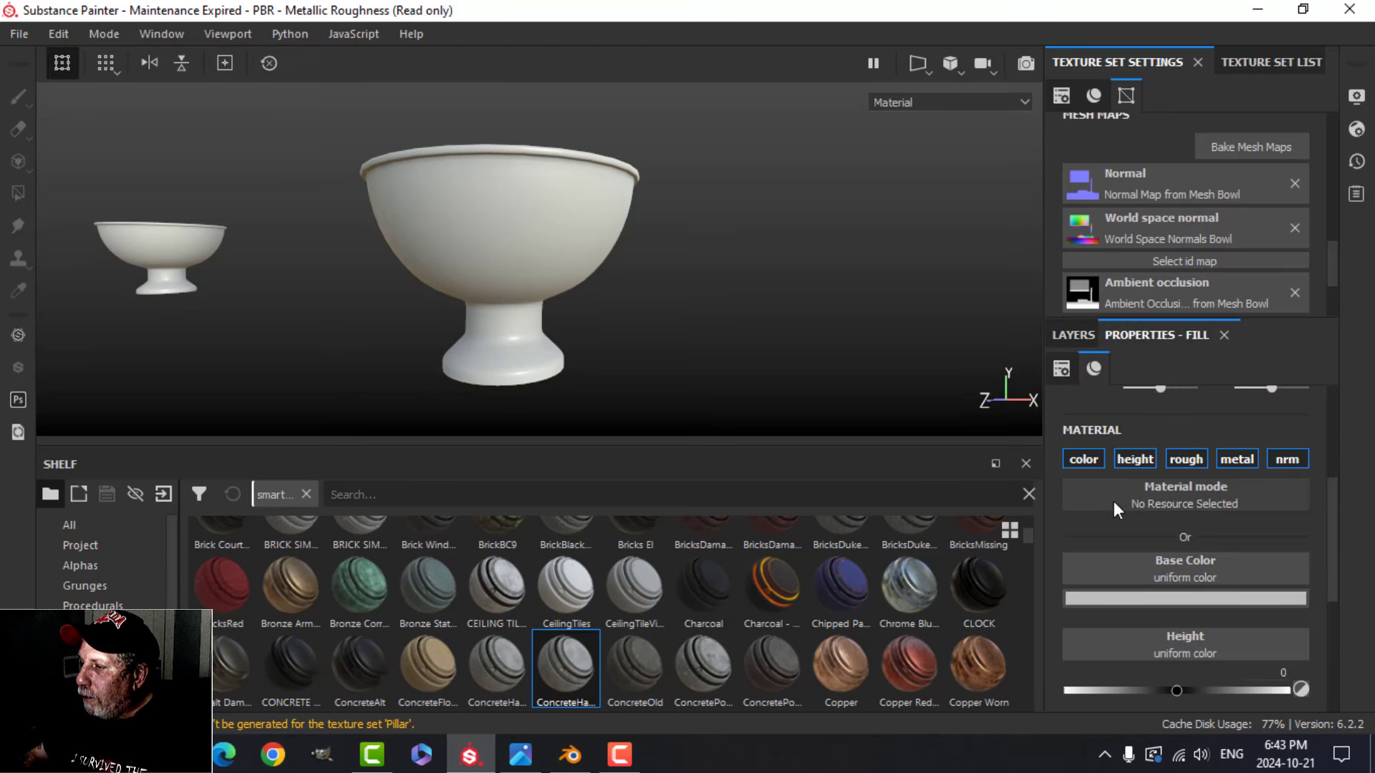
scroll(1167, 516, down, 1)
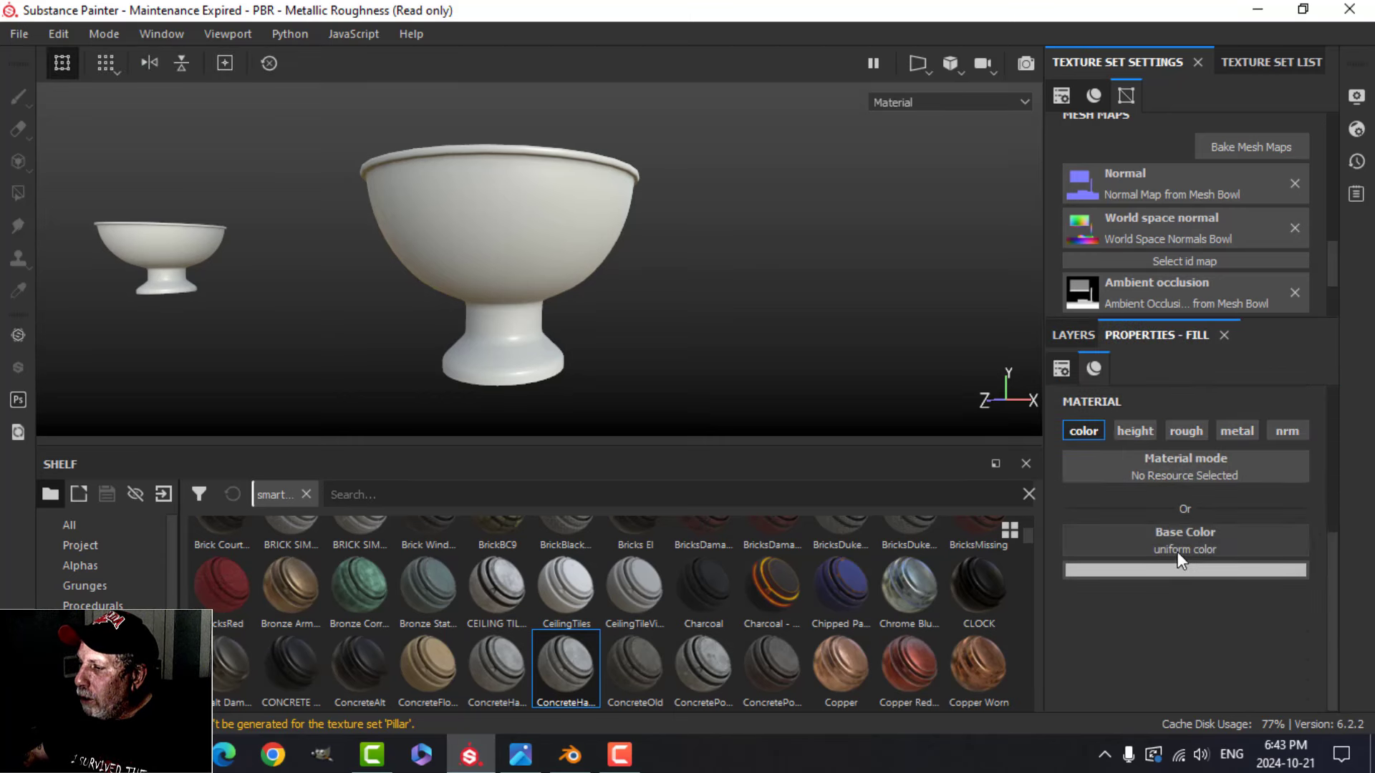
click(1176, 570)
drag(1103, 424, 1093, 417)
click(1355, 260)
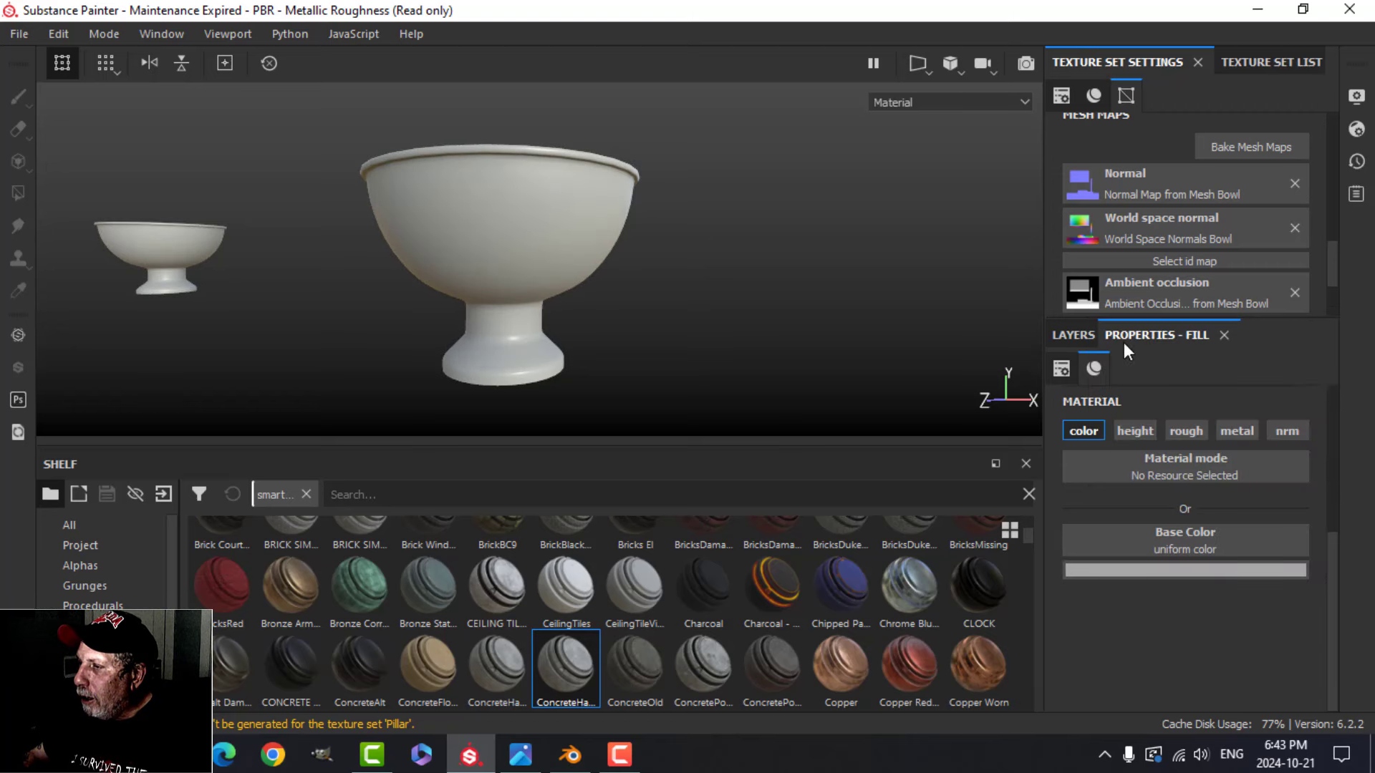
Step: Enable the fill layer's roughness and metallic channels and set Metallic to 1
click(1197, 433)
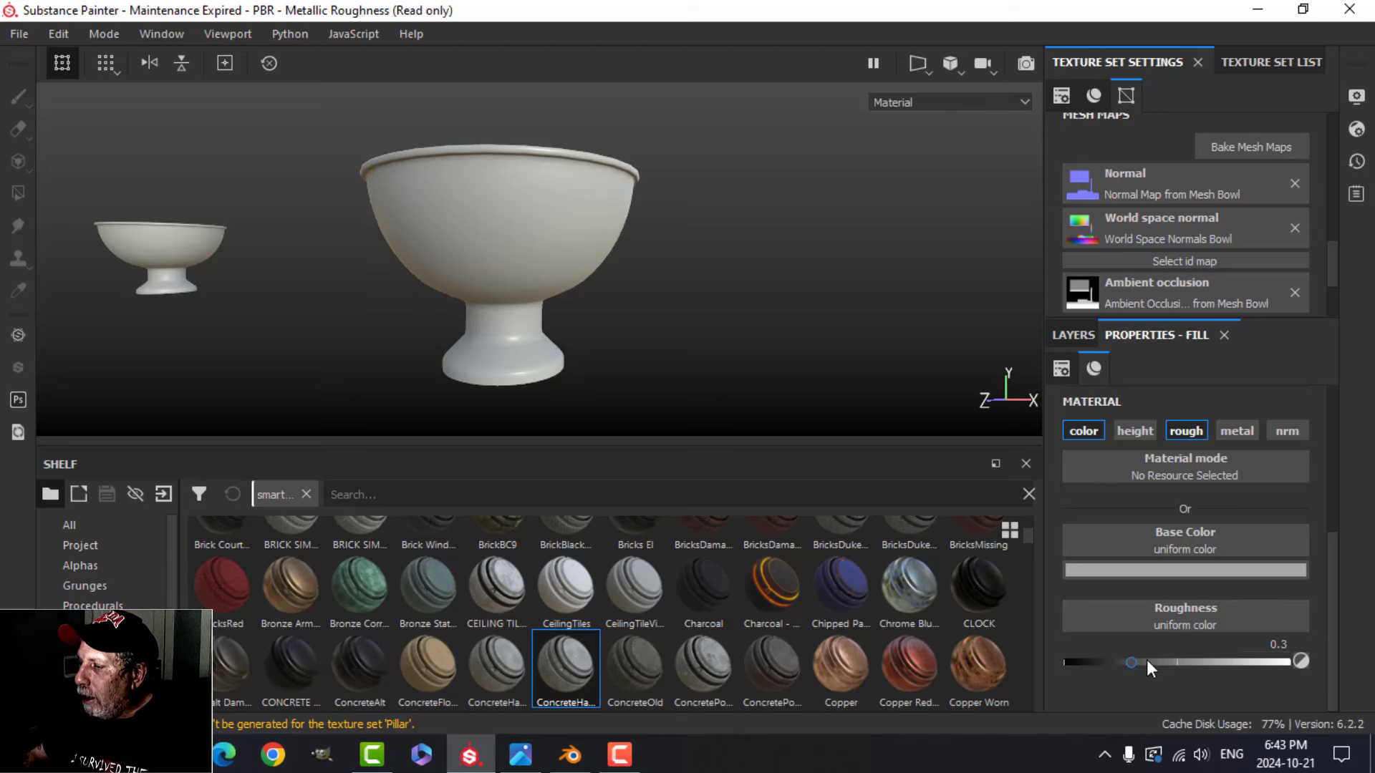
click(1236, 430)
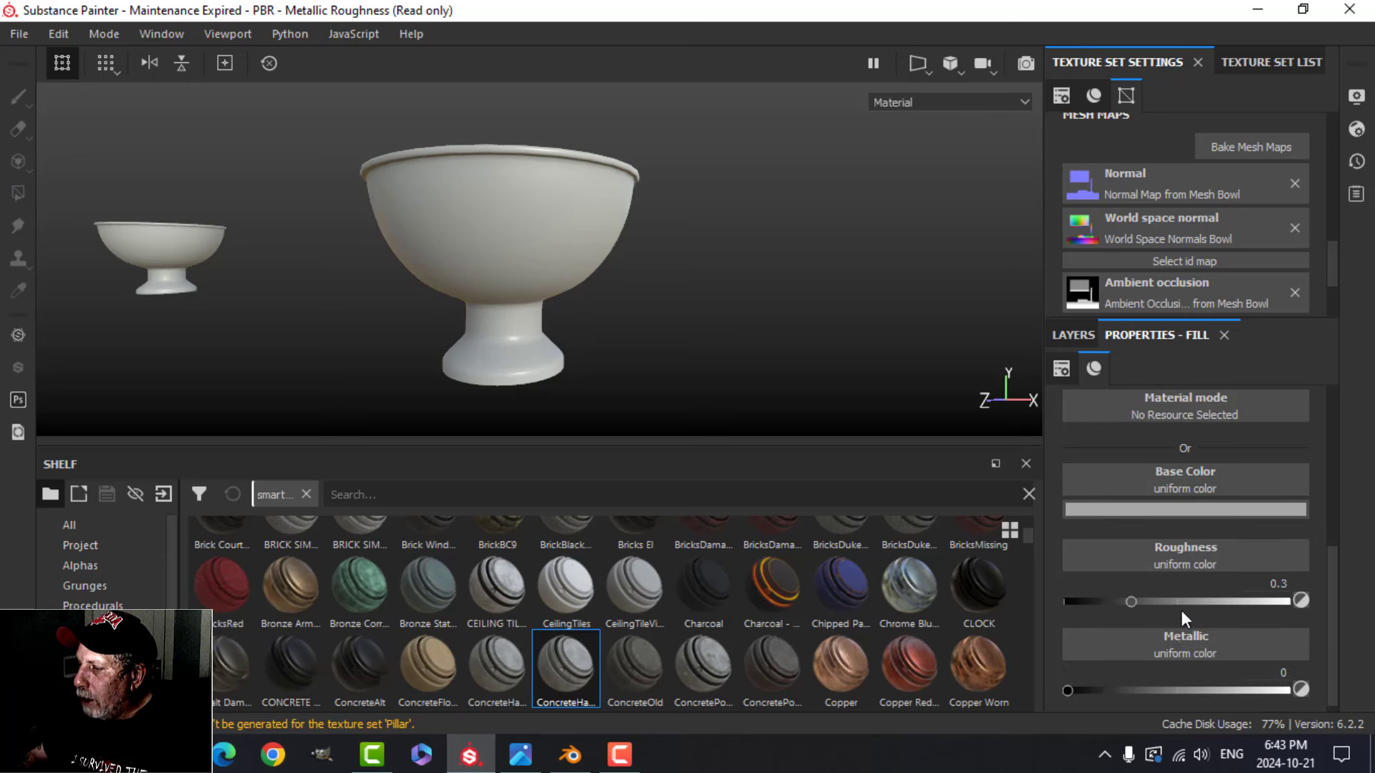
drag(1070, 690, 1289, 690)
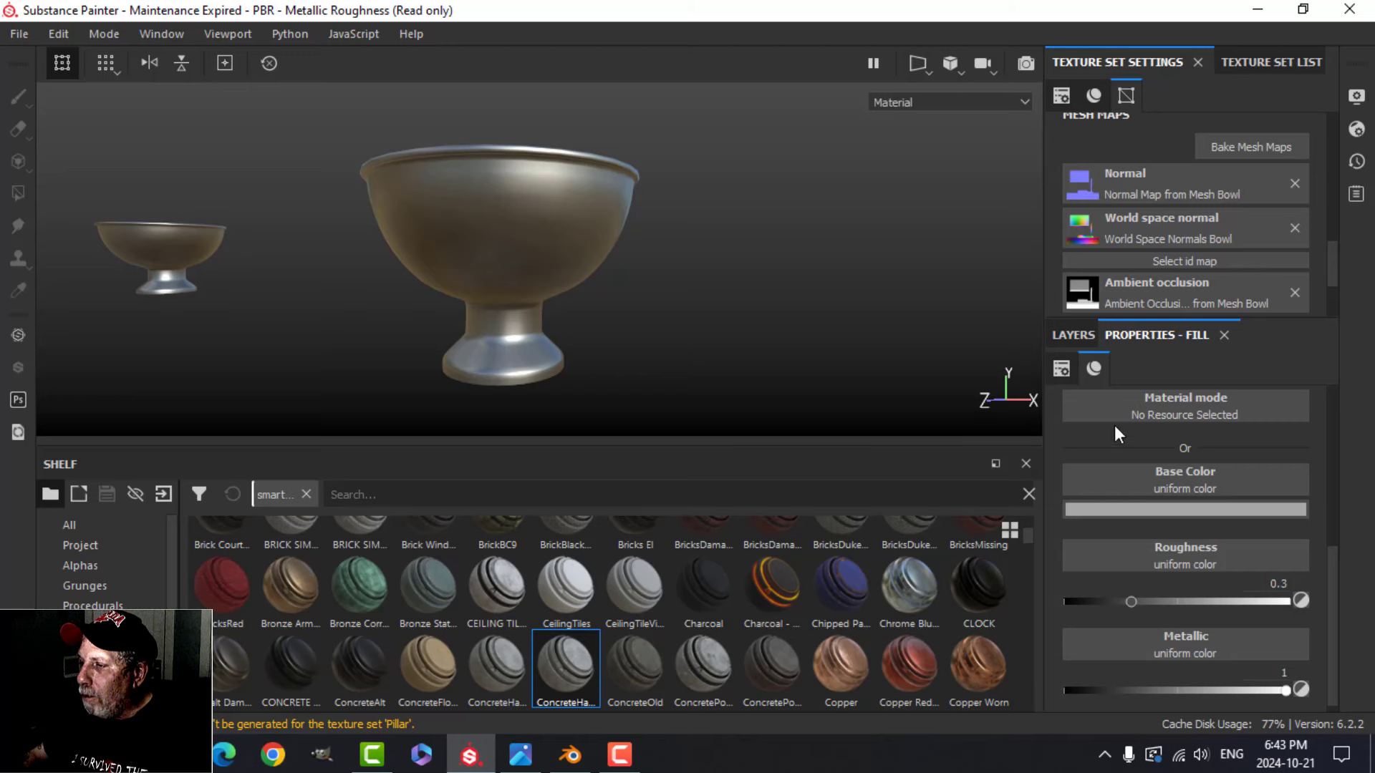
Step: Add a filter to the bowl's fill layer and choose MatFinish Grinded for it
click(1074, 336)
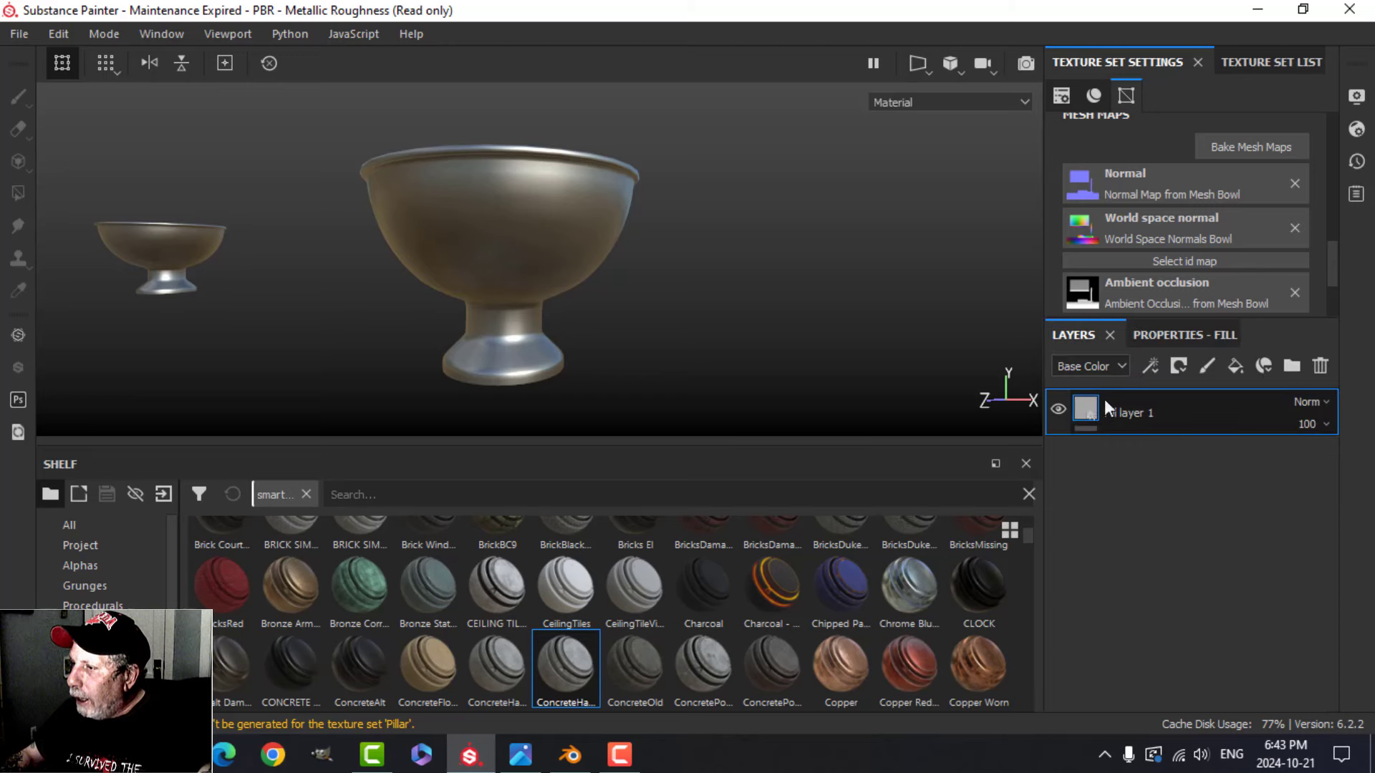
click(1150, 368)
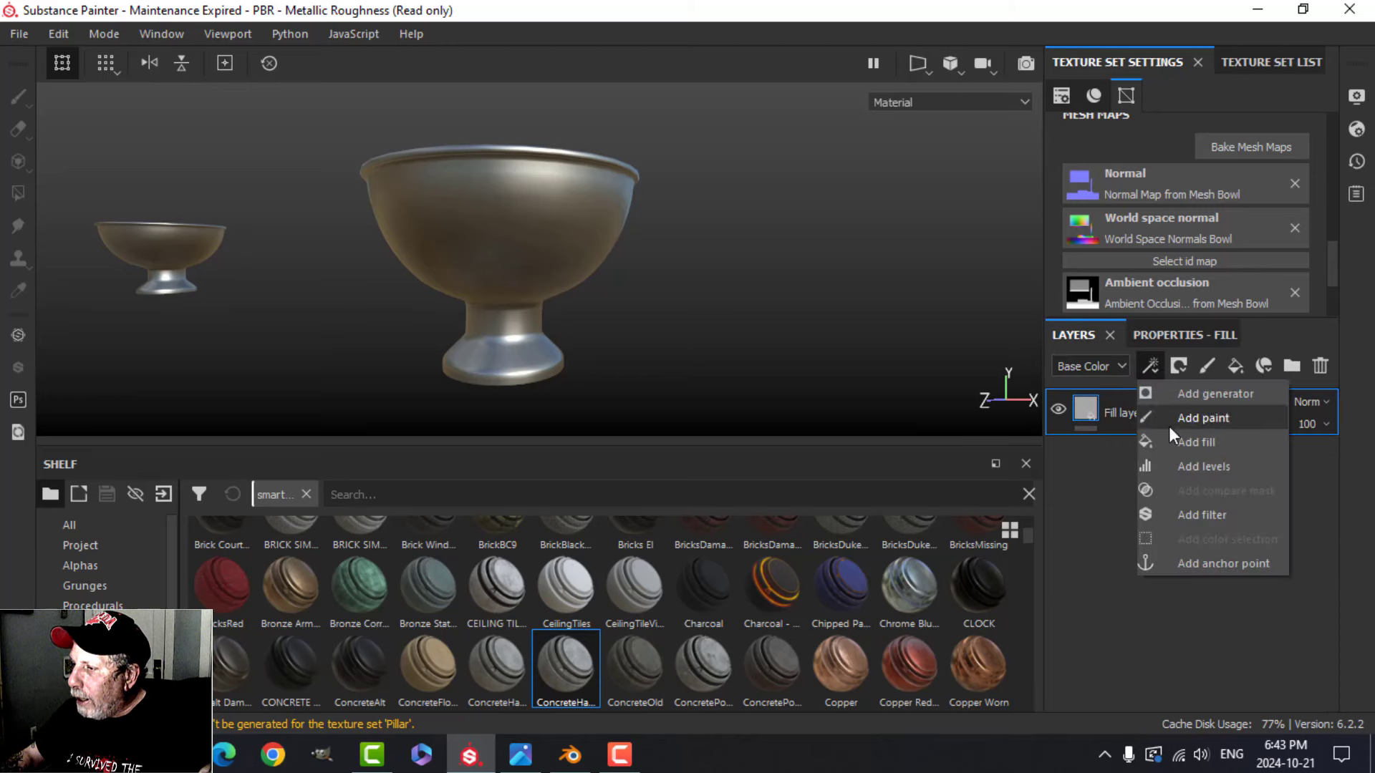
click(1203, 515)
click(1182, 335)
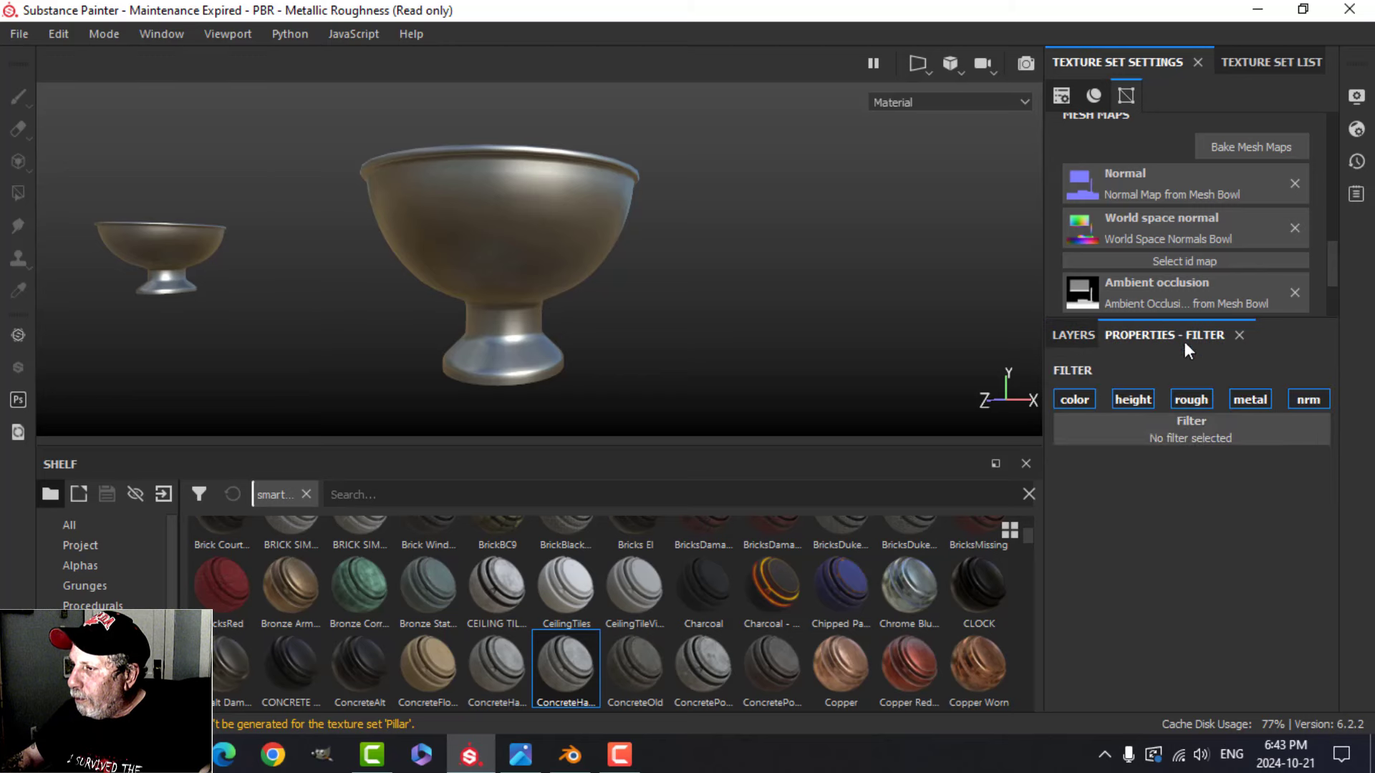
click(1194, 428)
scroll(1252, 597, down, 5)
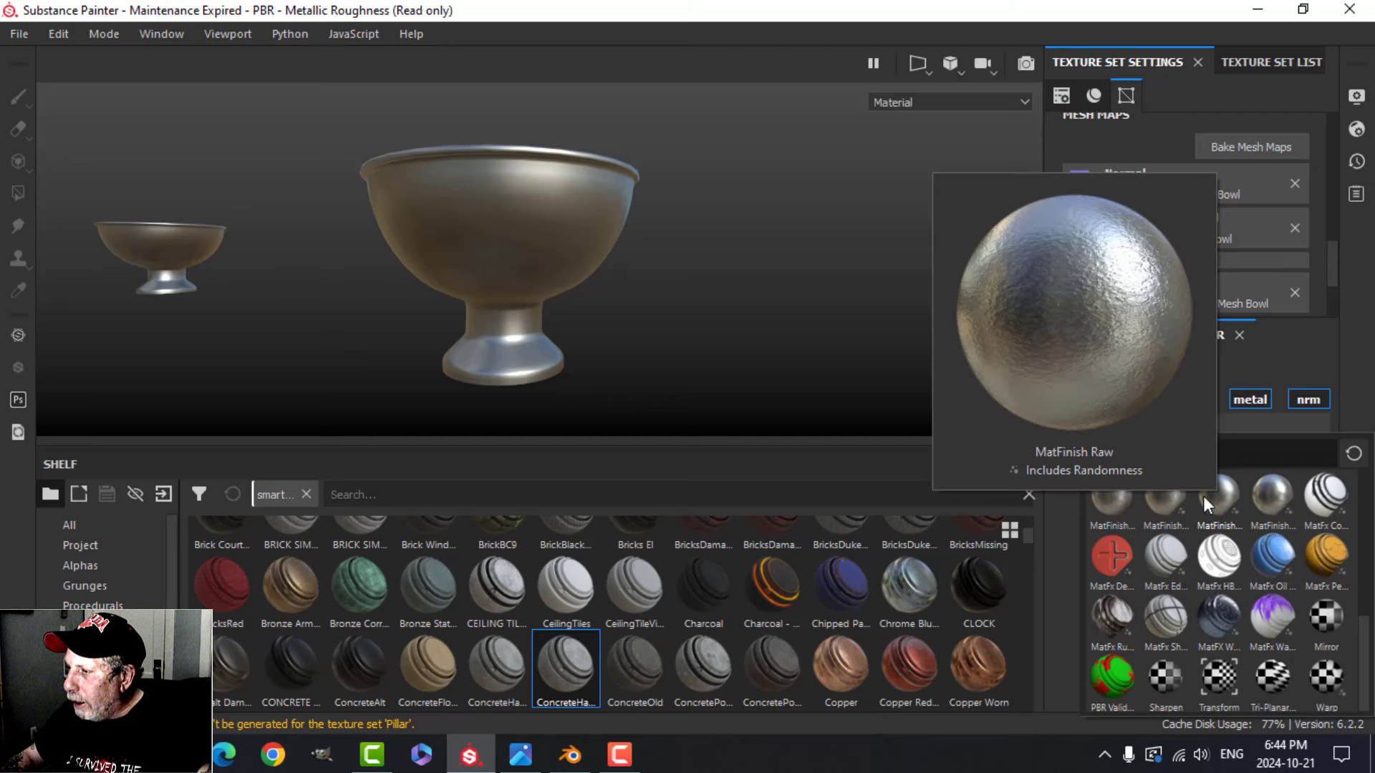
mouse_move(1172, 499)
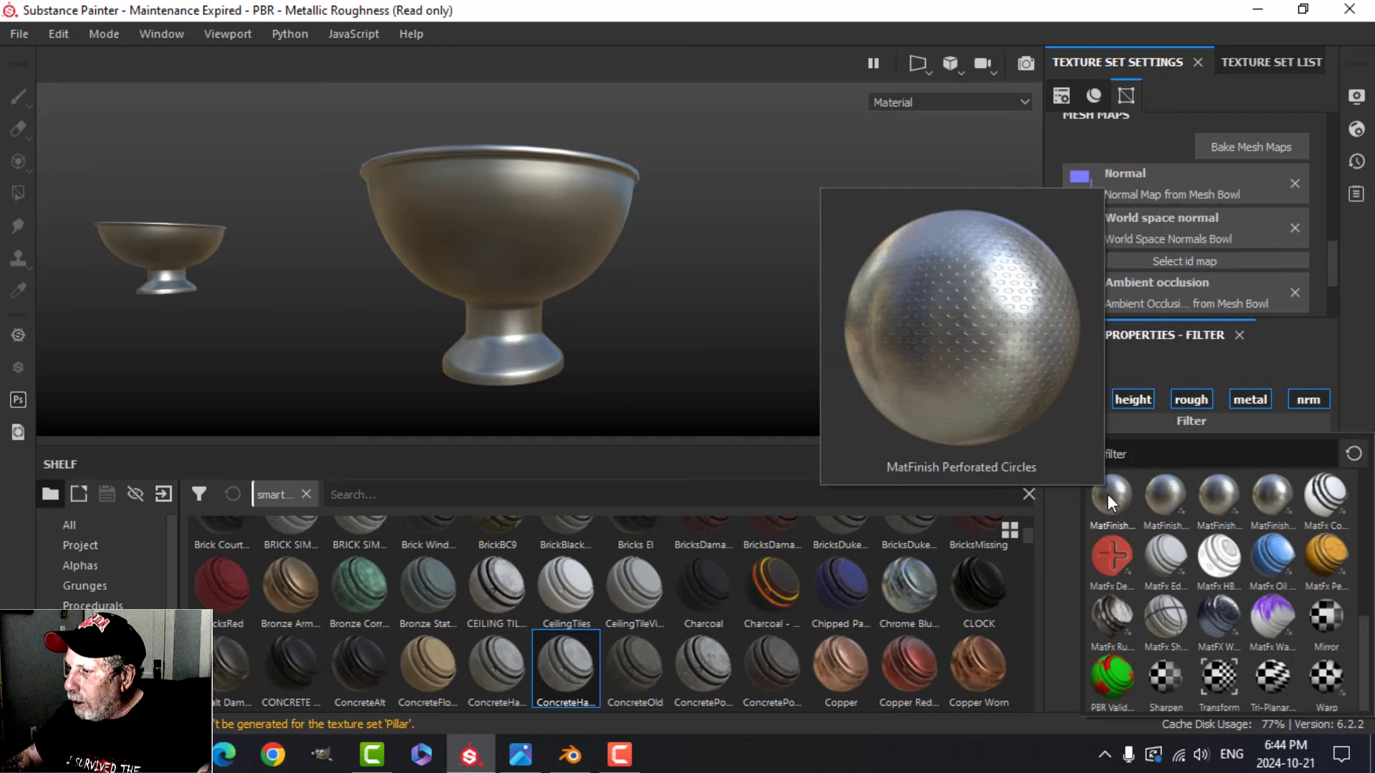
scroll(1107, 494, up, 3)
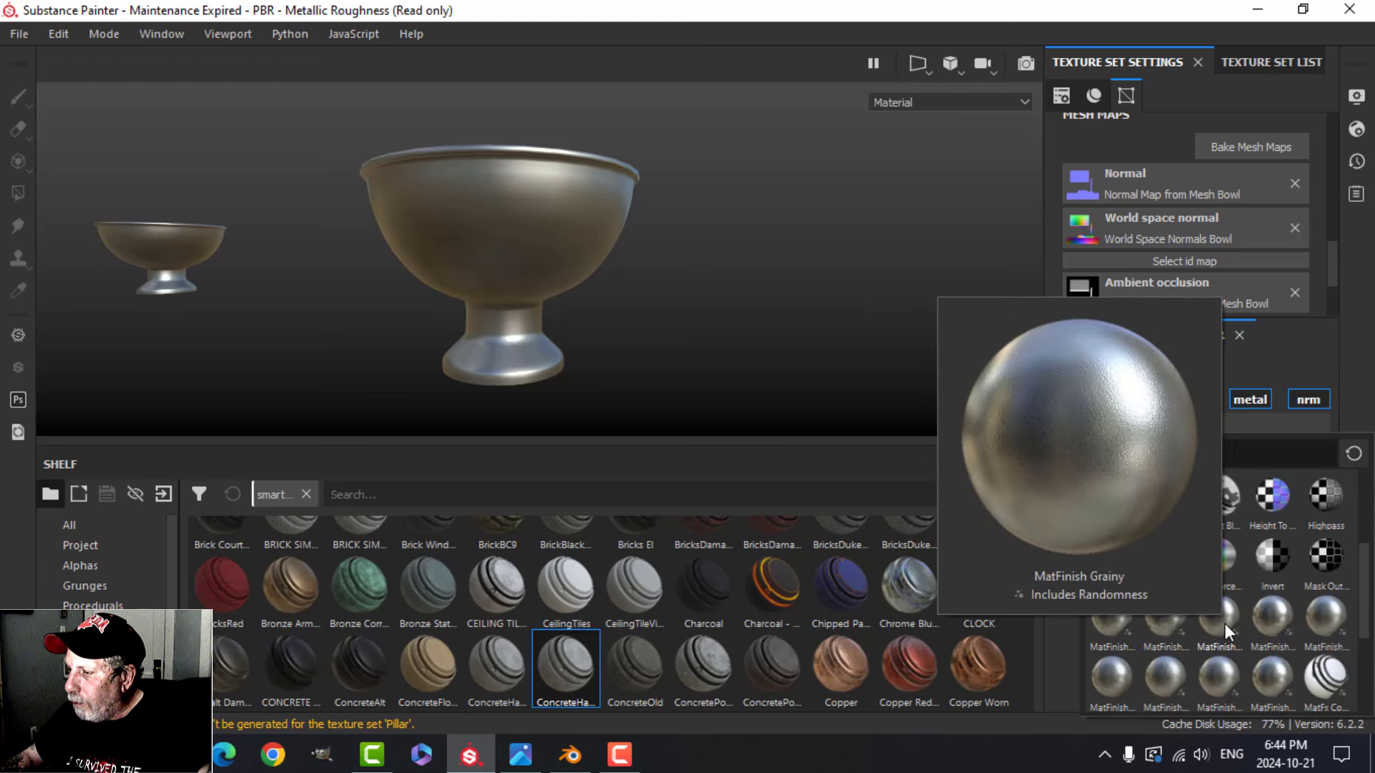
click(1266, 625)
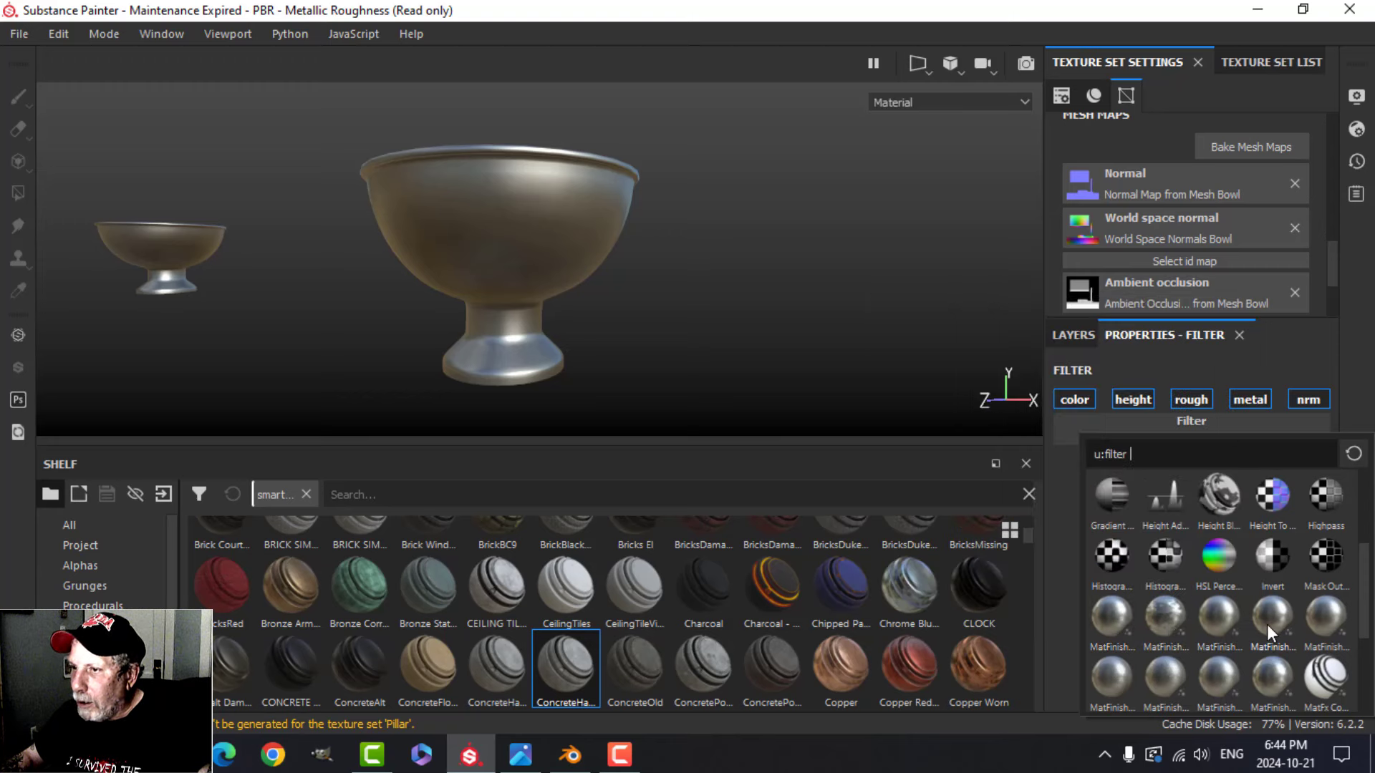
Step: Examine the grinded finish on the bowl's rim, body and foot from several angles
scroll(681, 305, up, 2)
alt+middle_drag(681, 305, 632, 273)
scroll(650, 319, down, 2)
alt+drag(632, 273, 711, 283)
scroll(674, 283, up, 3)
alt+drag(633, 237, 673, 280)
mouse_move(690, 221)
alt+mouse_down()
mouse_move(682, 315)
mouse_move(709, 255)
mouse_move(700, 329)
alt+mouse_up()
scroll(682, 315, down, 3)
alt+middle_drag(699, 329, 715, 298)
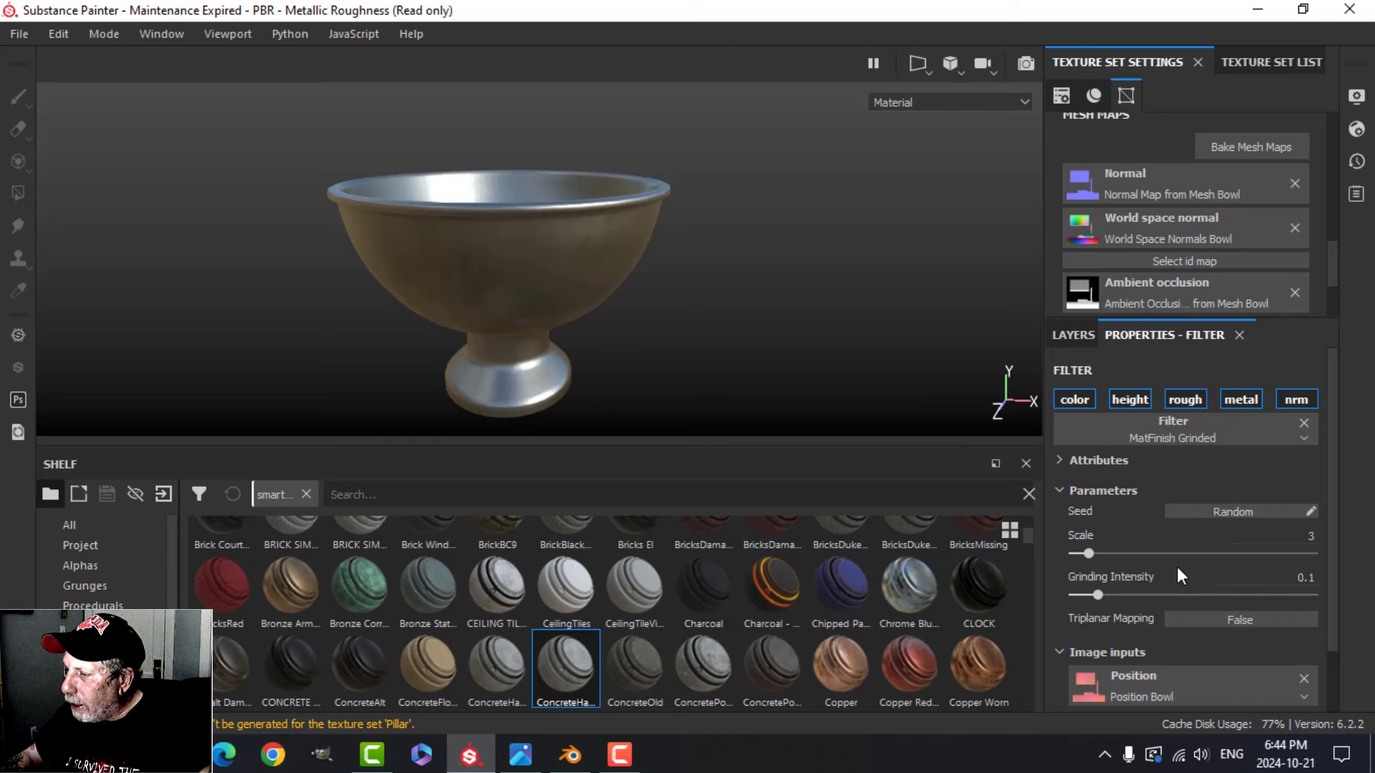
Step: Set the MatFinish Grinded filter's Scale to 1 and check the finish on the bowl
click(1272, 537)
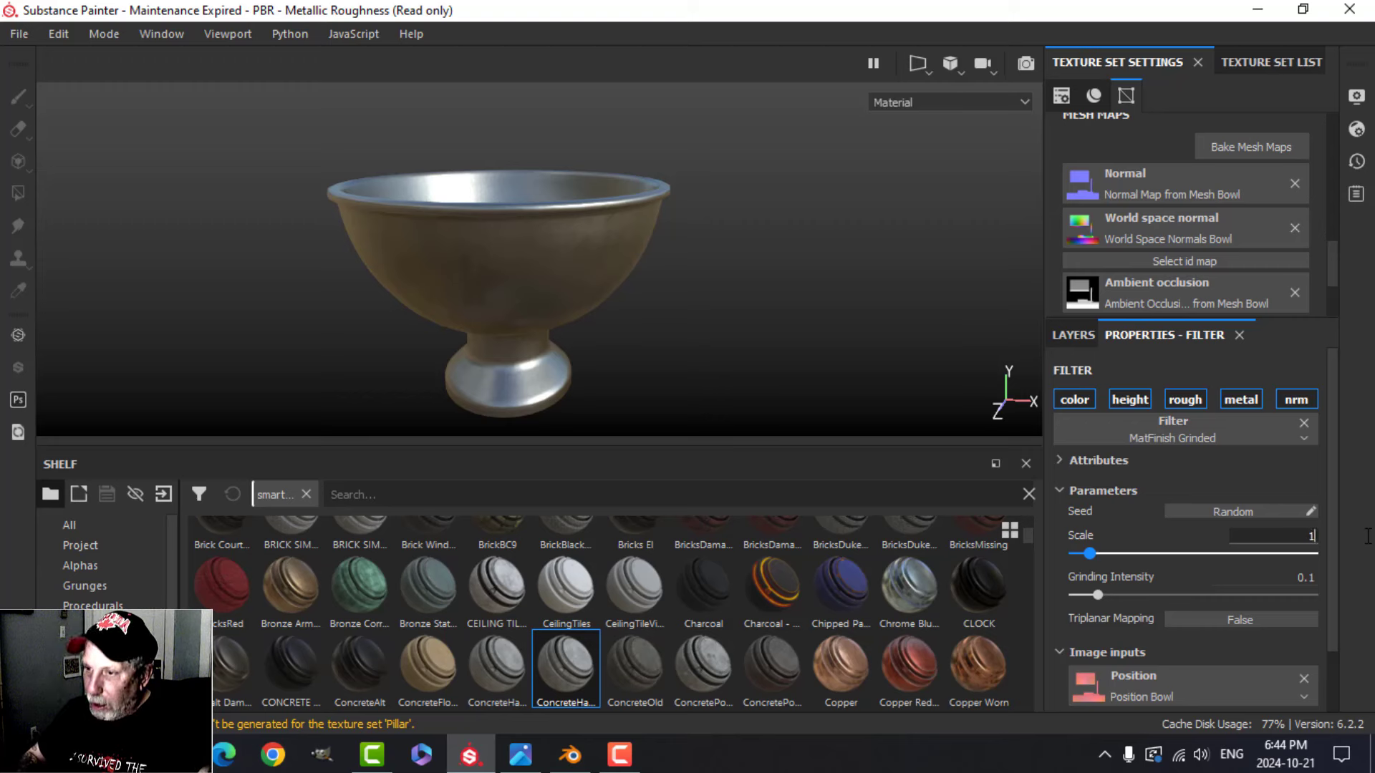
key(Return)
scroll(600, 172, up, 5)
alt+drag(679, 309, 678, 252)
alt+middle_drag(654, 314, 672, 255)
mouse_move(677, 259)
alt+mouse_down()
mouse_move(709, 279)
mouse_move(687, 315)
mouse_move(678, 286)
alt+mouse_up()
scroll(685, 286, down, 6)
scroll(700, 293, up, 3)
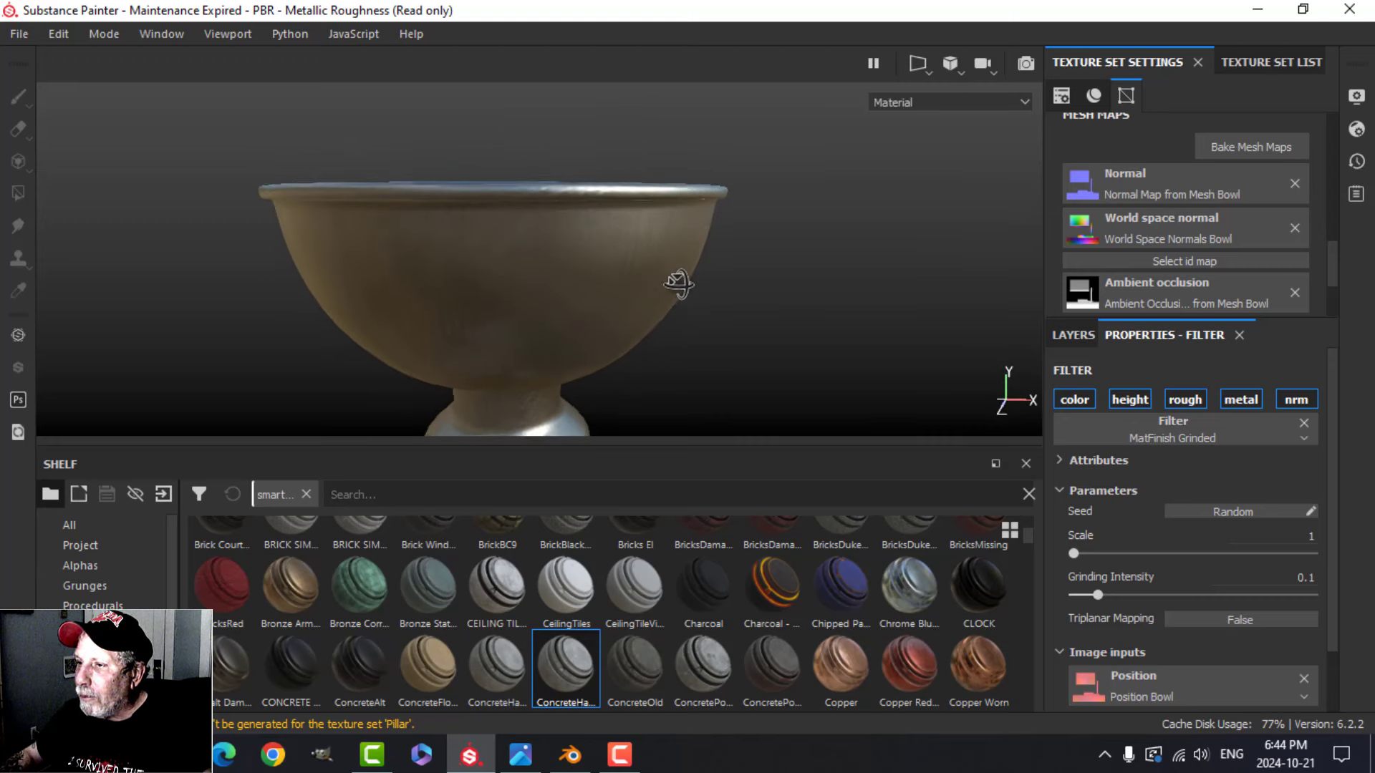
Step: Rename the bowl's fill layer to "base metal"
click(1074, 335)
click(1095, 412)
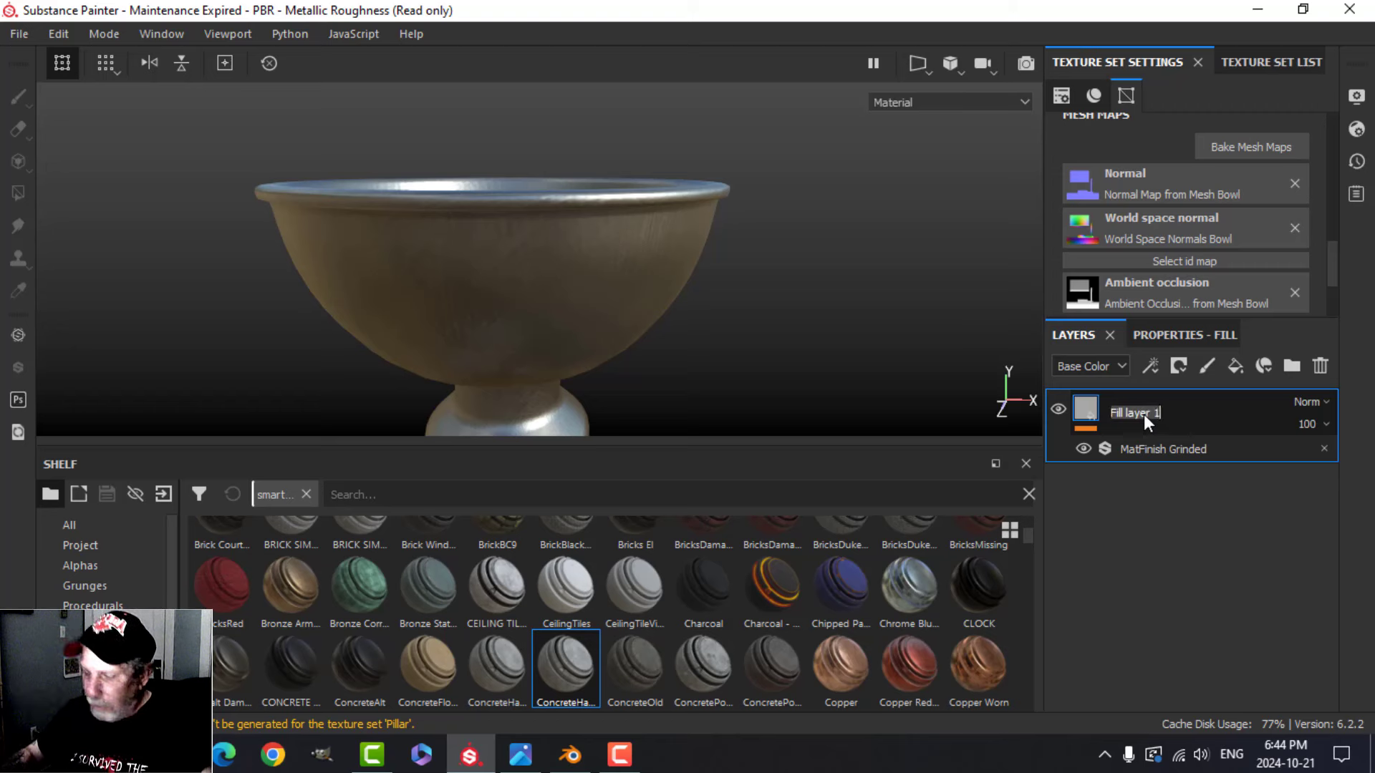
key(Return)
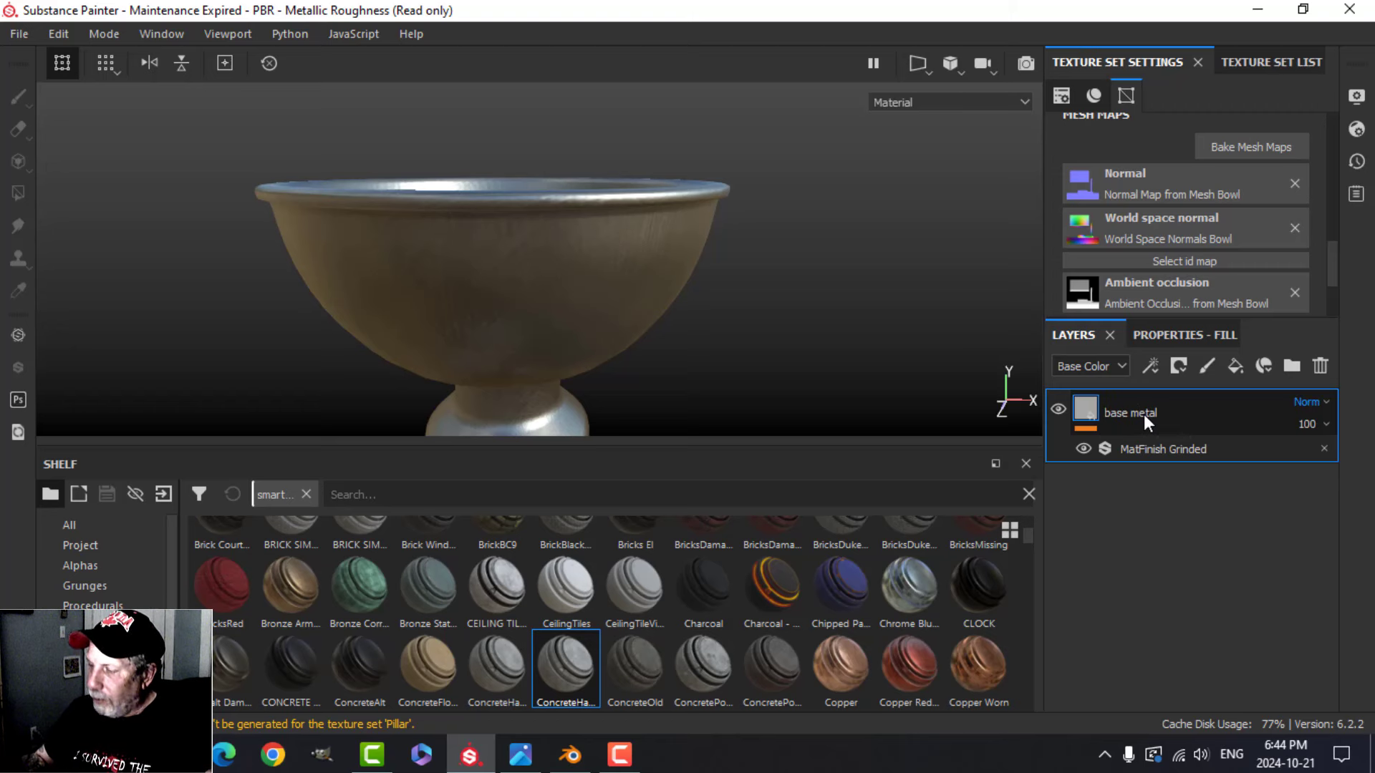
Step: Add a fill layer above the base metal layer and limit it to the color and roughness channels
click(1234, 366)
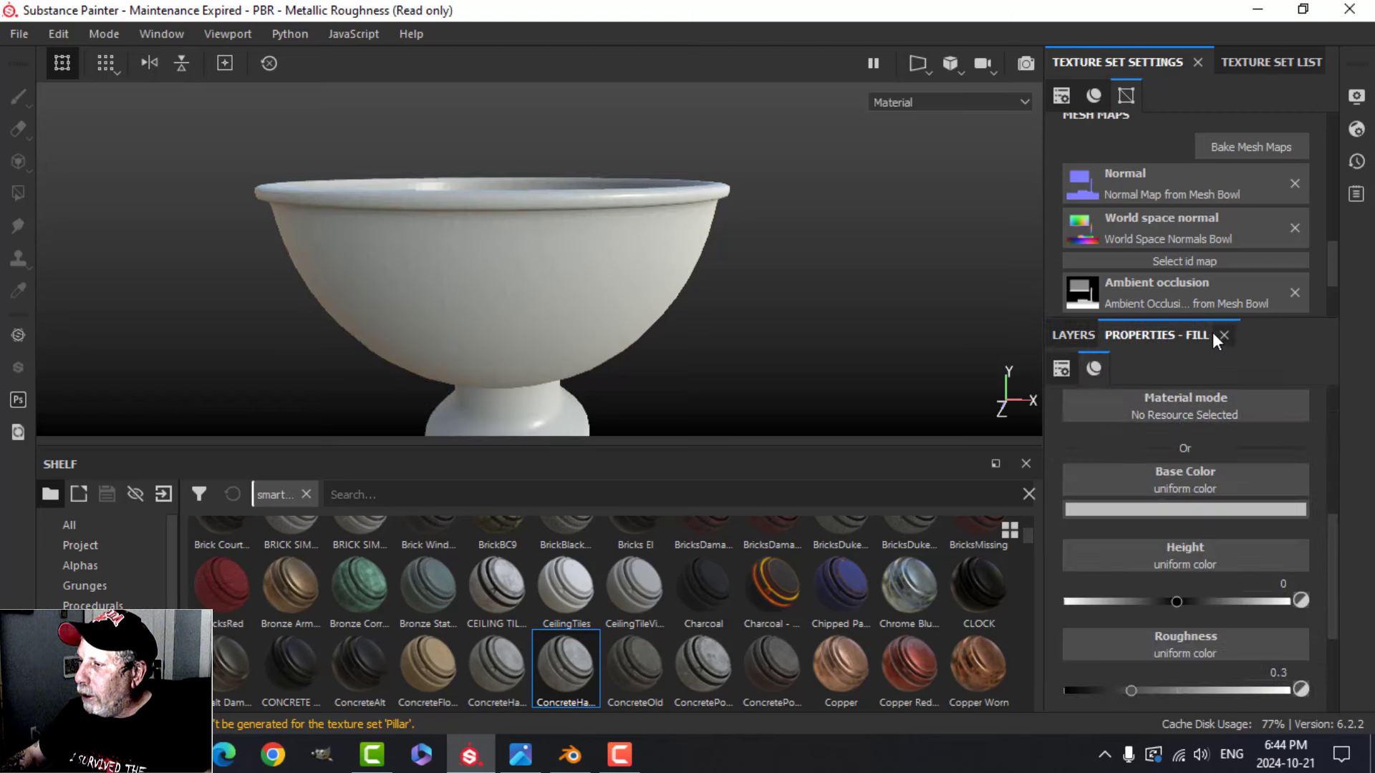
scroll(1127, 433, up, 3)
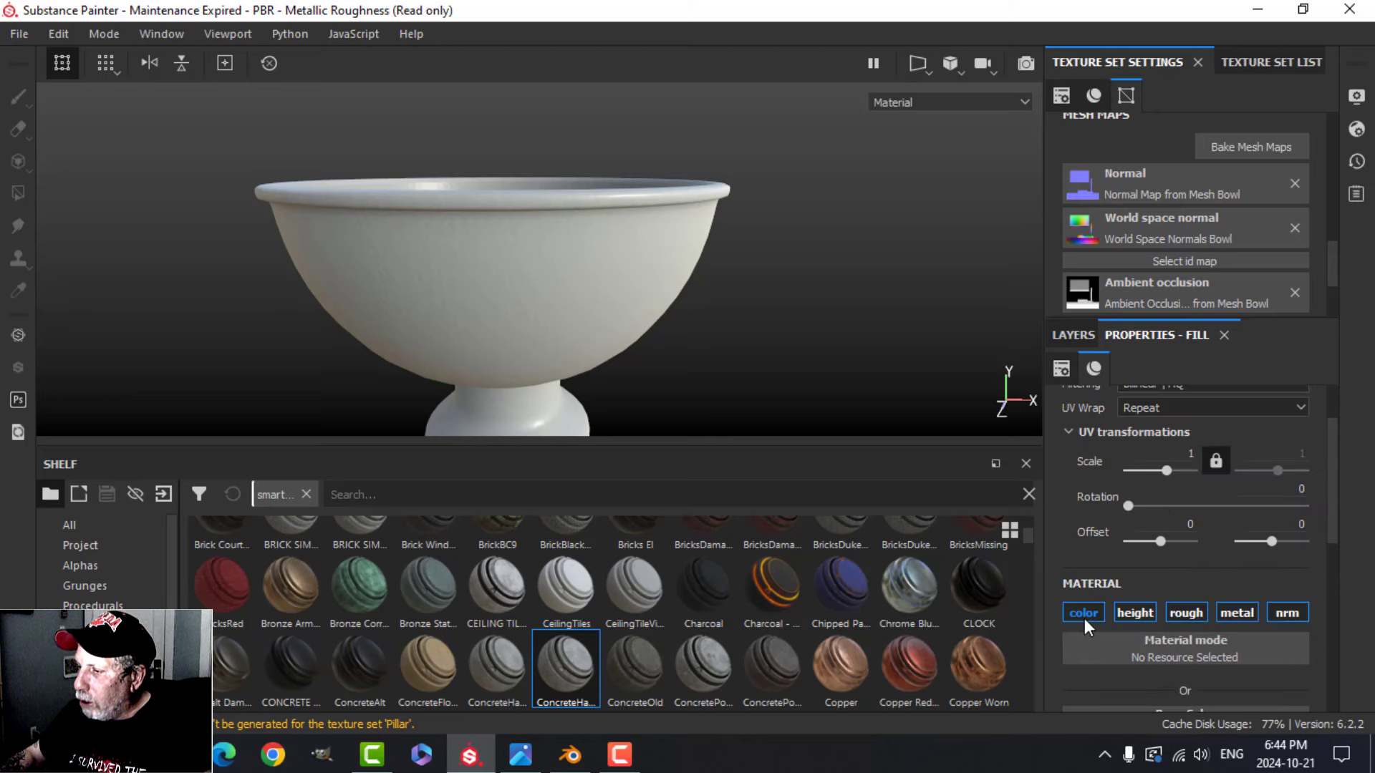
alt+click(1085, 619)
click(1177, 618)
scroll(1222, 585, down, 3)
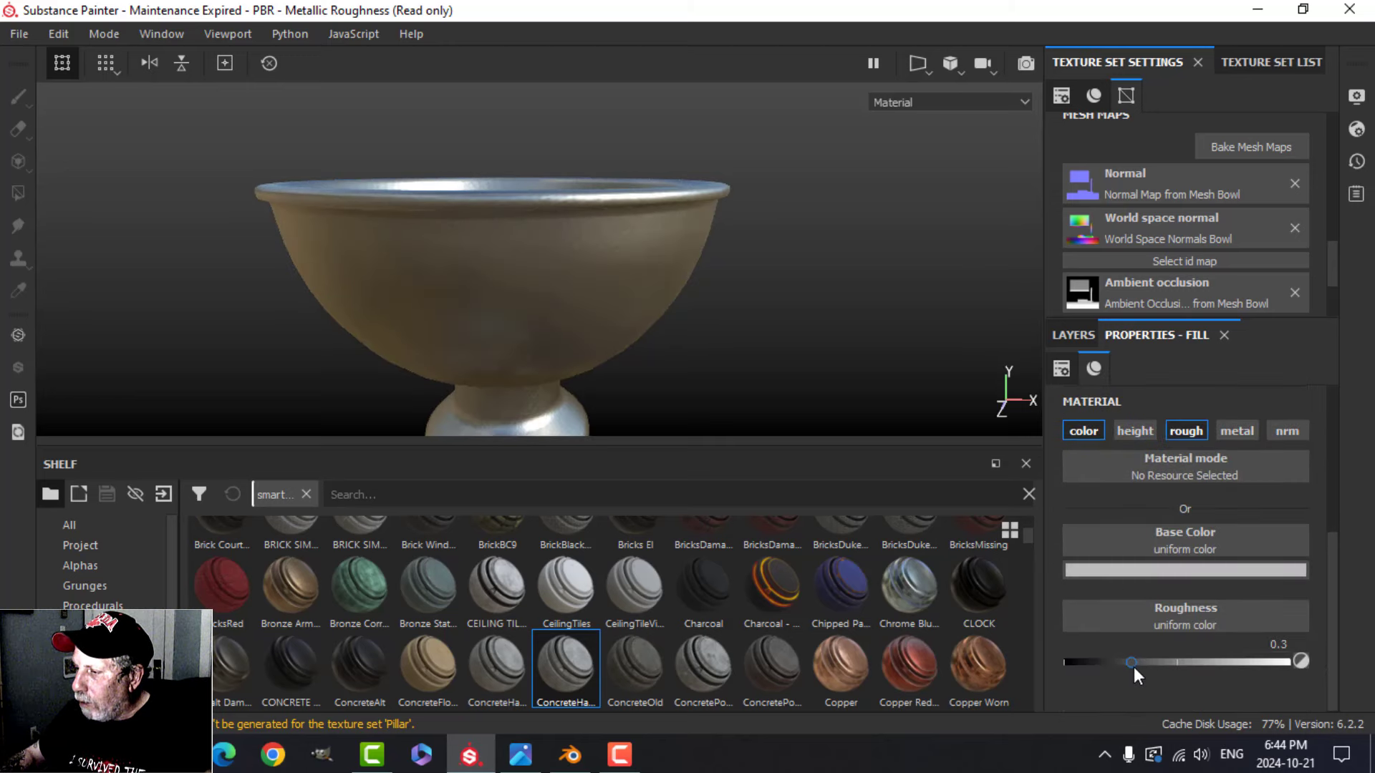
Step: Set the new fill layer's Roughness to 1 and its base color to a near-black red
drag(1131, 663, 1285, 665)
click(1221, 570)
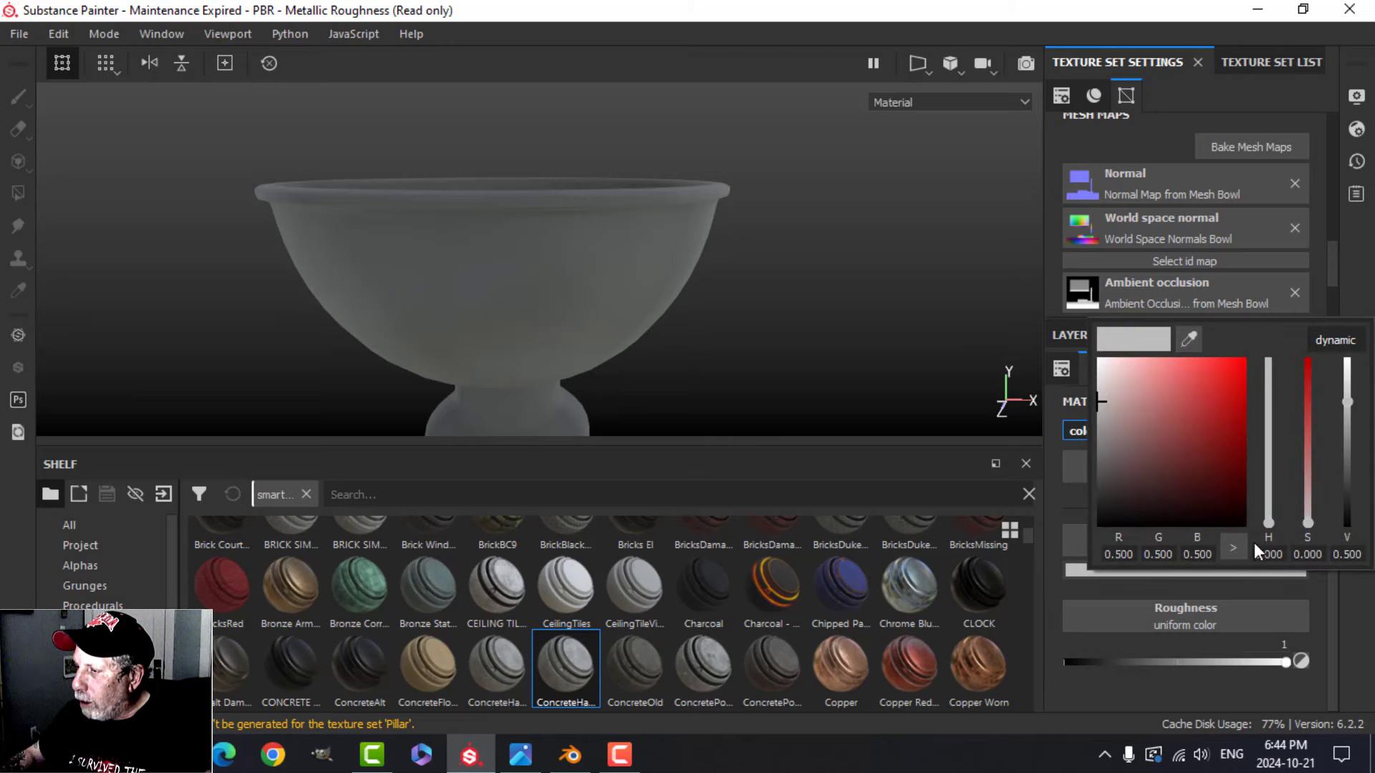
click(1238, 514)
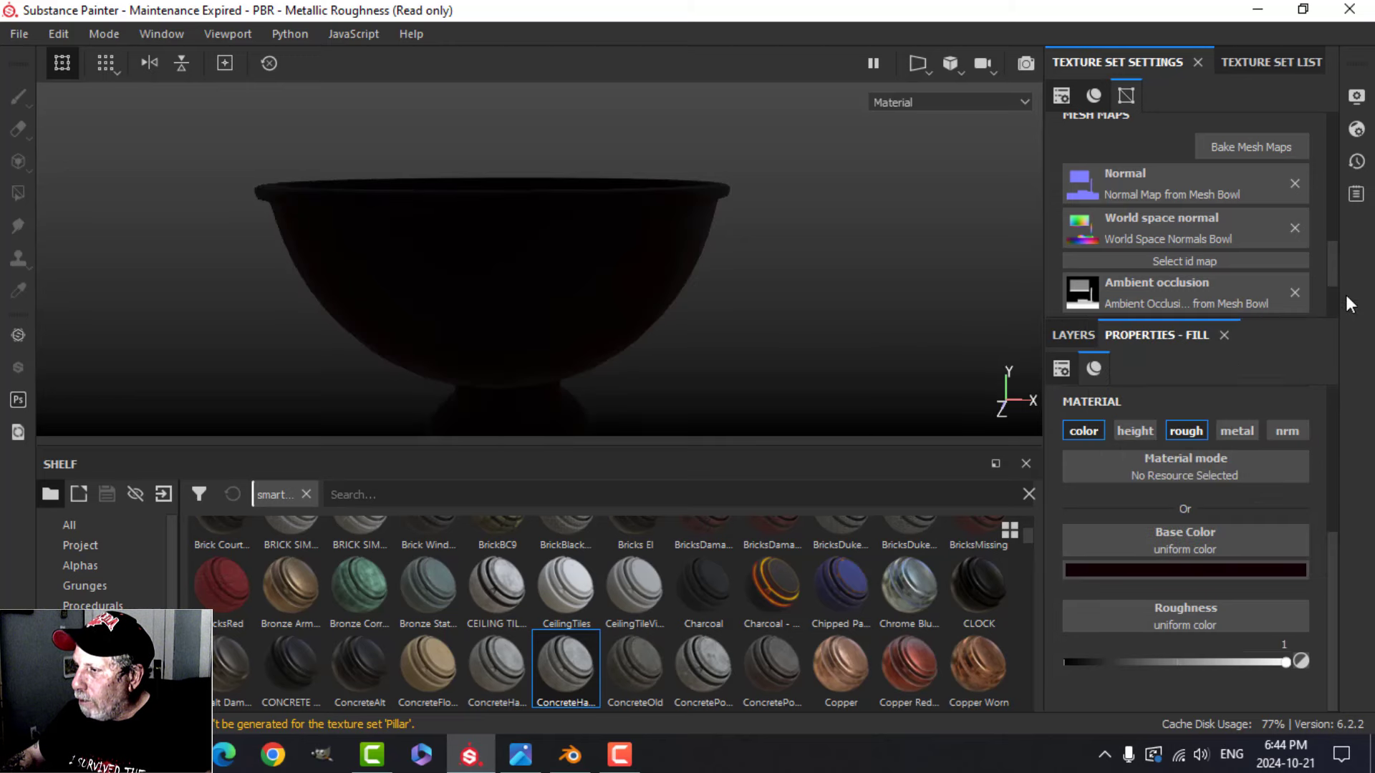
Step: Add a black mask to the dark fill layer and apply a Dirt generator to the mask
click(1080, 338)
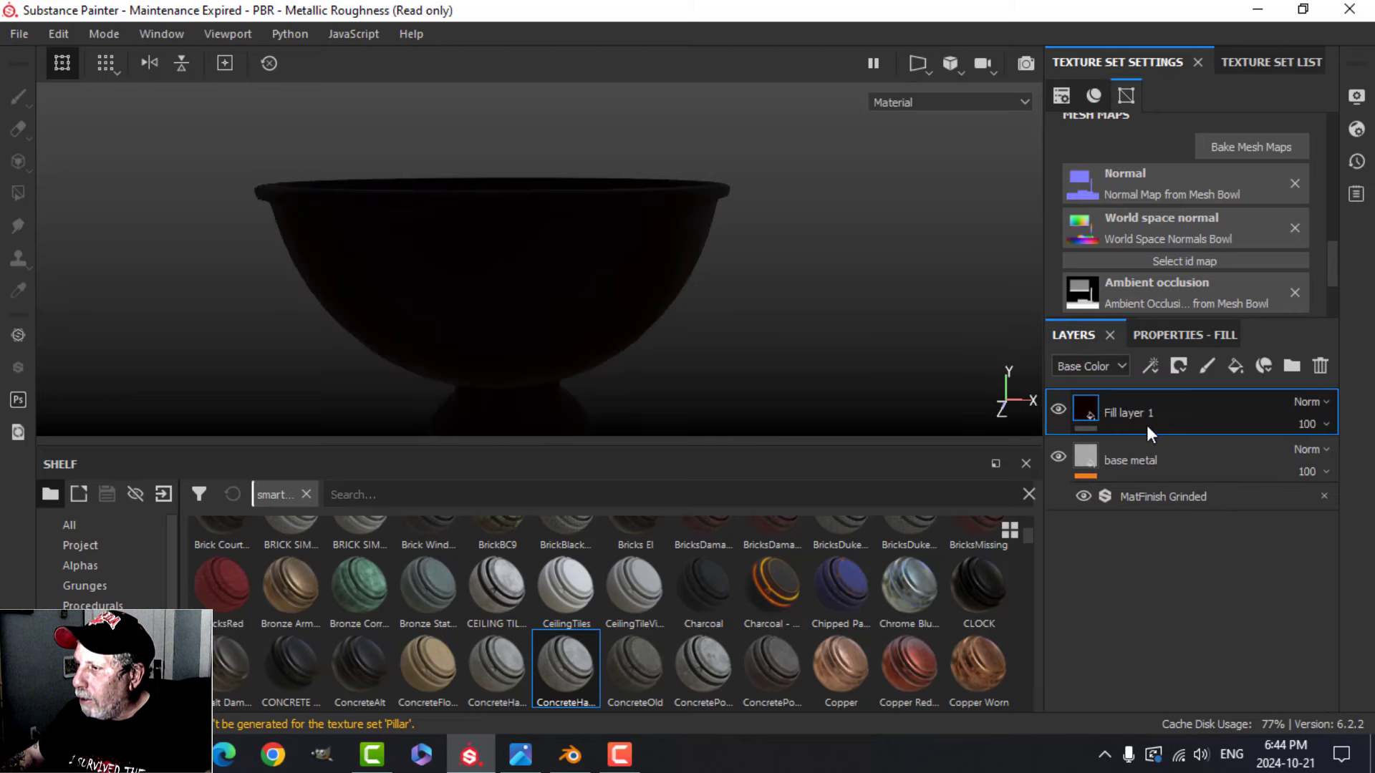
click(1180, 367)
click(1208, 411)
click(1156, 365)
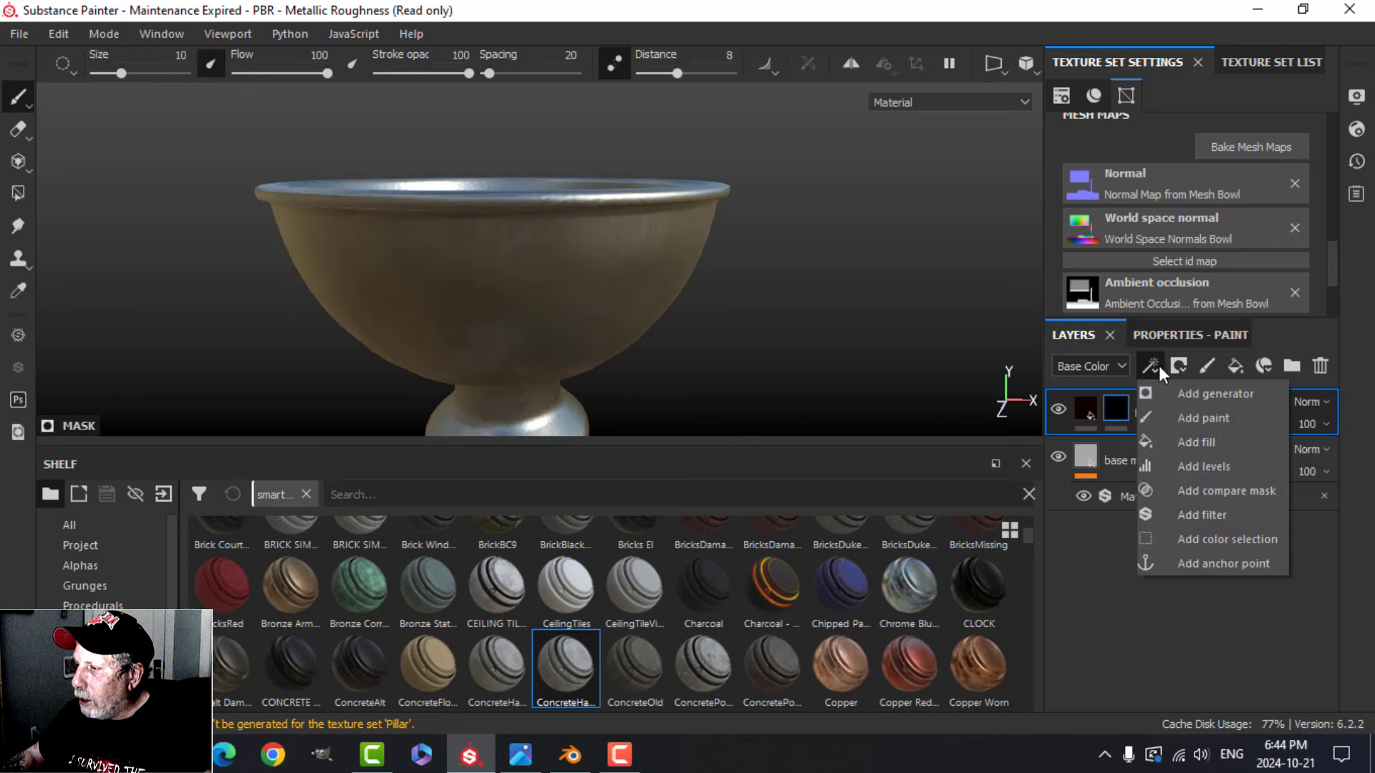
click(1193, 408)
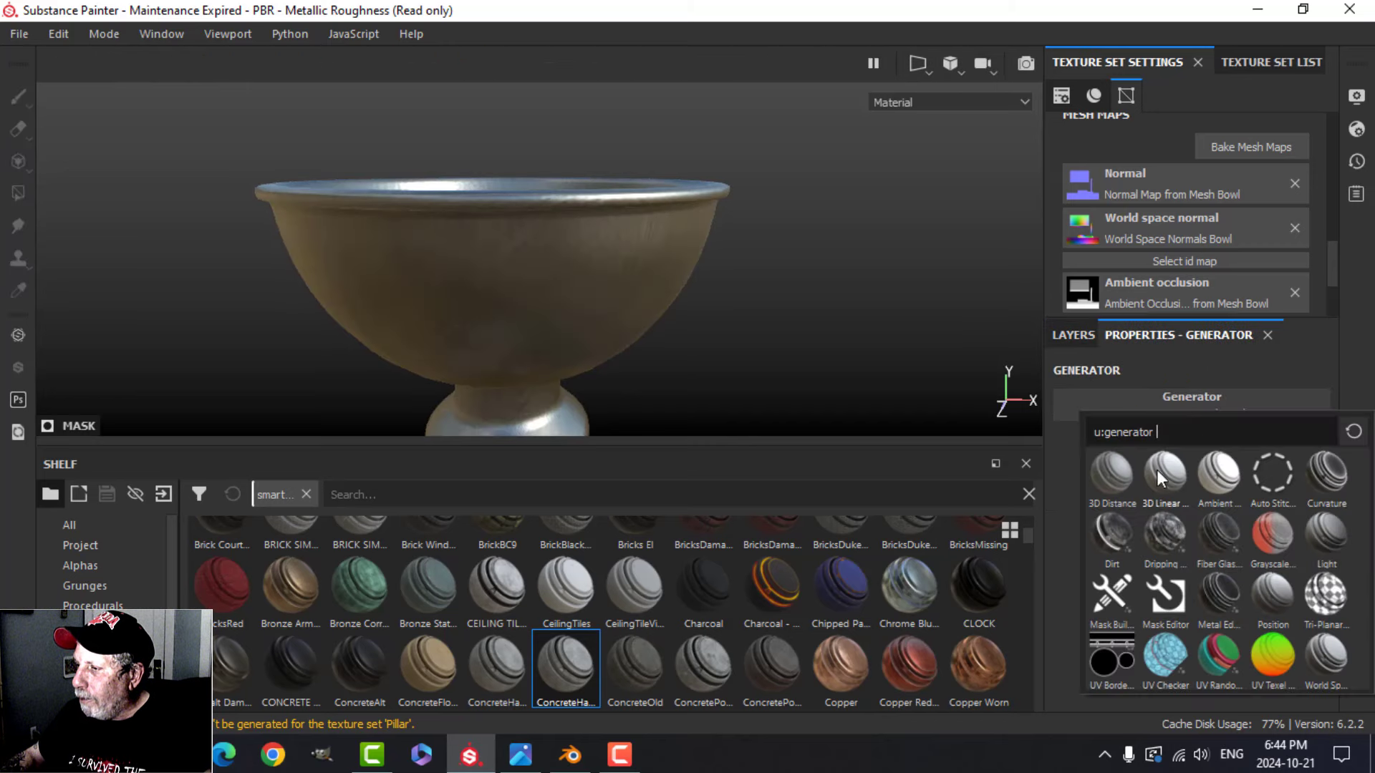
click(1110, 533)
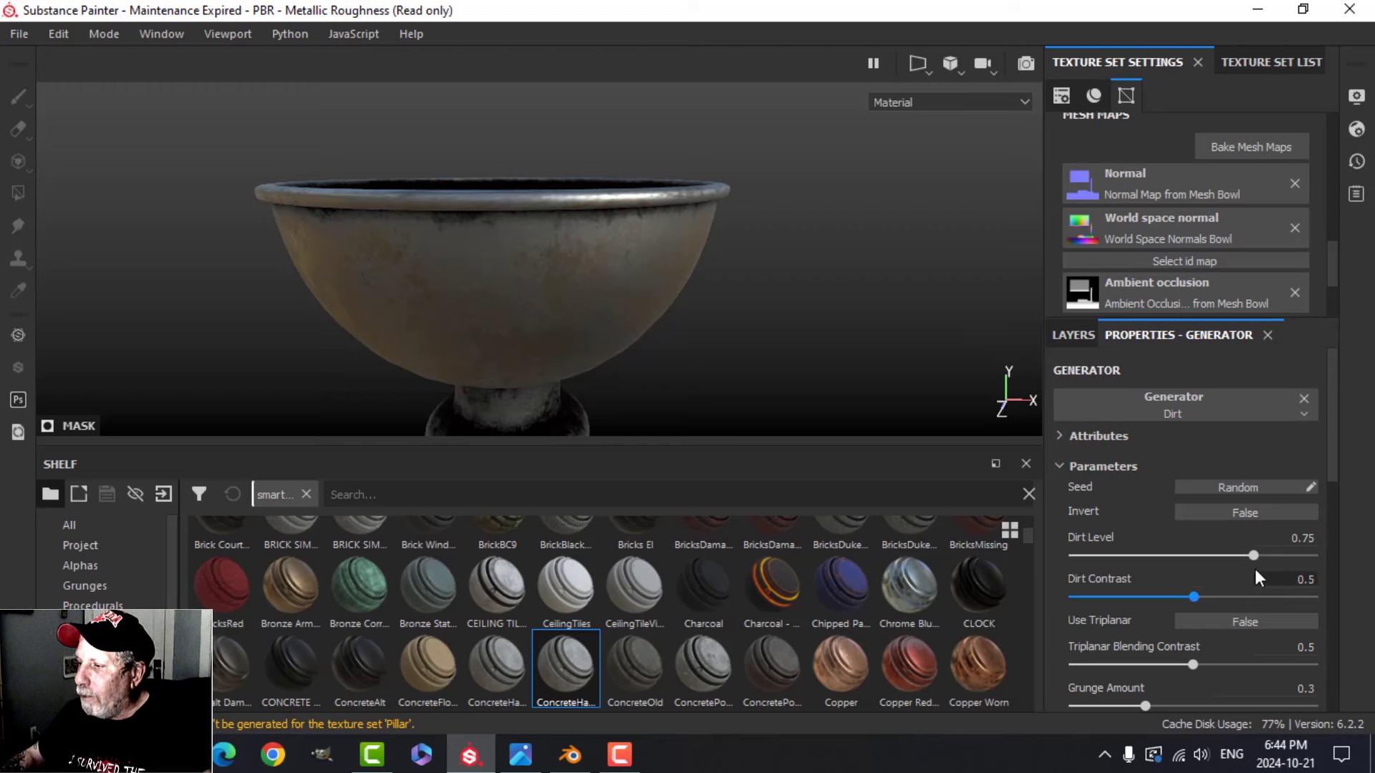
Step: Lower the generator's Dirt Level to 0.53, checking the dirt inside and outside the bowl
drag(1256, 554, 1220, 555)
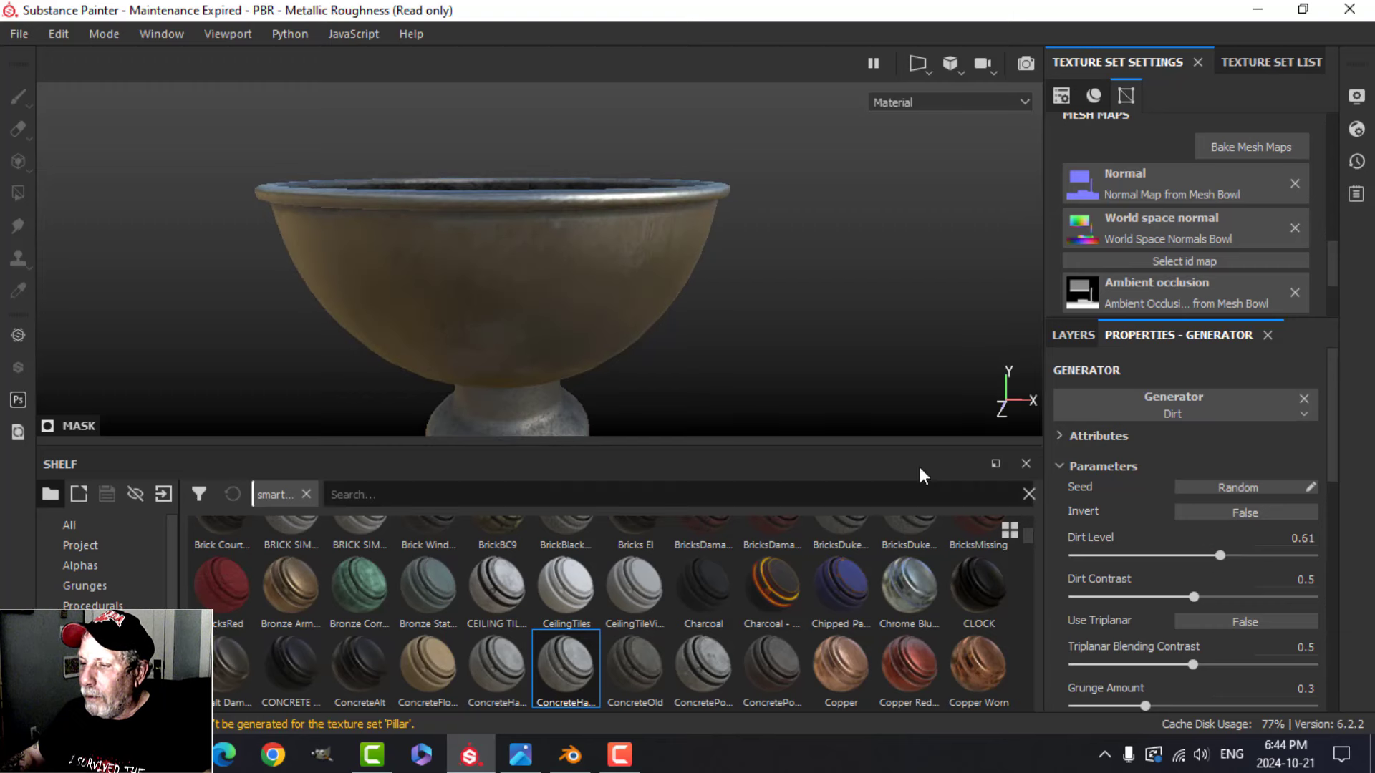
alt+drag(665, 384, 680, 360)
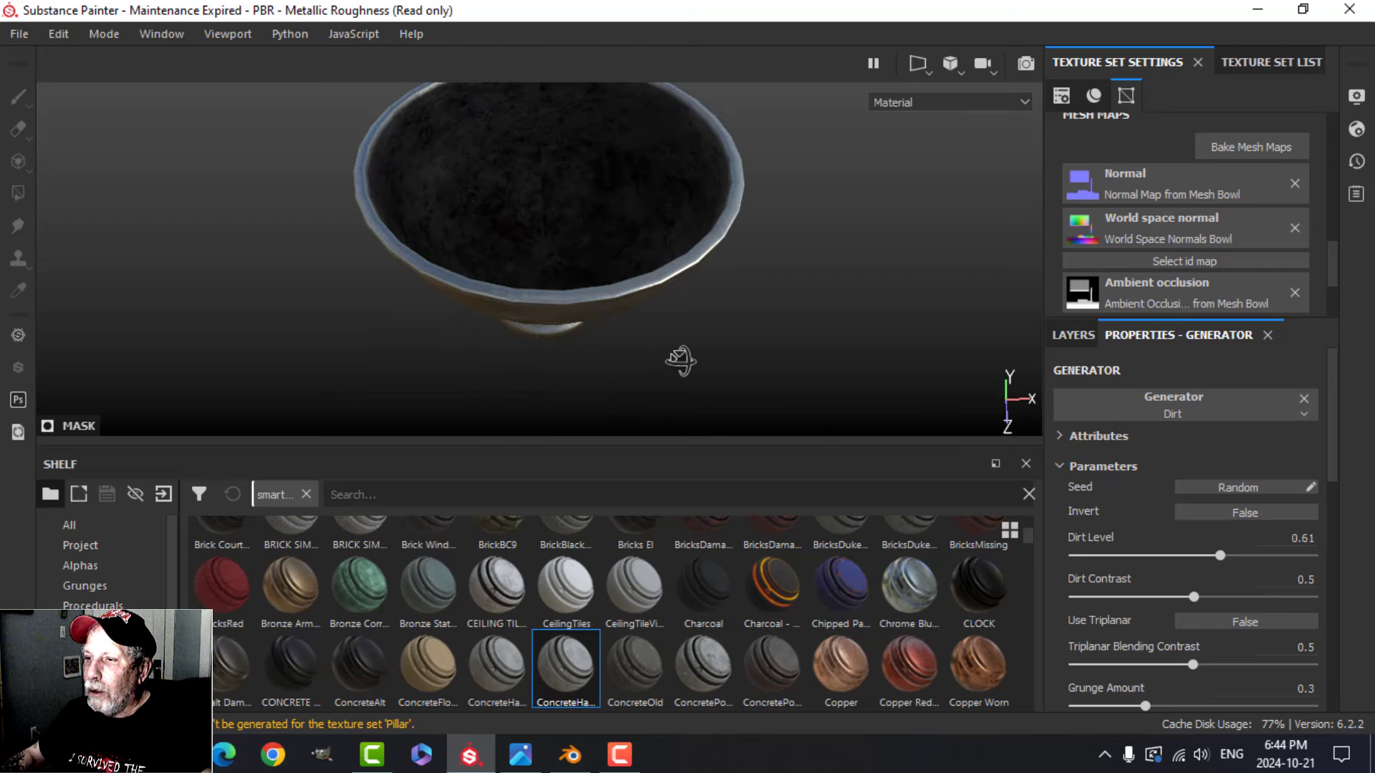
mouse_move(1220, 553)
mouse_down()
mouse_move(1190, 556)
mouse_move(1201, 552)
mouse_up()
alt+drag(783, 397, 766, 322)
scroll(764, 337, down, 3)
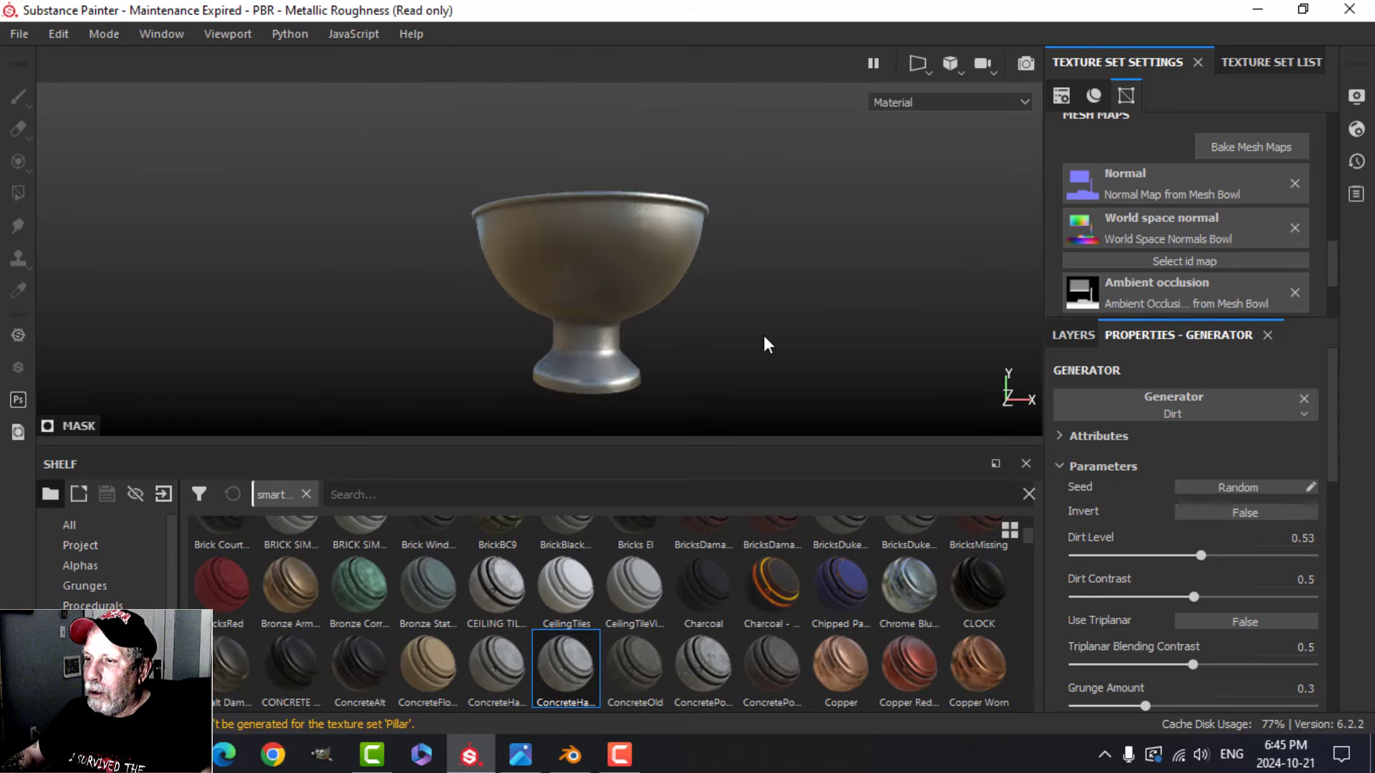
alt+middle_drag(764, 337, 743, 301)
scroll(744, 301, up, 3)
mouse_move(743, 301)
alt+mouse_down()
mouse_move(721, 298)
mouse_move(743, 319)
mouse_move(761, 276)
mouse_move(773, 346)
mouse_move(753, 286)
mouse_move(764, 208)
mouse_move(803, 200)
mouse_move(759, 289)
alt+mouse_up()
alt+middle_drag(758, 288, 755, 265)
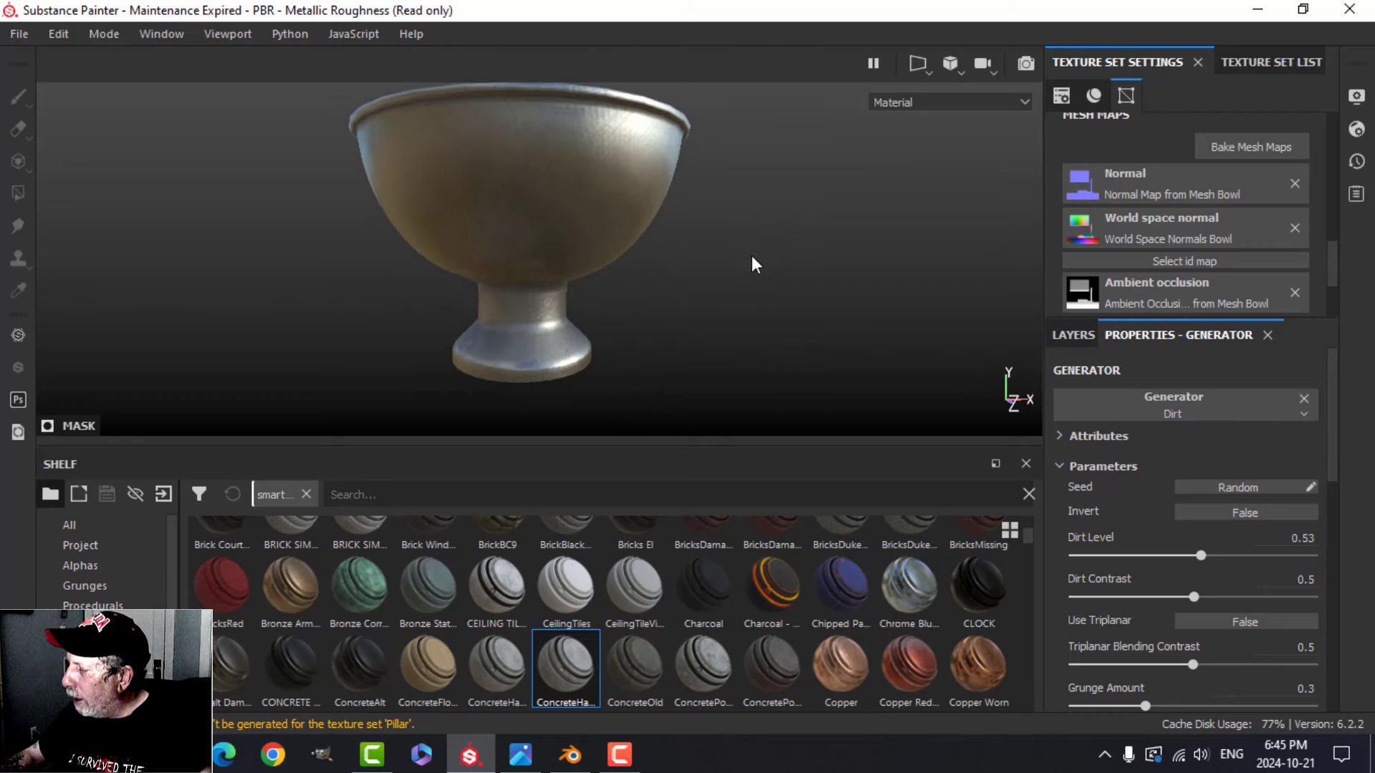
alt+drag(754, 263, 730, 267)
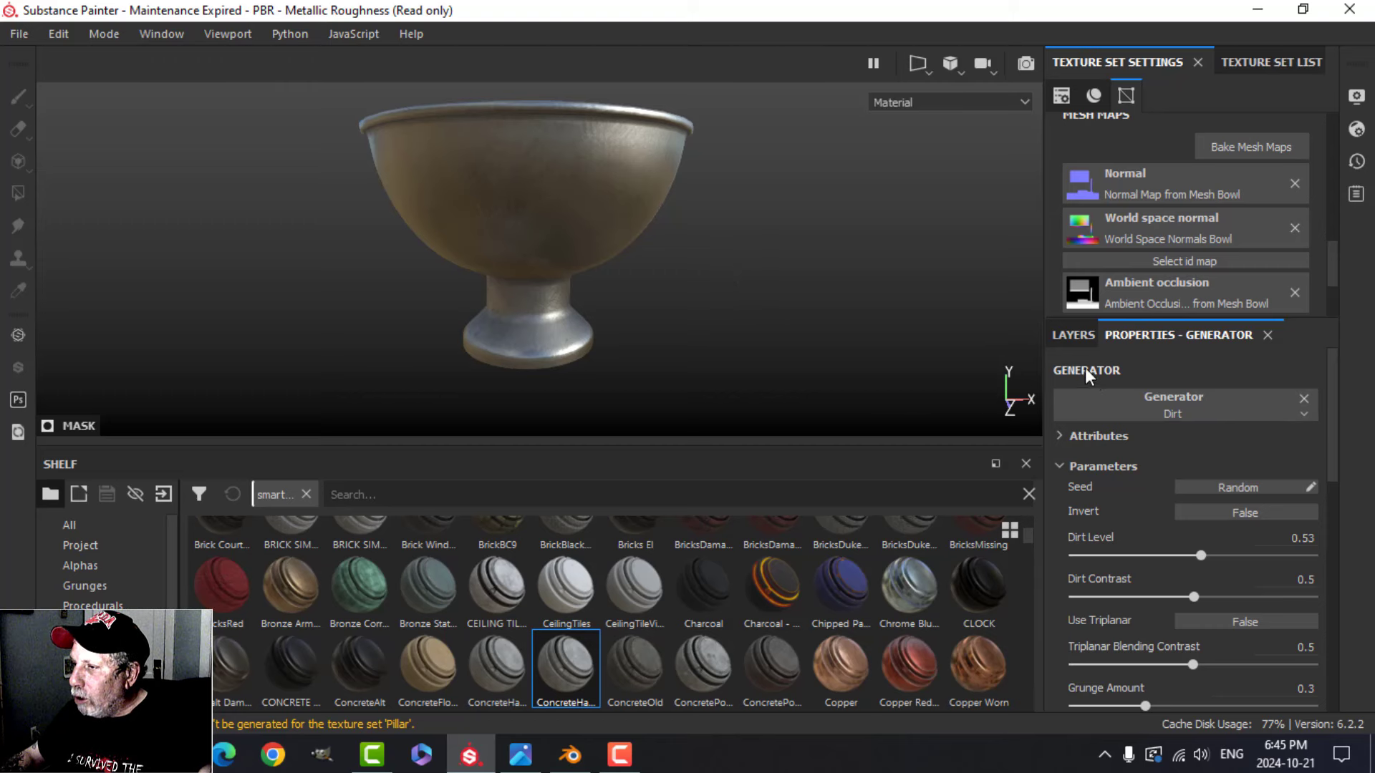
Step: Rename the dark masked fill layer to "dirt"
click(1074, 336)
double_click(1146, 409)
text(dirt)
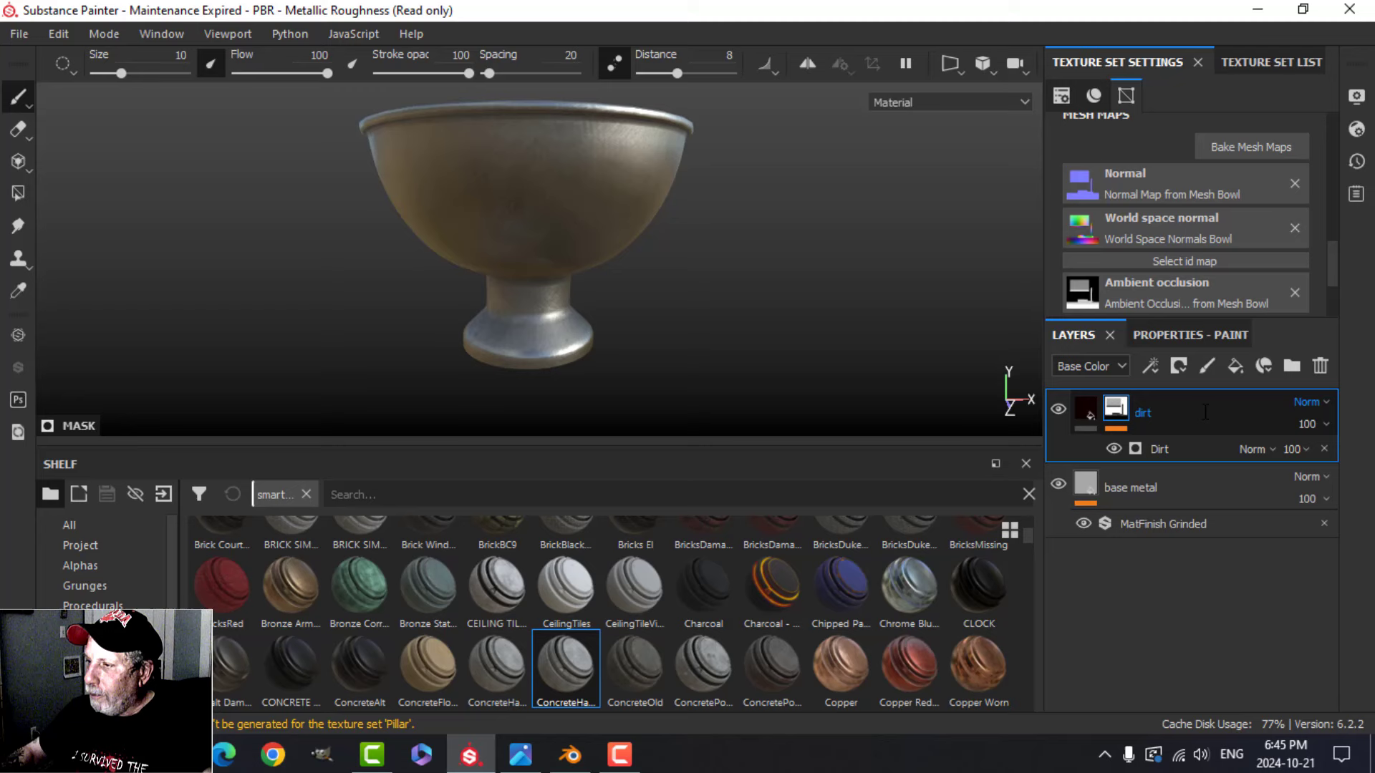
Step: Duplicate the dirt layer and rename the copy to "edges"
click(1078, 407)
right_click(1146, 407)
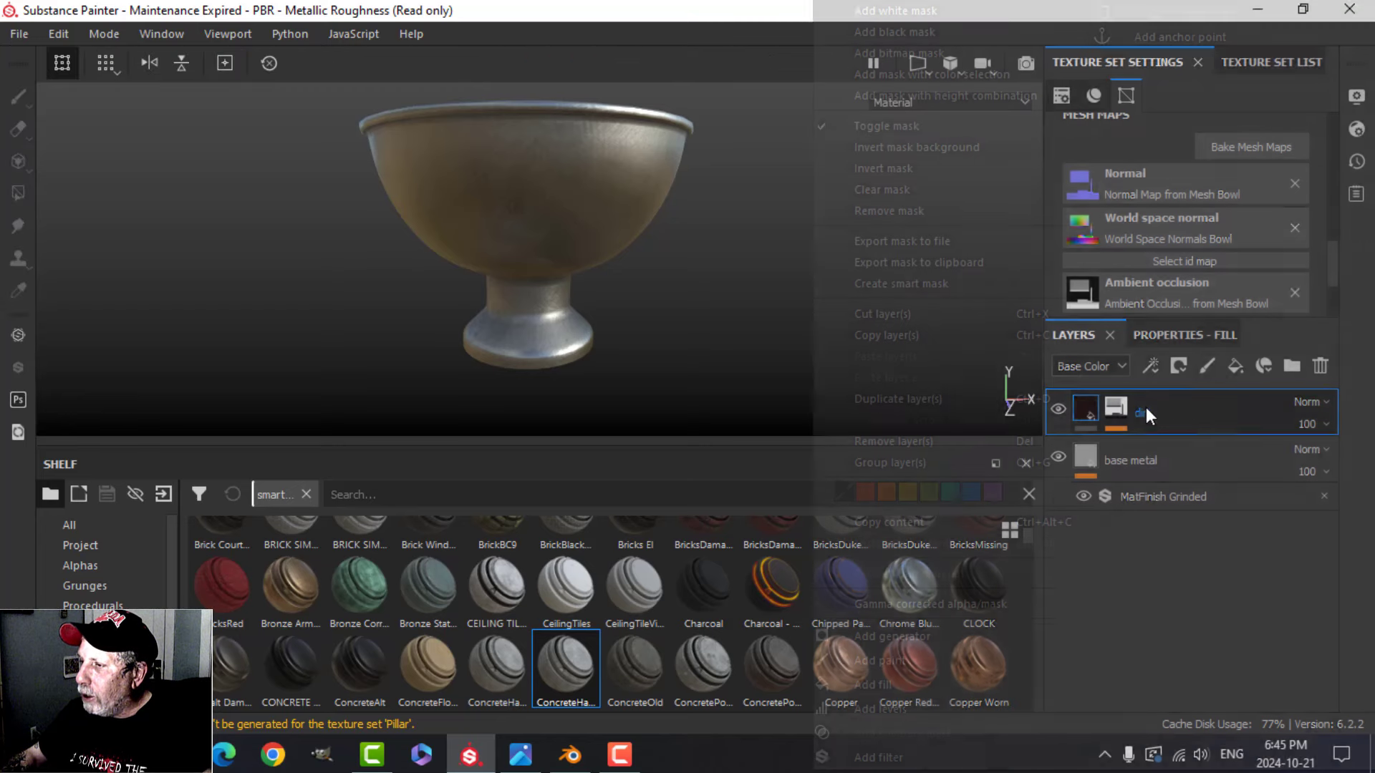
click(905, 399)
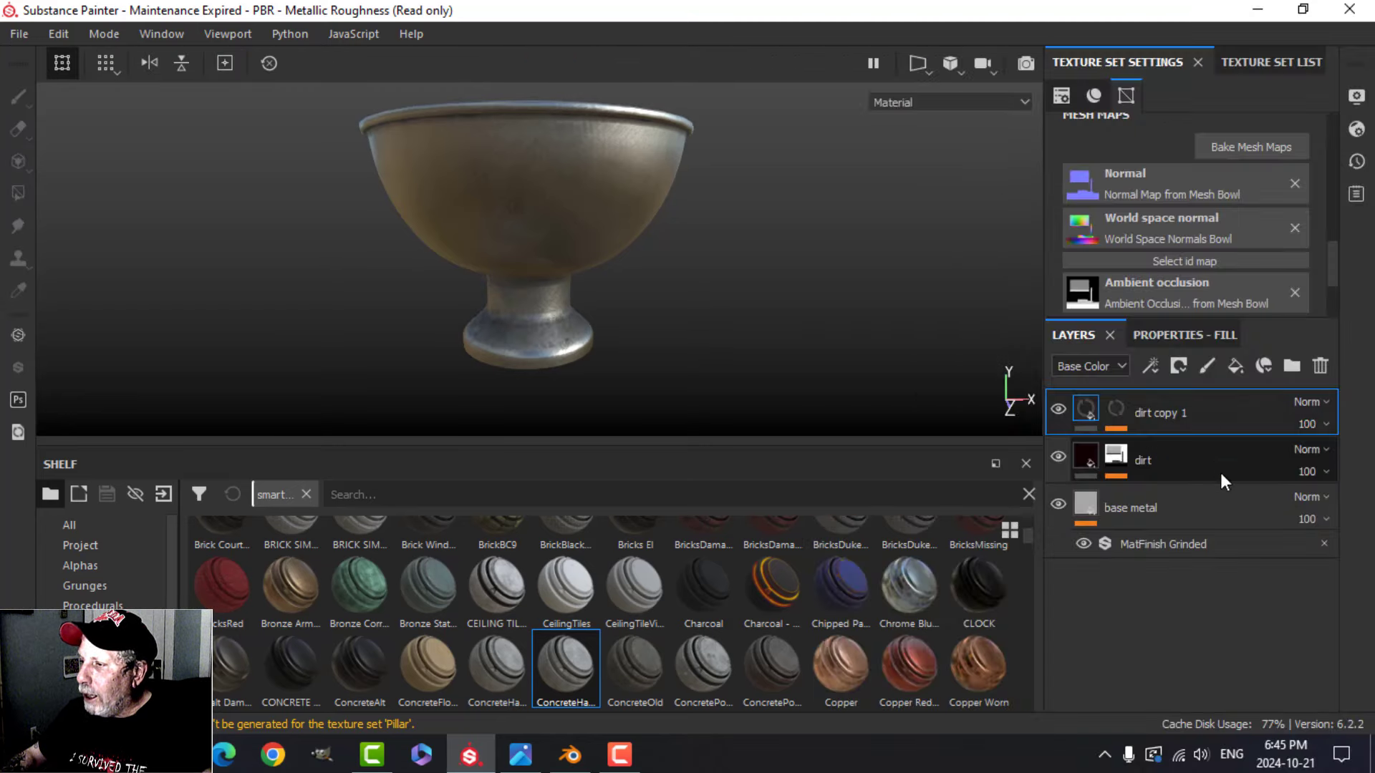
double_click(1162, 414)
text(ed)
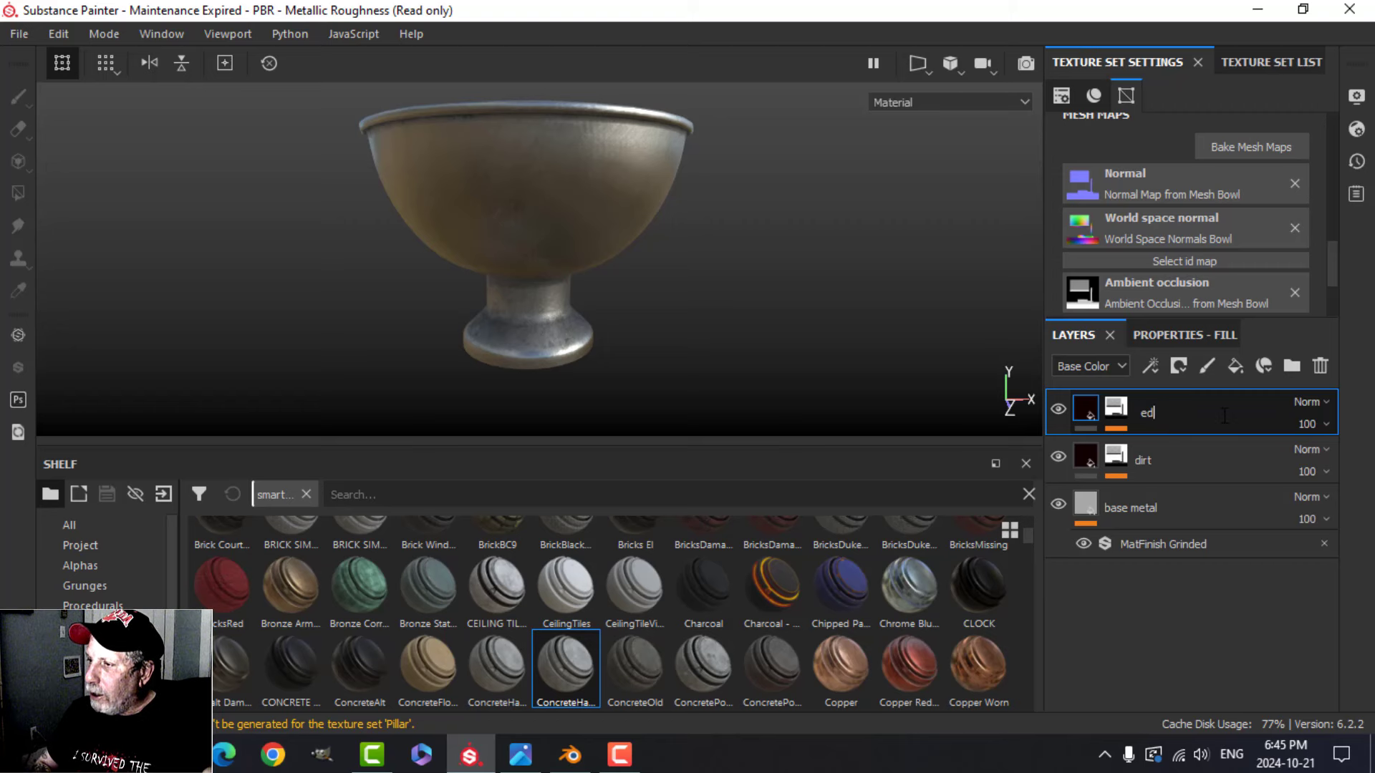
text(ges)
key(Return)
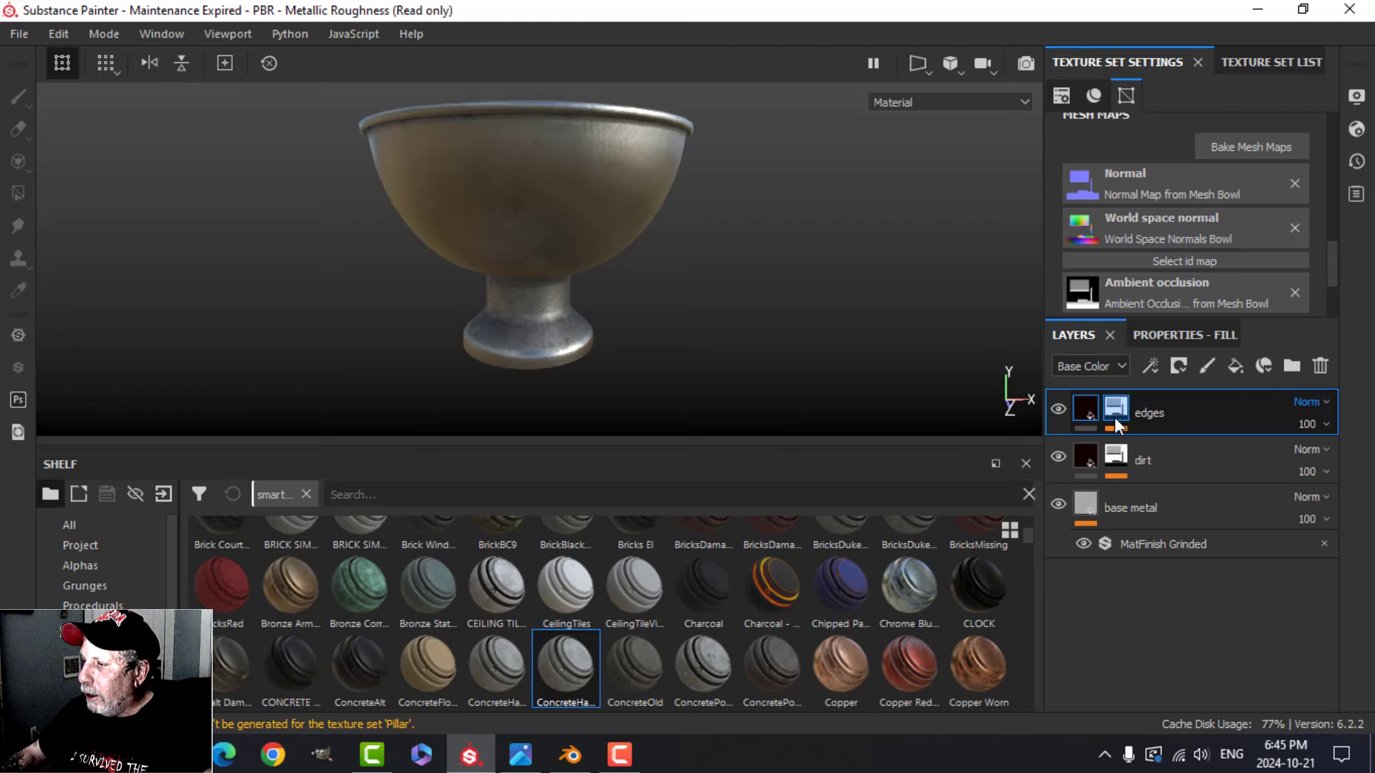
Step: Replace the Dirt generator in the edges layer's mask with a Curvature generator
click(1115, 419)
click(1324, 449)
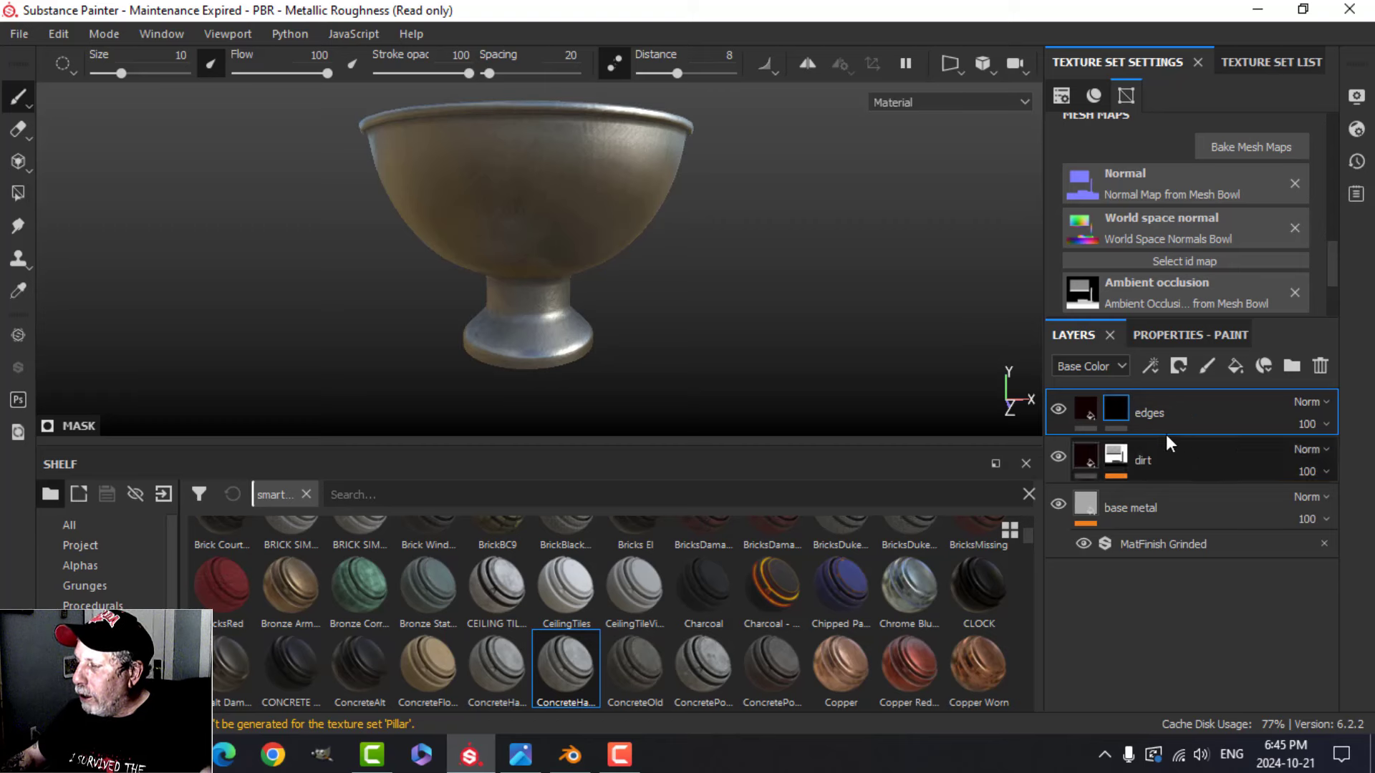
click(1150, 366)
click(1186, 391)
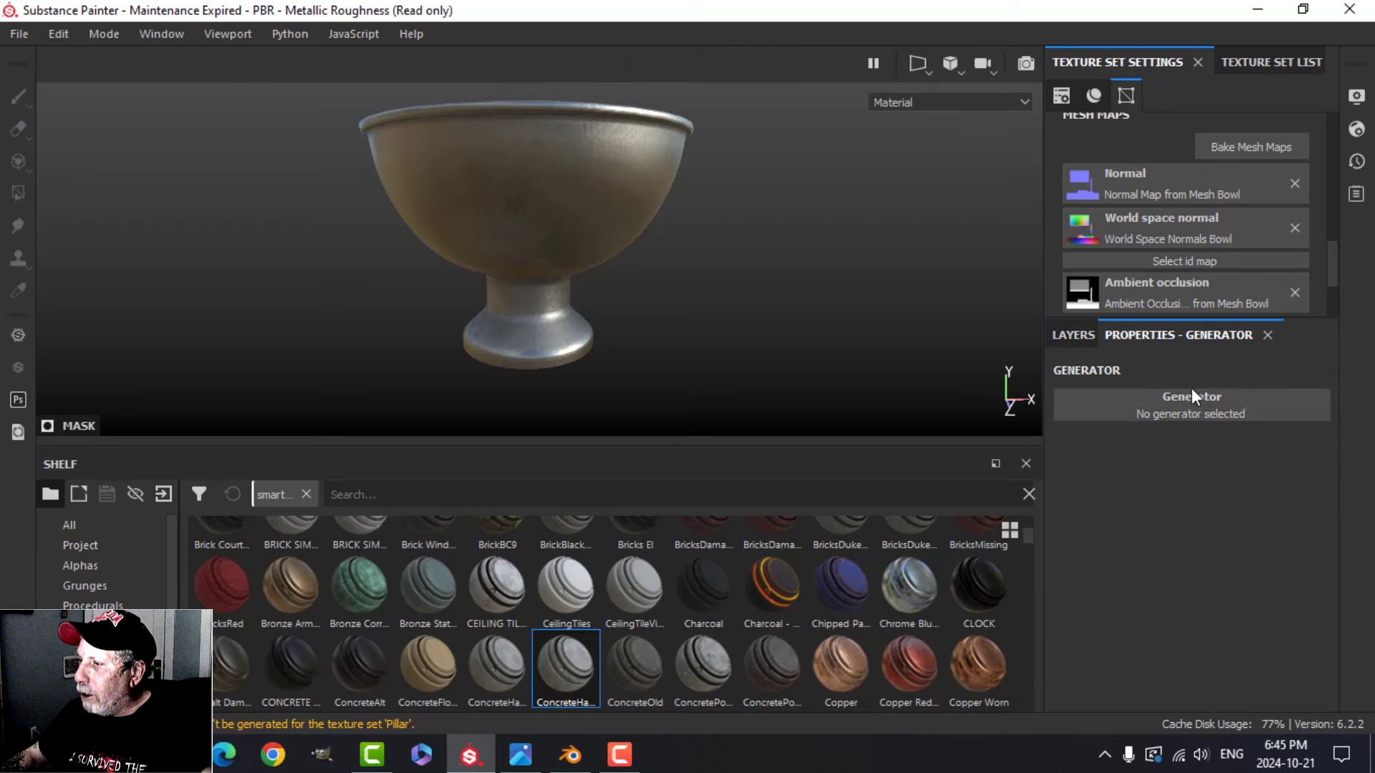
click(1192, 401)
click(1318, 469)
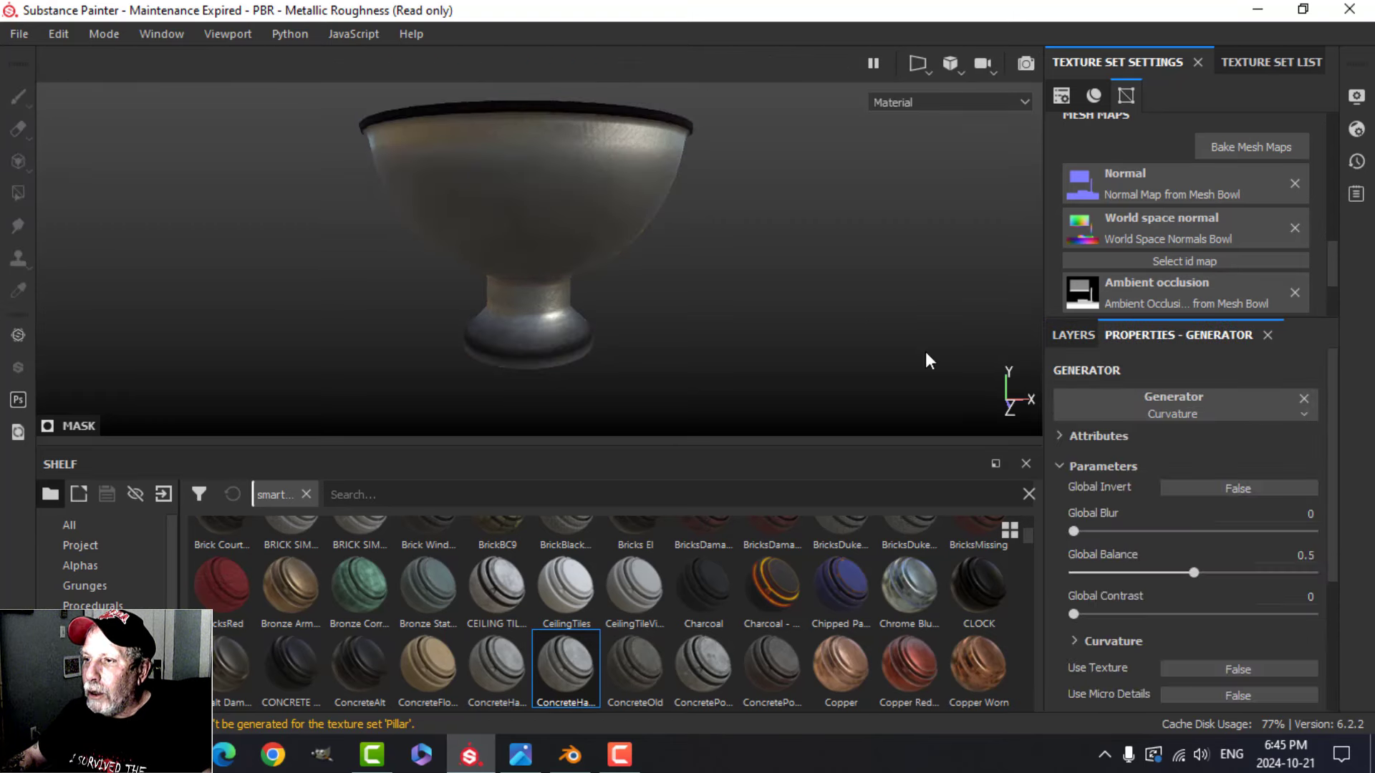
alt+drag(812, 299, 1010, 374)
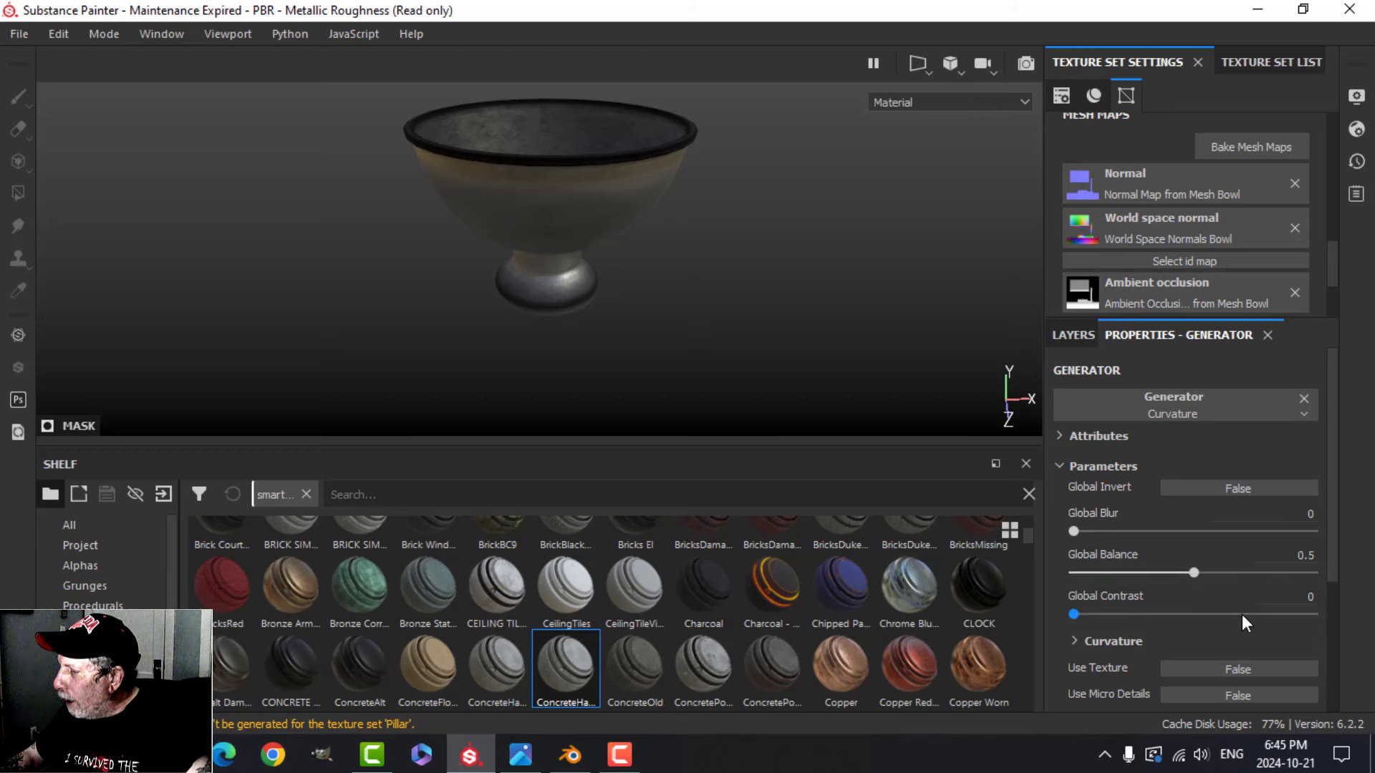
Step: Set the Curvature generator's Global Balance to 0.53, comparing the bowl with Global Invert on and off
scroll(1226, 606, down, 3)
scroll(1226, 595, up, 3)
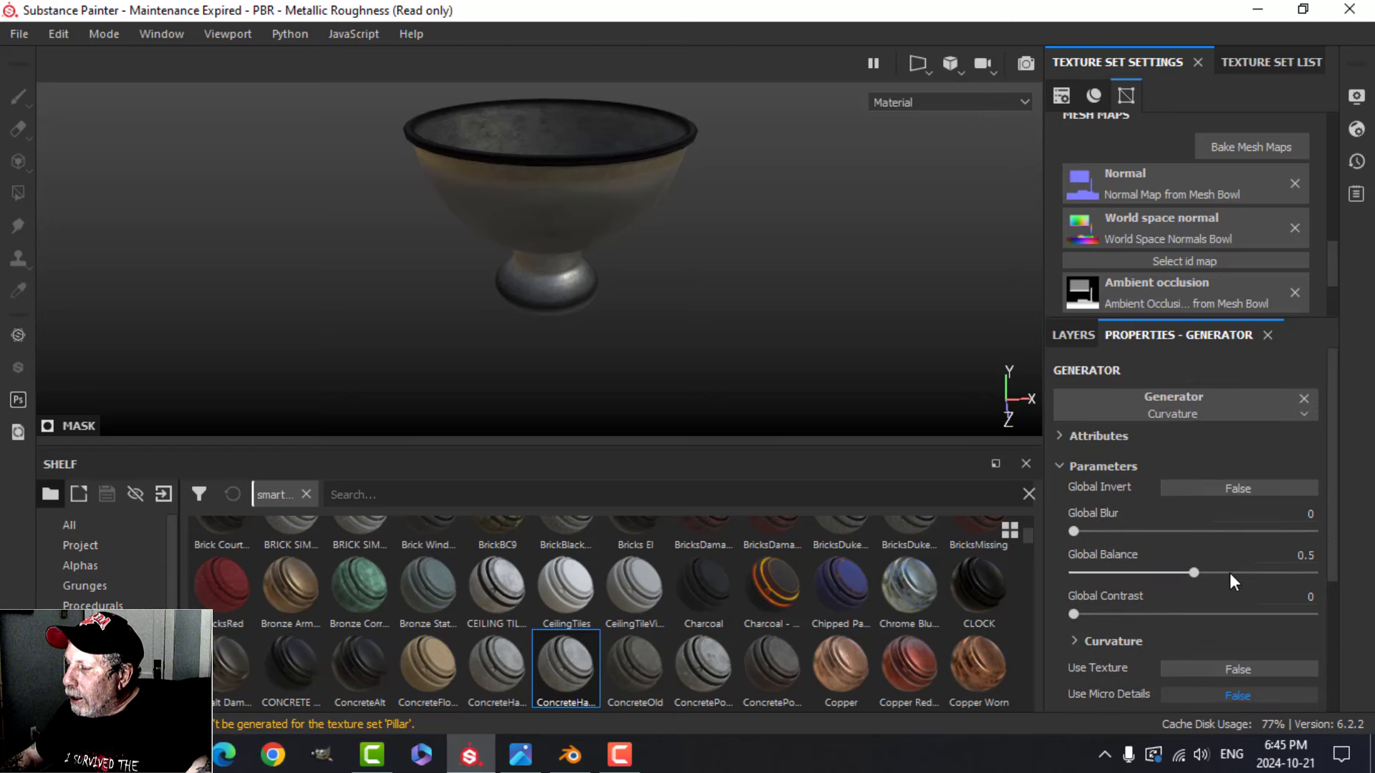
click(1213, 488)
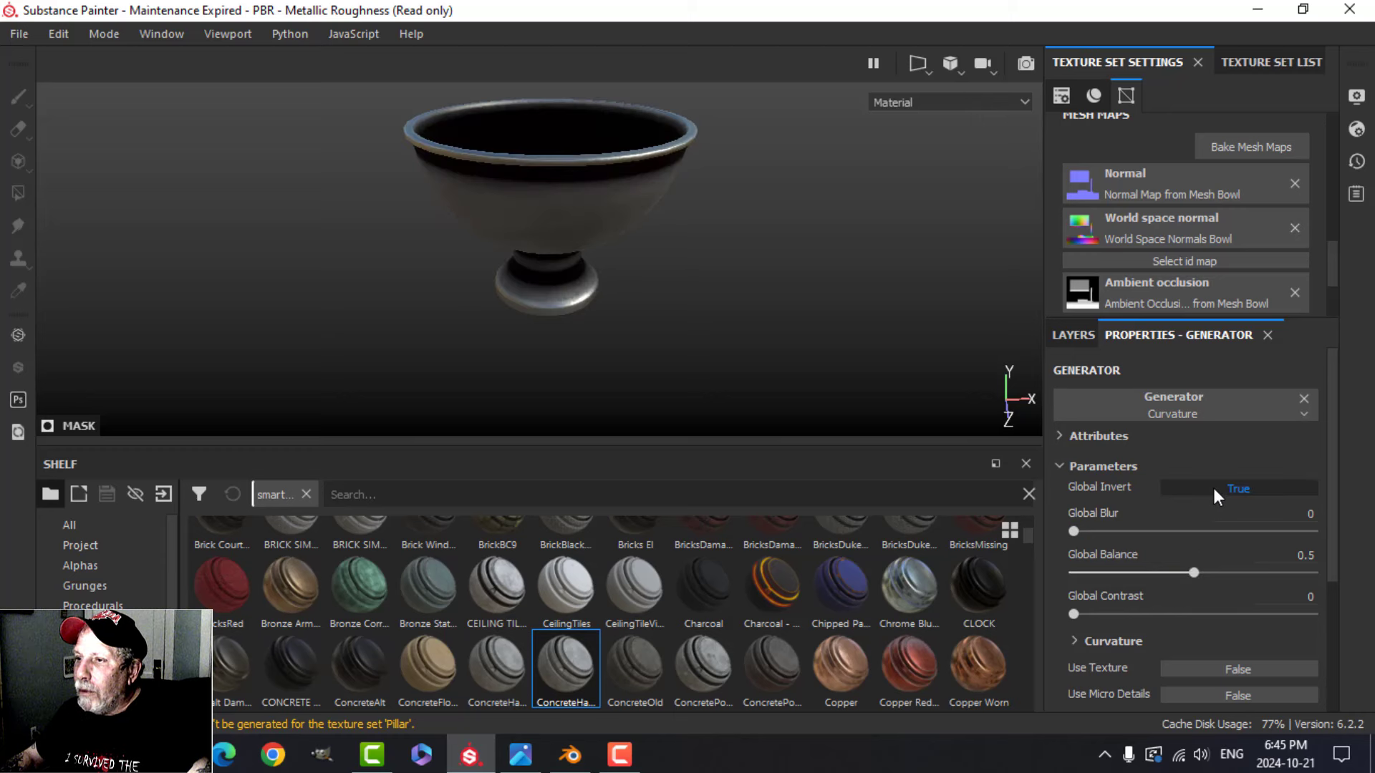
alt+drag(899, 421, 860, 340)
mouse_move(1193, 573)
mouse_down()
mouse_move(1158, 573)
mouse_move(1200, 573)
mouse_up()
click(1214, 488)
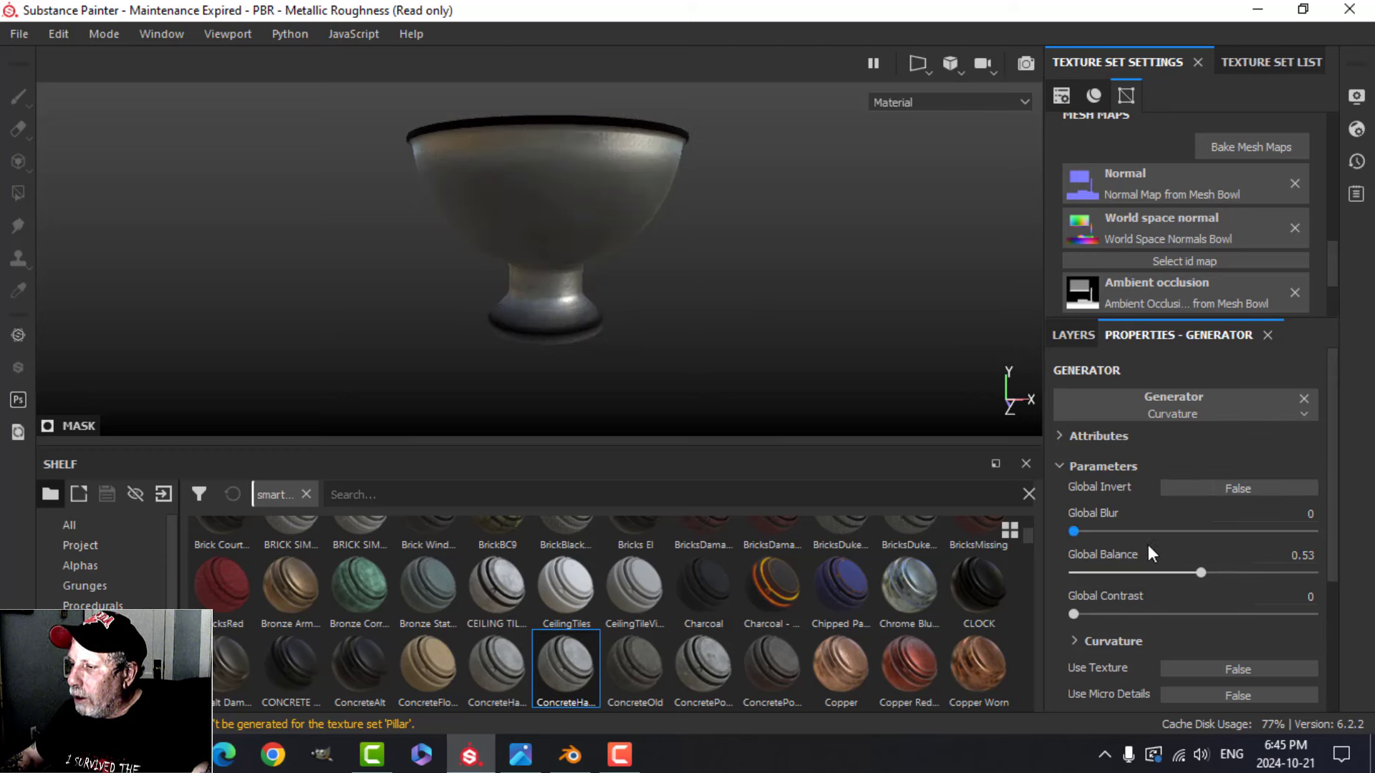
Step: Try Cavities as the Curvature generator's curvature mode and inspect the bowl
scroll(1149, 544, down, 3)
click(1074, 446)
scroll(1269, 554, down, 2)
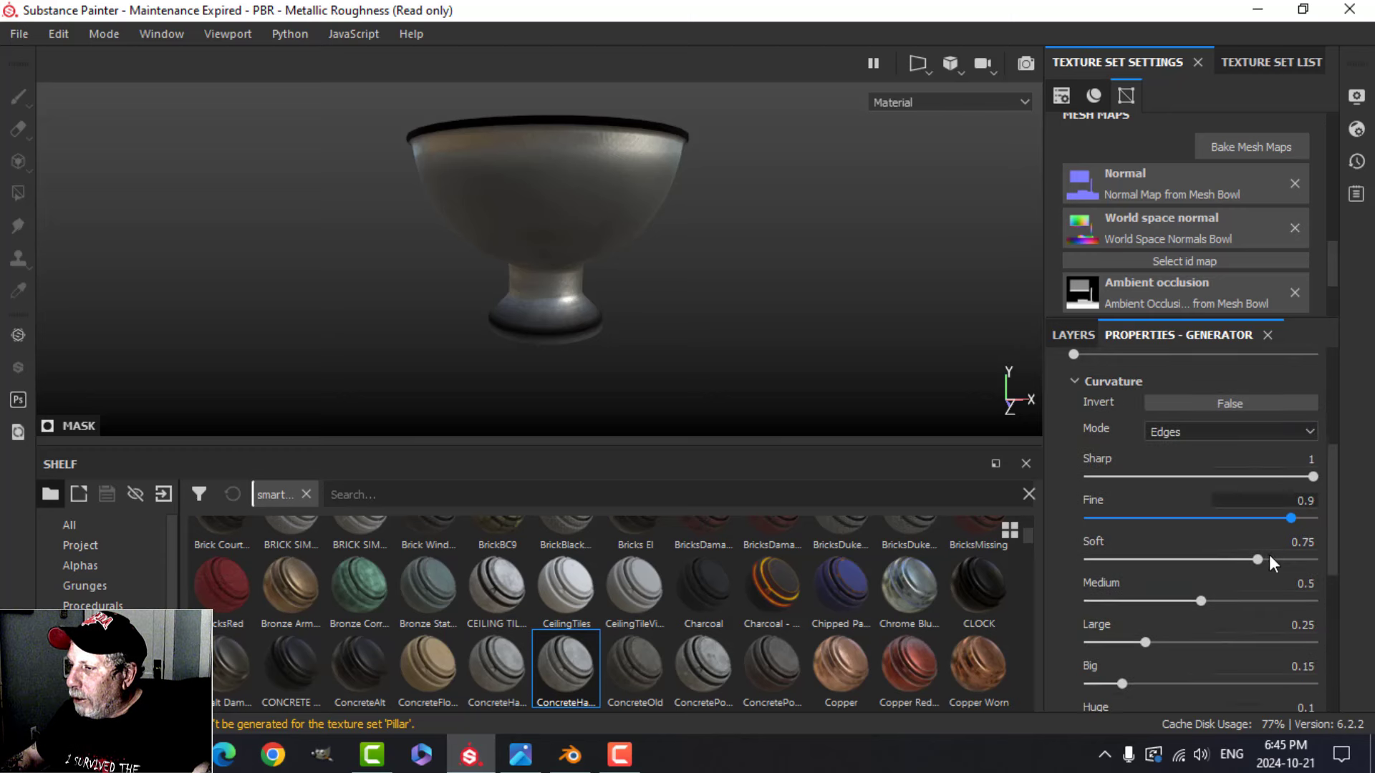
scroll(1301, 474, up, 1)
click(1217, 429)
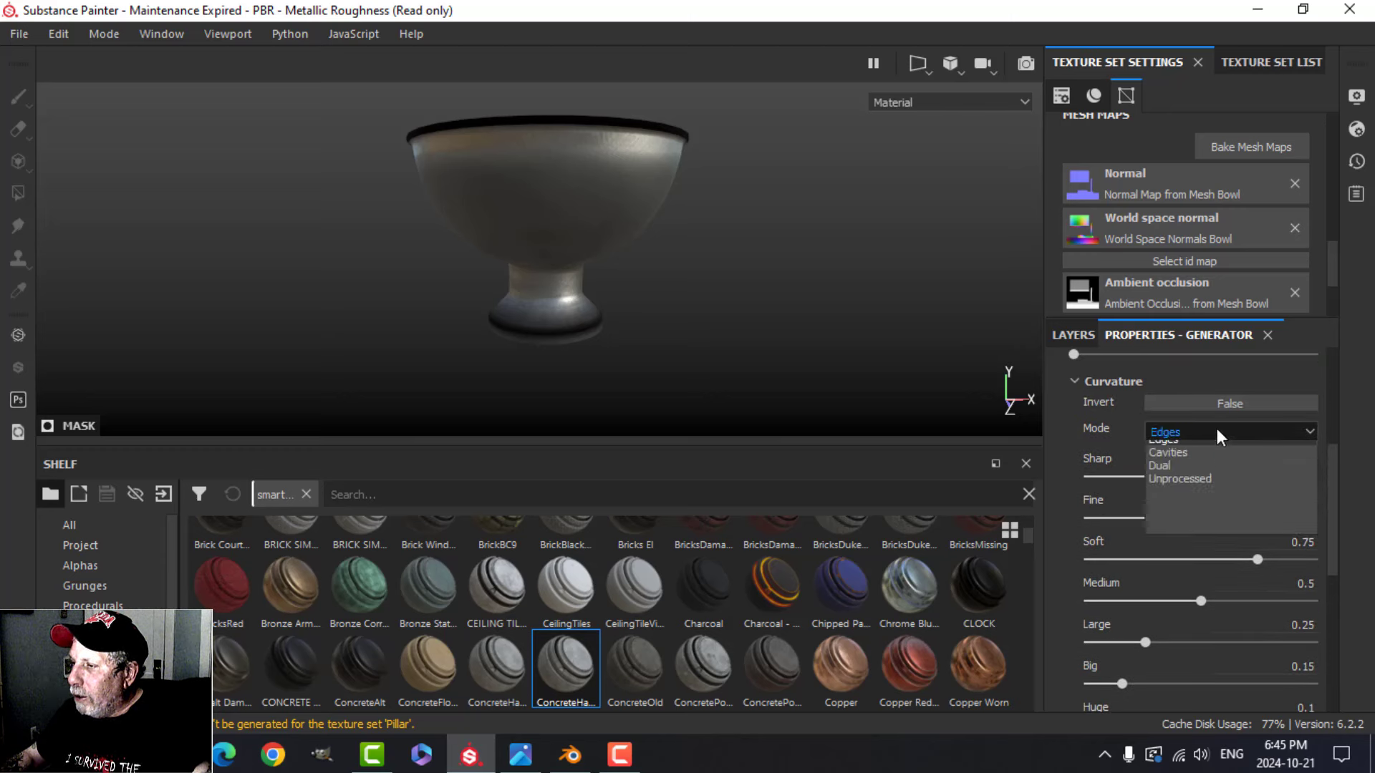
click(1192, 465)
alt+drag(693, 233, 751, 222)
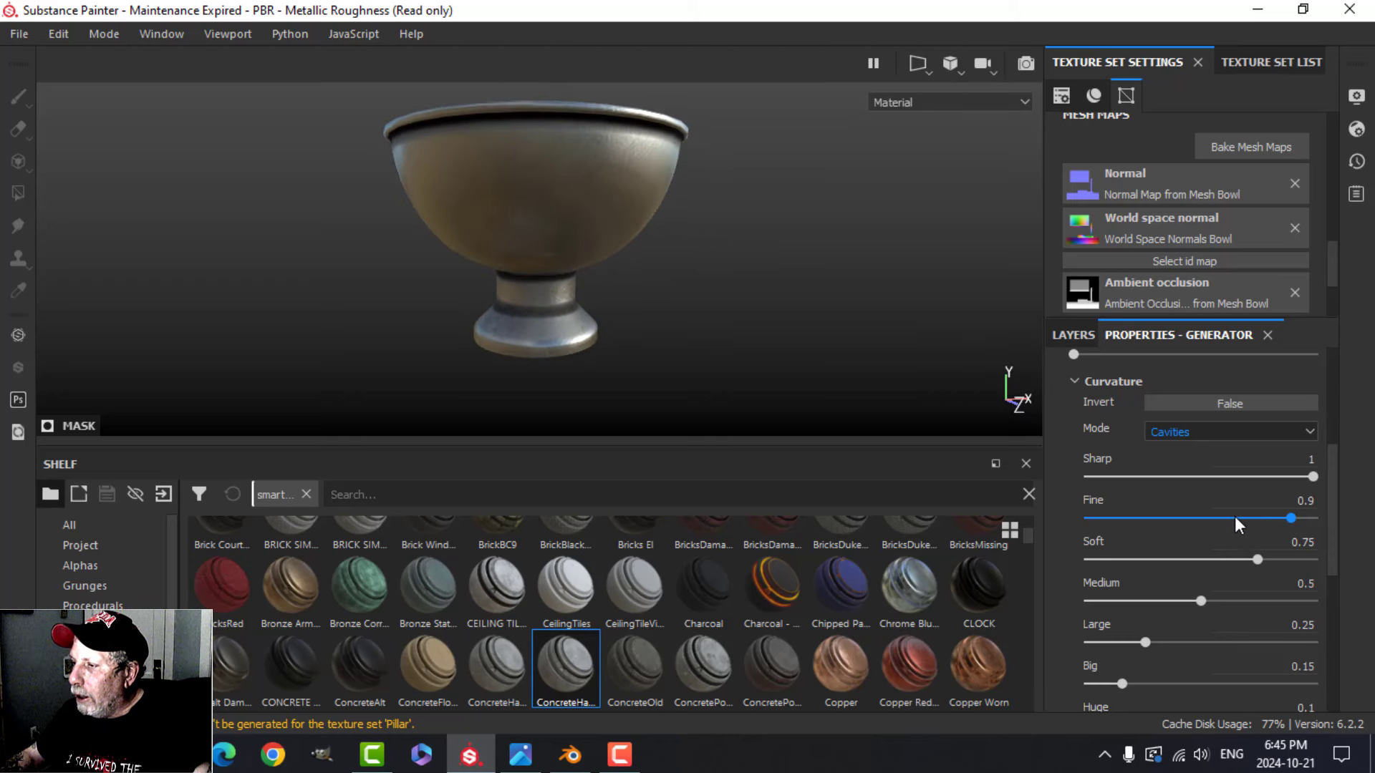
Step: Set the generator's Large curvature to 0 and its Sharp curvature to 0.77
scroll(1286, 531, down, 1)
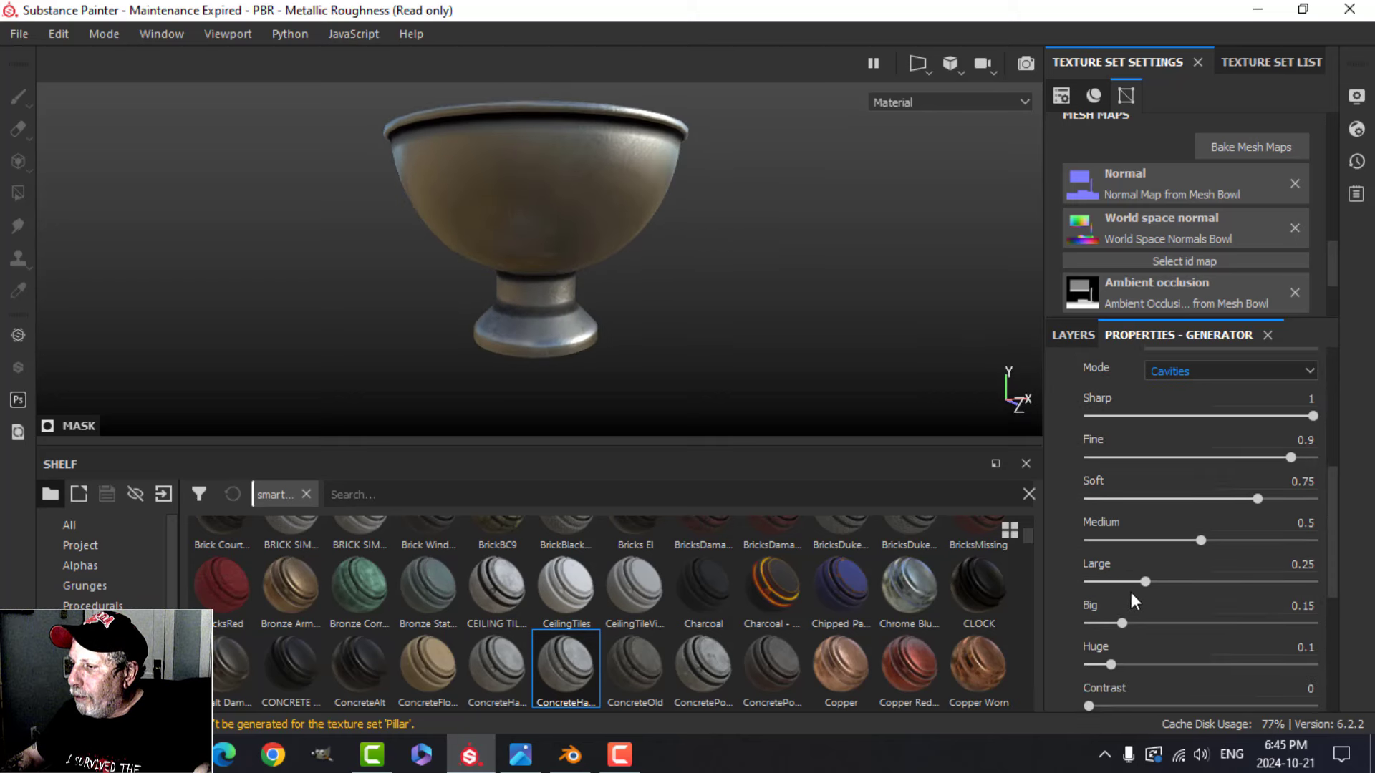
drag(1141, 580, 1069, 576)
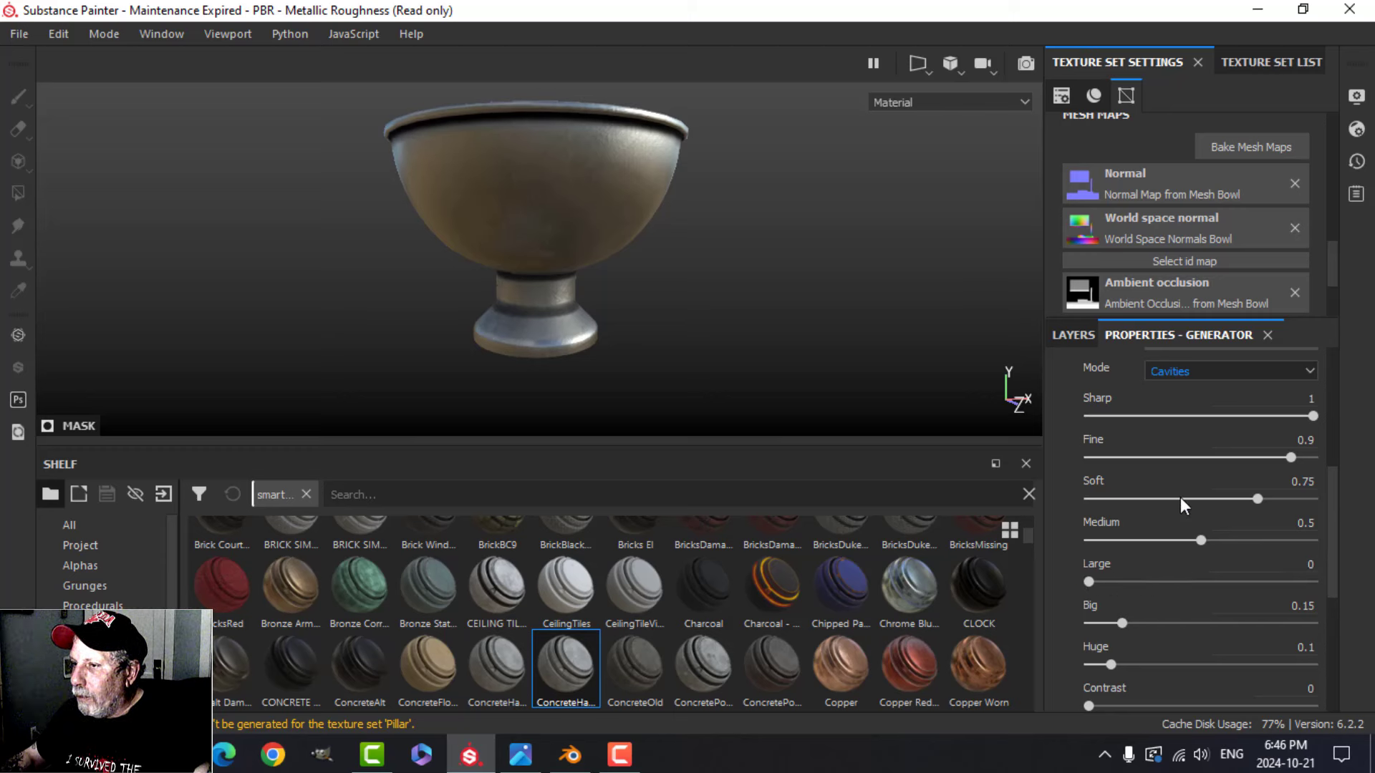
scroll(1168, 601, down, 1)
scroll(1132, 653, down, 1)
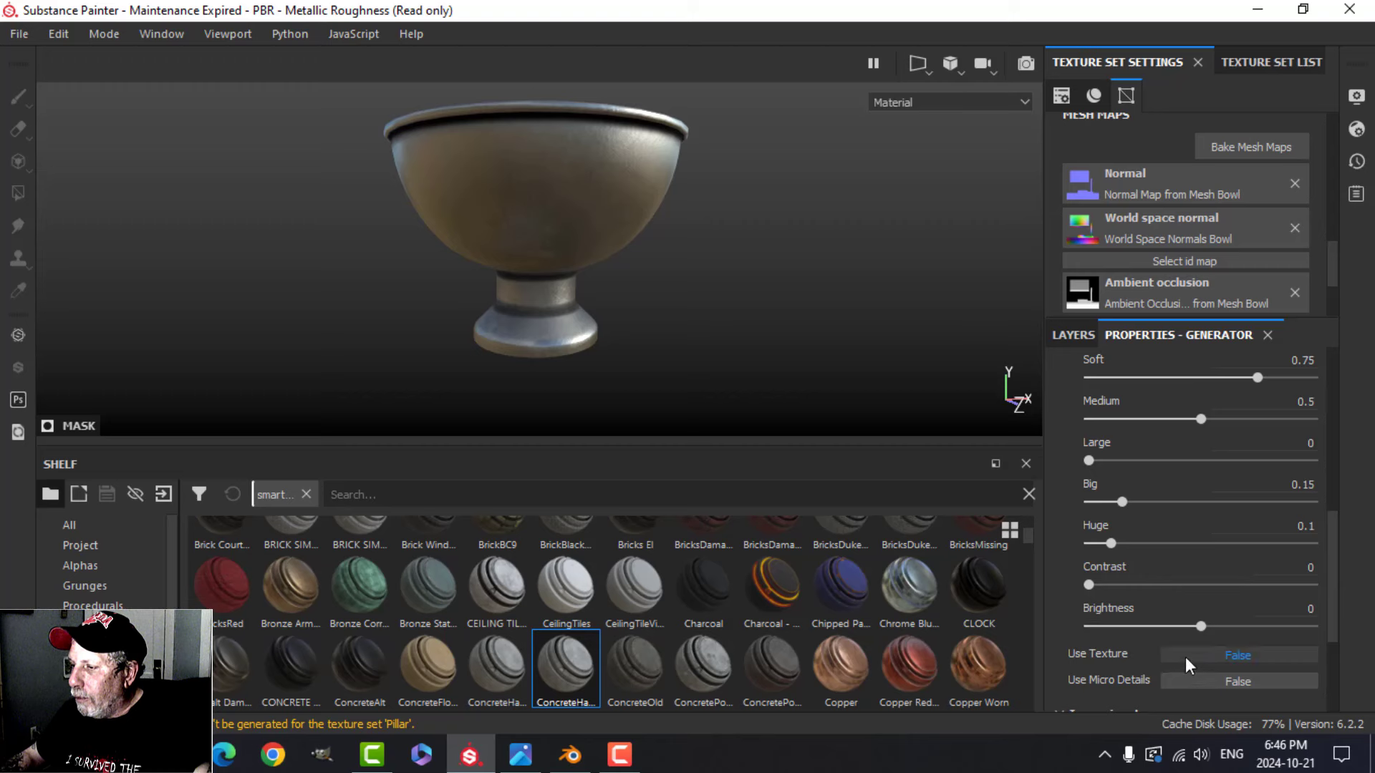
scroll(1185, 659, up, 3)
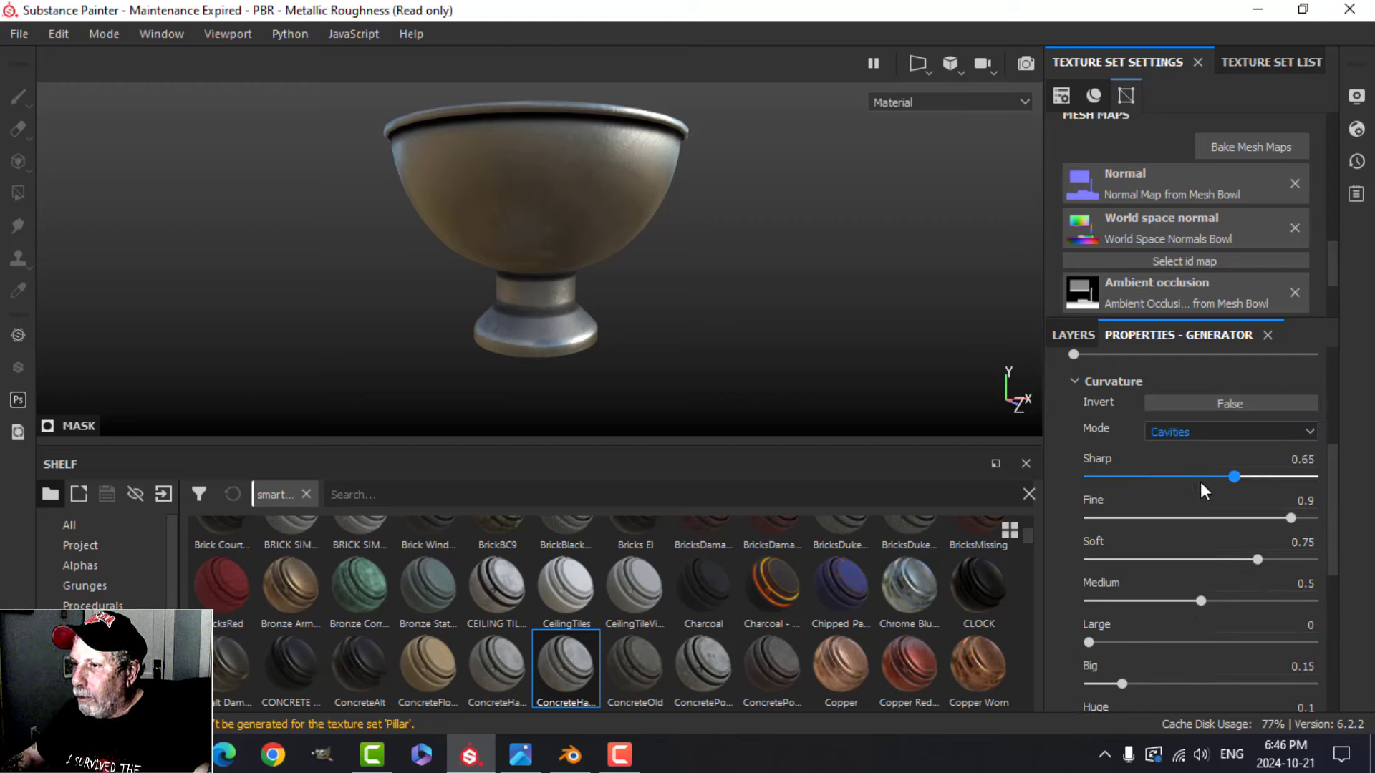
drag(1188, 476, 1262, 477)
Step: Set the Curvature generator's mode to Edges and check the bowl's rim
click(1216, 430)
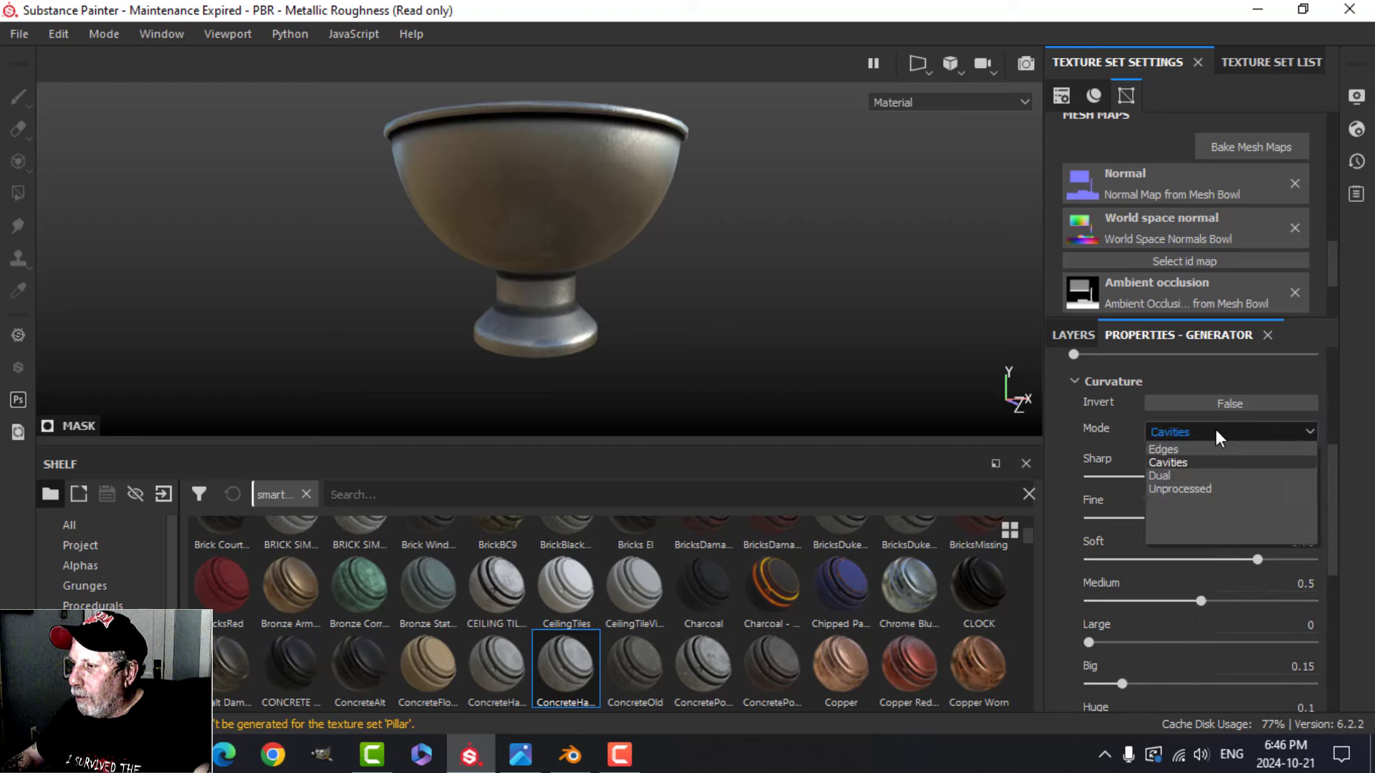
click(1178, 454)
scroll(1179, 461, up, 2)
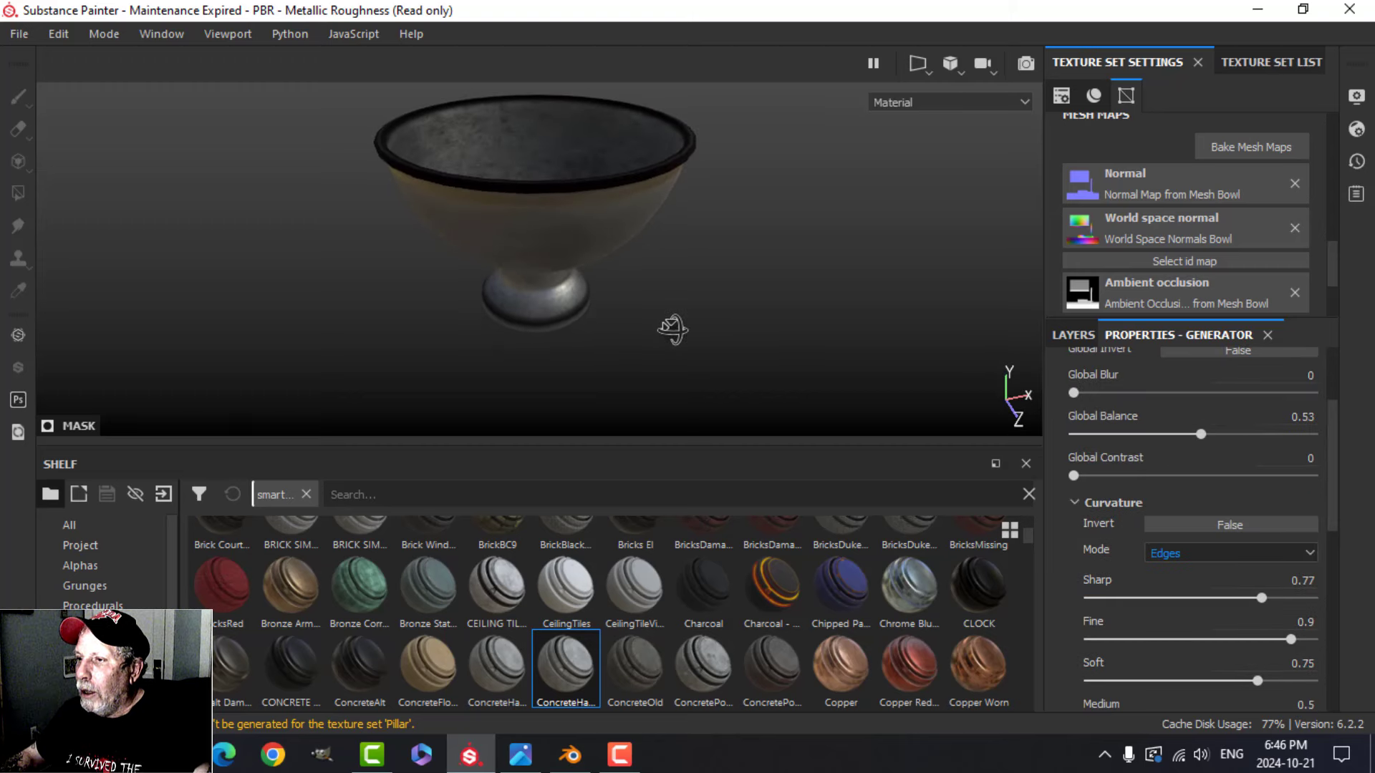
Step: Lower the opacity of the Curvature generator in the edges mask to 53, checking the bowl from several angles
click(1075, 341)
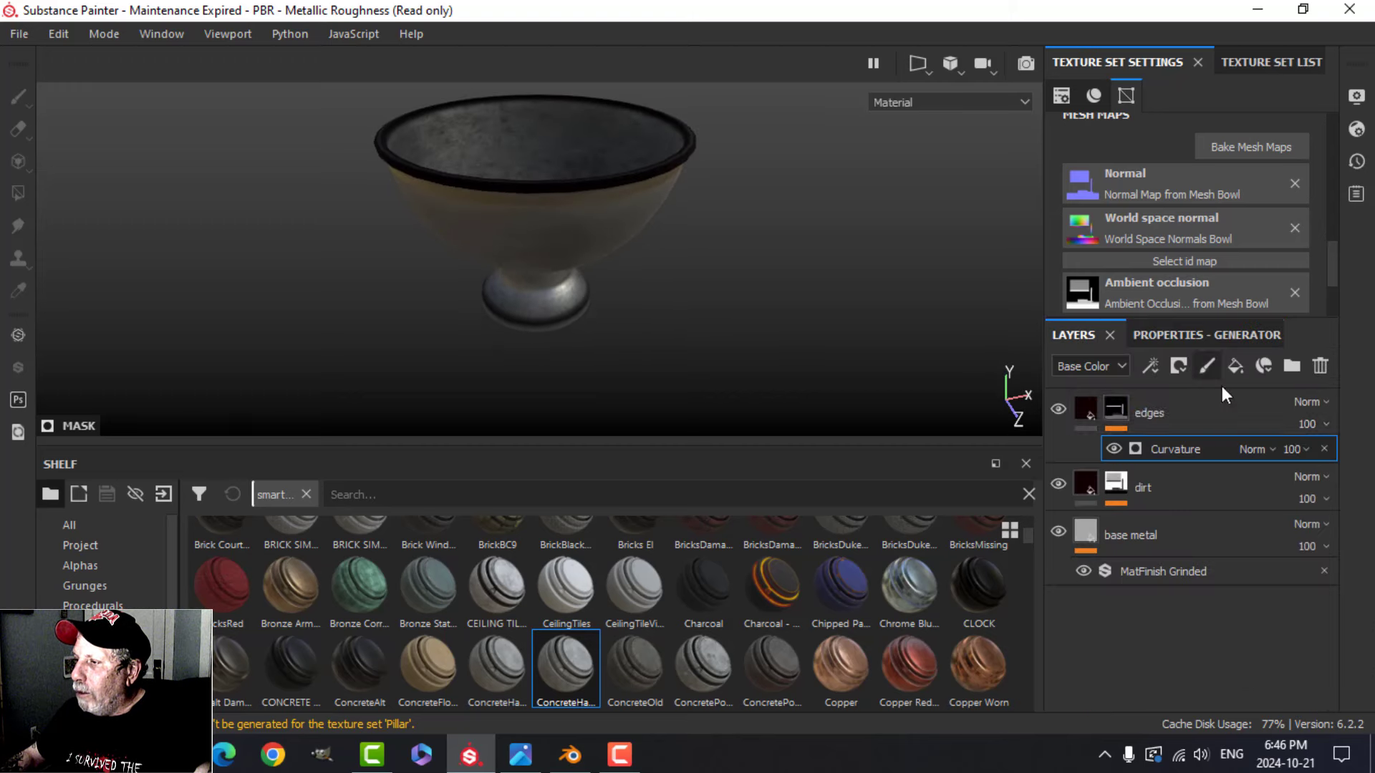
click(1307, 449)
drag(1366, 485, 1319, 493)
alt+drag(723, 308, 743, 241)
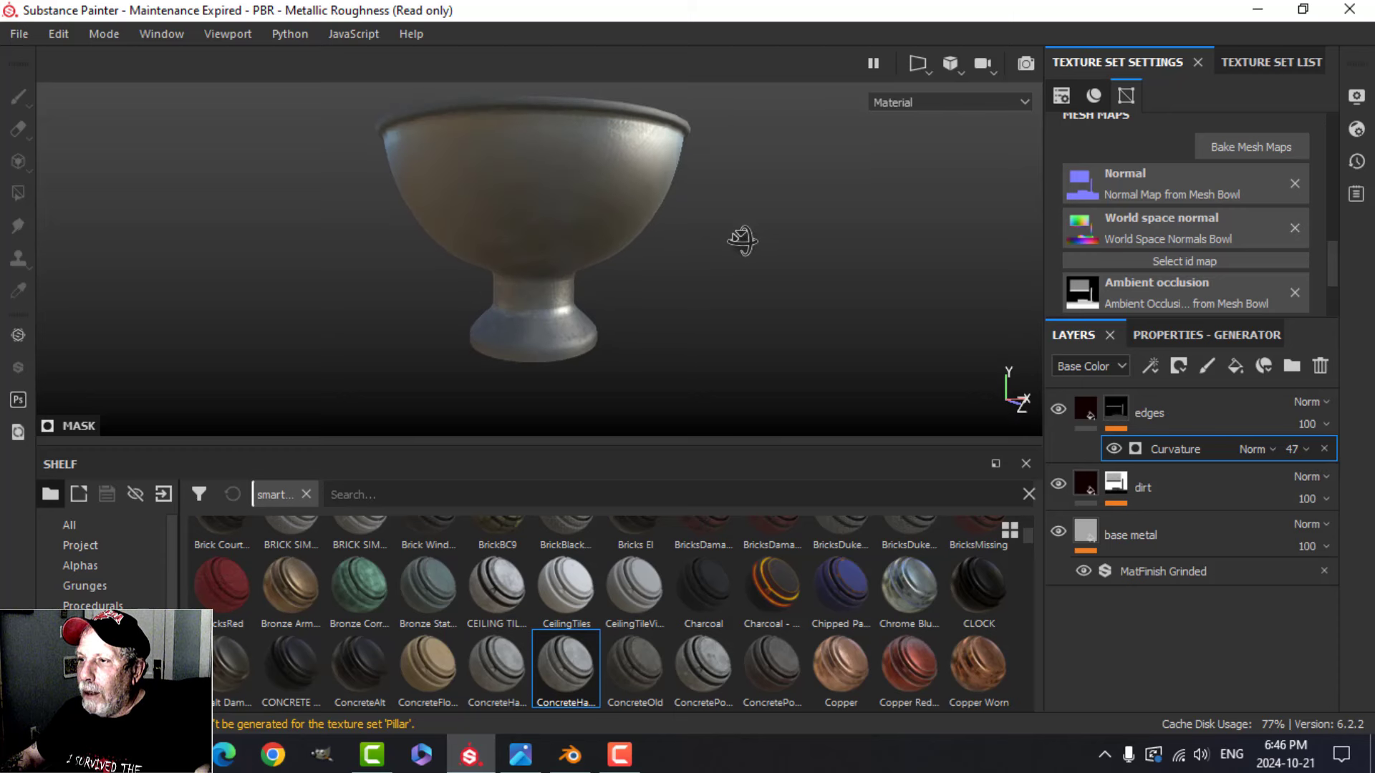
click(1305, 448)
drag(1317, 483, 1324, 483)
alt+right_drag(581, 225, 552, 356)
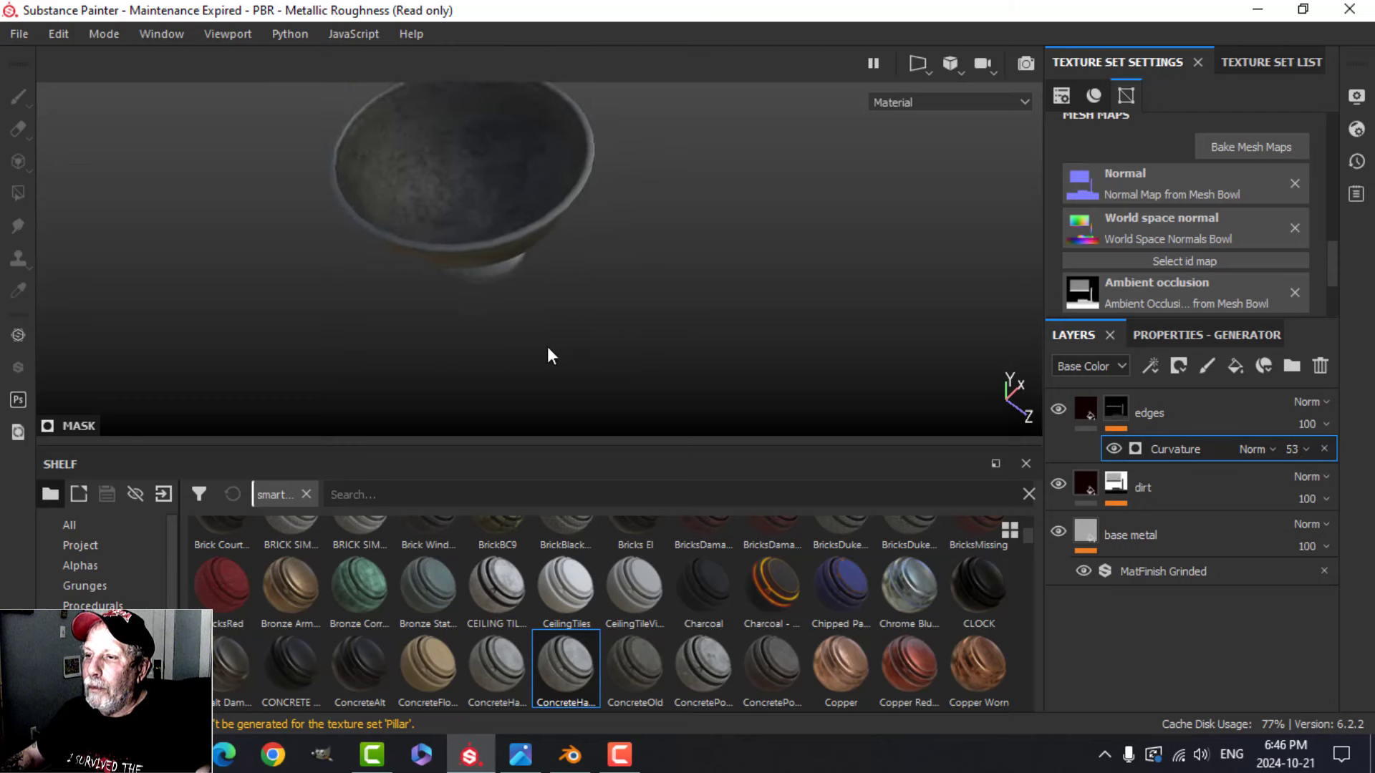
alt+drag(552, 356, 583, 307)
alt+right_drag(583, 307, 688, 251)
alt+drag(688, 252, 837, 277)
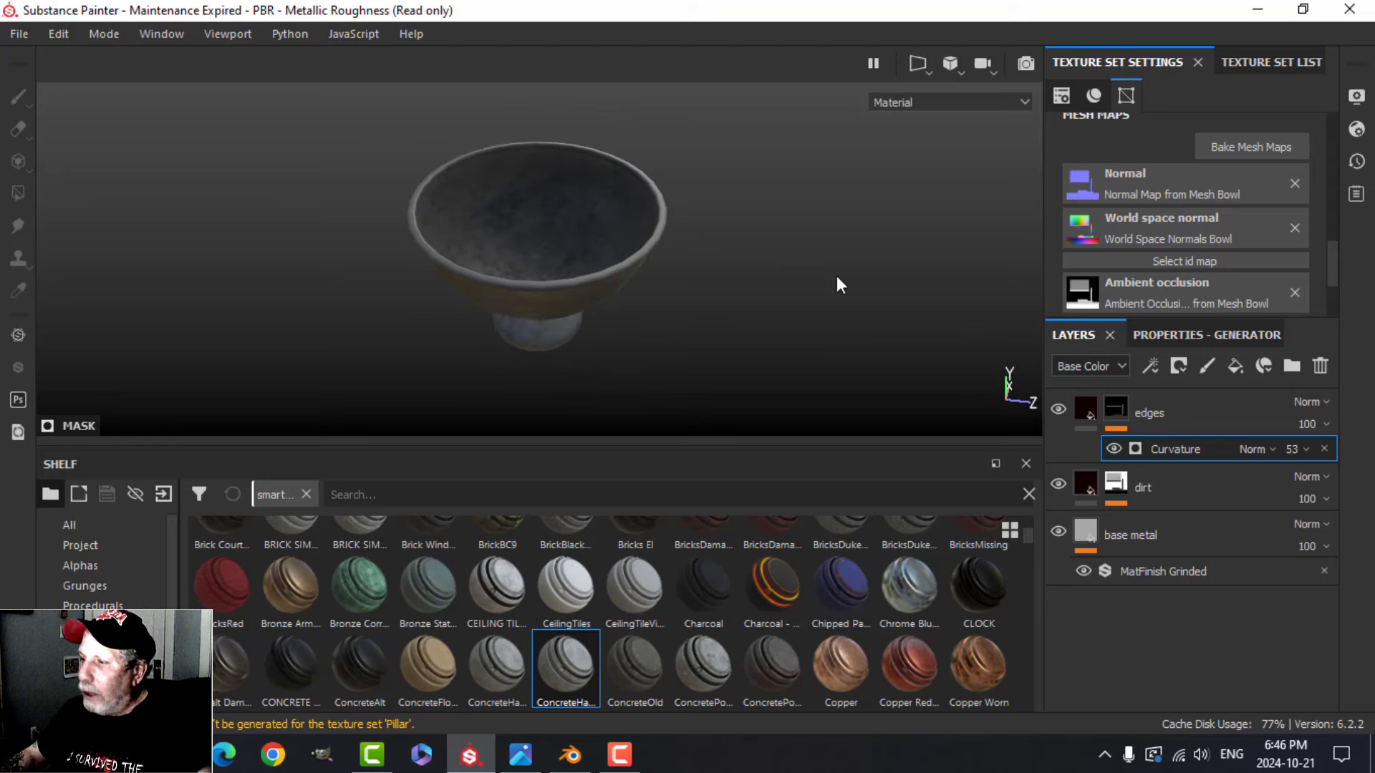
Step: Save the project as "Bowl" in the HALLOWEEN VIDEO folder
key(ctrl+s)
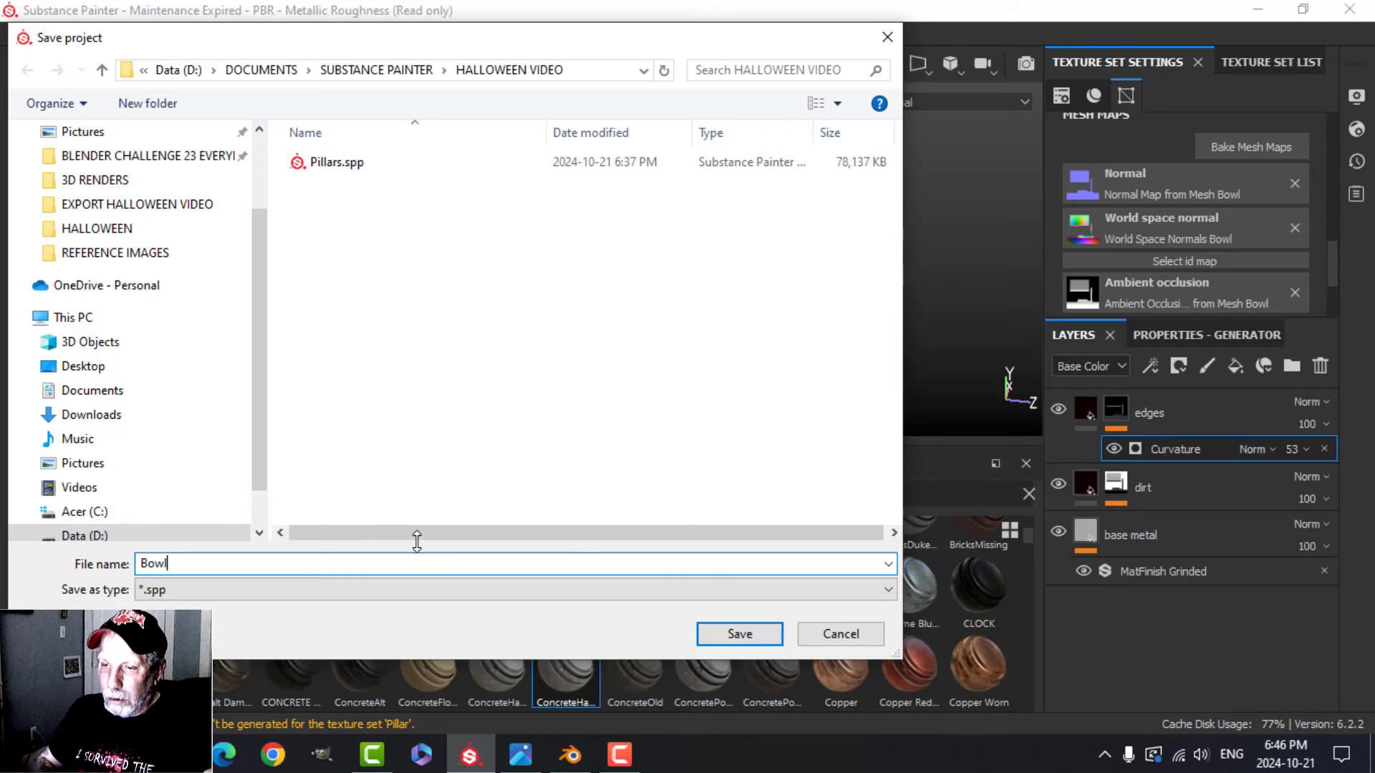
key(Return)
Step: Group the edges, dirt and base metal layers into one folder and collapse it
click(1146, 426)
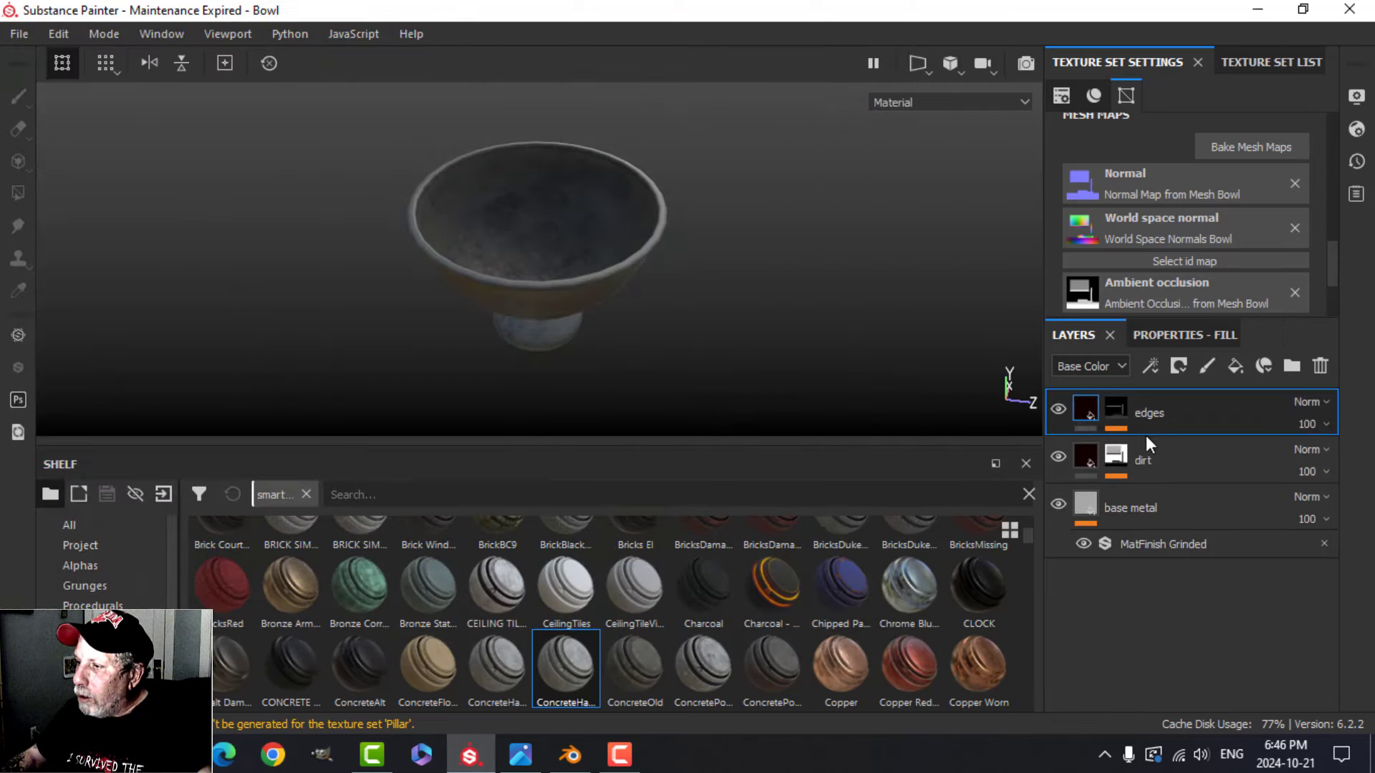
click(1092, 504)
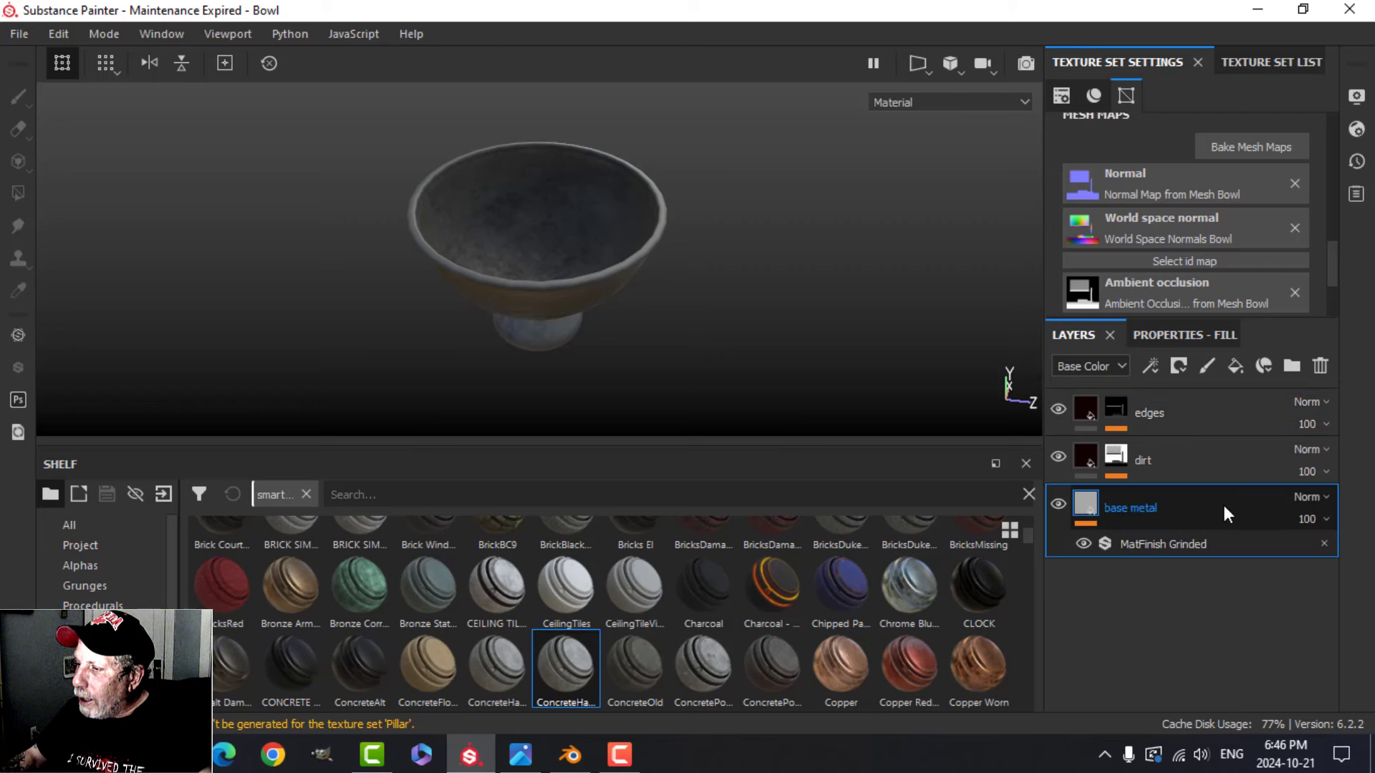
ctrl+click(1163, 462)
ctrl+click(1174, 424)
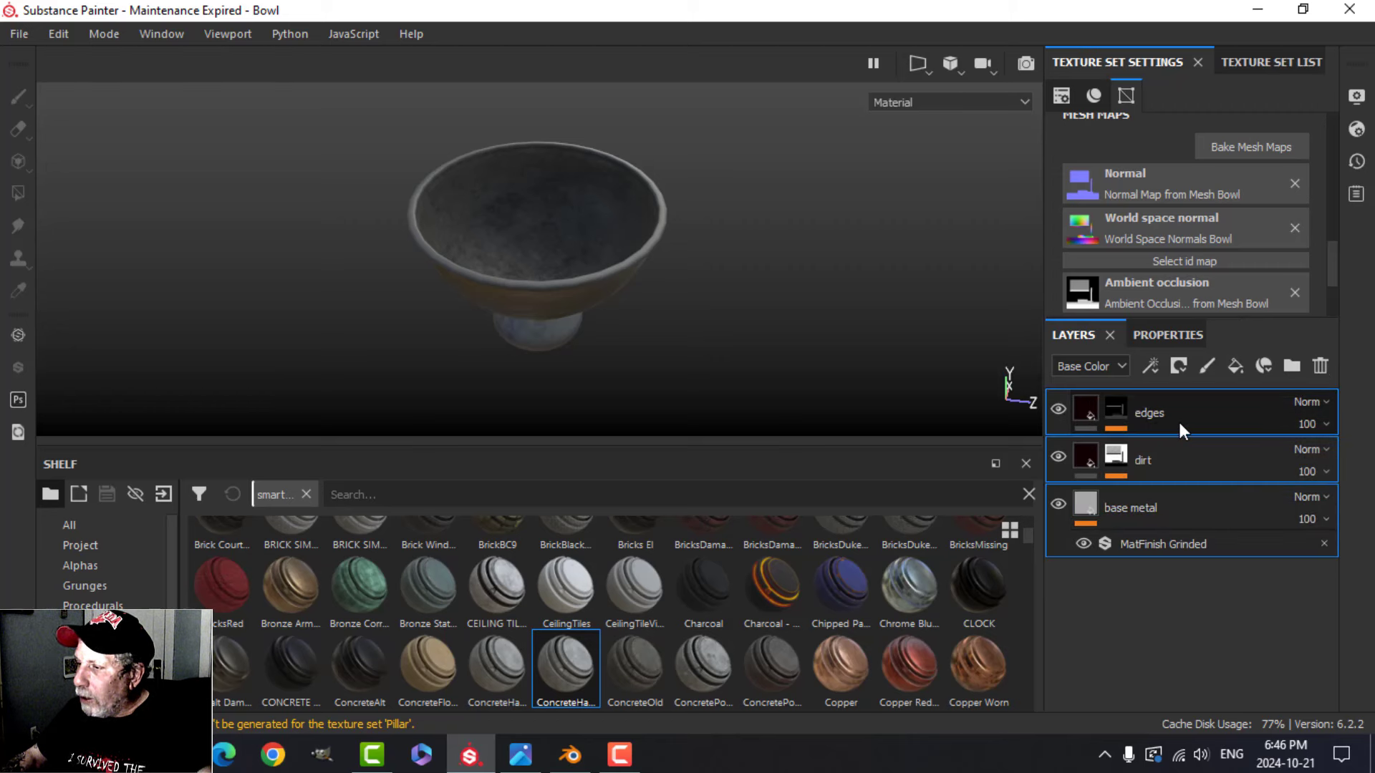
key(ctrl+g)
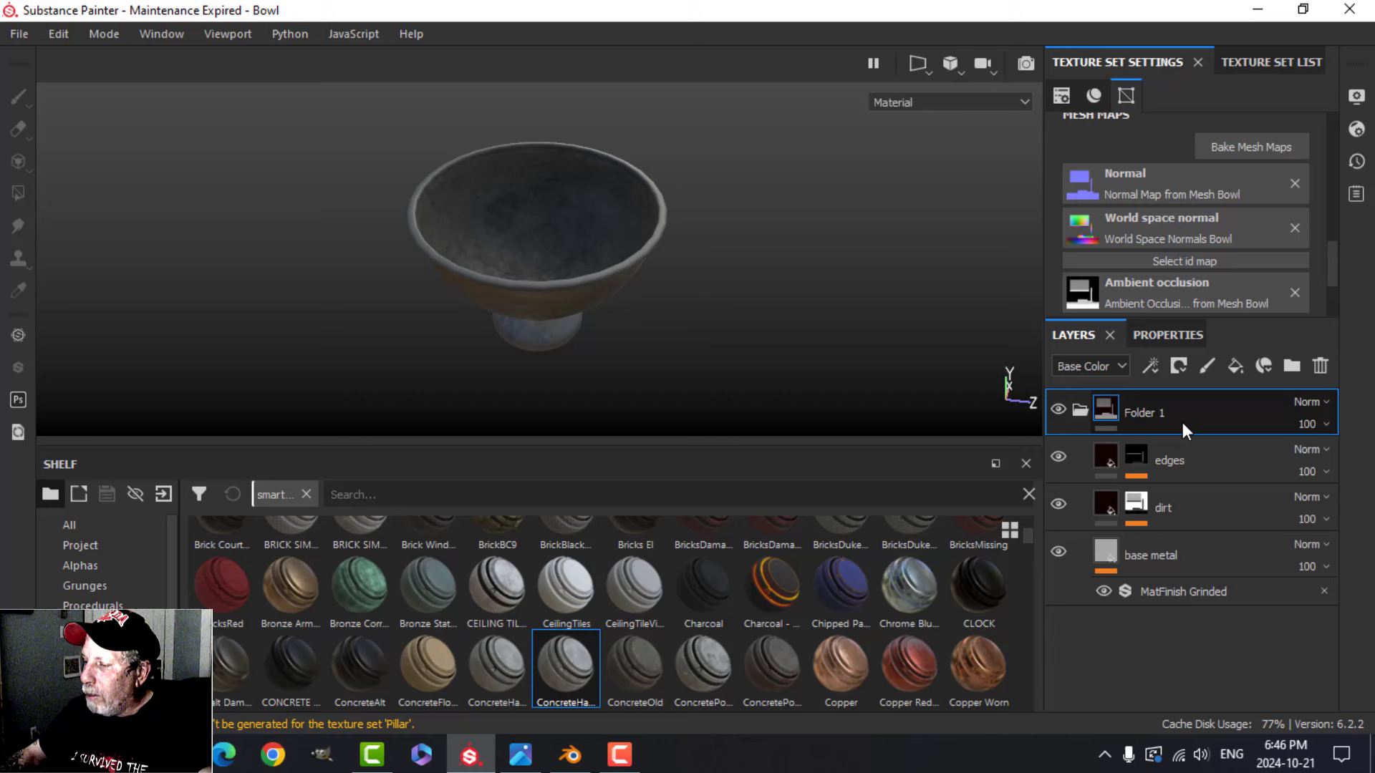
click(1079, 415)
Step: Rename the layer folder to "MetalHalloweenVid"
double_click(1145, 414)
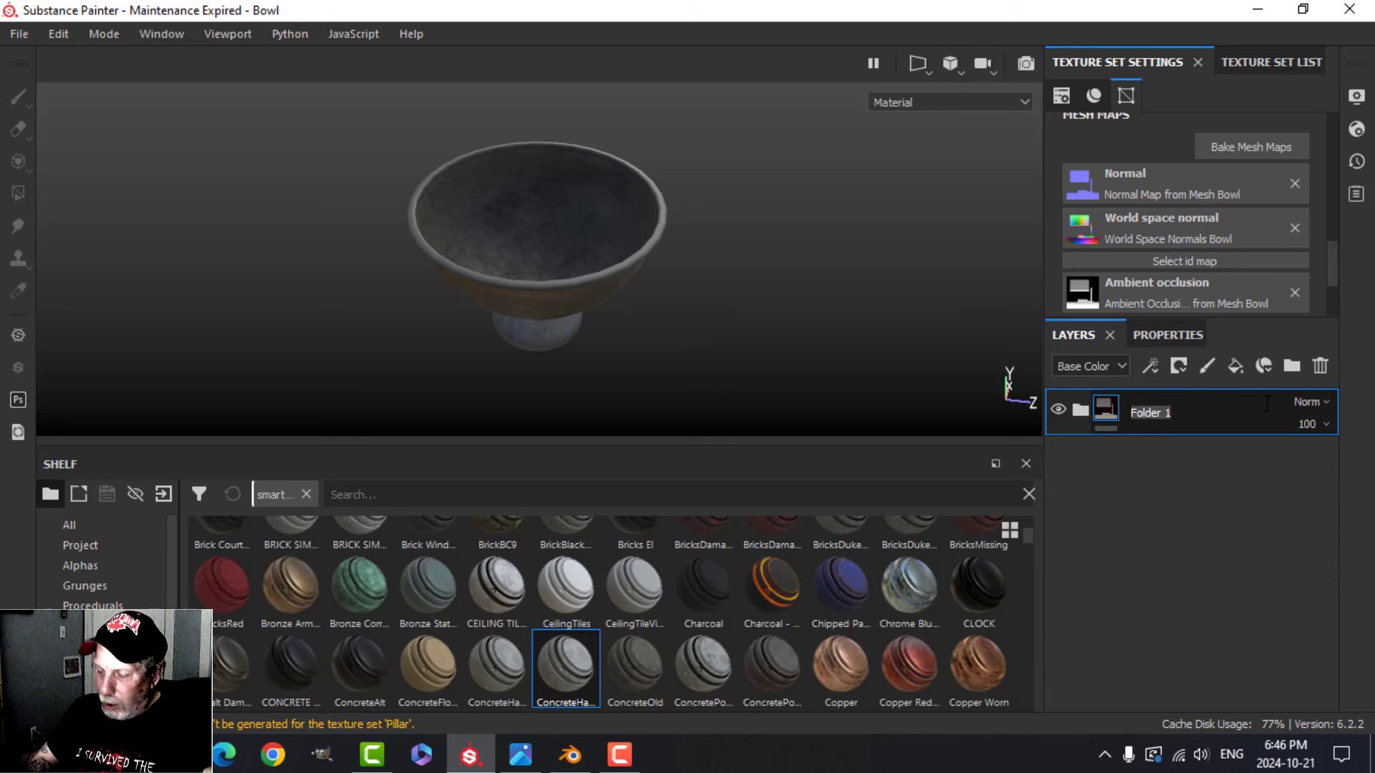
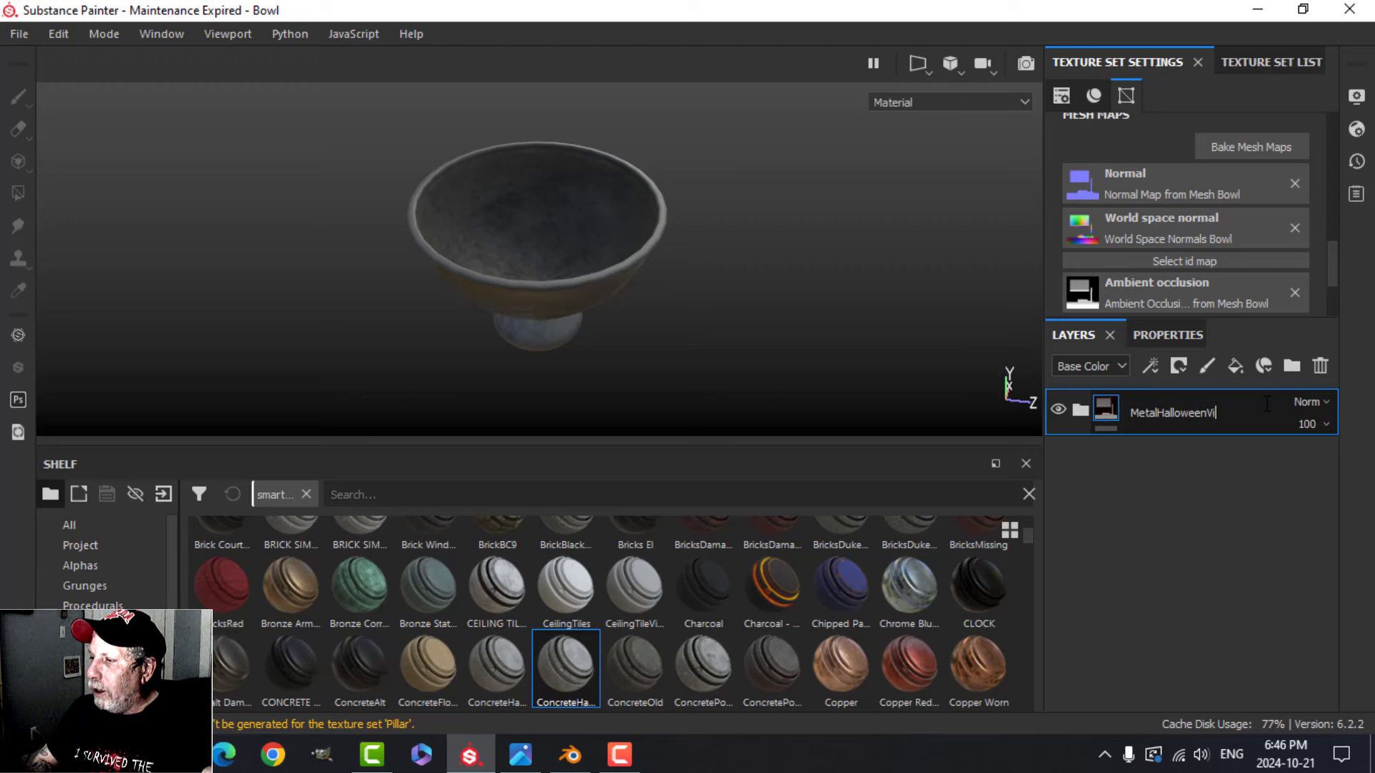
text(MetalHalloweenVid)
key(Return)
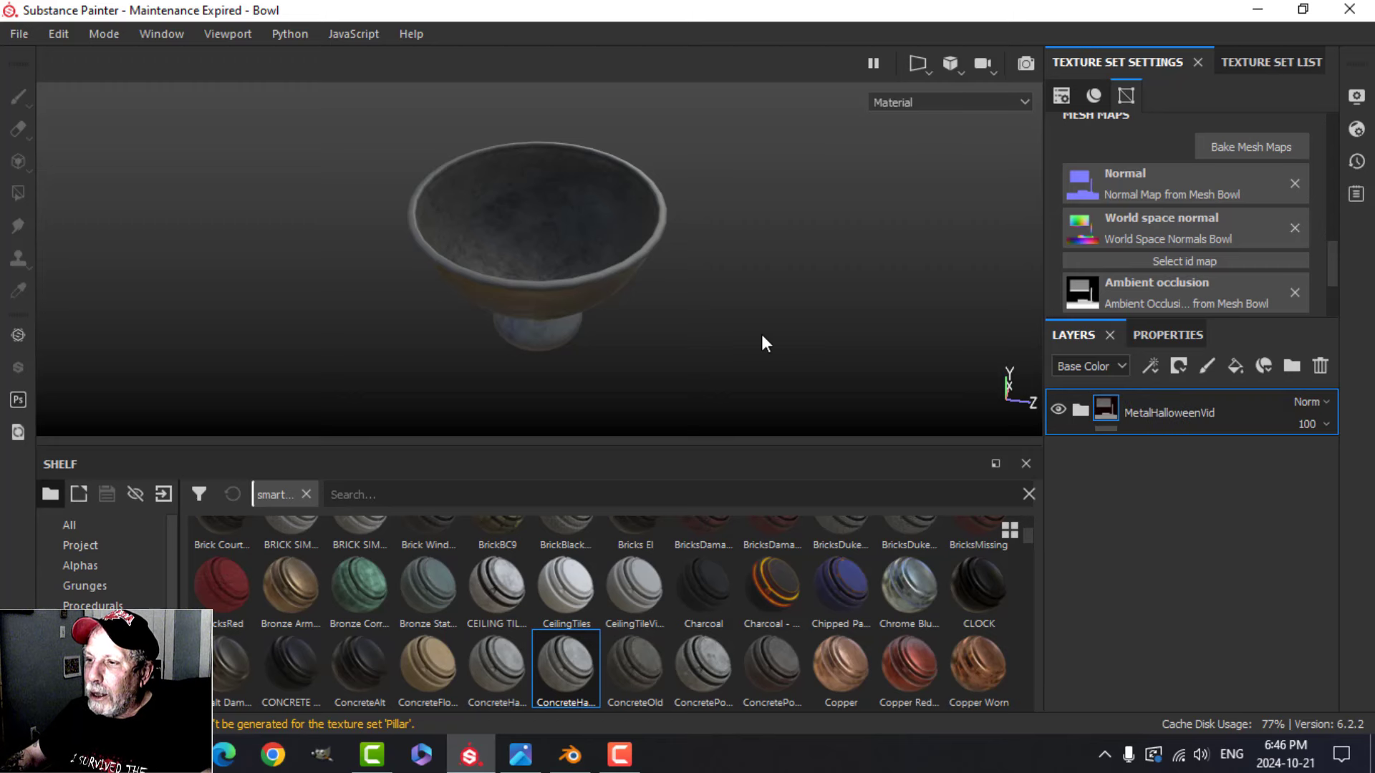
alt+drag(761, 342, 626, 286)
Step: Open the texture export settings for the Bowl texture set and choose the PBR Metallic Roughness ShortName output template
click(1282, 63)
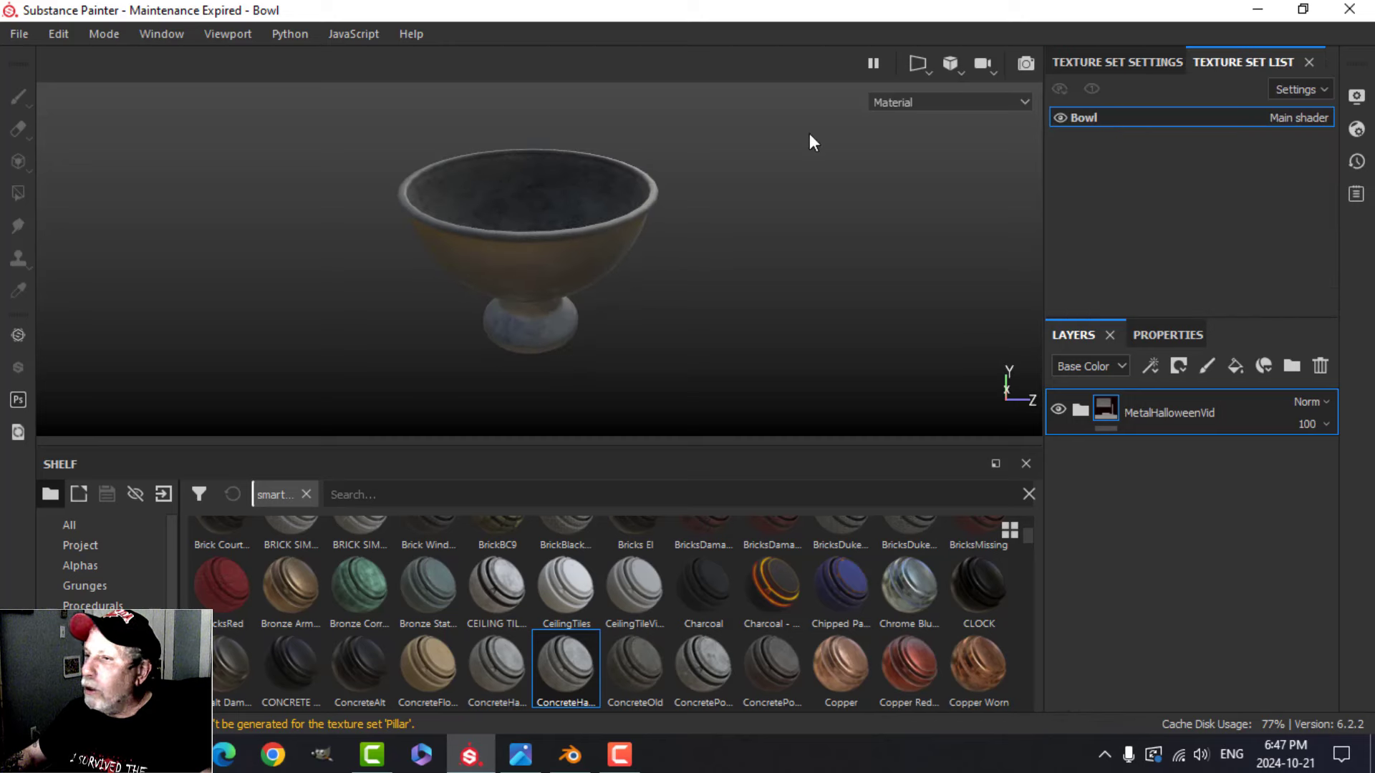
click(24, 28)
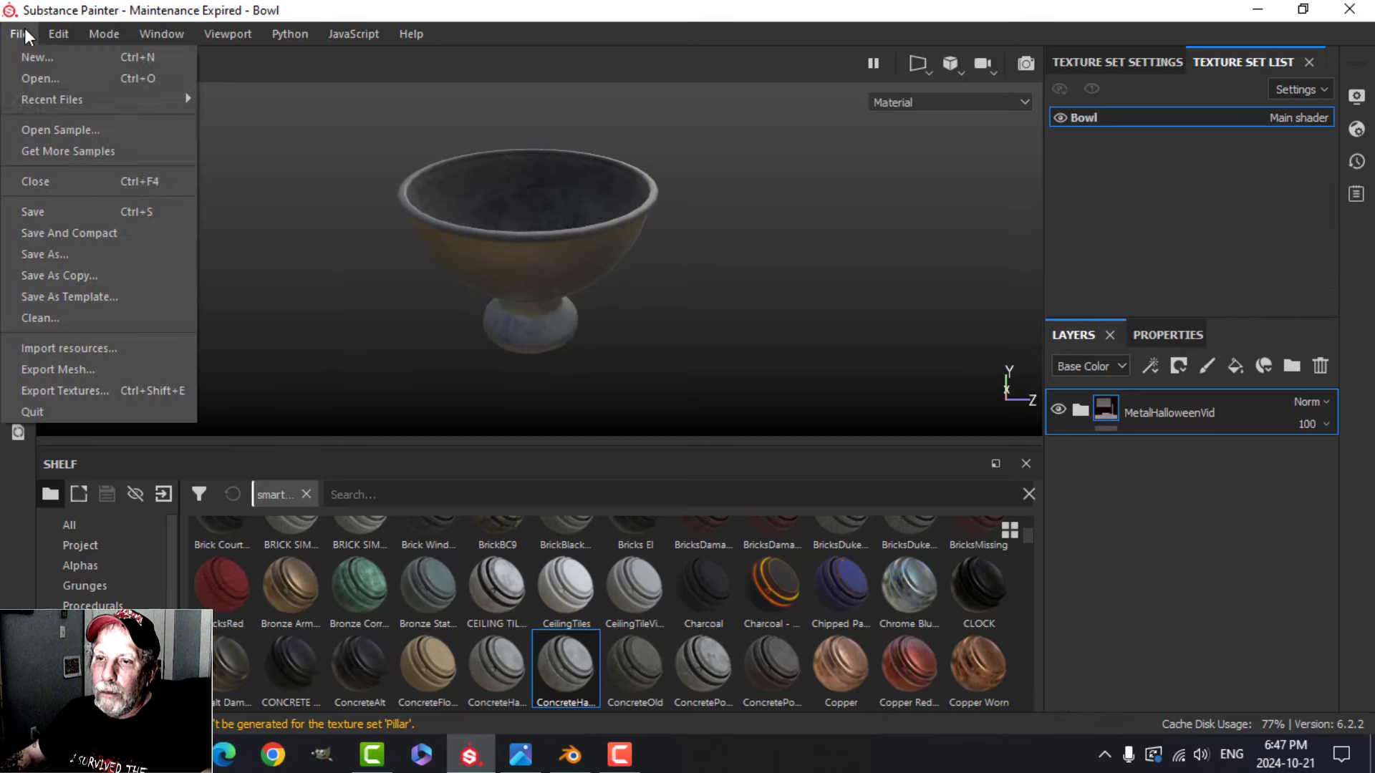
click(97, 388)
click(773, 174)
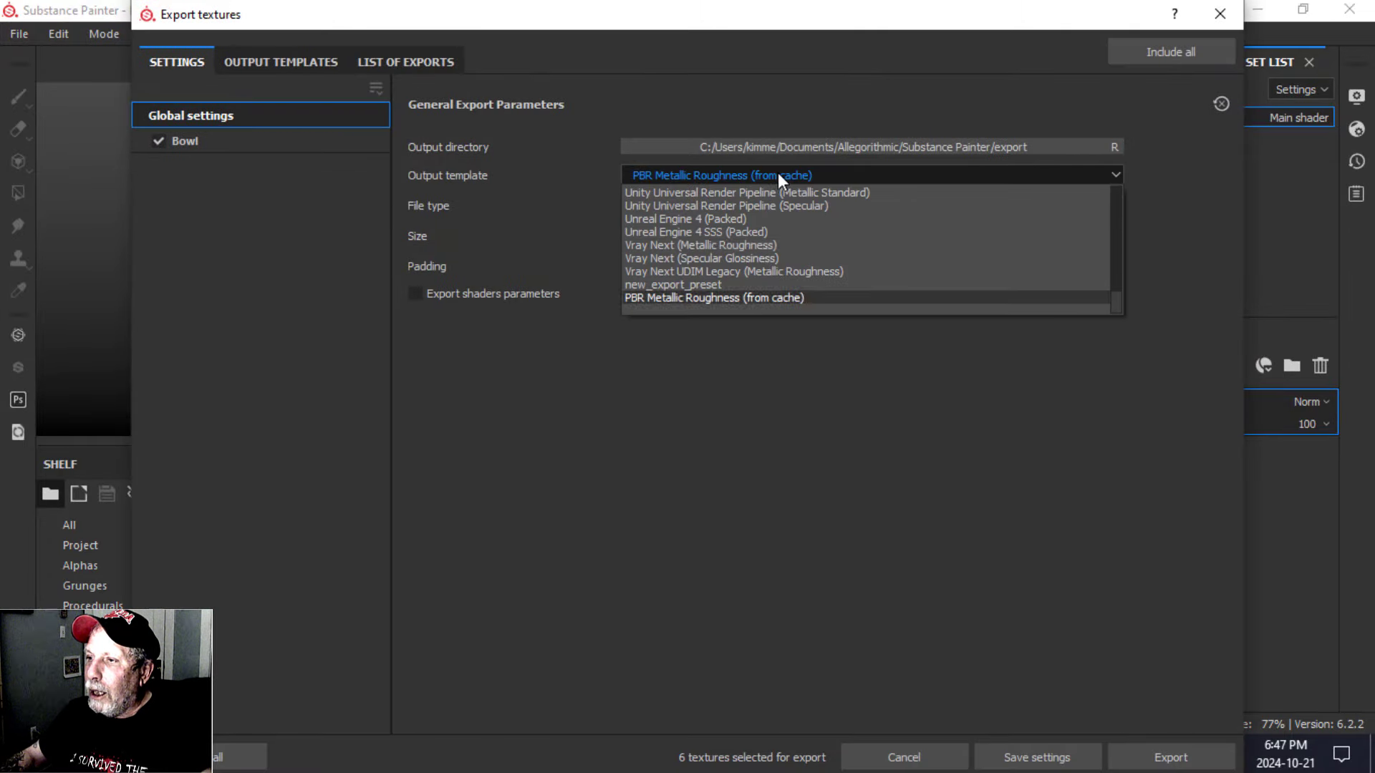
scroll(756, 247, up, 2)
scroll(754, 245, up, 2)
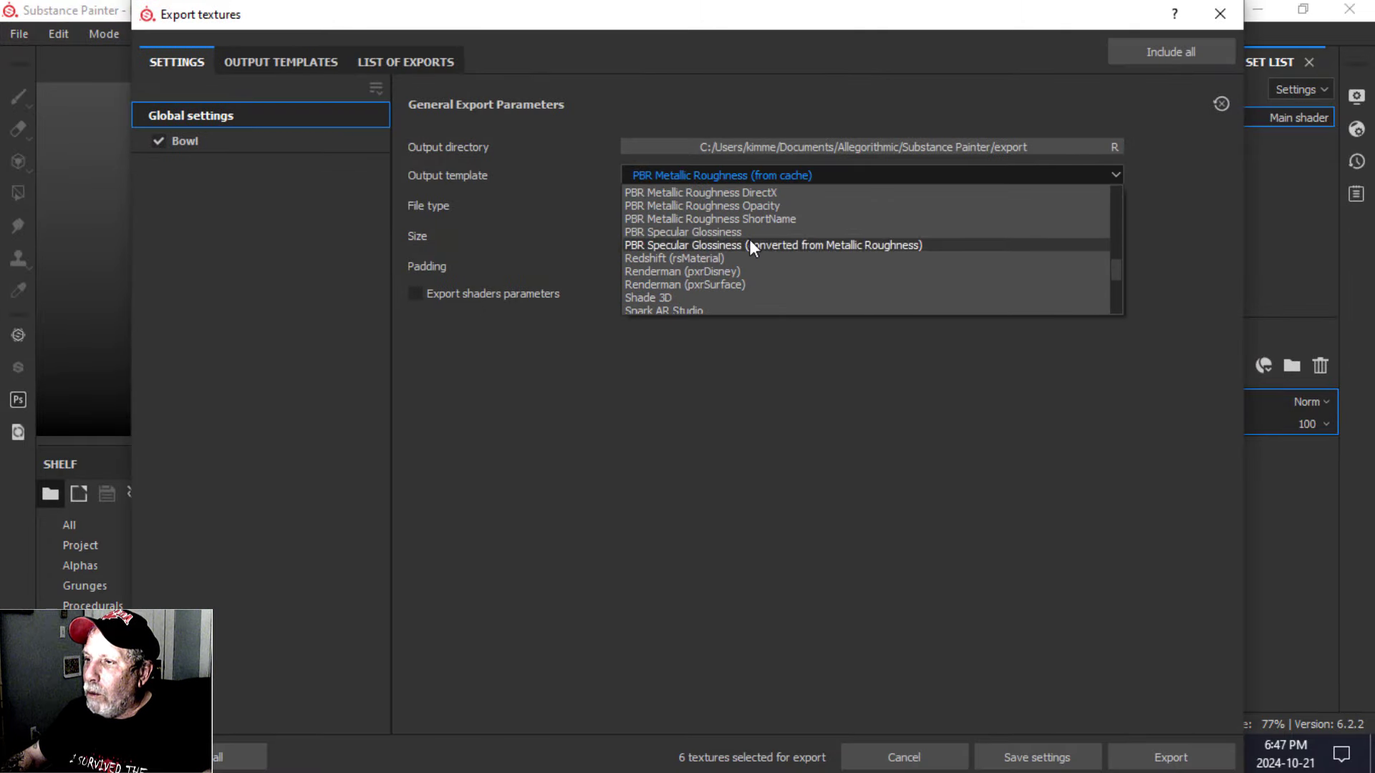
click(742, 218)
Step: Set the export's output directory to the TEXTURES HALLOWEEN VIDEO folder inside BLENDER
click(760, 146)
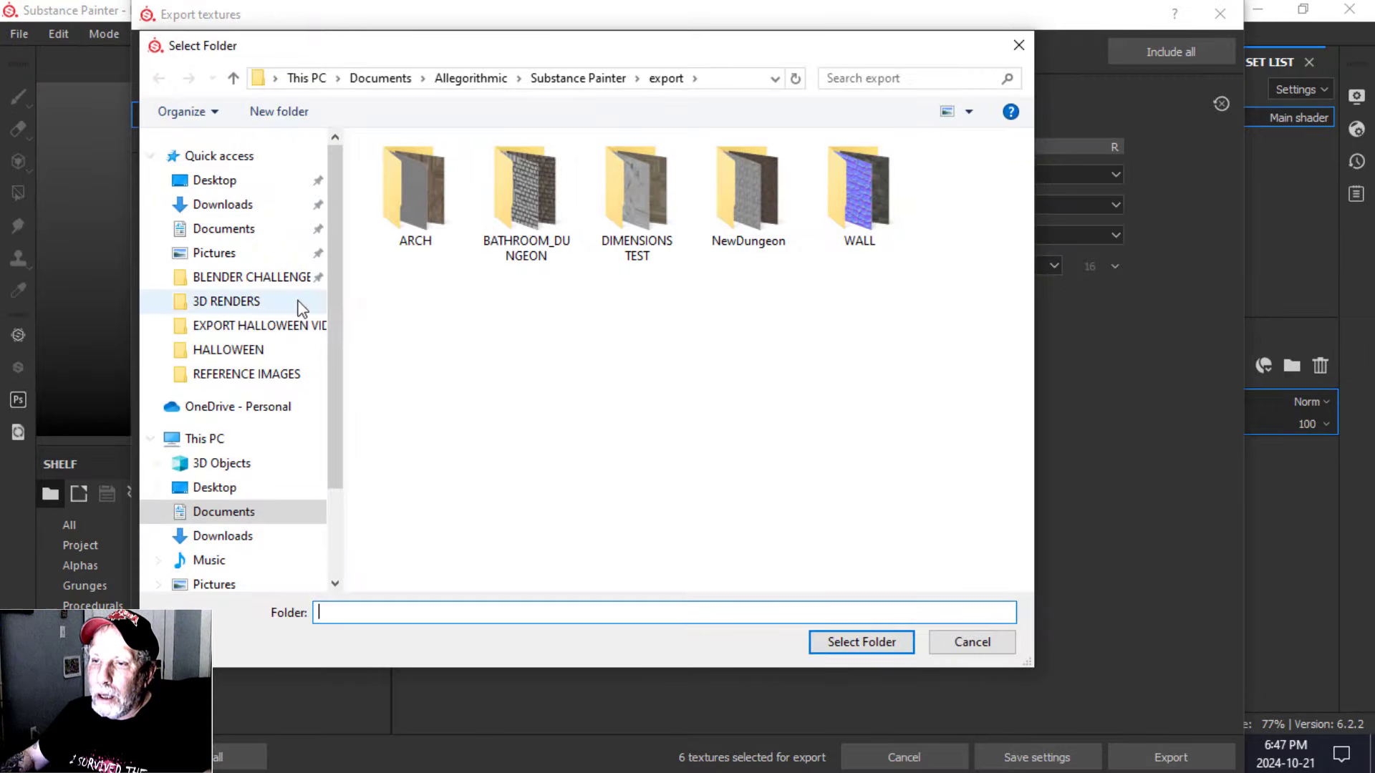
click(319, 325)
click(476, 81)
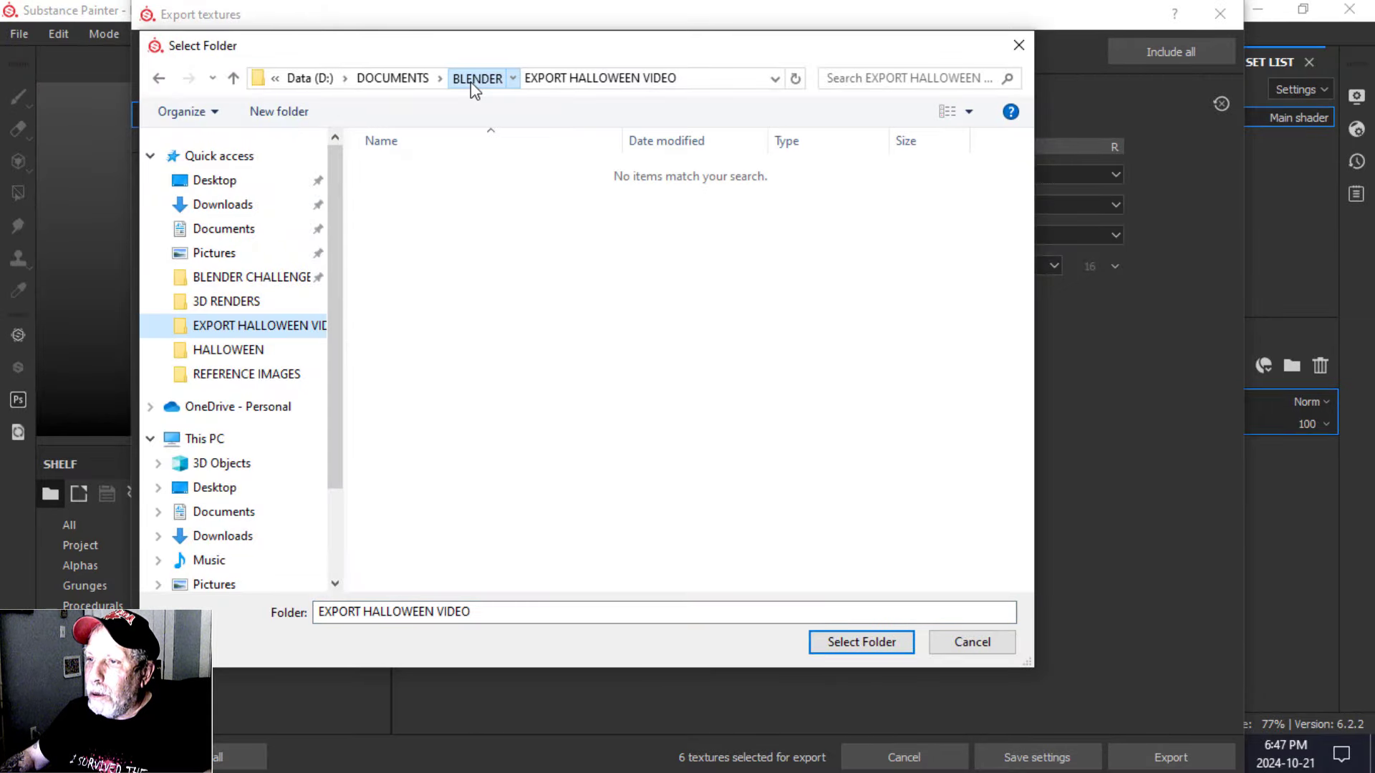
scroll(582, 496, down, 2)
click(414, 501)
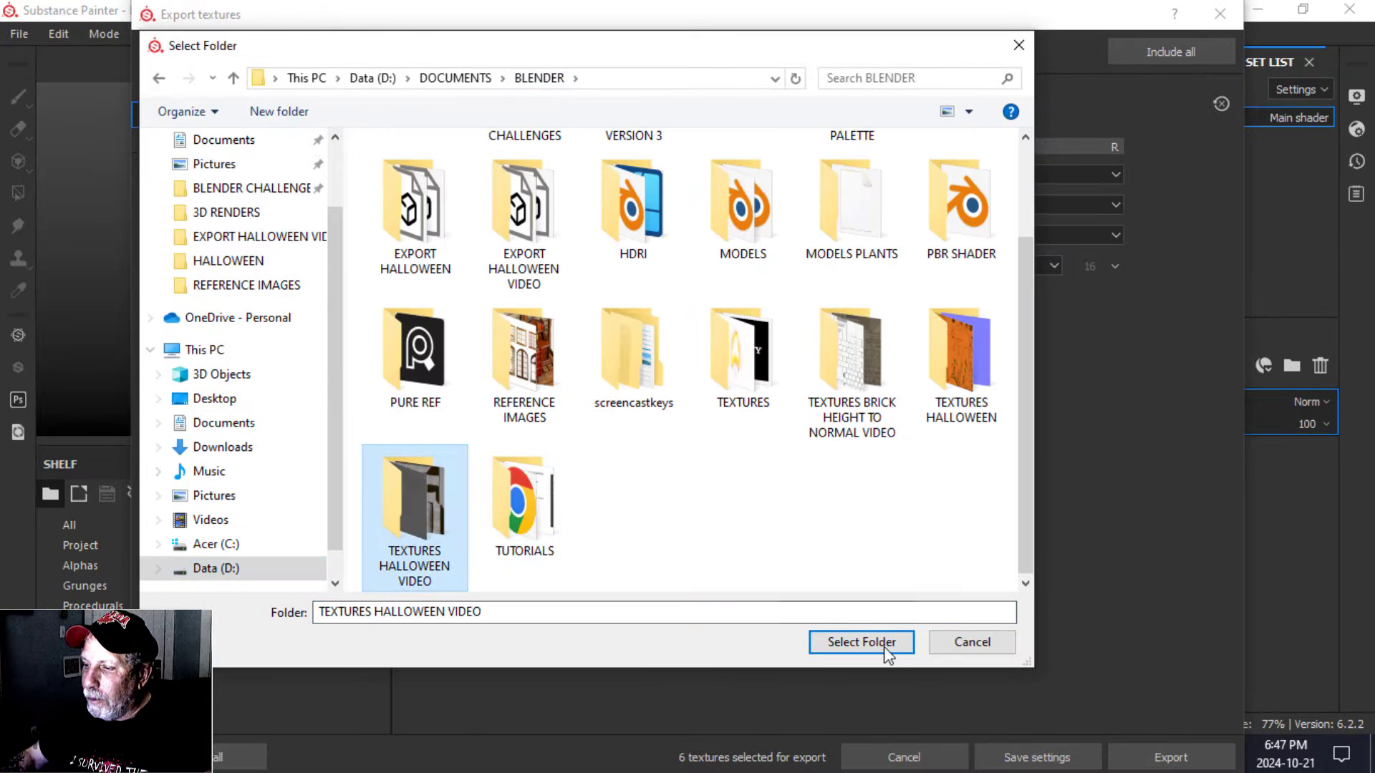
click(861, 642)
Step: Export the Bowl textures and close the export window
drag(654, 21, 466, 31)
click(973, 633)
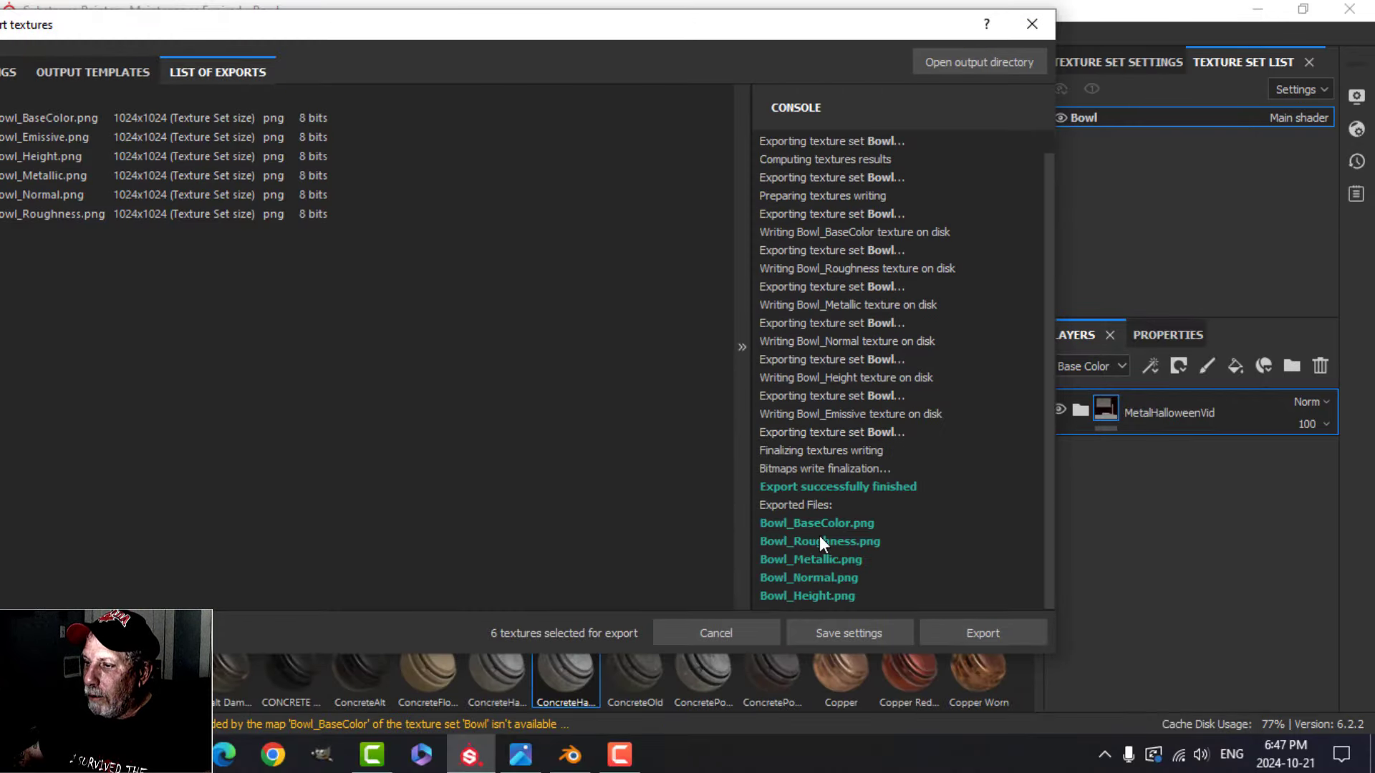
click(1032, 19)
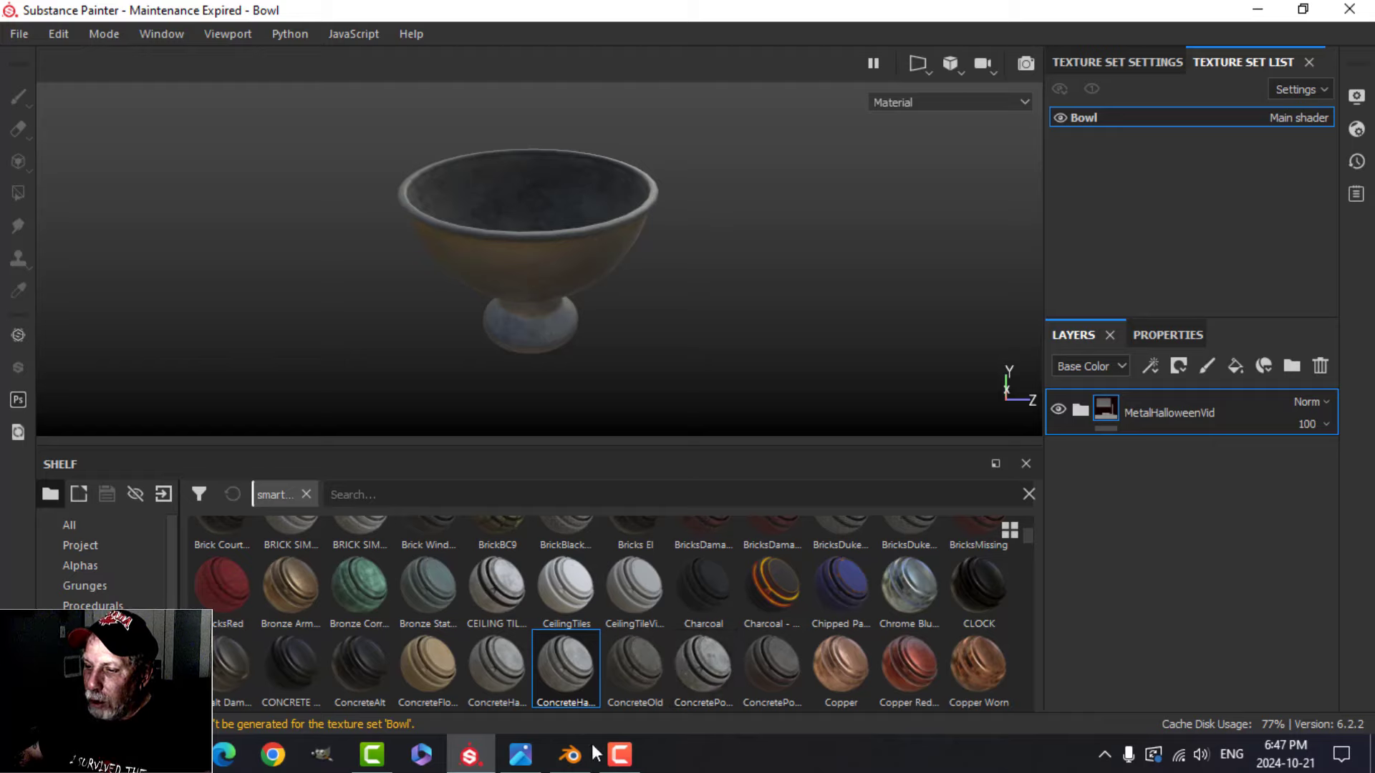
Step: Switch to Blender, open the Shading workspace and leave local view of the bowls
click(571, 755)
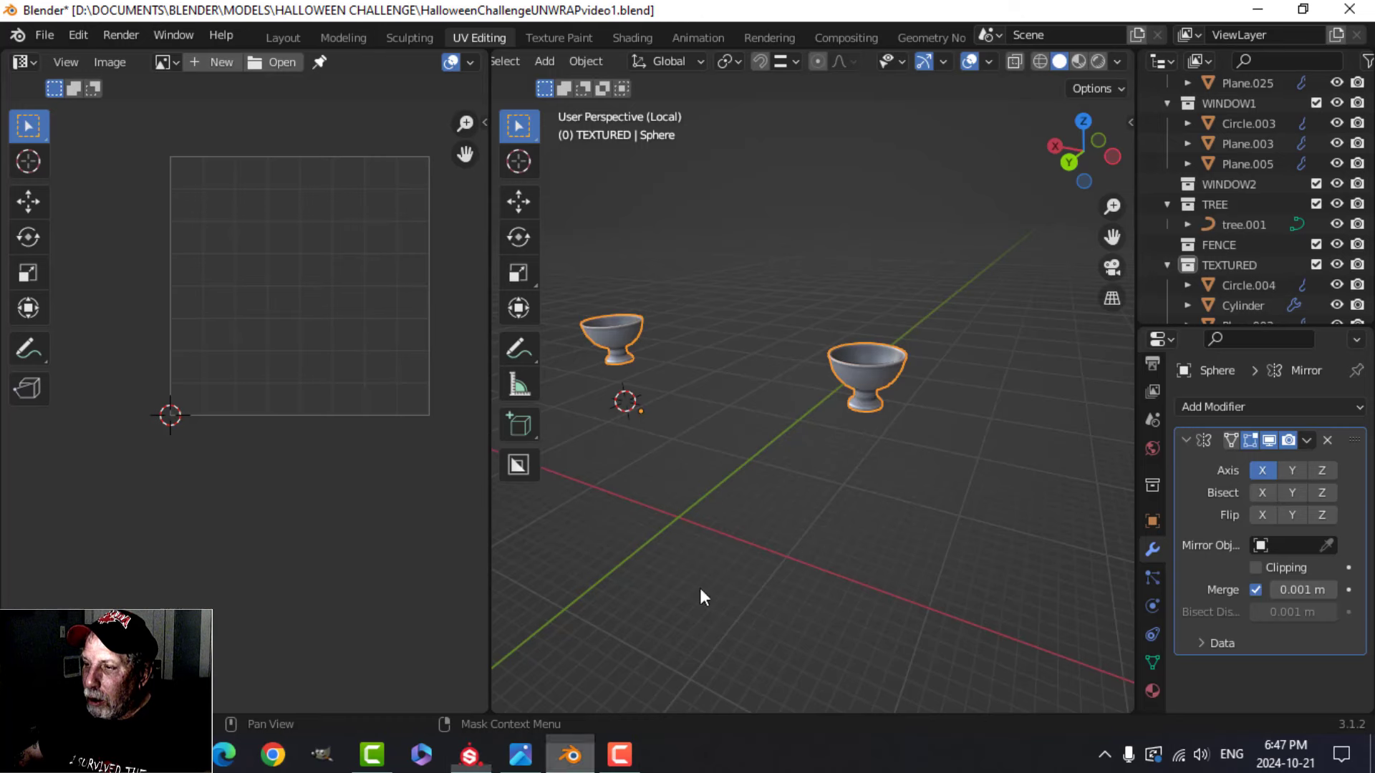
click(632, 37)
key(KP_Divide)
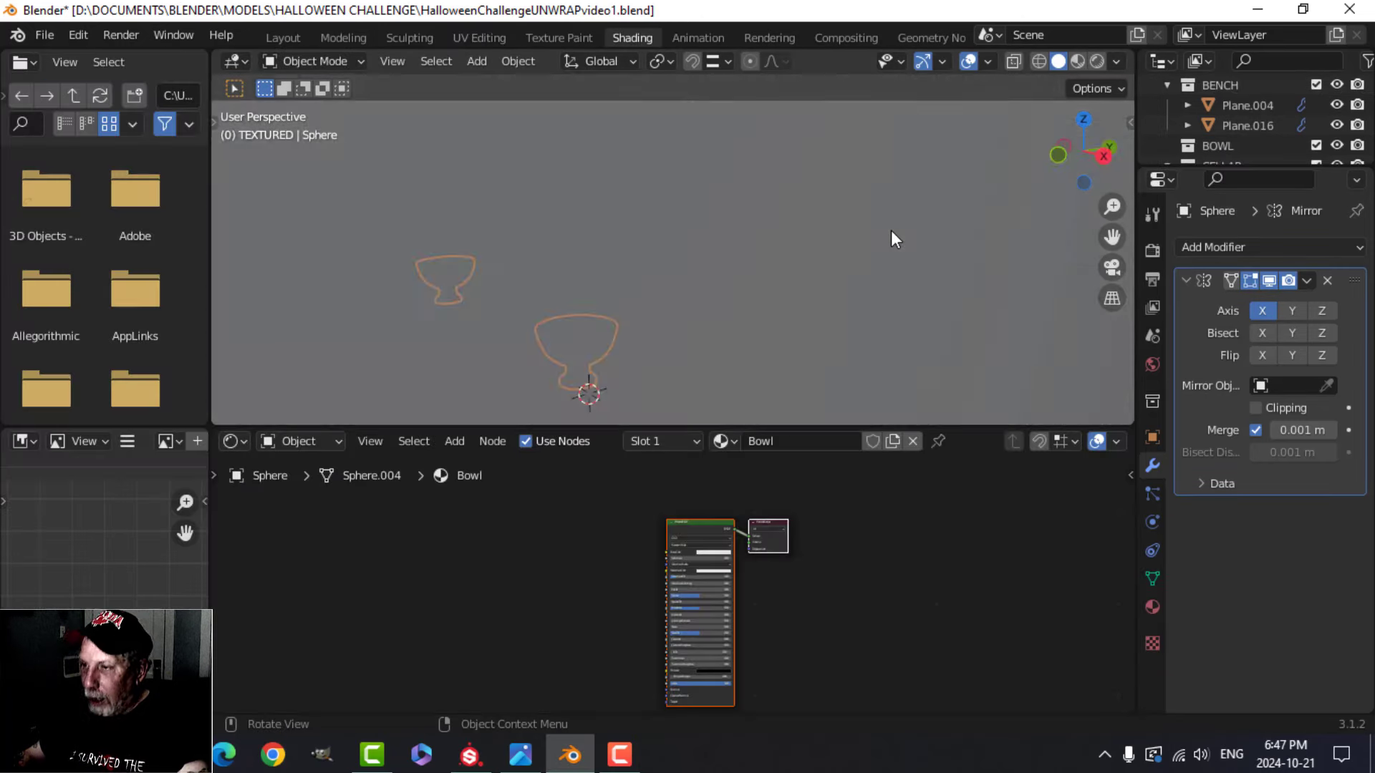
Step: Isolate the two bowls in local view, select the Bowl material's shader node and switch the viewport to Material Preview shading
key(KP_Divide)
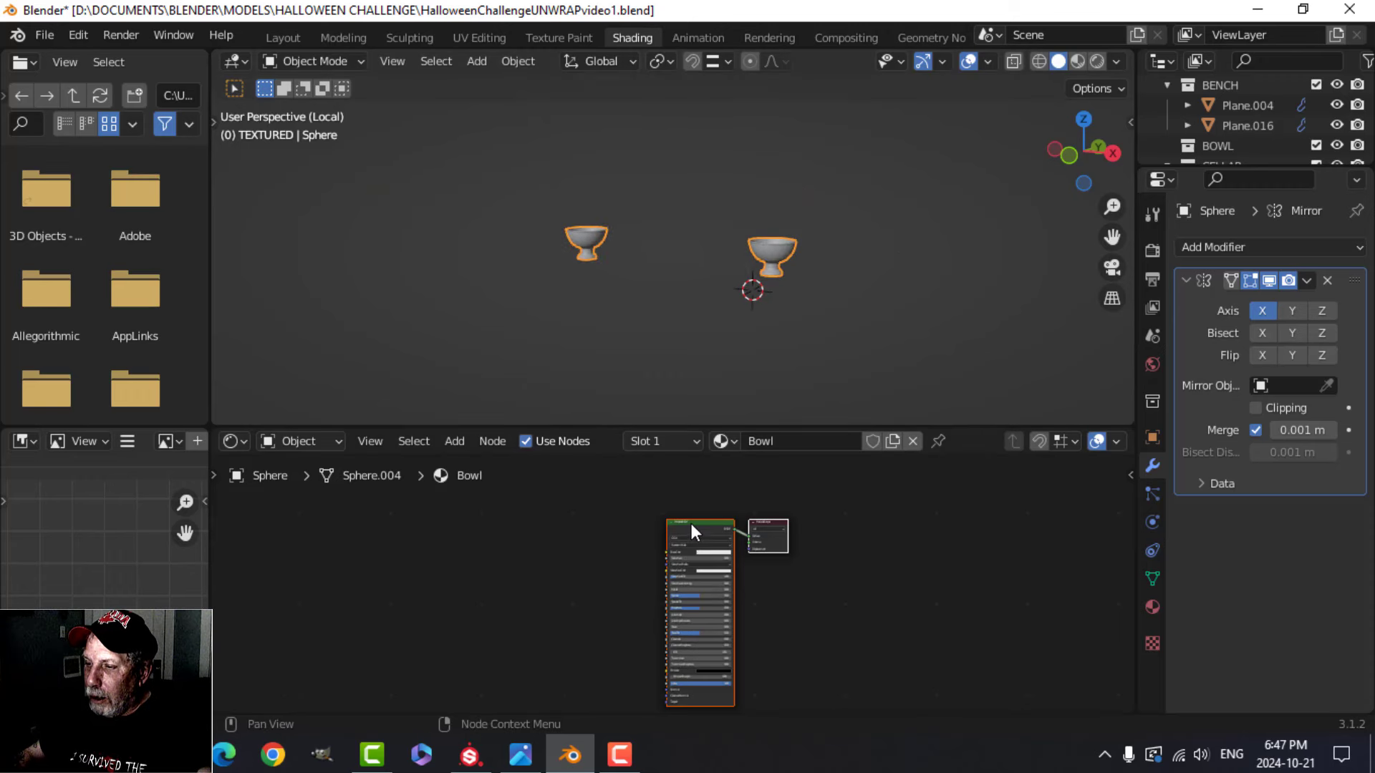
click(691, 523)
click(1080, 64)
scroll(878, 252, up, 3)
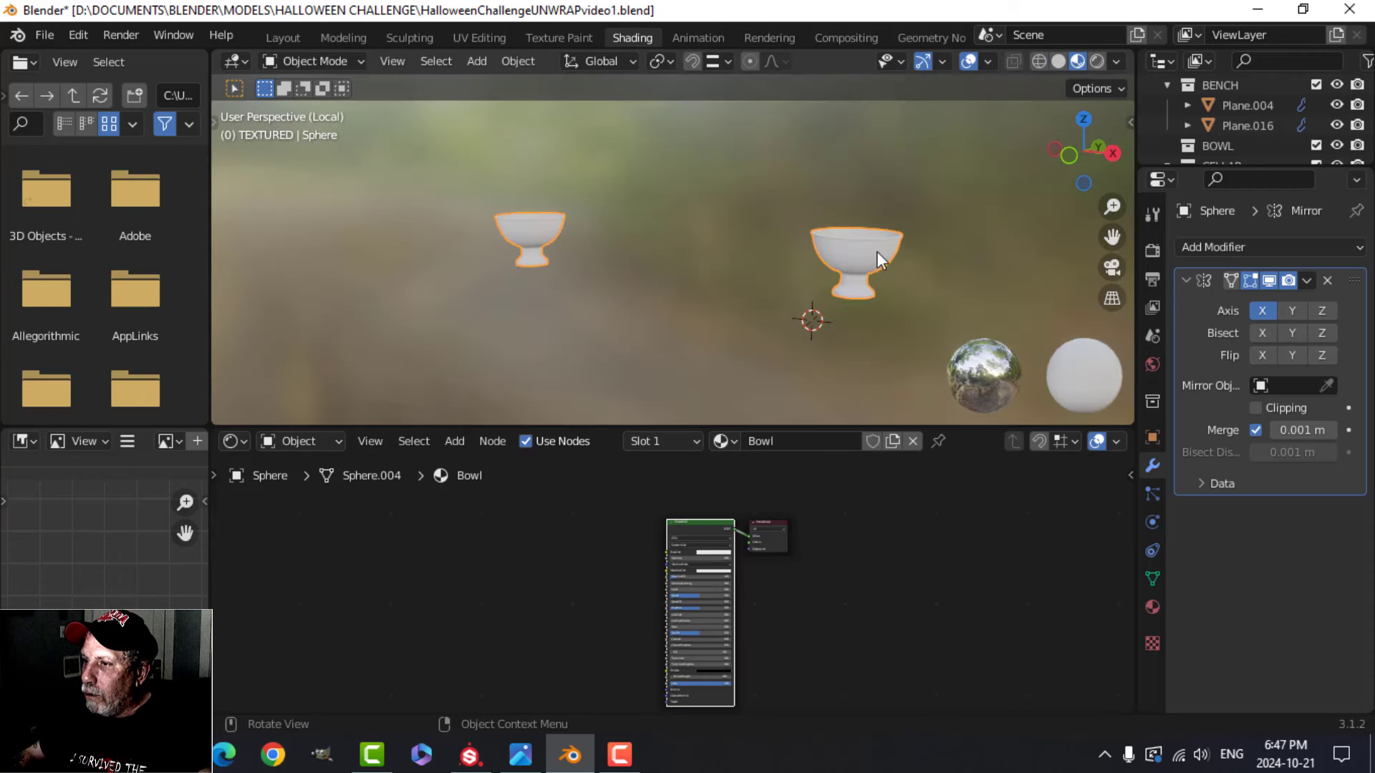
mouse_move(878, 252)
middle_down()
mouse_move(810, 259)
mouse_move(741, 319)
middle_up()
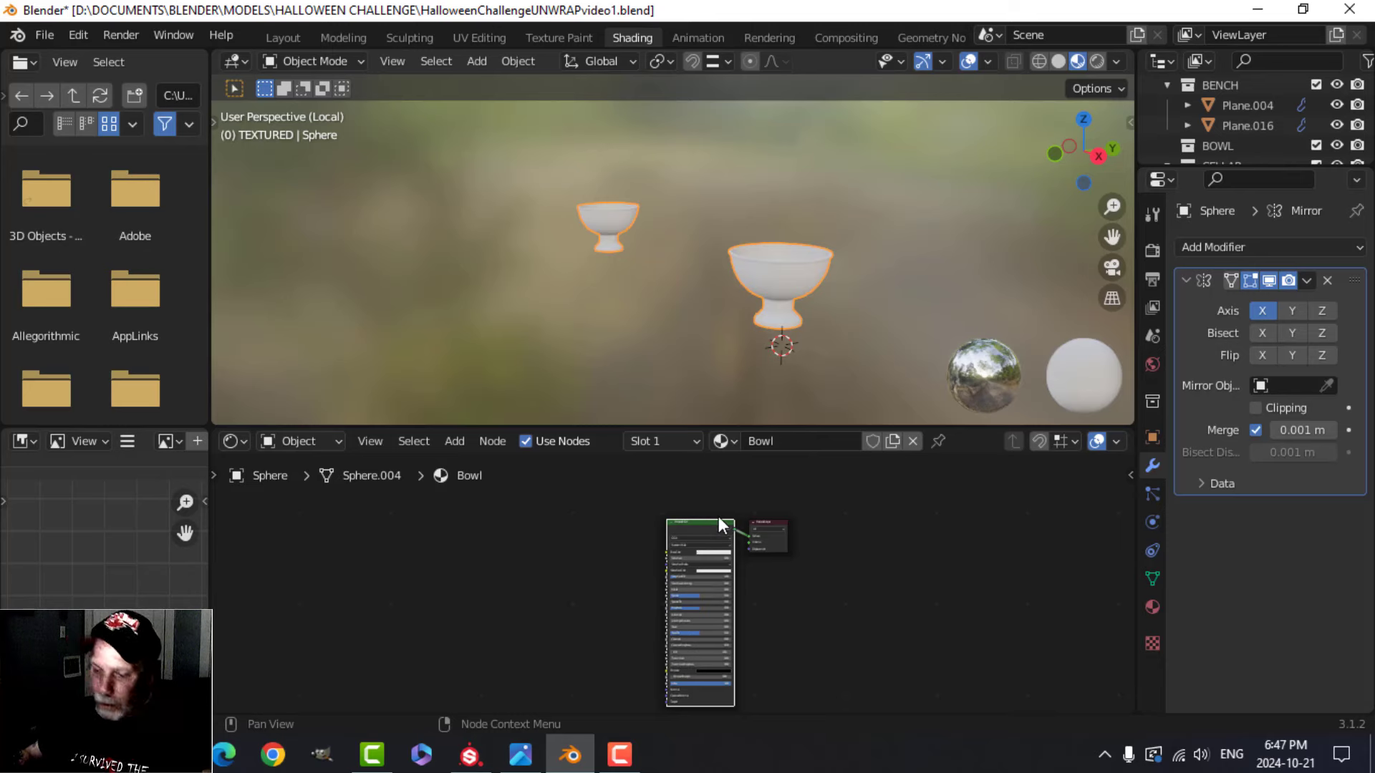
Step: Load the five exported Bowl textures, from Bowl_BaseColor.png to Bowl_Roughness.png, into the Bowl material with Principled Texture Setup
key(ctrl+shift+t)
click(483, 155)
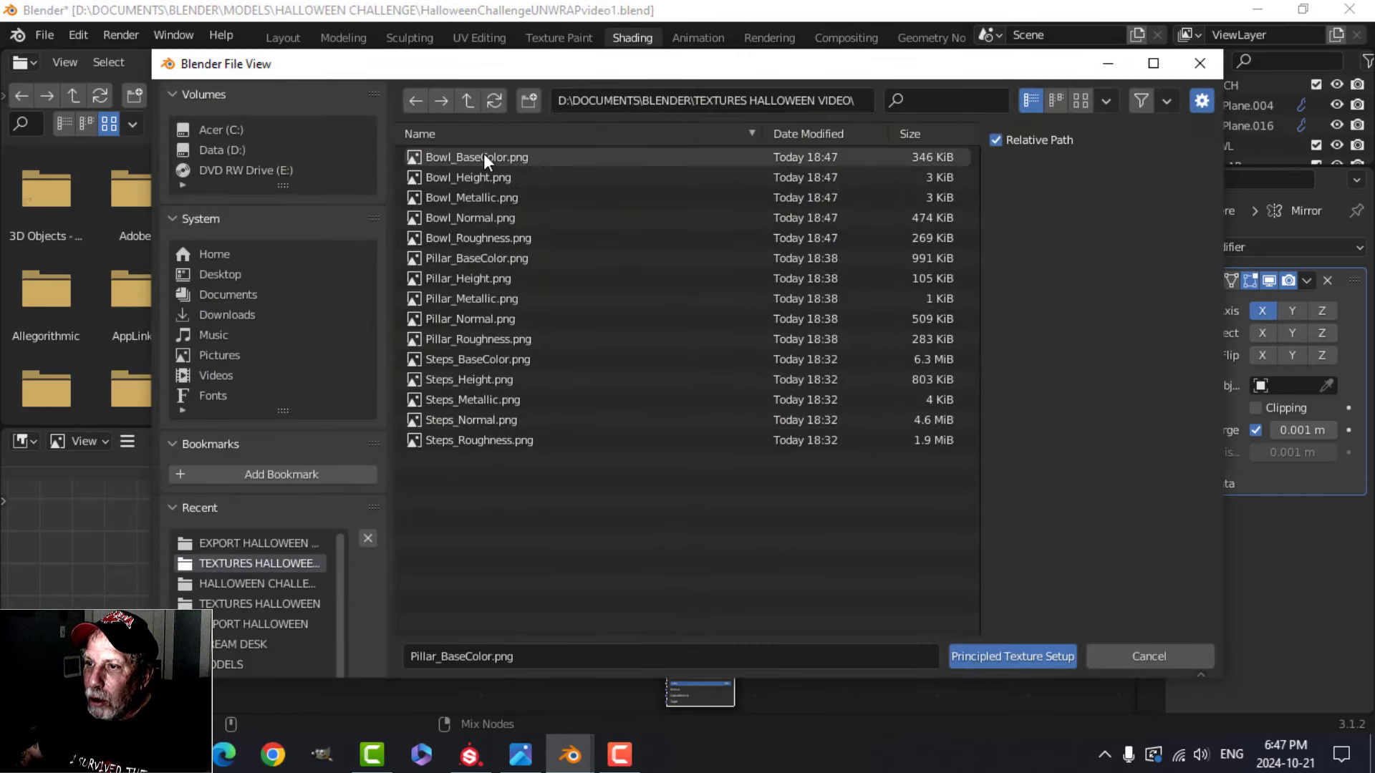
shift+click(476, 238)
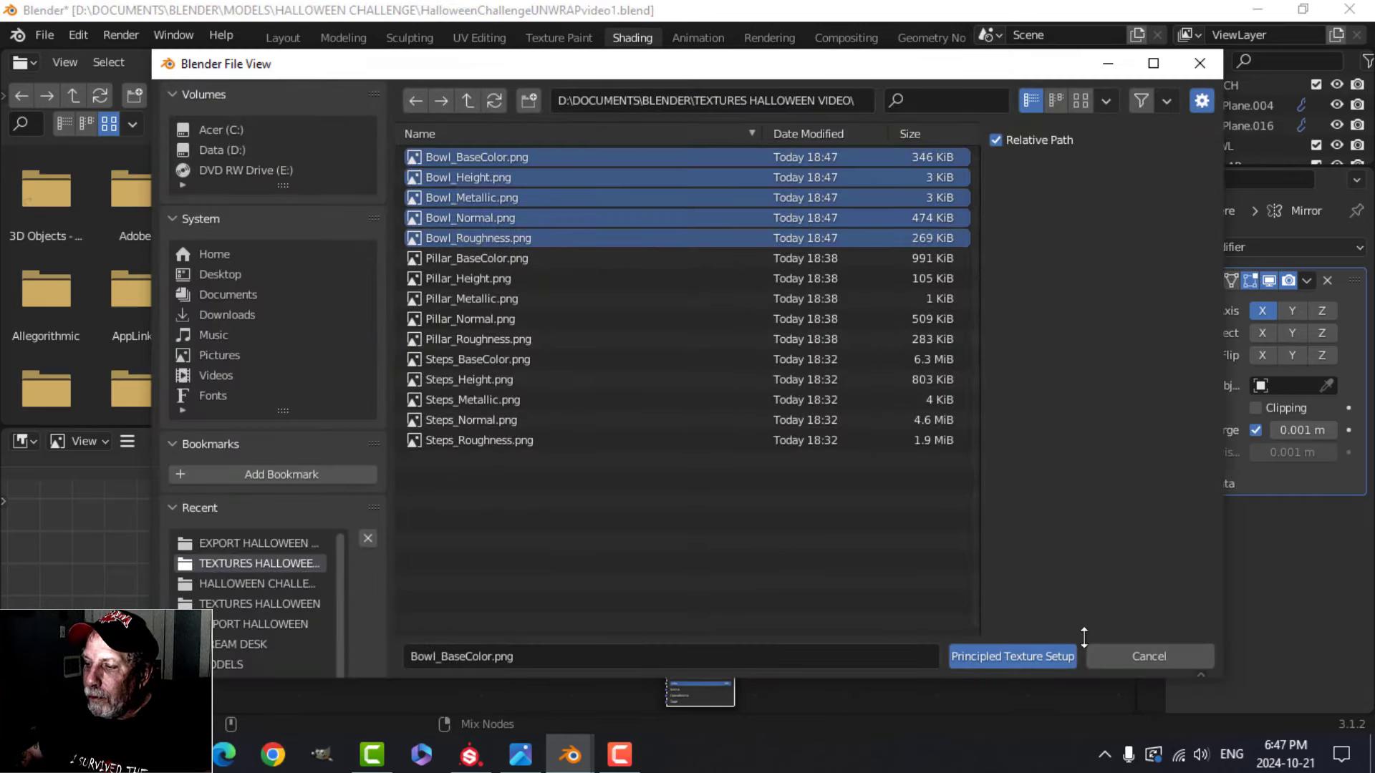
click(1043, 656)
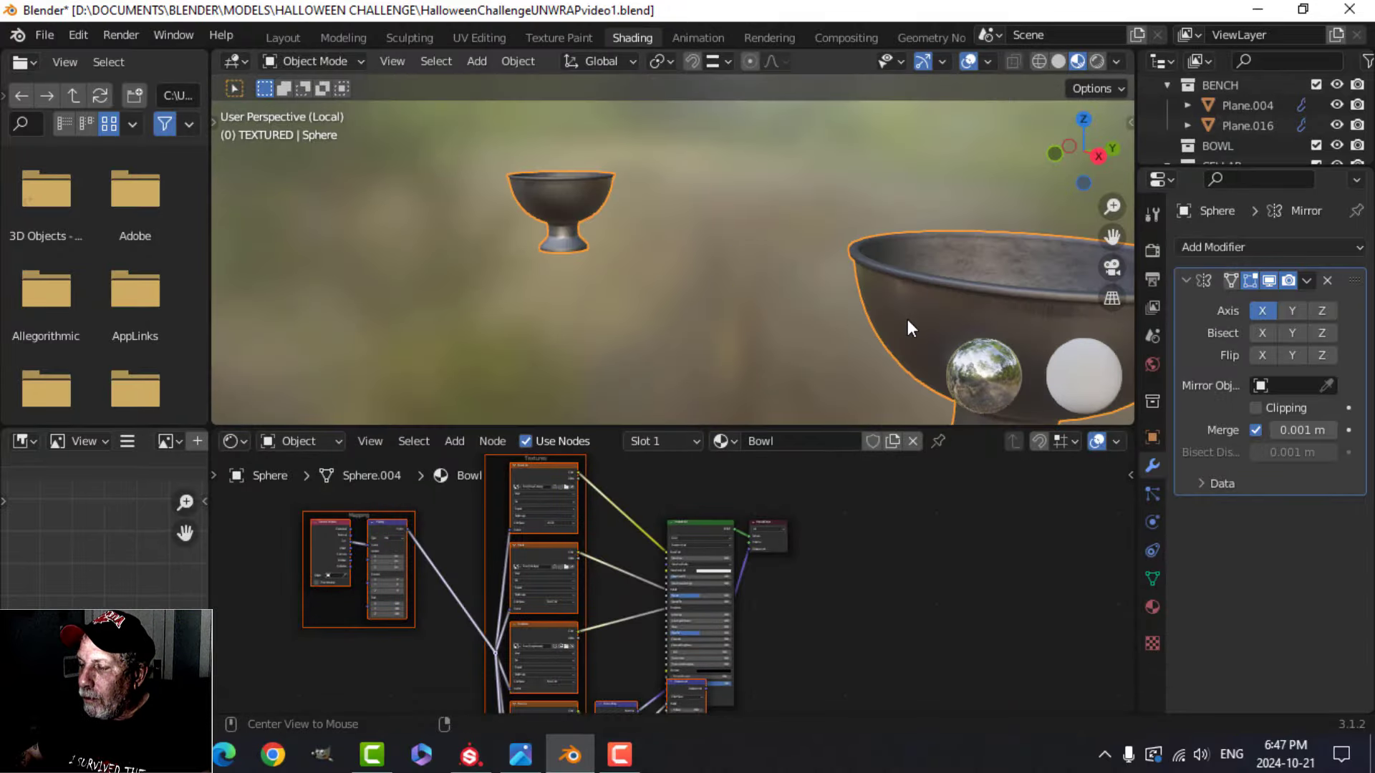
Step: Deselect the bowls and examine their metal texture up close, including beside the steps in the Layout workspace
key(alt+a)
shift+middle_drag(908, 319, 682, 253)
scroll(746, 247, down, 3)
scroll(699, 260, up, 2)
scroll(775, 272, down, 4)
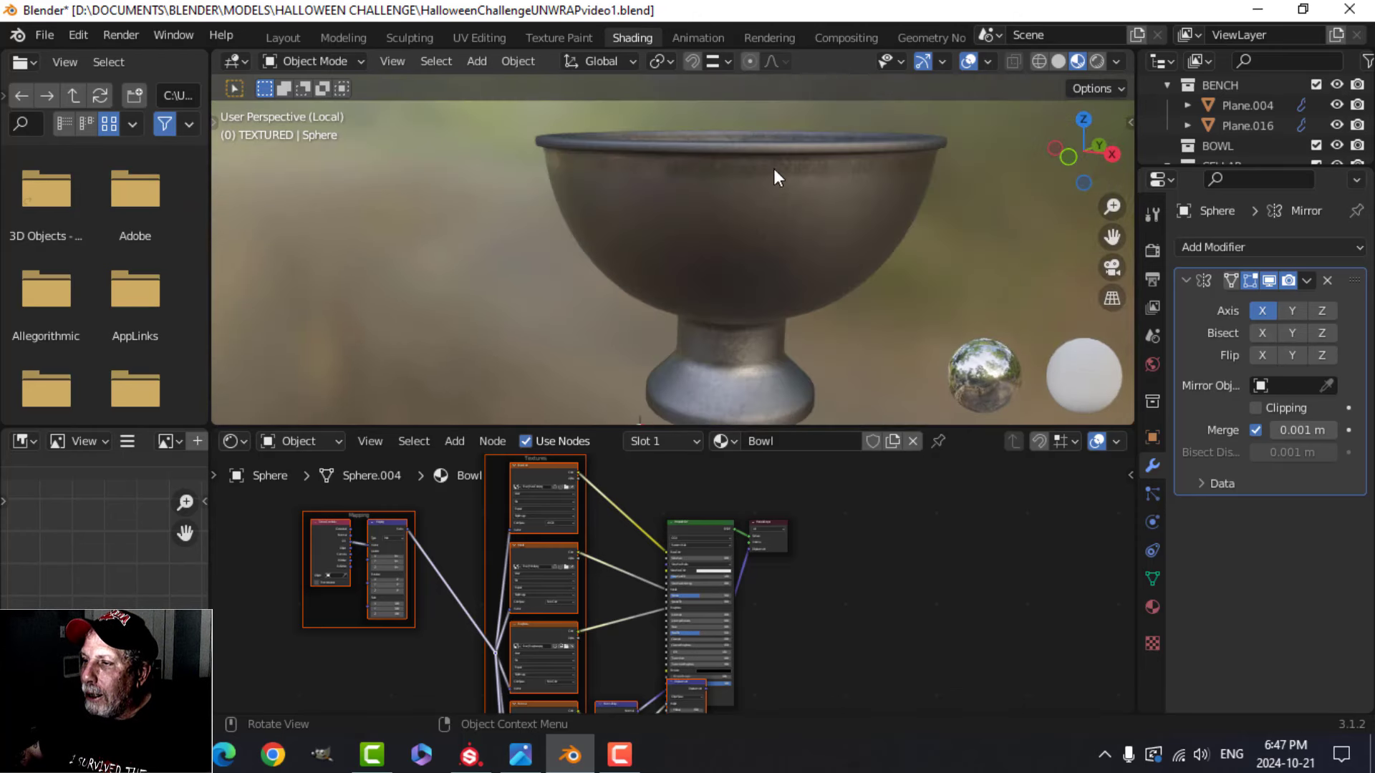
scroll(773, 169, down, 5)
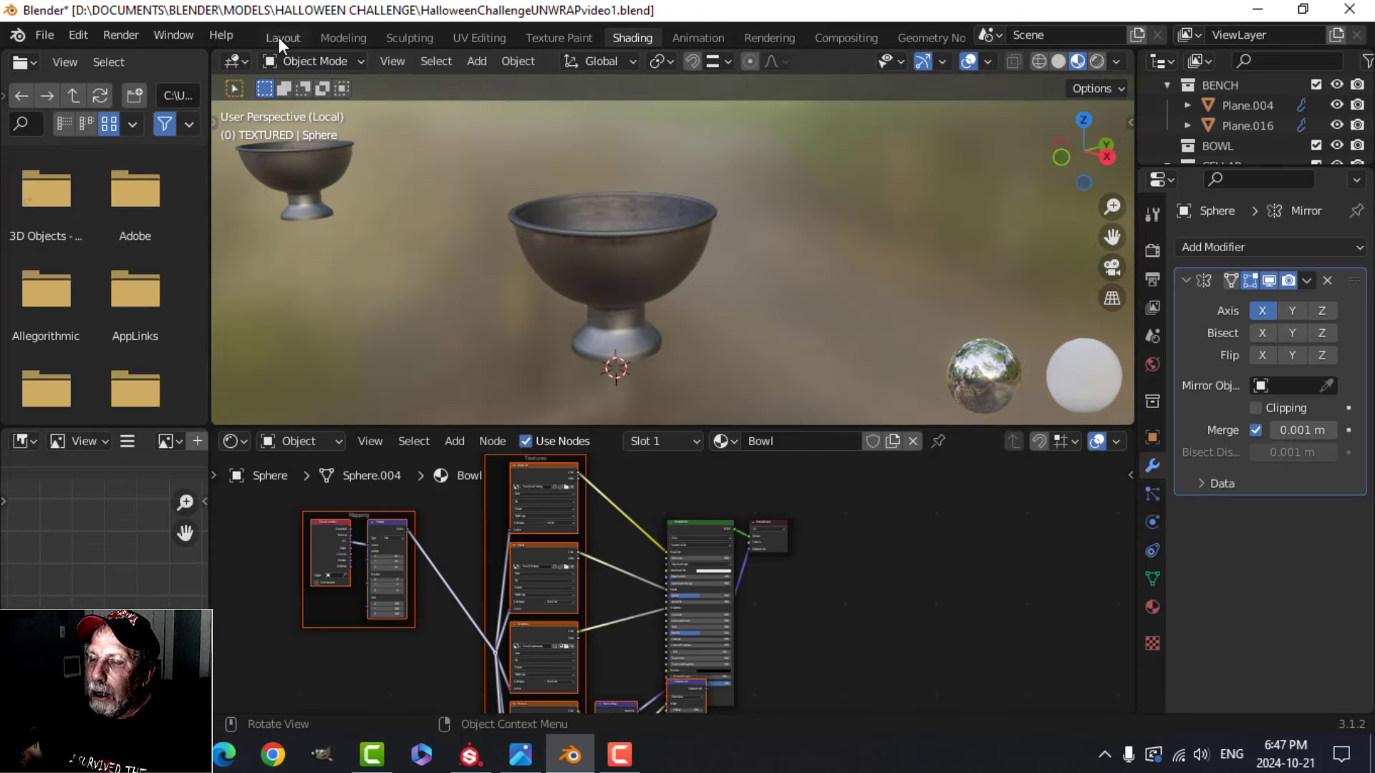
click(281, 38)
middle_drag(724, 334, 626, 303)
scroll(734, 311, up, 2)
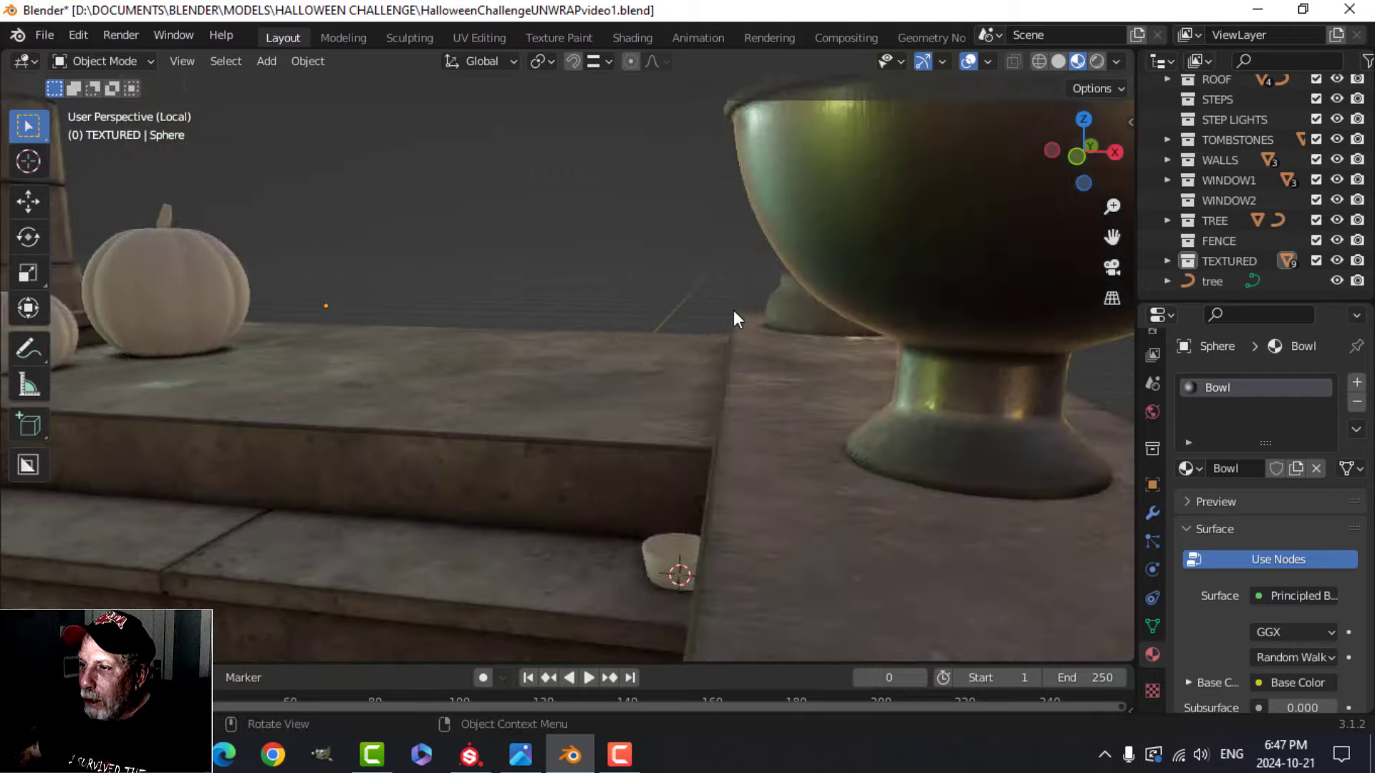
shift+middle_drag(733, 310, 686, 334)
scroll(616, 307, down, 2)
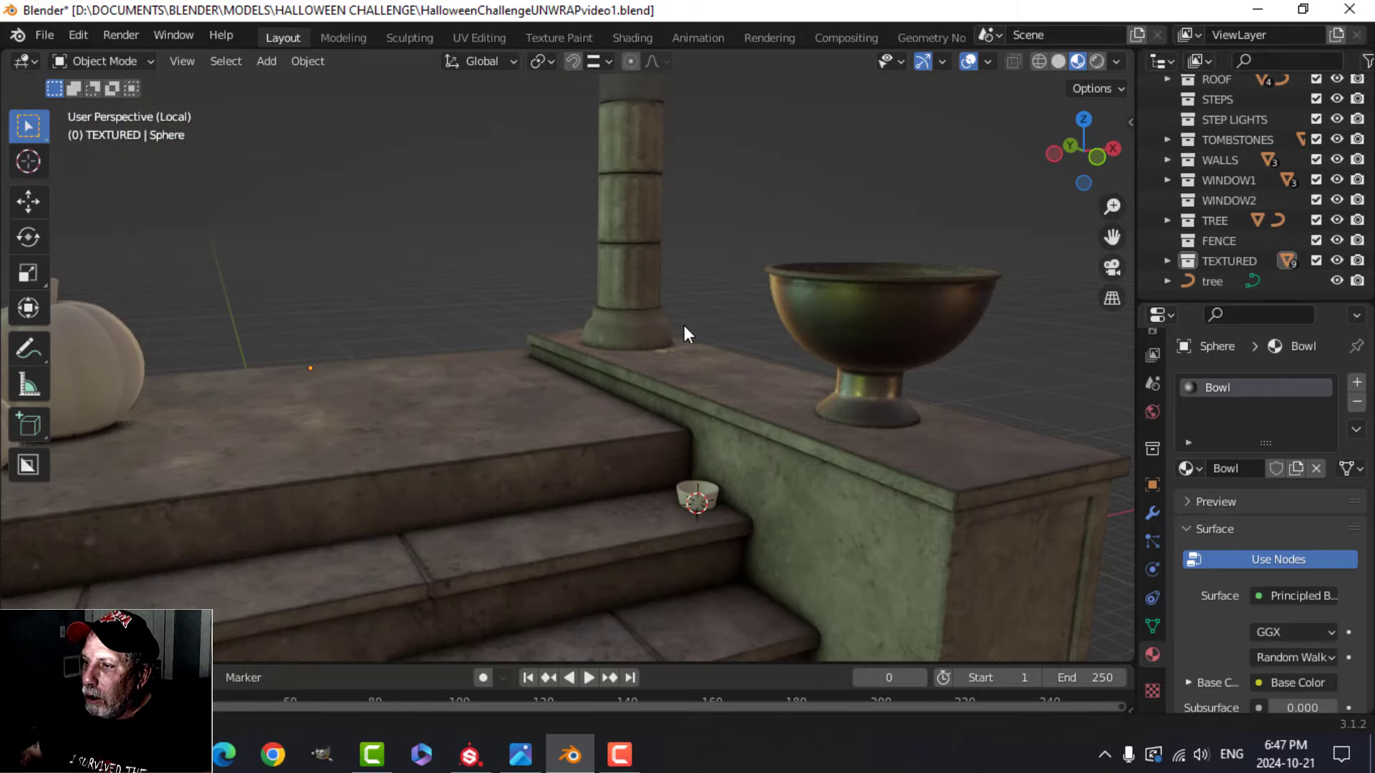
Step: Switch to Substance Painter and examine the bowl's rim, body and foot from several angles
click(470, 754)
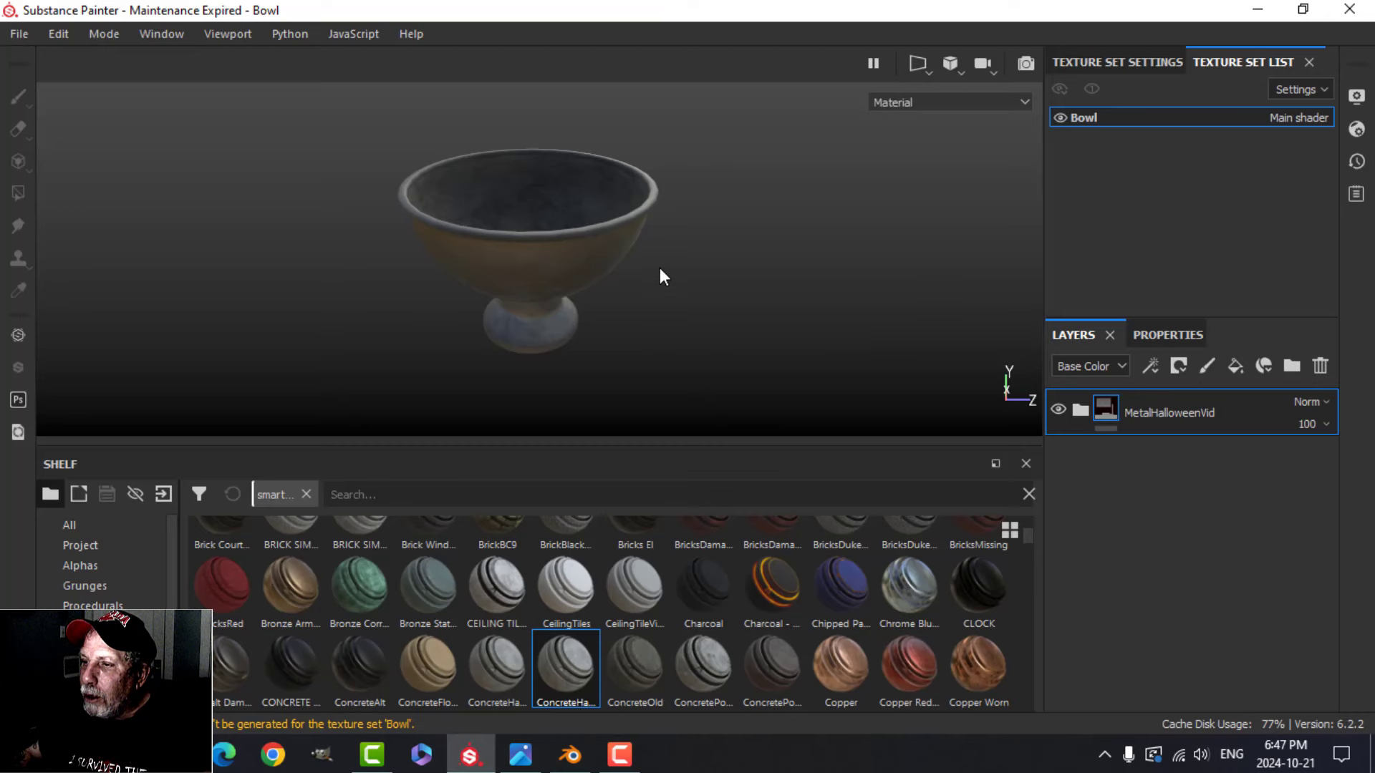
alt+drag(660, 269, 671, 236)
alt+drag(656, 305, 648, 227)
scroll(677, 262, up, 4)
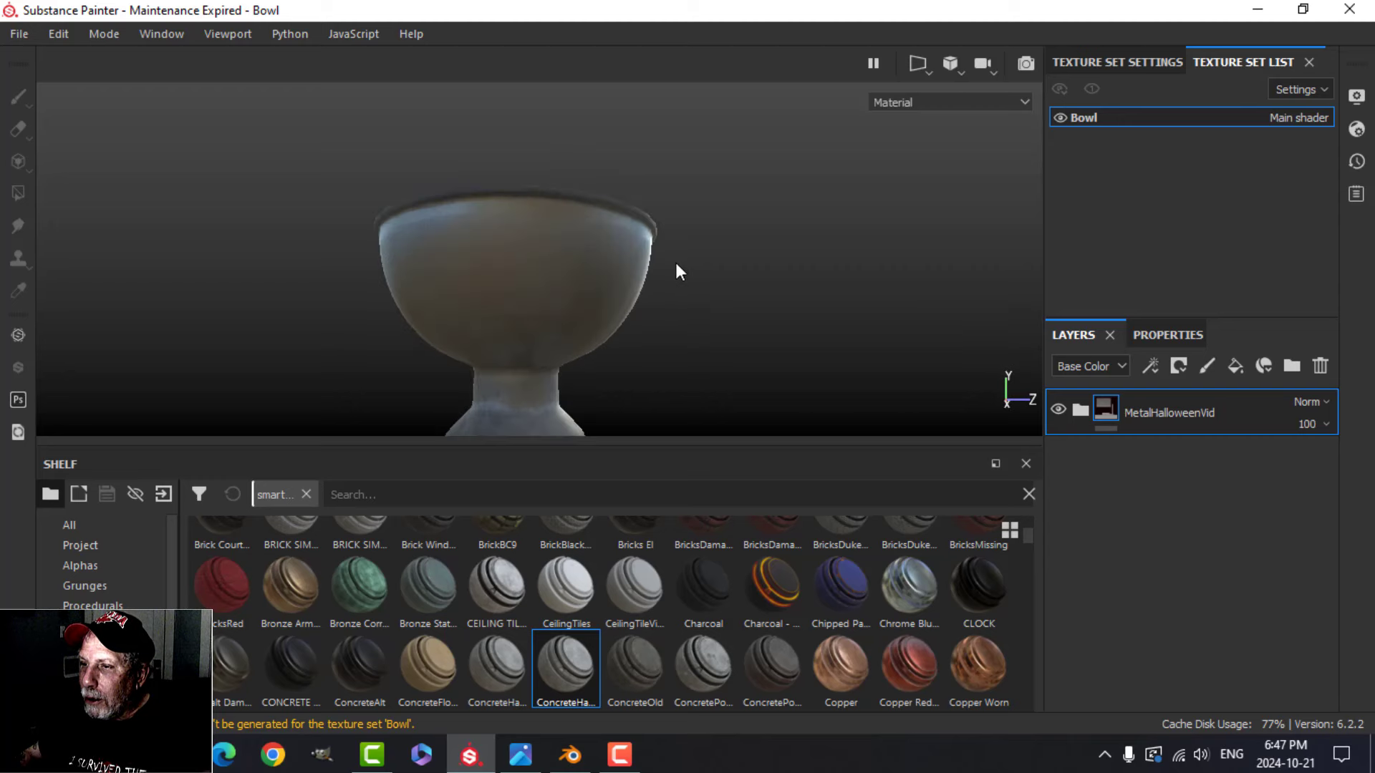
alt+middle_drag(679, 216, 694, 255)
scroll(659, 268, up, 3)
scroll(659, 268, up, 3)
alt+middle_drag(596, 316, 673, 294)
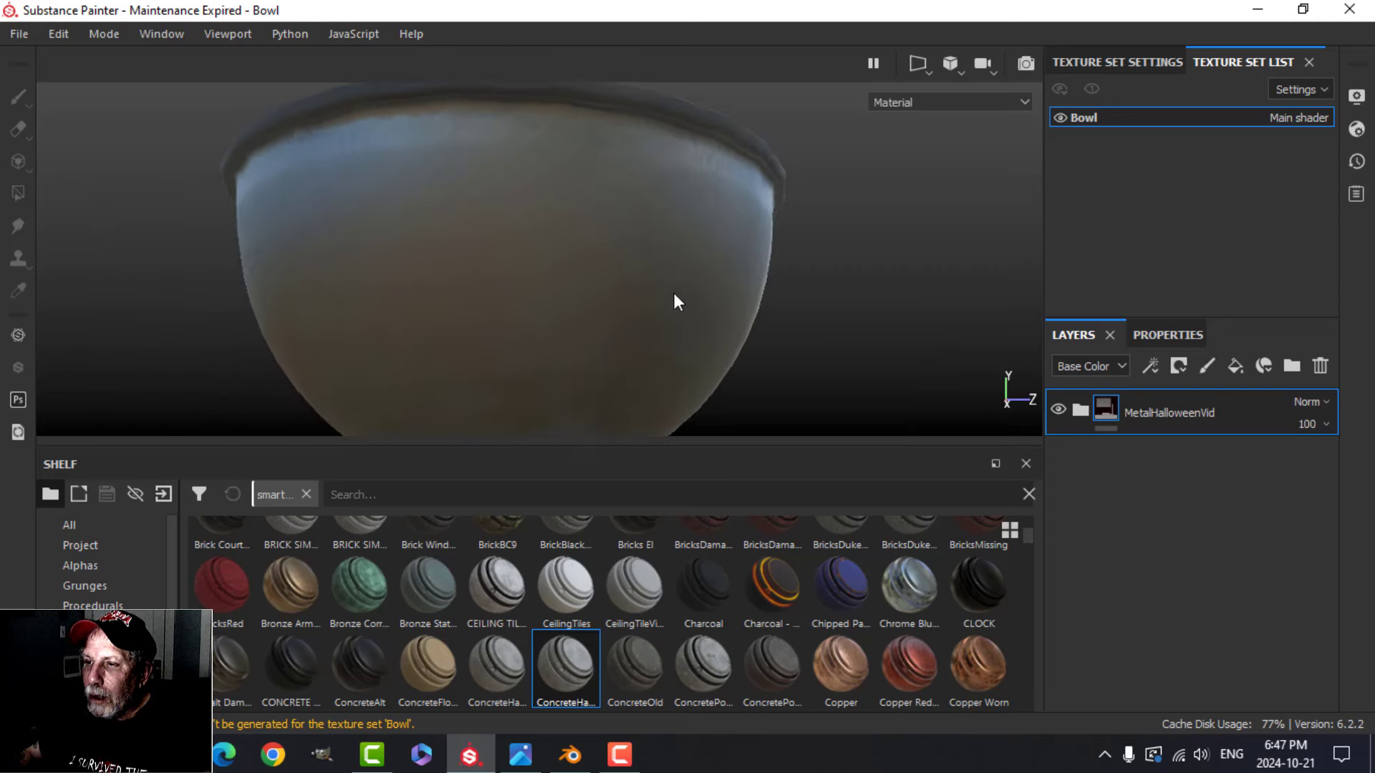
mouse_move(673, 294)
alt+mouse_down()
mouse_move(699, 316)
mouse_move(669, 317)
alt+mouse_up()
scroll(721, 298, down, 4)
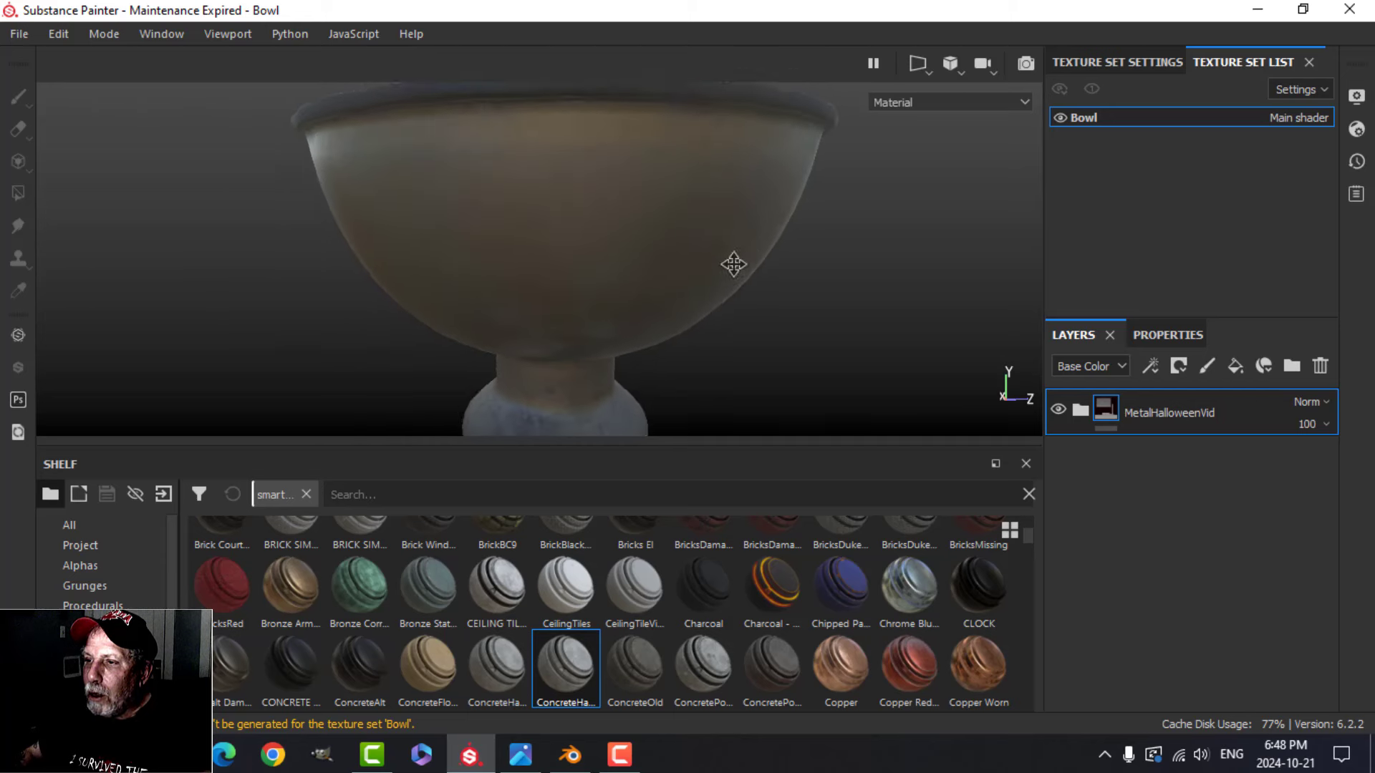
Step: Expand the MetalHalloweenVid folder and toggle the edges layer's visibility to compare its effect on the bowl
click(1080, 410)
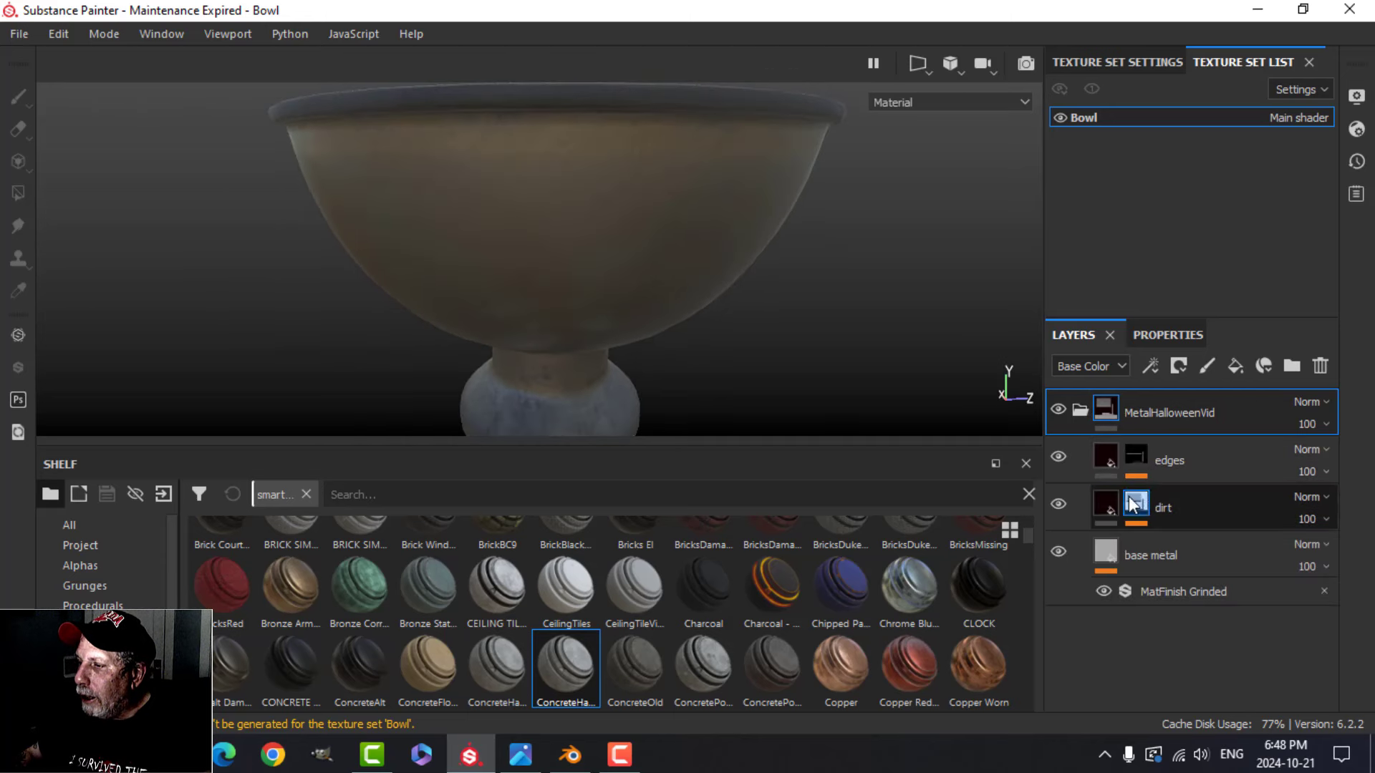
click(1056, 457)
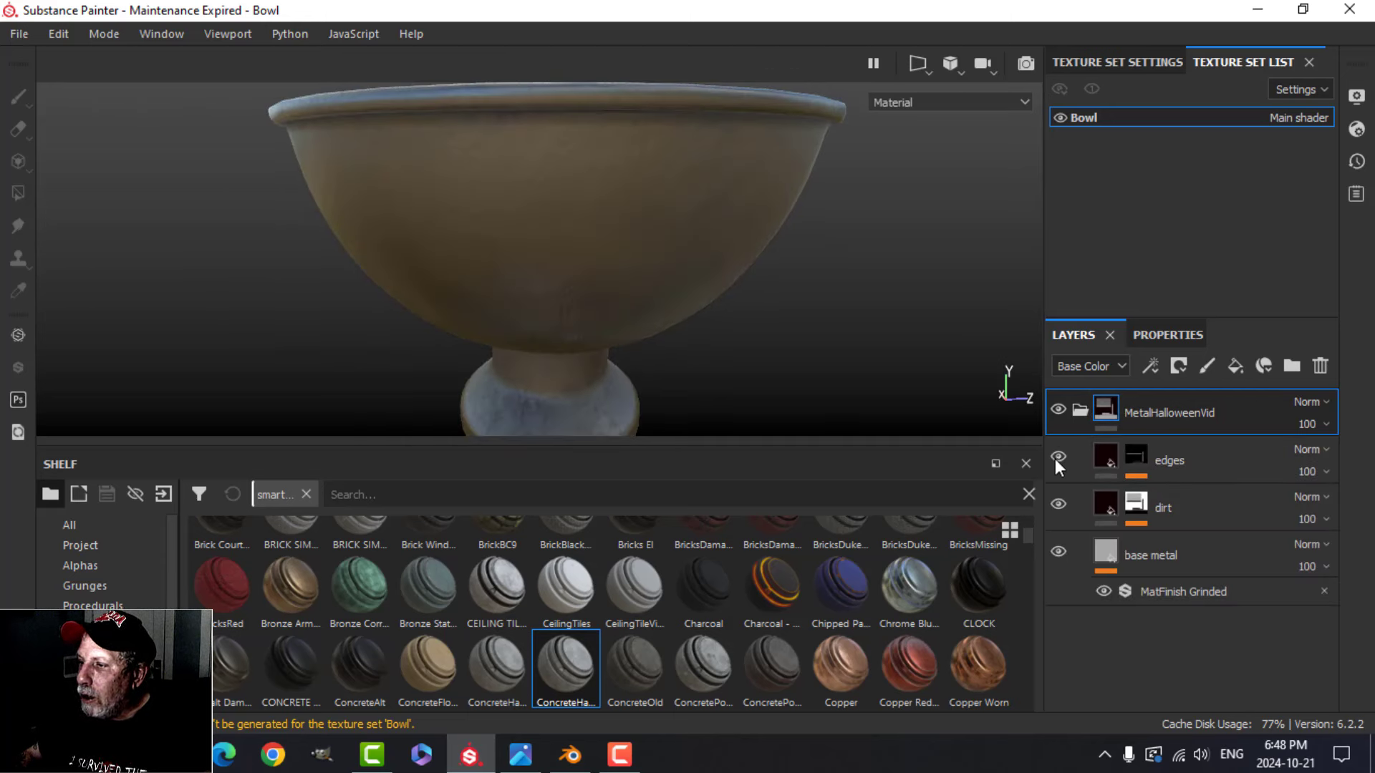
click(1055, 458)
Step: Set the Global Blur of the Curvature generator on the edges layer's mask to 2.59
click(1107, 460)
click(1164, 466)
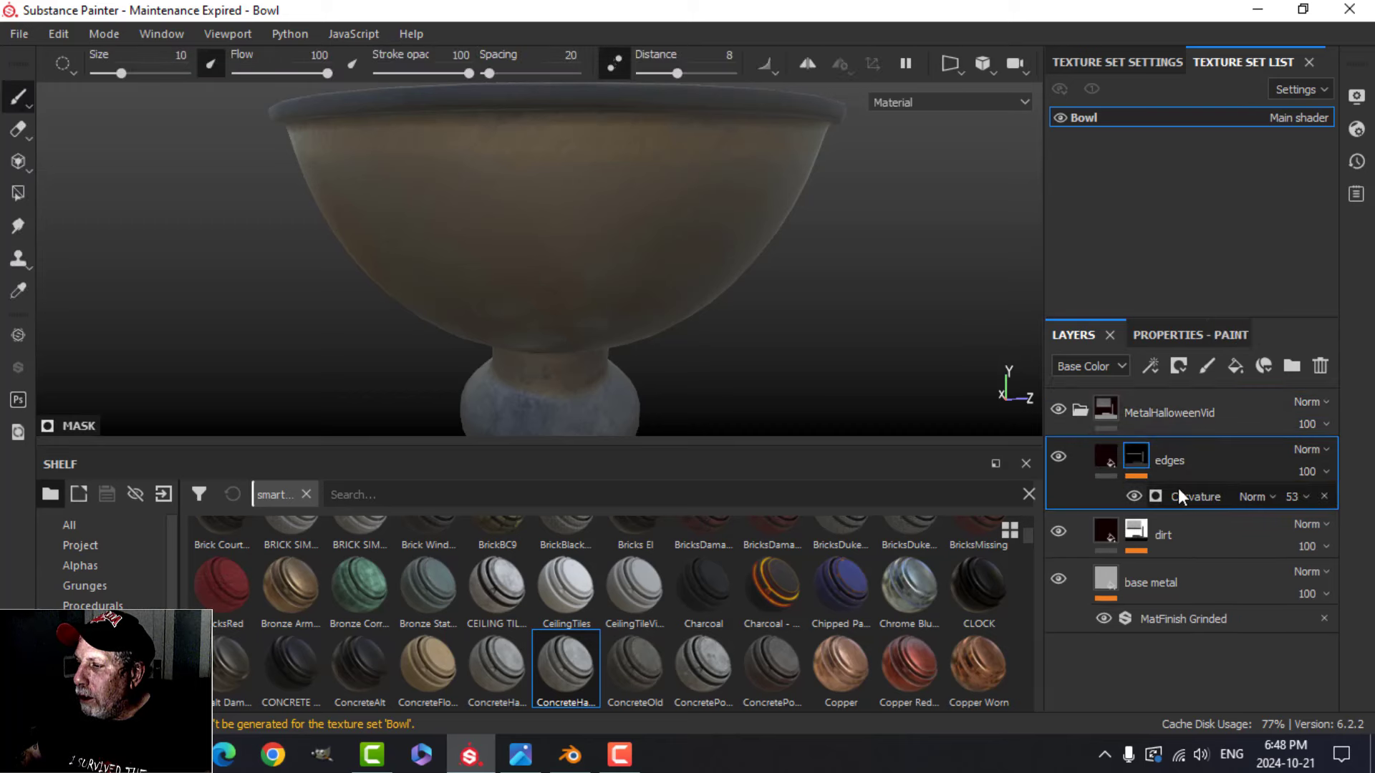
click(1189, 496)
click(1189, 335)
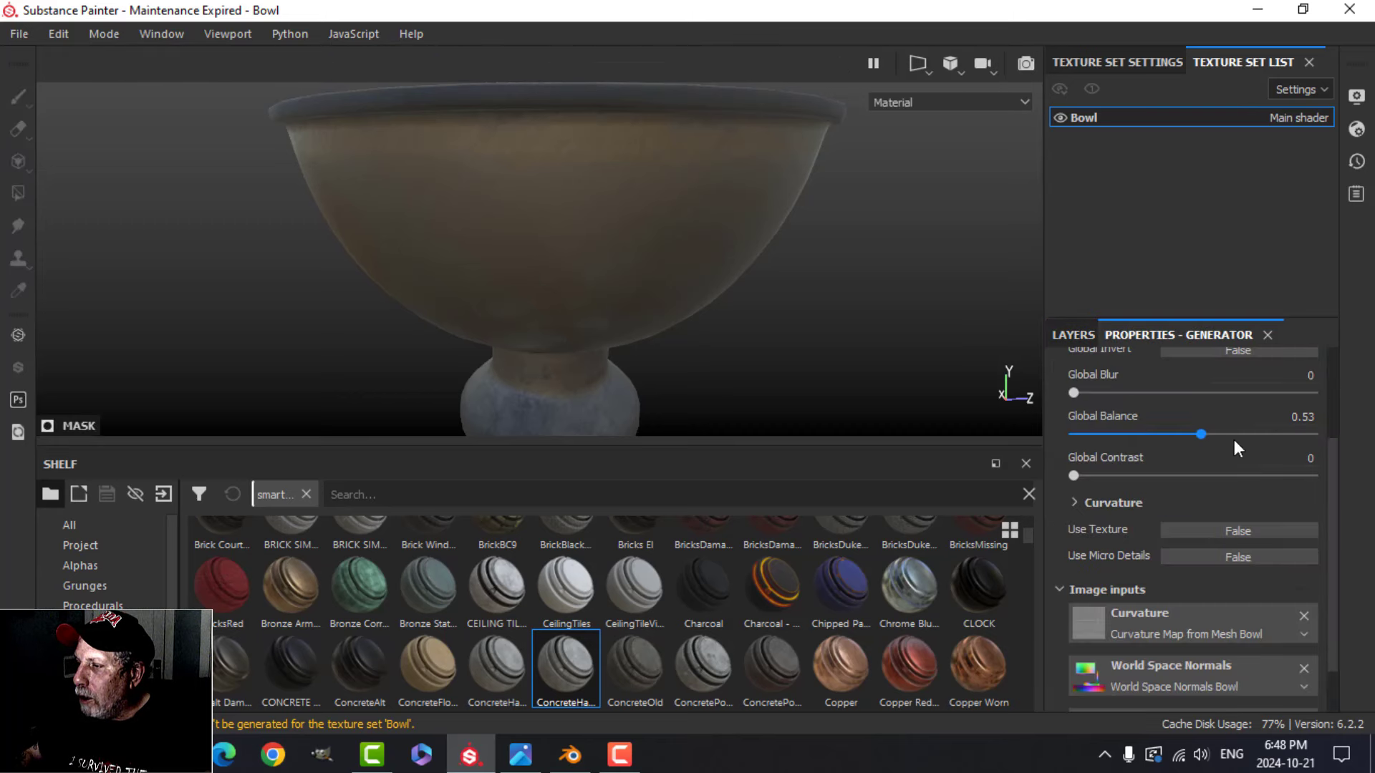
scroll(1212, 462, down, 1)
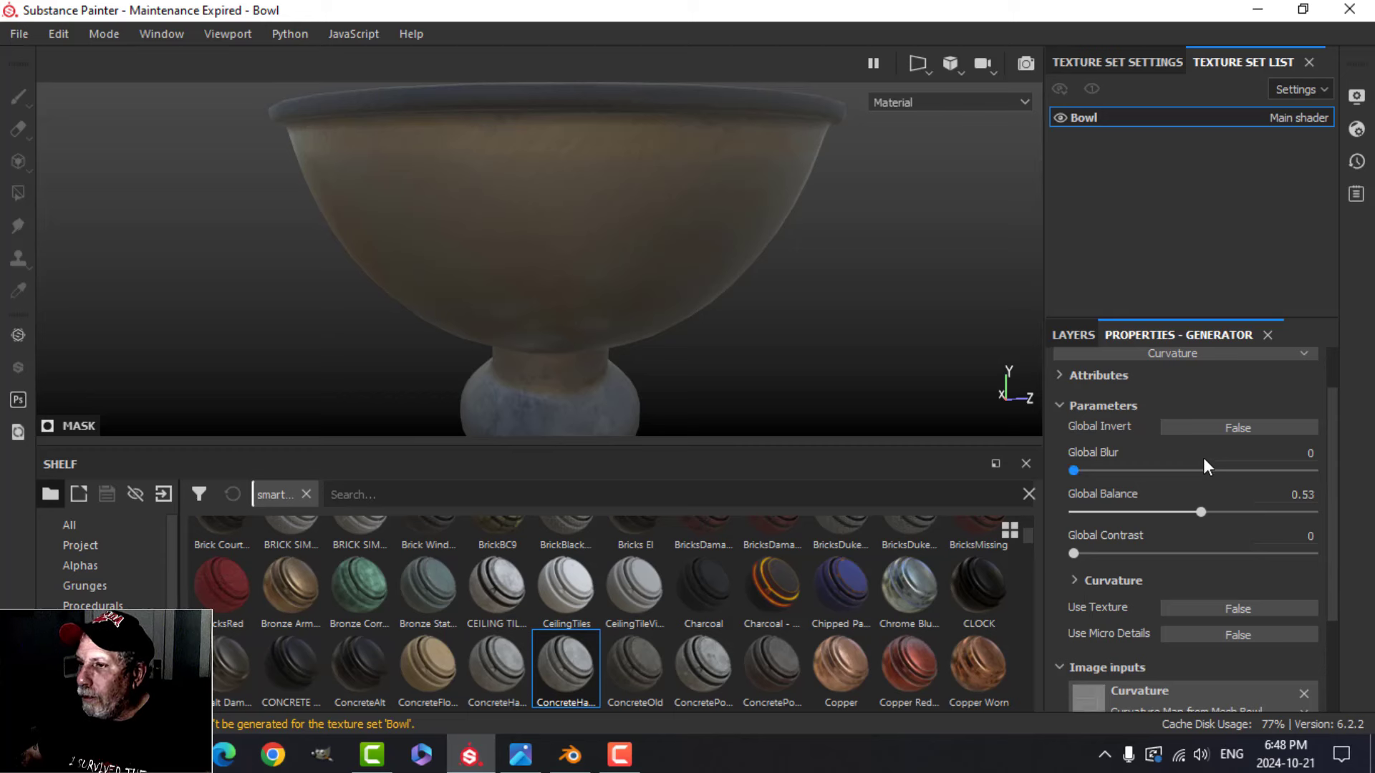
scroll(1203, 458, down, 1)
scroll(1197, 457, up, 1)
scroll(1129, 469, down, 1)
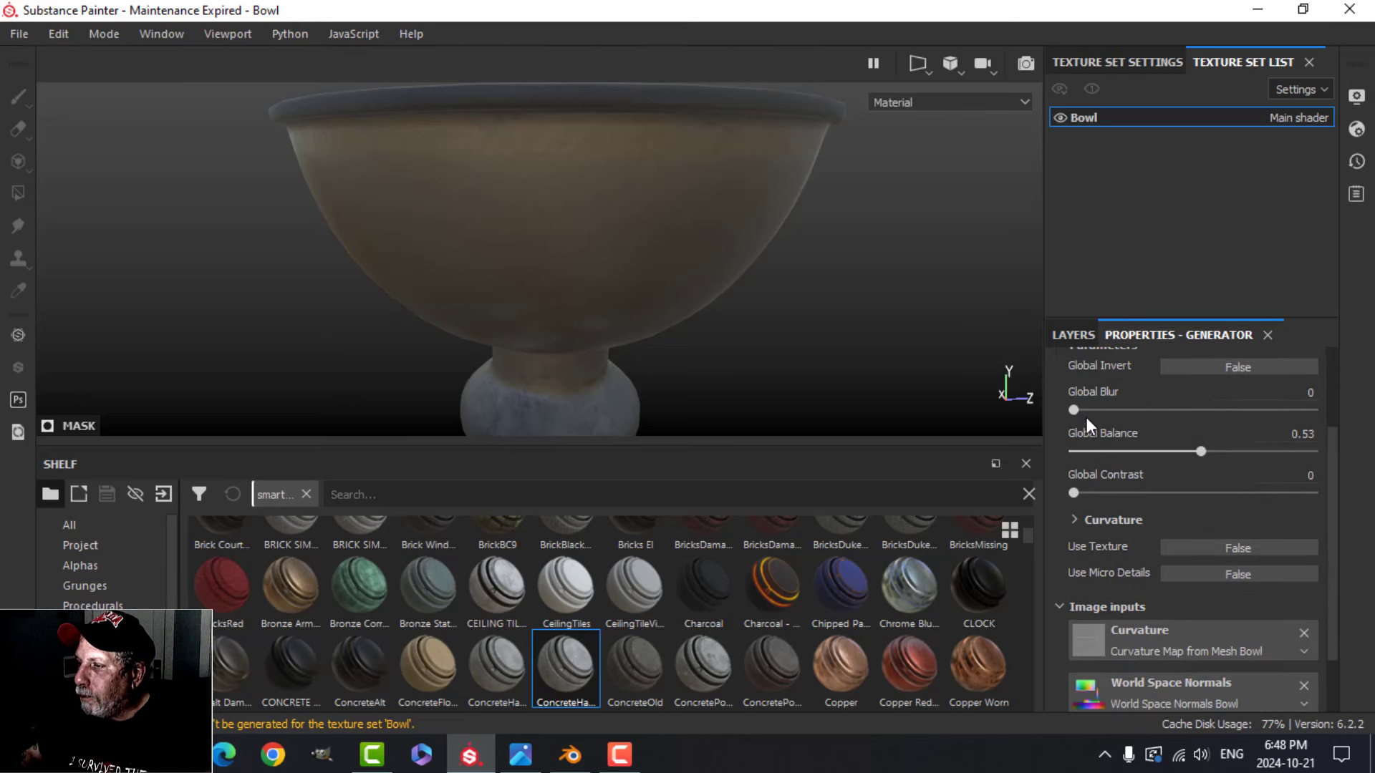
drag(1074, 409, 1111, 408)
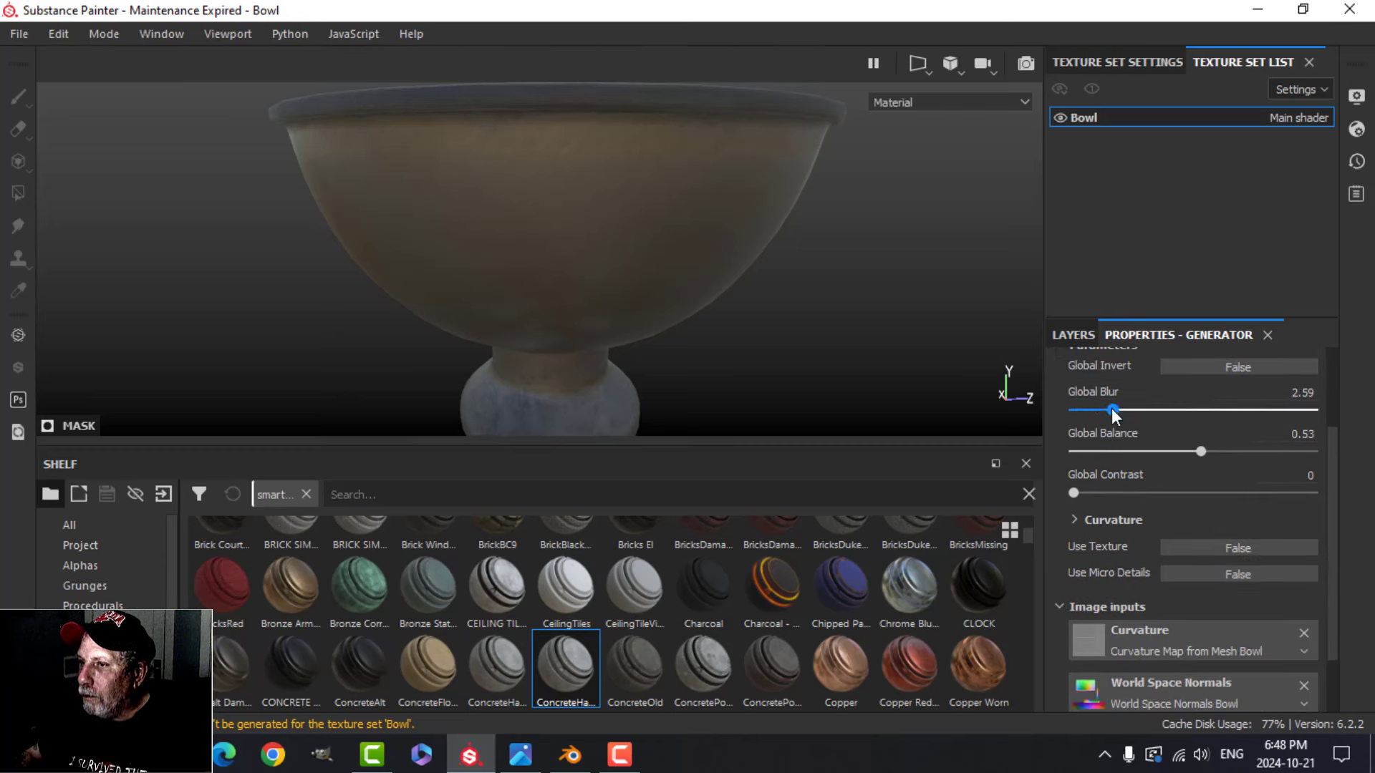
mouse_move(802, 209)
alt+mouse_down()
mouse_move(715, 159)
mouse_move(703, 117)
mouse_move(768, 136)
mouse_move(786, 228)
mouse_move(795, 205)
alt+mouse_up()
Step: Set the opacity of the Curvature generator on the edges mask to 68 and check the bowl
click(1081, 337)
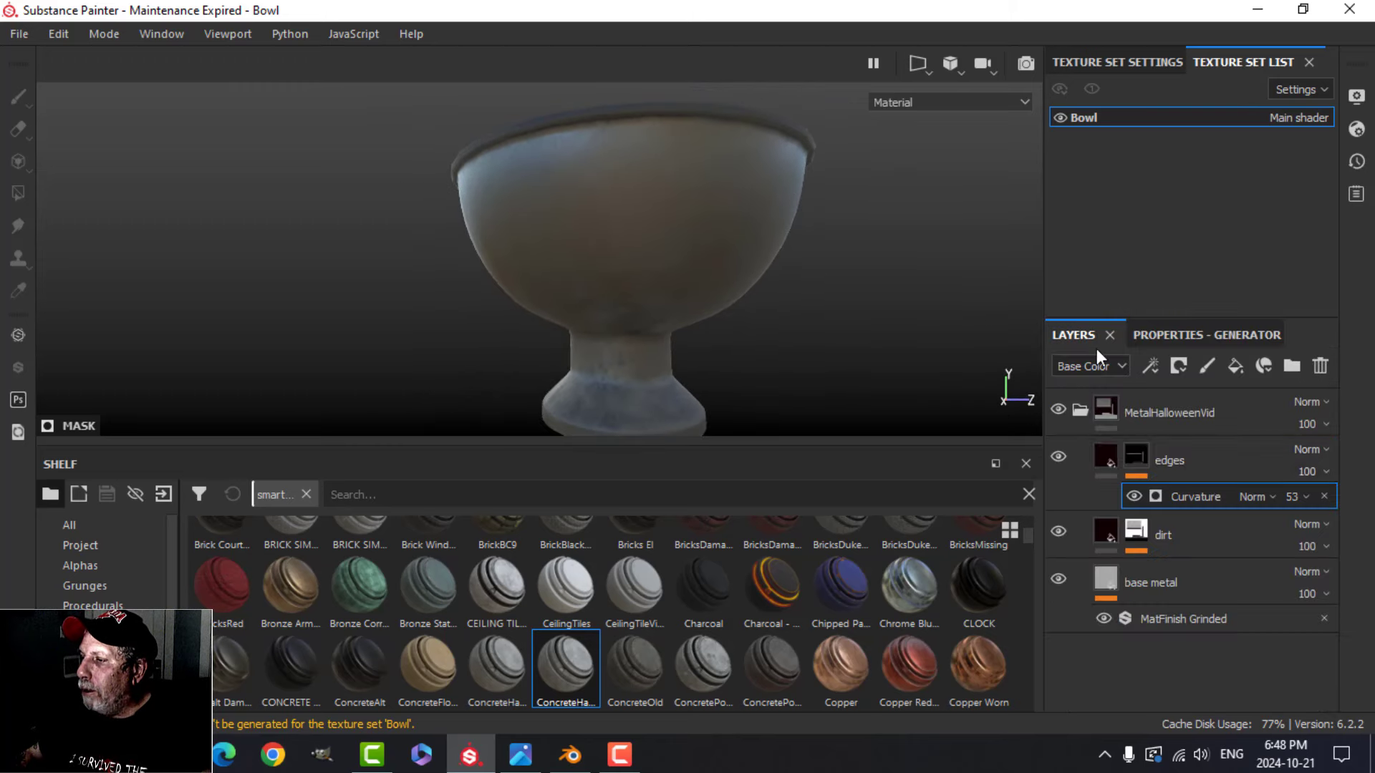
click(1300, 497)
drag(1317, 533, 1344, 534)
alt+drag(789, 276, 834, 230)
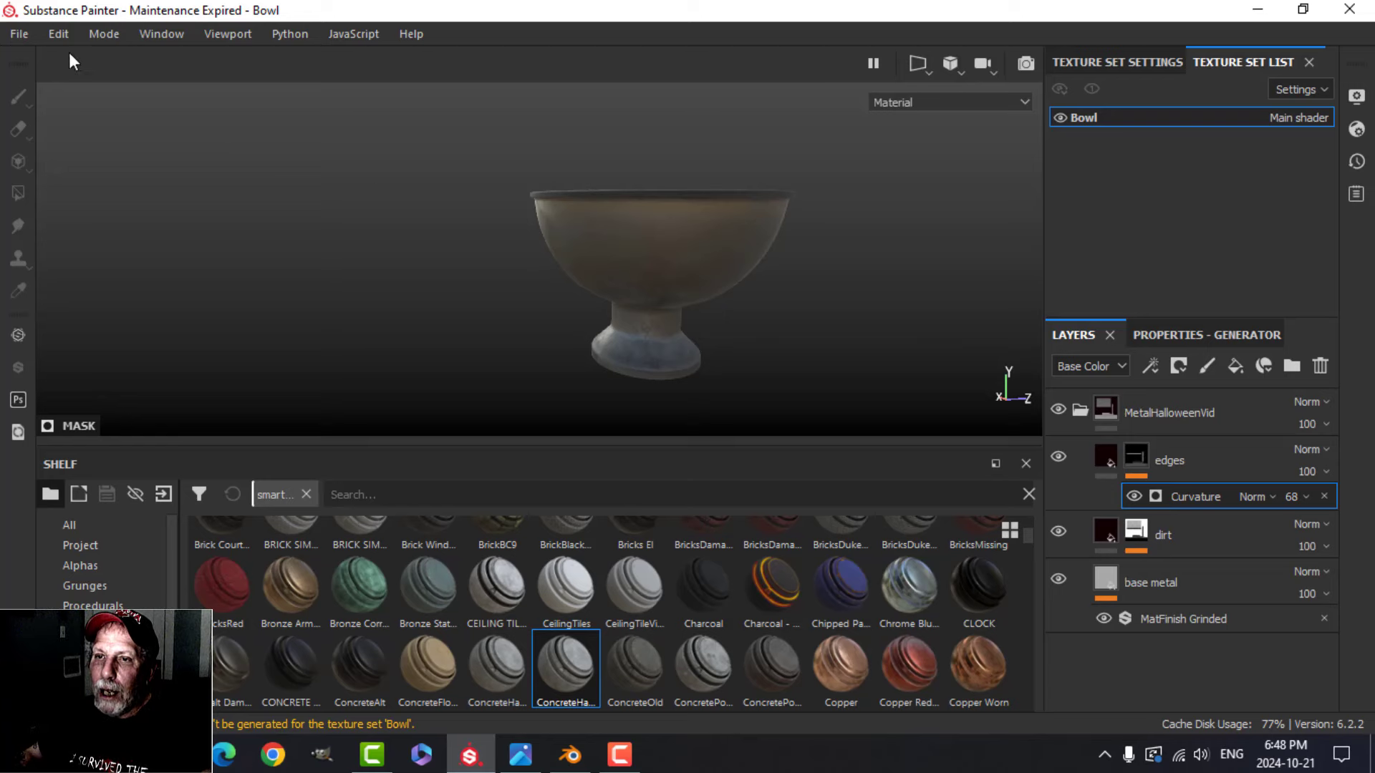
Step: Export the Bowl textures again with the existing export settings and close the export window
click(20, 33)
click(85, 392)
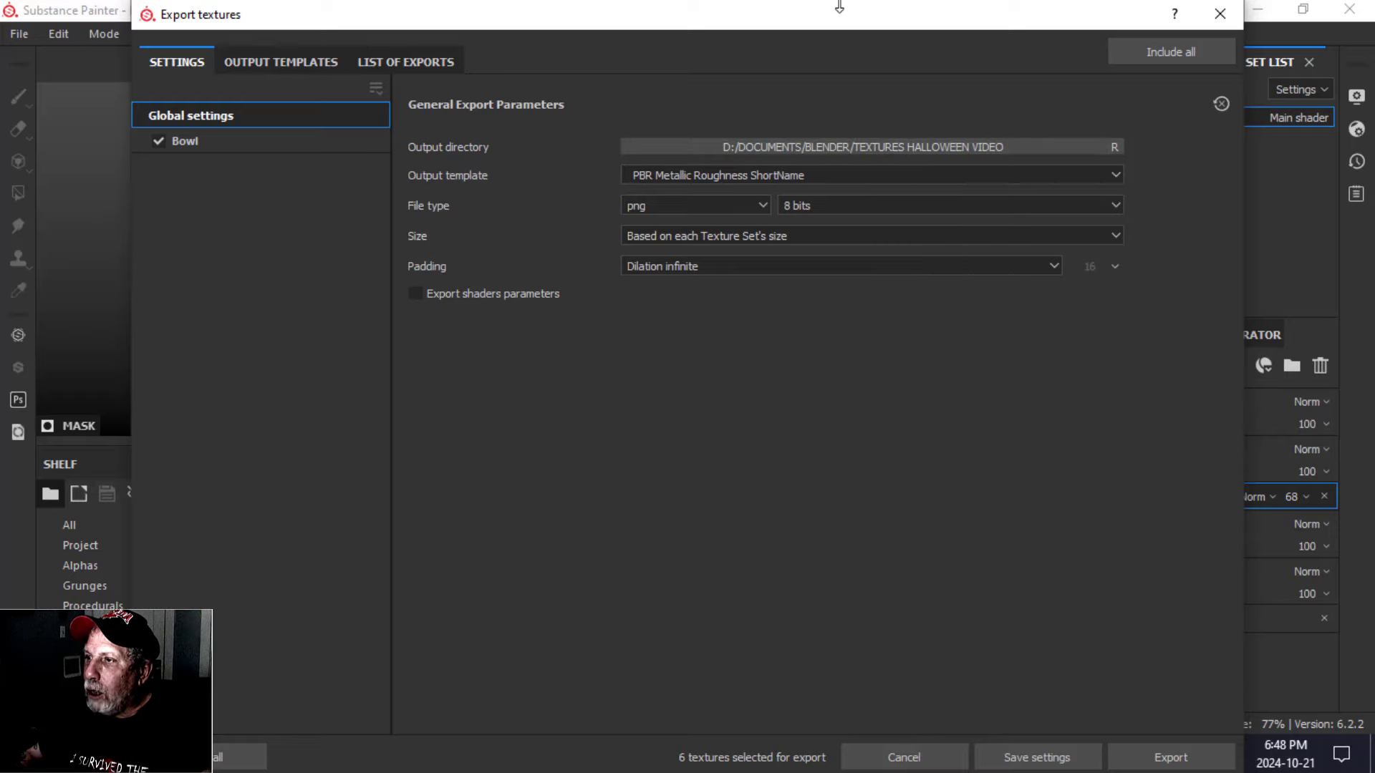
drag(840, 6, 732, 7)
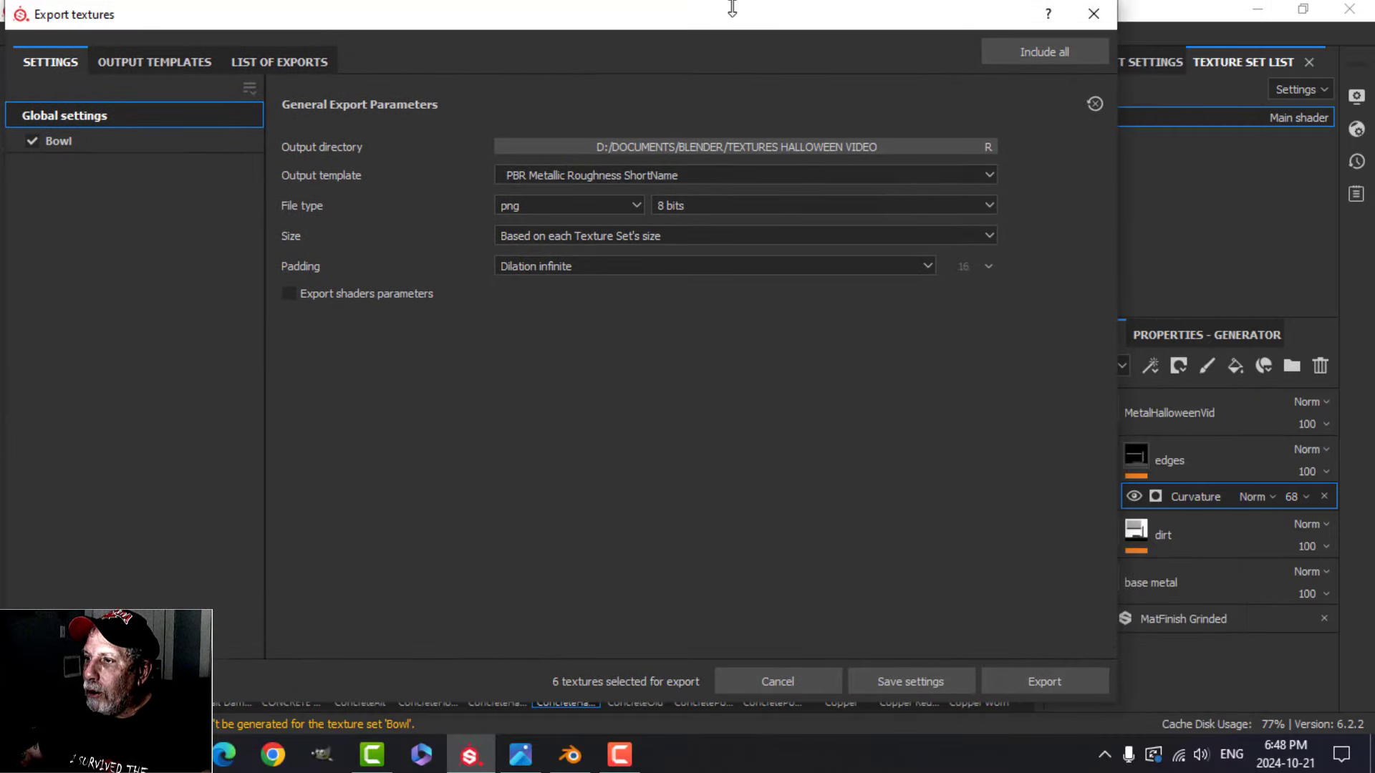
click(1015, 669)
click(1093, 13)
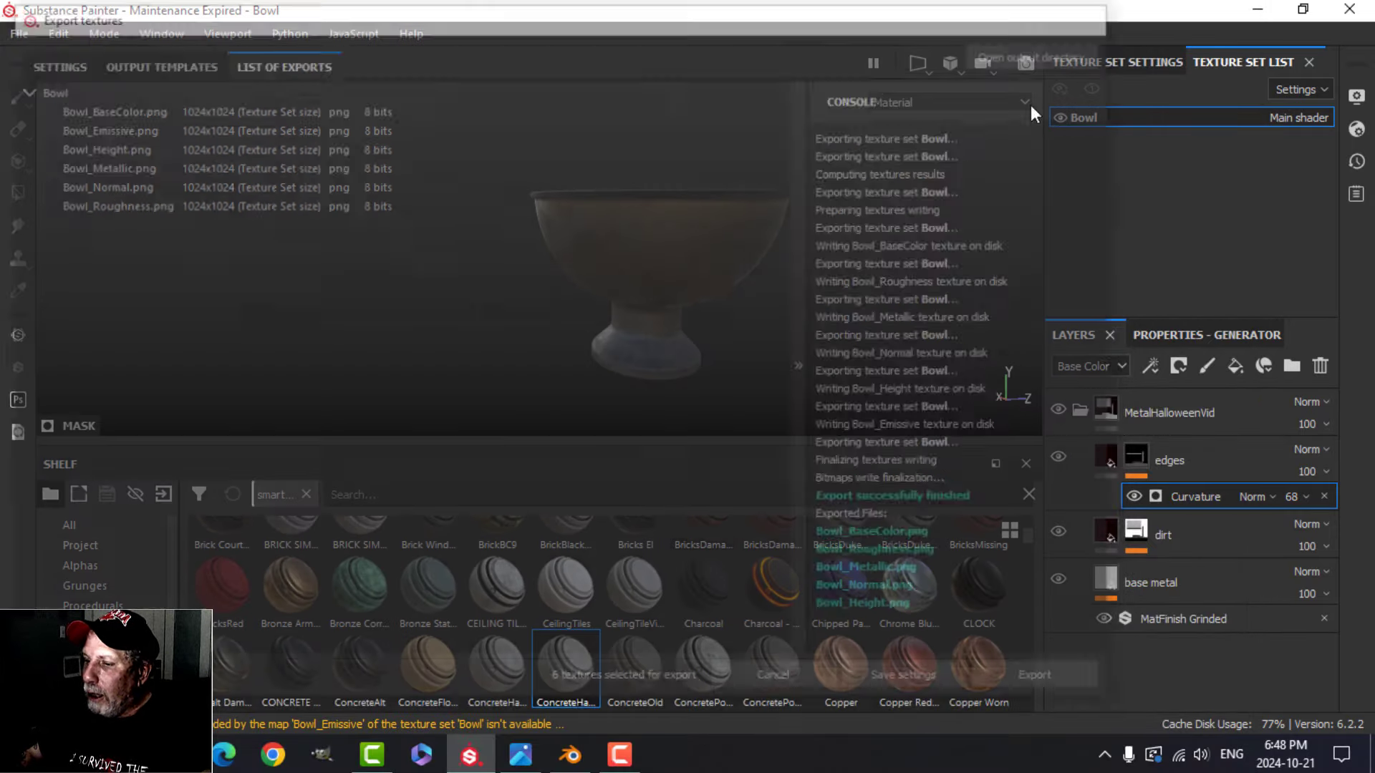
Step: Switch to Blender, select the bowls in the Shading workspace and reload their images with Node Wrangler
click(570, 755)
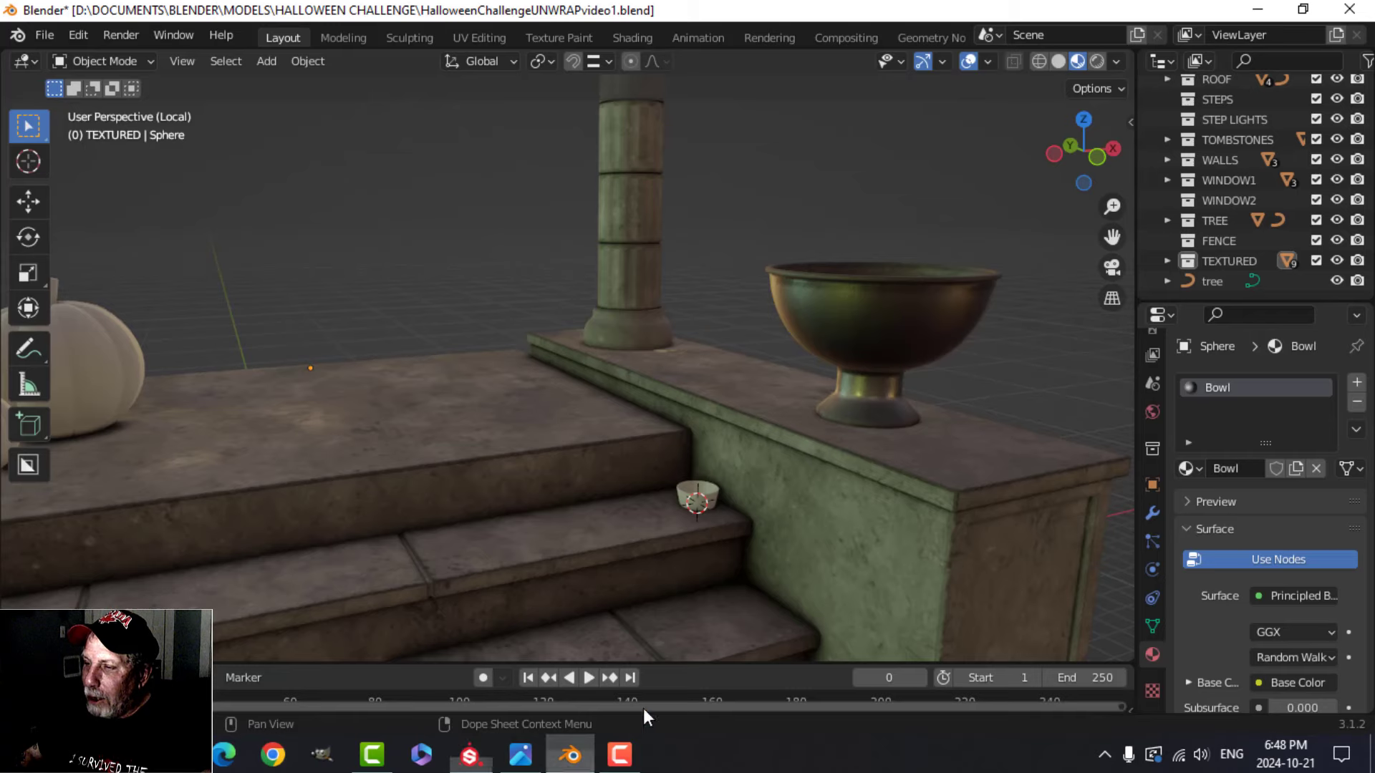
click(633, 38)
click(653, 276)
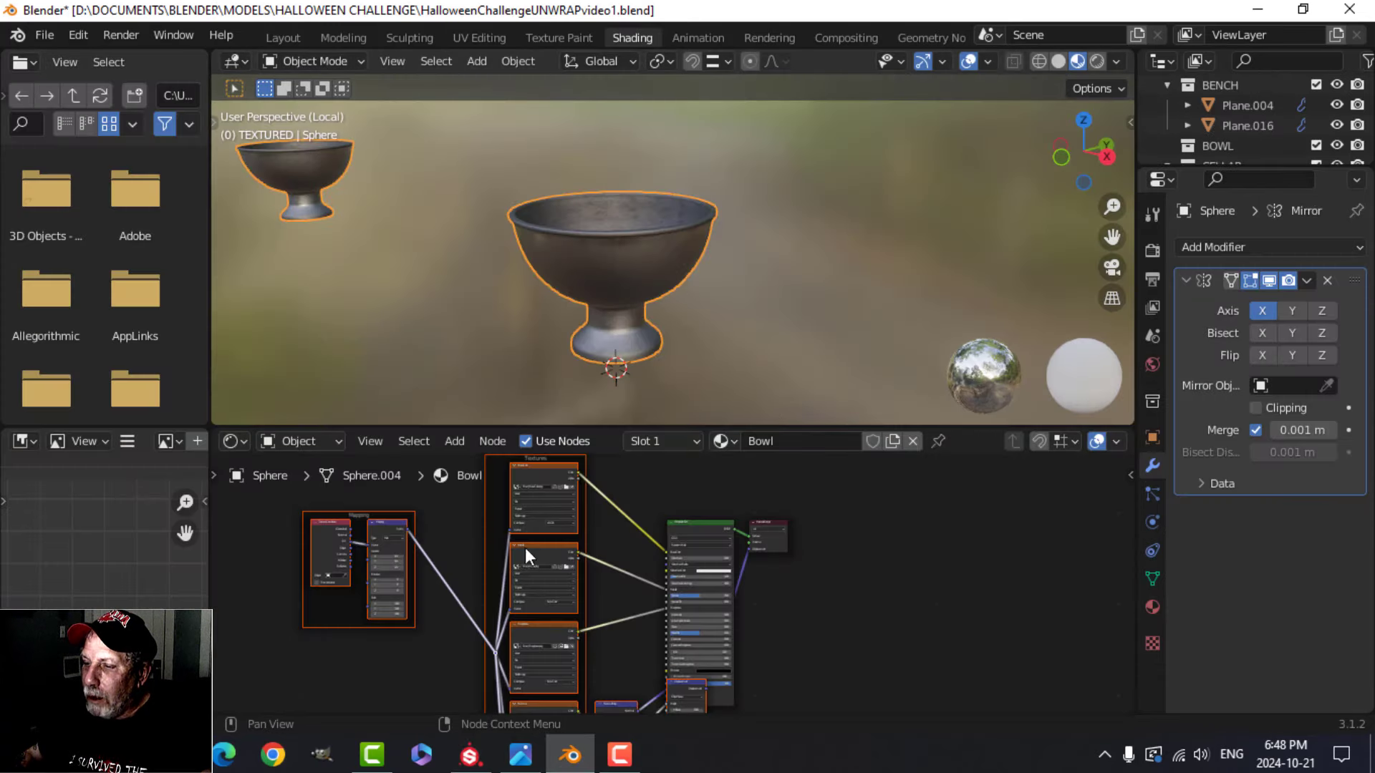
scroll(528, 549, down, 2)
middle_drag(616, 565, 618, 506)
key(n)
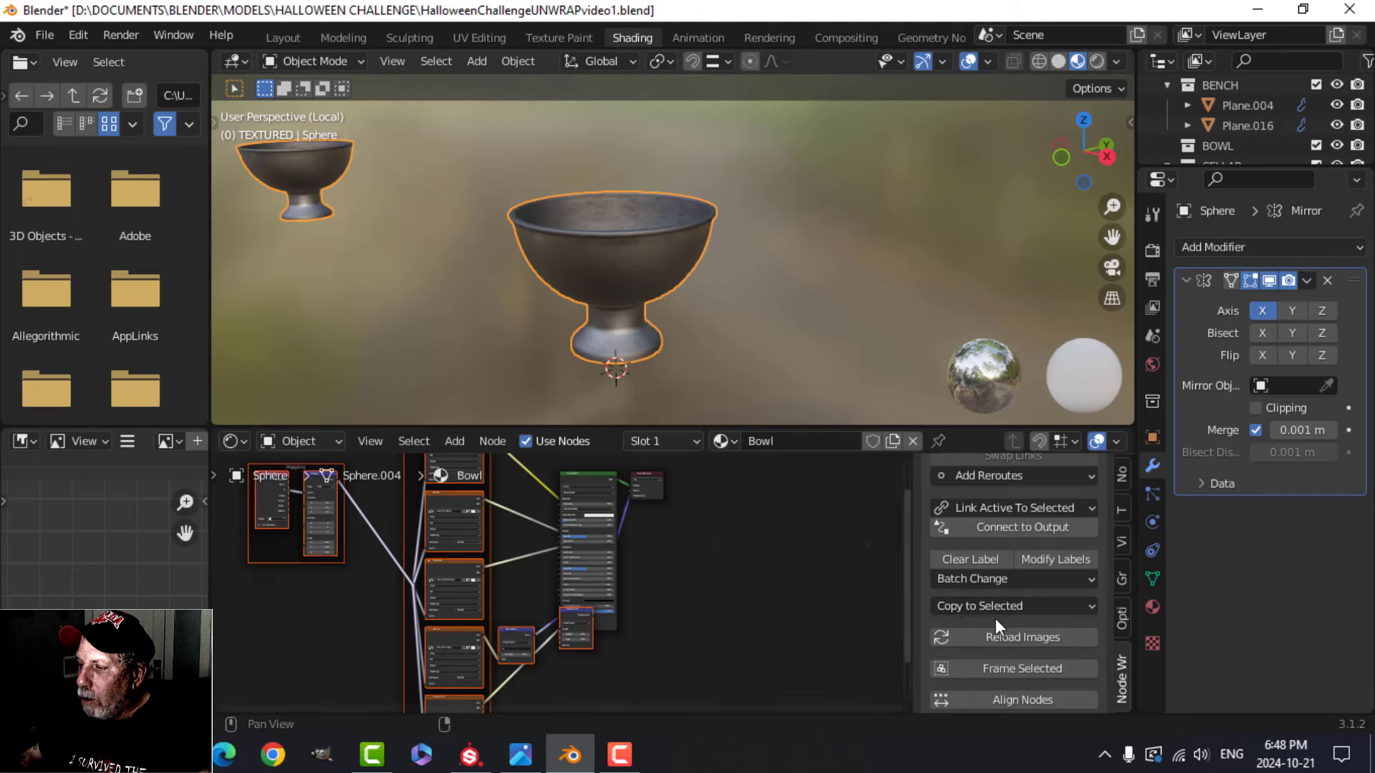
click(1012, 639)
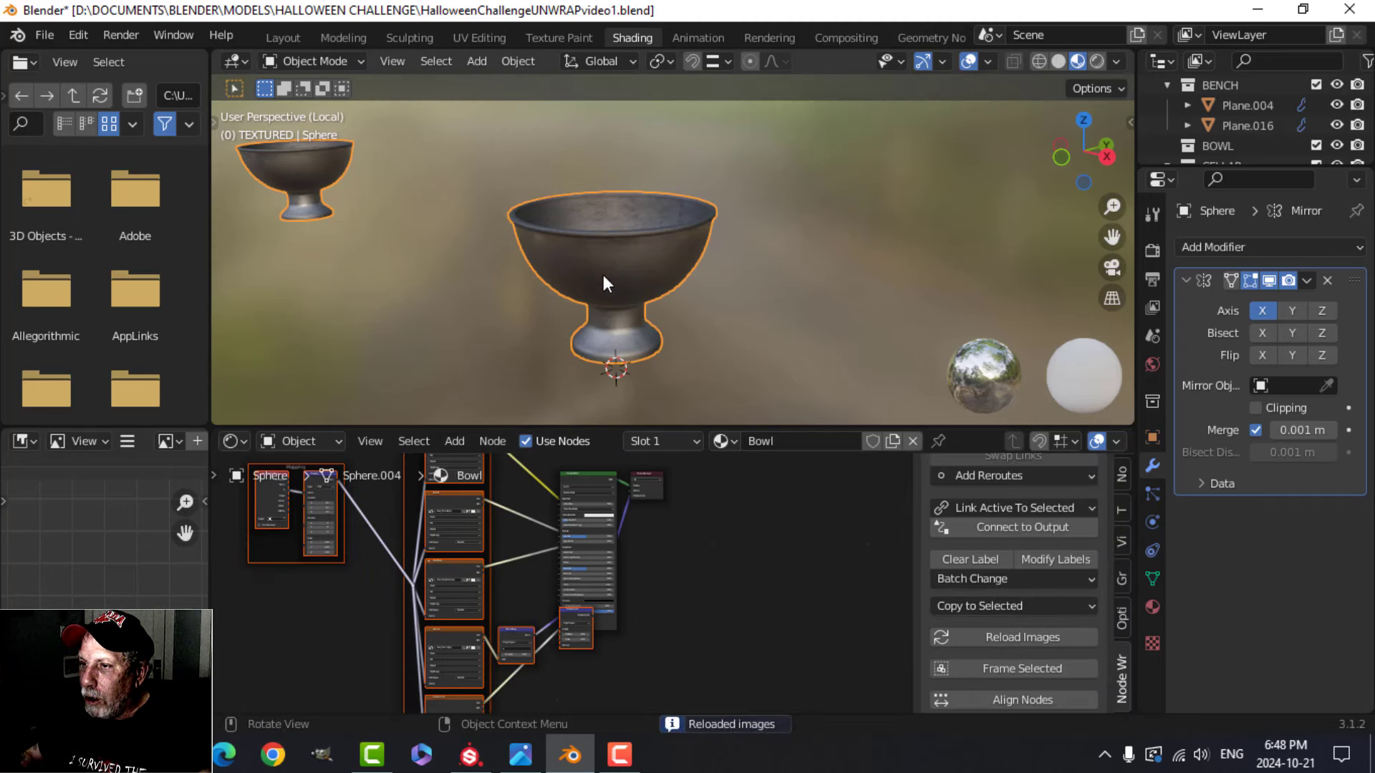
Step: Return to the Layout workspace, deselect the bowls and check the reloaded texture beside the steps
click(283, 38)
key(alt+a)
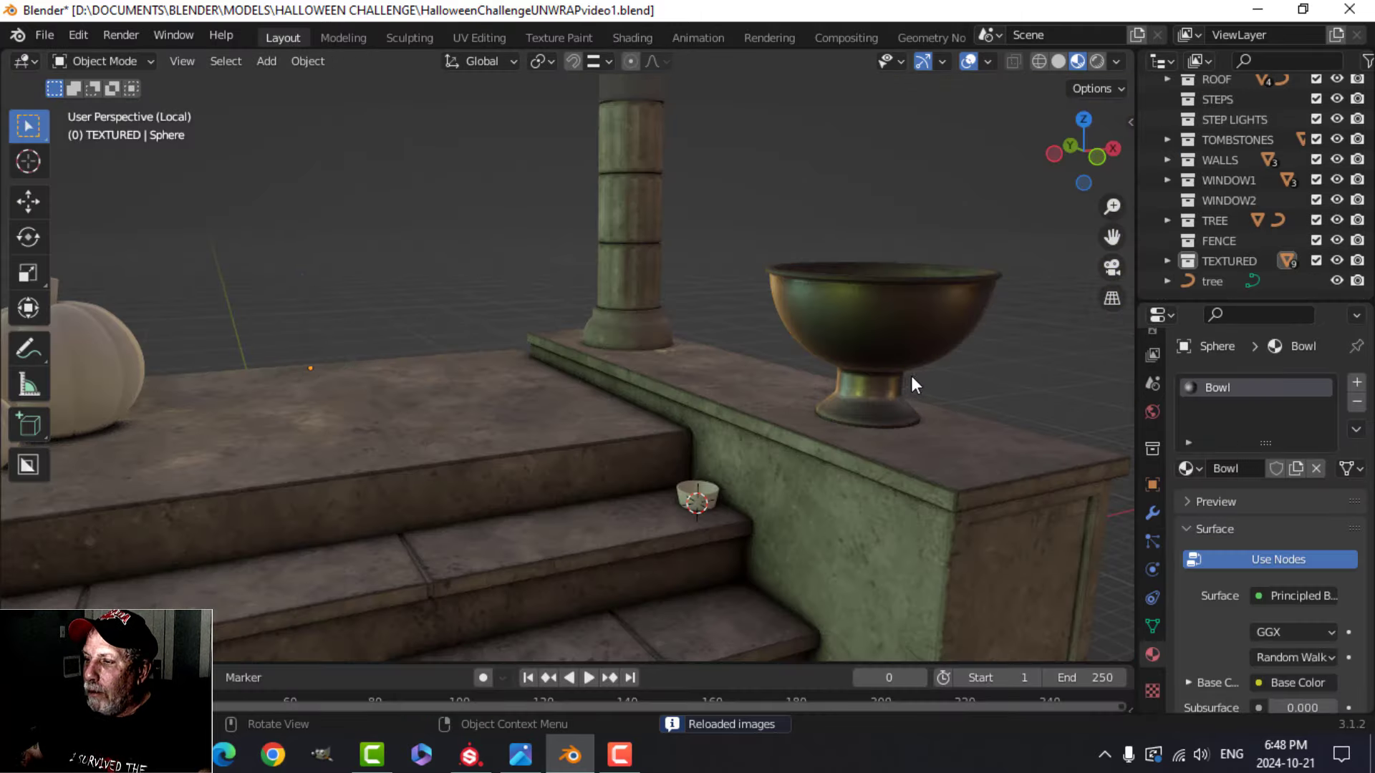
middle_drag(911, 375, 602, 337)
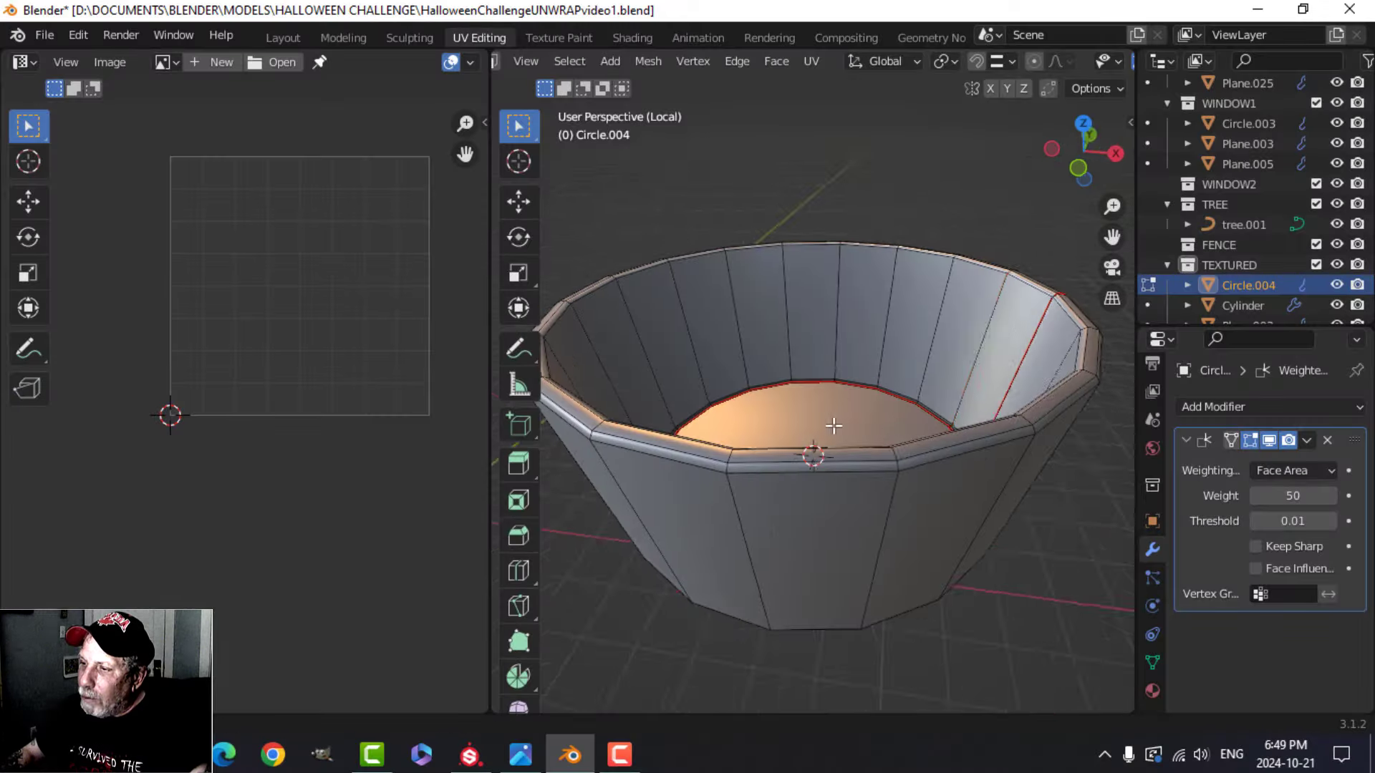
Step: Examine the marked seams on the inside, outer wall and base of the tapered cup Circle.004
middle_drag(823, 429, 875, 362)
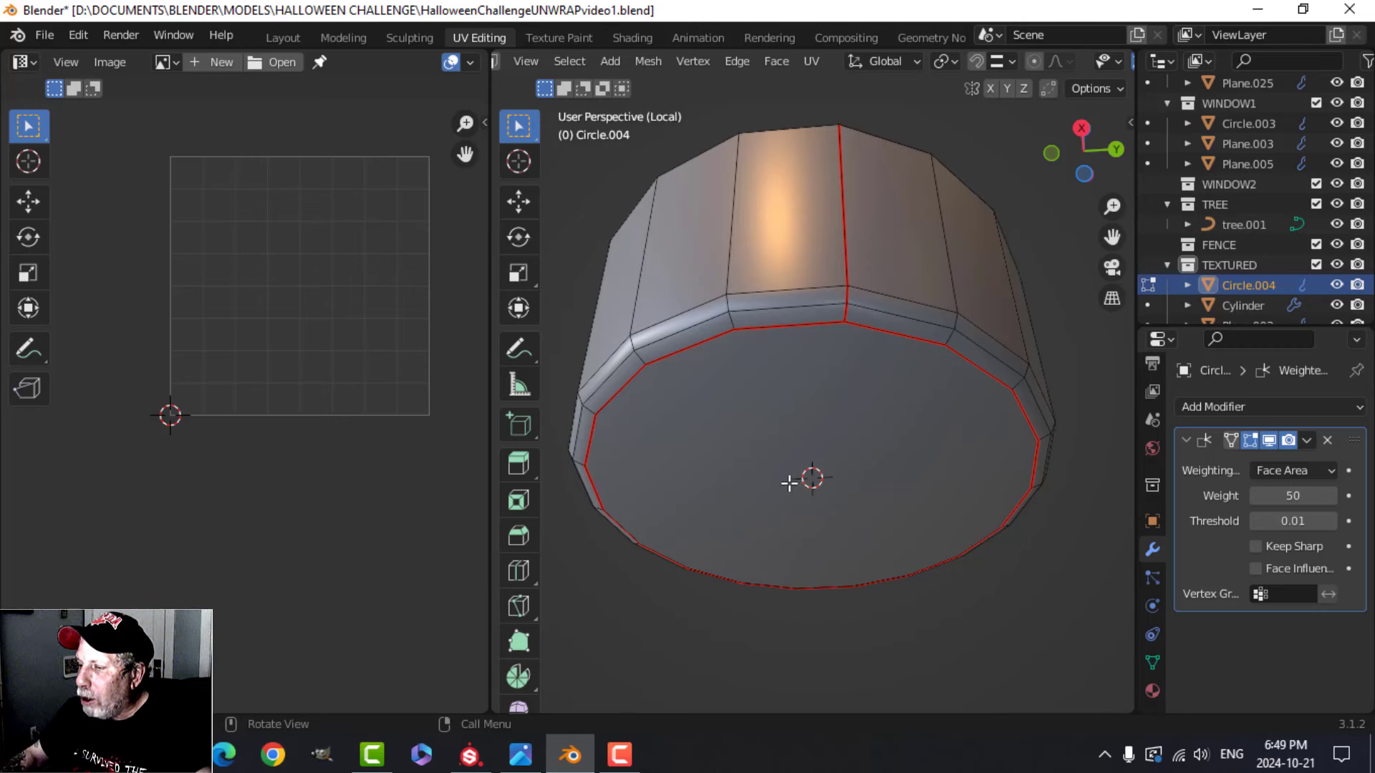
middle_drag(871, 486, 829, 468)
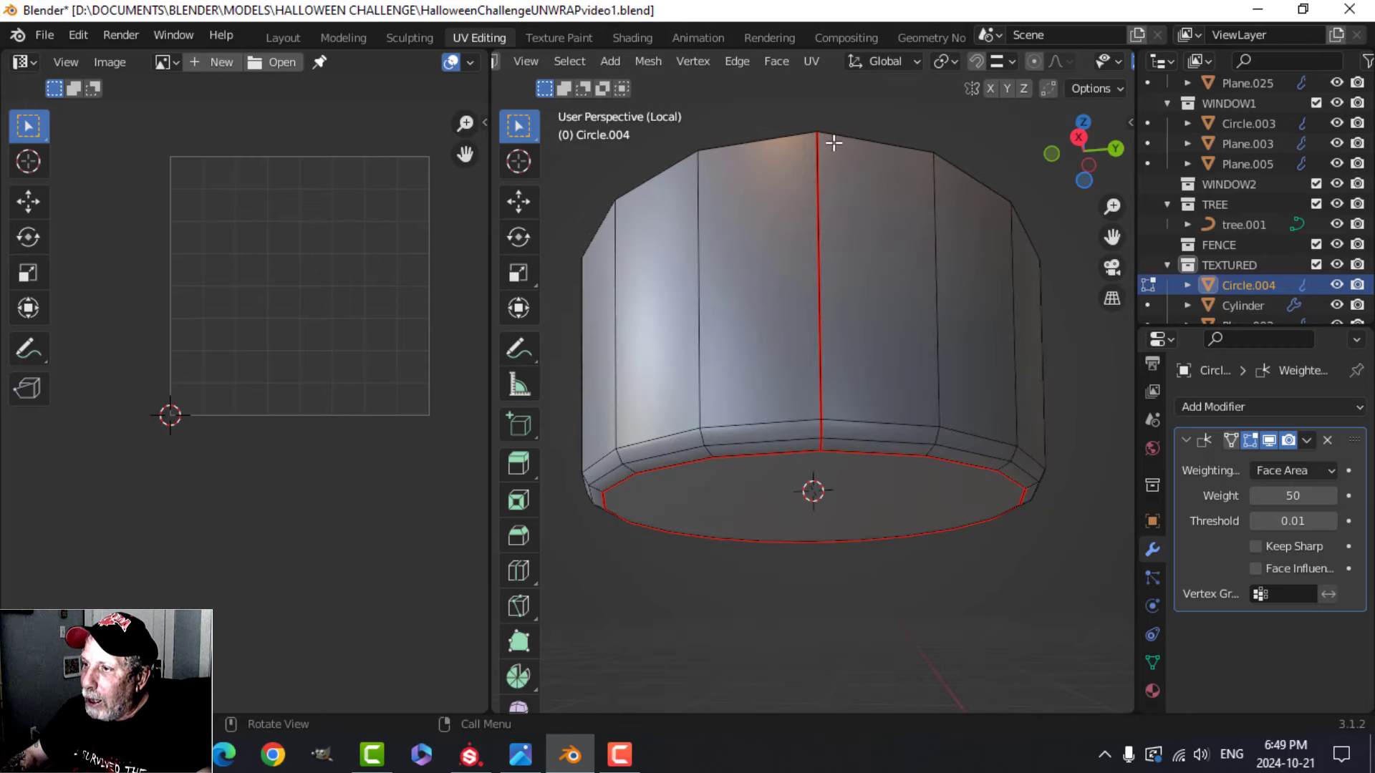
middle_drag(834, 143, 859, 550)
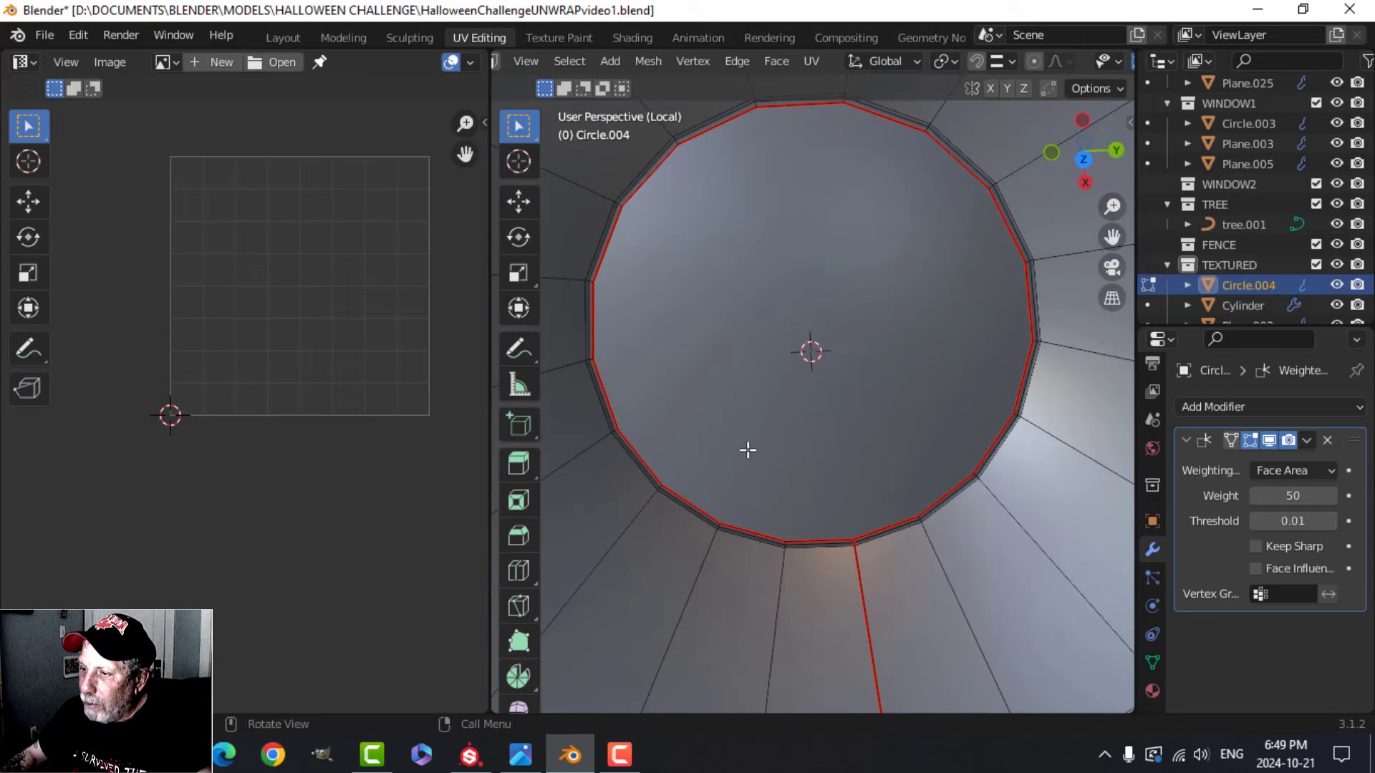
Step: Select the whole Circle.004 cup mesh and unwrap it along its marked seams
middle_drag(854, 435, 944, 464)
key(a)
scroll(884, 421, down, 5)
key(u)
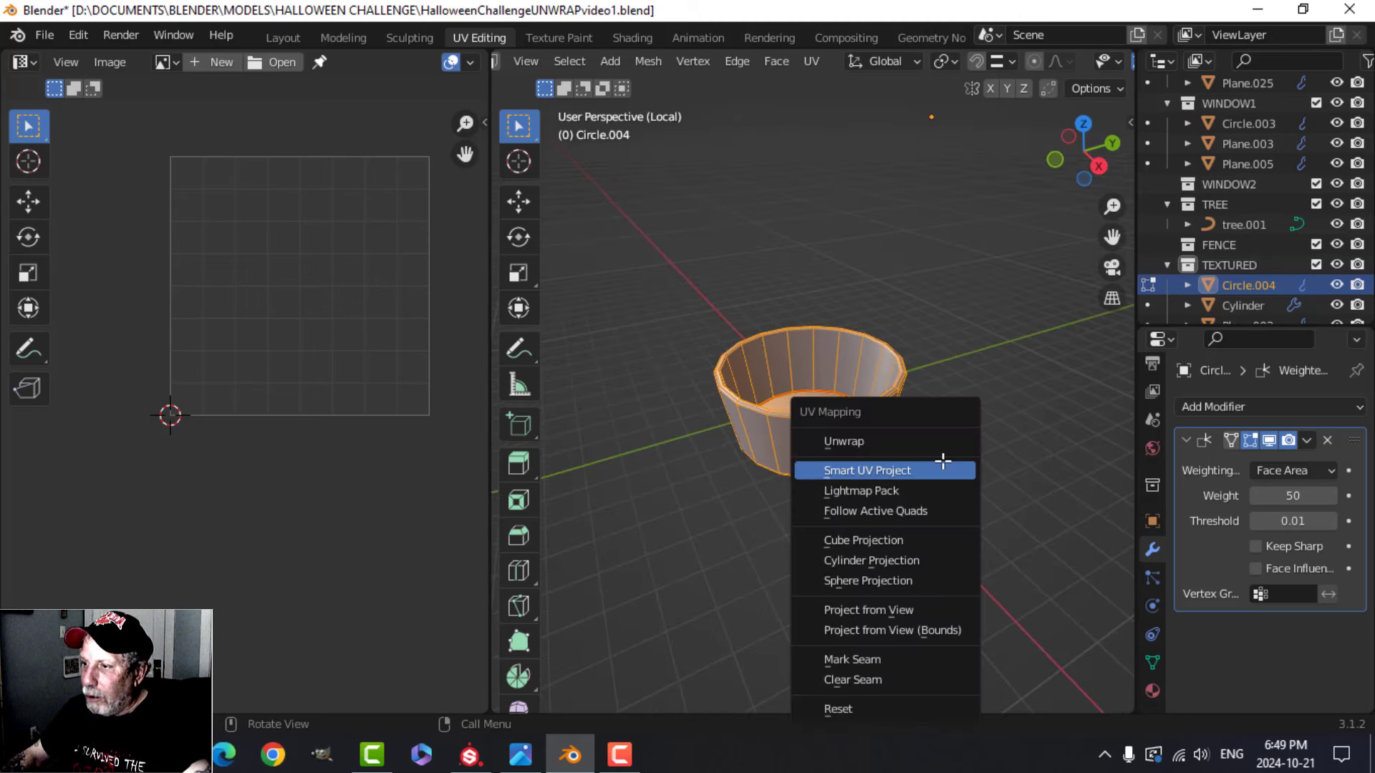
click(866, 439)
scroll(304, 386, up, 3)
scroll(319, 325, down, 2)
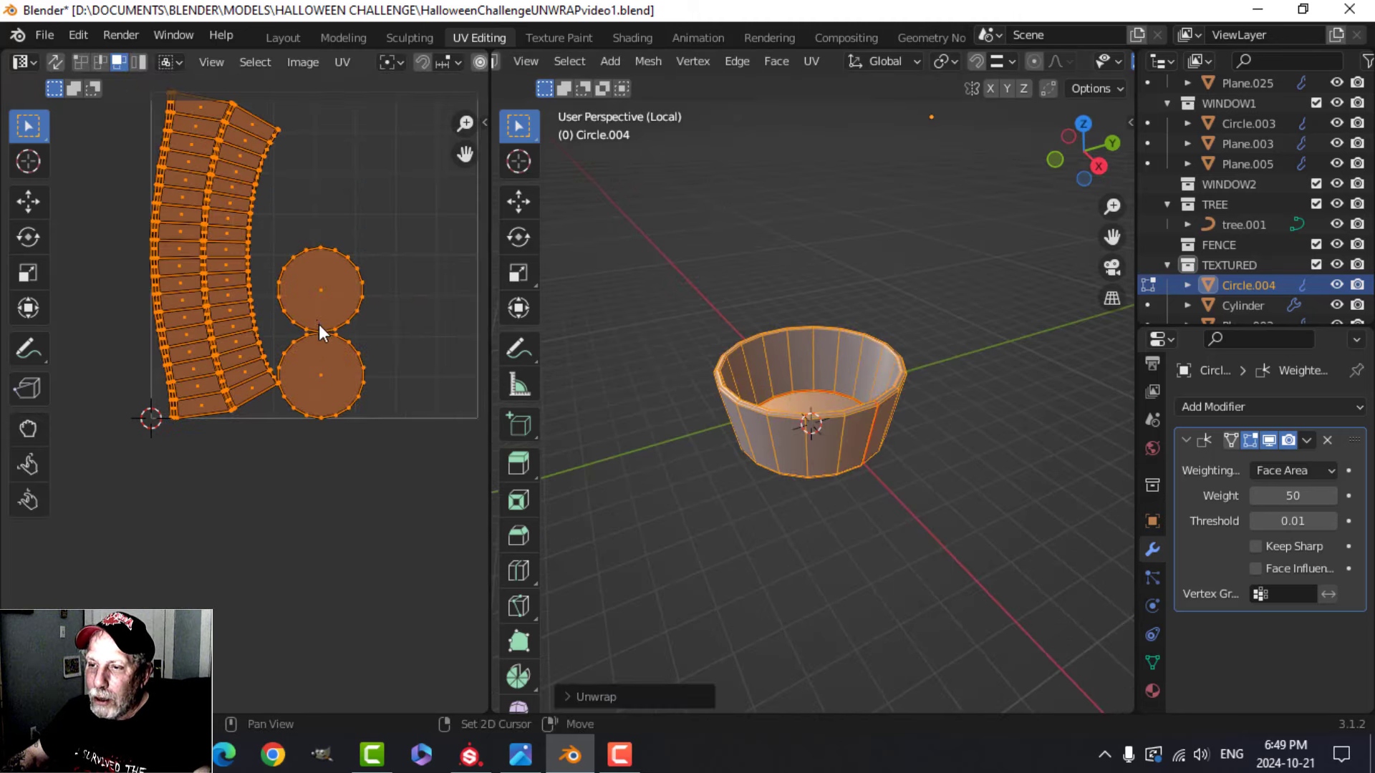
Step: Move the two circular UV islands away from the curved wall strip into the empty part of the UV tile
click(308, 355)
key(g)
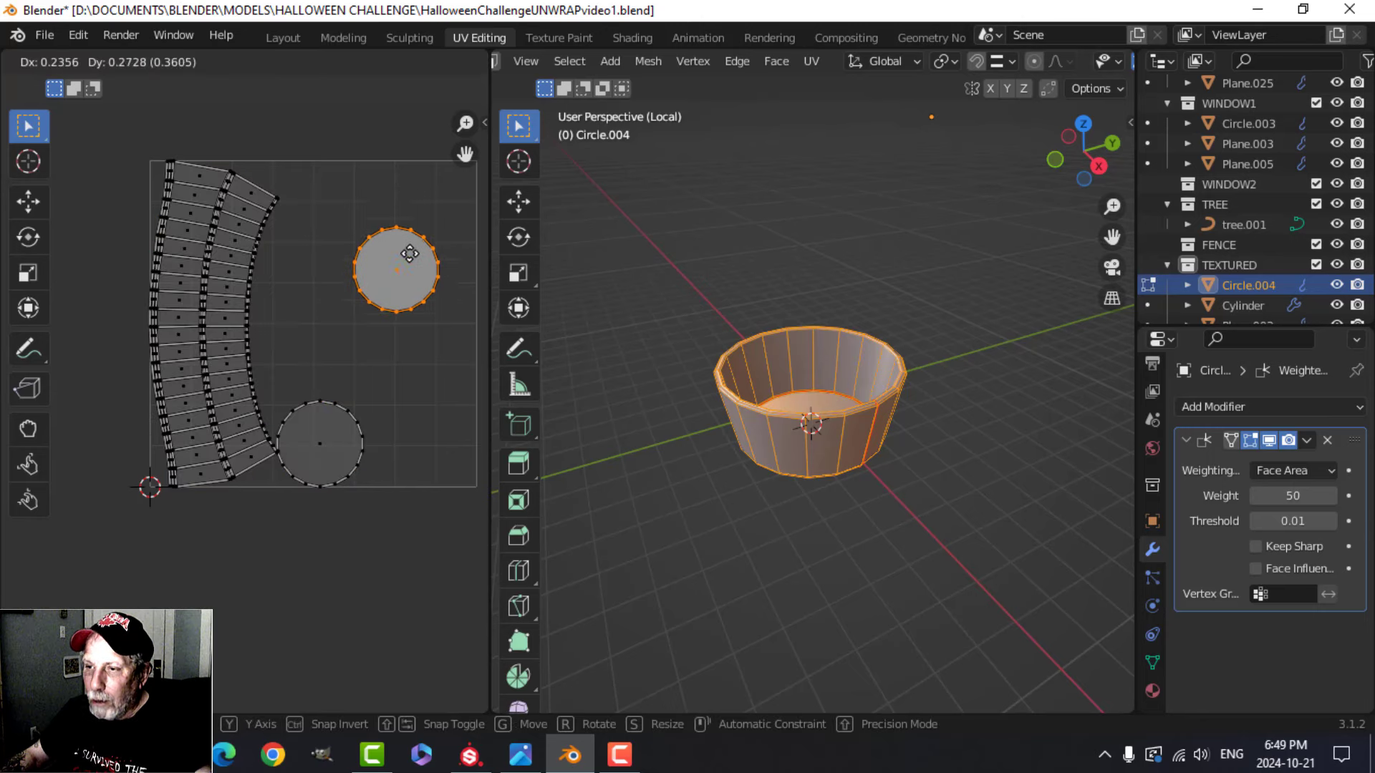
click(410, 238)
click(322, 432)
key(g)
click(396, 369)
Step: Straighten the curved wall island into a rectangular grid with the UV Squares To Grid By Shape operation
shift+middle_drag(304, 324, 443, 375)
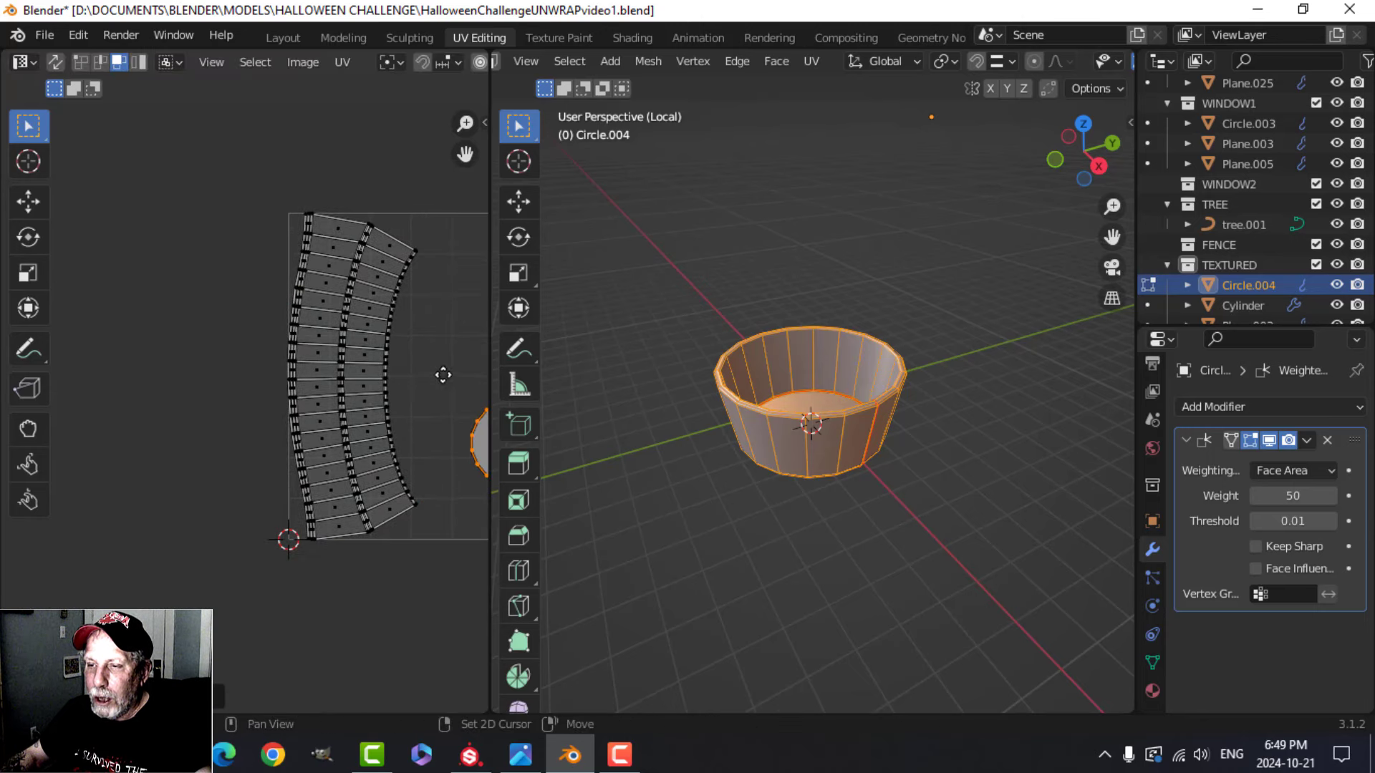
drag(266, 181, 419, 352)
key(ctrl+l)
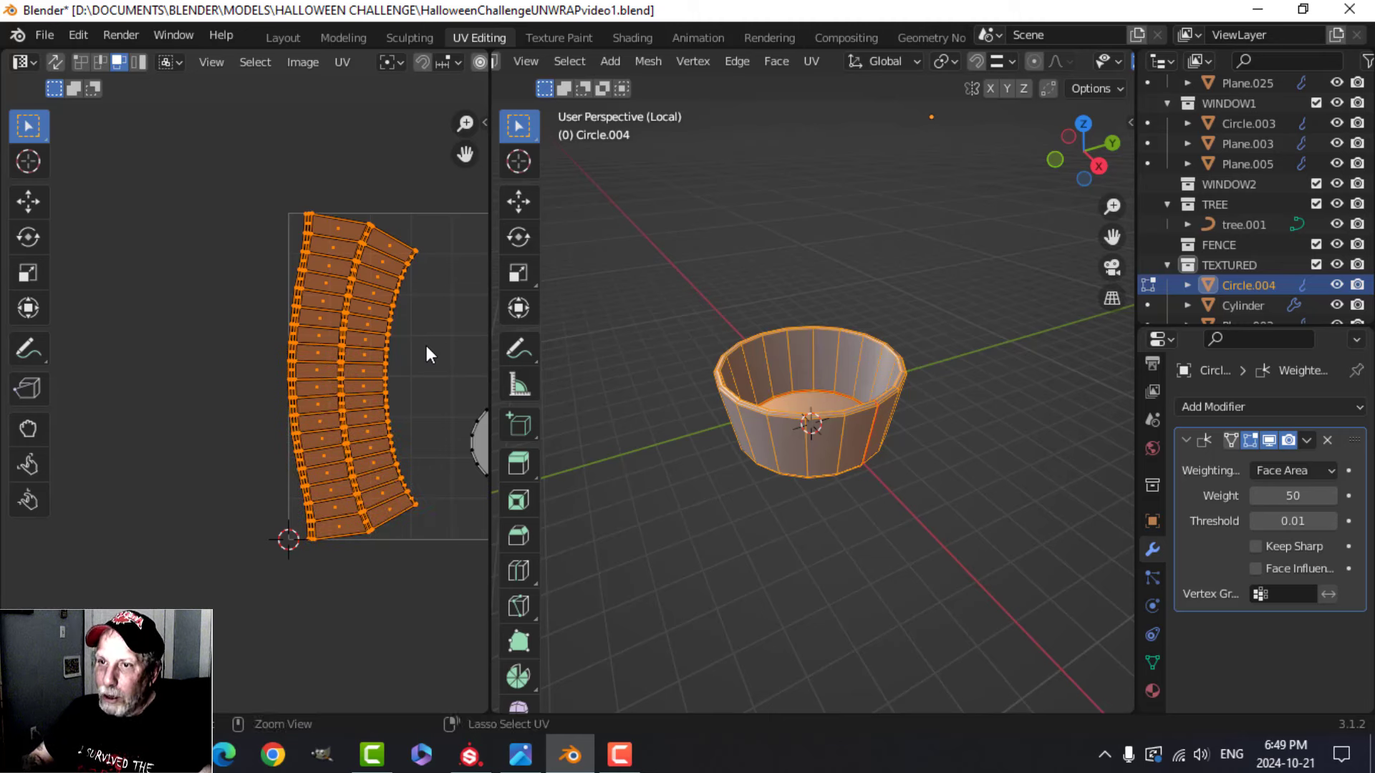
key(n)
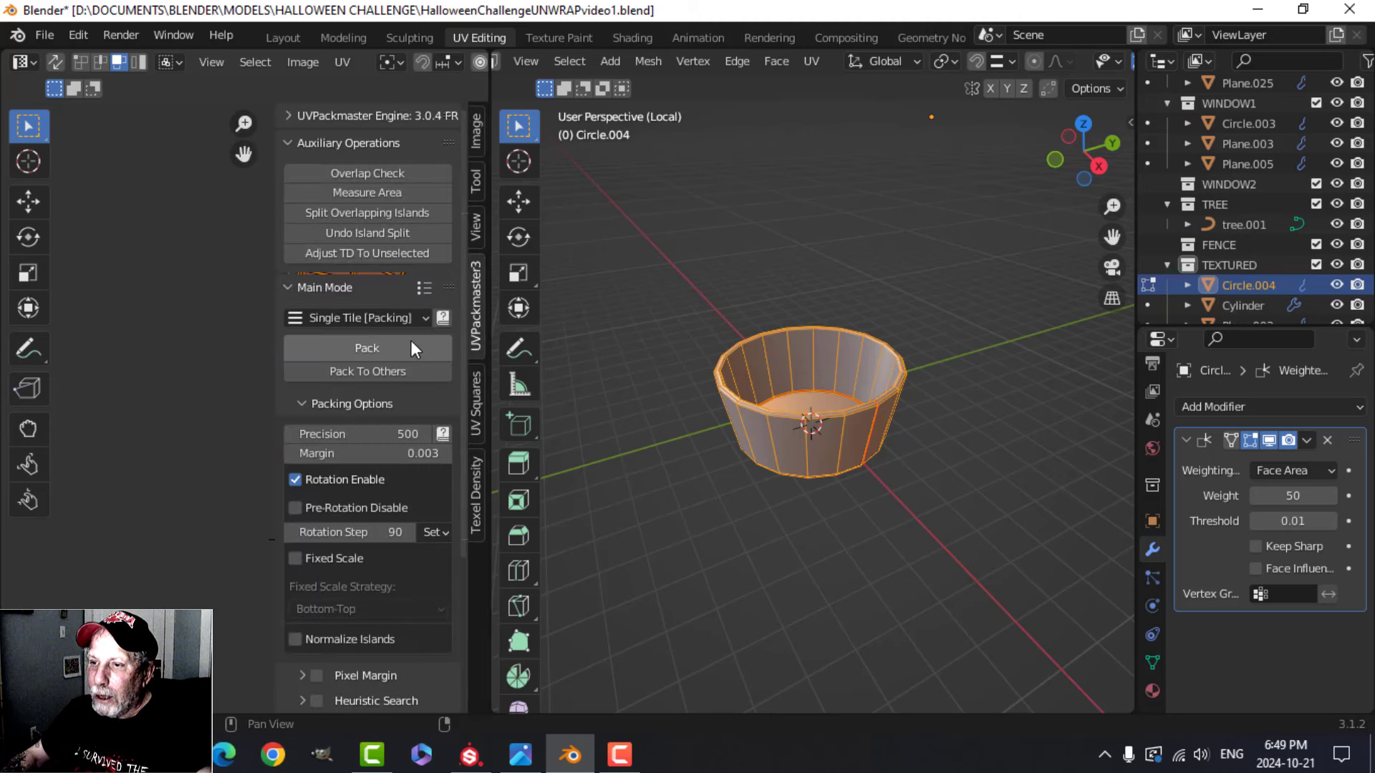
click(476, 405)
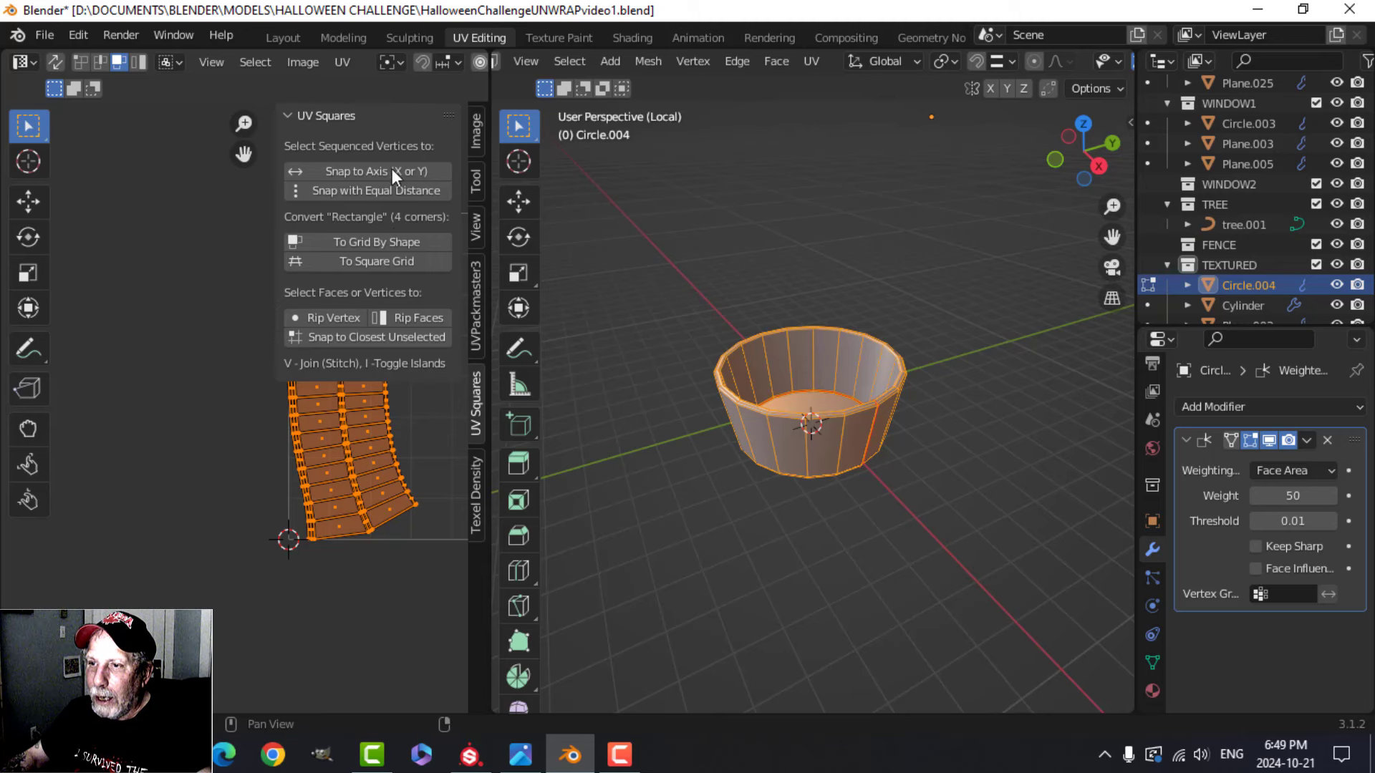
click(390, 238)
key(n)
scroll(406, 406, down, 2)
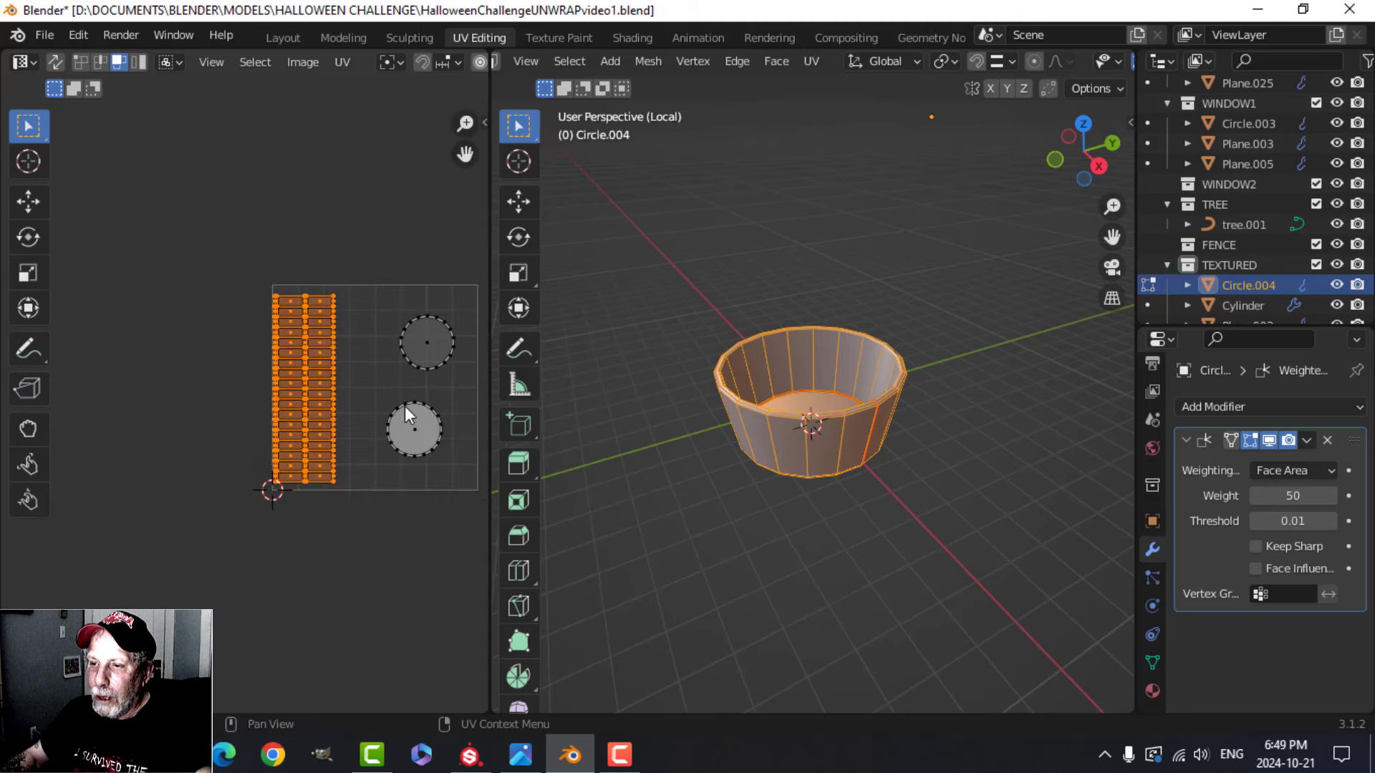
Step: Pack all the cup's UV islands into a single tile with UVPackmaster3 and deselect them
key(a)
middle_drag(463, 410, 338, 394)
key(n)
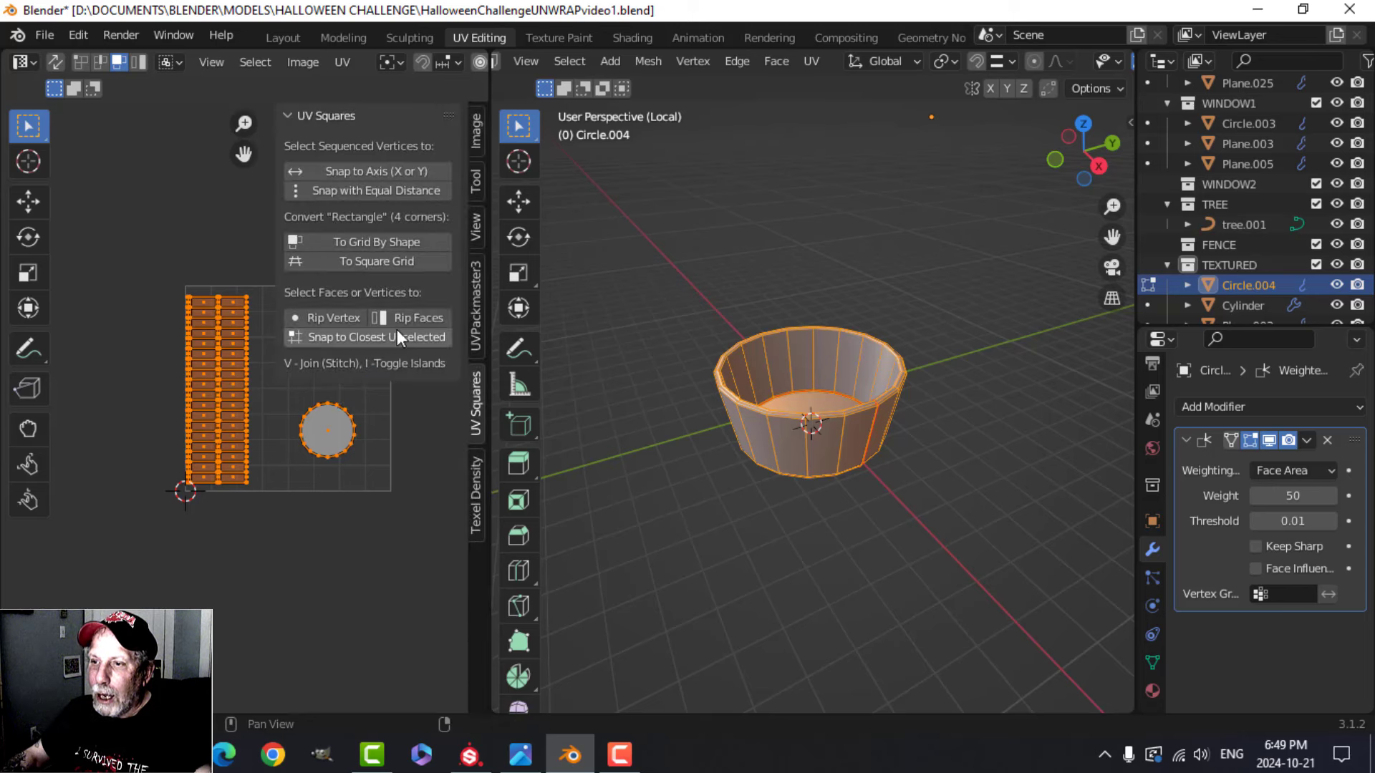
click(474, 294)
click(391, 345)
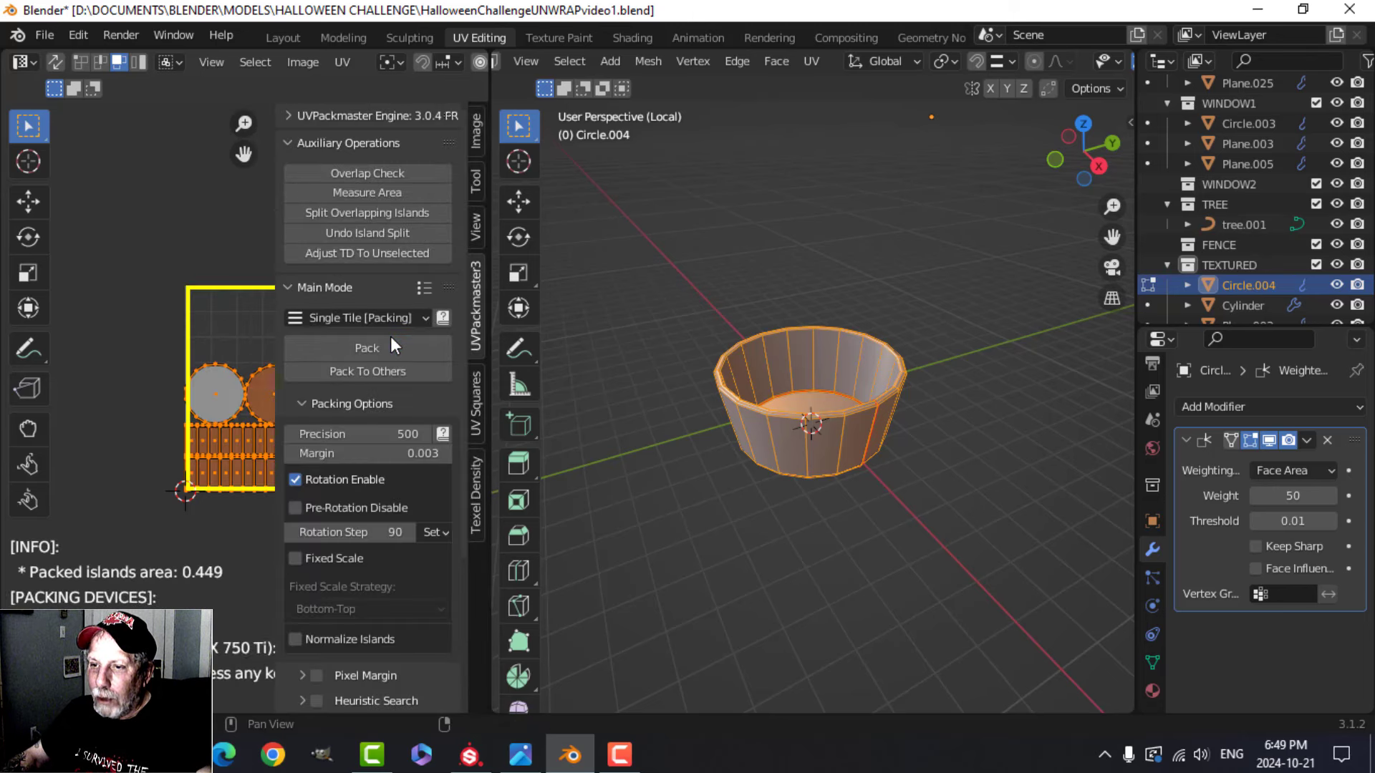
key(n)
scroll(286, 397, up, 3)
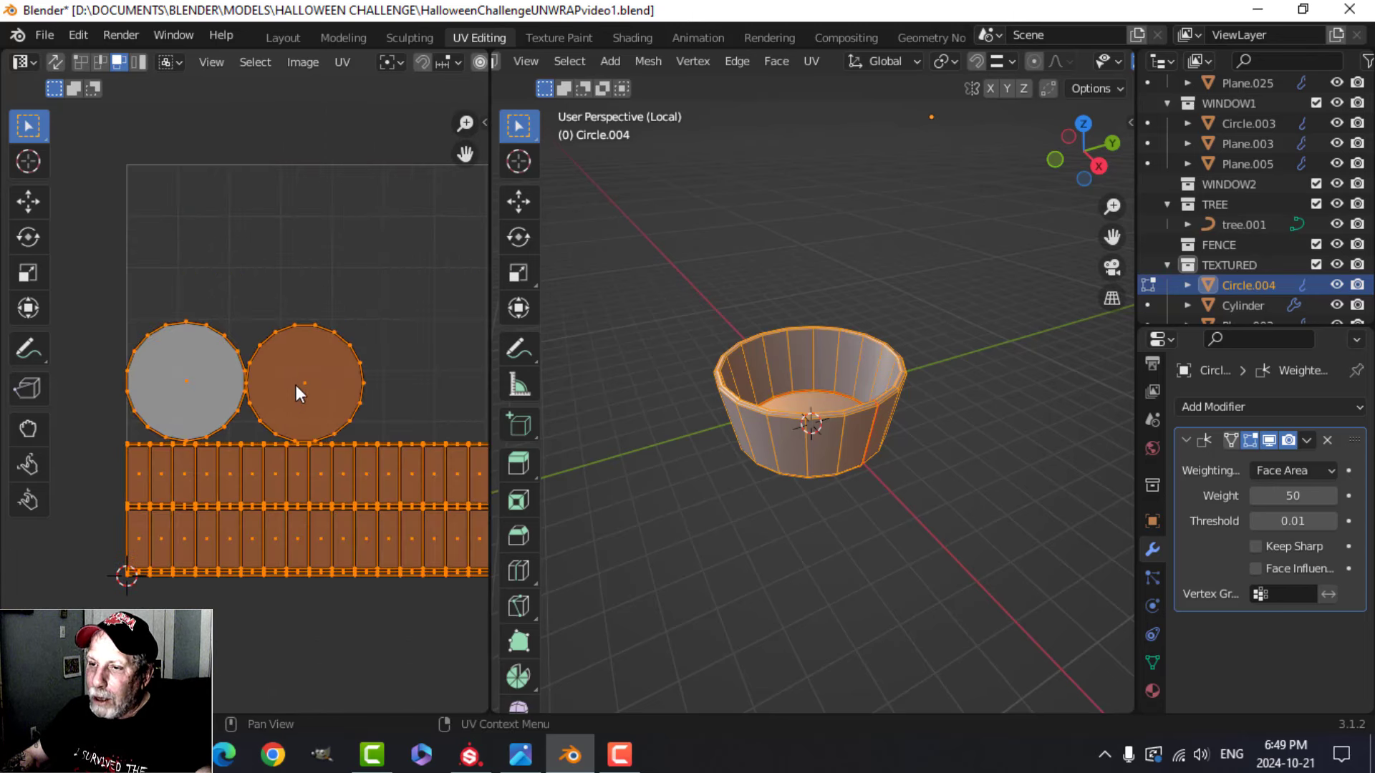
click(341, 385)
scroll(341, 385, down, 1)
click(401, 394)
middle_drag(418, 432, 366, 409)
scroll(789, 383, down, 2)
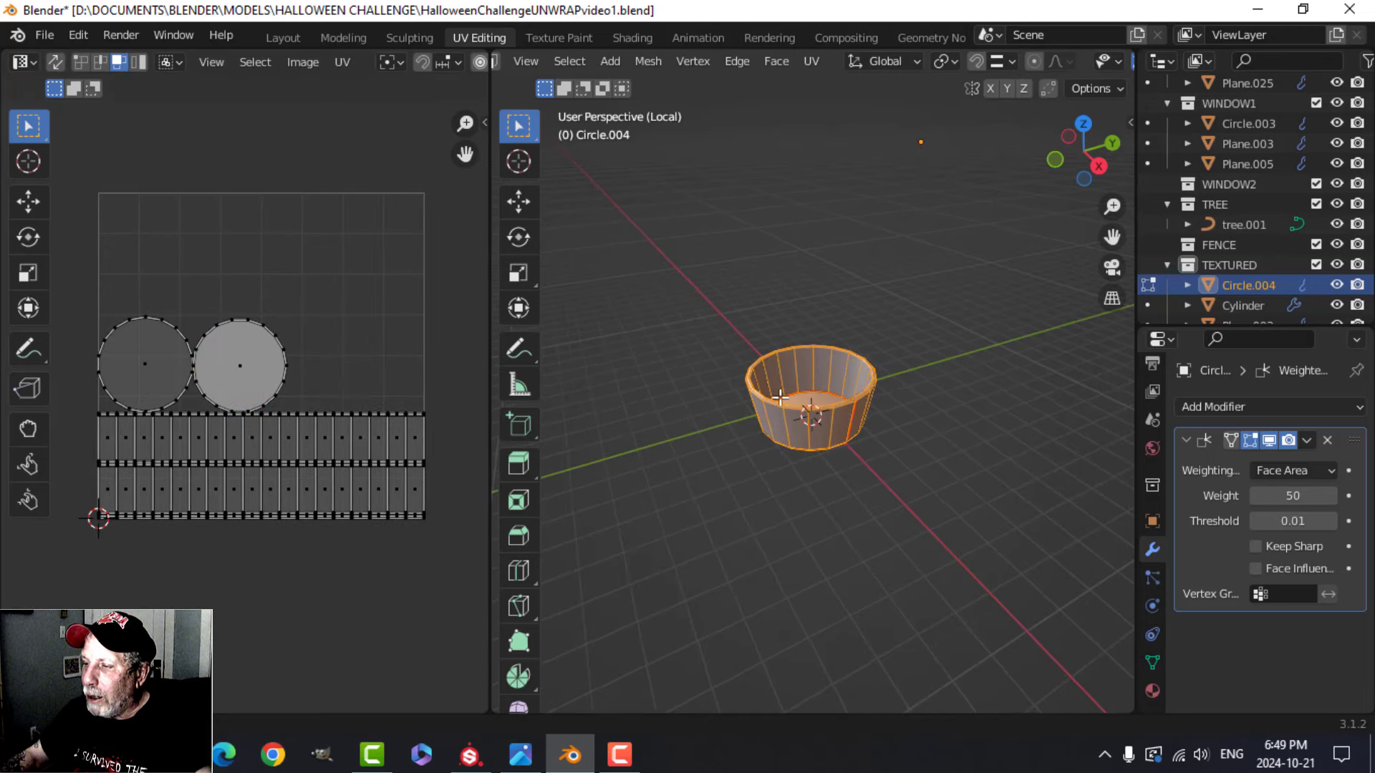
Step: Return the cup to Object Mode and save the Blender file
middle_drag(884, 369, 823, 401)
key(Tab)
key(ctrl+s)
click(44, 34)
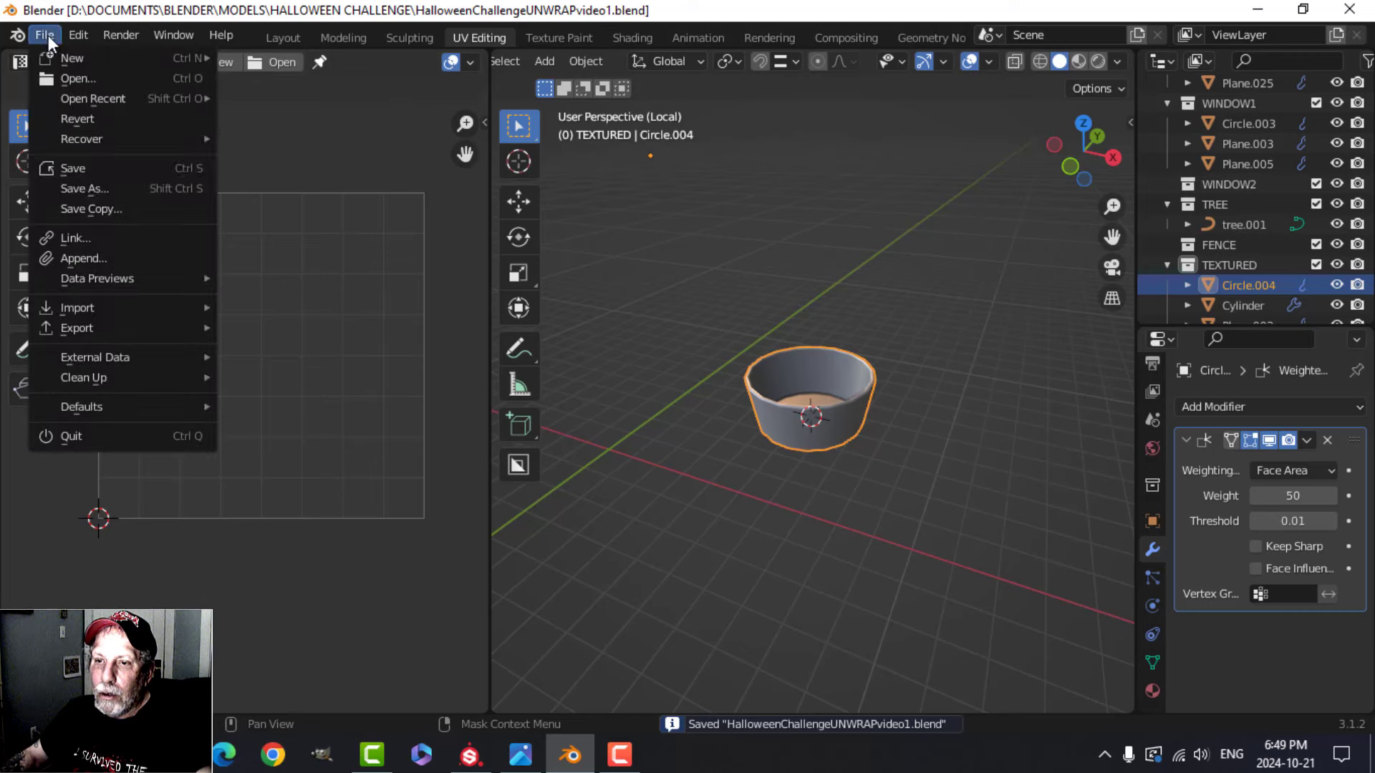
Step: Switch to Substance Painter and create a smart material from the bowl's MetalHalloweenVid layer folder
click(470, 755)
click(1081, 413)
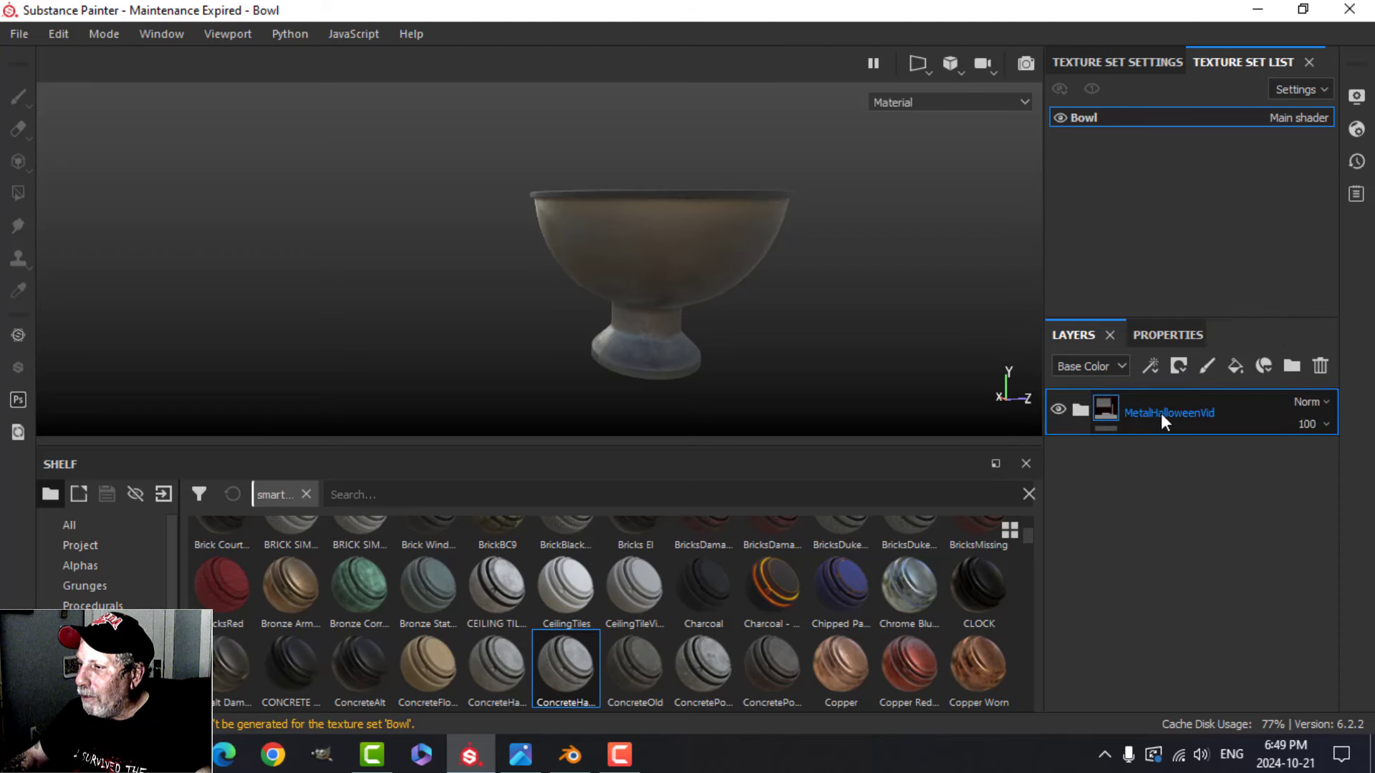
right_click(1161, 414)
click(930, 571)
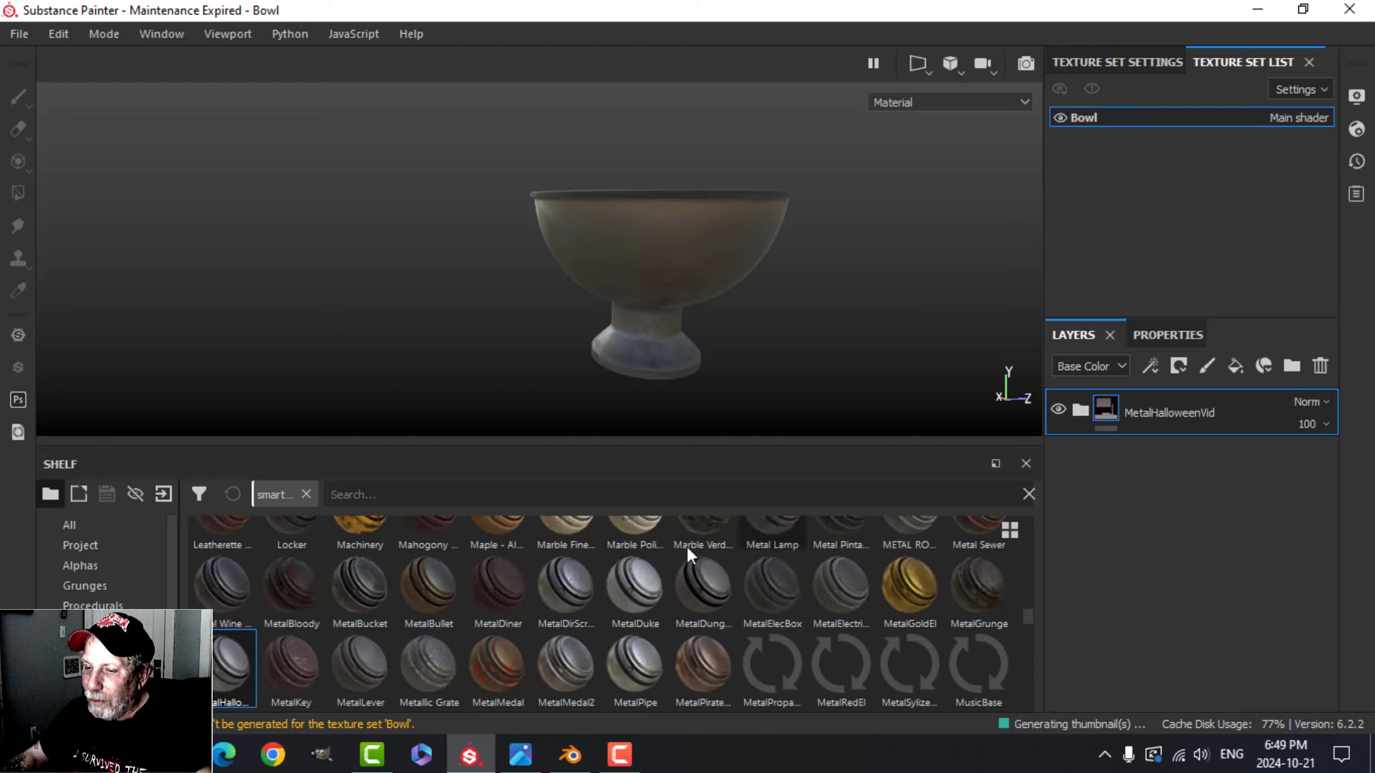
mouse_move(234, 677)
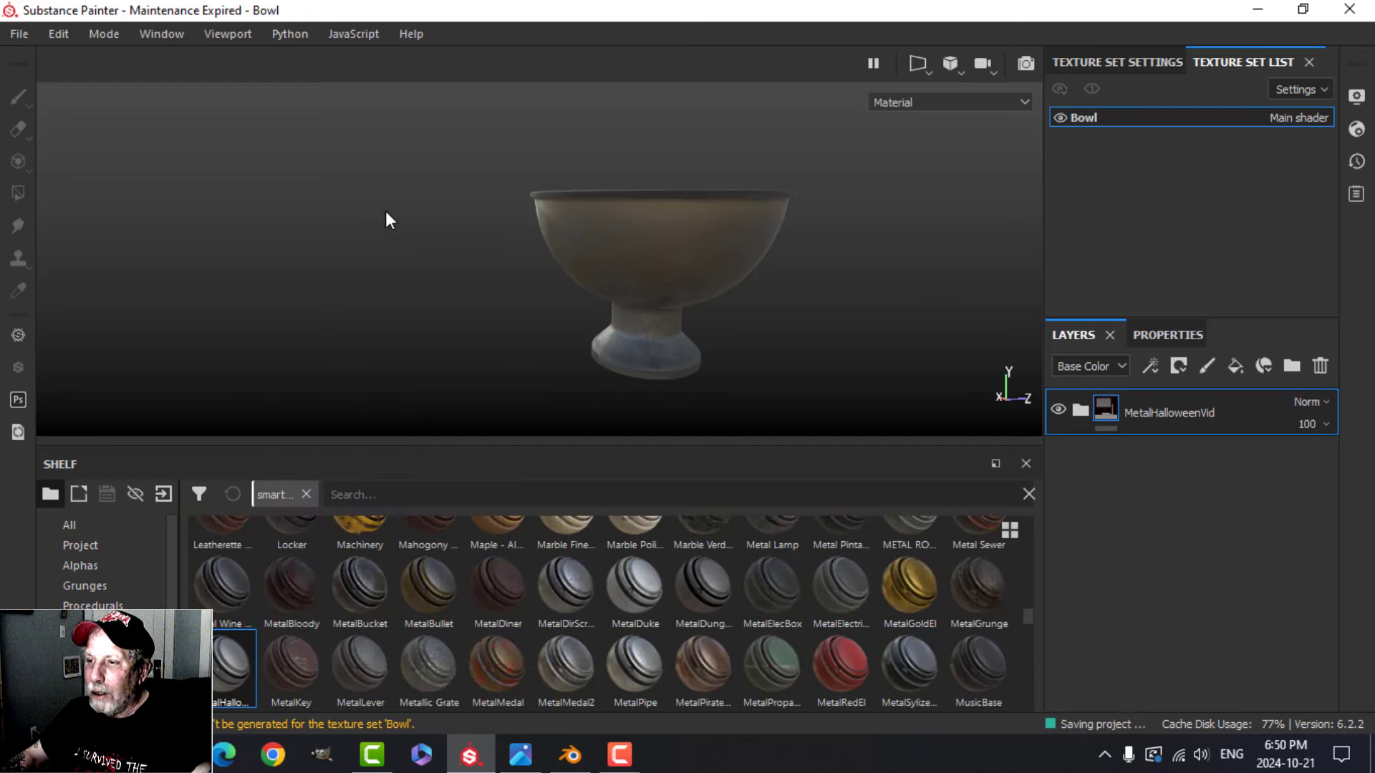
Step: Start a new project with the OpenGL normal map format and look through the exported mesh files
click(19, 34)
click(25, 52)
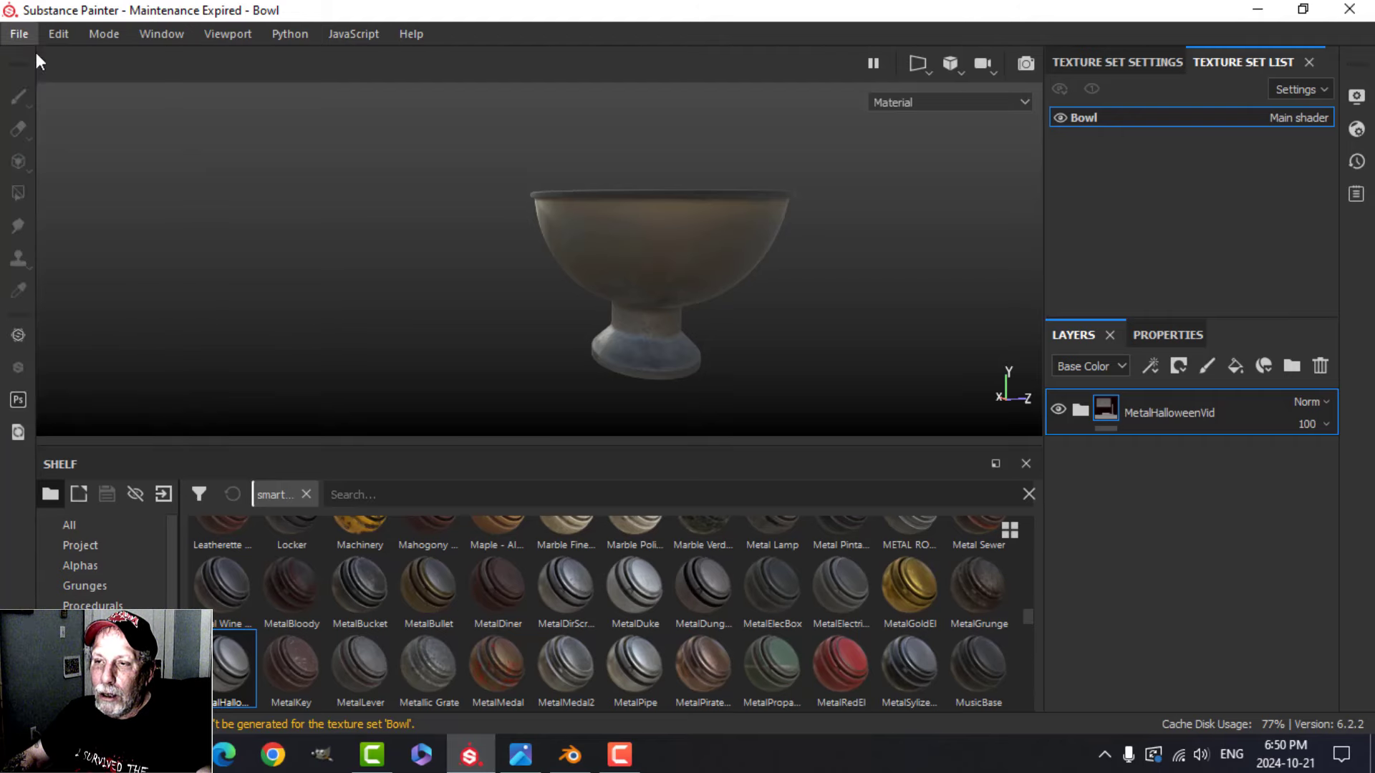
click(591, 184)
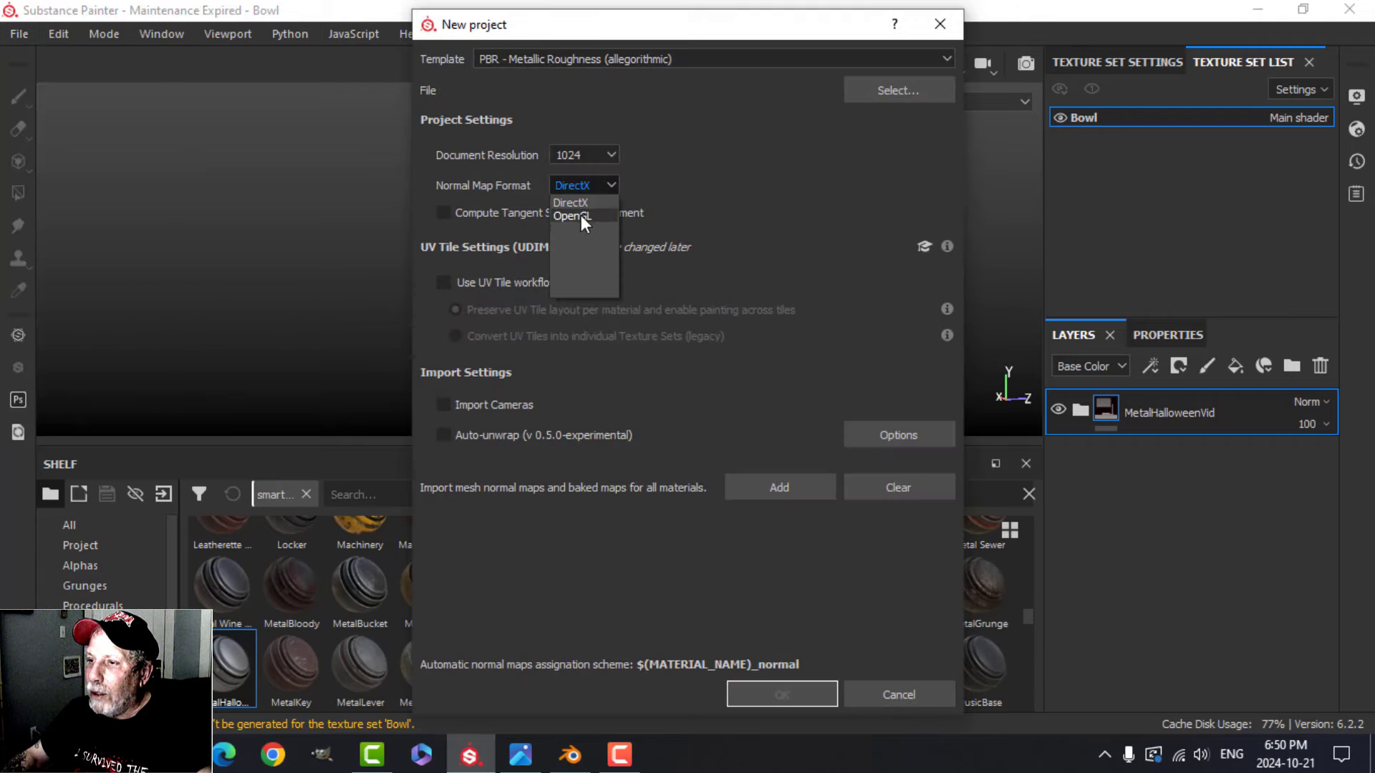
click(582, 215)
click(897, 91)
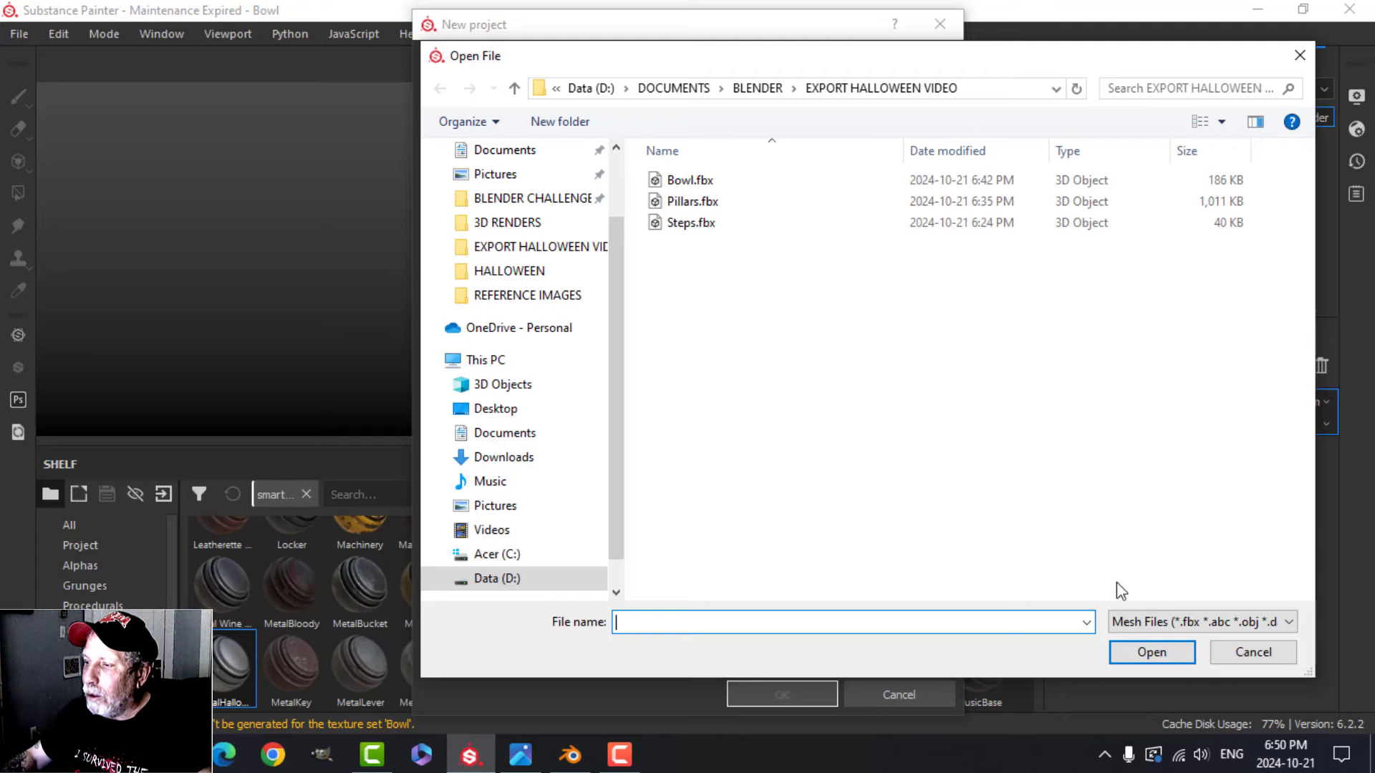
click(1253, 651)
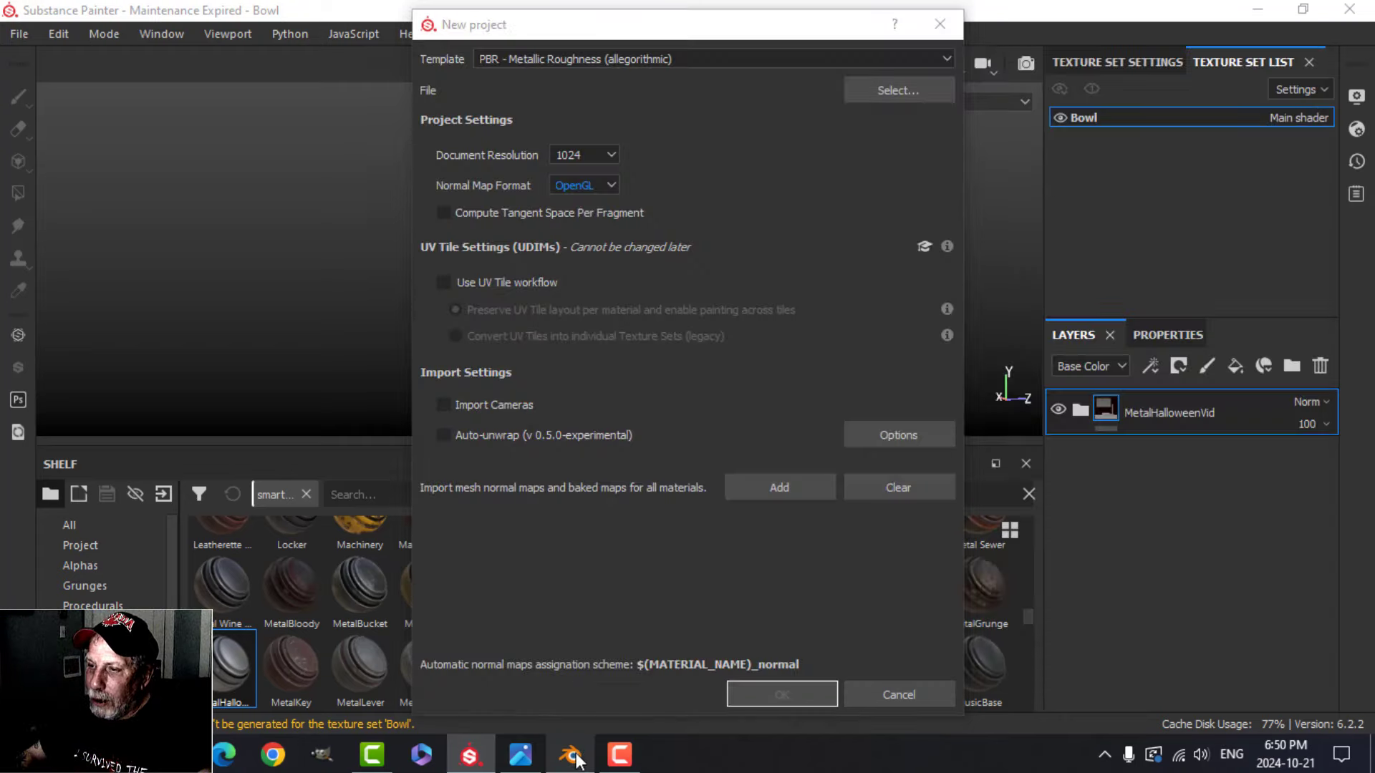
Step: Switch to Blender and export the selected cup as TeaLight.fbx to the EXPORT HALLOWEEN VIDEO folder
click(575, 758)
click(43, 34)
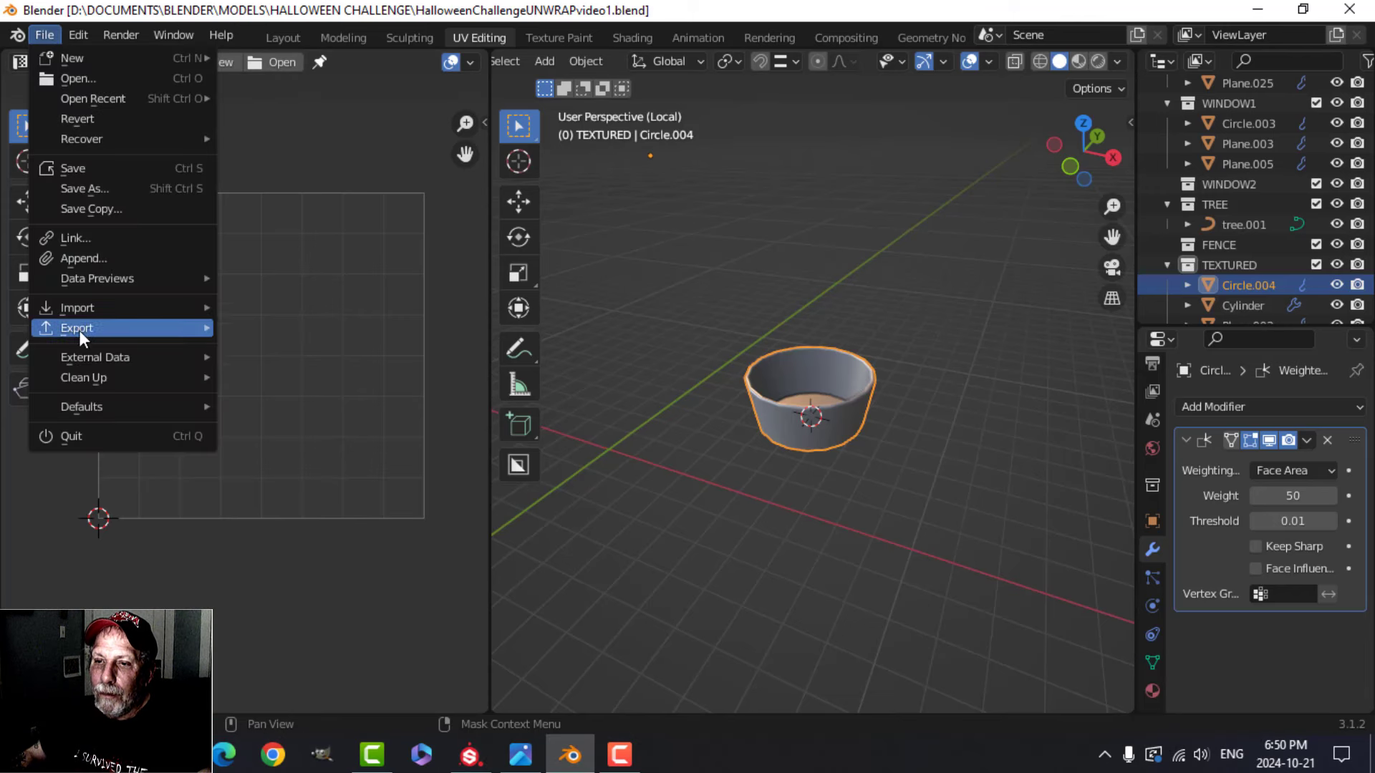
mouse_move(81, 327)
click(316, 508)
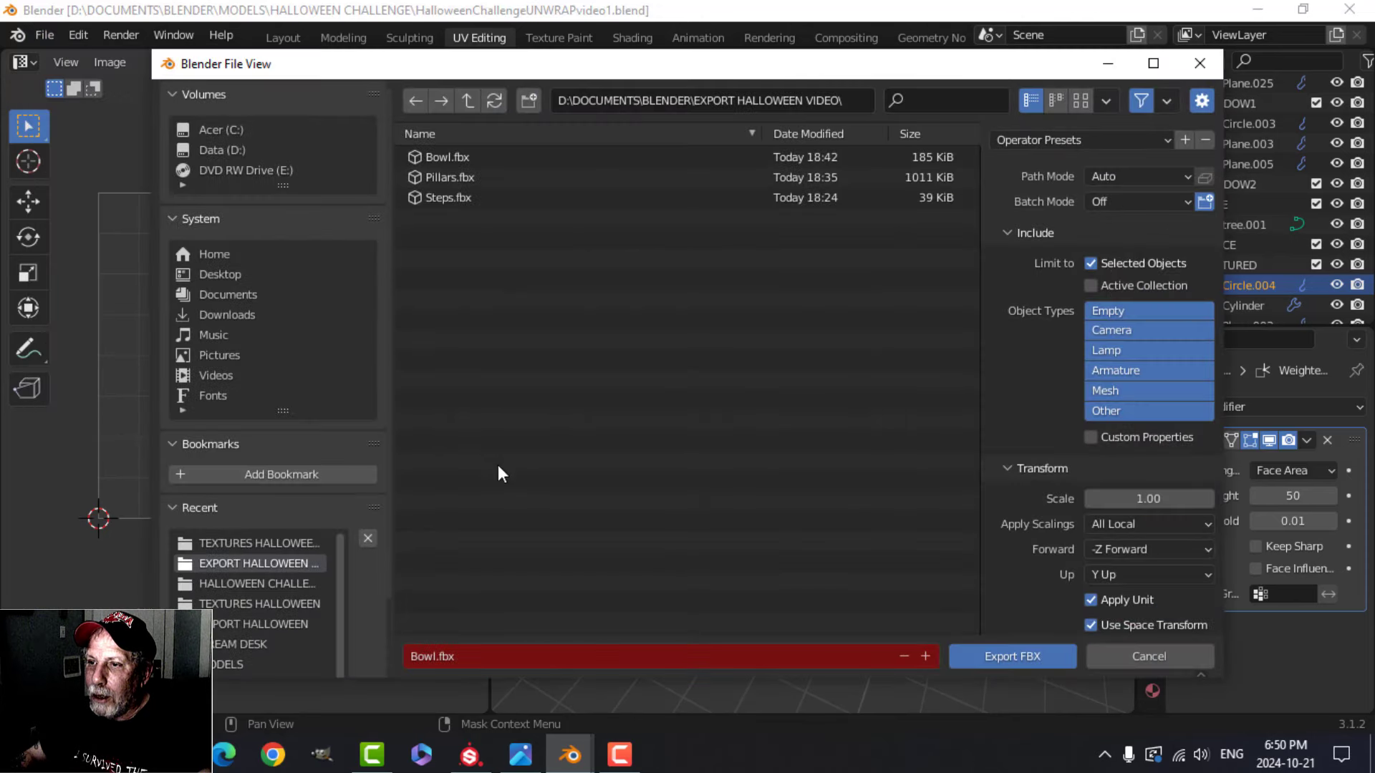
click(531, 654)
text(eaLight)
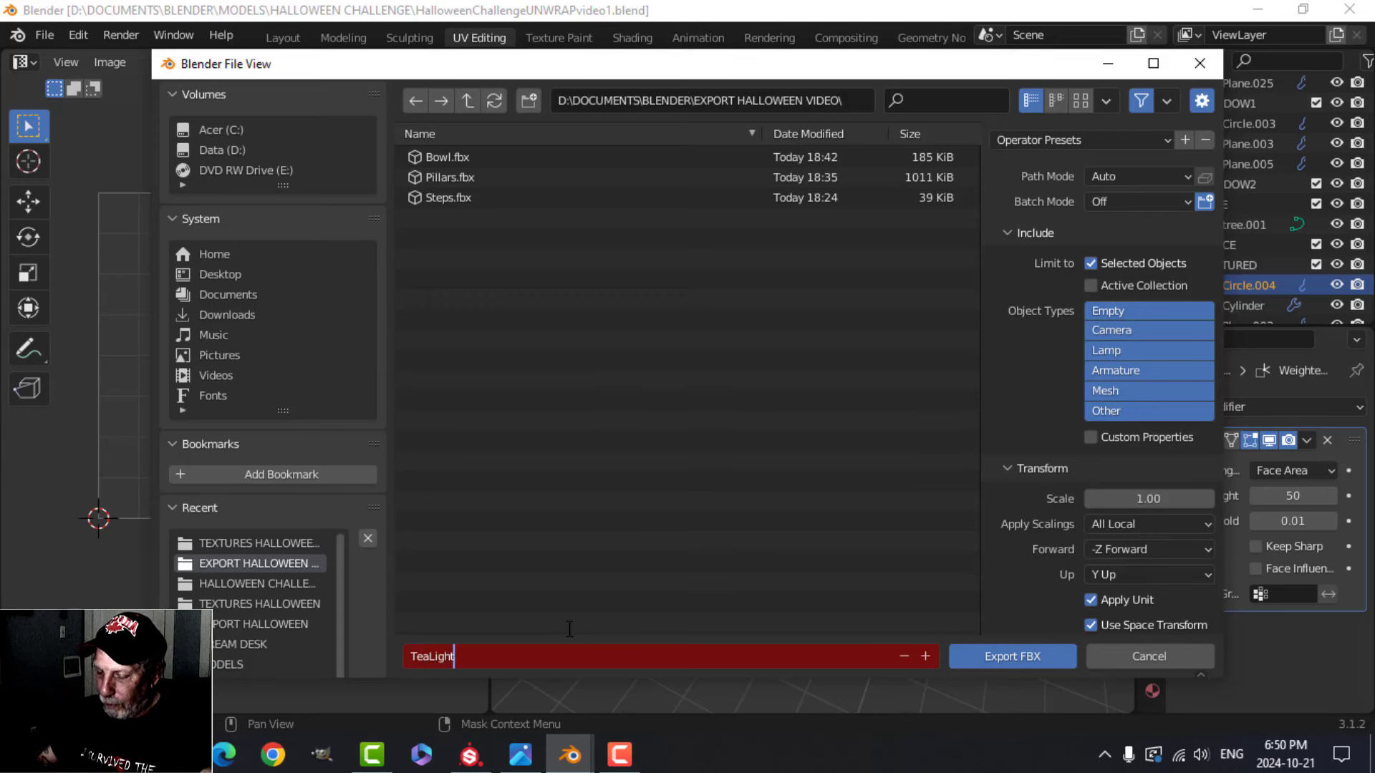
key(Return)
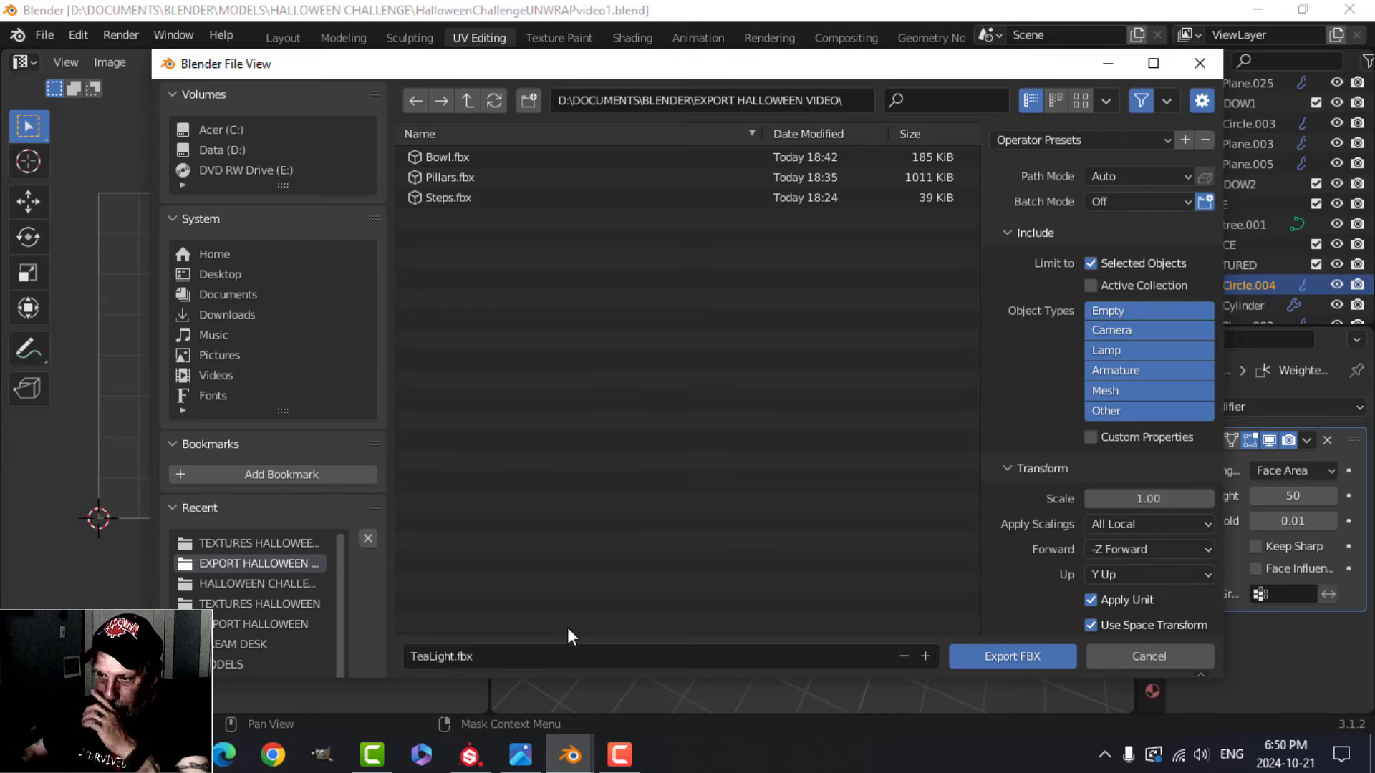
click(1015, 656)
Step: Switch back to Substance Painter, choose TeaLight.fbx as the mesh and create the new project
click(470, 756)
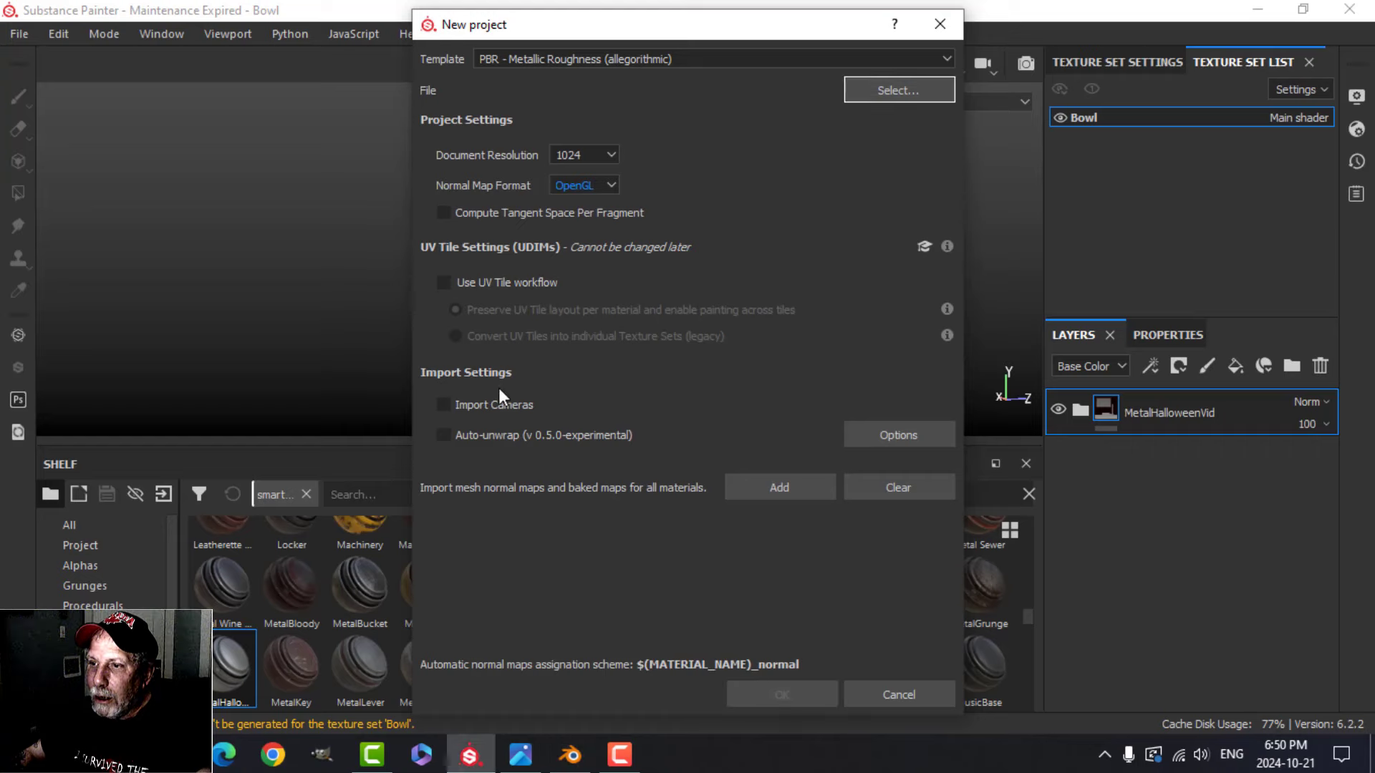
click(895, 92)
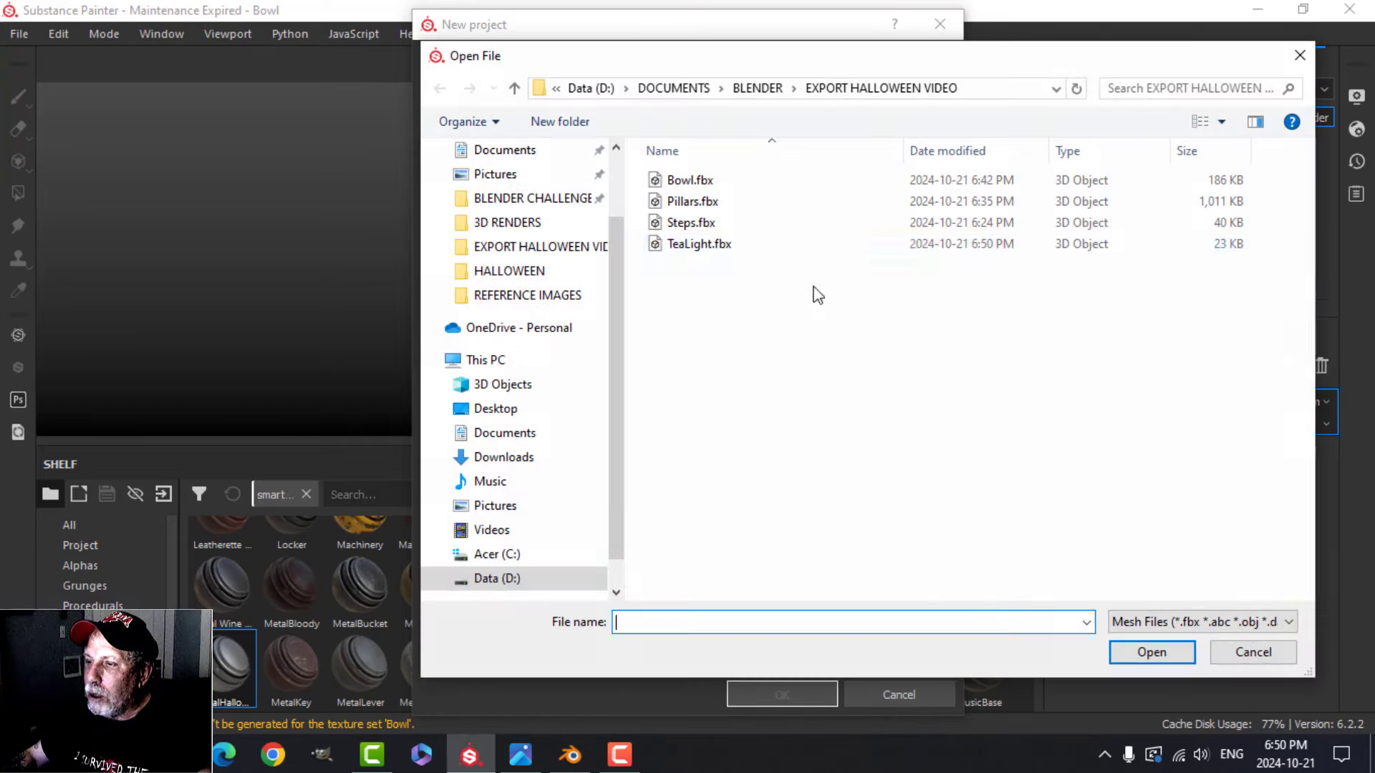
click(709, 244)
click(1150, 652)
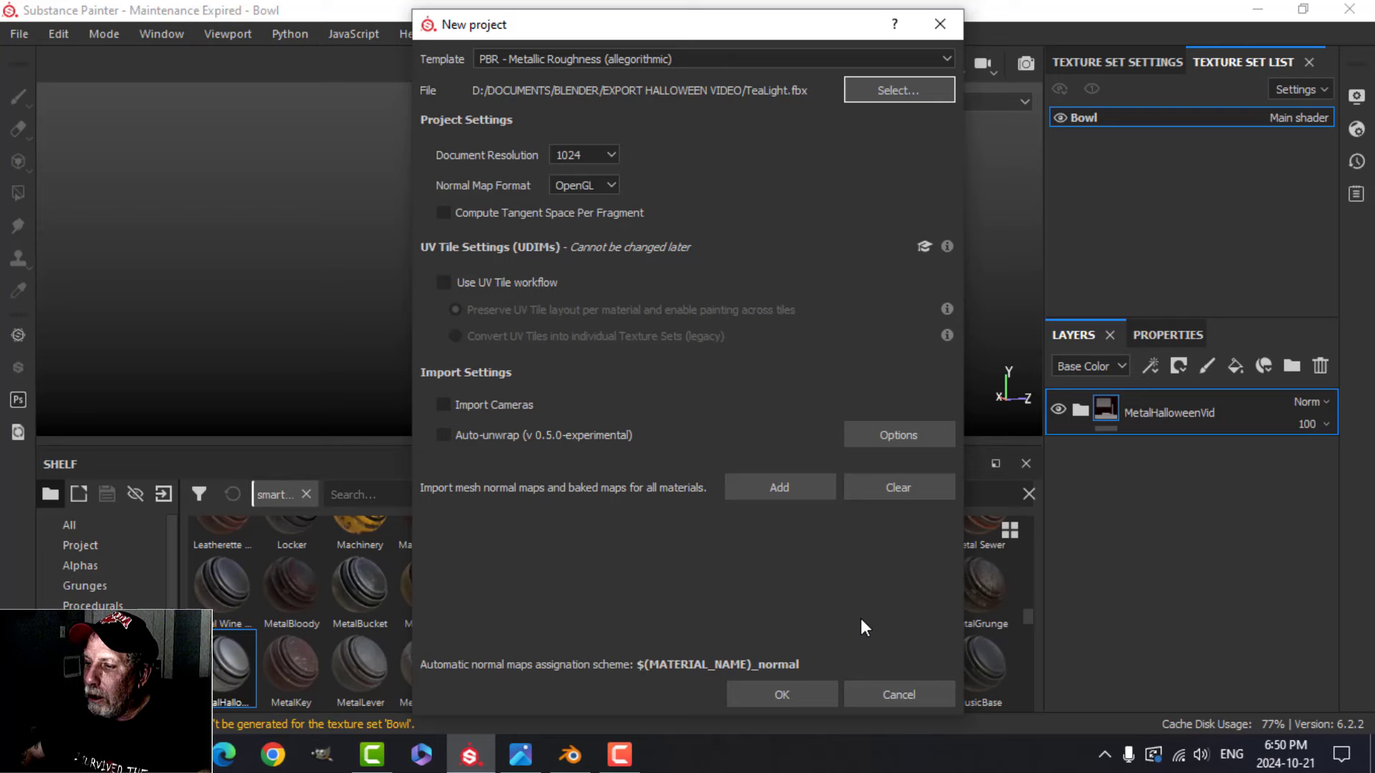
click(801, 693)
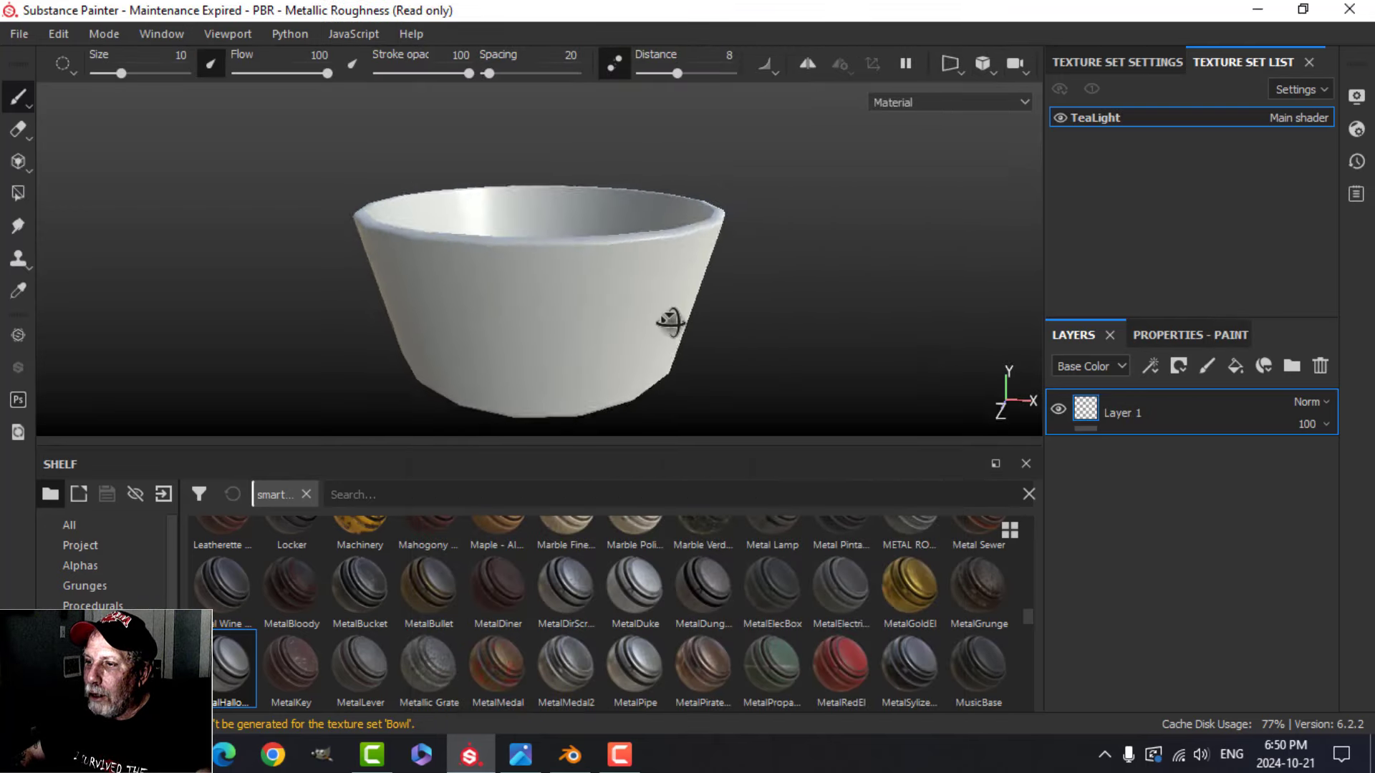
Step: Bake the TeaLight mesh maps at an output size of 2048 with the ID map excluded
alt+drag(670, 323, 722, 342)
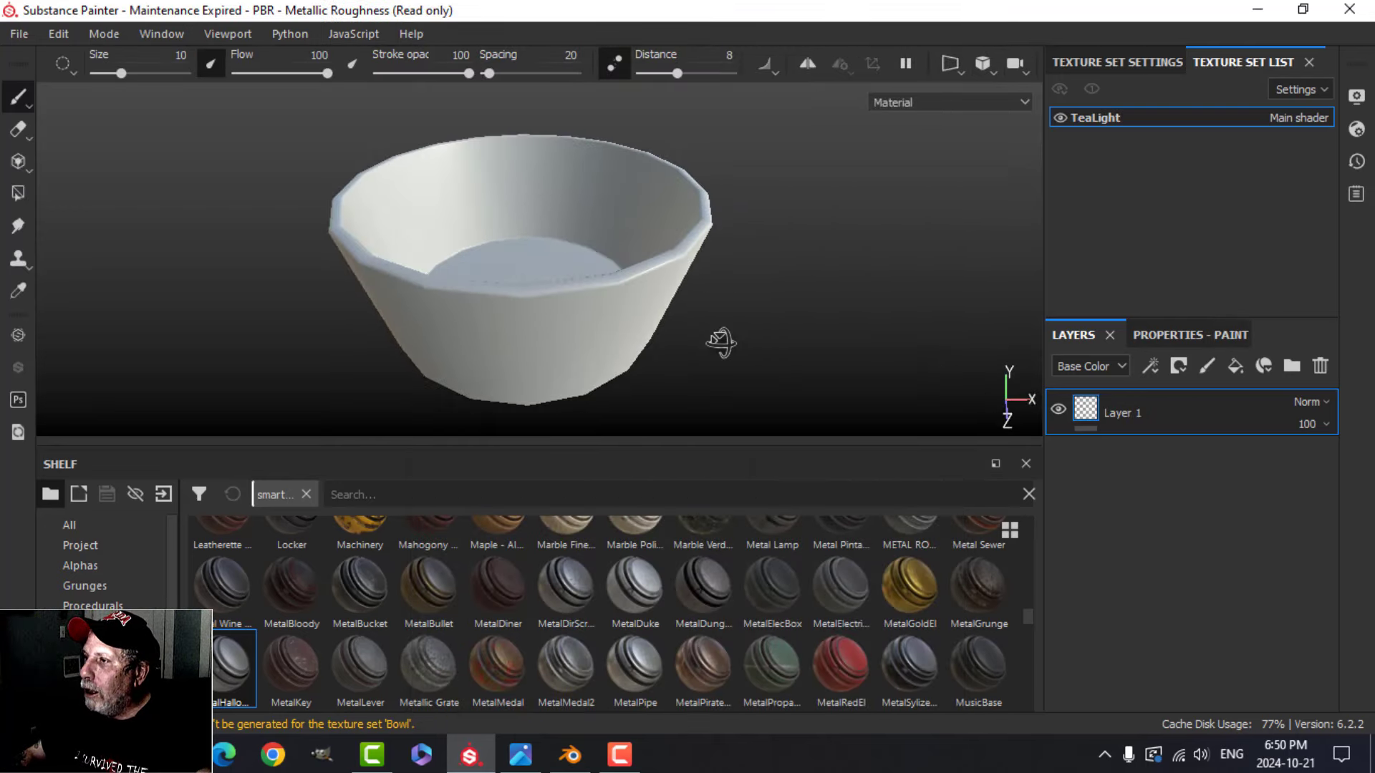
click(1118, 62)
scroll(1207, 214, up, 3)
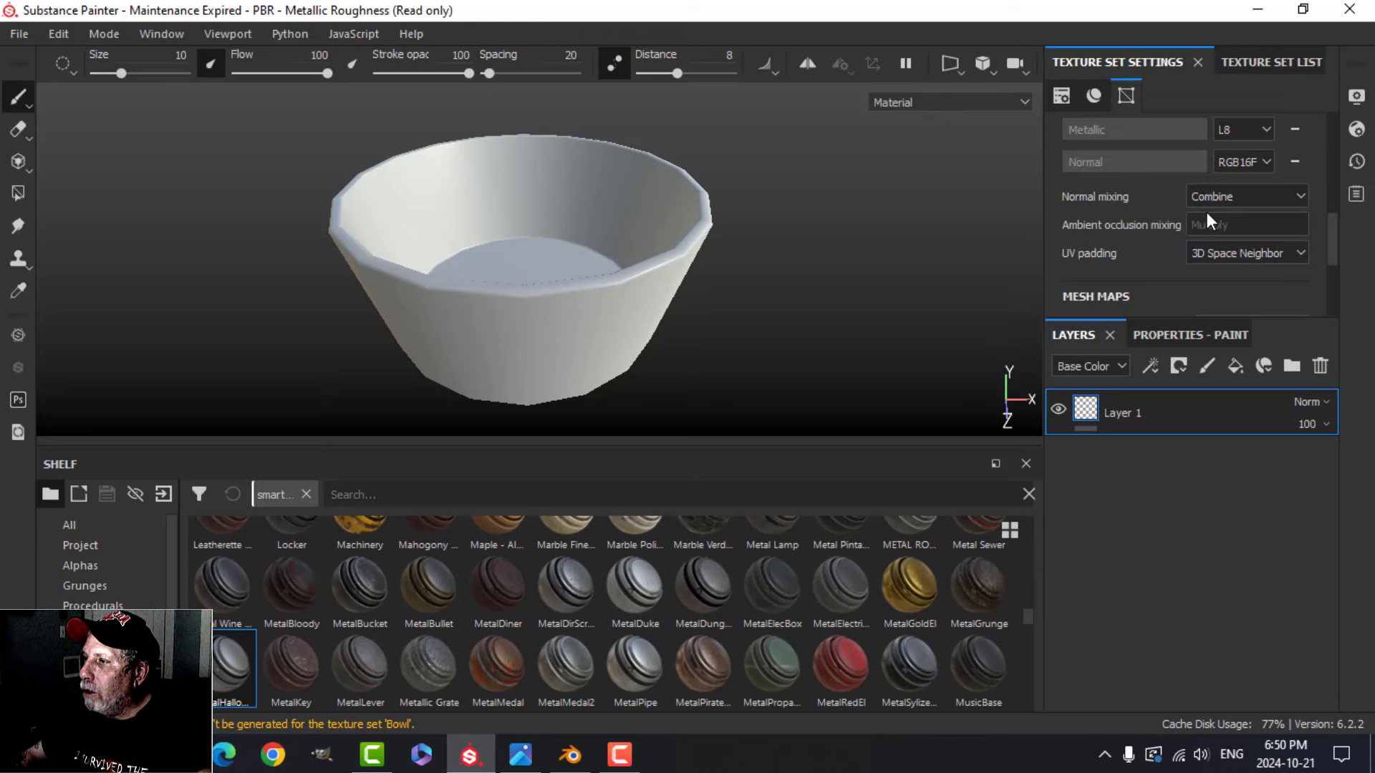
scroll(1218, 222, down, 2)
click(1226, 208)
click(724, 96)
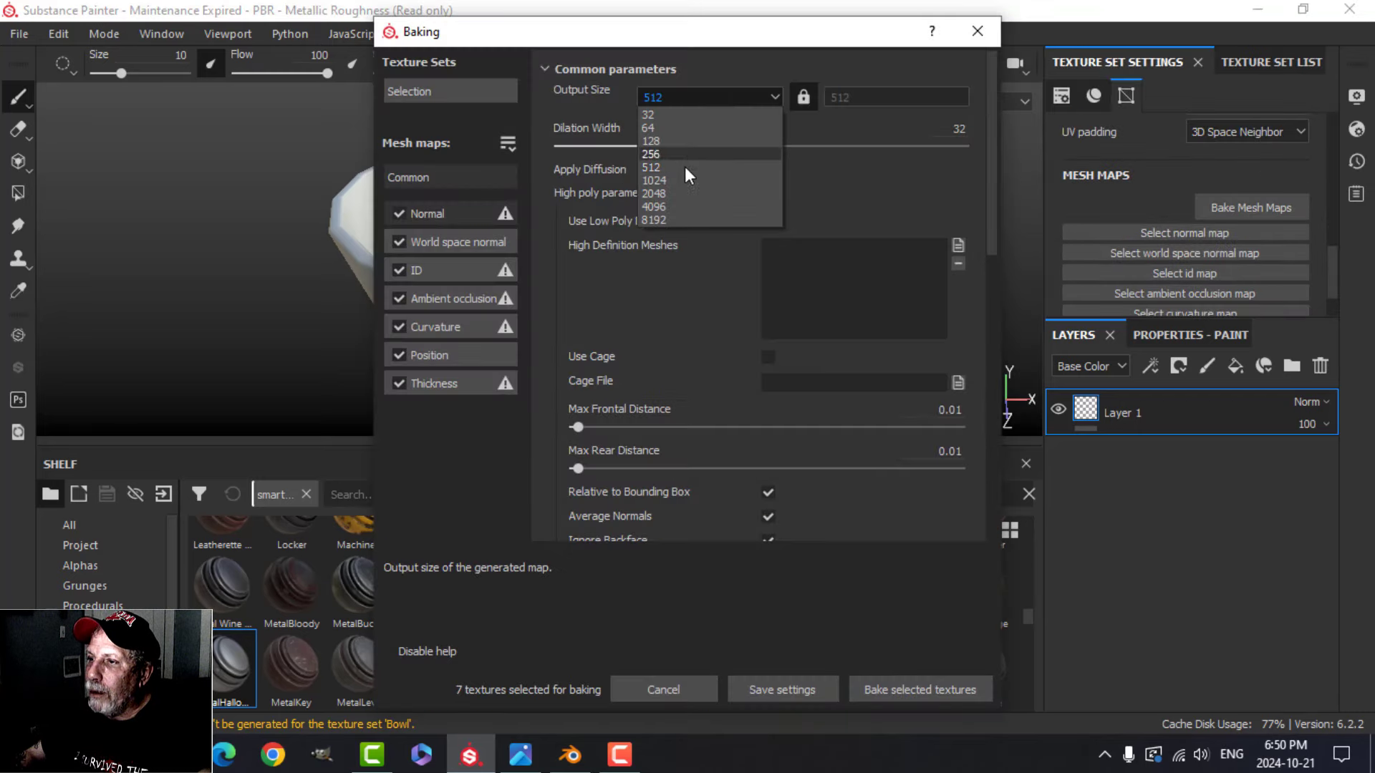
click(685, 195)
click(400, 271)
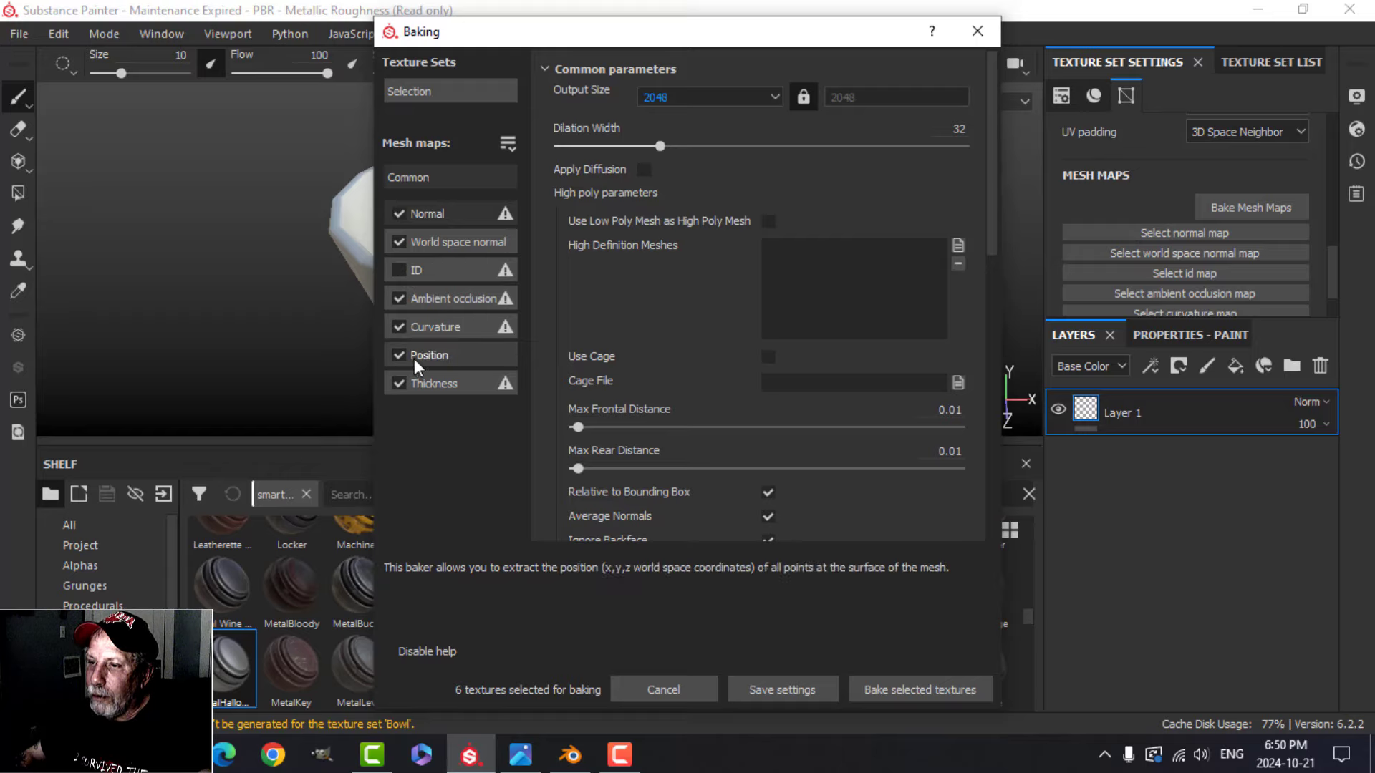
click(903, 689)
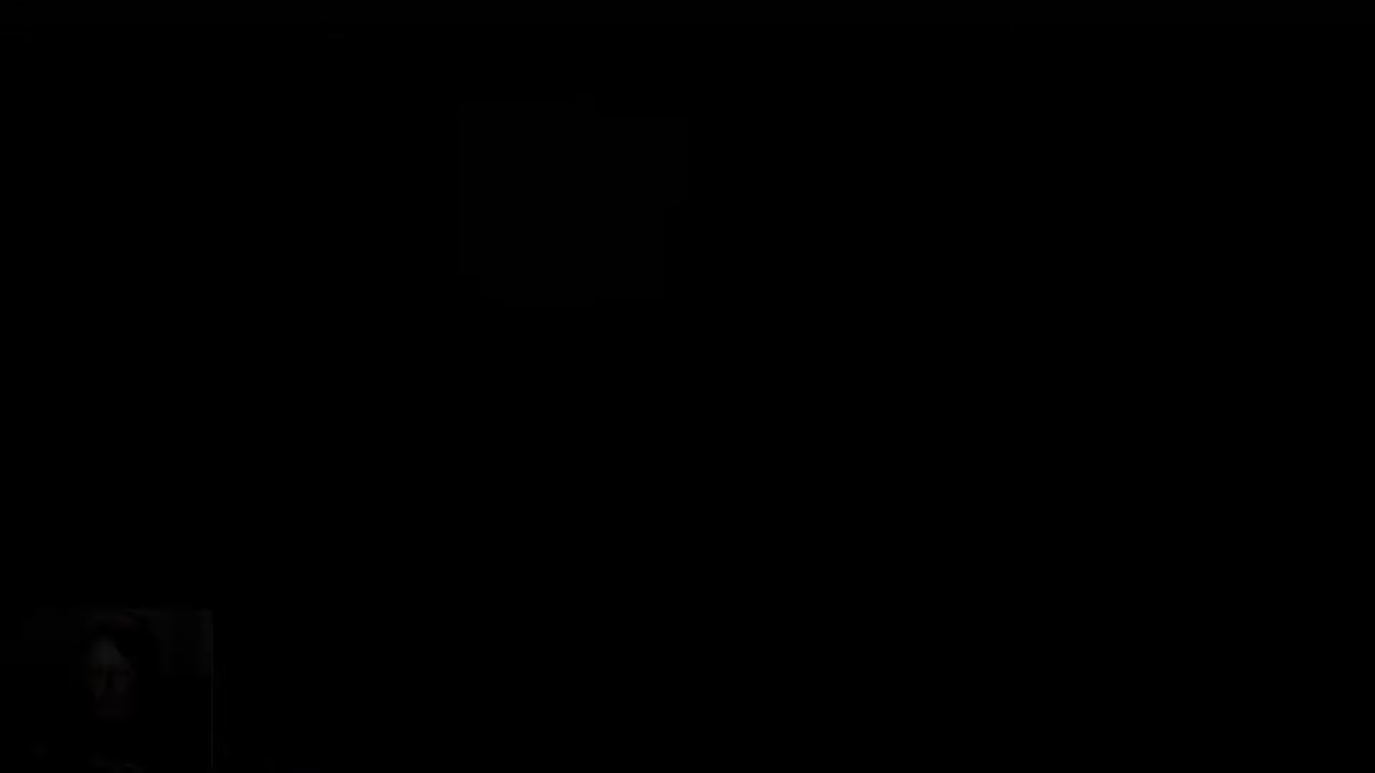
Step: Apply the MetalHalloweenVid smart material to the tea light and inspect its inside and outer wall
drag(224, 680, 1264, 539)
alt+drag(823, 380, 797, 320)
scroll(810, 332, down, 4)
alt+middle_drag(810, 332, 774, 237)
scroll(762, 332, down, 4)
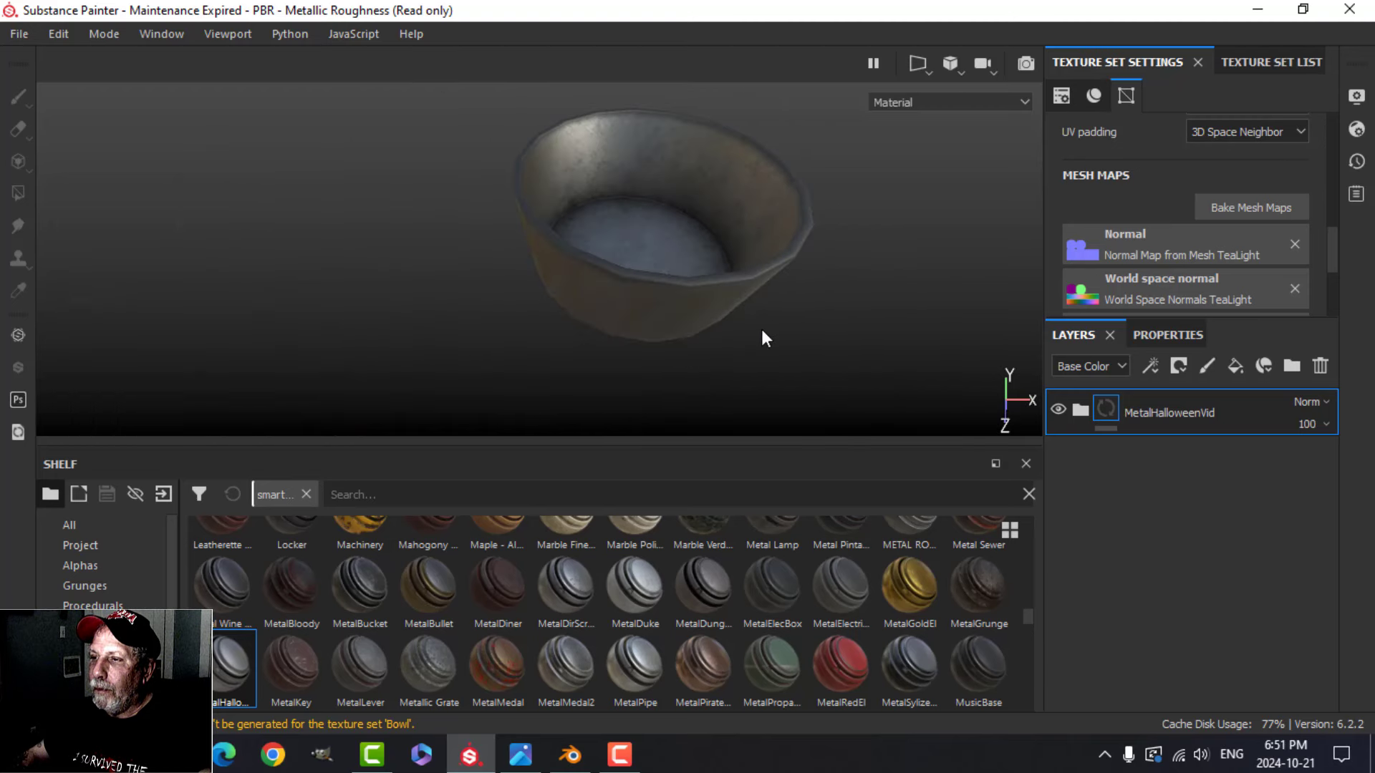
alt+drag(762, 332, 700, 340)
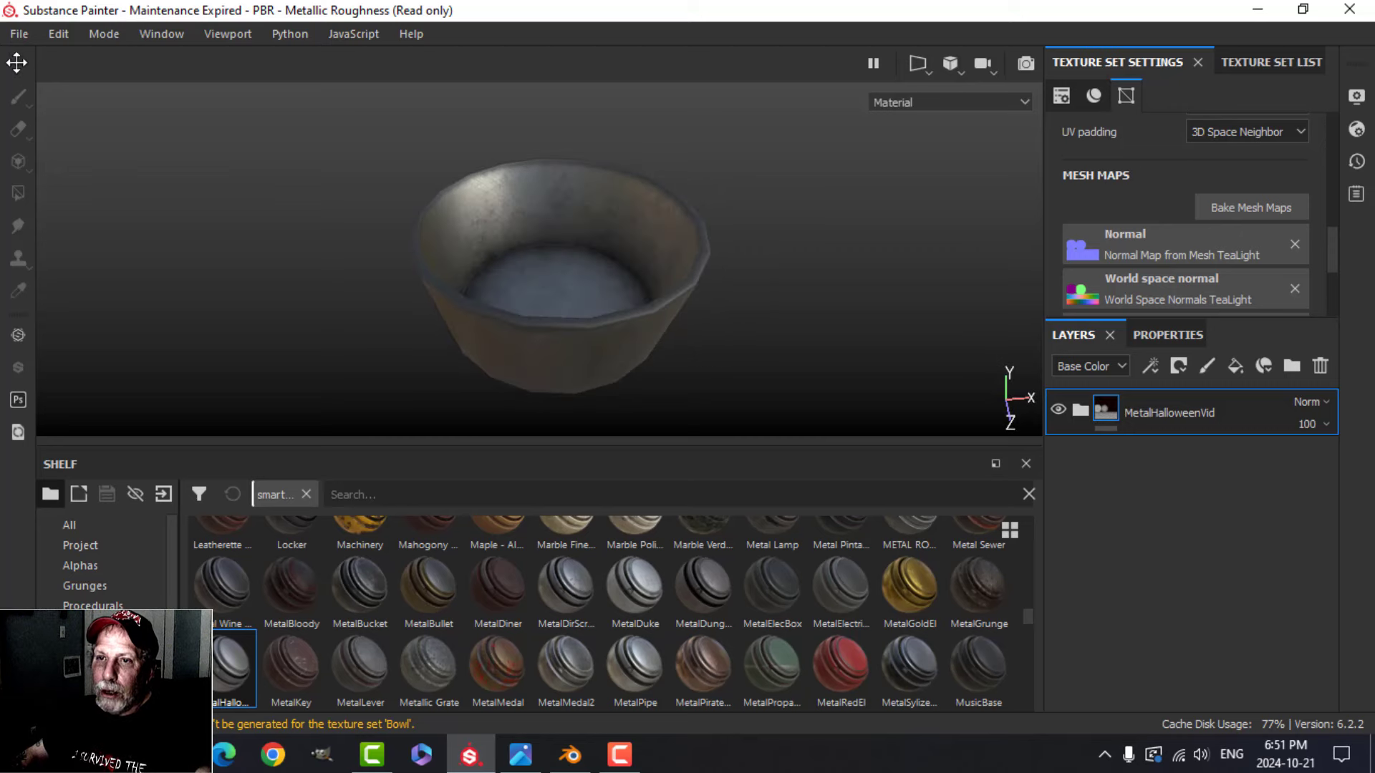
Step: Save the Substance Painter project as TeaLight in the HALLOWEEN VIDEO folder
click(19, 34)
click(32, 249)
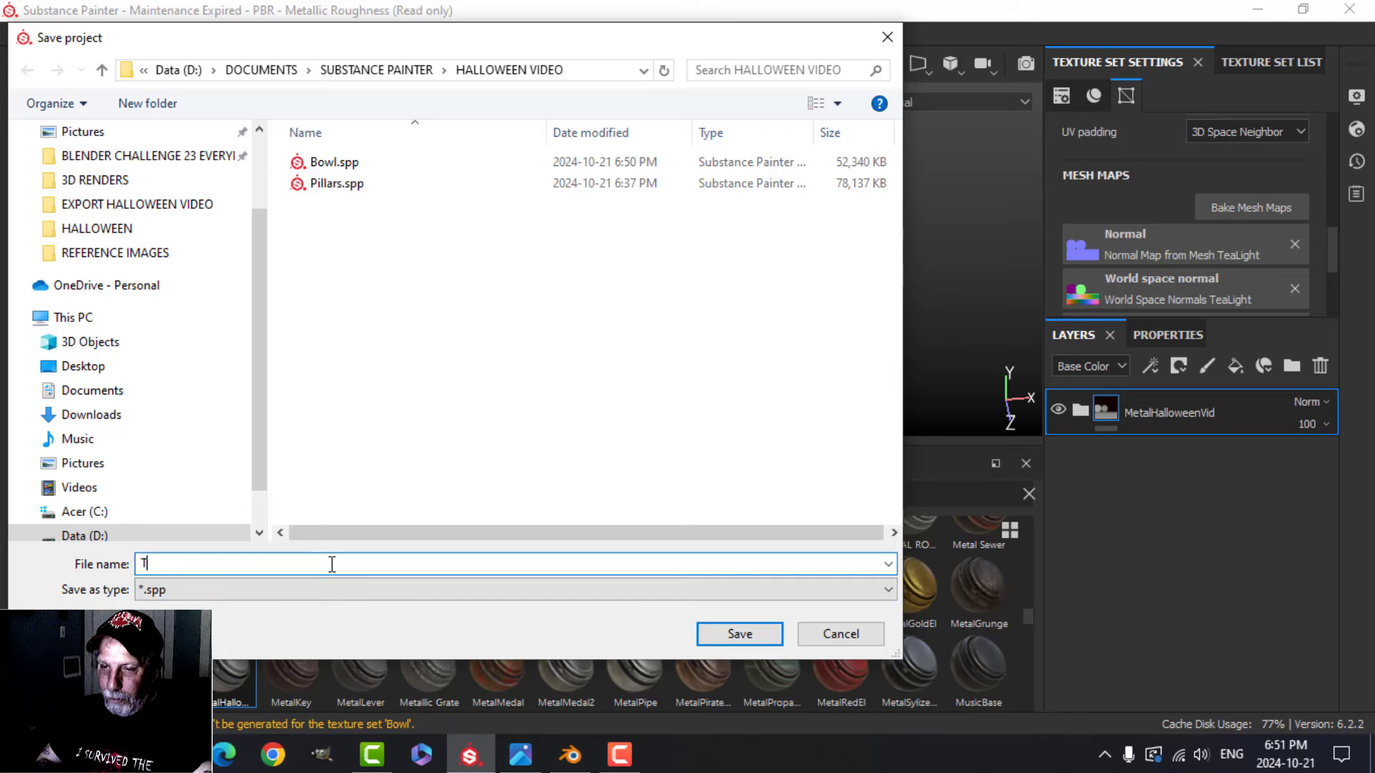
key(Return)
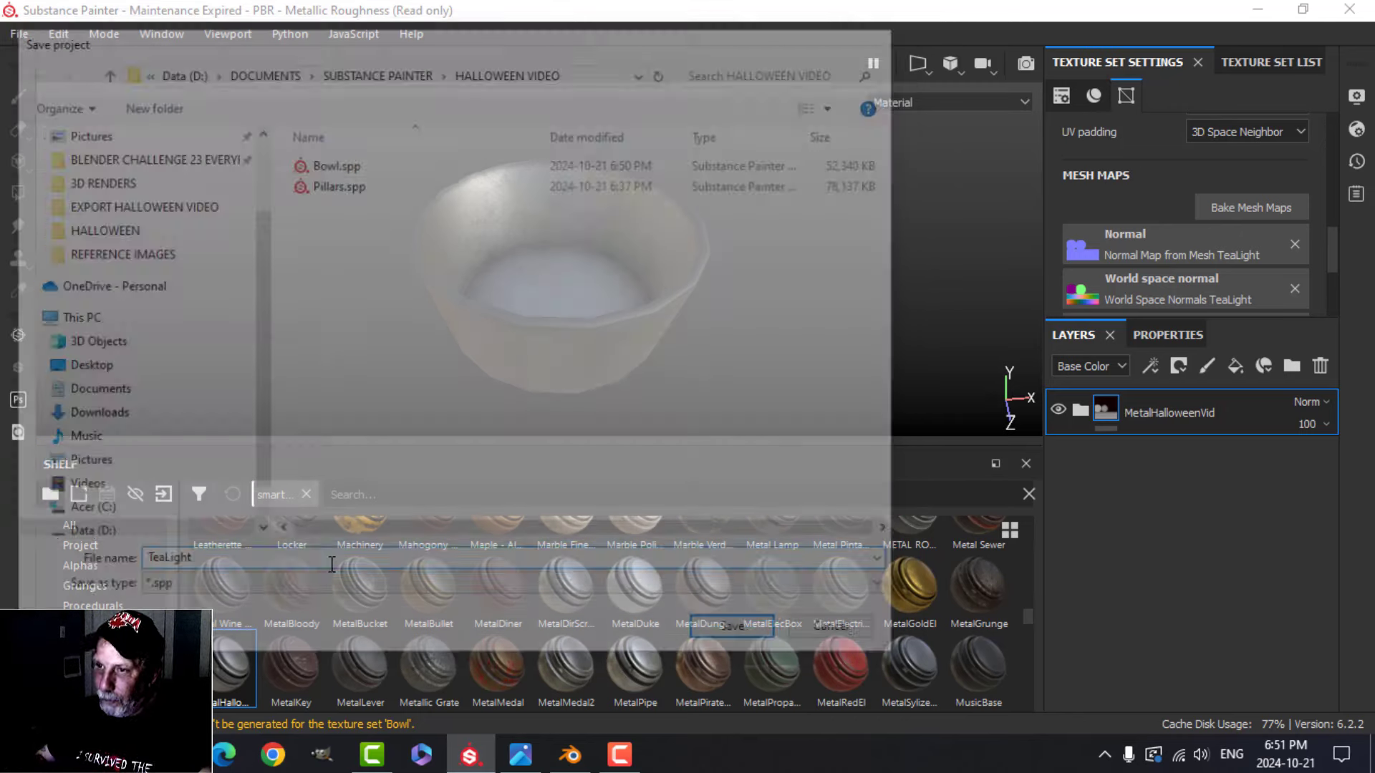
Step: Start a texture export for the tea light and set its output template to PBR Metallic Roughness ShortName
click(31, 34)
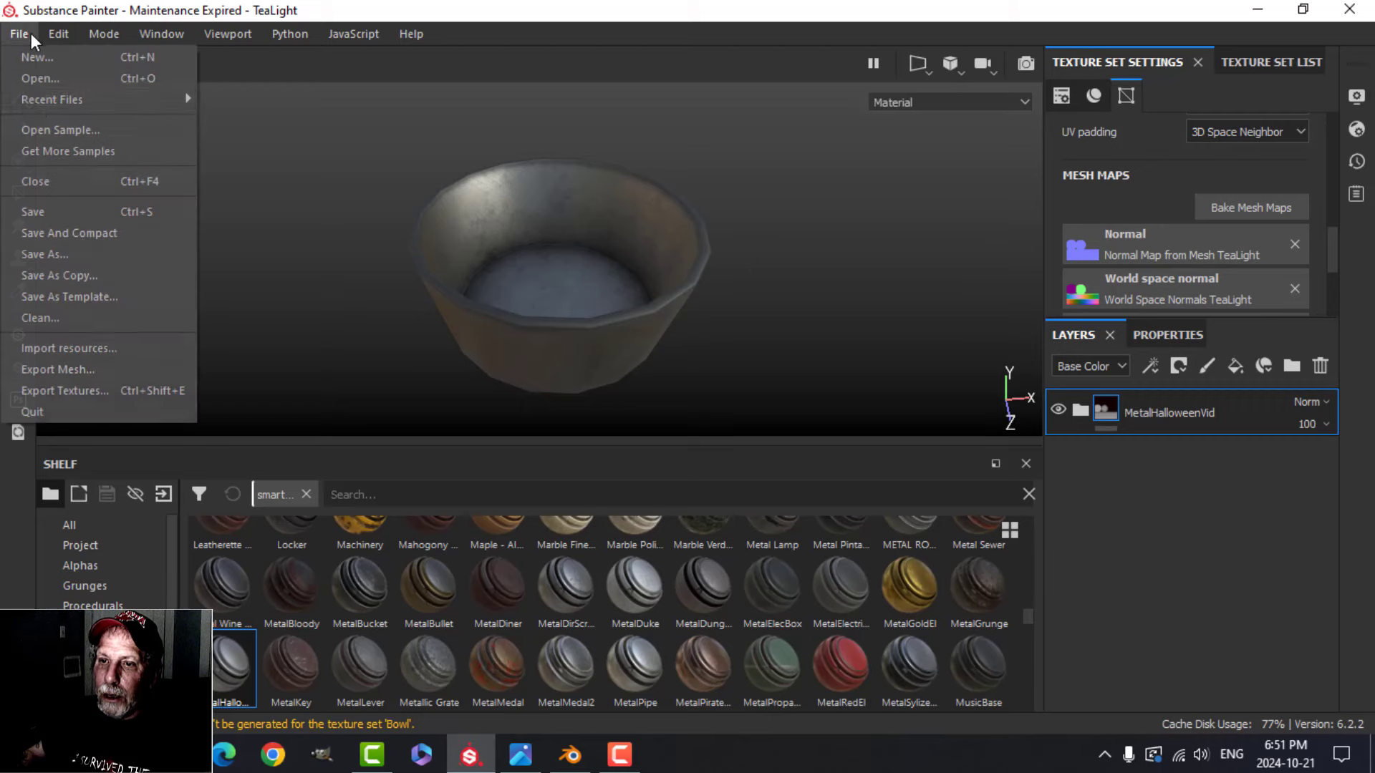
click(66, 390)
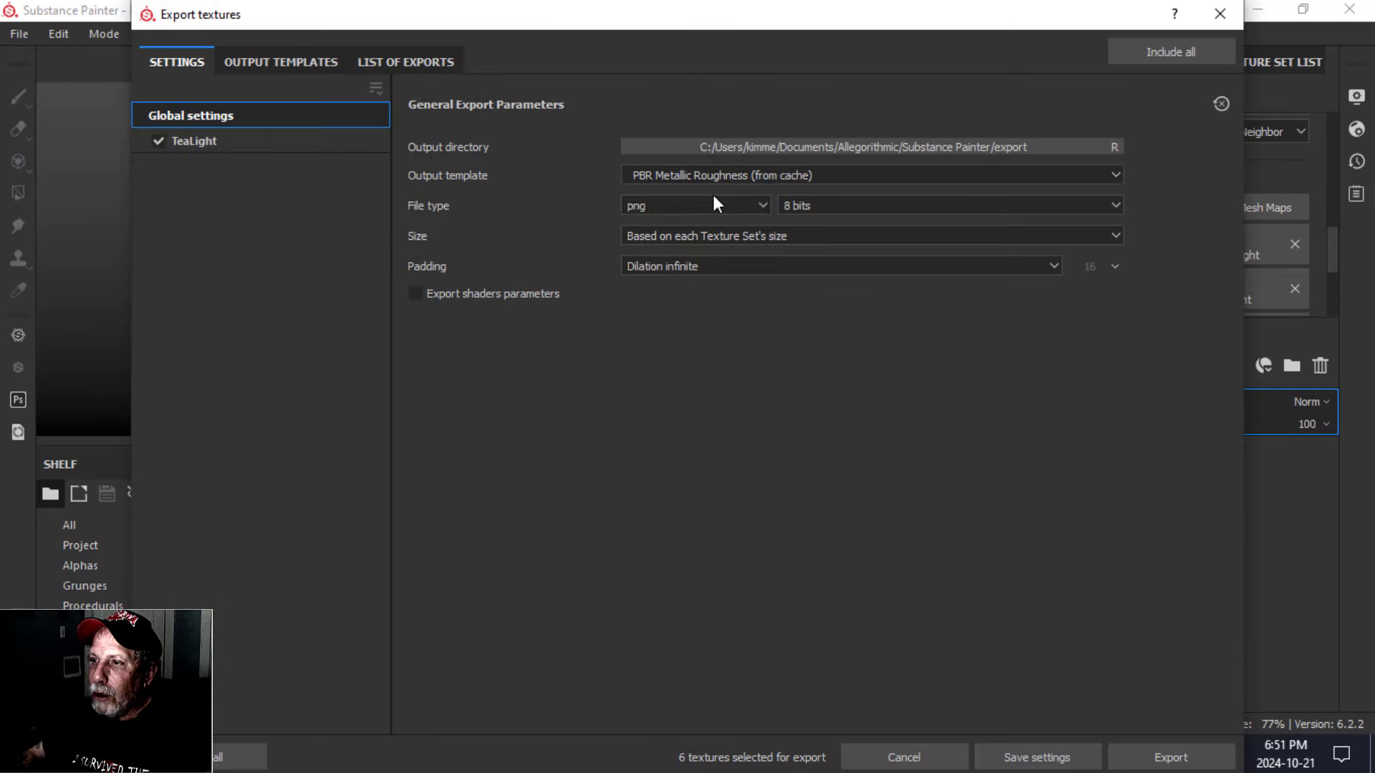
click(731, 175)
scroll(801, 248, up, 1)
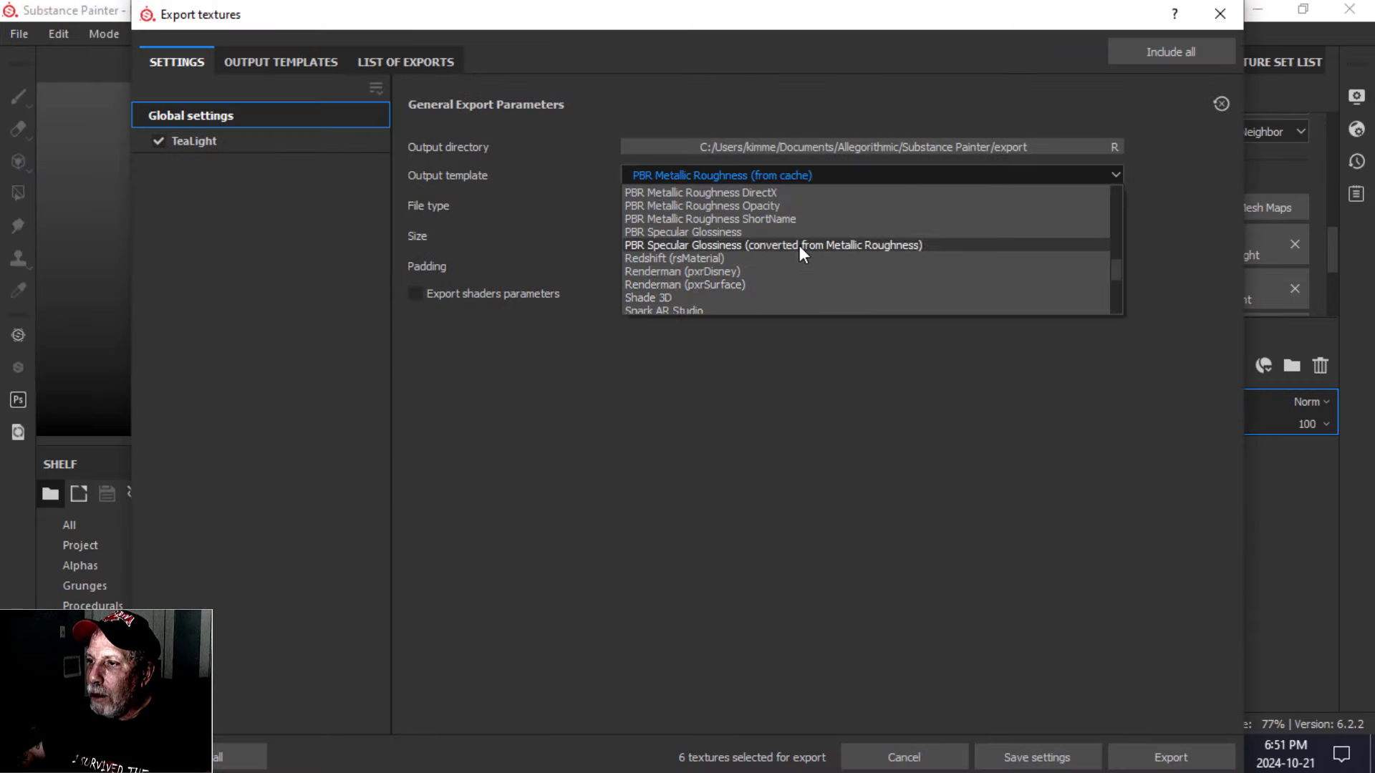
click(763, 217)
Step: Set the output directory to the TEXTURES HALLOWEEN VIDEO folder, export the TeaLight textures and close the export window
click(776, 146)
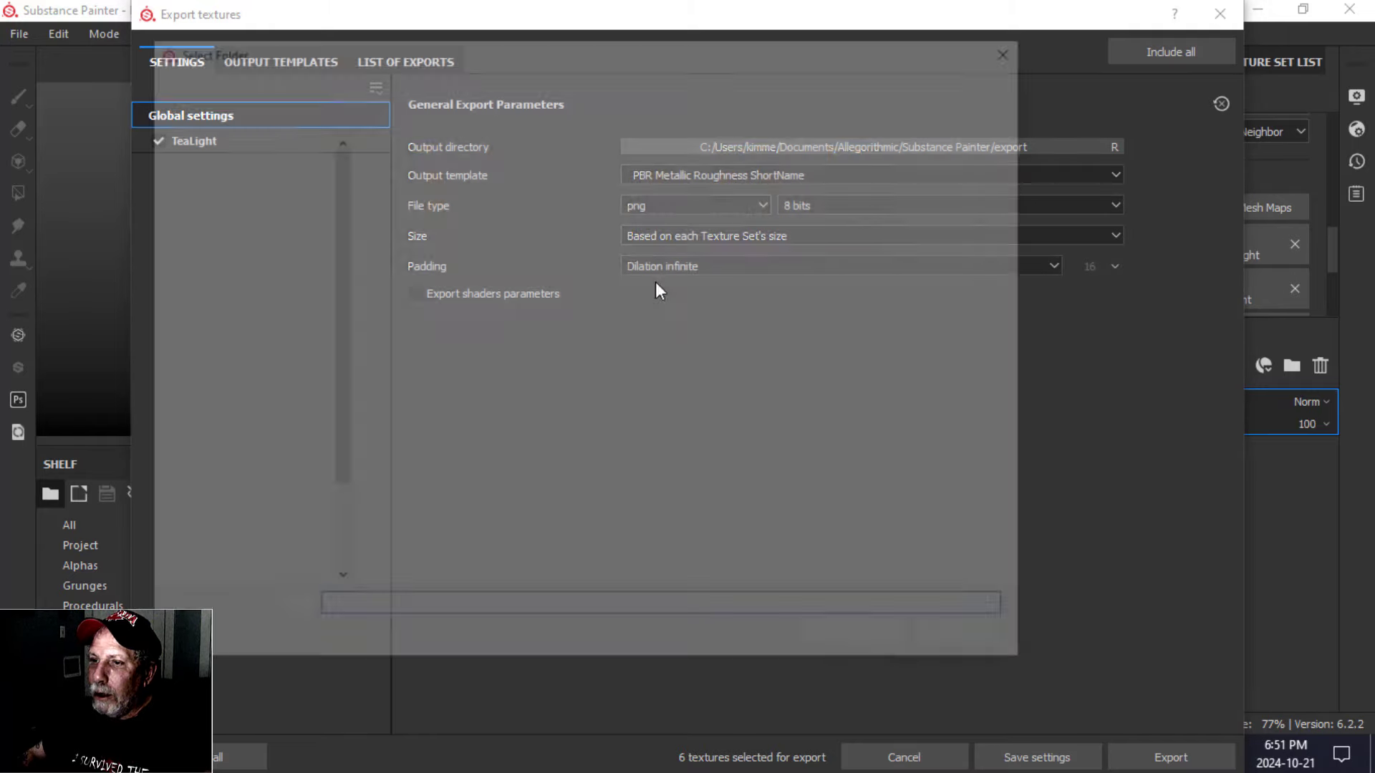
click(265, 325)
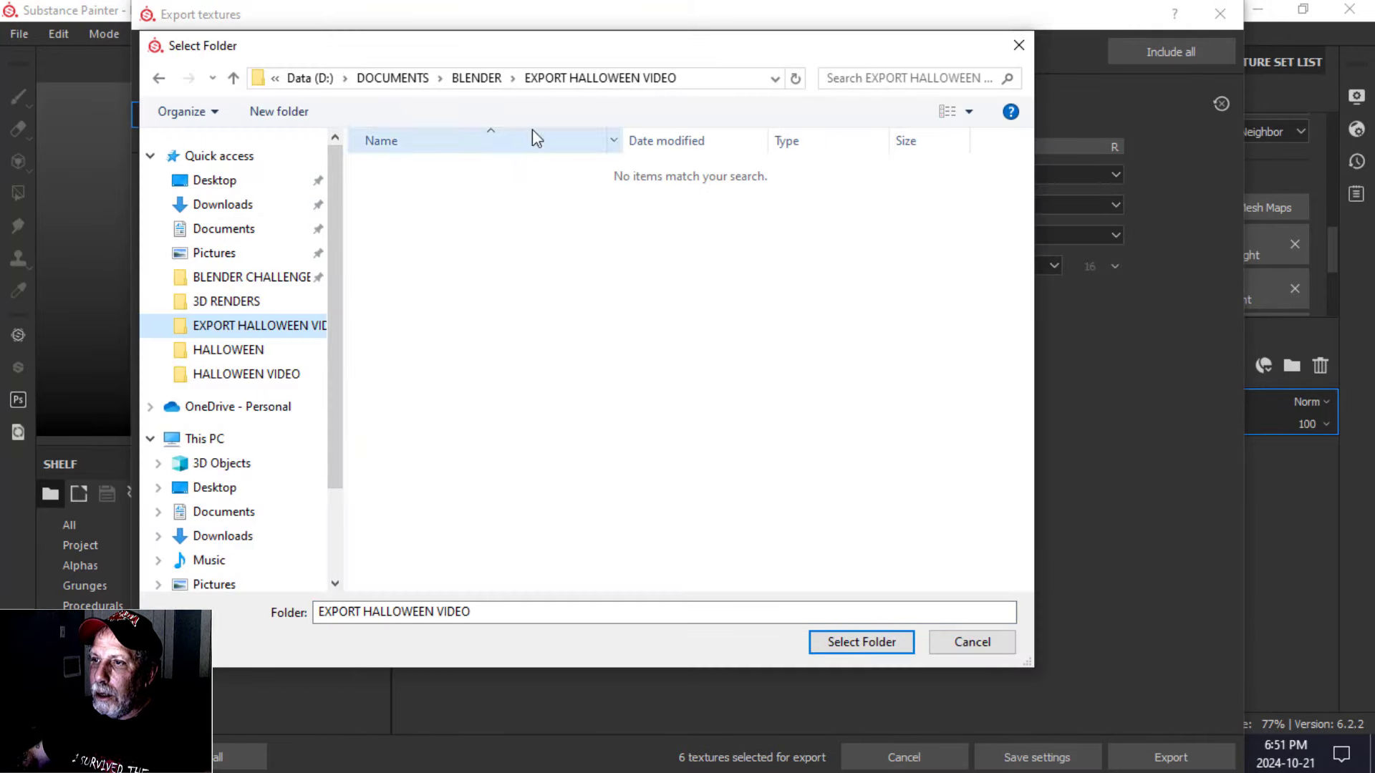
click(476, 77)
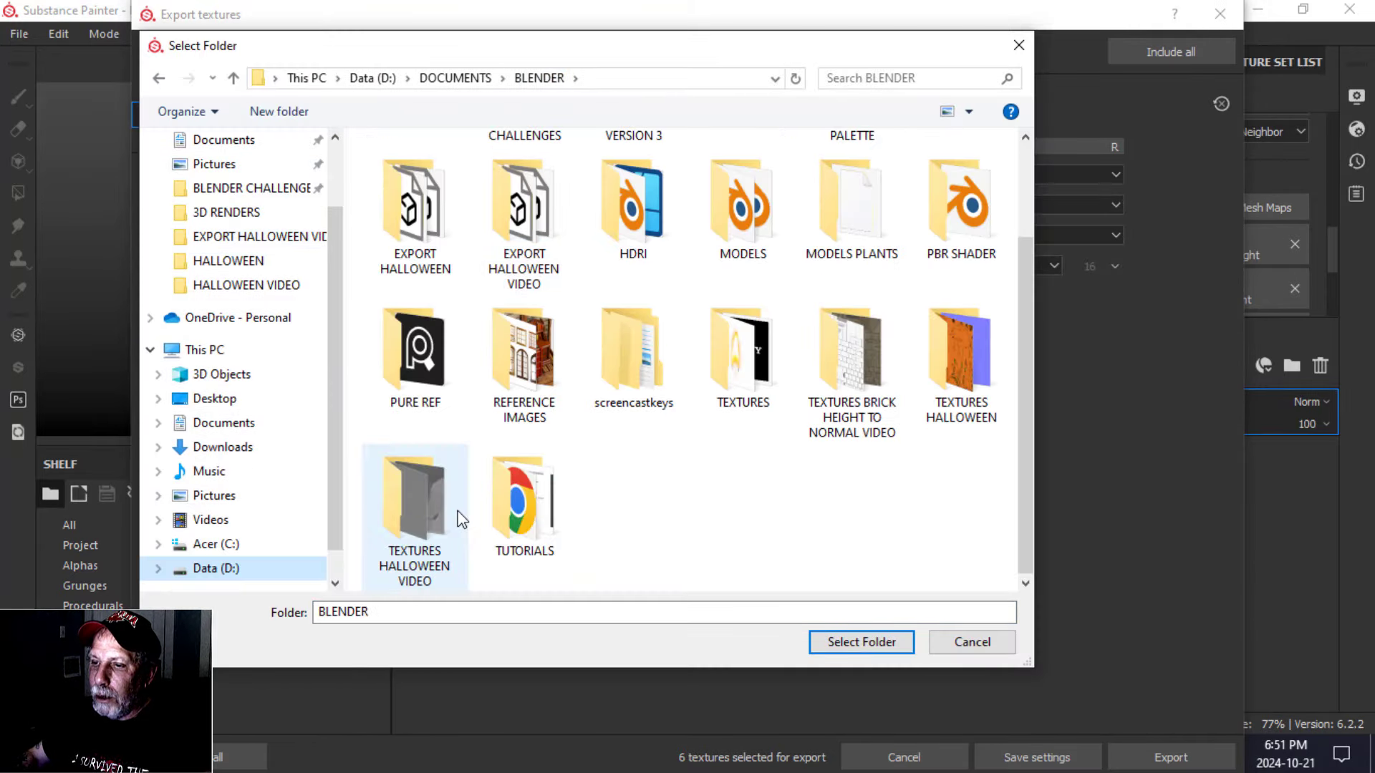
click(899, 646)
drag(862, 19, 765, 49)
click(1038, 664)
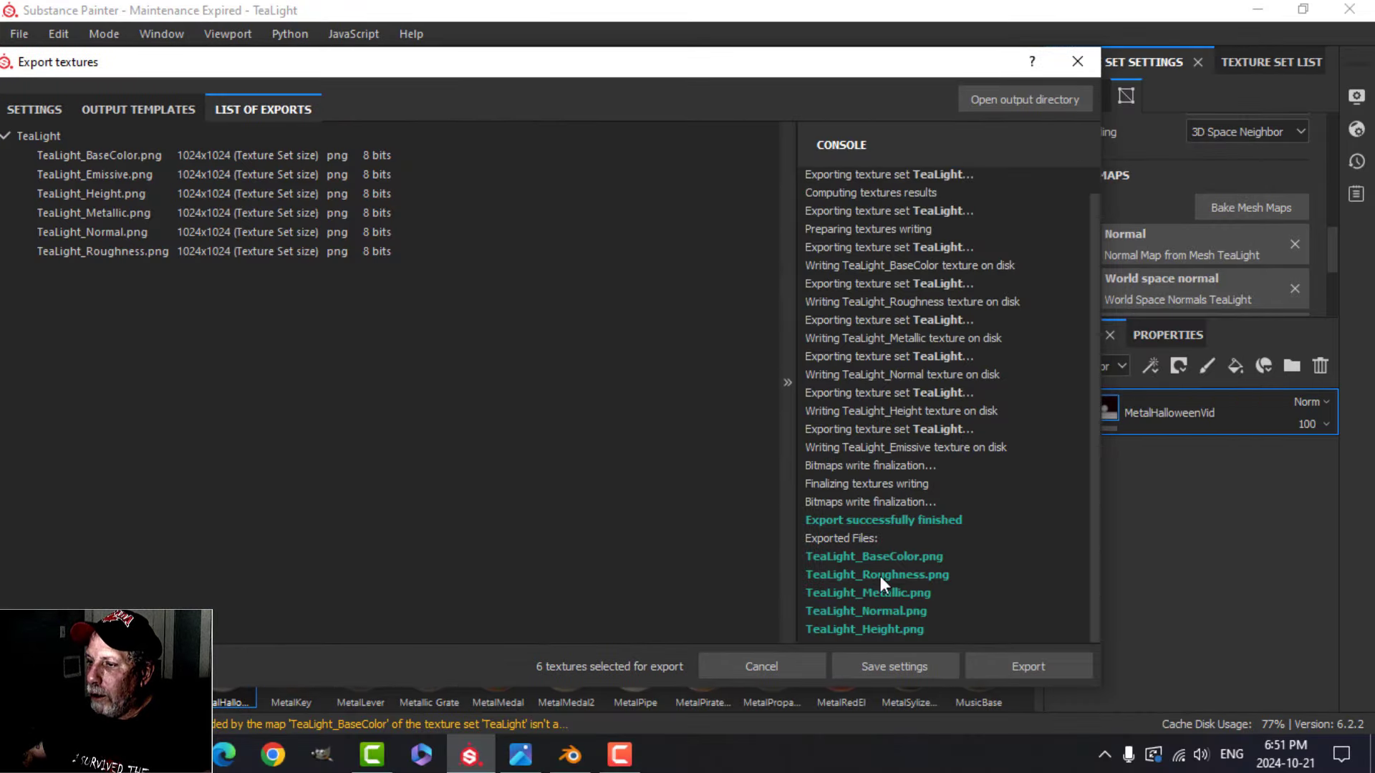
click(1078, 62)
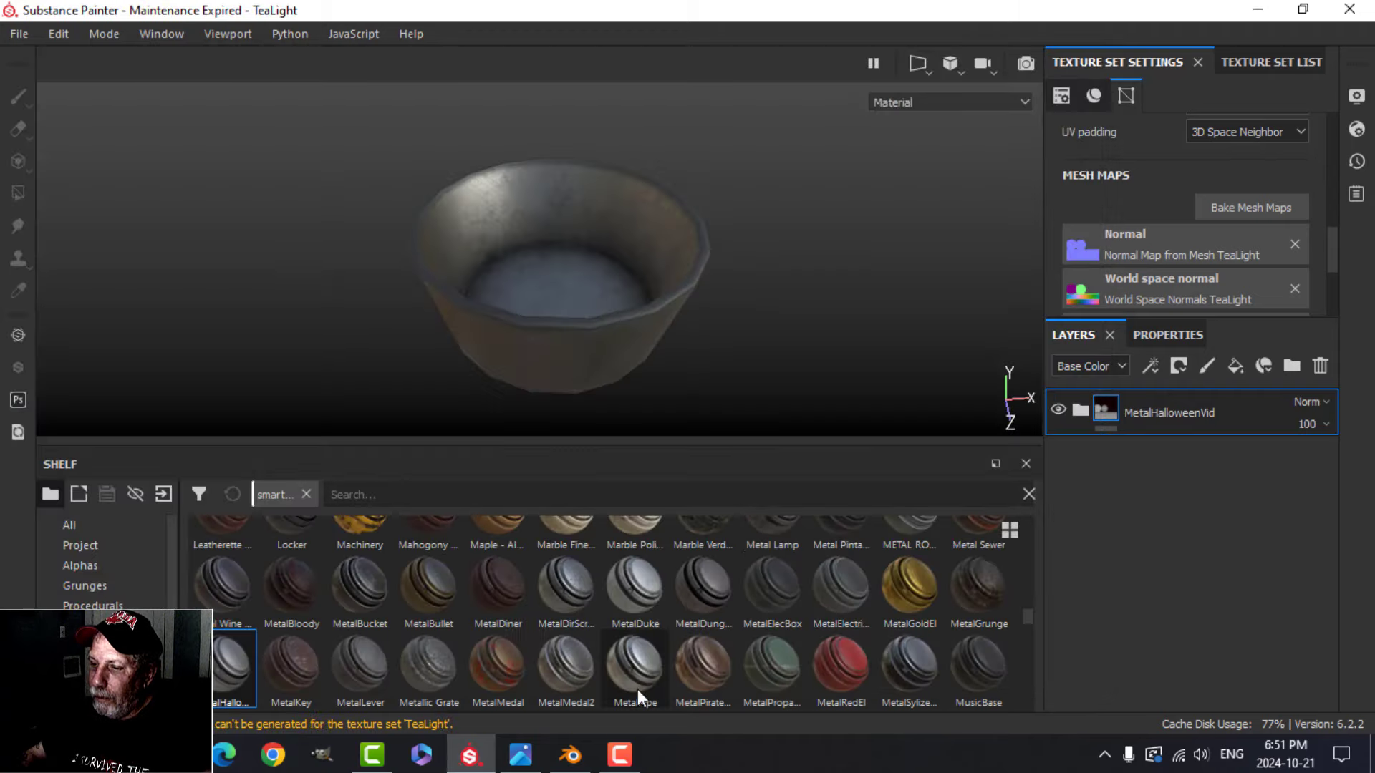
Step: Switch to Blender's Shading workspace and isolate the tea light cup in solid shading with its node setup in view
click(591, 754)
click(633, 37)
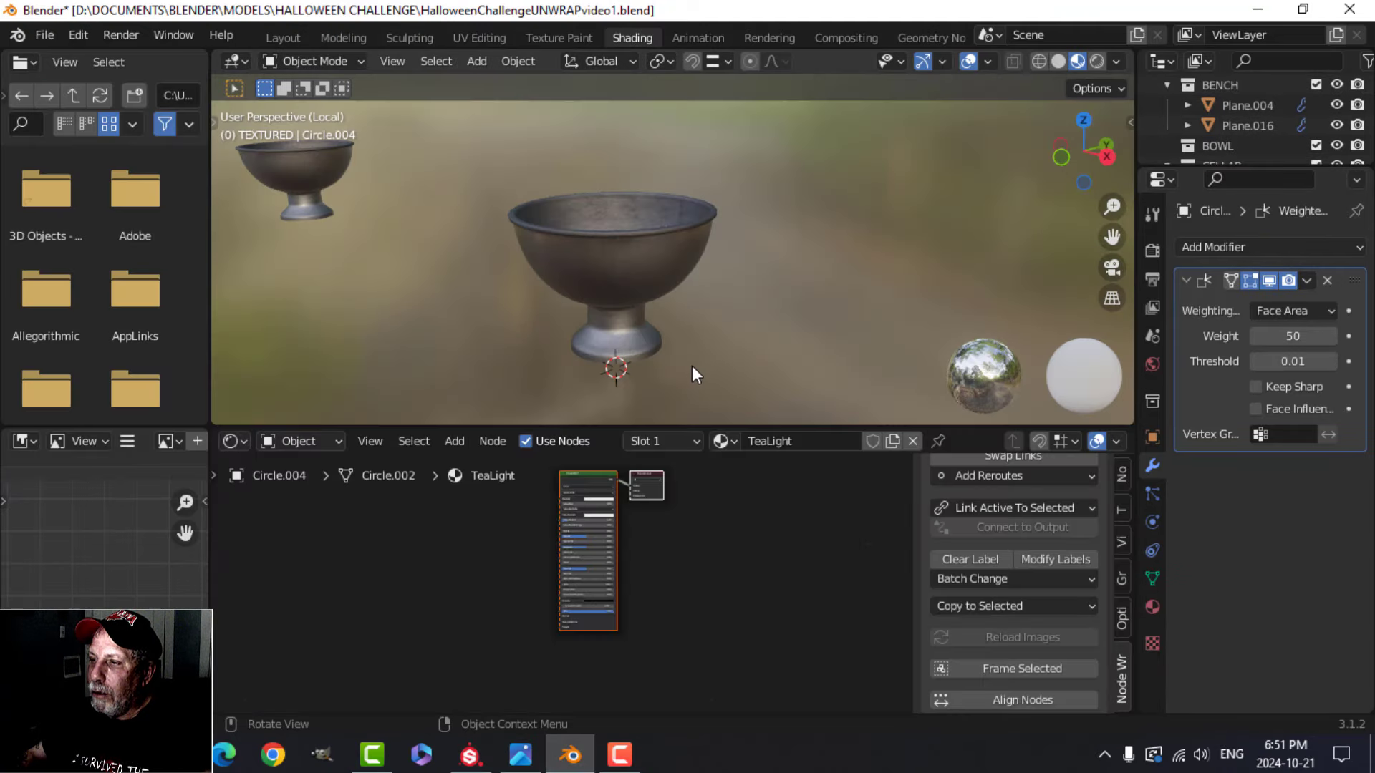
click(1058, 61)
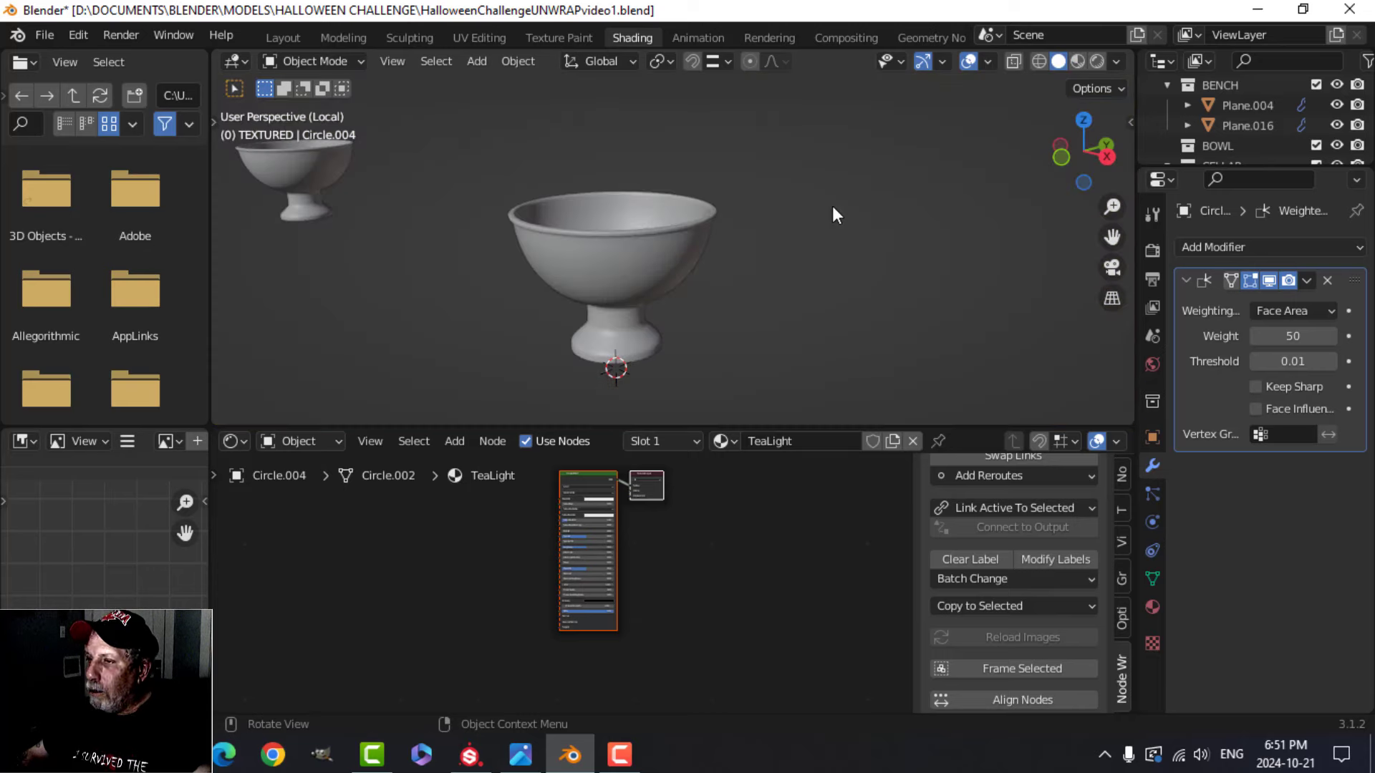
key(KP_Divide)
click(749, 248)
key(KP_Divide)
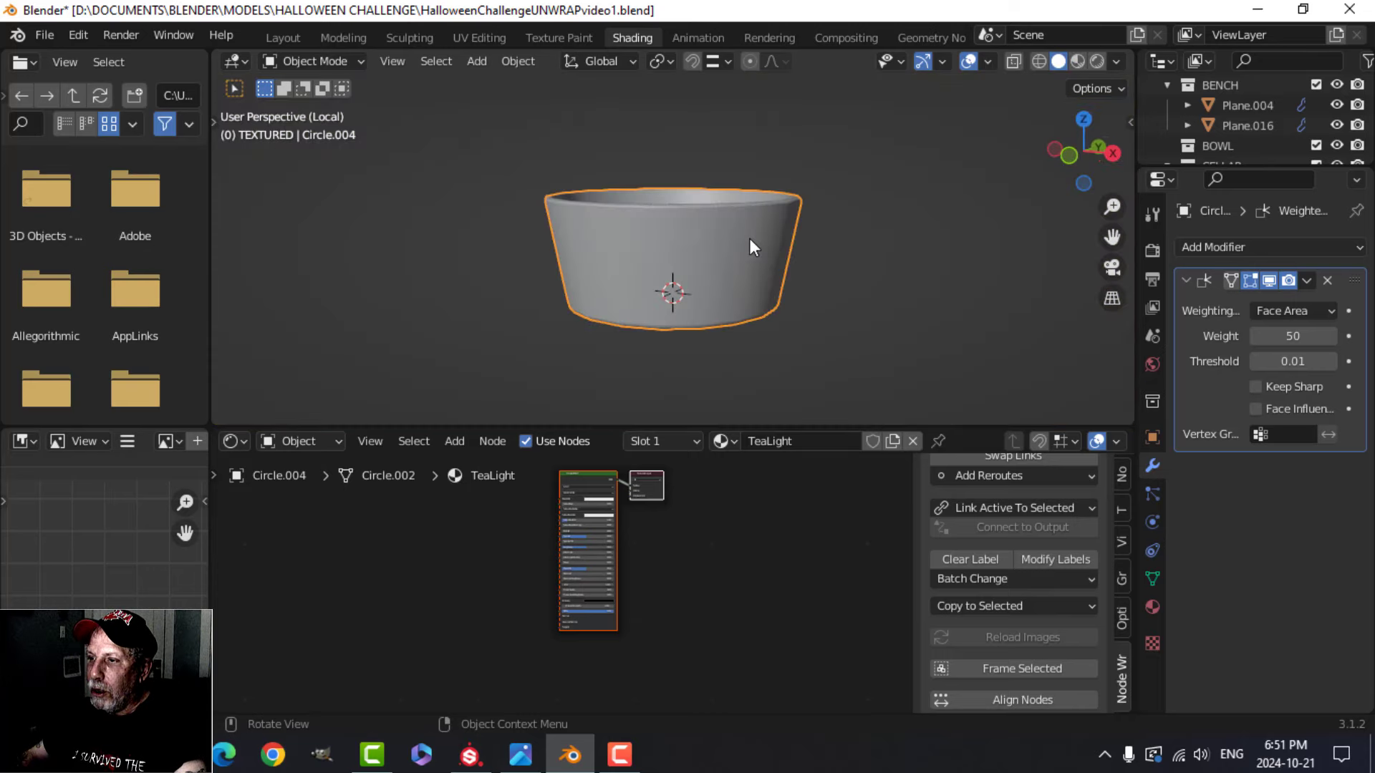
middle_drag(794, 278, 809, 305)
key(n)
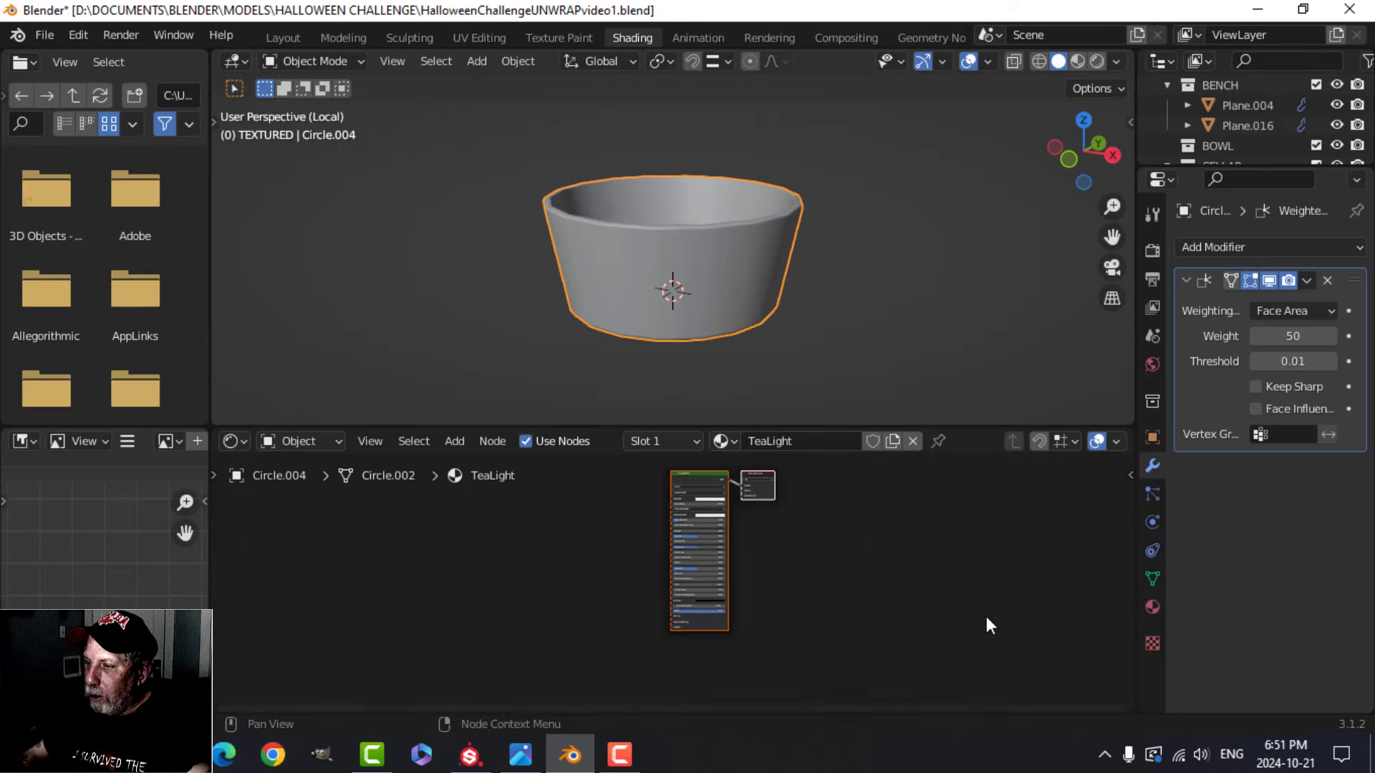
Step: Load the maps TeaLight_BaseColor.png through TeaLight_Roughness.png onto the cup's Principled shader with Principled Texture Setup and check them in material preview
click(690, 475)
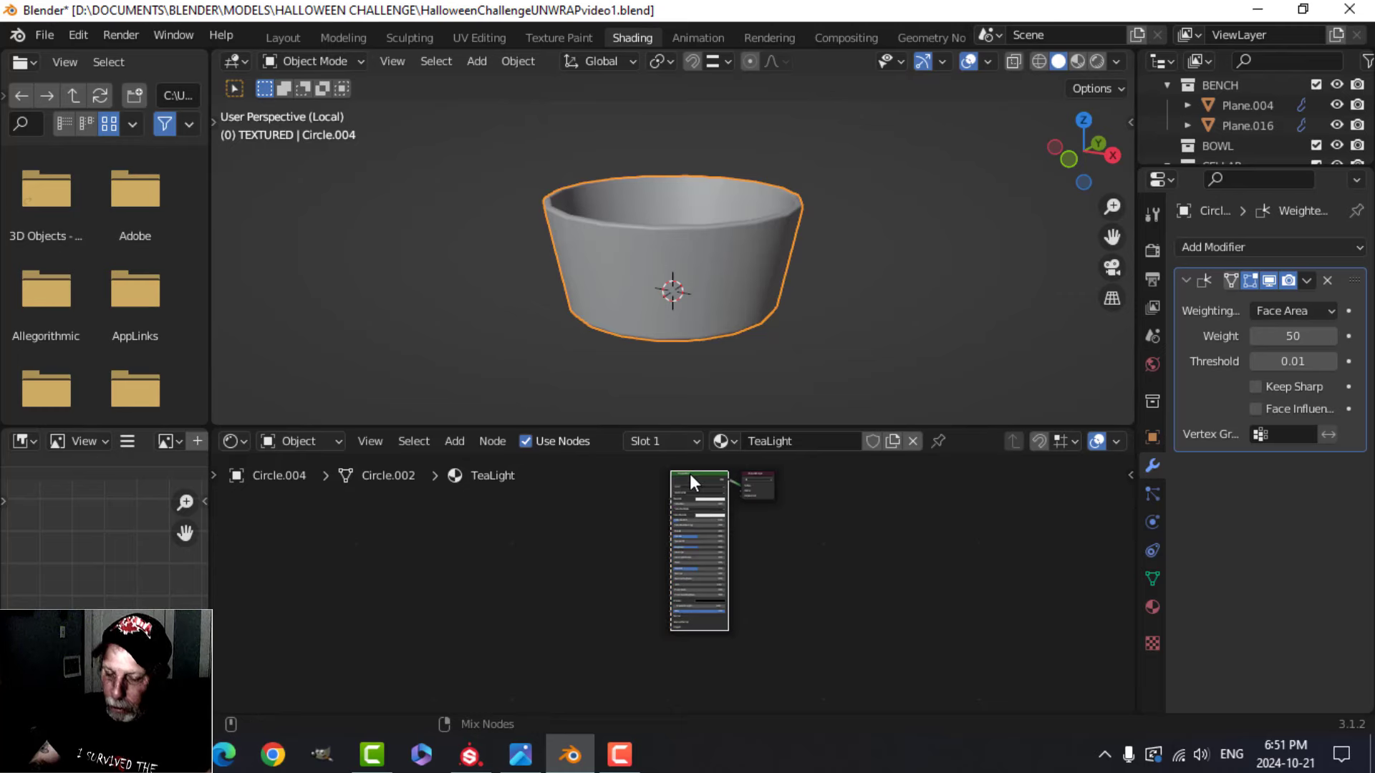
key(ctrl+shift+t)
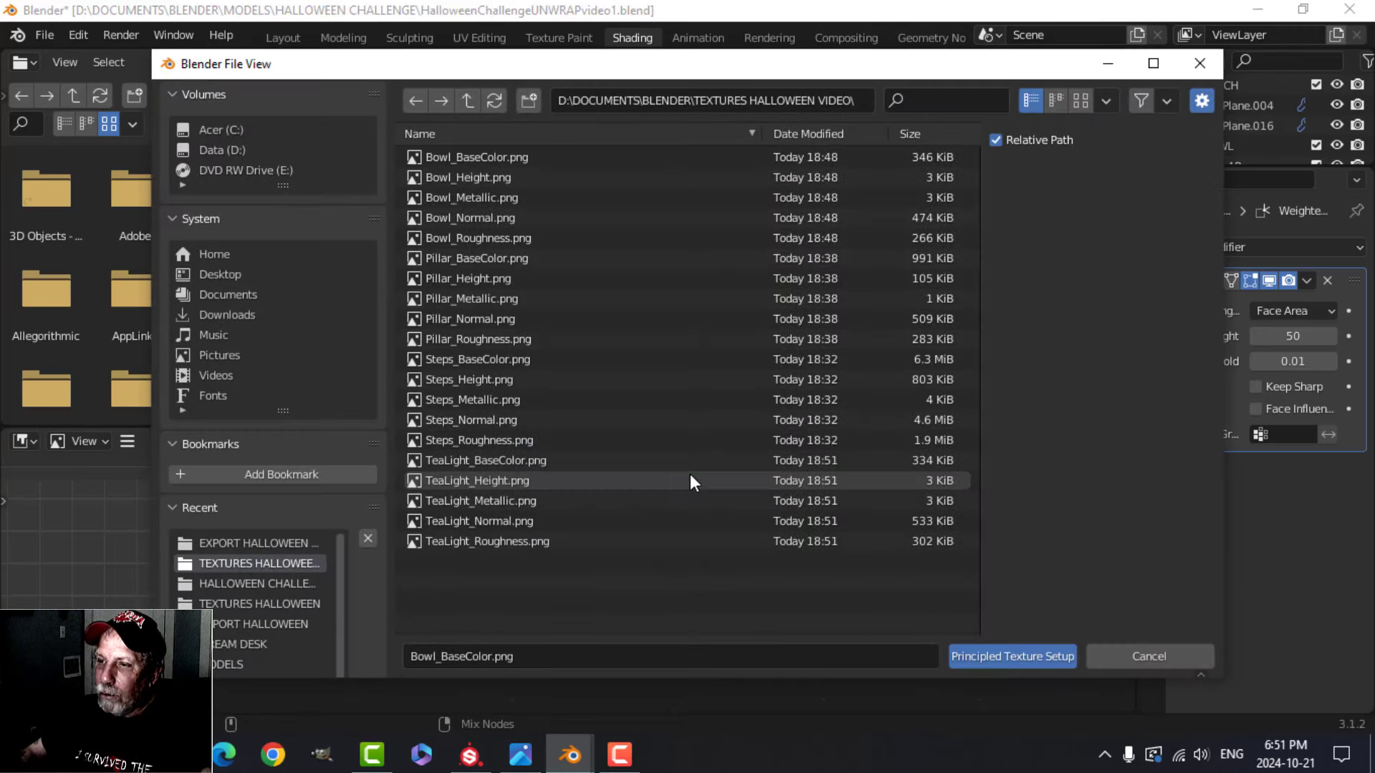
click(474, 460)
shift+click(517, 542)
click(981, 655)
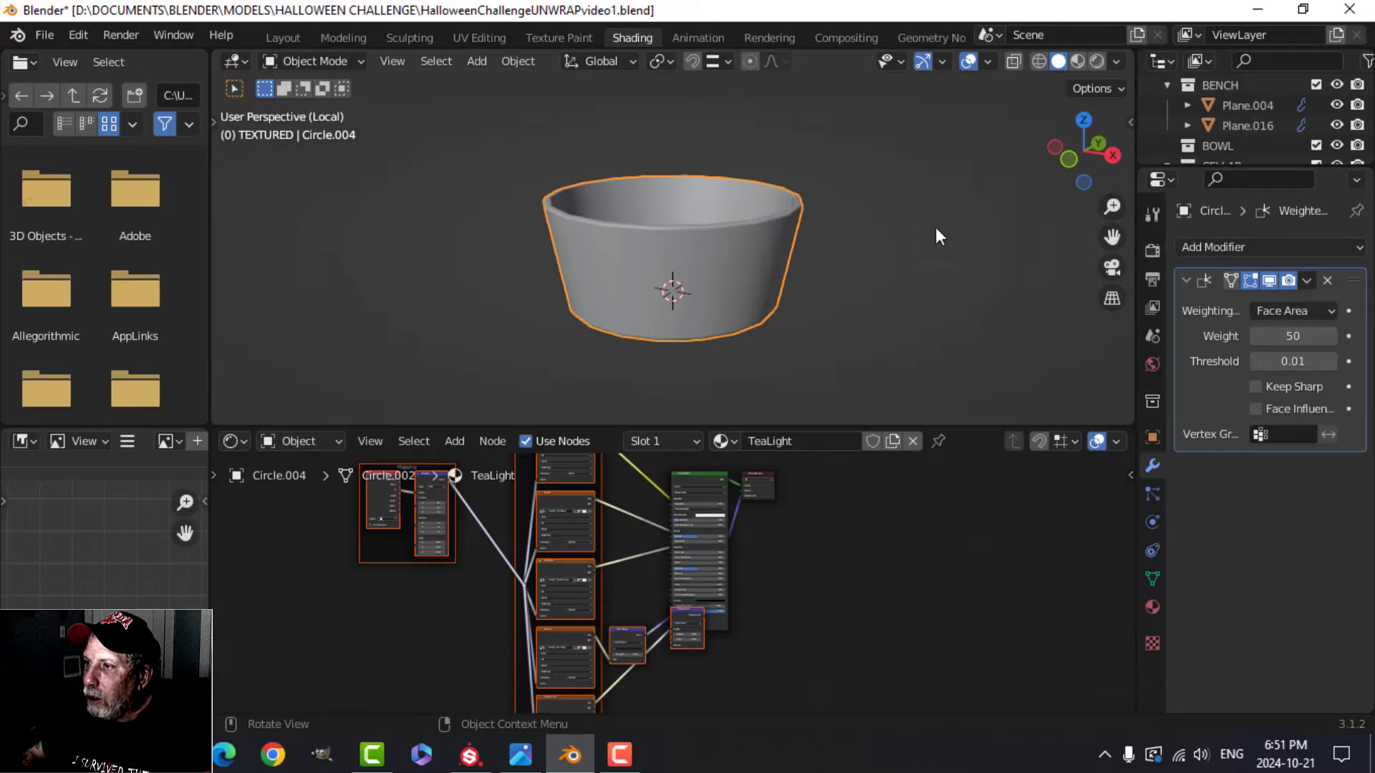
click(1077, 61)
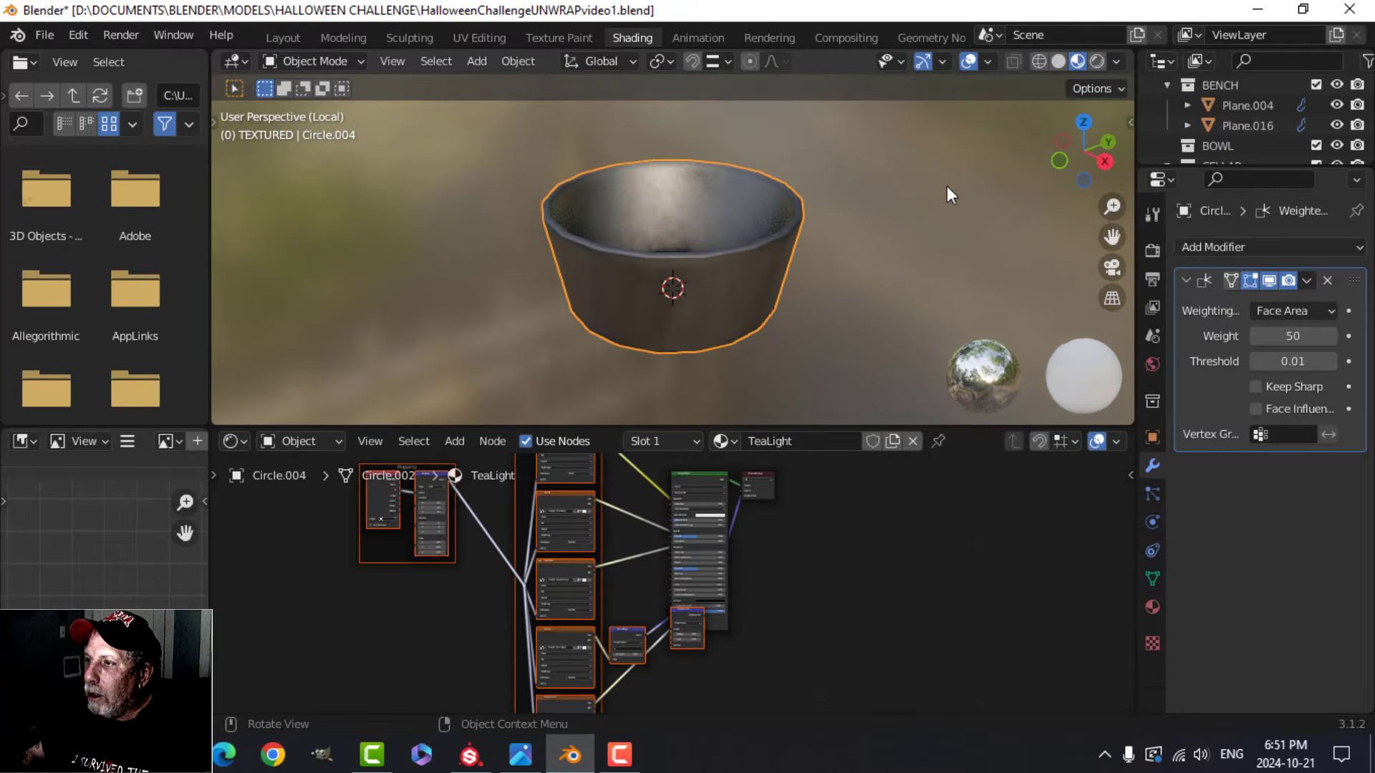
click(1057, 62)
Step: Return to the Layout workspace, deselect everything, check the textured tea light on the step and save the blend file
click(284, 40)
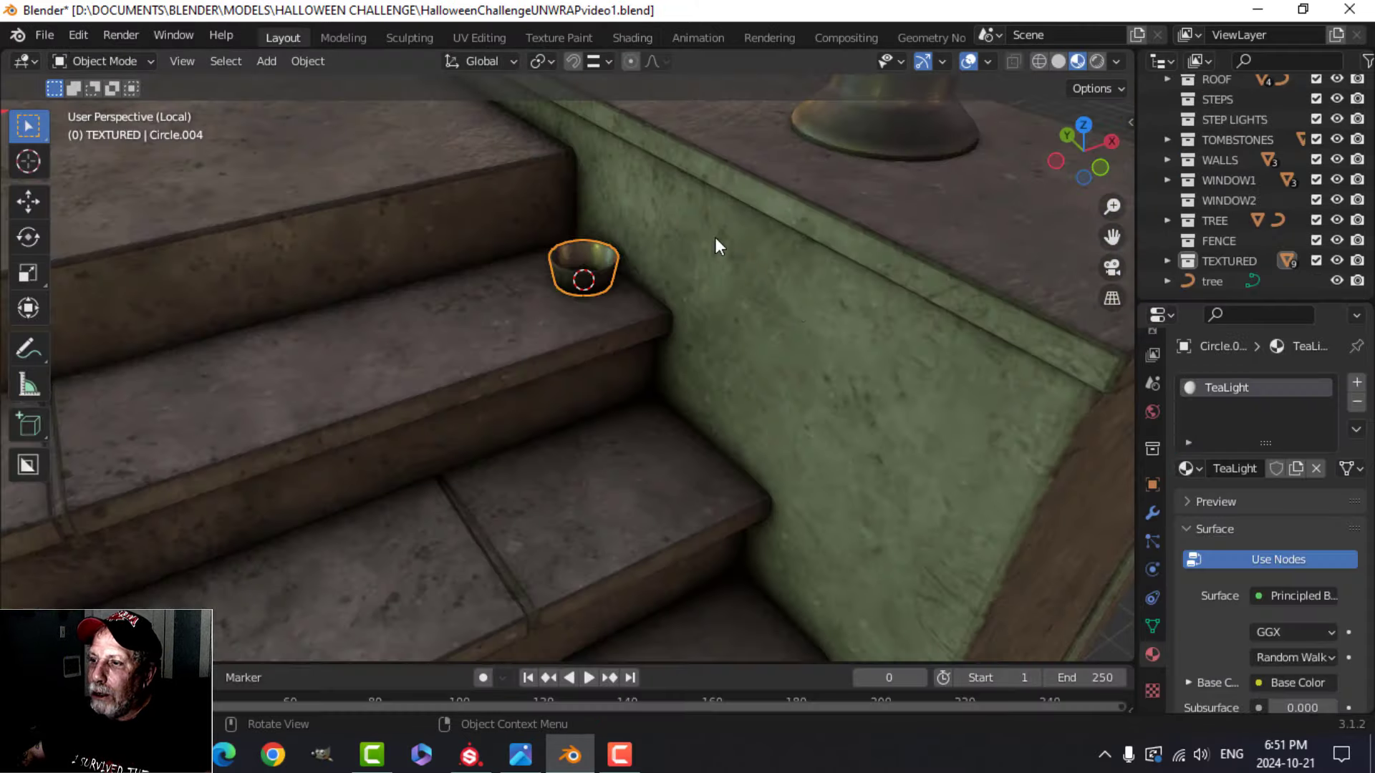
scroll(685, 349, down, 4)
key(alt+a)
scroll(594, 376, up, 5)
shift+middle_drag(595, 365, 629, 390)
key(ctrl+s)
scroll(613, 397, down, 8)
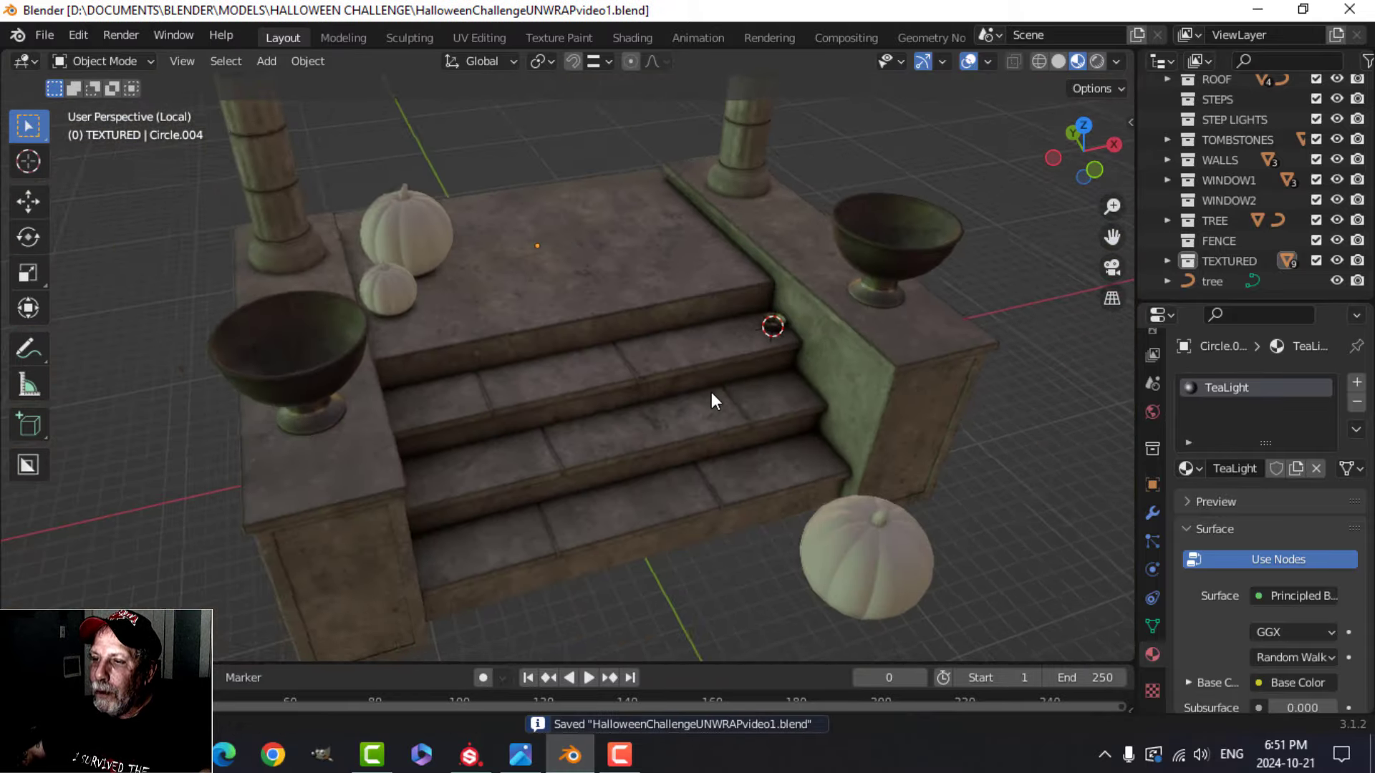
Step: Examine the tea light on the steps and the surrounding textured props from several angles and distances
middle_drag(712, 392, 599, 354)
scroll(668, 397, up, 5)
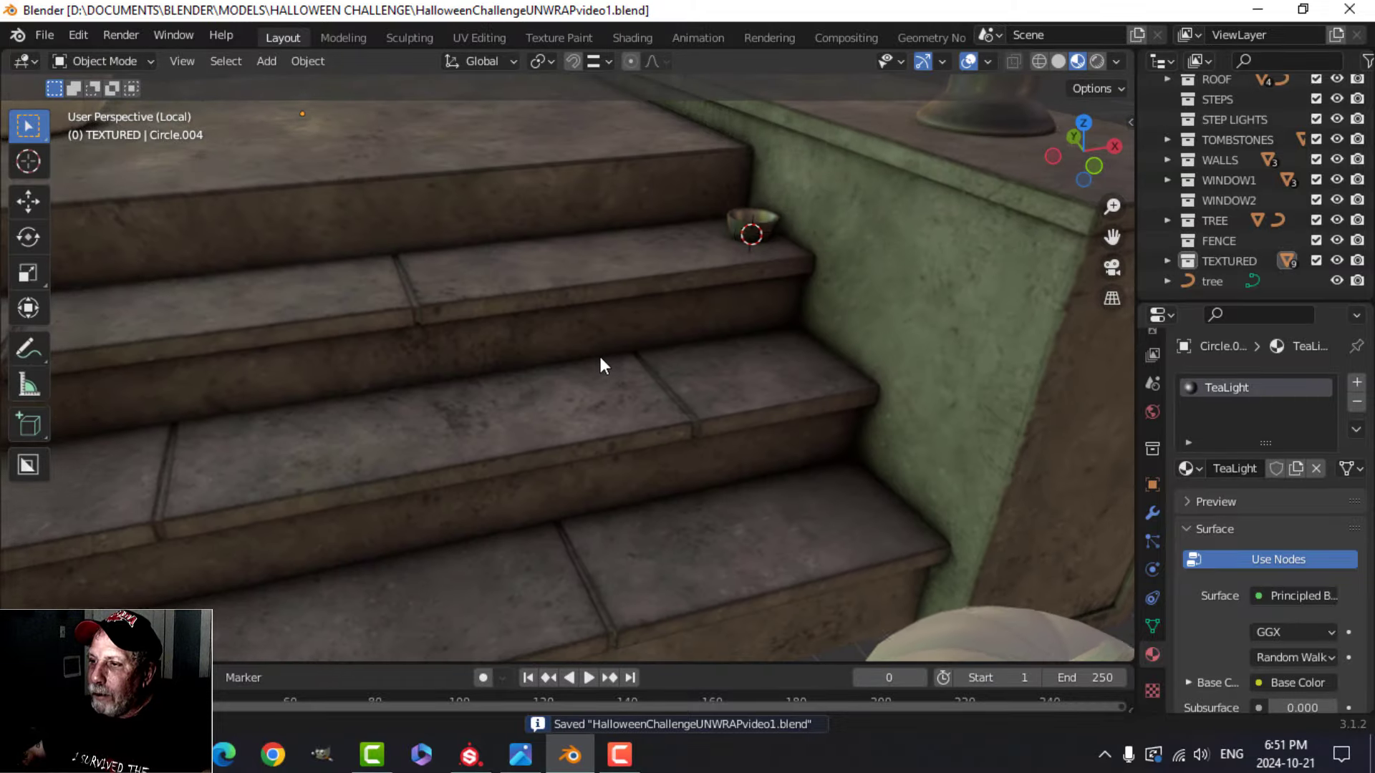
middle_drag(699, 362, 570, 379)
scroll(677, 347, up, 5)
scroll(566, 281, down, 6)
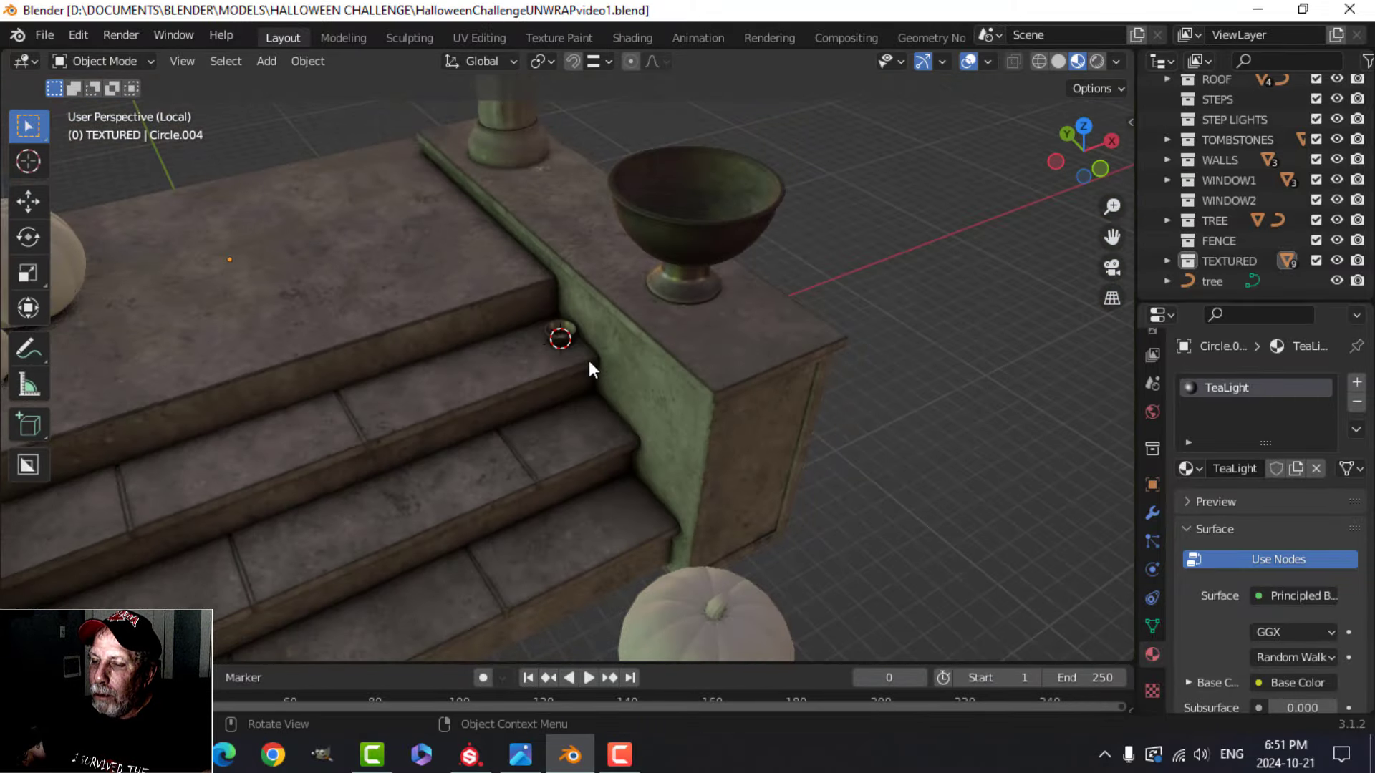
scroll(589, 362, down, 4)
scroll(607, 266, up, 3)
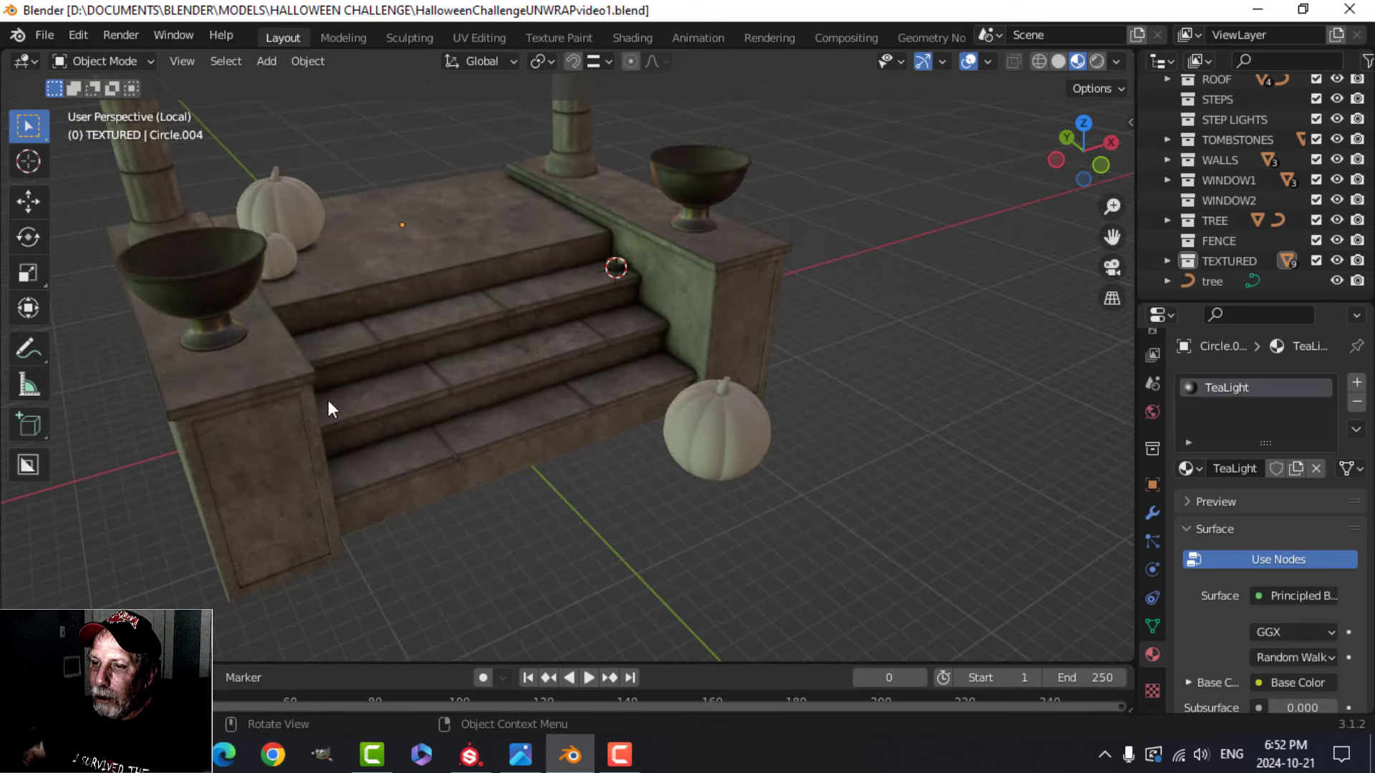
middle_drag(328, 401, 506, 428)
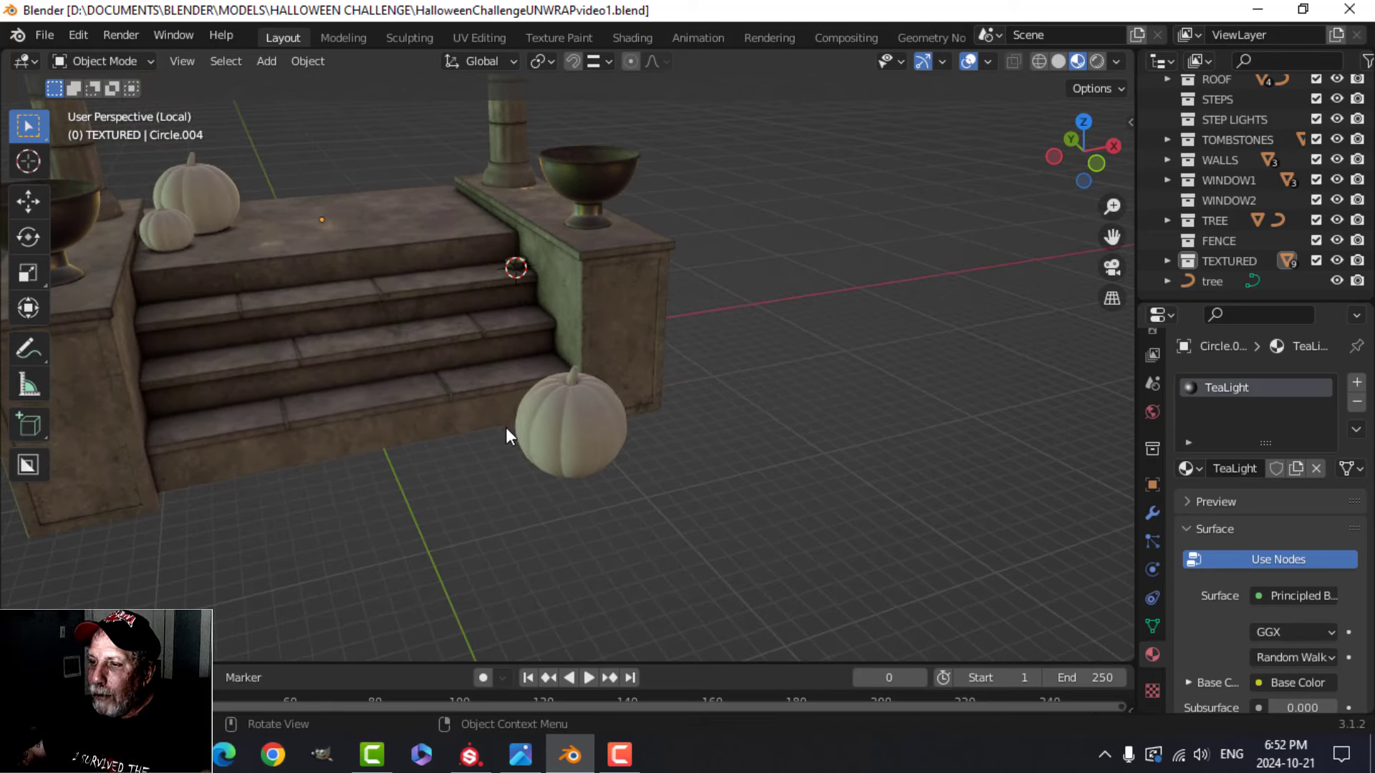
Step: Select the pumpkin at the foot of the steps and isolate it in the UV Editing workspace
click(227, 204)
middle_drag(323, 288, 695, 415)
scroll(383, 371, up, 3)
scroll(518, 415, down, 2)
click(697, 427)
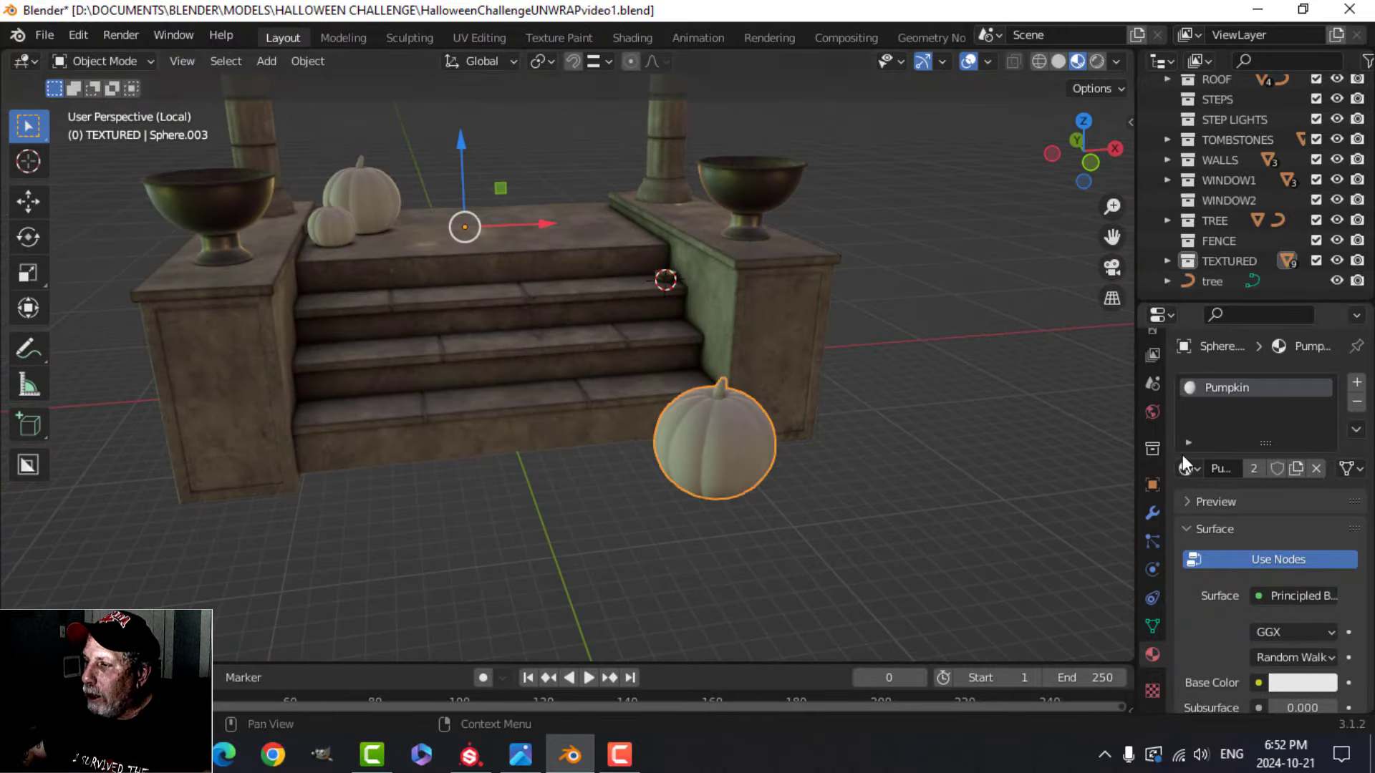
mouse_move(835, 449)
shift+middle_down()
mouse_move(846, 472)
mouse_move(825, 451)
mouse_move(805, 503)
mouse_move(825, 431)
shift+middle_up()
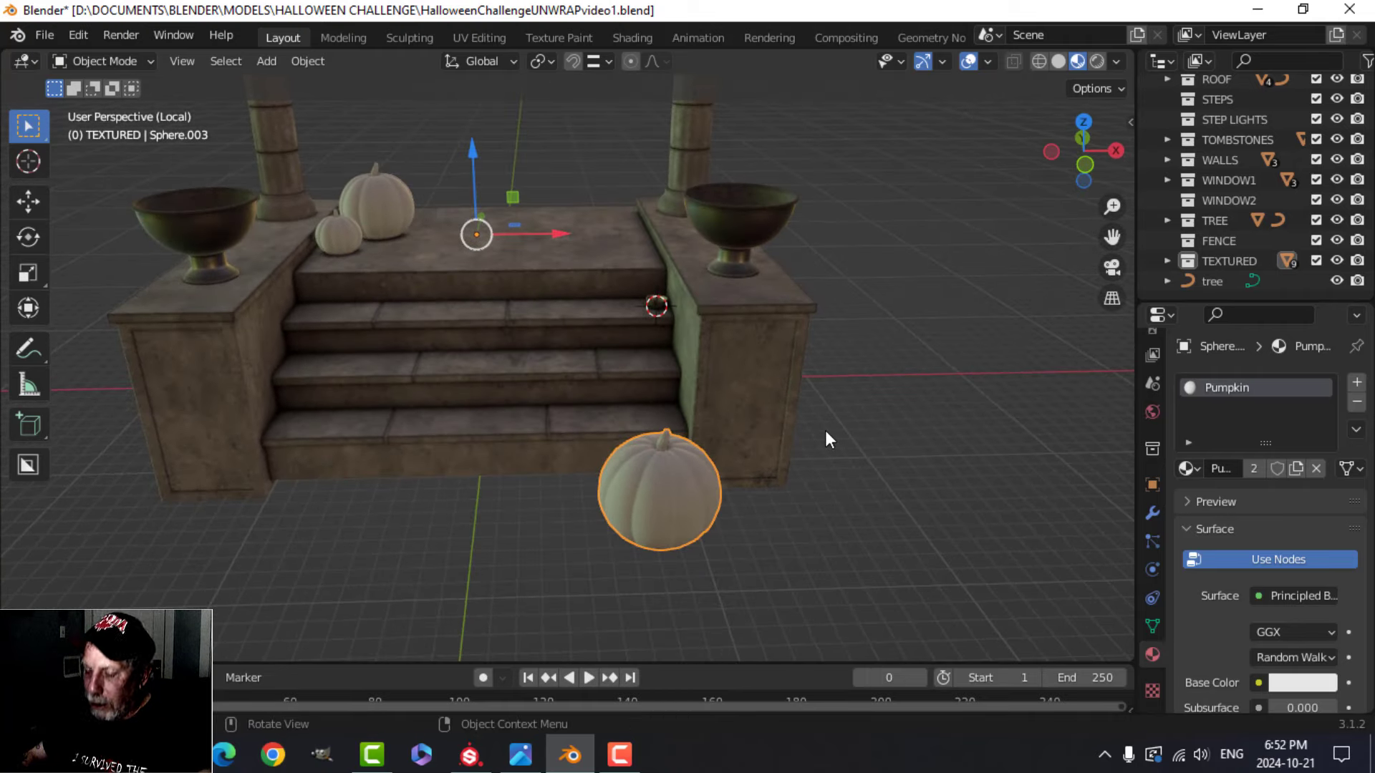
click(479, 37)
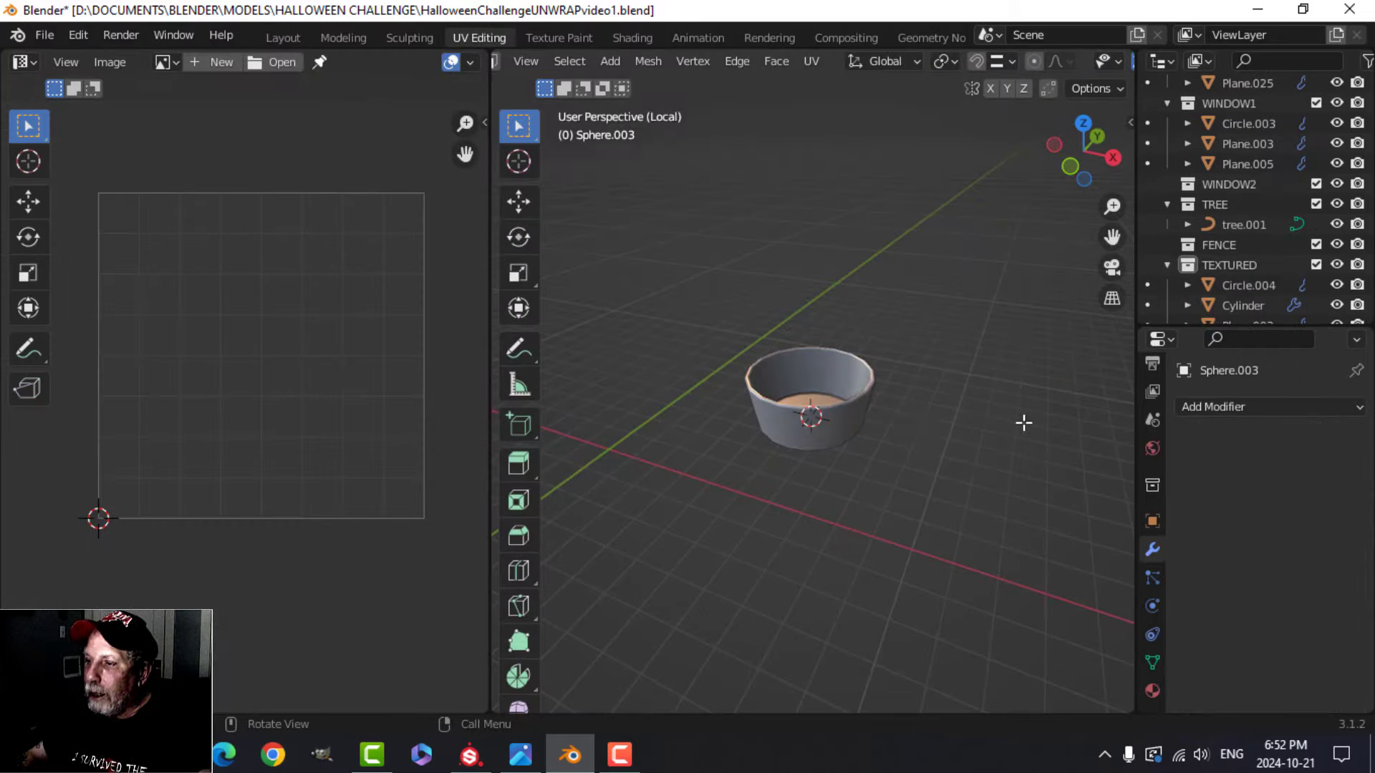
key(KP_Divide)
key(KP_Divide)
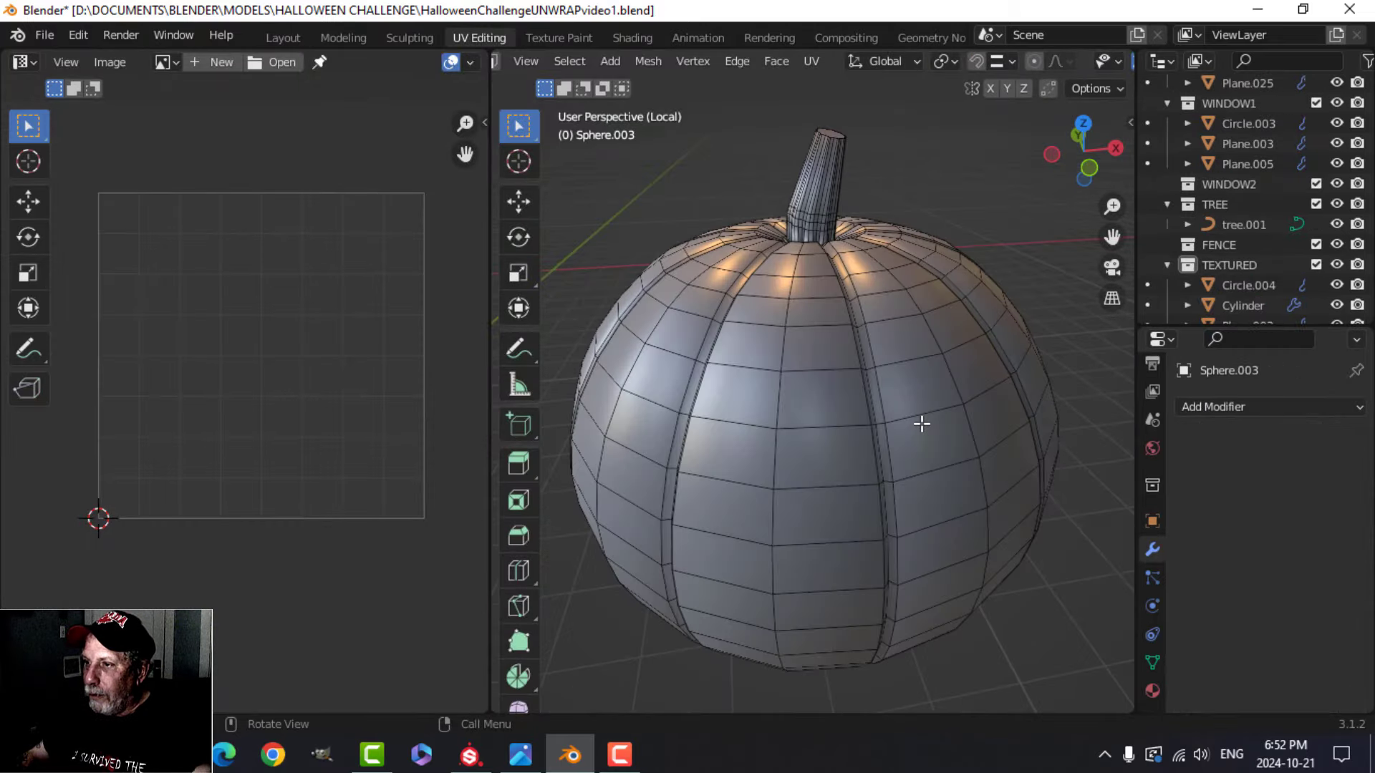
Step: Unwrap all of the pumpkin's faces with Smart UV Project at a 66° angle limit and 0.002 island margin
key(a)
scroll(939, 421, down, 4)
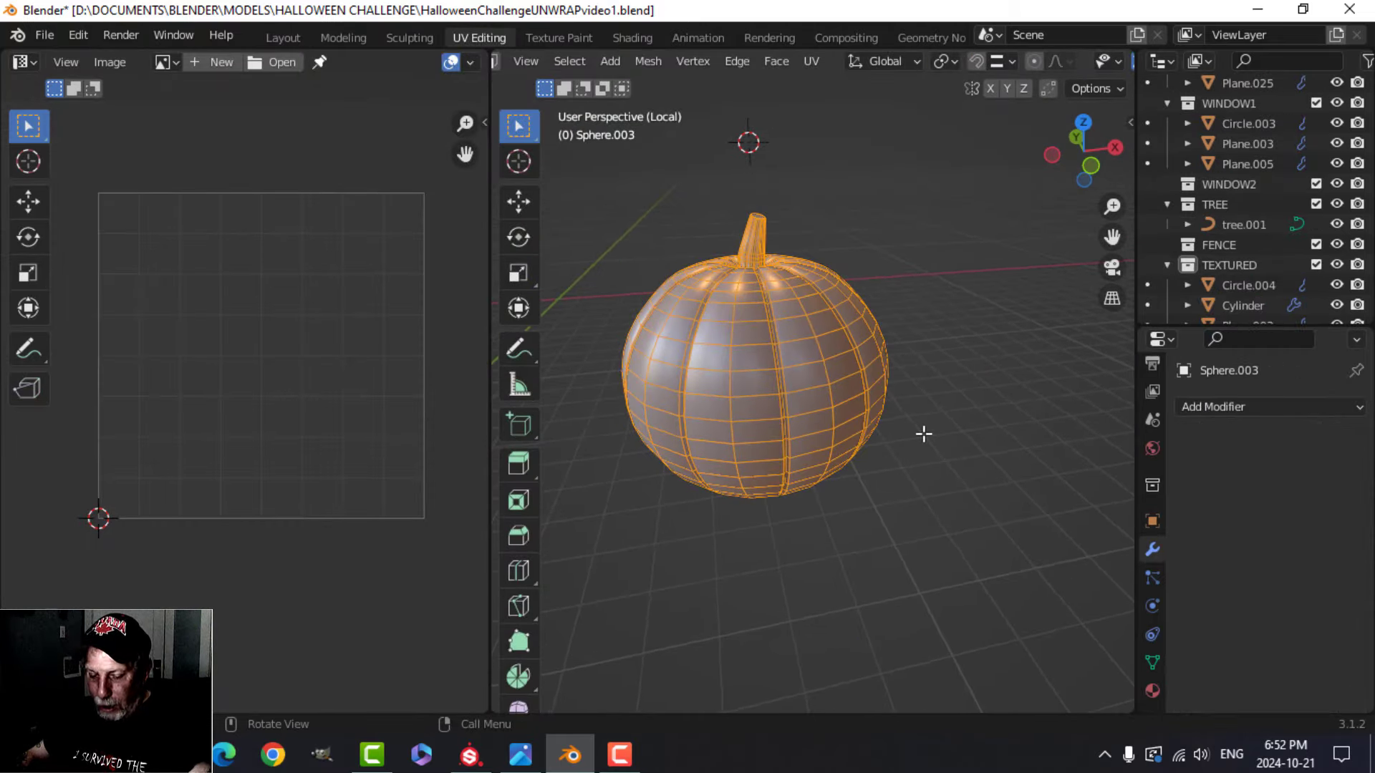
key(u)
click(906, 461)
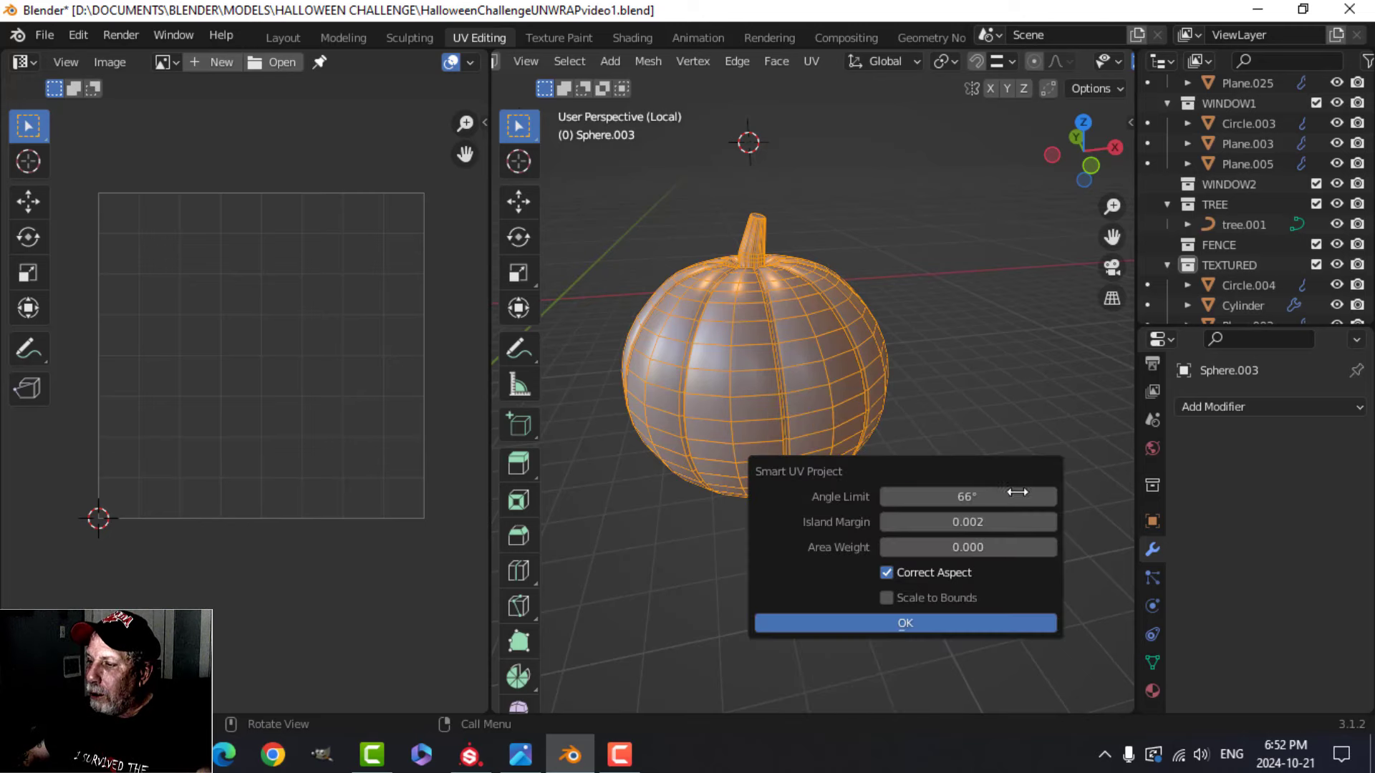
click(971, 623)
Step: Pack the pumpkin's UV islands into a single tile with UVPackmaster3, return to Object Mode and save the blend file
scroll(308, 411, up, 3)
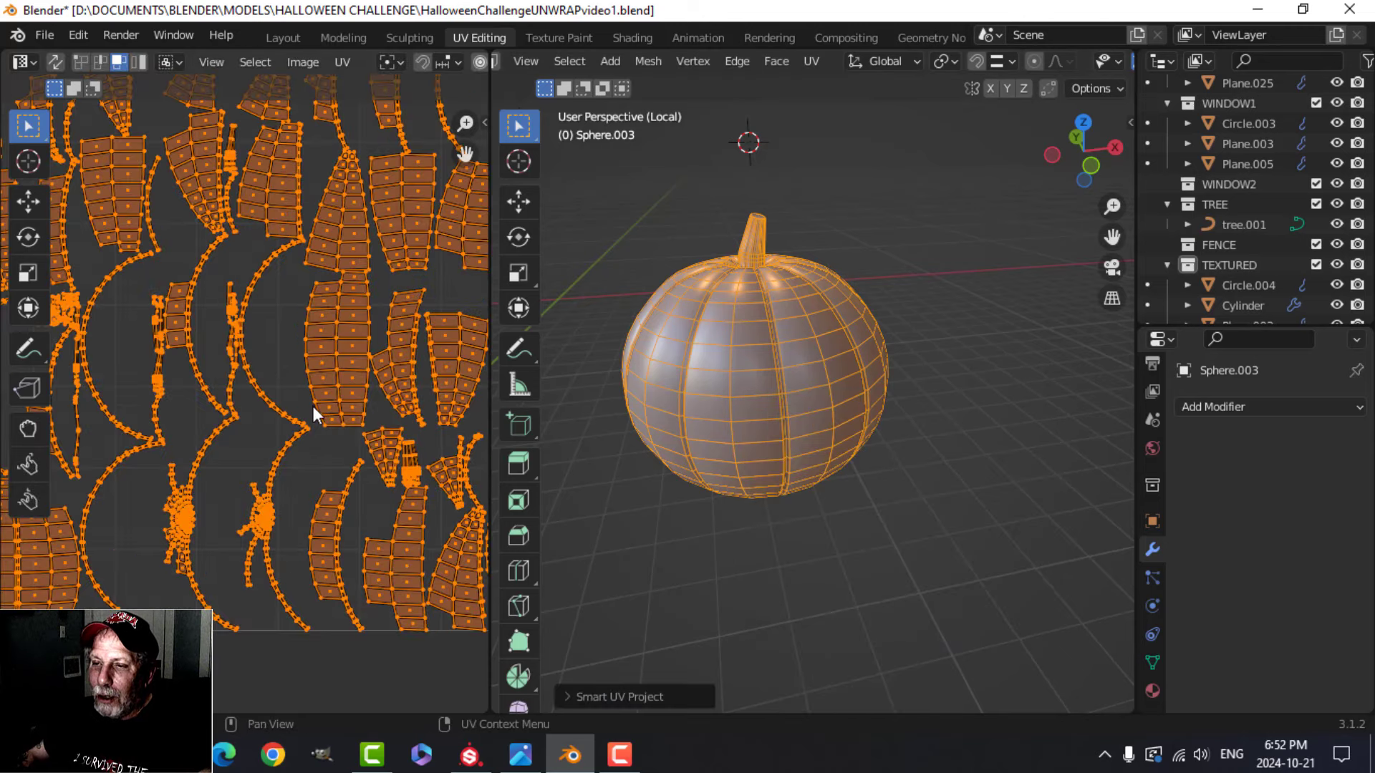
scroll(315, 414, down, 5)
key(n)
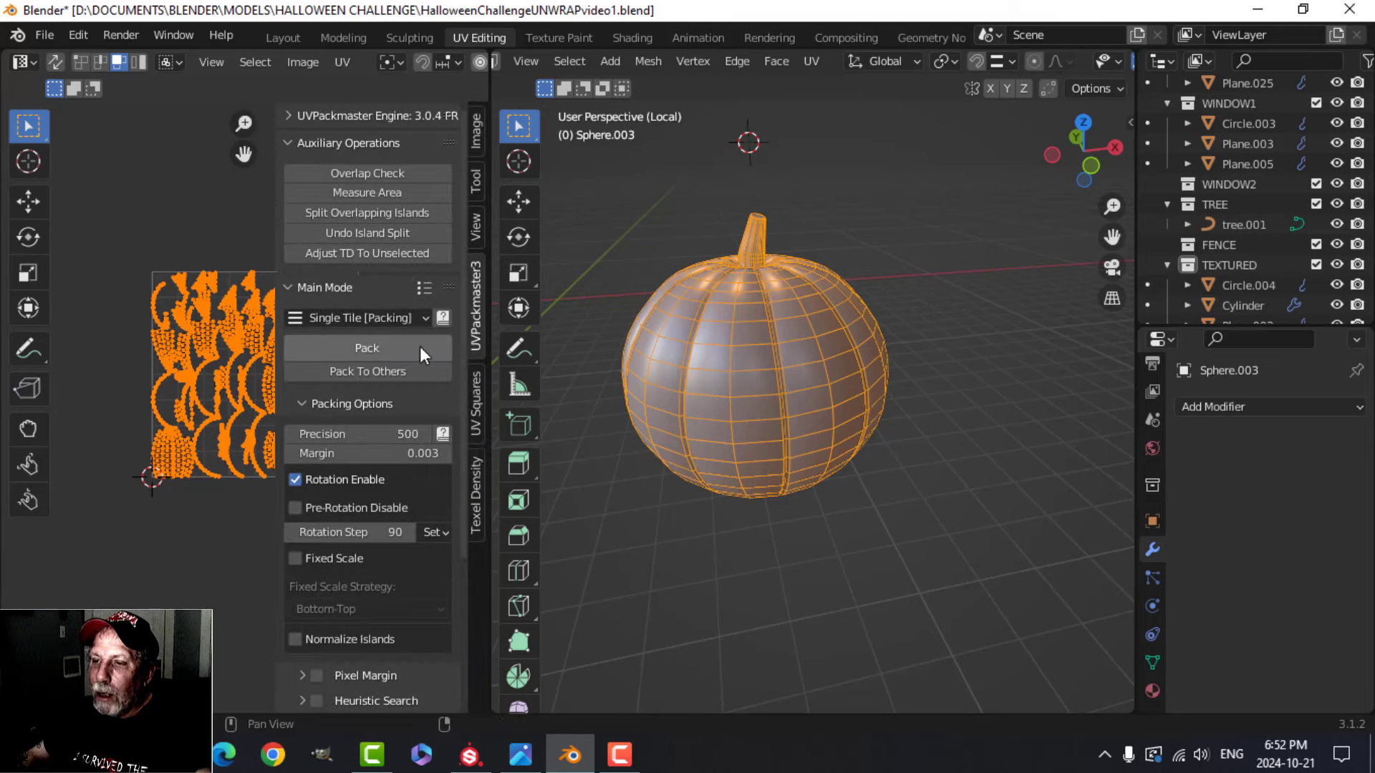
click(392, 349)
key(n)
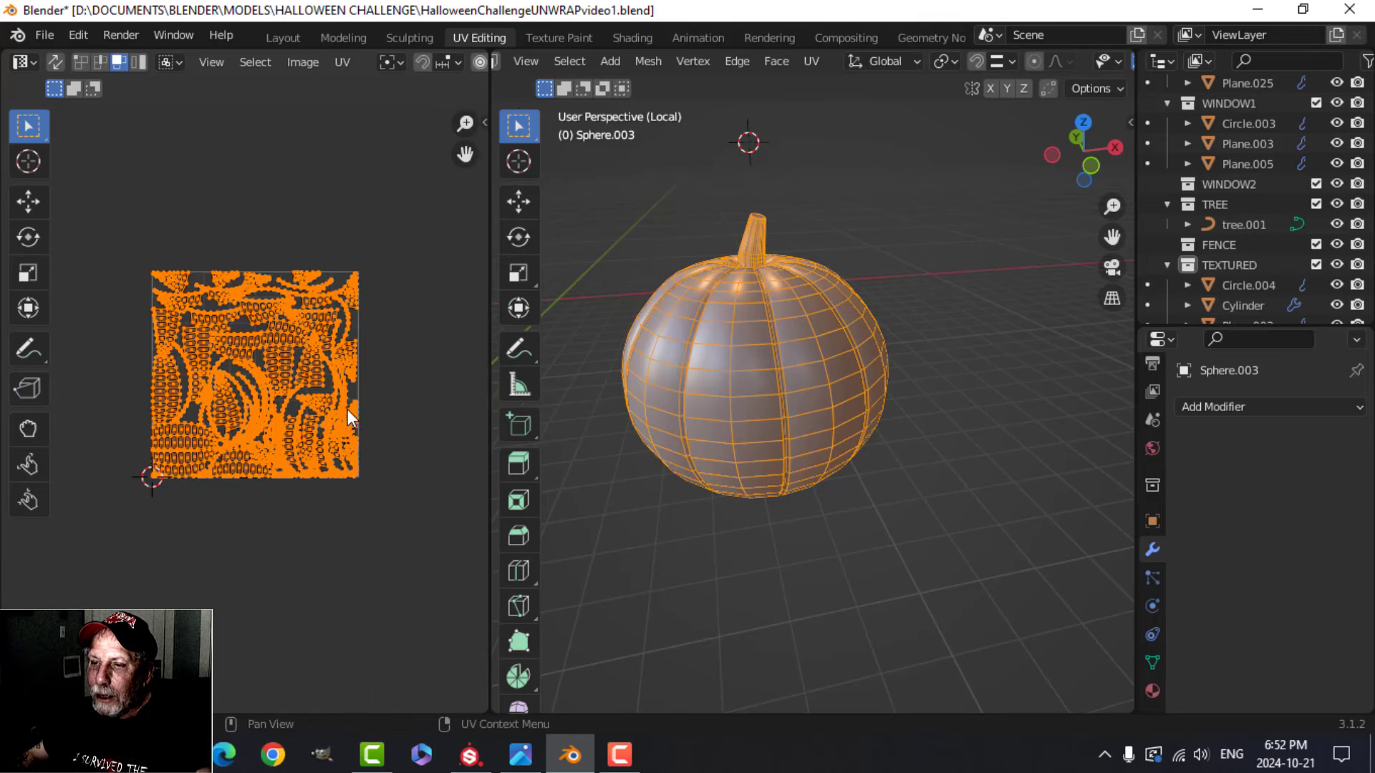
scroll(346, 410, up, 3)
scroll(347, 401, down, 3)
key(Tab)
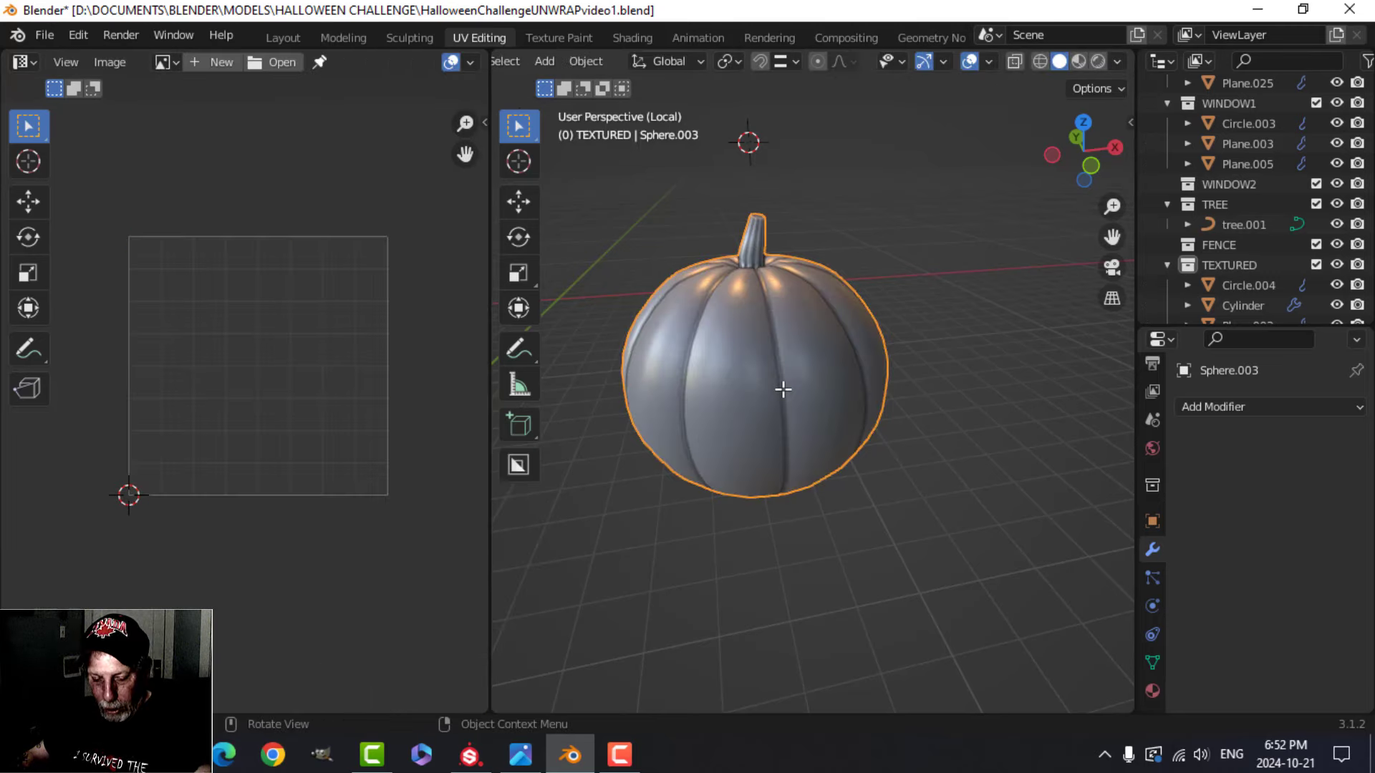
key(ctrl+s)
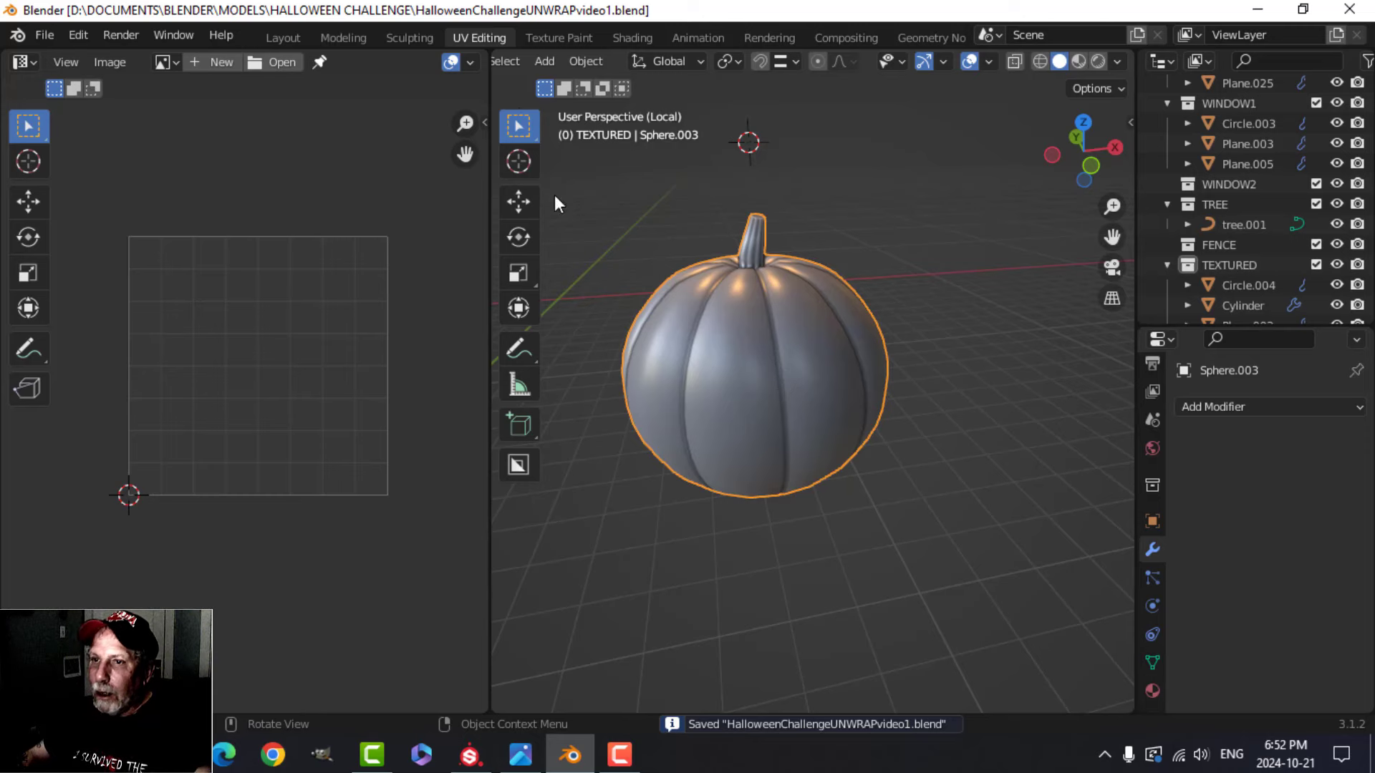
Step: Export the selected pumpkin as Pumpkin.fbx into the EXPORT HALLOWEEN VIDEO folder
click(44, 34)
mouse_move(118, 331)
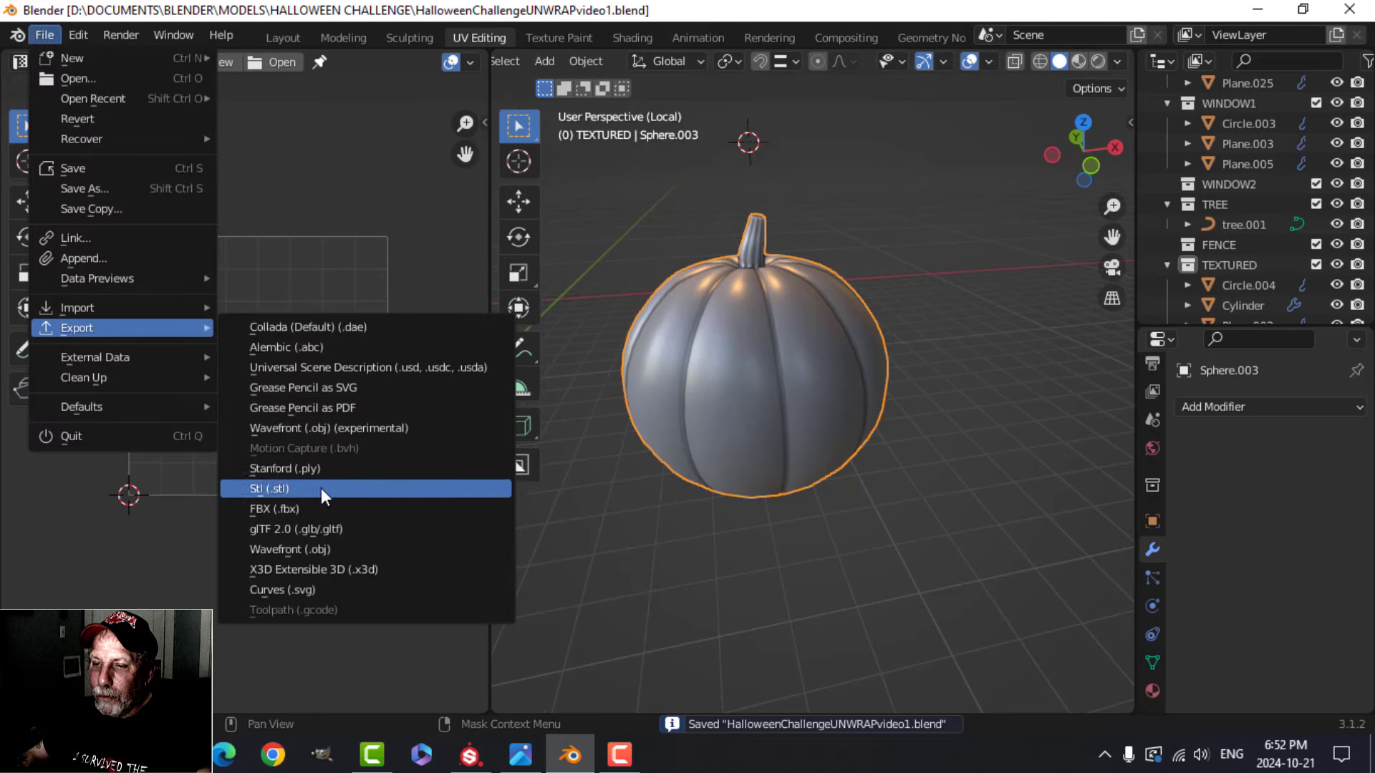
click(316, 509)
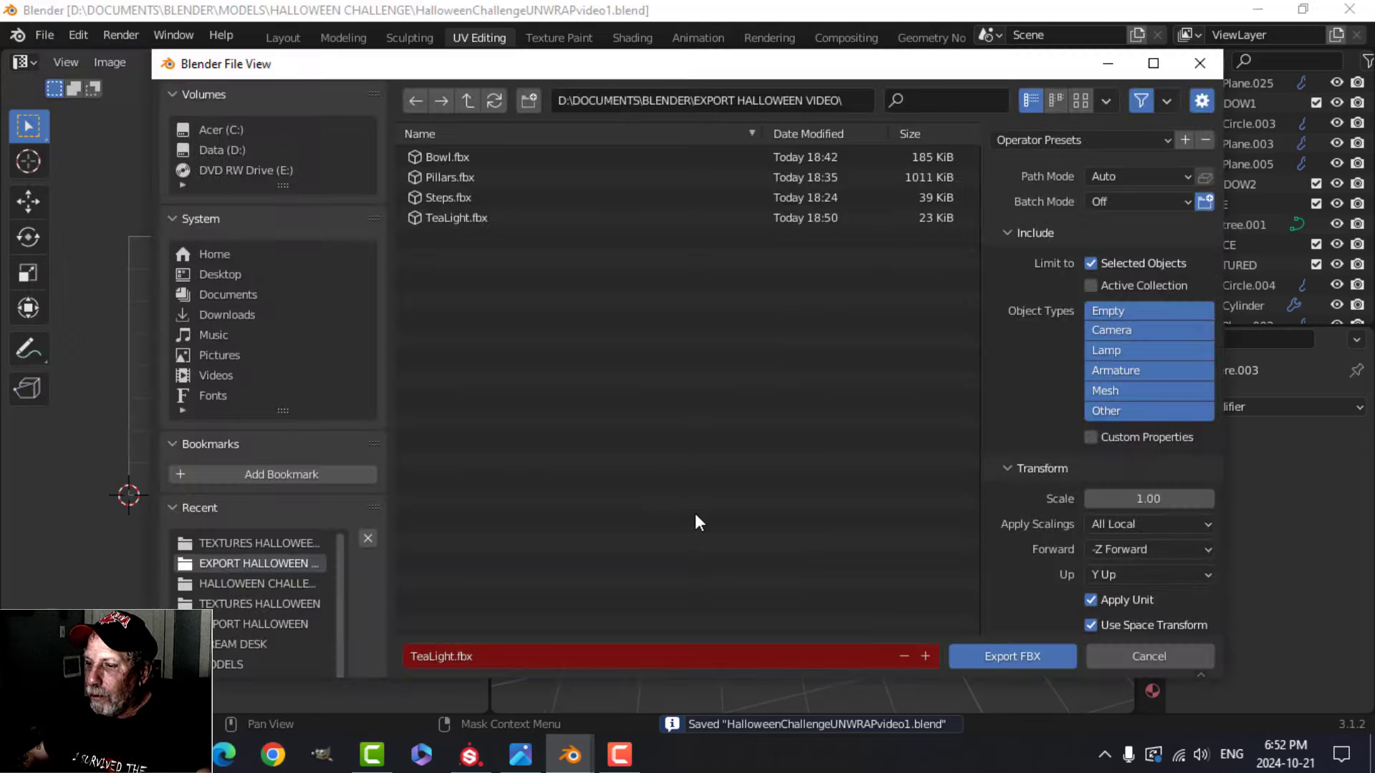
click(560, 658)
text(Pum)
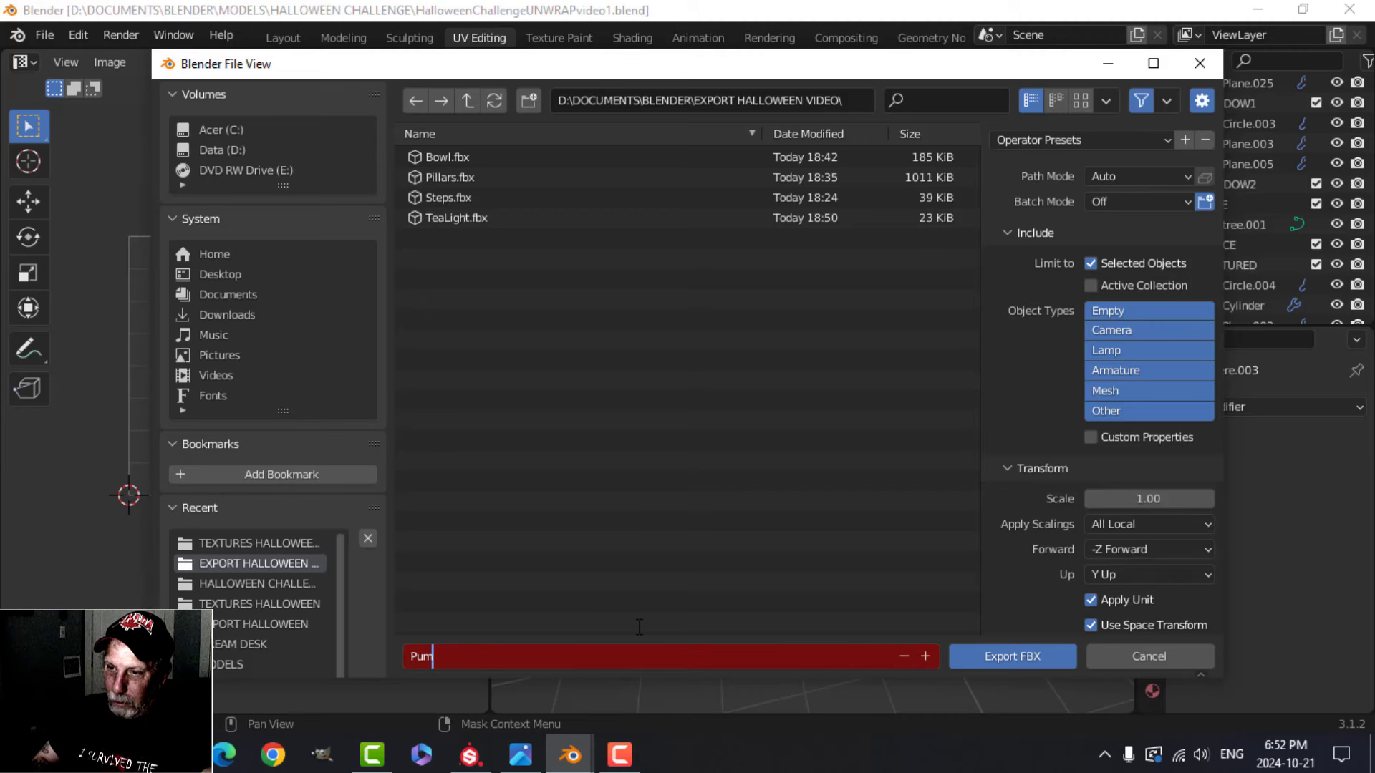
text(pkin)
key(Return)
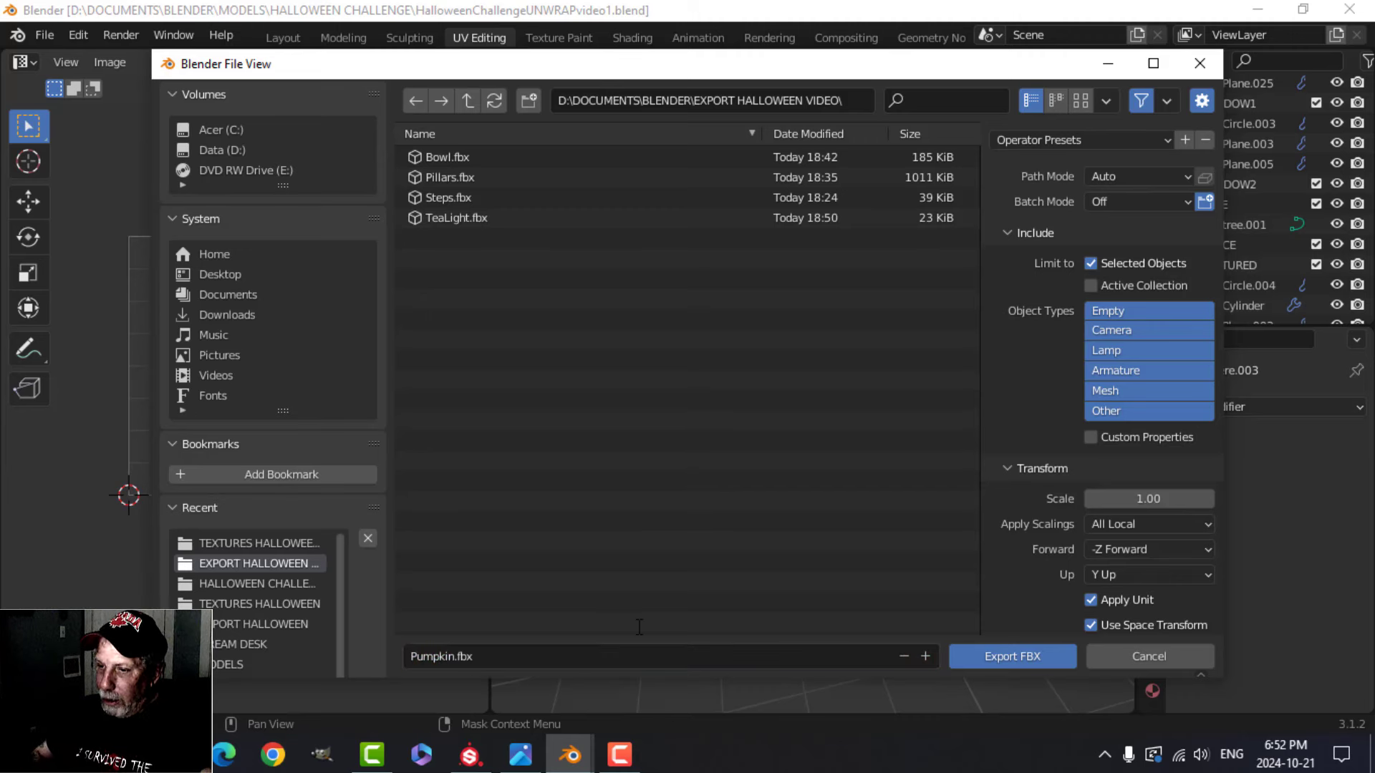
click(974, 655)
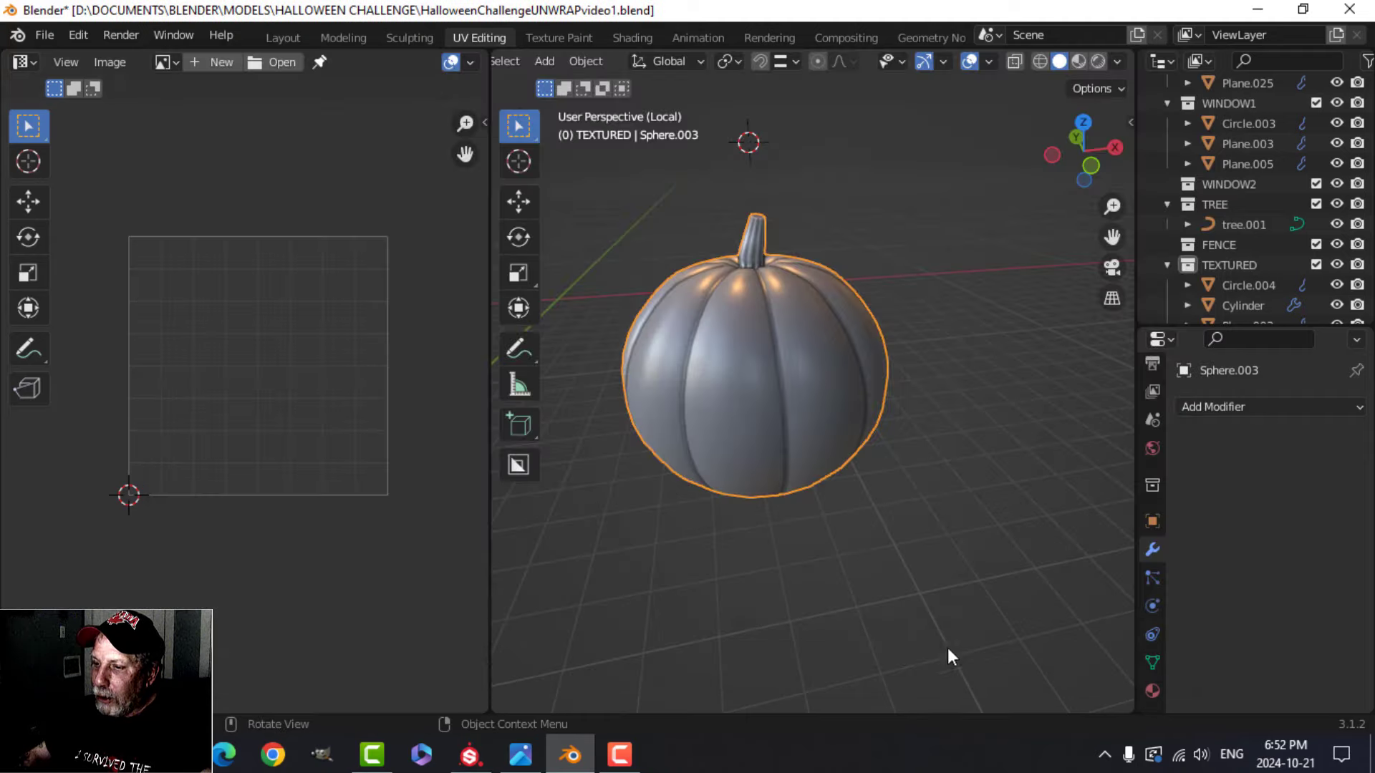
Step: Switch to Substance Painter and save the TeaLight project
click(470, 755)
click(17, 33)
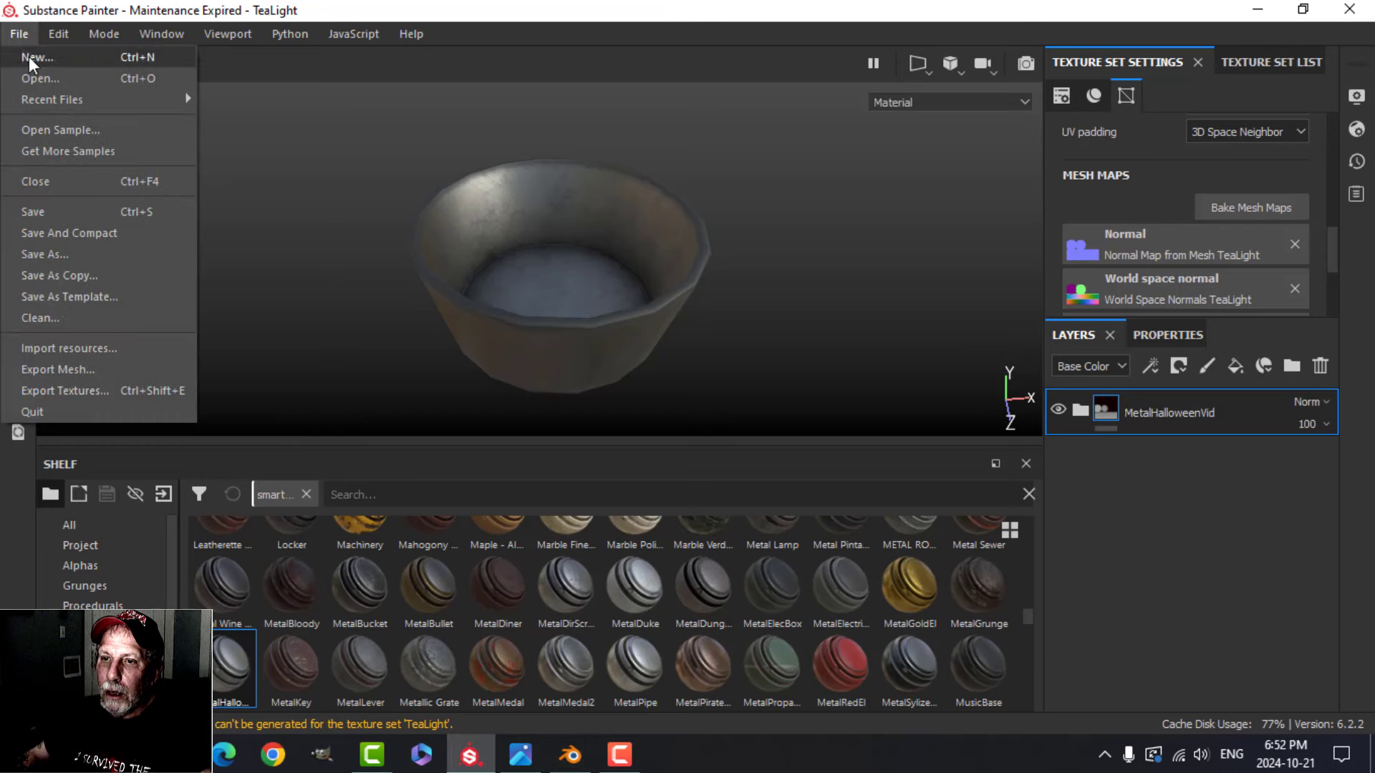
click(62, 209)
Step: Create a new project from Pumpkin.fbx with the OpenGL normal map format
click(24, 32)
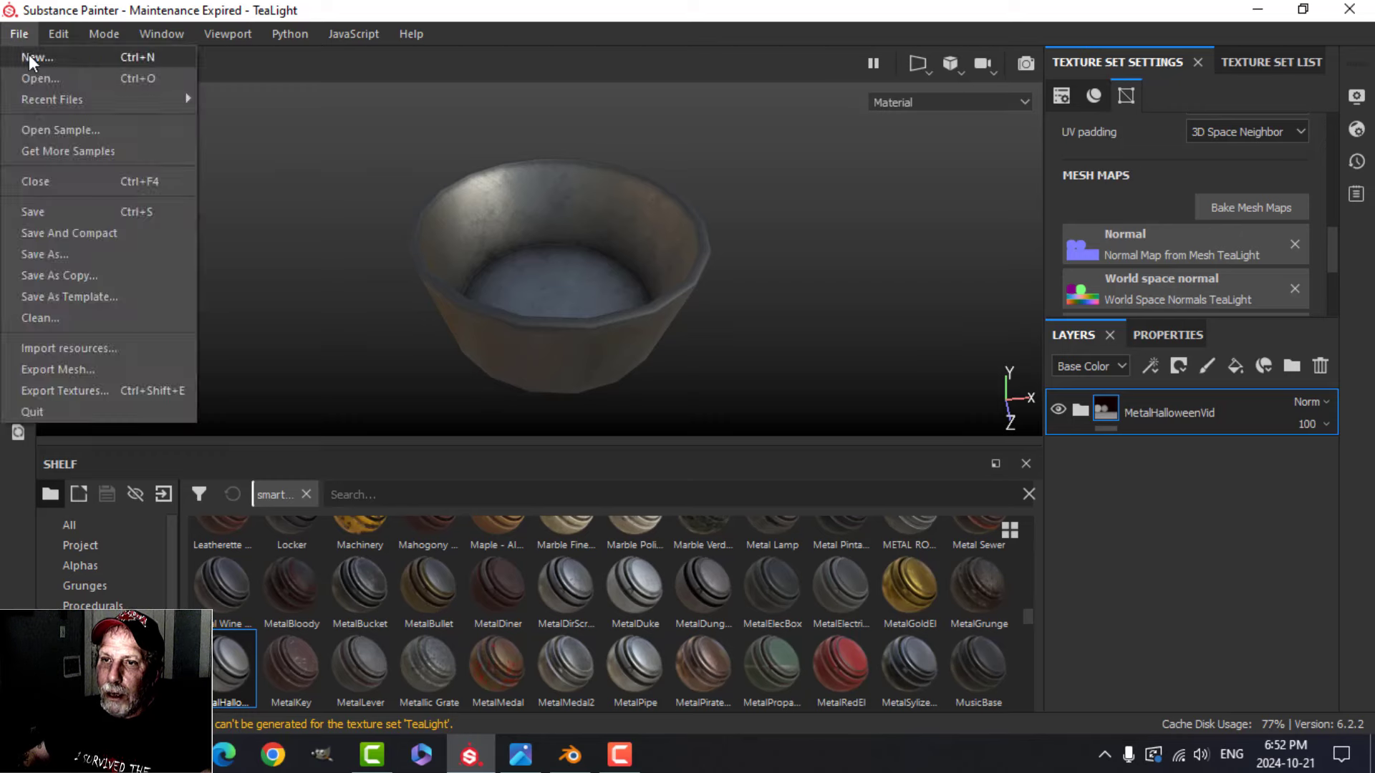
click(28, 54)
click(594, 188)
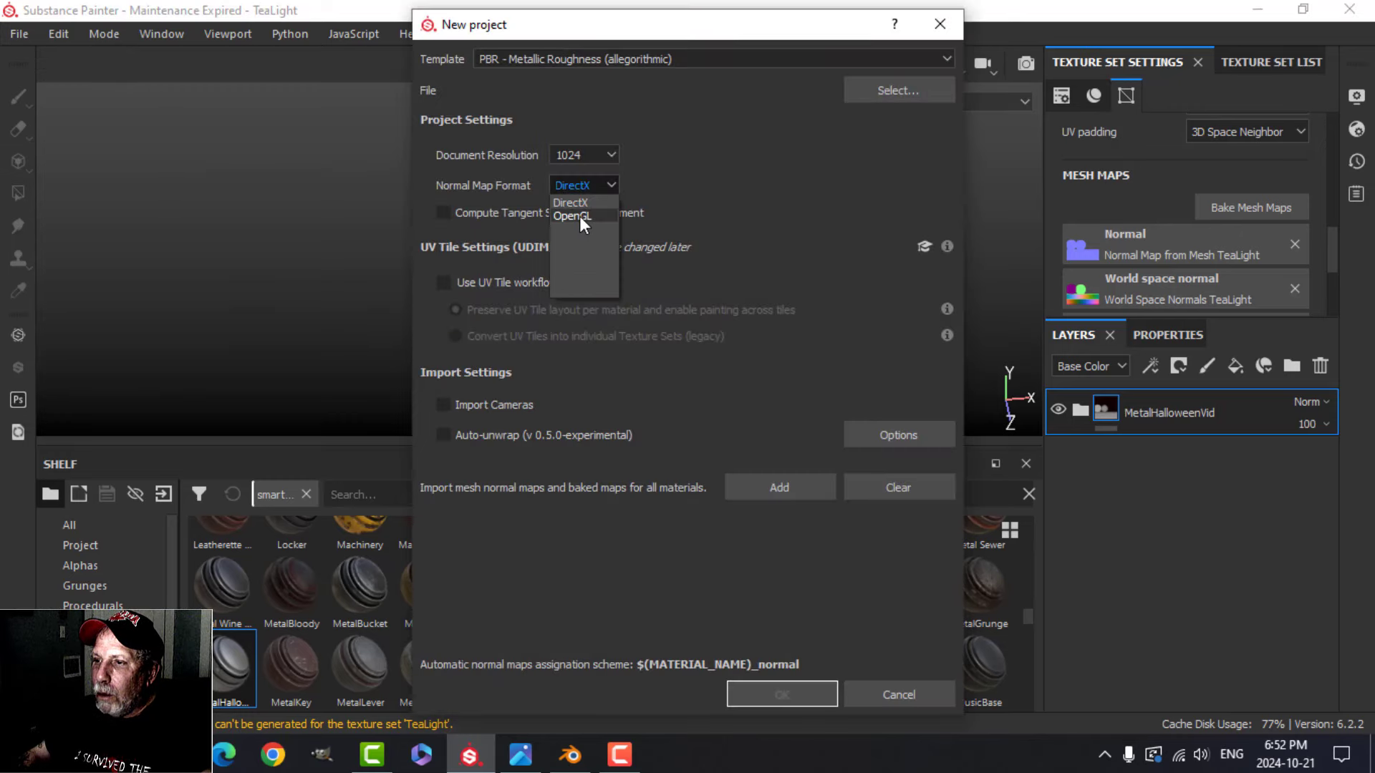
click(579, 217)
click(902, 89)
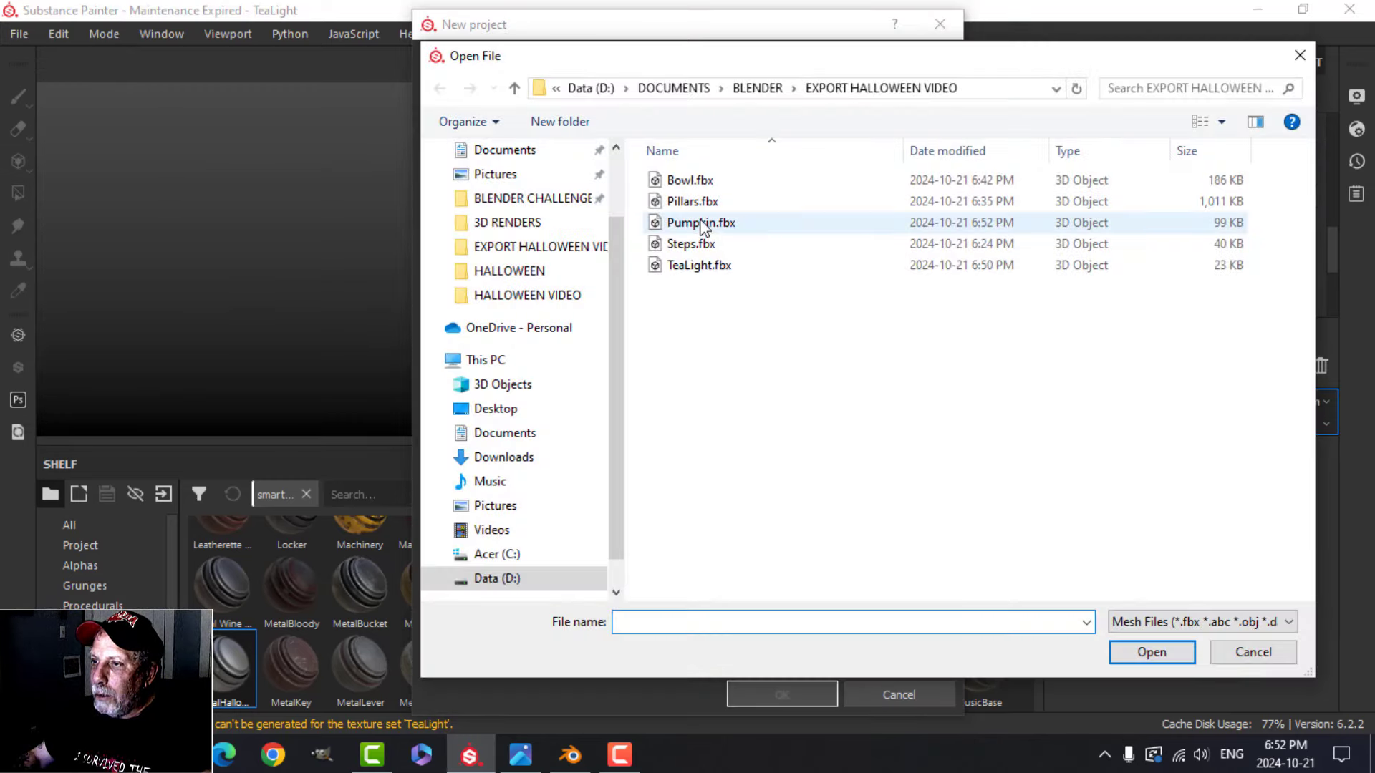
click(702, 224)
click(1132, 652)
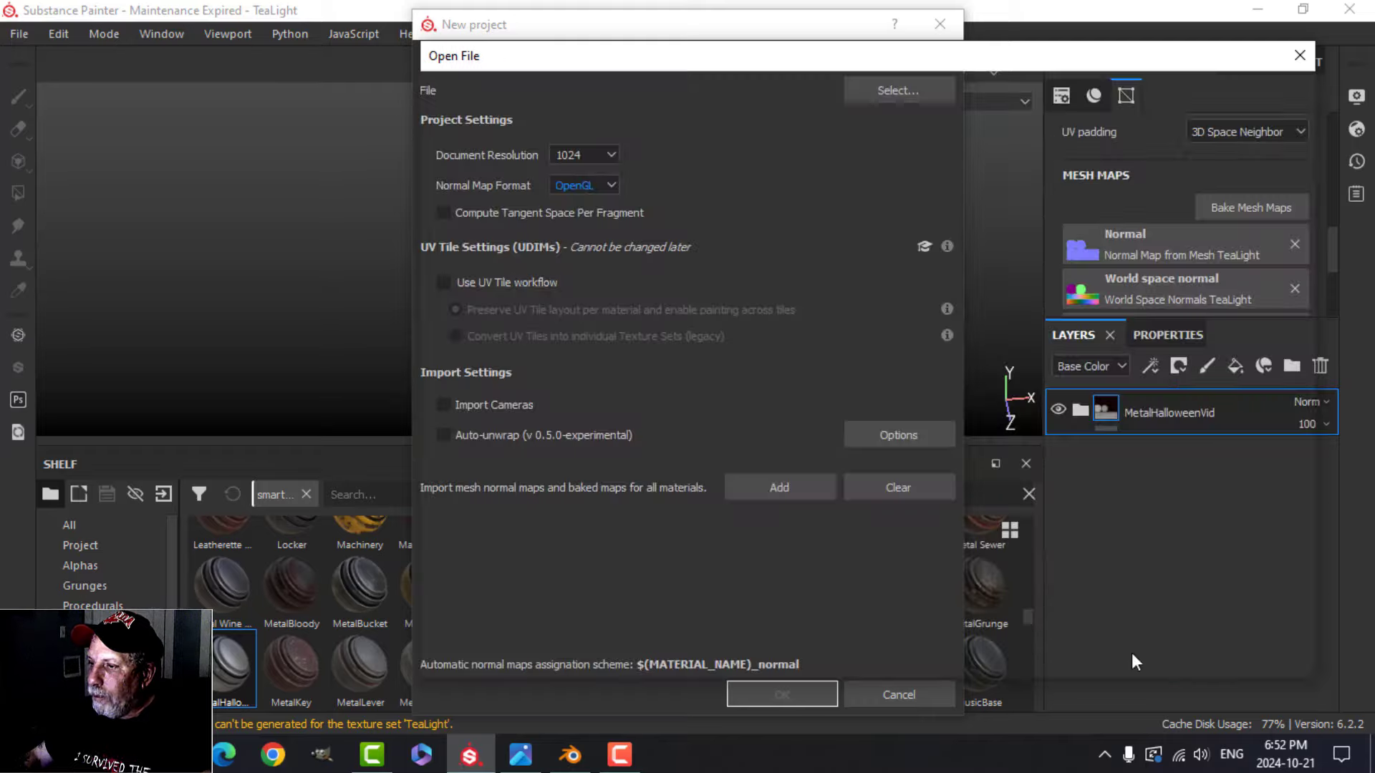
click(795, 693)
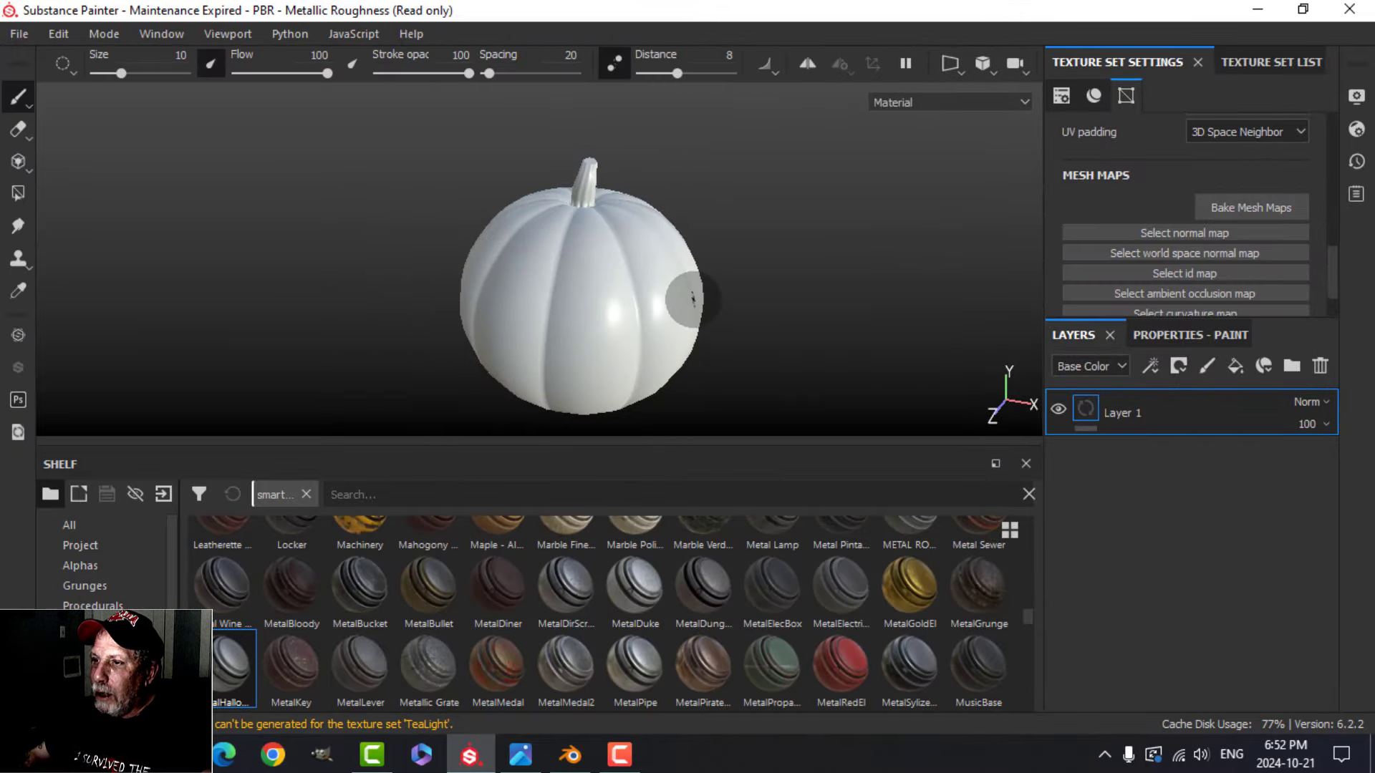
Step: Bake the pumpkin's mesh maps at an output size of 2048, leaving out the ID and Thickness maps
click(1231, 208)
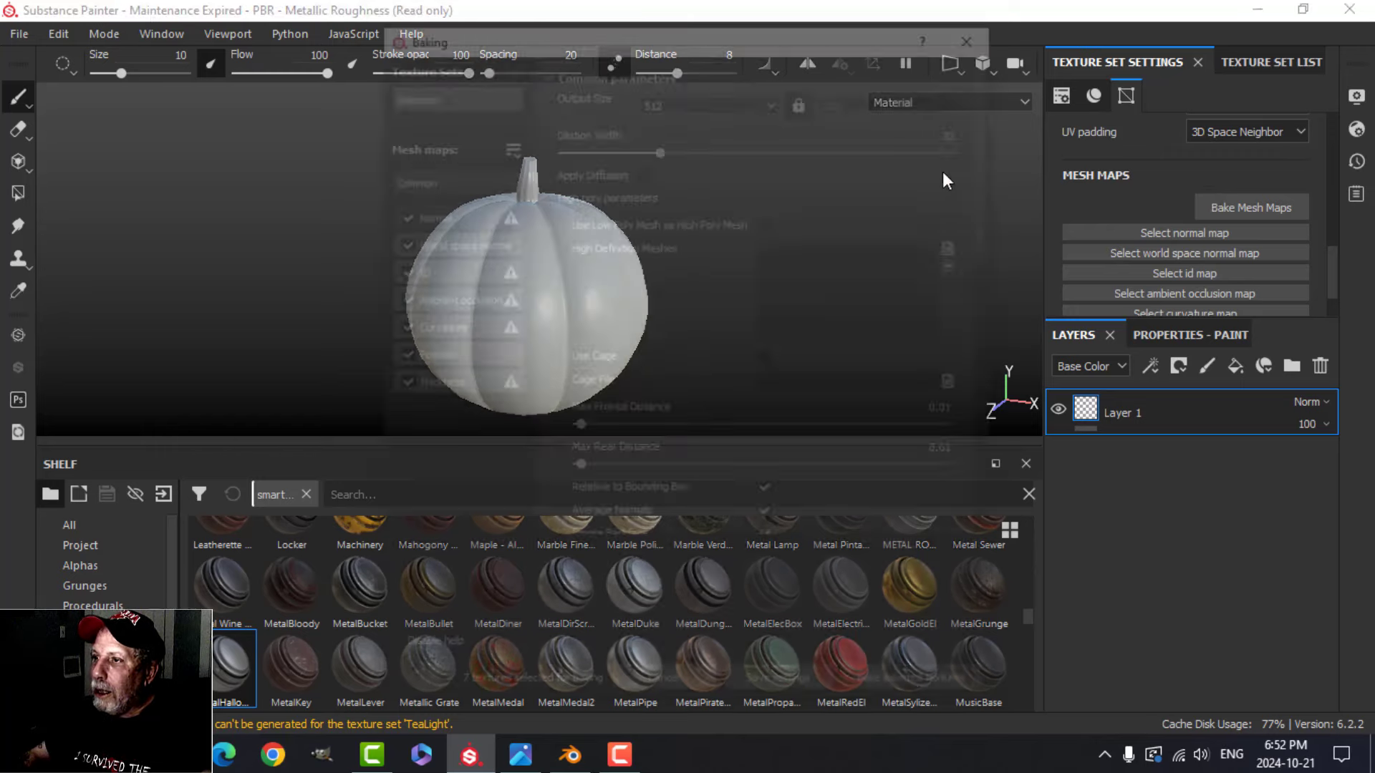
click(733, 101)
click(664, 191)
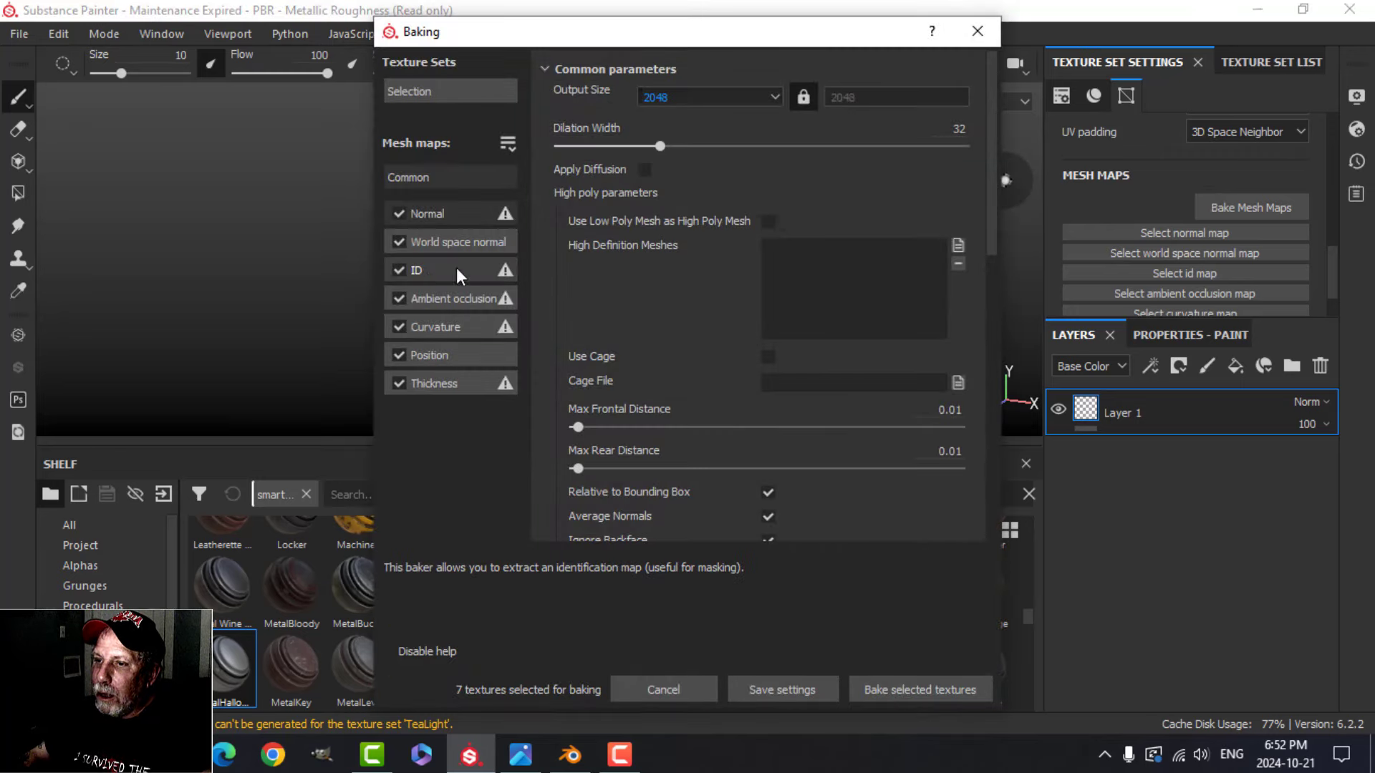
click(399, 271)
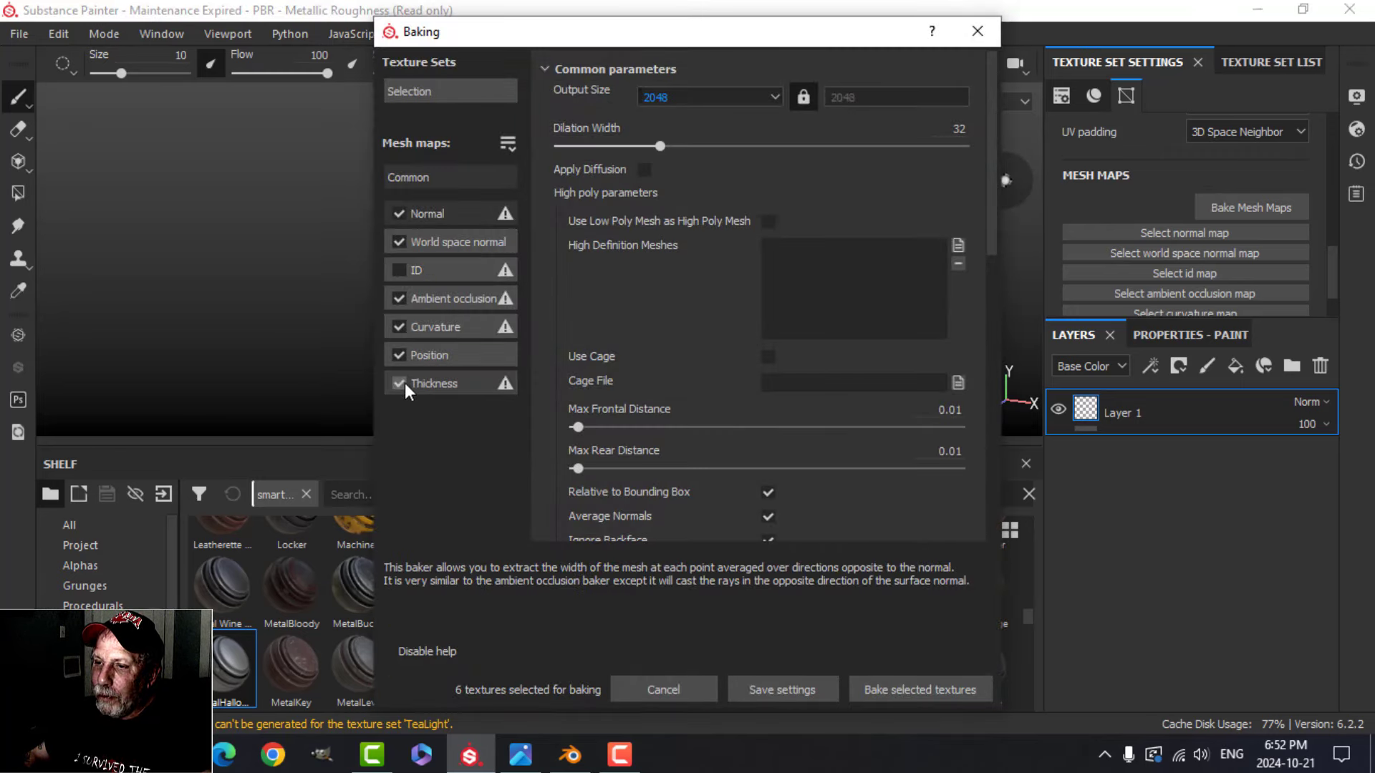
click(400, 383)
click(934, 690)
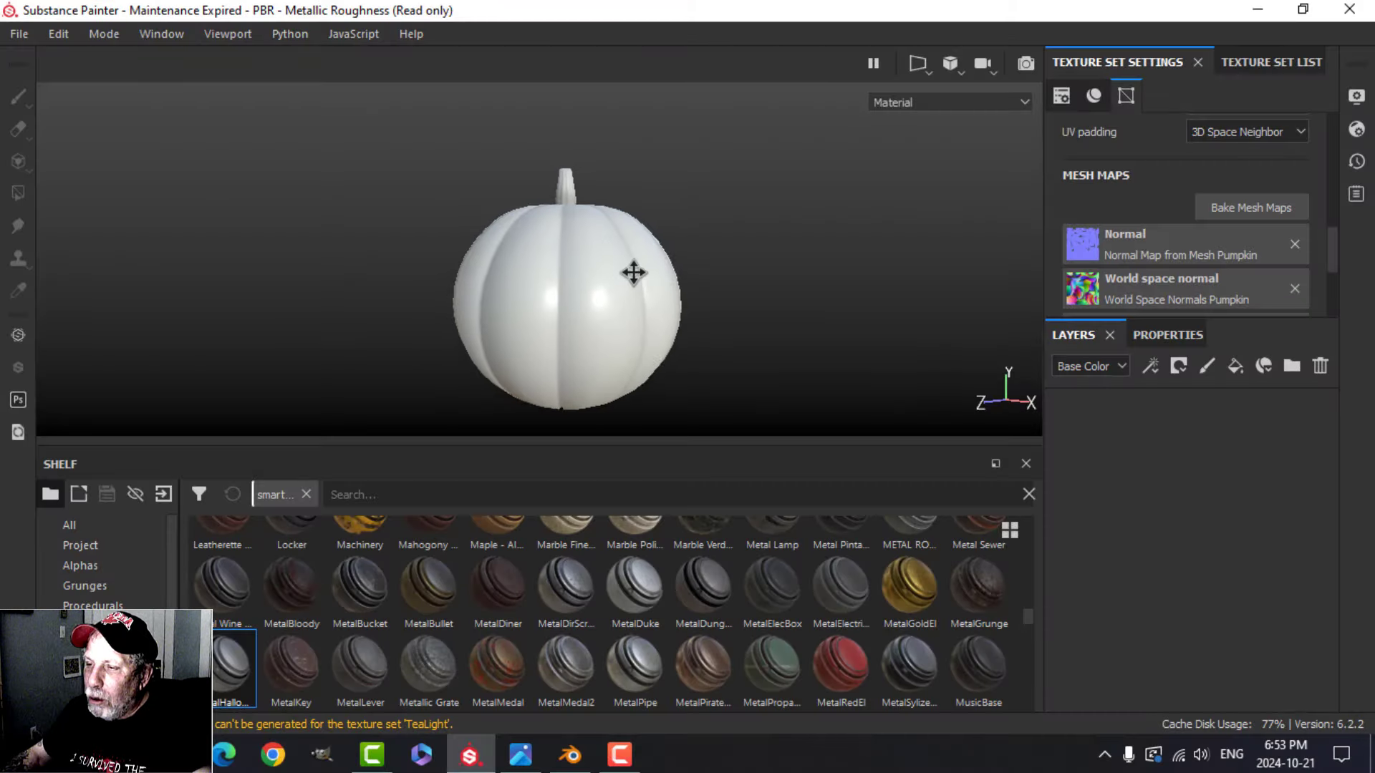
Step: Activate Temporal Anti-Aliasing in the display settings
click(1357, 95)
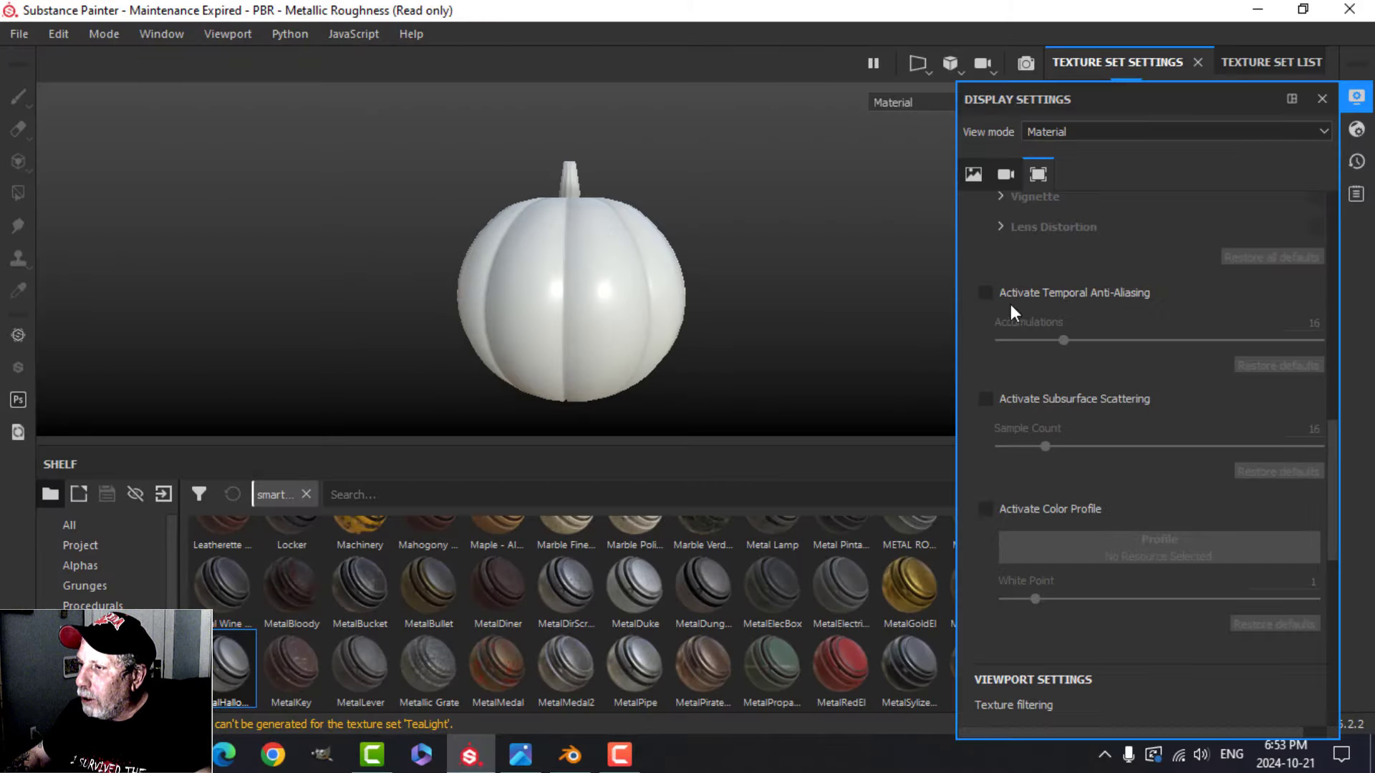
click(987, 291)
click(1359, 87)
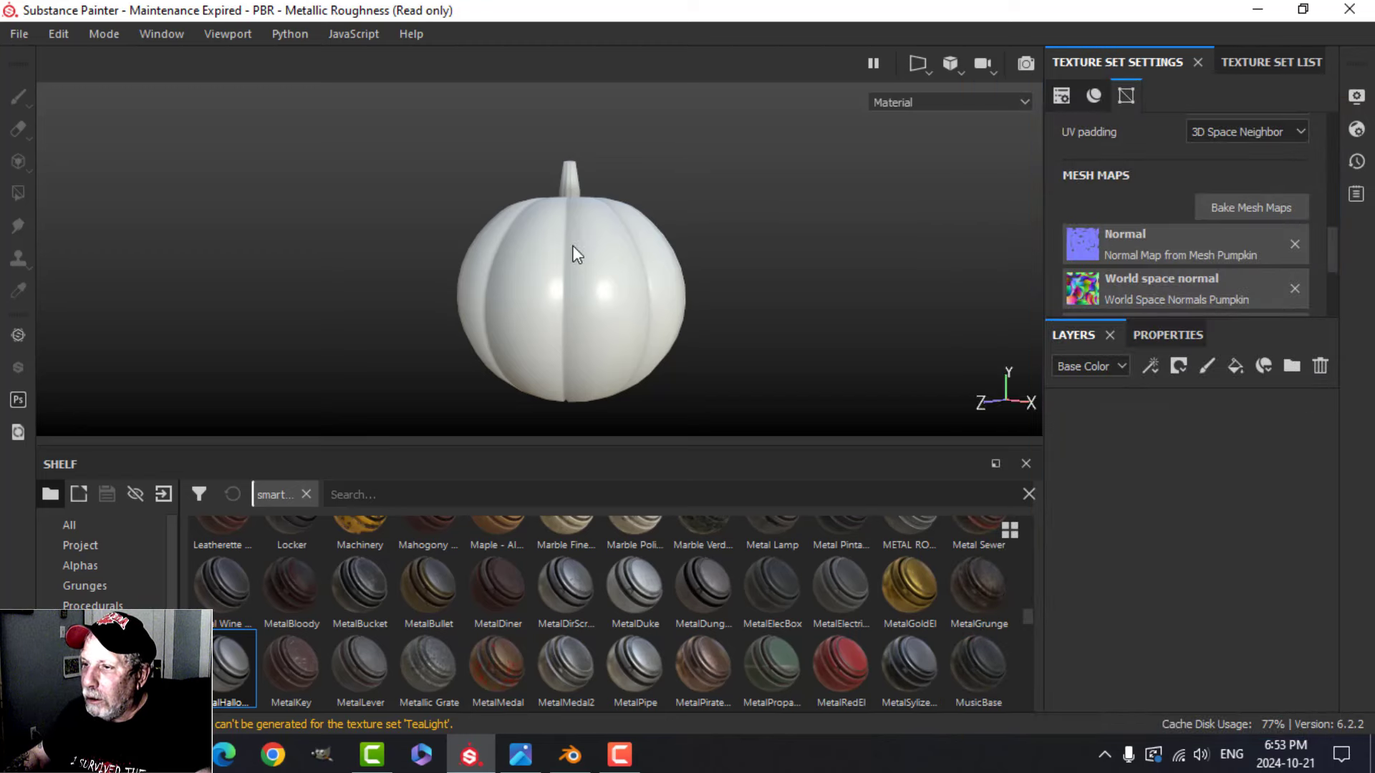
alt+drag(574, 250, 765, 264)
Step: Find the Human Forehead Skin 2 material among the shelf's Materials and add it as a fill layer on the pumpkin
scroll(344, 631, down, 5)
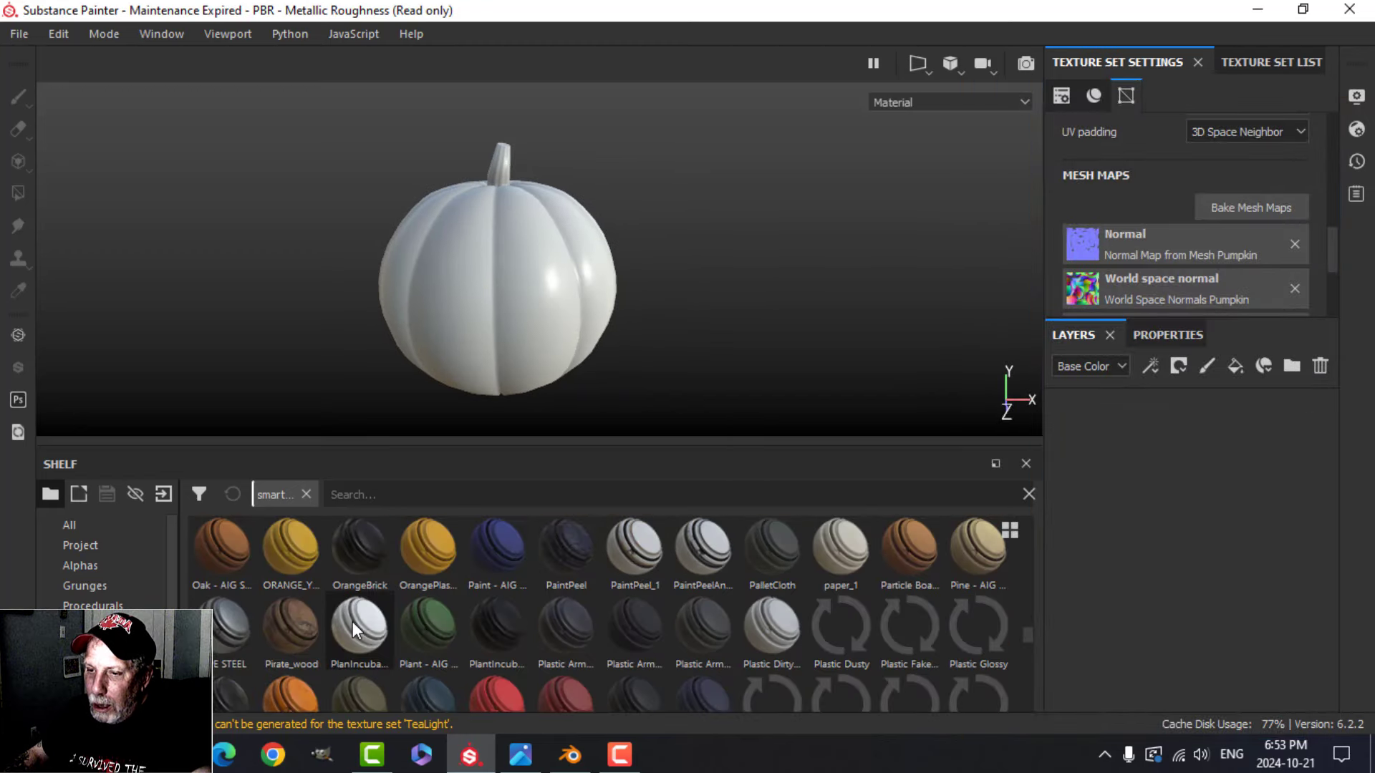
scroll(352, 629, down, 8)
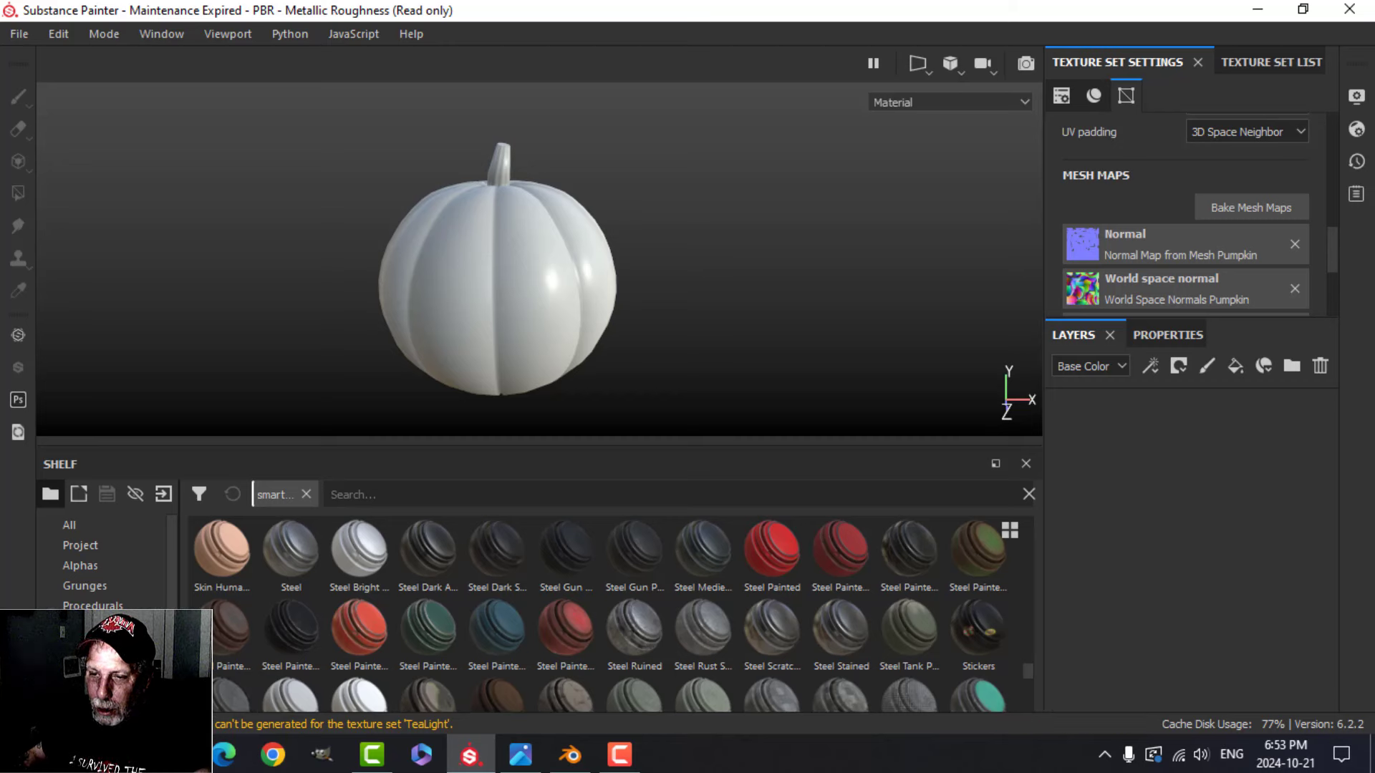
scroll(90, 645, down, 2)
click(86, 646)
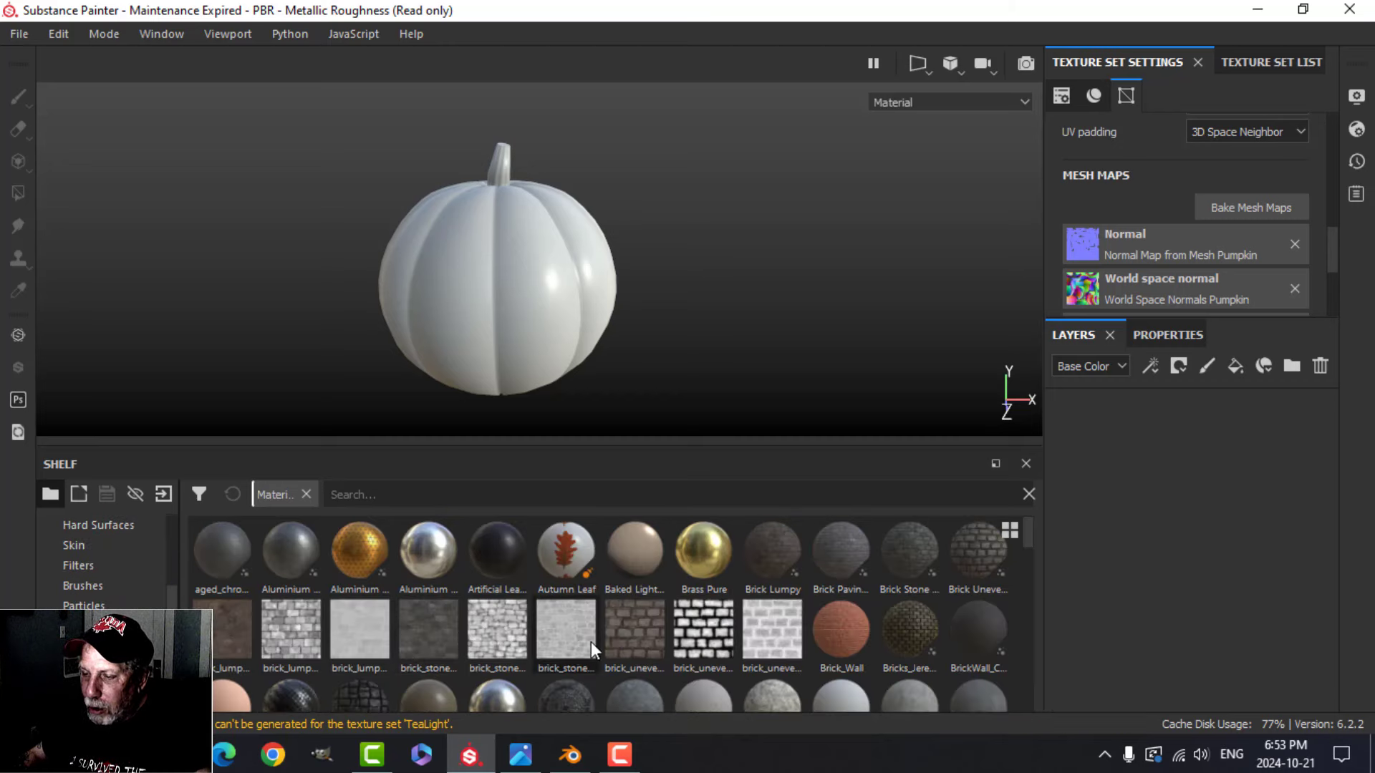
scroll(580, 641, down, 10)
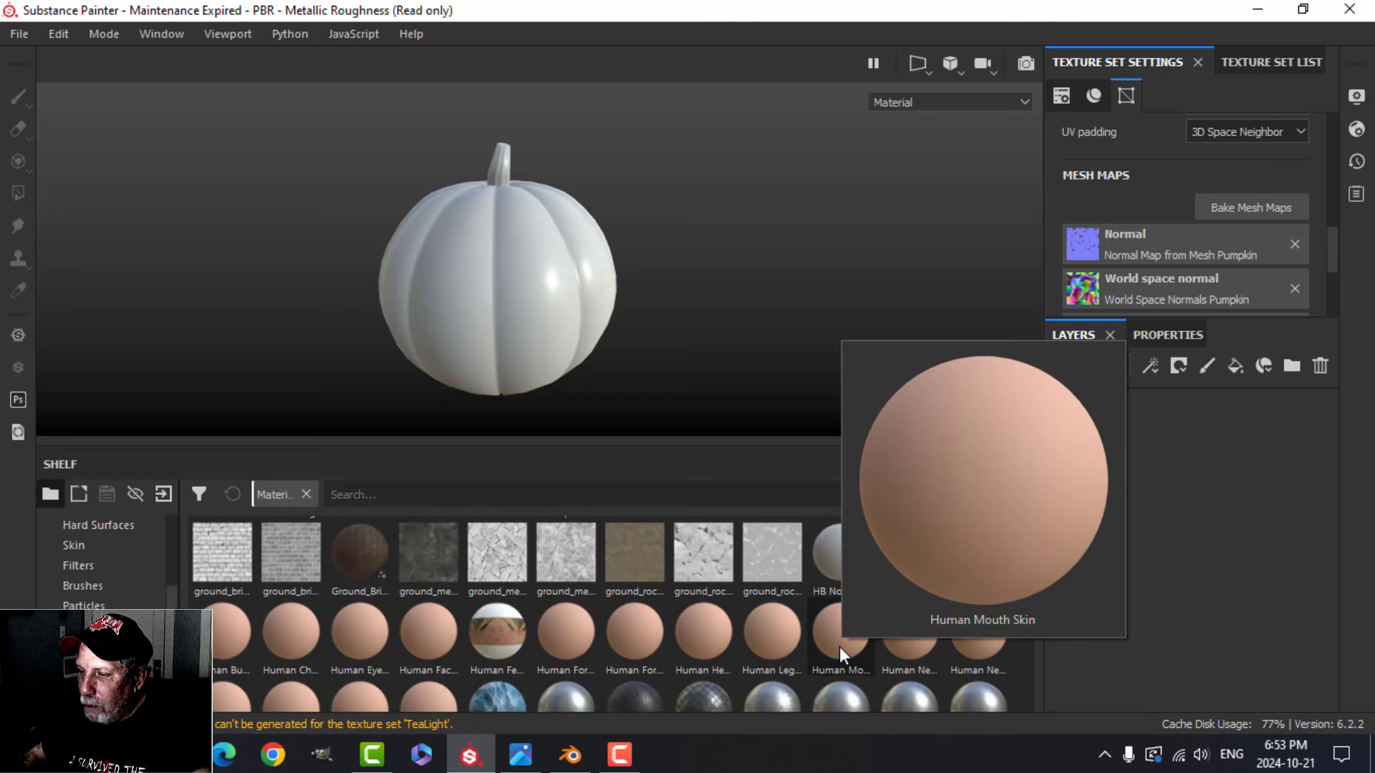
mouse_move(703, 634)
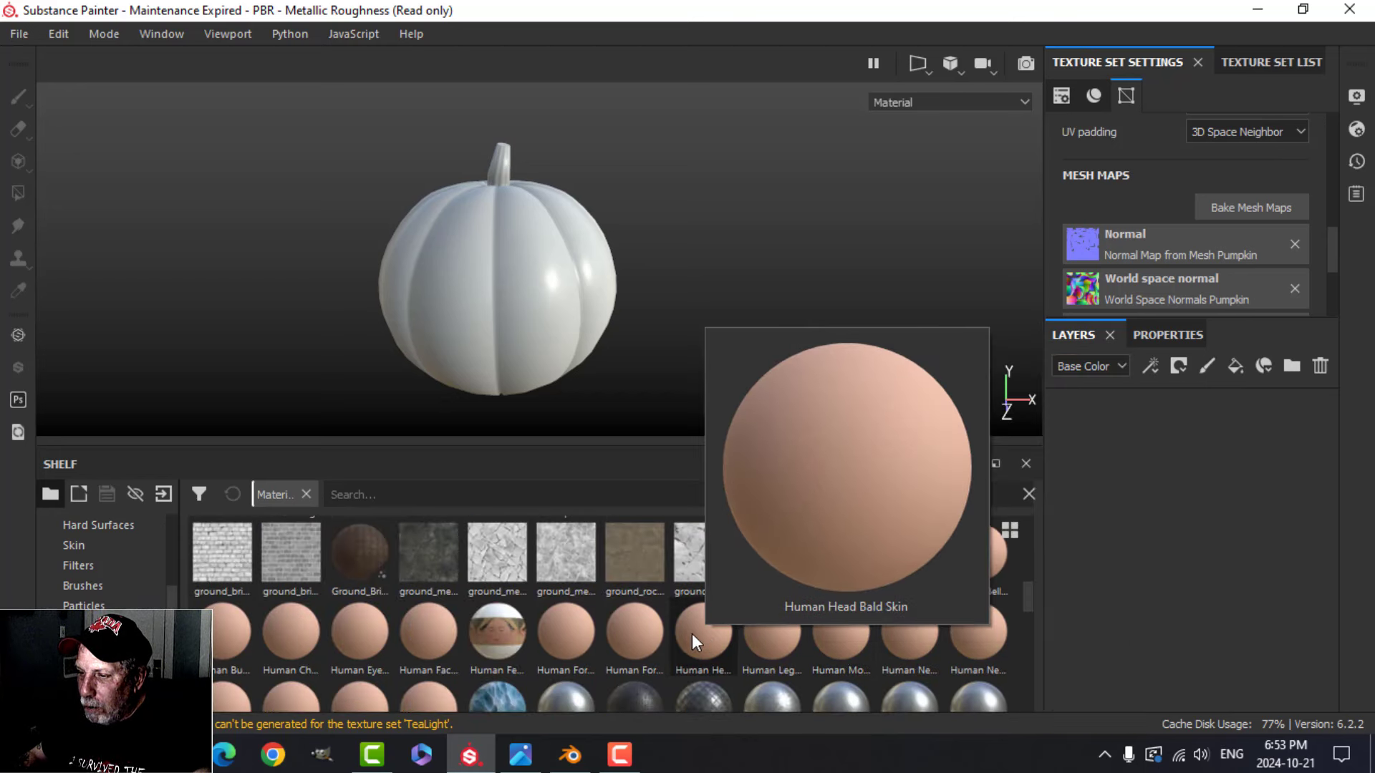
mouse_move(643, 634)
mouse_move(562, 634)
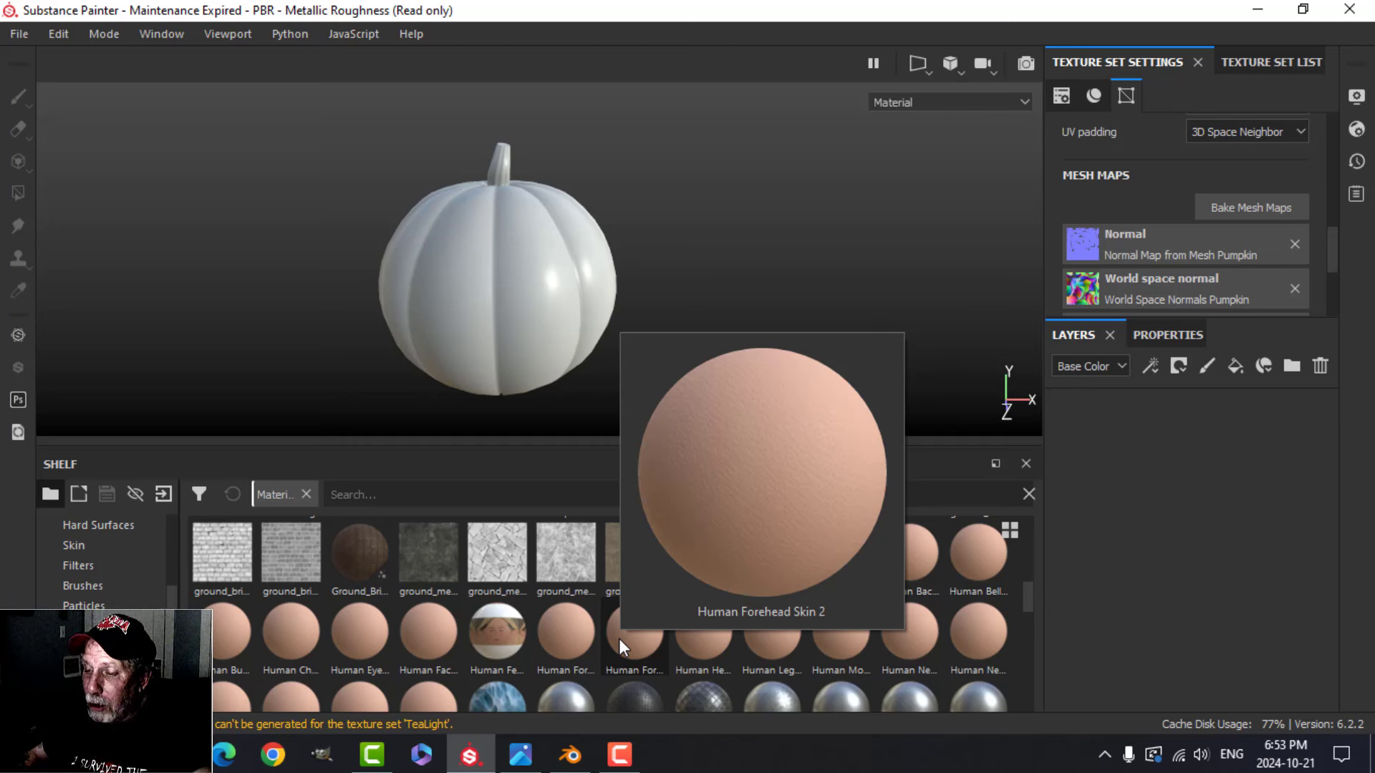
drag(619, 639, 1106, 482)
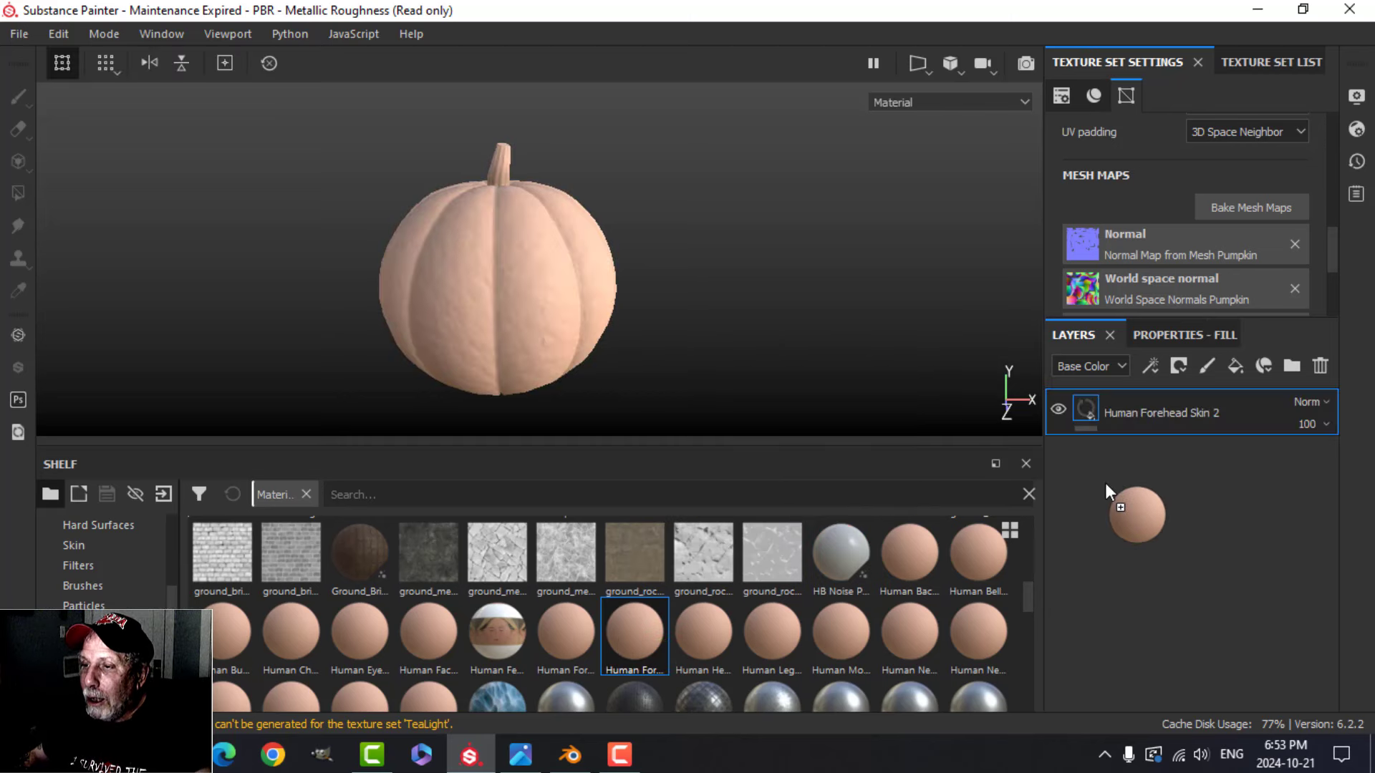
Step: Set the Human Forehead Skin 2 layer's projection to Tri-planar projection
scroll(676, 340, up, 3)
alt+drag(675, 347, 623, 319)
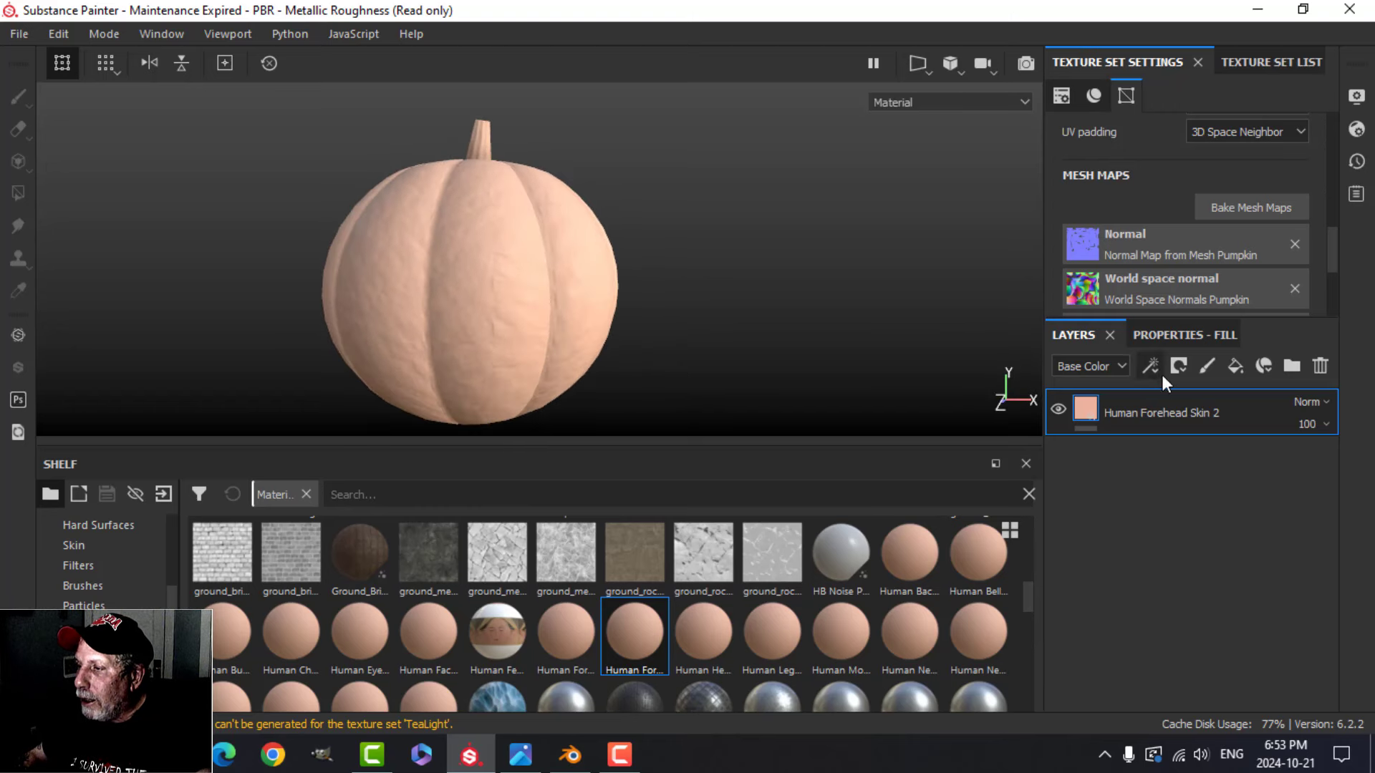
click(1171, 338)
scroll(1127, 435, up, 5)
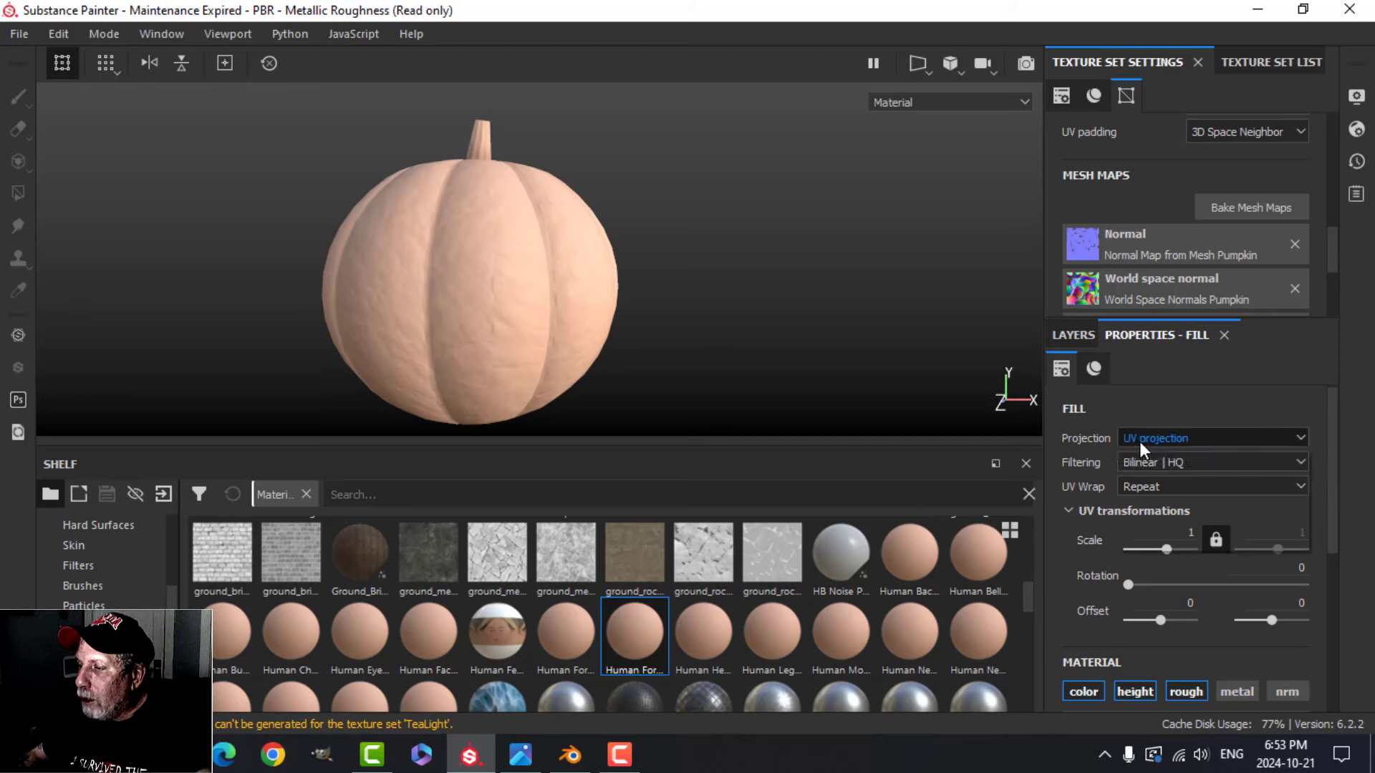
click(1141, 441)
click(1146, 474)
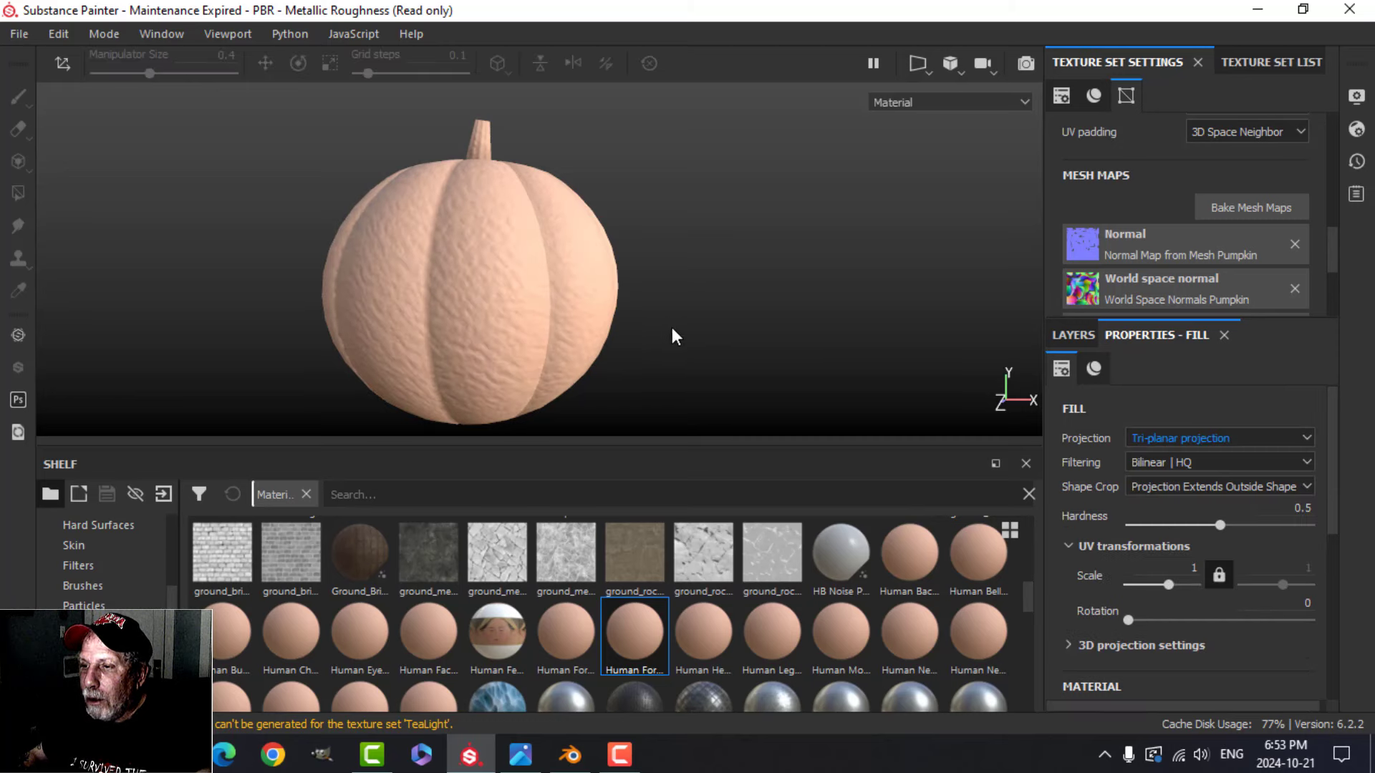
mouse_move(674, 336)
alt+mouse_down()
mouse_move(430, 301)
mouse_move(694, 301)
mouse_move(669, 365)
mouse_move(642, 337)
mouse_move(644, 301)
mouse_move(666, 312)
alt+mouse_up()
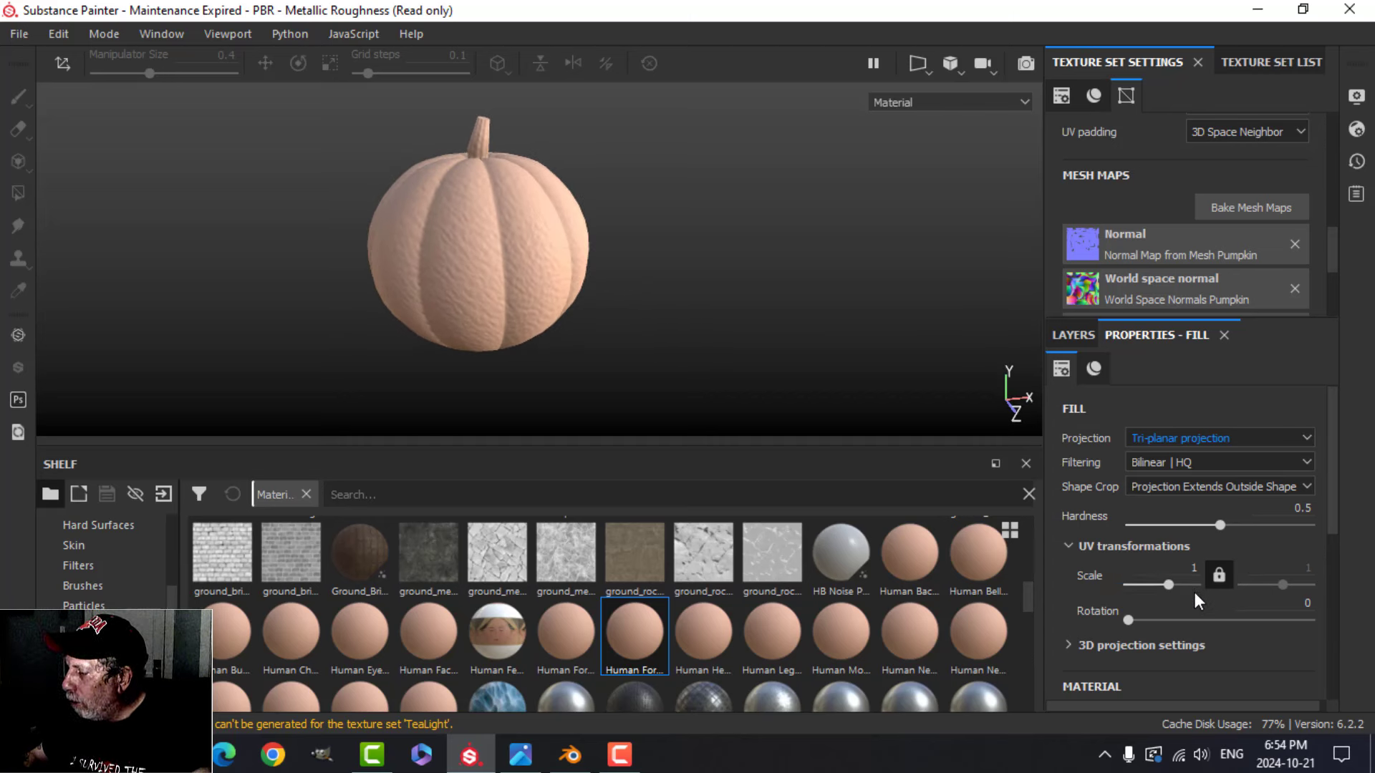
Step: Set the skin material's color to a pumpkin orange of about R 0.790, G 0.416, B 0.172, using the non-dynamic color sliders
scroll(1143, 569, down, 3)
scroll(1153, 594, down, 3)
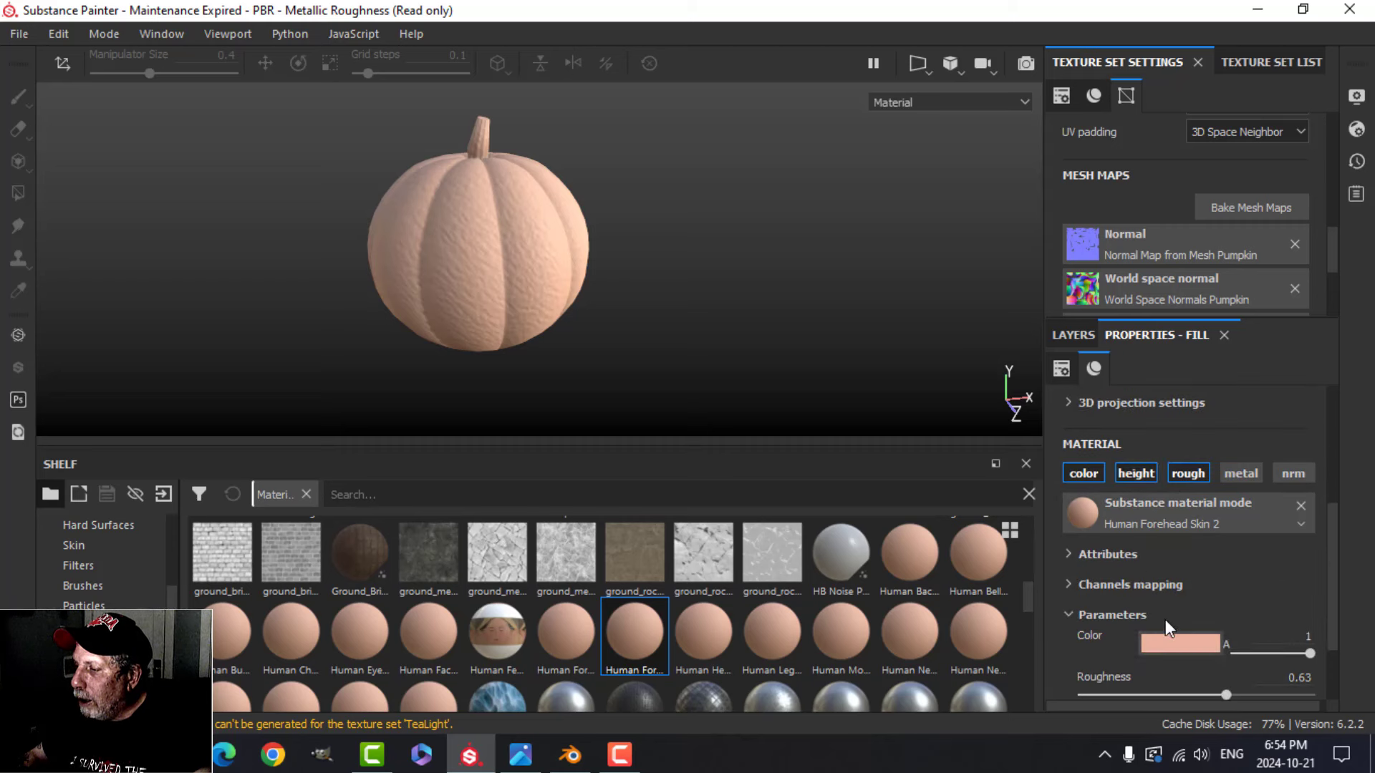
click(1171, 646)
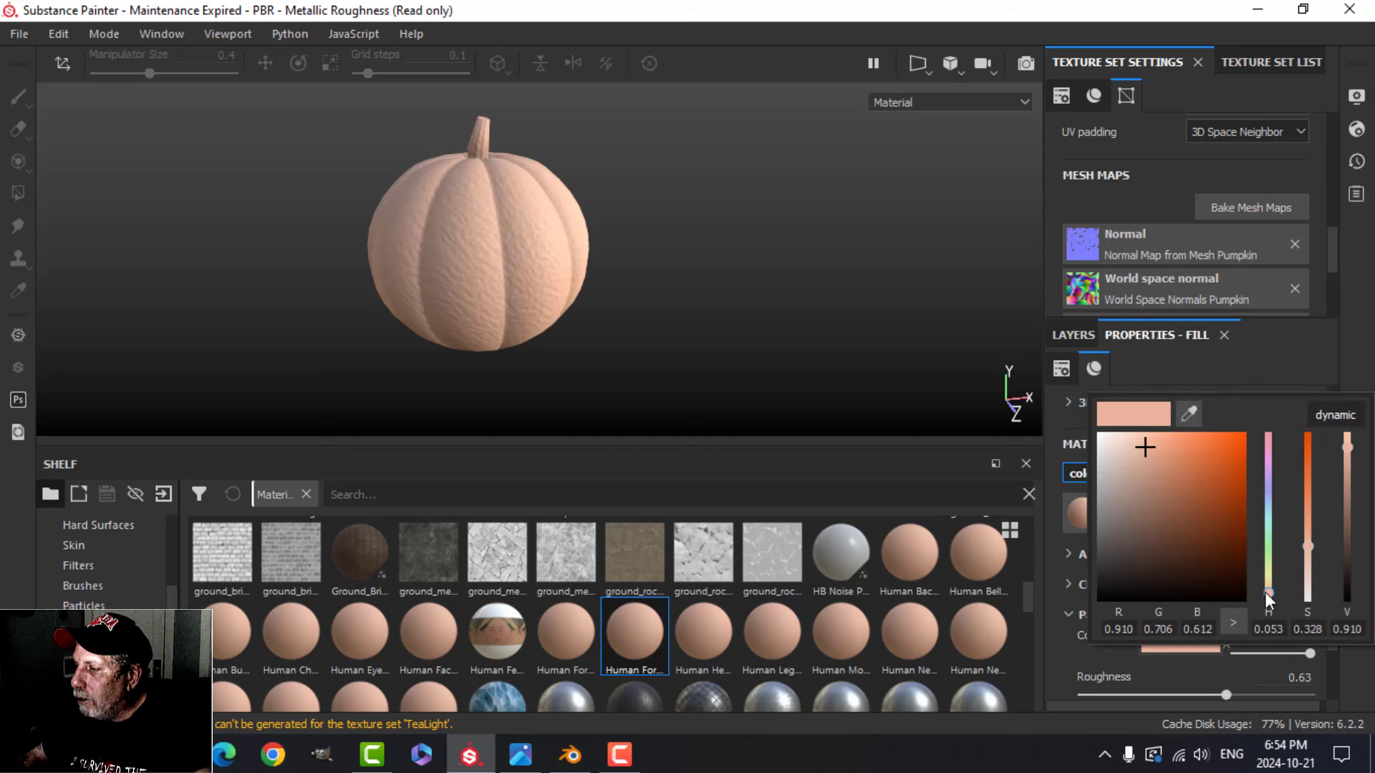
click(1335, 416)
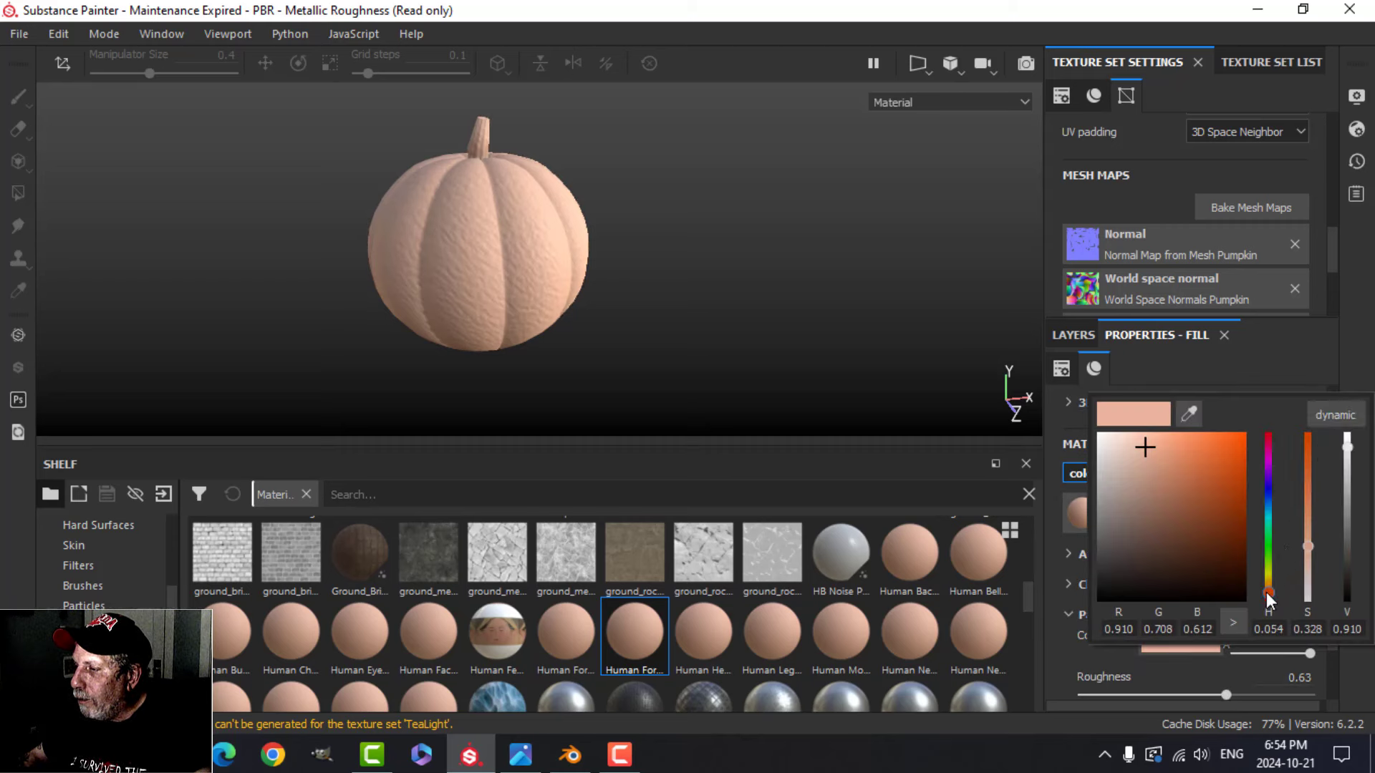
drag(1269, 594, 1278, 590)
click(1202, 469)
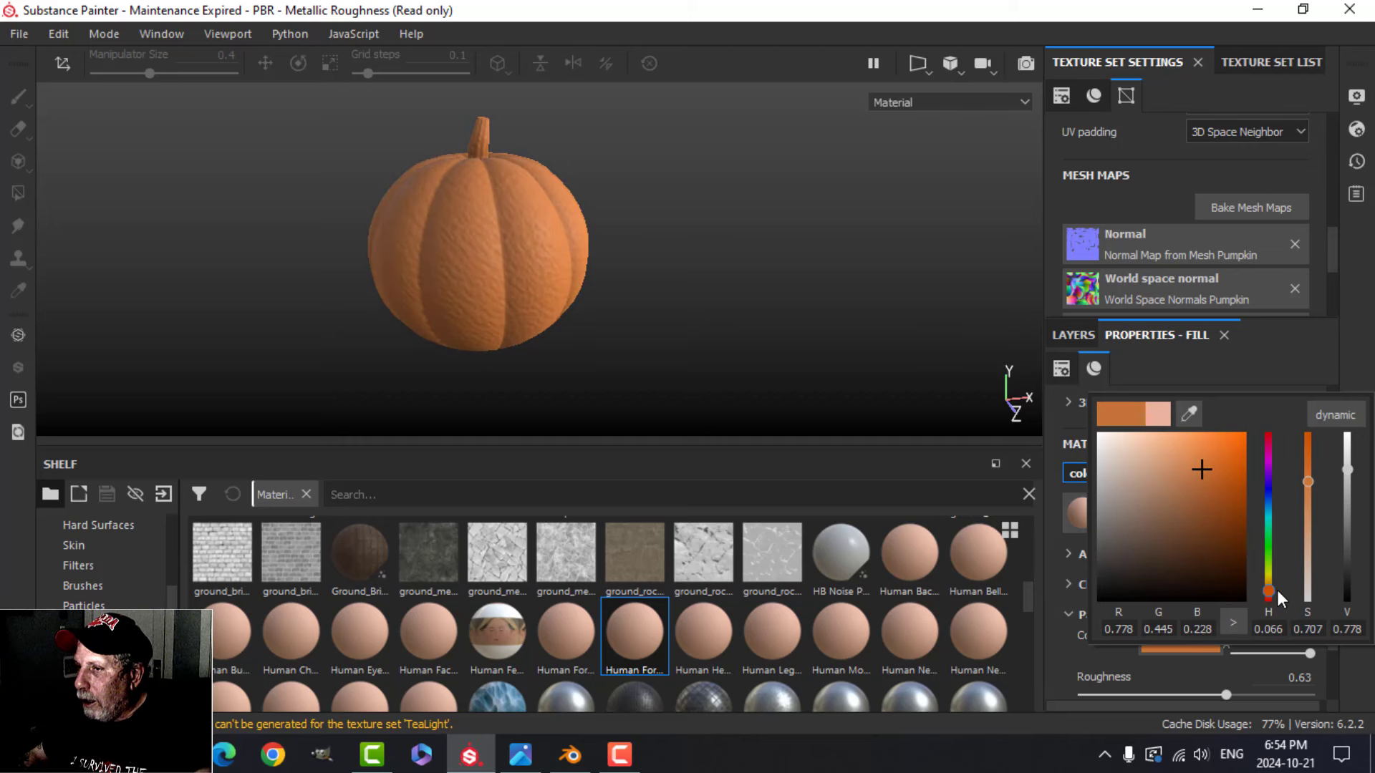
drag(1205, 464, 1213, 467)
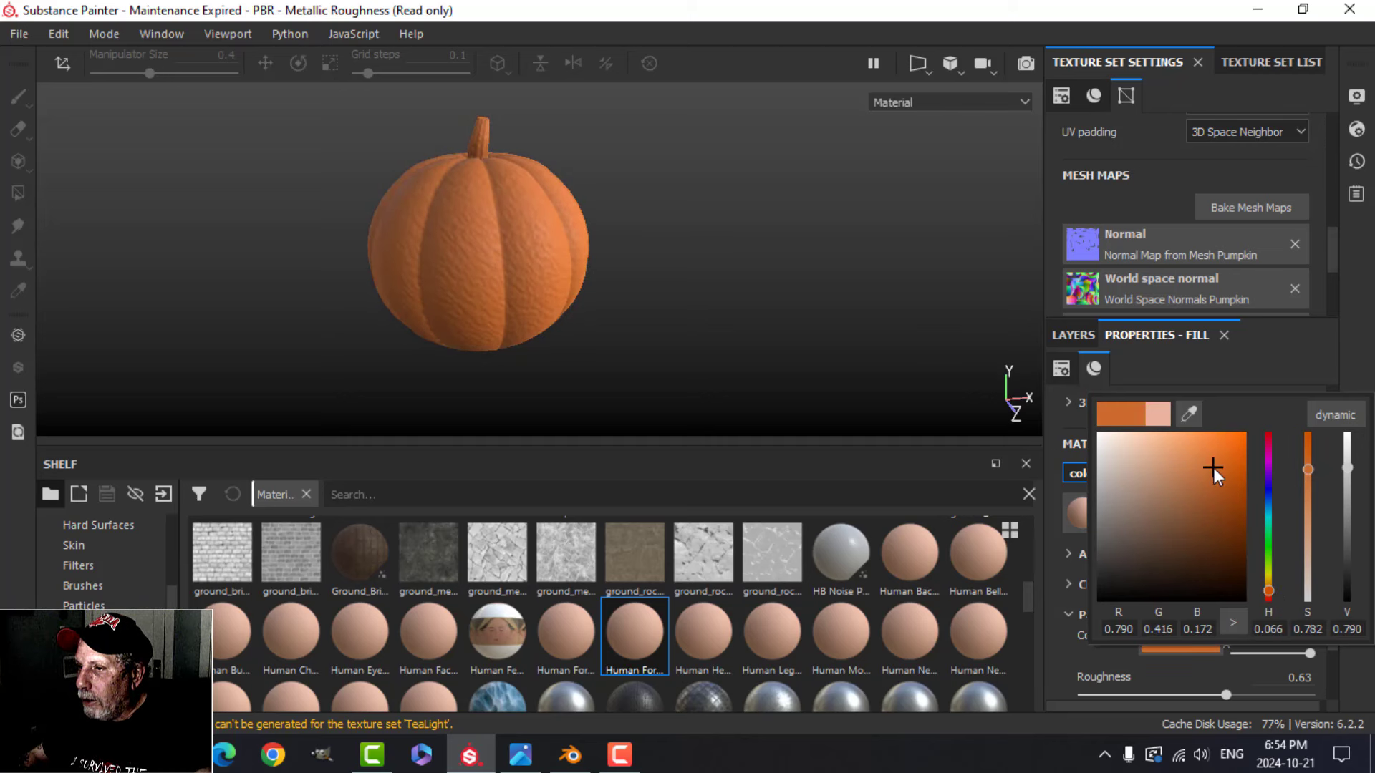
Step: Lower the orange skin material's roughness to 0.54
alt+drag(623, 308, 703, 320)
scroll(1185, 691, down, 1)
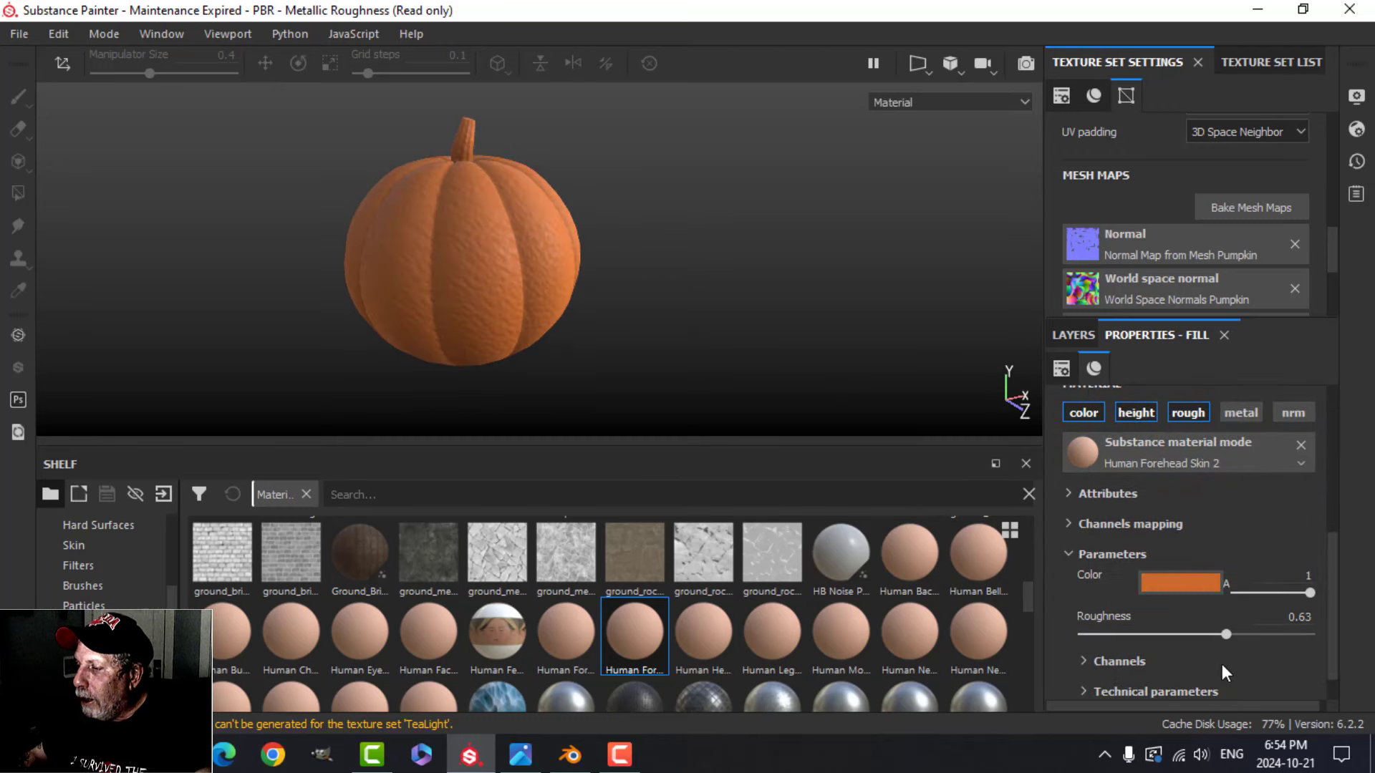
drag(1226, 635, 1205, 634)
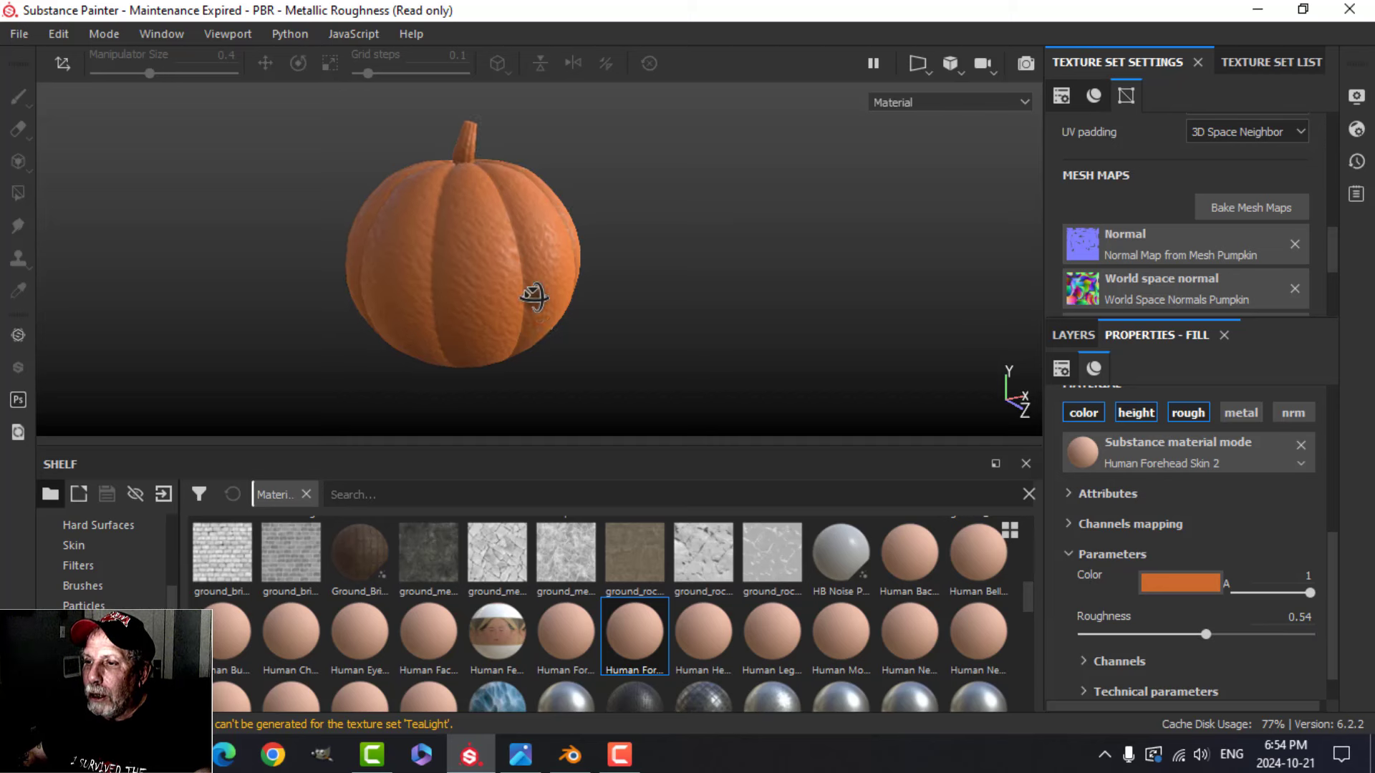
Step: Set the skin material's normal format to OpenGL in its technical parameters
alt+drag(528, 295, 648, 315)
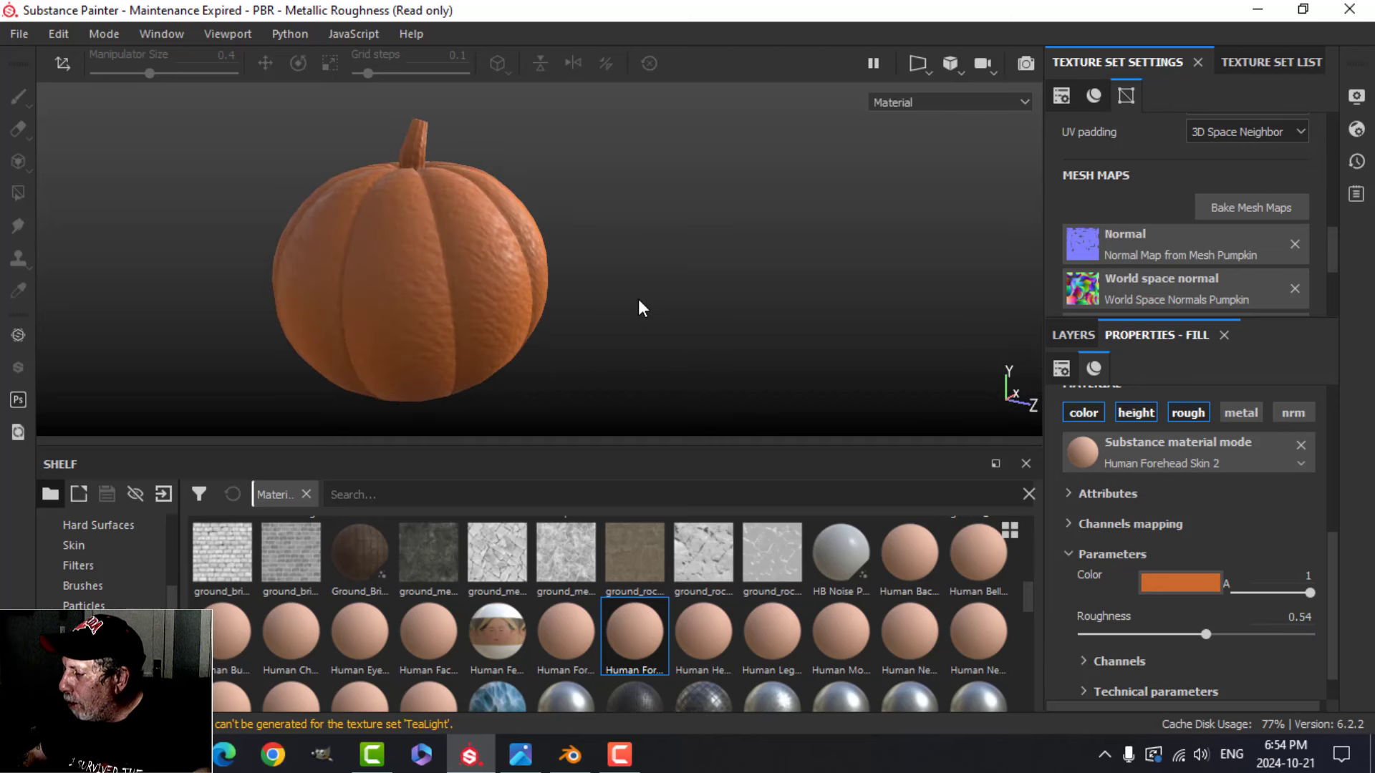
scroll(1216, 647, down, 1)
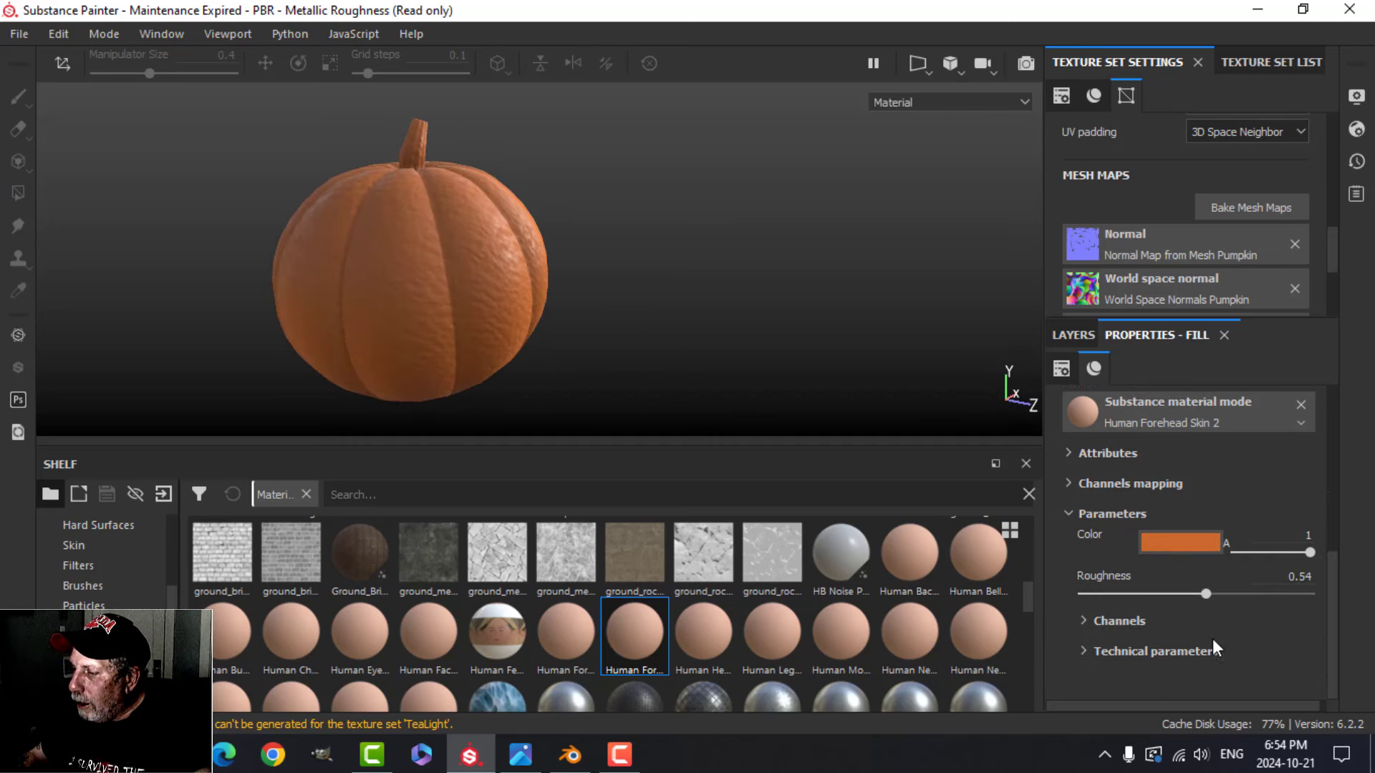
click(1085, 622)
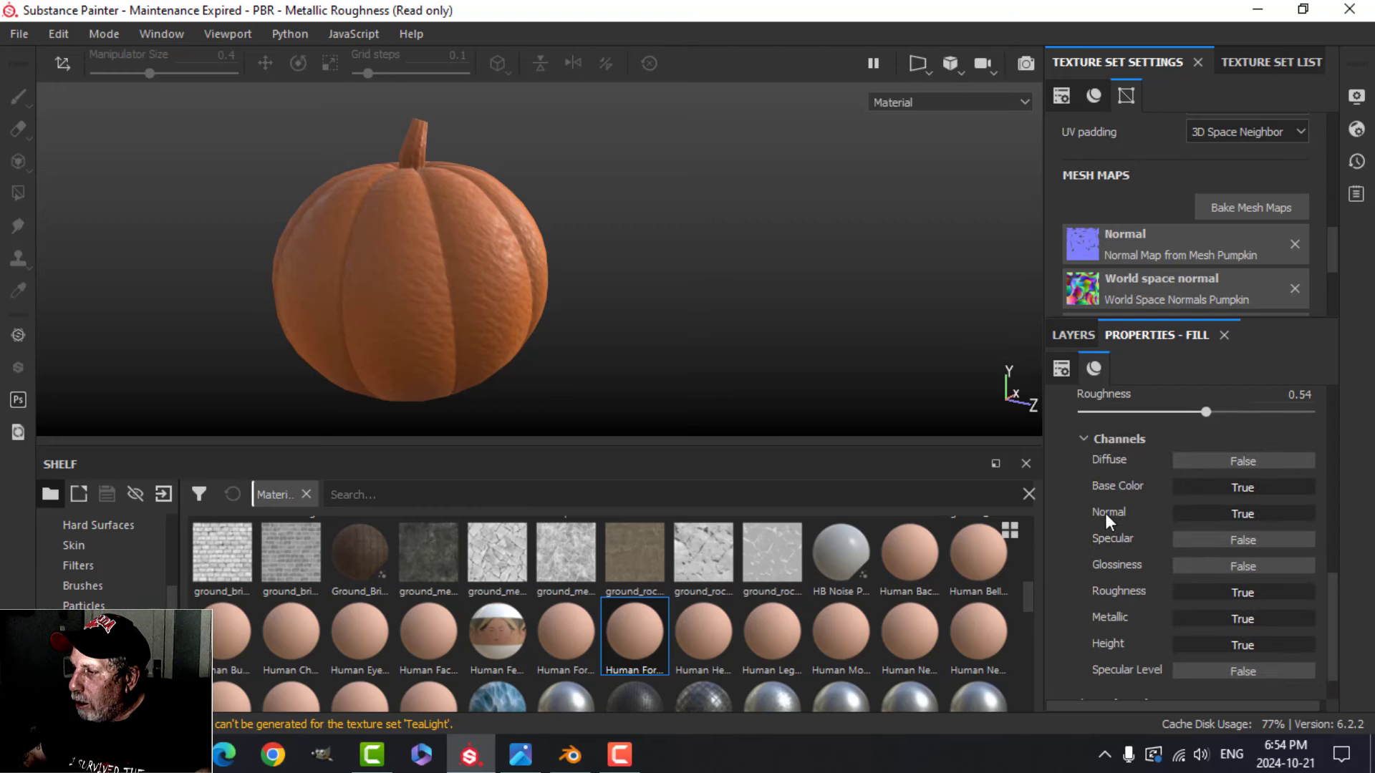
click(1083, 440)
click(1085, 652)
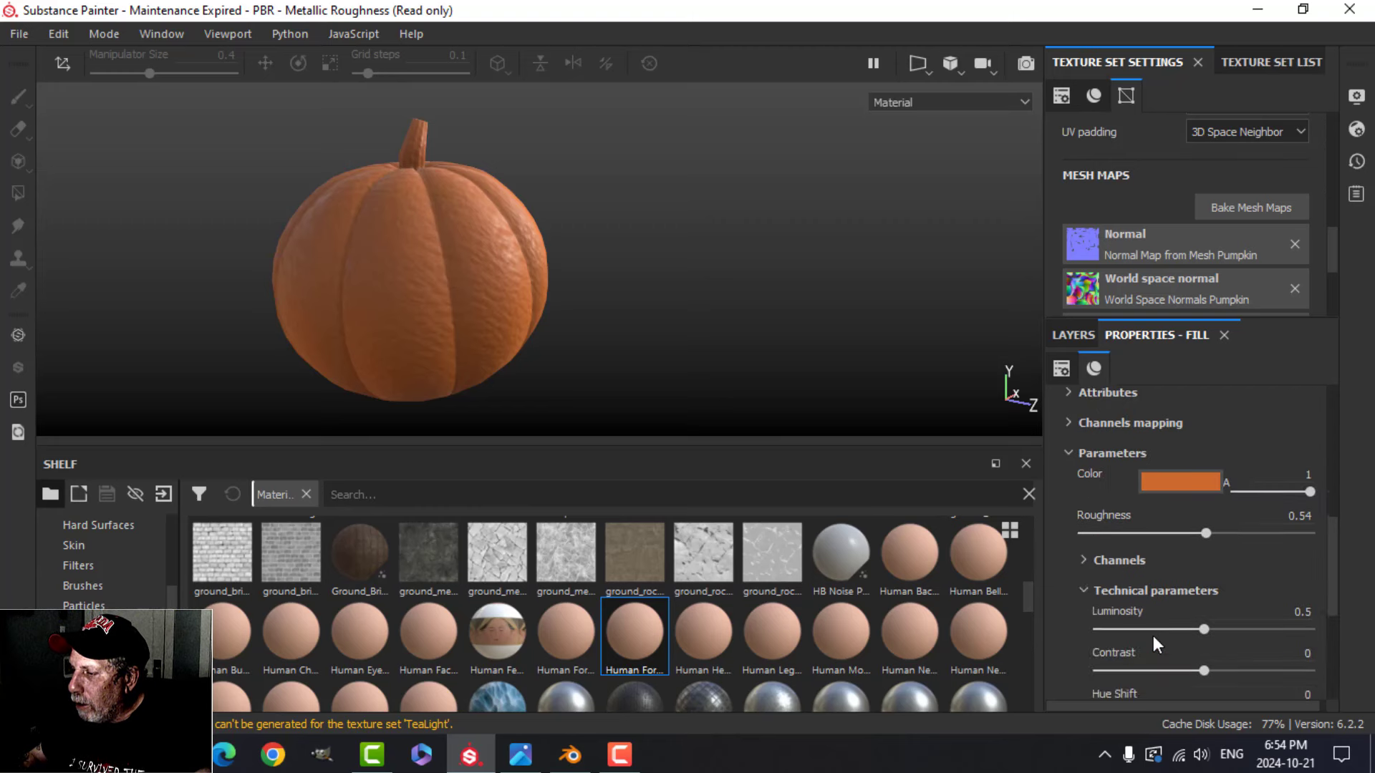
scroll(1160, 633, down, 5)
click(1209, 578)
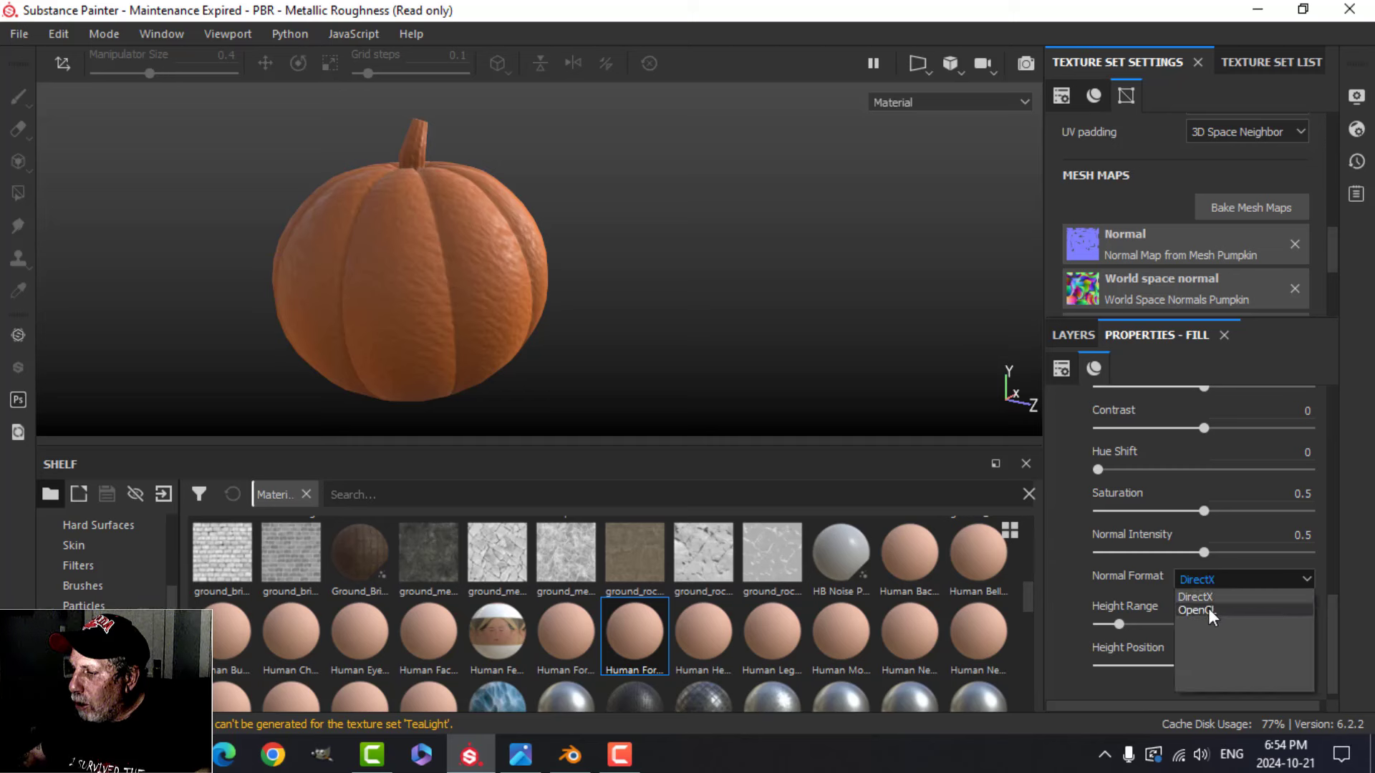
click(1207, 608)
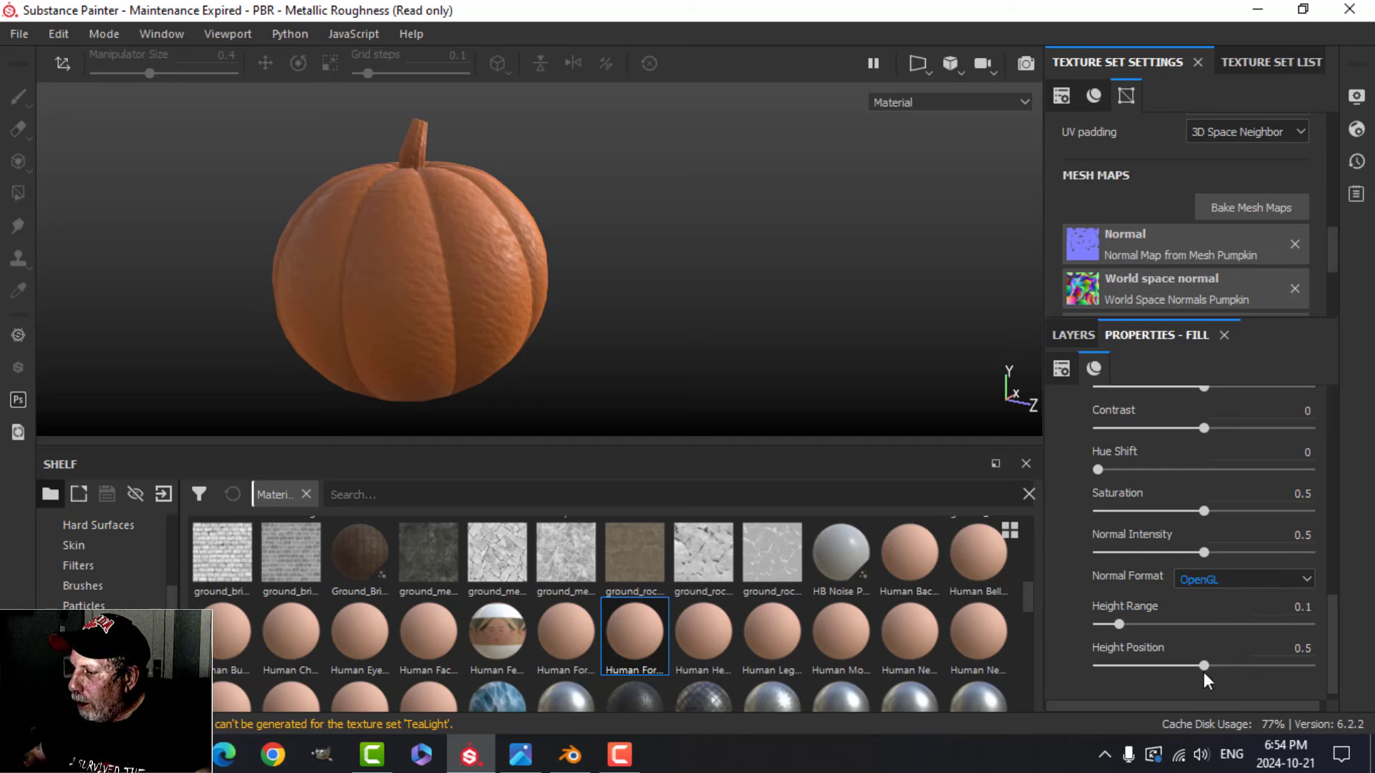
Step: Lower the skin material's height range to 0.06 and check the bumps around the pumpkin
click(1118, 625)
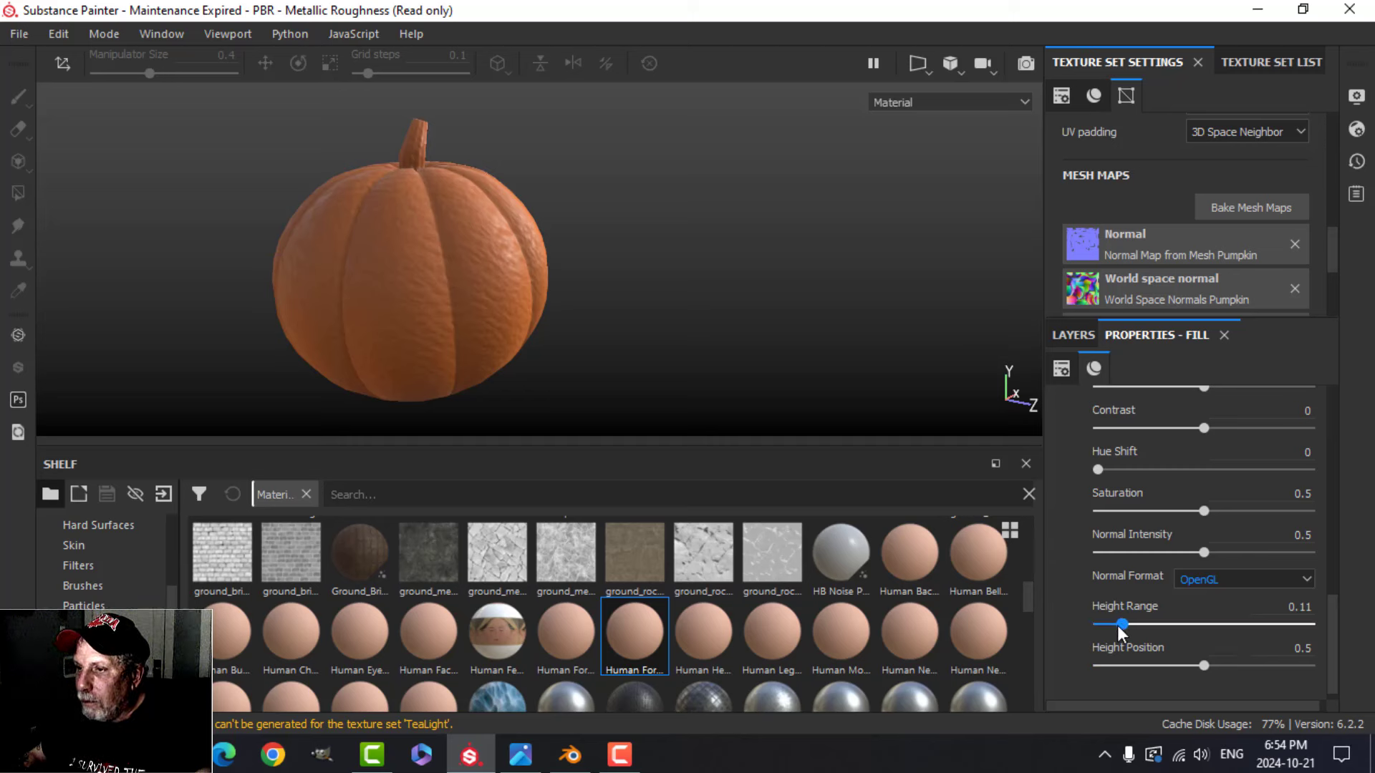
drag(1117, 625, 1107, 625)
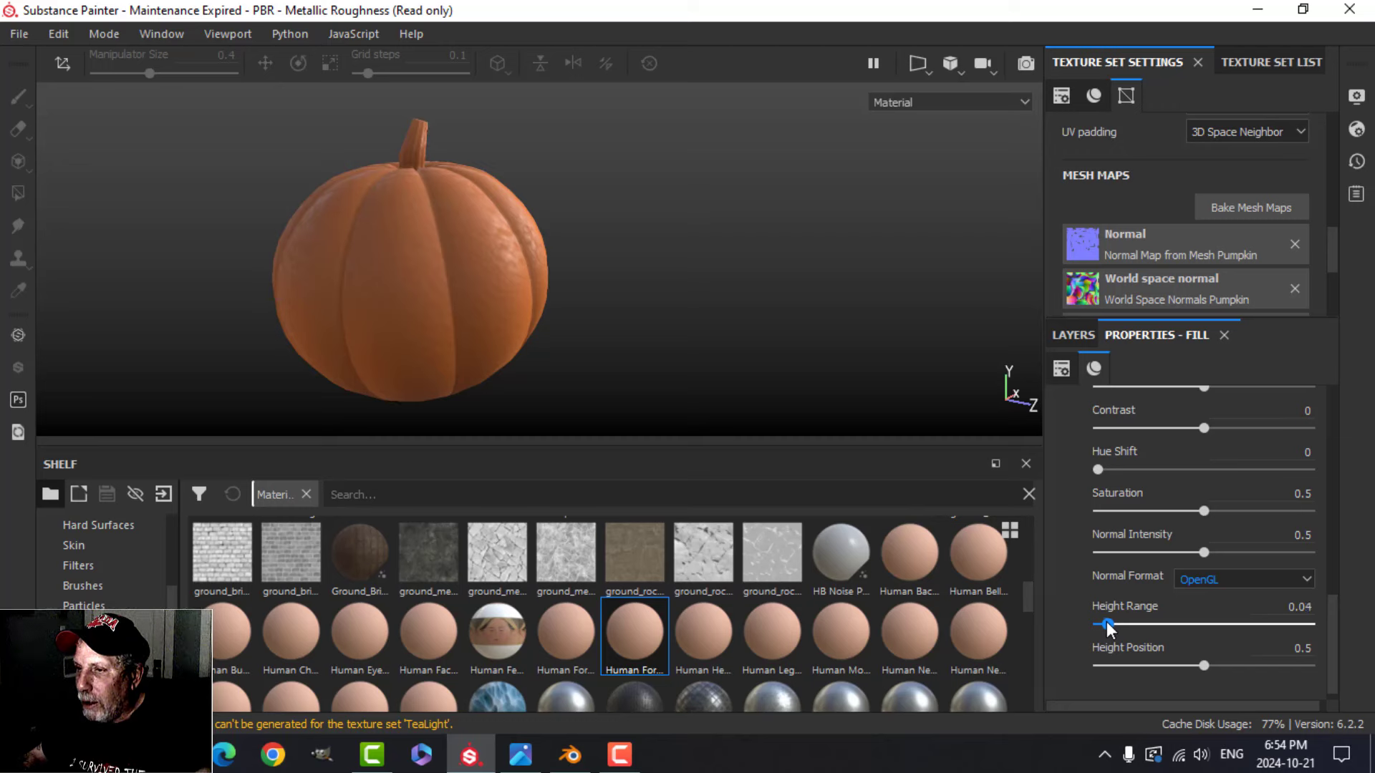
drag(1107, 623, 1110, 624)
scroll(524, 334, up, 3)
alt+drag(646, 311, 622, 334)
scroll(622, 333, down, 3)
alt+middle_drag(589, 330, 617, 316)
mouse_move(617, 316)
alt+mouse_down()
mouse_move(583, 307)
mouse_move(605, 326)
alt+mouse_up()
alt+middle_drag(605, 326, 593, 345)
Step: Add a fill layer above the skin layer, keep only its color and roughness channels, and set its roughness to 1
click(1070, 337)
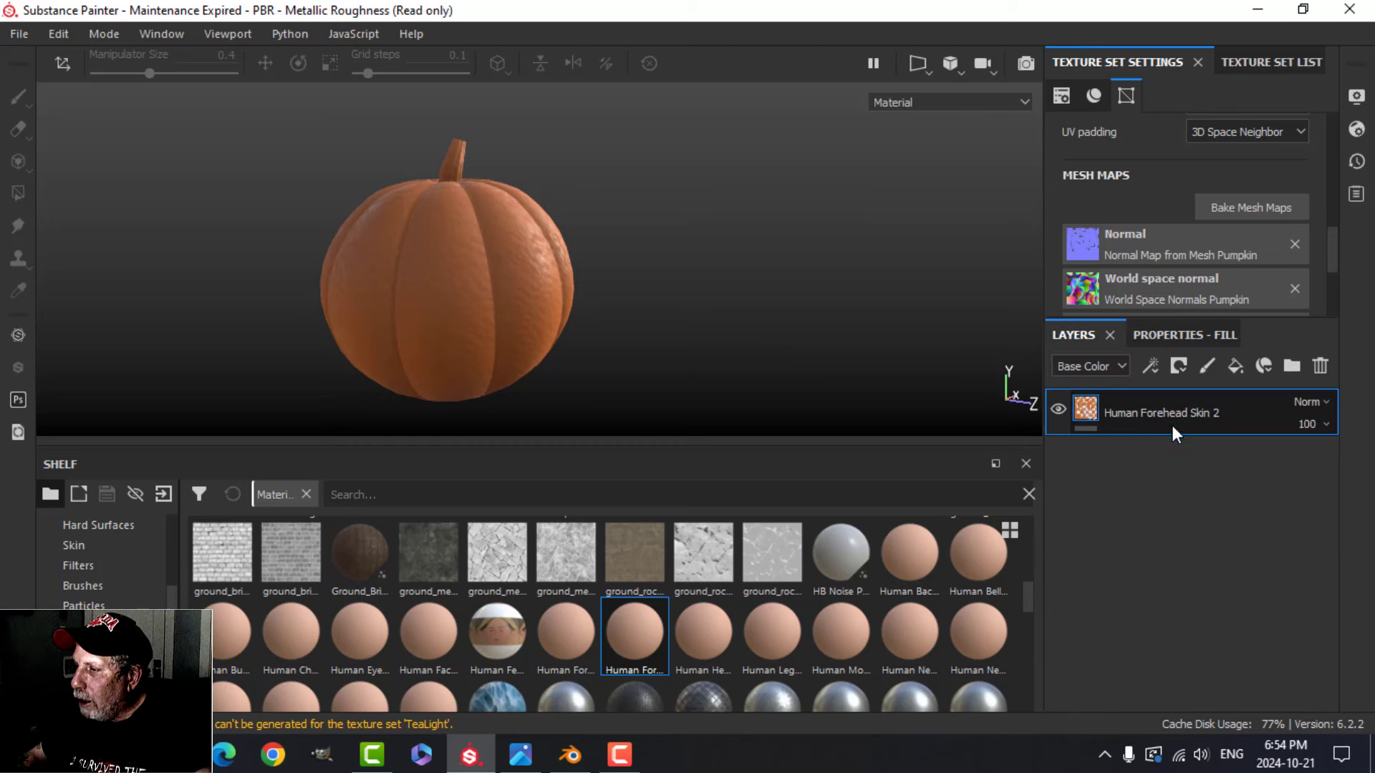
click(1234, 365)
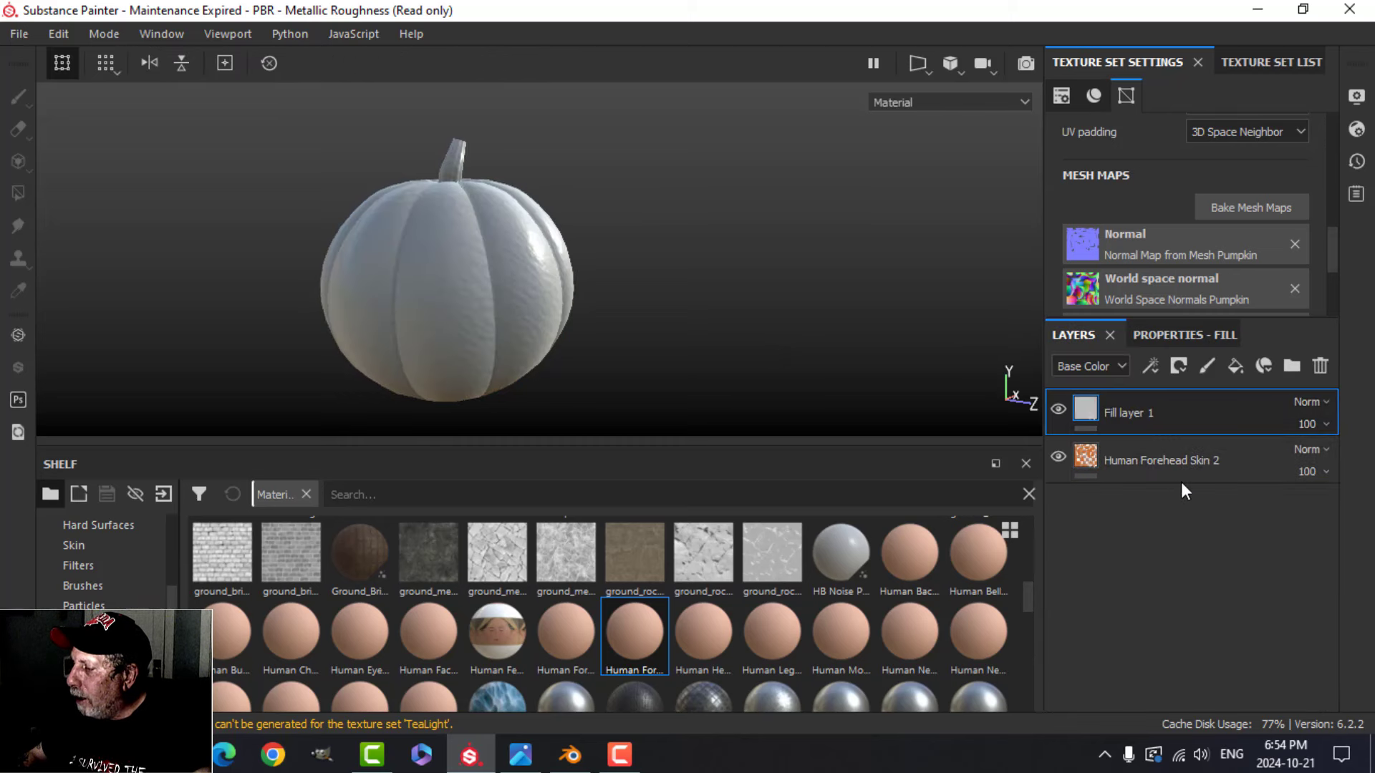
click(1176, 337)
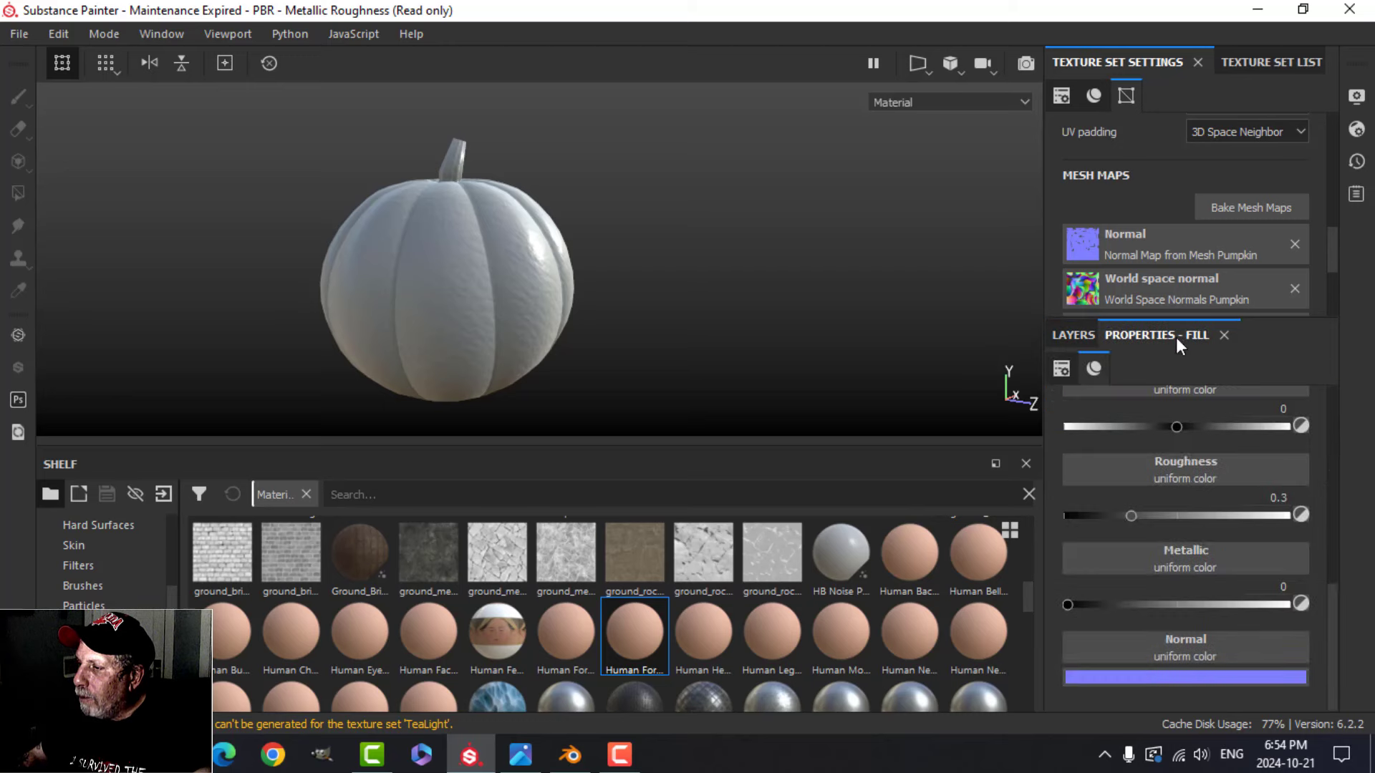
alt+click(1088, 440)
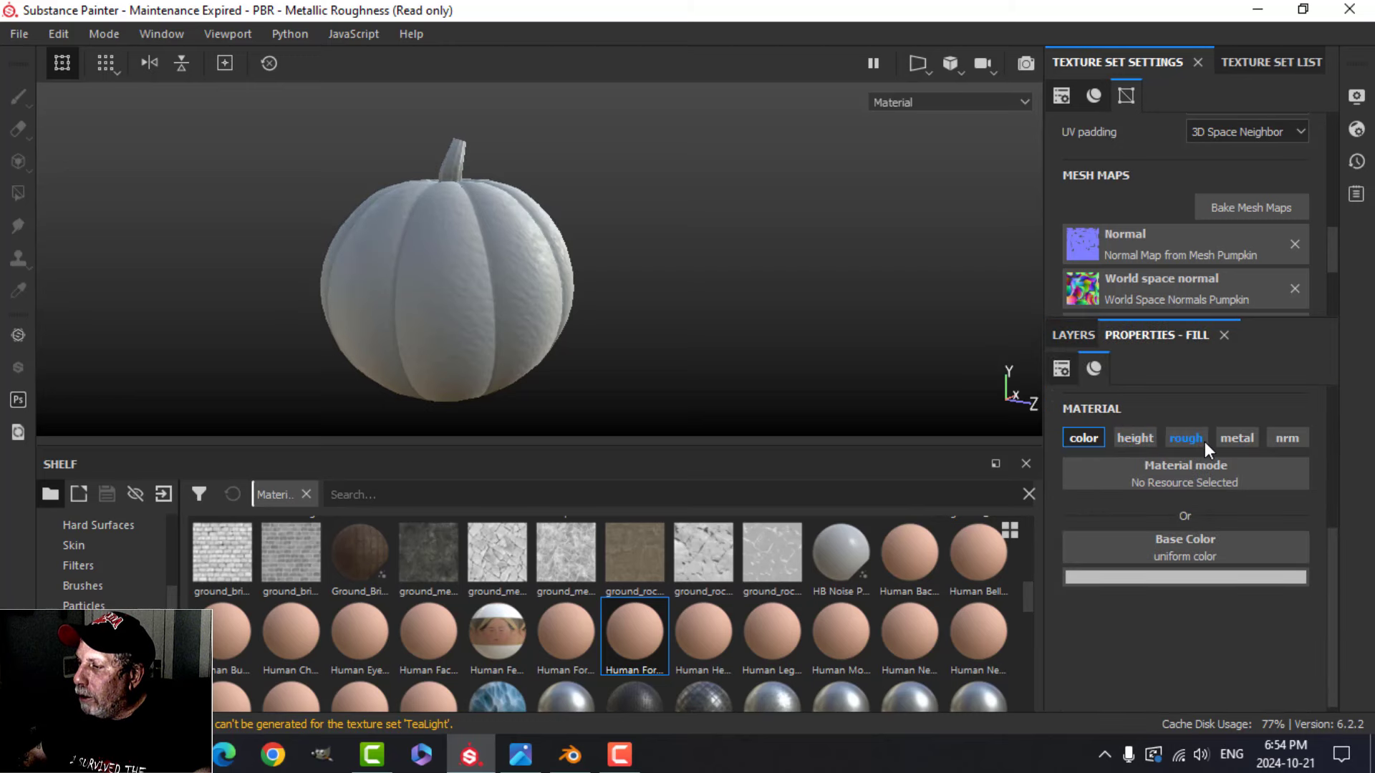
click(1204, 439)
scroll(1227, 613, down, 1)
drag(1129, 664, 1320, 656)
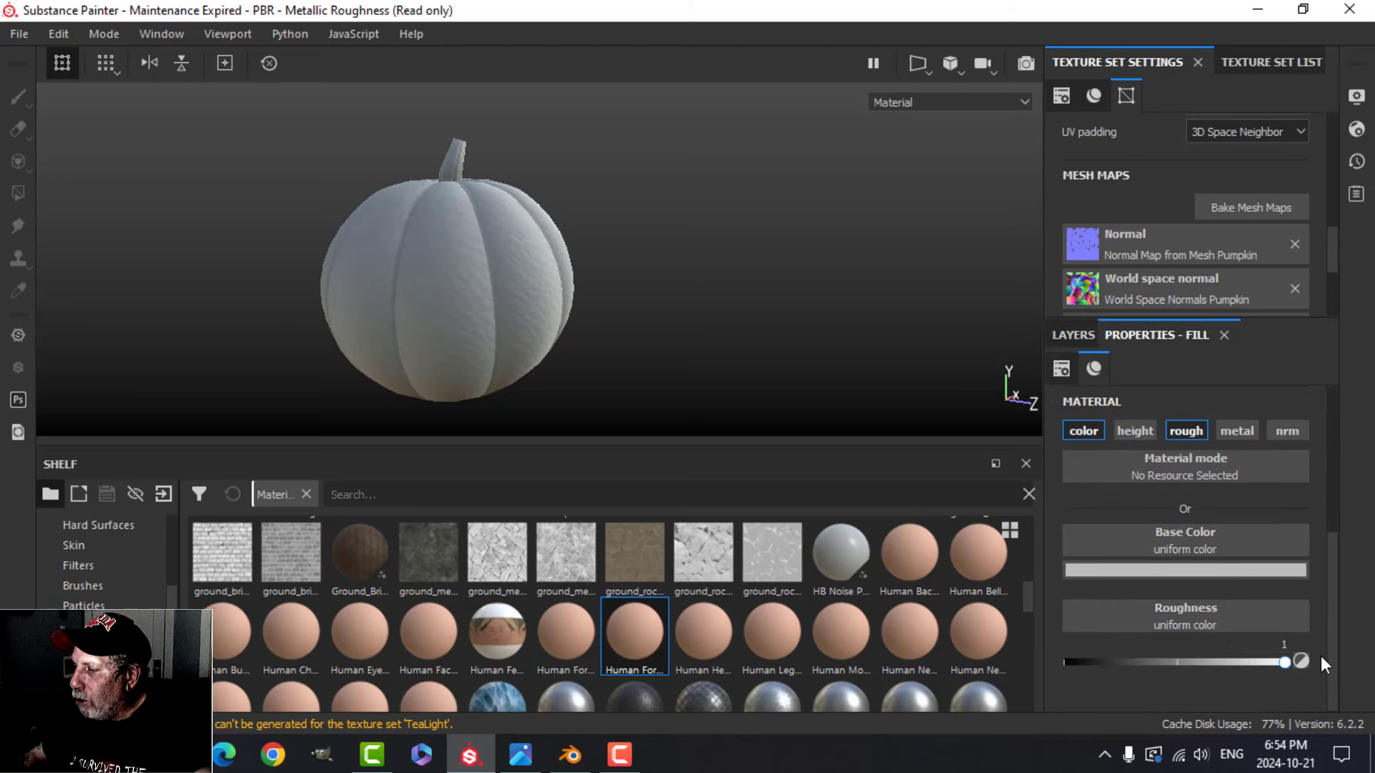
Step: Set the new fill layer's base color to a very dark brown
click(1185, 569)
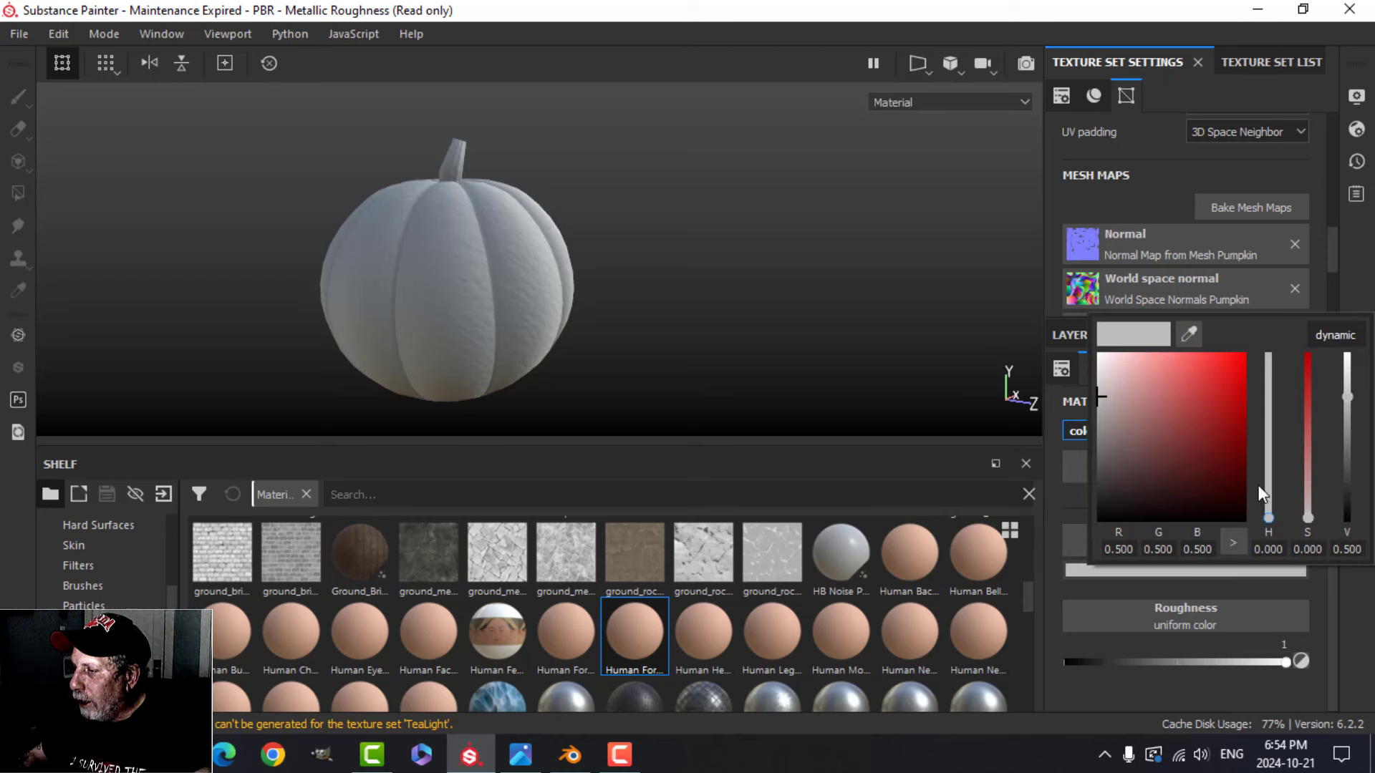
drag(1272, 513, 1219, 492)
click(1362, 296)
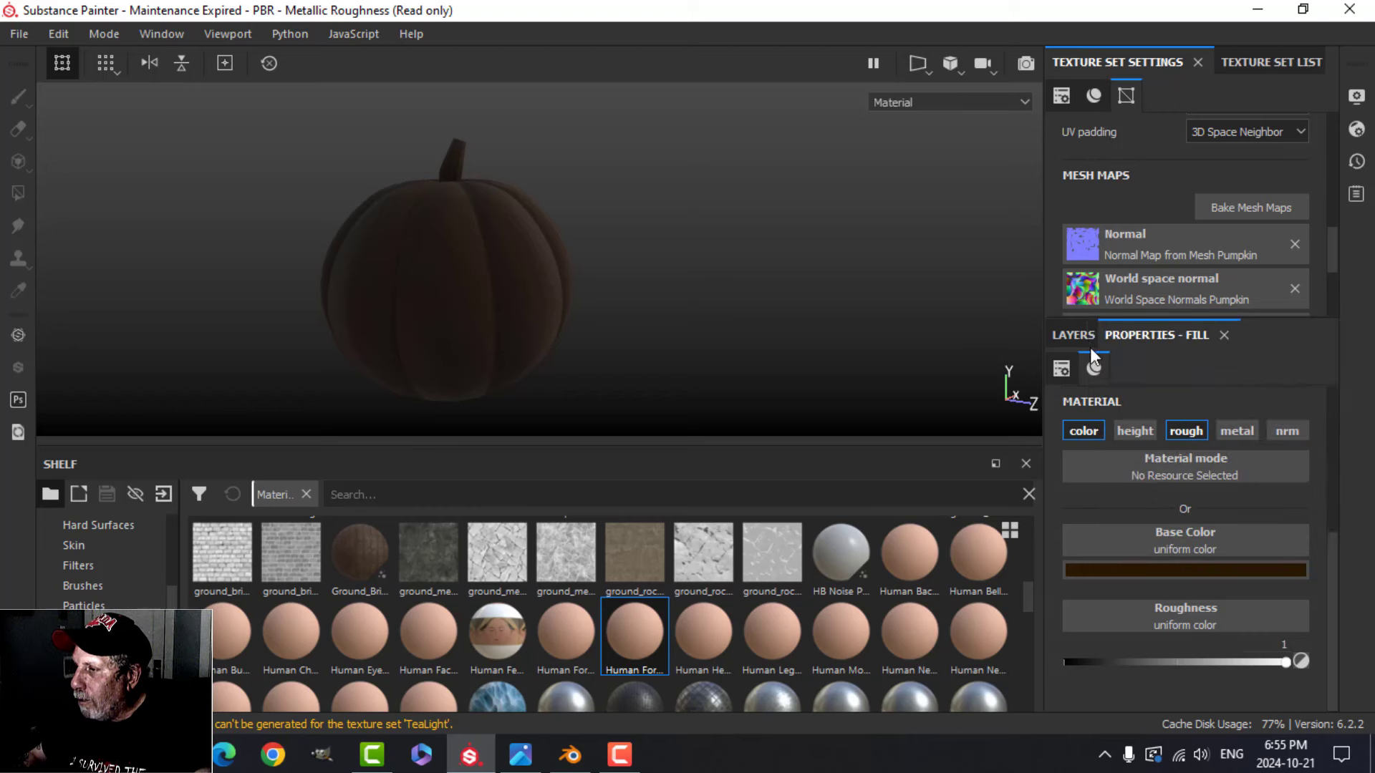
Step: Give the dark brown fill layer a black mask with a Dirt generator and reduce the generator's dirt level
click(1078, 335)
click(1179, 366)
click(1198, 410)
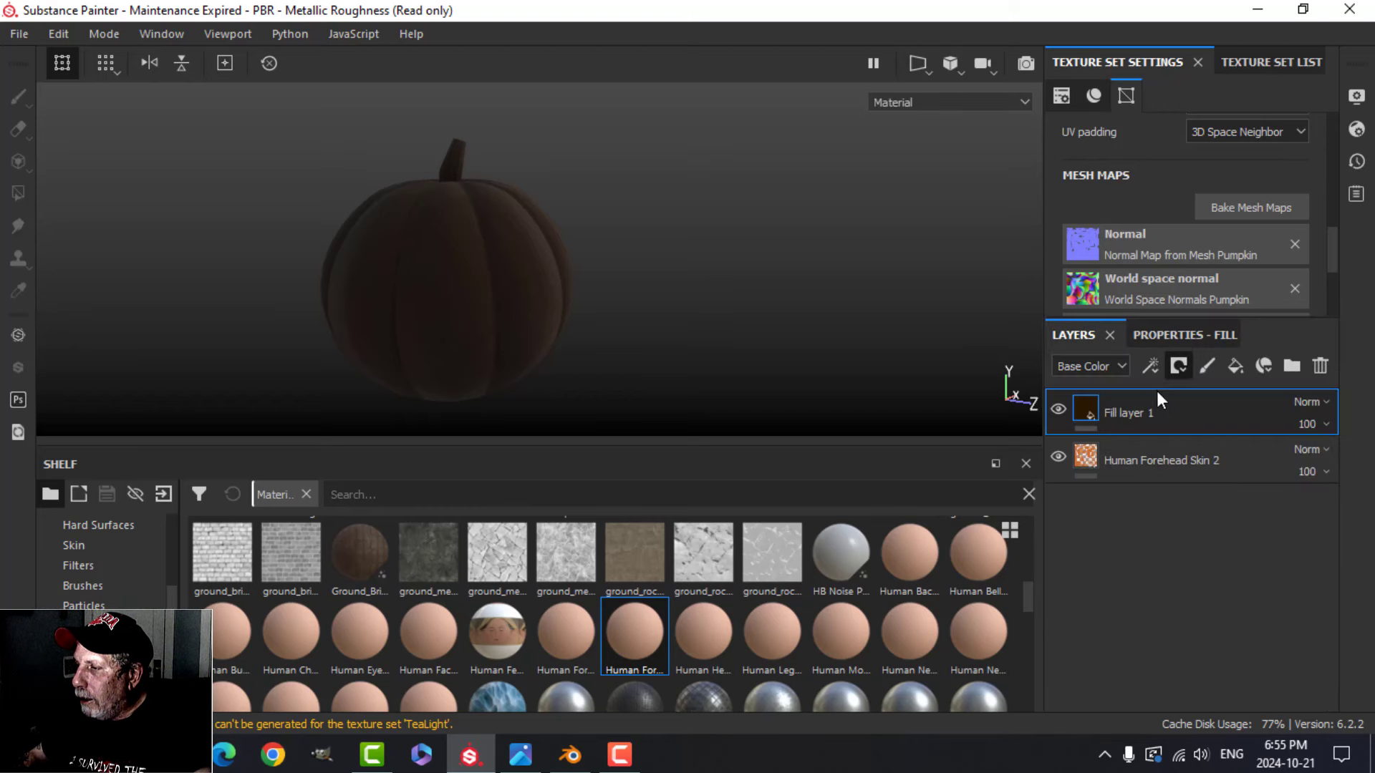
click(1150, 366)
click(1195, 392)
click(1183, 335)
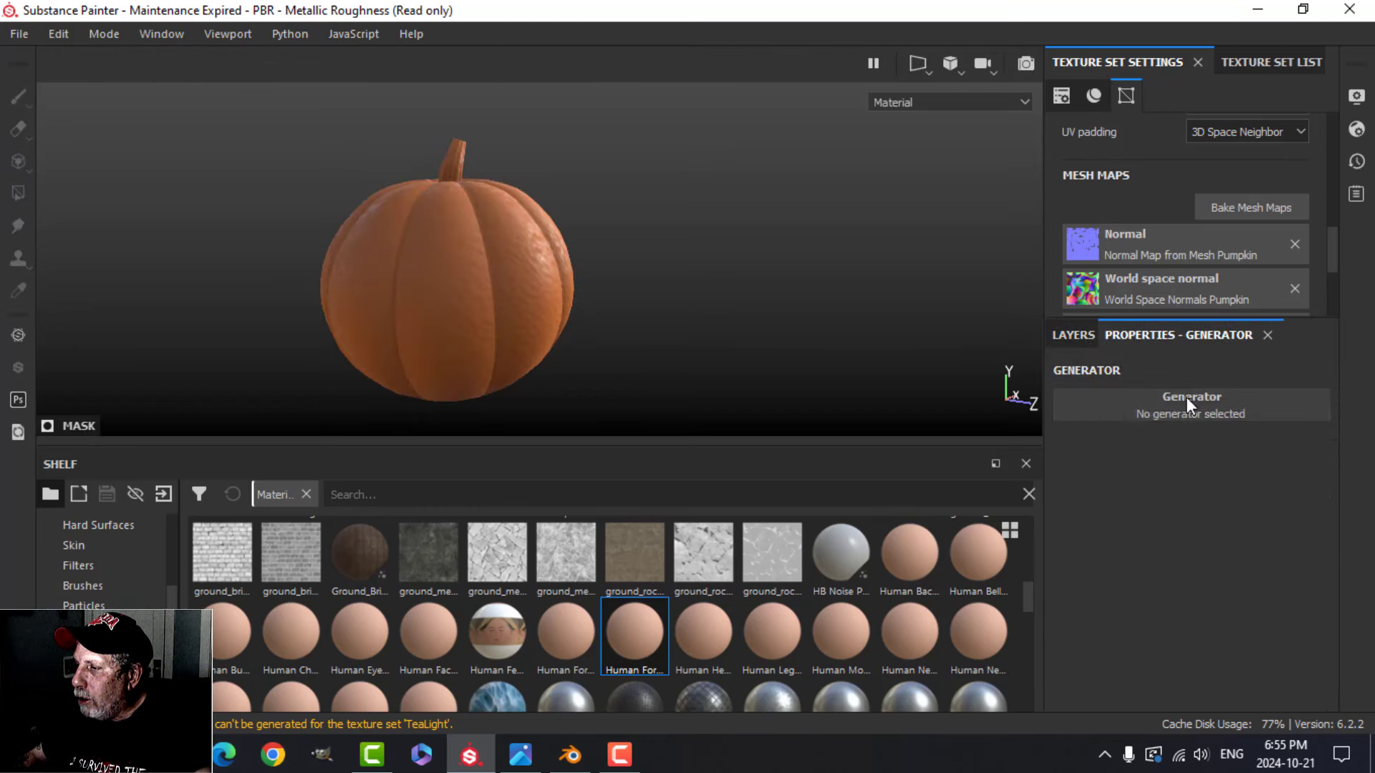
click(1186, 396)
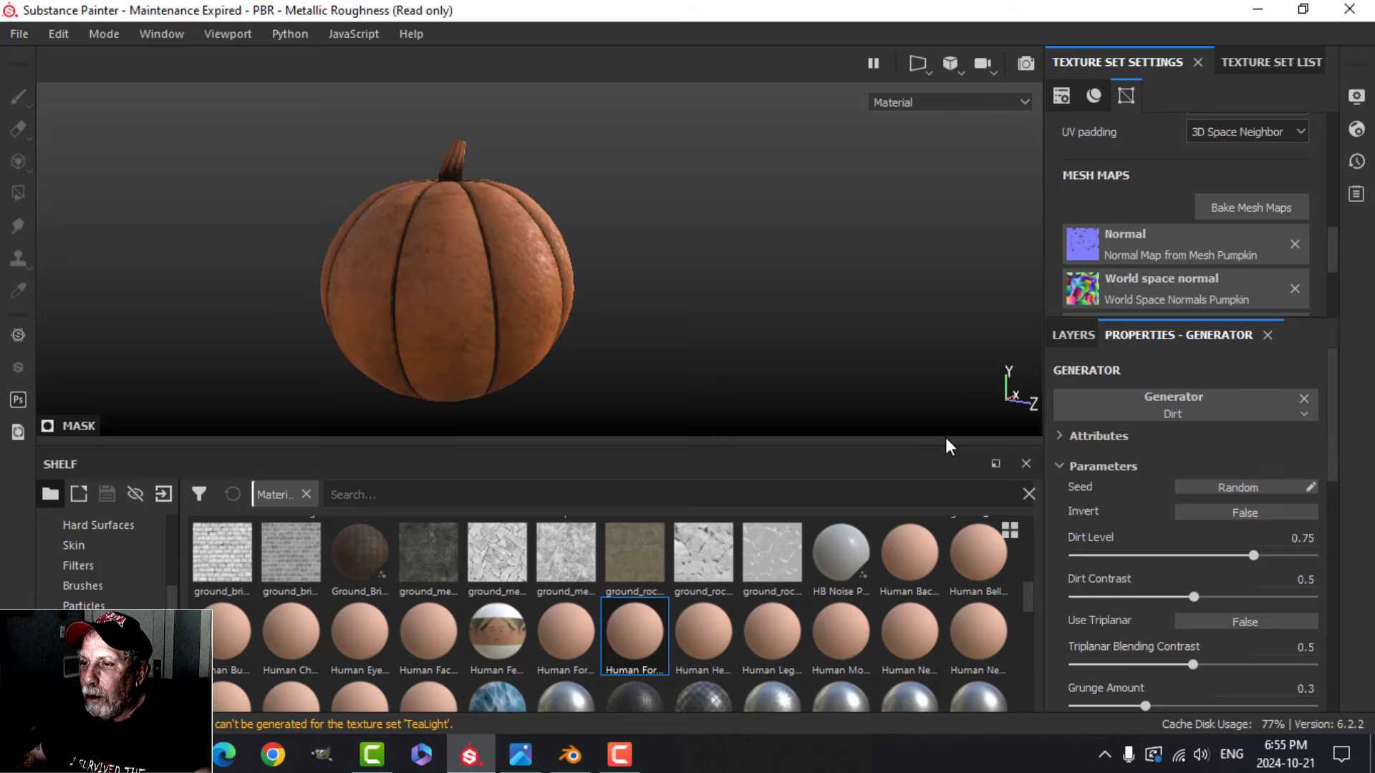
drag(1254, 556, 1210, 563)
alt+drag(738, 344, 662, 303)
Step: Lower the Human Forehead Skin 2 layer's normal intensity to 0.41
click(1074, 337)
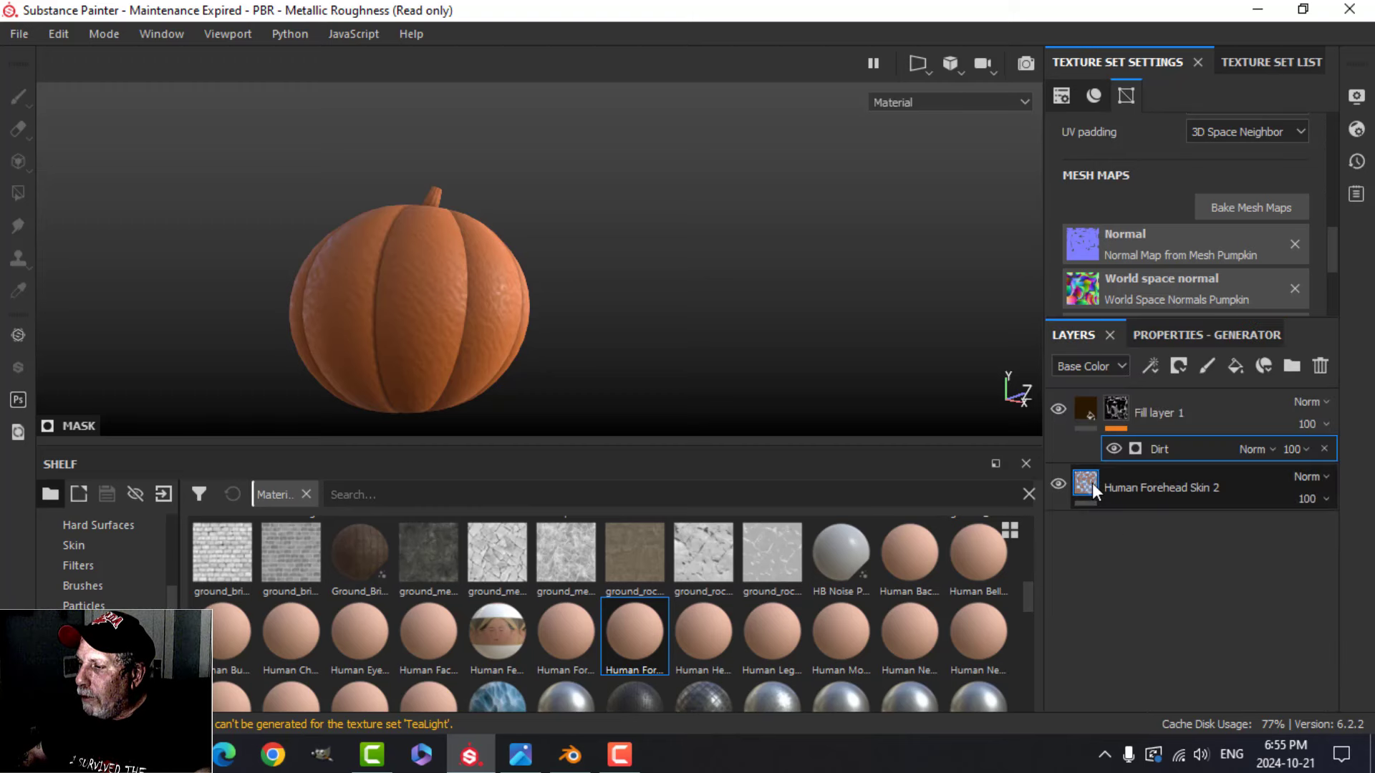
click(1166, 484)
click(1158, 337)
scroll(1196, 573, down, 8)
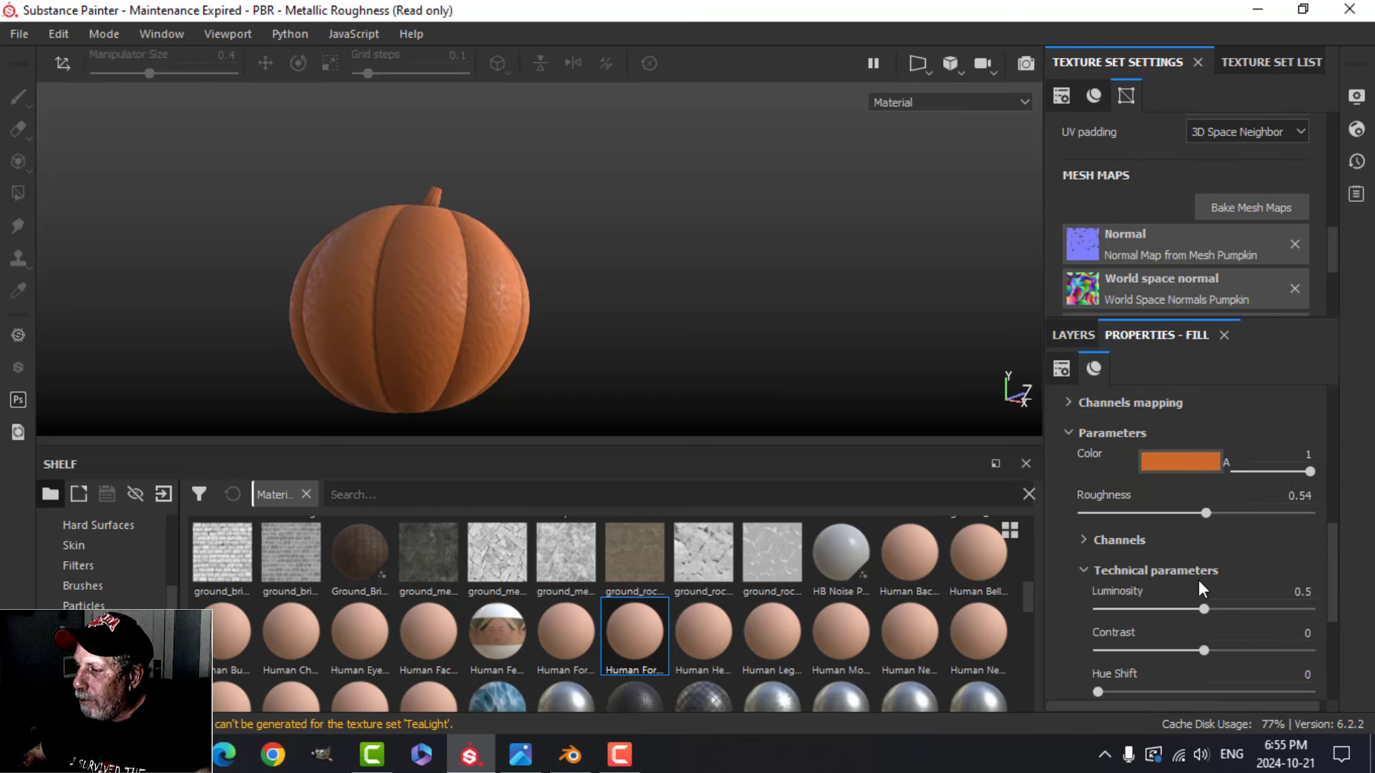
scroll(1195, 590, down, 2)
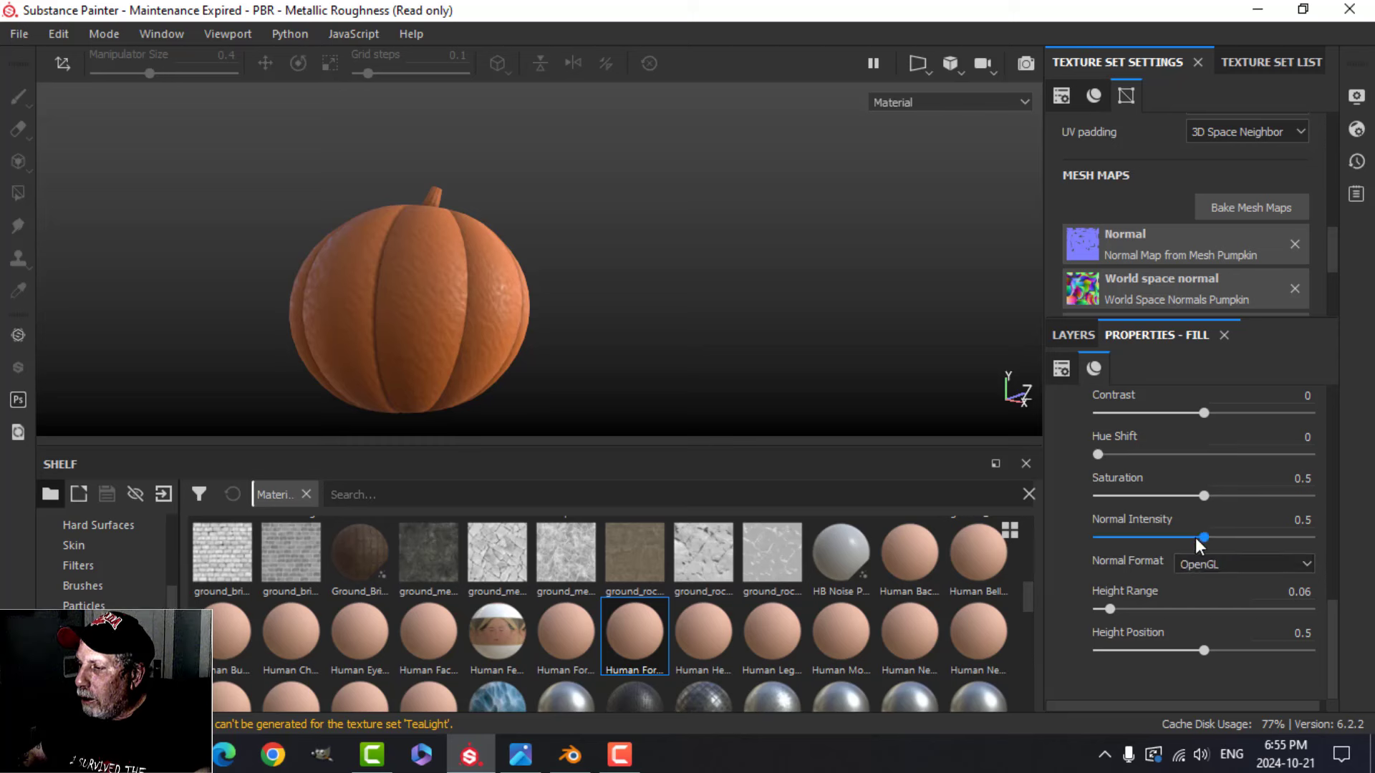
drag(1146, 540, 1185, 538)
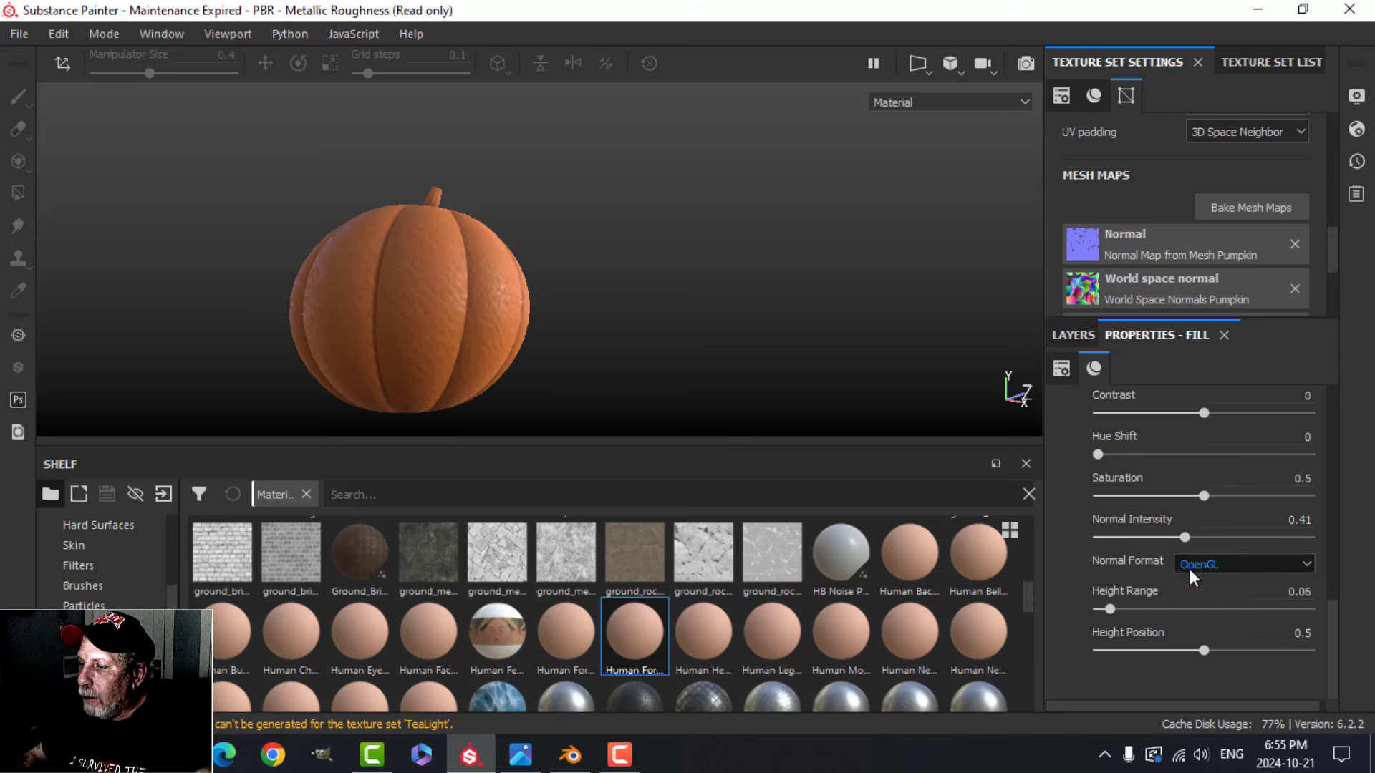
Step: Set the skin material's height position to 0.39 and its height range to 0.03
drag(1210, 648, 1179, 650)
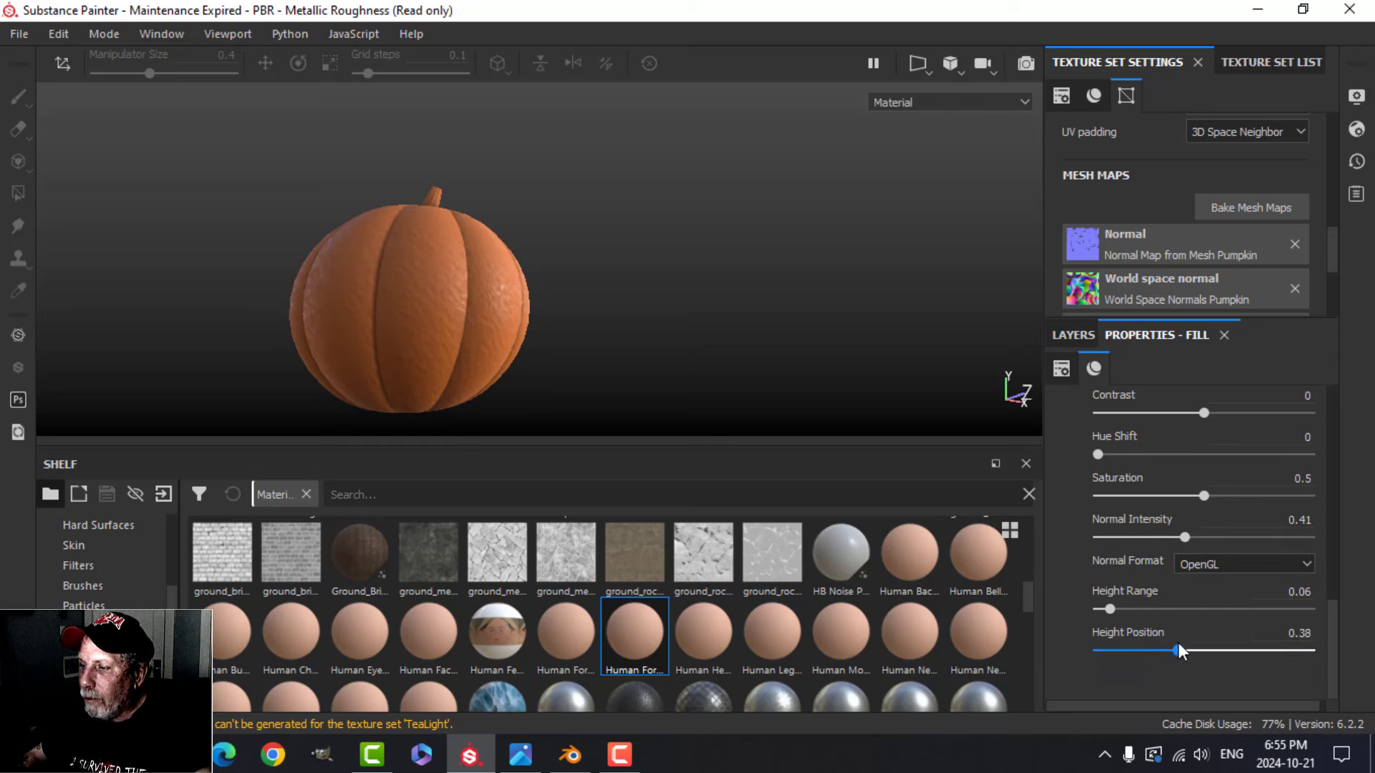
drag(1109, 610, 1105, 610)
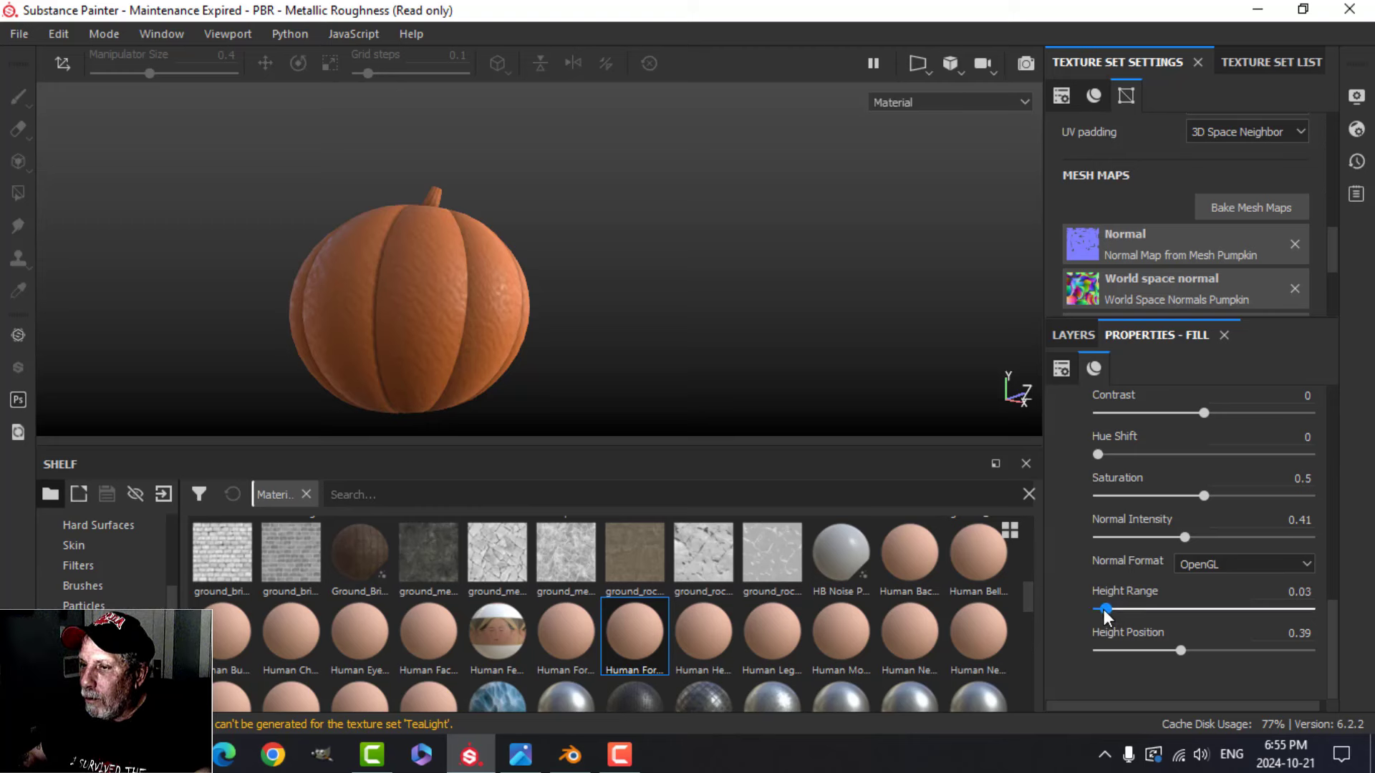
scroll(499, 377, up, 3)
alt+drag(501, 377, 534, 367)
scroll(534, 368, down, 4)
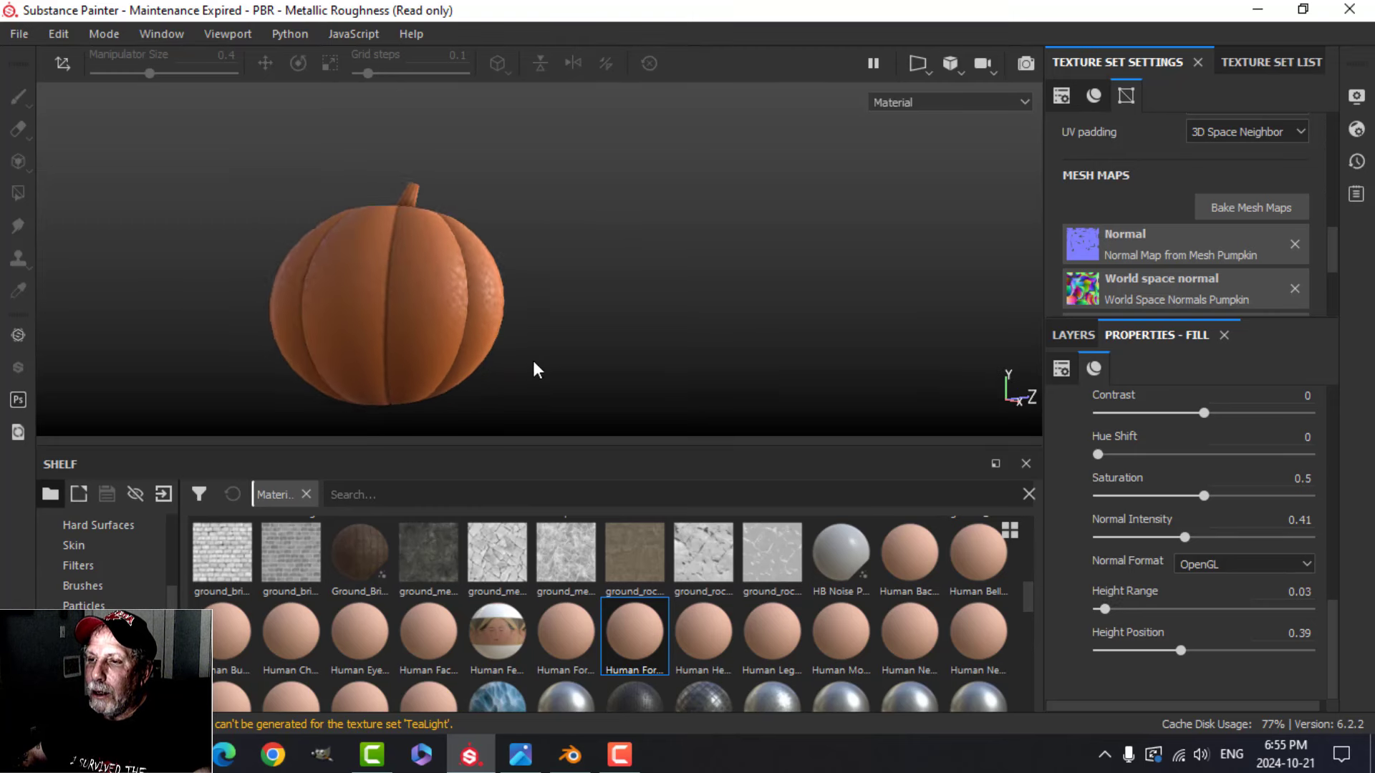
alt+middle_drag(558, 272, 562, 331)
alt+drag(561, 336, 578, 372)
scroll(563, 376, up, 3)
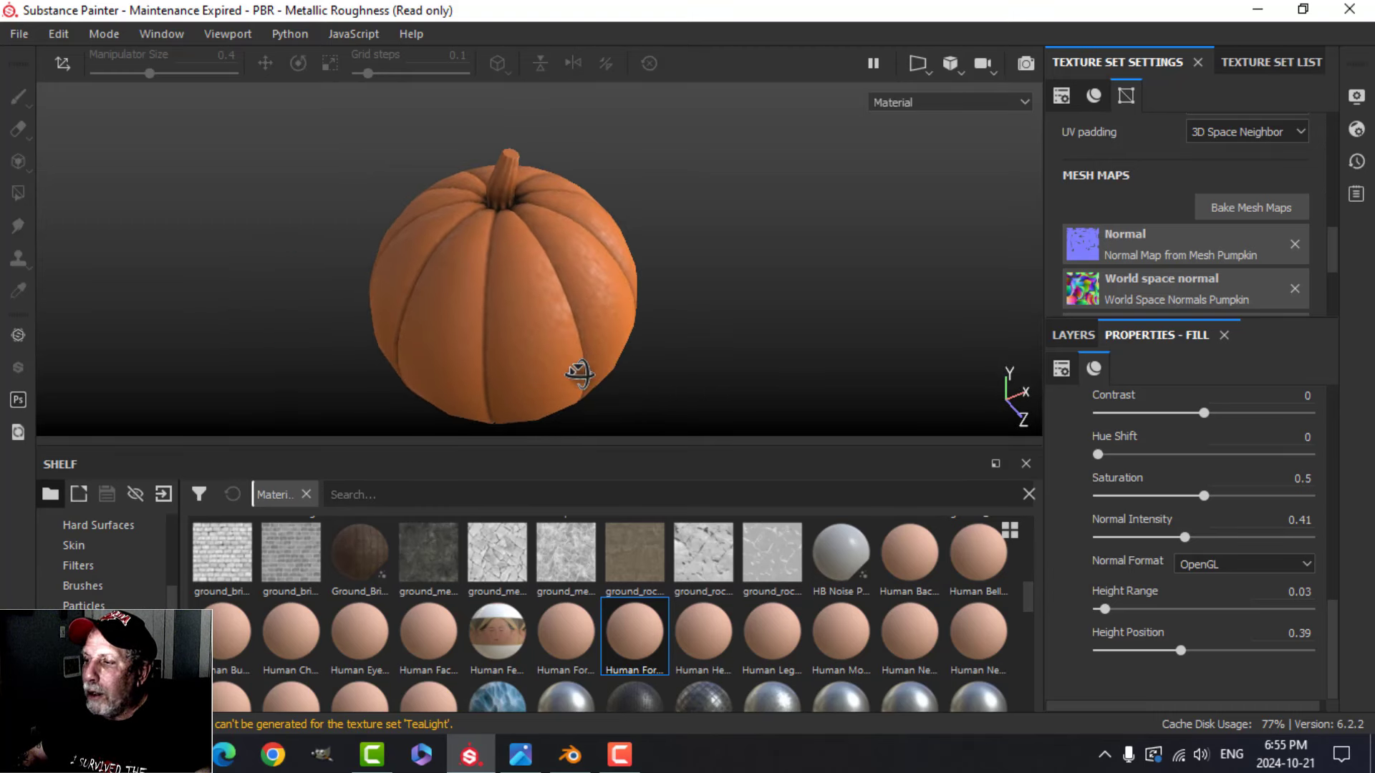
Step: Rename the dark brown fill layer to dirt
click(1073, 335)
click(1153, 414)
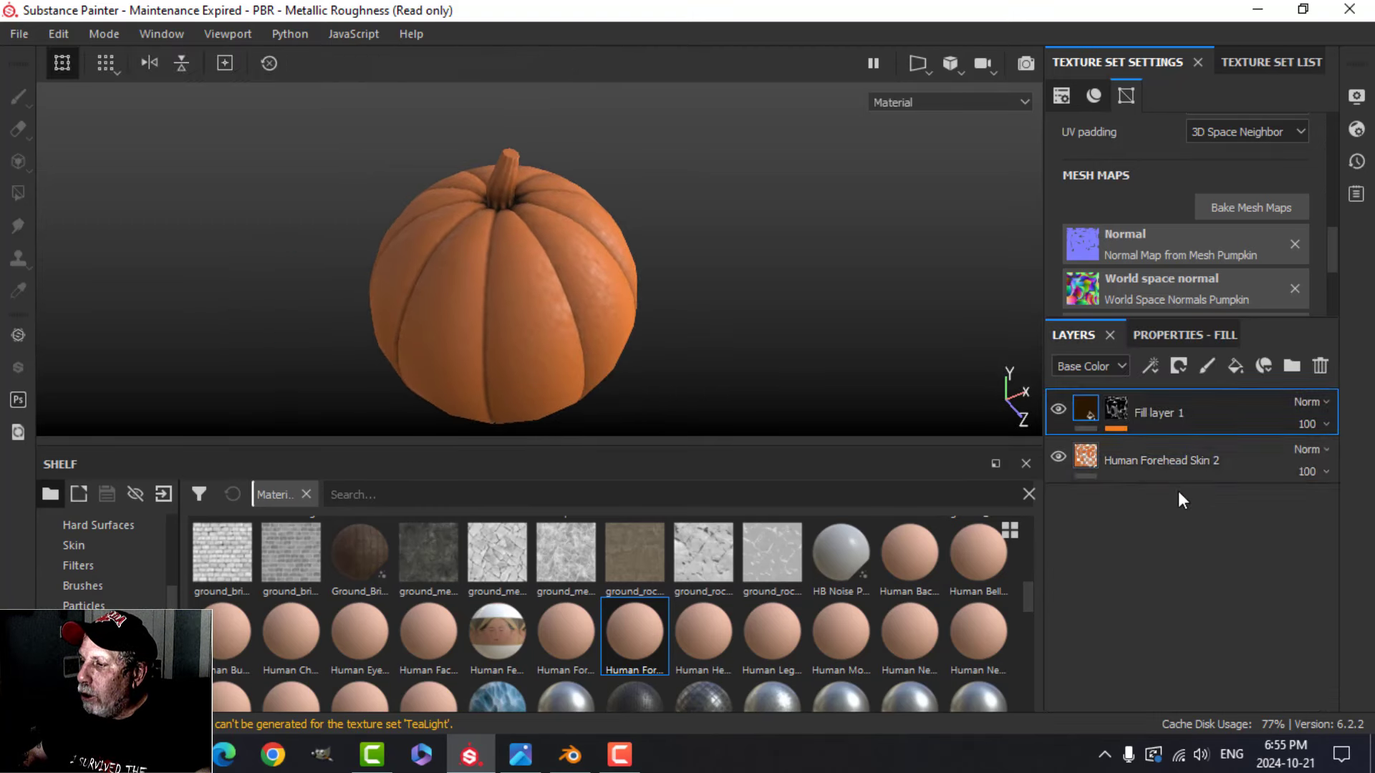
text(dir)
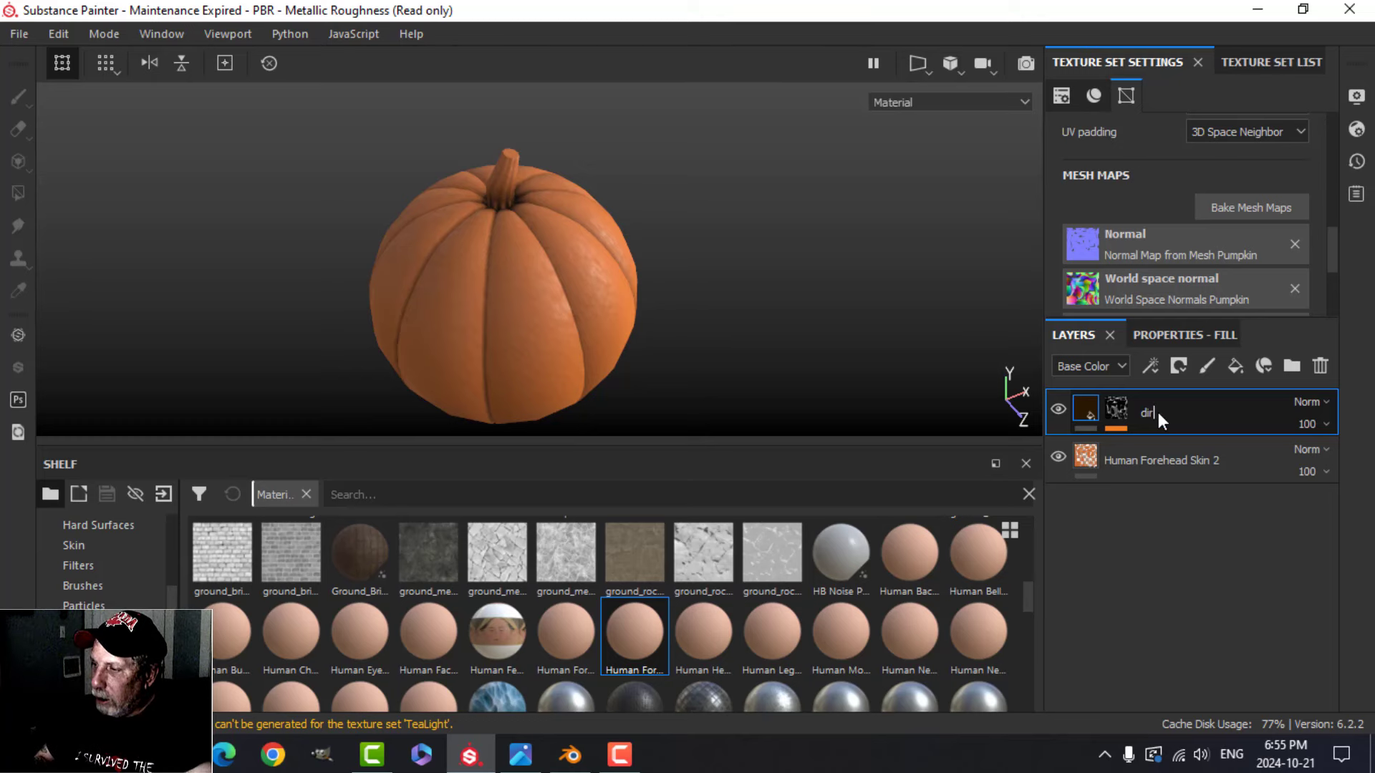
text(t)
key(Return)
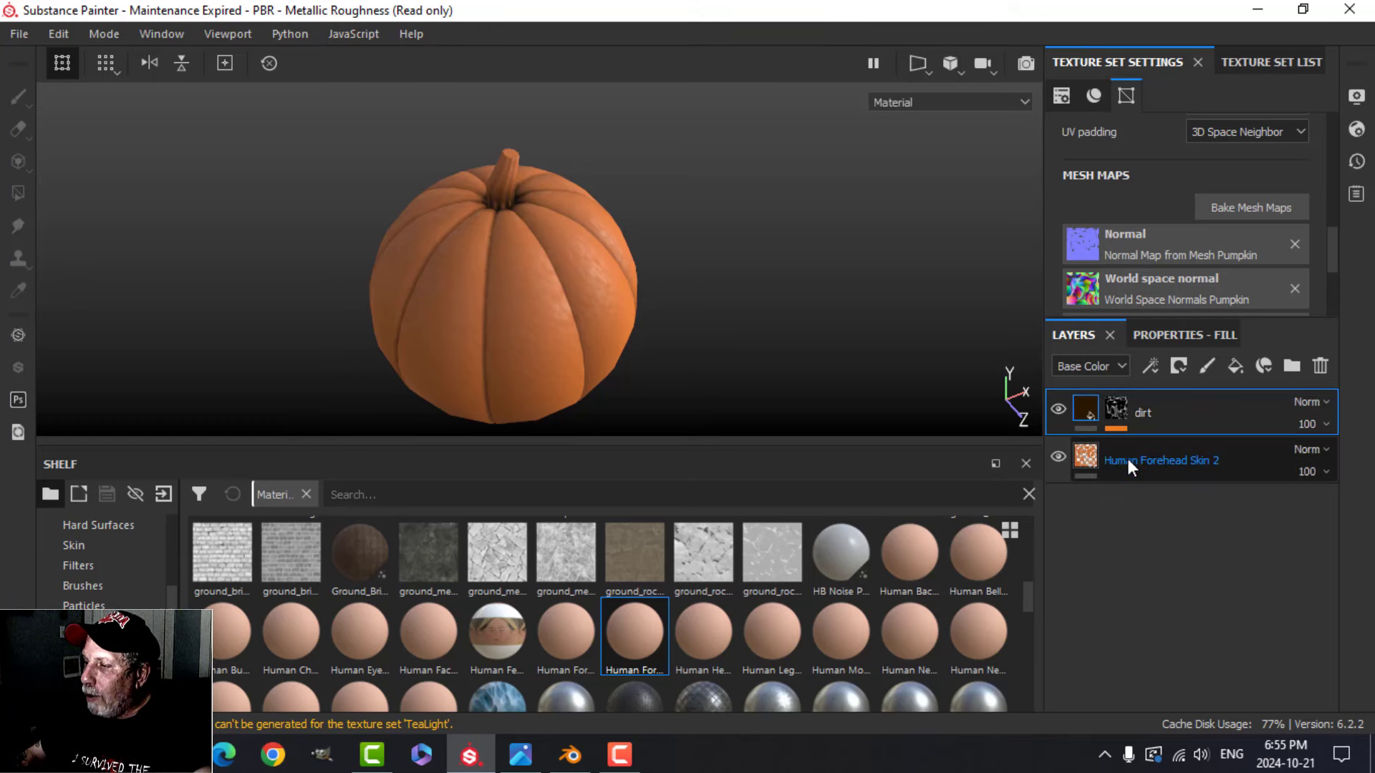
Step: Duplicate the Human Forehead Skin 2 layer and add a black mask to the copy
click(1127, 458)
right_click(1138, 453)
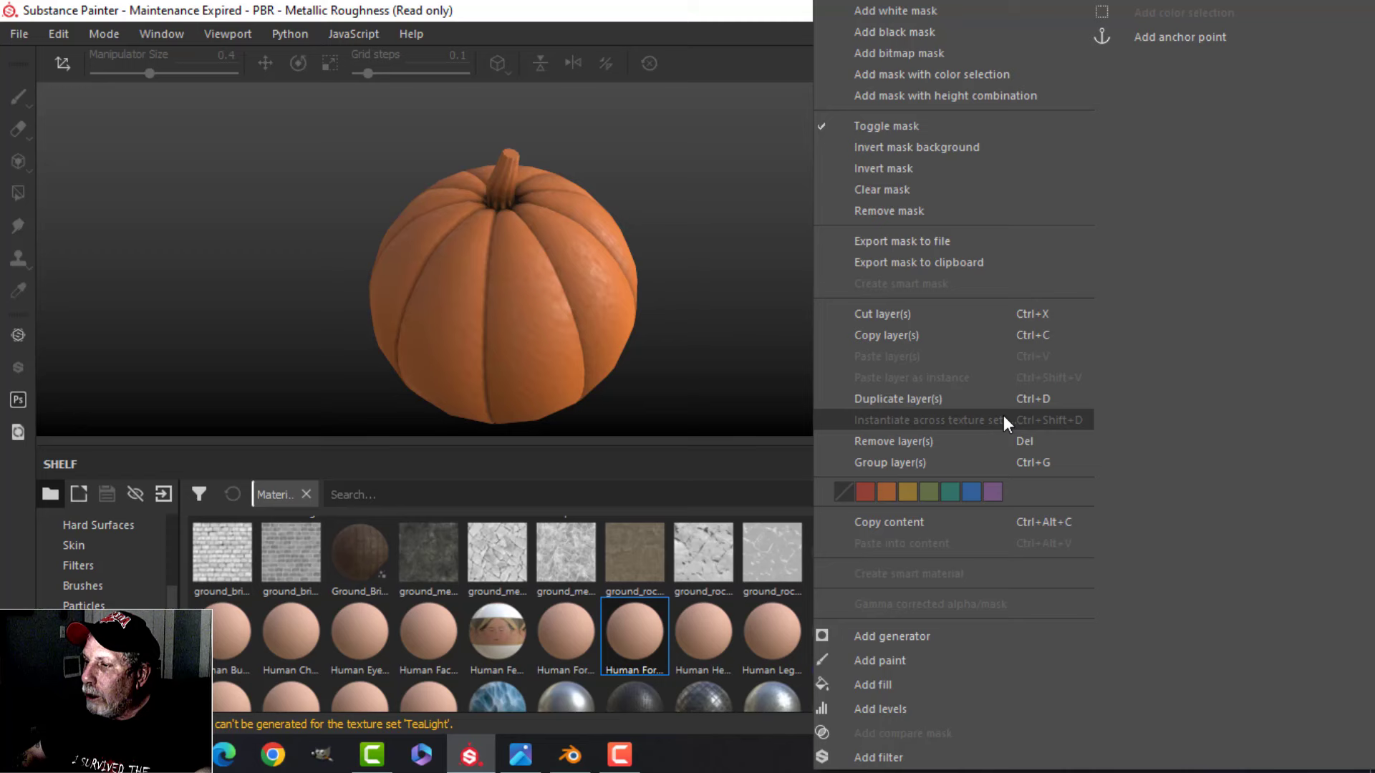
click(914, 400)
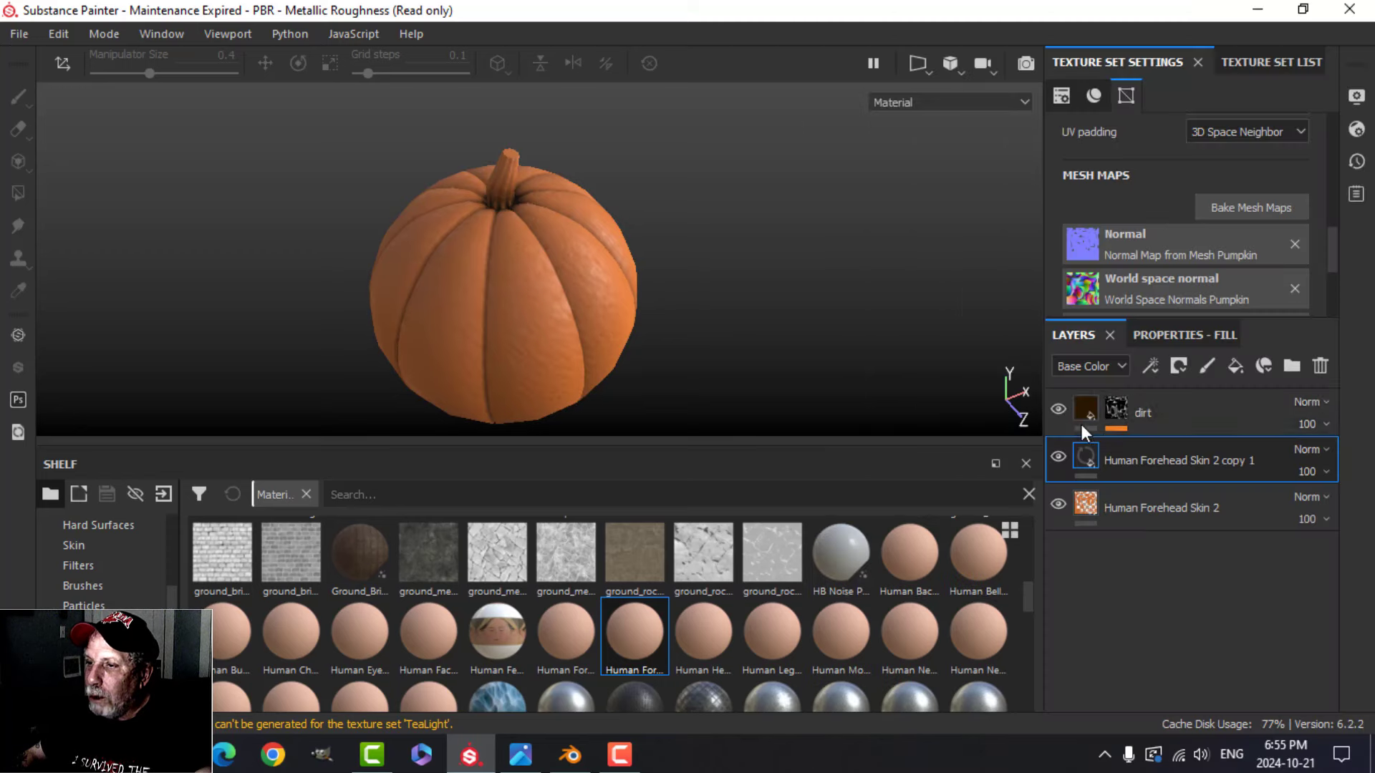
click(1179, 366)
click(1204, 414)
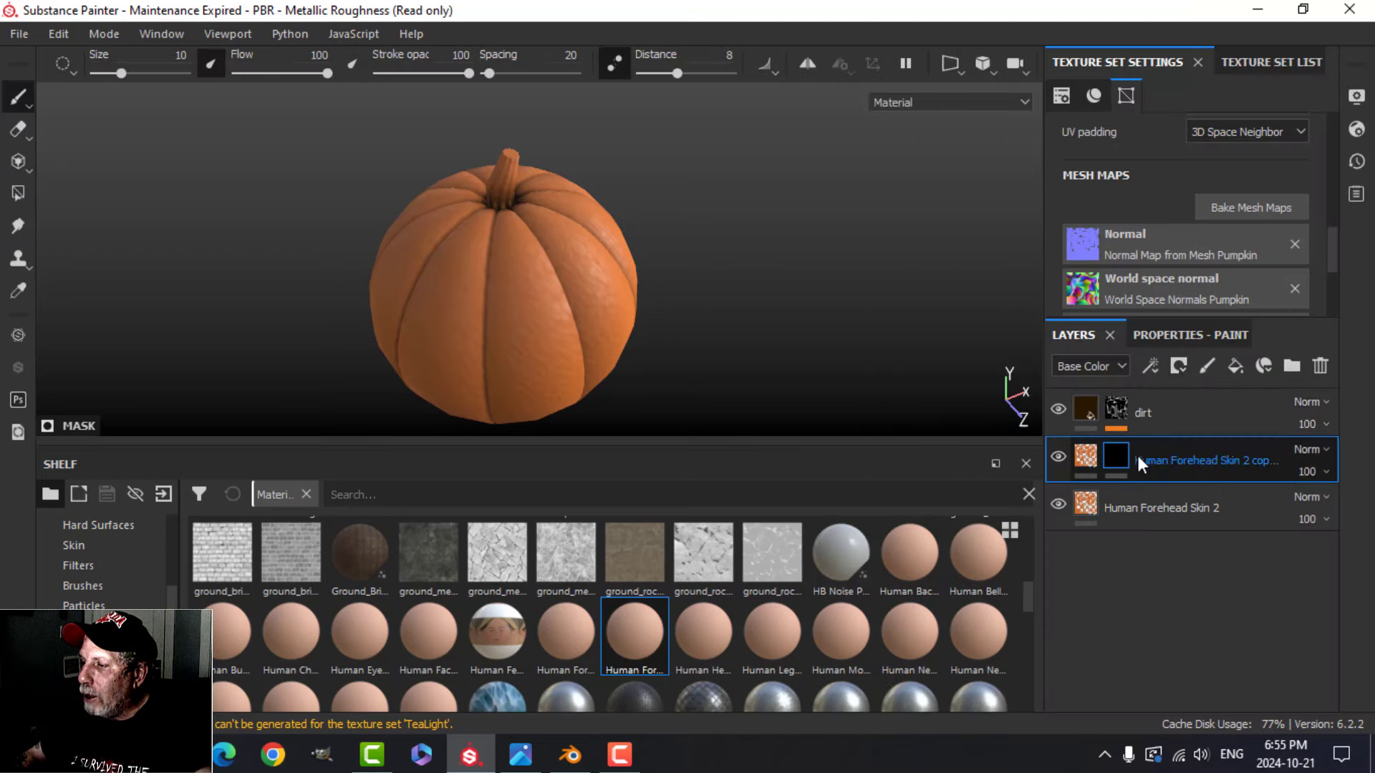
Step: Recolour the masked Human Forehead Skin 2 copy to a muted green with RGB 0.362, 0.575, 0.184
click(1093, 453)
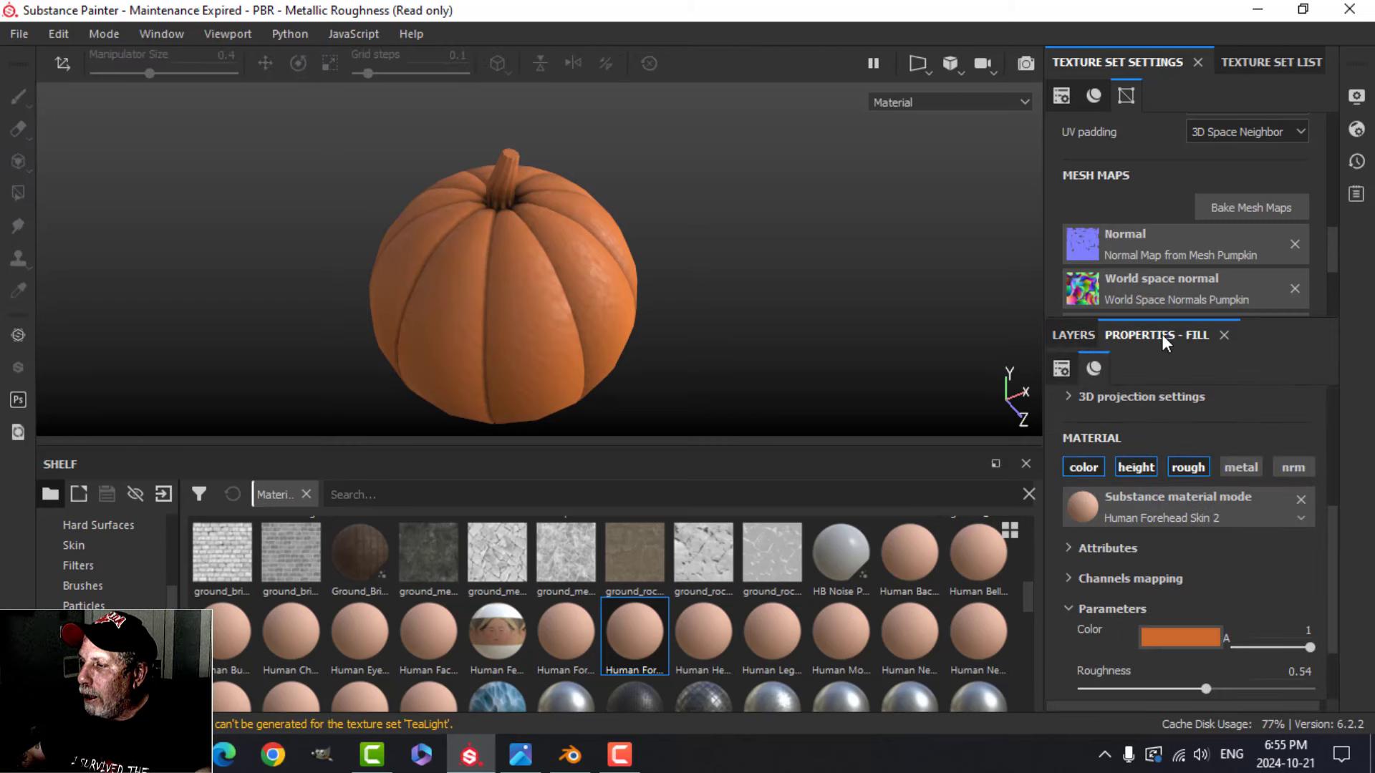
click(1192, 638)
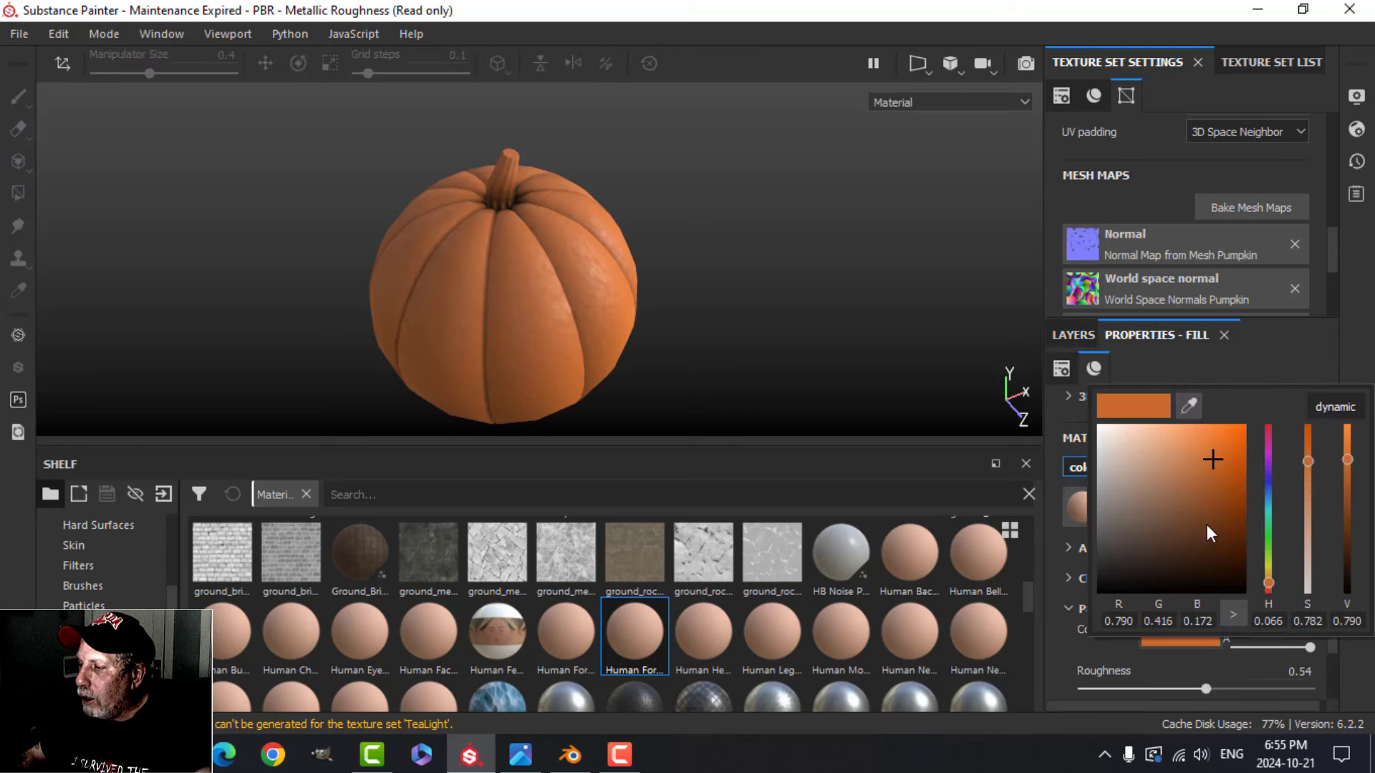
click(1269, 550)
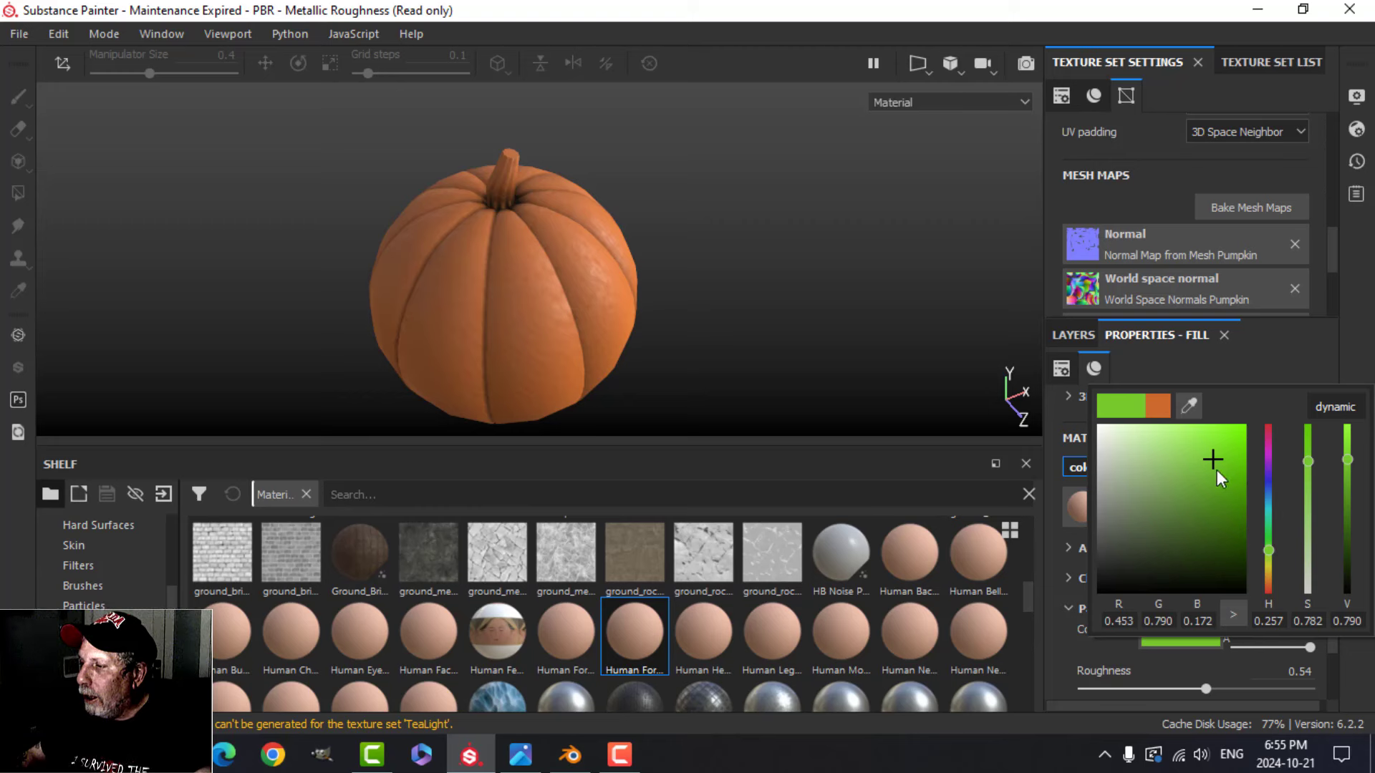
drag(1218, 469, 1197, 496)
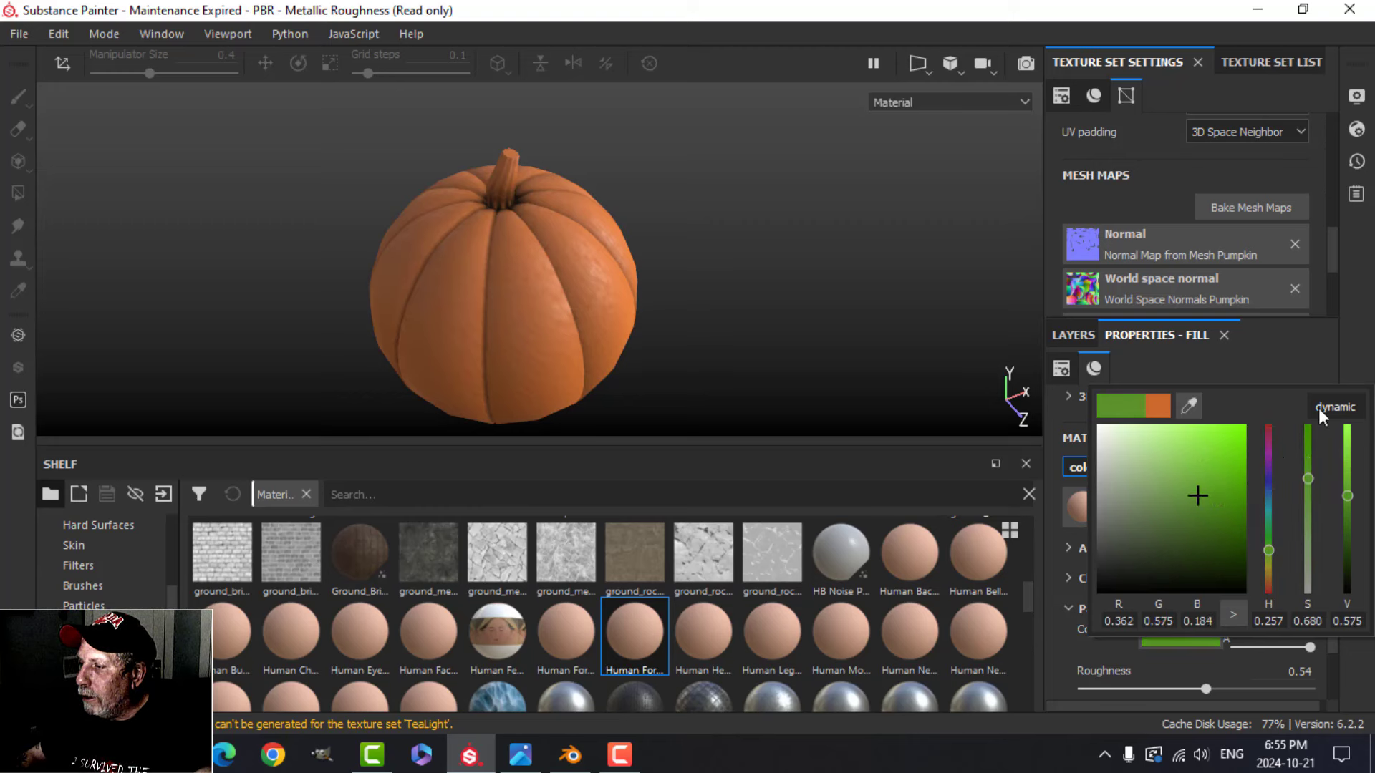
Step: Fill the pumpkin stem white in the green layer's mask with Polygon Fill in UV chunk mode
click(1070, 334)
click(1115, 455)
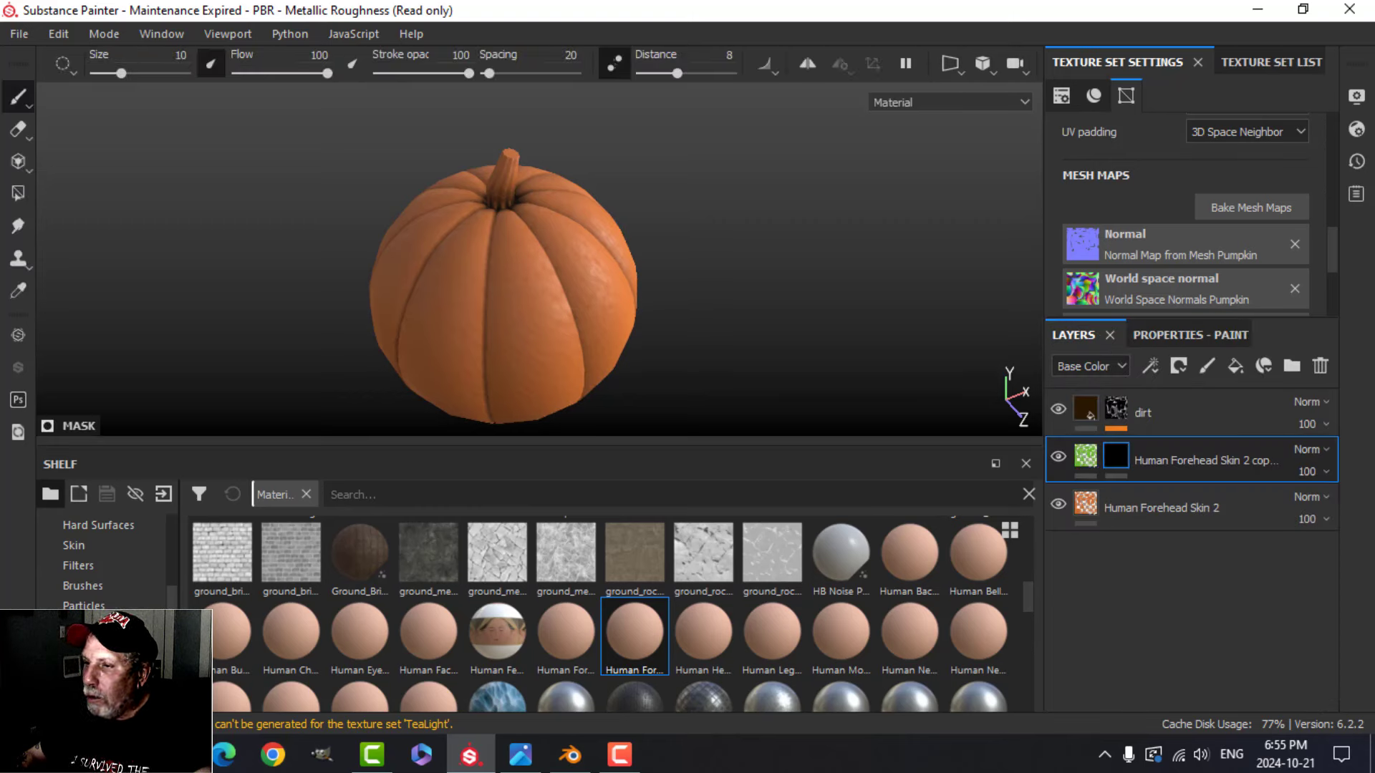
click(17, 193)
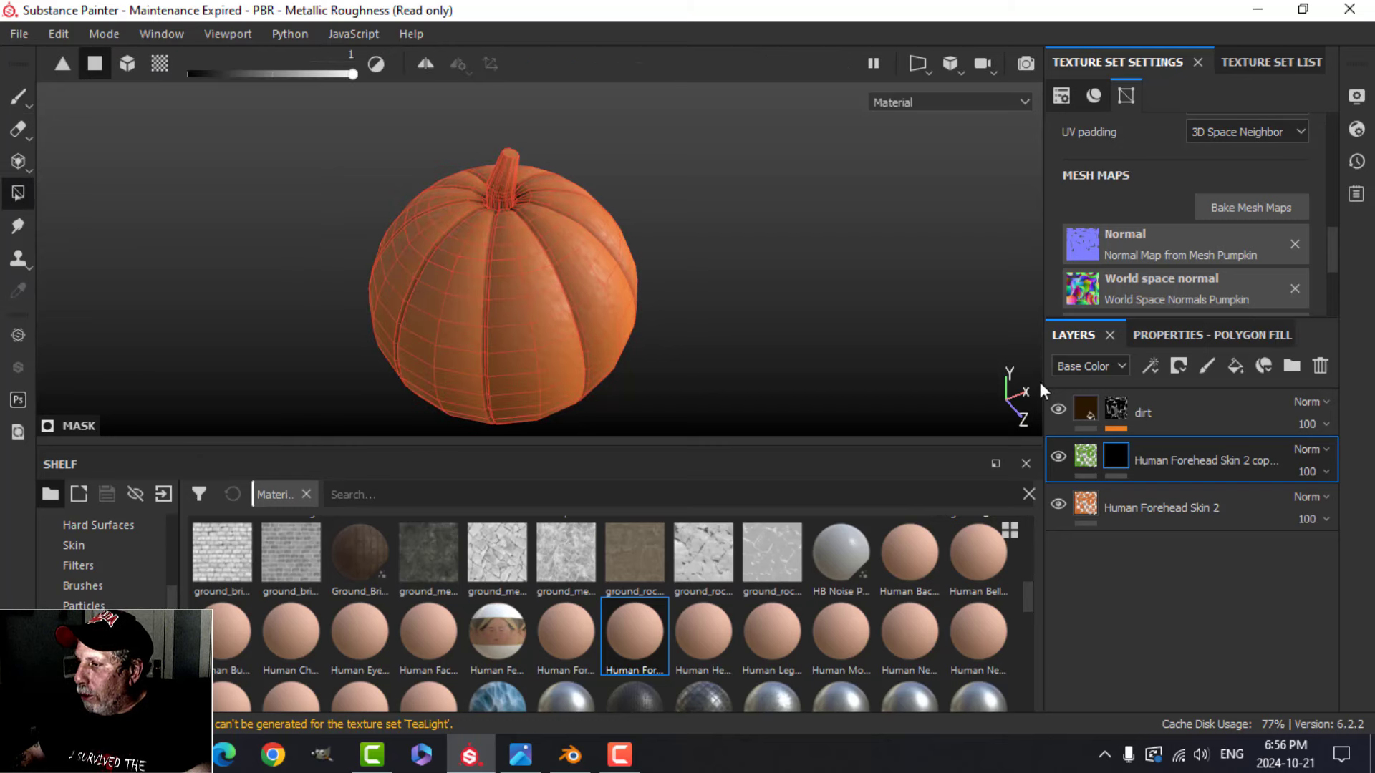
click(1197, 334)
scroll(569, 286, up, 3)
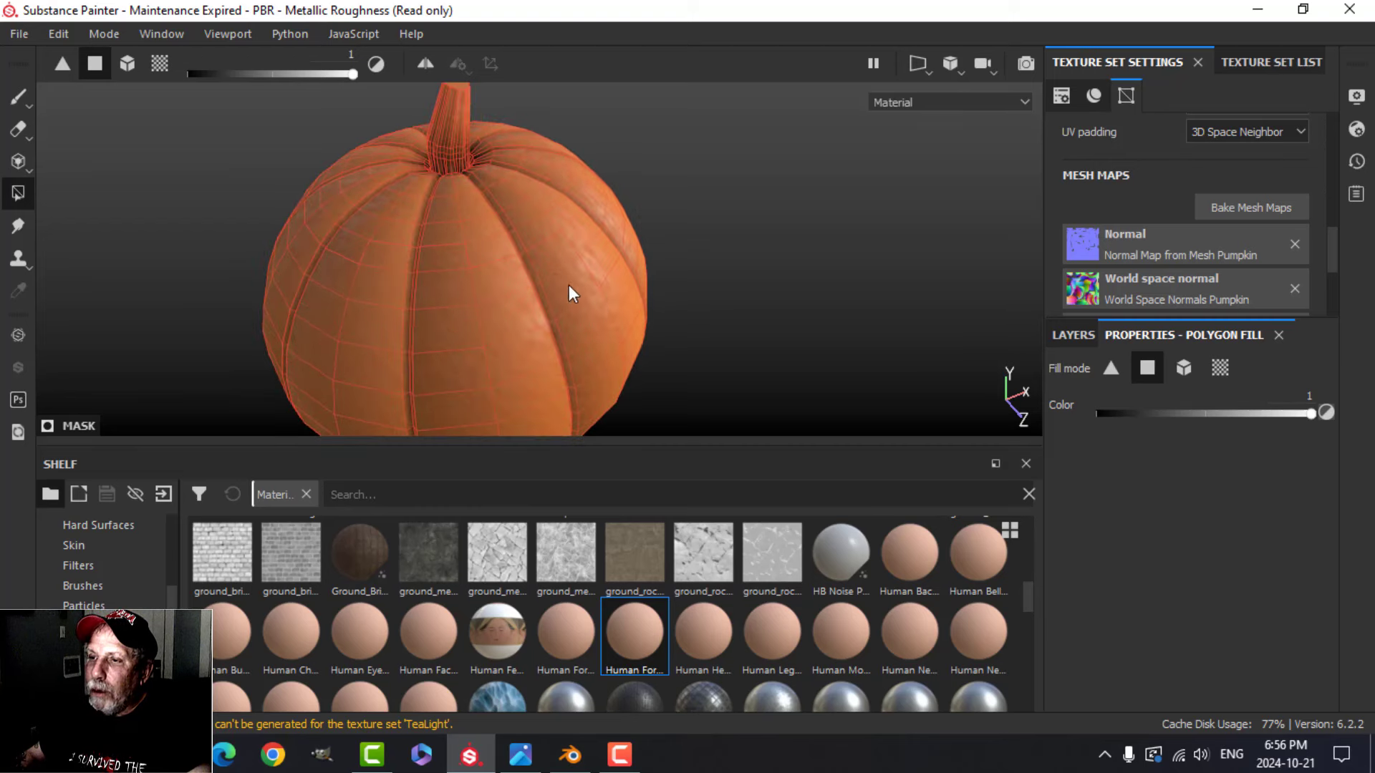
alt+middle_drag(568, 285, 629, 308)
scroll(592, 324, up, 5)
alt+middle_drag(537, 266, 585, 329)
alt+drag(584, 329, 462, 155)
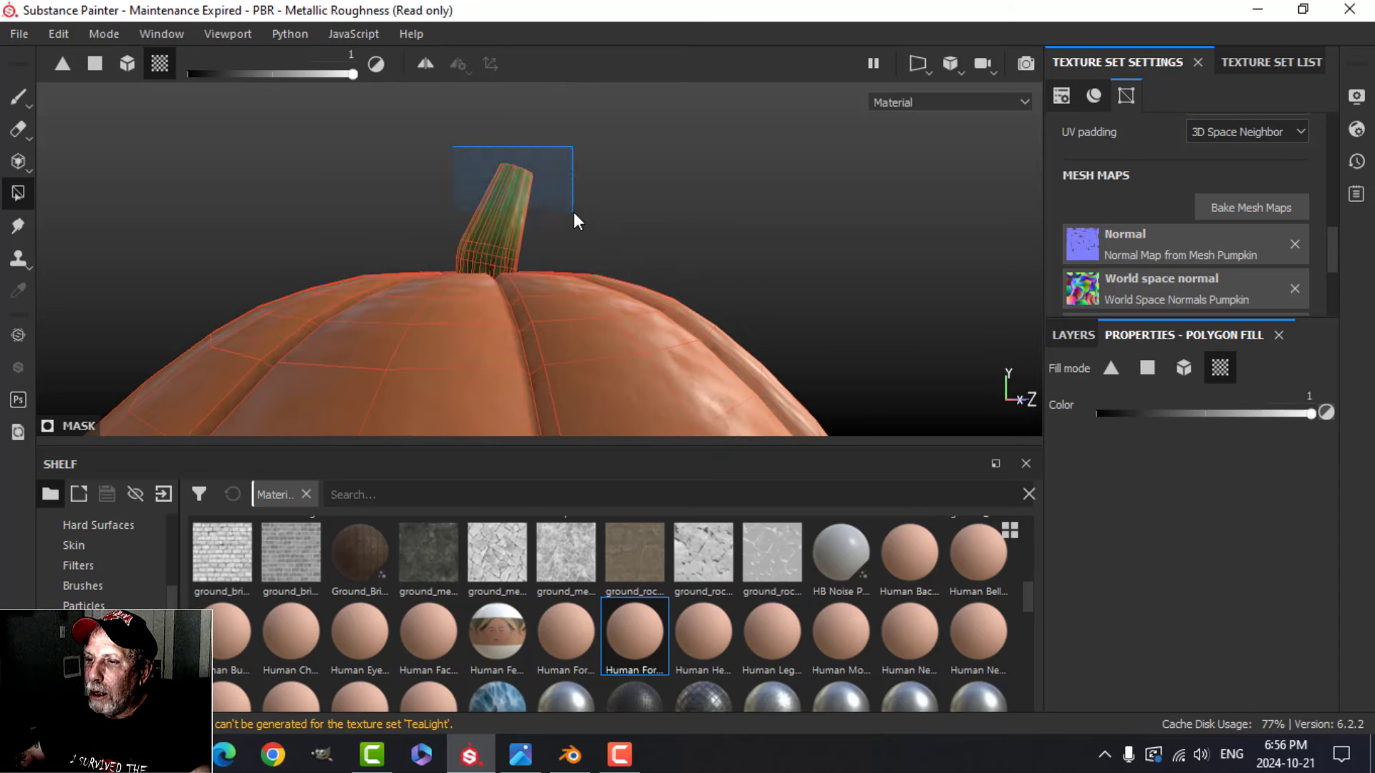
drag(574, 212, 575, 213)
alt+drag(658, 193, 336, 292)
Step: Examine the green stem and where it meets the pumpkin body from several angles
click(18, 103)
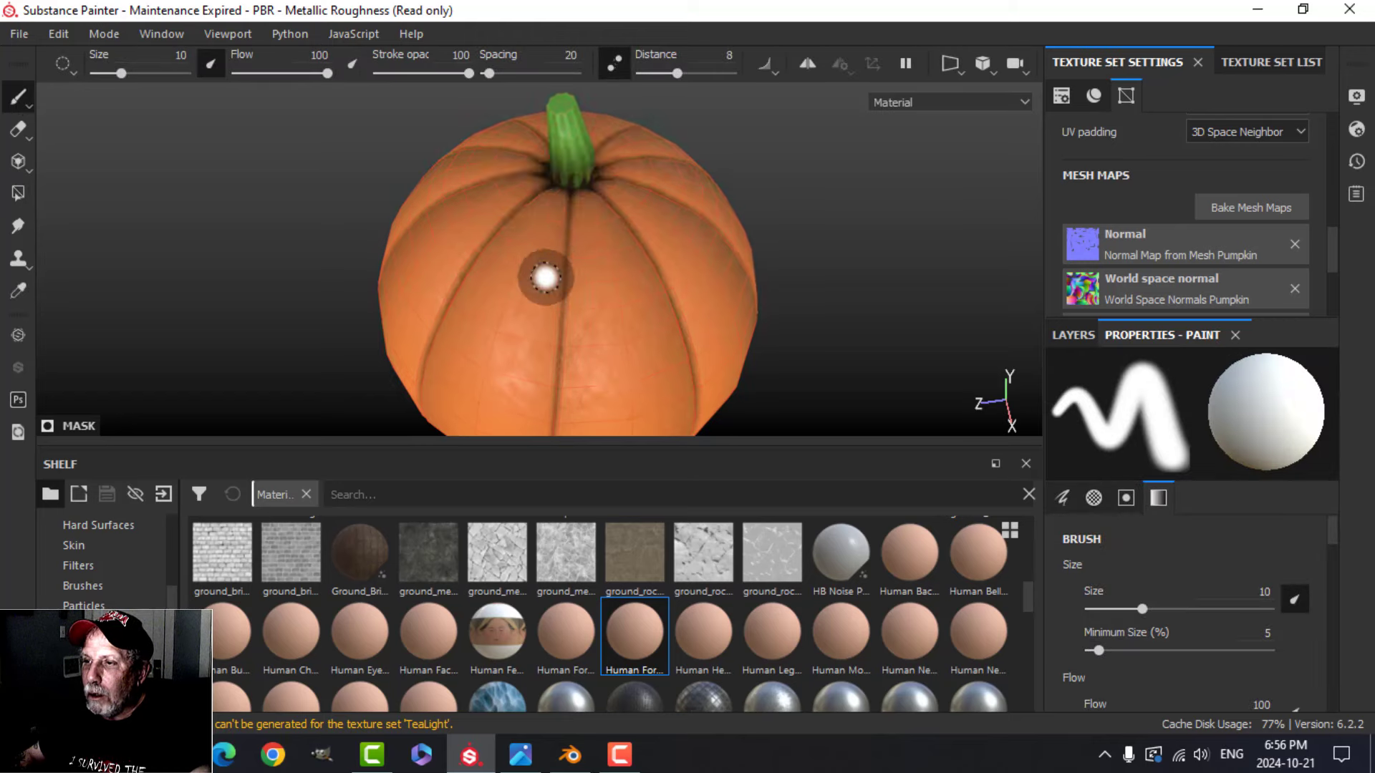
mouse_move(547, 277)
alt+mouse_down()
mouse_move(706, 230)
mouse_move(807, 282)
mouse_move(431, 267)
alt+mouse_up()
scroll(431, 266, up, 3)
mouse_move(504, 304)
alt+middle_down()
mouse_move(552, 316)
mouse_move(651, 386)
alt+middle_up()
scroll(649, 387, up, 2)
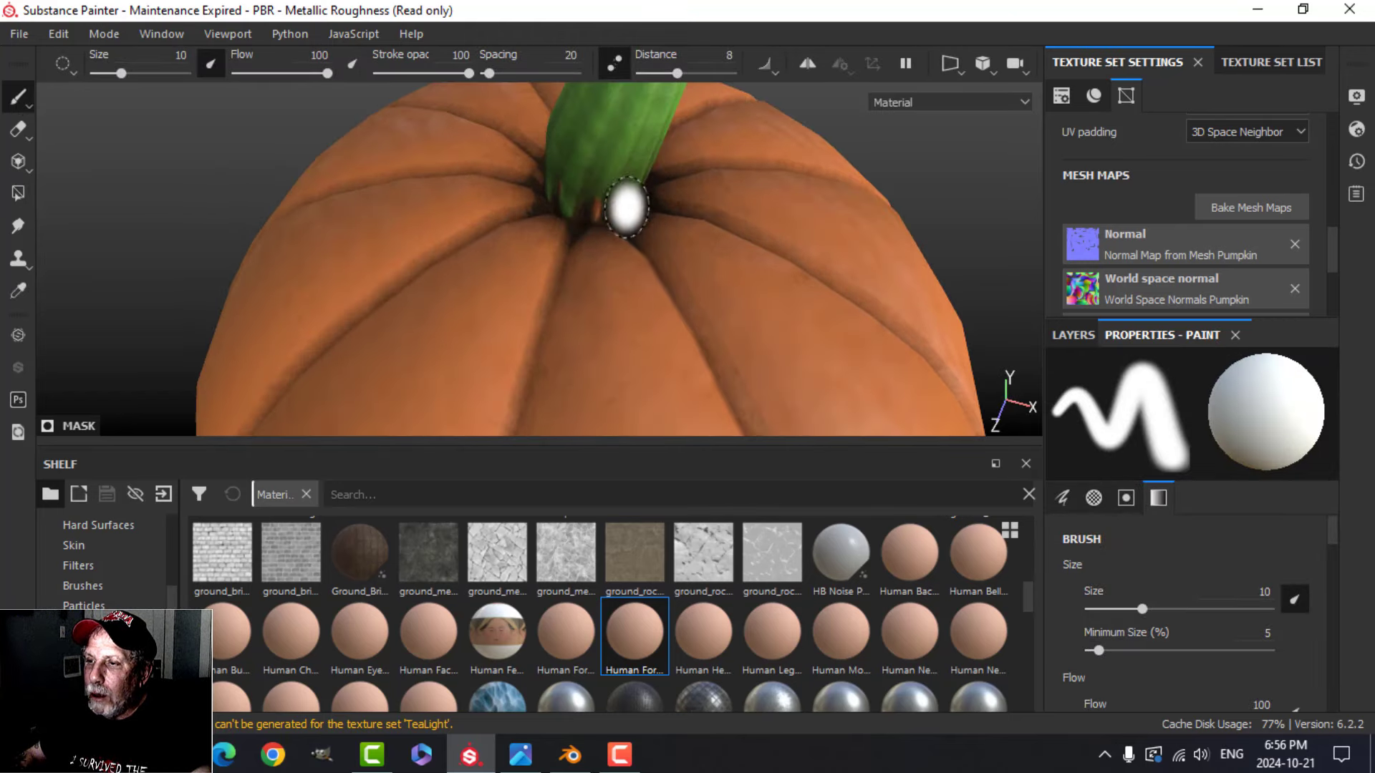
scroll(675, 351, down, 4)
alt+drag(677, 354, 614, 342)
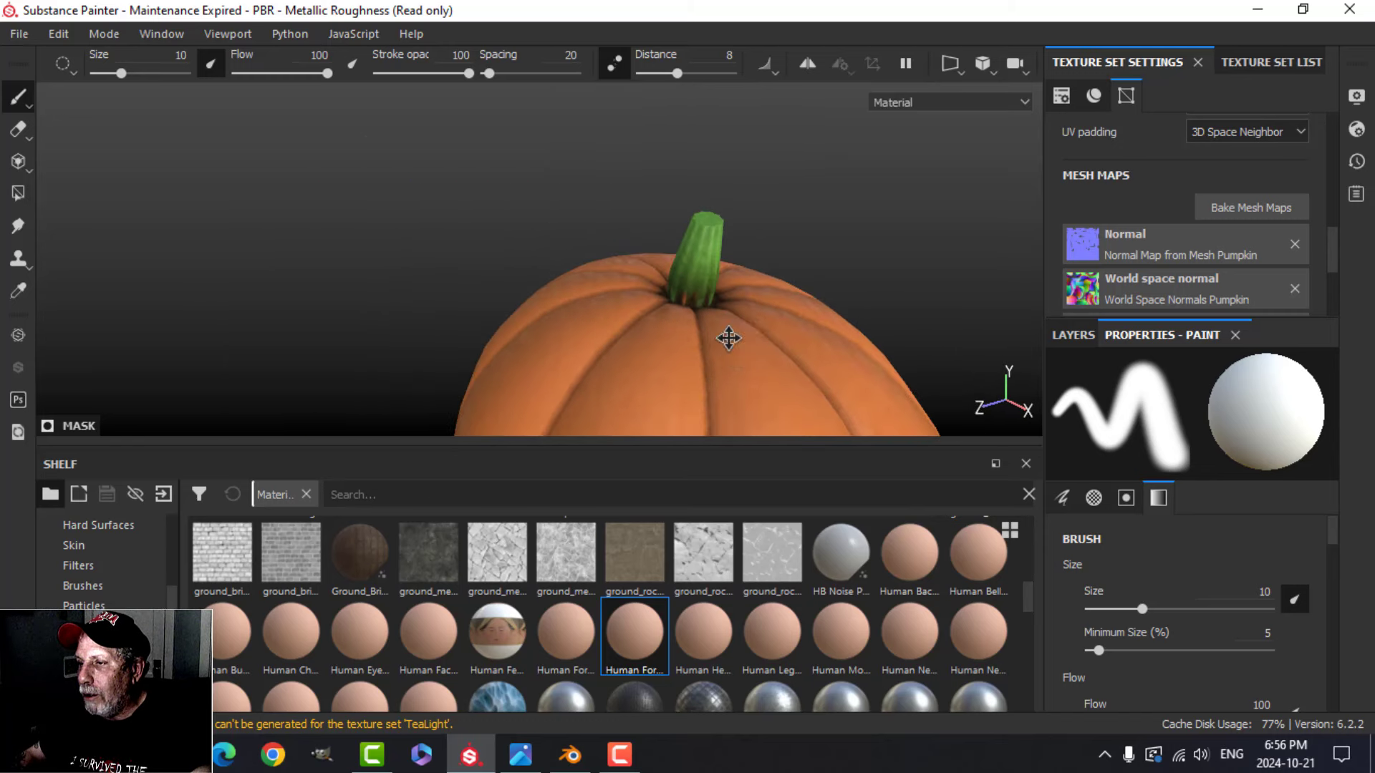
alt+middle_drag(729, 338, 533, 290)
mouse_move(573, 287)
alt+mouse_down()
mouse_move(537, 307)
mouse_move(589, 316)
mouse_move(565, 333)
alt+mouse_up()
scroll(537, 319, up, 4)
scroll(555, 336, down, 5)
scroll(548, 347, down, 5)
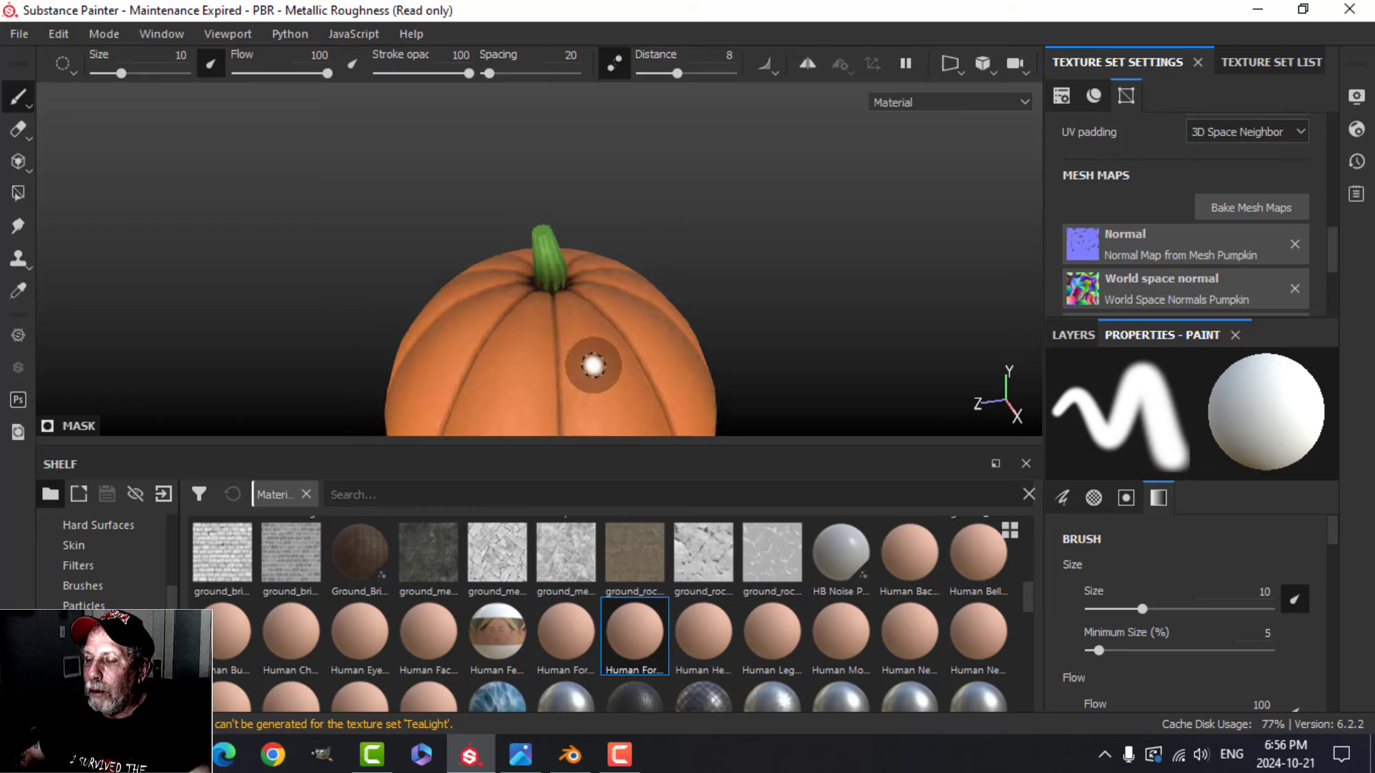
alt+drag(599, 377, 649, 322)
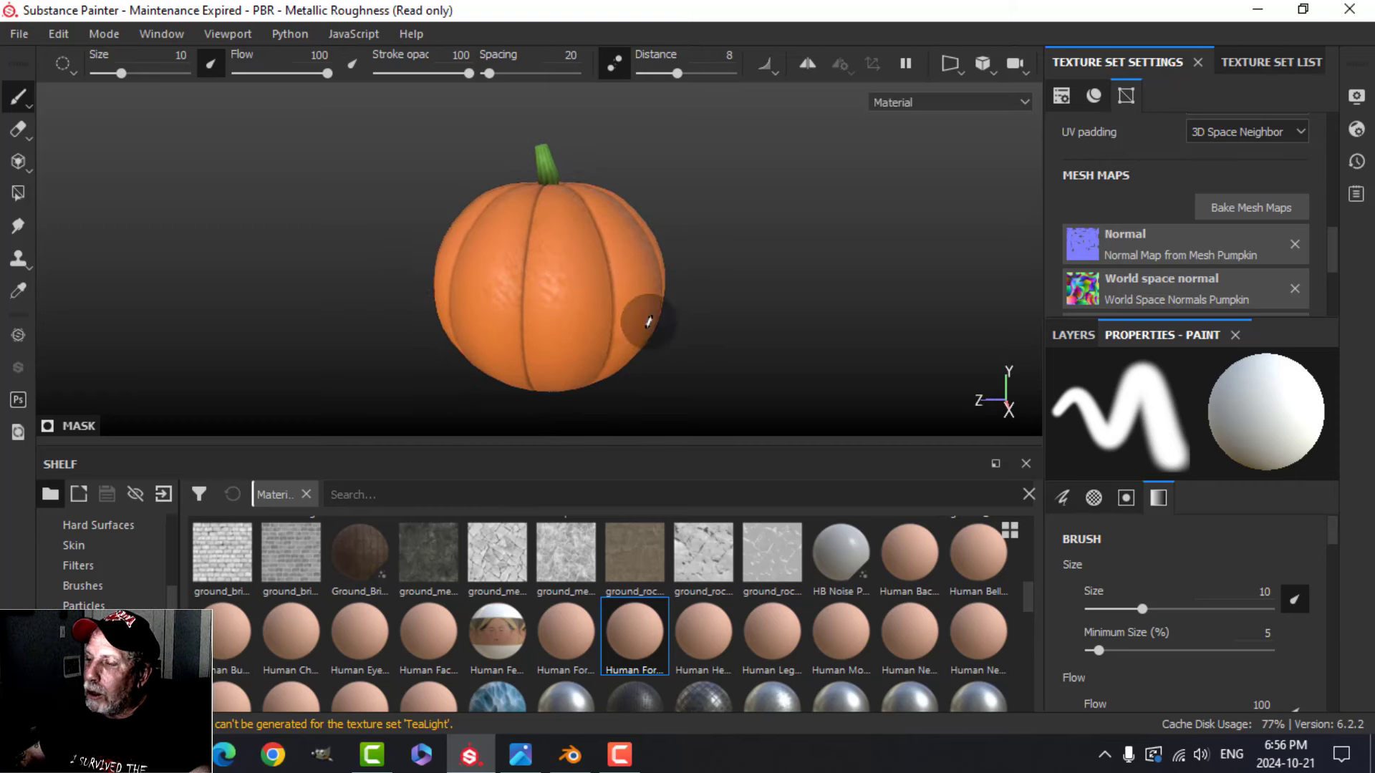
Step: Save the project as Pumpkin in the HALLOWEEN VIDEO folder
click(1241, 66)
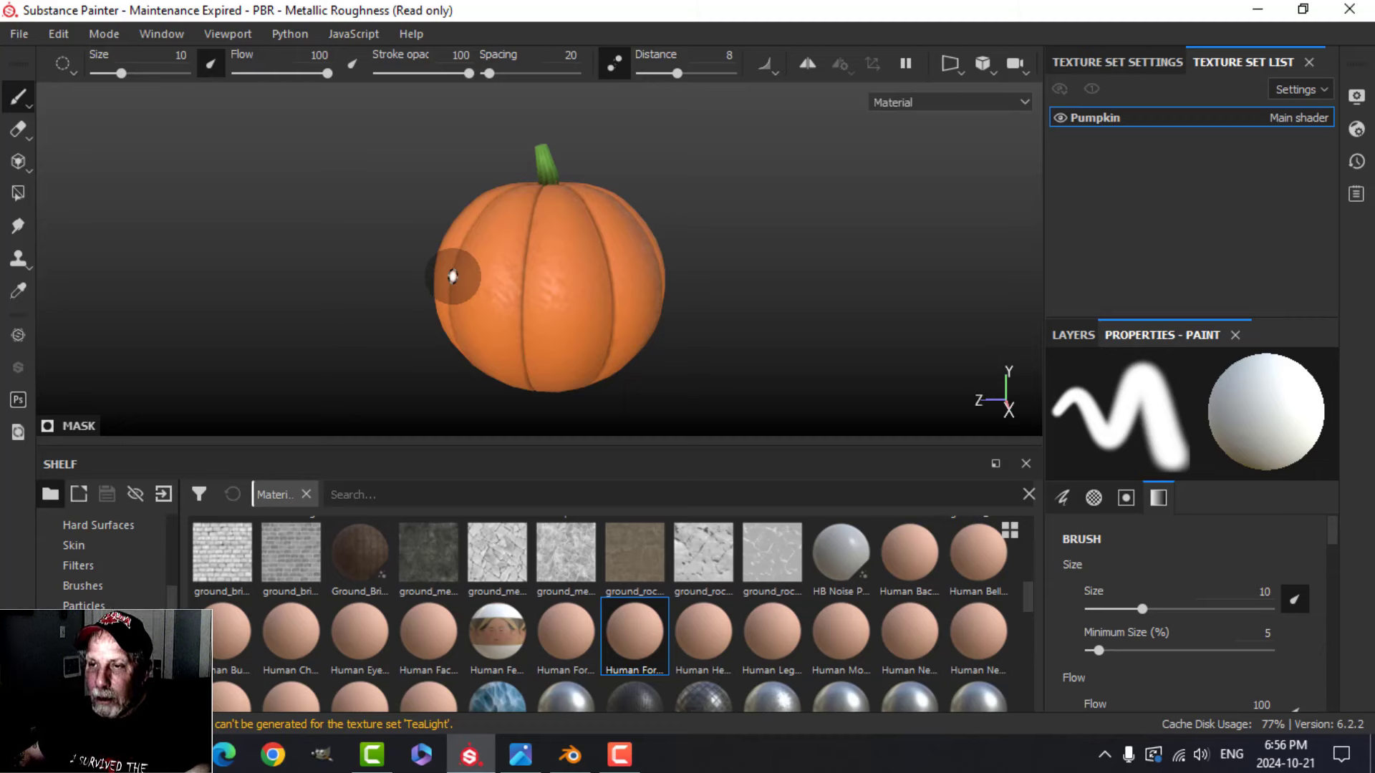
key(ctrl+s)
text(Pumpkin)
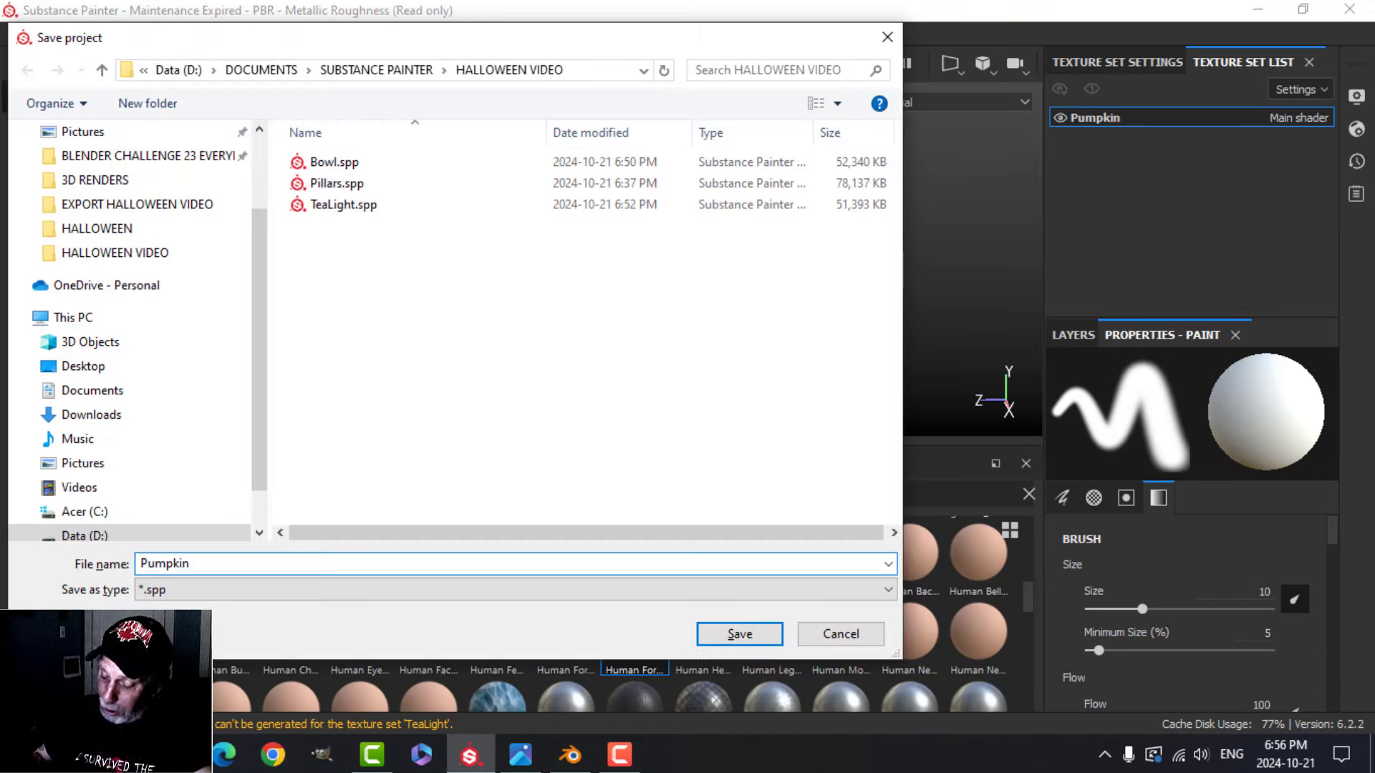
key(Return)
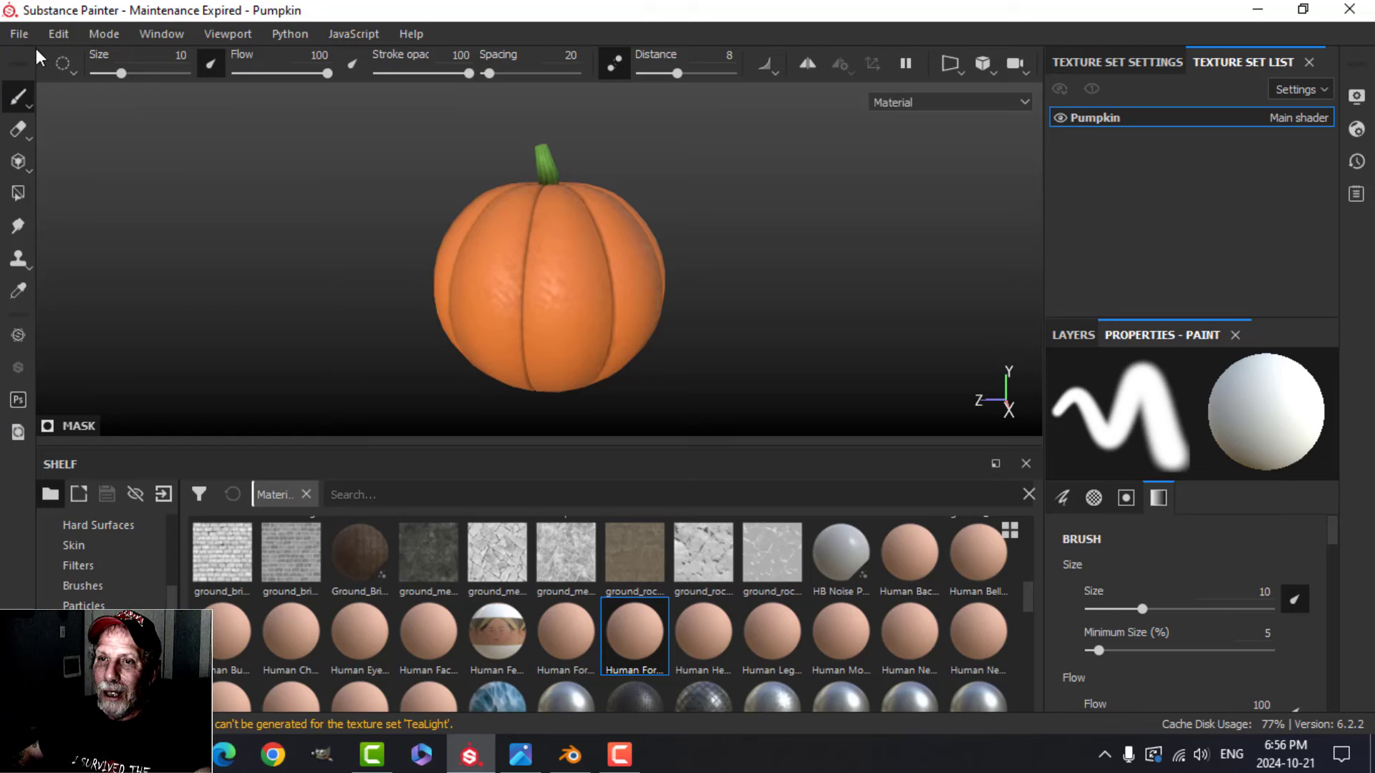
Step: Start a texture export and set its output template to PBR Metallic Roughness ShortName
click(19, 34)
click(108, 389)
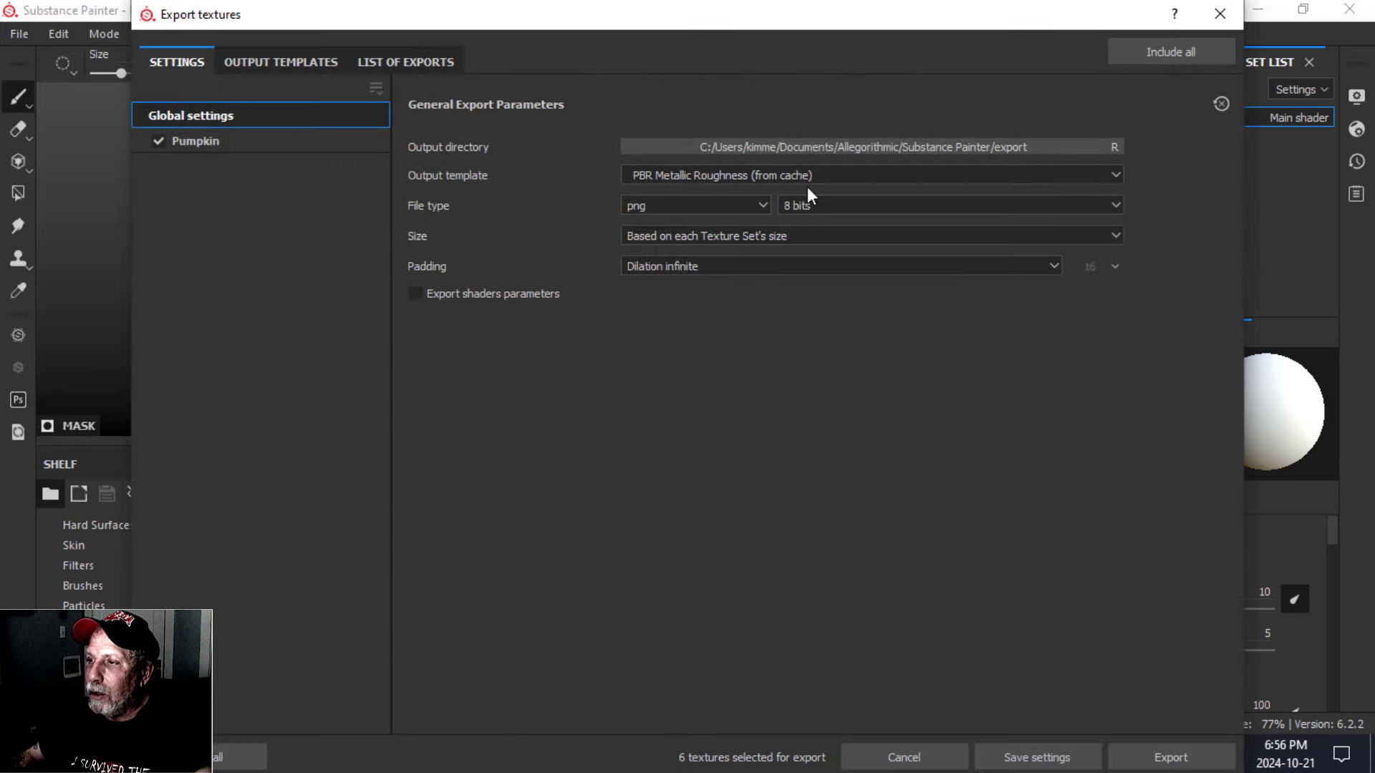
click(806, 181)
scroll(756, 256, up, 3)
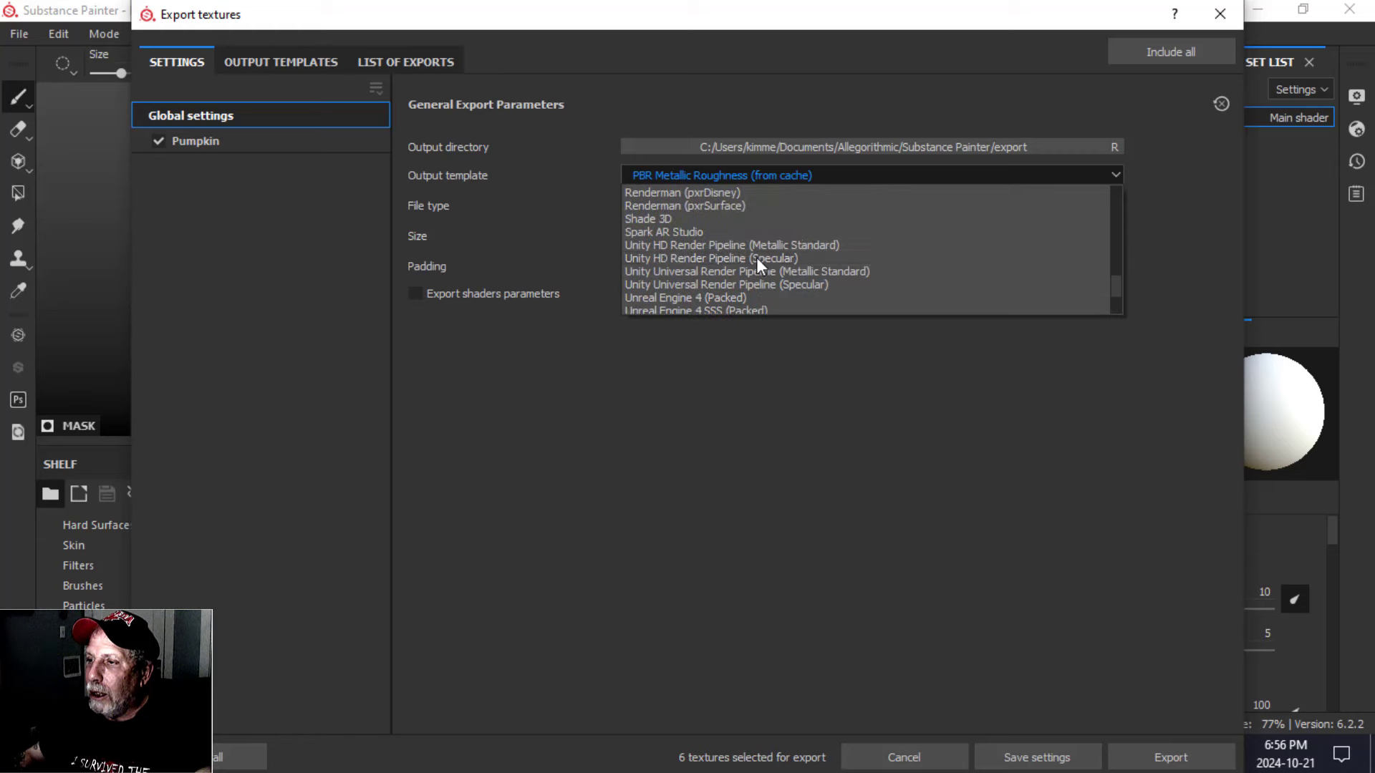
scroll(757, 255, up, 1)
scroll(756, 255, up, 2)
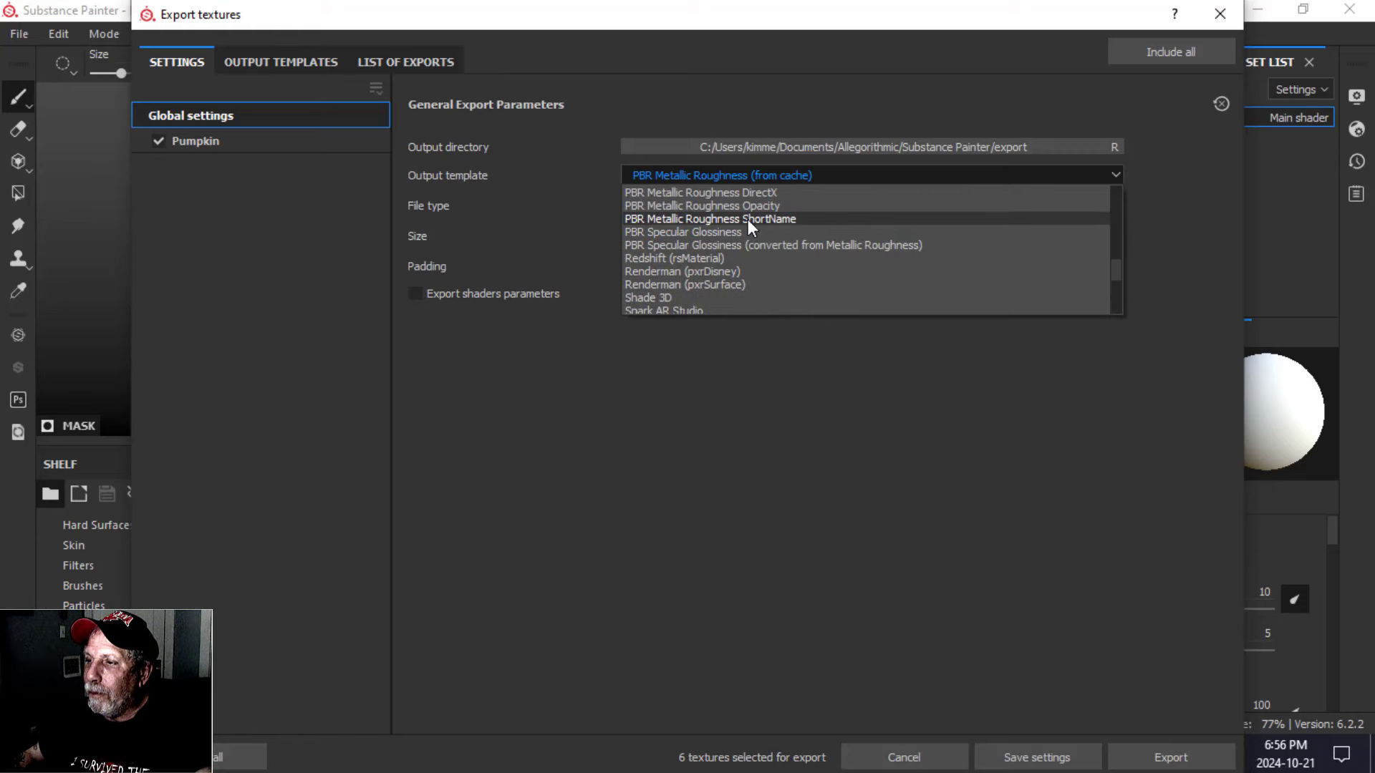
click(748, 219)
Step: Set the output directory to TEXTURES HALLOWEEN VIDEO and export the Pumpkin texture set
click(788, 147)
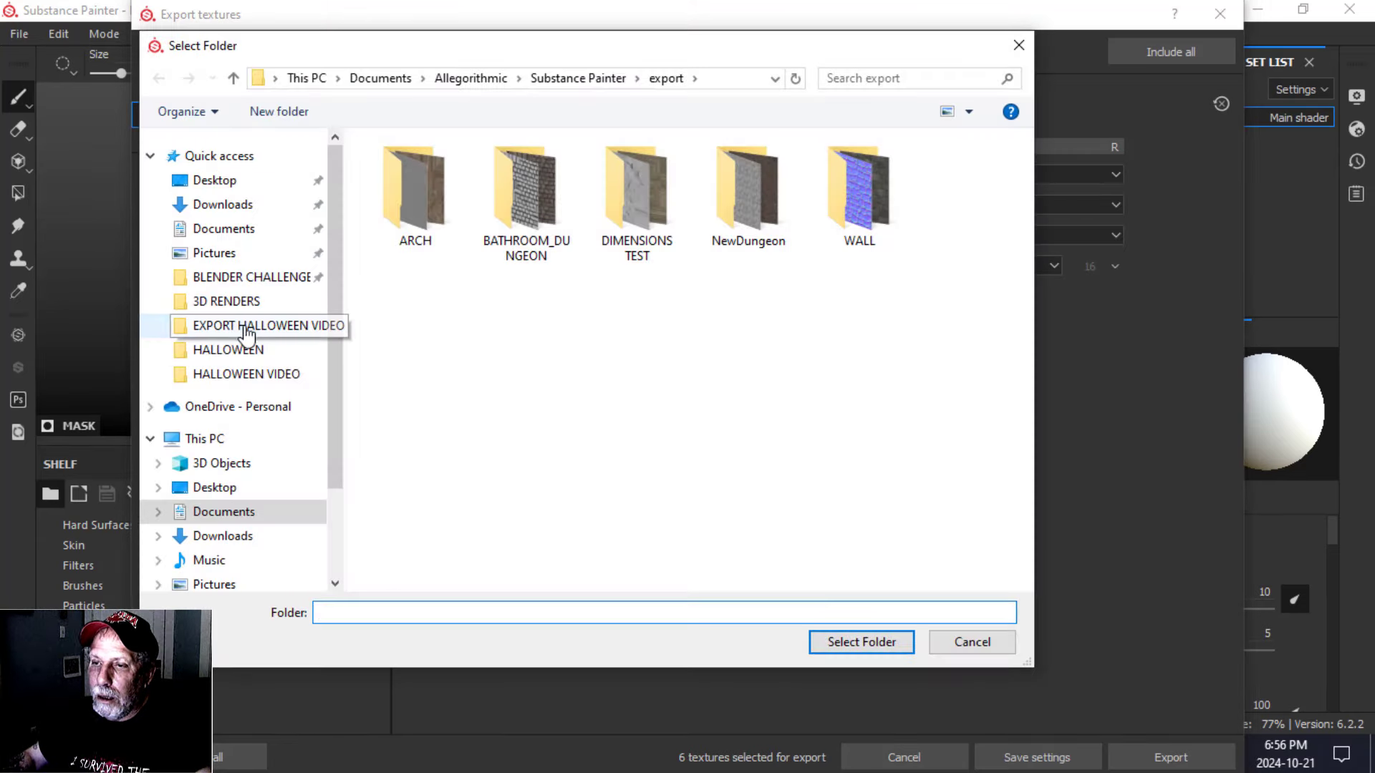
click(286, 324)
click(404, 516)
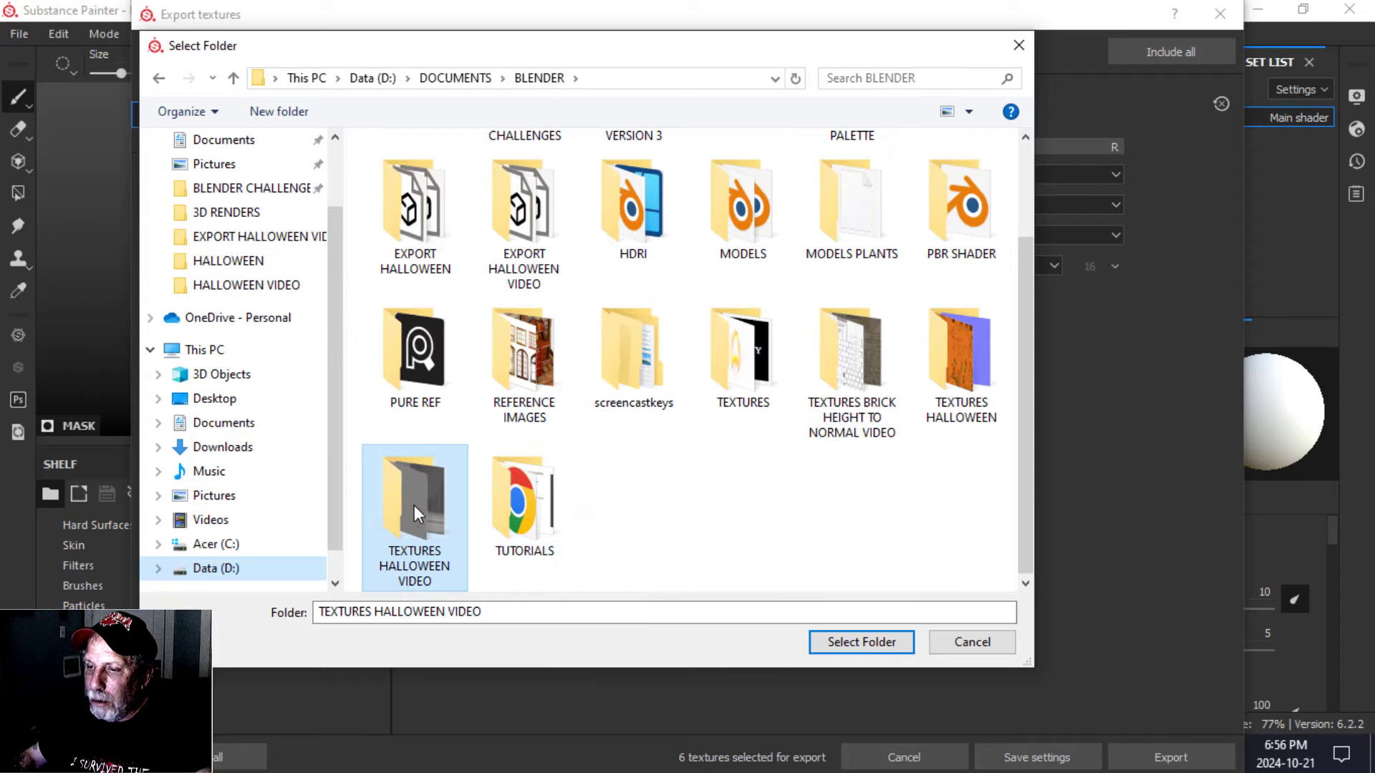
click(881, 648)
drag(863, 3, 765, 45)
click(1046, 644)
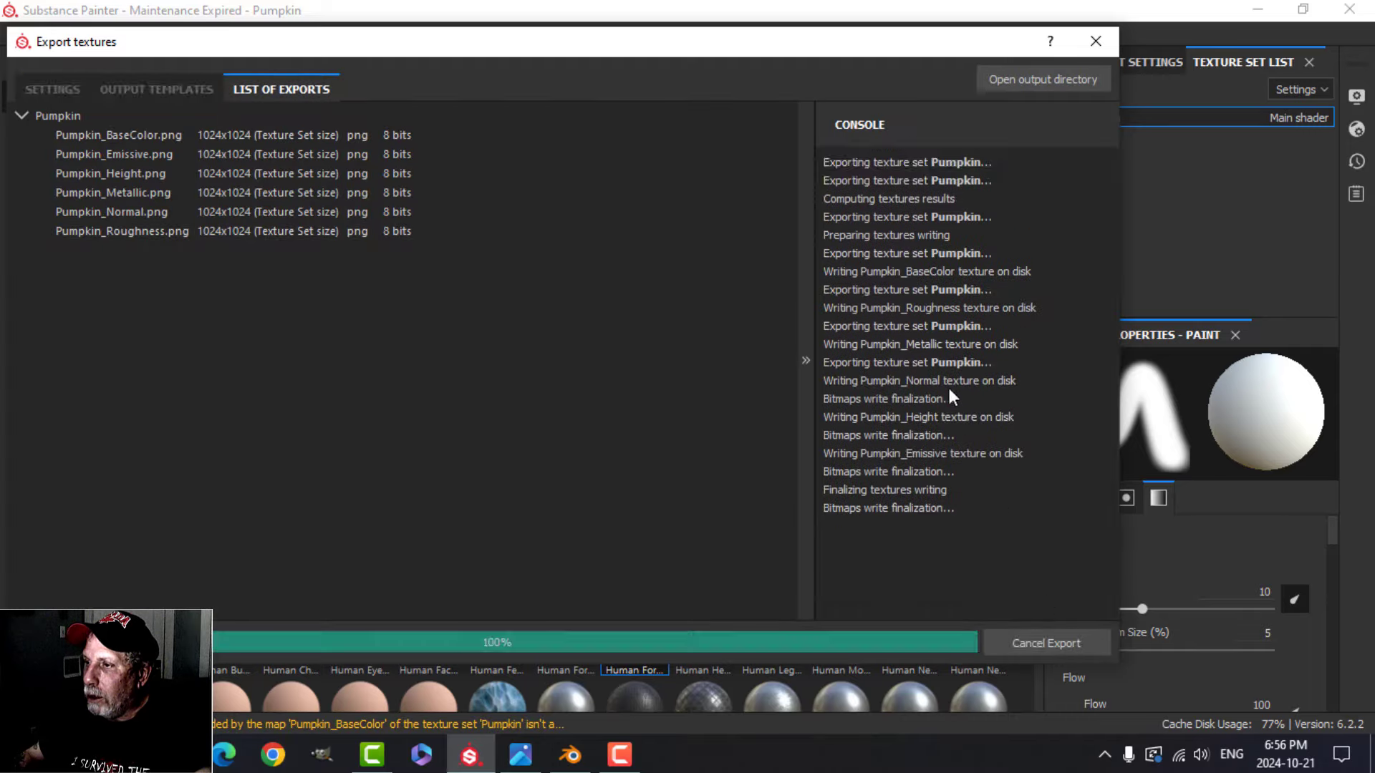
click(1095, 40)
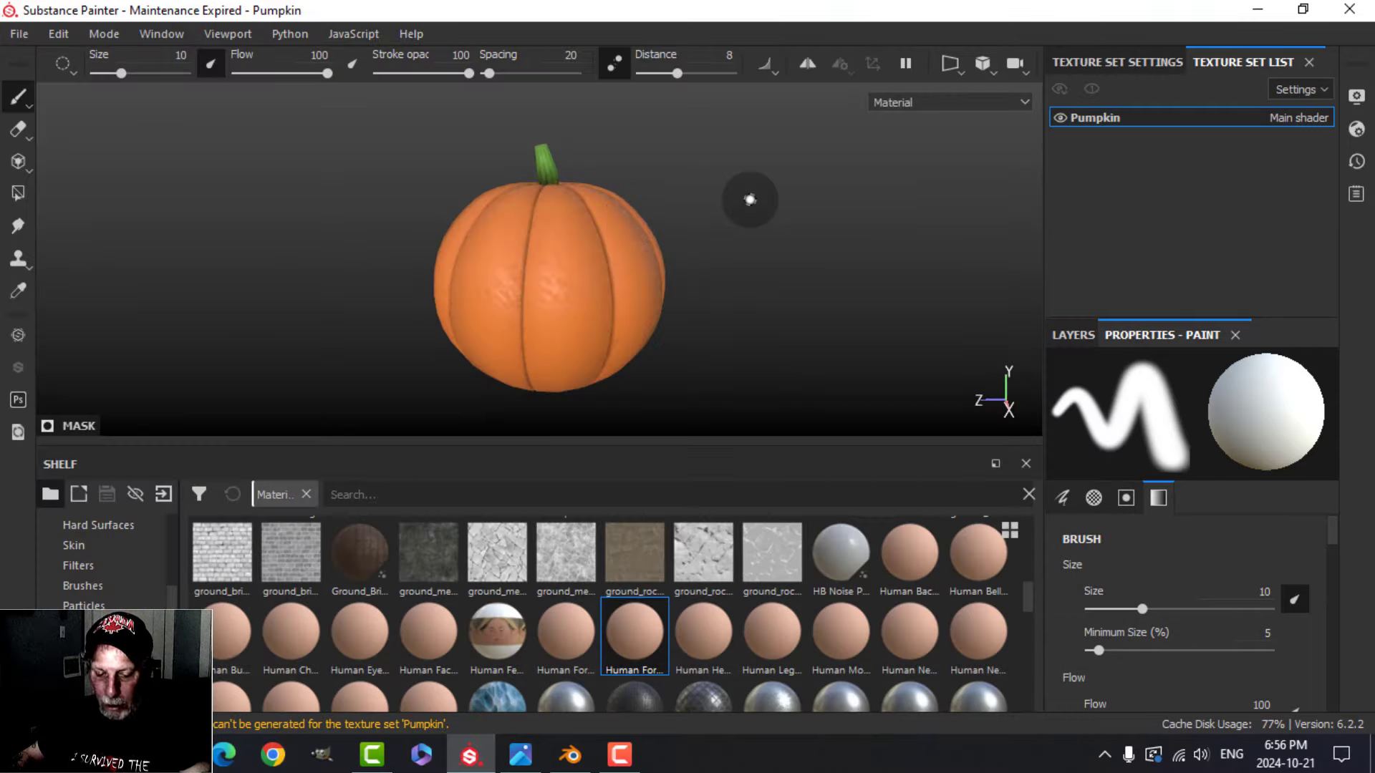
Step: In Blender, apply the Pumpkin BaseColor, Height, Metallic, Normal and Roughness maps to the Pumpkin material with Principled Texture Setup
click(1257, 11)
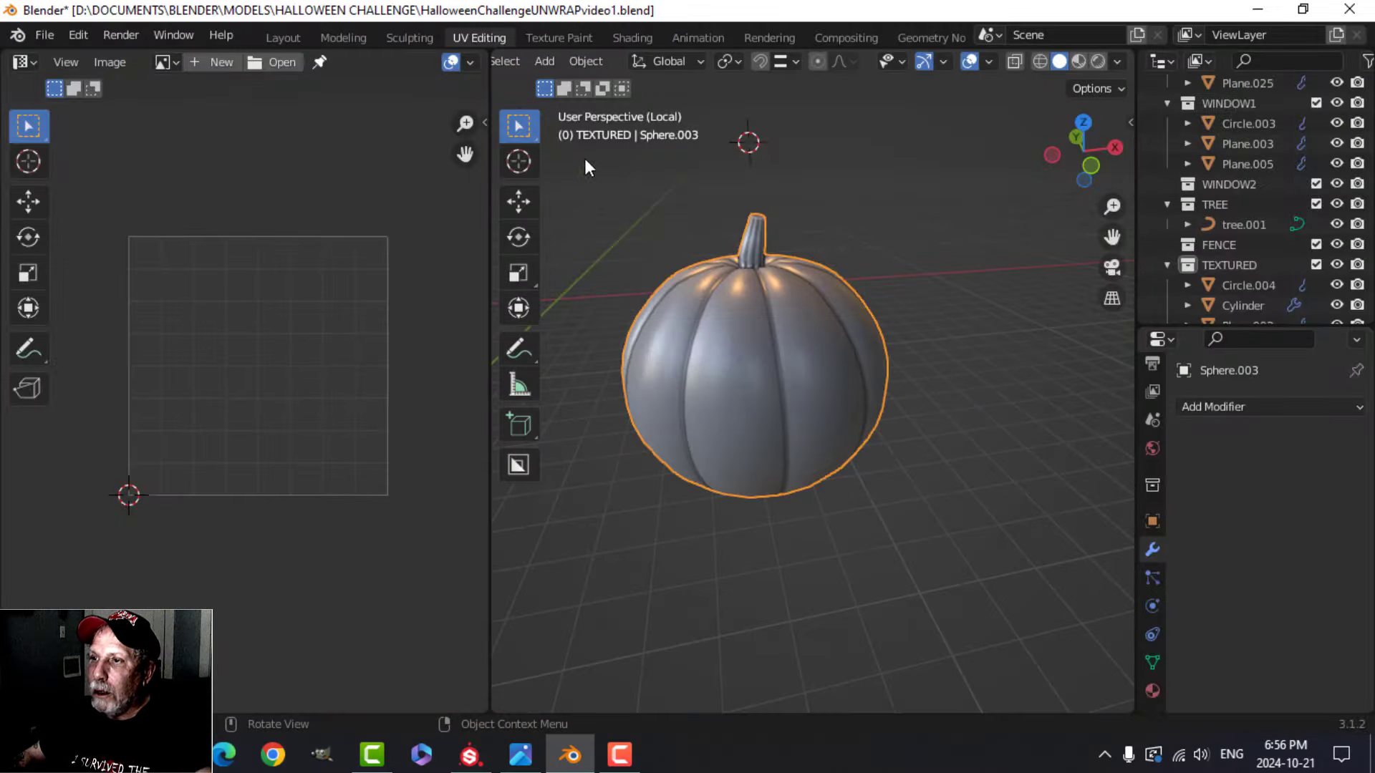
click(632, 38)
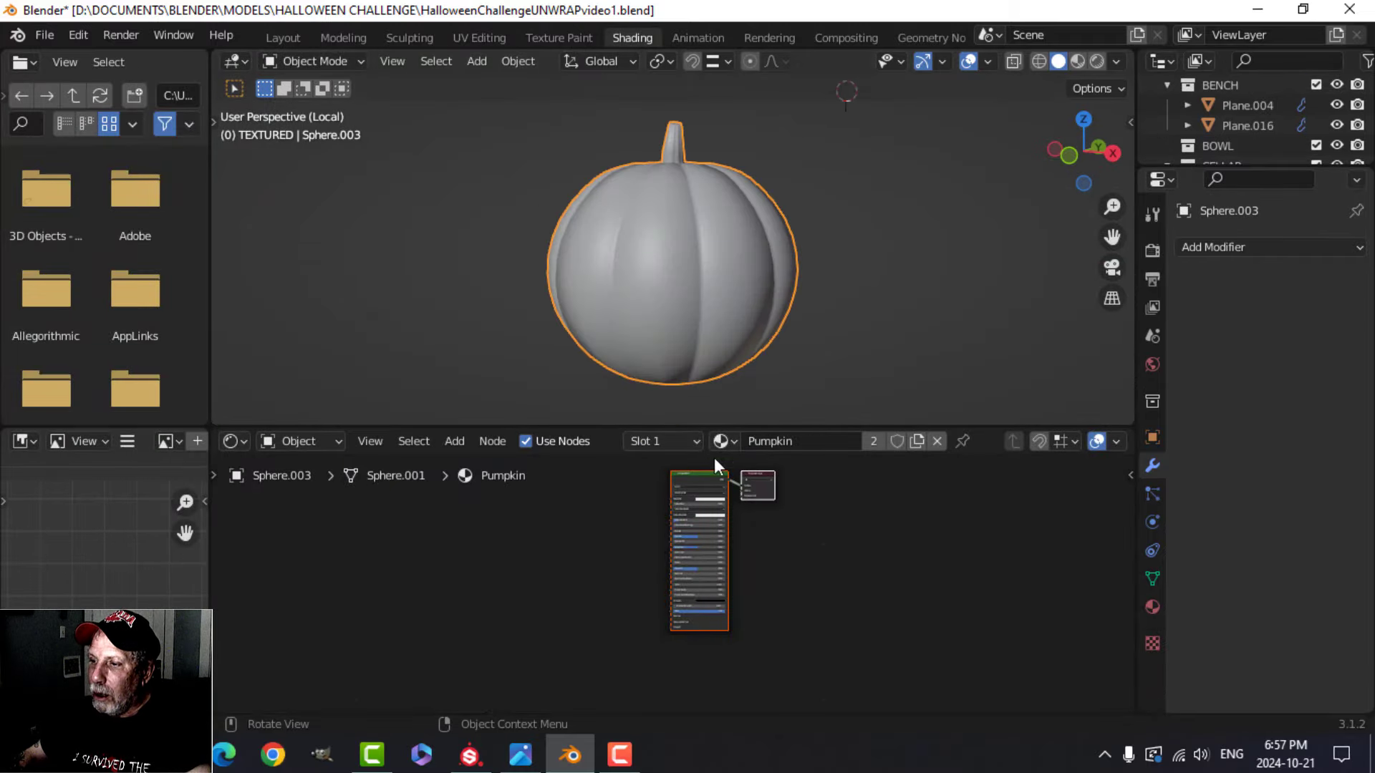
key(ctrl+shift+t)
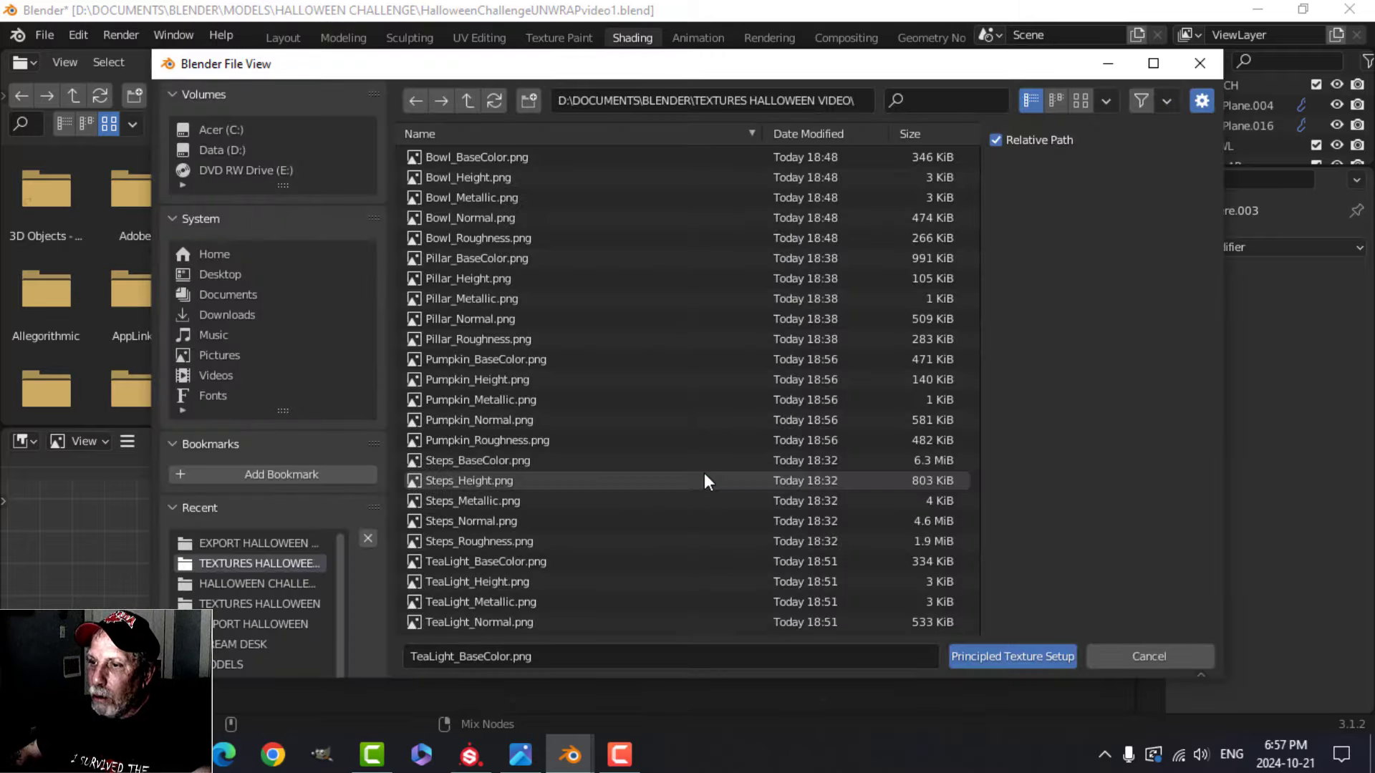
scroll(566, 508, down, 1)
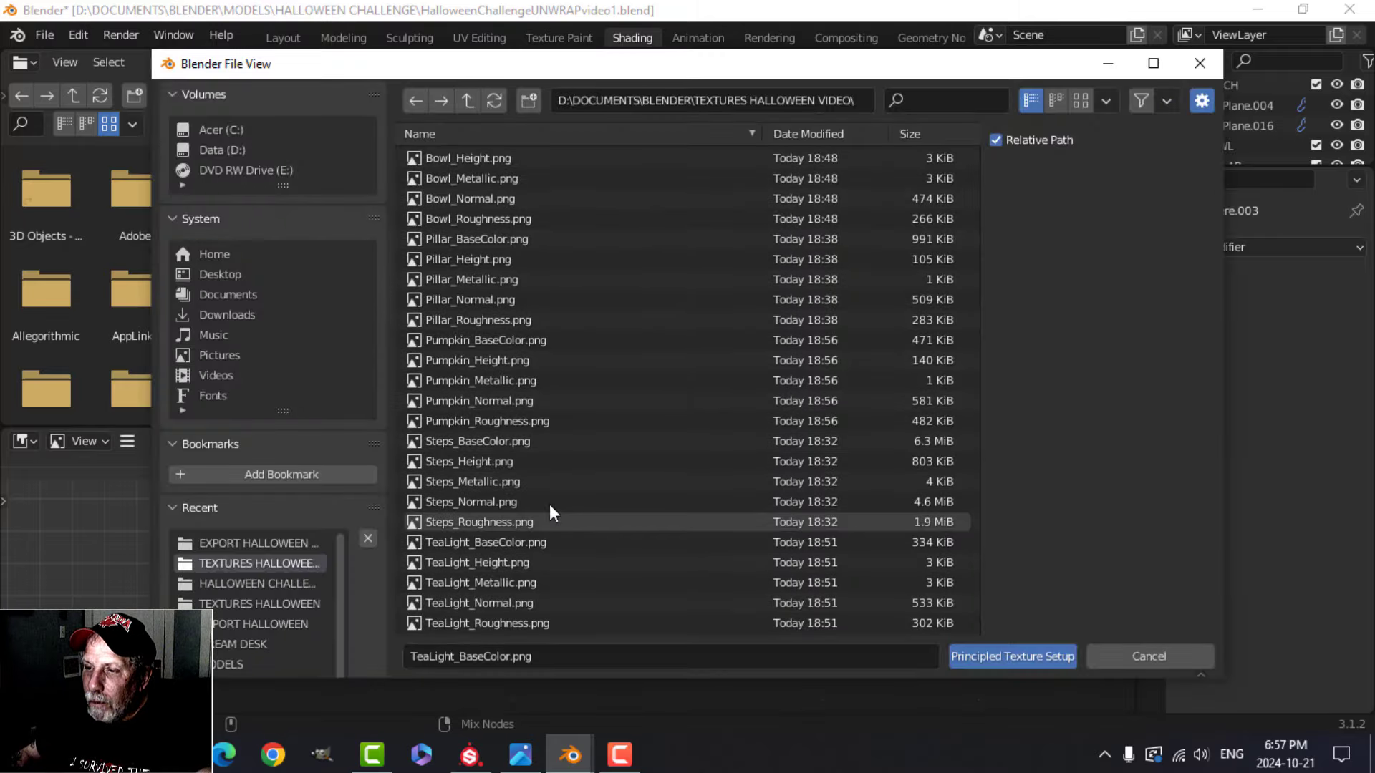
click(487, 352)
click(488, 341)
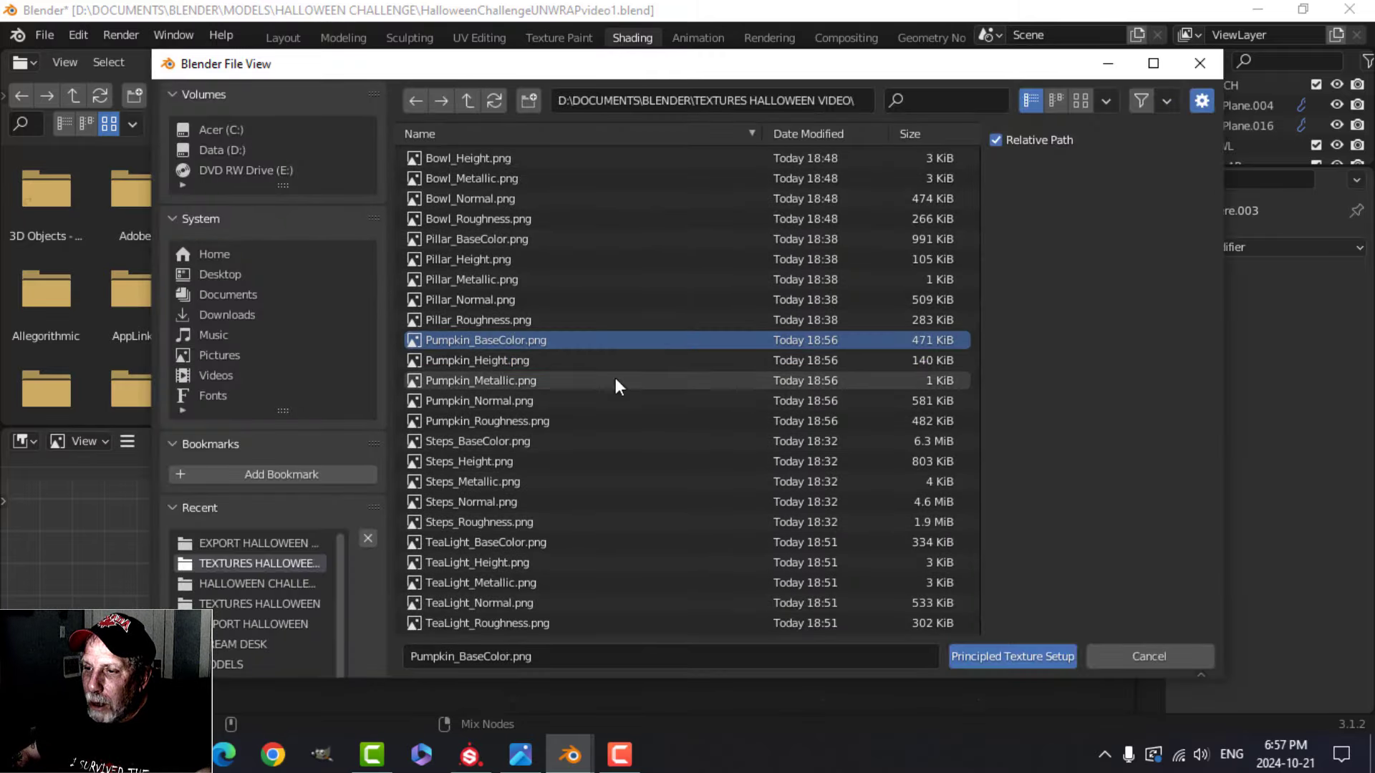
shift+click(519, 421)
click(994, 653)
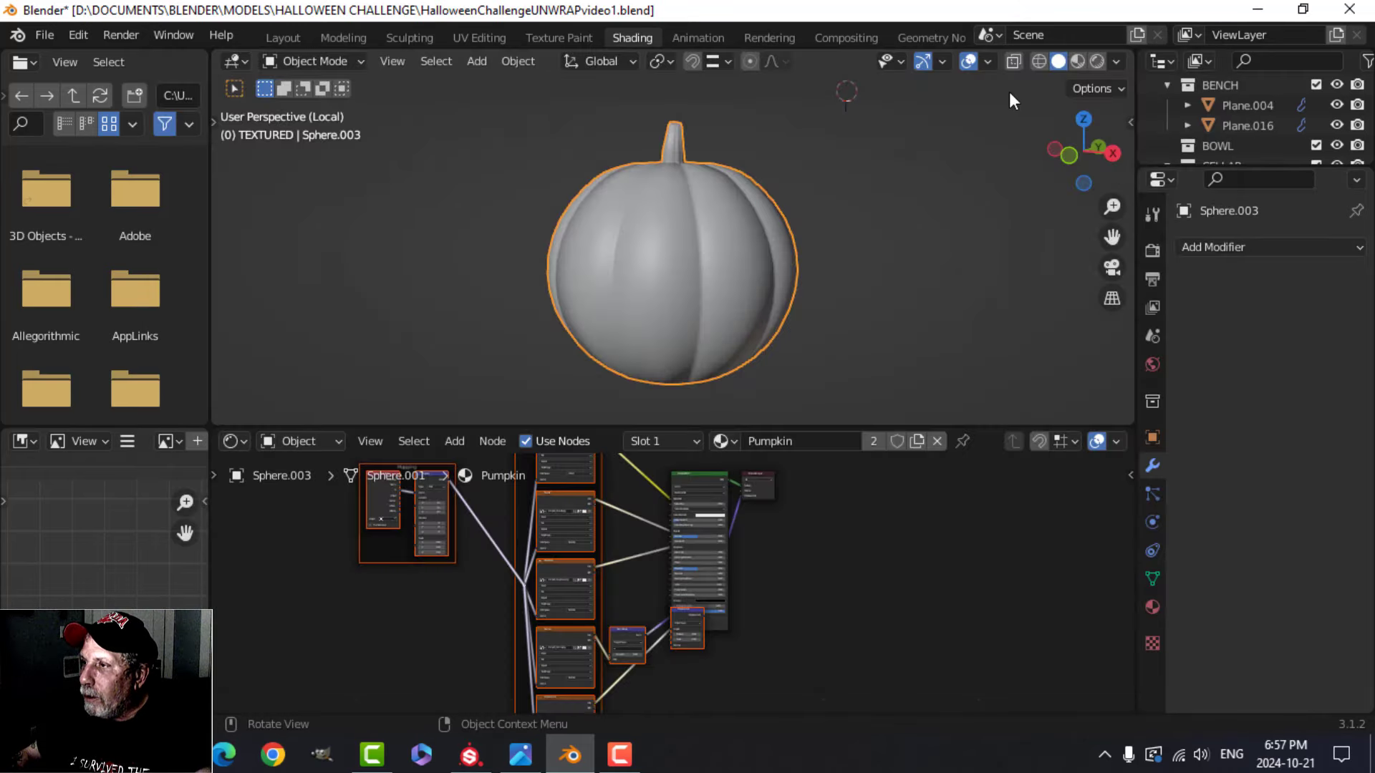
Step: Return to the Layout workspace, check the textured pumpkins around the steps and save the Blender file
click(1075, 61)
click(1039, 61)
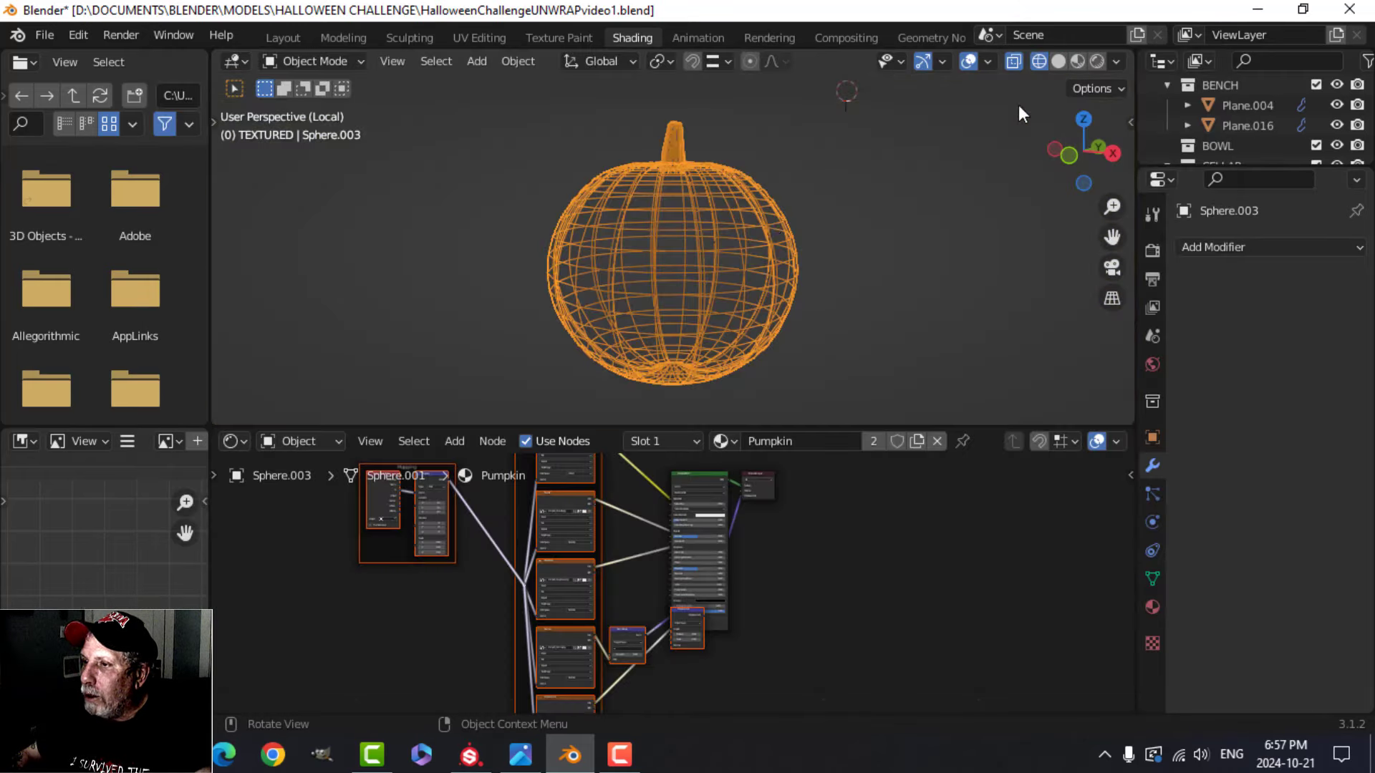
click(1057, 61)
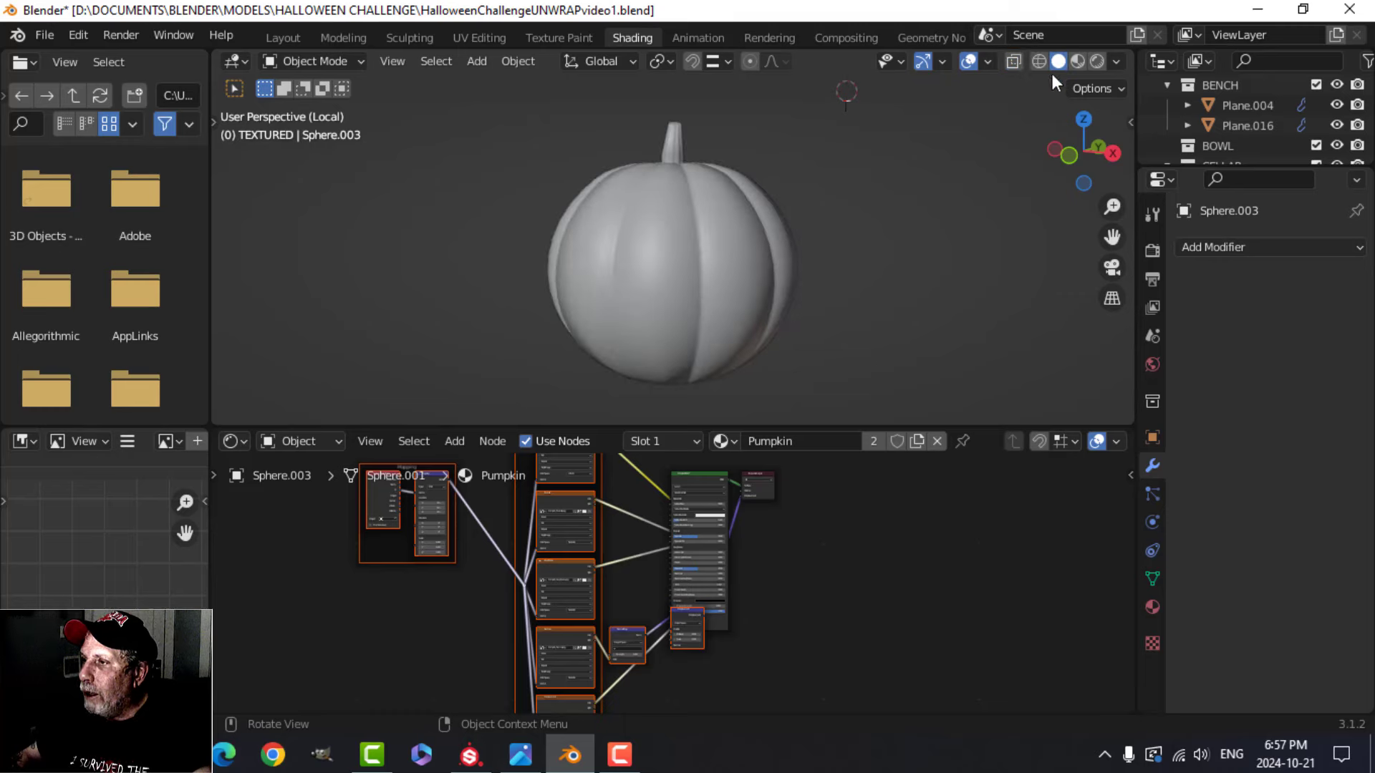
click(282, 37)
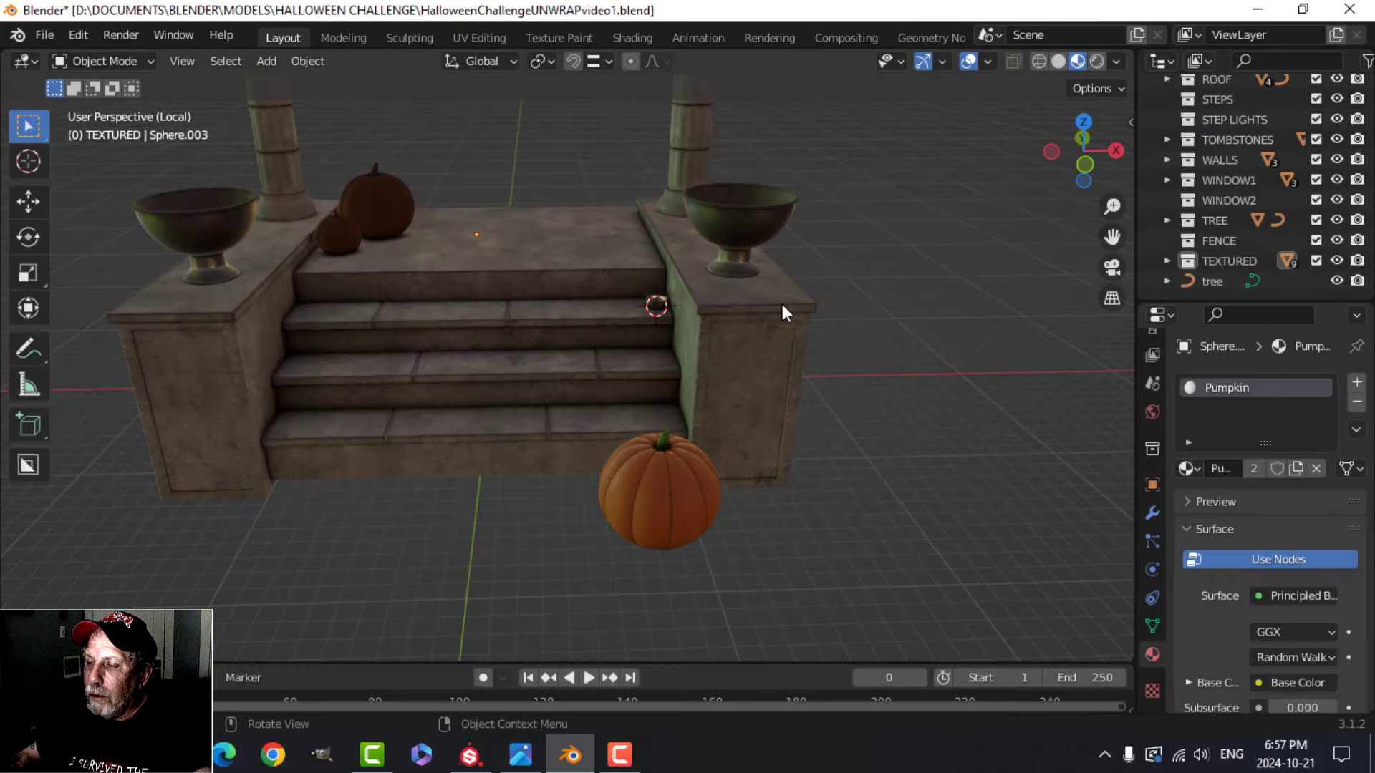
middle_drag(782, 303, 613, 324)
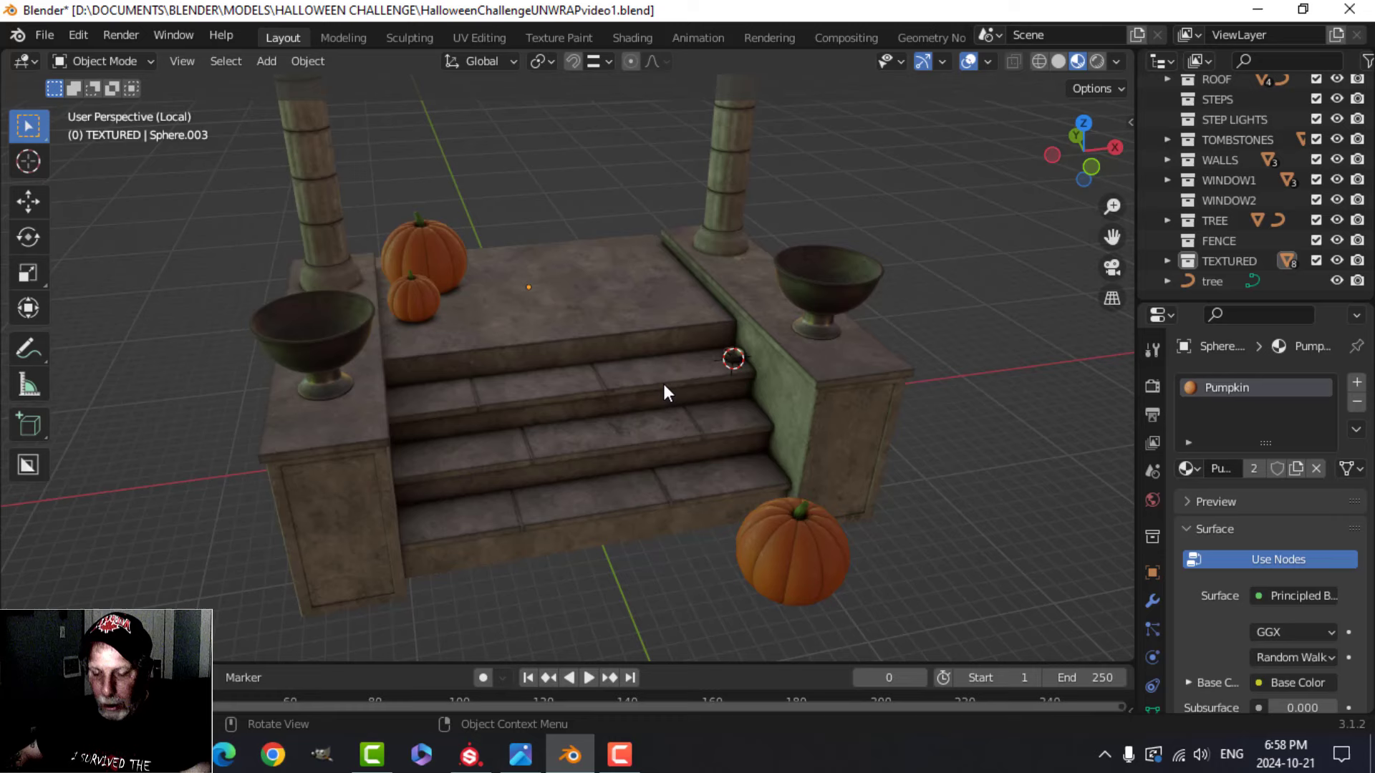
key(ctrl+s)
Step: Add a point light at the tea light beside the side wall and raise it about 0.87 m along Z
mouse_move(663, 384)
middle_down()
mouse_move(640, 380)
mouse_move(654, 408)
mouse_move(666, 363)
mouse_move(676, 374)
mouse_move(662, 394)
middle_up()
scroll(637, 387, up, 5)
scroll(667, 390, down, 3)
scroll(731, 353, up, 5)
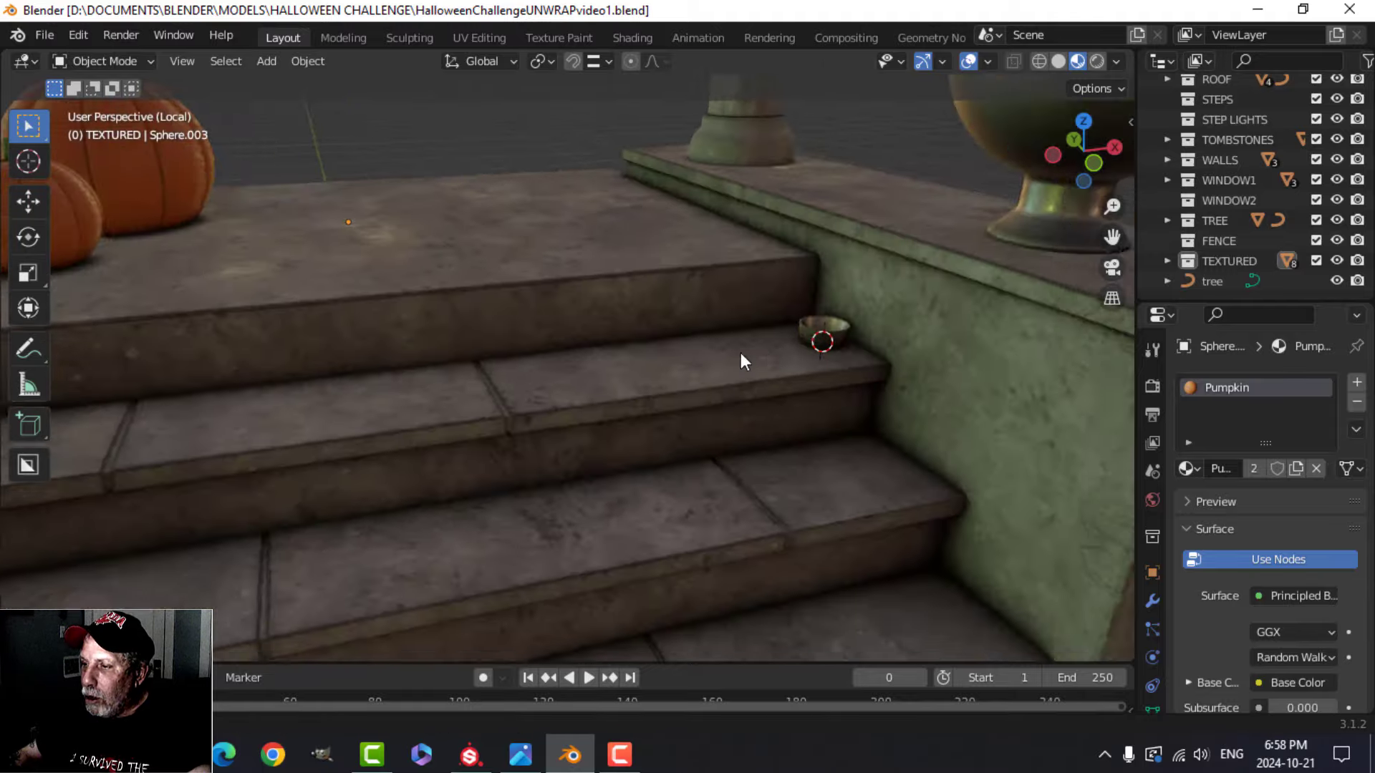
scroll(621, 350, up, 3)
shift+middle_drag(741, 352, 582, 364)
scroll(639, 396, up, 3)
click(573, 336)
scroll(614, 358, down, 8)
key(Tab)
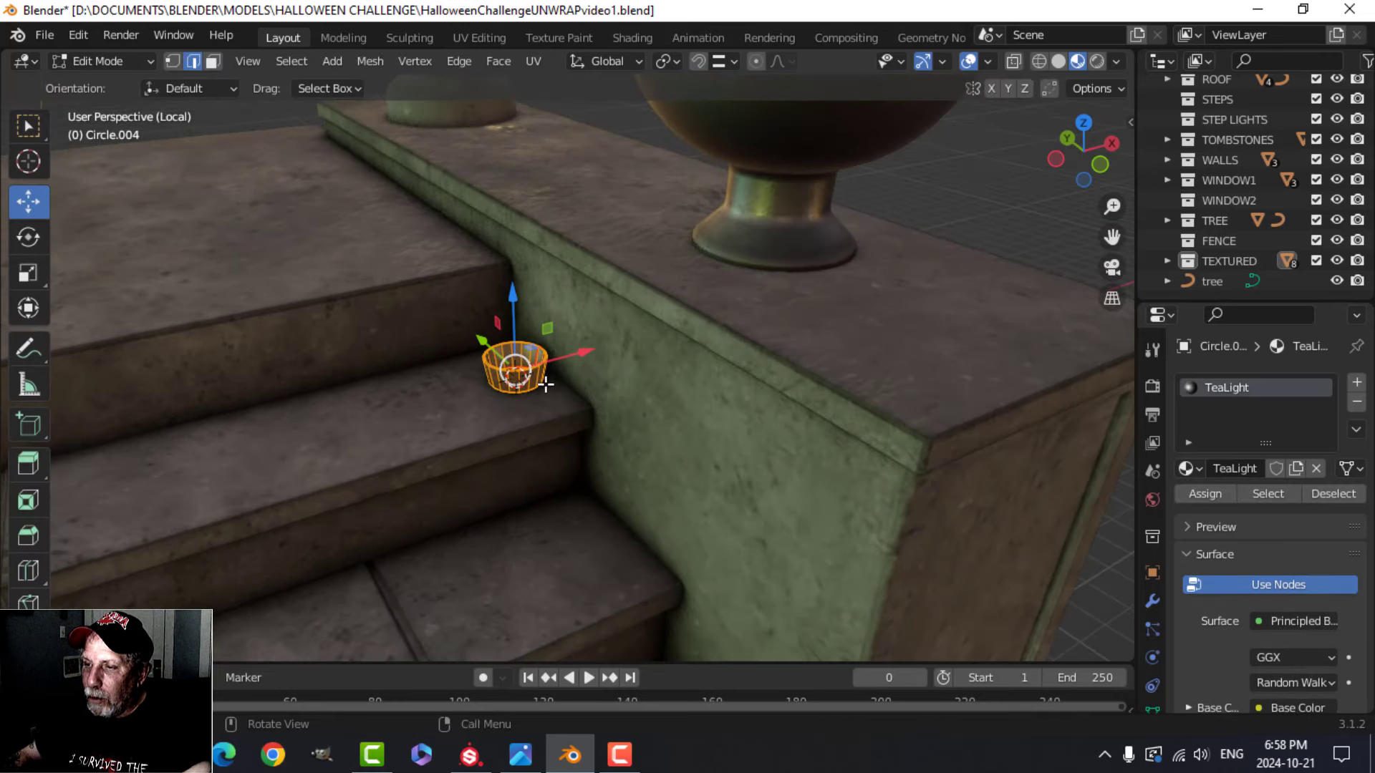
key(Tab)
key(shift+a)
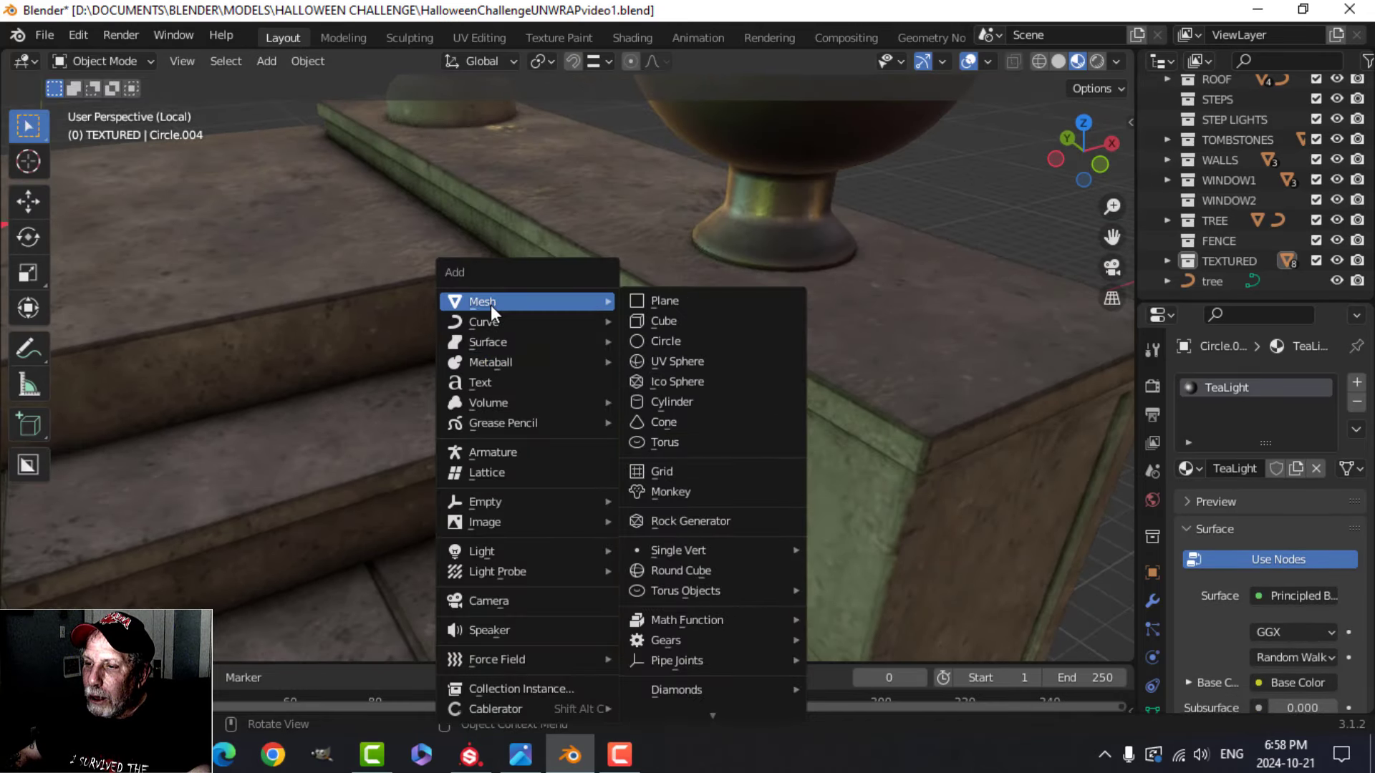
mouse_move(488, 551)
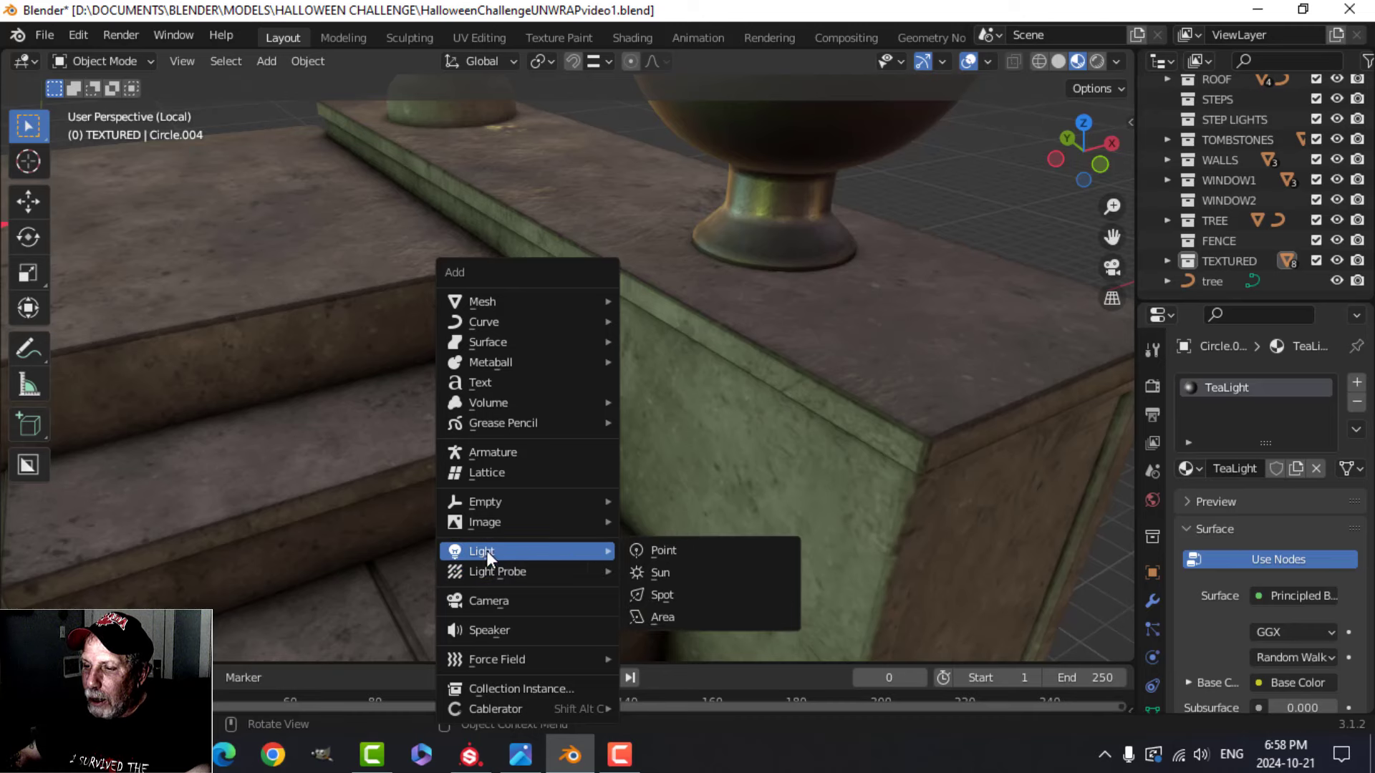
click(655, 552)
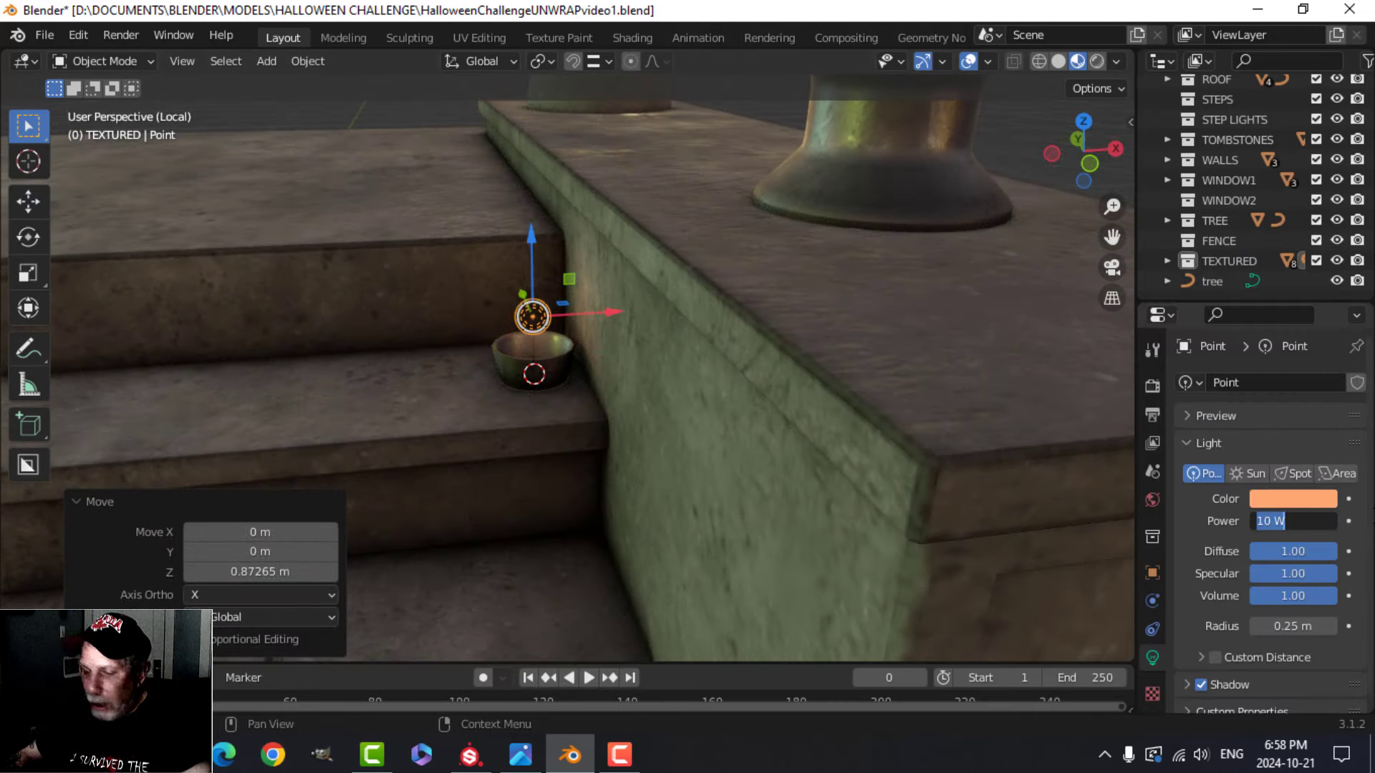
Step: Set the point light's power to 65 W and shift its color to a deeper orange
key(Return)
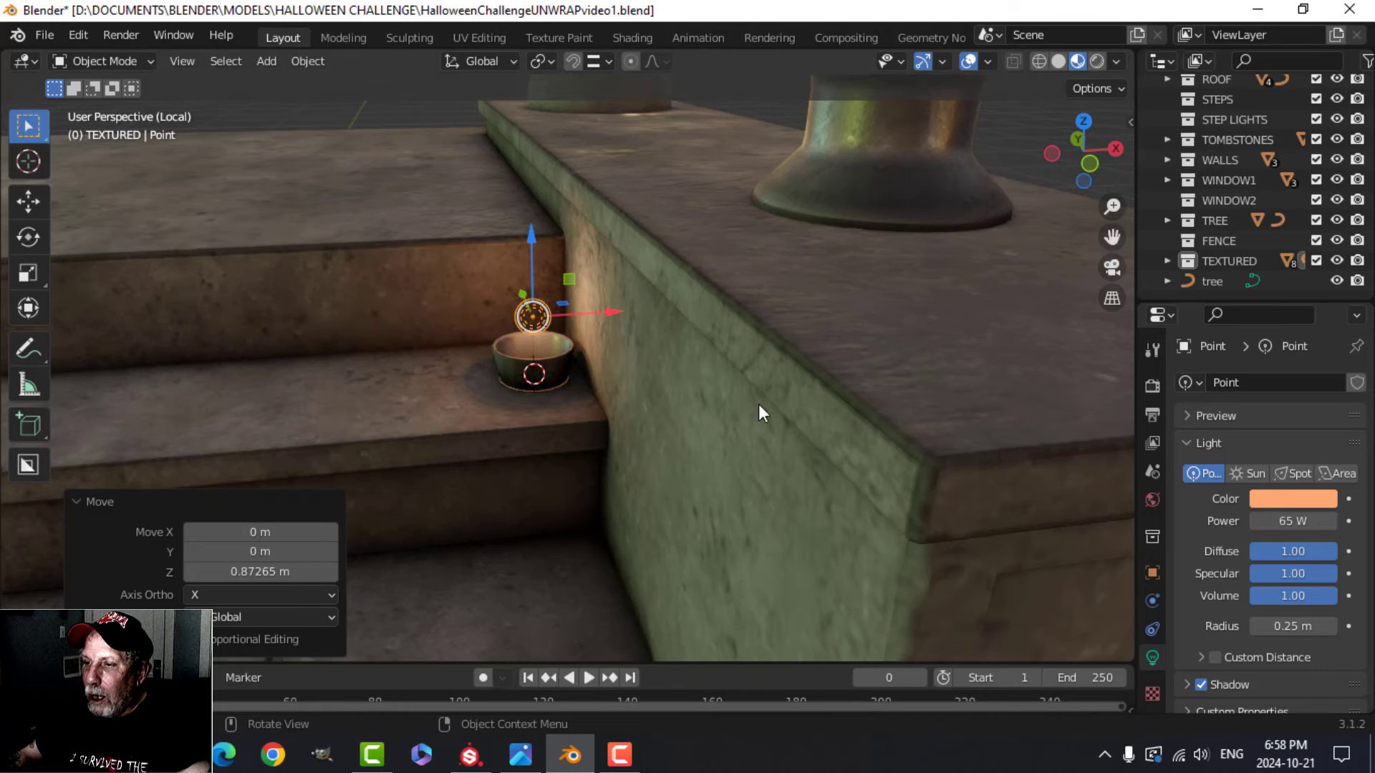
scroll(759, 404, up, 2)
click(1281, 500)
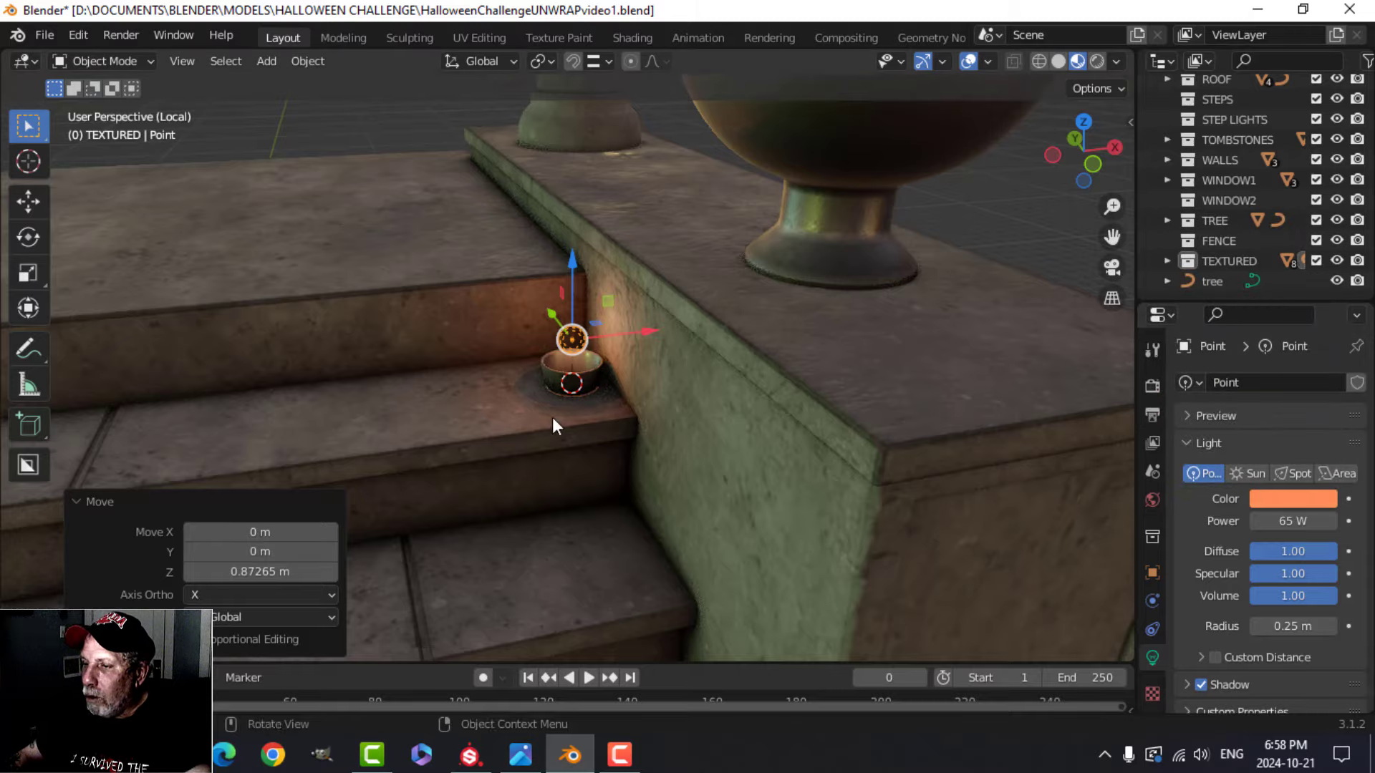
Step: Examine the point light's glow on the step, side wall and tea light from several angles
middle_drag(552, 417, 604, 448)
scroll(605, 448, up, 4)
key(alt+a)
middle_drag(759, 494, 678, 457)
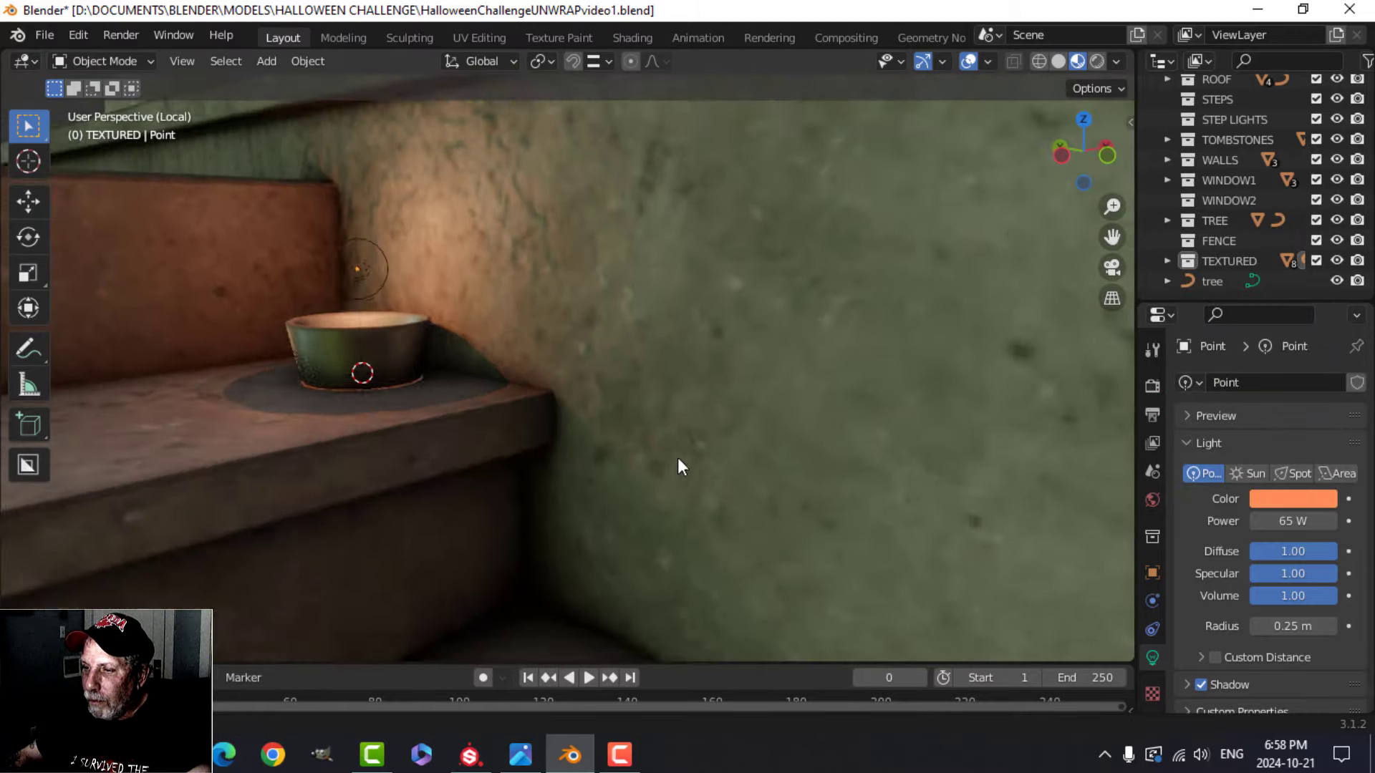
scroll(678, 458, down, 3)
middle_drag(492, 467, 580, 482)
scroll(503, 480, down, 3)
scroll(578, 479, up, 3)
Step: Select the point light together with the tea light, switch to solid shading and exit local view
click(557, 315)
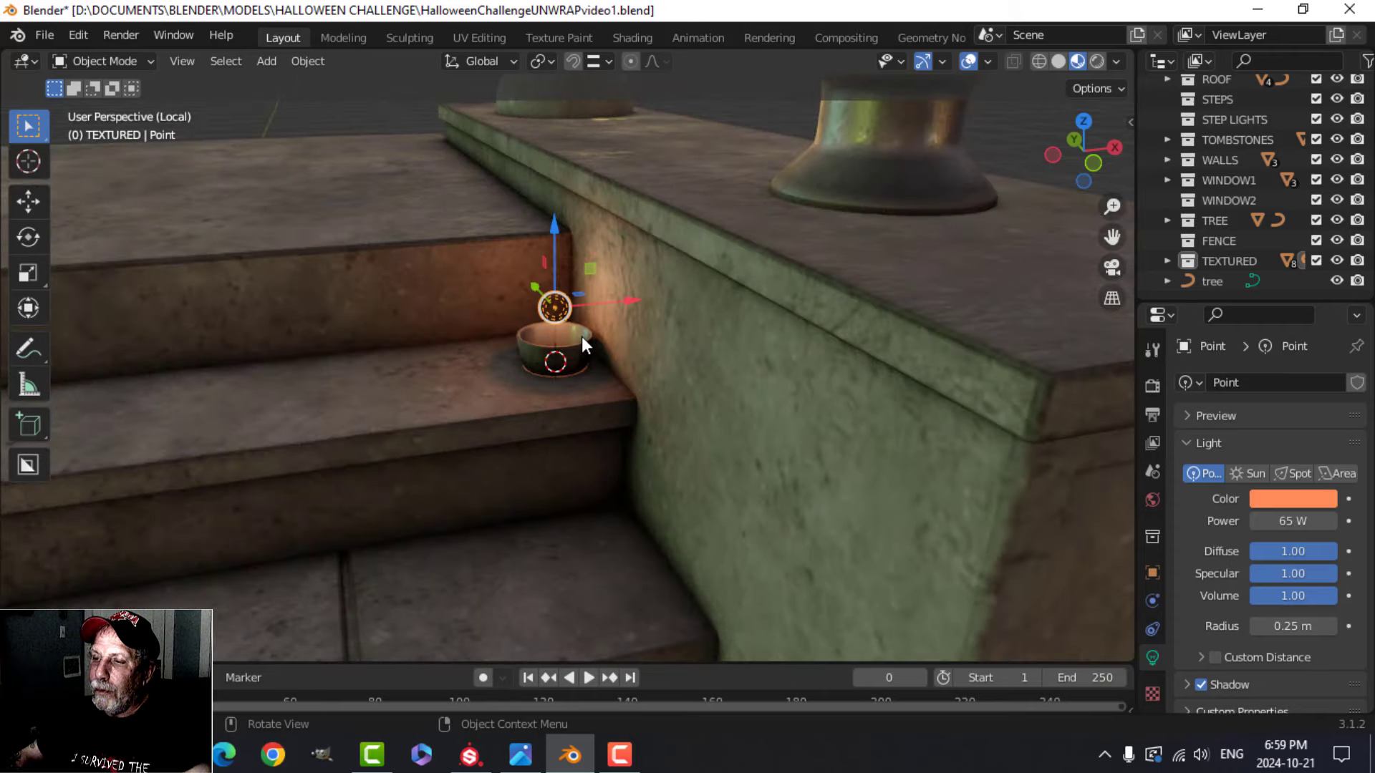
shift+click(573, 338)
scroll(565, 366, down, 4)
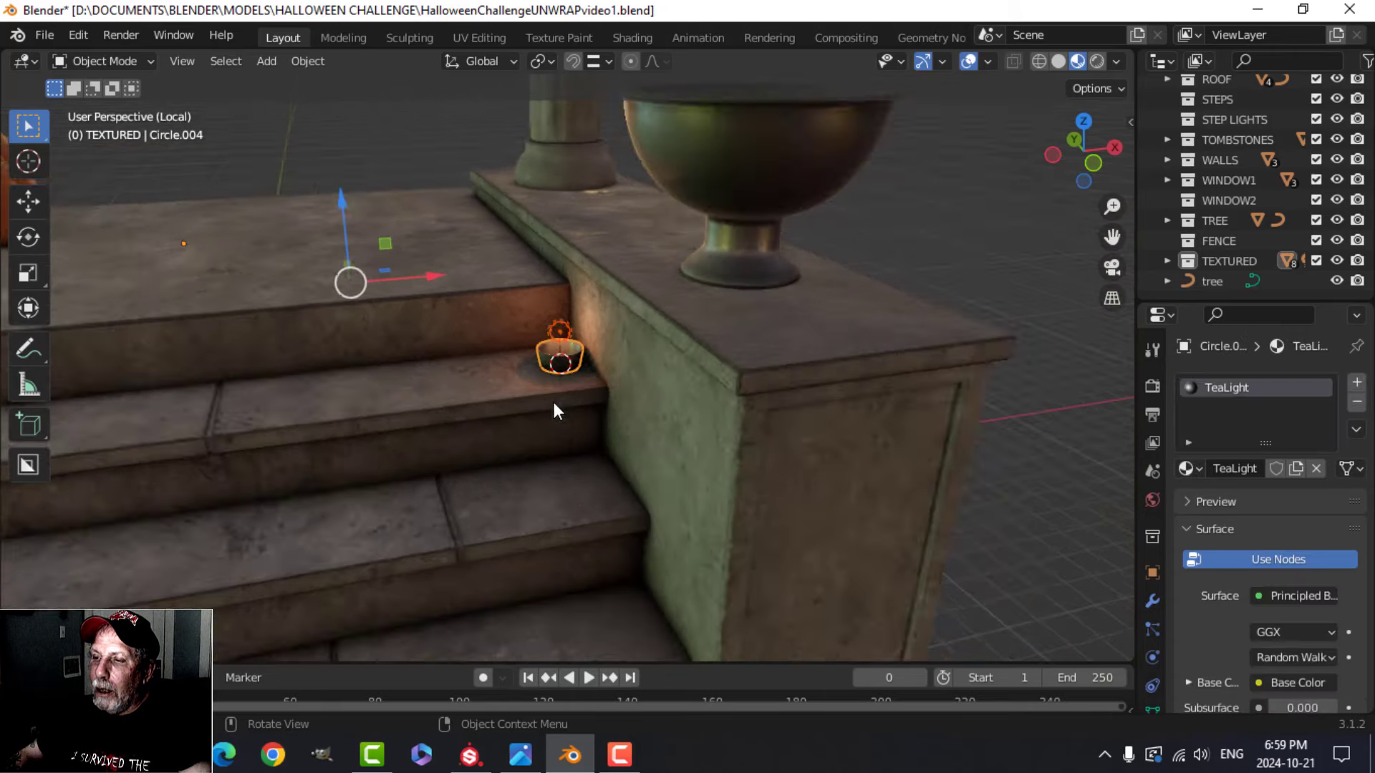
middle_drag(552, 398, 646, 446)
key(m)
key(Escape)
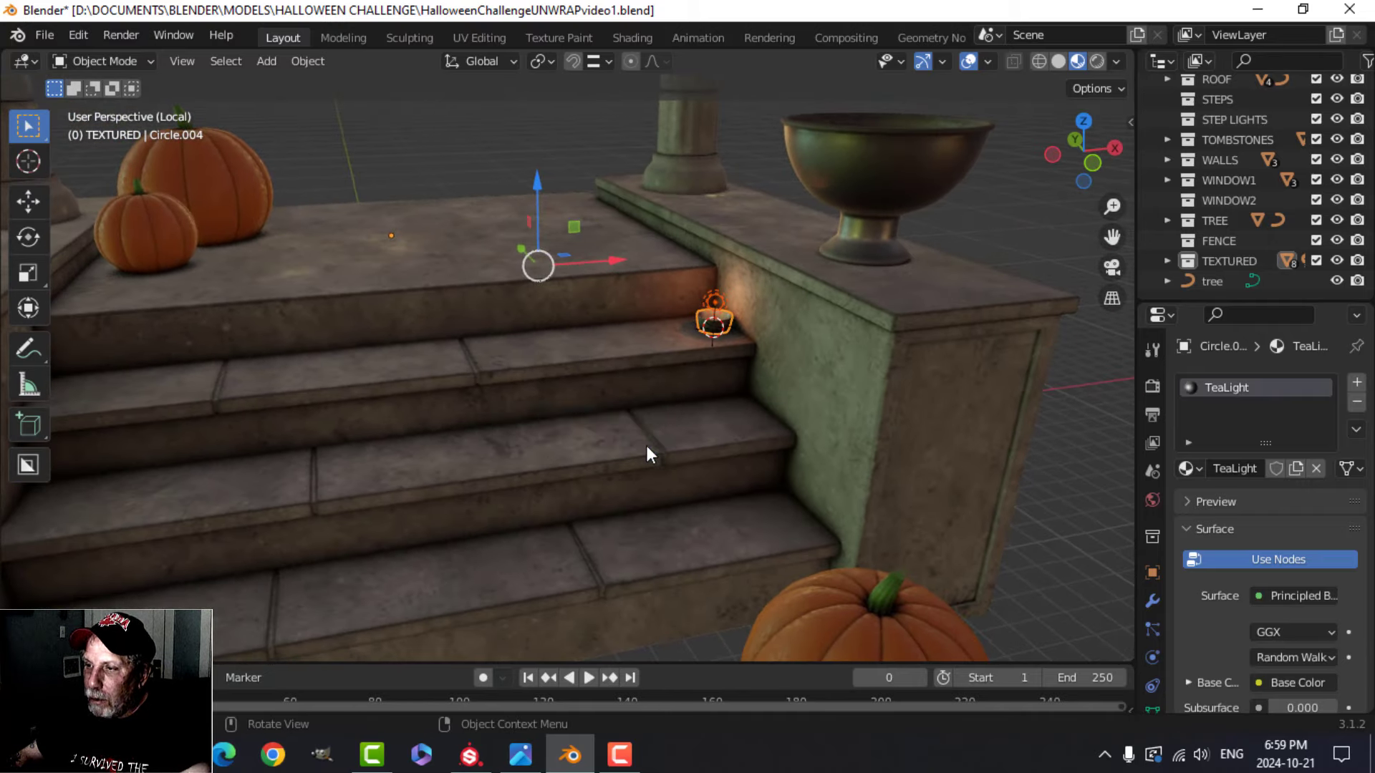
click(1057, 61)
key(KP_Divide)
scroll(671, 433, down, 9)
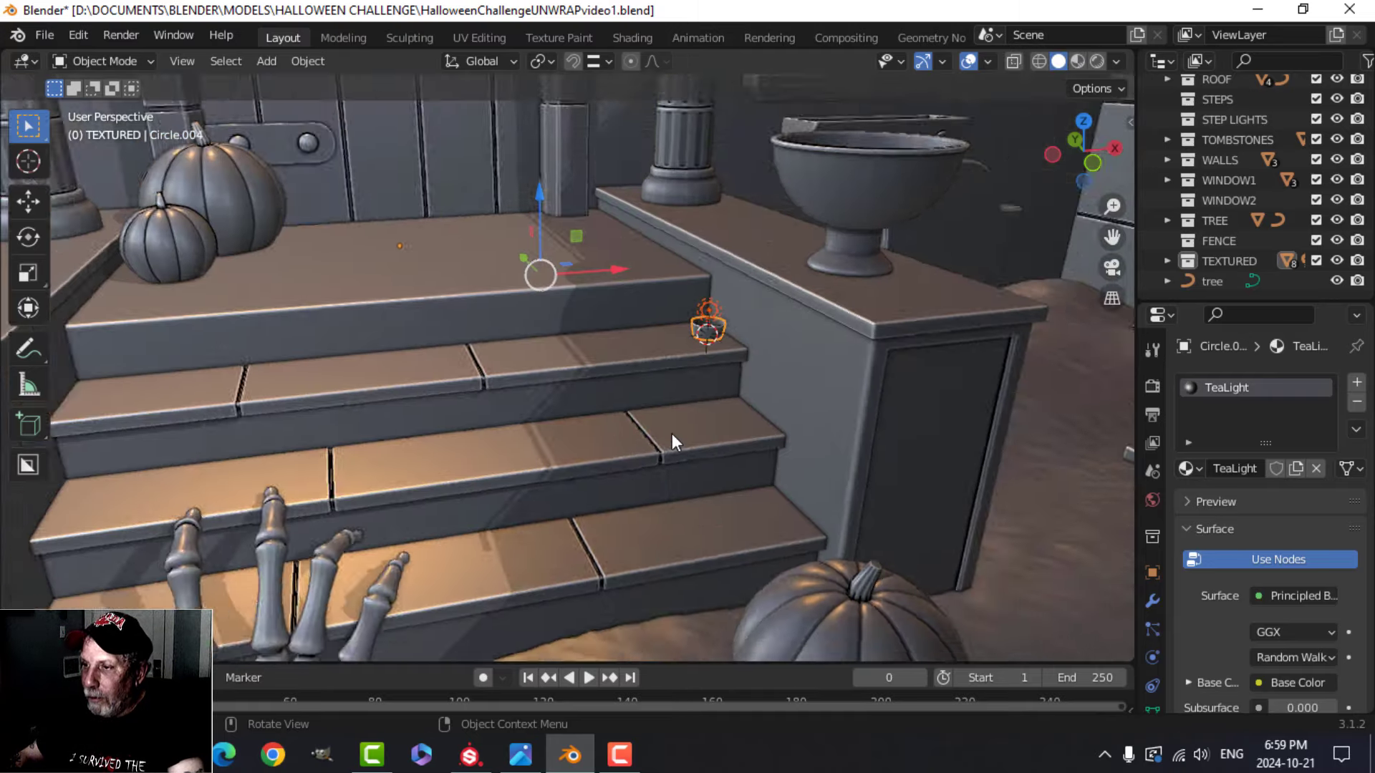
Step: Move the selected point light and tea light into a new collection named TEA LIGHTS
scroll(638, 472, up, 6)
middle_drag(628, 484, 608, 463)
scroll(608, 462, up, 5)
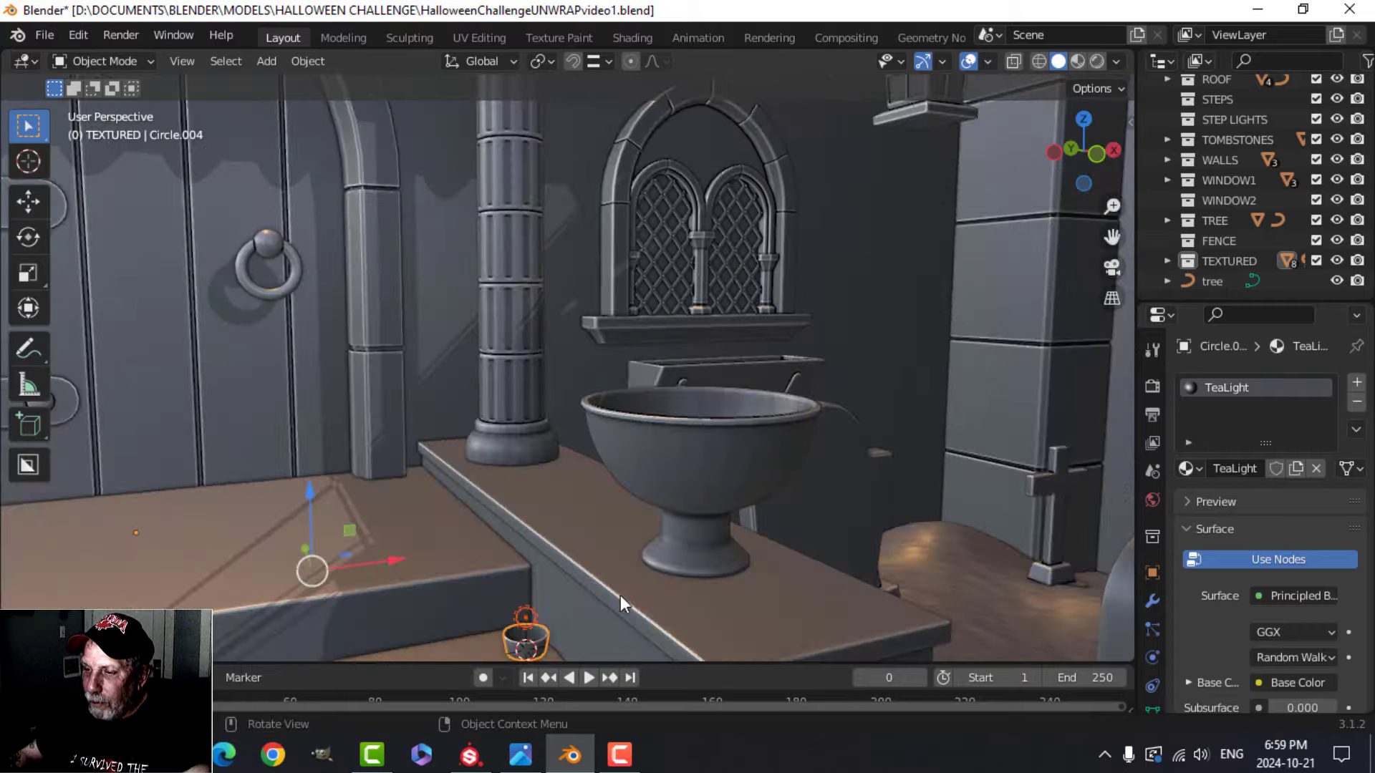
shift+middle_drag(620, 596, 616, 459)
key(m)
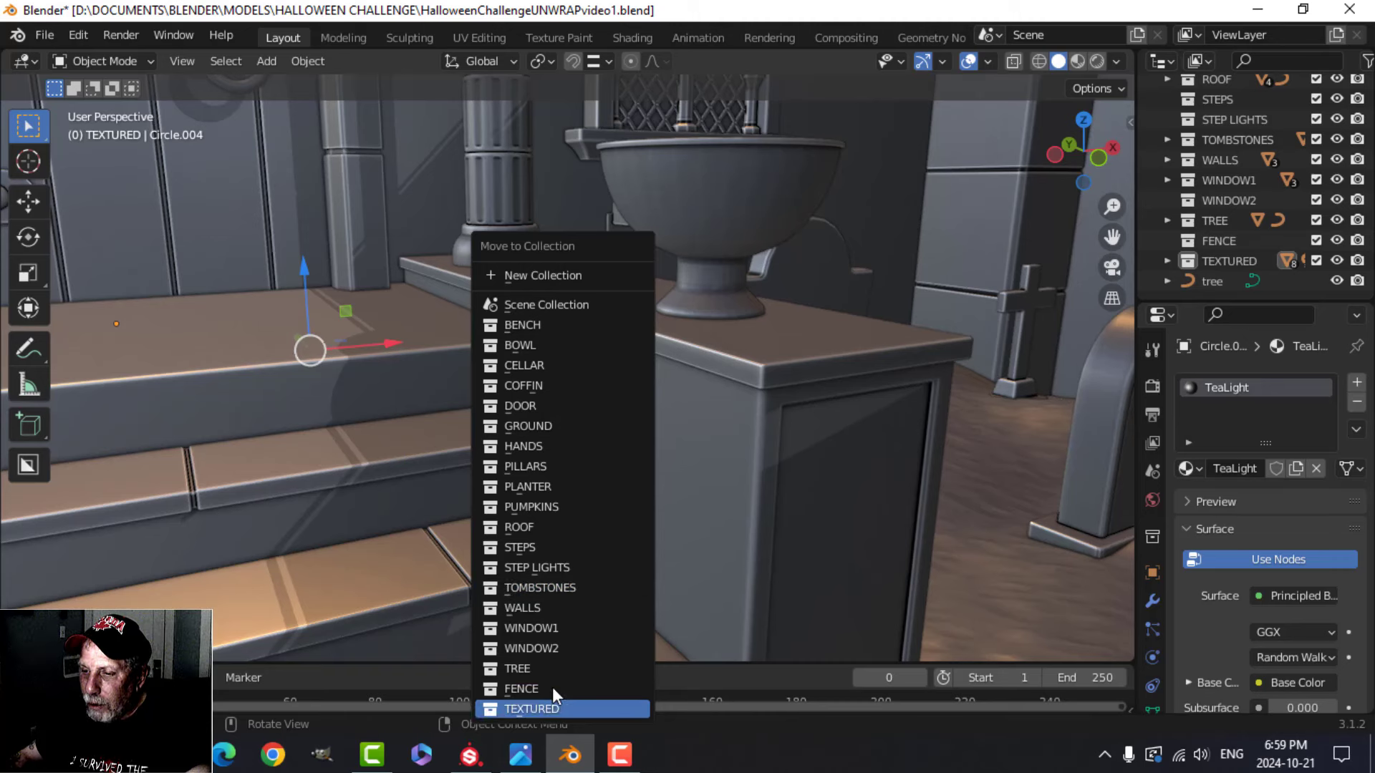
click(545, 277)
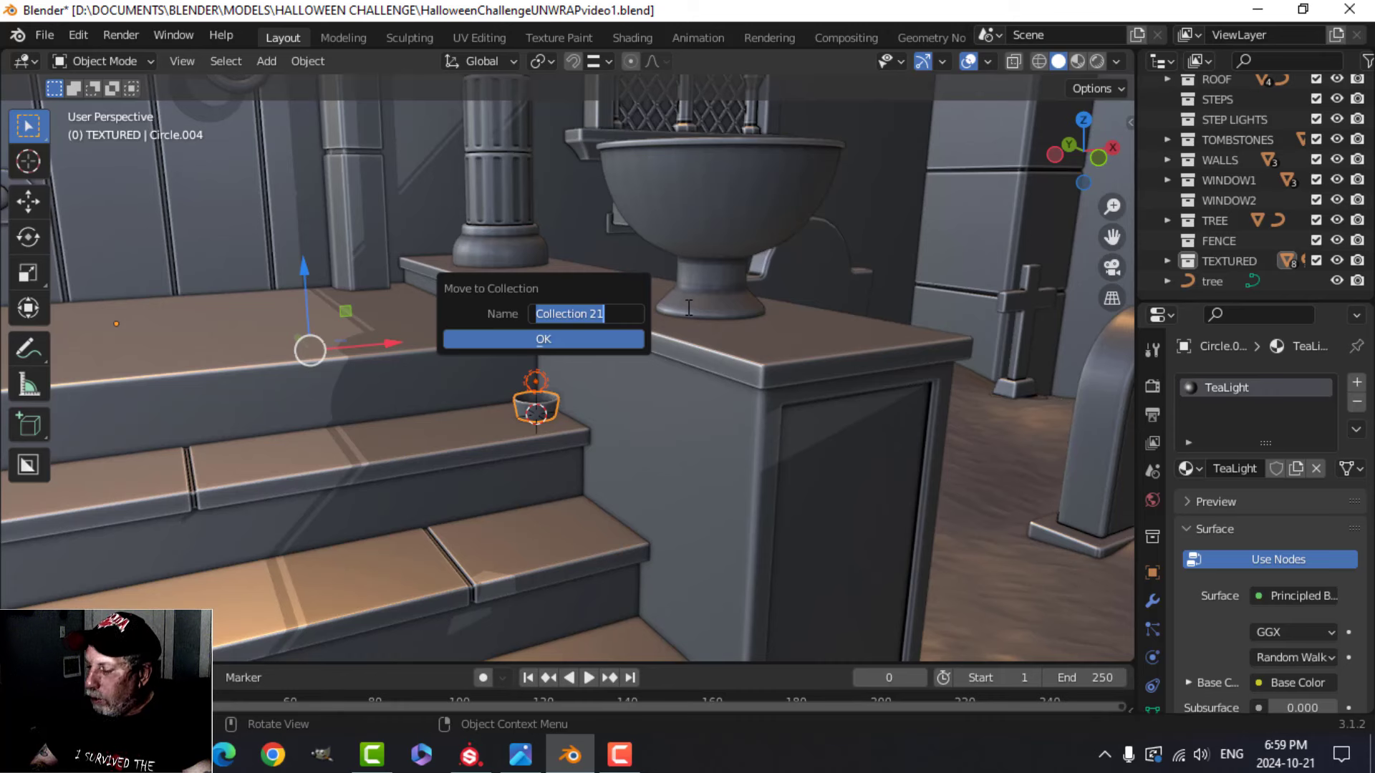
key(Caps_Lock)
text(TEA LIGHTS)
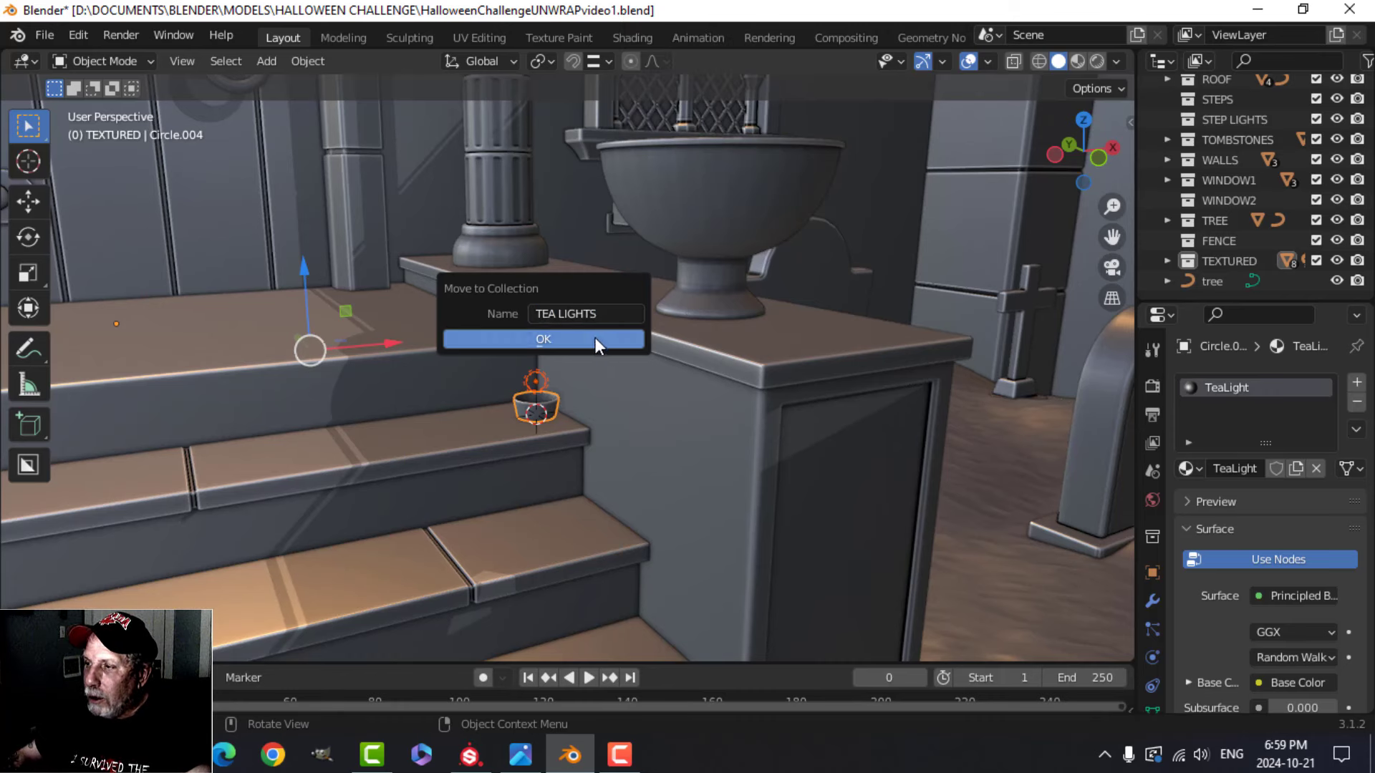
click(595, 340)
scroll(1205, 278, down, 3)
click(1164, 227)
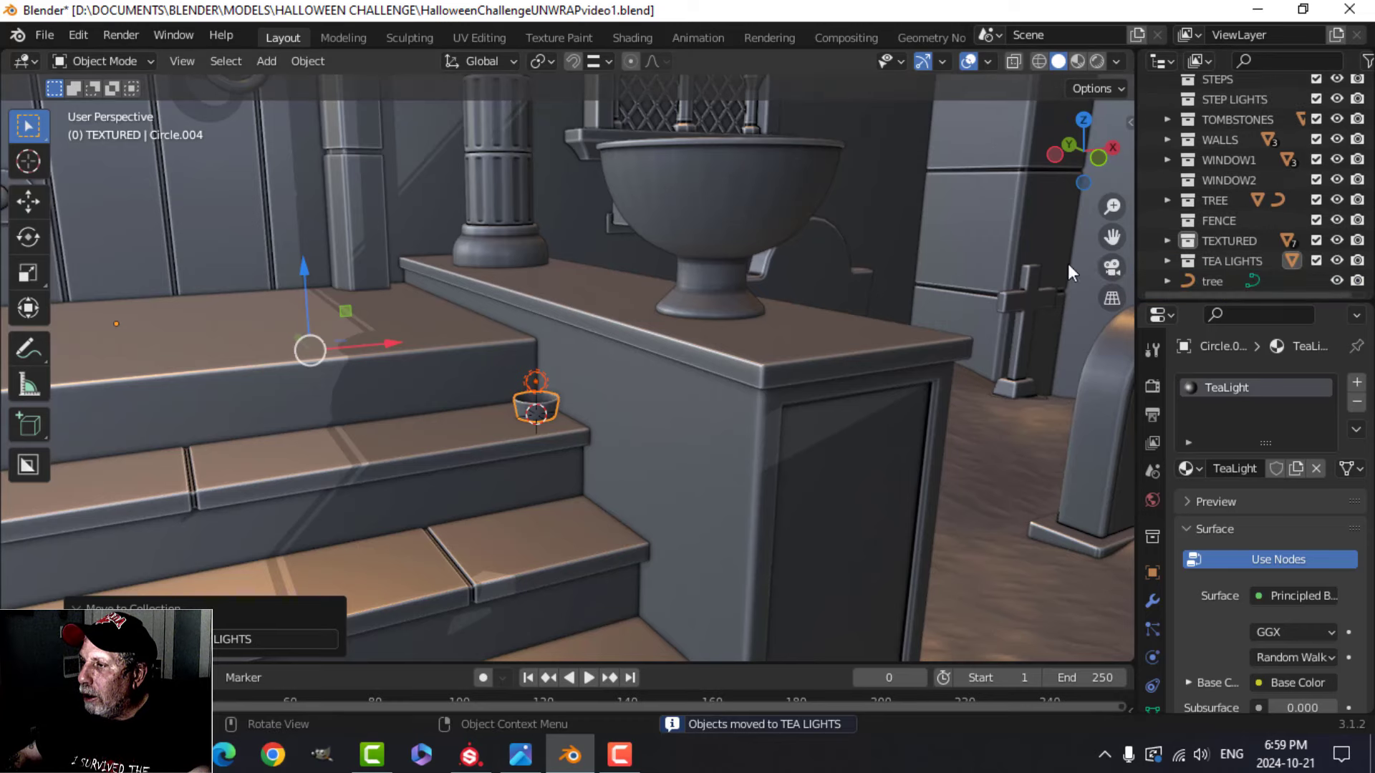
Step: Add a collection instance of TEA LIGHTS at the 3D cursor
scroll(591, 390, up, 8)
key(alt+a)
scroll(459, 450, down, 7)
shift+middle_drag(455, 449, 494, 373)
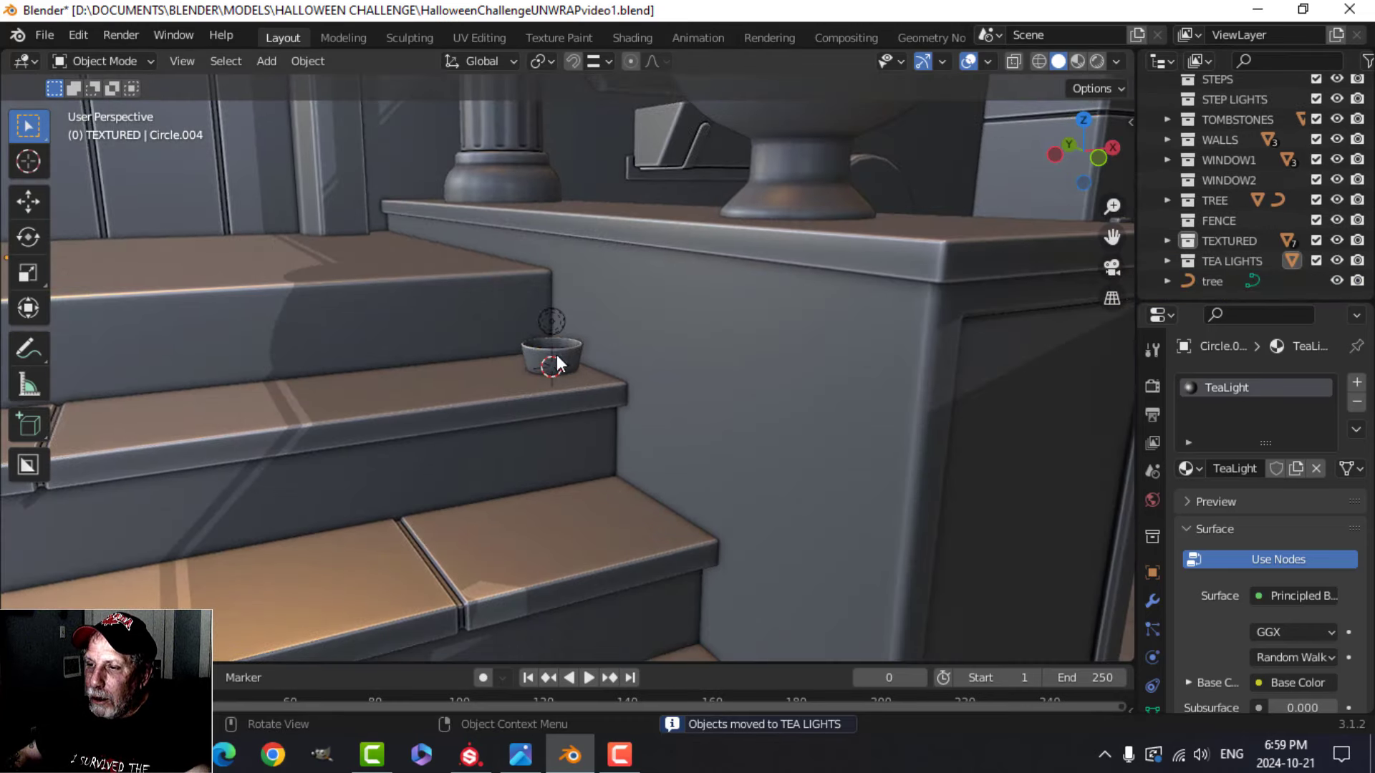
mouse_move(574, 397)
middle_down()
mouse_move(558, 404)
mouse_move(562, 391)
middle_up()
key(shift+a)
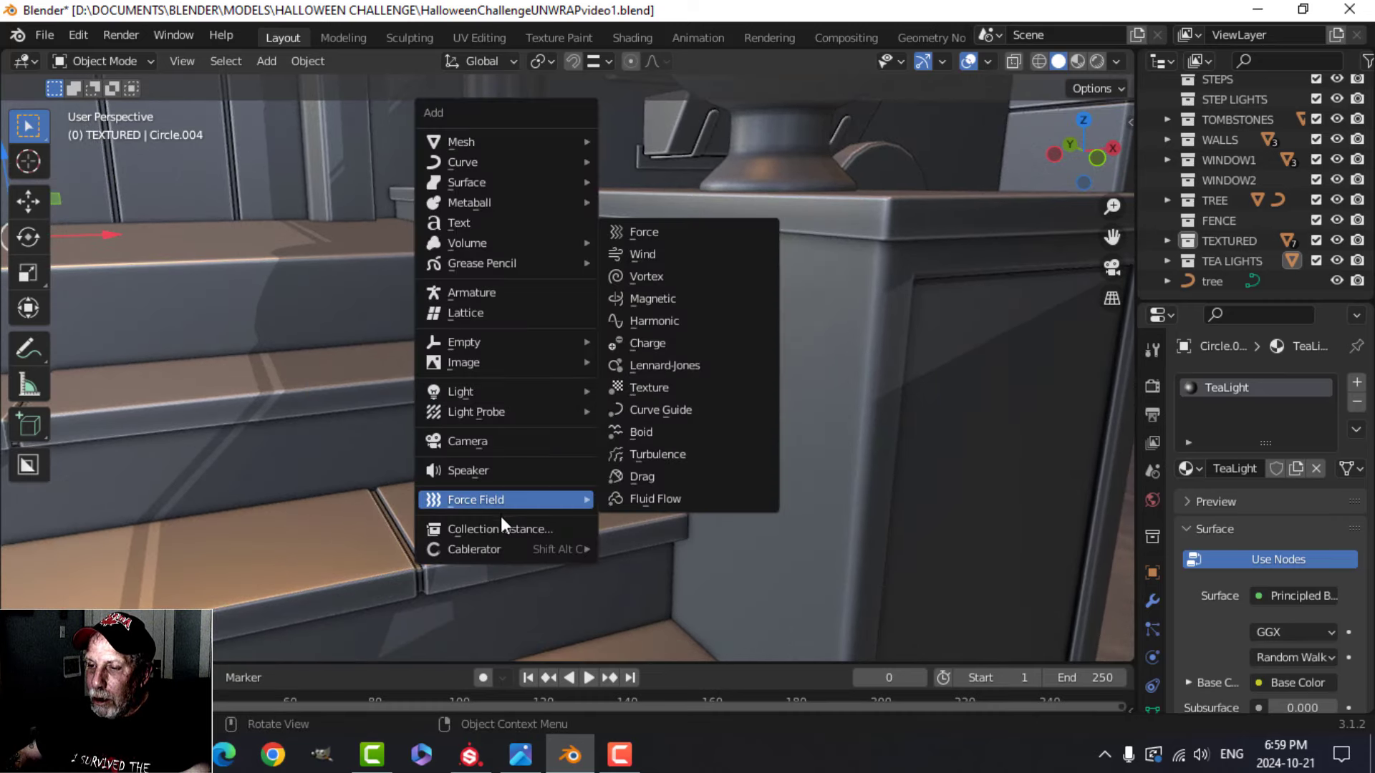
key(Escape)
key(shift+a)
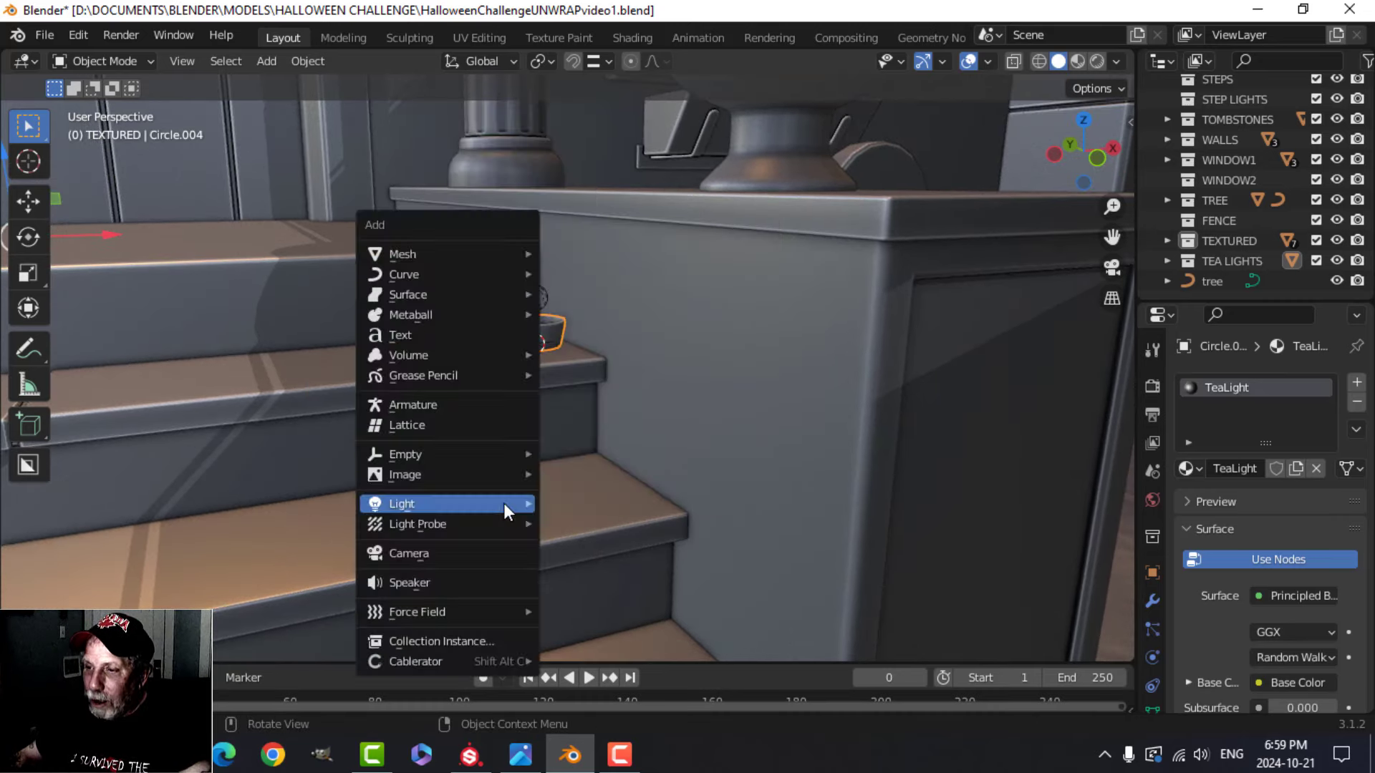
click(474, 639)
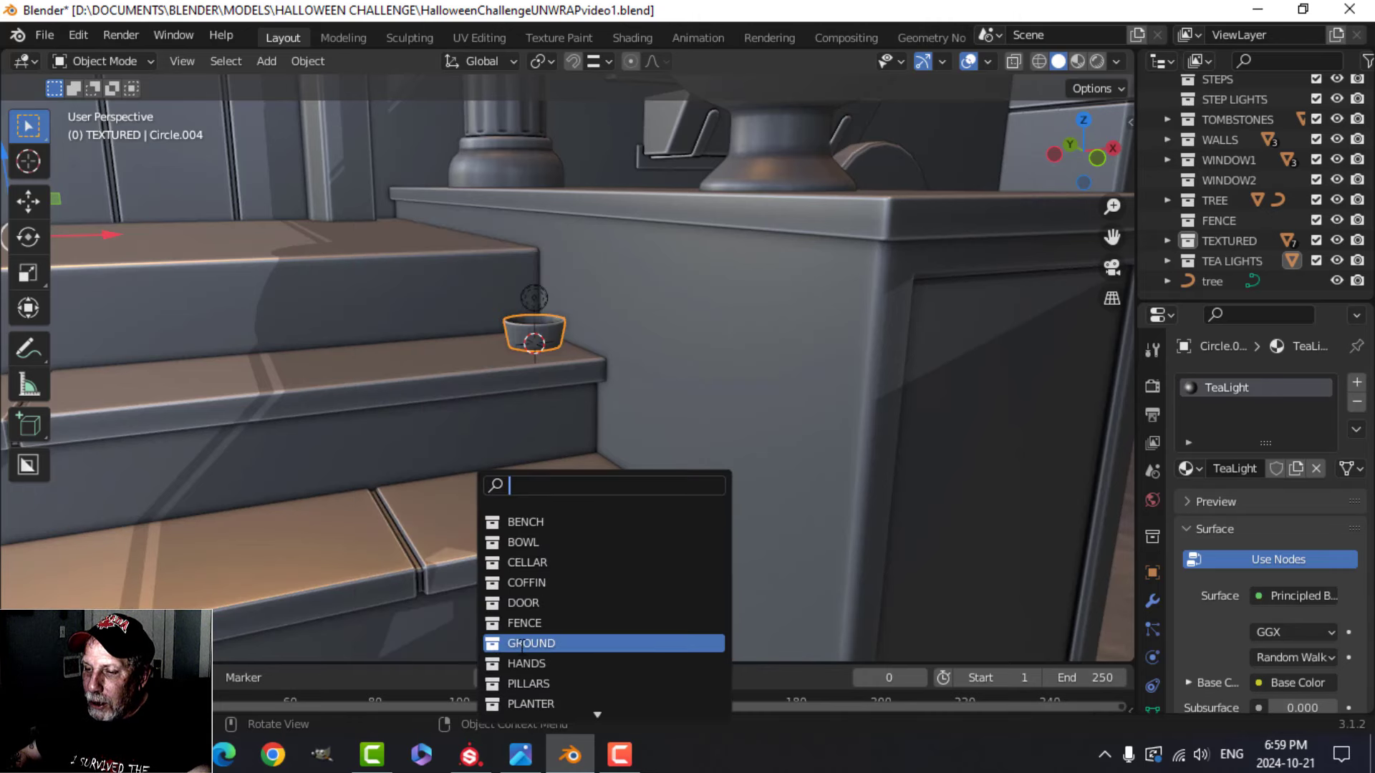
scroll(607, 648, down, 10)
scroll(607, 648, up, 1)
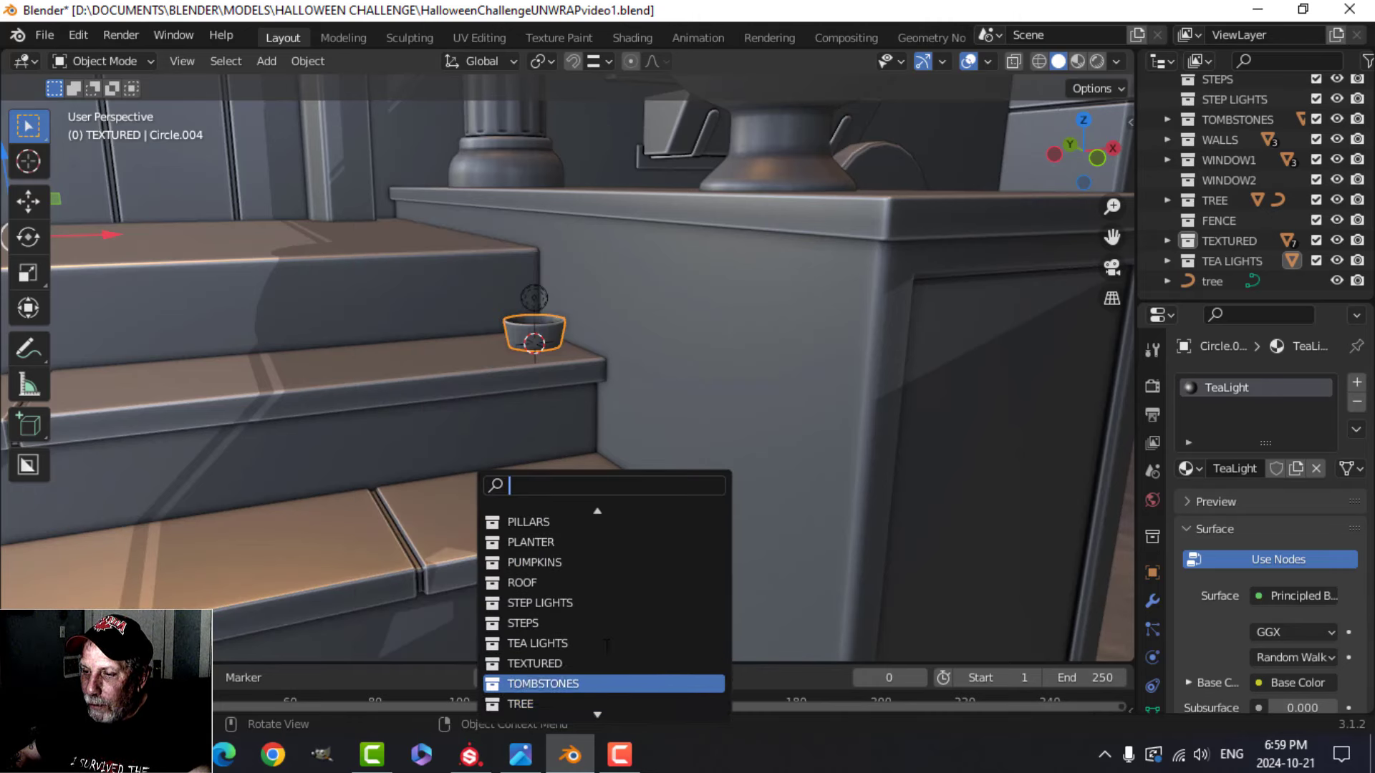
scroll(607, 647, up, 2)
click(573, 642)
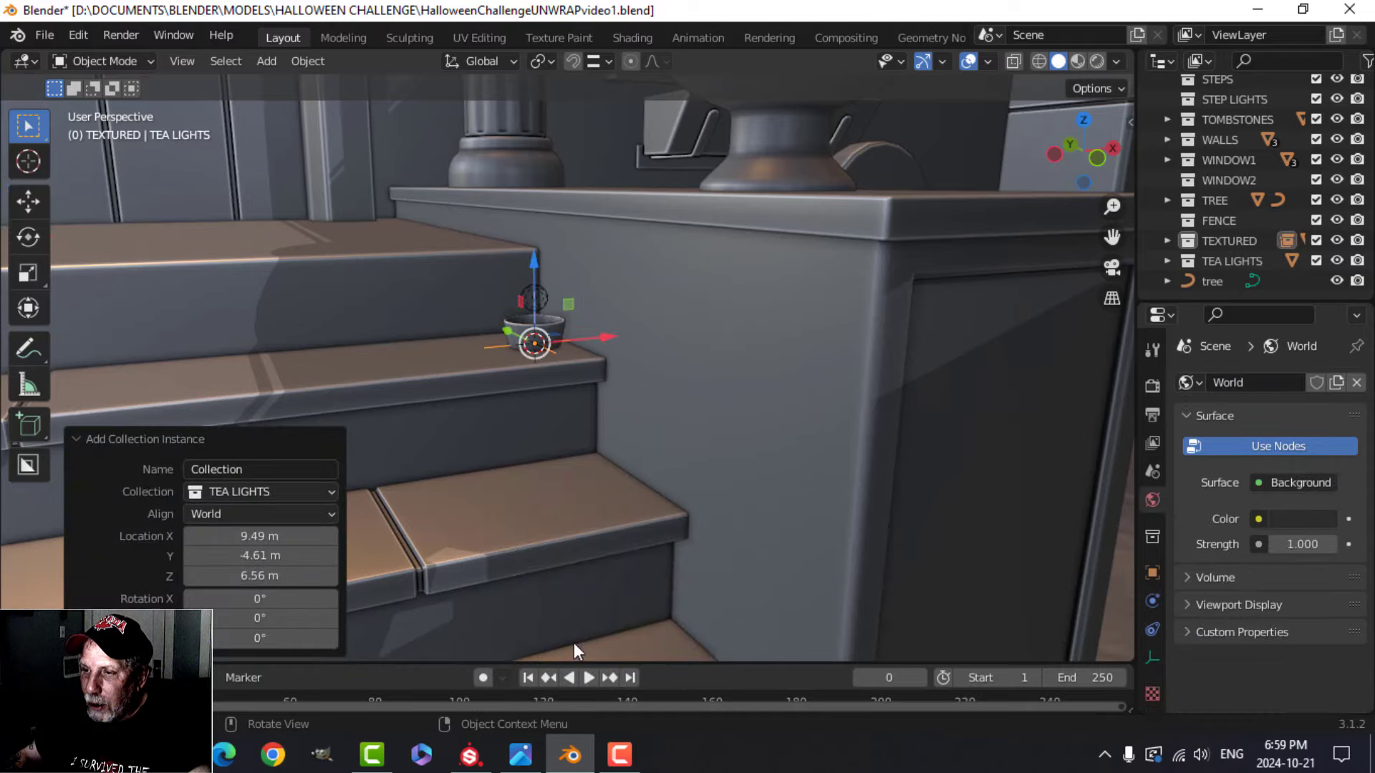
Step: Move the TEA LIGHTS instance about -3.71 m along the Y axis
scroll(566, 460, up, 3)
scroll(566, 460, down, 3)
key(g)
key(y)
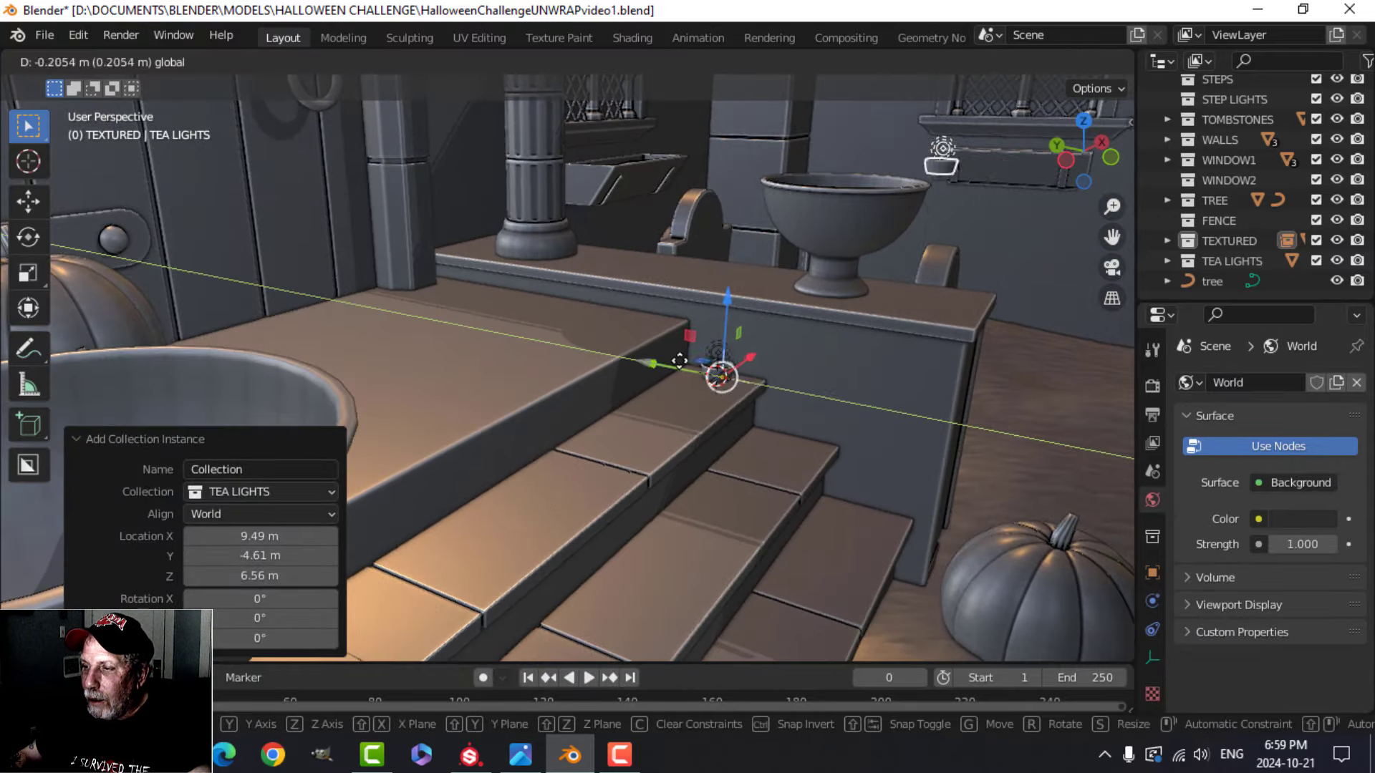
drag(749, 377, 749, 378)
scroll(875, 375, down, 4)
middle_drag(876, 374, 808, 381)
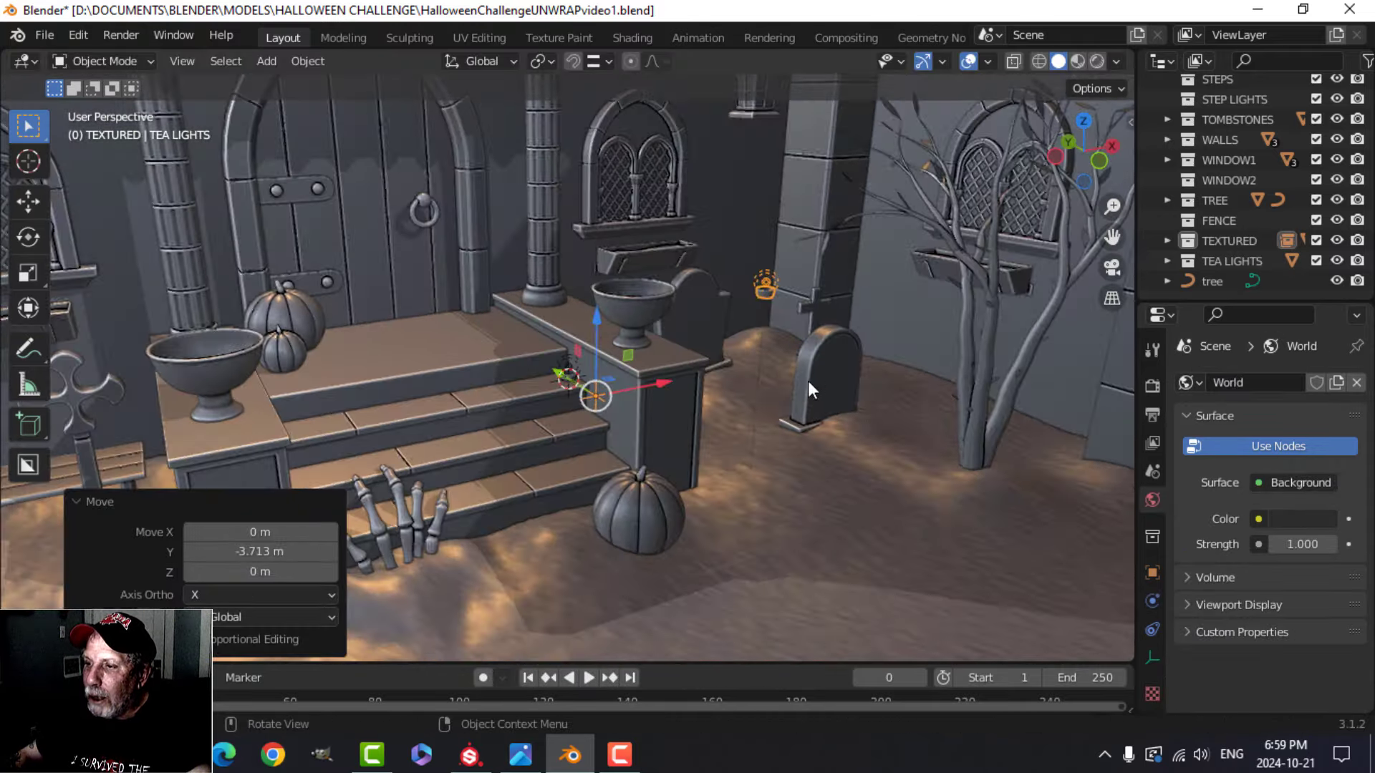
Step: Set the TEA LIGHTS instance's origin to the 3D cursor and move its geometry to that origin
scroll(793, 375, up, 3)
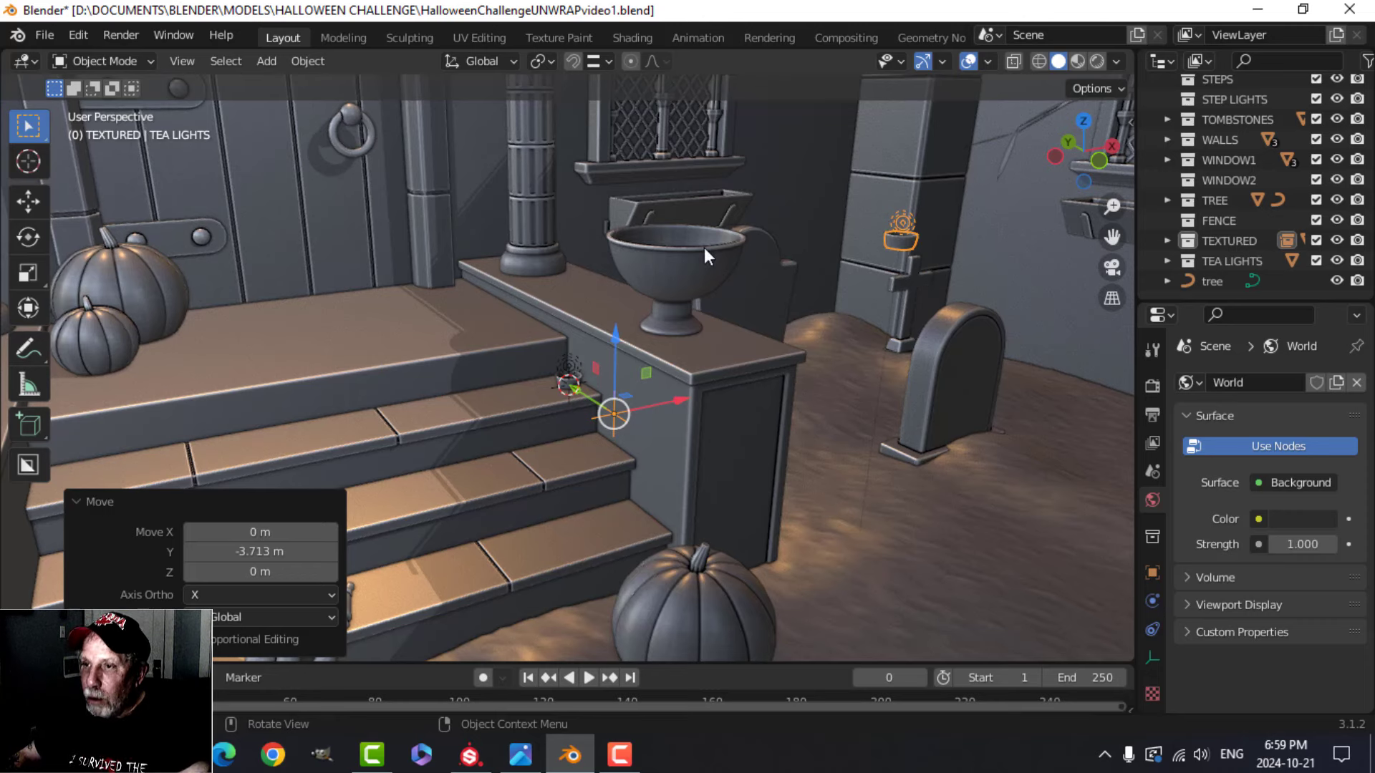
click(301, 63)
mouse_move(335, 107)
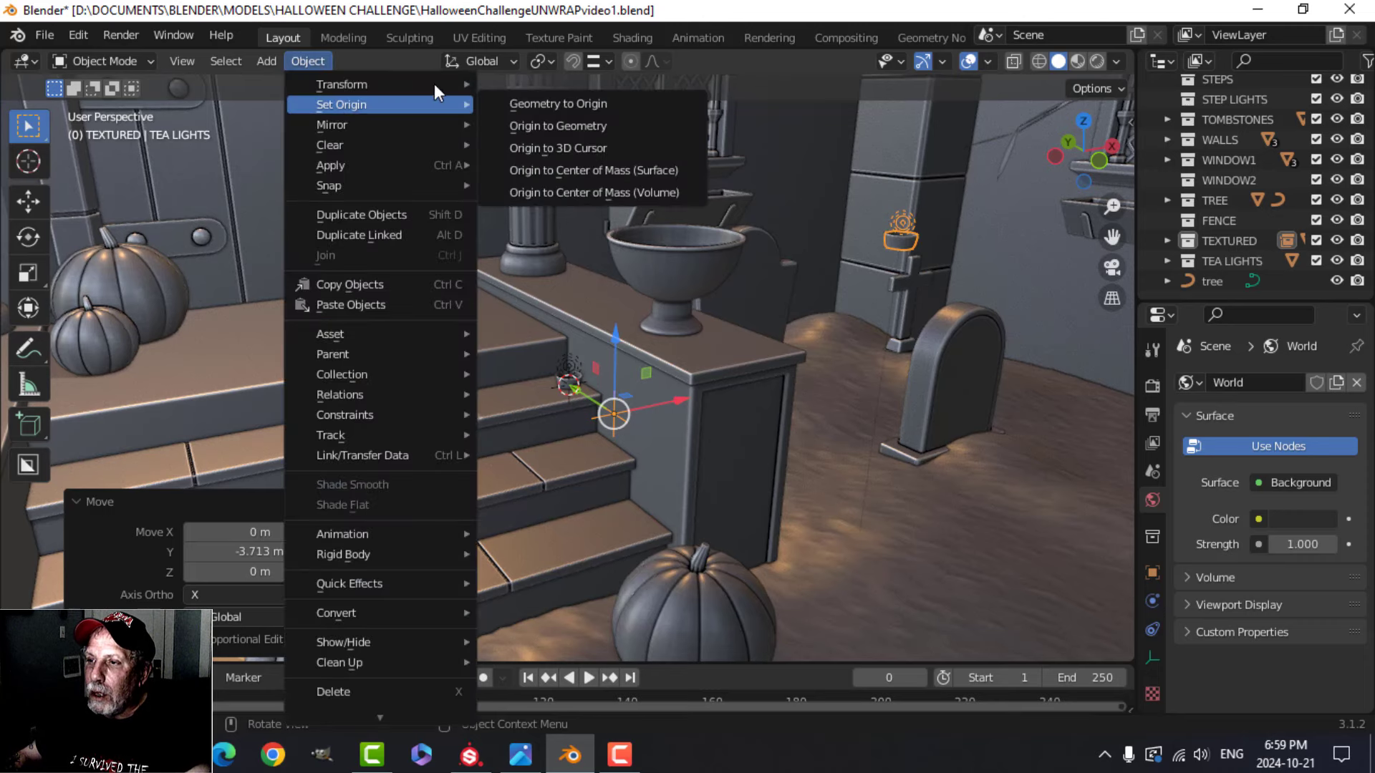
click(540, 146)
click(309, 62)
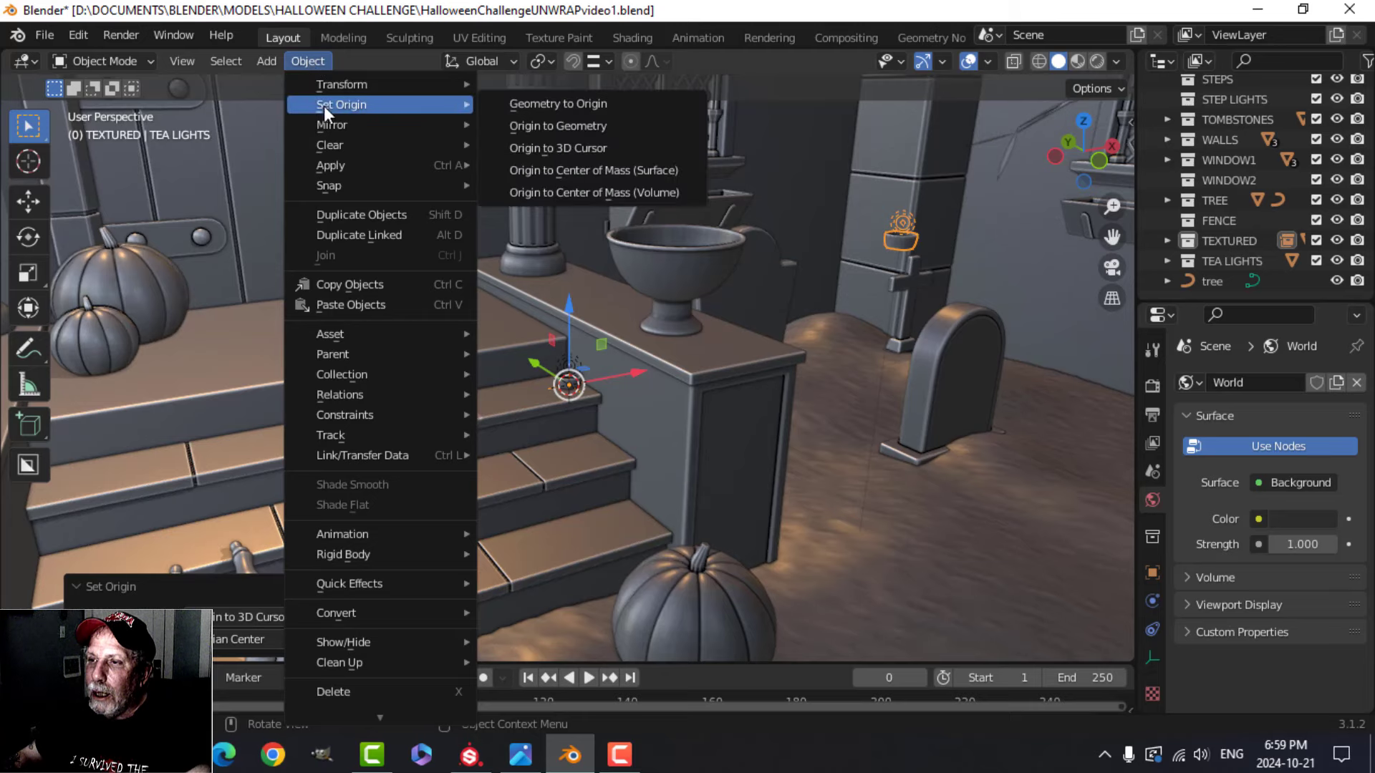
click(507, 104)
Step: Move the TEA LIGHTS instance about -2.73 m along Y and -1.76 m along Z toward the next step down
scroll(593, 197, up, 4)
mouse_move(566, 204)
shift+middle_down()
mouse_move(485, 187)
mouse_move(544, 217)
shift+middle_up()
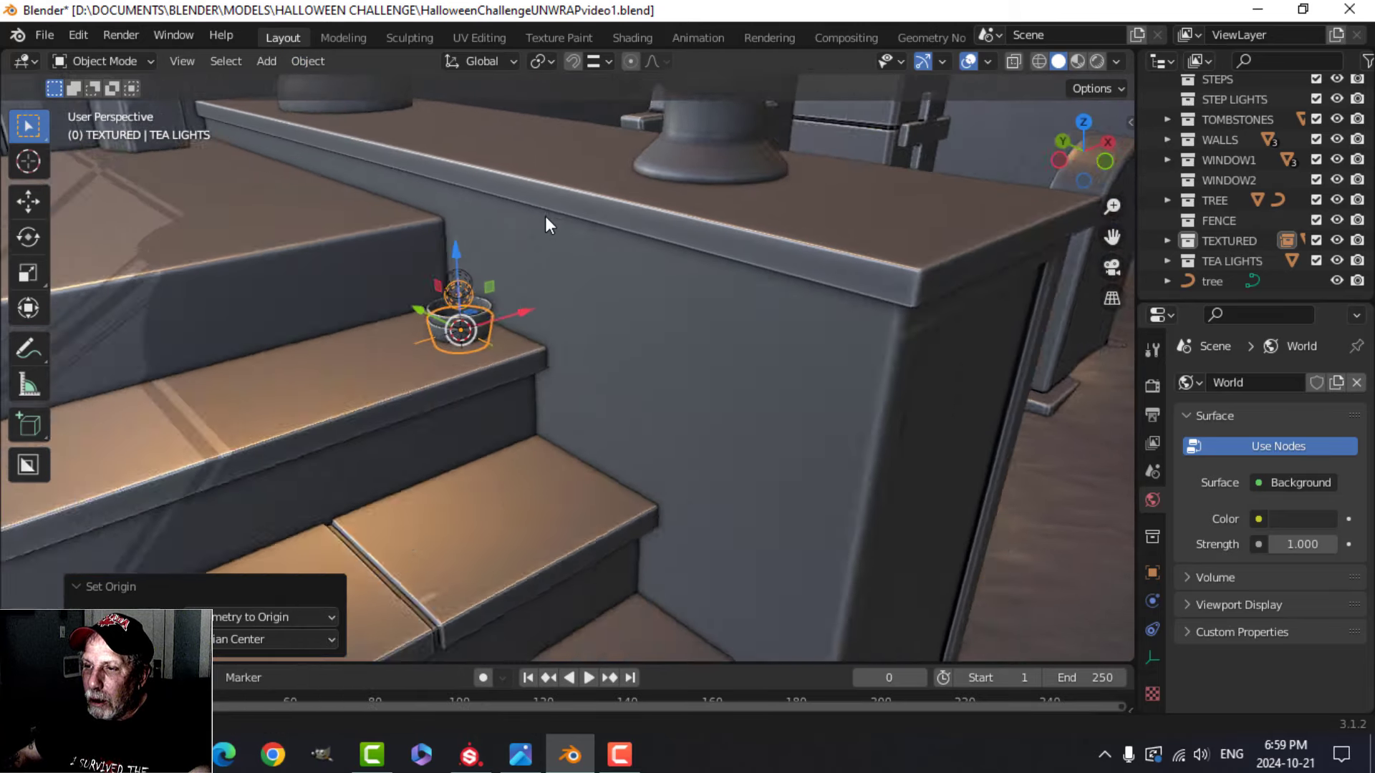
scroll(545, 218, up, 2)
drag(444, 333, 630, 381)
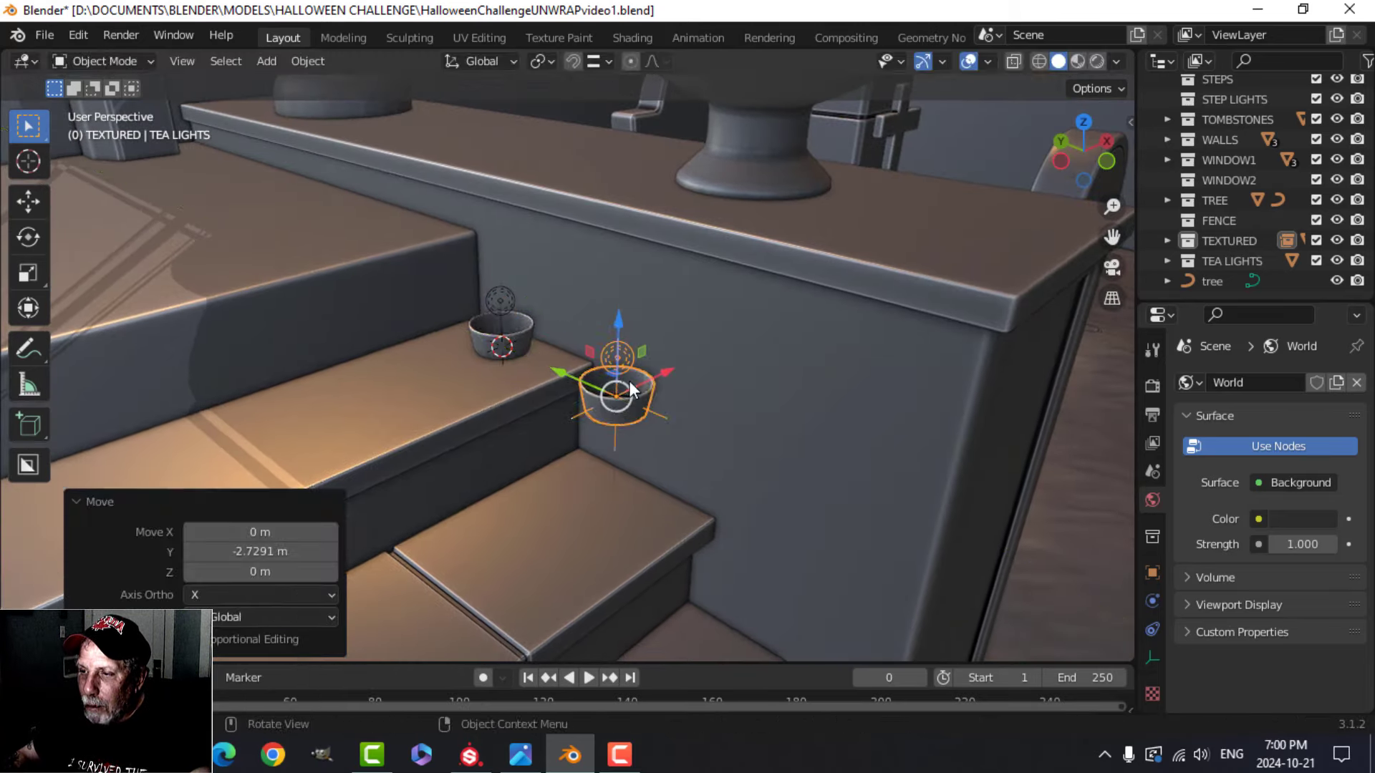
middle_drag(630, 381, 612, 195)
drag(590, 127, 588, 236)
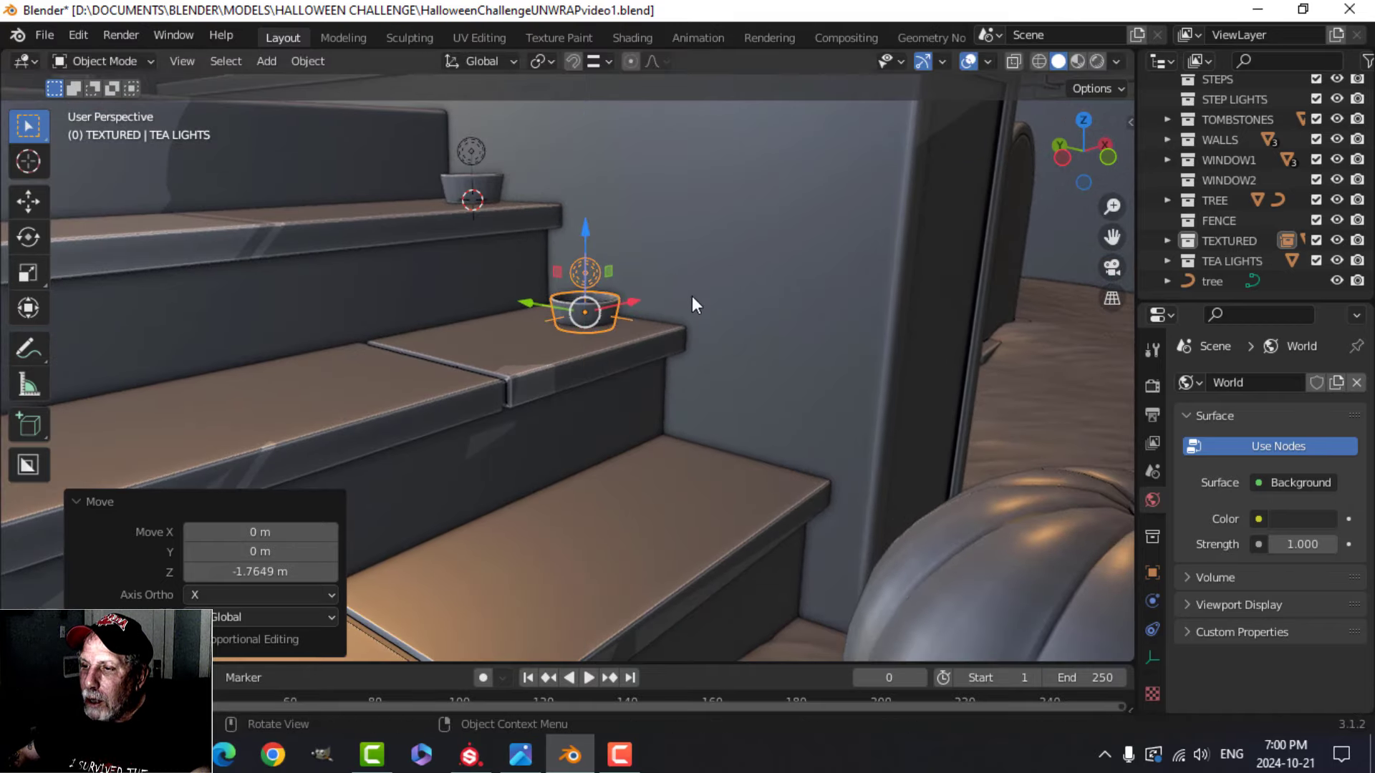
Step: Adjust the tea light instance on its step by about 0.25 m in Y, -0.03 m in X and 0.09 m in Z
middle_drag(692, 295, 731, 431)
drag(696, 517, 668, 503)
middle_drag(795, 473, 740, 418)
key(KP_1)
scroll(786, 387, up, 3)
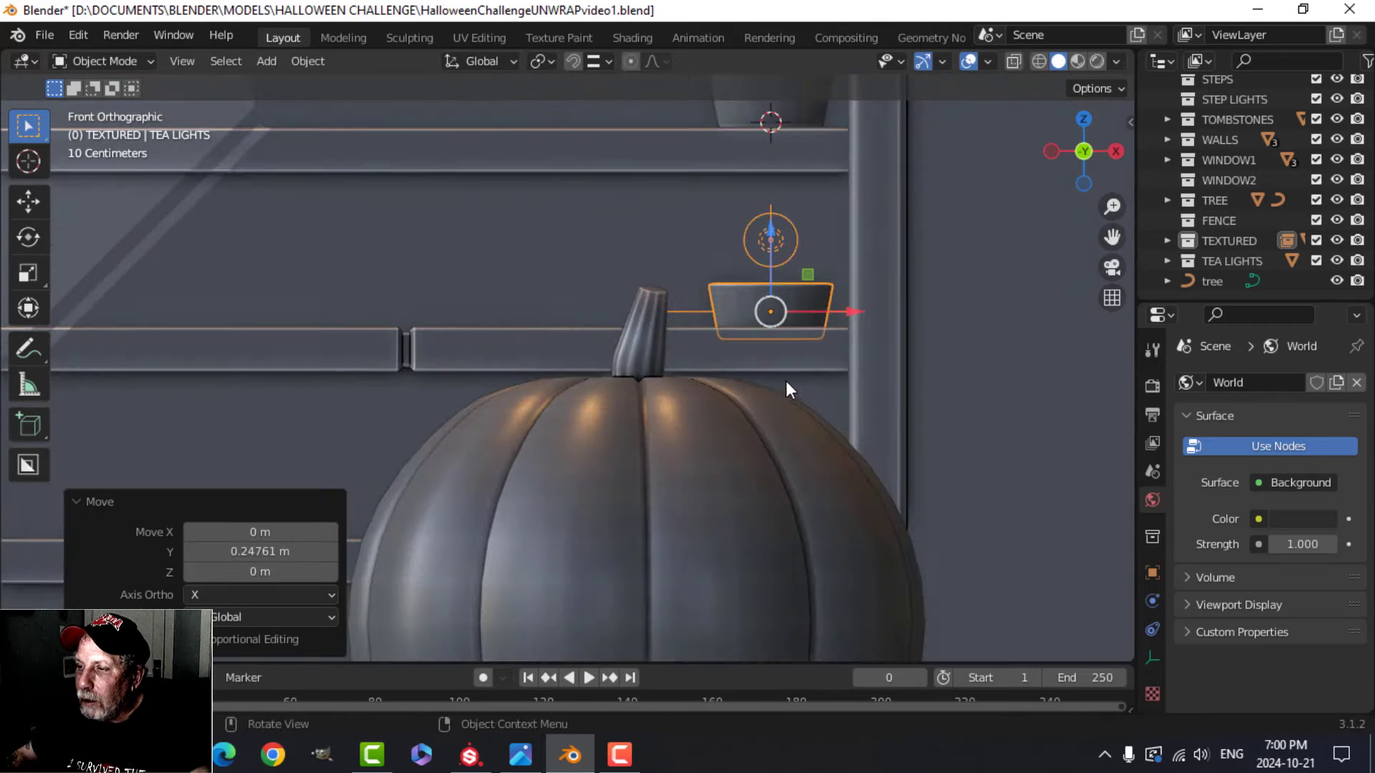
key(g)
click(808, 366)
scroll(702, 352, down, 3)
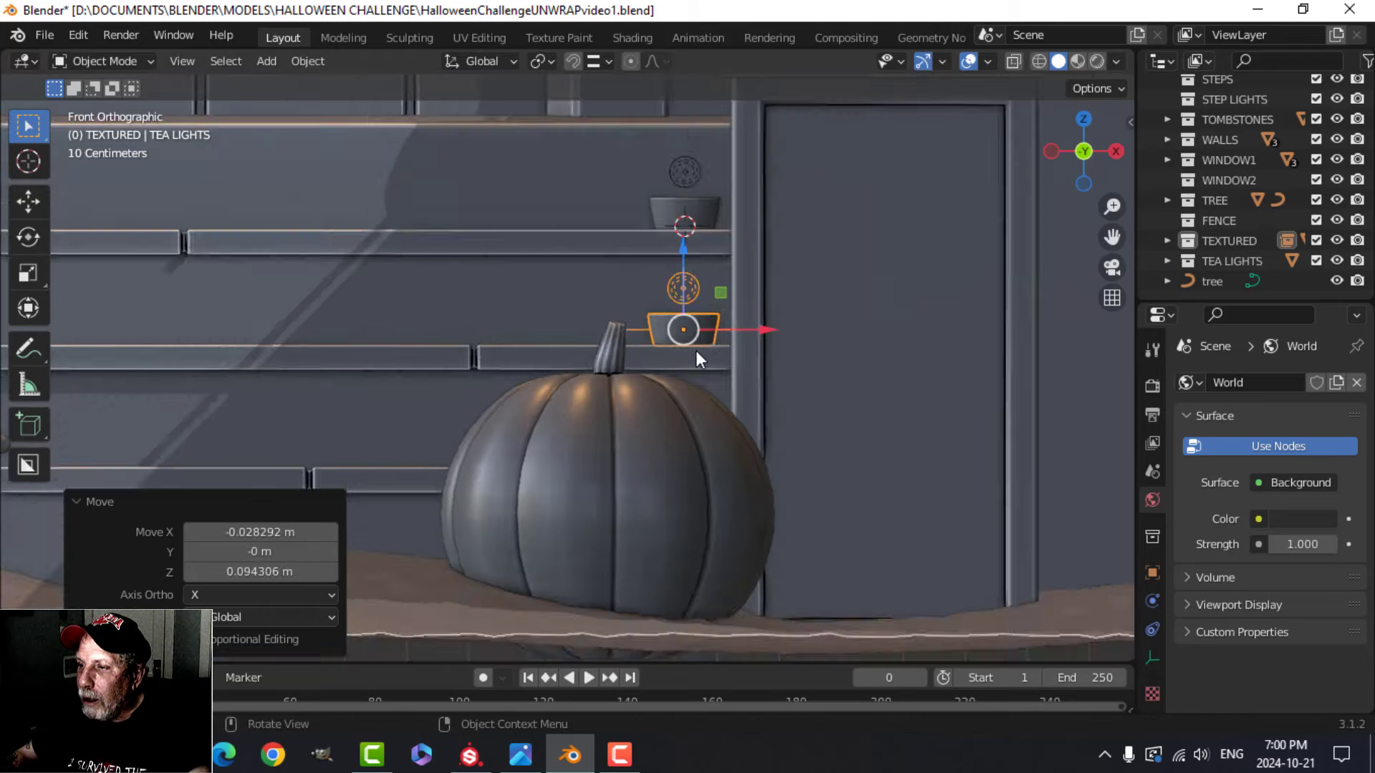
Step: Duplicate the selected tea light instance and move the copy about -2.84 m along the Y axis
middle_drag(696, 350, 720, 306)
scroll(881, 393, down, 3)
key(shift+d)
right_click(706, 306)
key(g)
key(y)
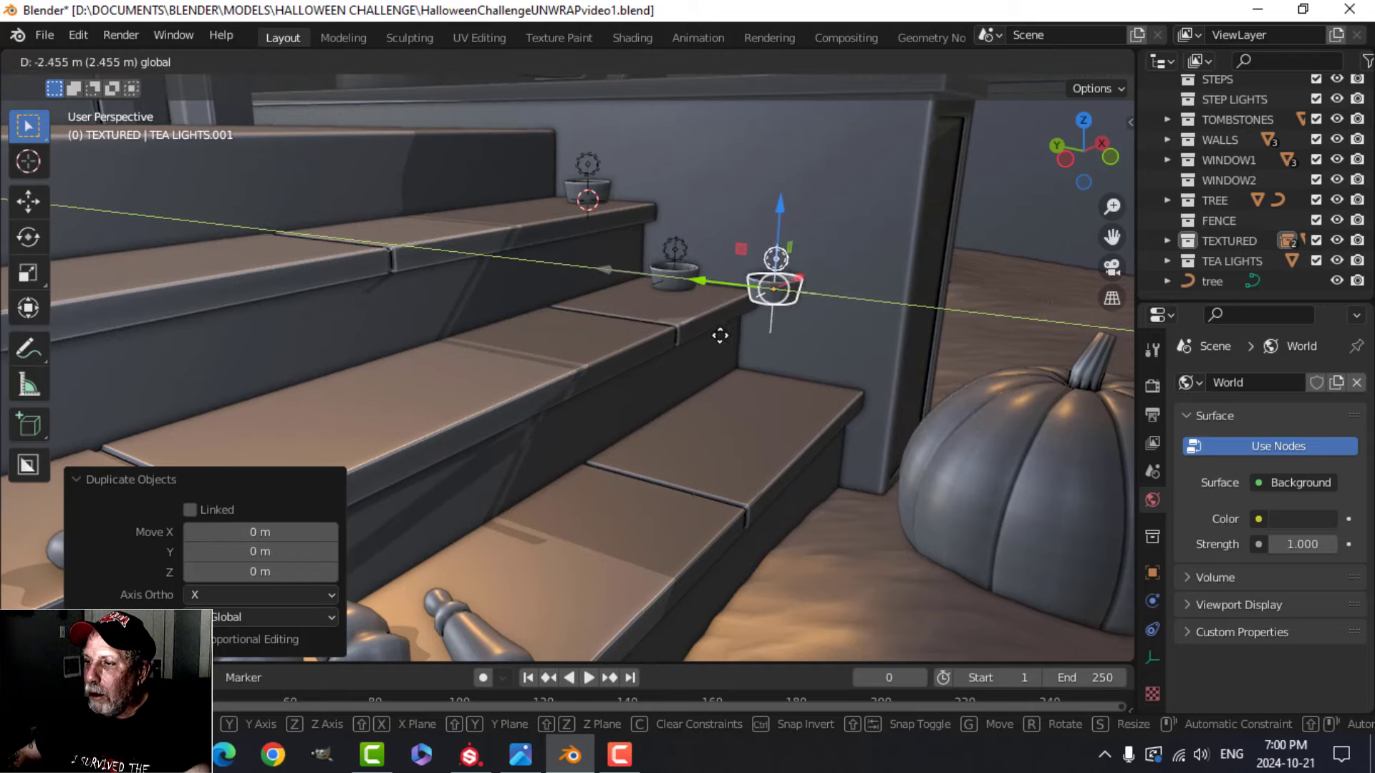
click(747, 329)
Step: In front orthographic view, lower the duplicated tea light onto the bottom step
key(KP_1)
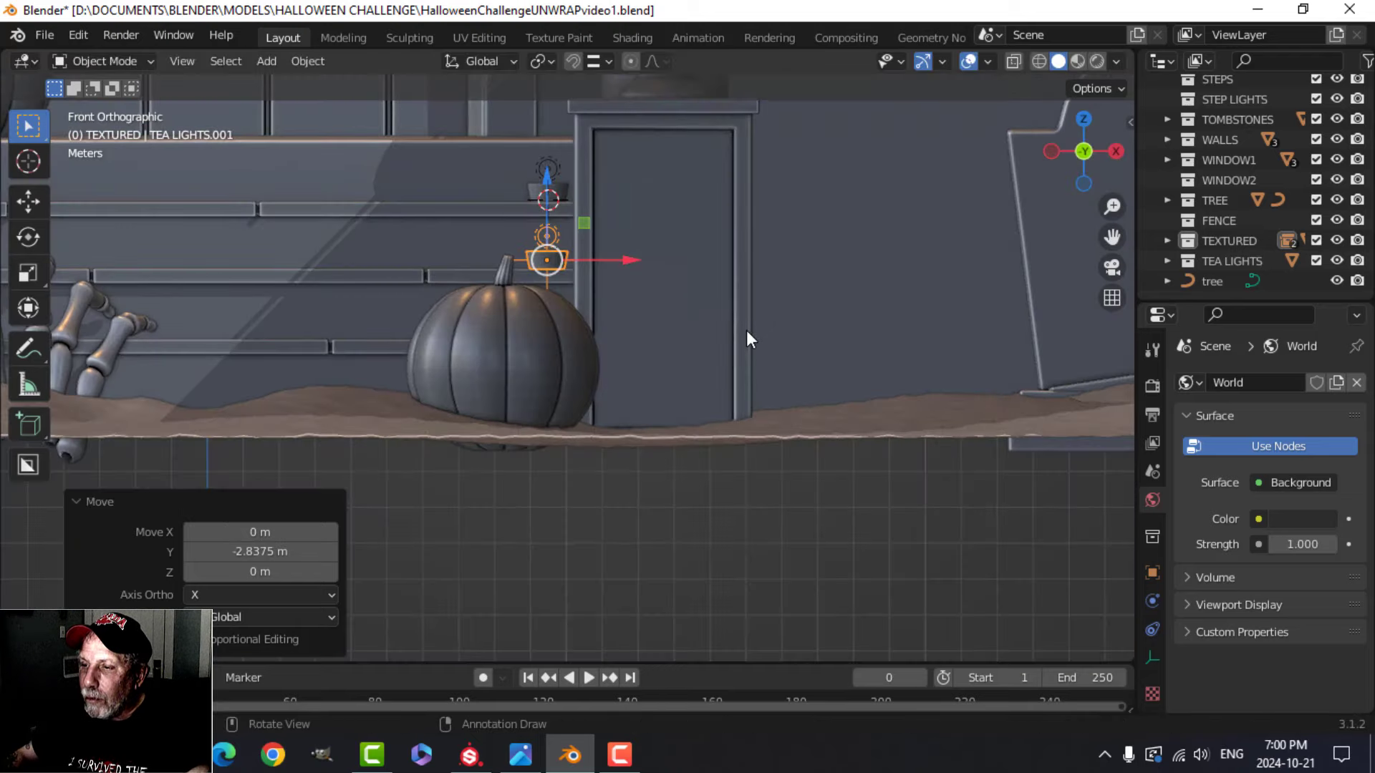
key(g)
click(739, 393)
middle_drag(659, 340, 818, 378)
scroll(840, 360, up, 3)
mouse_move(879, 348)
mouse_down()
mouse_move(878, 363)
mouse_move(880, 349)
mouse_up()
scroll(819, 346, down, 1)
scroll(819, 346, down, 3)
Step: Duplicate the two lower tea lights together and move the copies about -19.76 m along X to the opposite side of the stairs
shift+click(640, 295)
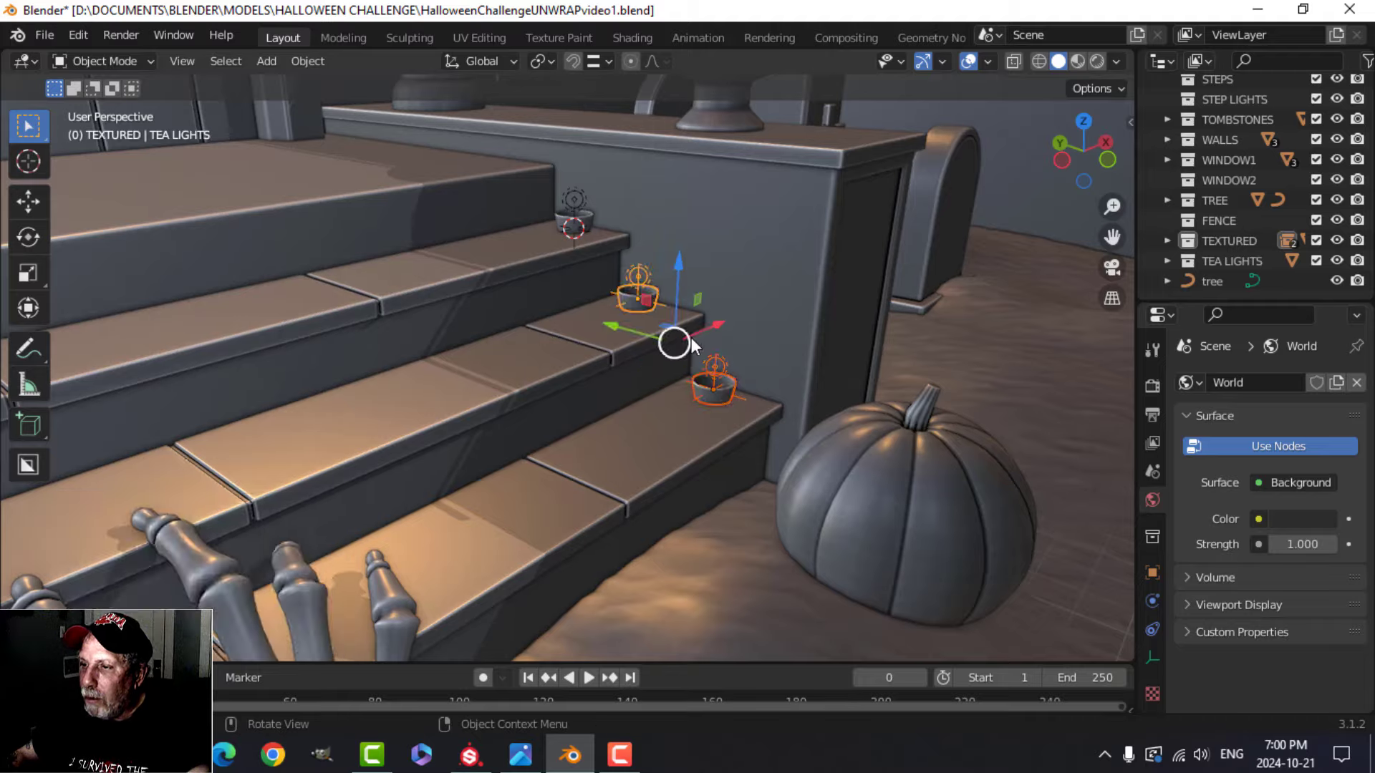
scroll(641, 301, down, 5)
middle_drag(645, 326, 575, 371)
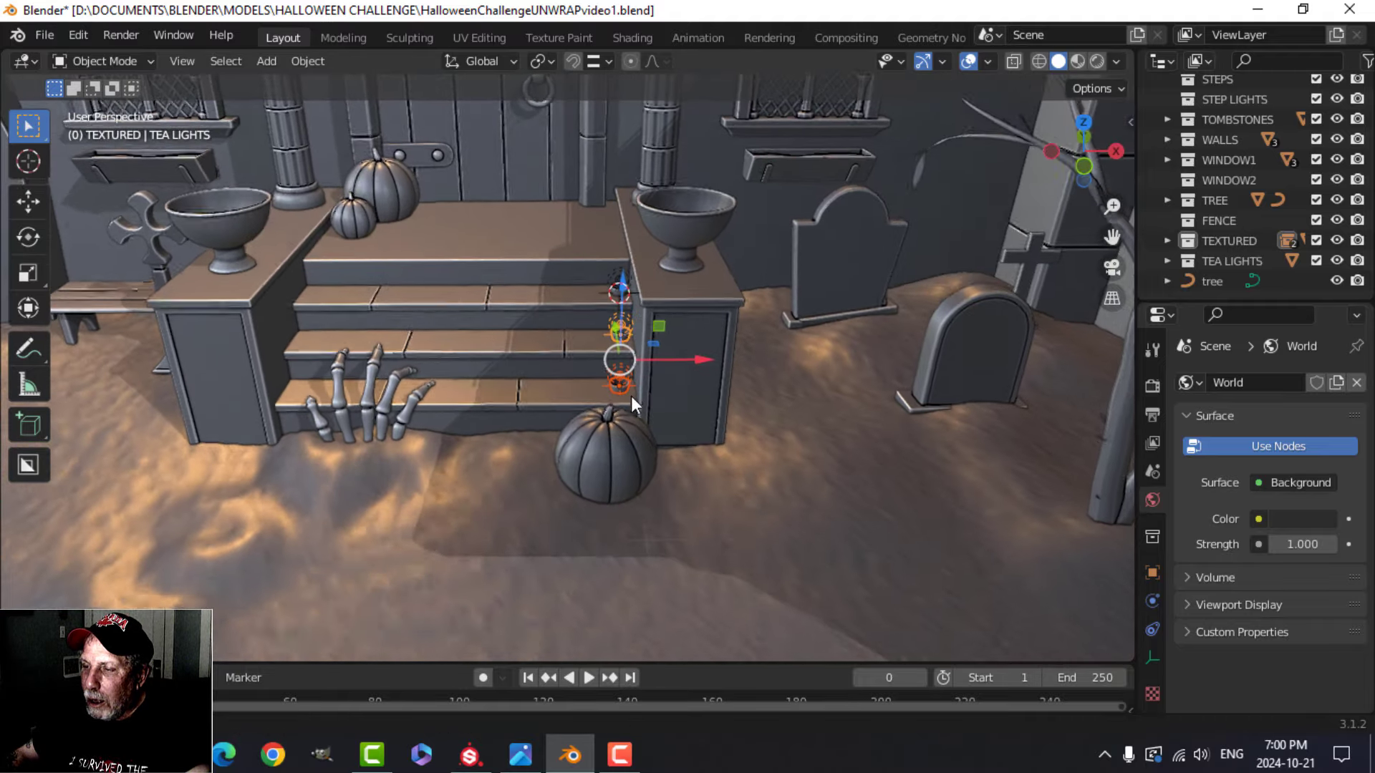
scroll(646, 398, up, 3)
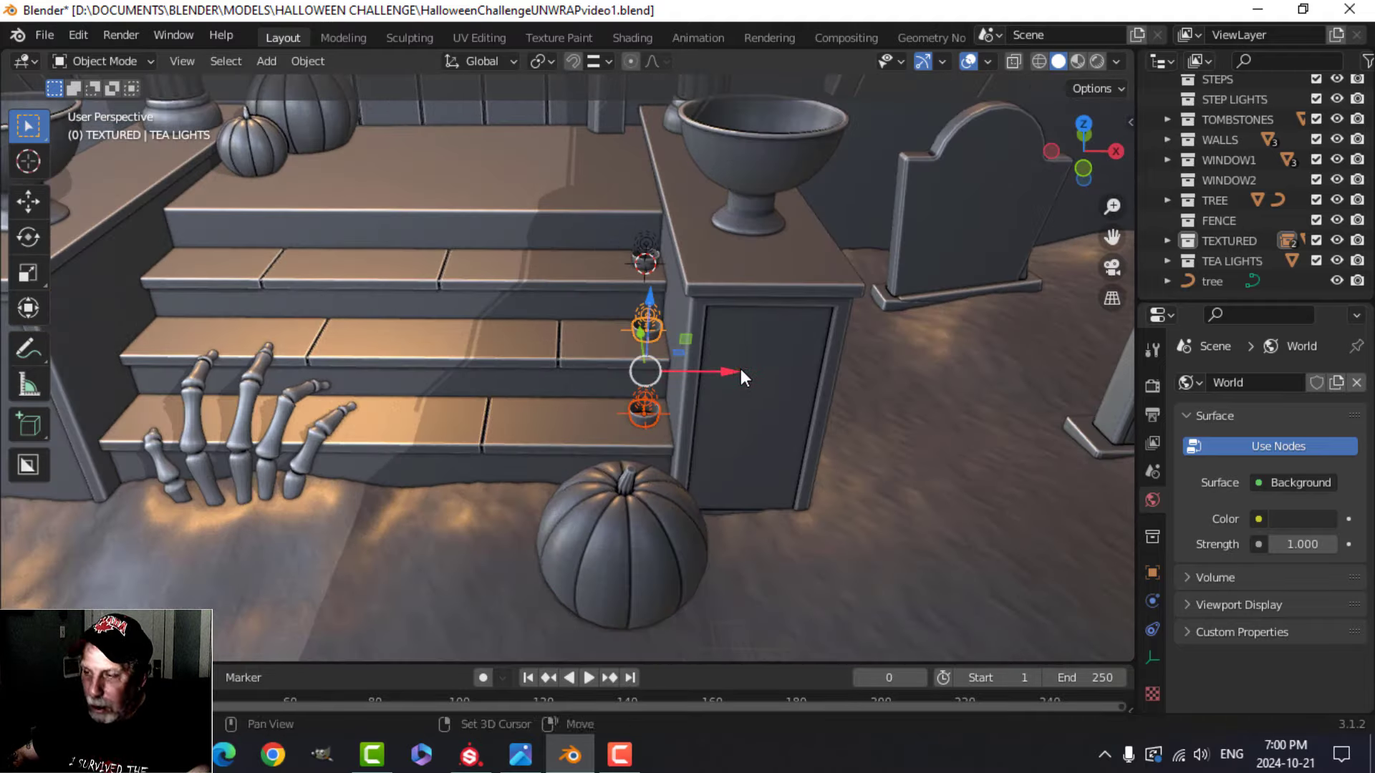
key(shift+d)
key(x)
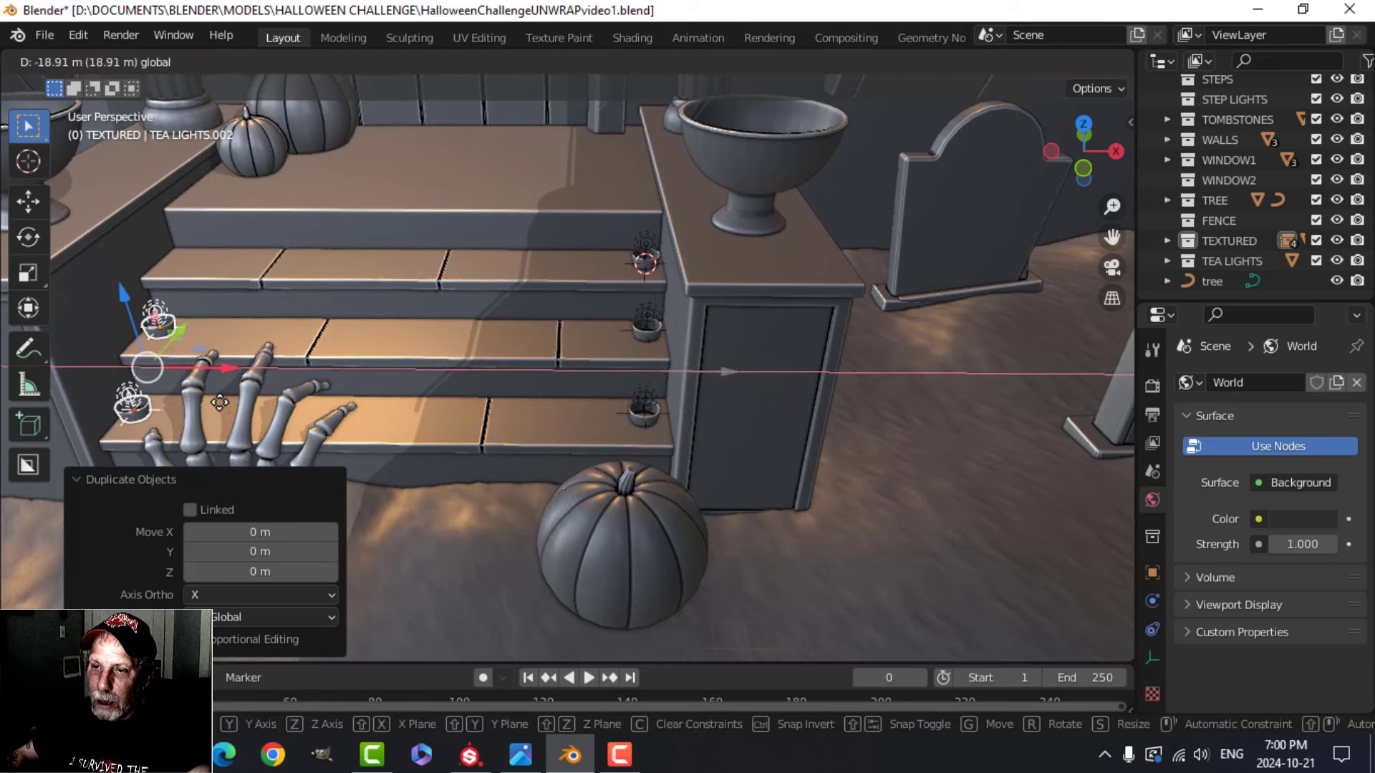
click(212, 389)
Step: Fine-tune the position of the two copied tea lights along the X axis beside the stair's side wall
middle_drag(212, 388, 255, 364)
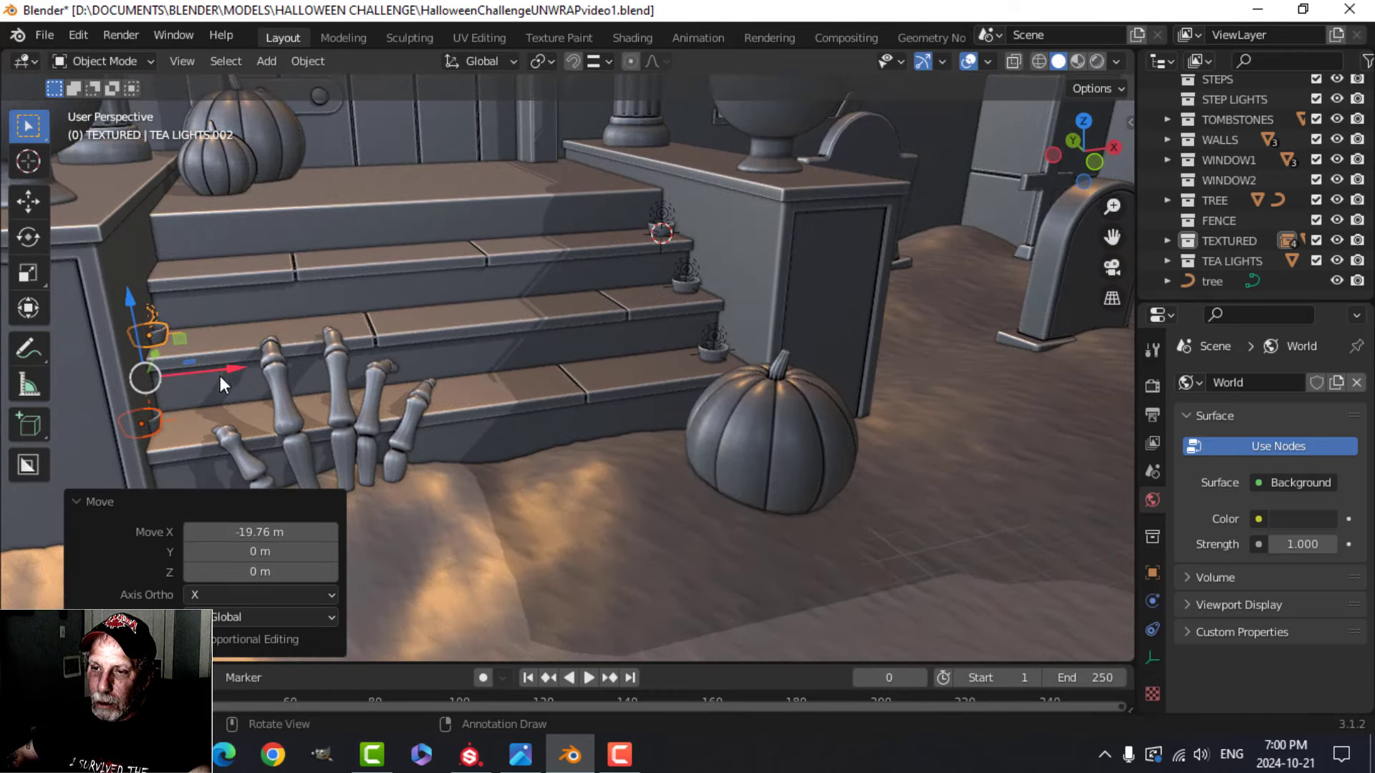
key(g)
key(x)
click(270, 366)
Step: Duplicate the upper of the two copied tea lights and move the new one about 2.96 m along Y toward the step above
middle_drag(257, 285, 384, 346)
click(257, 346)
key(shift+d)
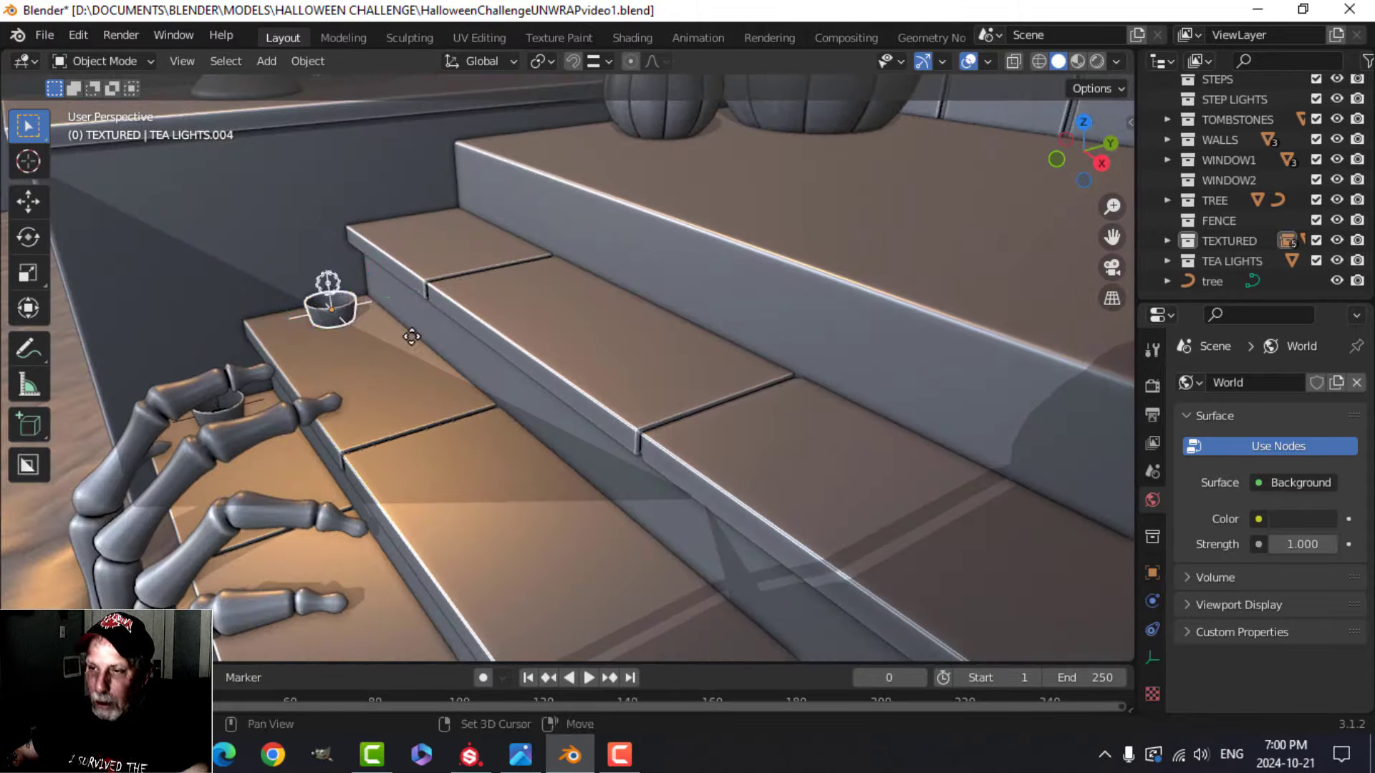
right_click(401, 291)
key(shift+d)
key(y)
click(493, 242)
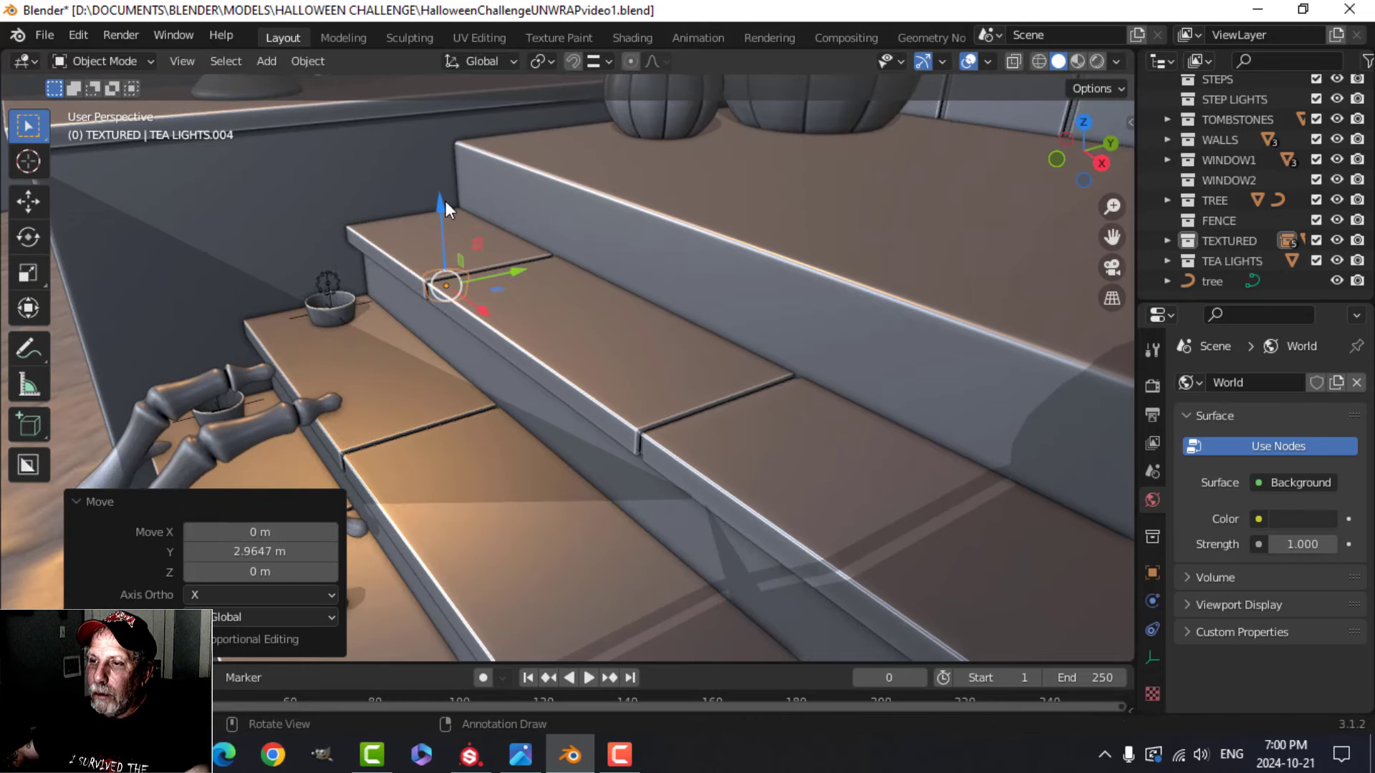
Step: Raise the new tea light along Z onto the upper step and save the file
key(g)
key(z)
click(445, 124)
middle_drag(445, 123, 692, 308)
key(ctrl+s)
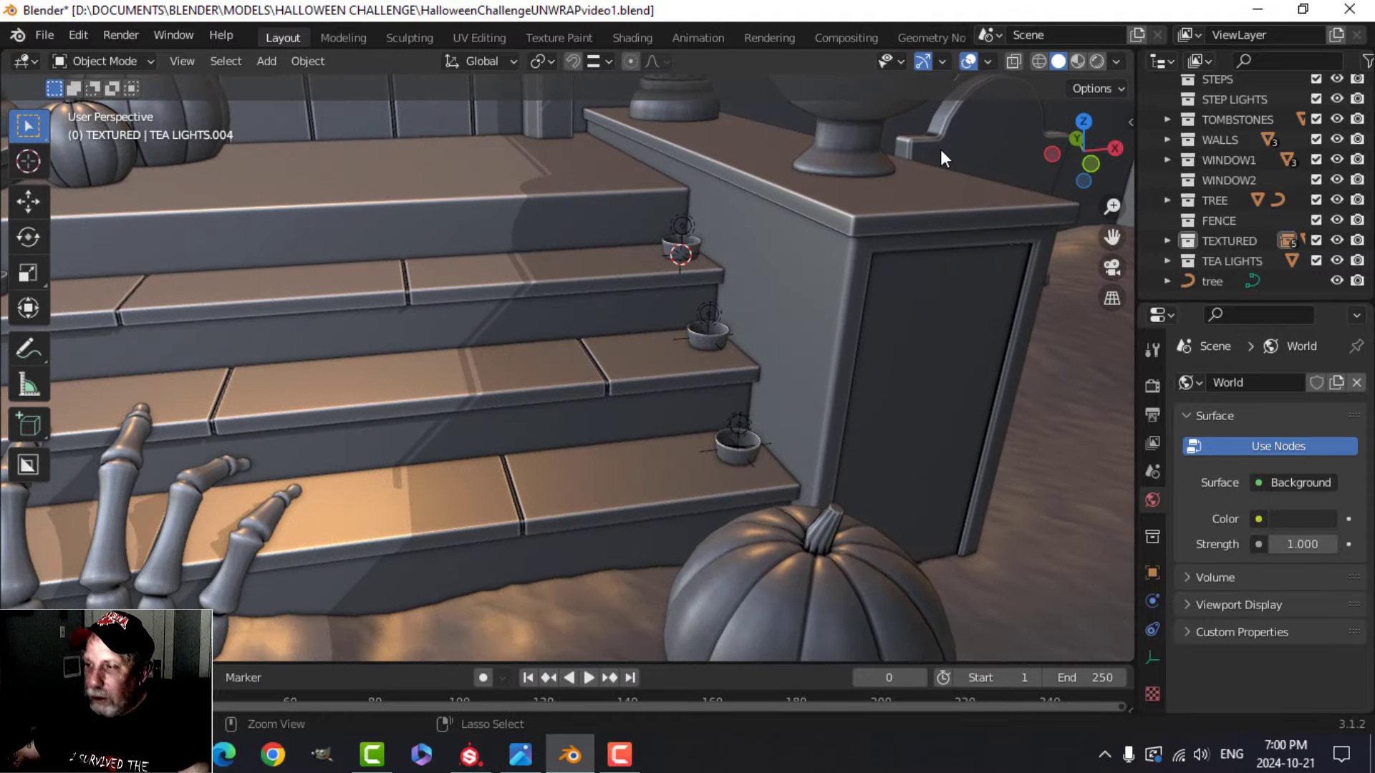
Step: Nest the TEA LIGHTS collection inside TEXTURED and isolate all of TEXTURED's objects in local view
click(1232, 259)
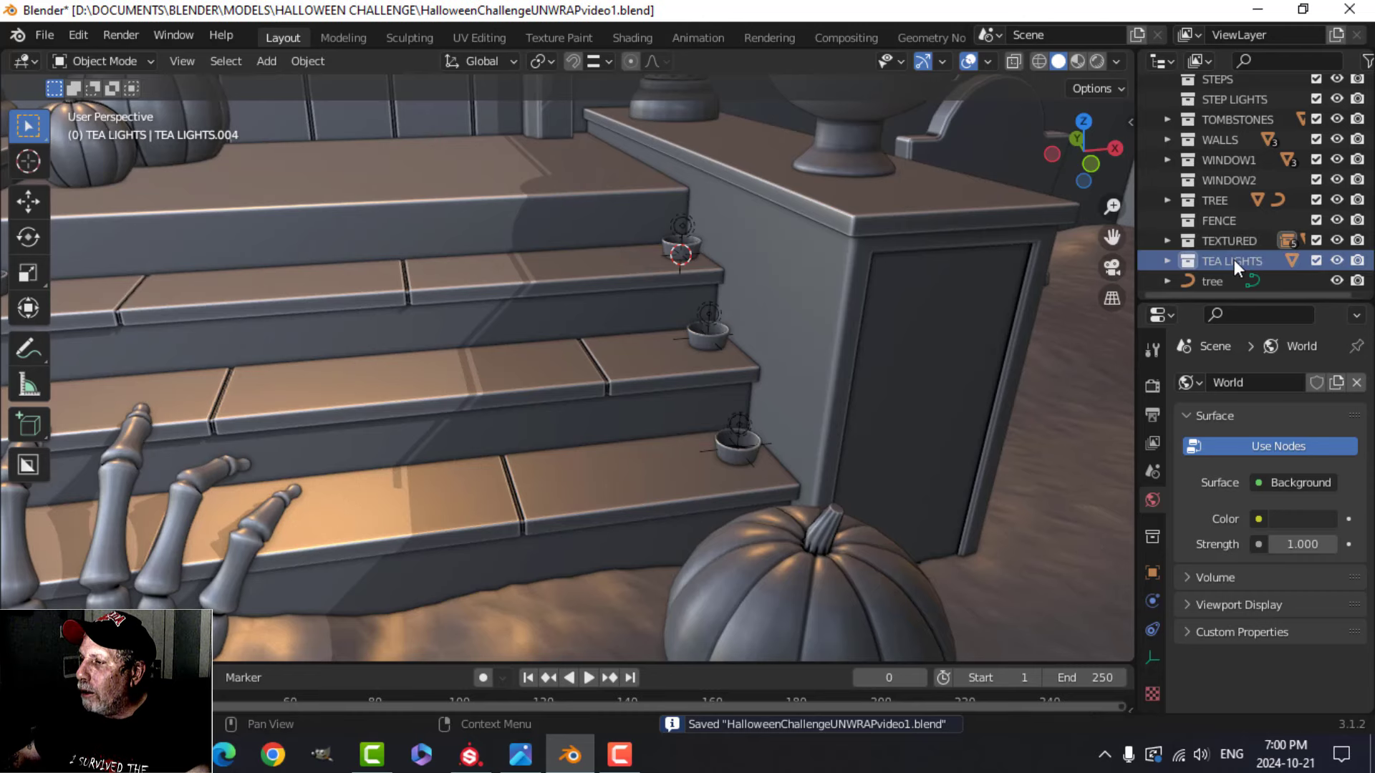
drag(1235, 260, 1232, 244)
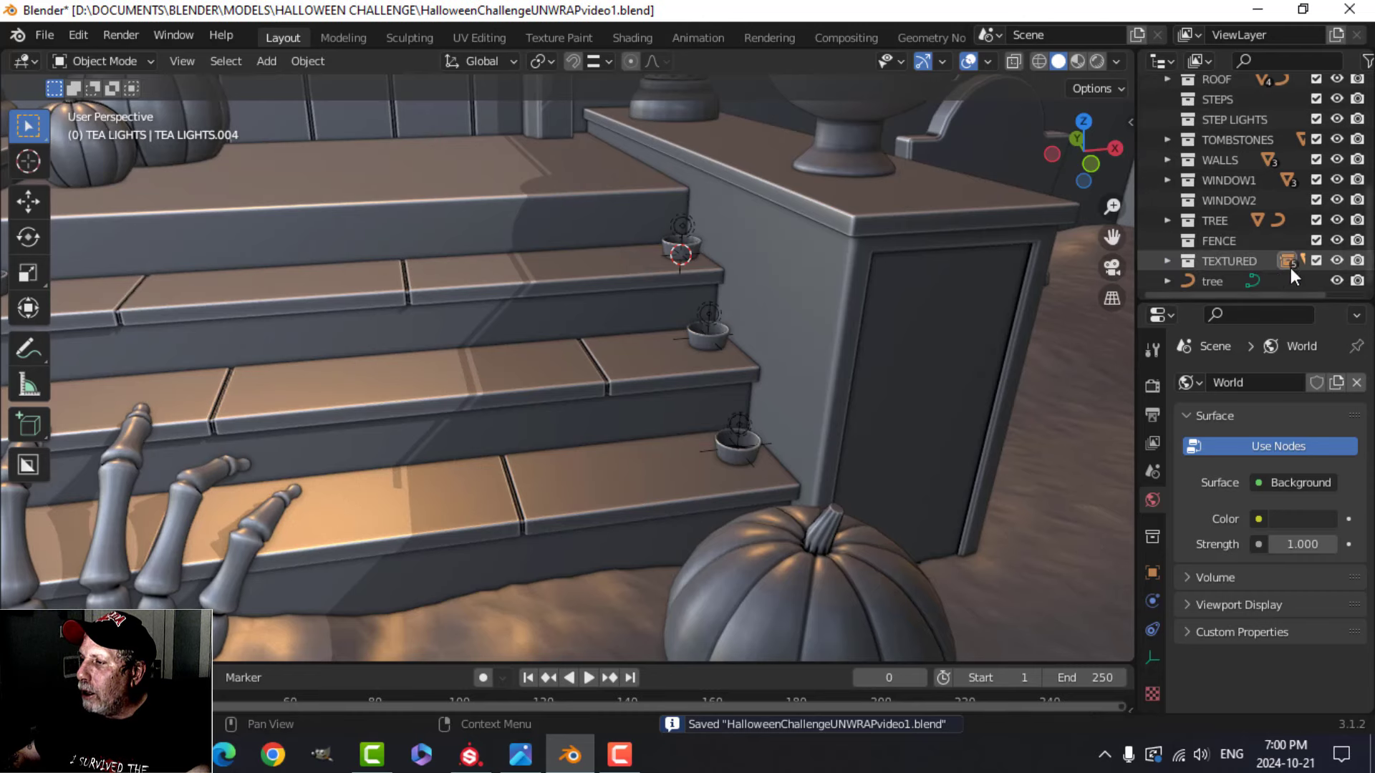
right_click(1232, 259)
click(1217, 258)
key(KP_Divide)
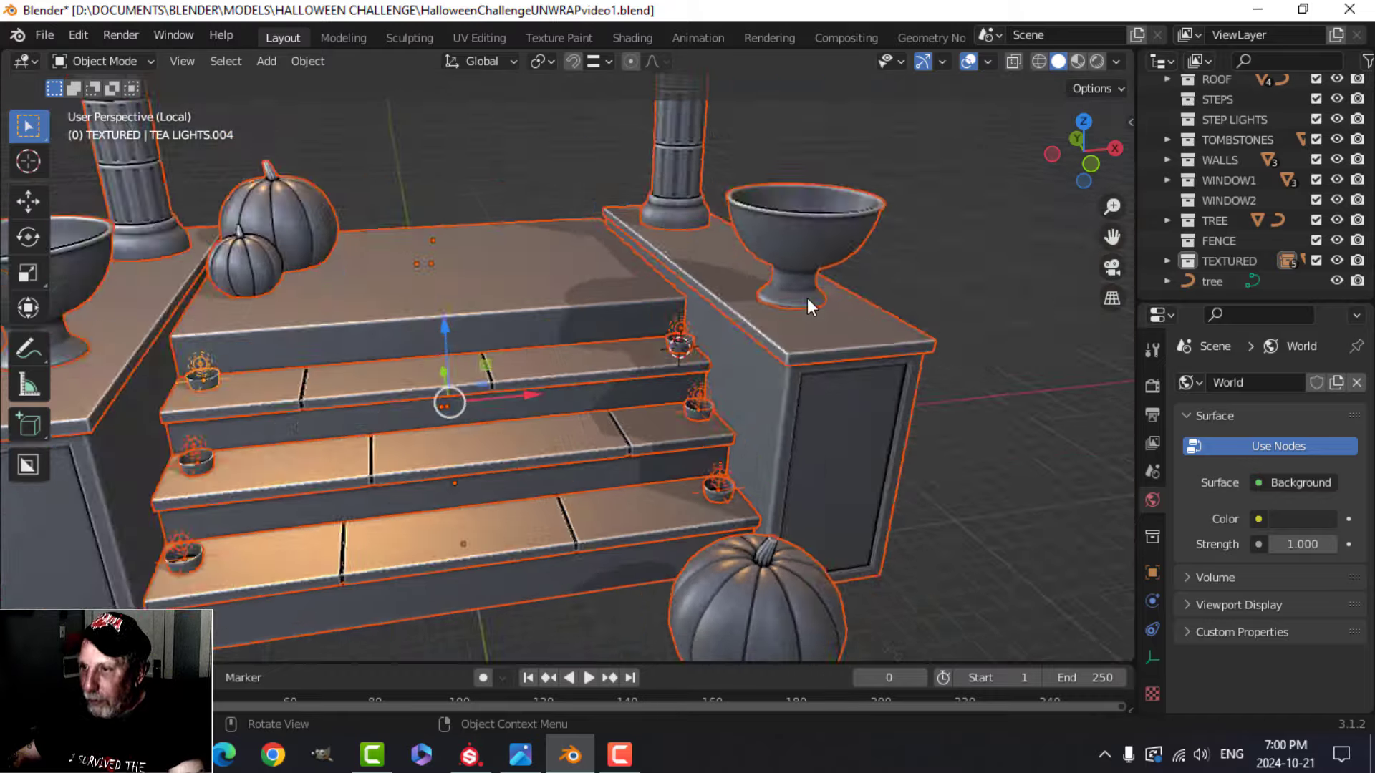
Step: Switch the viewport to Material Preview shading and frame the tea lights beside the stair wall
click(1079, 62)
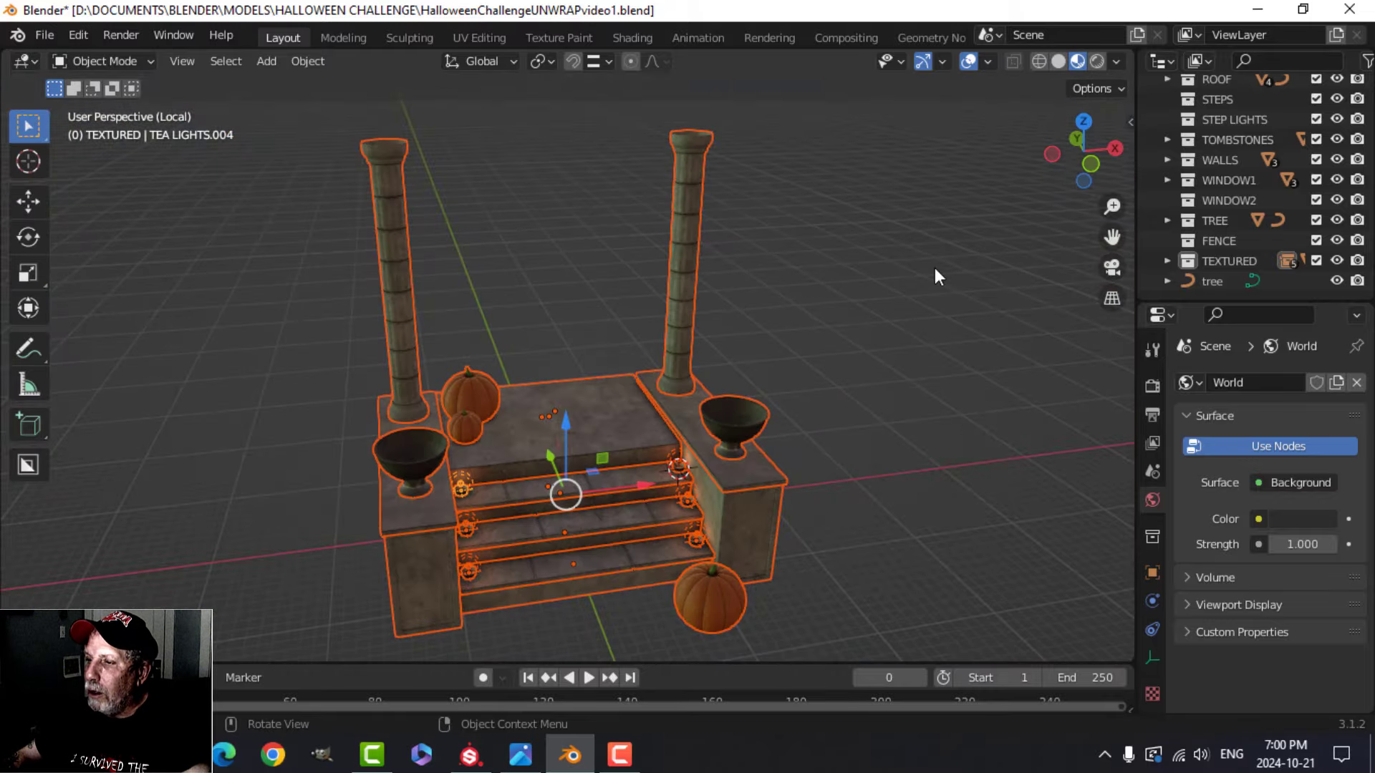
scroll(911, 428, up, 5)
scroll(800, 319, up, 10)
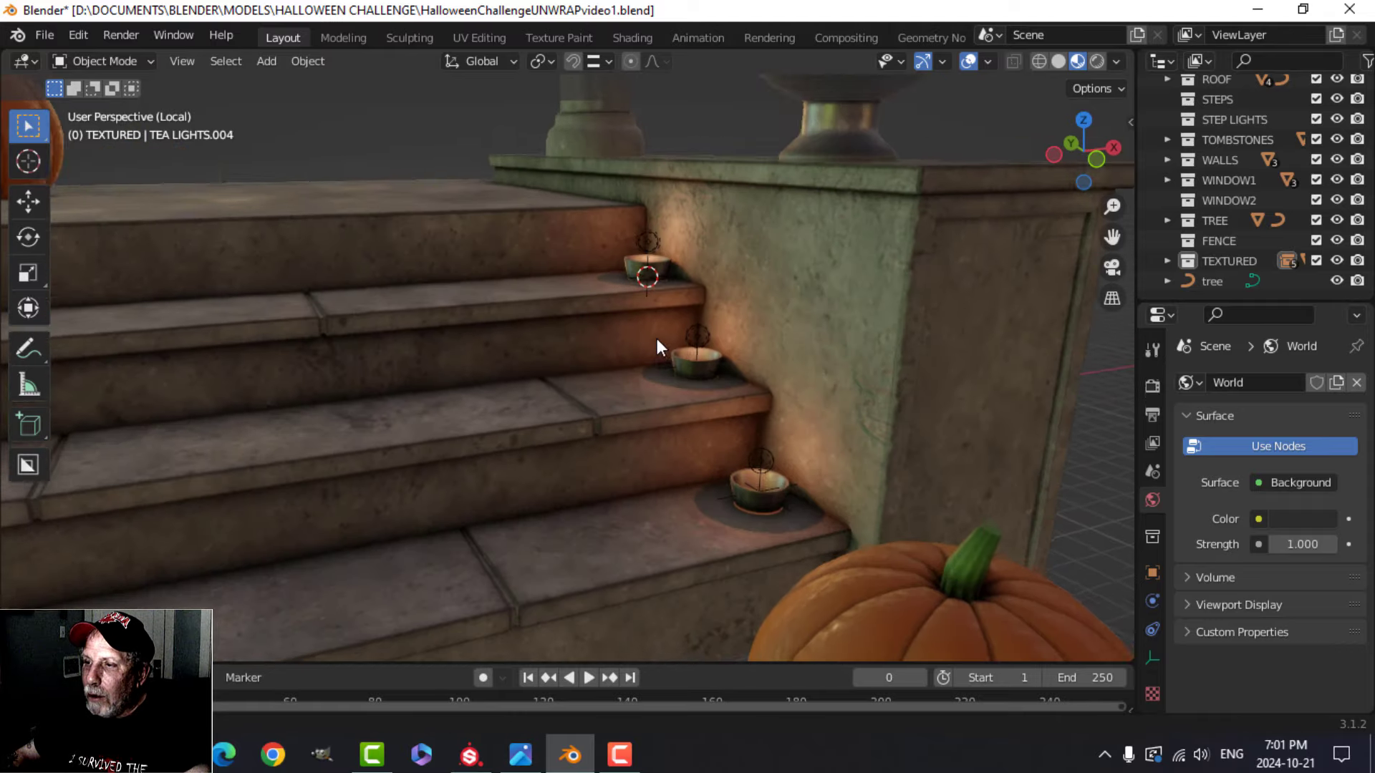
middle_drag(656, 338, 633, 257)
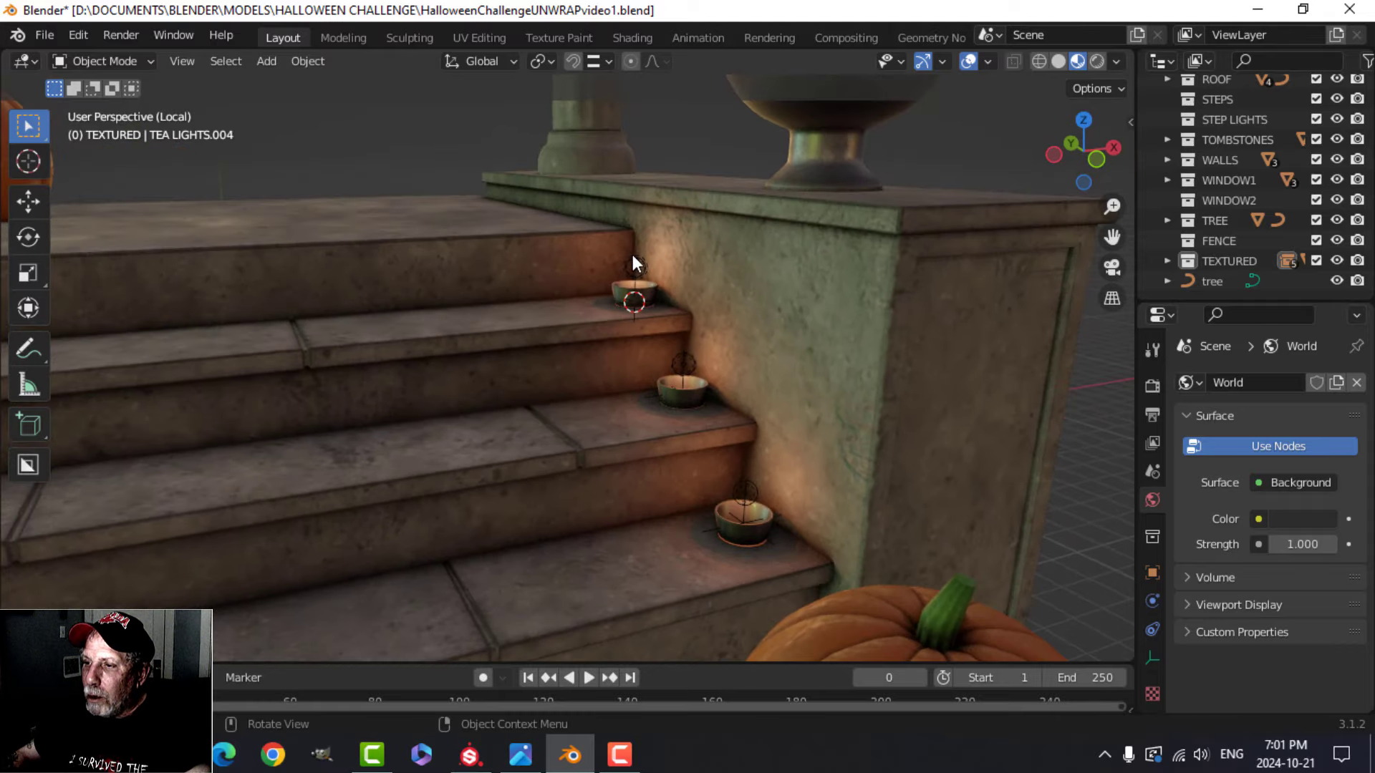
Step: Set the power of the original tea light's point light on the upper step to 120 W
click(633, 257)
click(1293, 521)
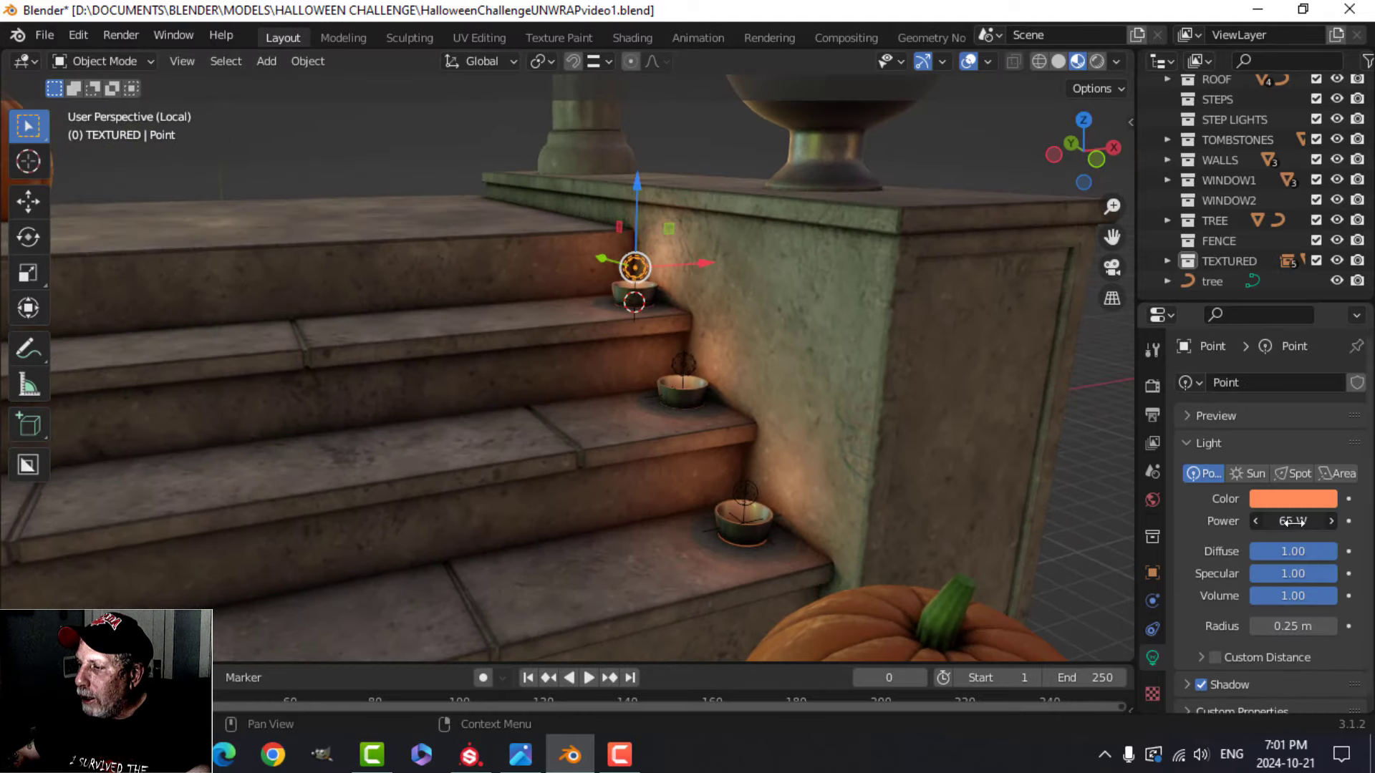
text(120)
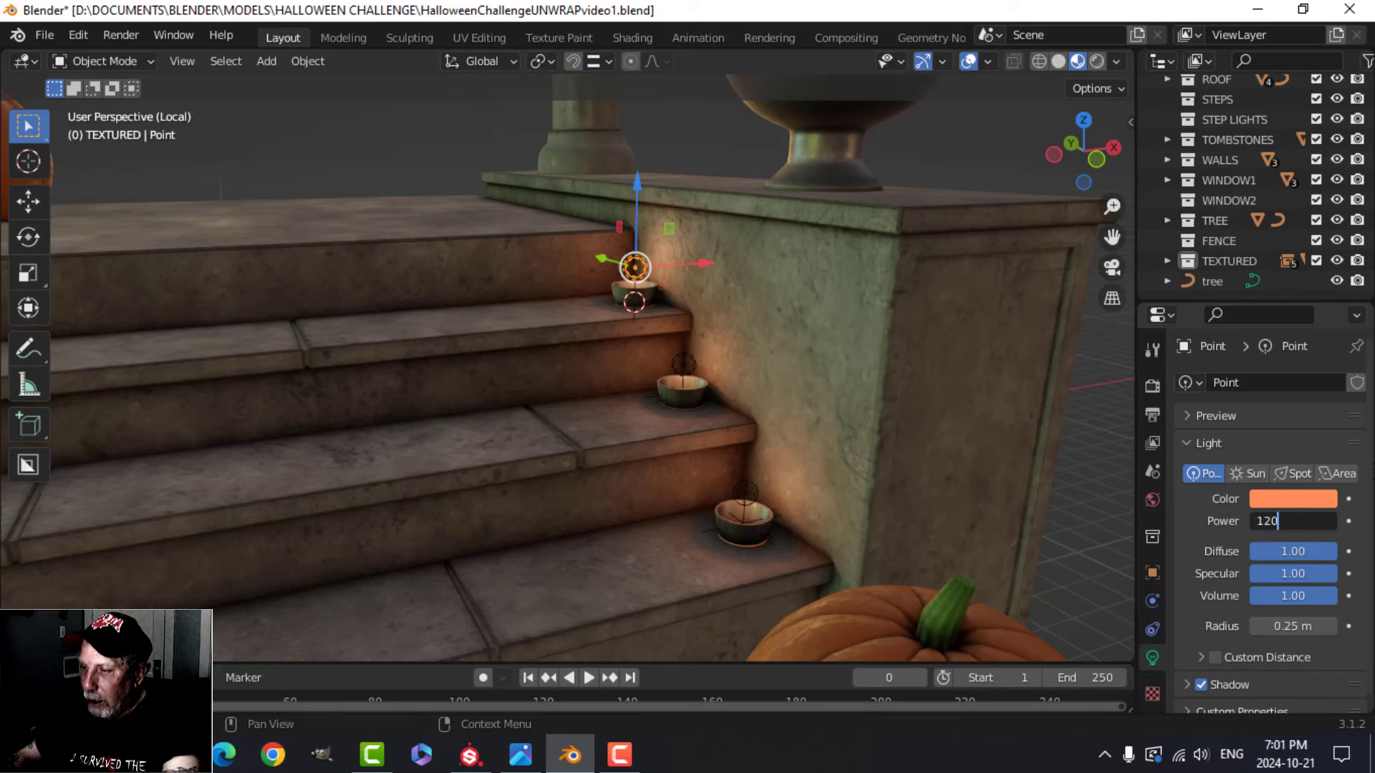
key(Return)
scroll(724, 428, down, 3)
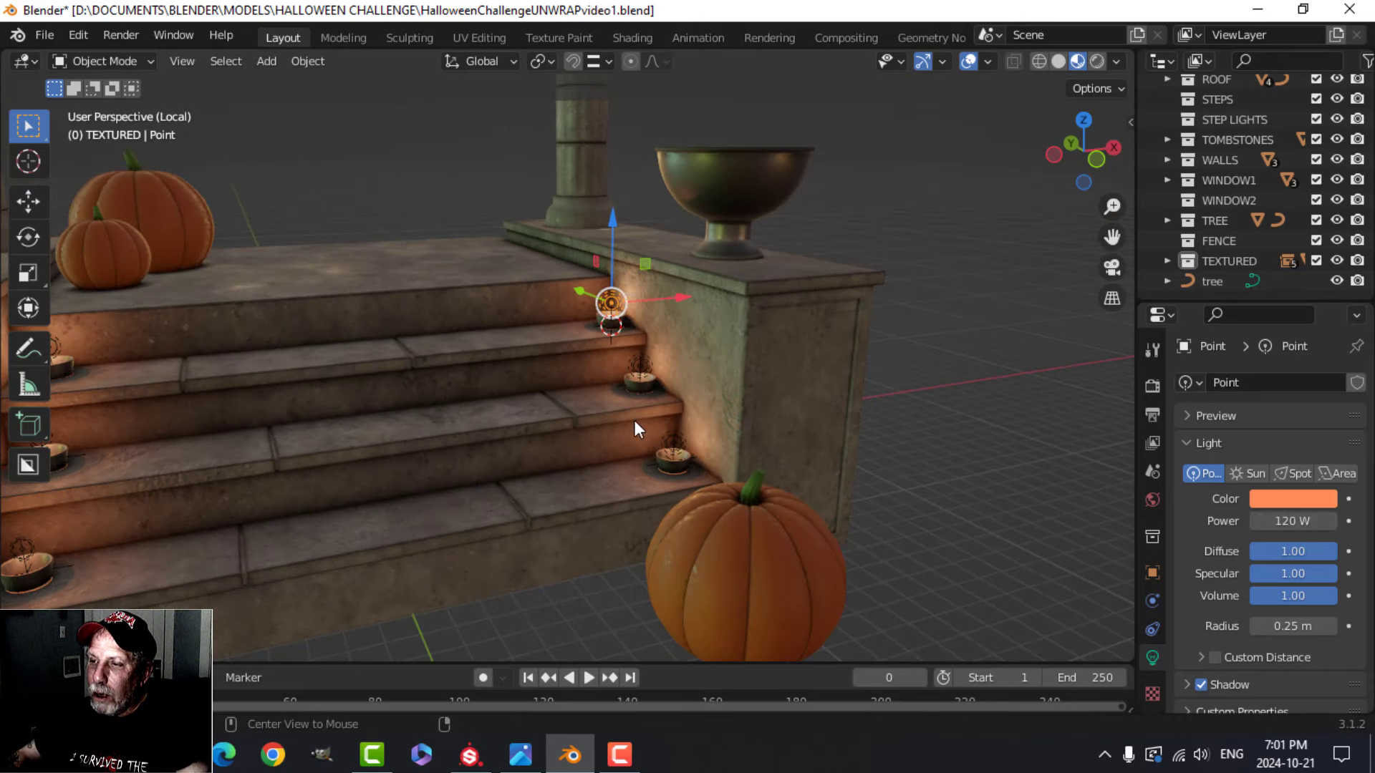
Step: Change the tea light's point light colour to green with hue 0.317 and saturation 0.954, and save the file
click(618, 296)
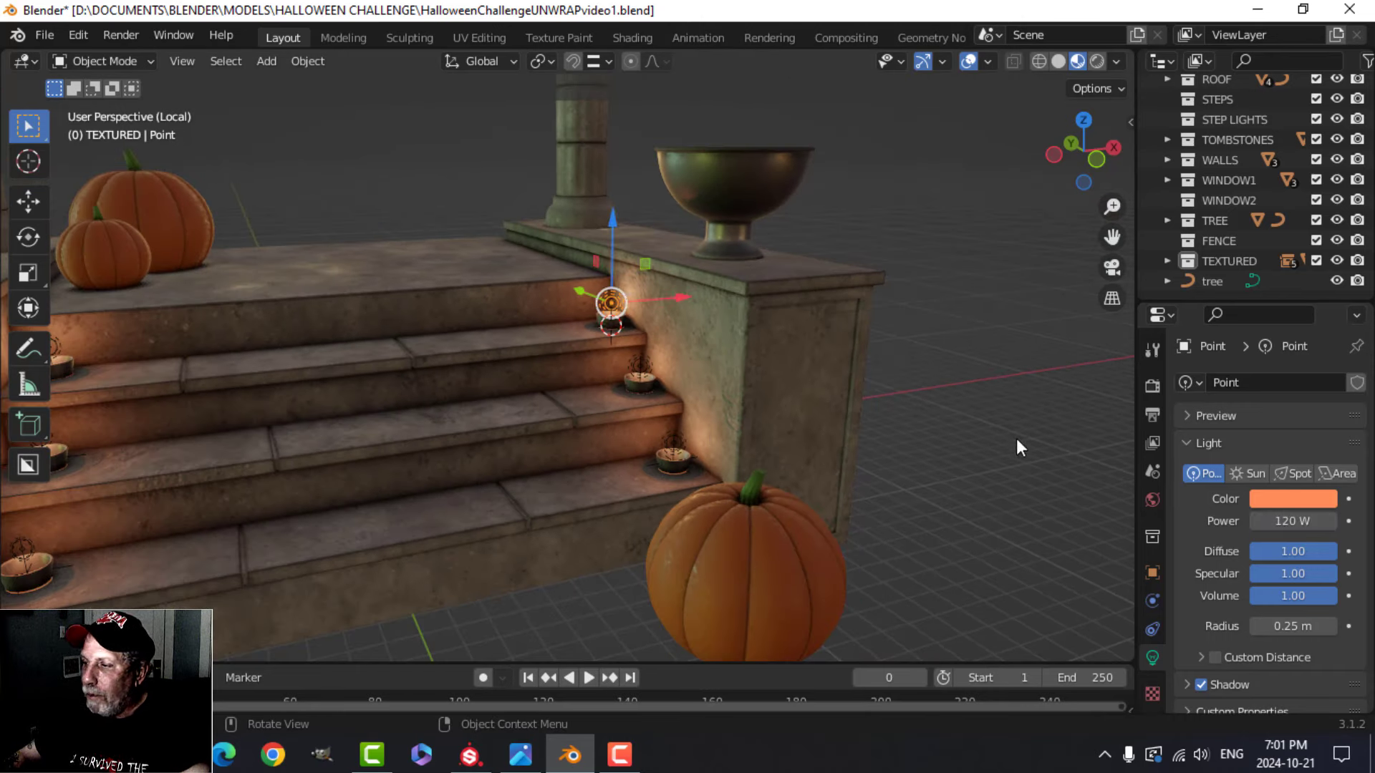
click(1289, 498)
click(1177, 286)
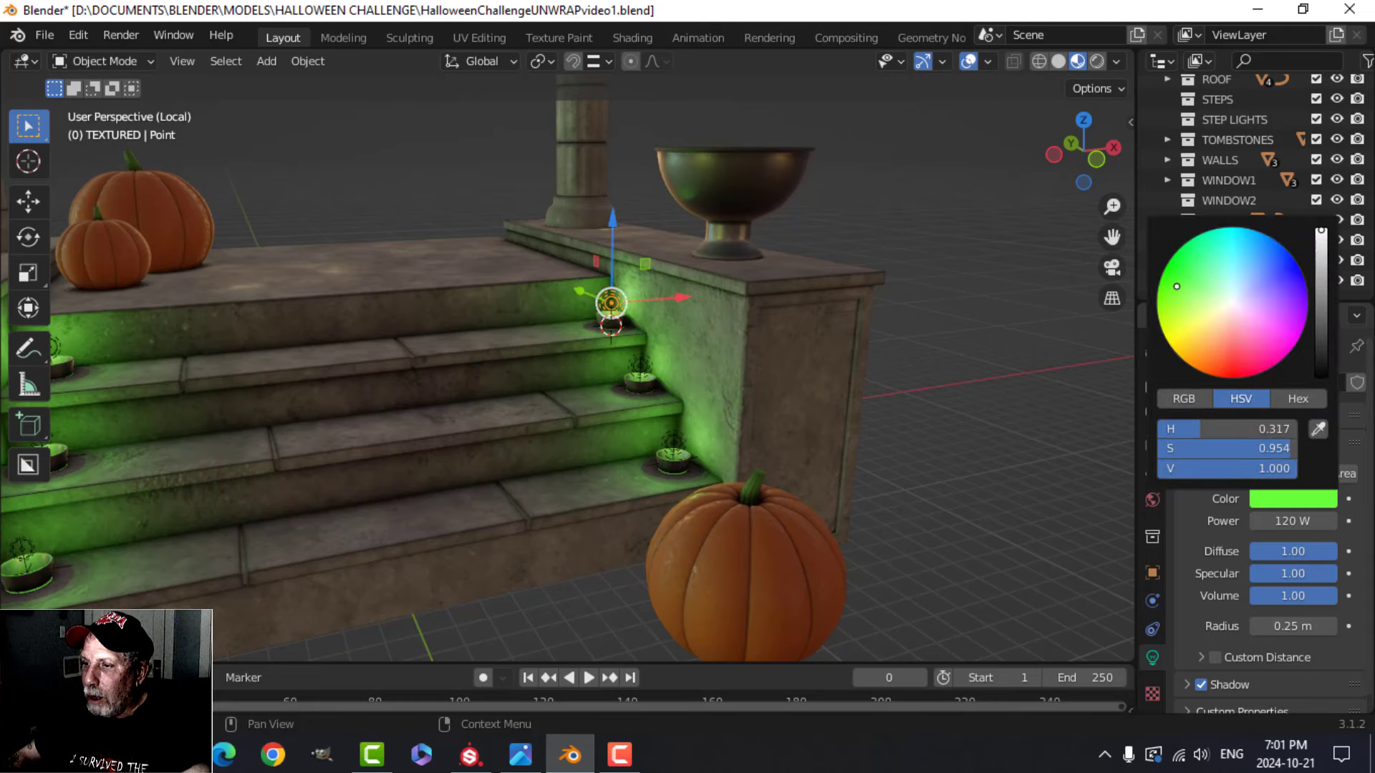
middle_drag(660, 342, 679, 391)
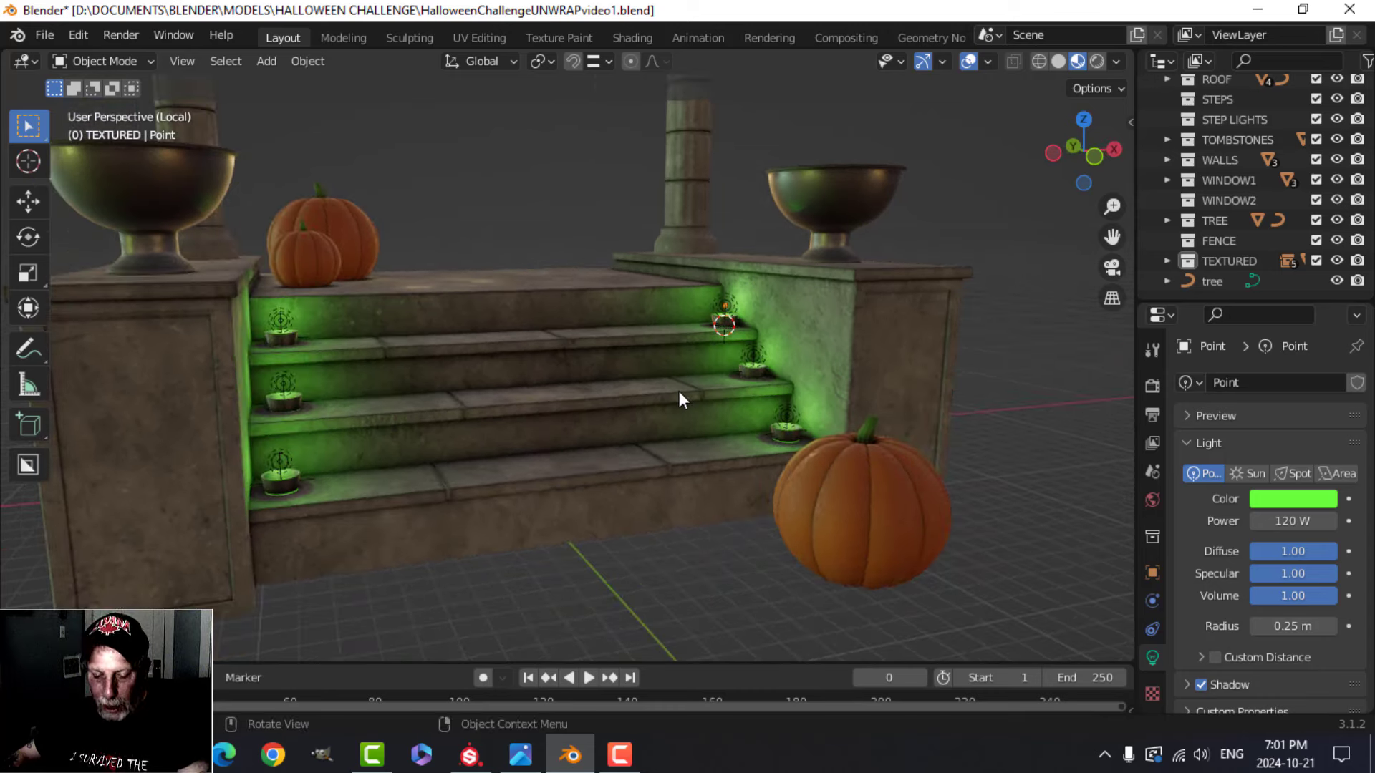
key(ctrl+s)
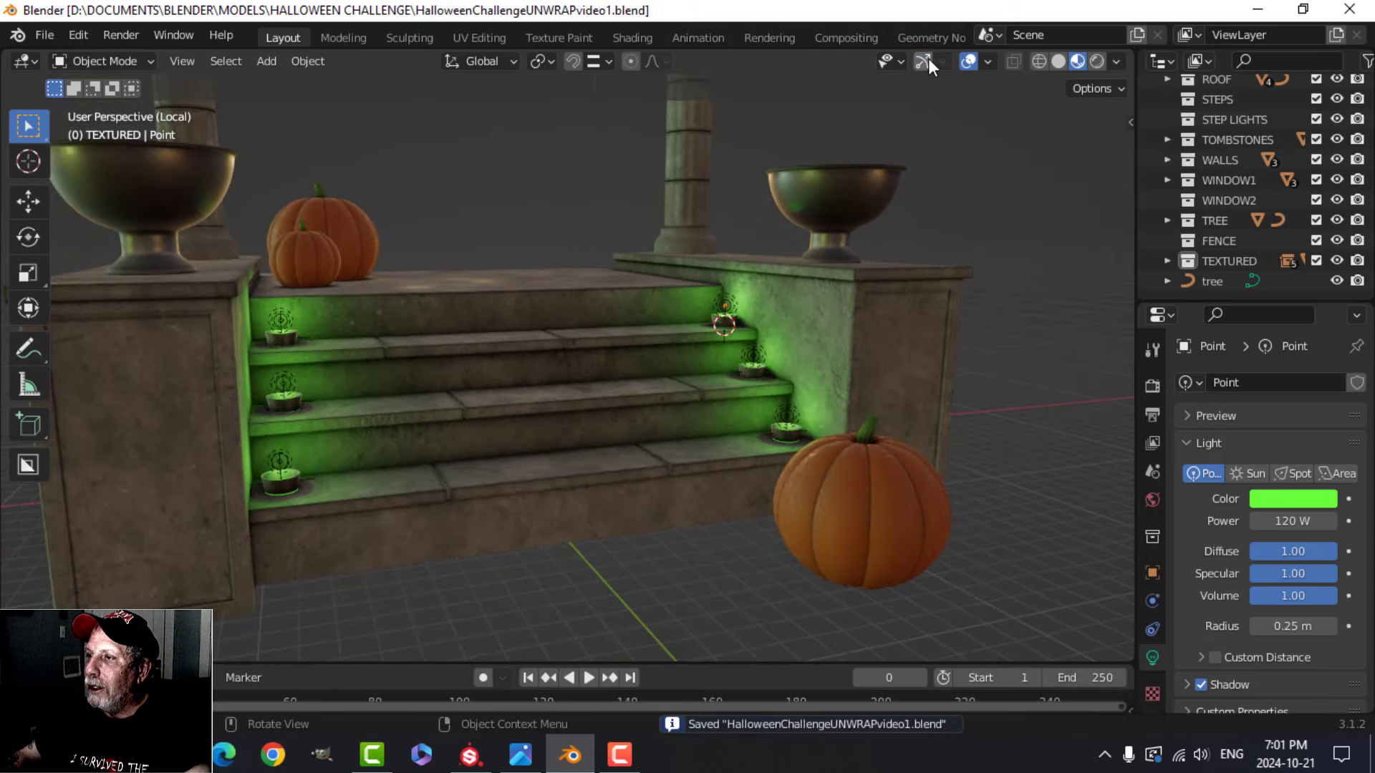
Step: Hide the viewport overlays and examine the green tea light glow on the steps from several angles
click(967, 63)
middle_drag(879, 190, 644, 300)
scroll(823, 314, up, 3)
scroll(716, 300, up, 2)
shift+middle_drag(738, 302, 697, 270)
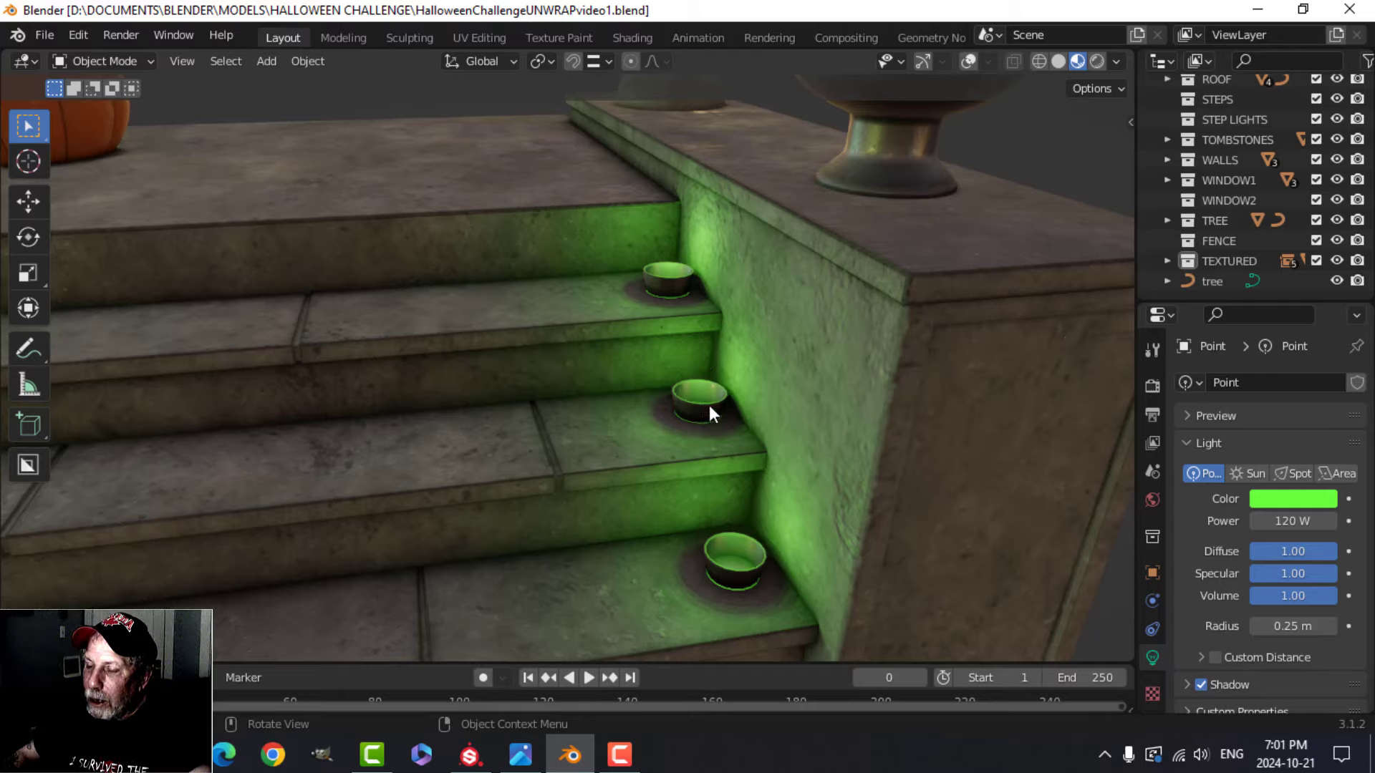
scroll(709, 406, down, 10)
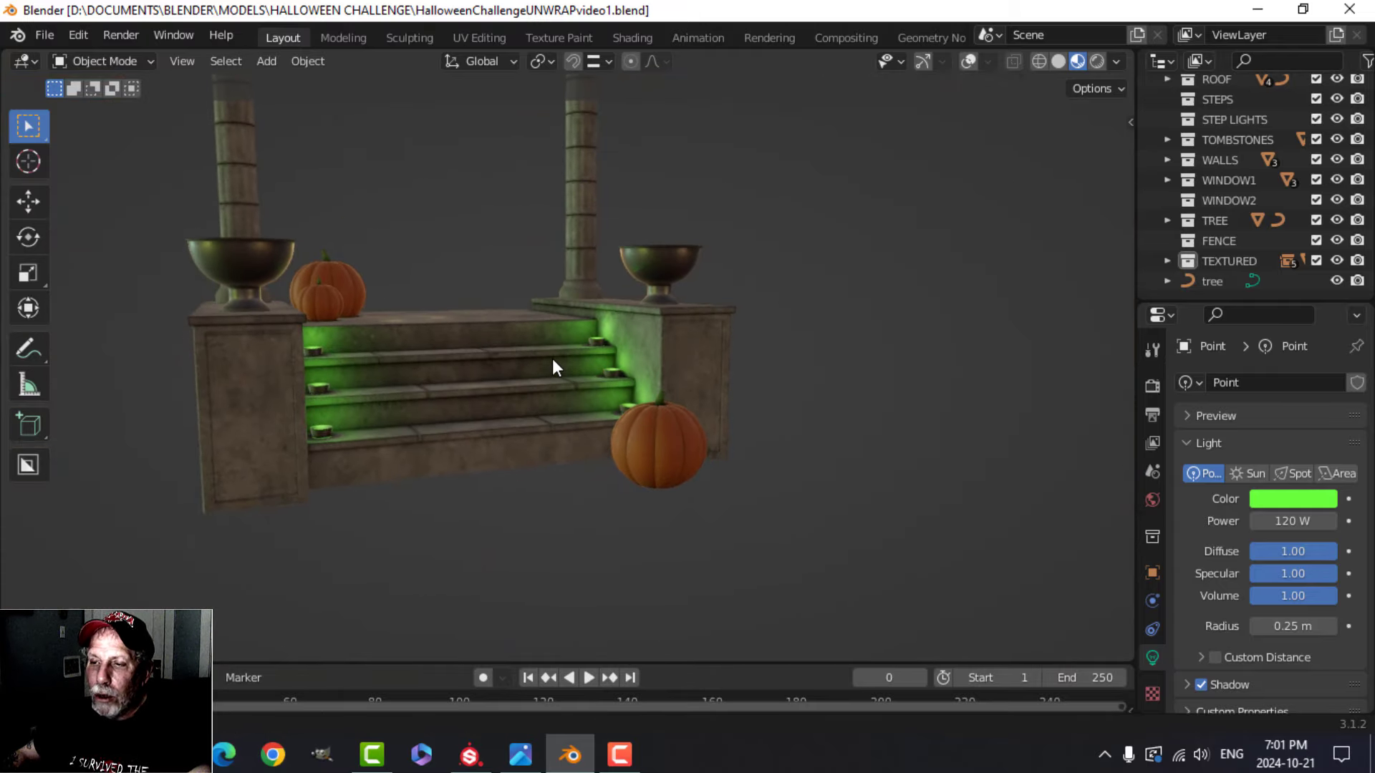
middle_drag(553, 369, 313, 380)
scroll(470, 399, up, 4)
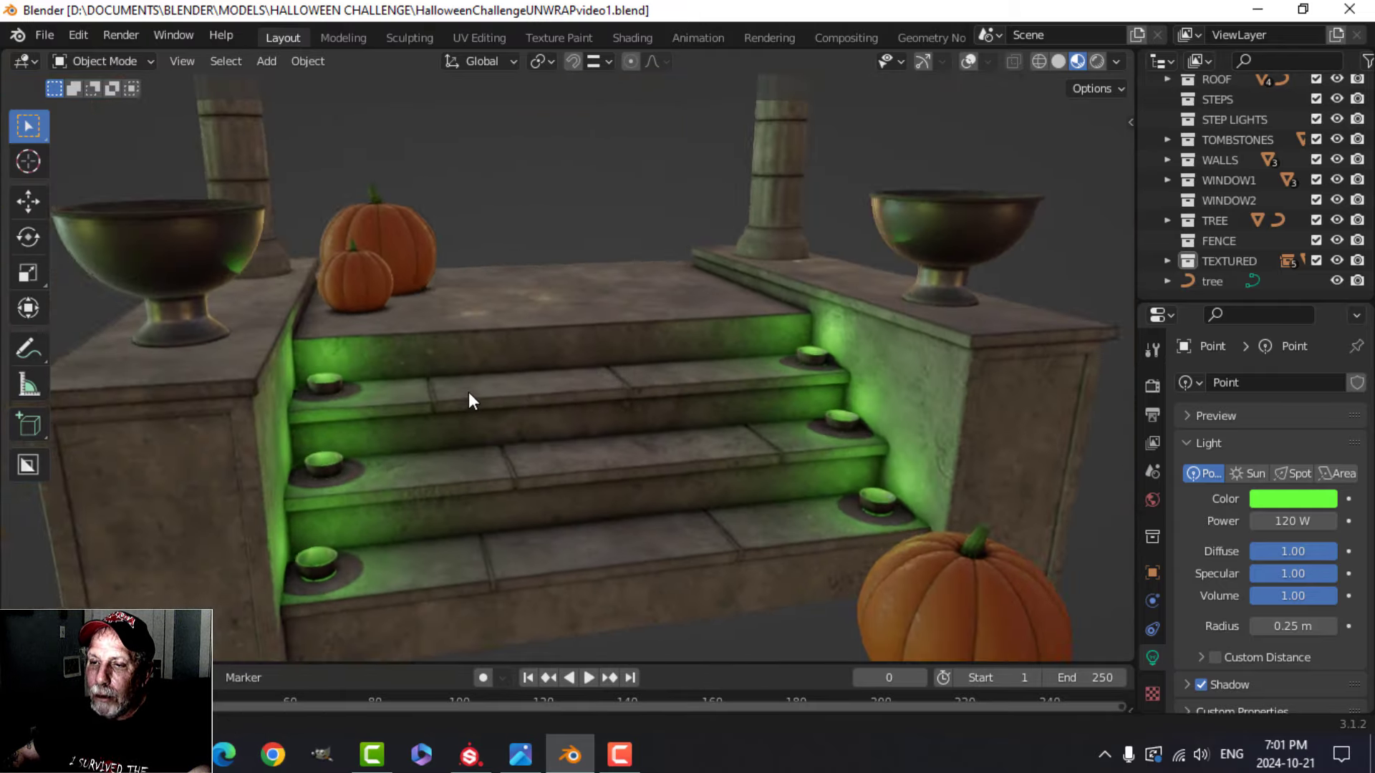
scroll(469, 393, down, 5)
mouse_move(488, 390)
middle_down()
mouse_move(390, 398)
mouse_move(493, 383)
middle_up()
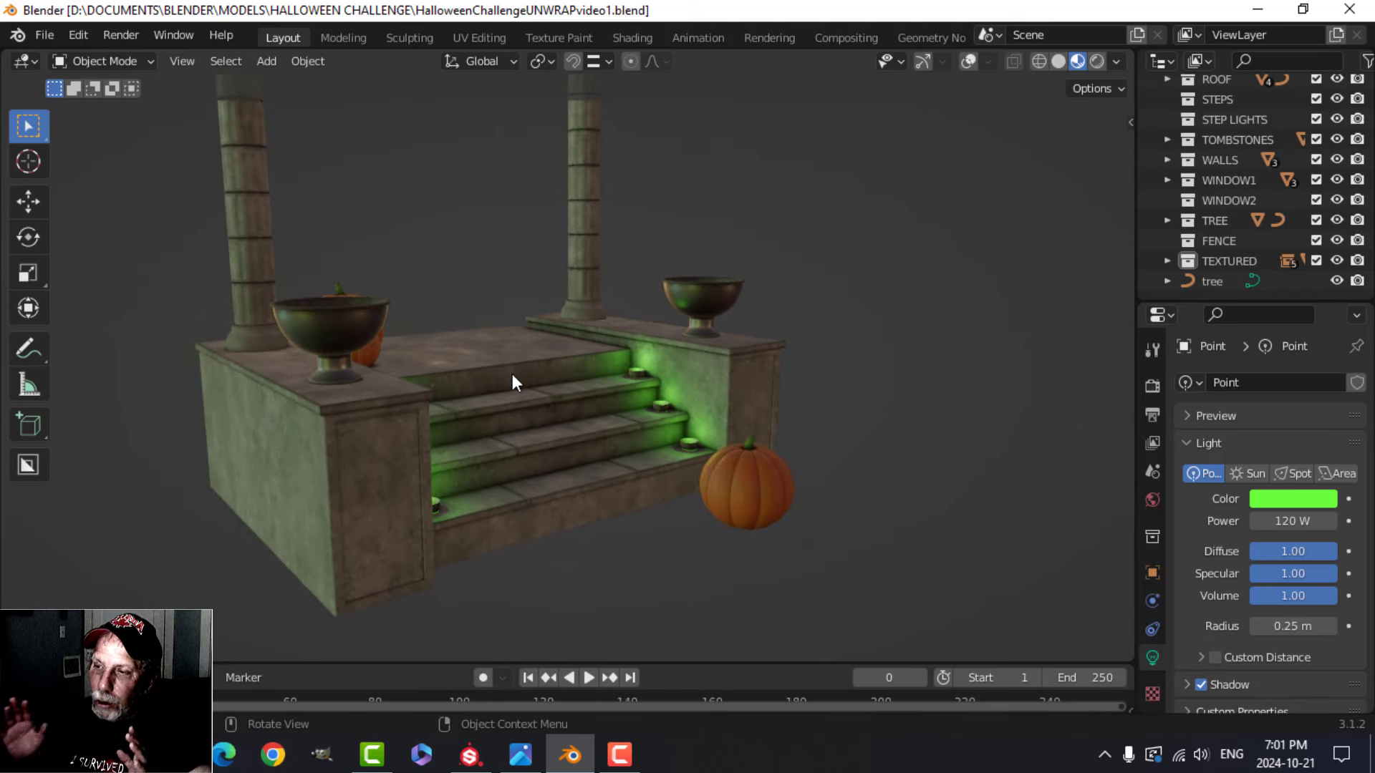